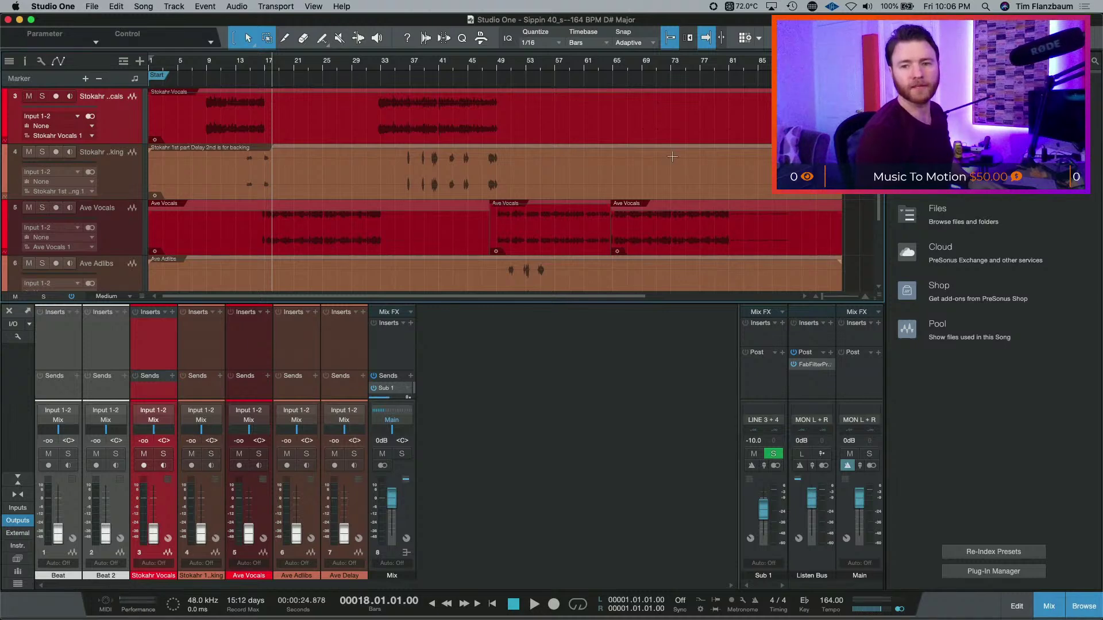
- Return the playhead to the song start and set the Tempo mode of the Beat and Beat 2 tracks to Don't follow
key("comma")
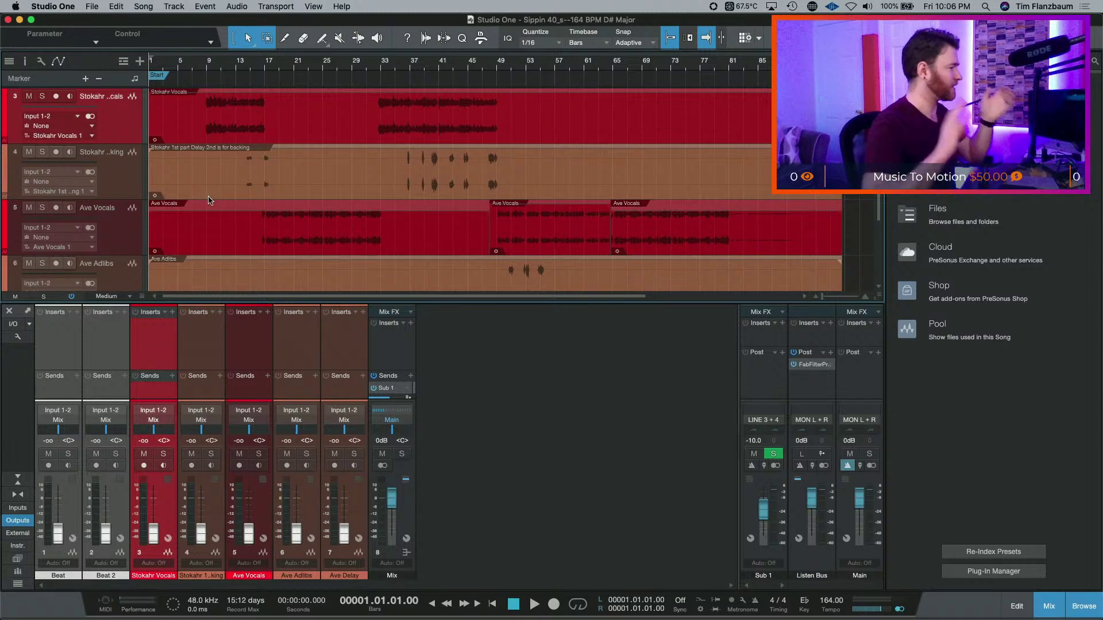
scroll(210, 200, "up", 4)
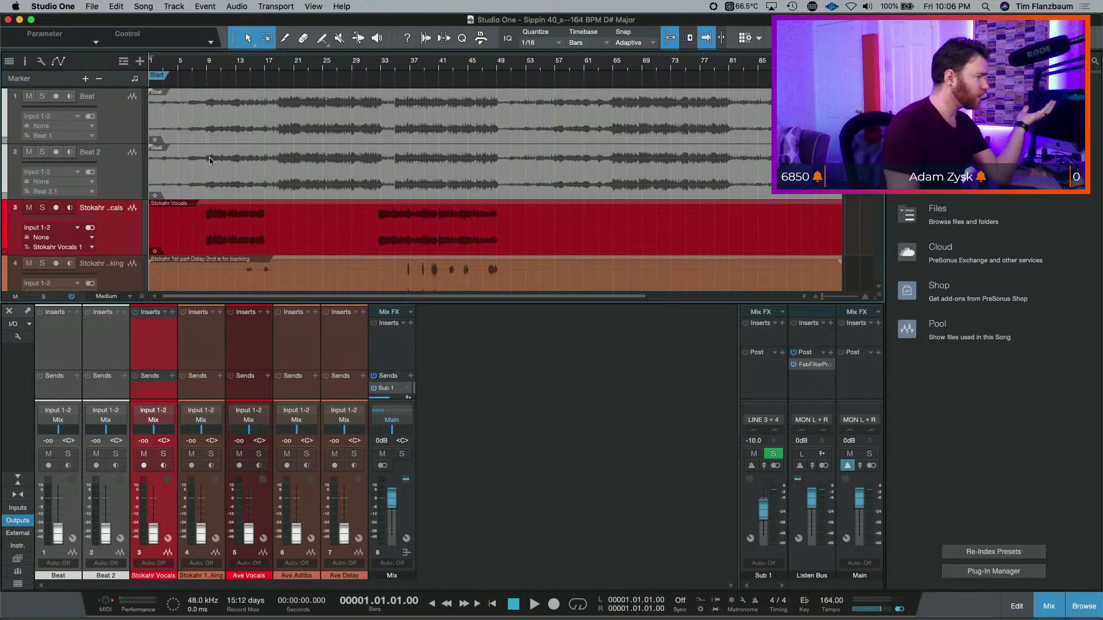
left_click(115, 123)
key("F4")
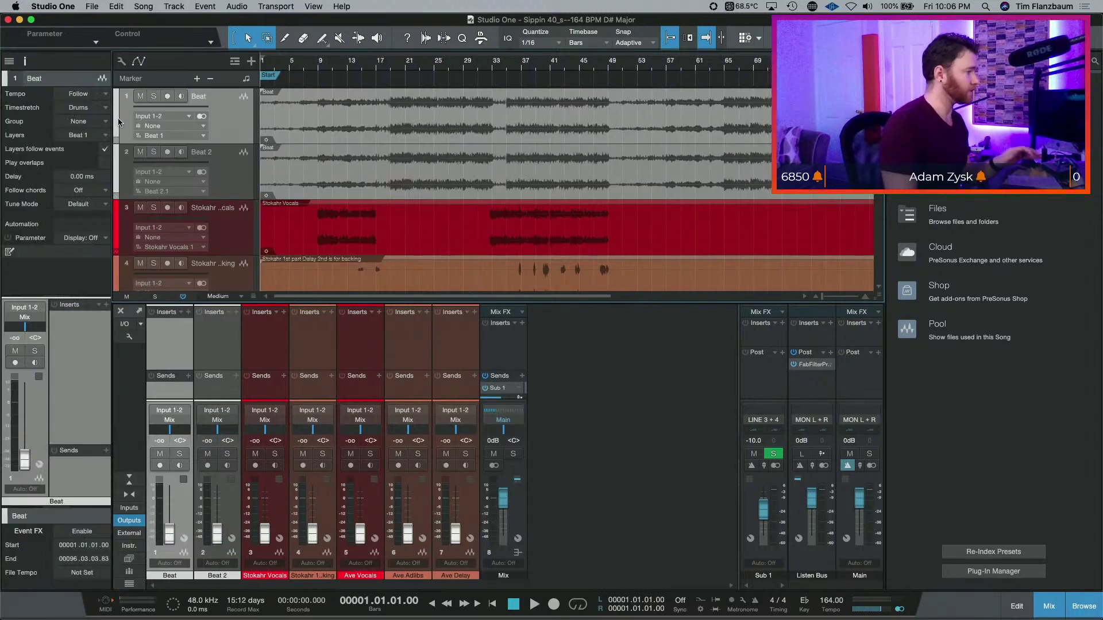
left_click(74, 95)
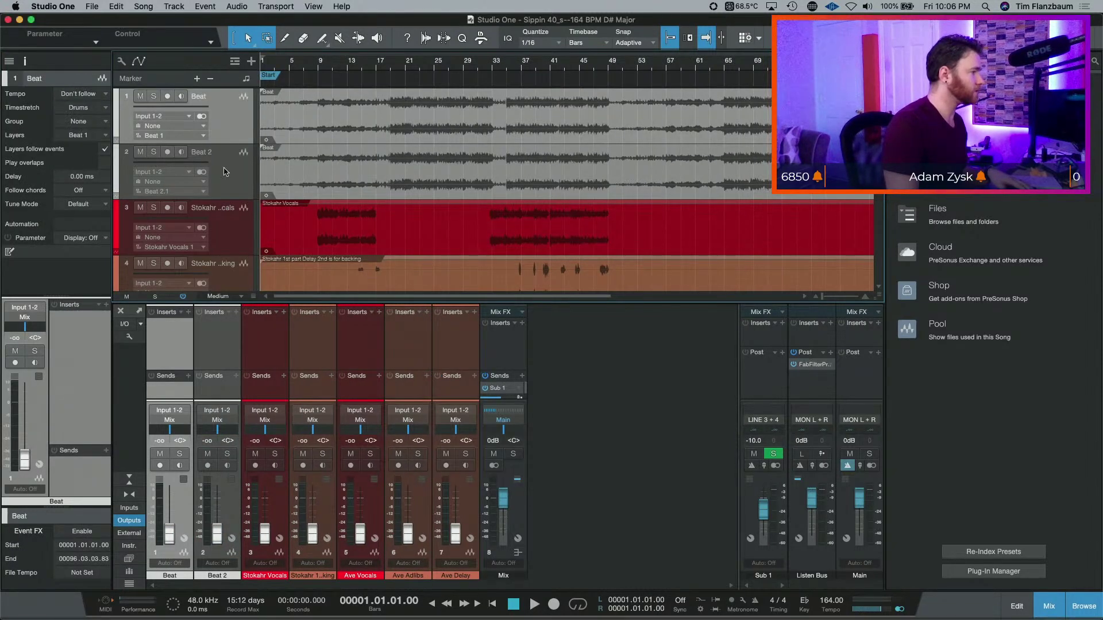
left_click(209, 159)
left_click(87, 100)
left_click(80, 106)
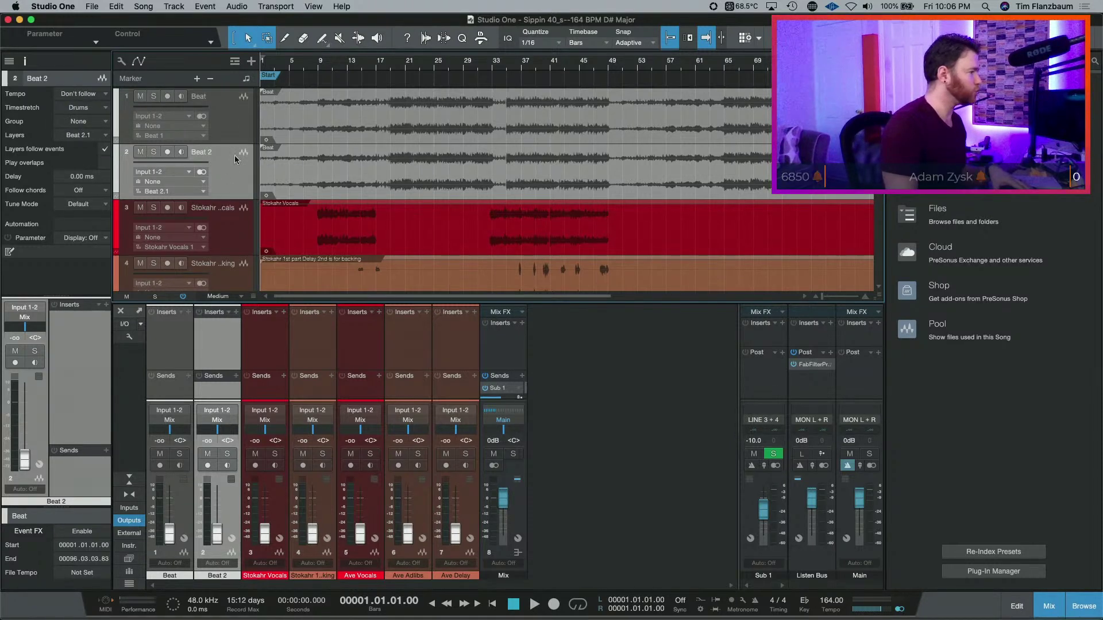
- Set the Tempo mode of the Stokahr Vocals track and the Stokahr backing track to Don't follow
left_click(227, 232)
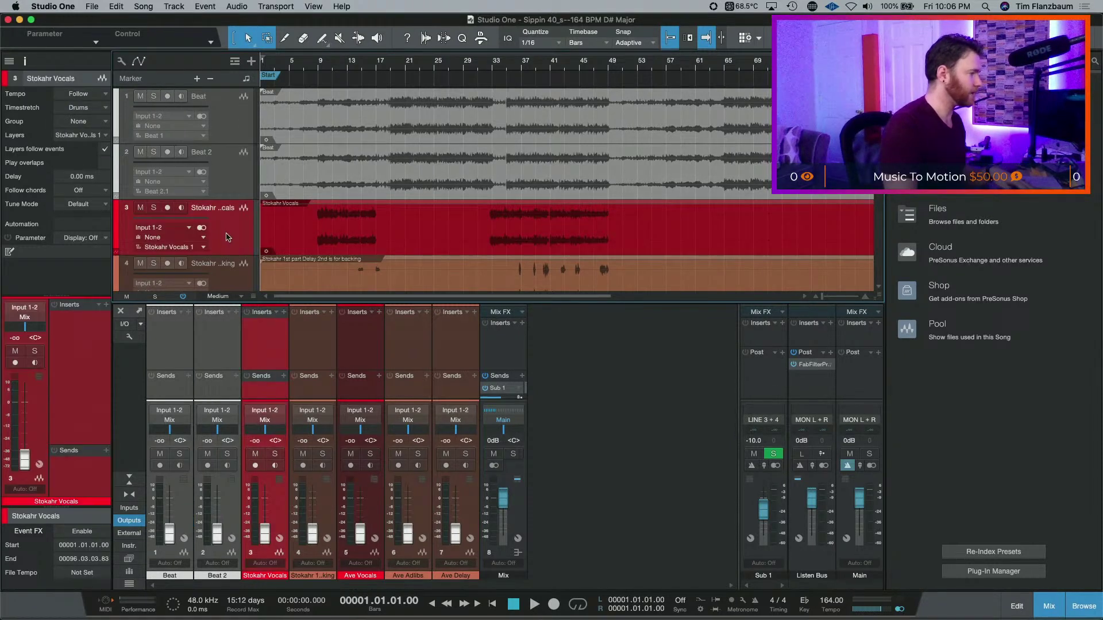
left_click(87, 97)
left_click(121, 138)
left_click(222, 267)
left_click(87, 95)
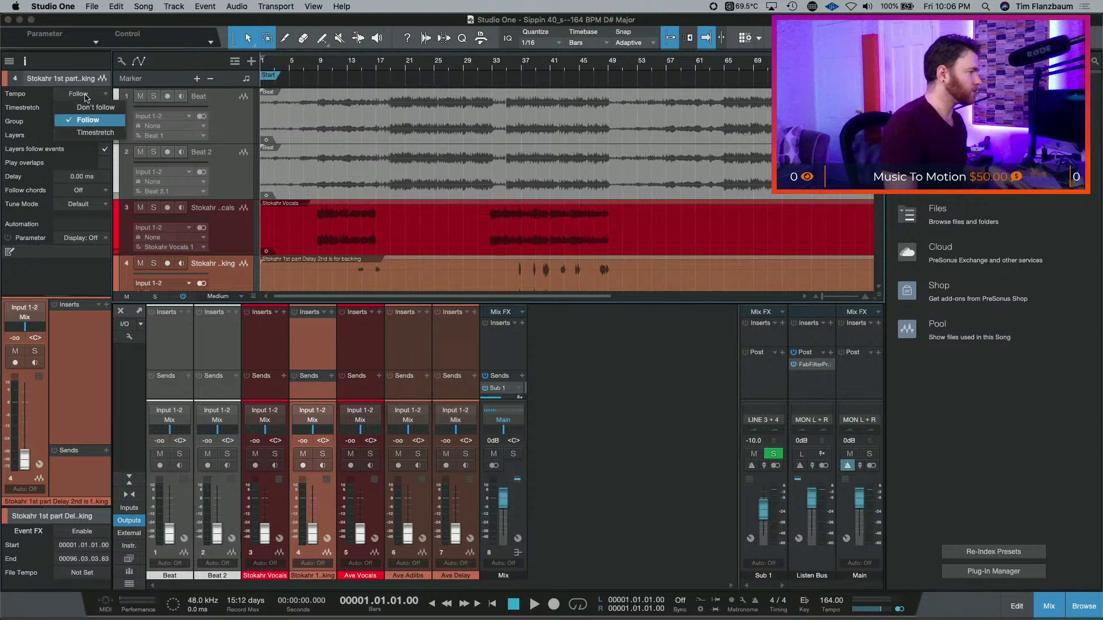
left_click(81, 108)
- Set the Tempo mode of the Ave Vocals track to Don't follow
scroll(191, 171, "down", 4)
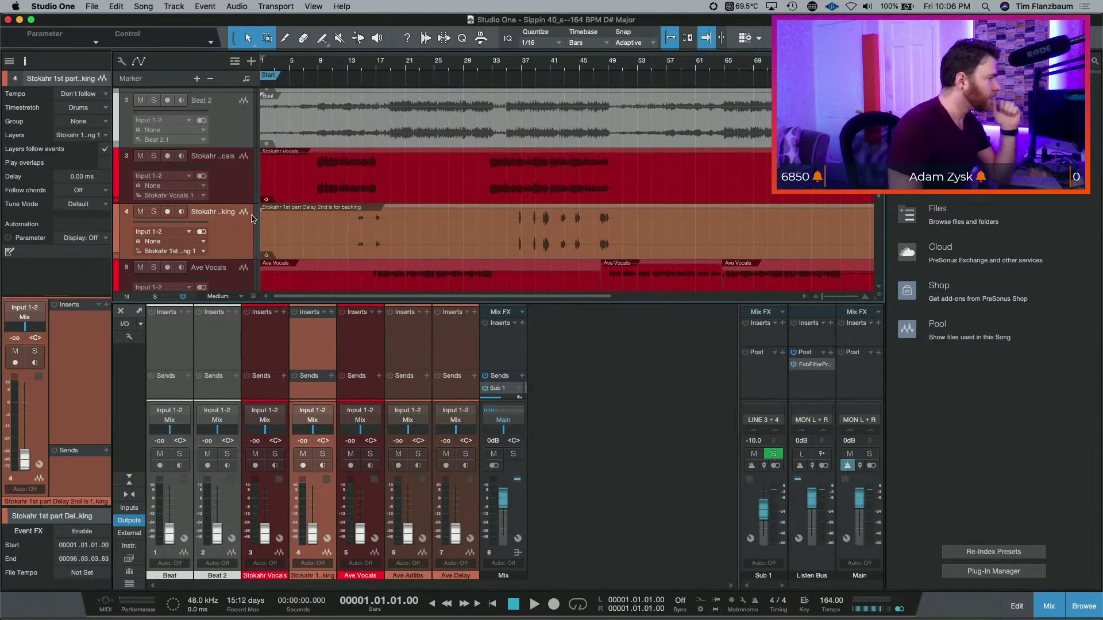
scroll(247, 233, "down", 2)
left_click(241, 242)
left_click(89, 95)
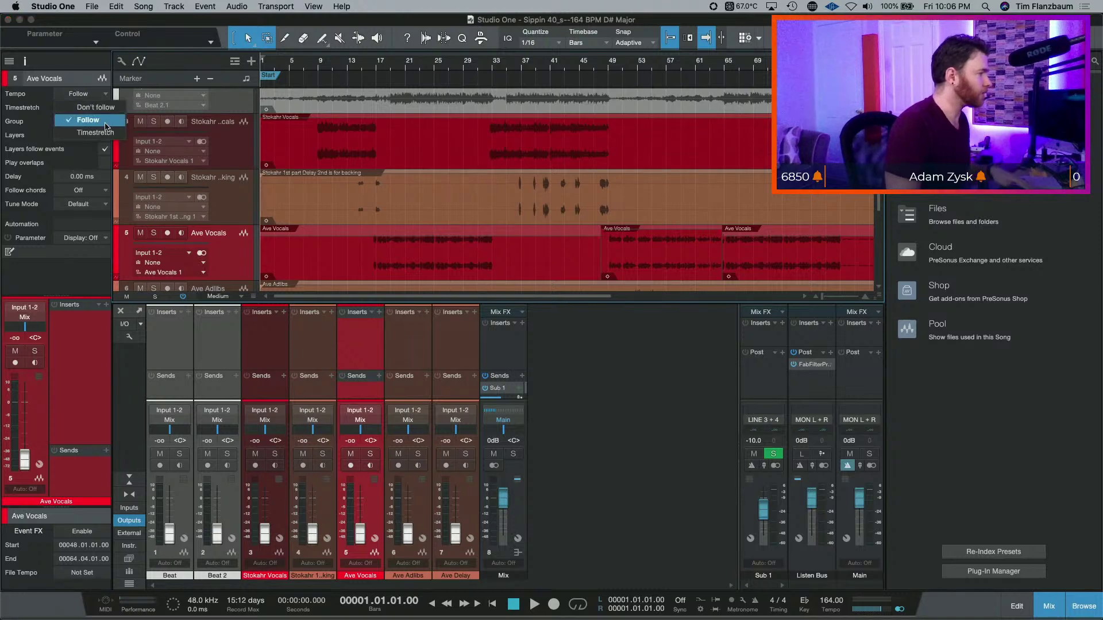
left_click(95, 107)
- Set the Tempo mode of the Ave Adlibs and Ave Delay tracks to Don't follow
scroll(216, 252, "down", 3)
left_click(230, 262)
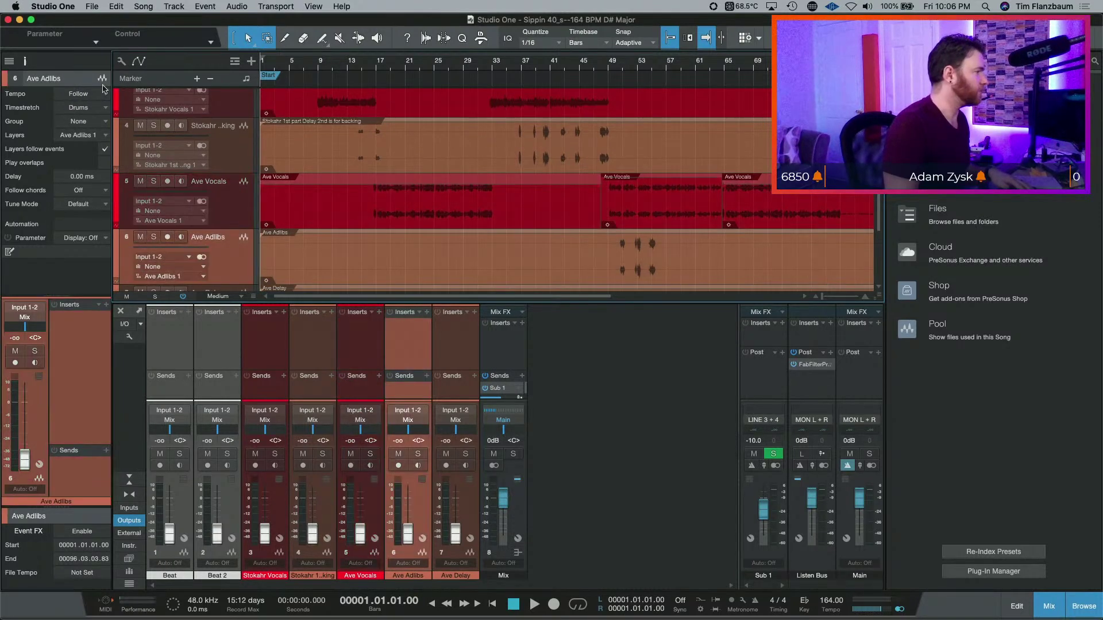
left_click(92, 94)
left_click(86, 106)
scroll(173, 110, "down", 7)
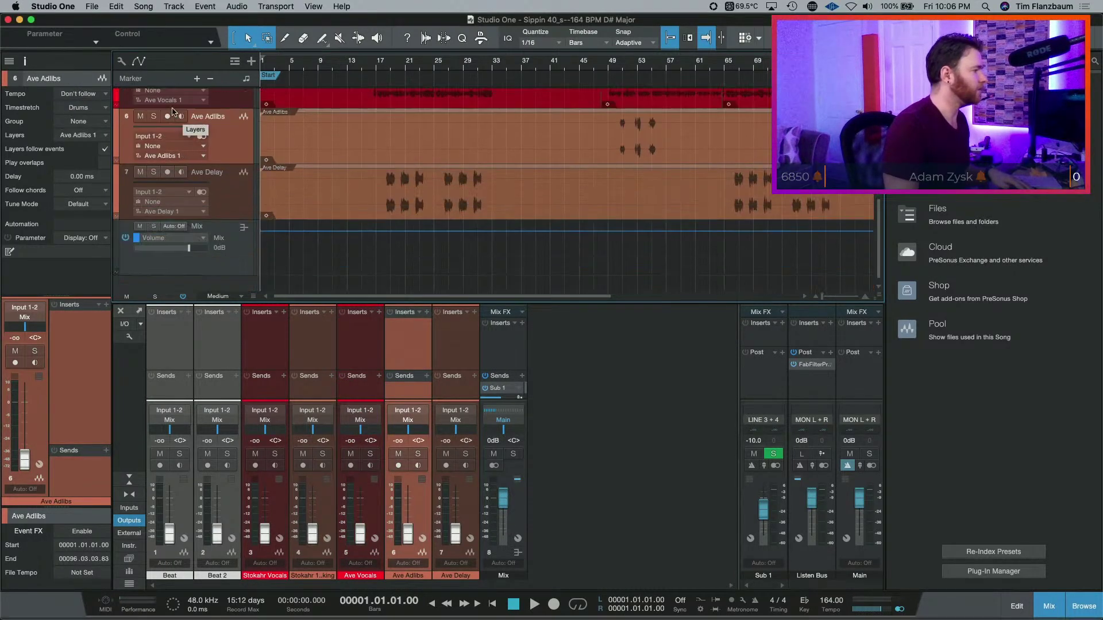
left_click(178, 175)
left_click(89, 93)
left_click(86, 100)
- Review the beat, vocal, ad-lib and delay tracks in the arrangement, including the settings of Beat and Beat 2
scroll(181, 174, "up", 15)
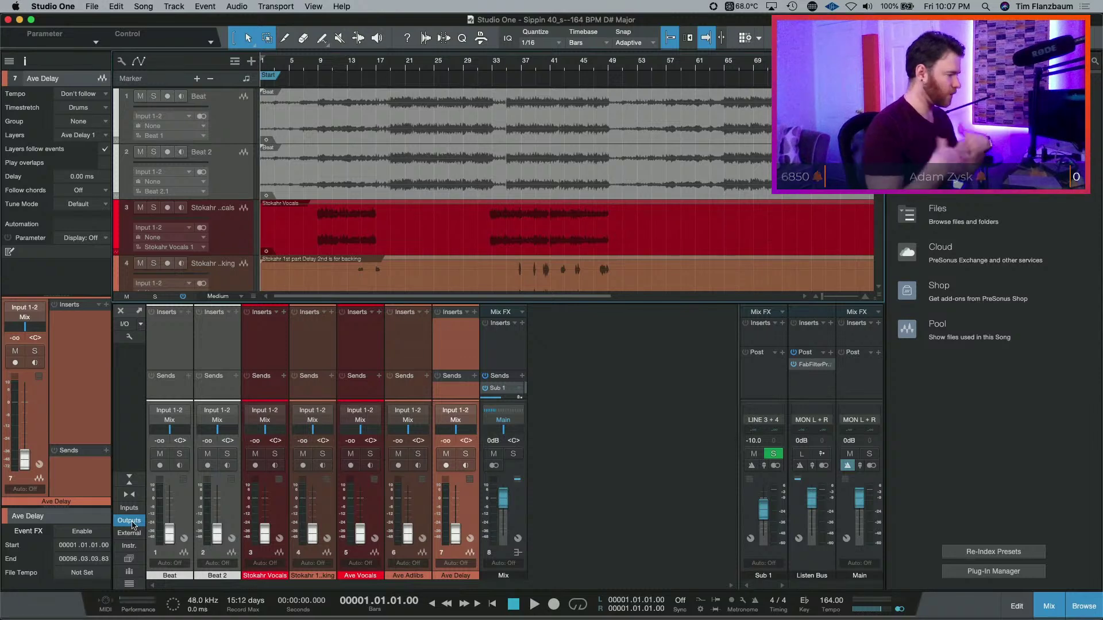
left_click(183, 349)
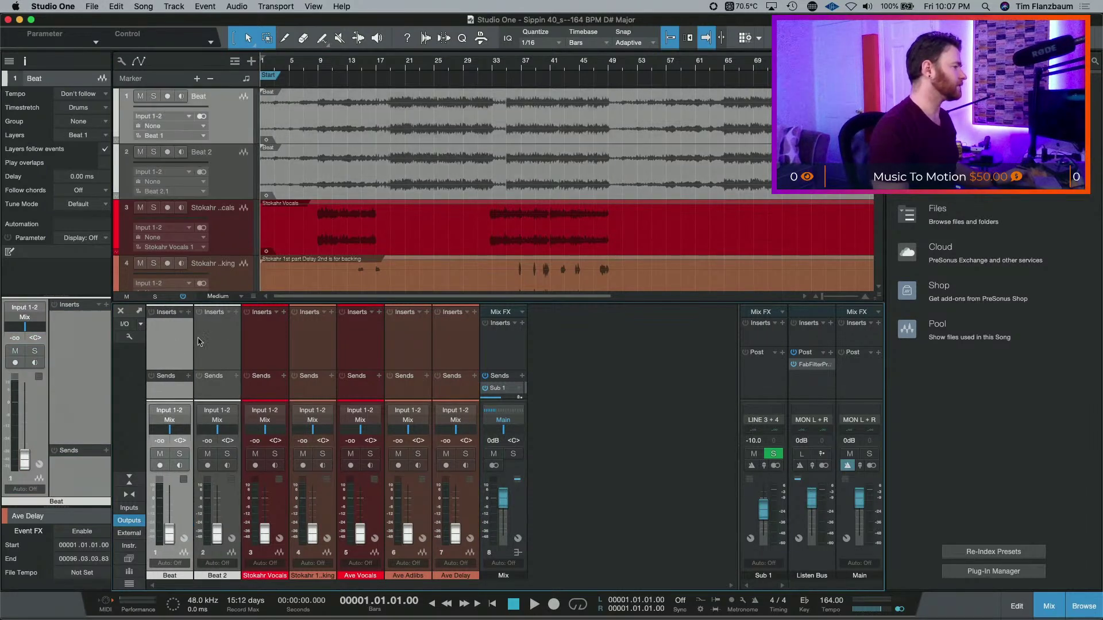
left_click(198, 345)
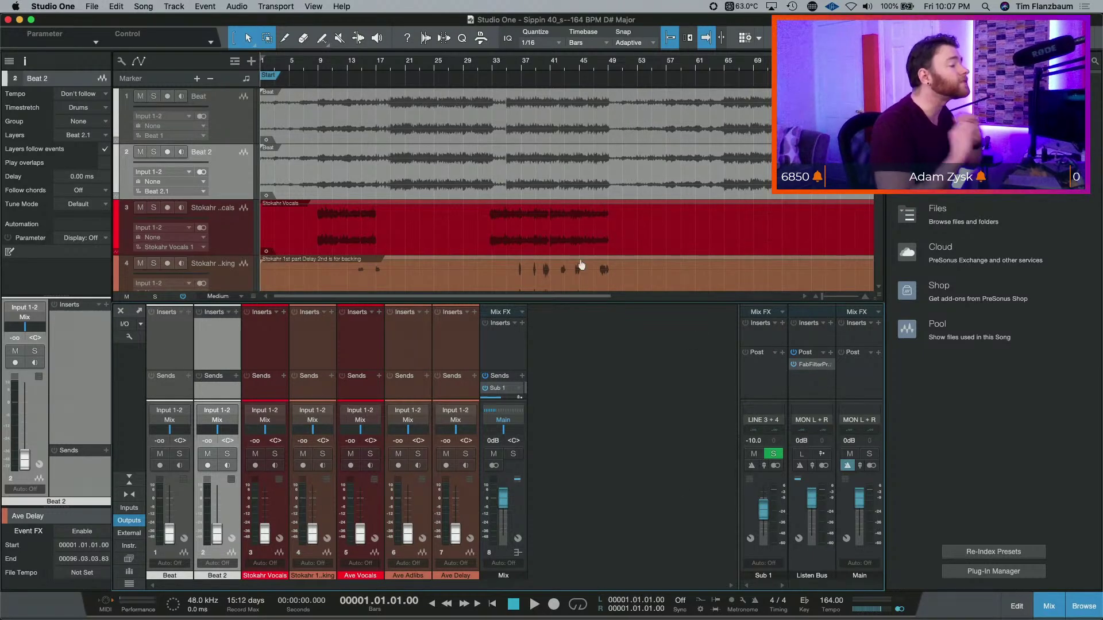
scroll(579, 241, "down", 5)
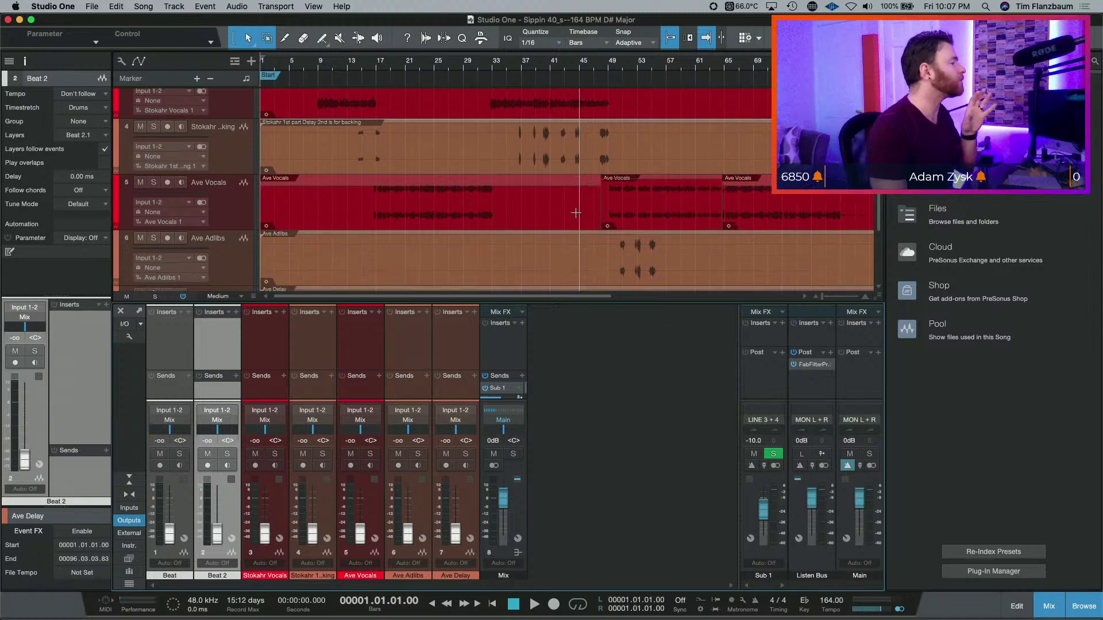
scroll(577, 212, "up", 3)
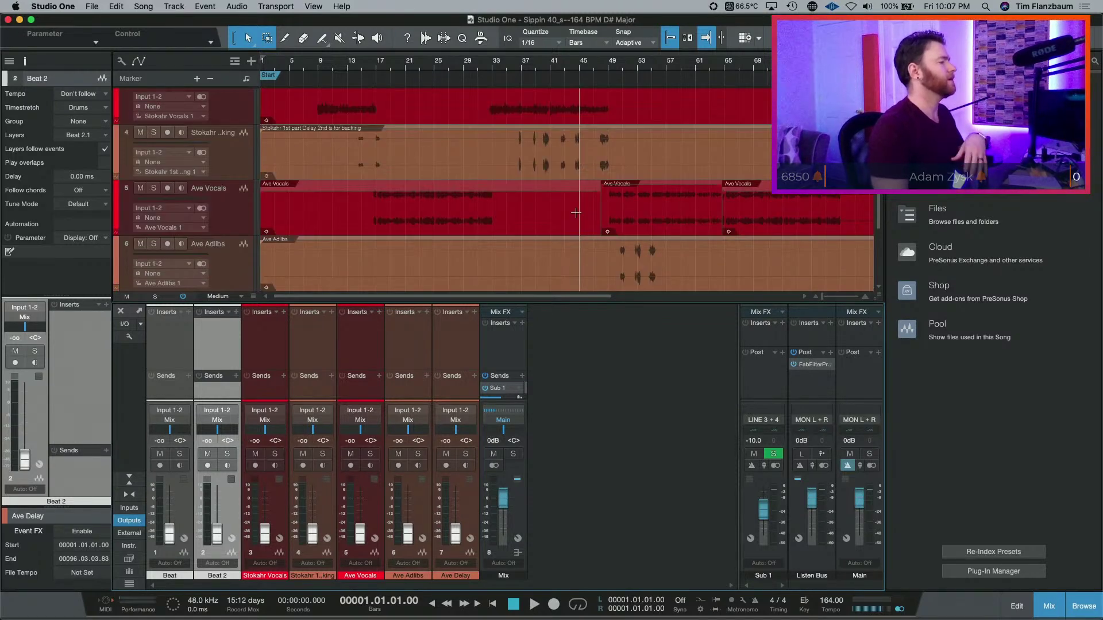
scroll(576, 213, "up", 2)
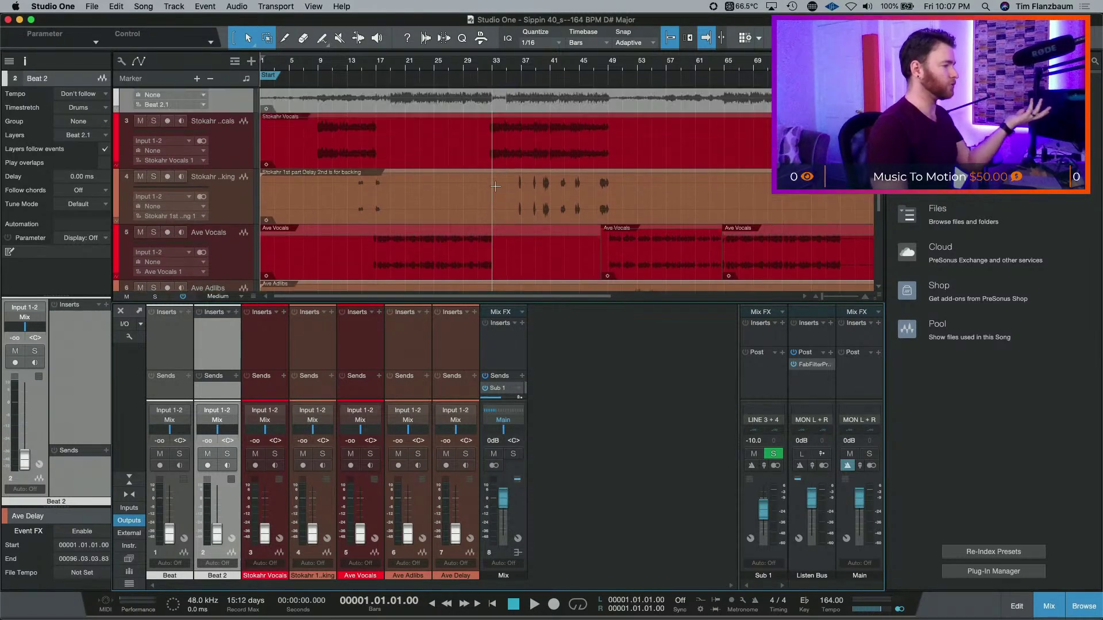
scroll(495, 186, "up", 1)
scroll(402, 186, "down", 2)
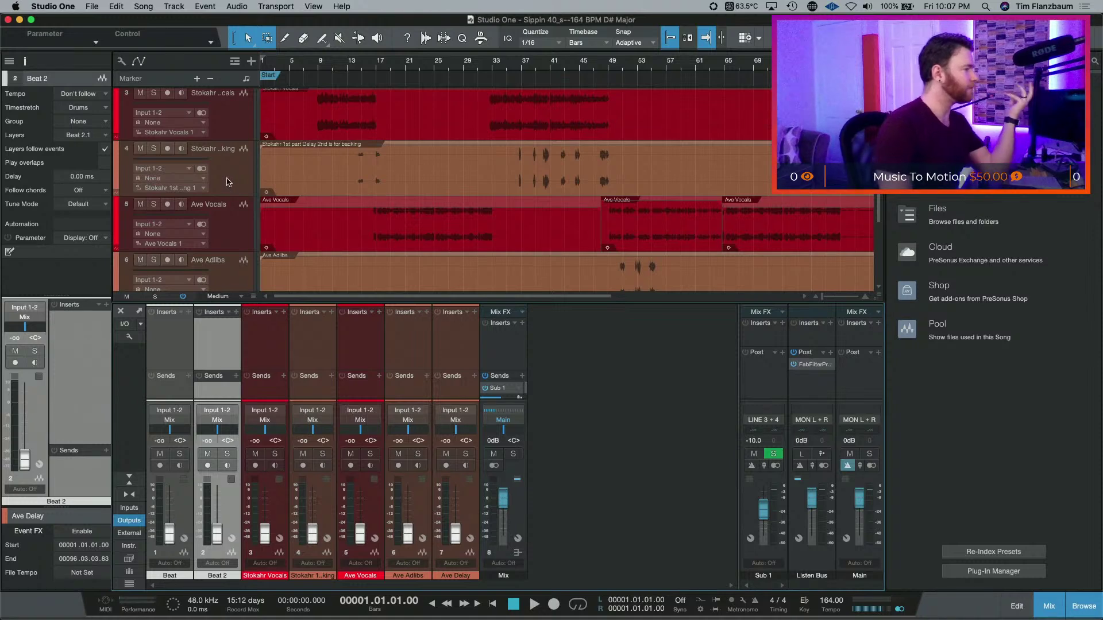
scroll(229, 154, "up", 1)
scroll(230, 153, "down", 2)
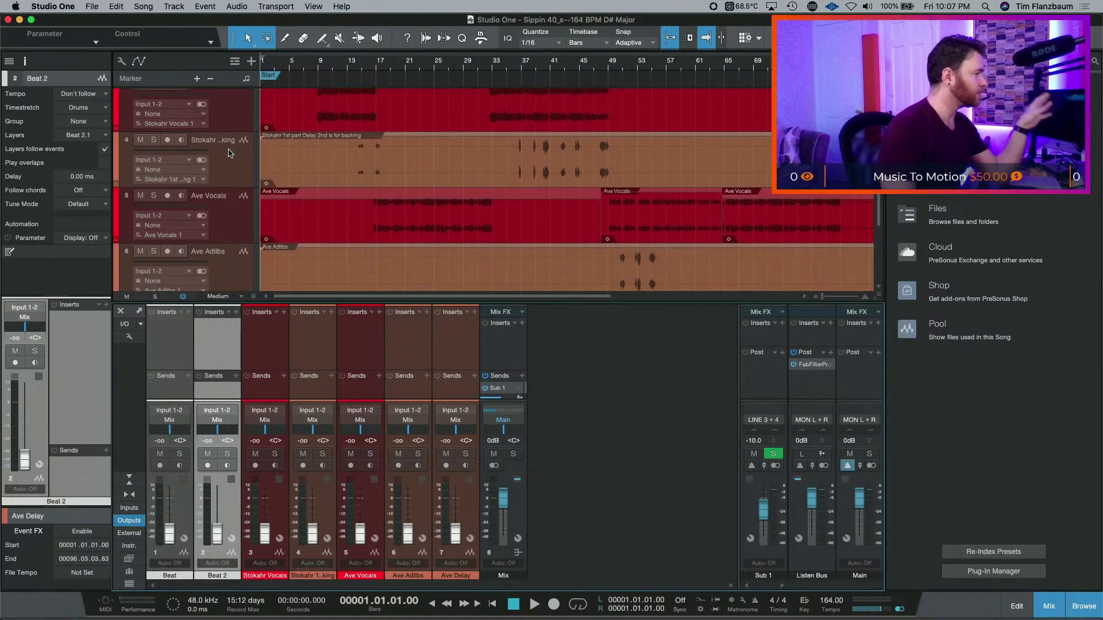
scroll(230, 153, "down", 3)
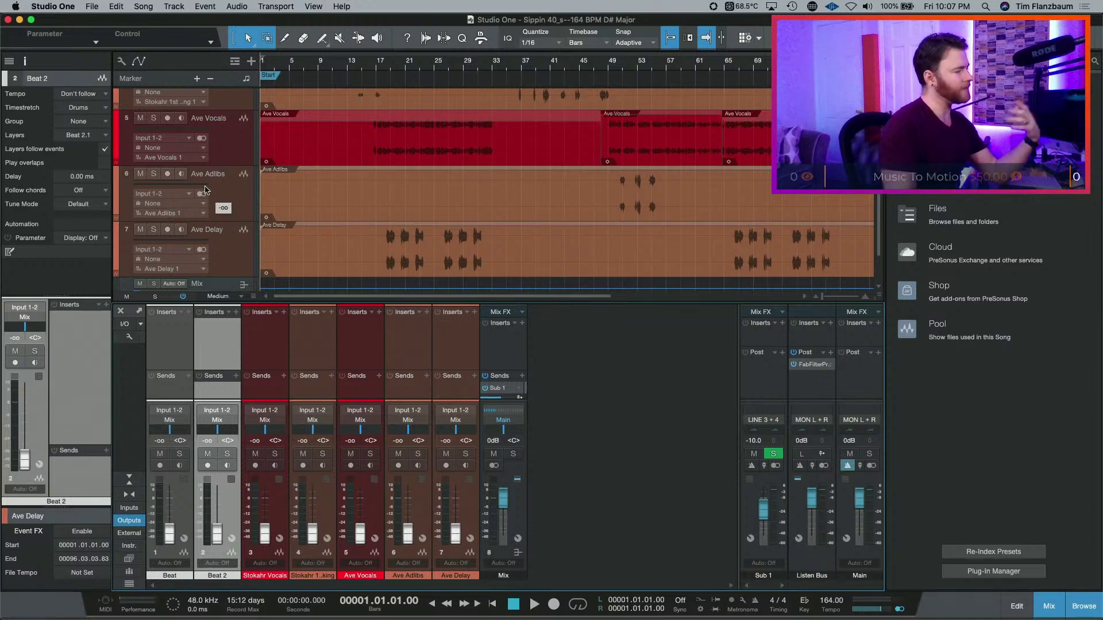
scroll(437, 208, "up", 3)
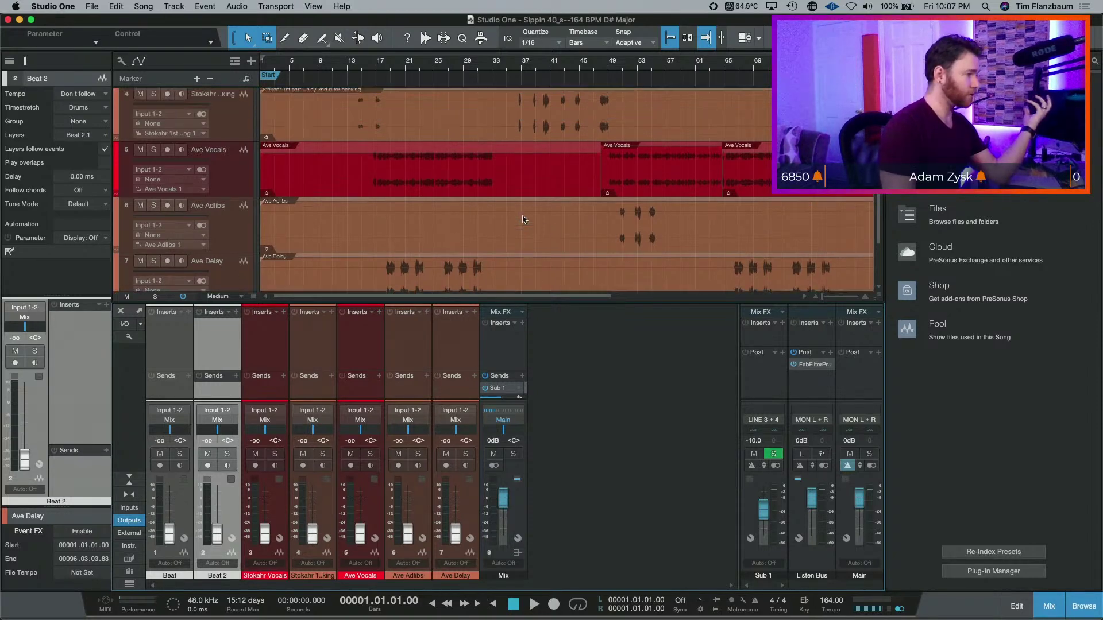
scroll(451, 249, "down", 2)
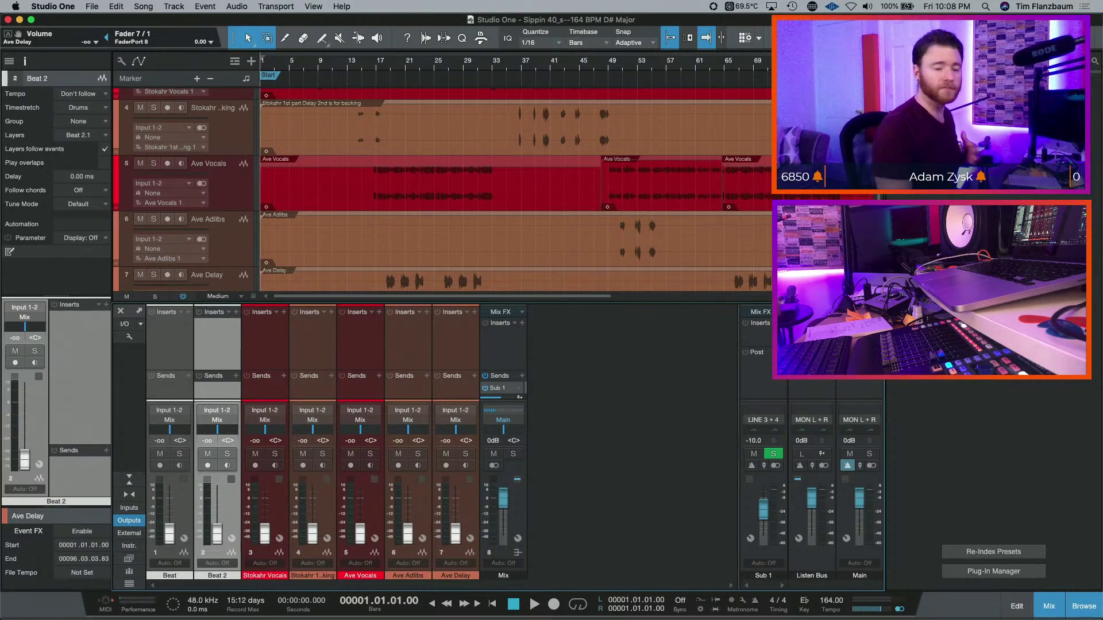
- Select the Ave Adlibs event and fit the whole song length in the arrangement view
left_click(377, 353)
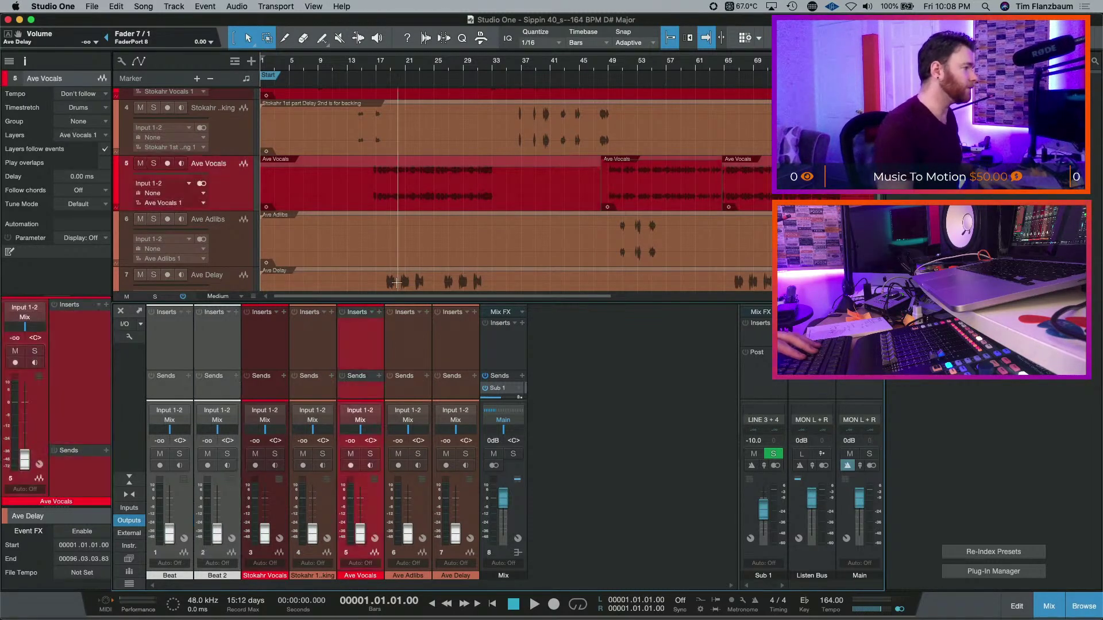
left_click(393, 256)
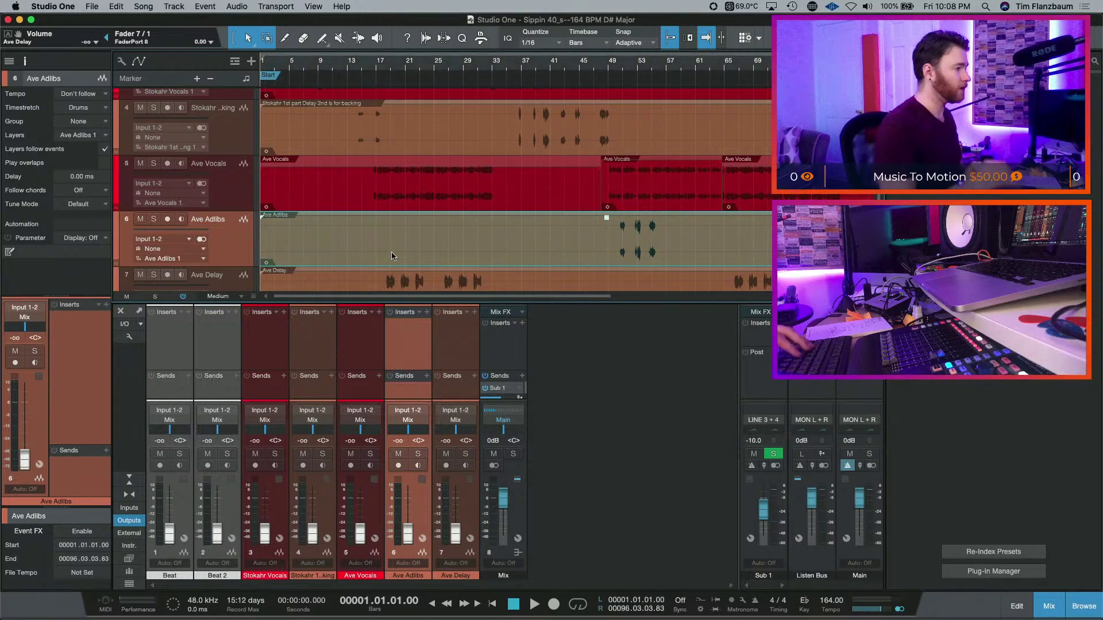
key("shift+z")
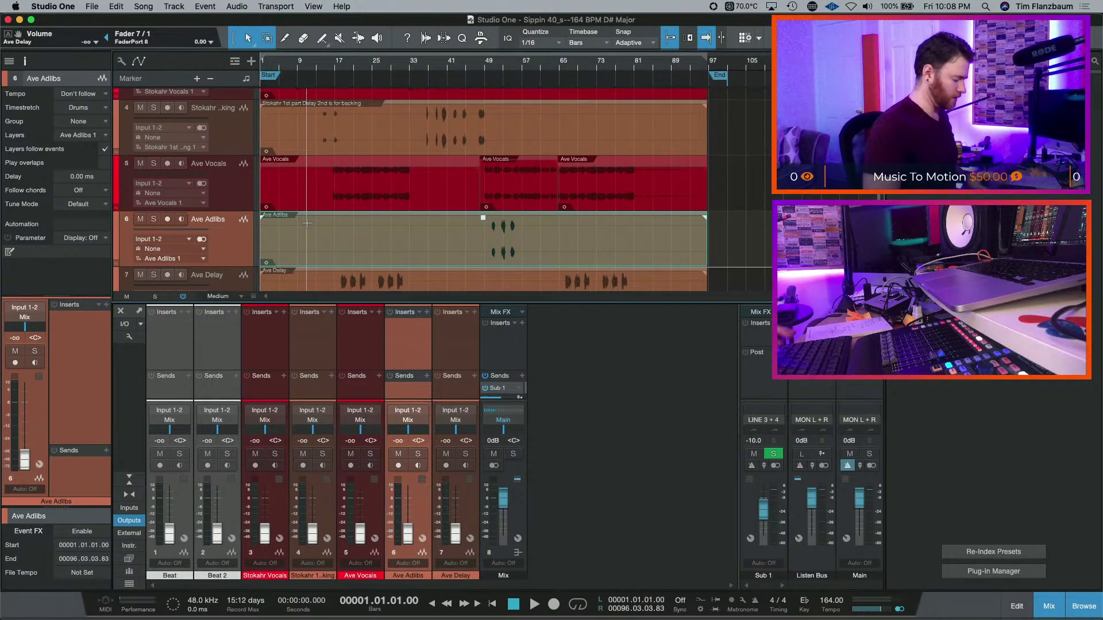
- Launch KeyCastr, dismiss its preferences and place the keystroke overlay over the inserts area of the Ave Adlibs channel in the inspector
key("super+space")
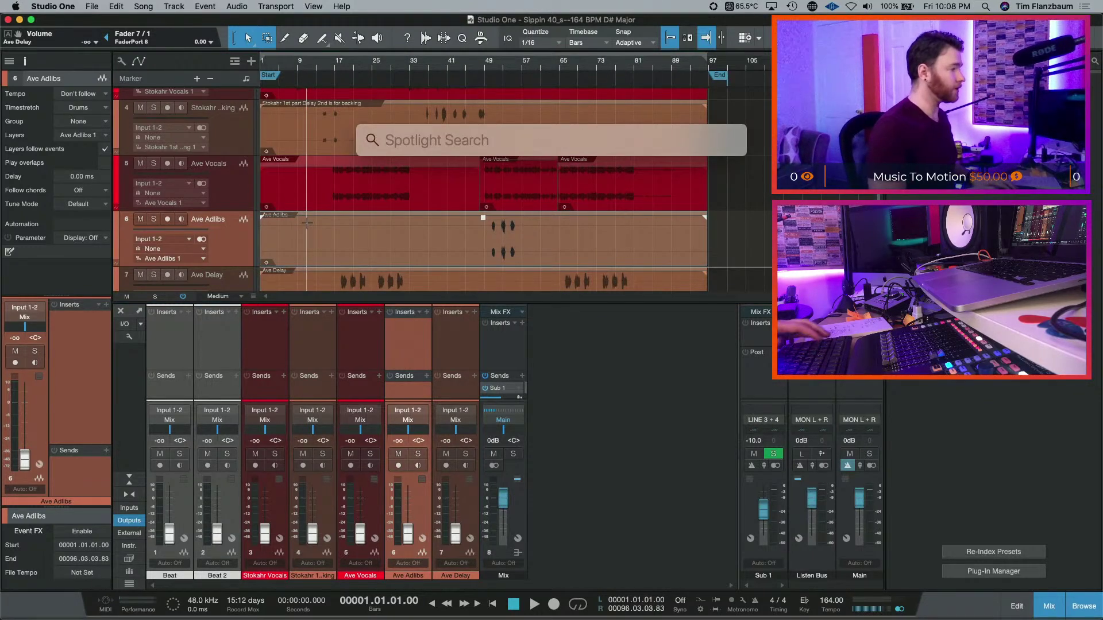
type("keyCastr")
key("Return")
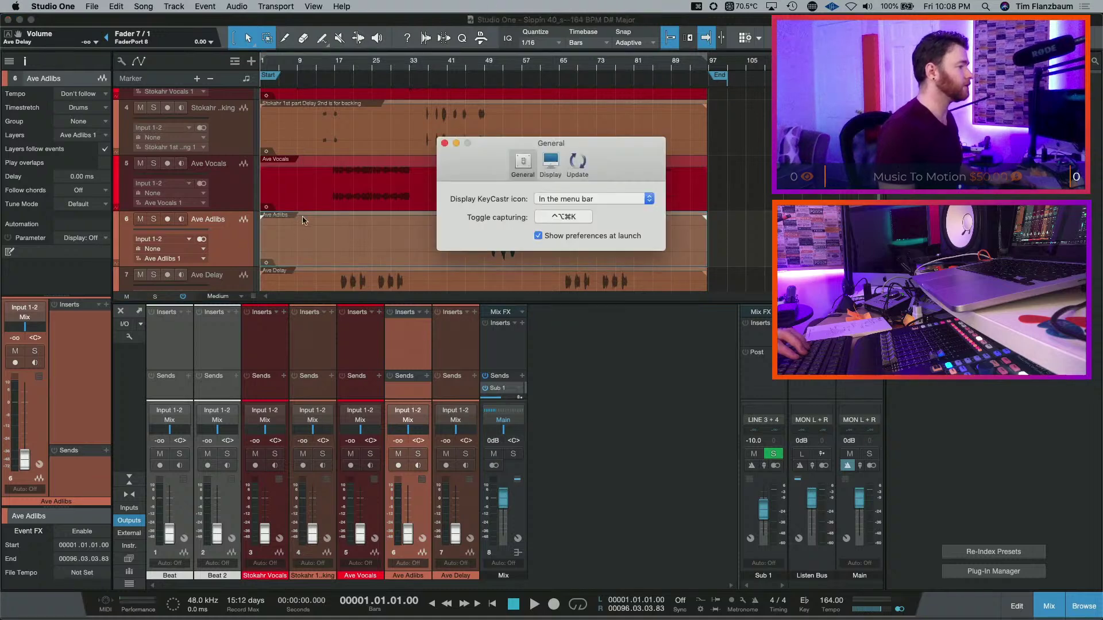
left_click_drag(543, 147, 432, 193)
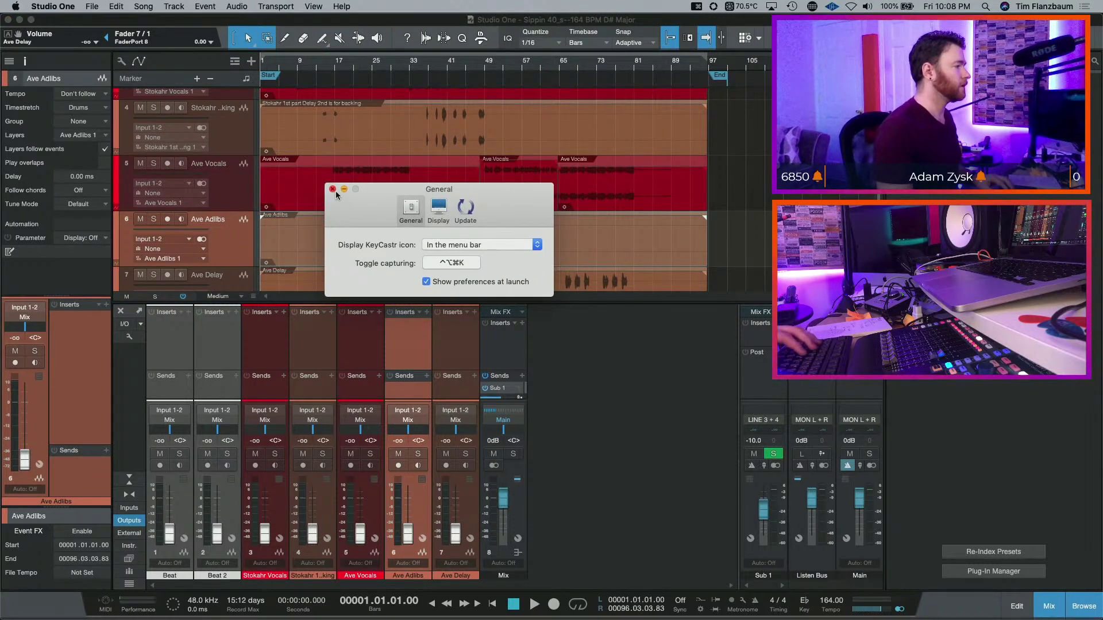
left_click(333, 189)
key("a")
left_click_drag(169, 605, 84, 405)
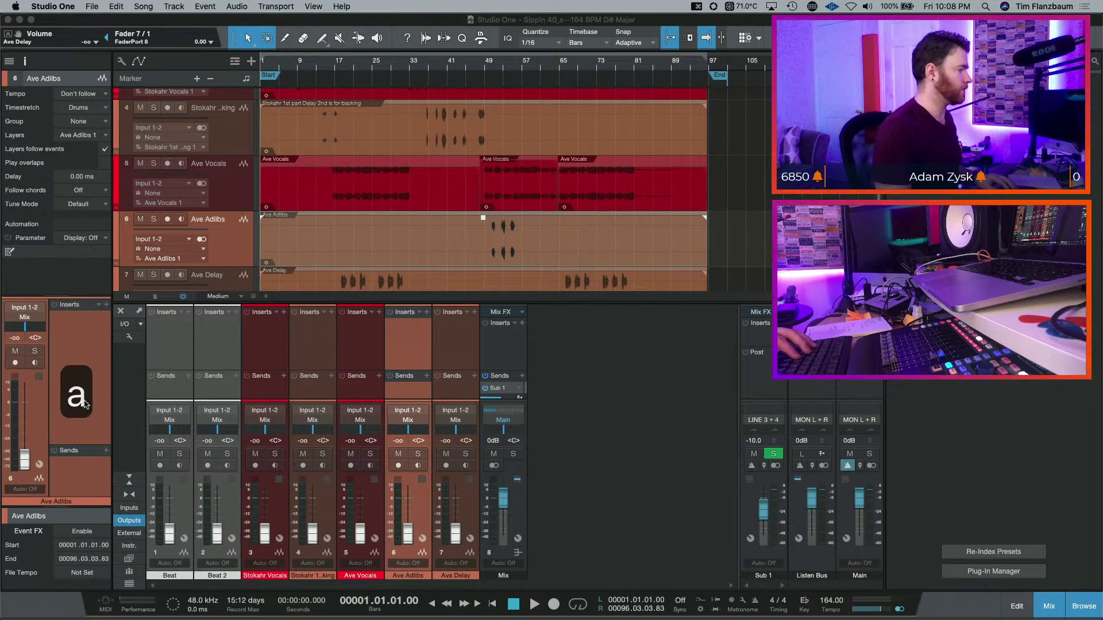
- Enlarge the mouse cursor to about a third of the size range in the macOS Accessibility display preferences
left_click(16, 6)
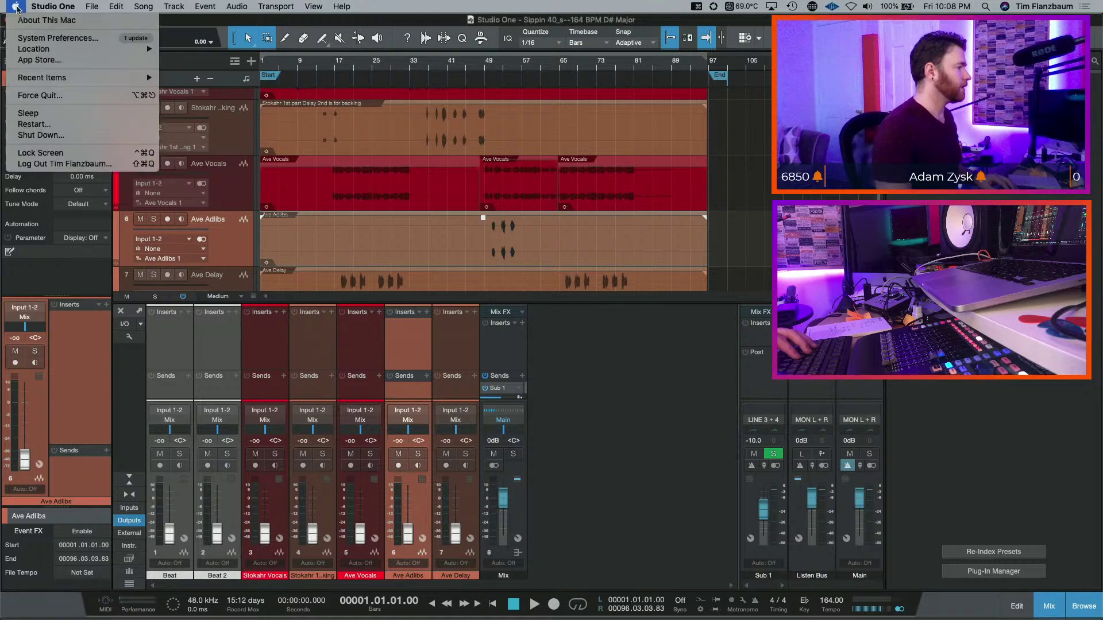
left_click(74, 39)
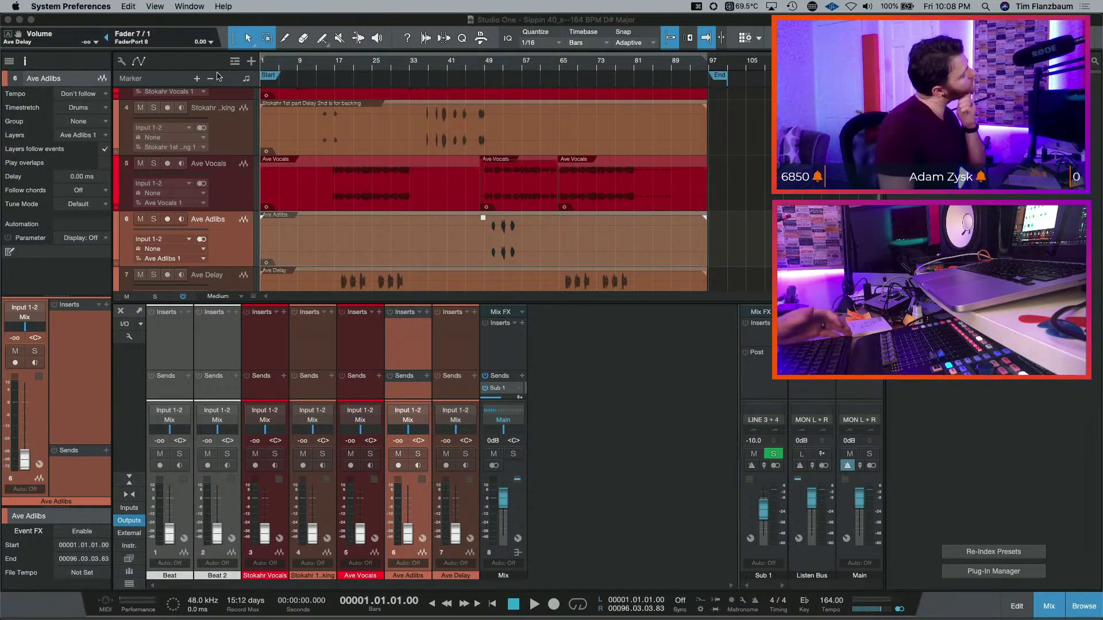
left_click(399, 405)
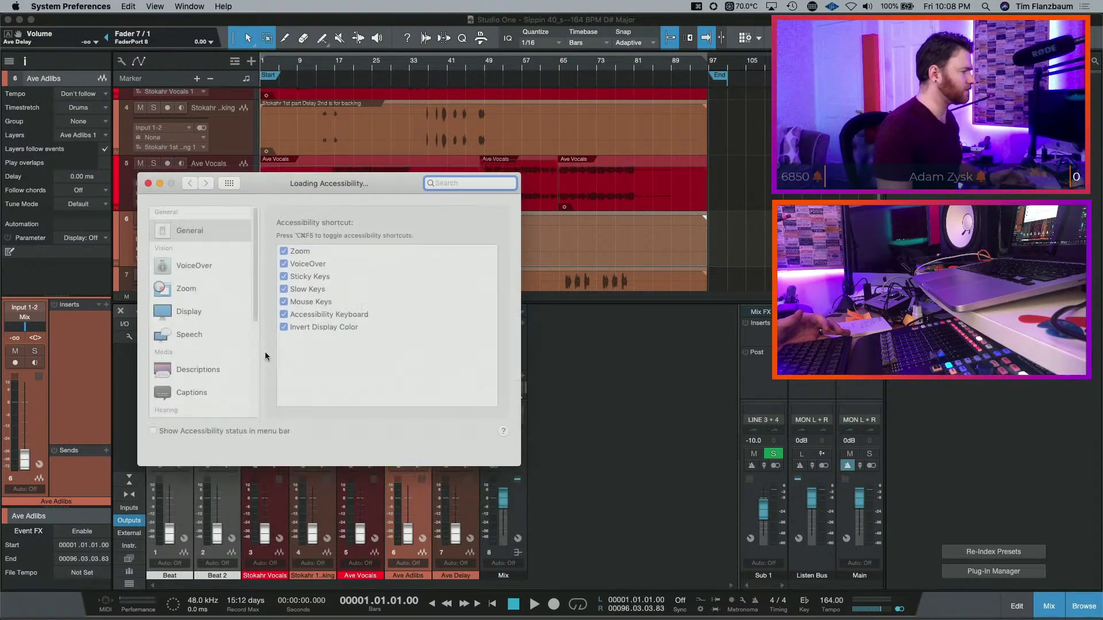
left_click(173, 303)
left_click_drag(354, 290, 402, 290)
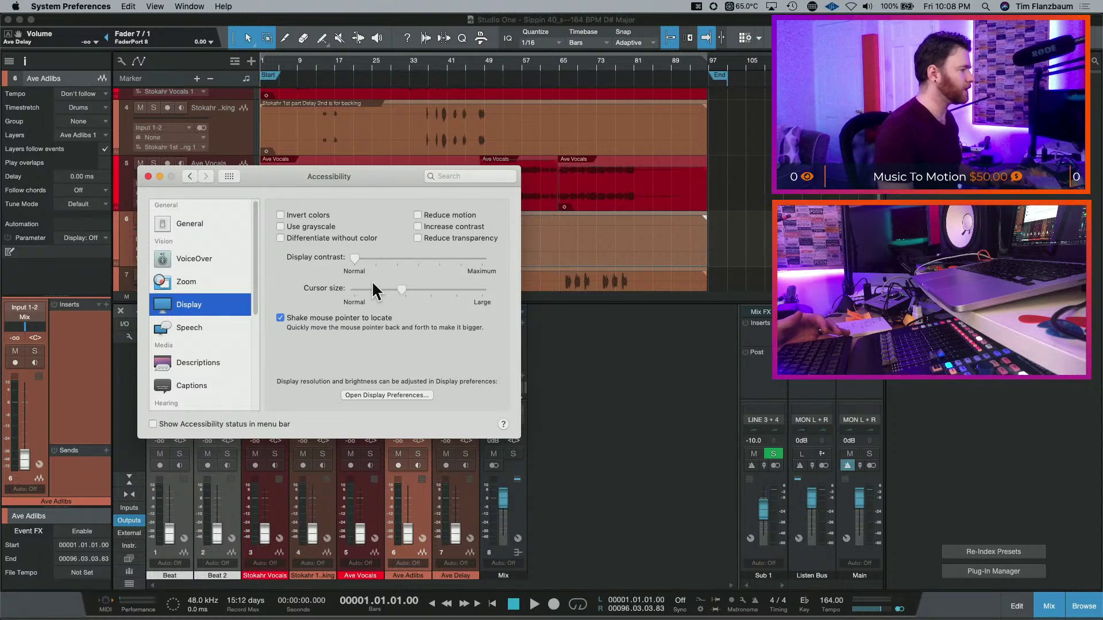
left_click(148, 176)
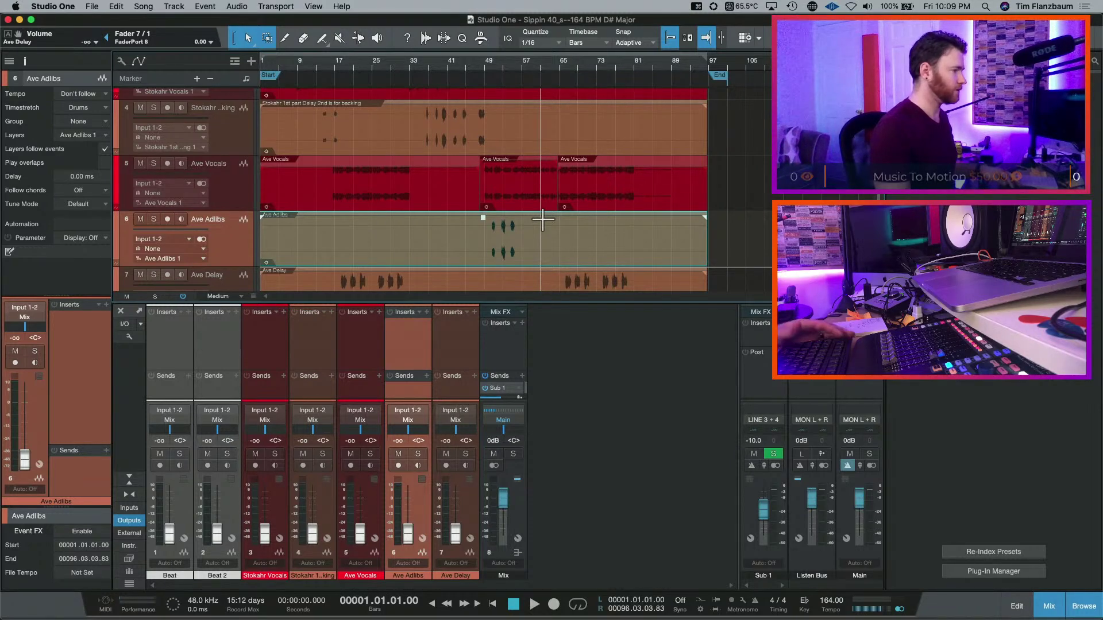
- Select the Beat event on the first track of the arrangement
key("ctrl+a")
scroll(370, 241, "up", 5)
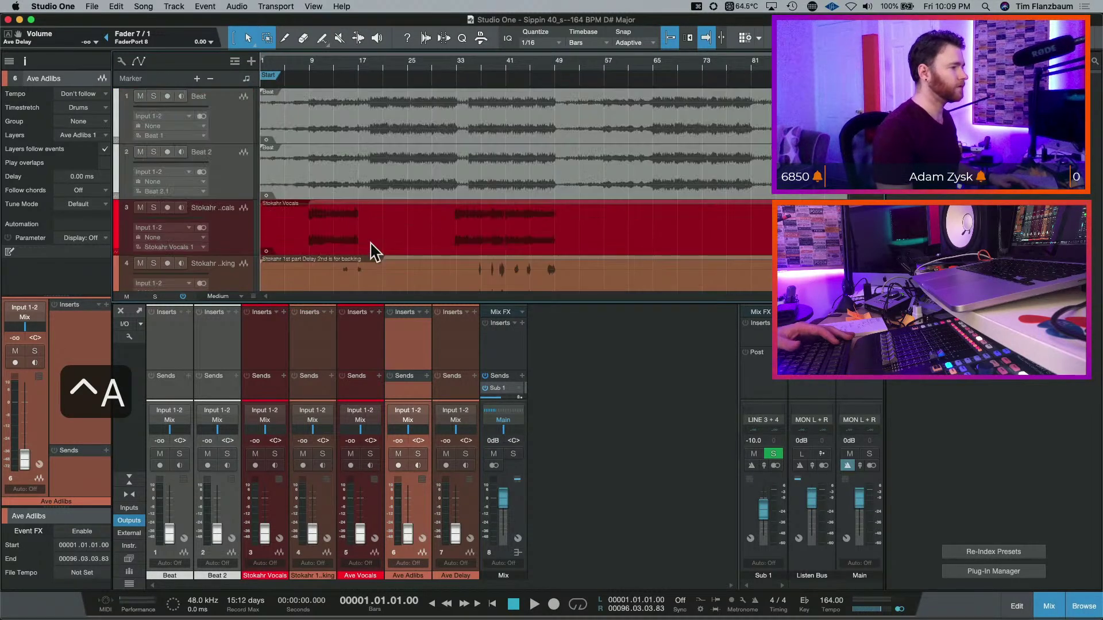
left_click(330, 130)
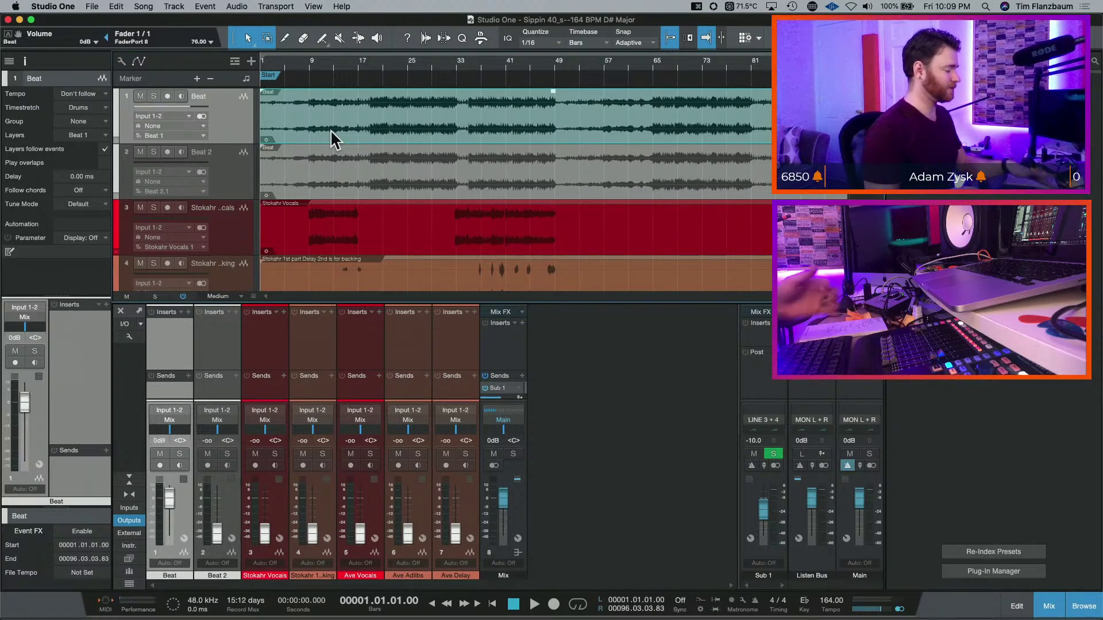
- Try the Beat channel's level at -2 dB and reset it to 0 dB
left_click(159, 441)
type("-2")
key("Return")
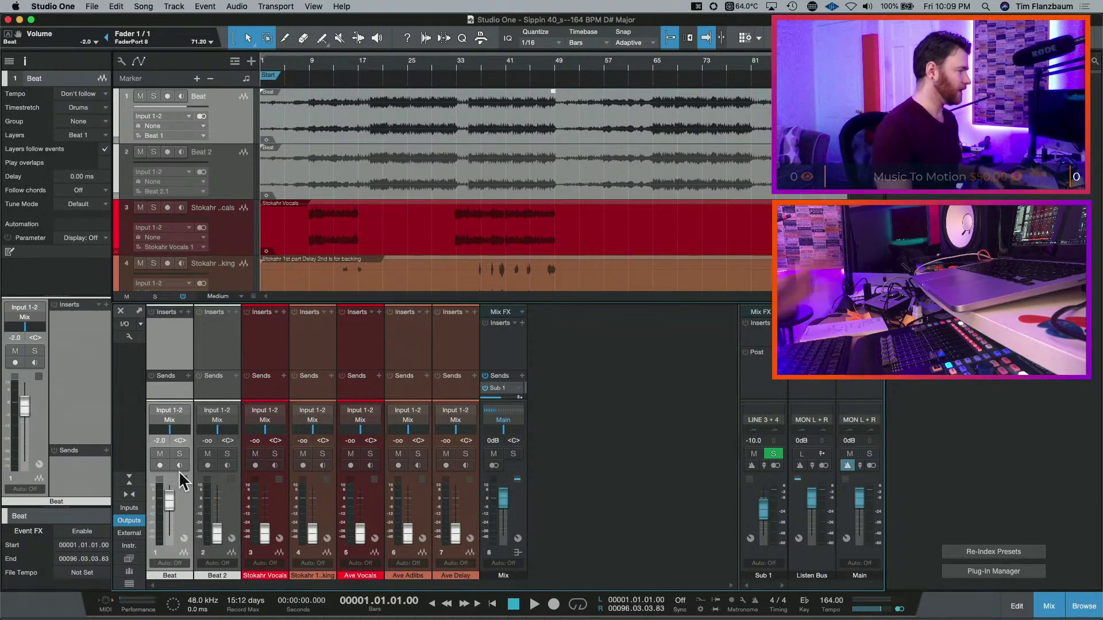
left_click(169, 500, "alt")
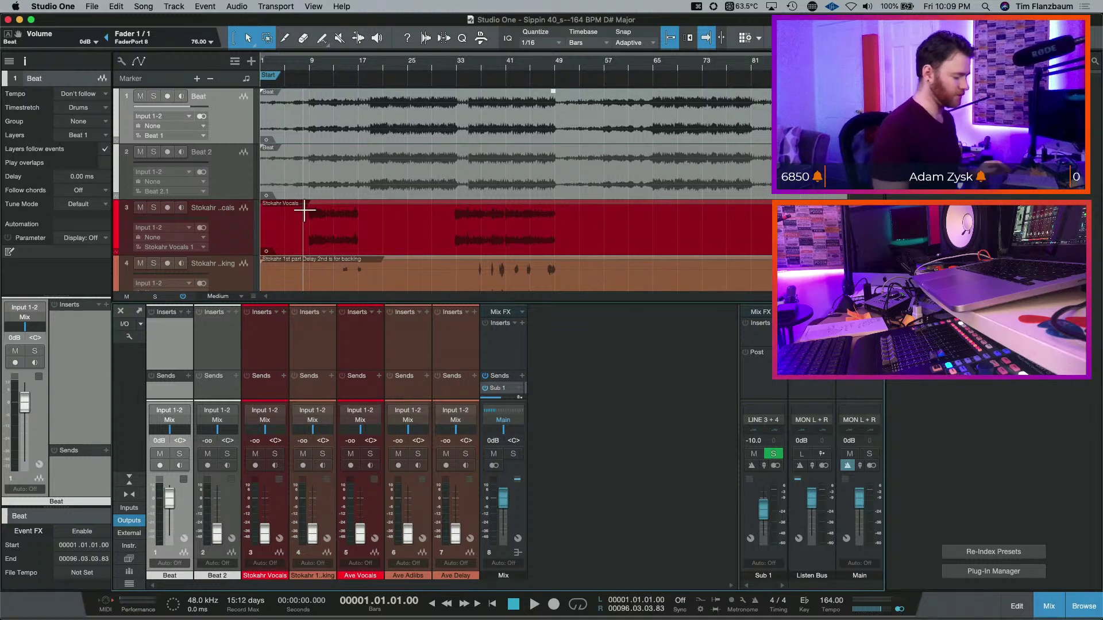
- Play the beat from the song start and again from bar 20, stopping after each pass
key("space")
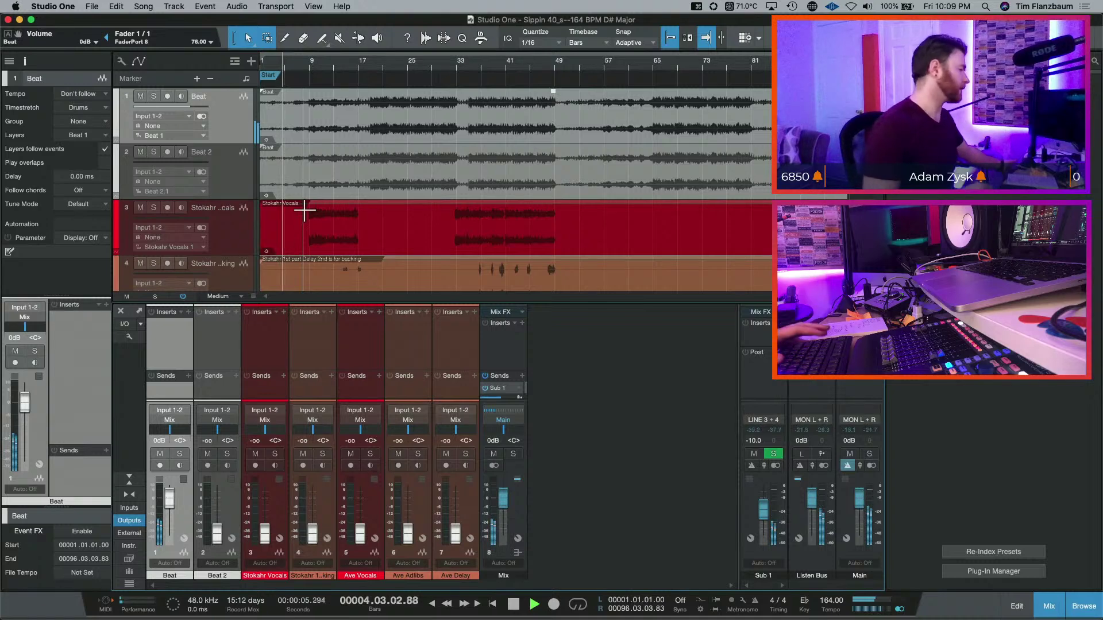
key("space")
left_click(377, 69)
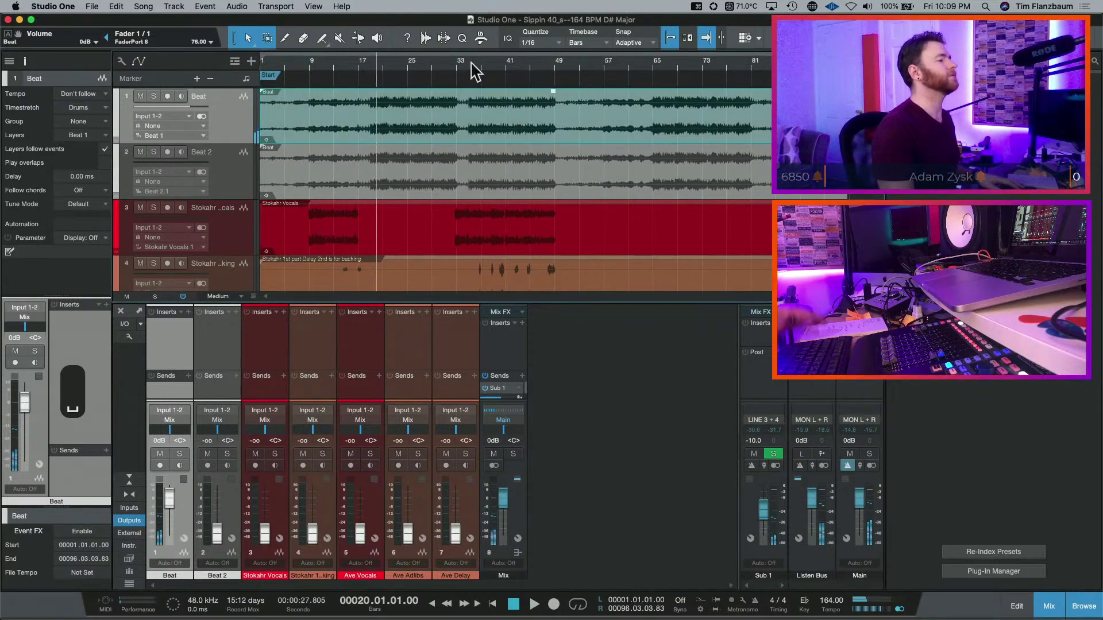
key("space")
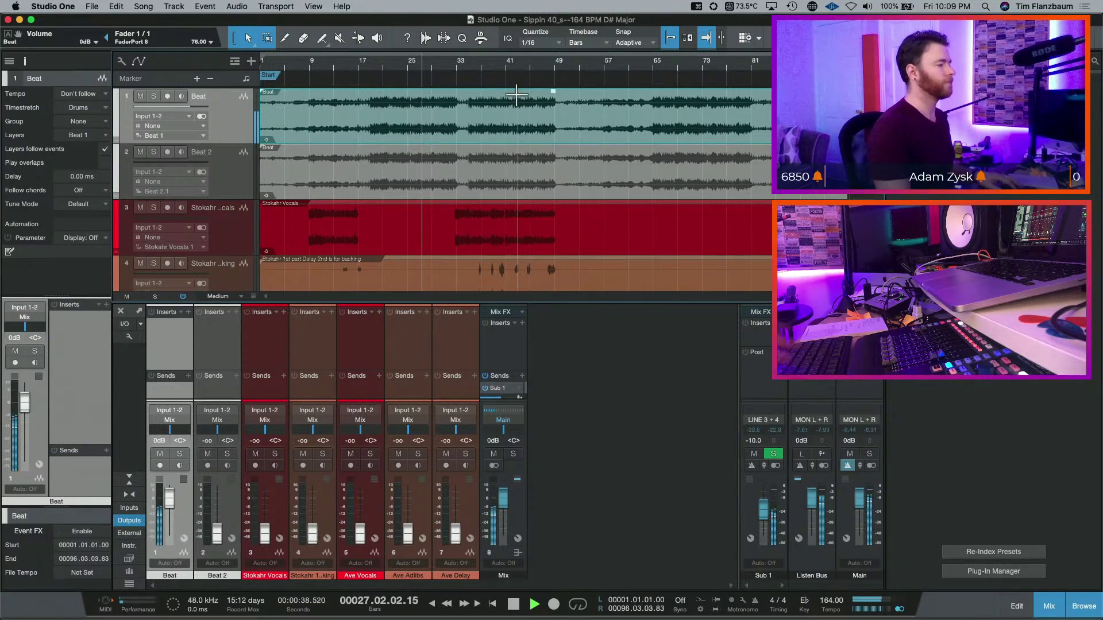
key("space")
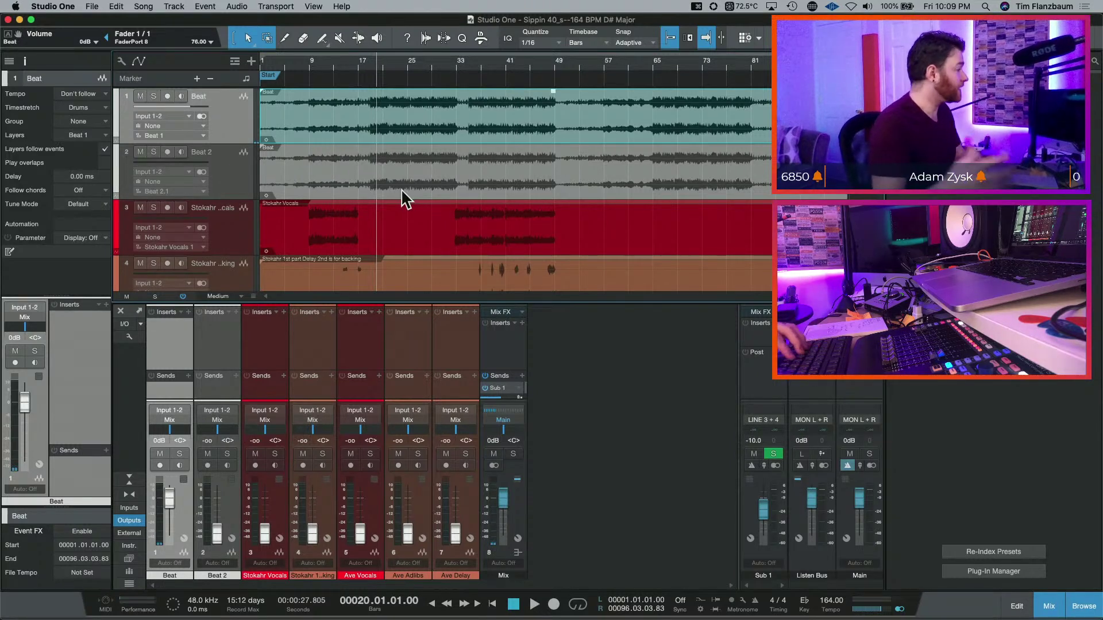
- Play the song from the start while raising Stokahr Vocals to -6.7 dB and Ave Vocals to -5.1 dB
key("comma")
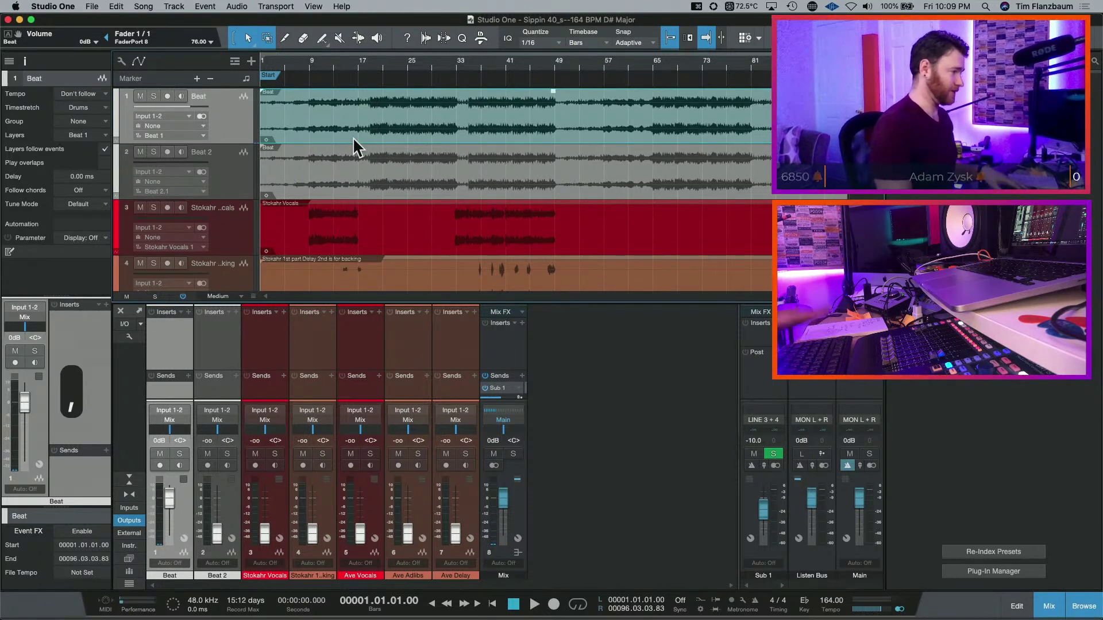
key("space")
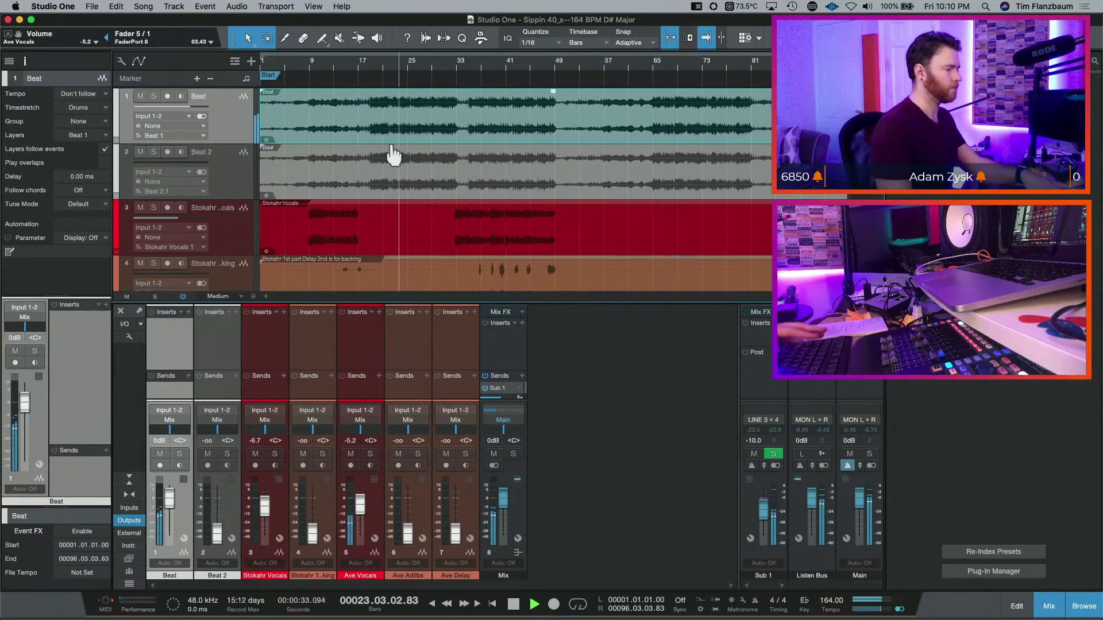
key("space")
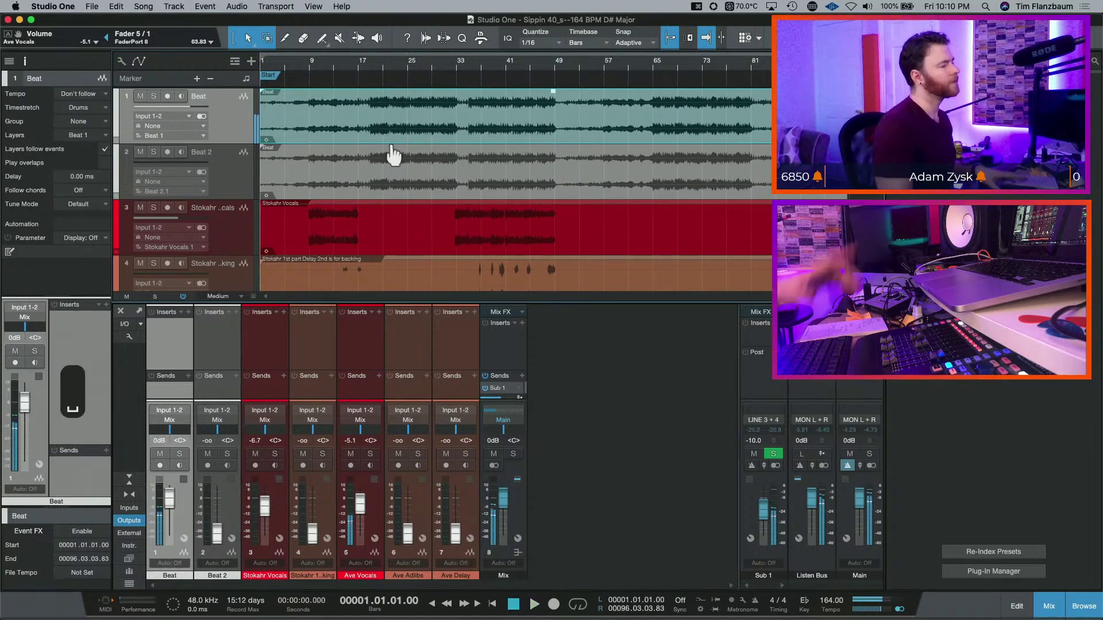
- Select the Ave Vocals track and place the playhead at bar 15, just before its first vocal part
scroll(394, 144, "down", 3)
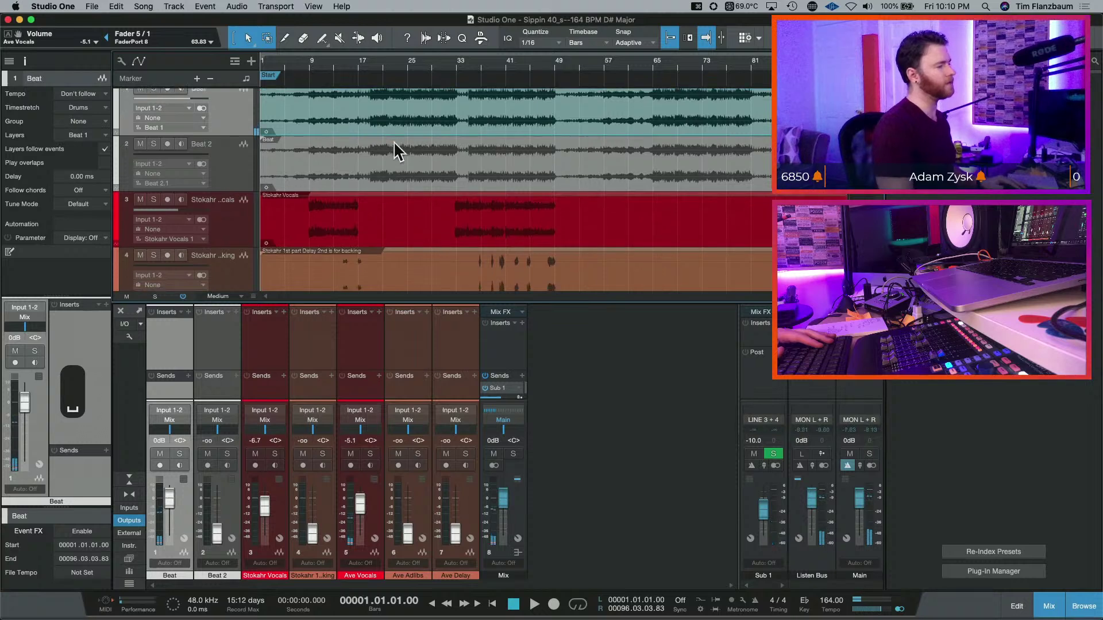
left_click(230, 265)
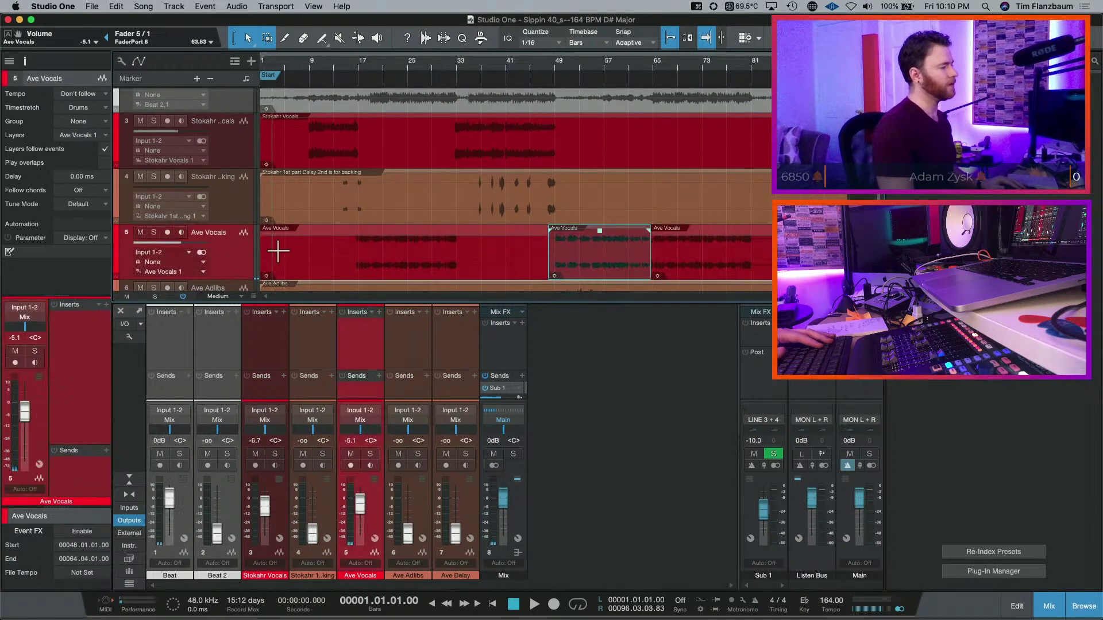
left_click(356, 68)
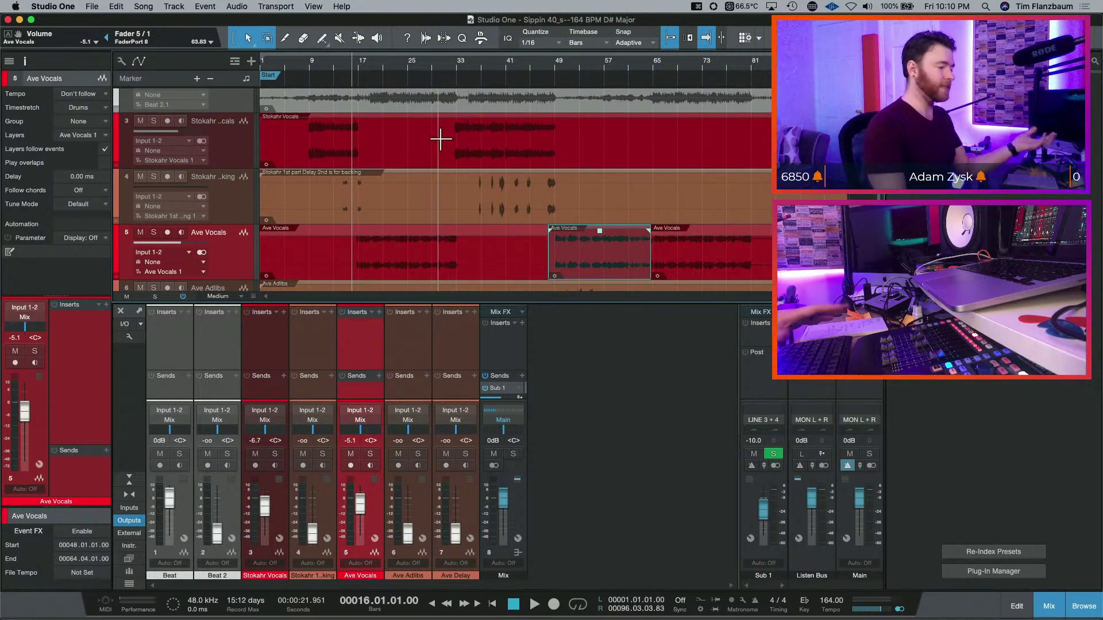
left_click(348, 61)
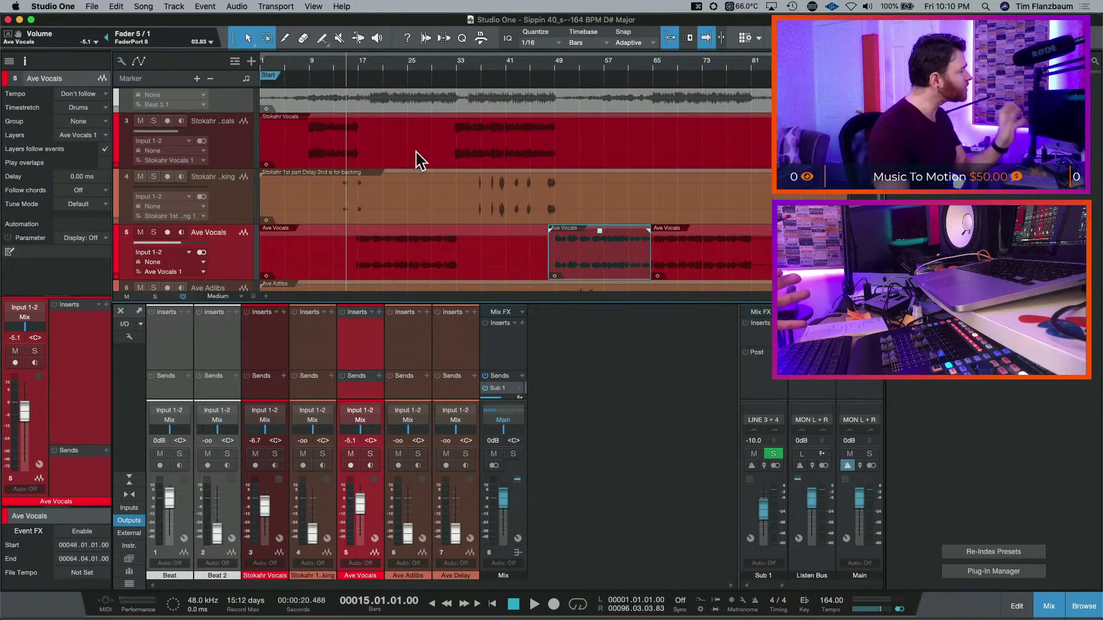
scroll(339, 198, "down", 3)
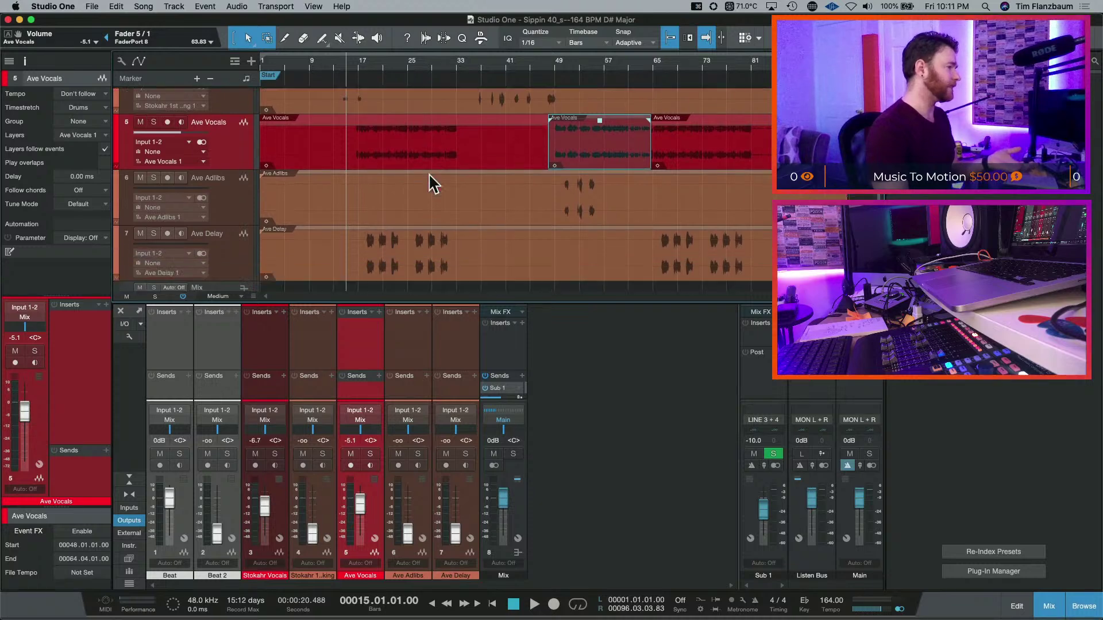
scroll(345, 218, "up", 3)
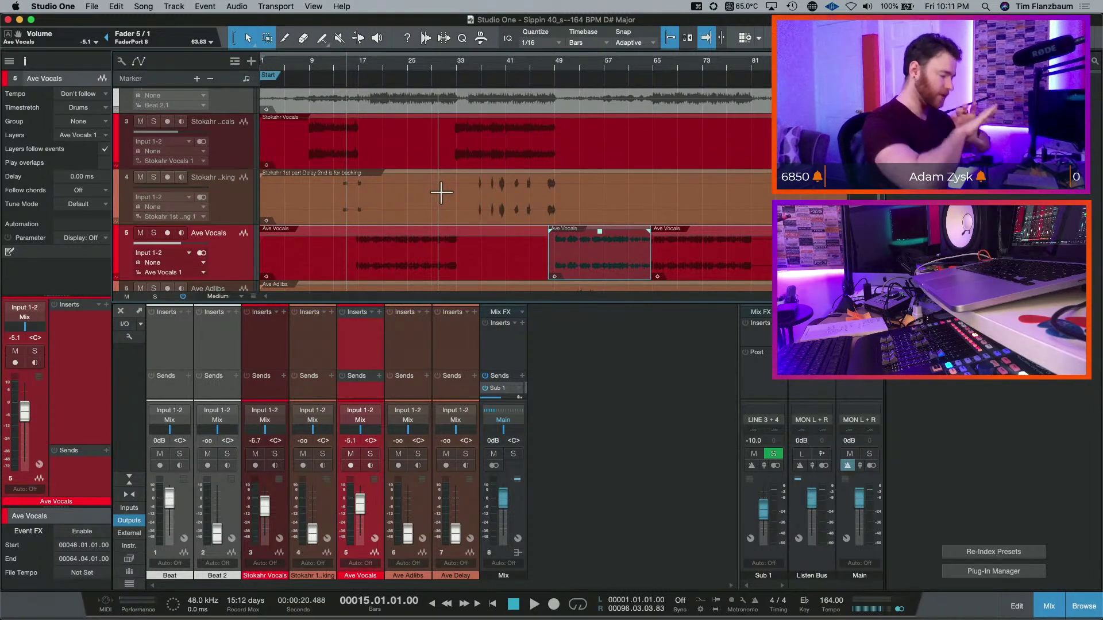
scroll(442, 193, "up", 3)
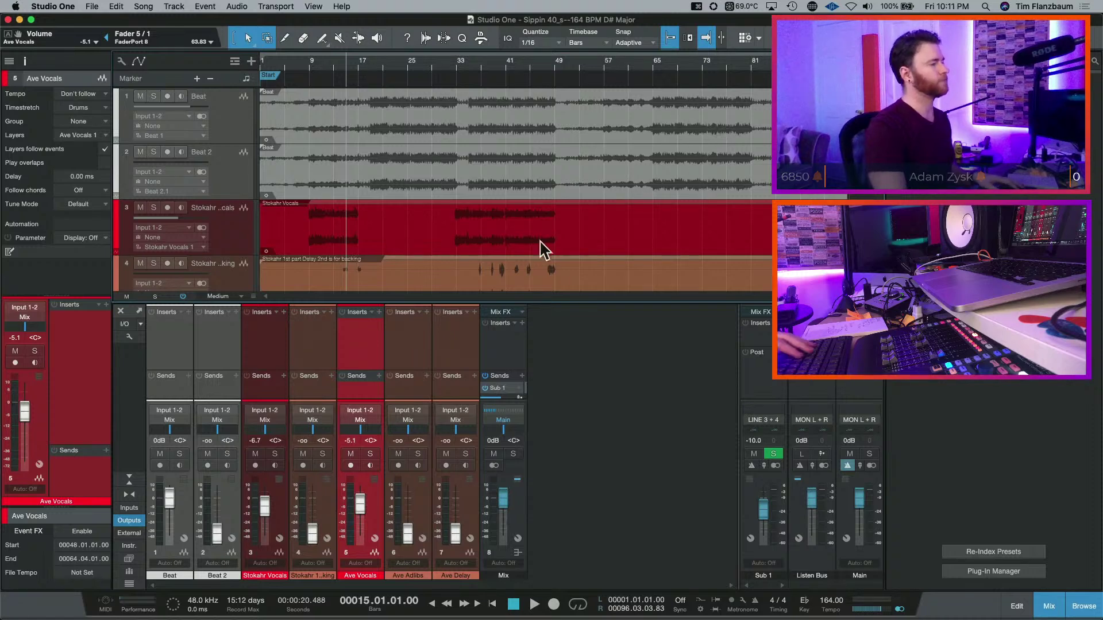
- Play the change from Stokahr's to Ave's vocals from bar 15 and lower Ave Vocals to -5.7 dB
key("space")
key("space")
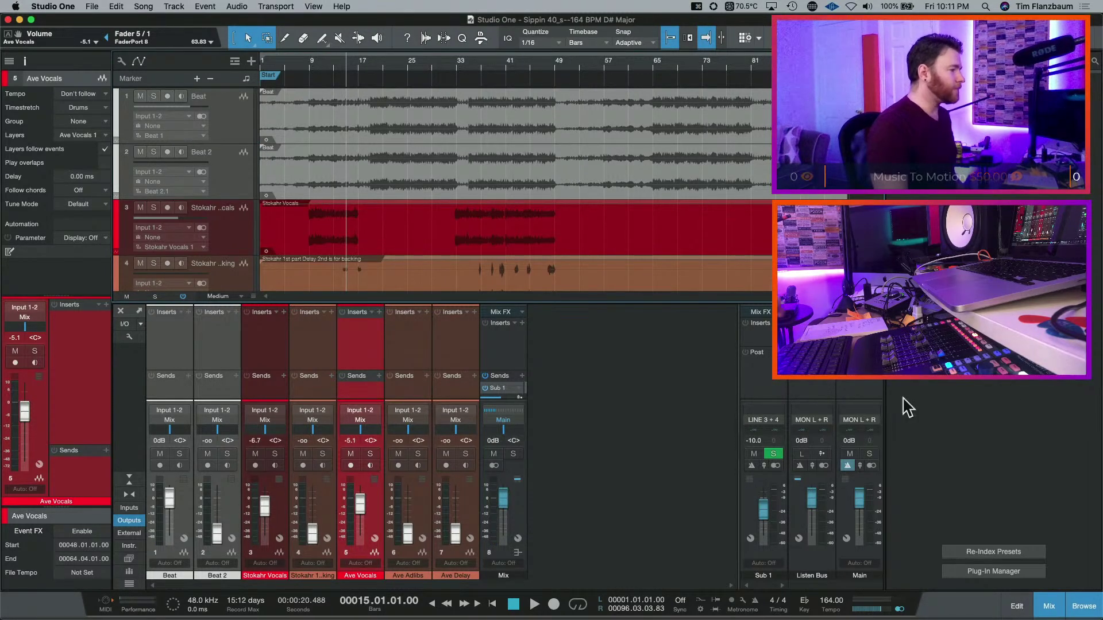
key("space")
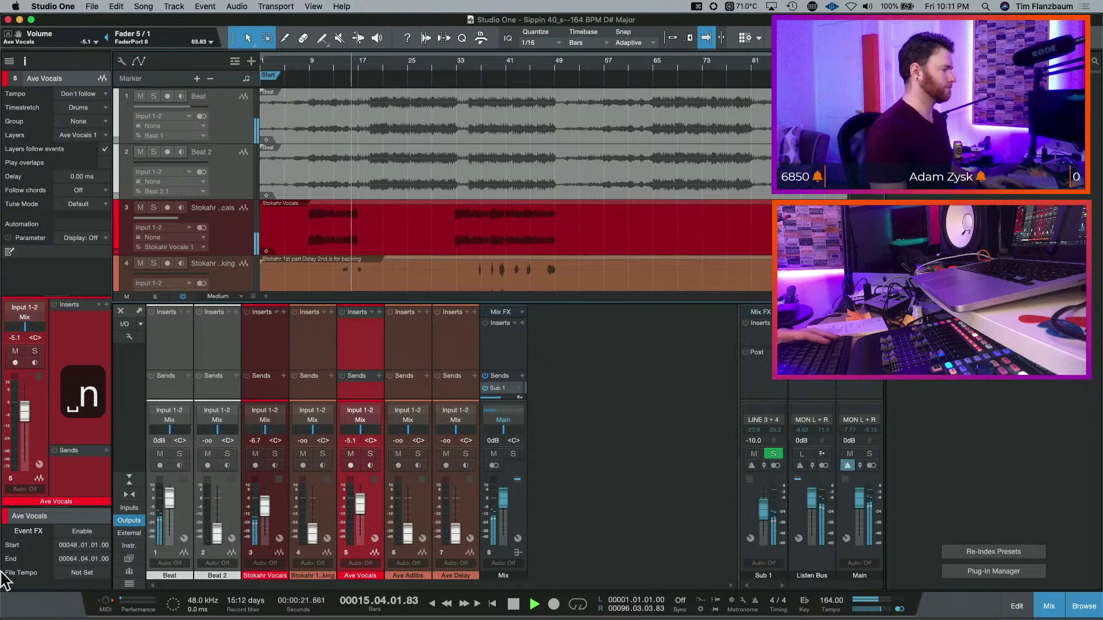
key("space")
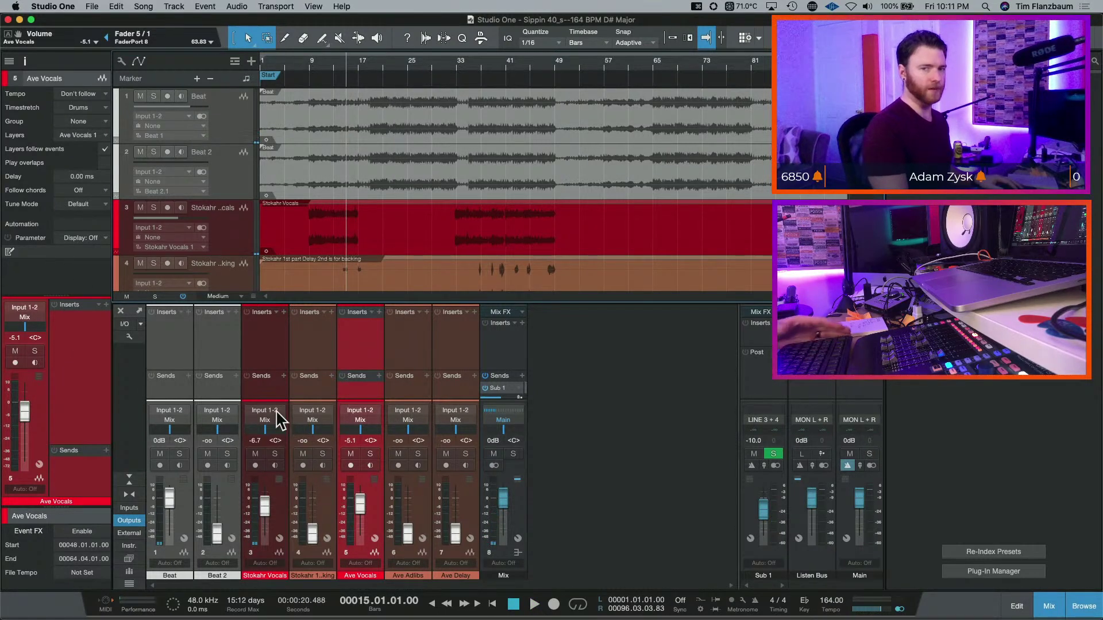
key("space")
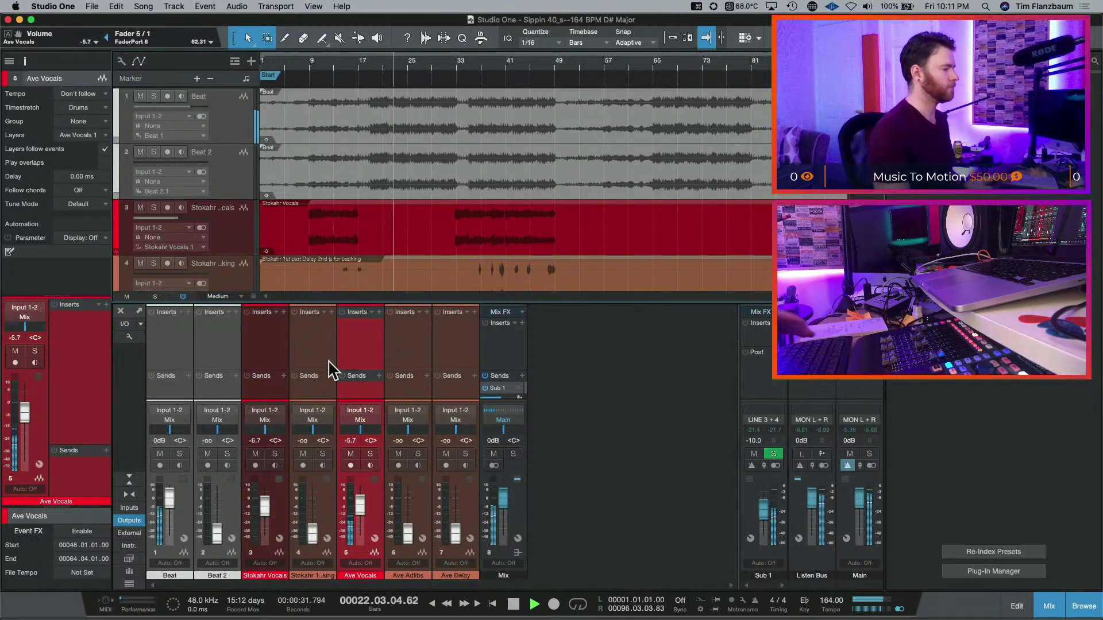
key("space")
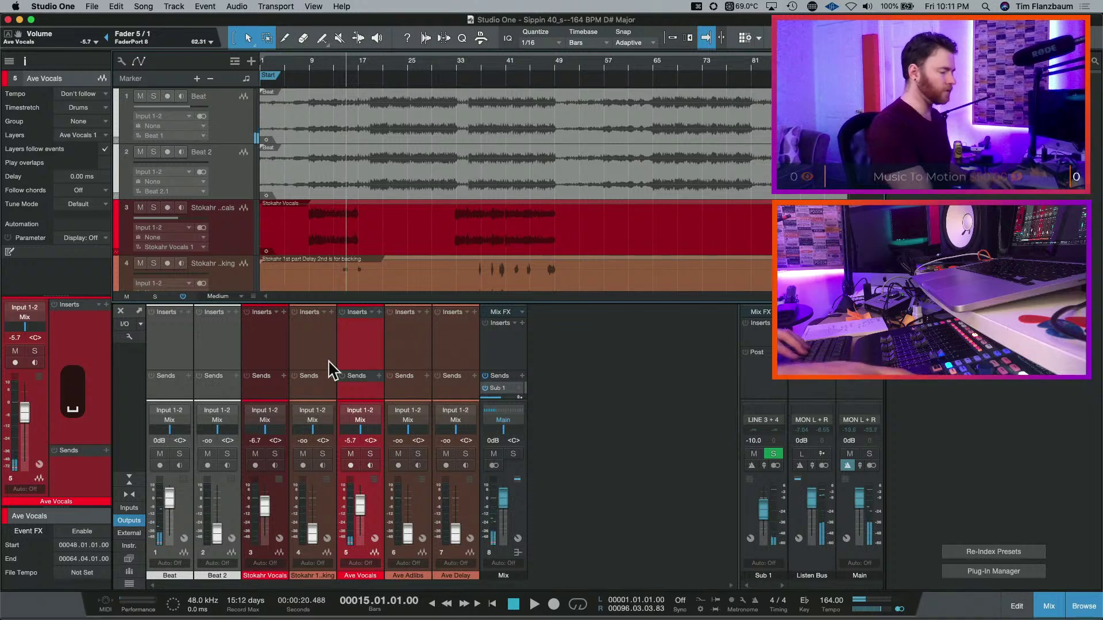
- Play from bar 19 and bring in Stokahr's backing track at -9.7 dB, Ave Adlibs at -18.8 dB and Ave Delay at -13.1 dB
key("space")
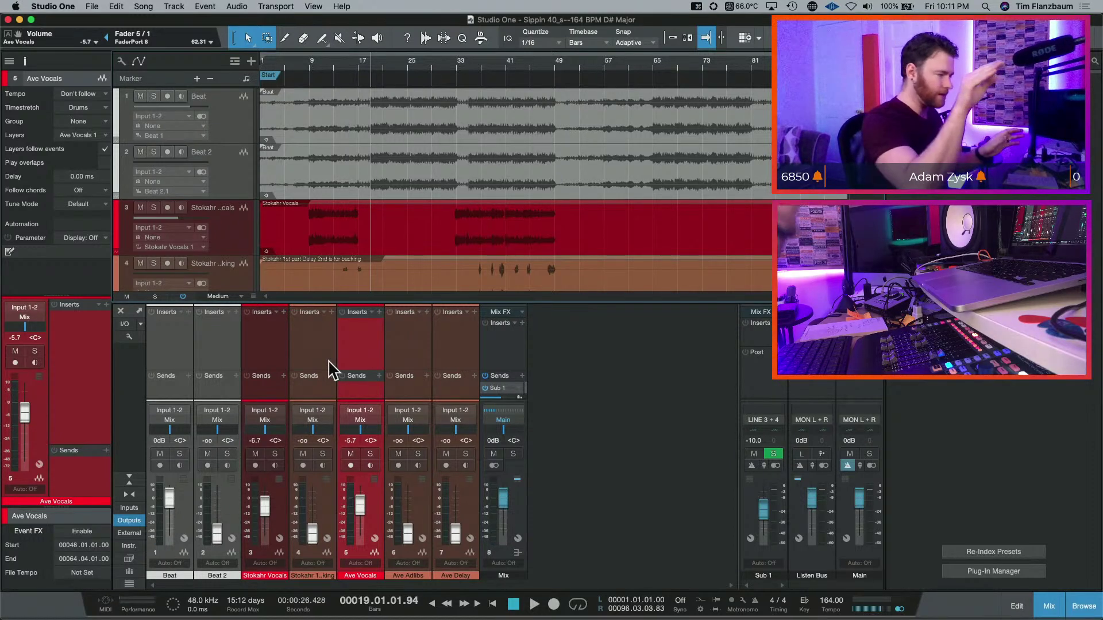
key("space")
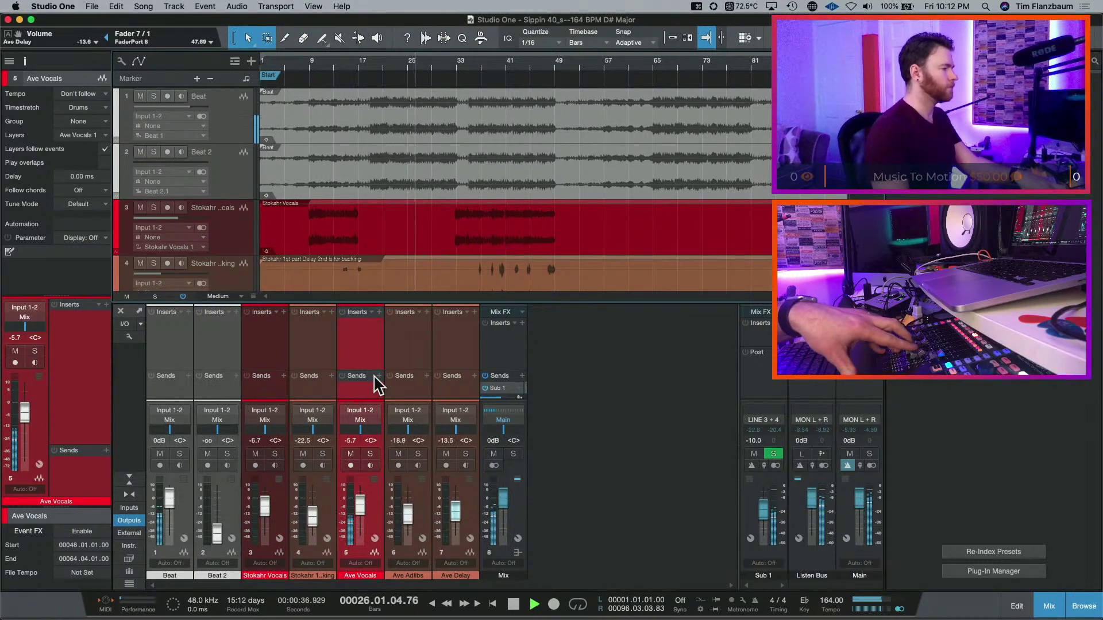
scroll(411, 253, "down", 3)
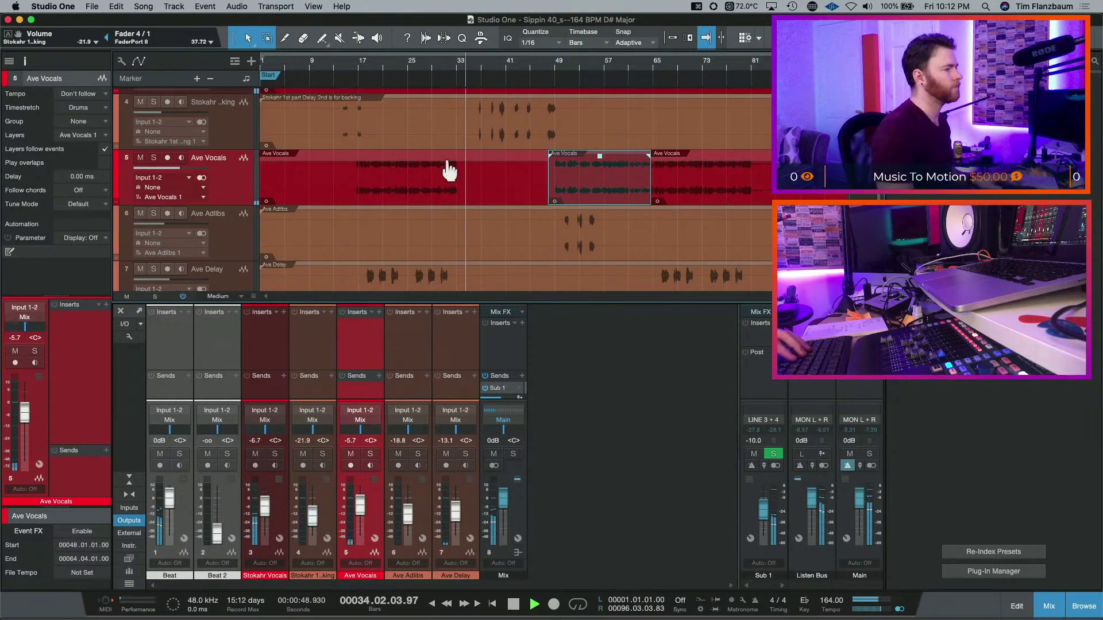
scroll(445, 167, "up", 1)
scroll(445, 167, "up", 2)
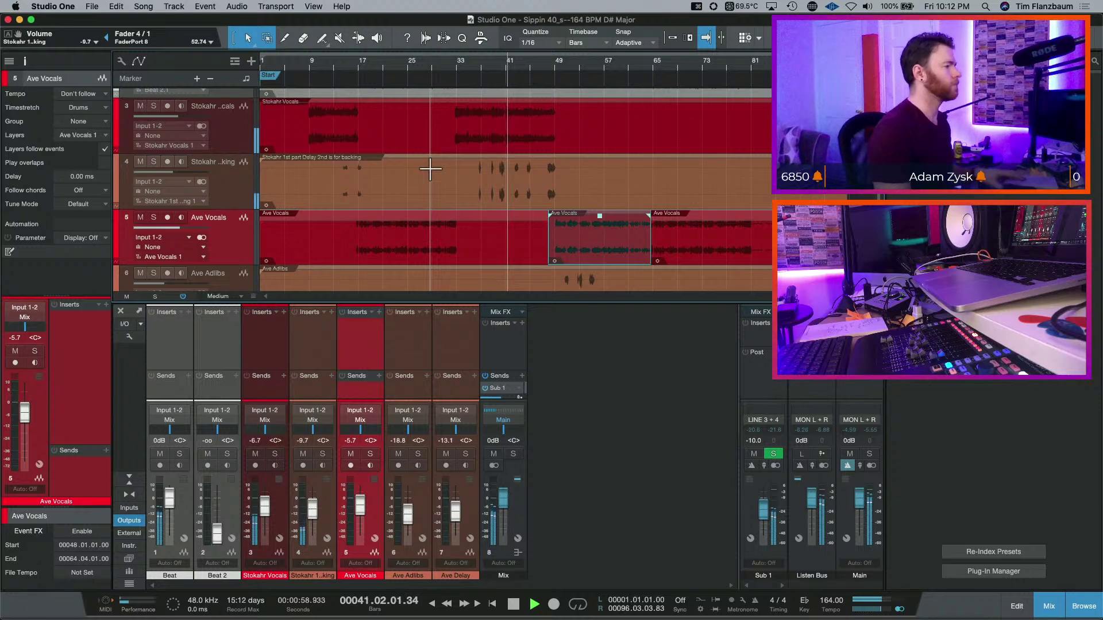
key("space")
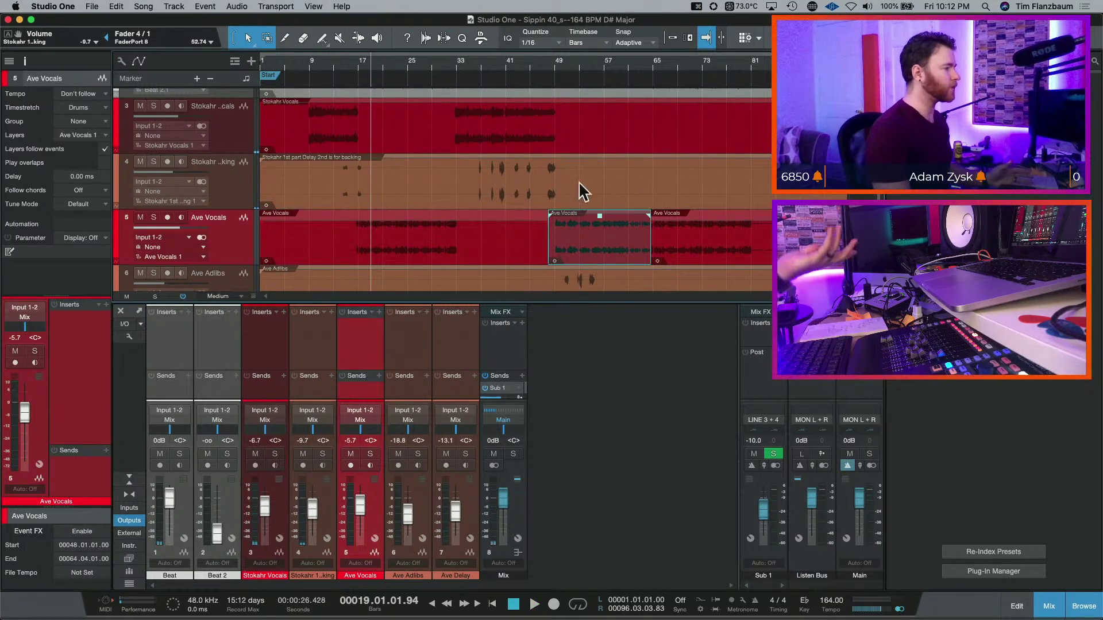
- Play the Ave Adlibs passage from about bar 49 and raise the Ave Adlibs level to -14.9 dB
scroll(576, 181, "down", 1)
scroll(575, 190, "down", 5)
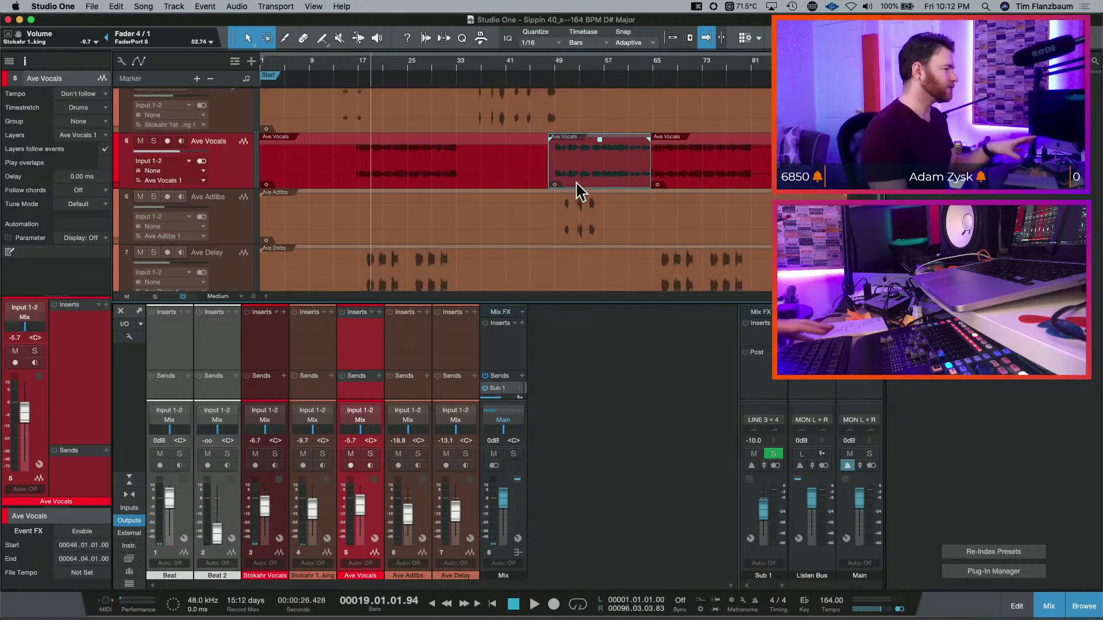
left_click(564, 70)
scroll(563, 213, "up", 3)
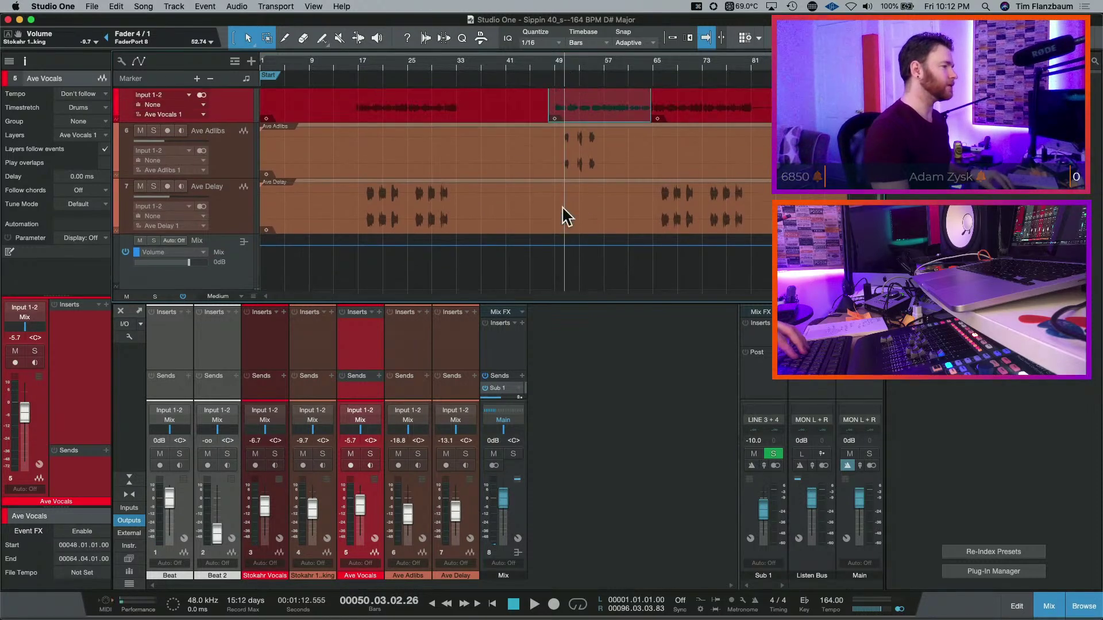
left_click(556, 67)
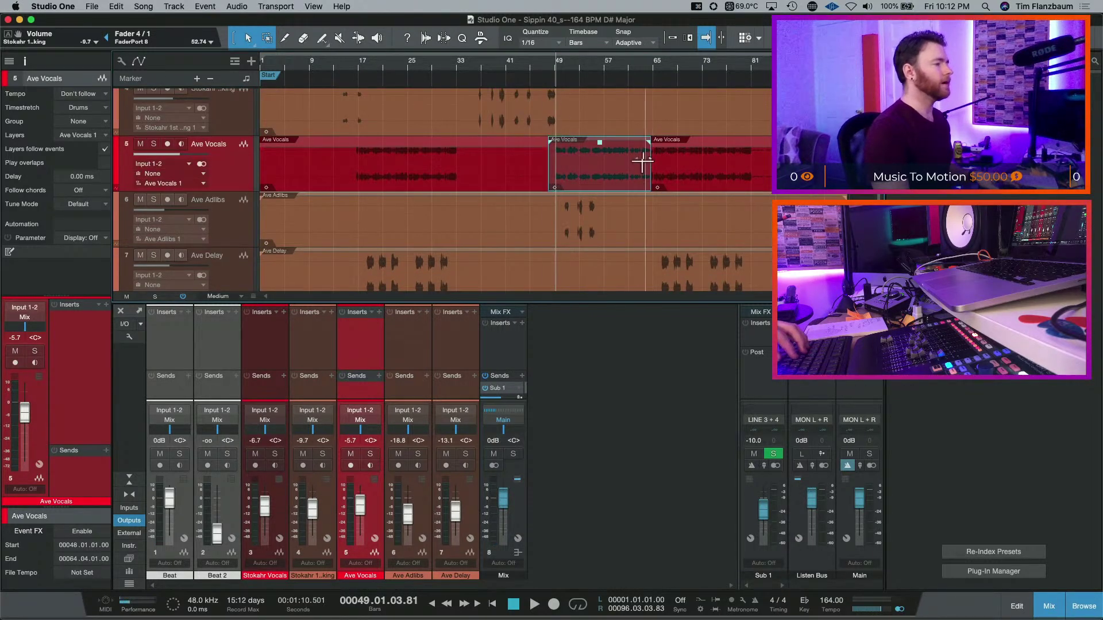
key("space")
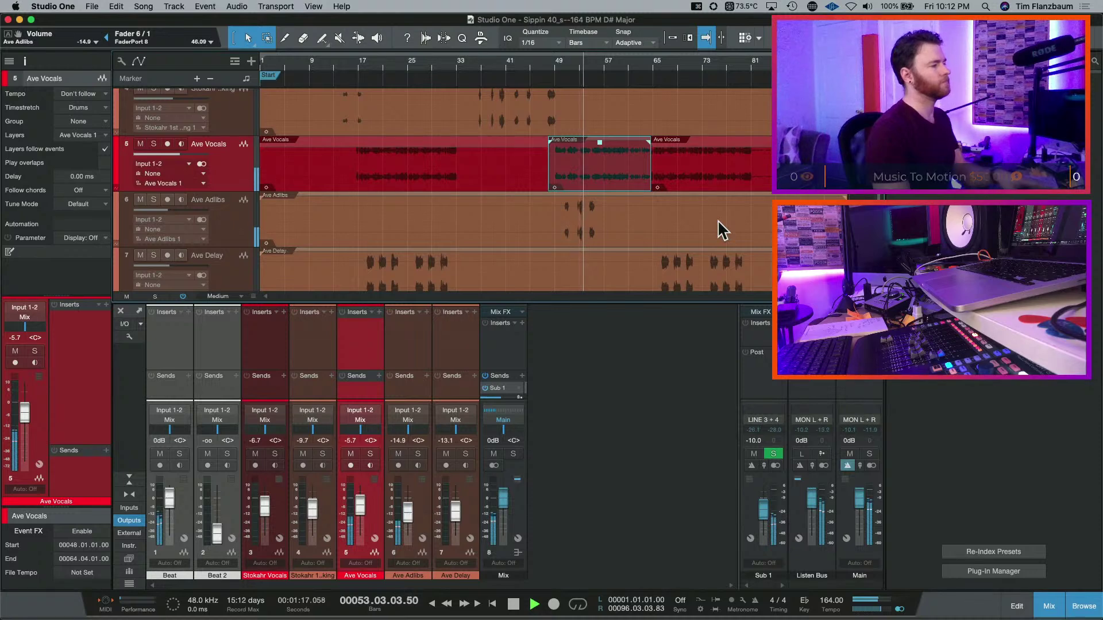
key("space")
- Resume playback, jump to about bar 64 and lower Ave Delay to -15.2 dB before stopping
key("space")
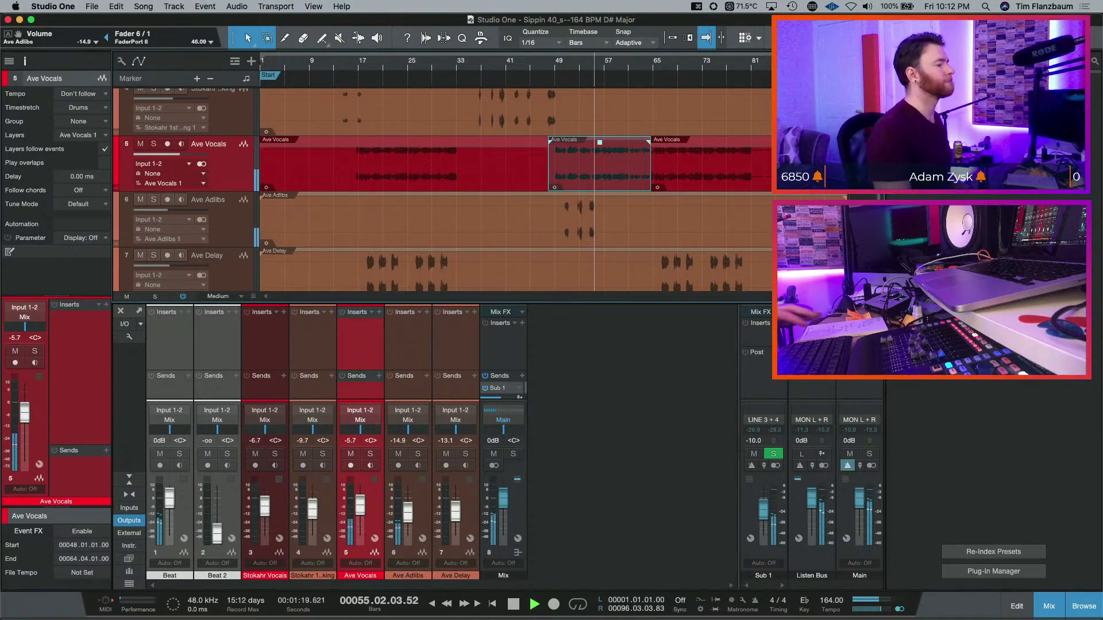
left_click(647, 75)
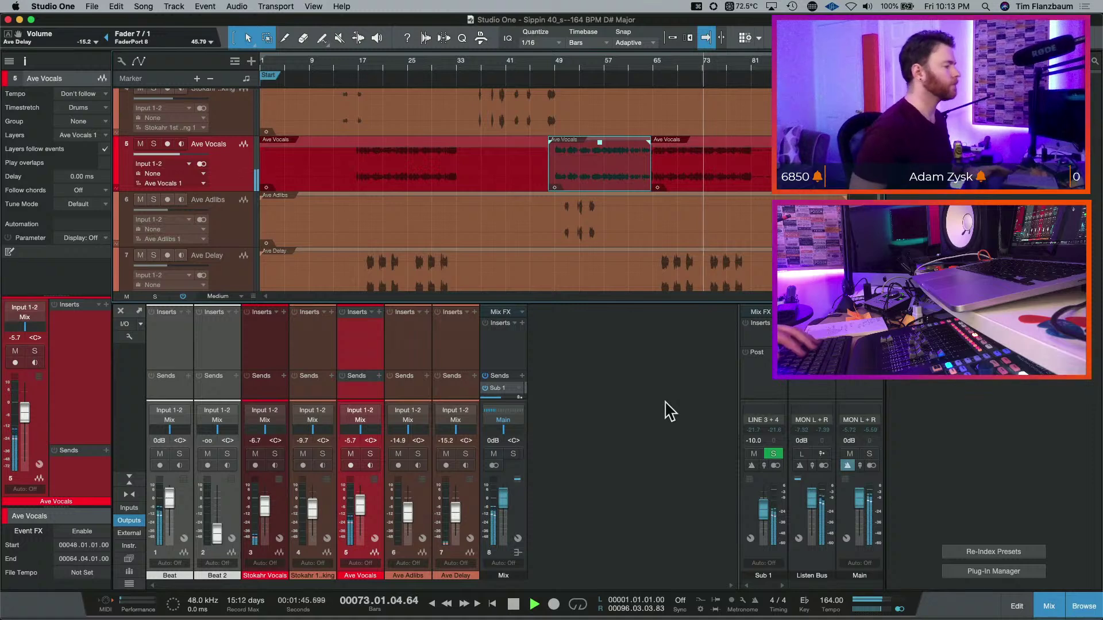
key("space")
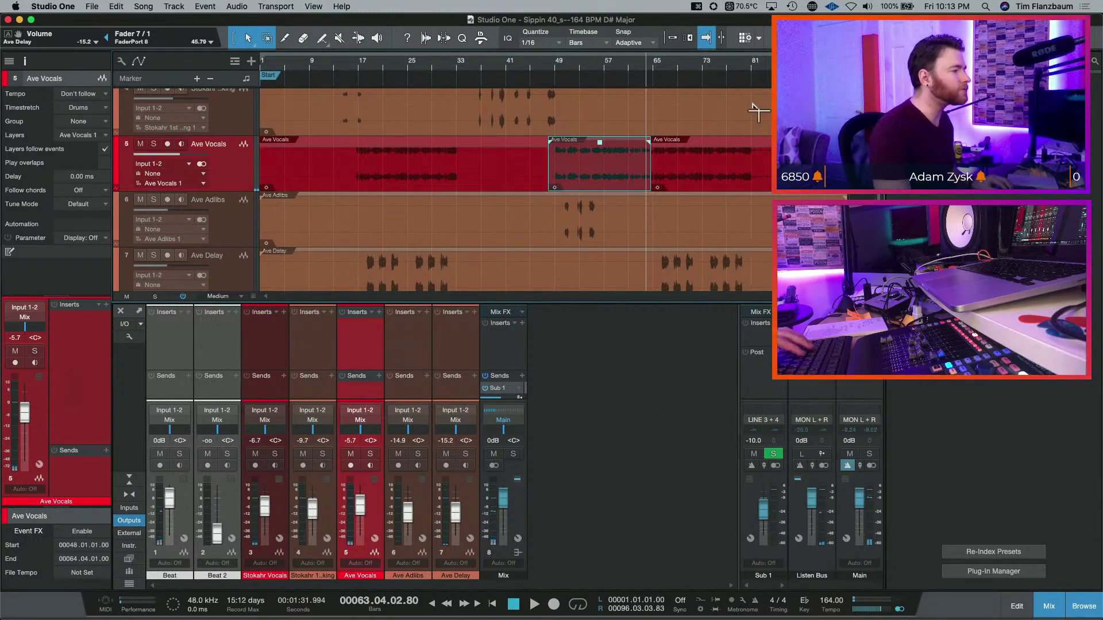
- Play the Ave Vocals from bar 81 and split the Ave Vocals event at 81.01.03.32
left_click(754, 64)
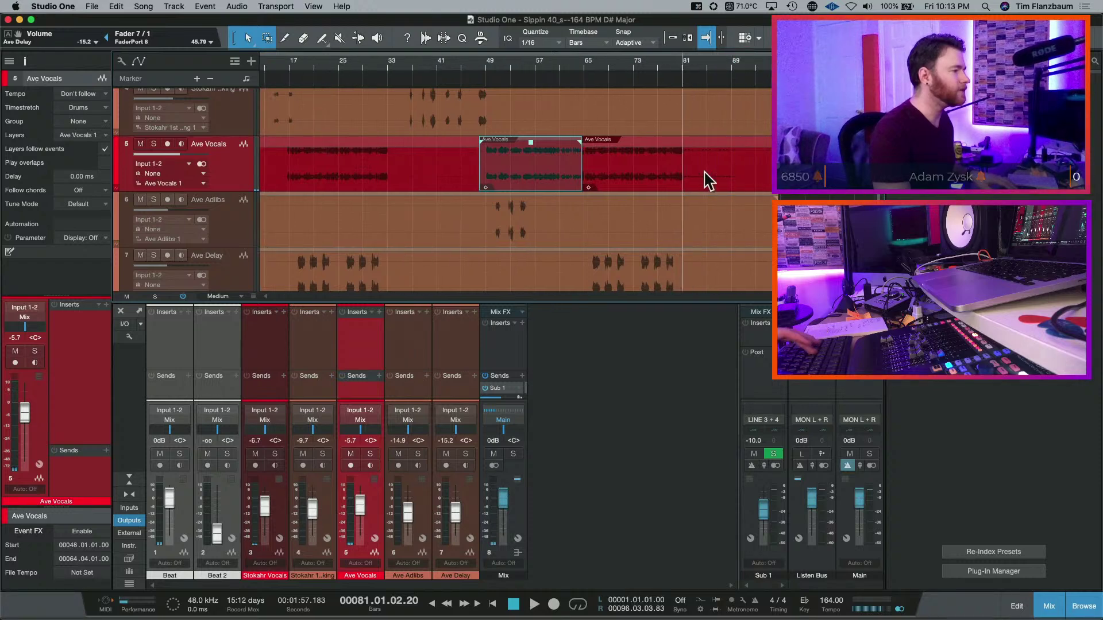
key("space")
key("e")
key("e")
key("e")
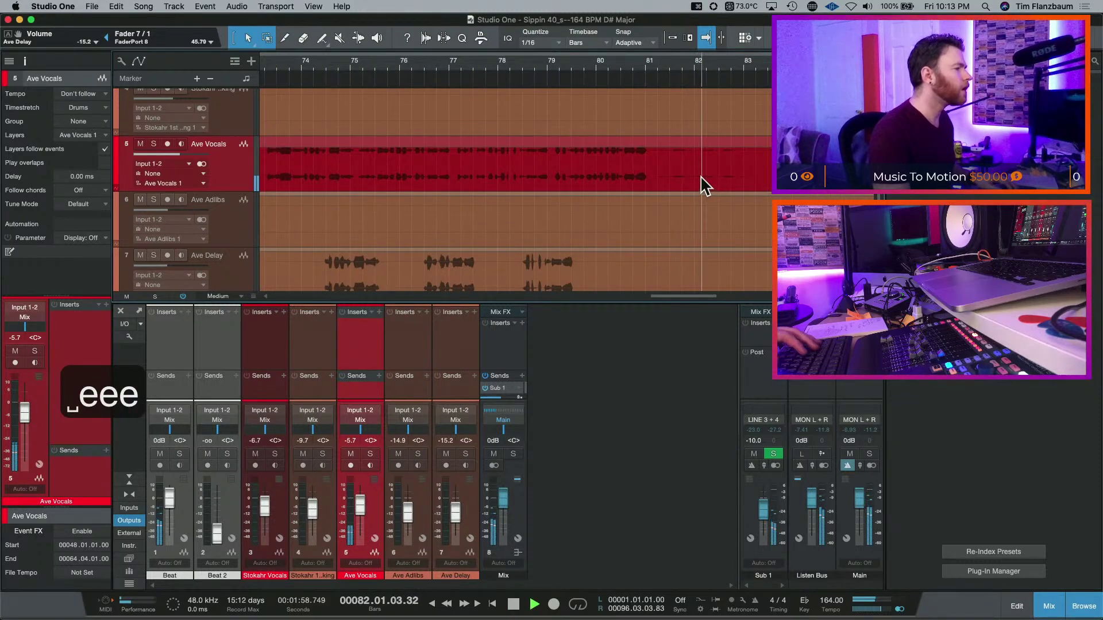
key("space")
key("alt+x")
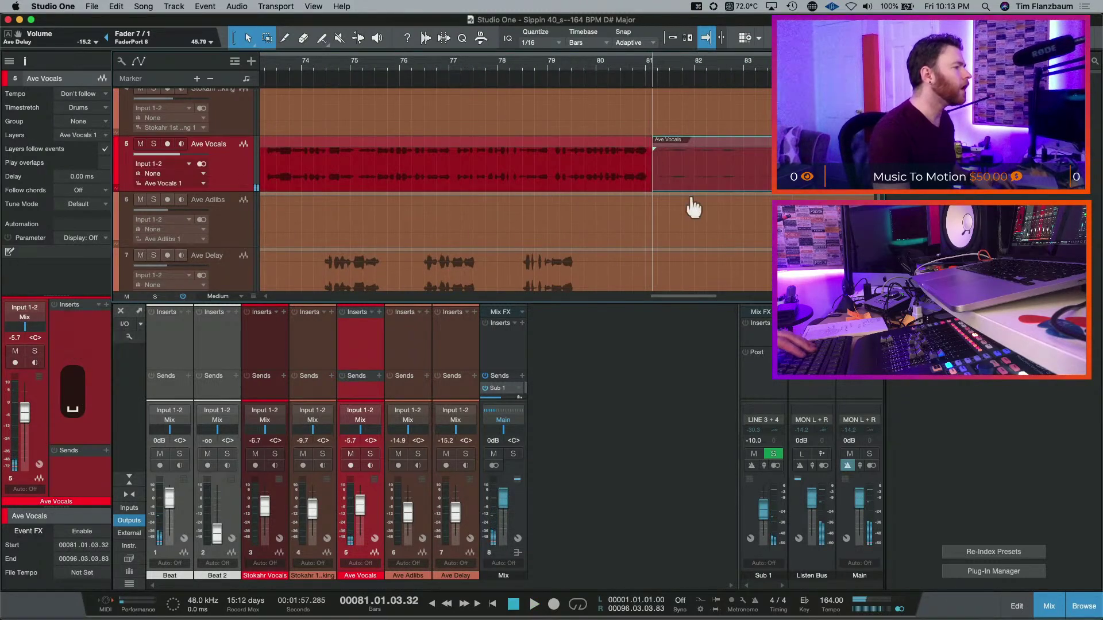
- Isolate the quiet Ave Vocals section from bar 81 to 89.03.02.59 as its own event and raise its gain
scroll(680, 188, "right", 3)
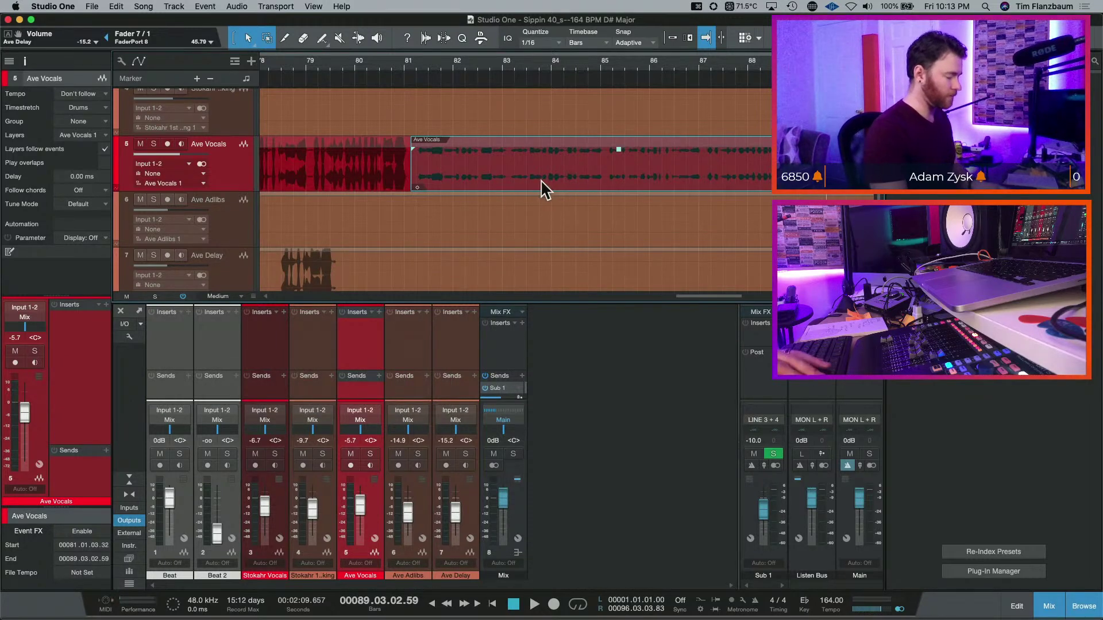
key("super+z")
key("super+z")
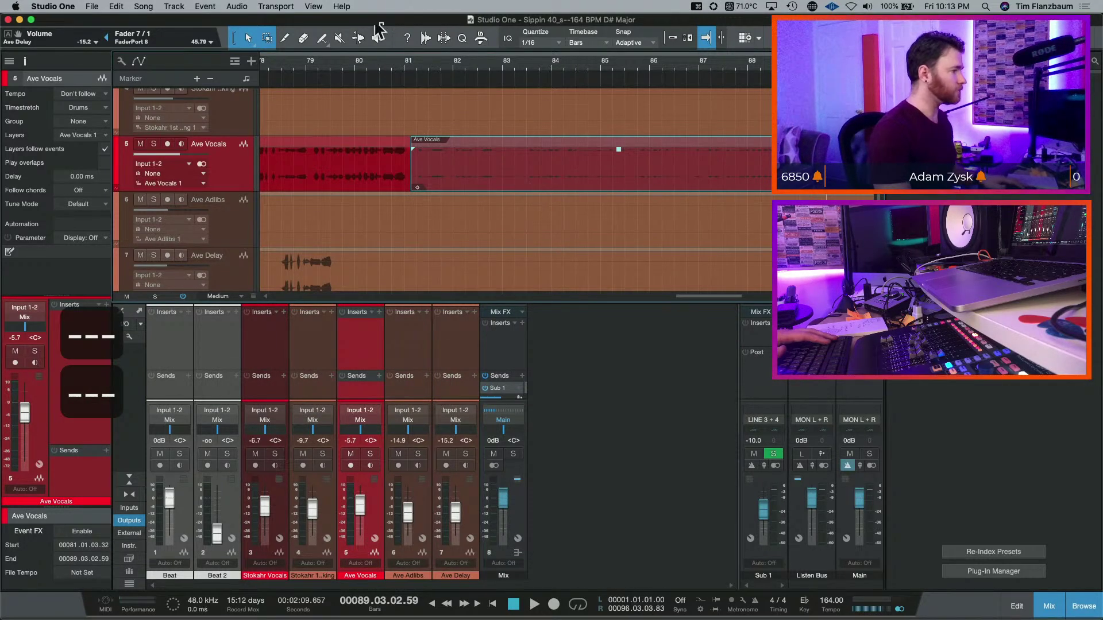
left_click_drag(619, 149, 621, 141)
scroll(611, 197, "right", 2)
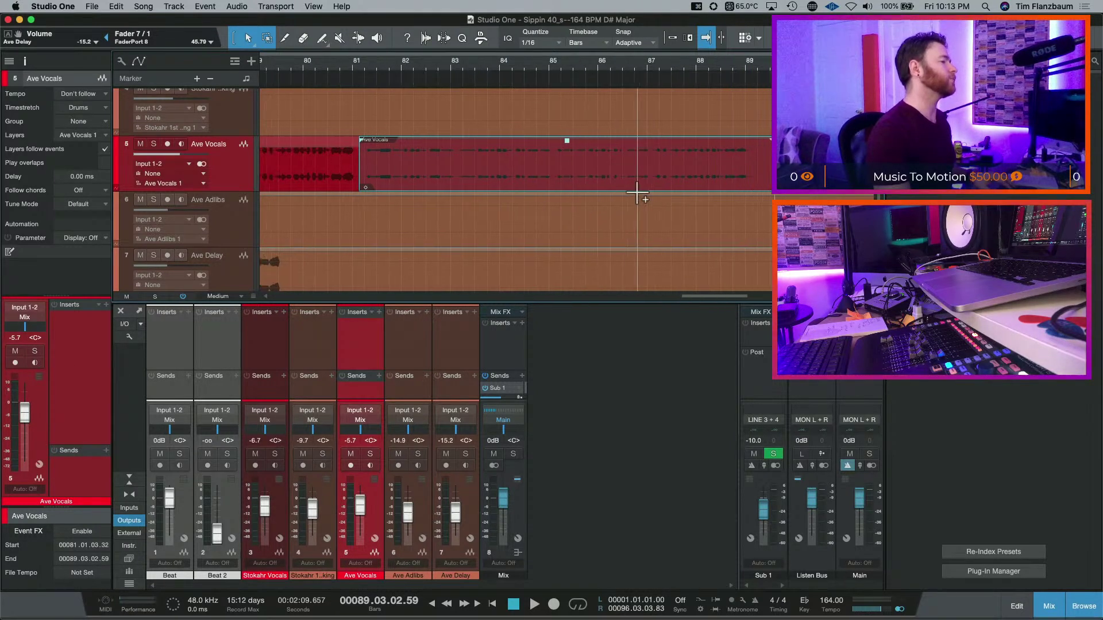
scroll(638, 193, "right", 5)
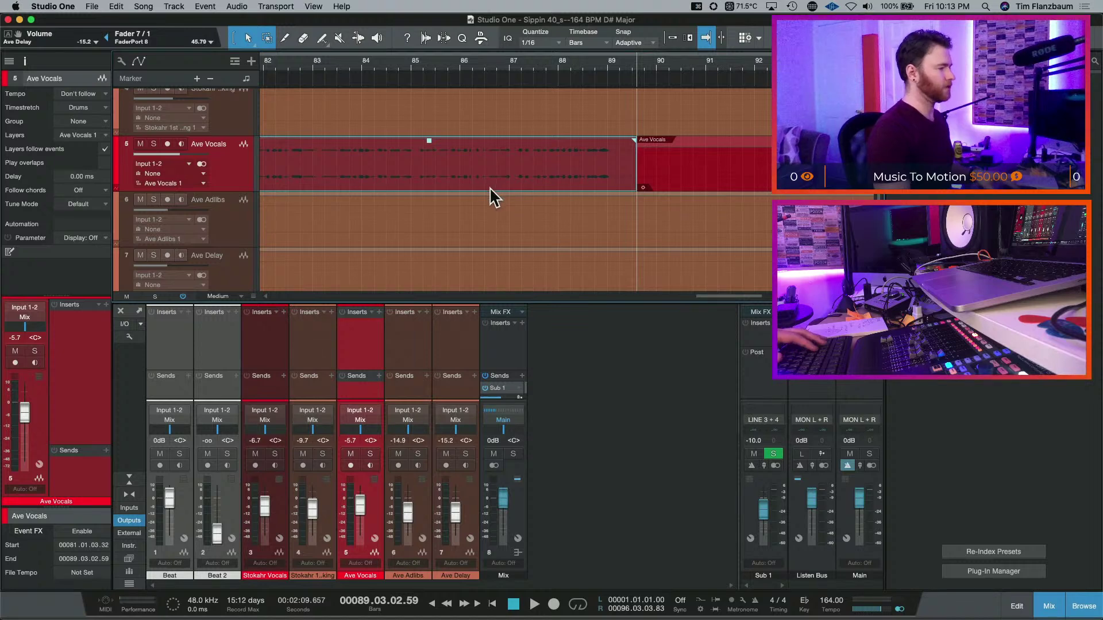
- Play back the Ave Vocals section from bar 81 to check its level, then stop
key("w")
left_click(431, 69)
key("space")
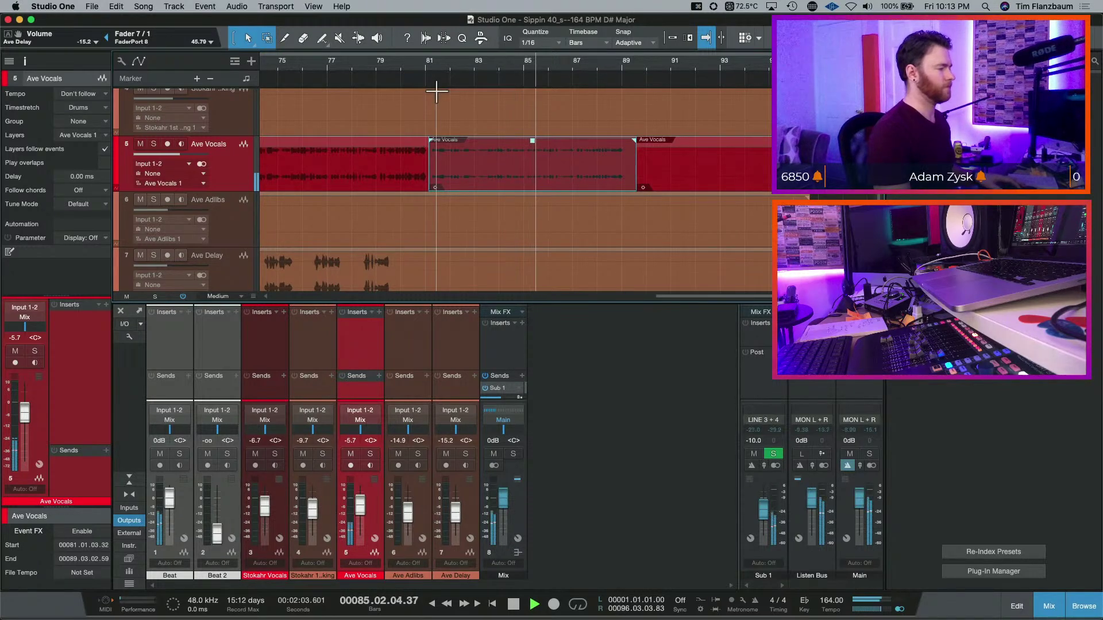
key("space")
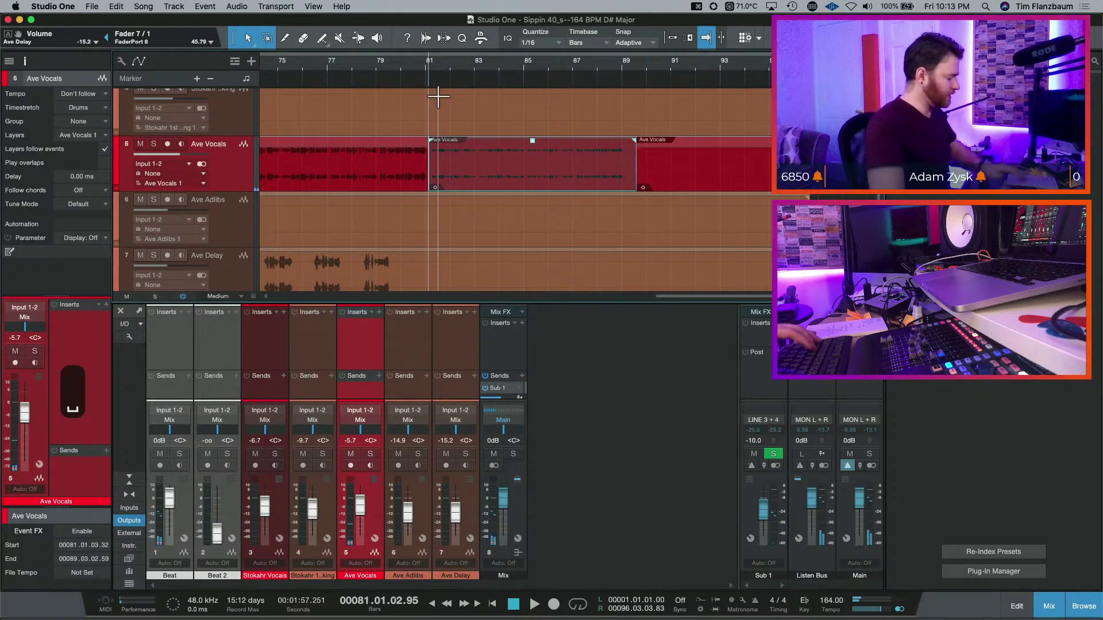
- Return to the song start and place the playback position at about bar 8, just before Stokahr's vocals
key("w")
key("w")
key("w")
key("w")
key("comma")
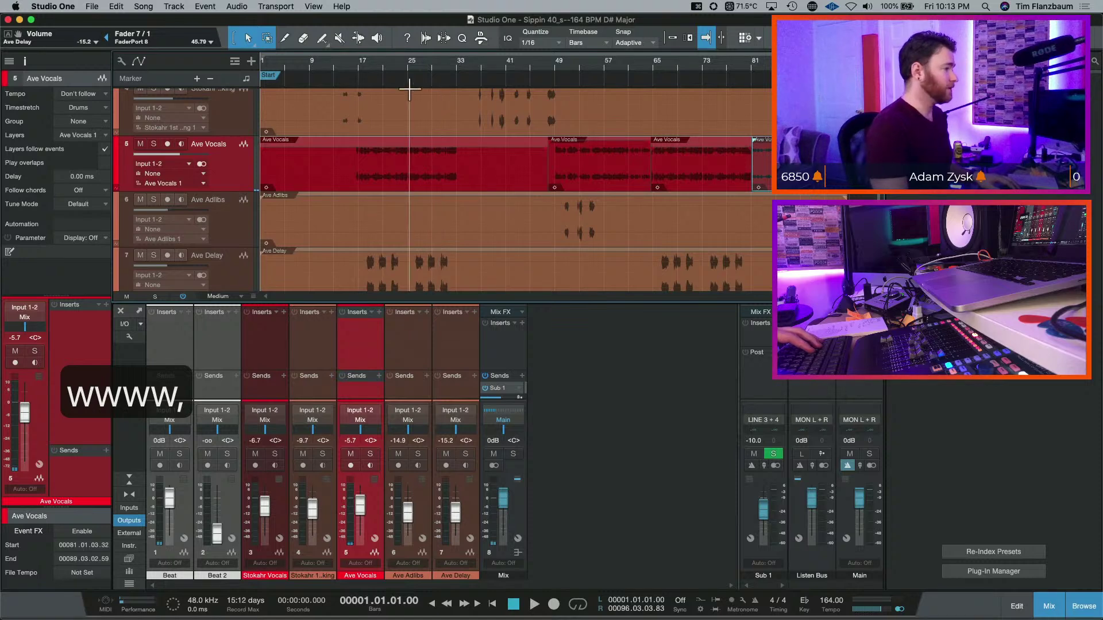
left_click(320, 62)
scroll(322, 124, "up", 3)
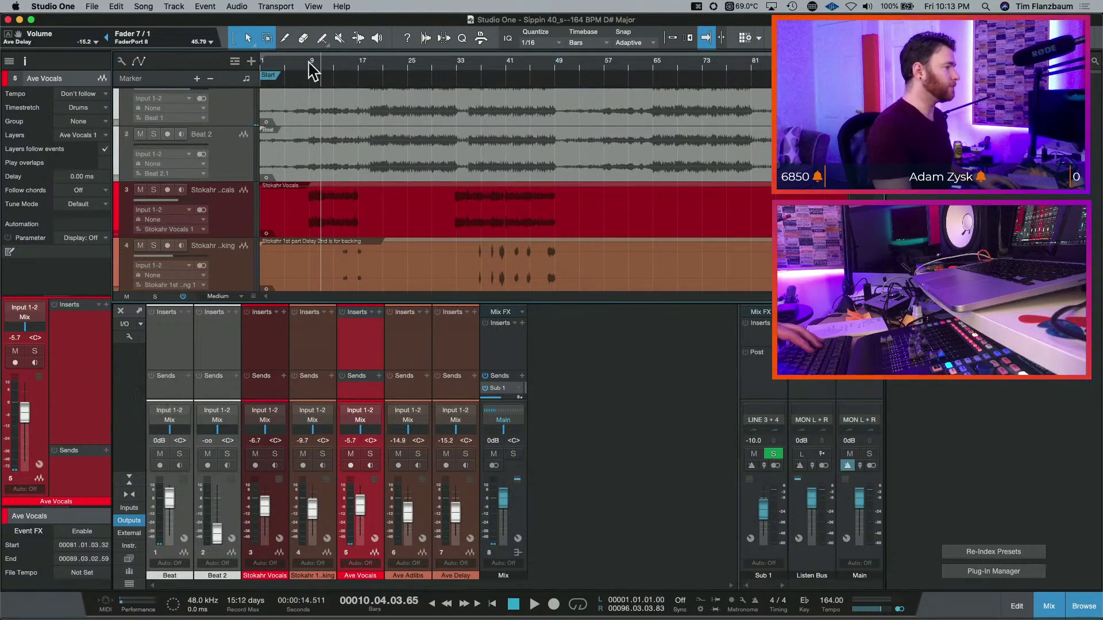
left_click(305, 70)
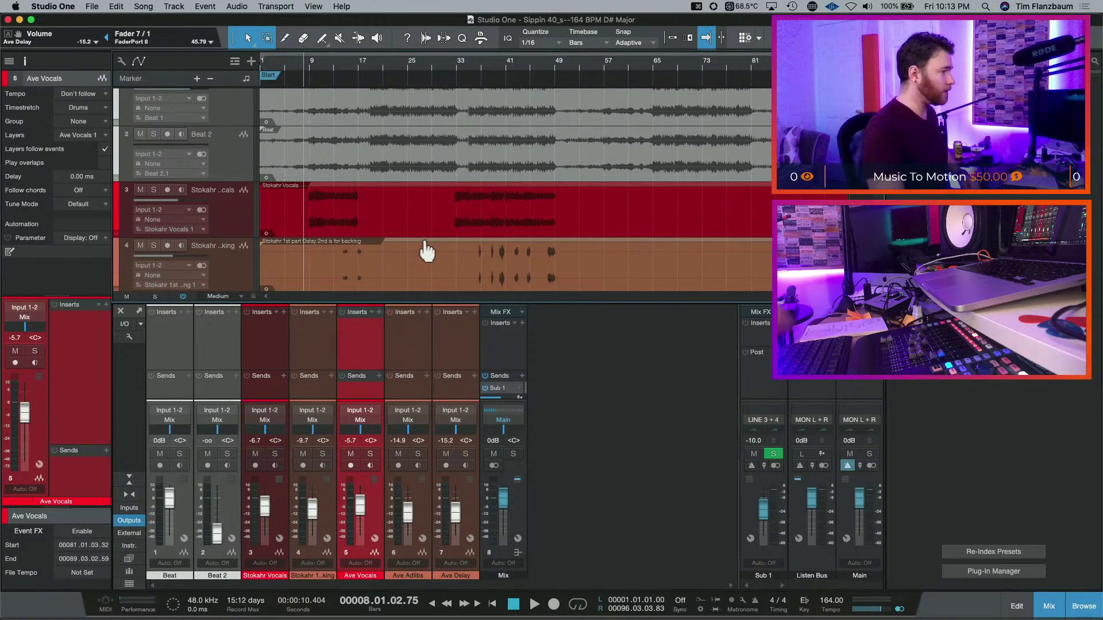
scroll(458, 257, "up", 1)
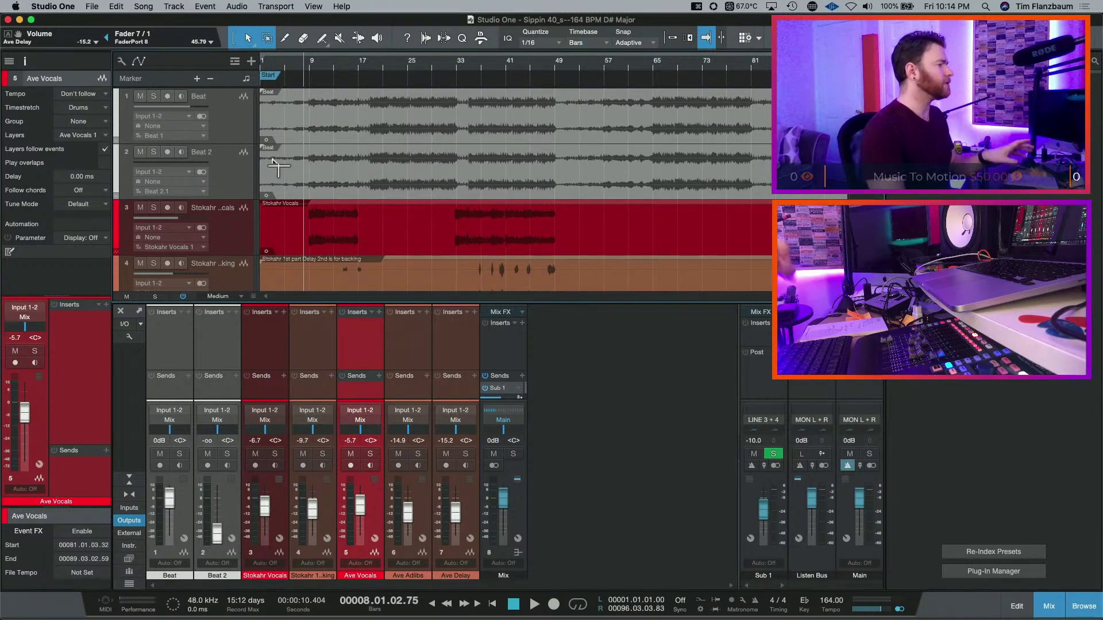
- Select the Beat 2 track and look through the insert effects available for Stokahr Vocals
left_click(240, 185)
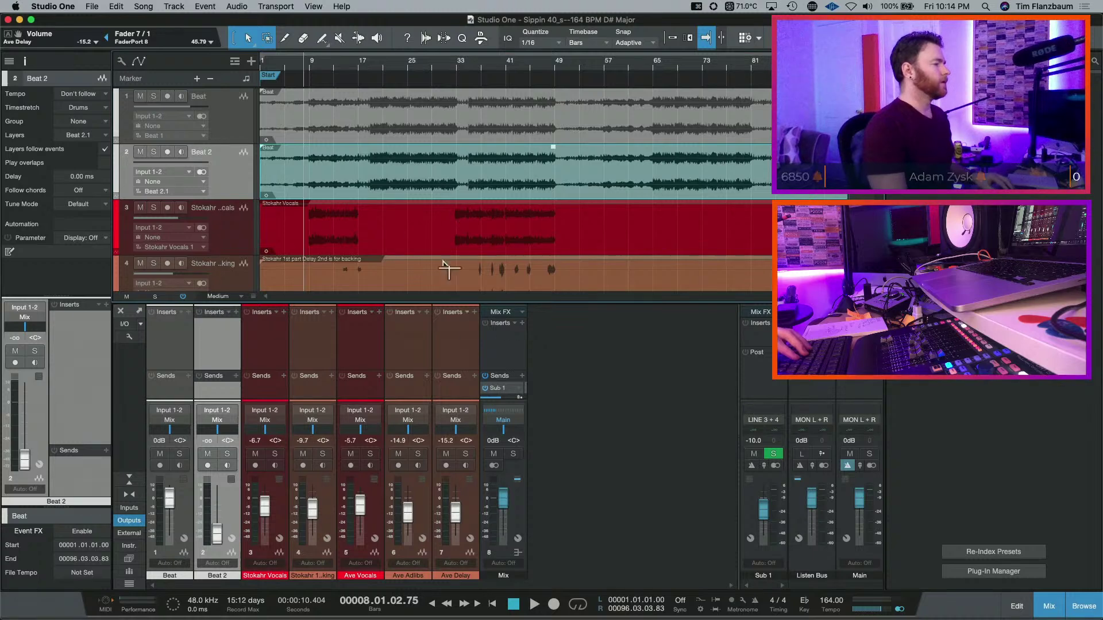
scroll(431, 247, "down", 2)
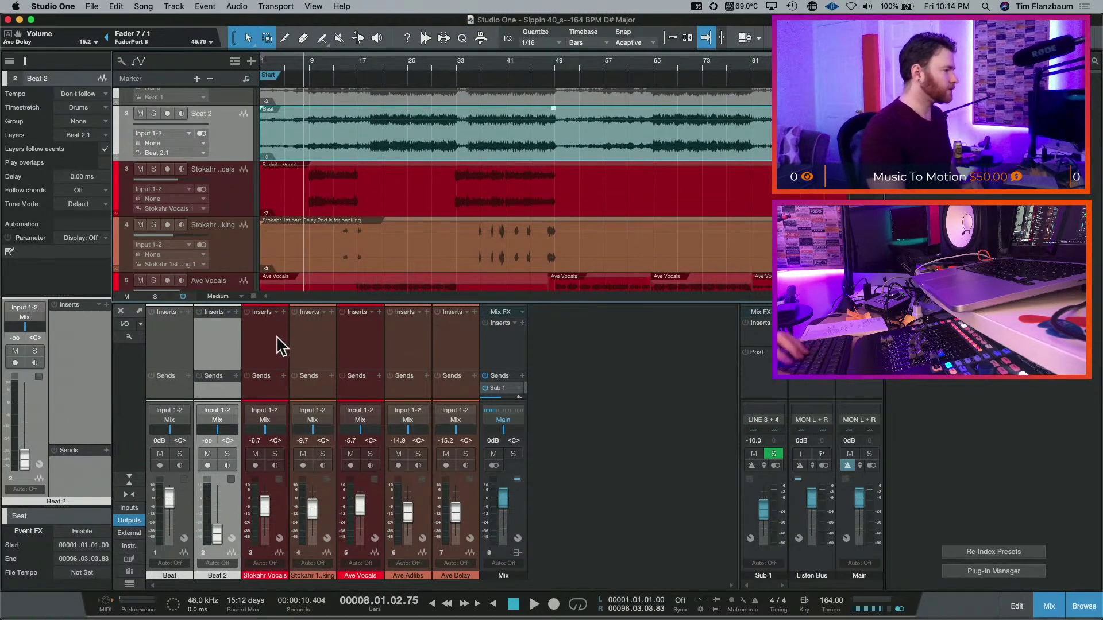
left_click(283, 313)
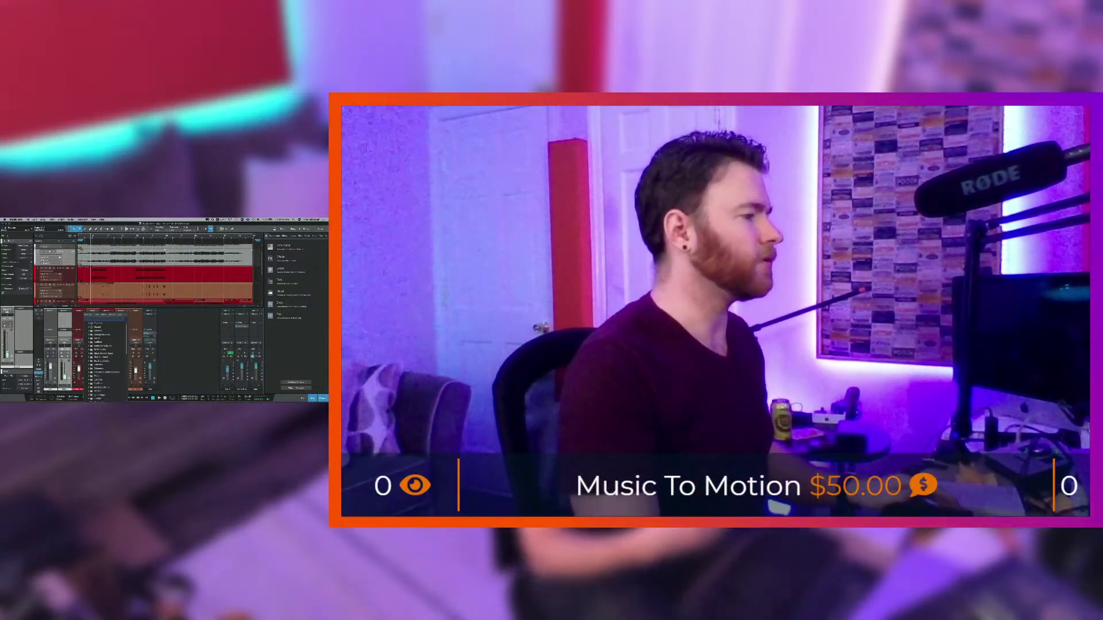
left_click(175, 322)
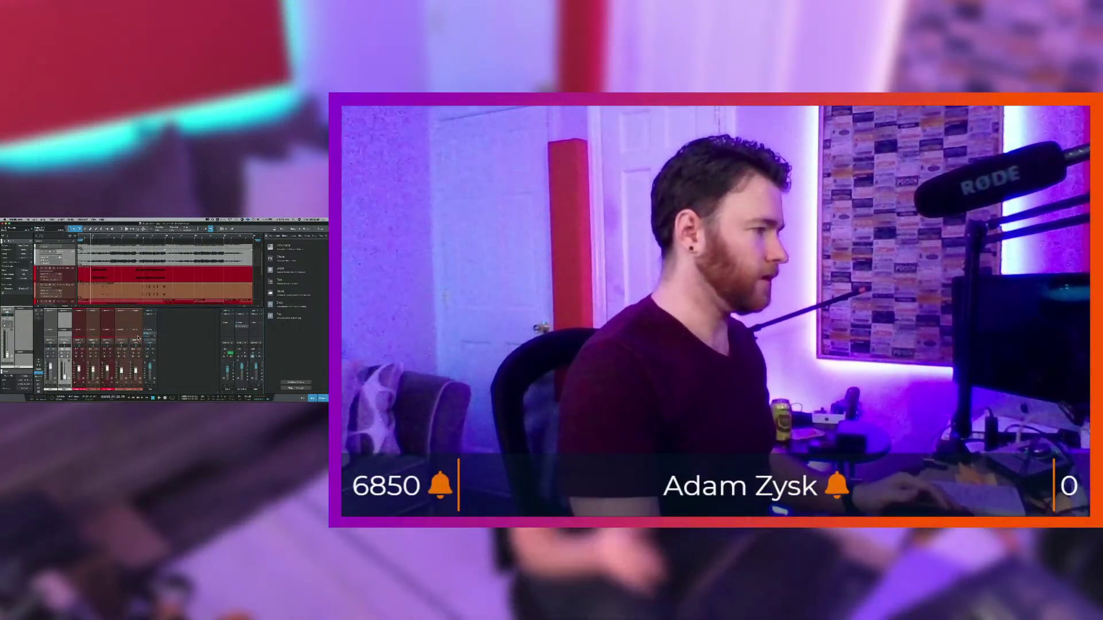
right_click(178, 364)
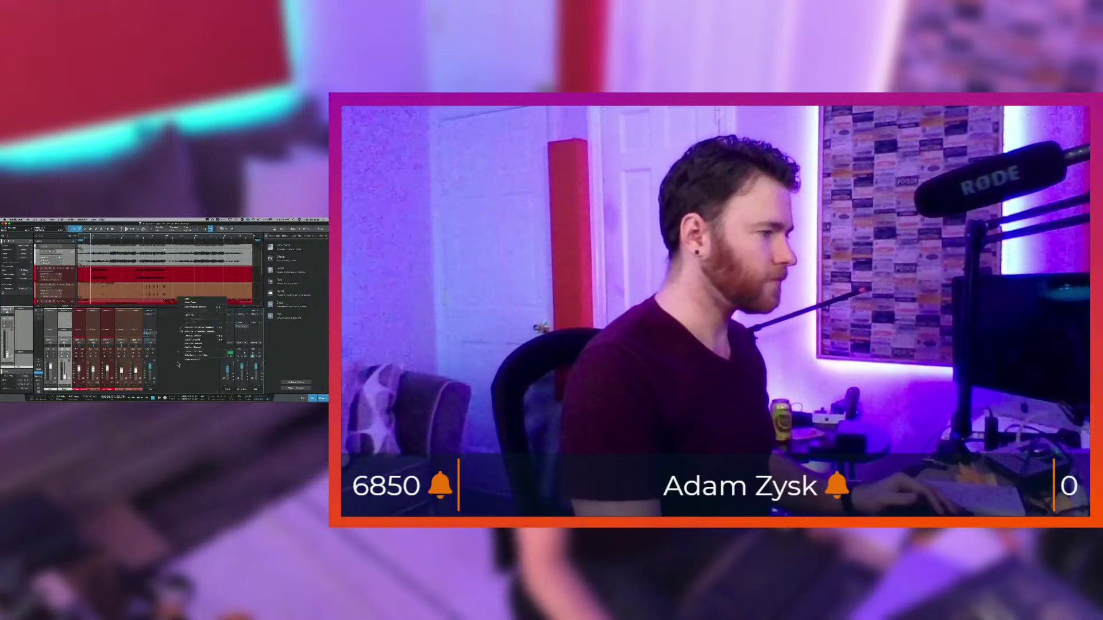
left_click(198, 339)
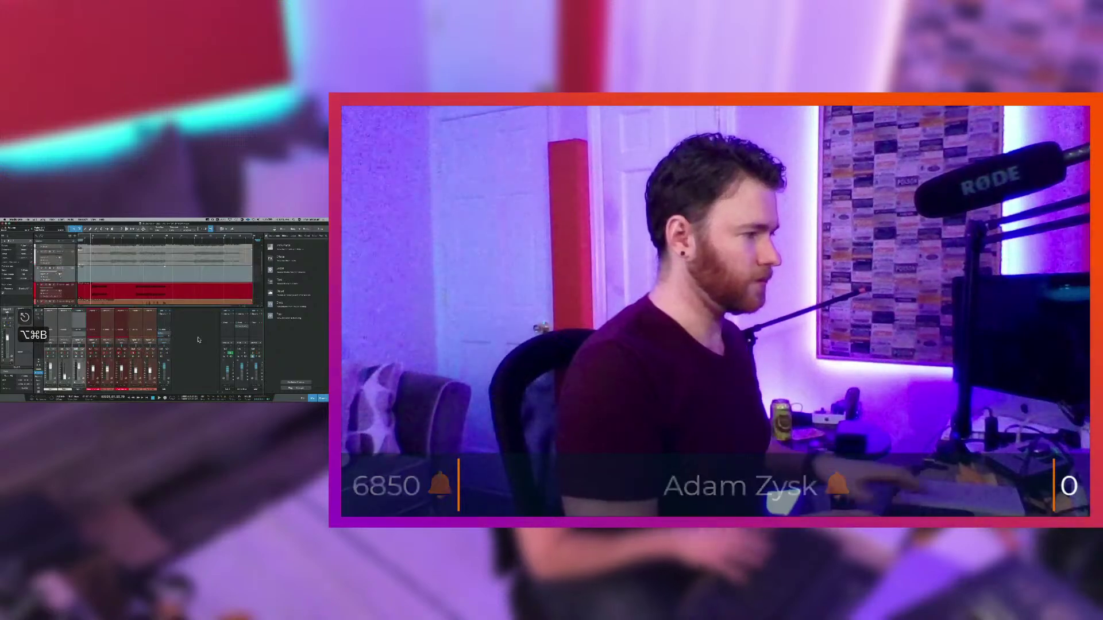
key("super+z")
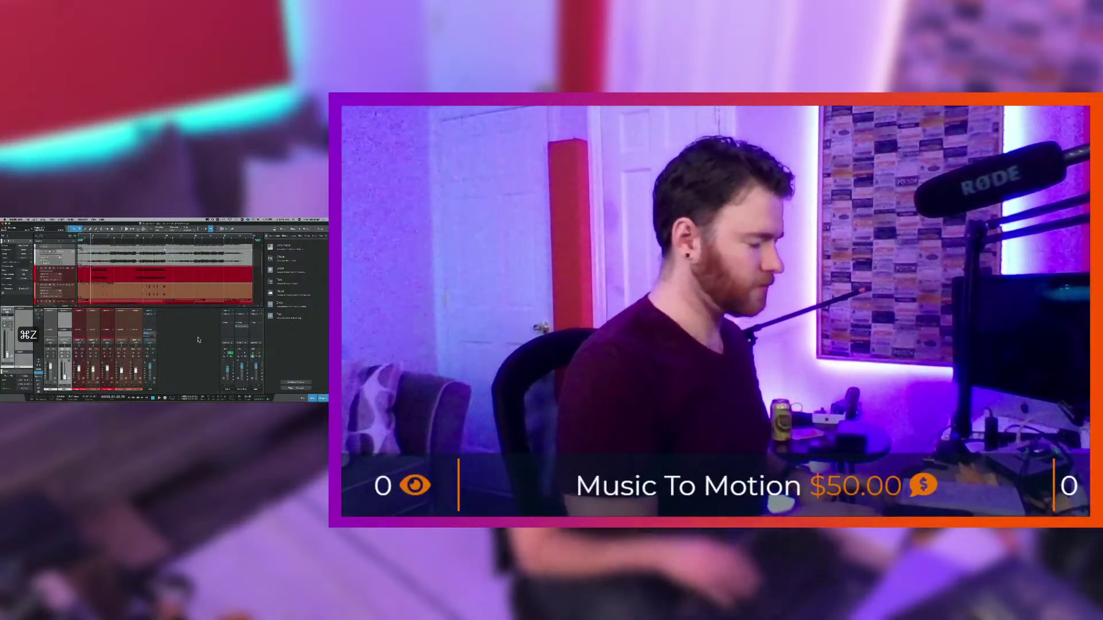
- Add a series of new bus channels to the mixer for grouping the tracks
key("ctrl+super+b")
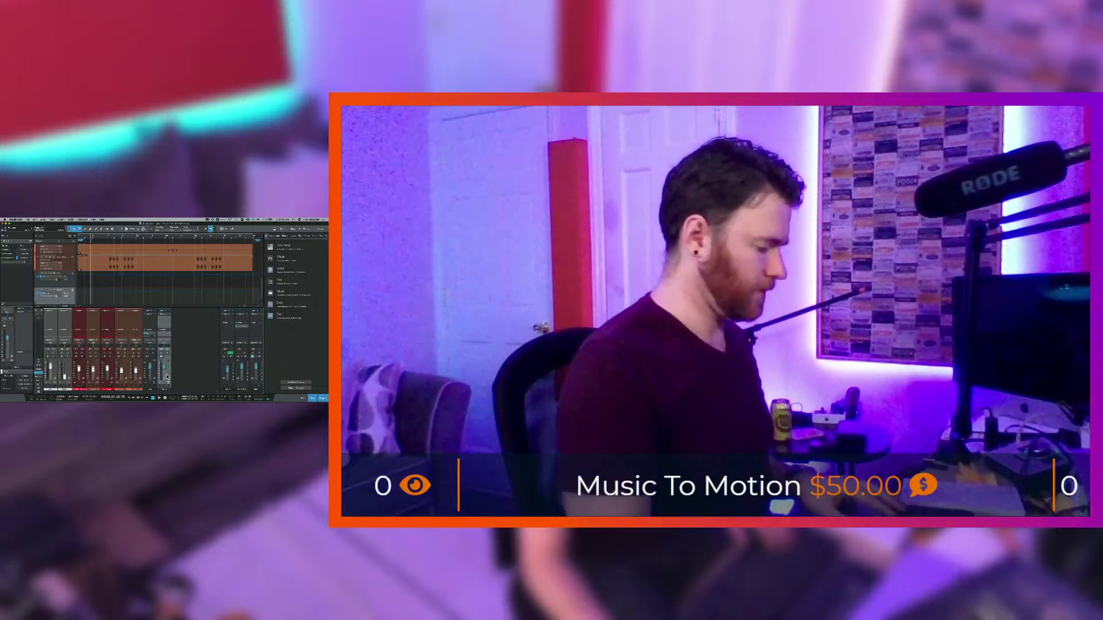
key("ctrl+super+b")
key("ctrl+super+b")
key("ctrl+super+b")
key("ctrl+super+b")
key("ctrl+super+b")
key("ctrl+super+b")
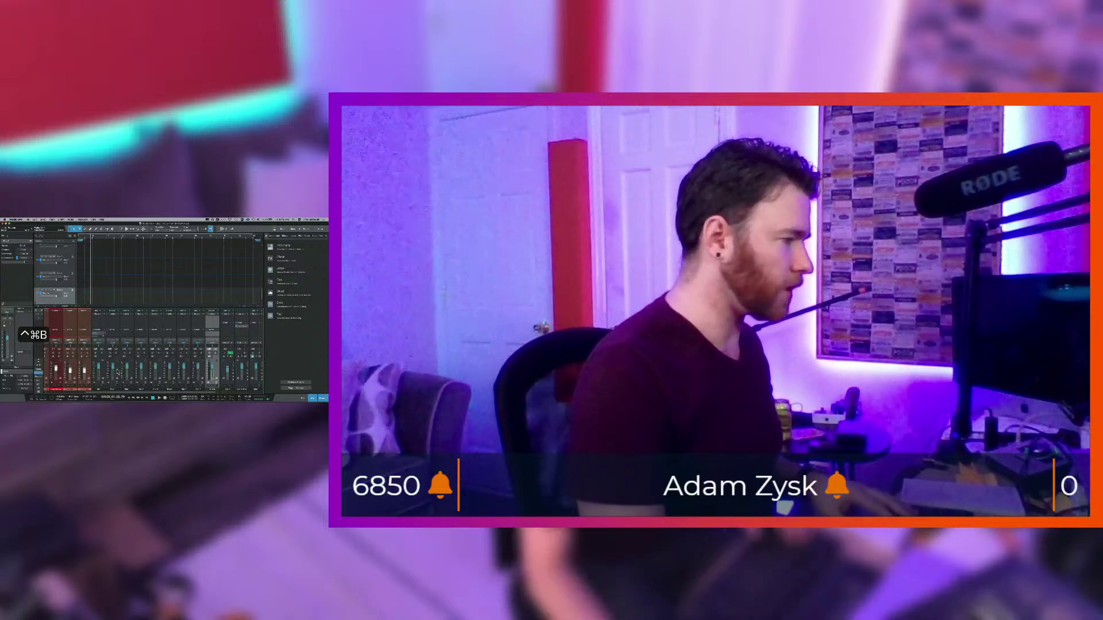
- Select all the new buses, pack them into a folder track and give the folder its own bus channel
left_click(101, 333, "shift")
right_click(73, 276)
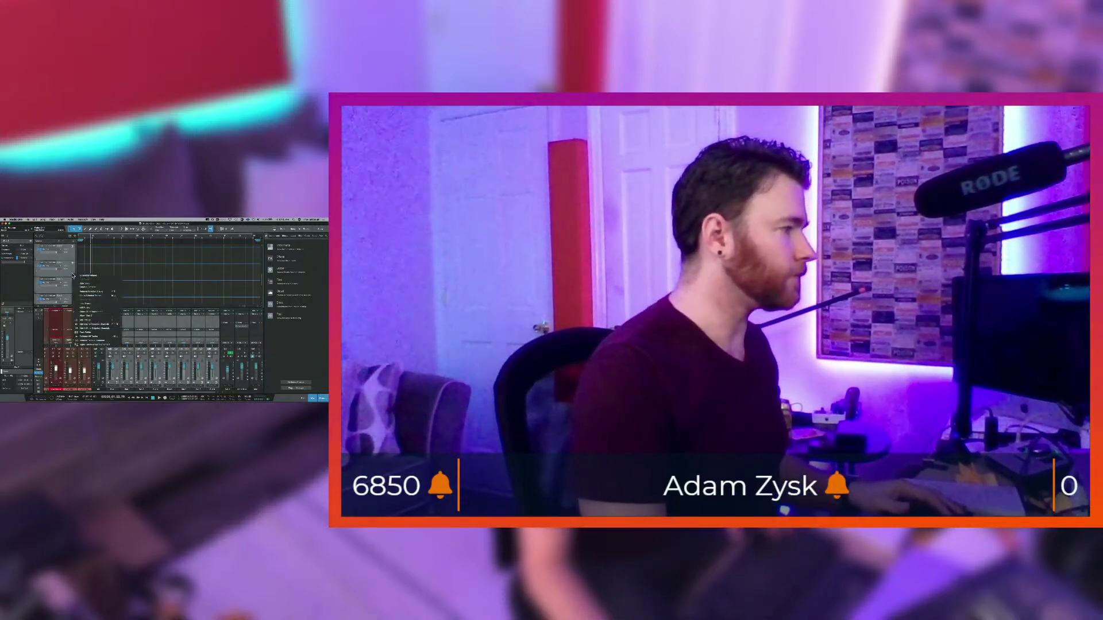
left_click(109, 334)
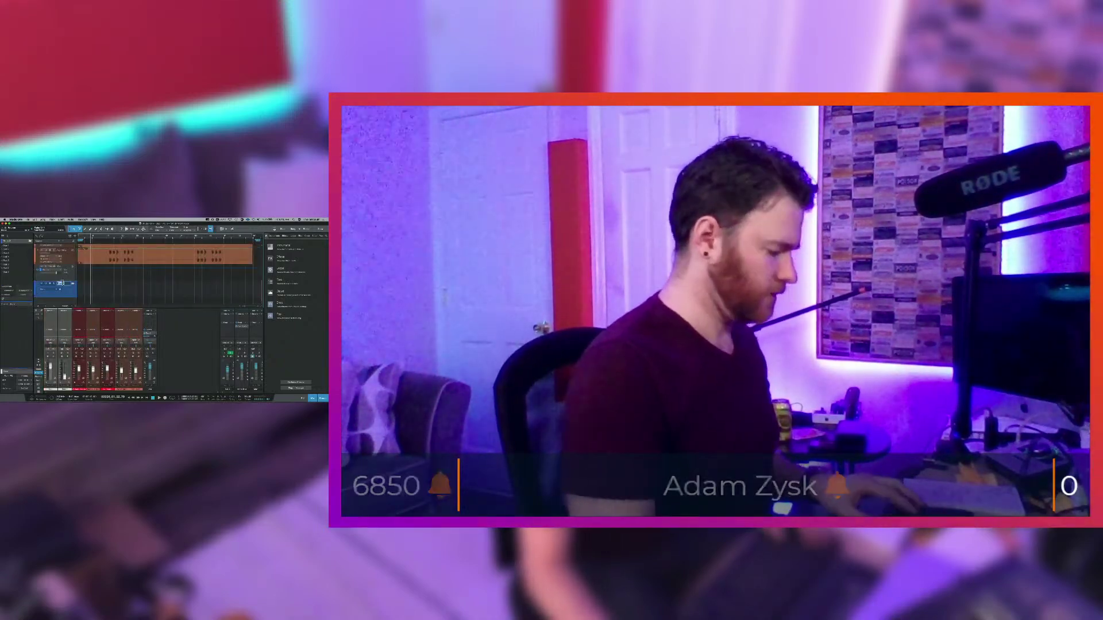
left_click(49, 284)
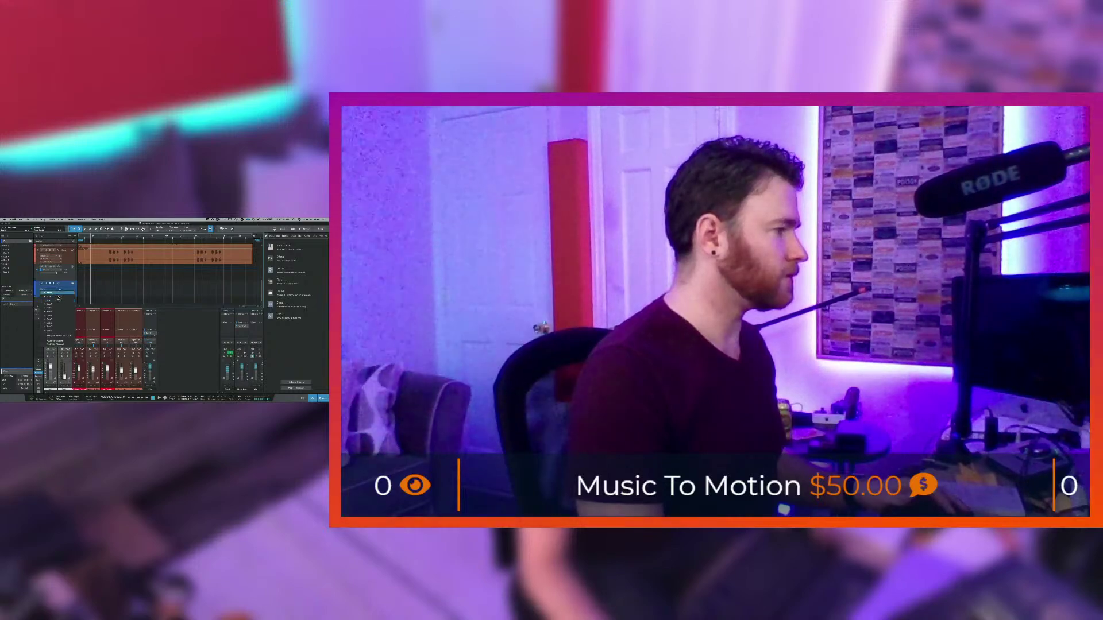
left_click(61, 343)
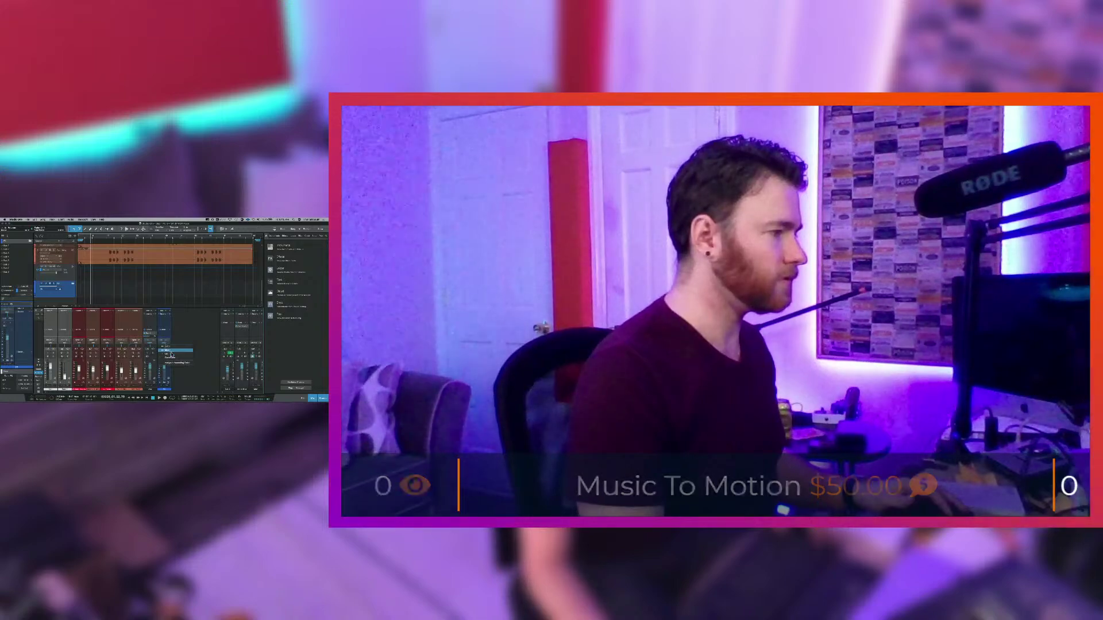
- Expand the folder's buses in the mixer and set each of them to solo safe
left_click(165, 385)
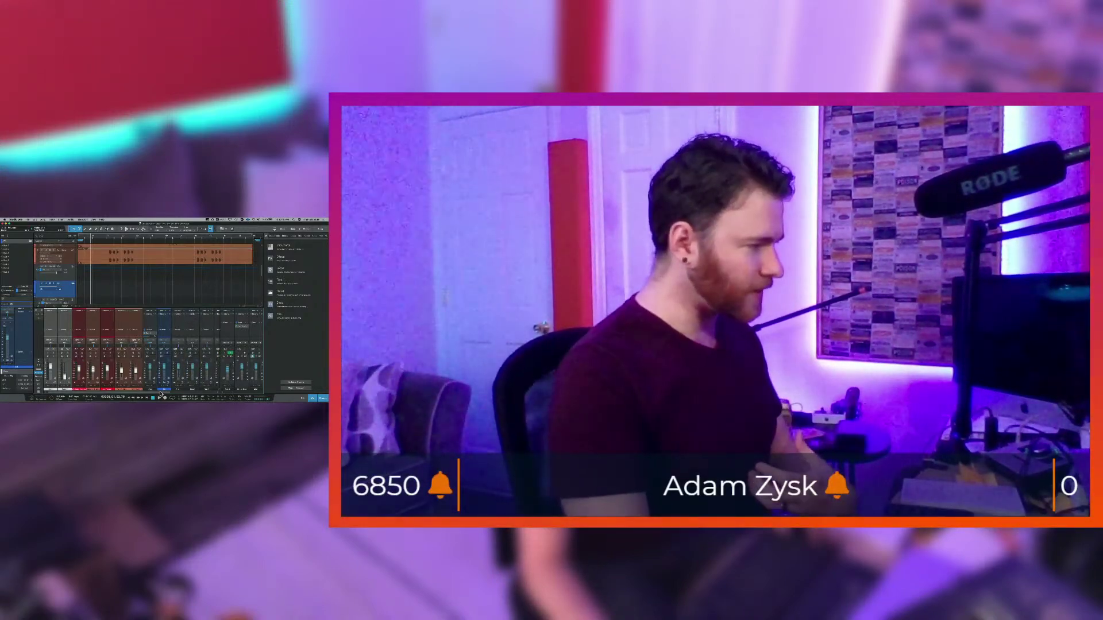
scroll(129, 354, "right", 3)
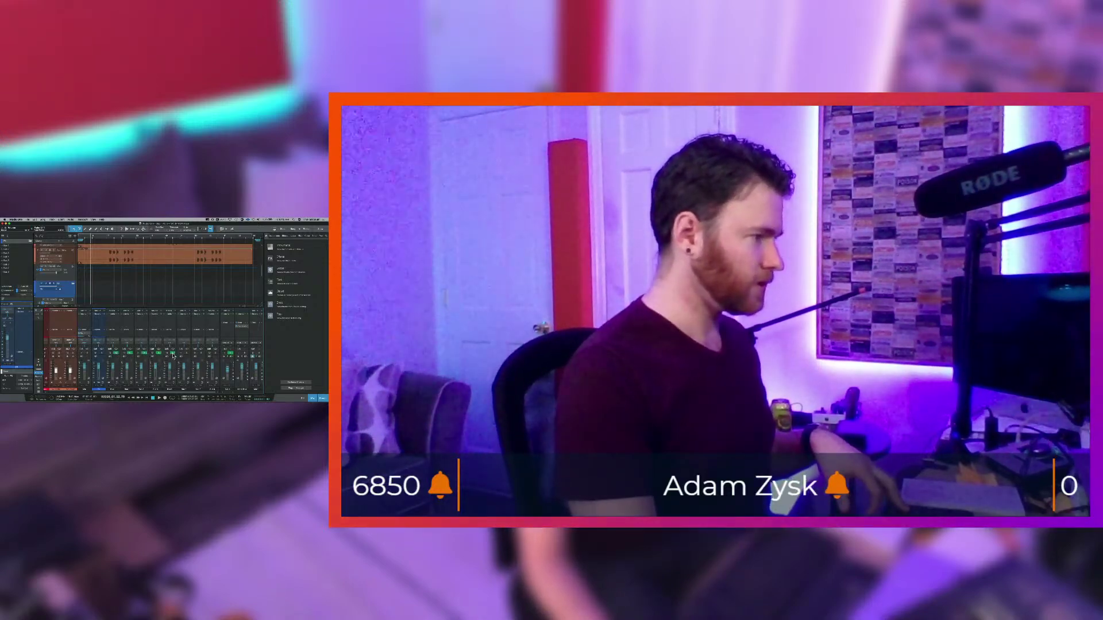
left_click(217, 357)
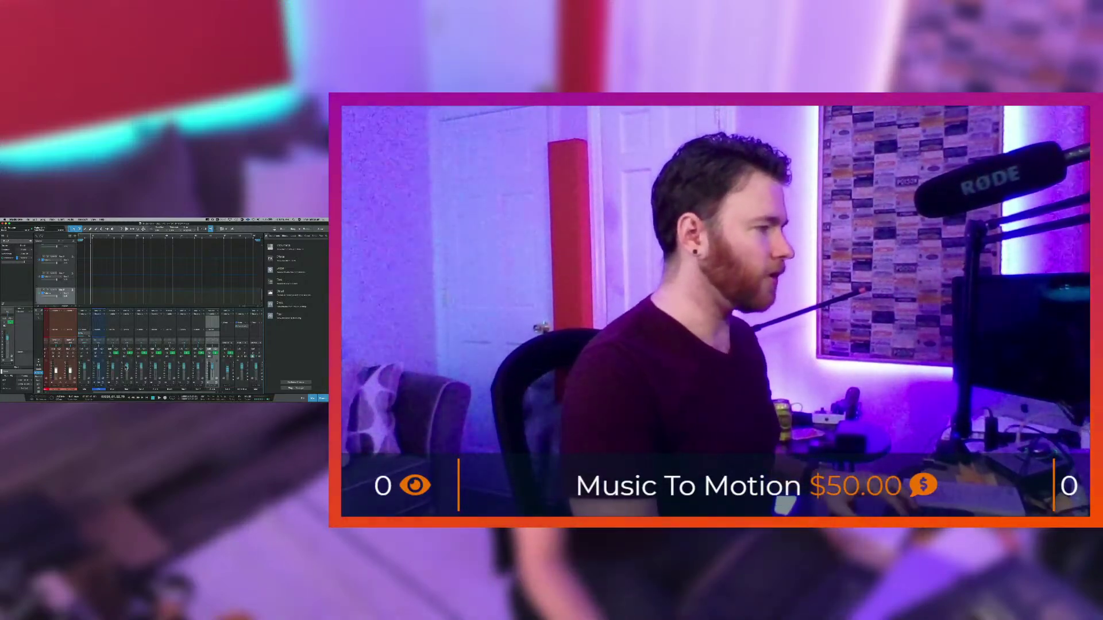
- Select the new buses again and colour them and their folder green
left_click(104, 362, "shift")
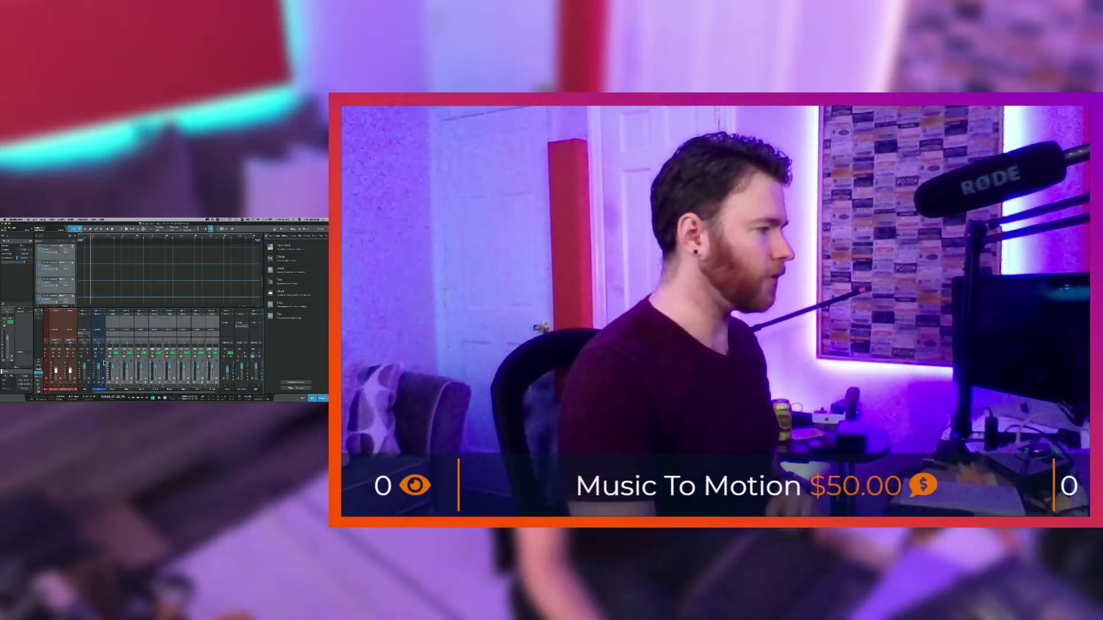
left_click(66, 287)
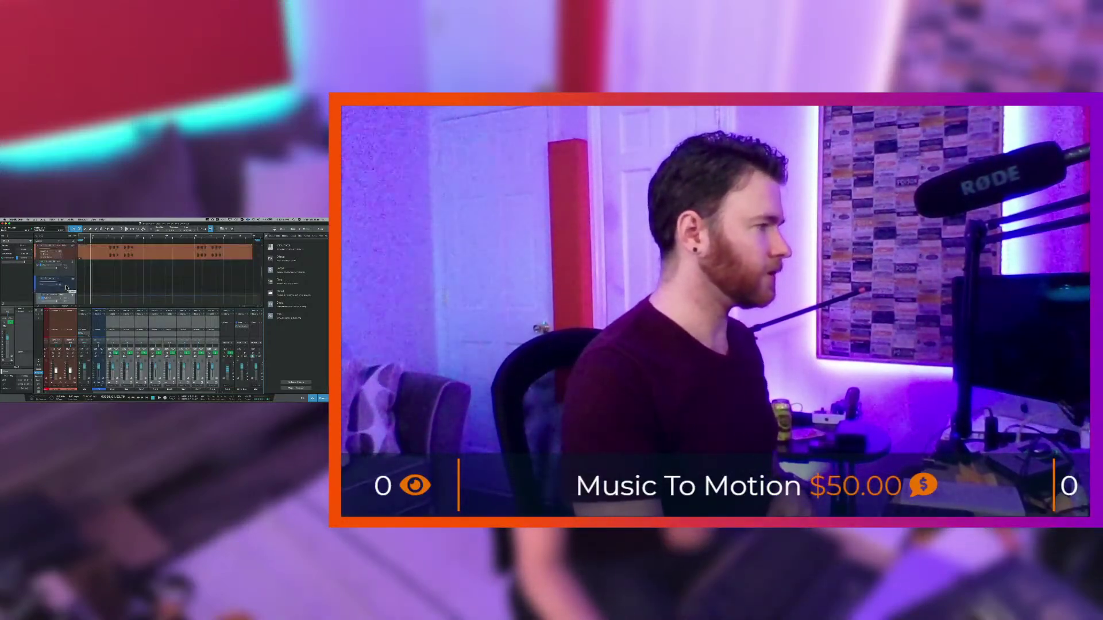
left_click(37, 287)
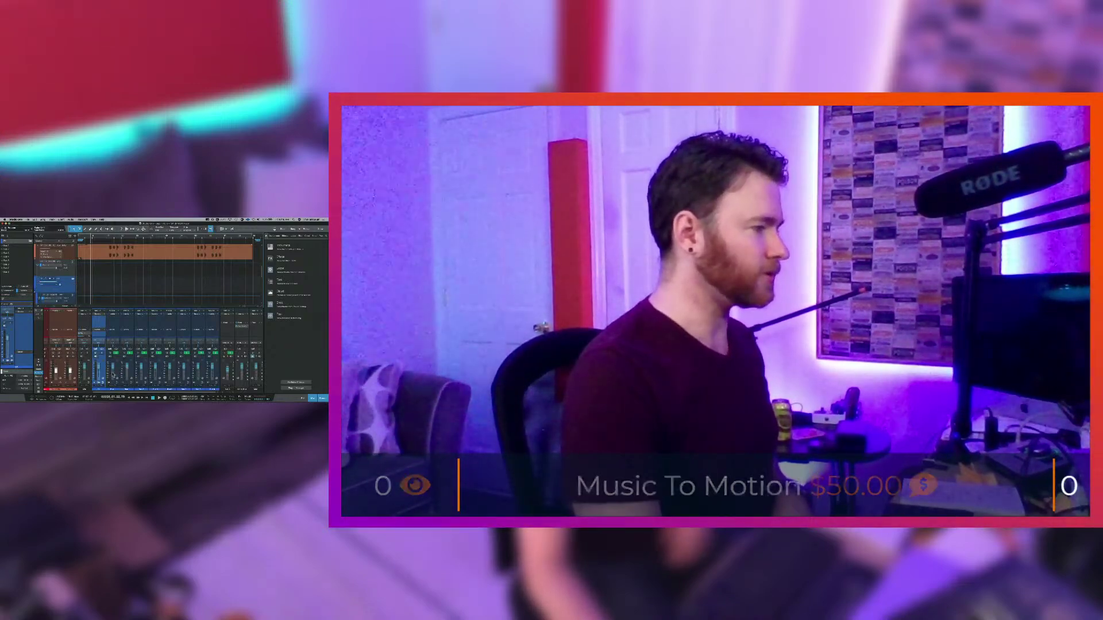
left_click(36, 285)
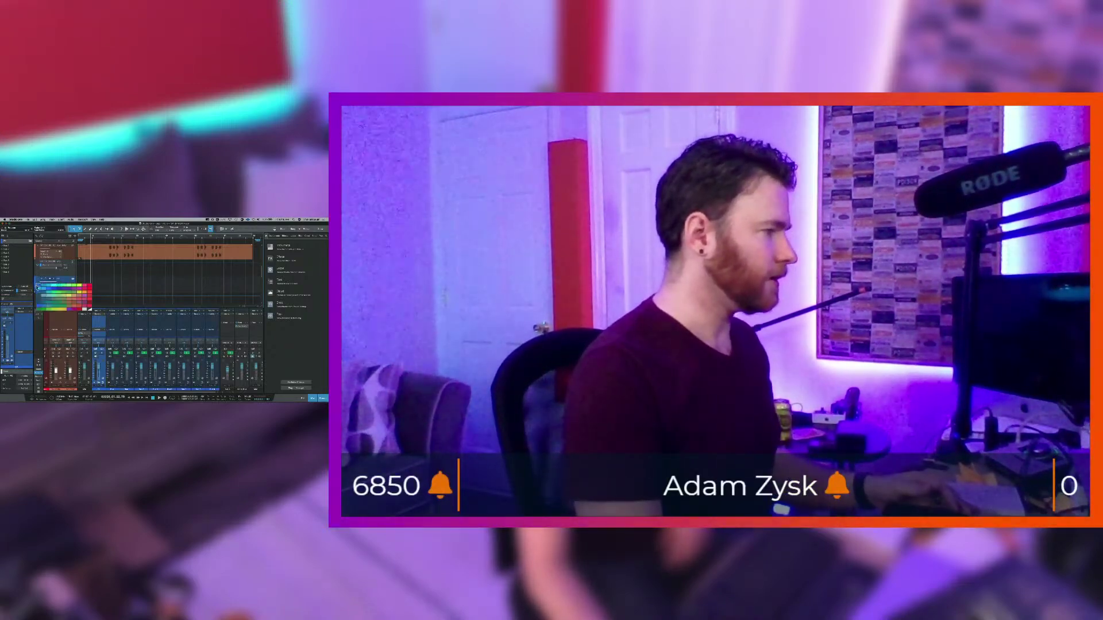
left_click(62, 307)
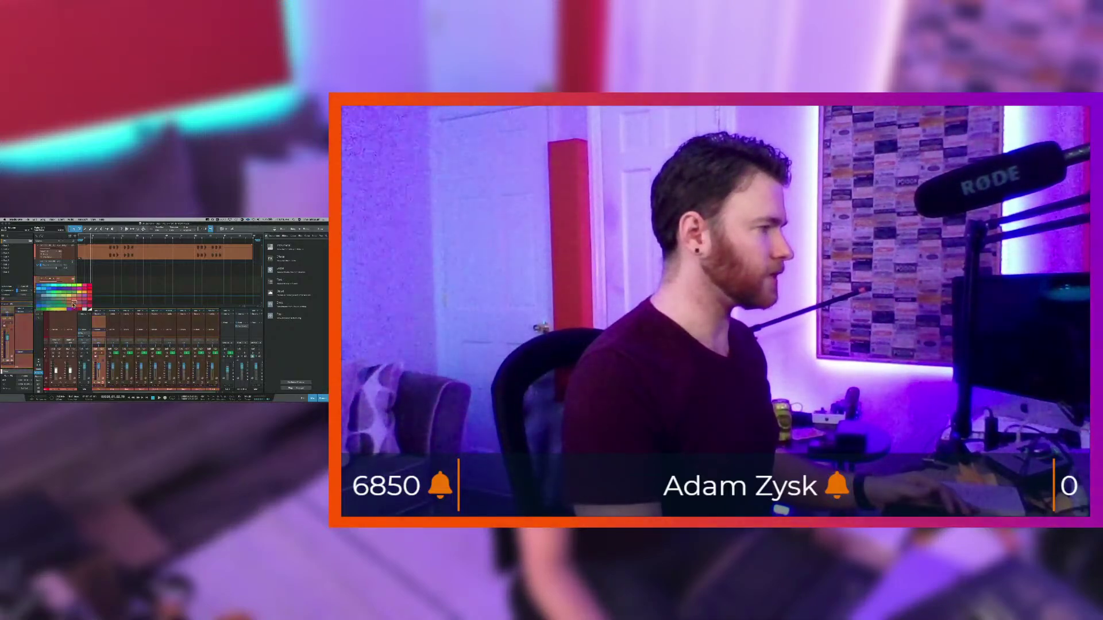
left_click(60, 304)
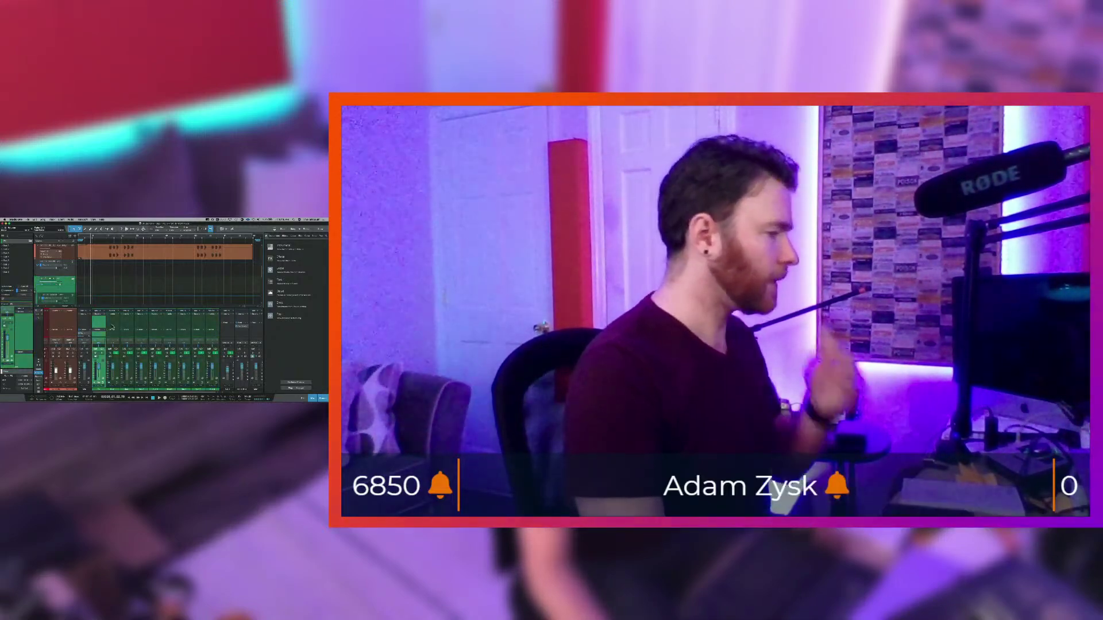
- Recolour the selected buses and their folder pink, and name the first two buses Plate and Room
left_click(36, 284)
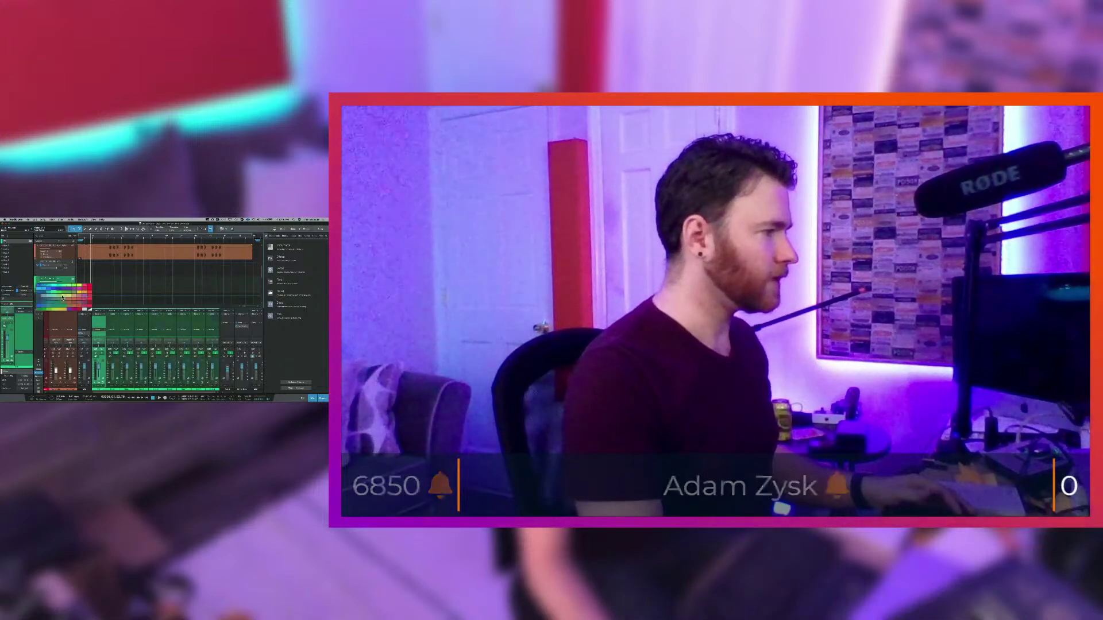
left_click(87, 291)
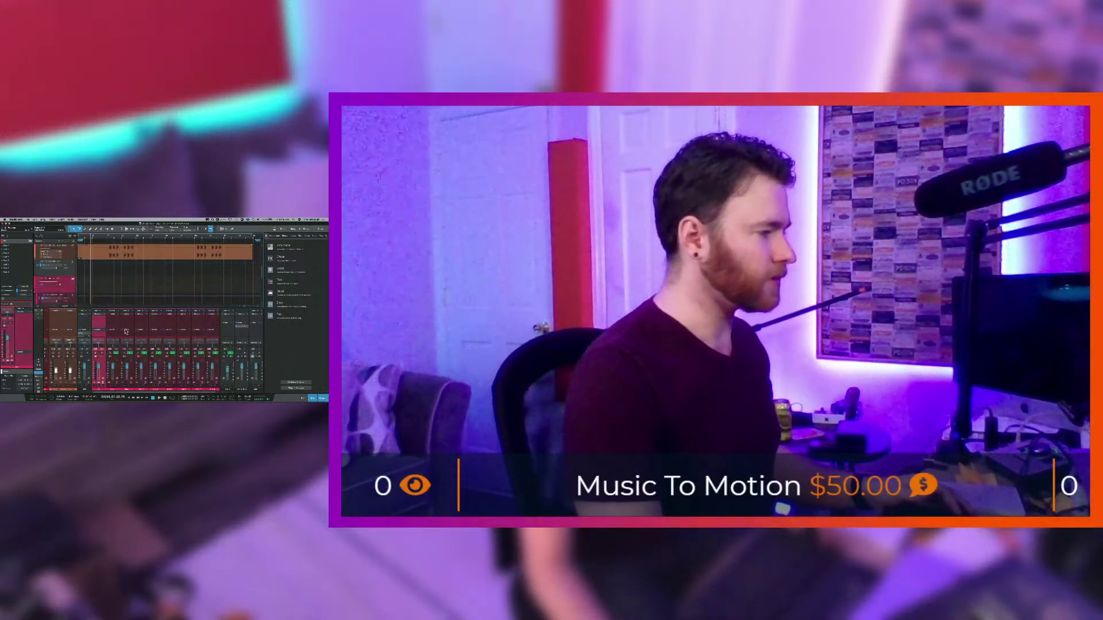
left_click(120, 387)
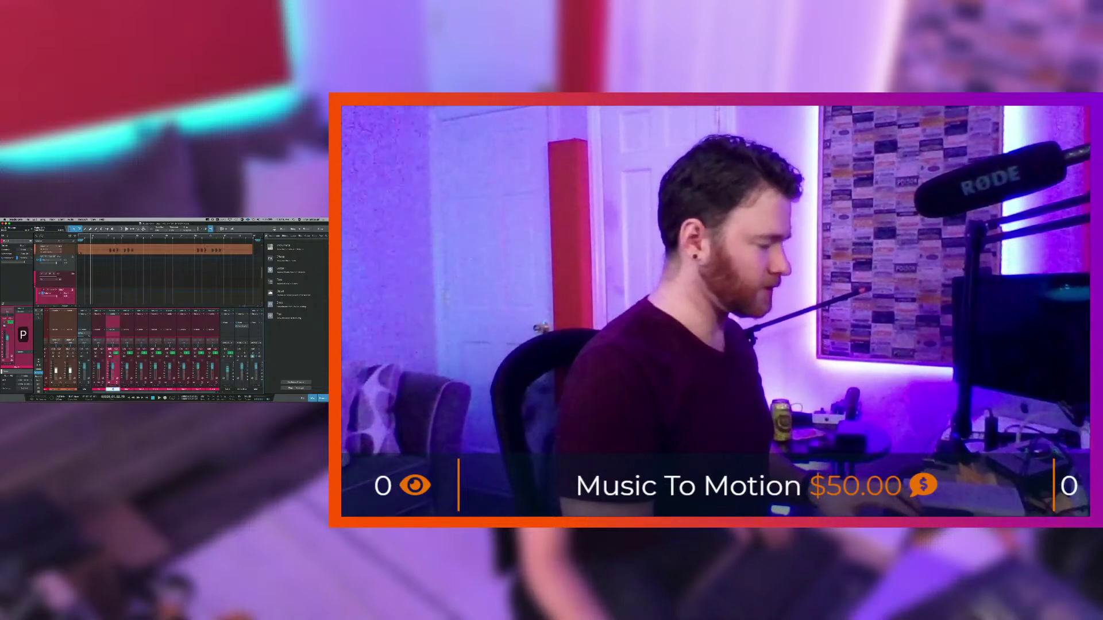
type("late")
key("Tab")
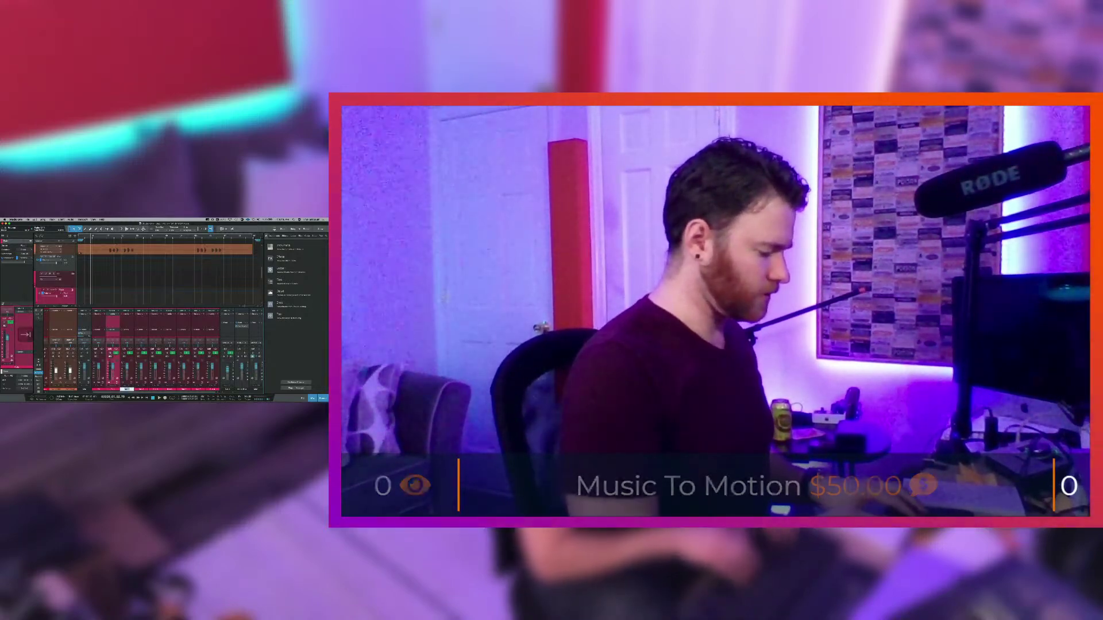
type("Room")
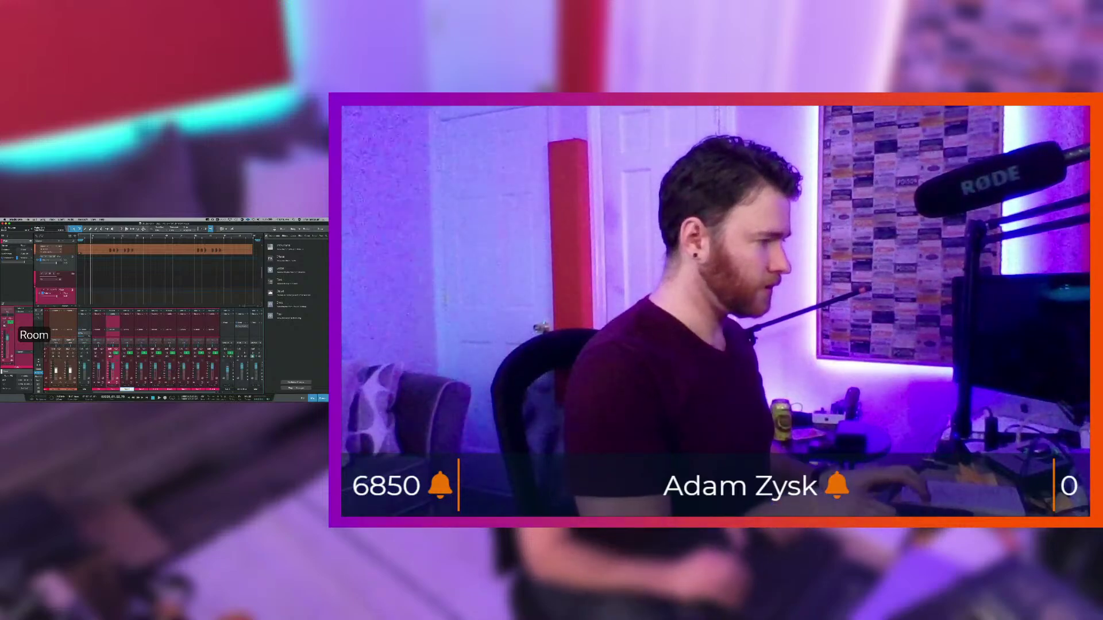
key("Tab")
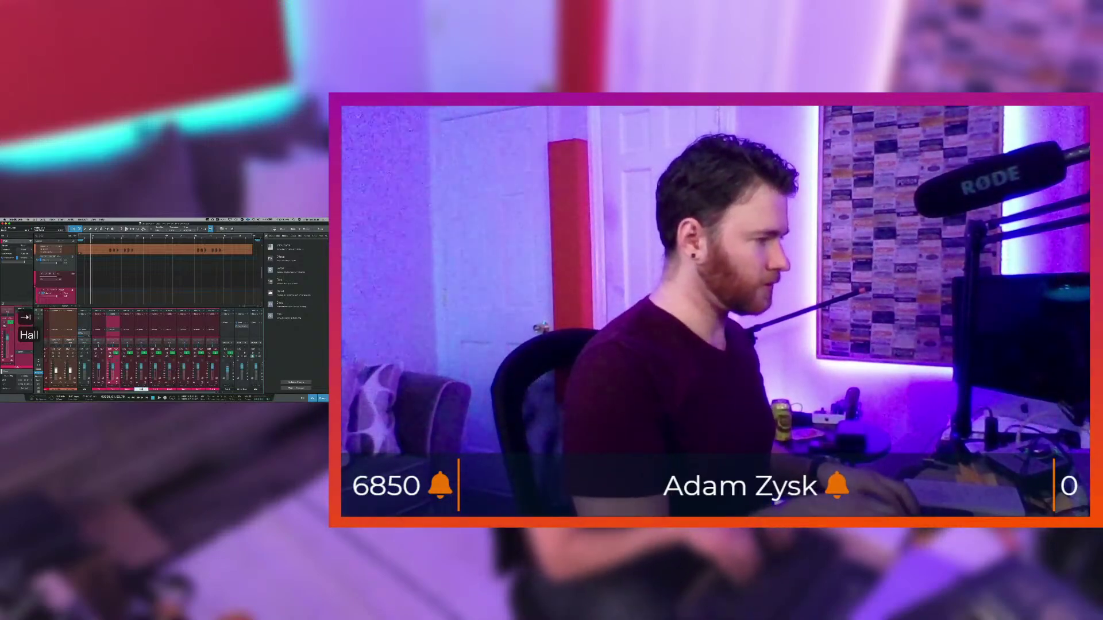
- Name the third bus in the folder SLAP and the fourth CLA ECHO
type("Hall")
key("BackSpace")
key("BackSpace")
key("BackSpace")
key("BackSpace")
key("BackSpace")
type("SLAP")
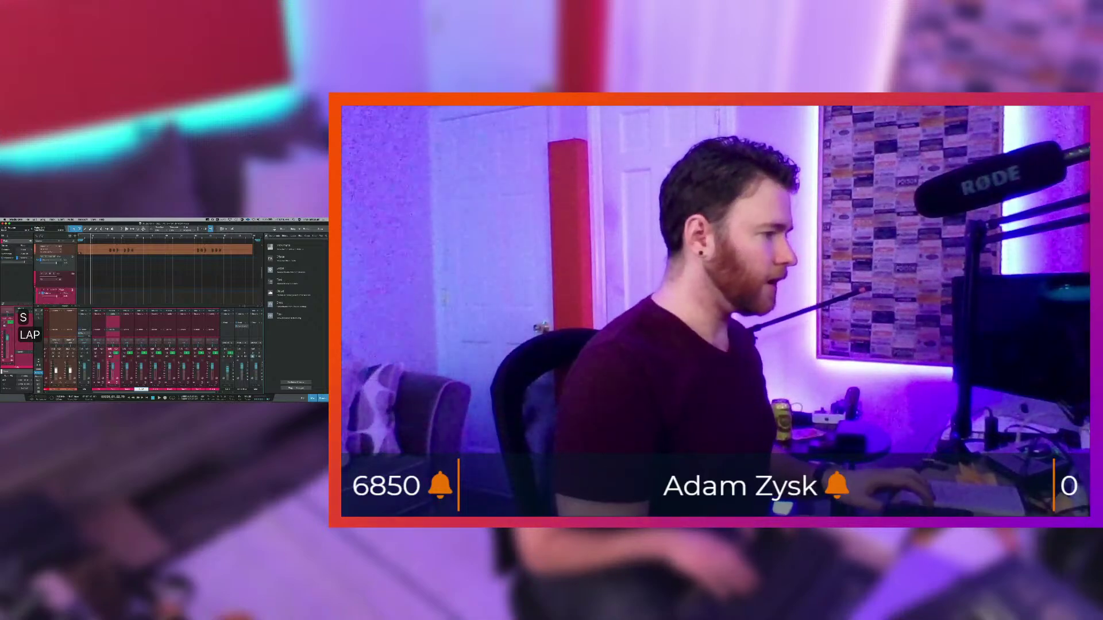
key("Tab")
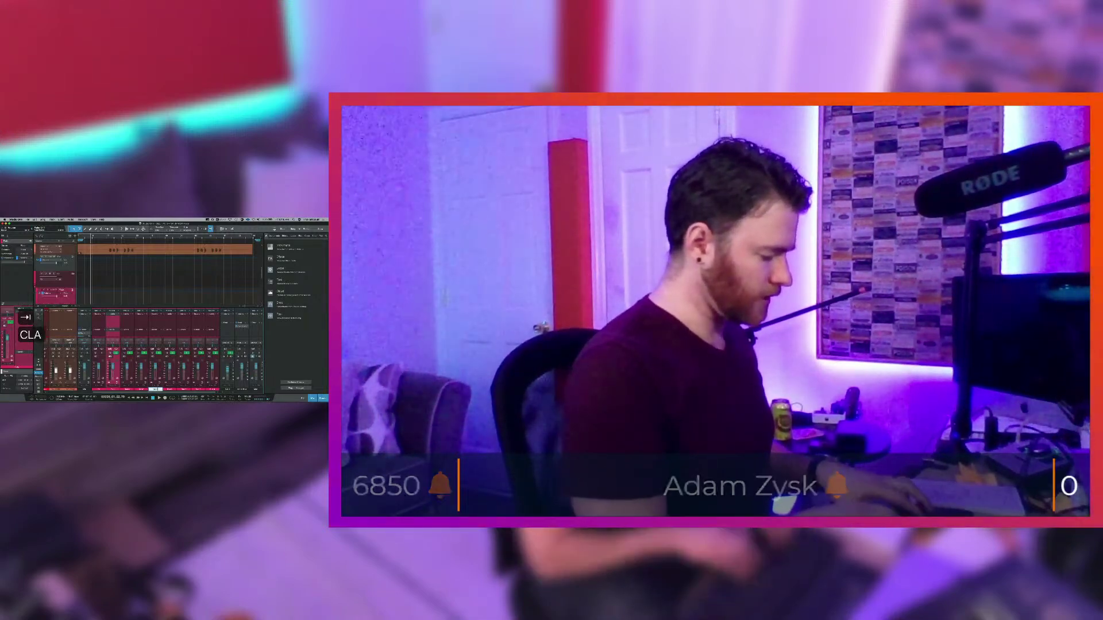
type("CLA ECHO")
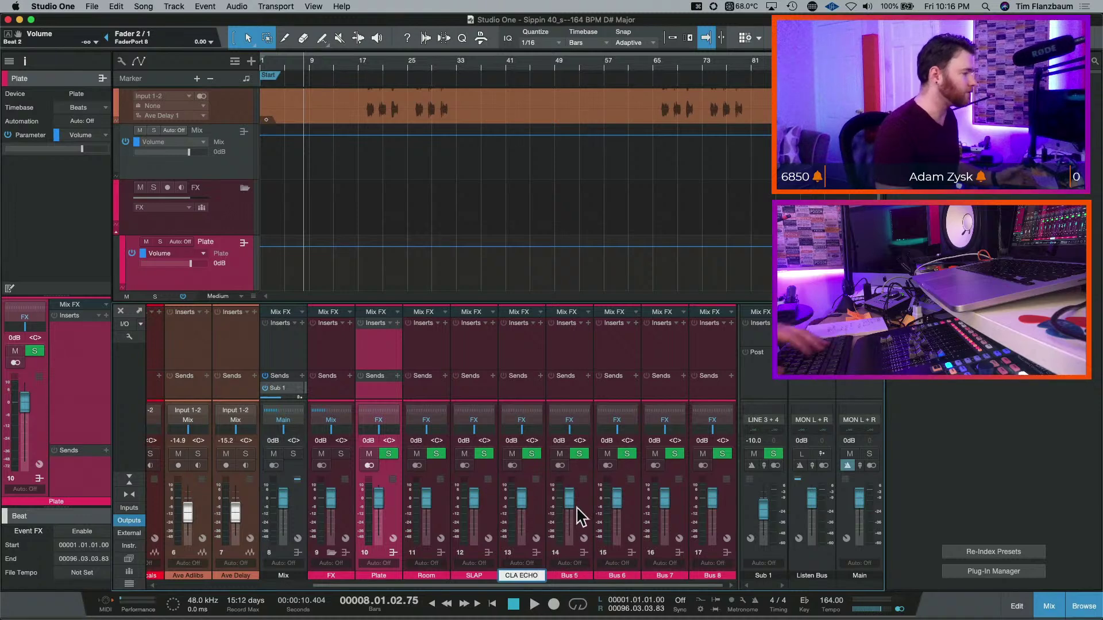
key("Tab")
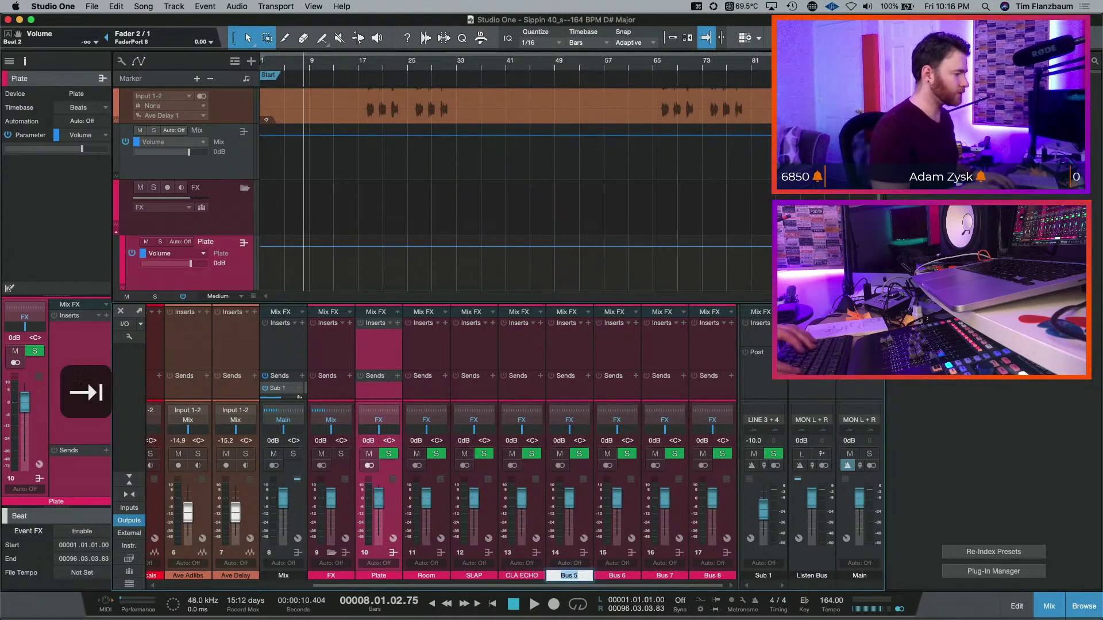
- Rename Bus 5 as Wide Vox and Bus 6 as Saturation
type("wdi")
key("BackSpace")
key("BackSpace")
key("BackSpace")
key("BackSpace")
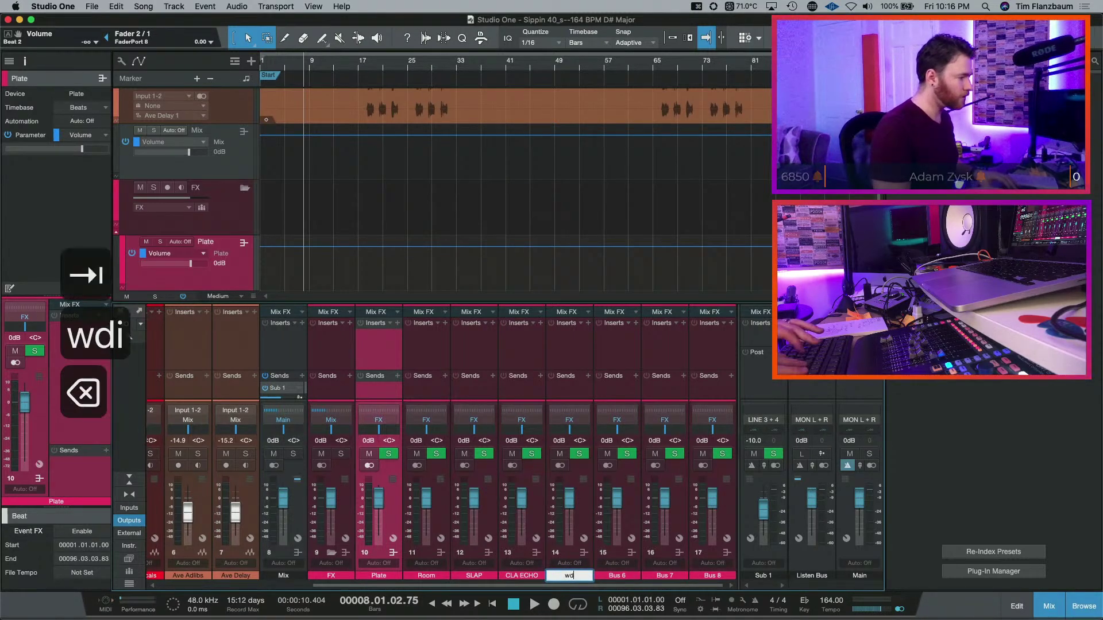
type("Wide Vox")
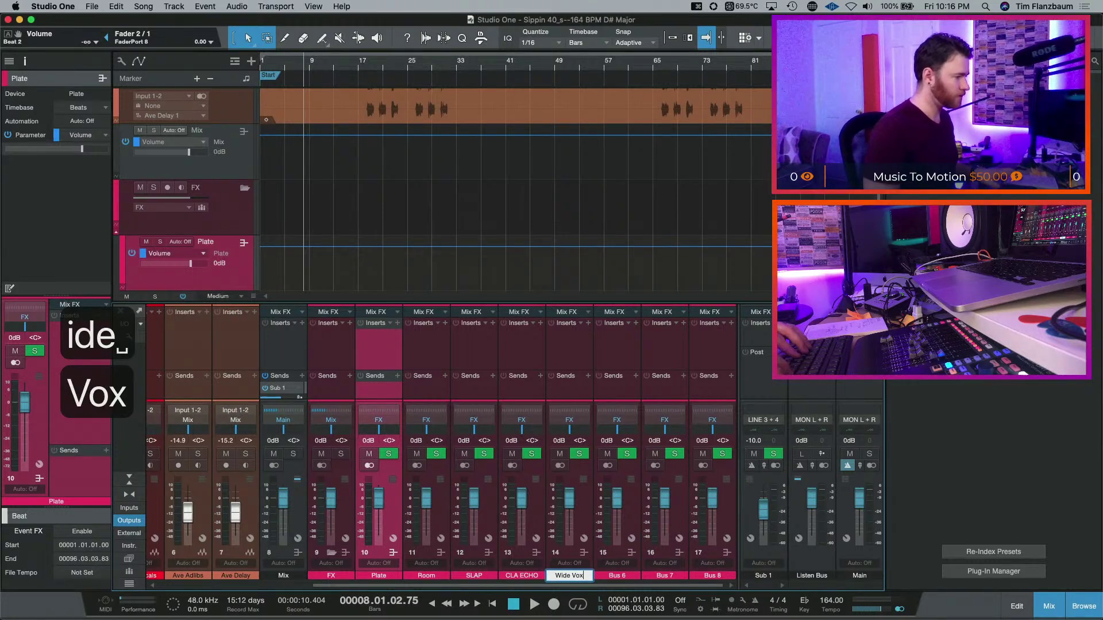
key("Tab")
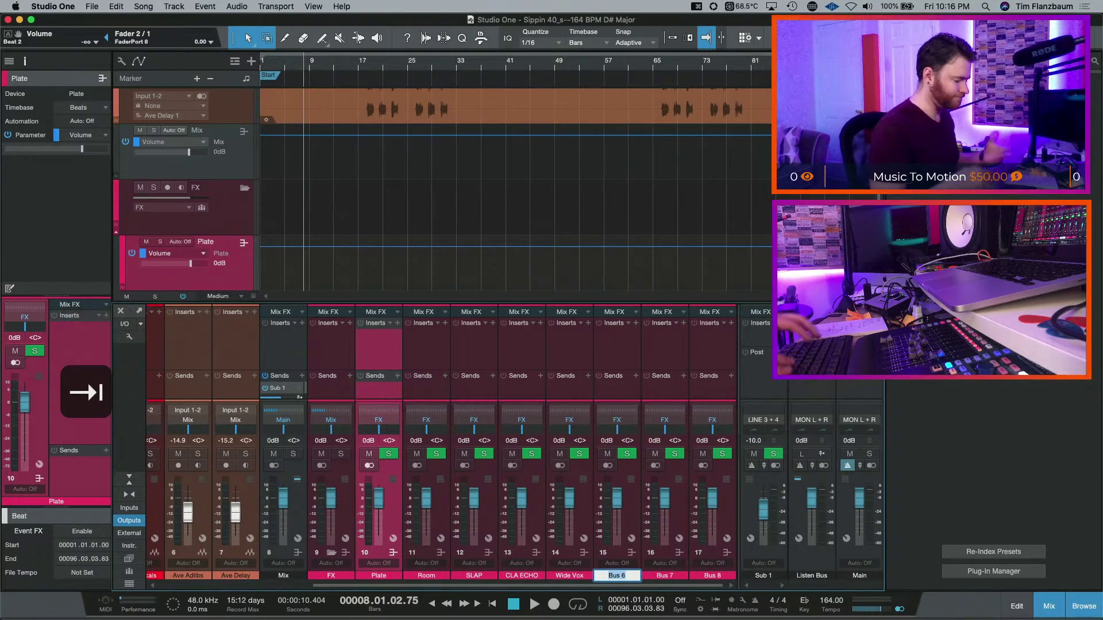
type("Sat")
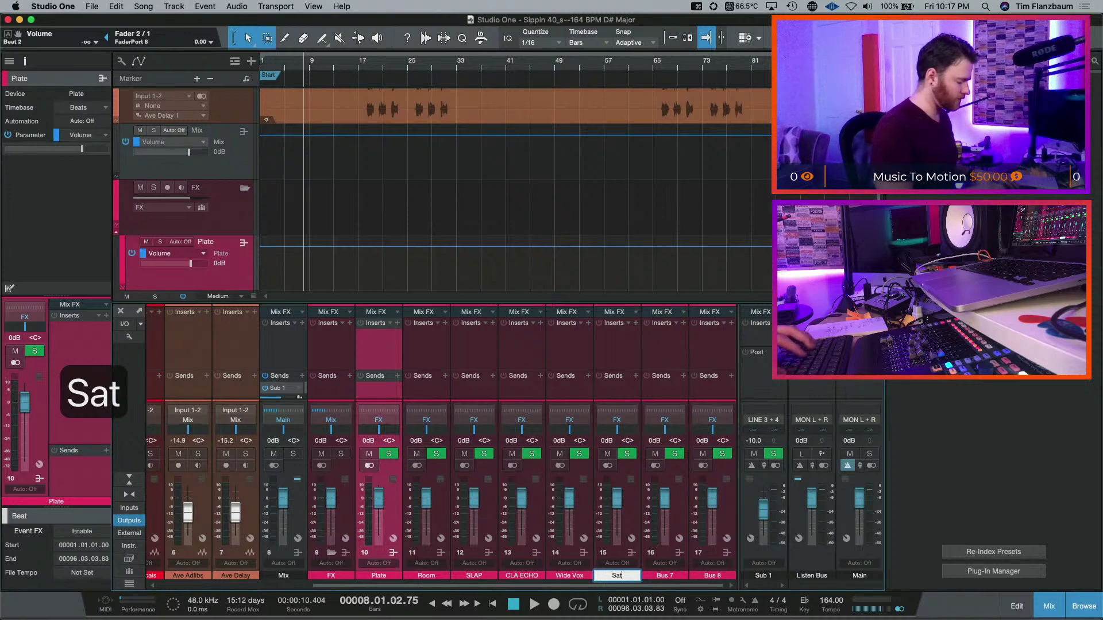
type("uration")
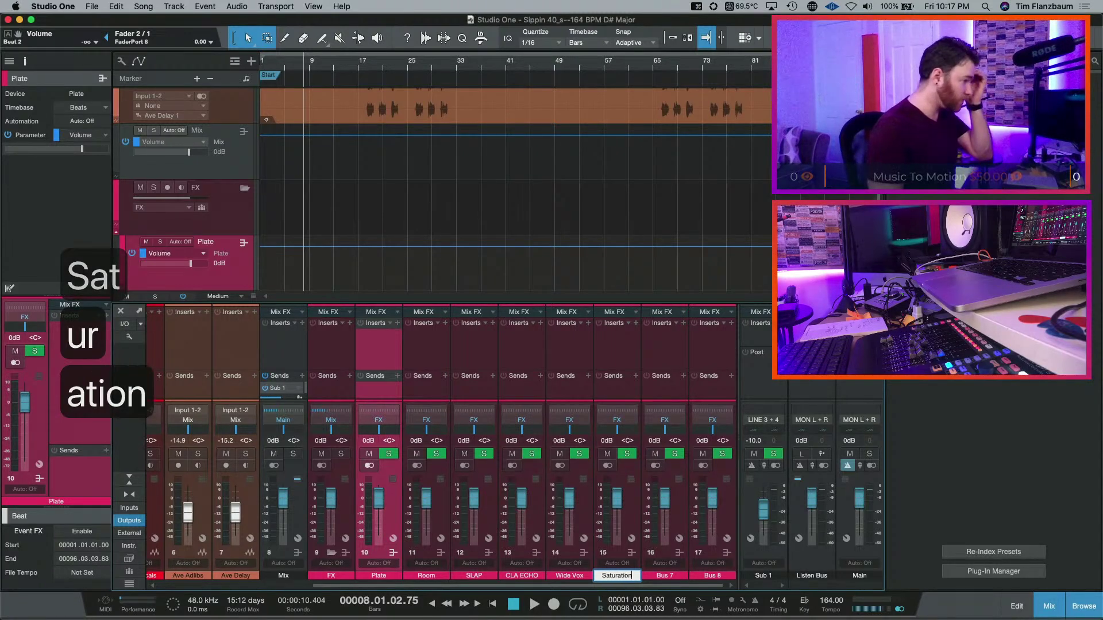
key("Return")
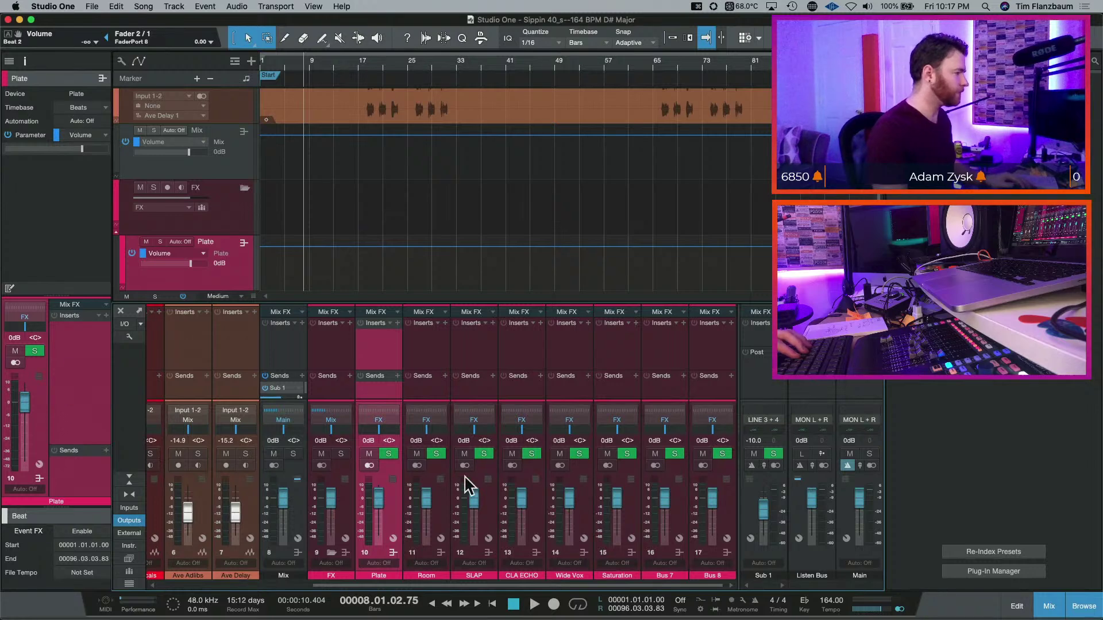
- Search the plug-ins for echo and insert CLA EchoSphere Stereo on the CLA ECHO bus
left_click(541, 324)
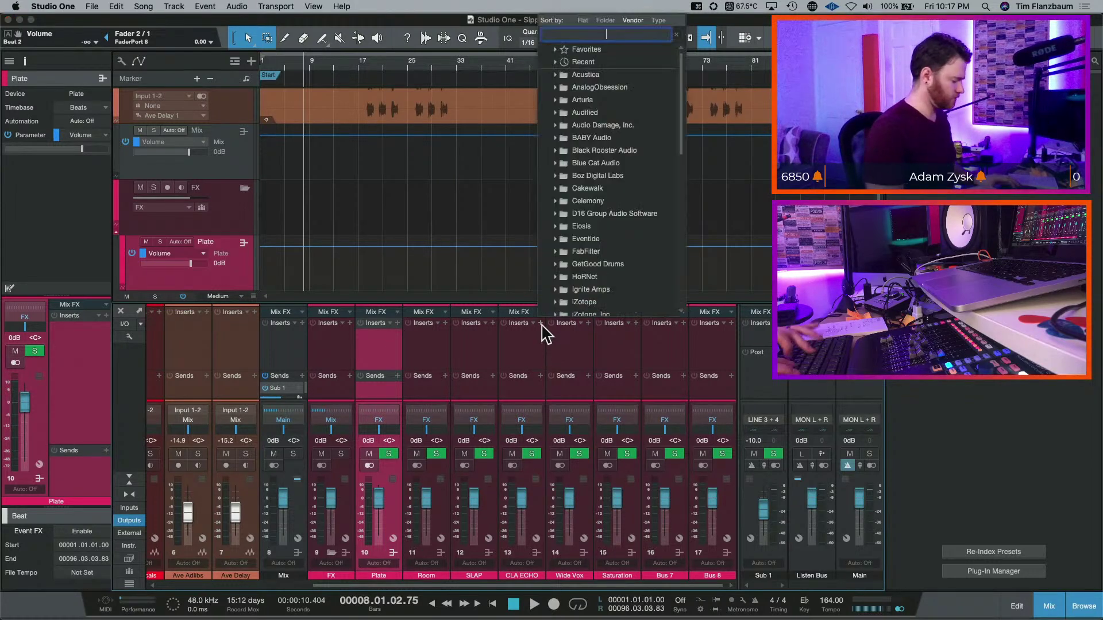
type("echo")
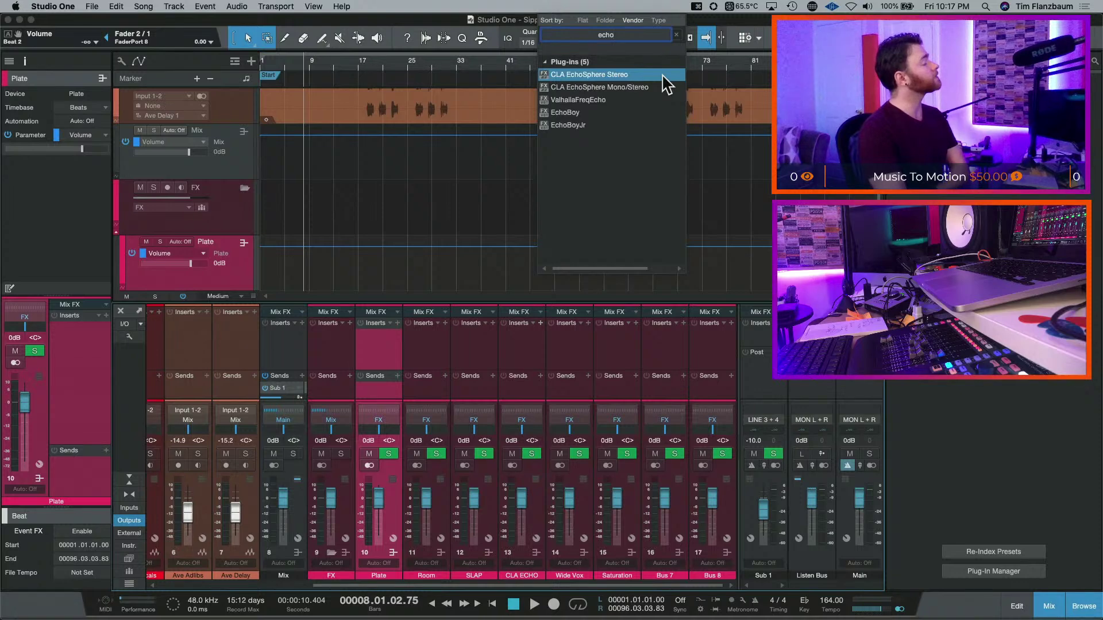
key("Escape")
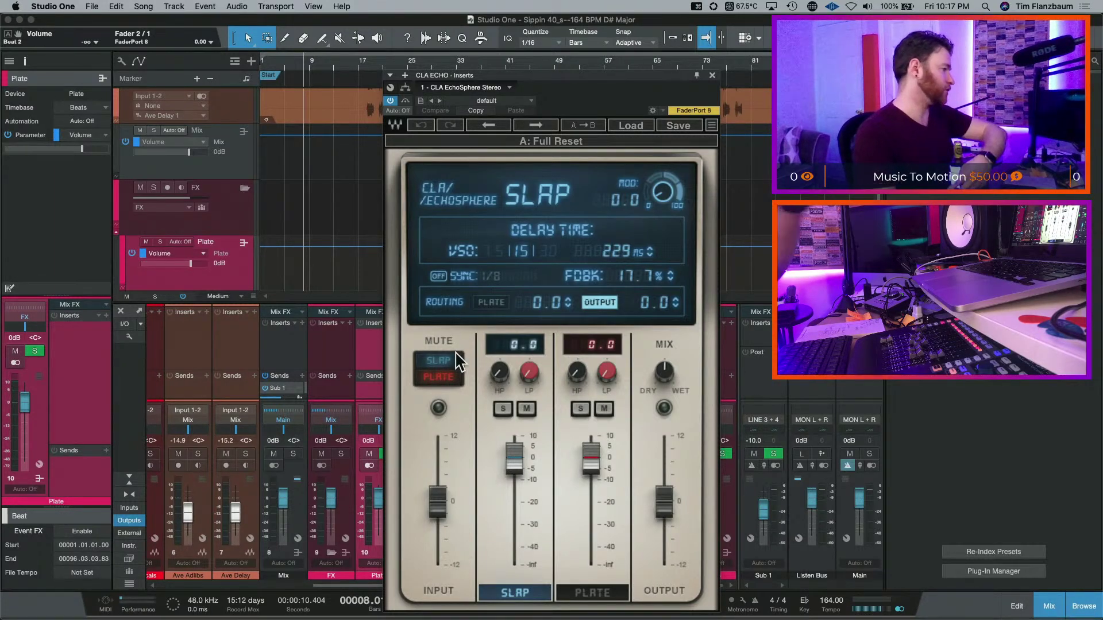
- Set the EchoSphere's slap delay time to 183 ms with sync and plate routing off, and close the plug-in
left_click(493, 303)
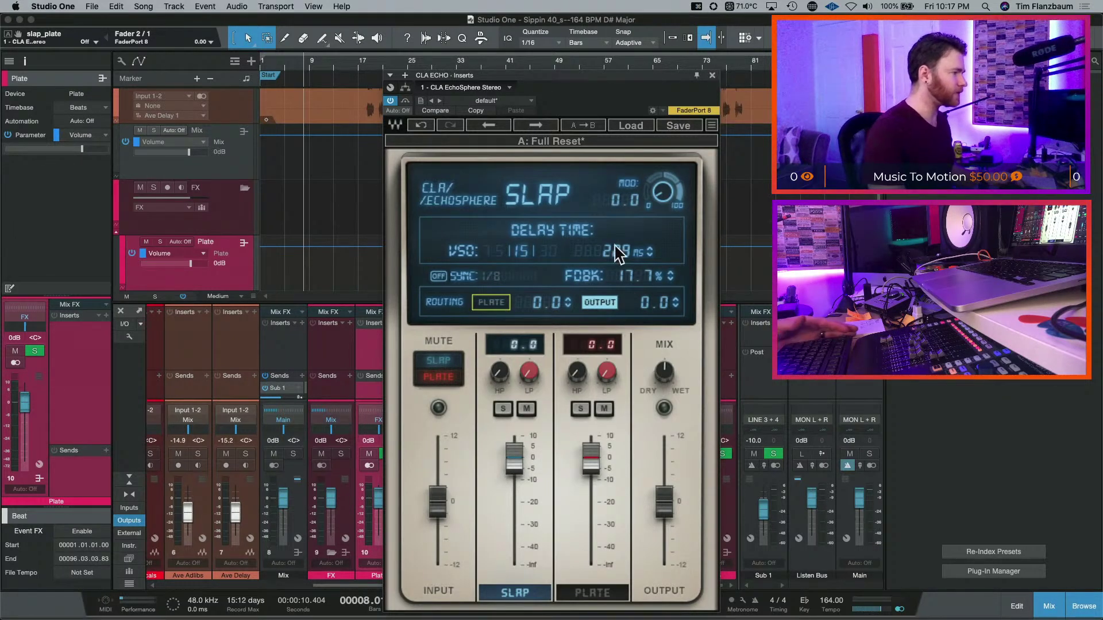
left_click(442, 277)
left_click(451, 276)
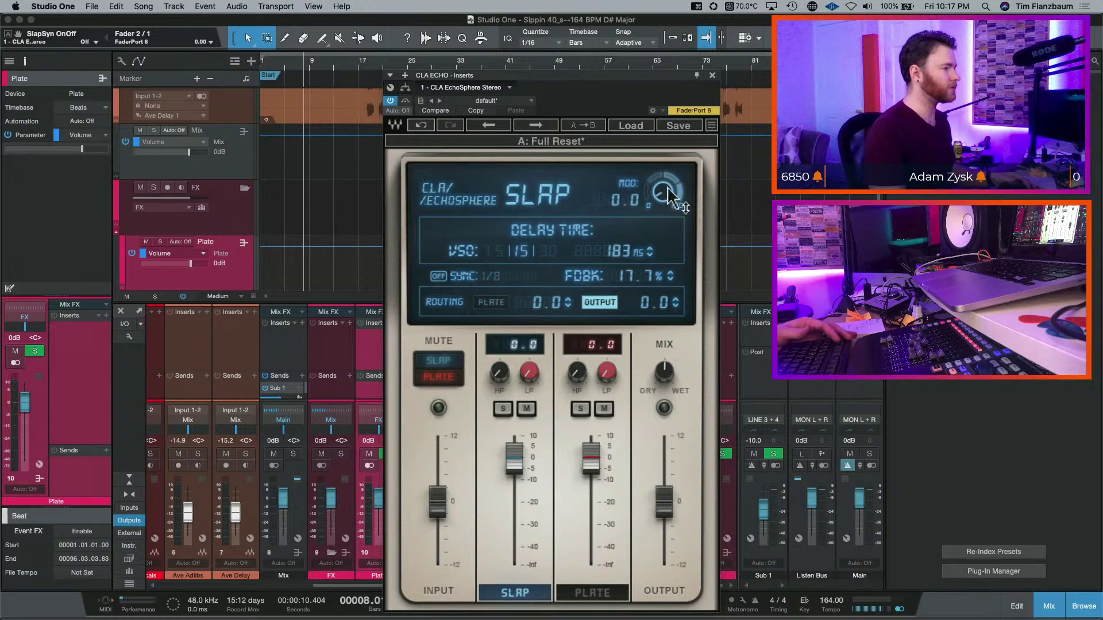
left_click(712, 76)
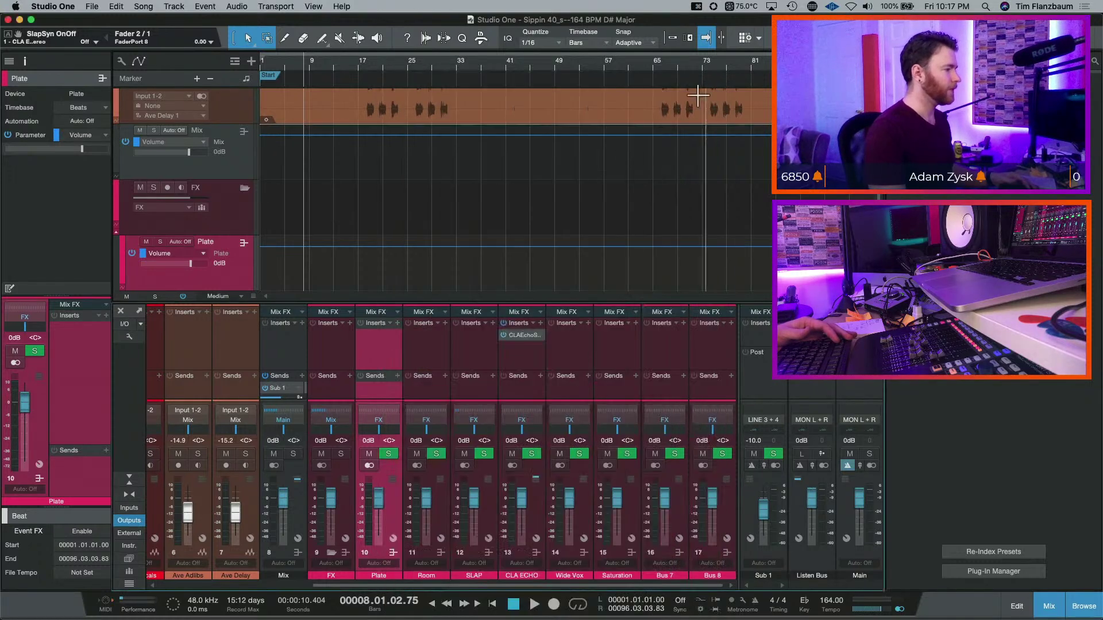
- Insert the Rev PLATE-140 reverb on the Plate bus with its dry/wet blend at 1.00, and close the plug-in
left_click(398, 323)
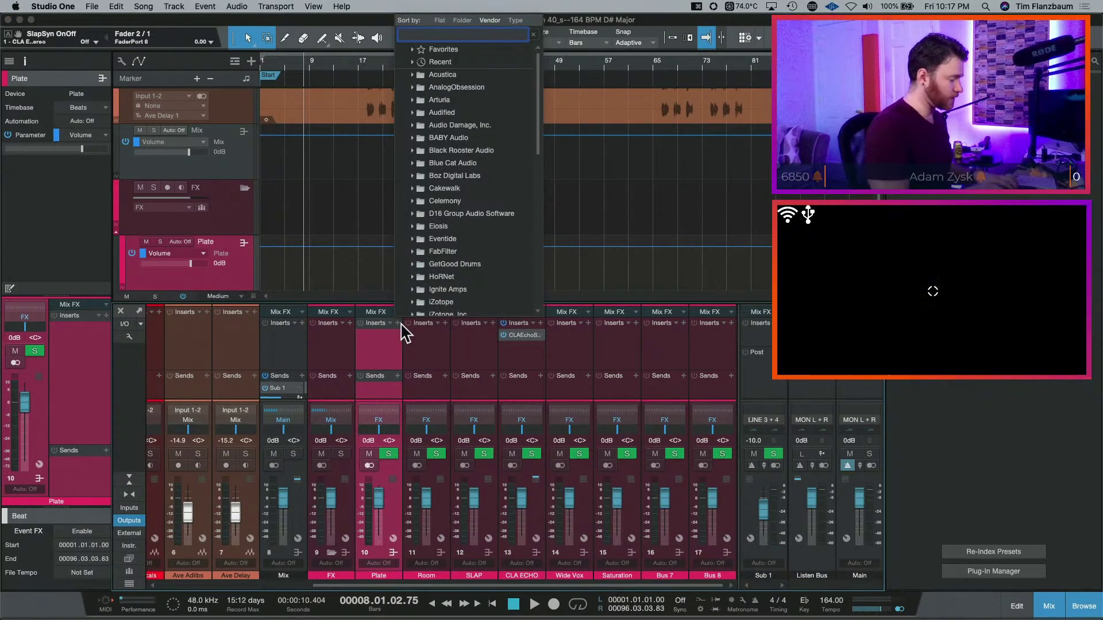
type("rev")
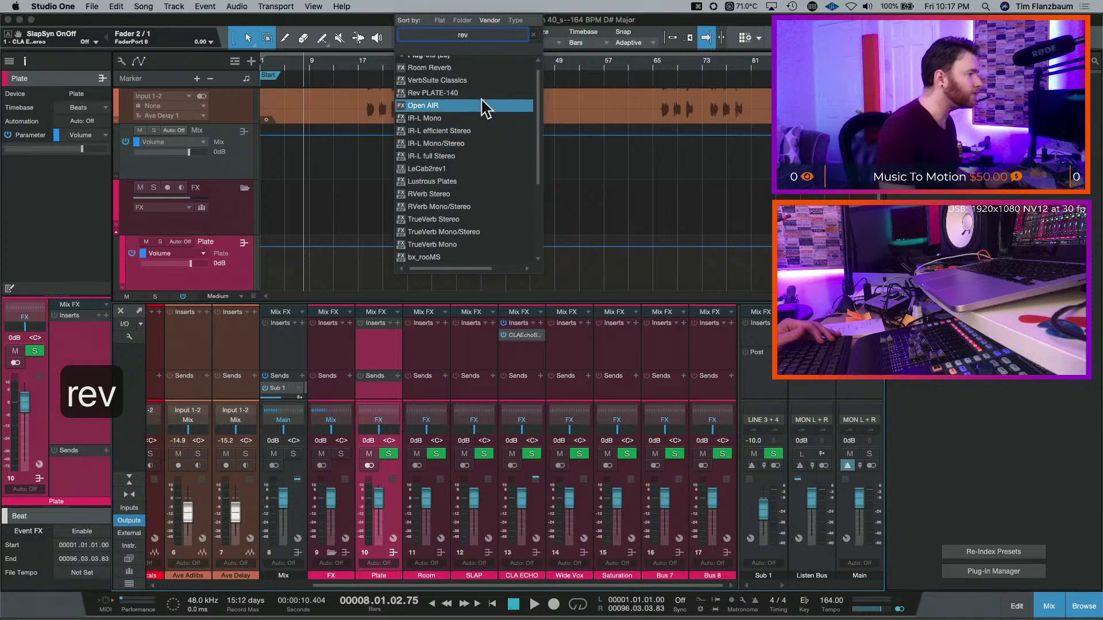
left_click(490, 95)
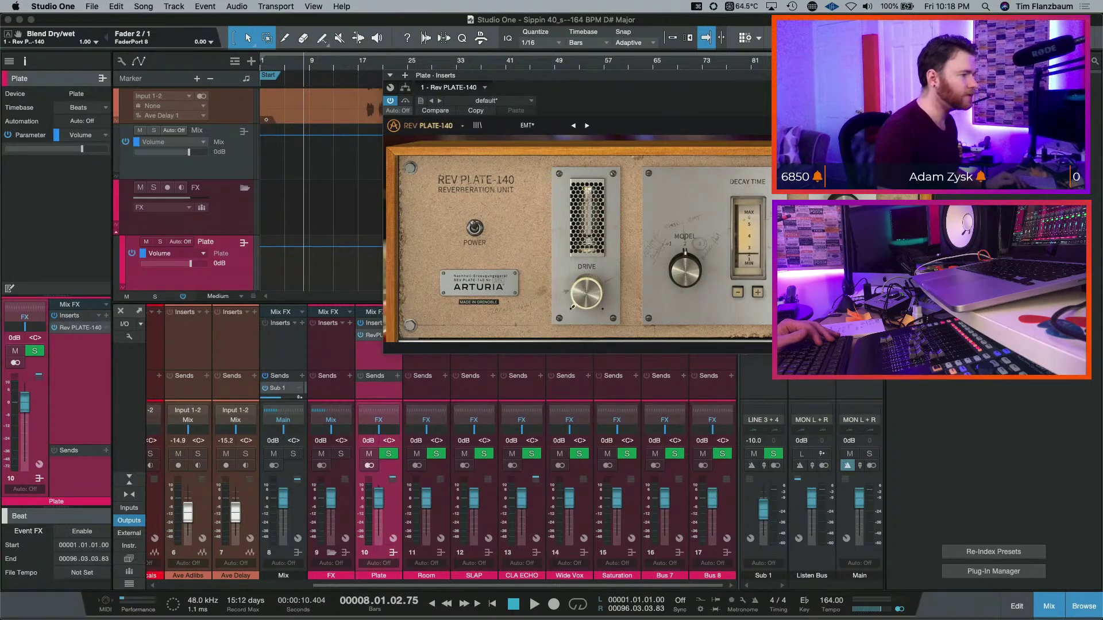
key("super+w")
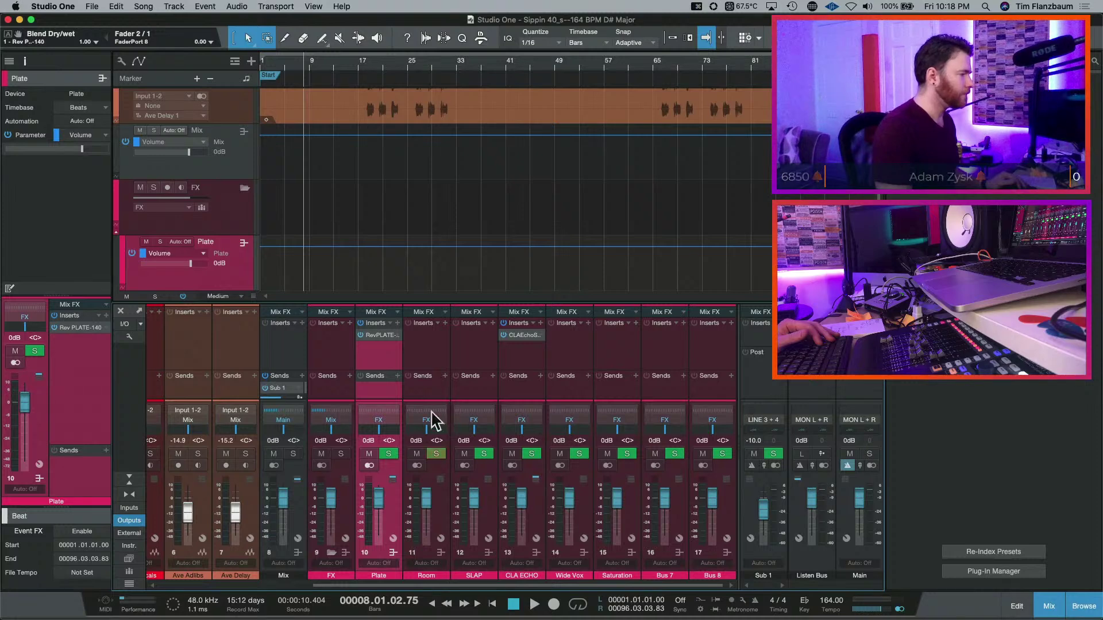
left_click(435, 343)
left_click(446, 323)
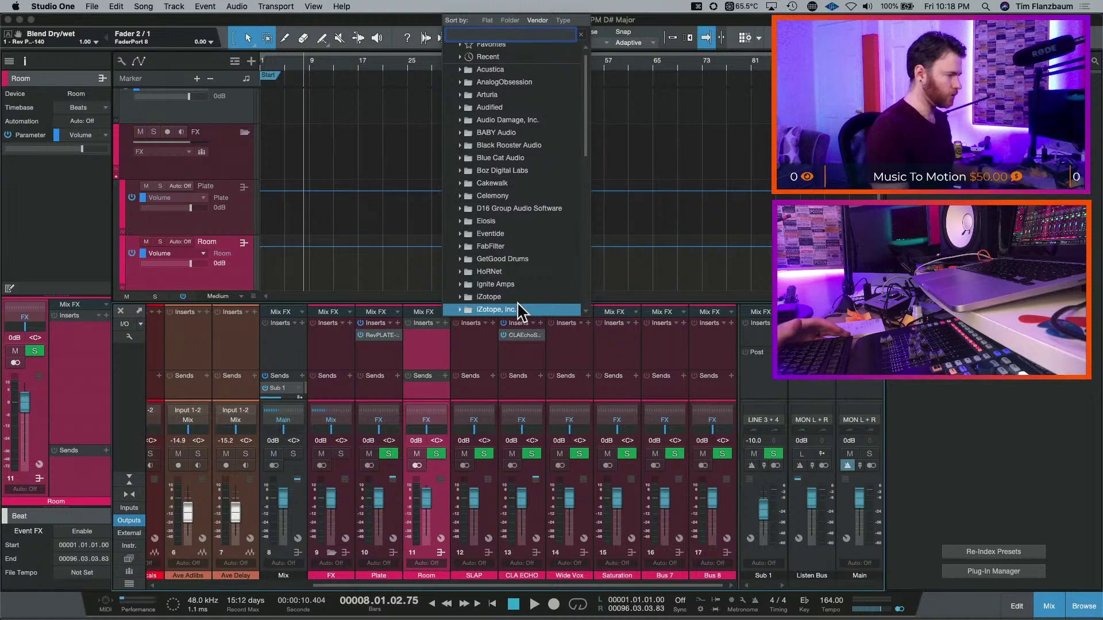
key("Escape")
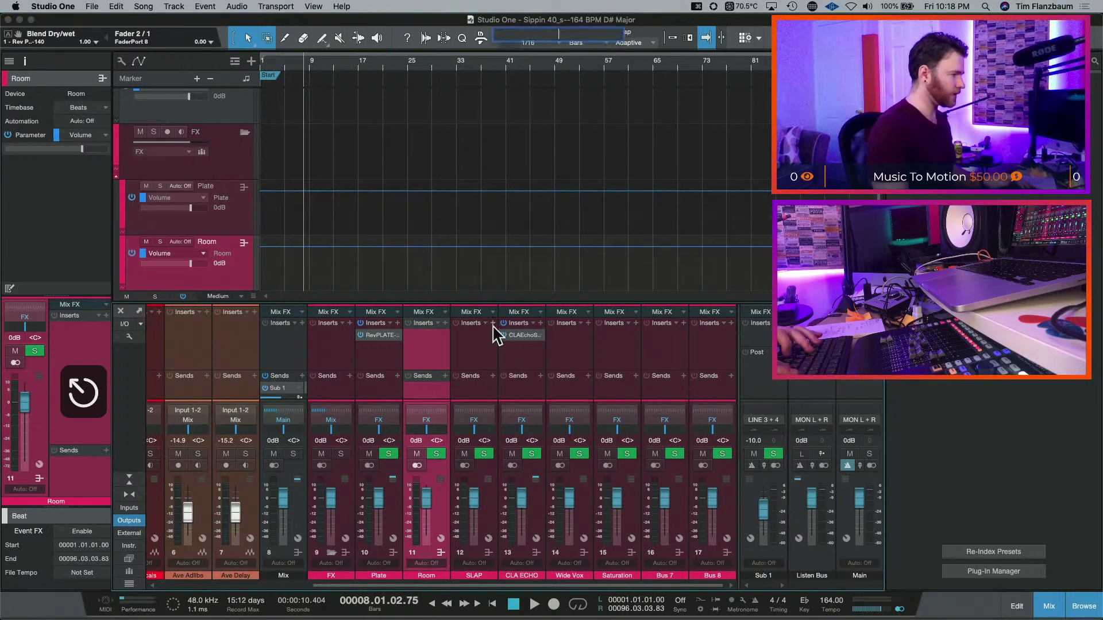
- Search the plug-ins for echo and insert EchoBoy on the SLAP bus
left_click(492, 324)
type("echo")
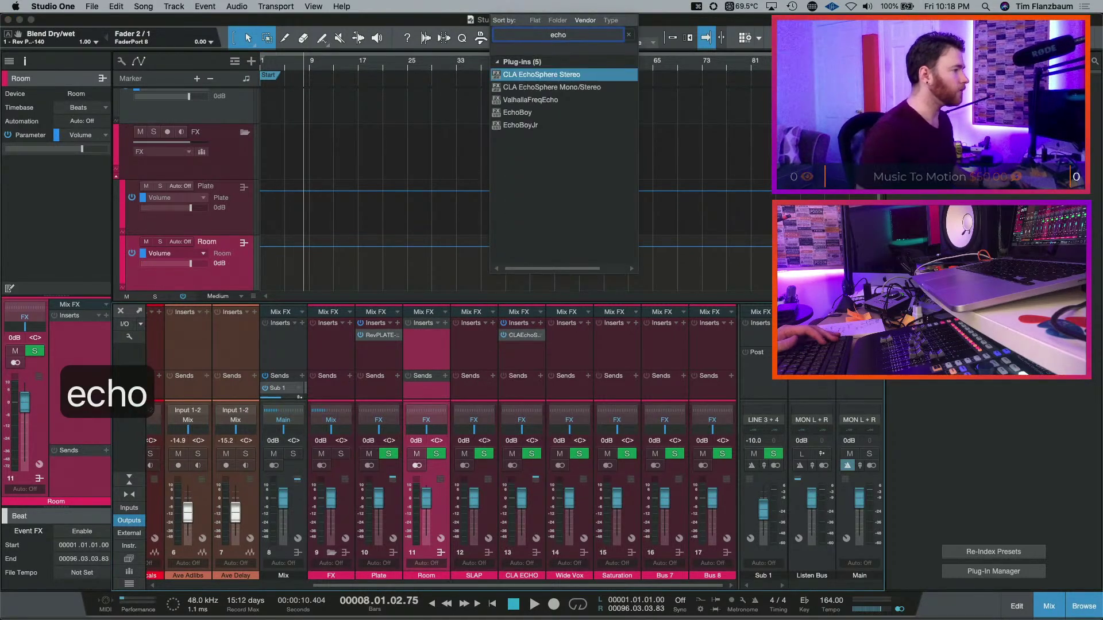
key("Down")
key("Down")
key("Down")
key("Return")
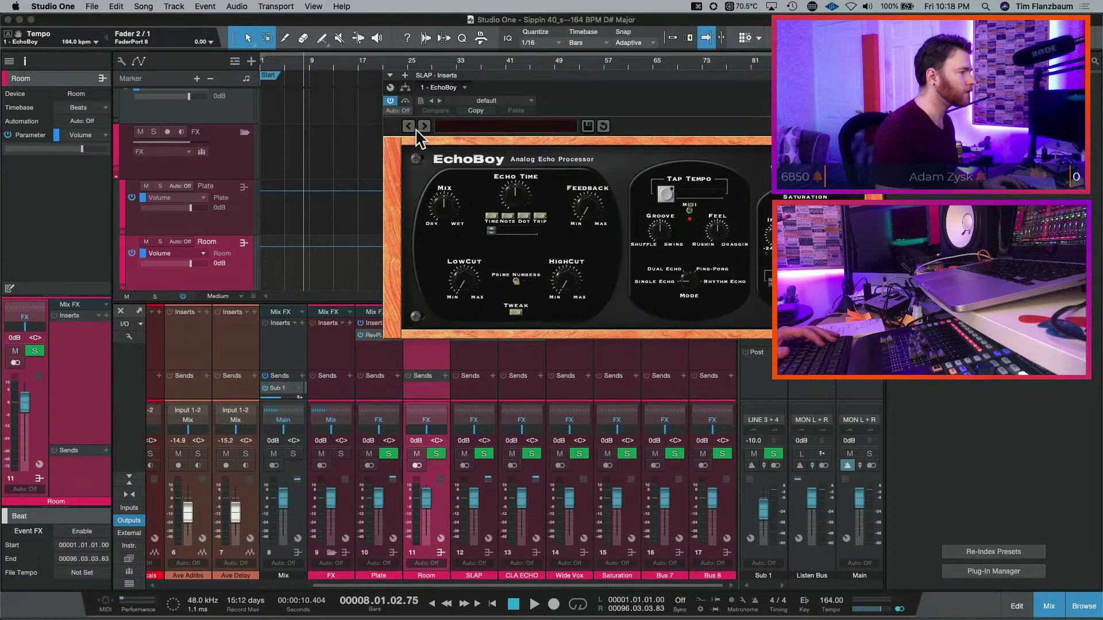
- Check the preset and bypass controls of EchoBoy on the SLAP bus and close the plug-in window
left_click(448, 127)
left_click(415, 160)
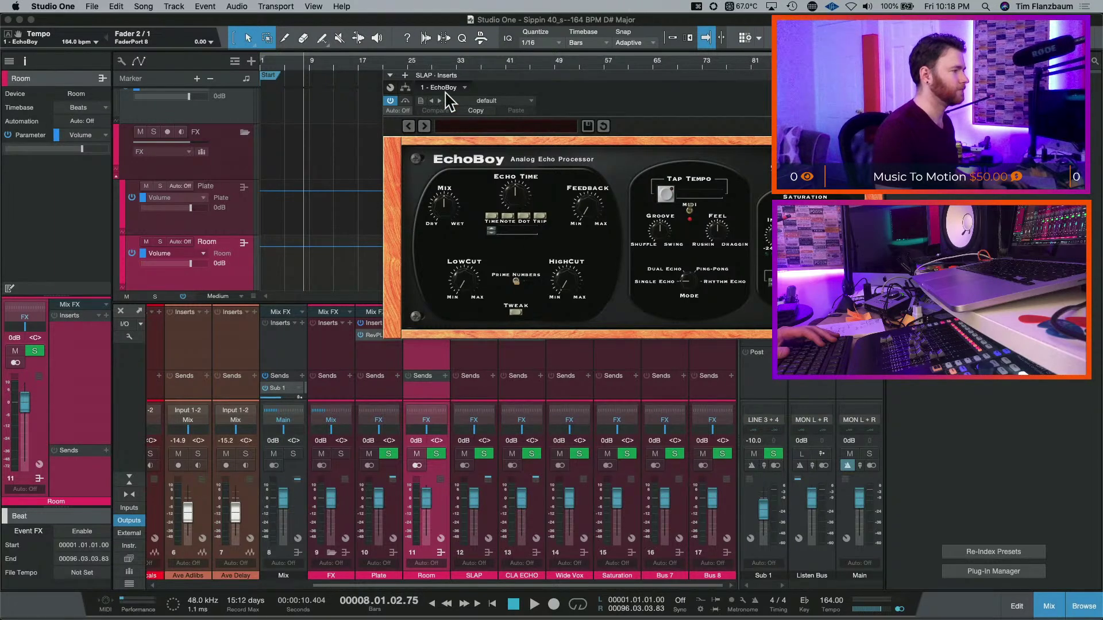
left_click(406, 101)
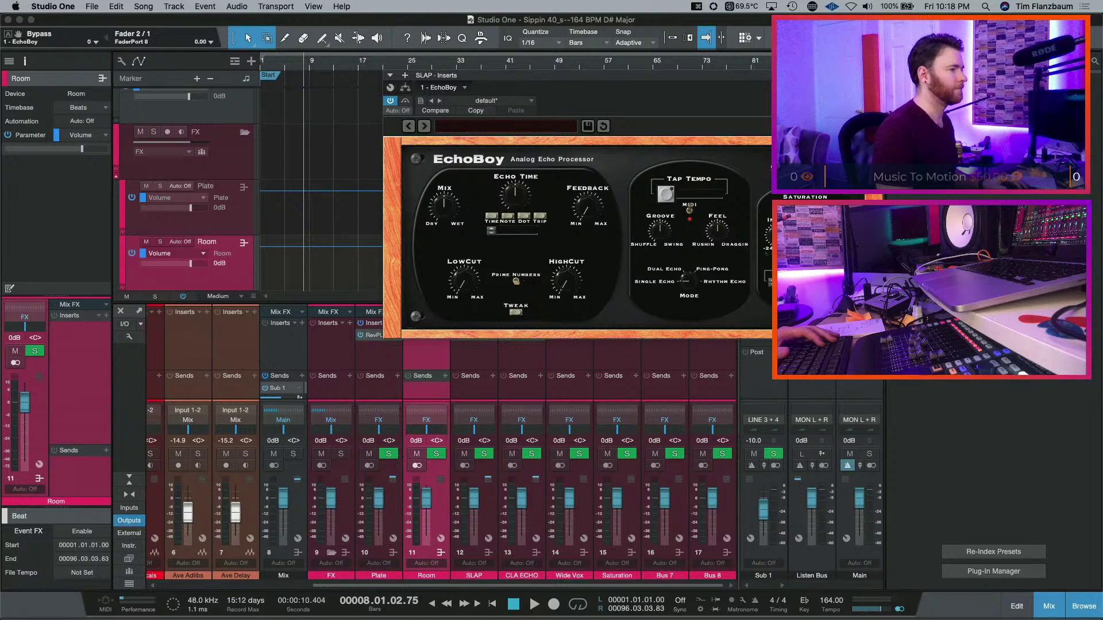
left_click(876, 76)
left_click(471, 336)
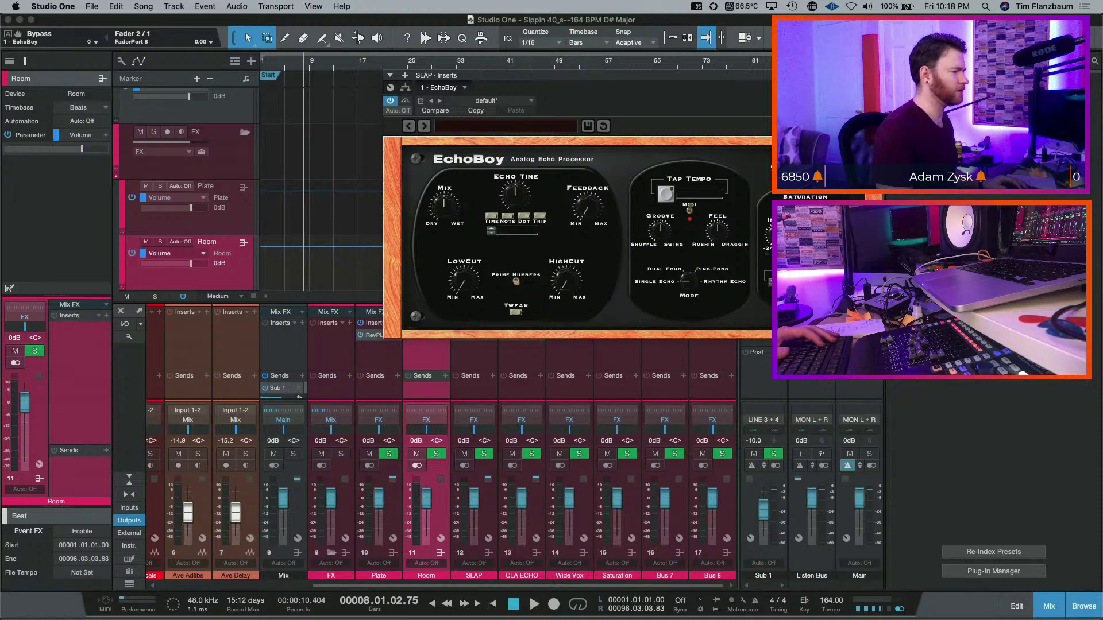
left_click(806, 312)
left_click(806, 312)
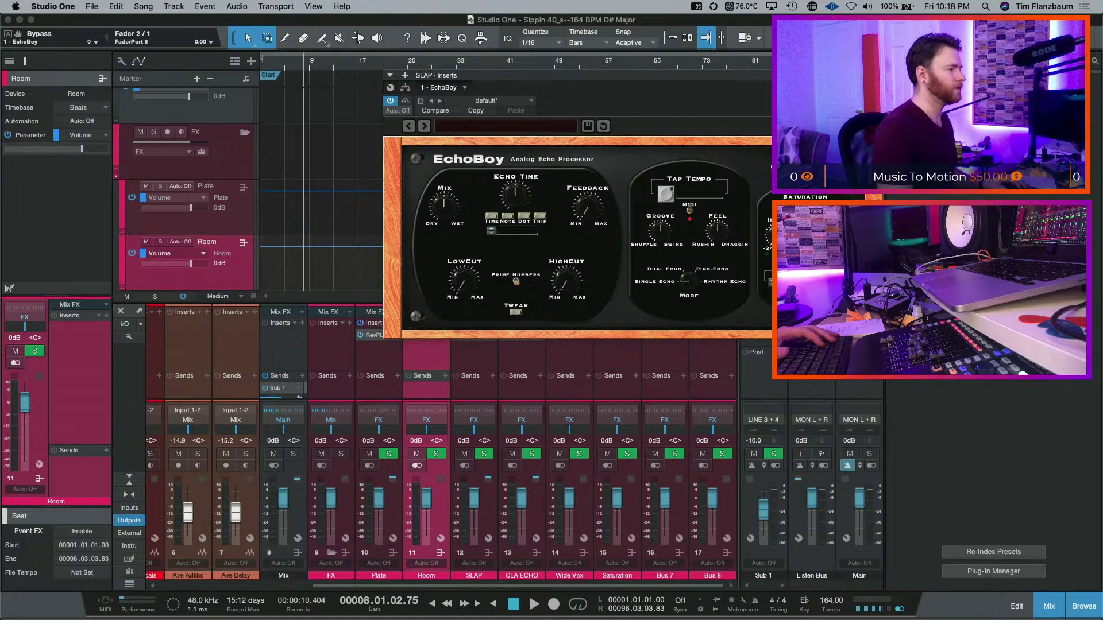
left_click(876, 76)
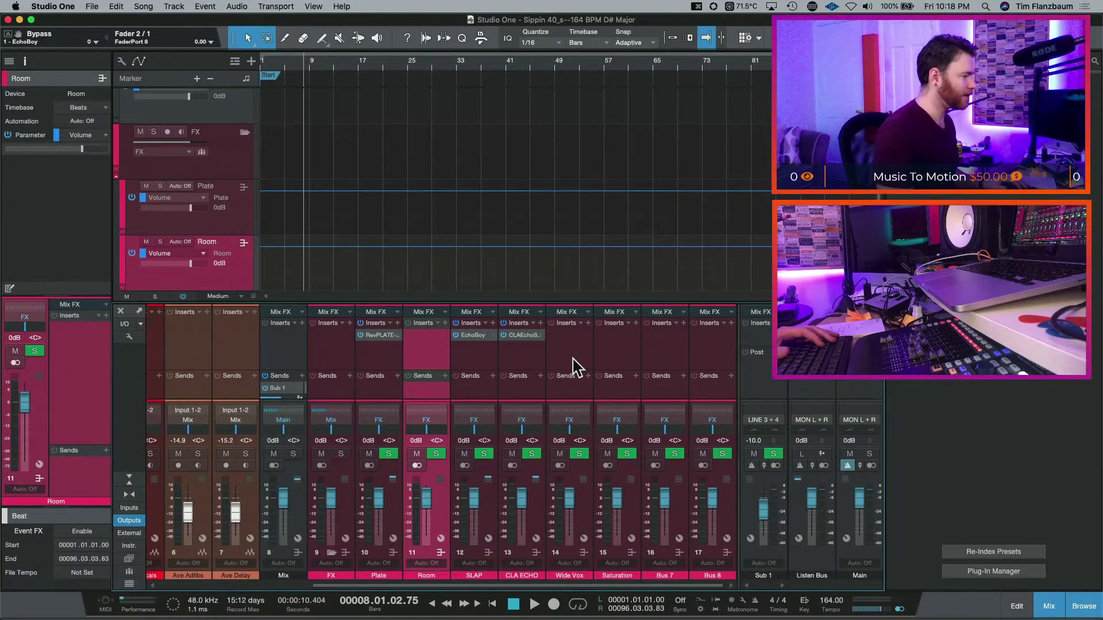
- Search the plug-ins for micro, insert MicroShift on the Wide Vox bus, and close the plug-in
left_click(588, 324)
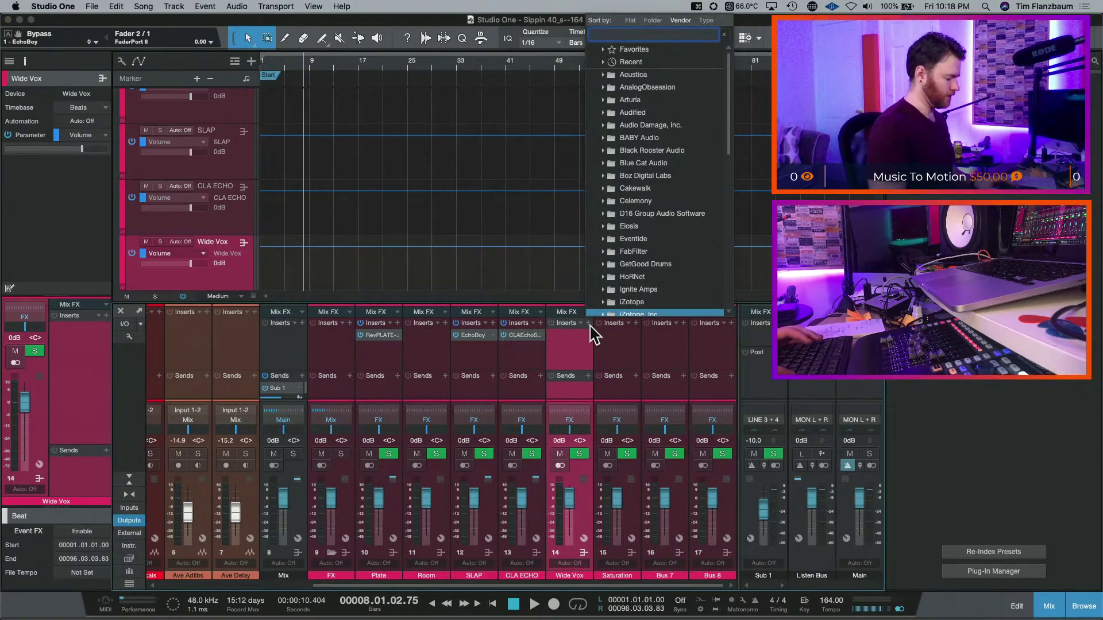
type("mic")
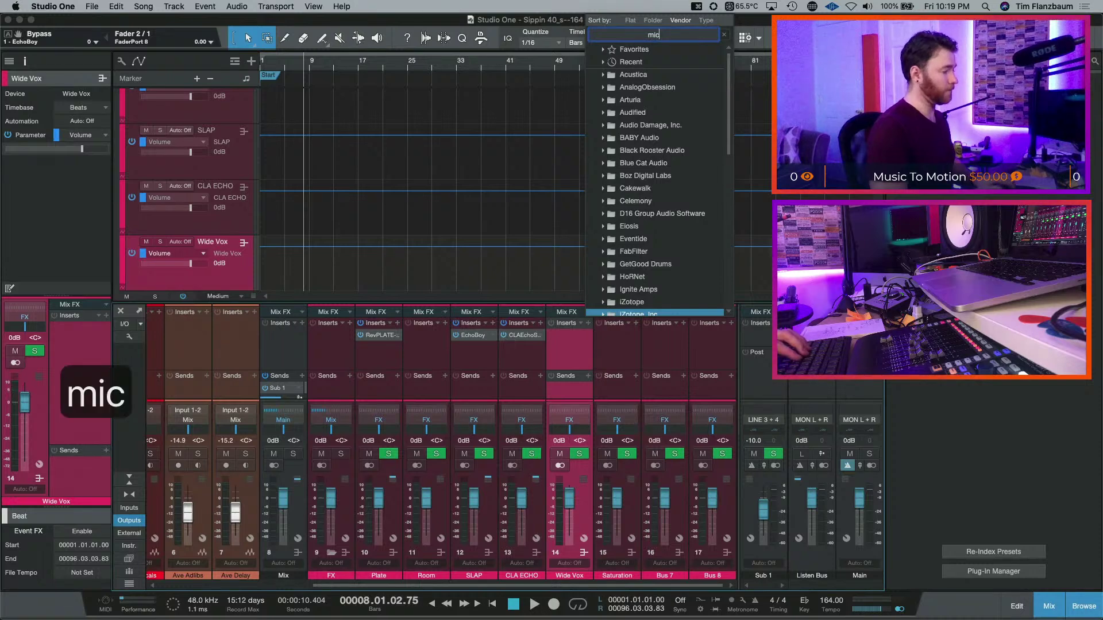
type("ro")
key("Down")
key("Return")
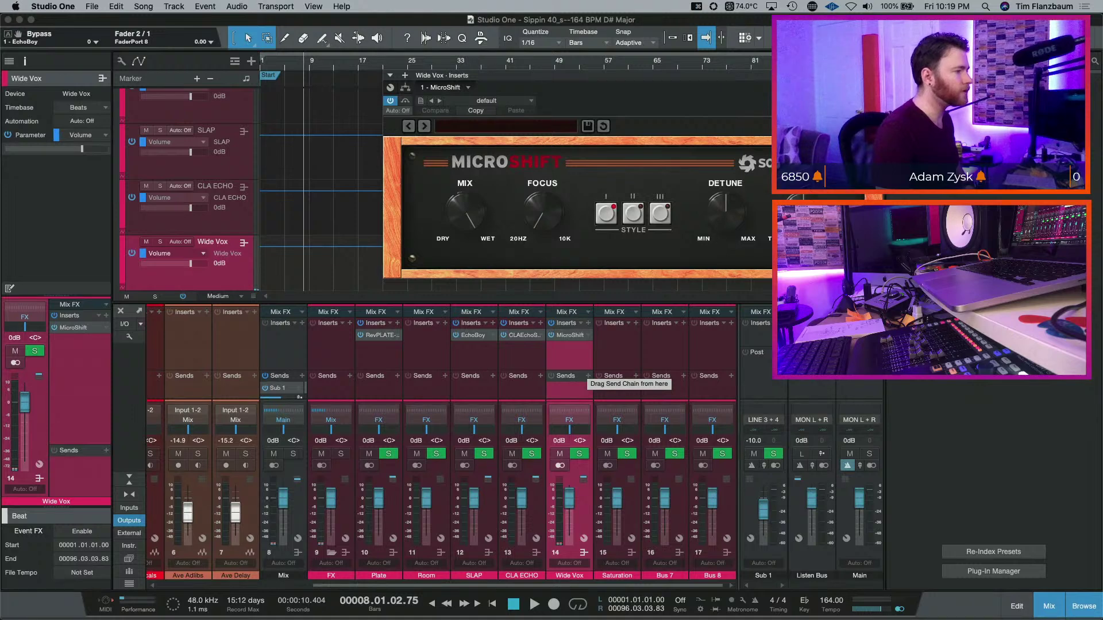
key("super+w")
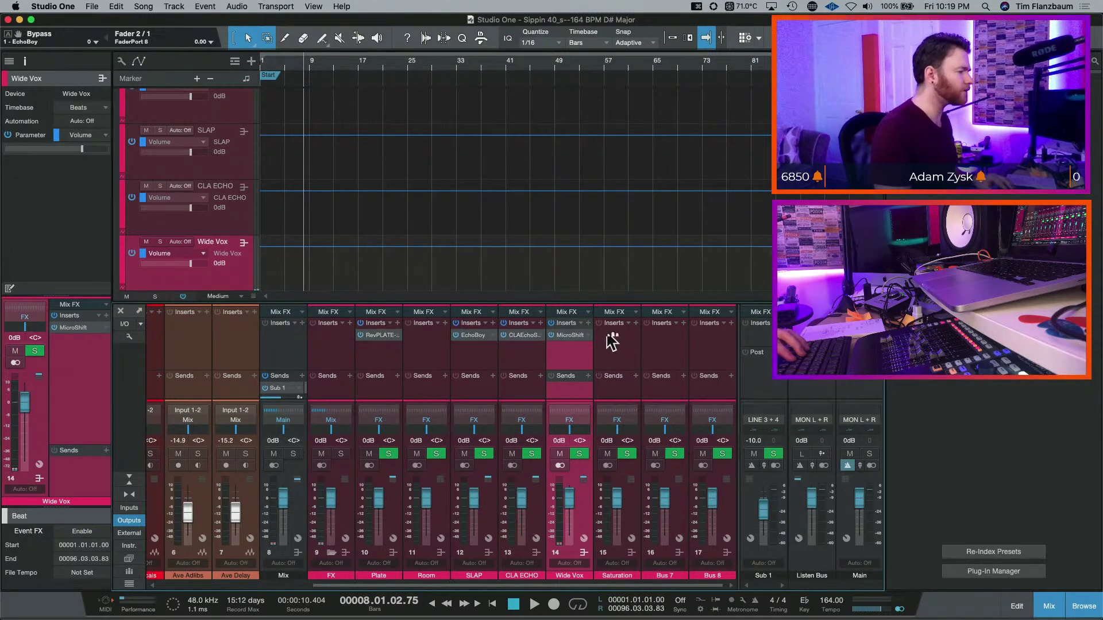
- Rename Bus 7 as ALTER
left_click(677, 555)
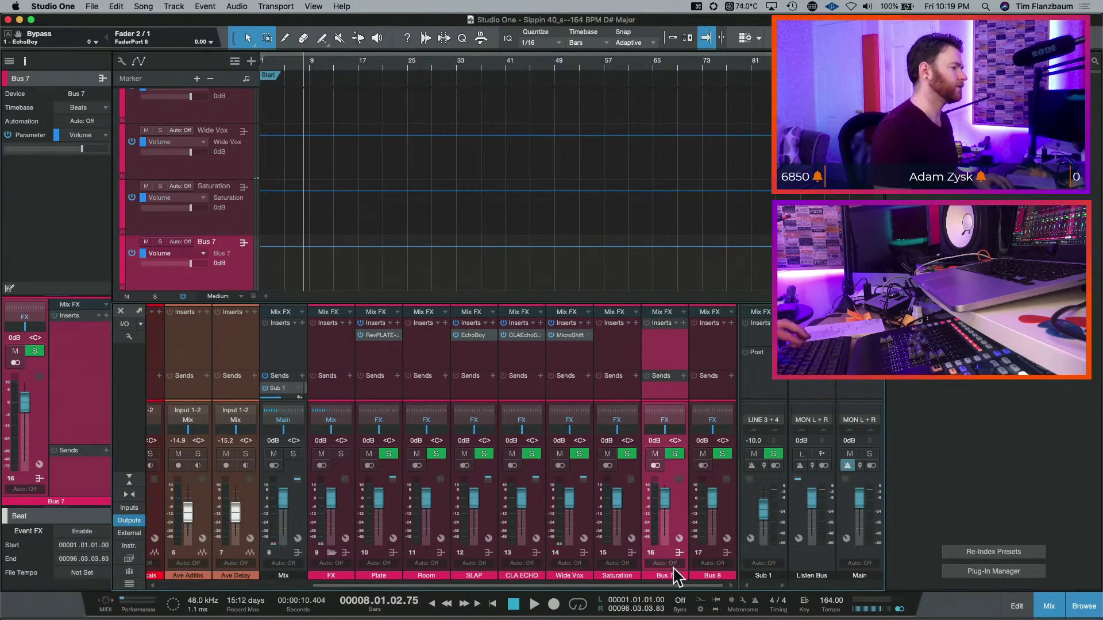
double_click(678, 574)
type("ALTER")
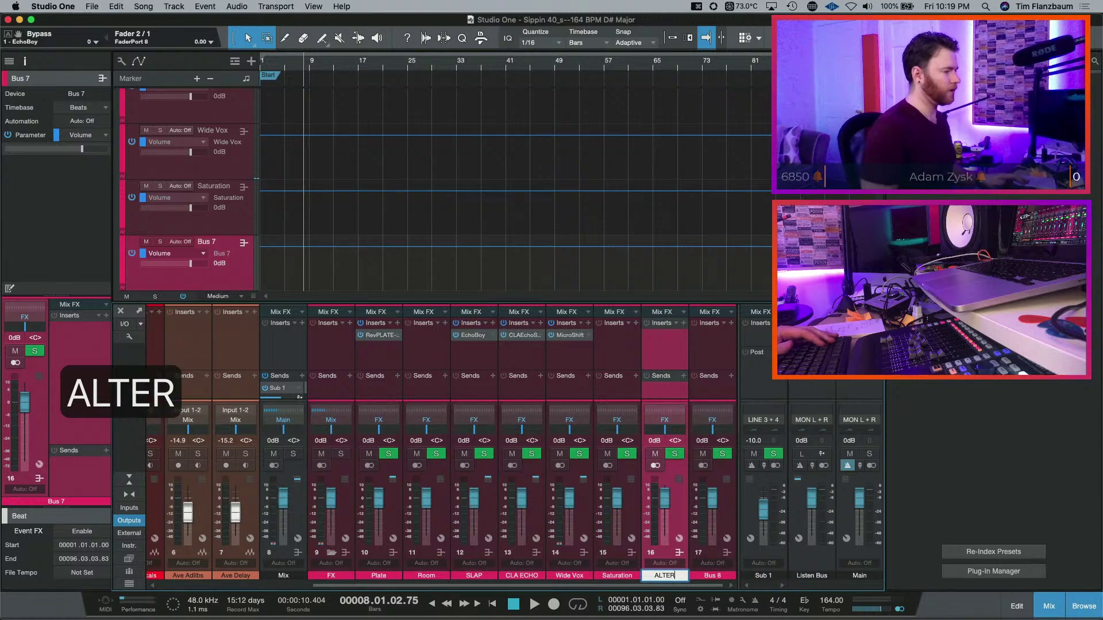
key("Return")
- Search the plug-ins for alter, insert LittleAlterBoy on the ALTER bus, and close the plug-in
left_click(684, 323)
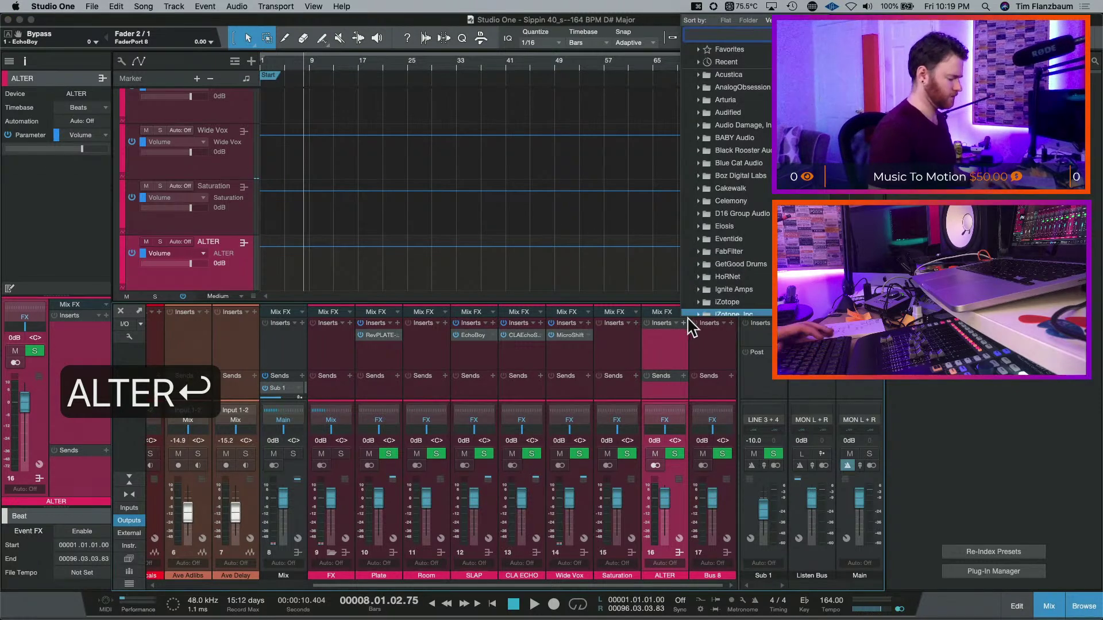
type("alter")
key("Return")
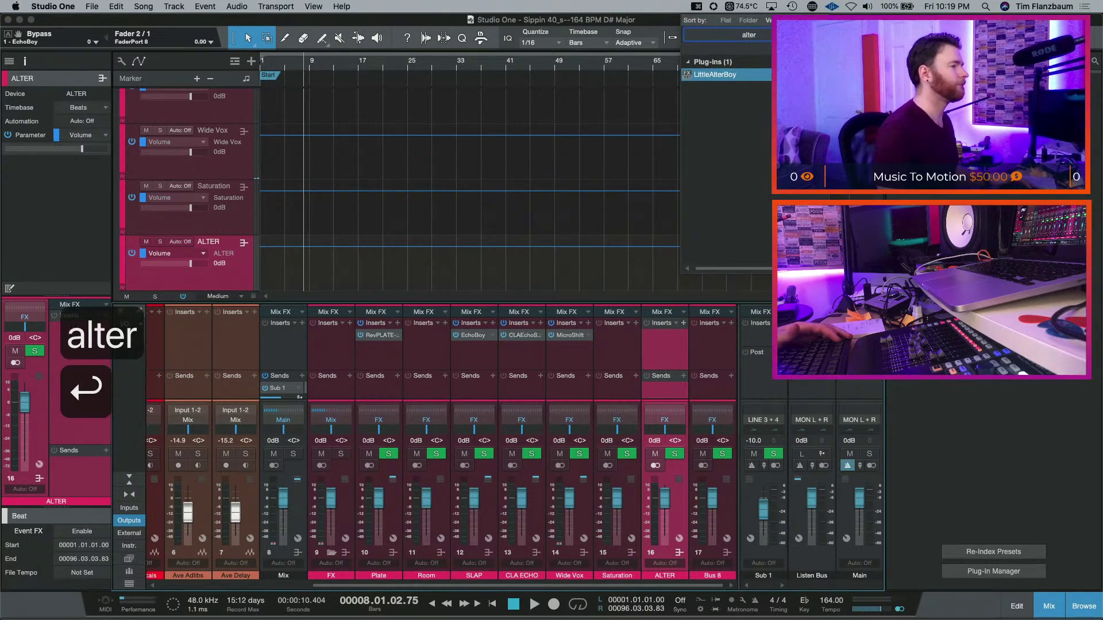
double_click(729, 74)
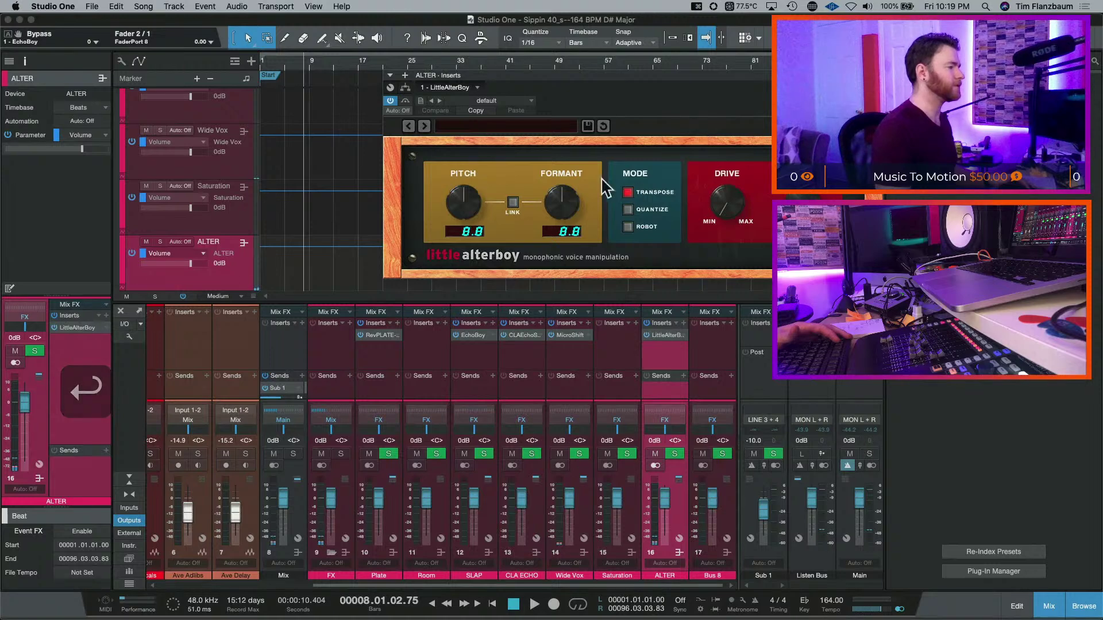
left_click(666, 335)
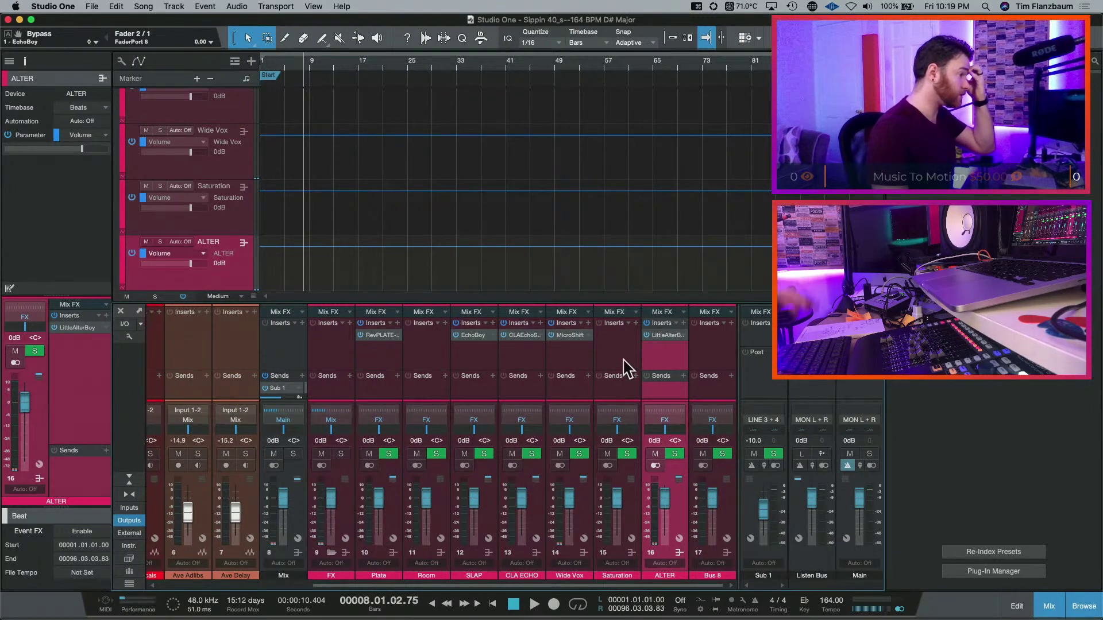
- Search the plug-ins for kush, insert Omega N on the Saturation bus, and close the plug-in
left_click(636, 328)
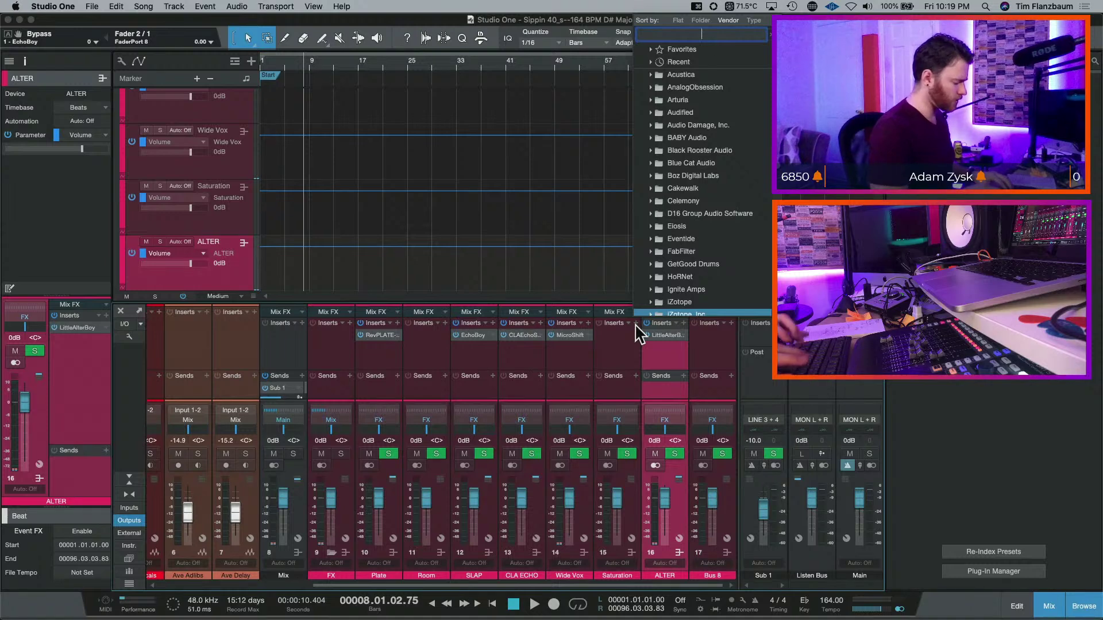
type("kush")
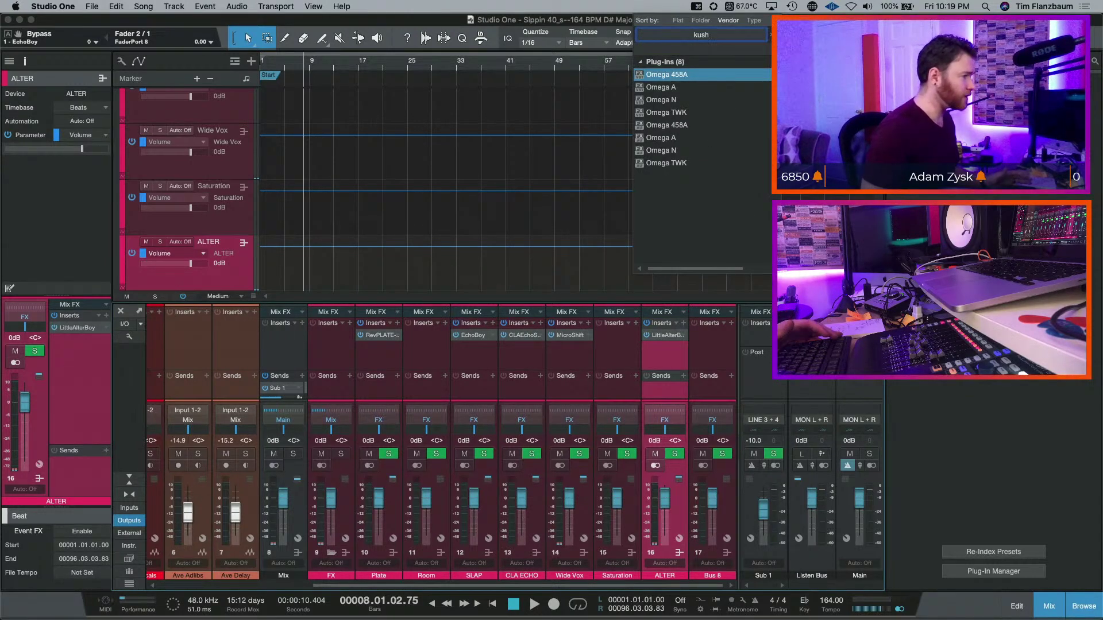
key("Down")
key("Down")
key("Down")
key("Up")
key("Up")
key("Up")
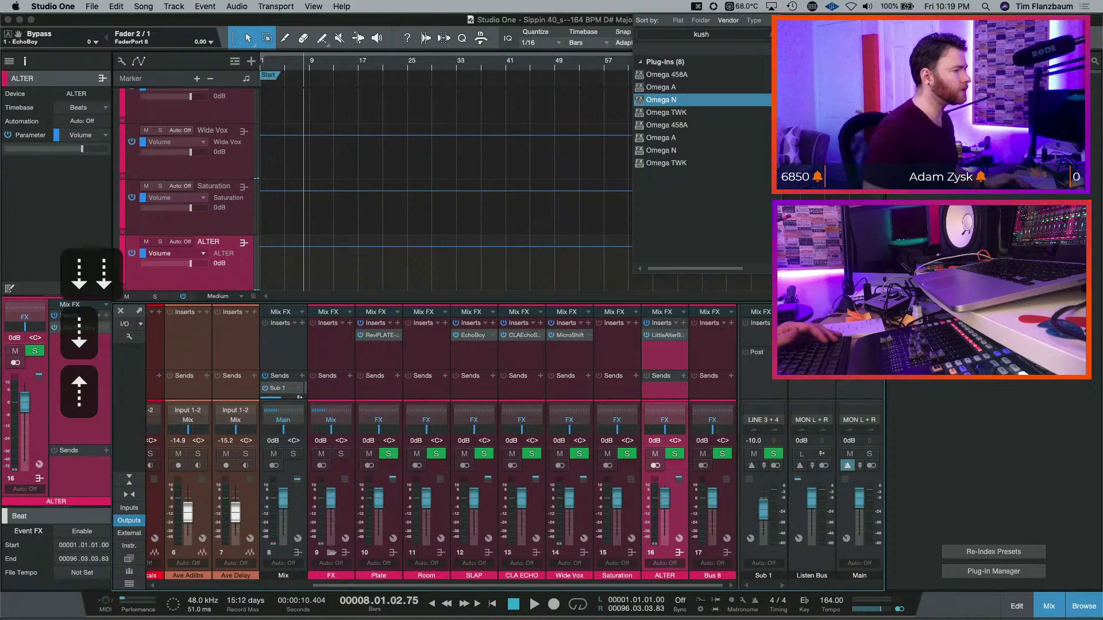
key("Down")
key("Up")
key("Down")
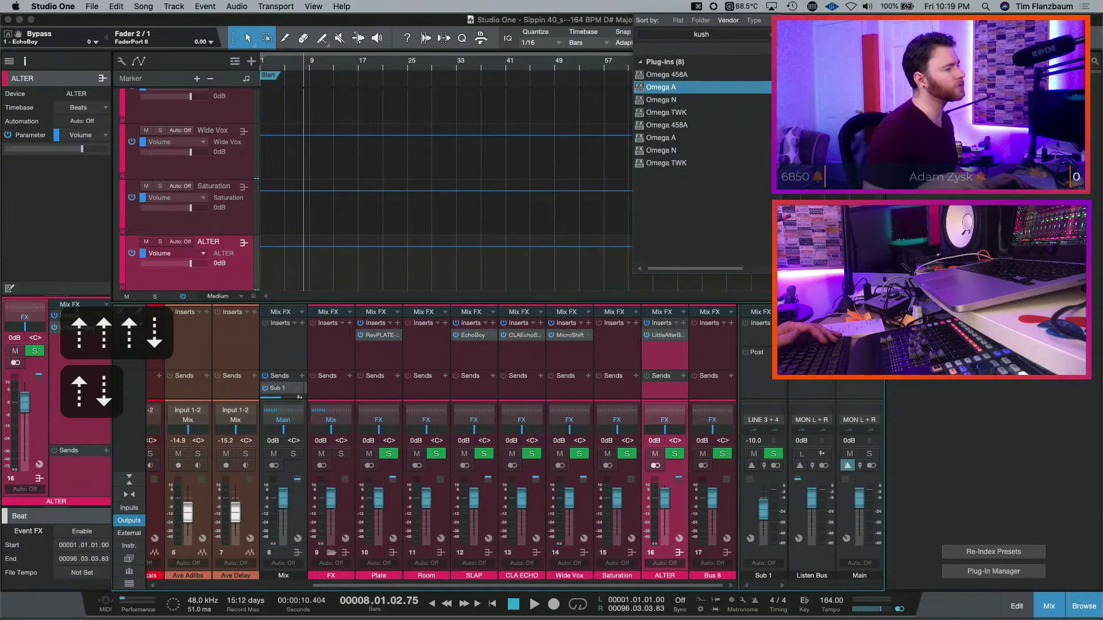
key("Down")
key("Down")
key("Up")
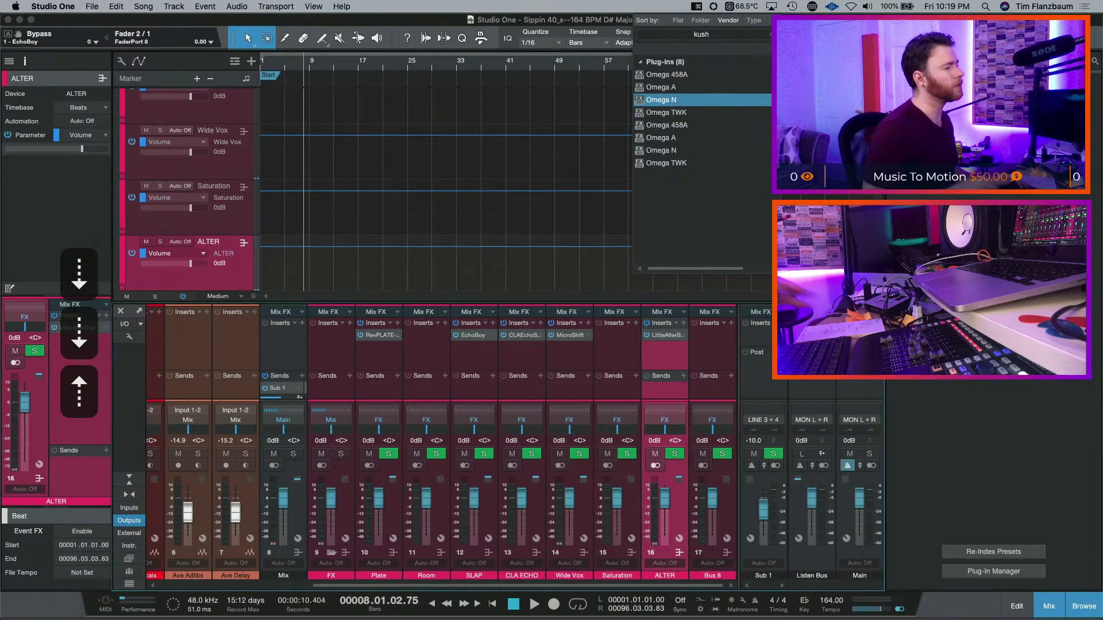
key("Return")
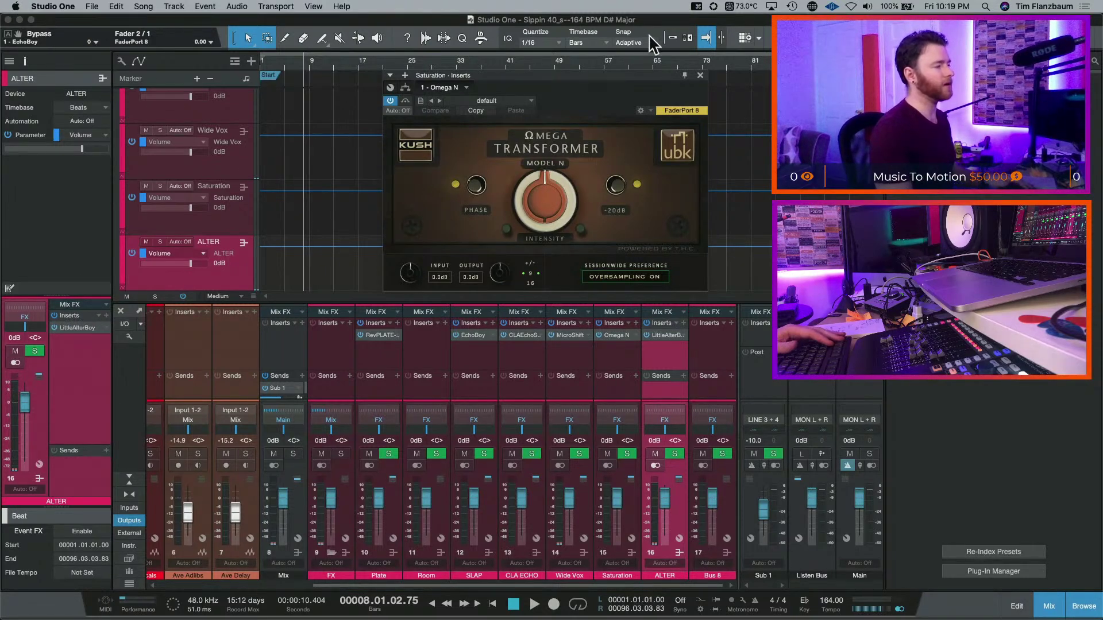
left_click(700, 76)
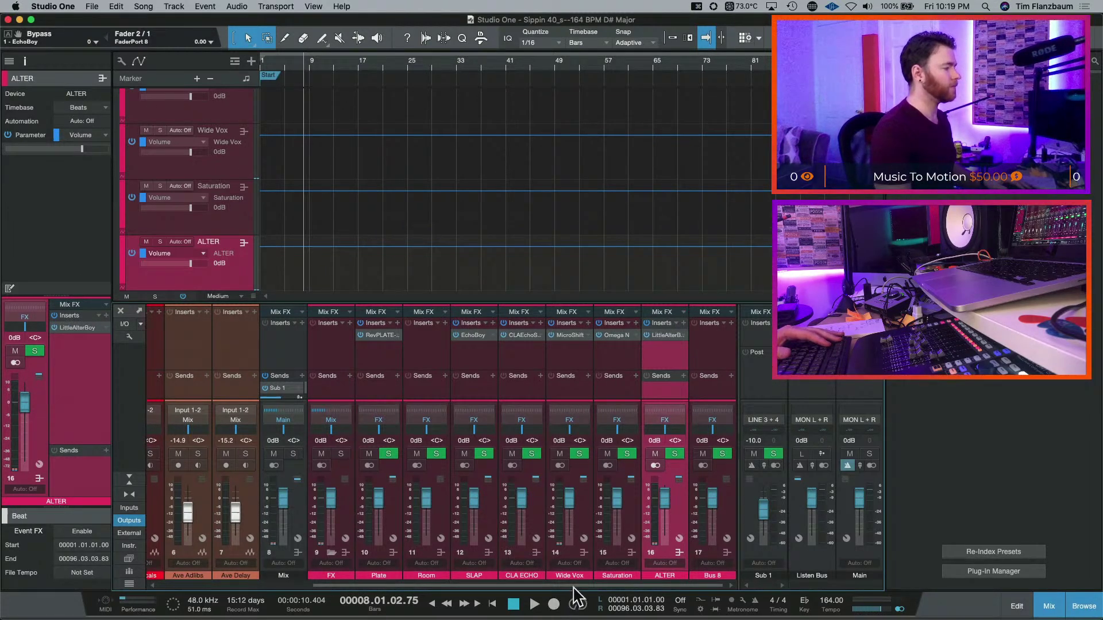
- Enable solo safe on the FX folder's bus channel
scroll(576, 574, "left", 3)
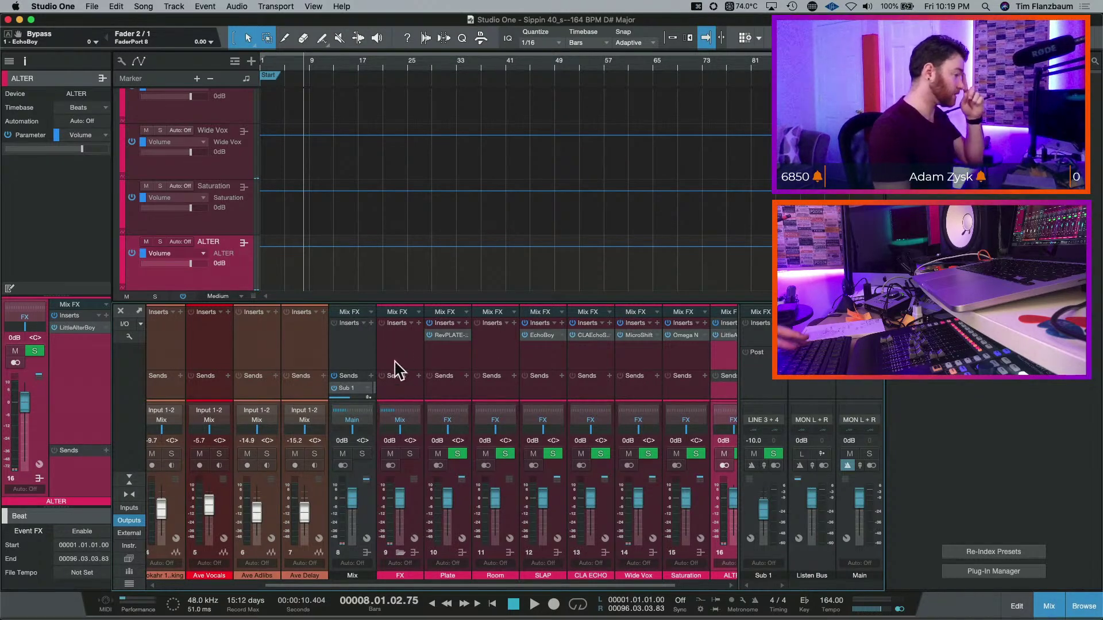
left_click(410, 453)
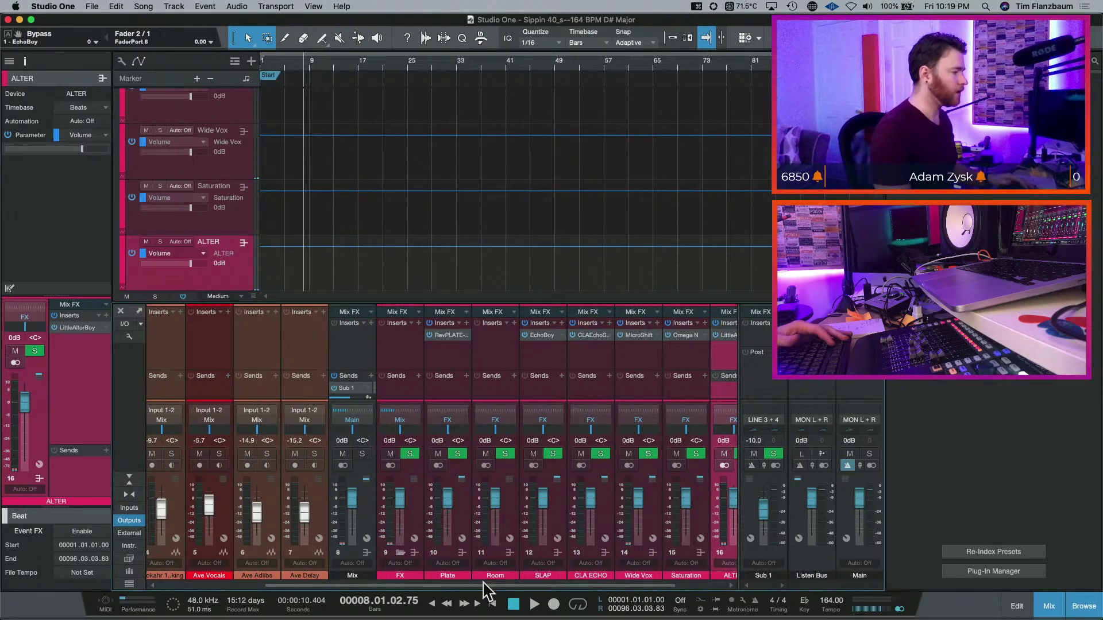
- Enlarge the mixer's sends area and add a send to CLA ECHO on the Stokahr Vocals channel
left_click_drag(401, 585, 290, 586)
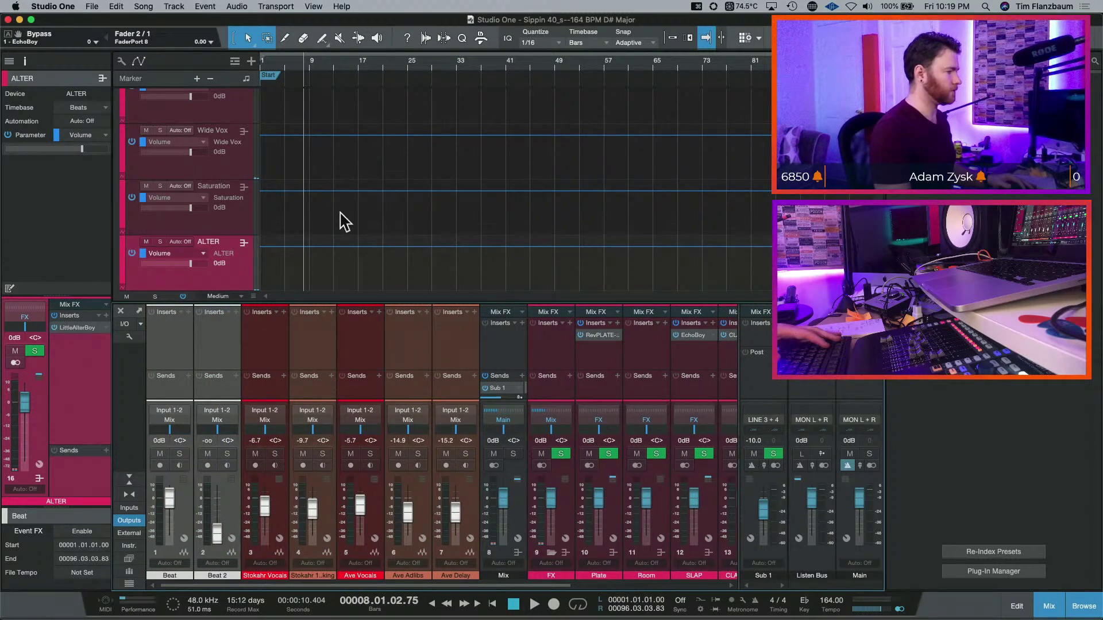
scroll(339, 207, "up", 10)
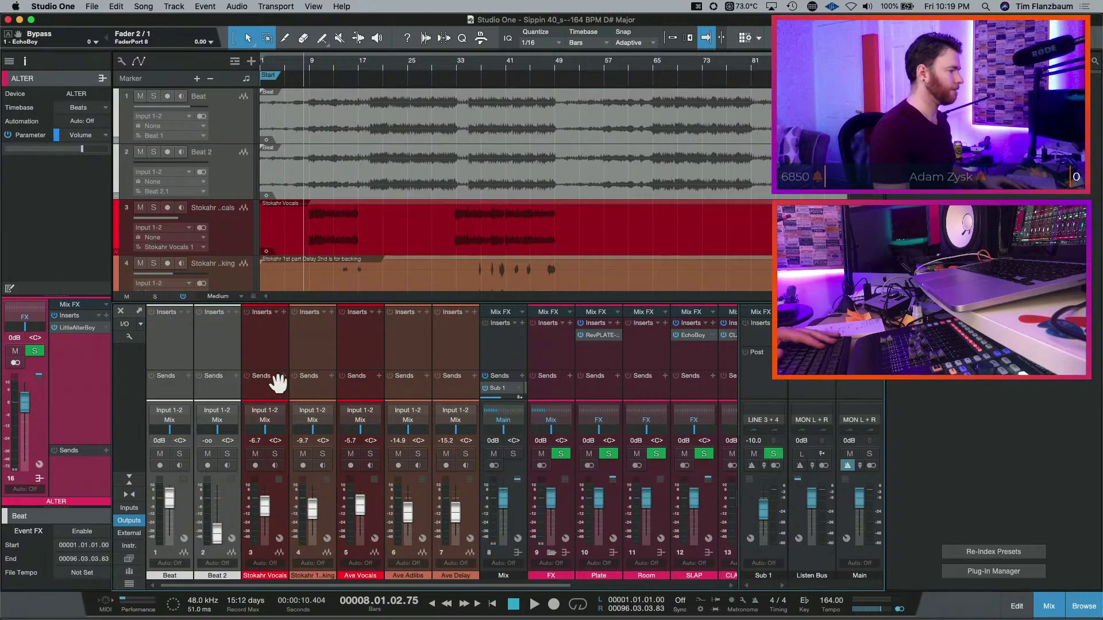
left_click_drag(277, 382, 270, 356)
left_click(284, 359)
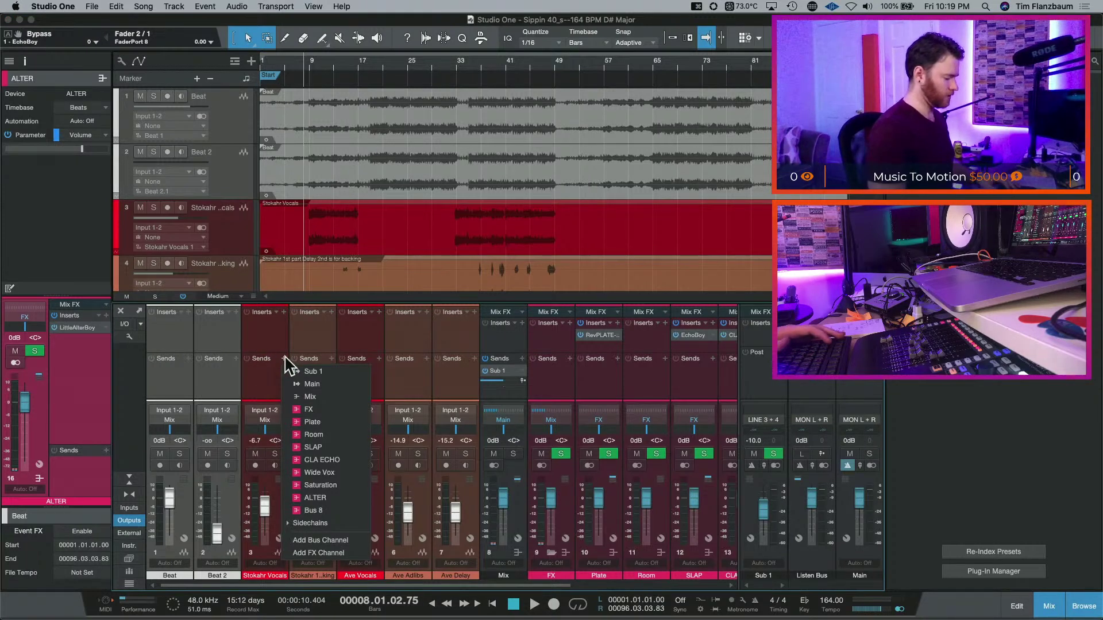
type("echo")
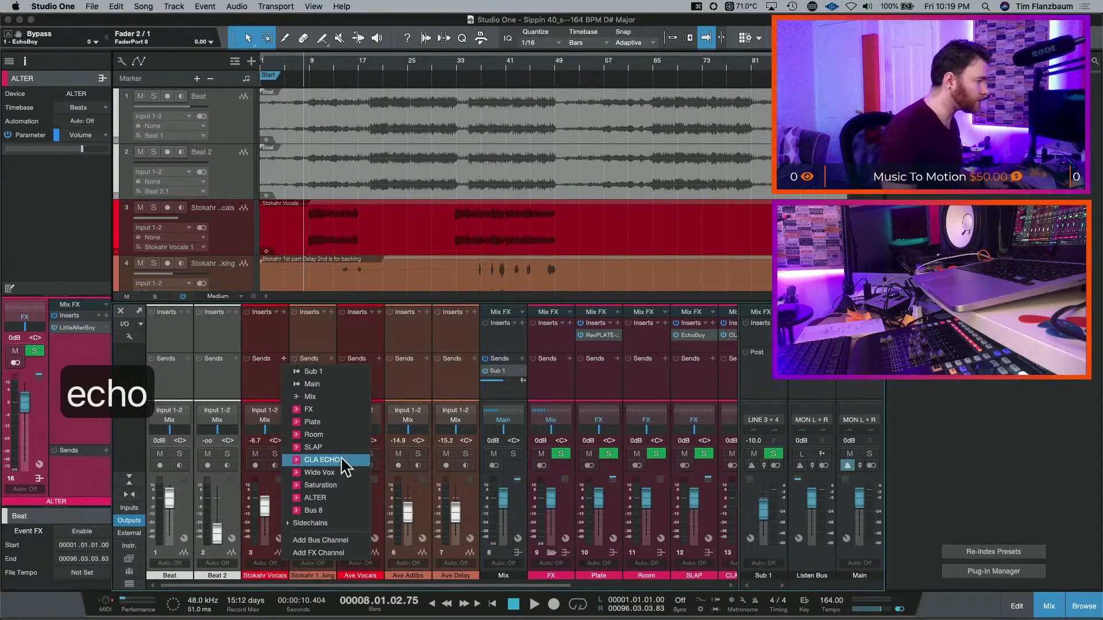
left_click(339, 460)
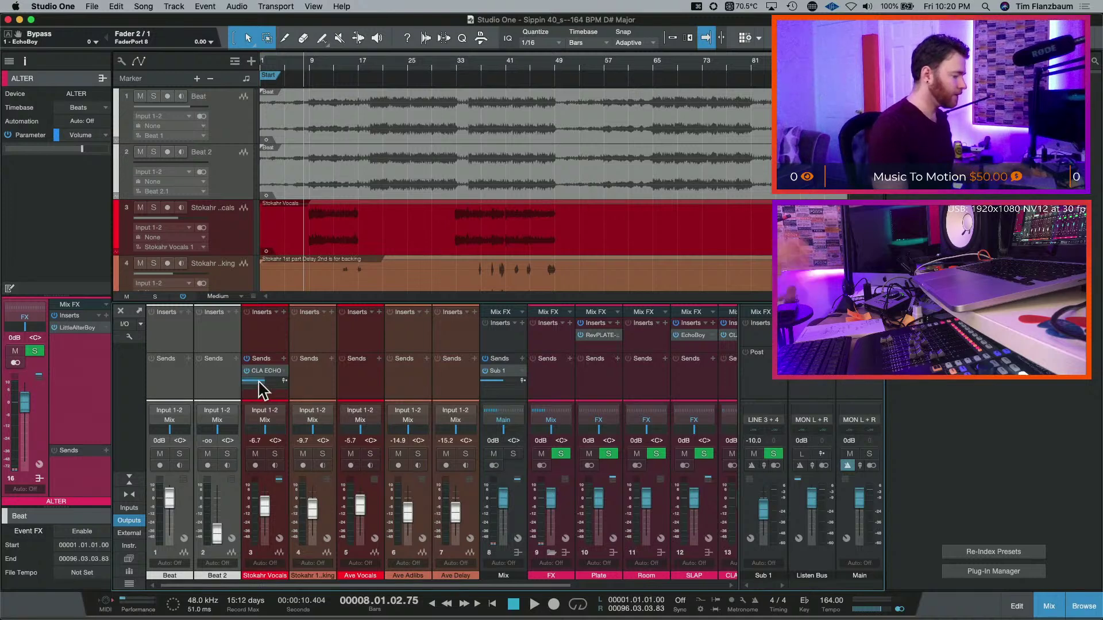
- Raise the Stokahr Vocals channel's CLA ECHO send level while listening to the song, and stop playback
mouse_move(258, 384)
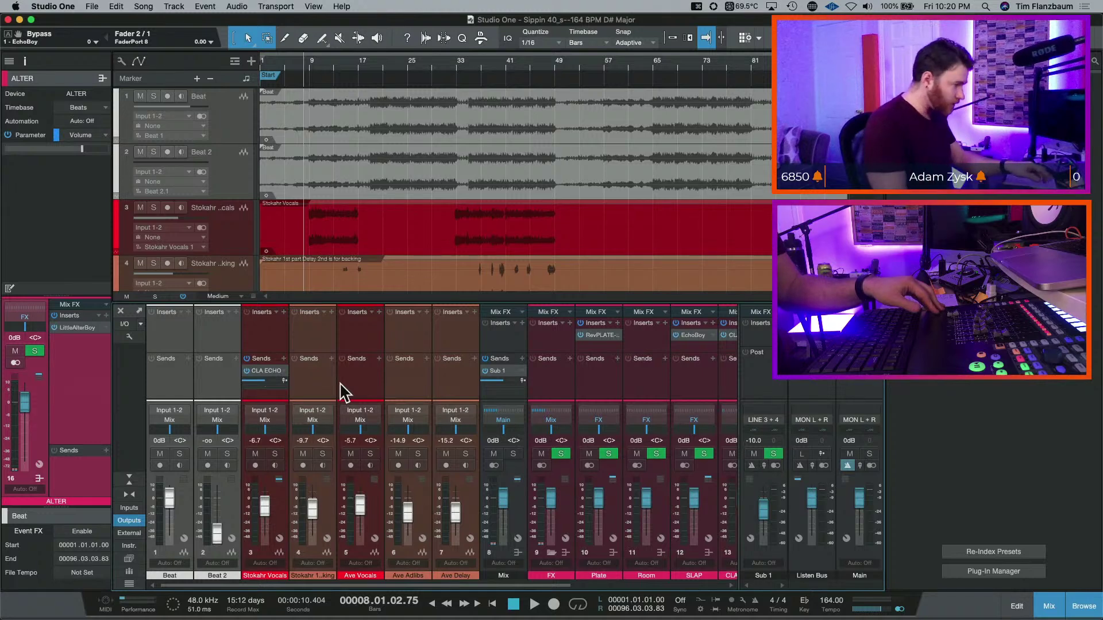
left_click(258, 347)
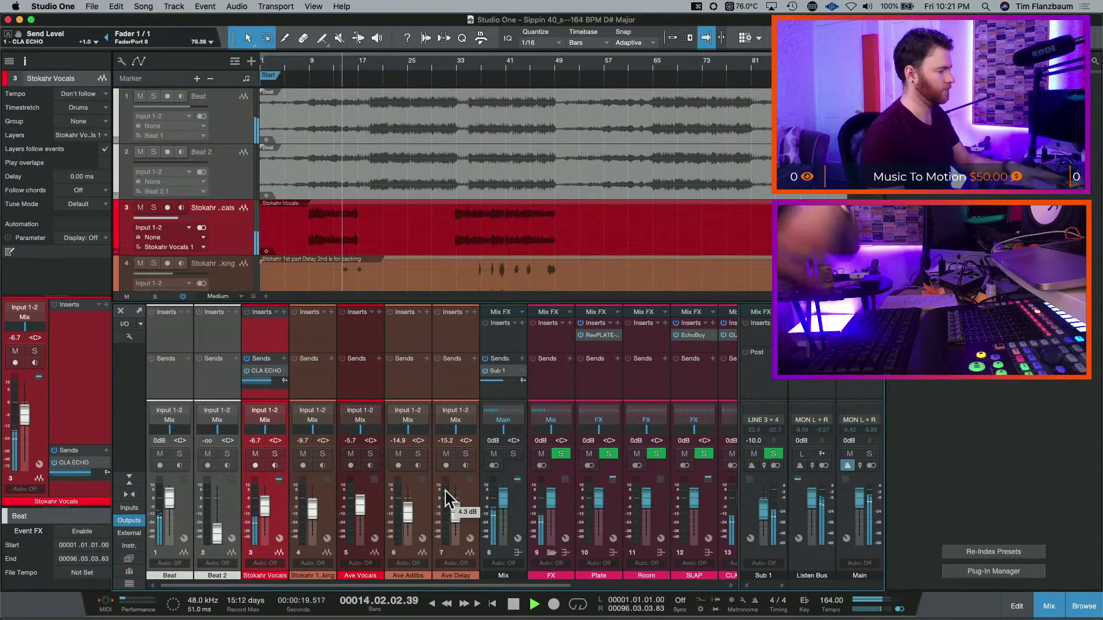
key("space")
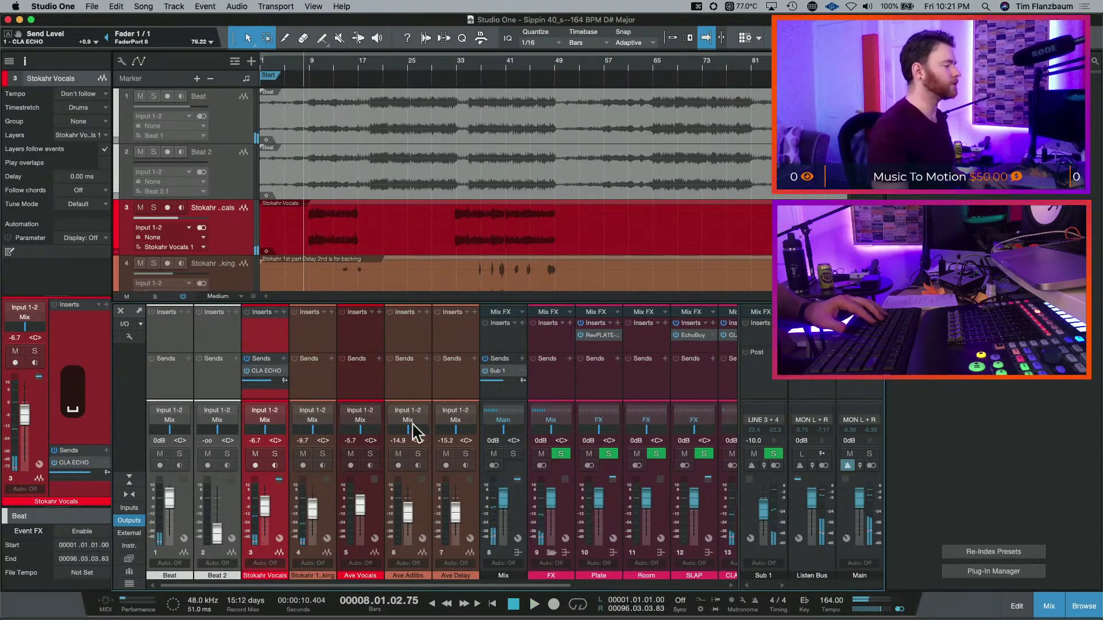
- Open CLA EchoSphere on the CLA ECHO bus and mute its plate section during playback
left_click_drag(505, 585, 569, 587)
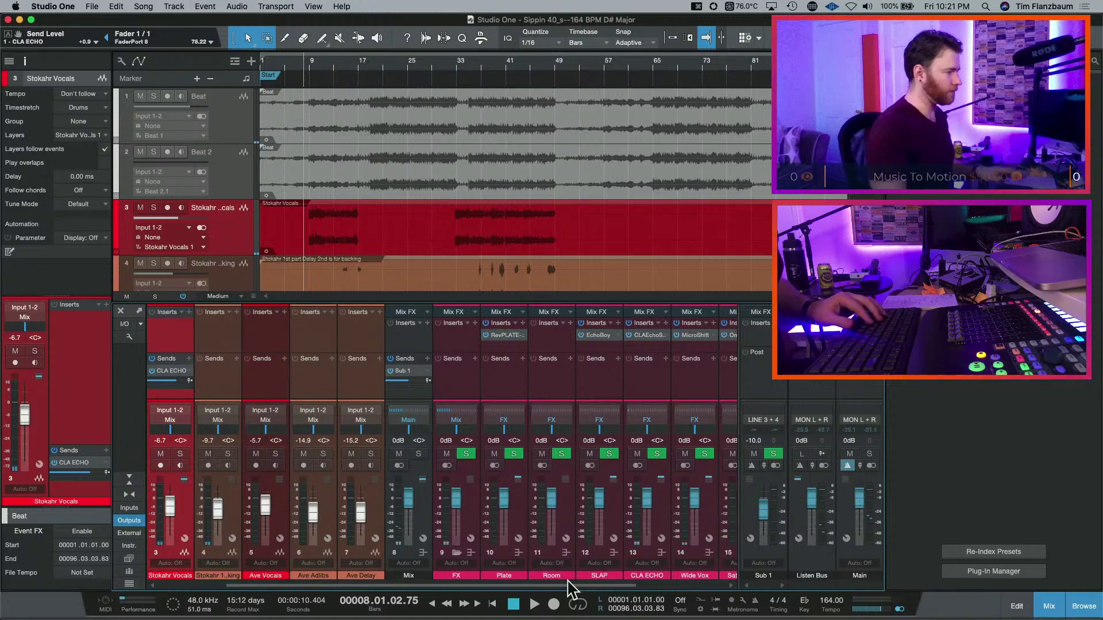
left_click(654, 336)
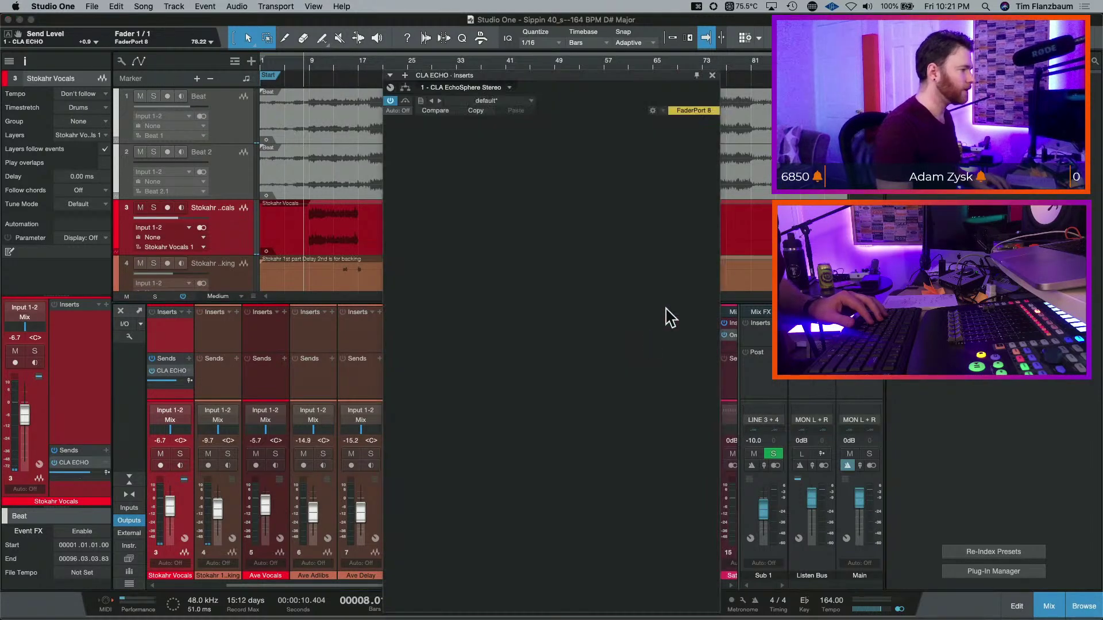
left_click_drag(691, 76, 637, 23)
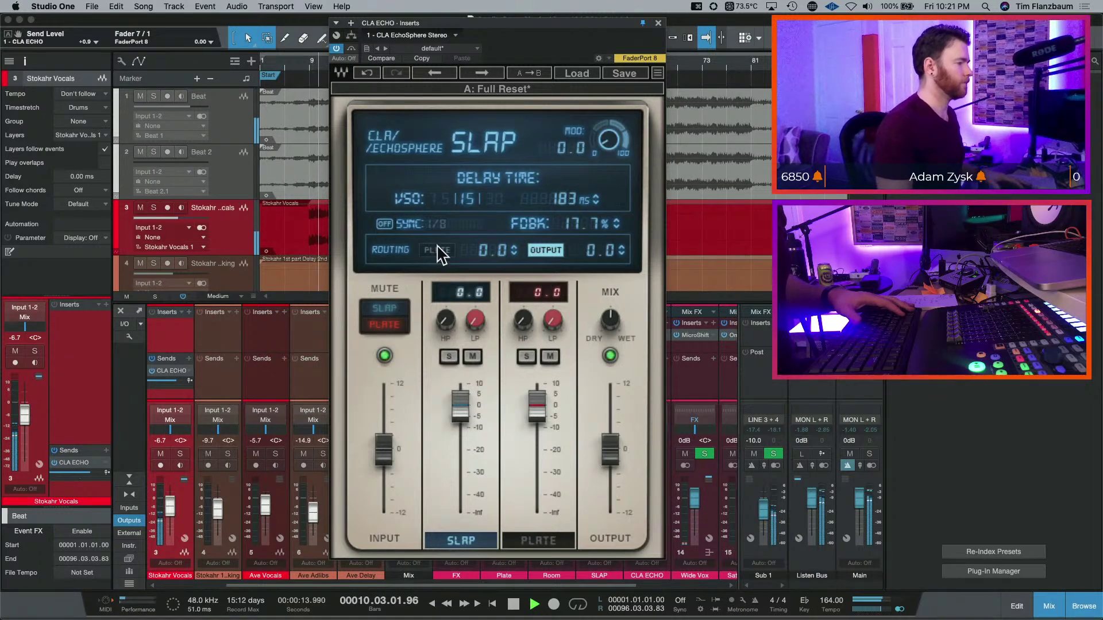
left_click(553, 355)
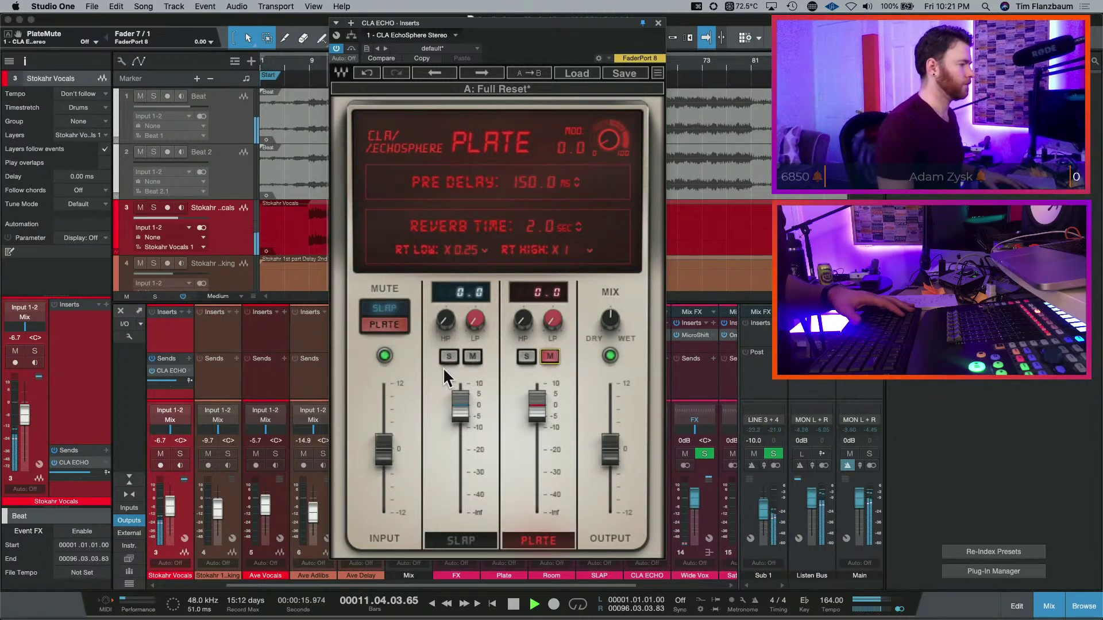
- Audition the EchoSphere's slap section in solo, turn the solo off, and restart playback
left_click(401, 308)
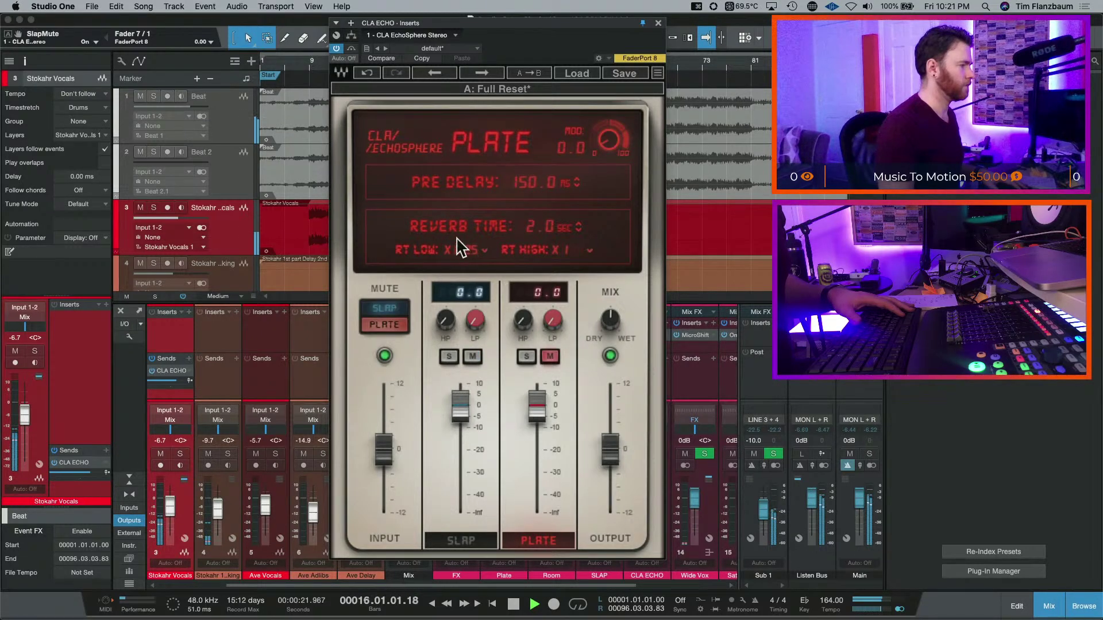
left_click(450, 354)
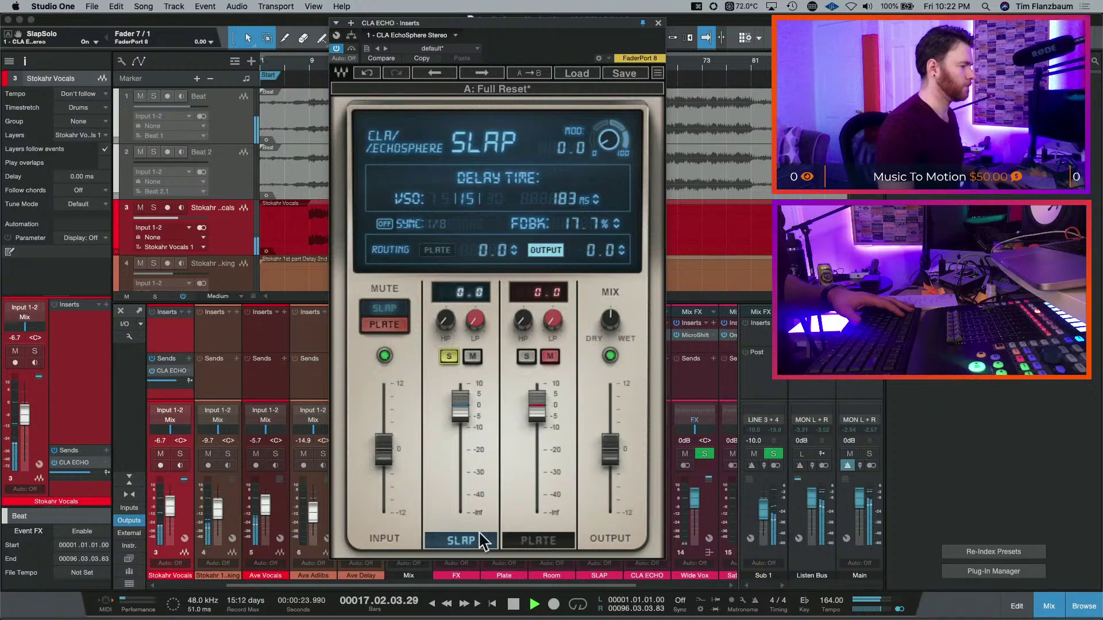
left_click(529, 540)
left_click(461, 541)
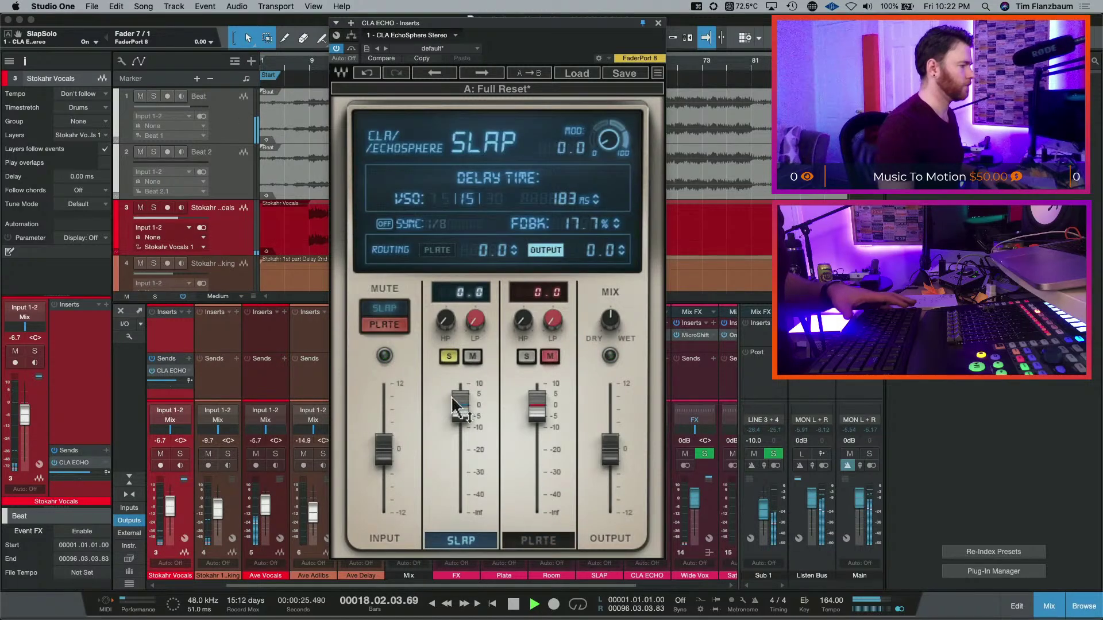
left_click(448, 355)
key("space")
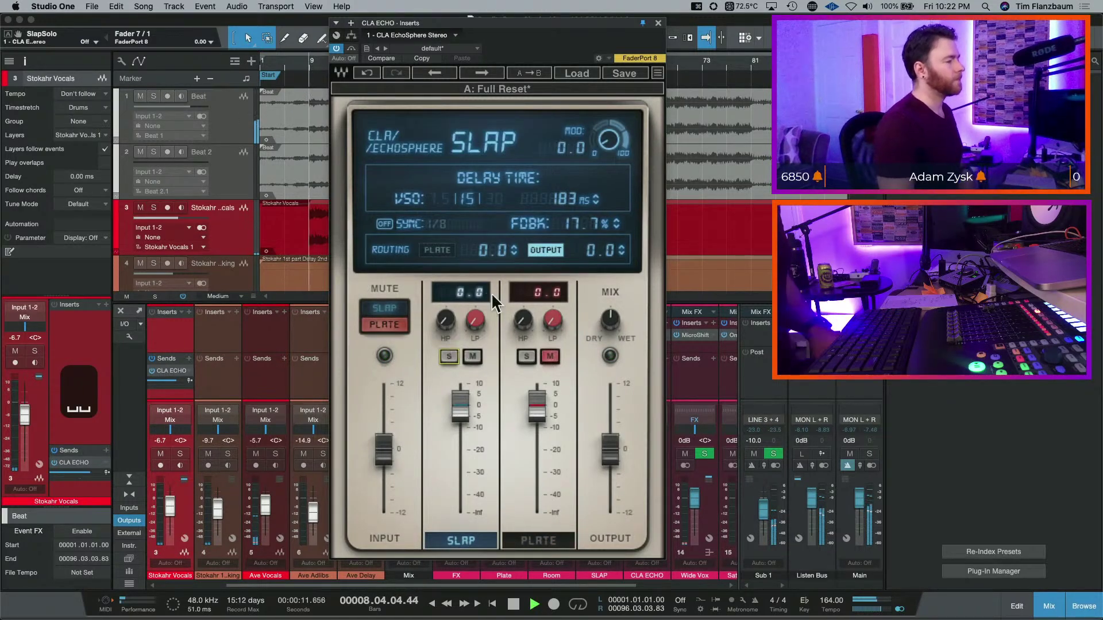
- Audition the slap delay with sync turned on at 1/8, clearing the Main output's clip indicator
left_click(384, 224)
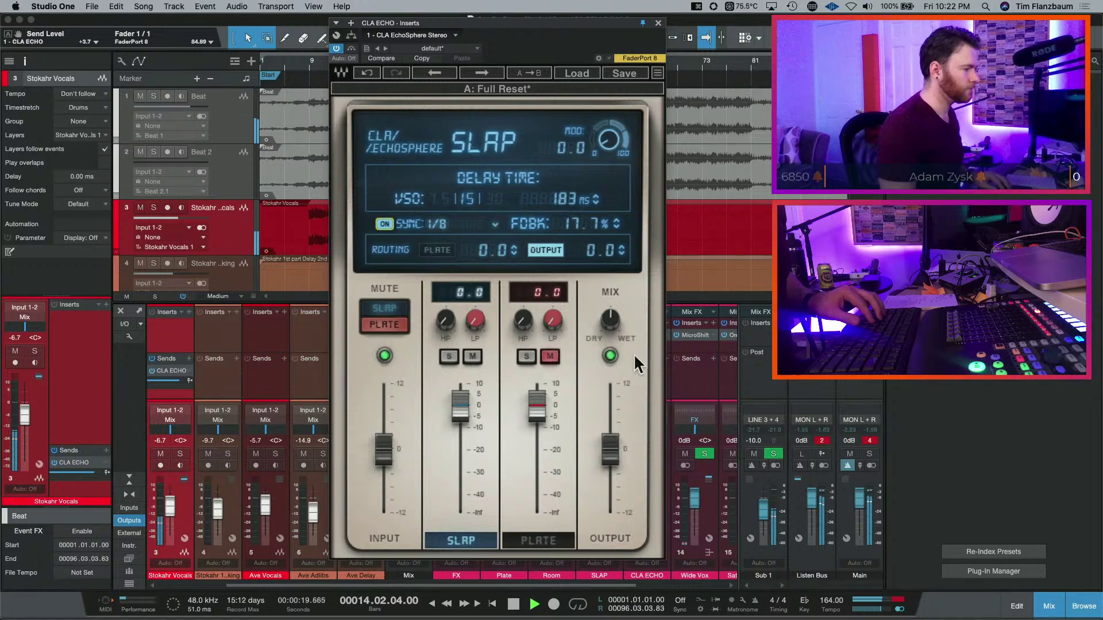
left_click(871, 442)
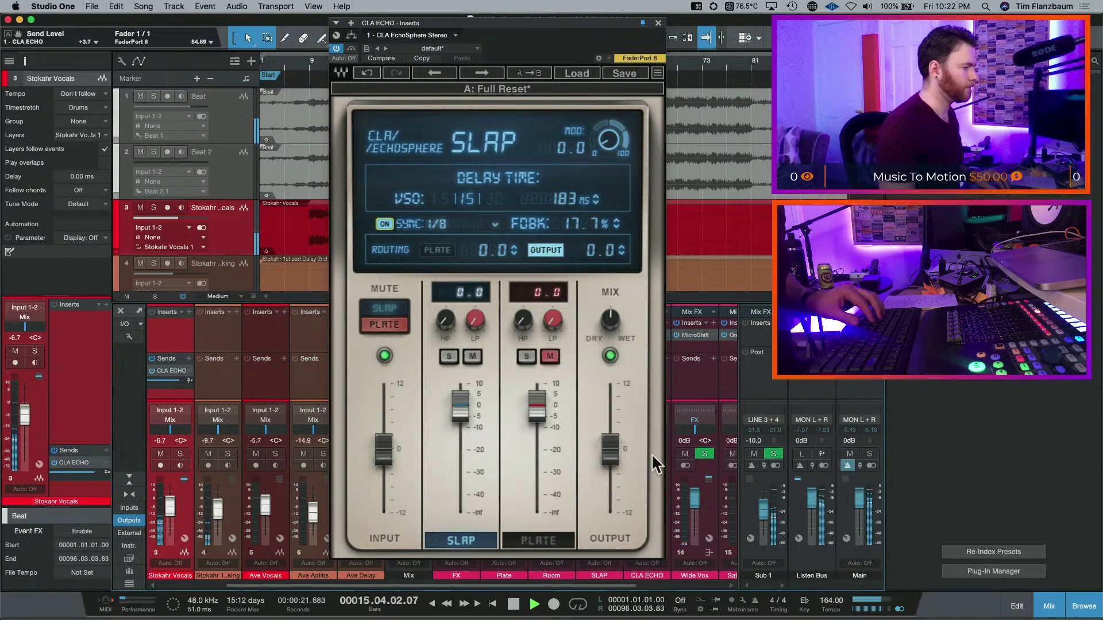
key("space")
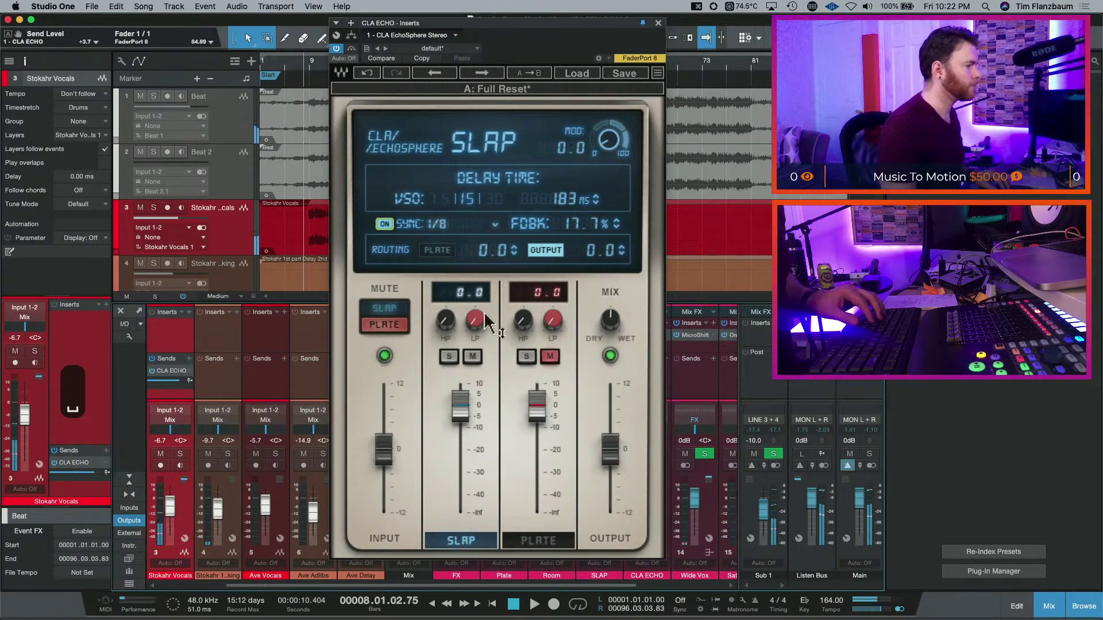
- Raise the slap delay's feedback to 37.0% and turn its sync off
scroll(586, 230, "up", 5)
scroll(588, 229, "up", 3)
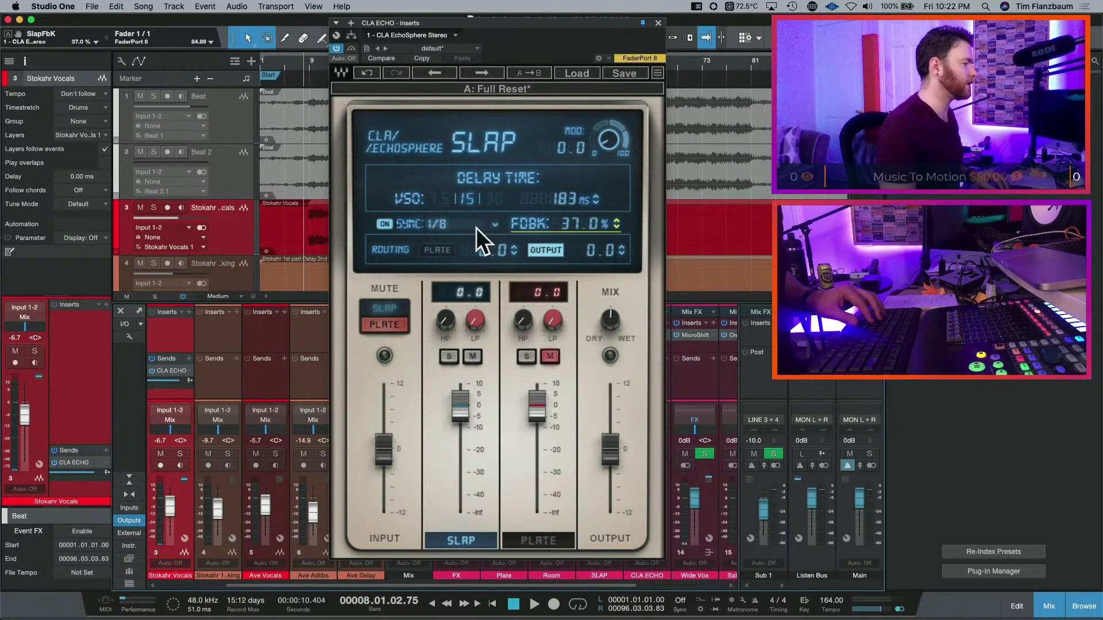
left_click(384, 224)
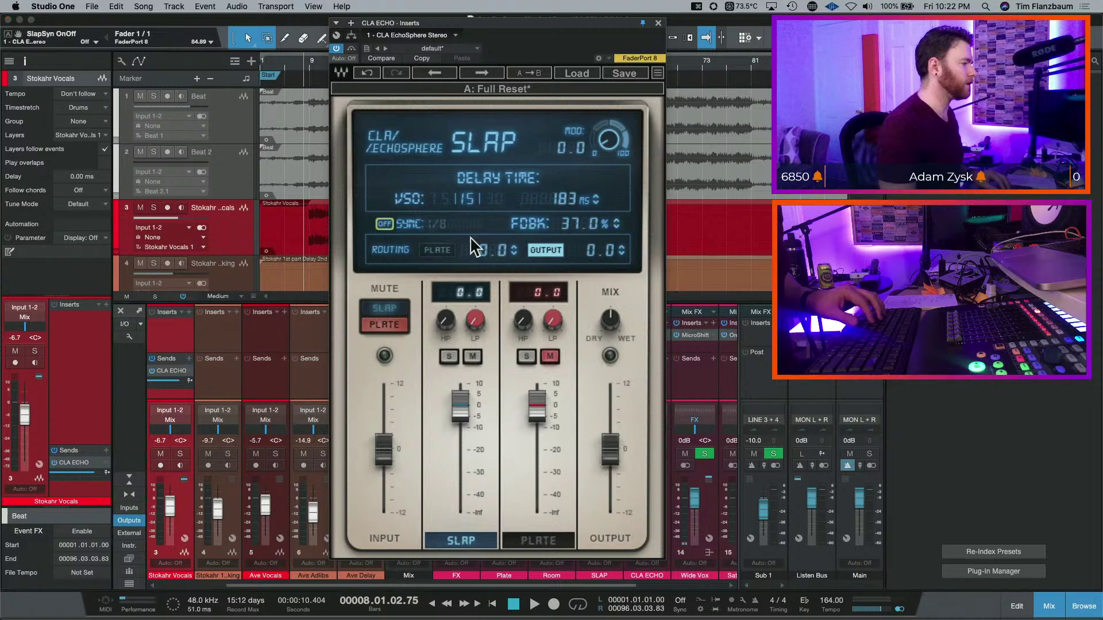
- Audition the slap delay with its VSO at 7.5 during playback
key("space")
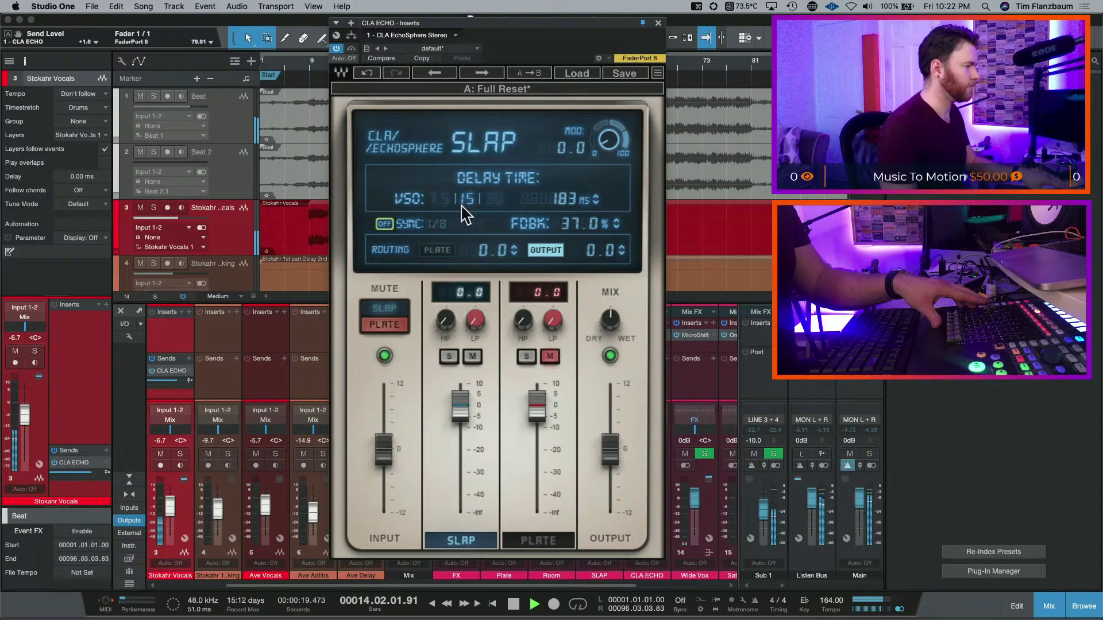
left_click(440, 199)
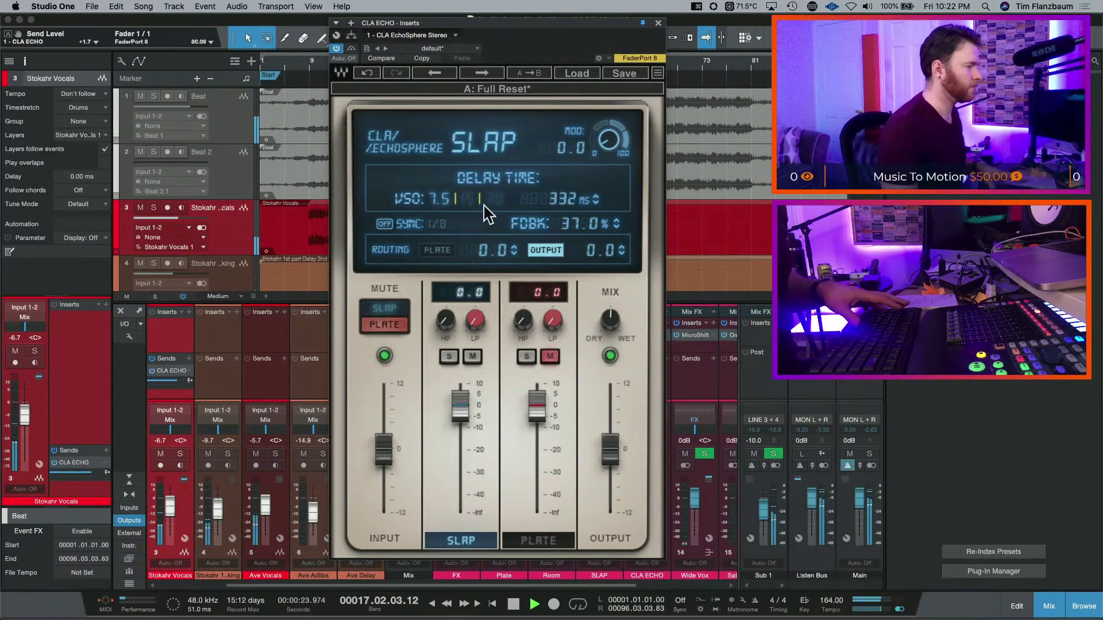
key("space")
- Solo the Stokahr Vocals track in playback, try the slap's VSO at 30, and settle on 15
key("space")
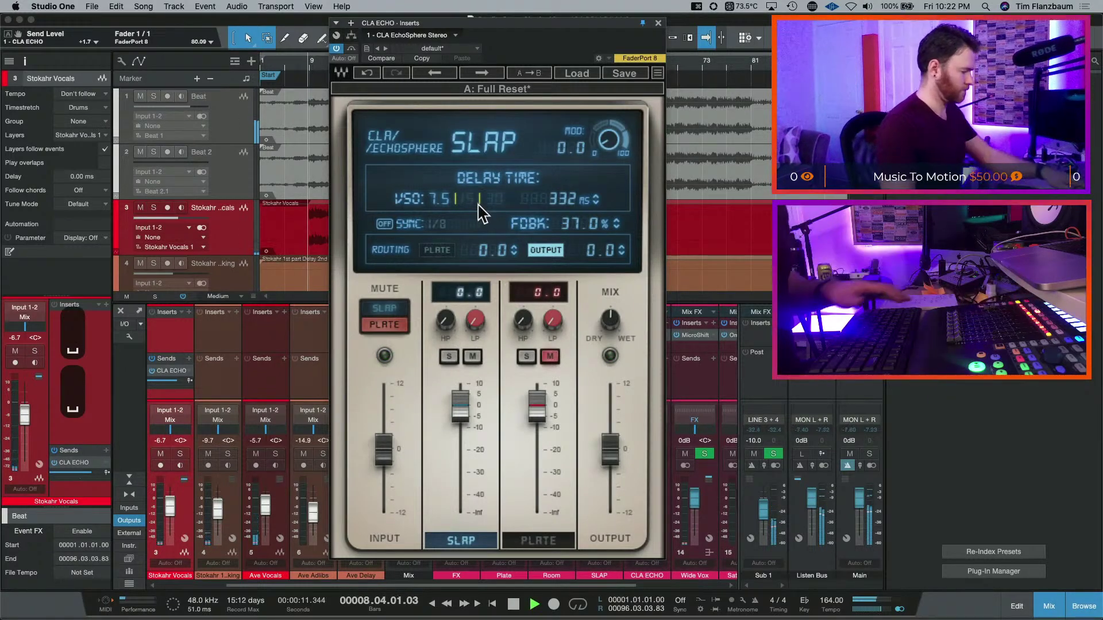
key("s")
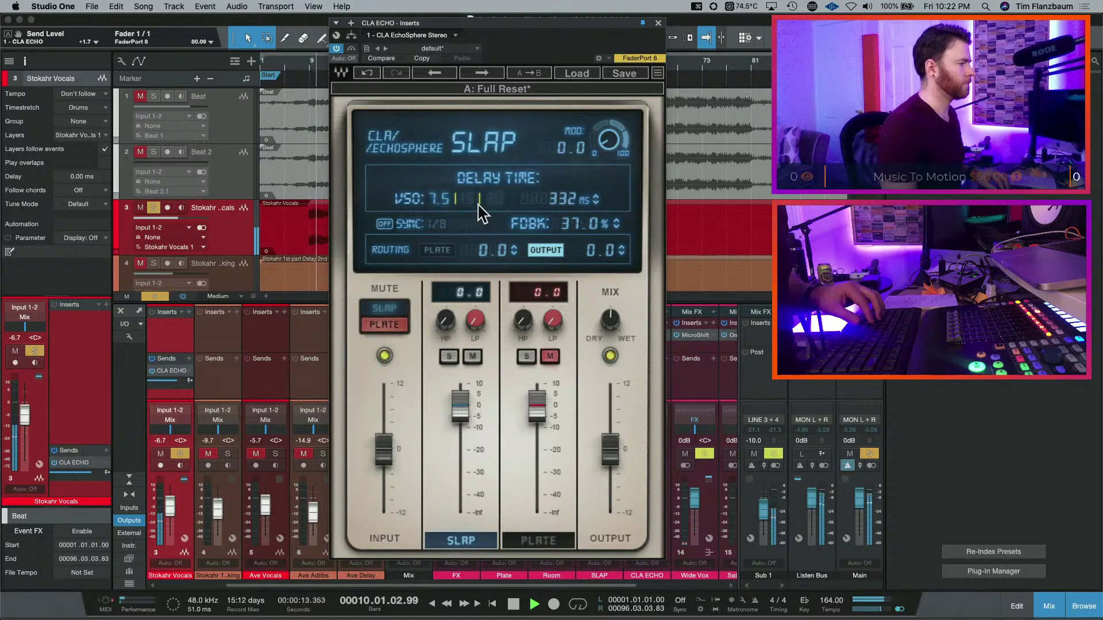
left_click(495, 202)
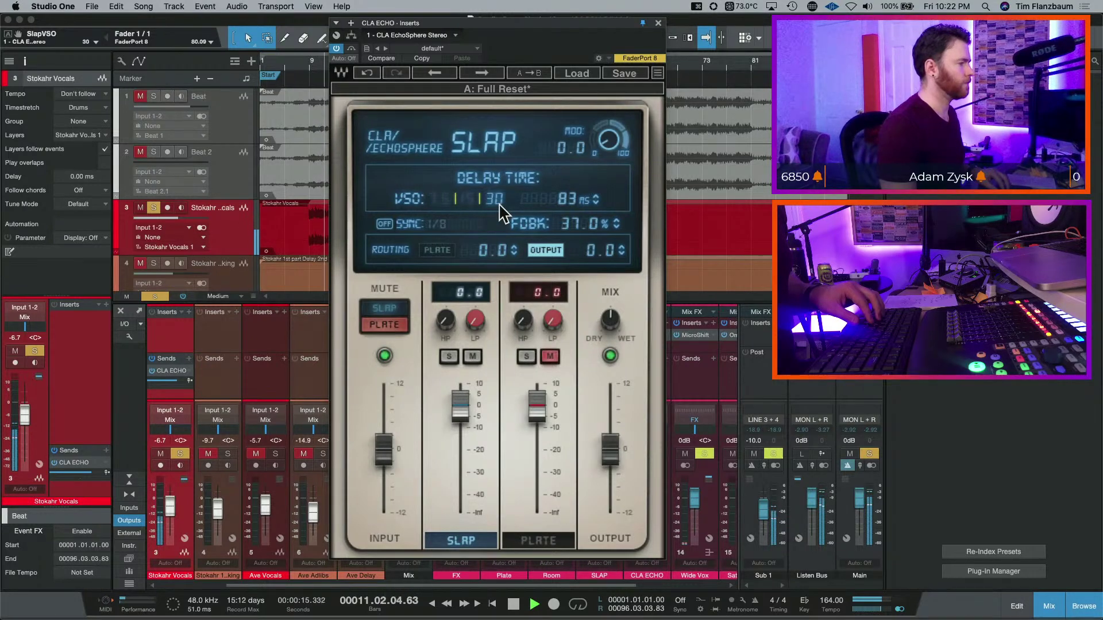
left_click(470, 199)
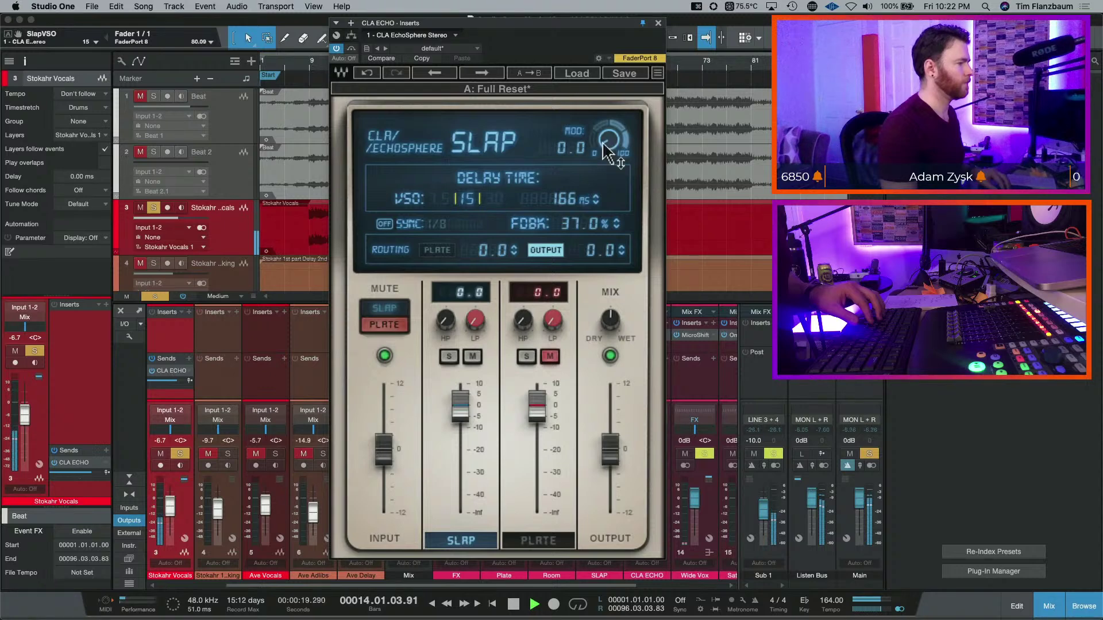
- Set the slap's modulation to 19.3, stop playback, and try routing the slap to the plate before switching that routing off
scroll(607, 152, "up", 4)
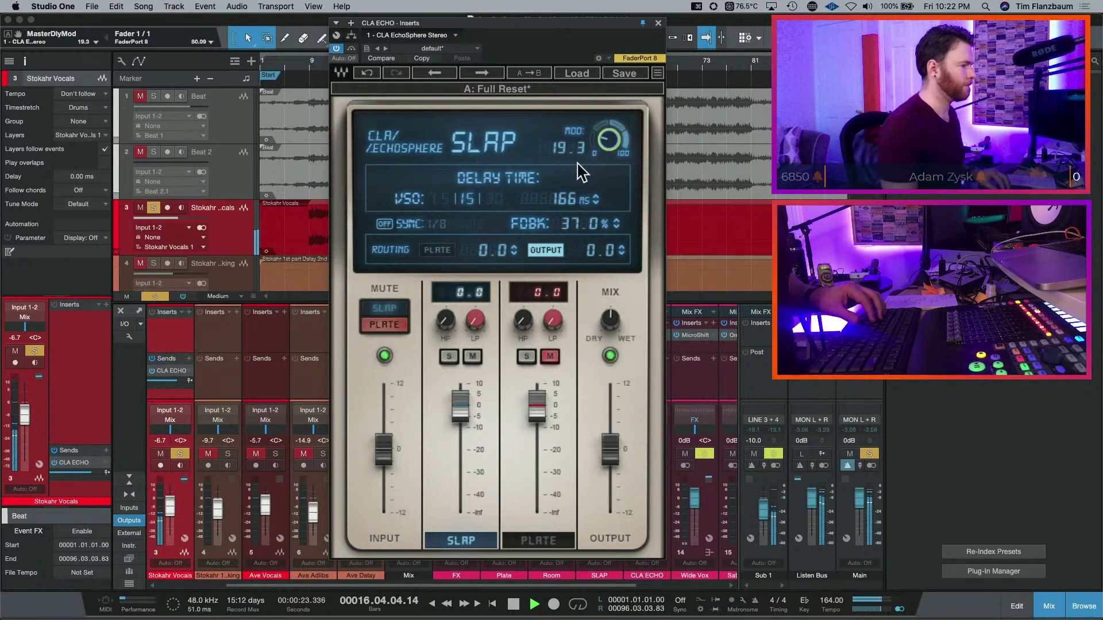
key("space")
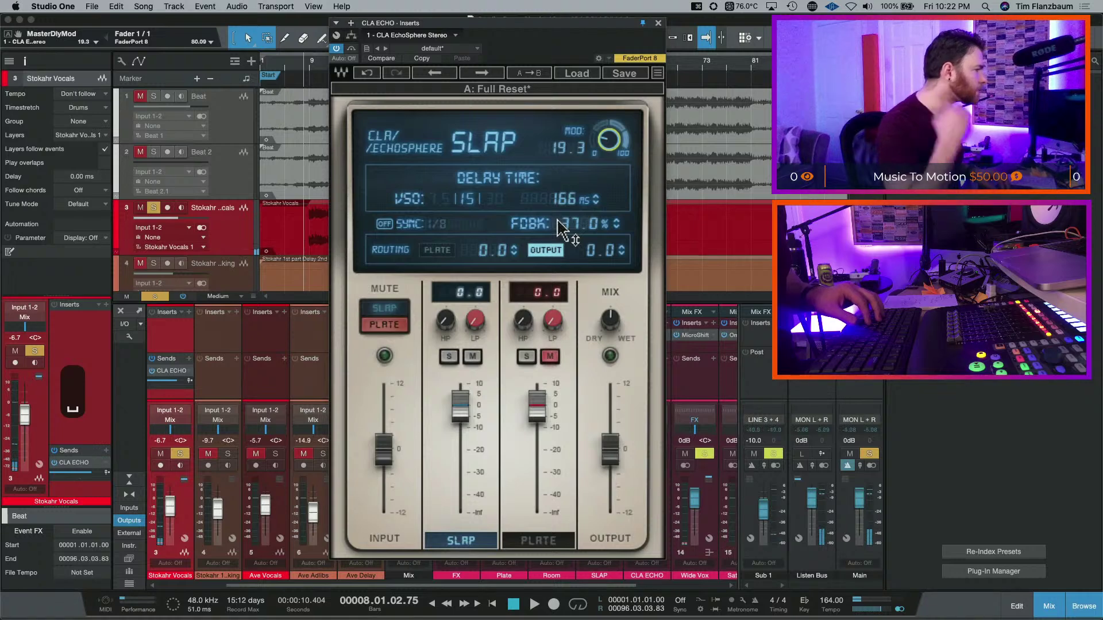
left_click(496, 252)
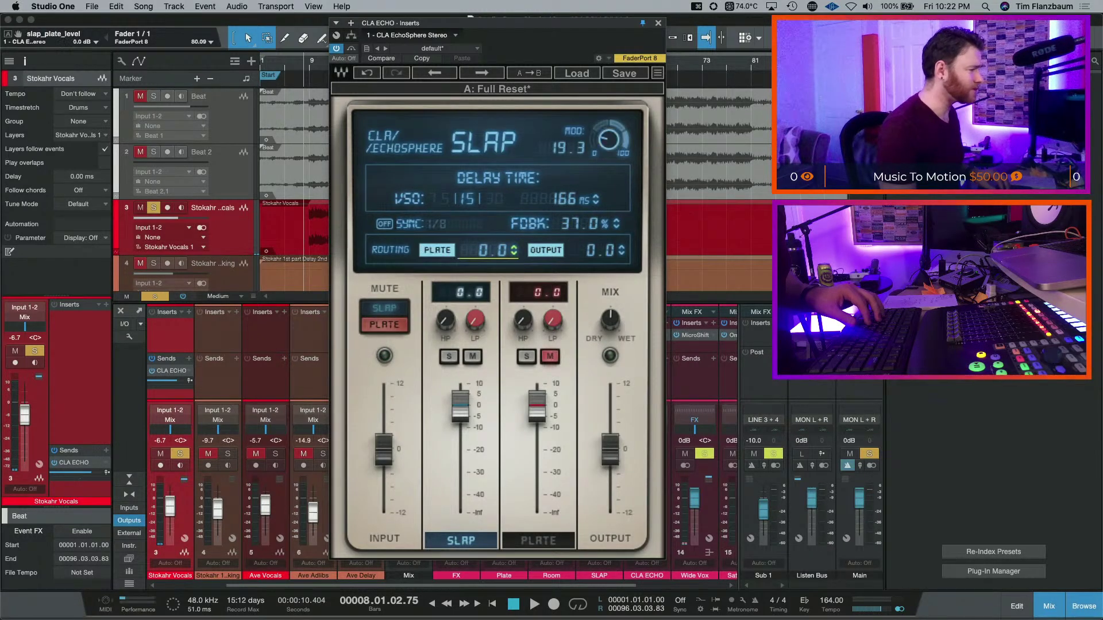
left_click(452, 251)
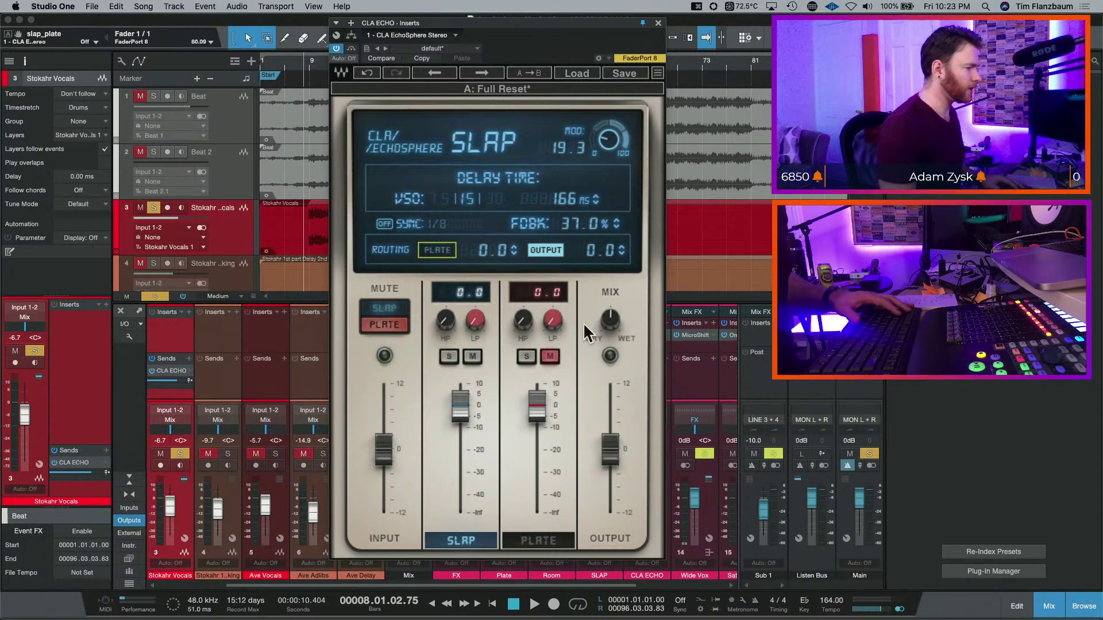
- Filter the slap delay with a low-pass at 11.7 kHz and a high-pass at 350 Hz, auditioning the sound
key("space")
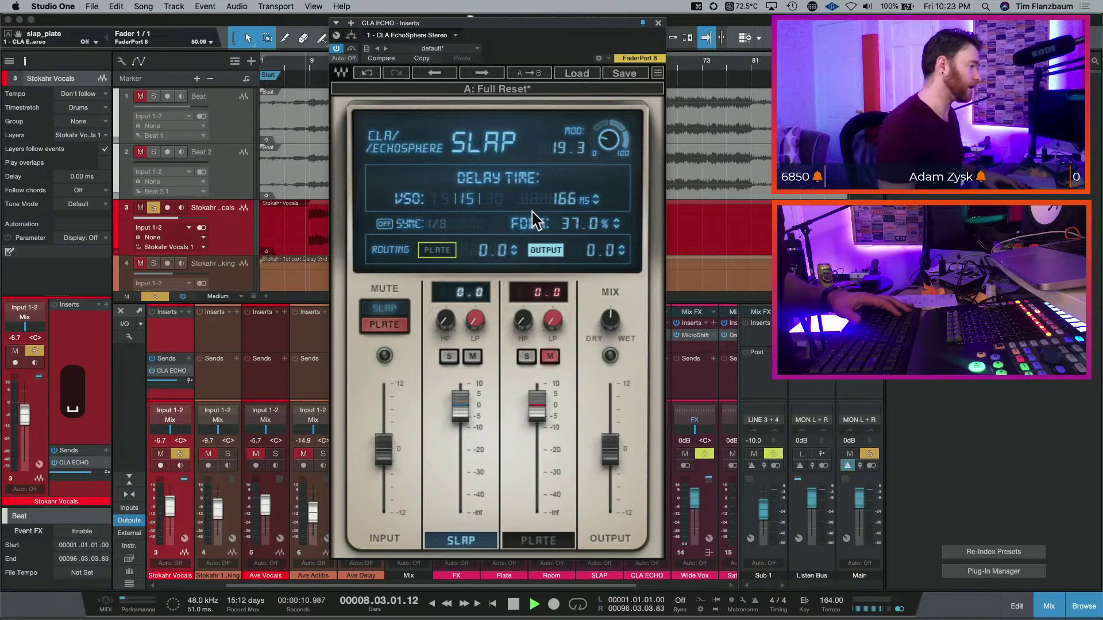
left_click(482, 315)
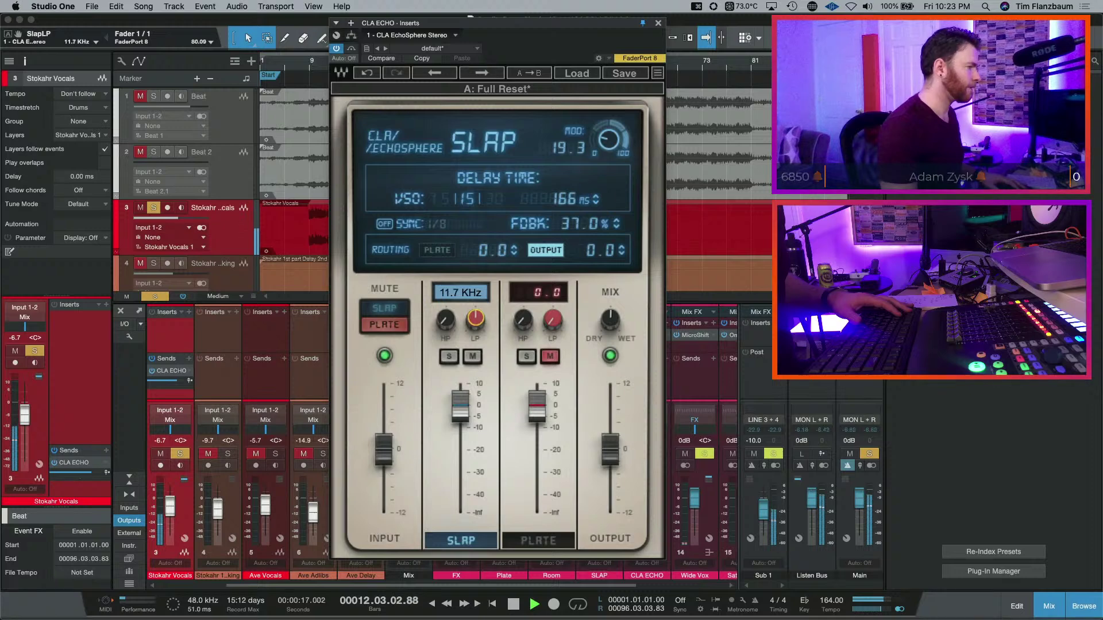
left_click(448, 321)
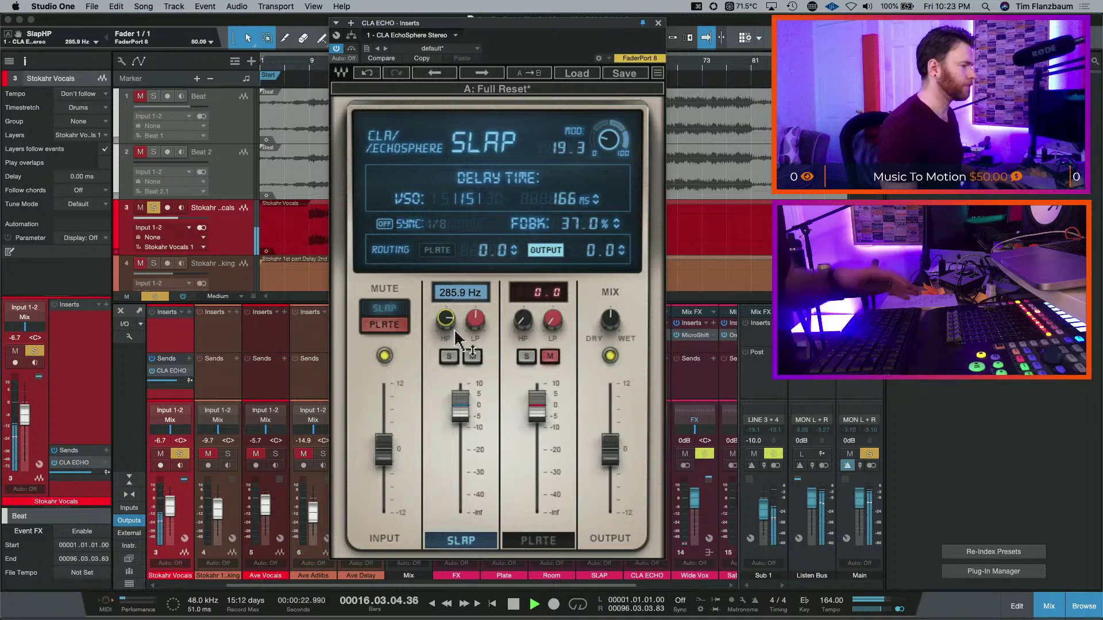
key("space")
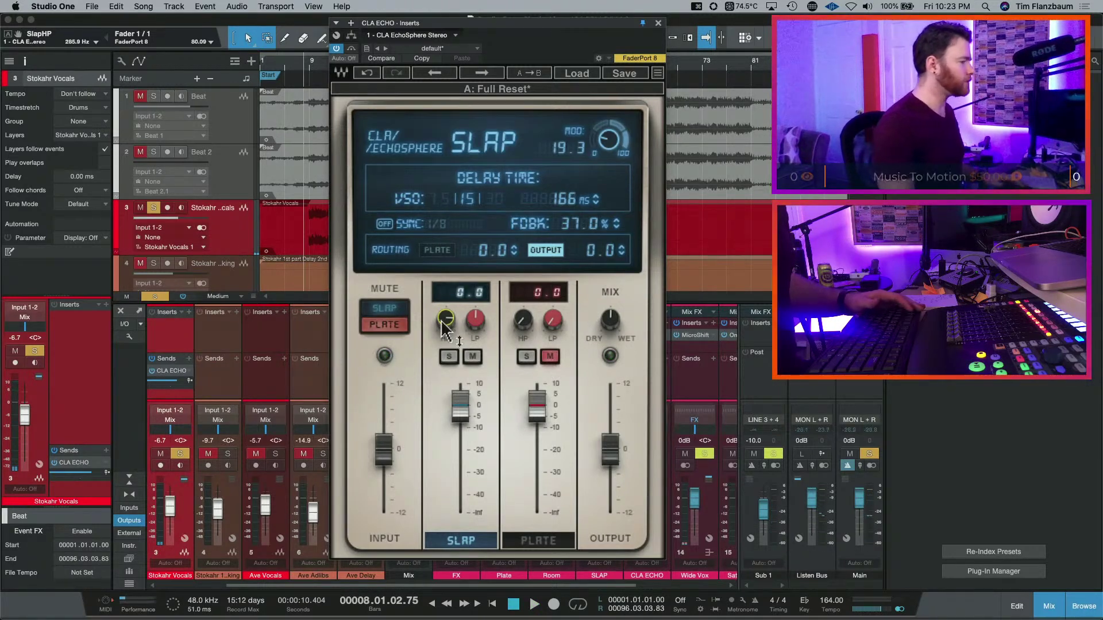
left_click(475, 320)
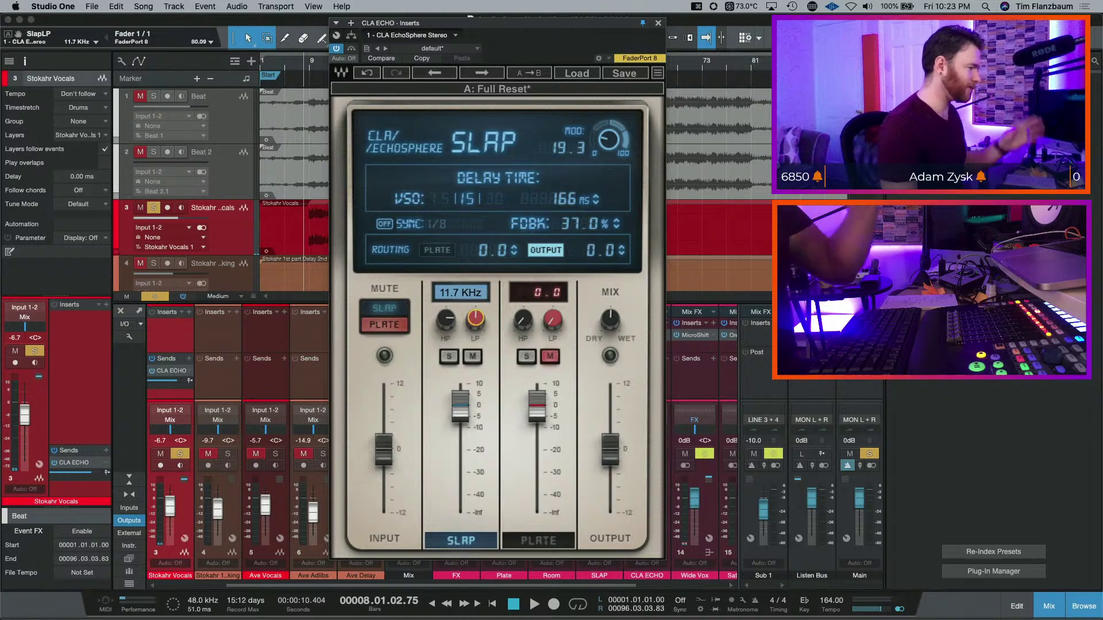
left_click(446, 319)
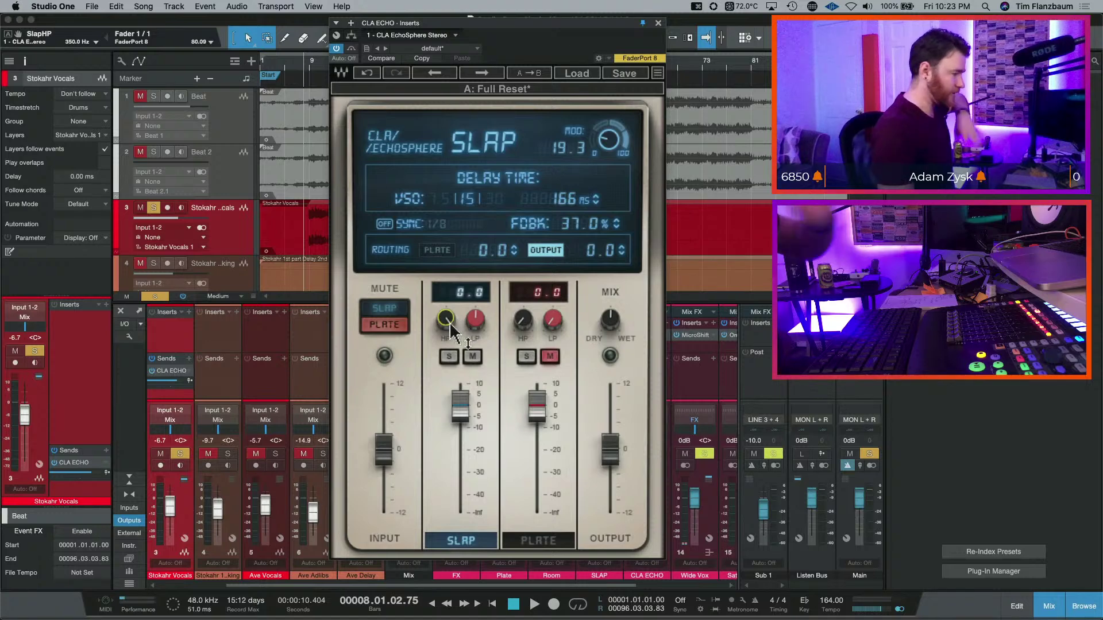
- Set the EchoSphere's mix to 100% wet and fine-tune the slap's low-pass filter during playback
left_click(610, 319)
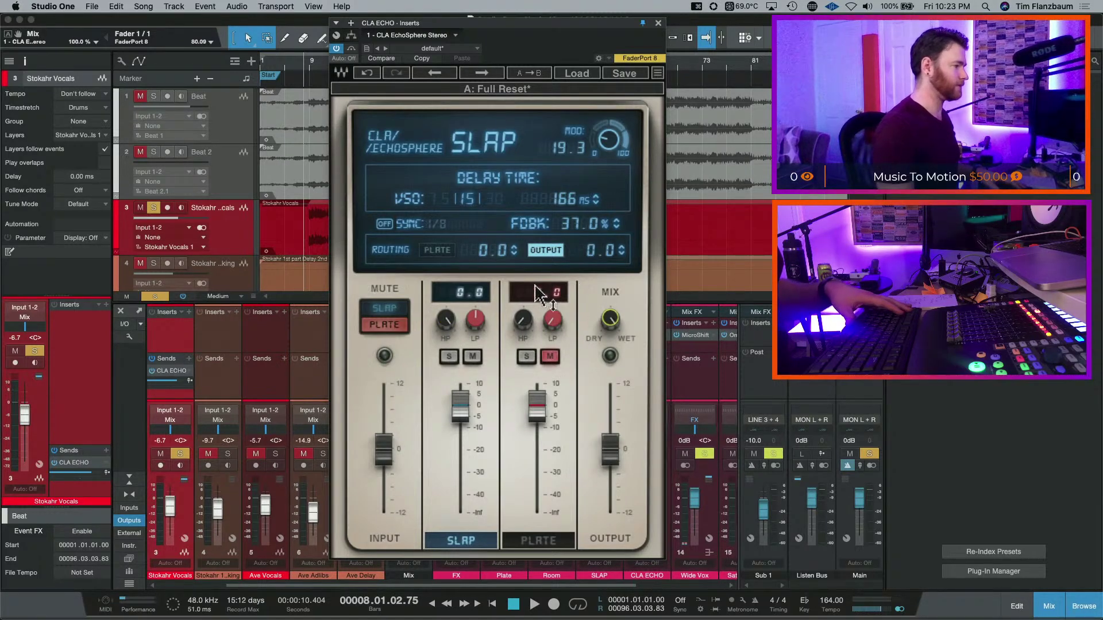
key("space")
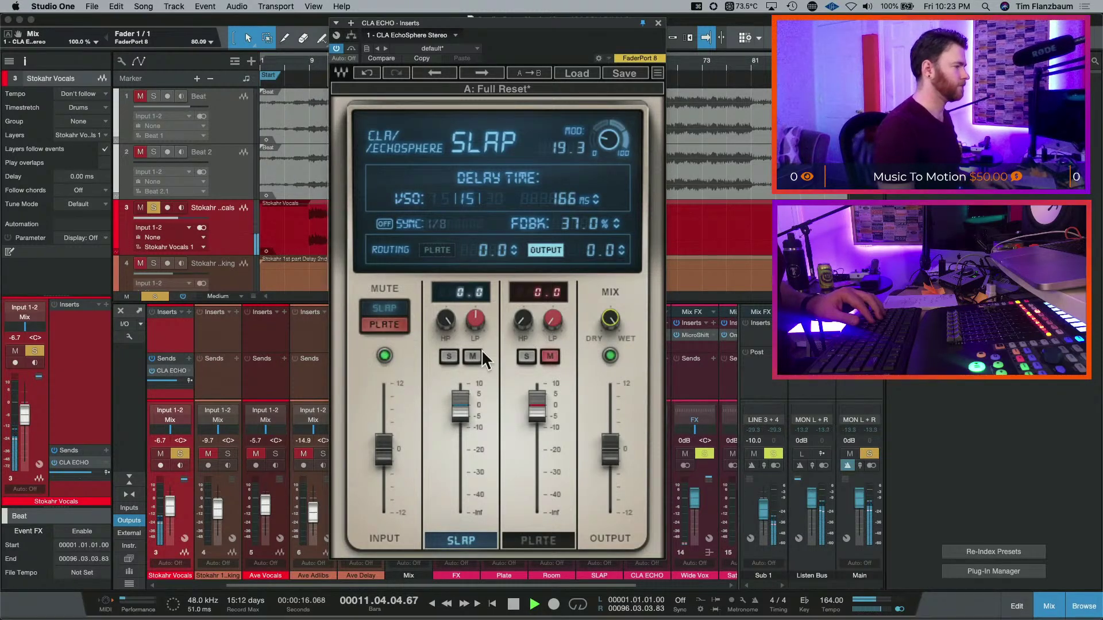
left_click(475, 331)
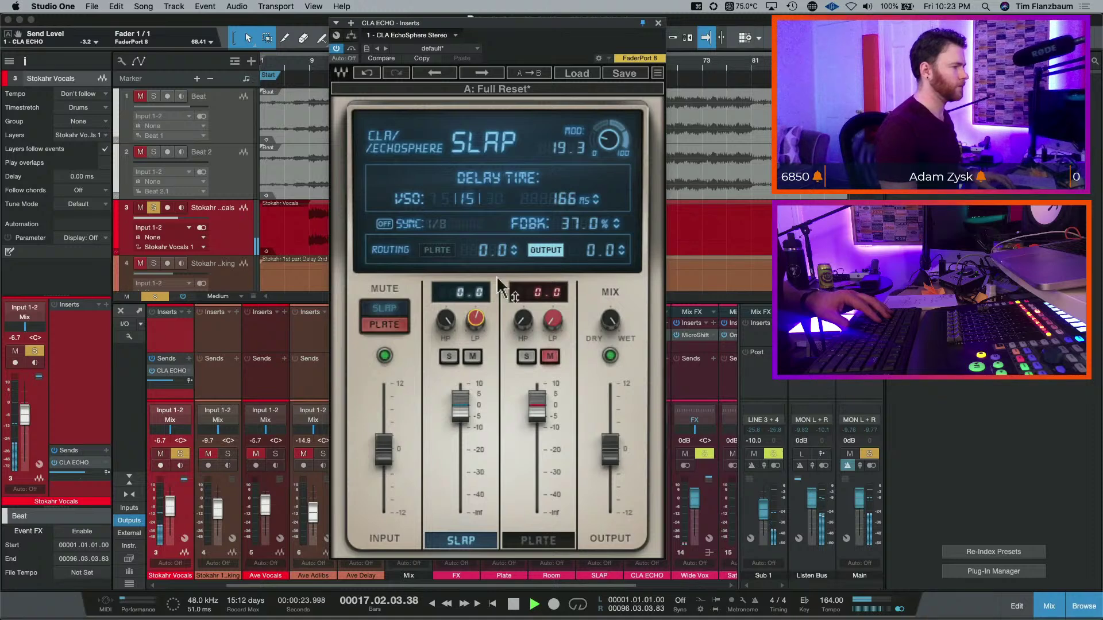
- Lower the slap delay's feedback to 21.7%, replaying the vocal between adjustments
scroll(574, 227, "down", 5)
key("space")
scroll(576, 230, "up", 5)
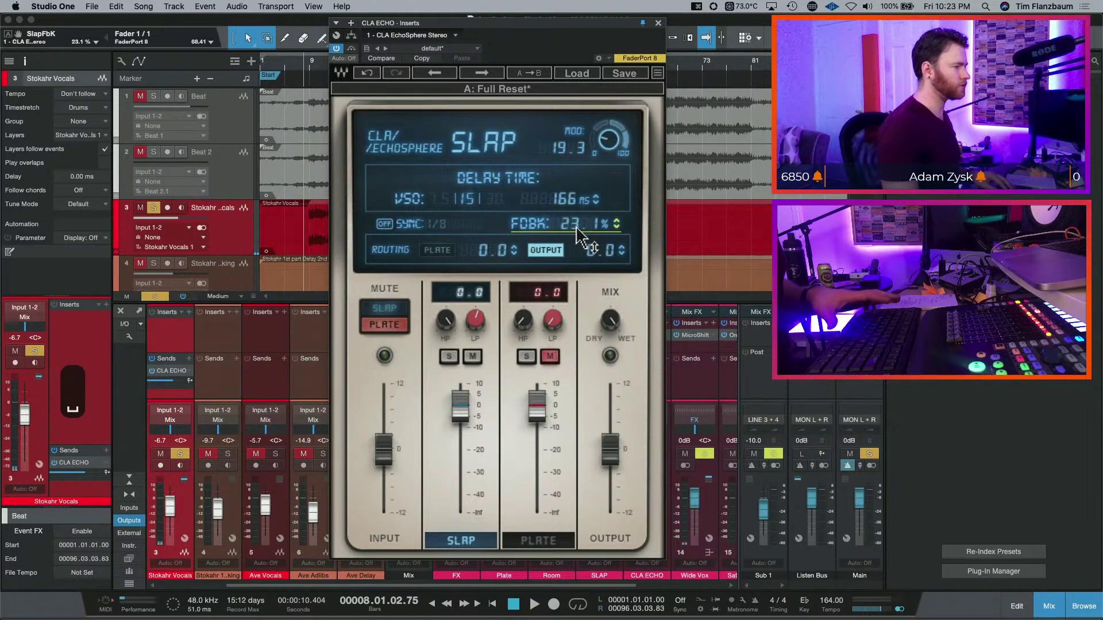
key("space")
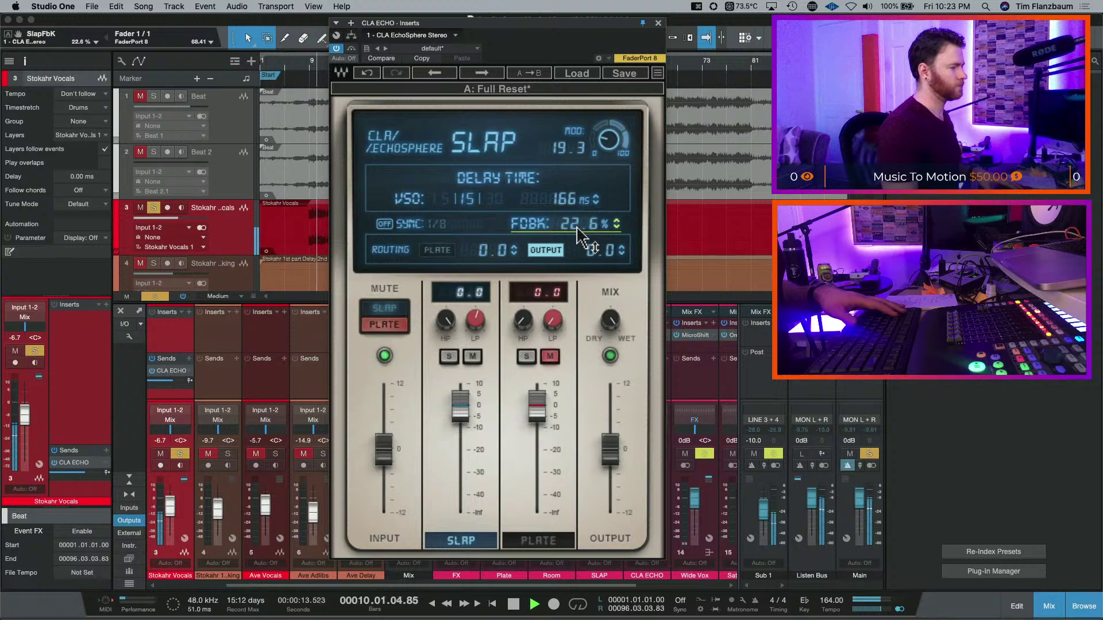
key("space")
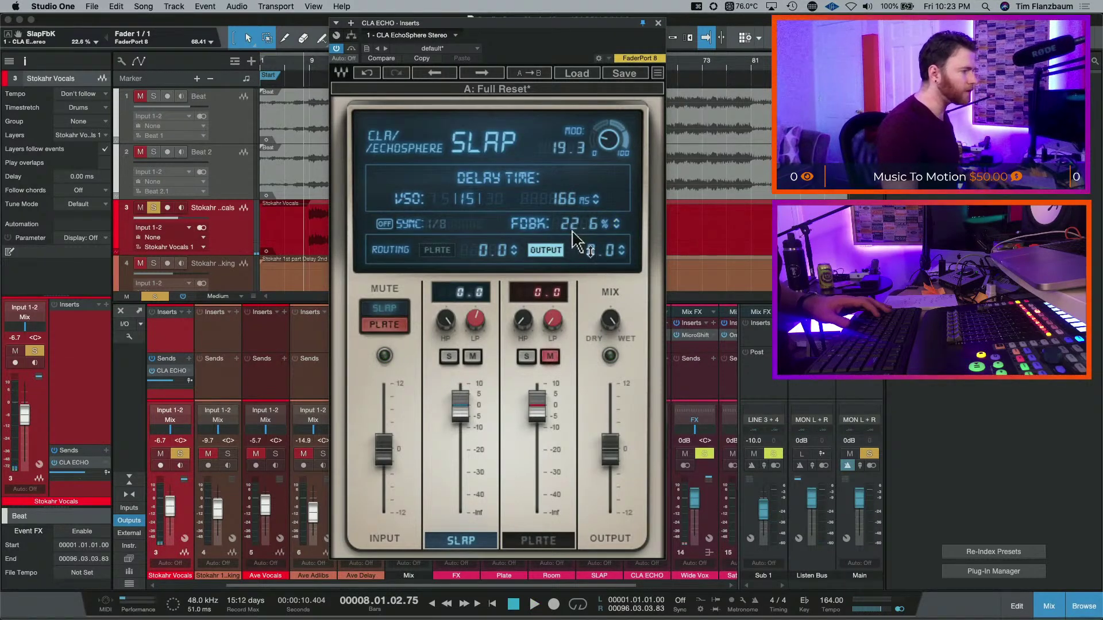
scroll(575, 231, "down", 5)
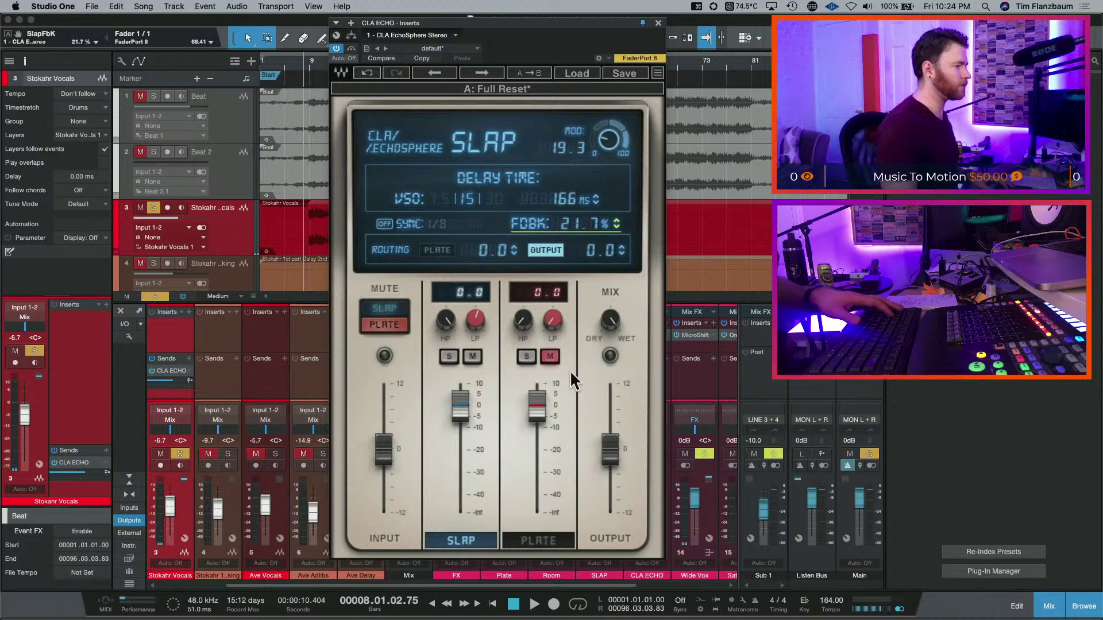
- Unmute the plate section and lower its level to -3.6 dB while listening to the vocal
left_click(550, 357)
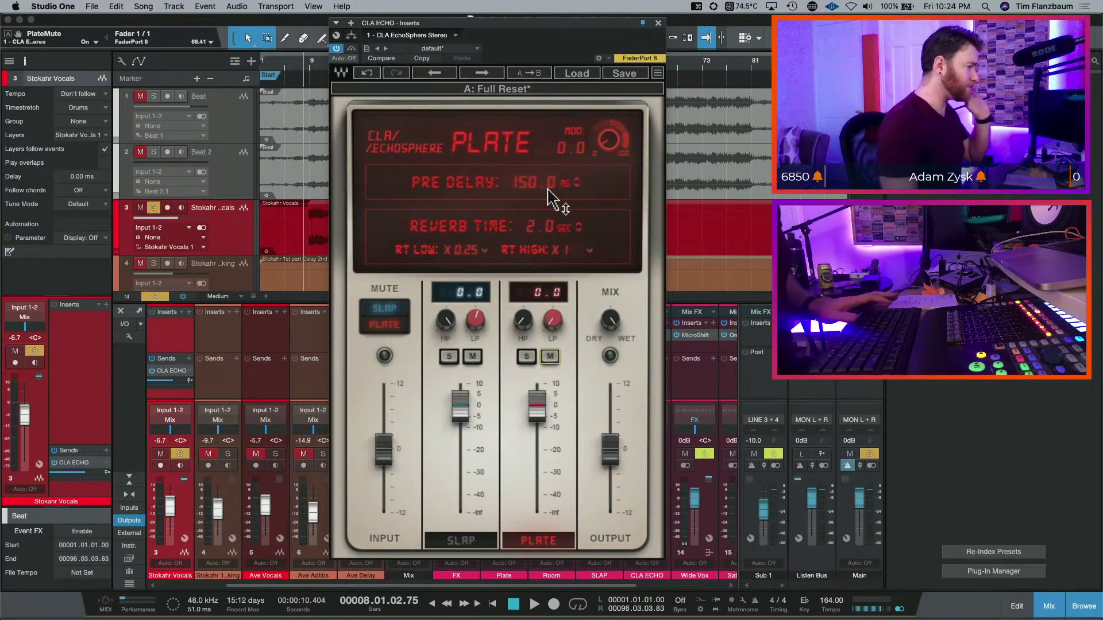
key("space")
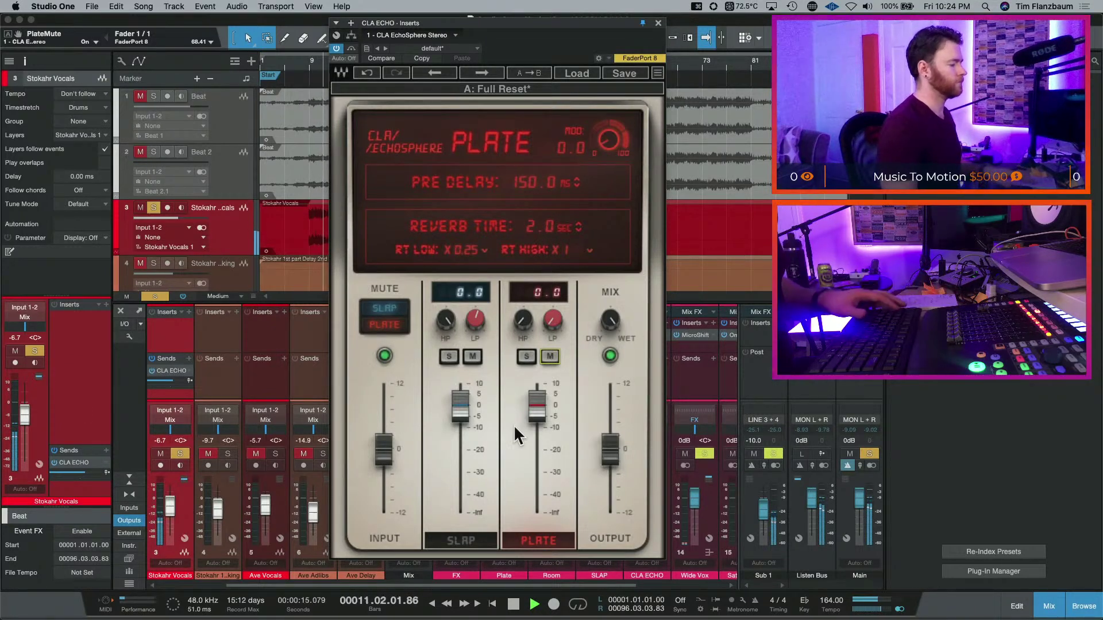
left_click_drag(537, 406, 536, 417)
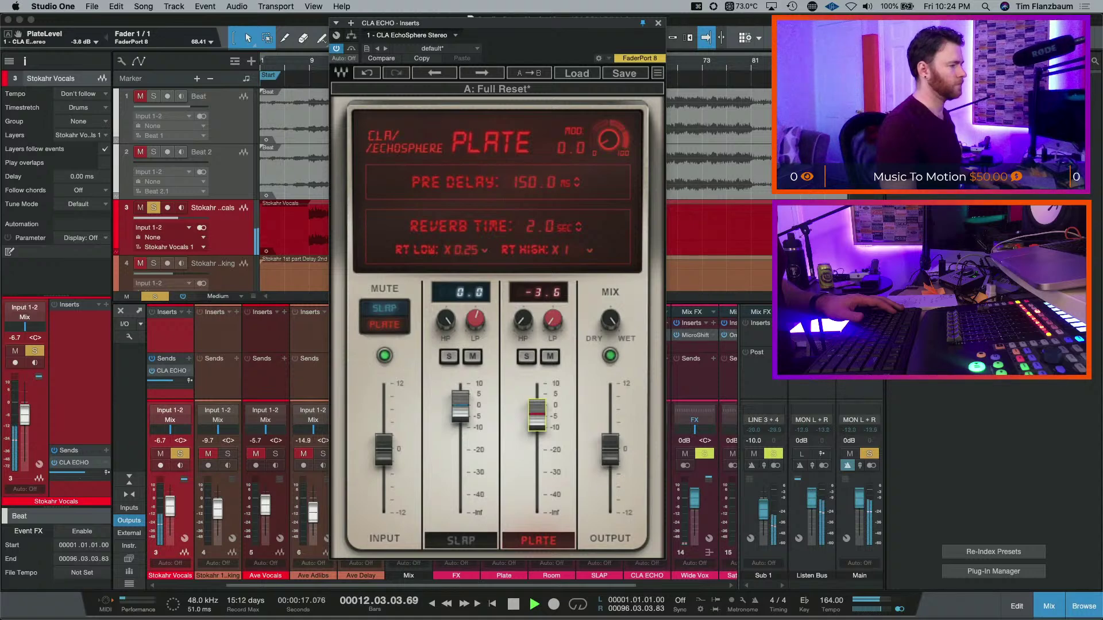
key("space")
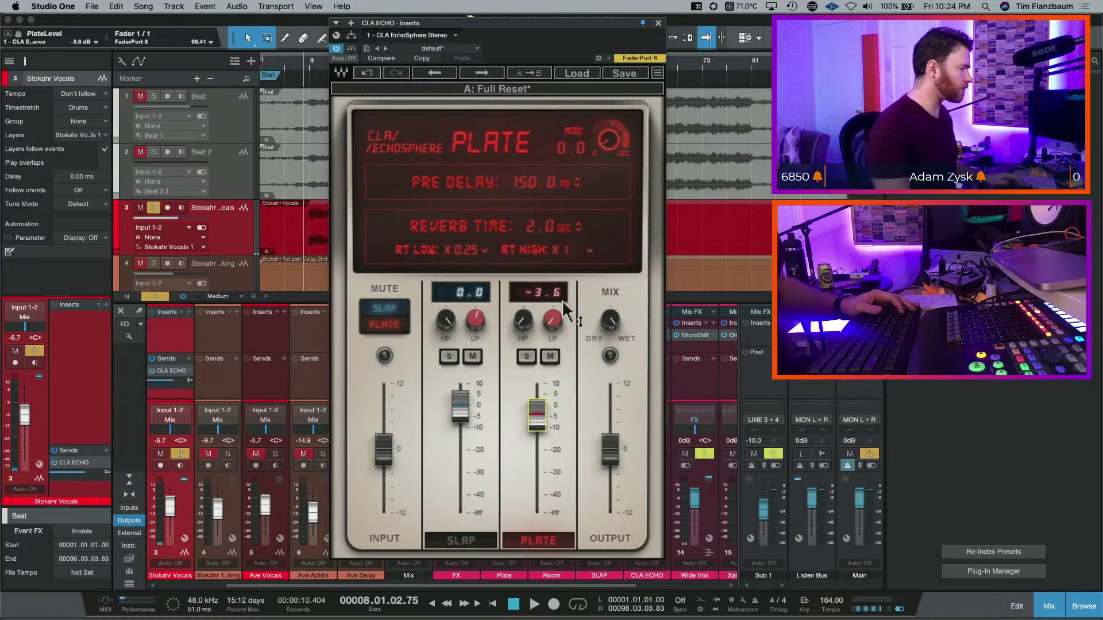
- Set the plate's RT High to x 0.25 and shorten its reverb time to 1.6 seconds
scroll(576, 262, "up", 1)
left_click(589, 251)
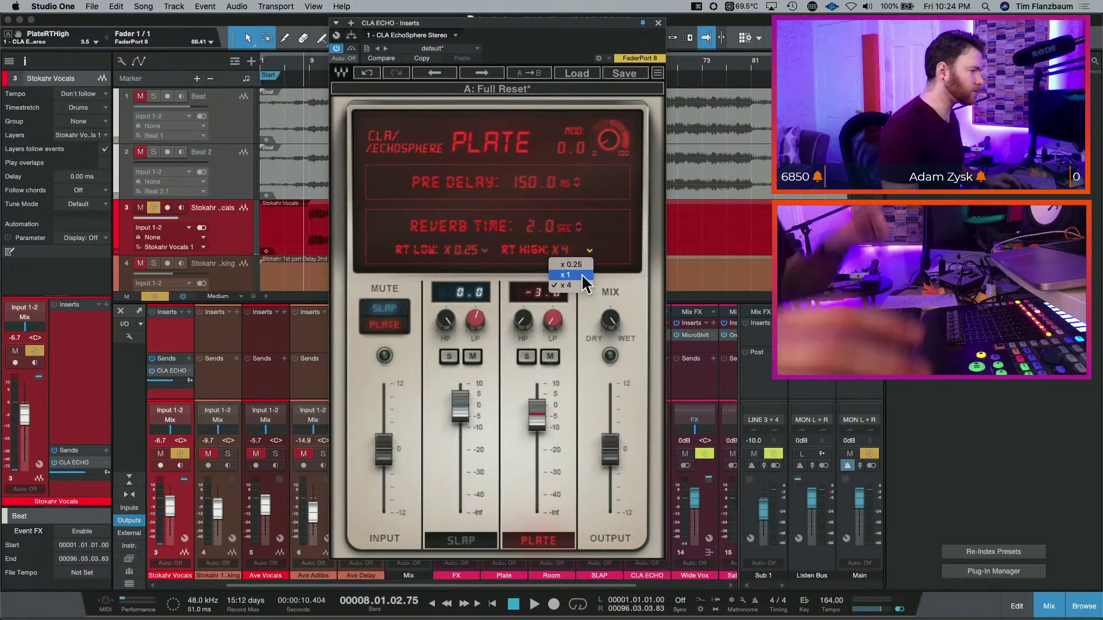
key("Return")
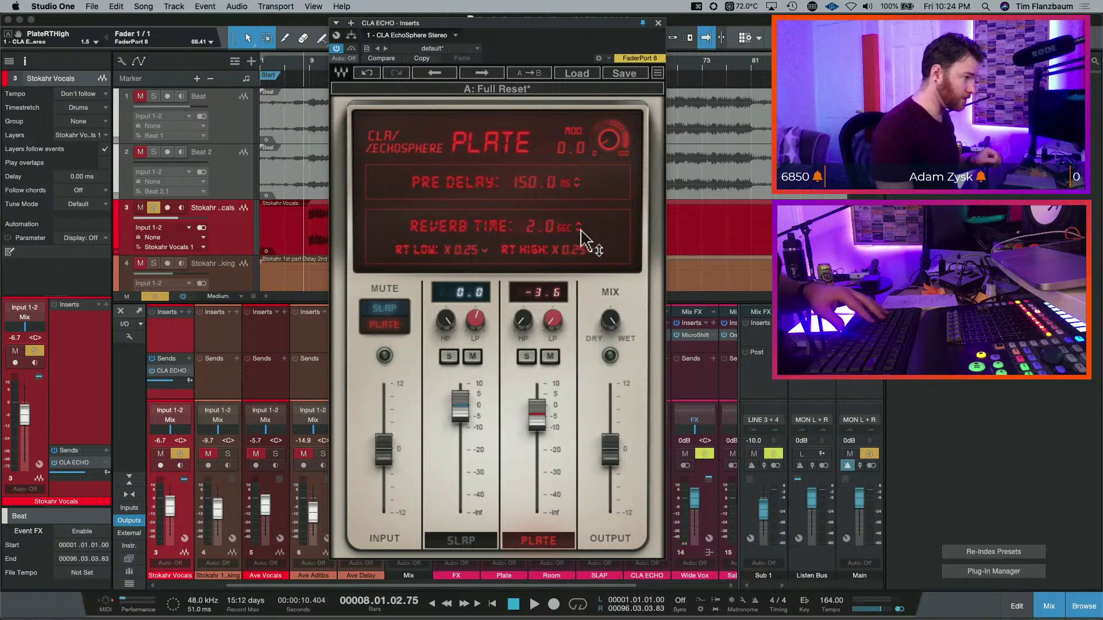
scroll(552, 232, "down", 4)
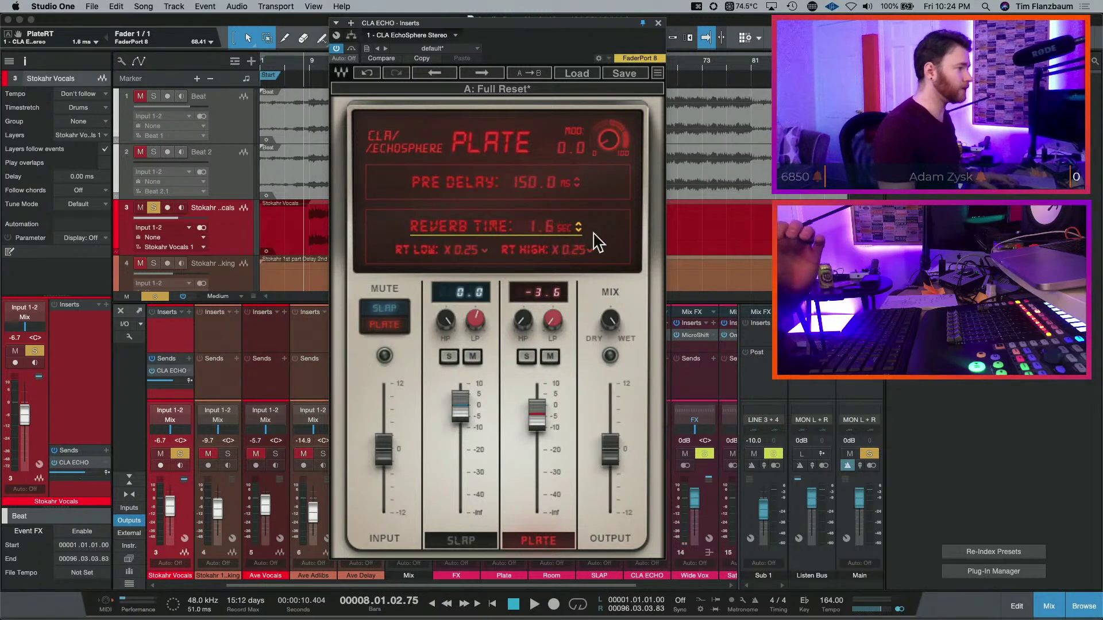
- Shorten the plate's reverb time to 1.5 seconds while listening to the soloed vocal
key("space")
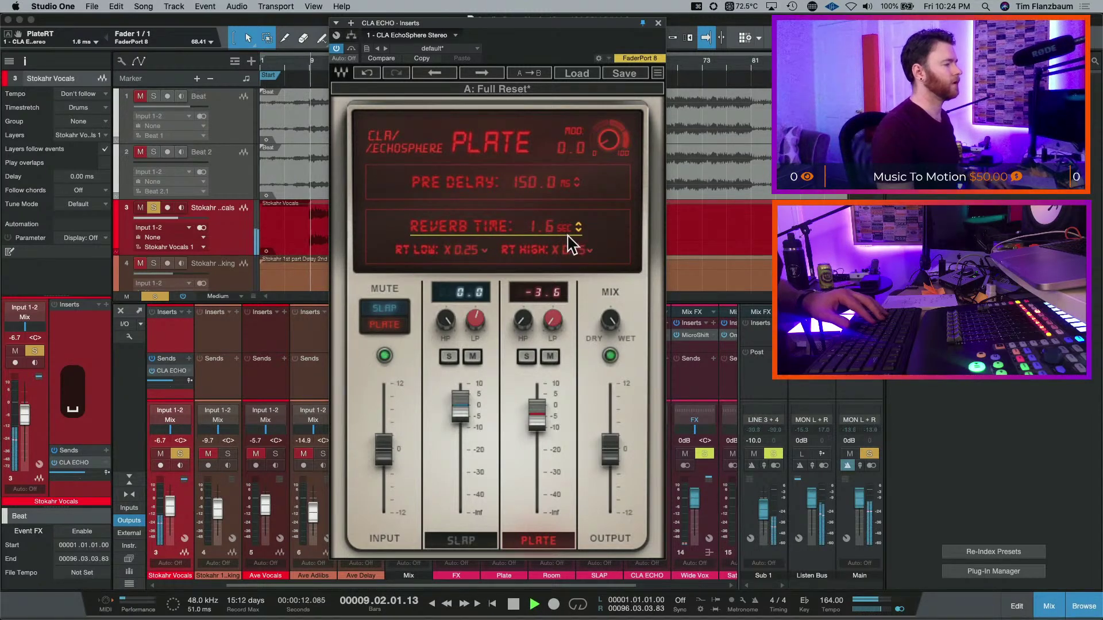
scroll(571, 240, "down", 1)
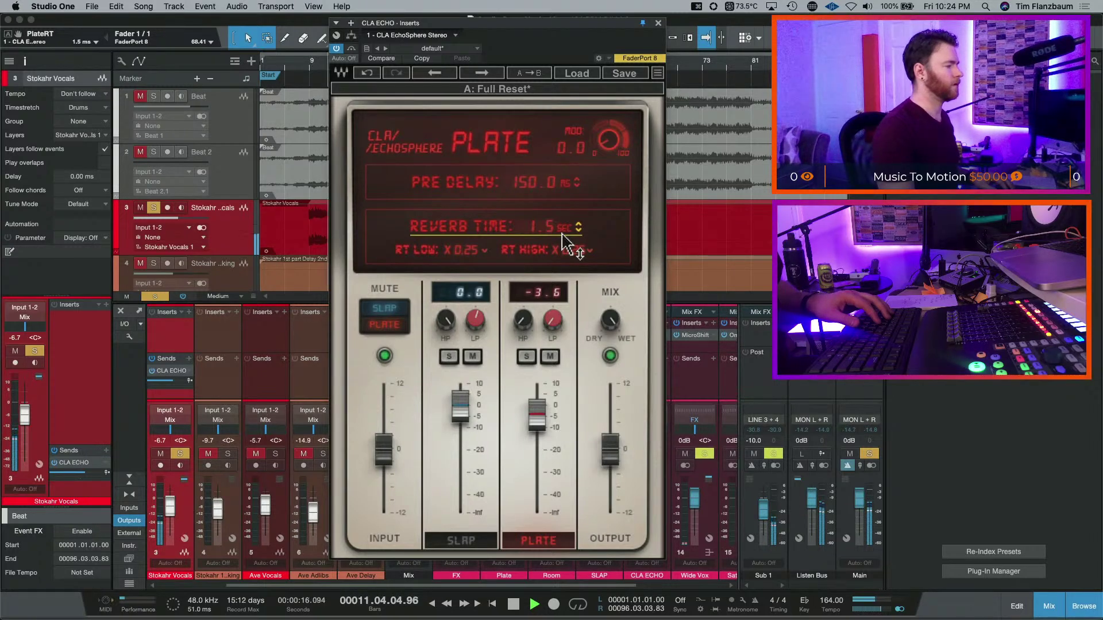
key("space")
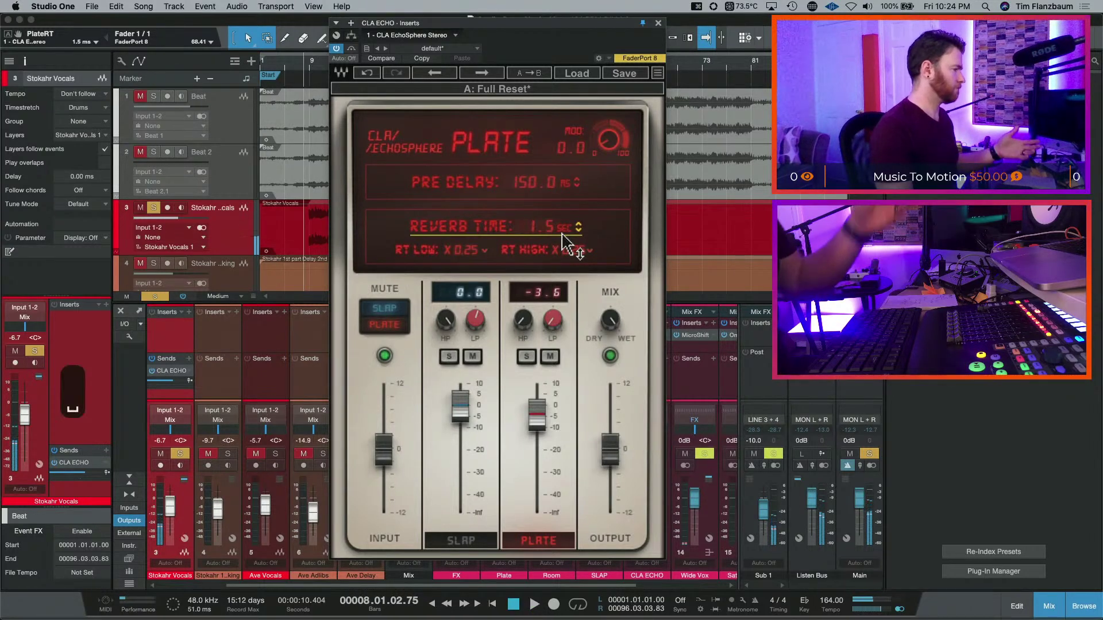
- Raise the plate's modulation to 10.5 and listen to the soloed vocal with it
scroll(611, 135, "up", 4)
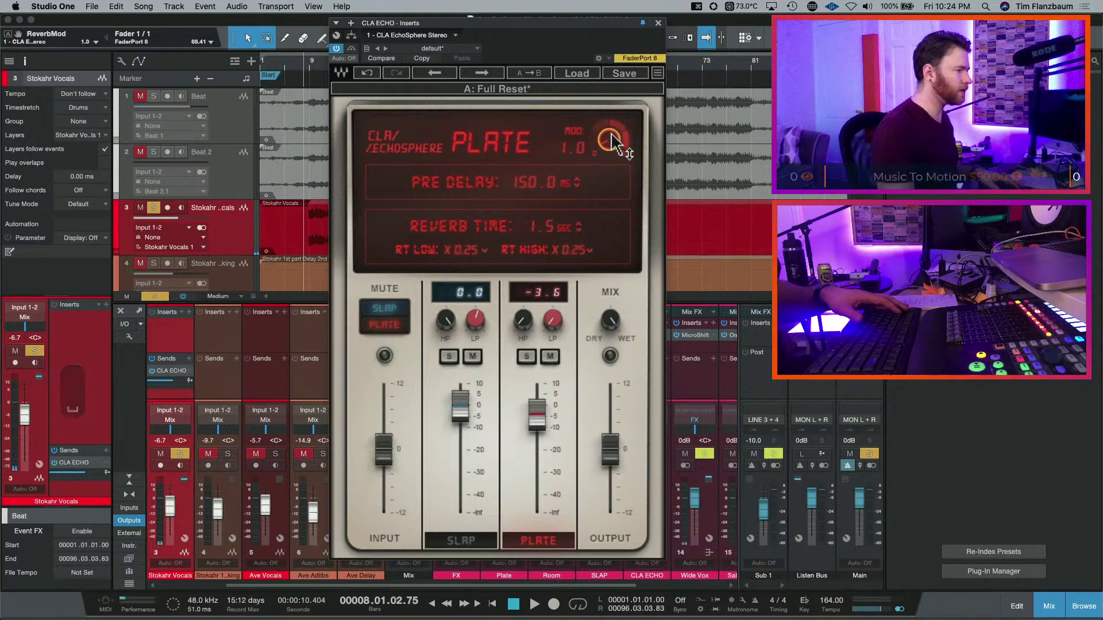
scroll(611, 136, "up", 3)
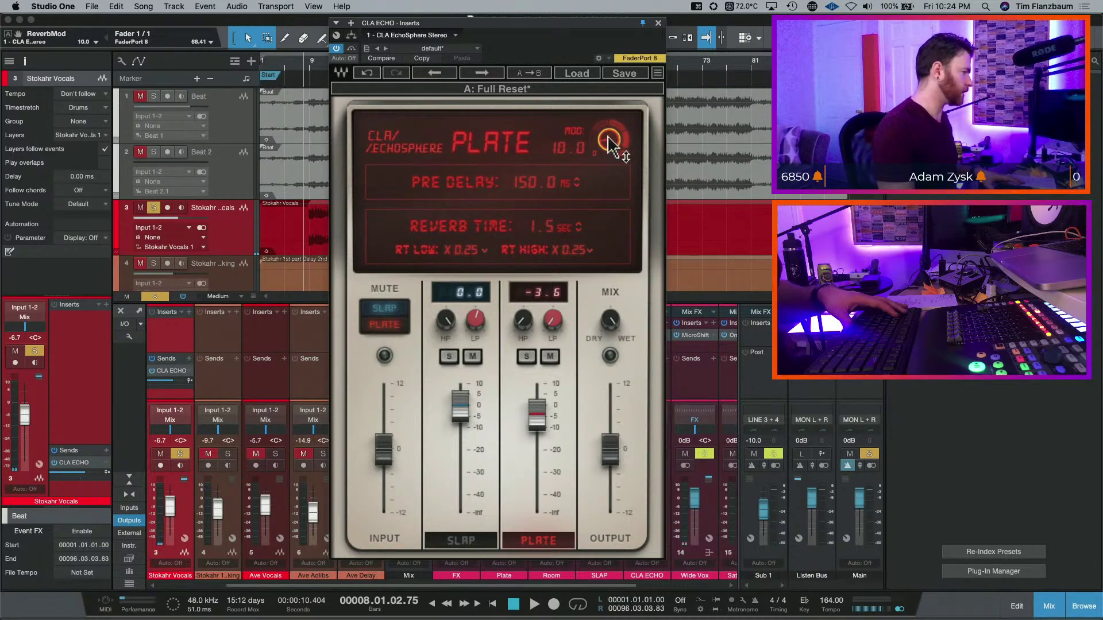
scroll(610, 141, "up", 1)
key("space")
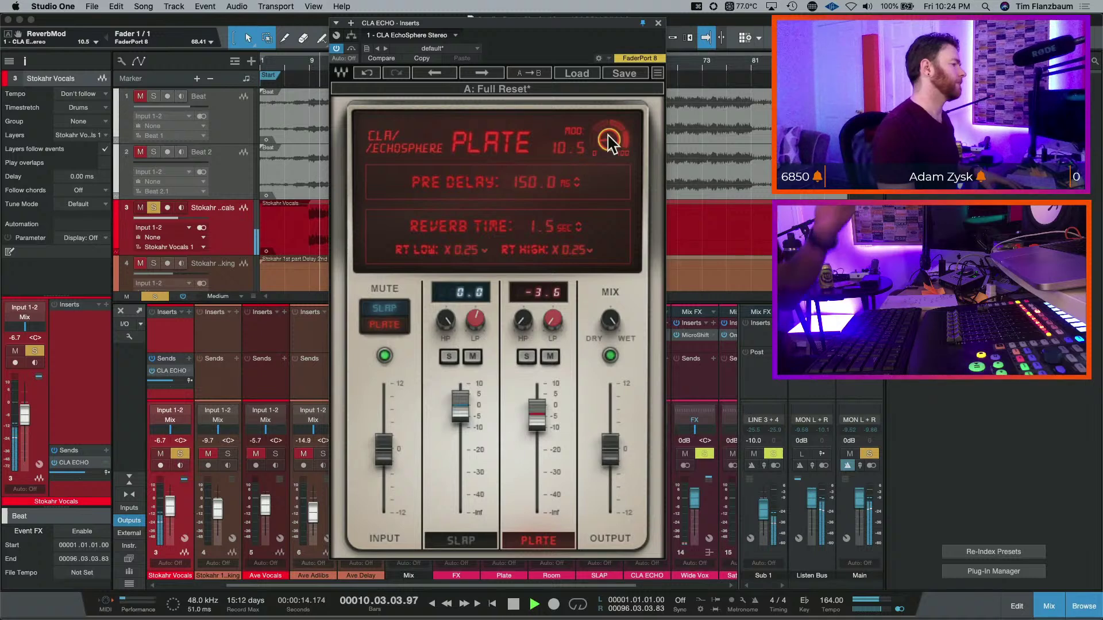
key("space")
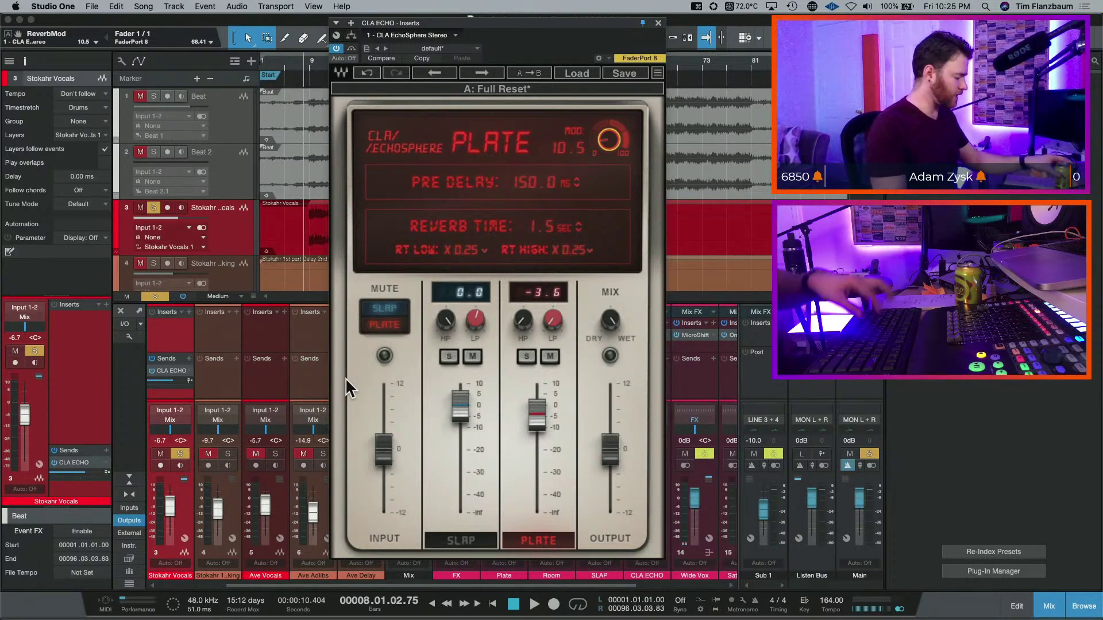
- Clear the vocal's solo and listen to its echo and plate reverb within the full mix
key("shift+super+s")
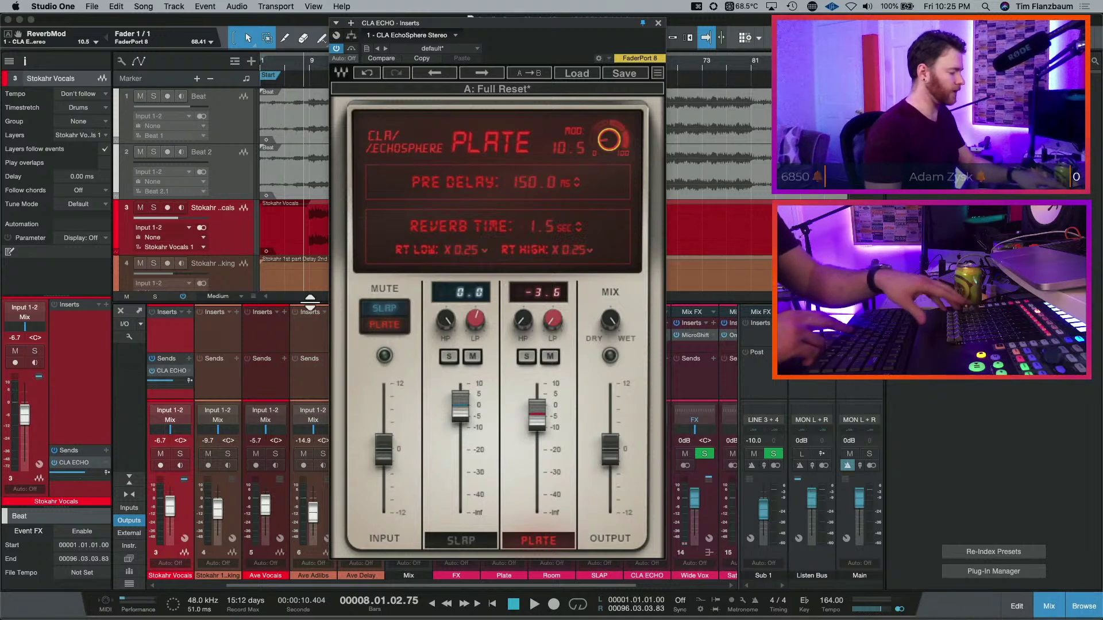
key("space")
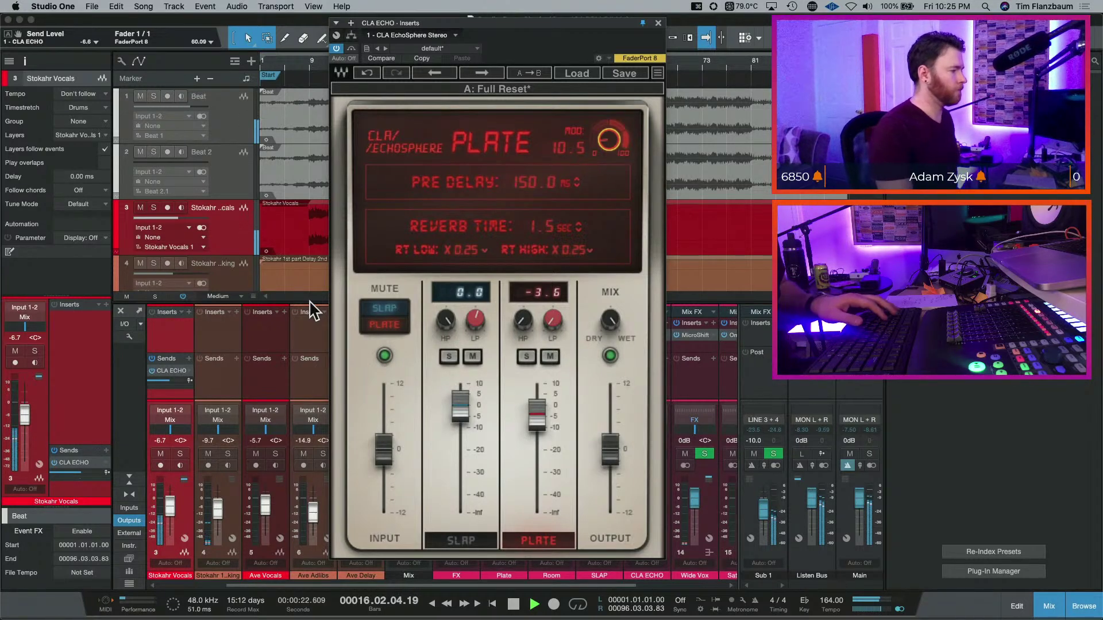
key("space")
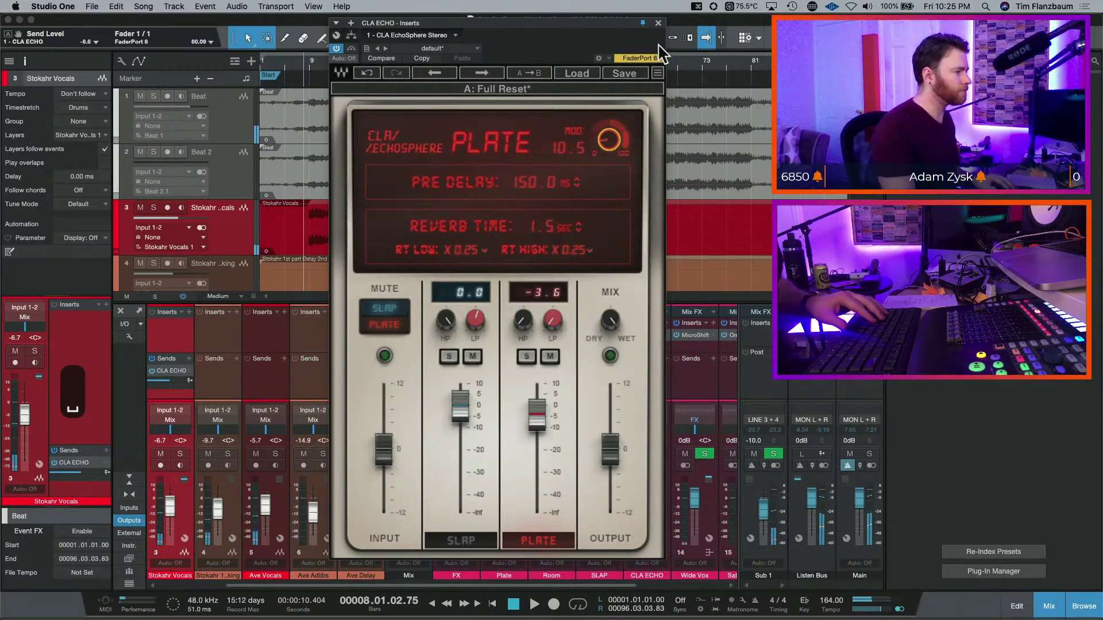
- Close the EchoSphere window and copy the CLA ECHO send from the Stokahr Vocals channel to Ave Vocals
left_click(659, 24)
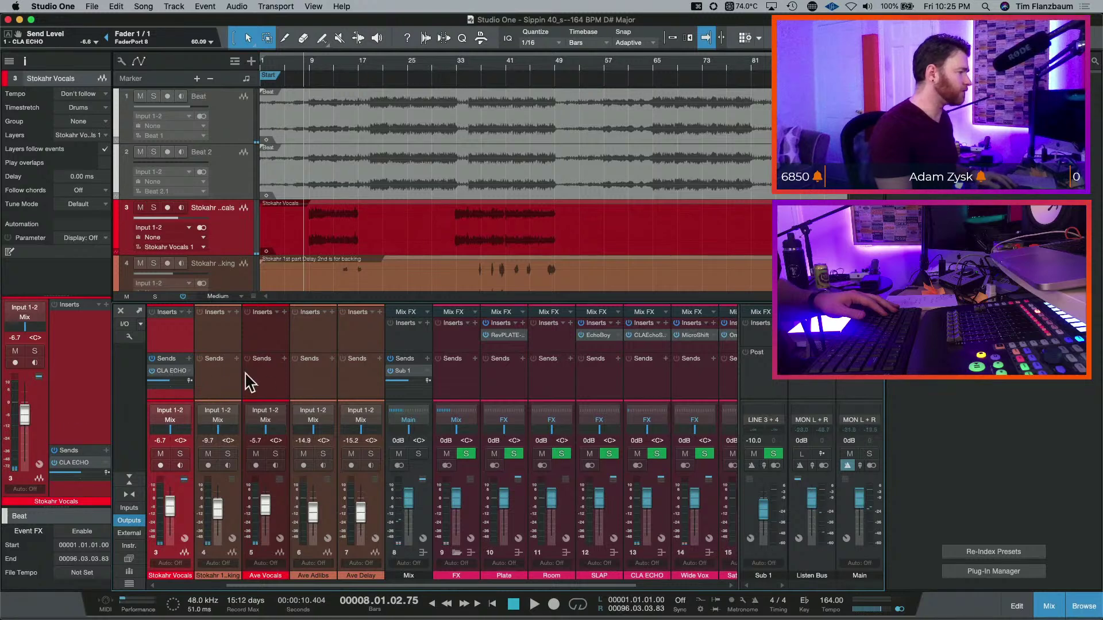
left_click_drag(172, 374, 268, 374)
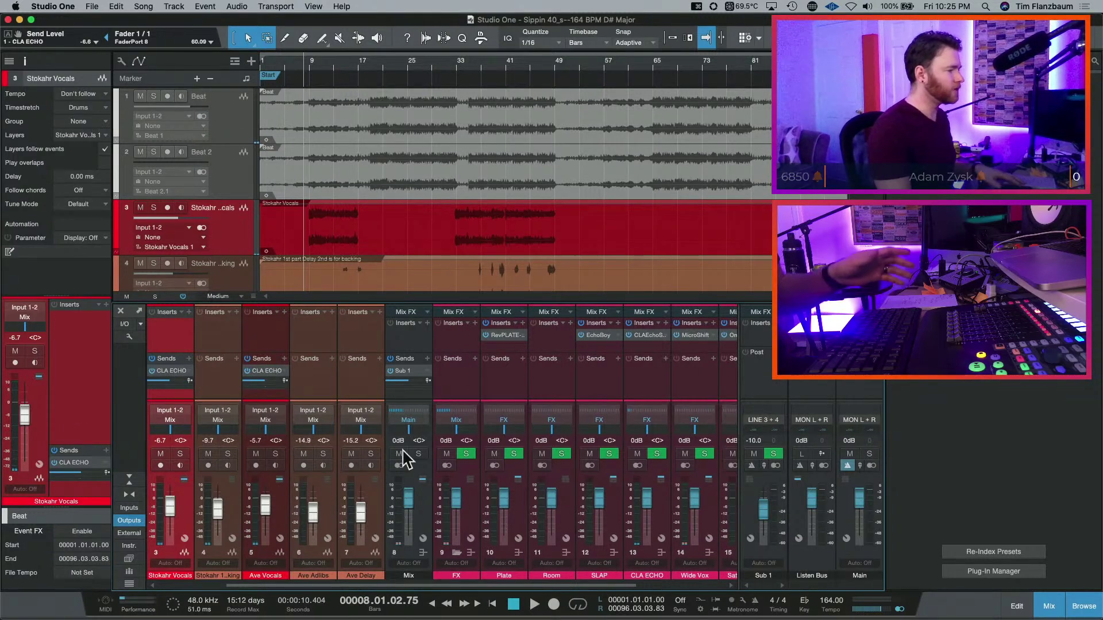
scroll(364, 198, "down", 5)
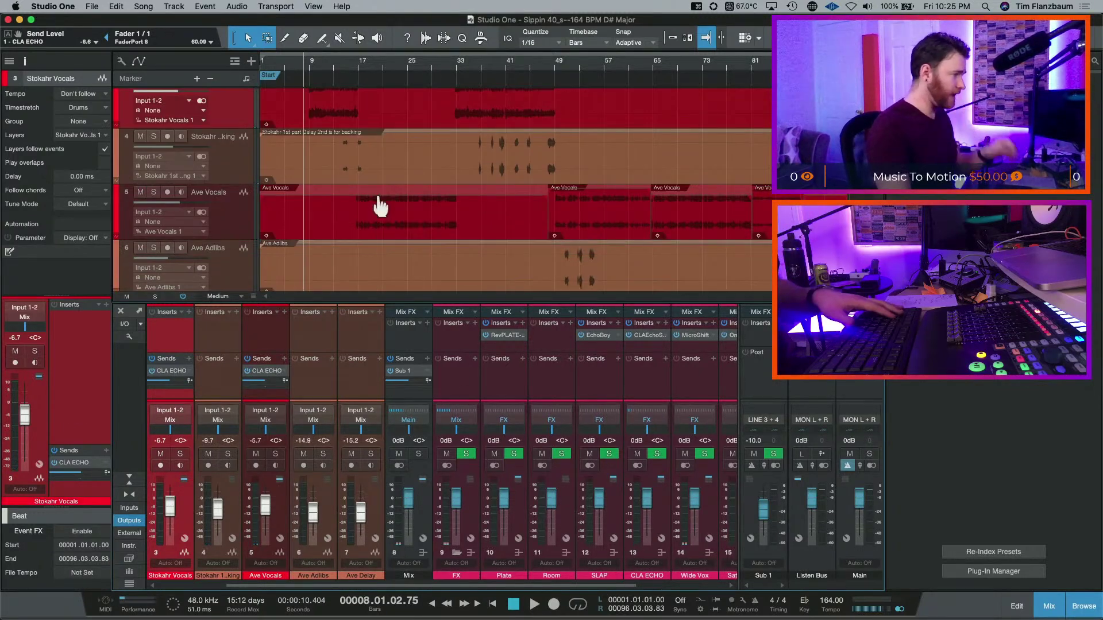
scroll(362, 192, "up", 2)
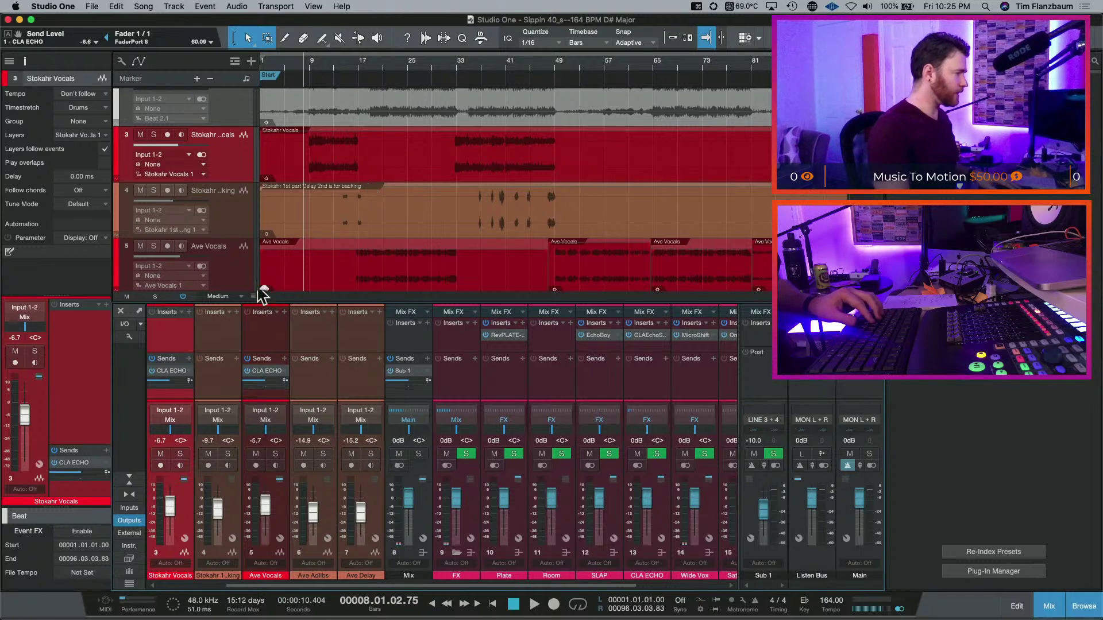
- Search the plug-ins for "eq" and insert Pro EQ on the Stokahr Vocals channel
left_click(189, 312)
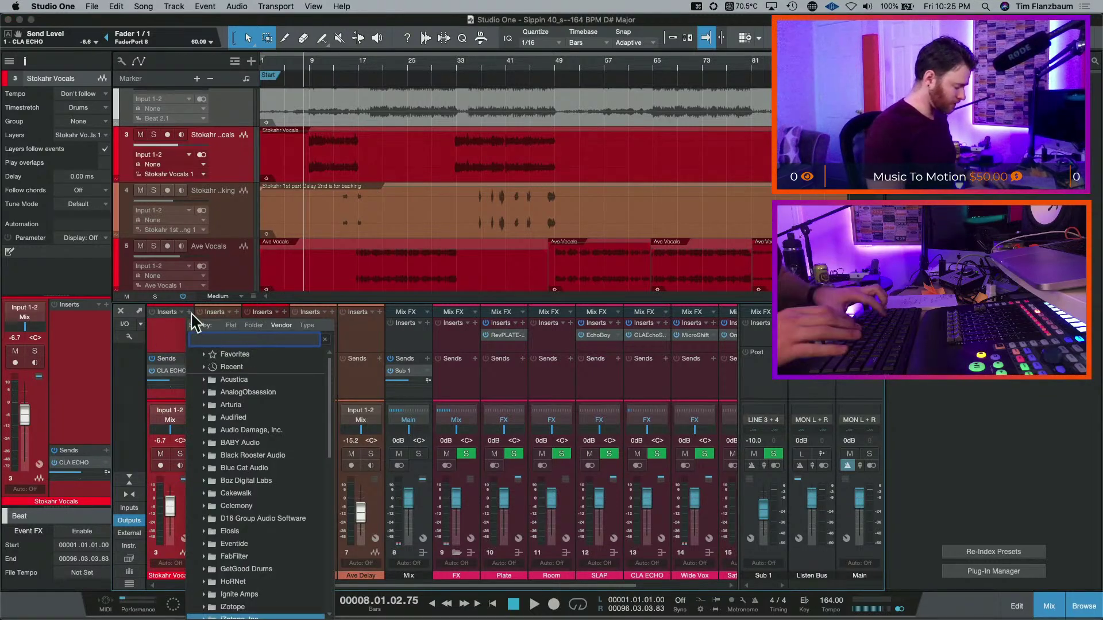
type("eq")
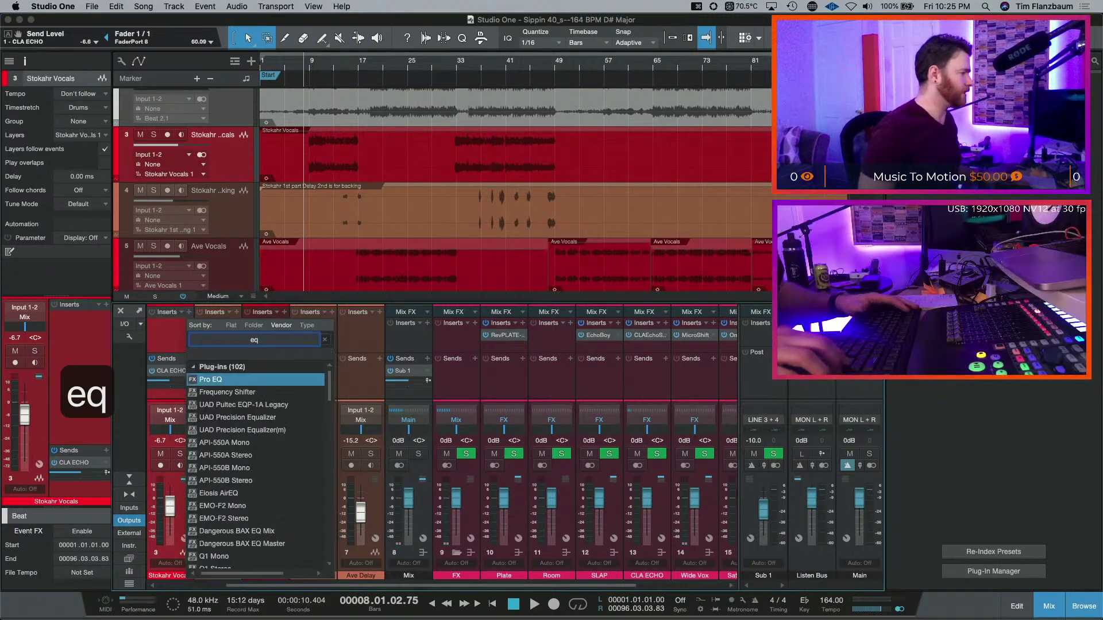
key("Return")
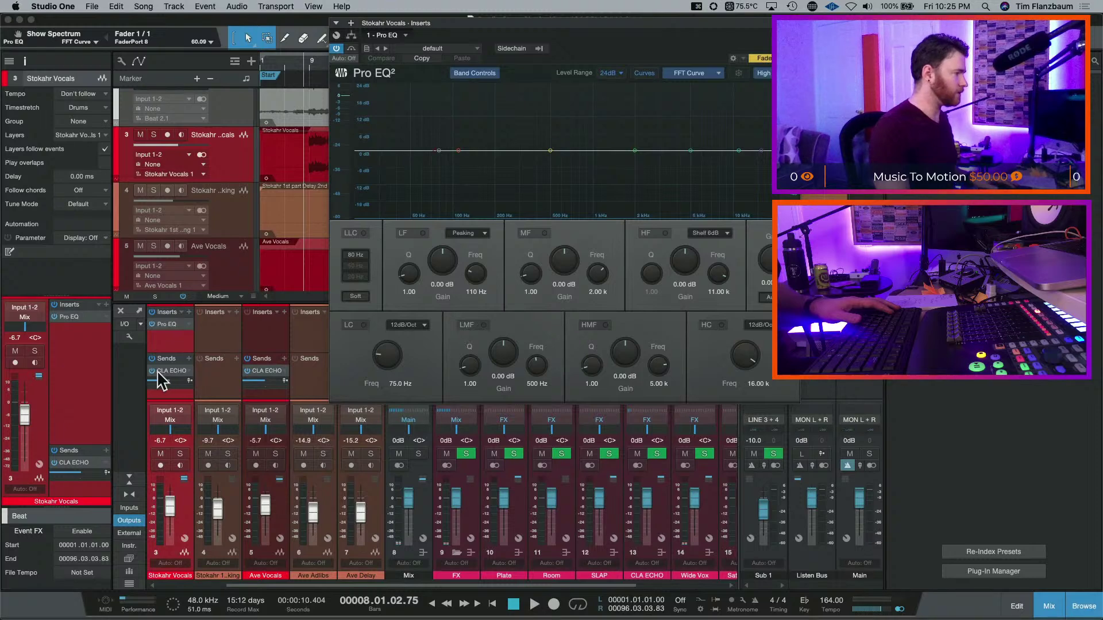
- Switch off the CLA ECHO send on Stokahr Vocals and play the track soloed
left_click(190, 371)
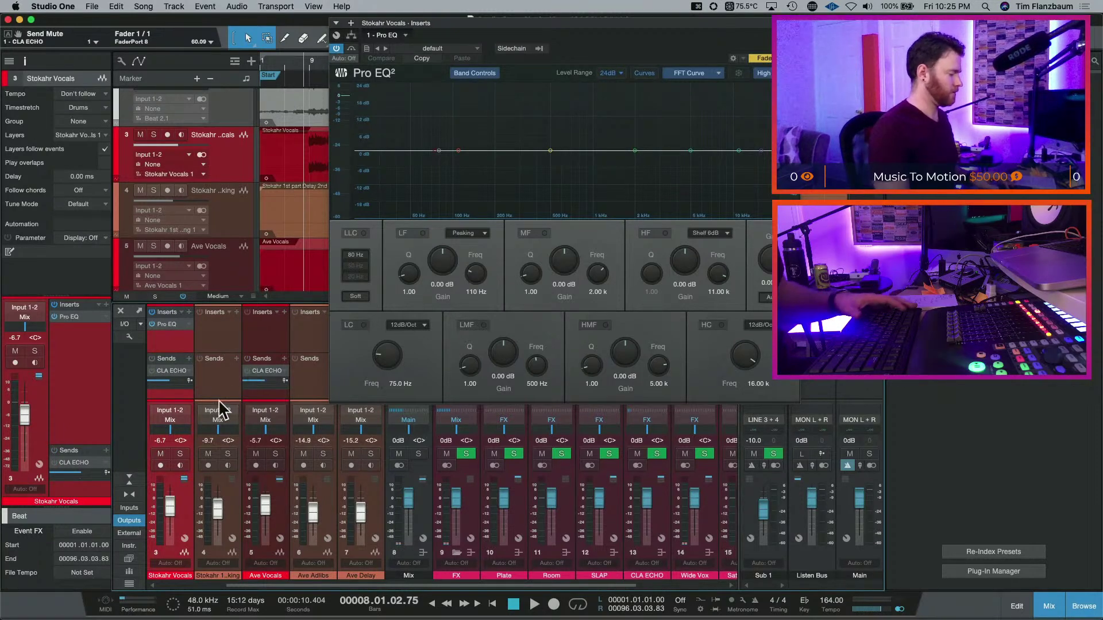
key("s")
key("space")
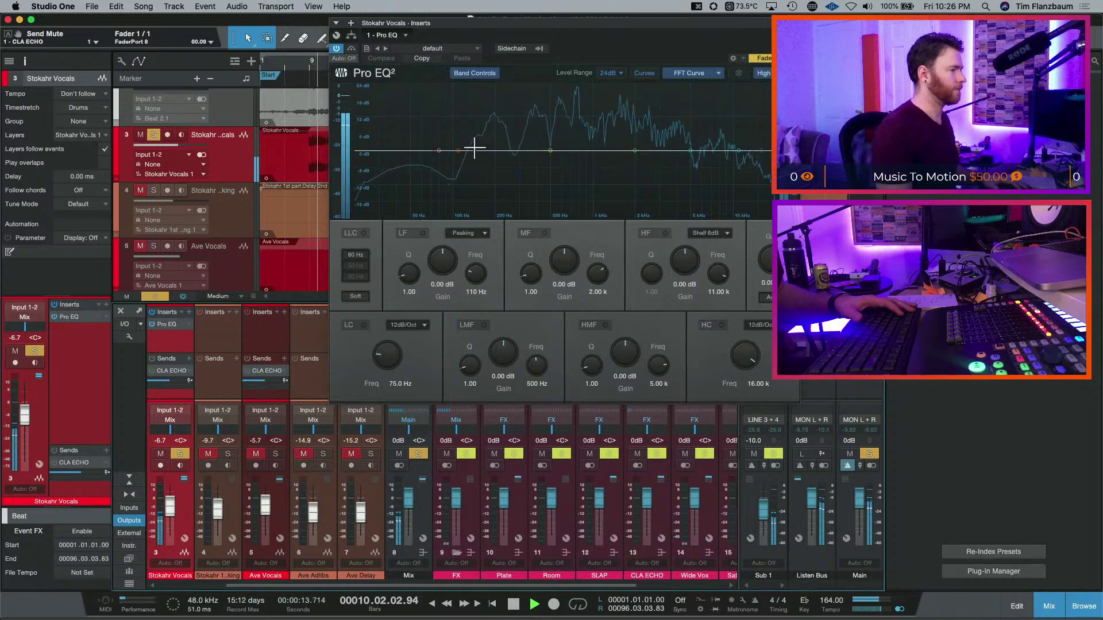
- Enable Pro EQ's low cut at 138 Hz and cut the LMF band to -4.64 dB at 657 Hz with a Q of 4.60
left_click(364, 325)
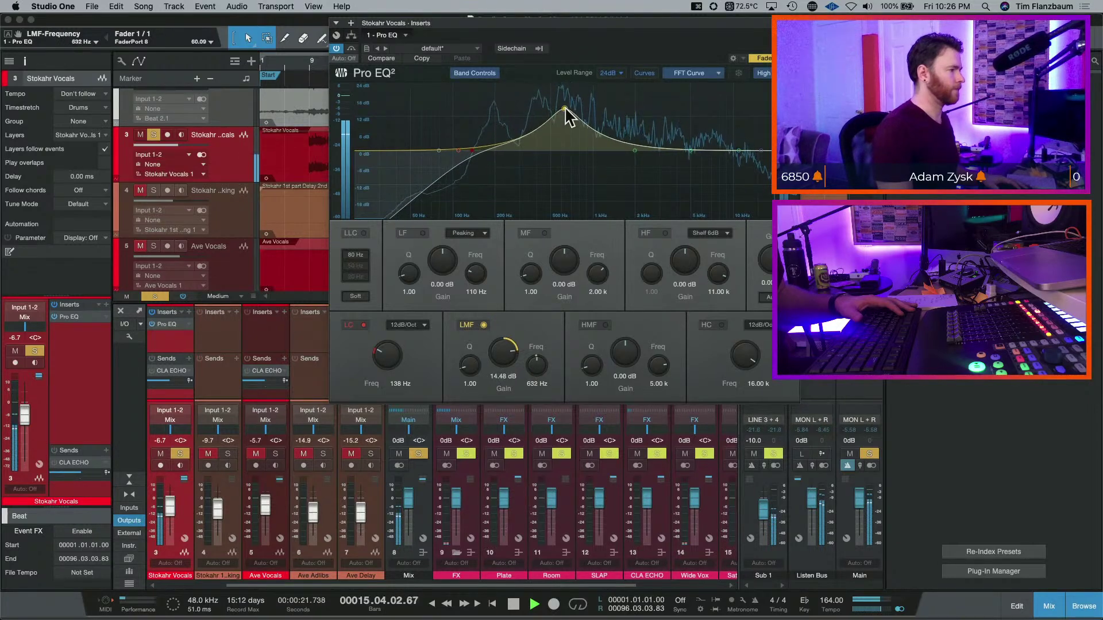
scroll(565, 115, "up", 5)
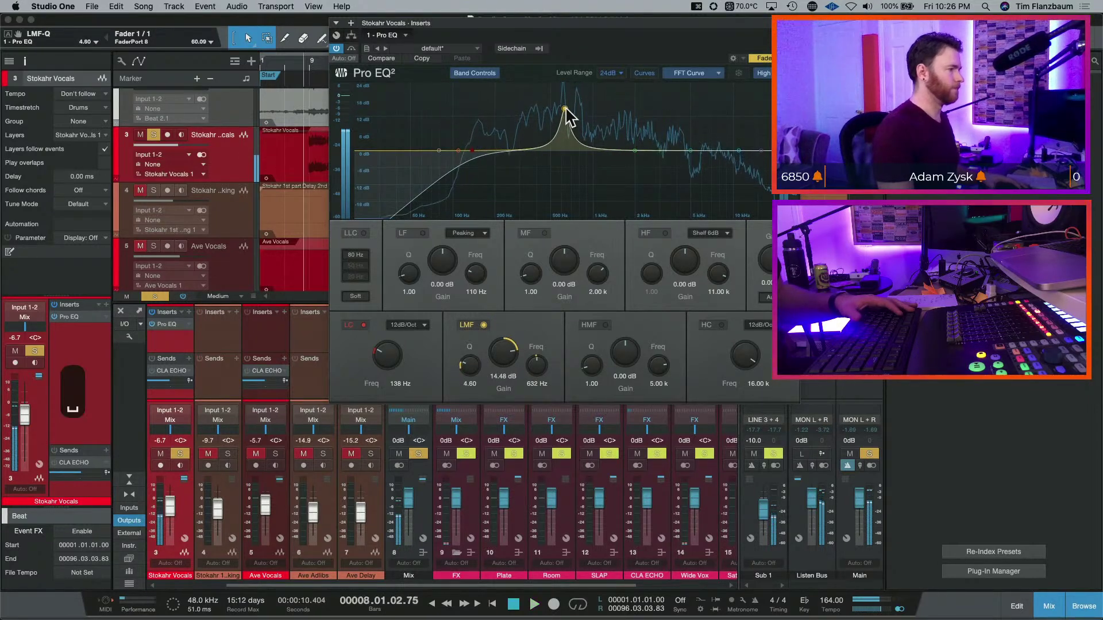
mouse_move(557, 107)
left_mouse_down()
mouse_move(546, 117)
mouse_move(567, 116)
left_mouse_up()
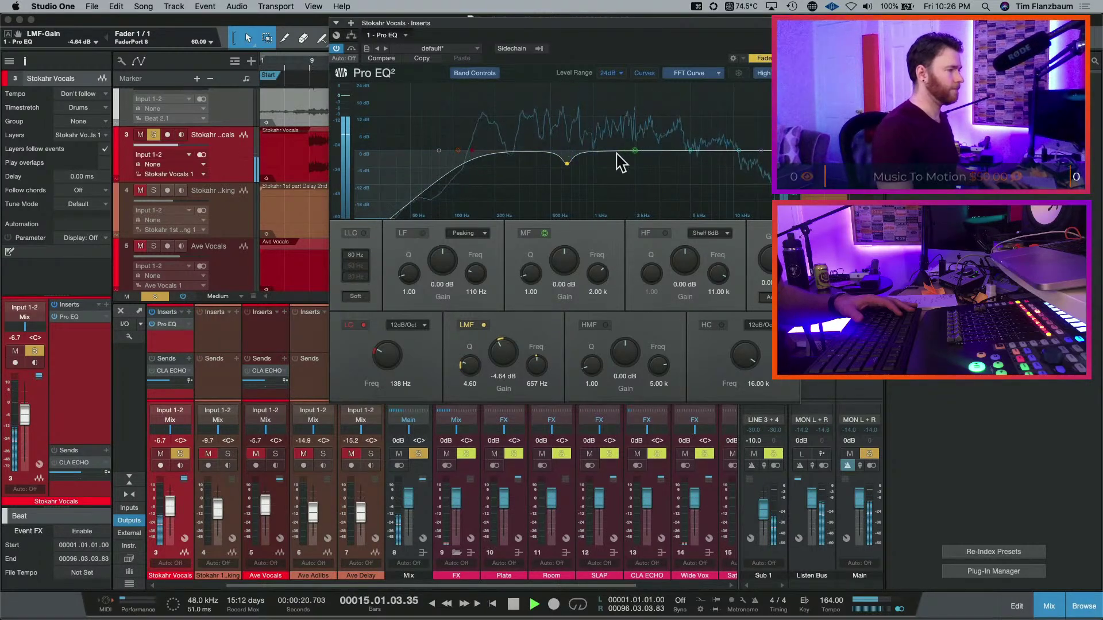
key("space")
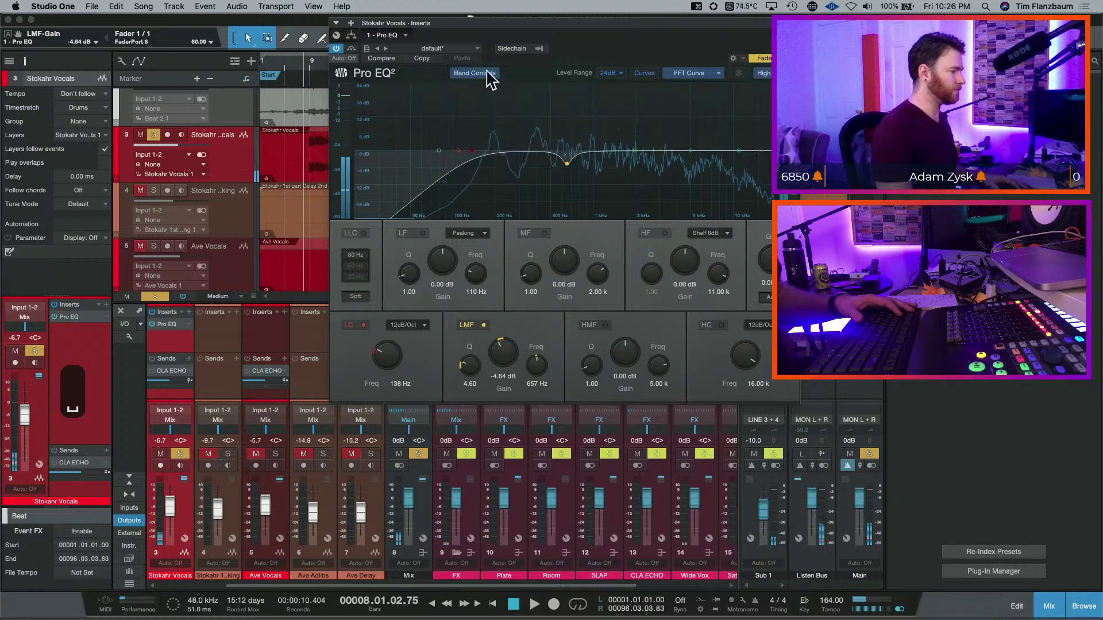
- Compare the soloed vocal with Pro EQ bypassed and active during playback
key("space")
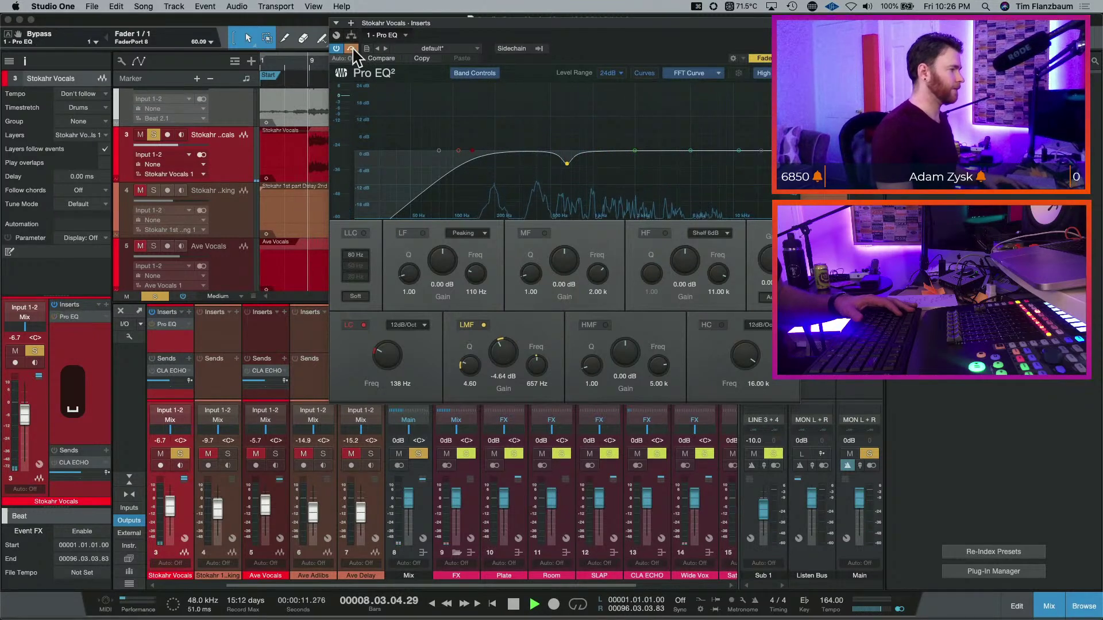
left_click(351, 49)
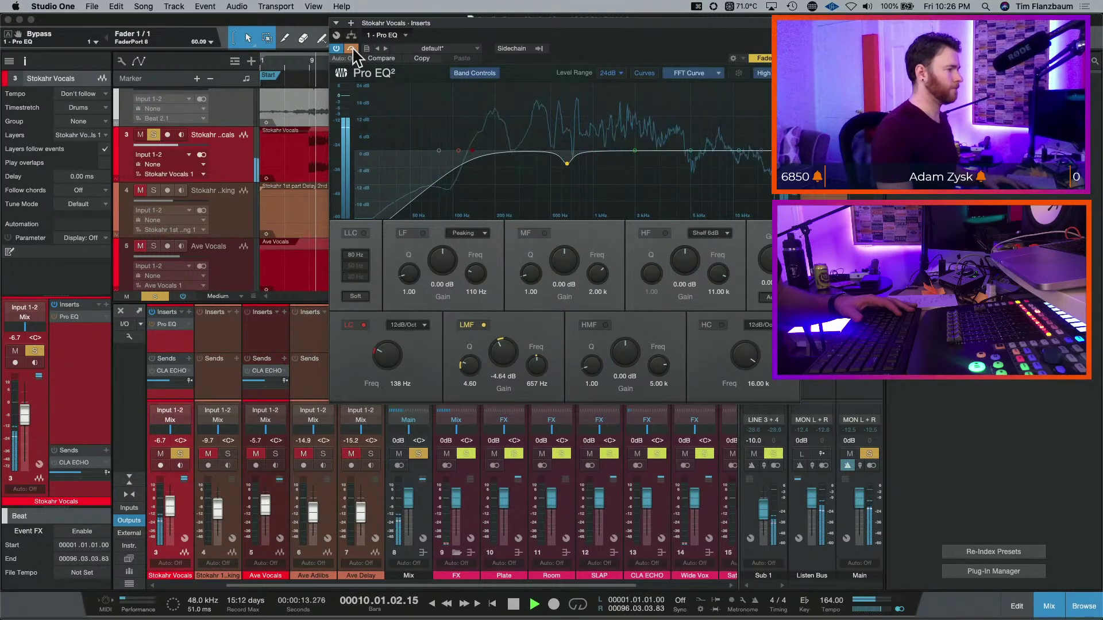
left_click(352, 48)
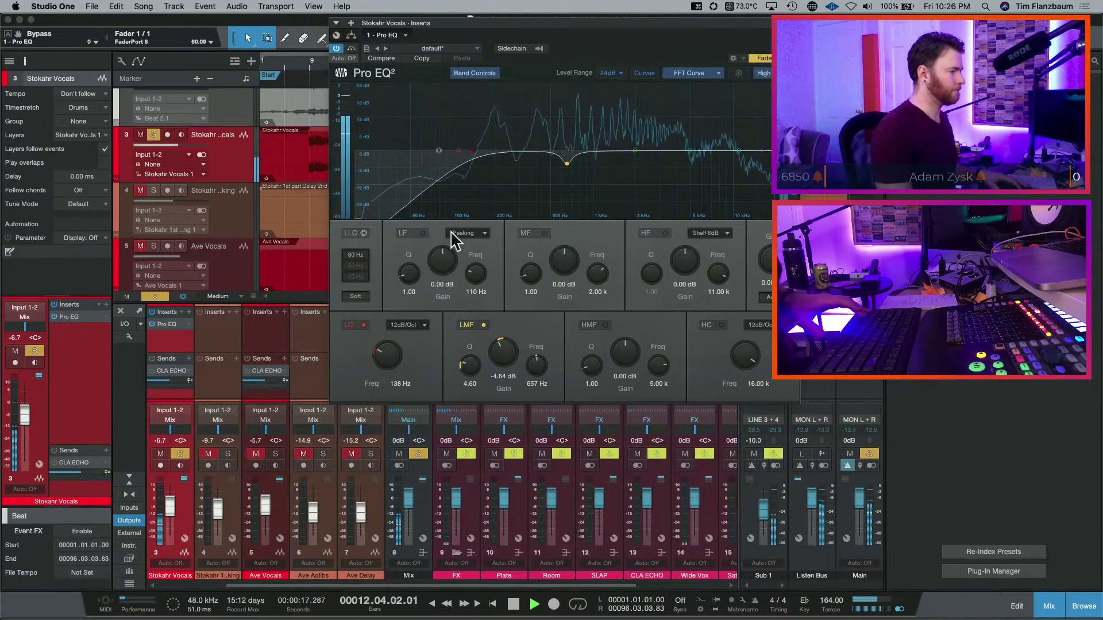
key("space")
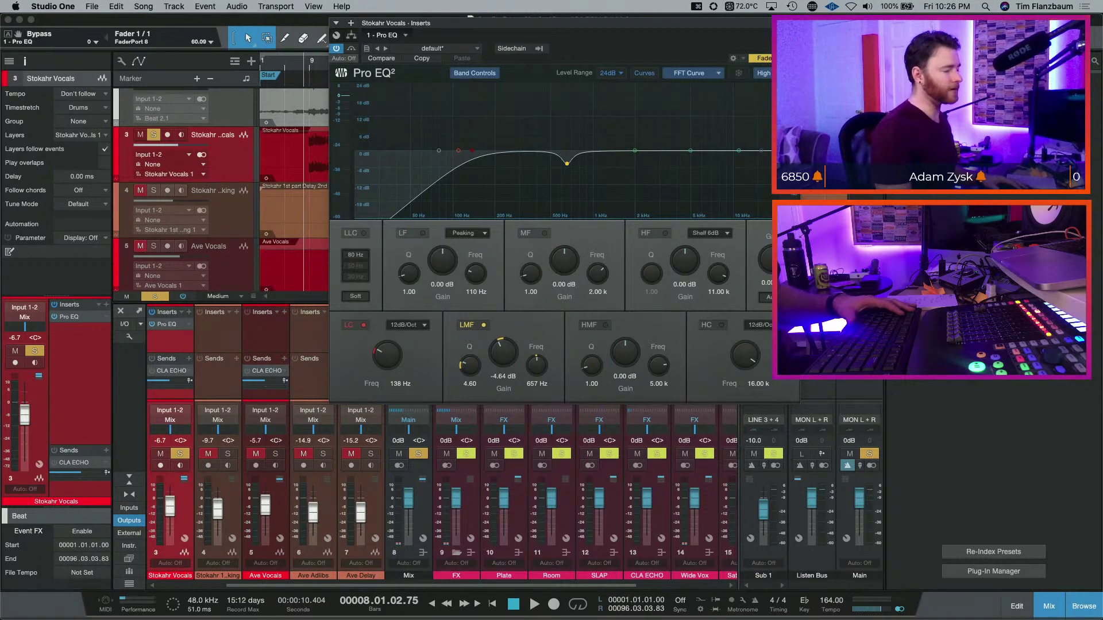
- Enable the MF band with a Q of 6.70 and sweep it as a 16.07 dB boost to 771 Hz during playback
key("space")
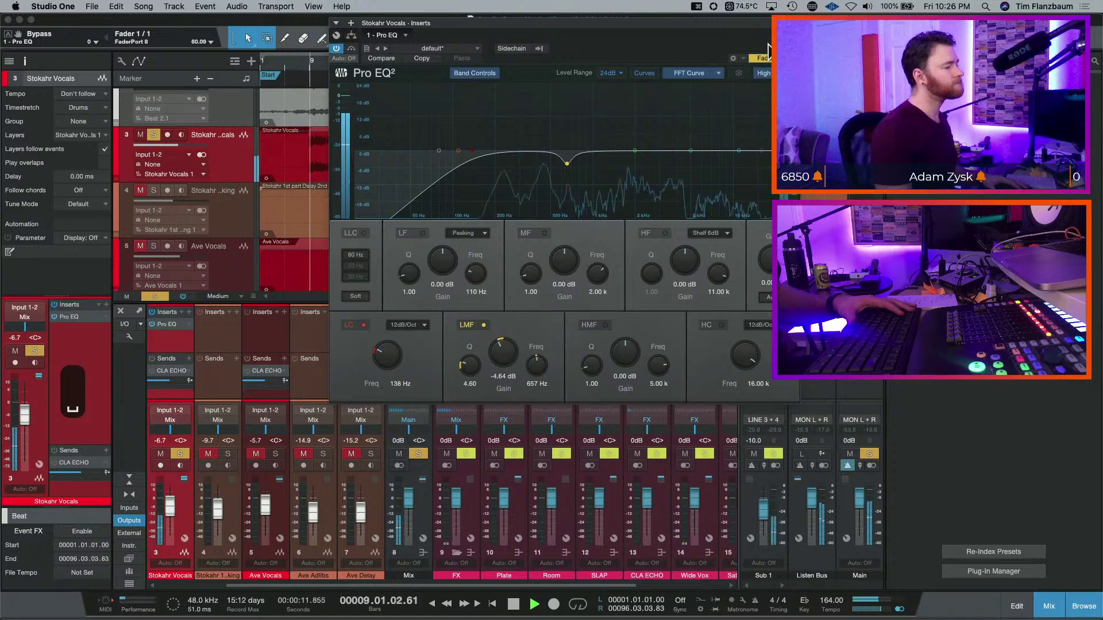
left_click(629, 152)
left_click_drag(628, 151, 629, 133)
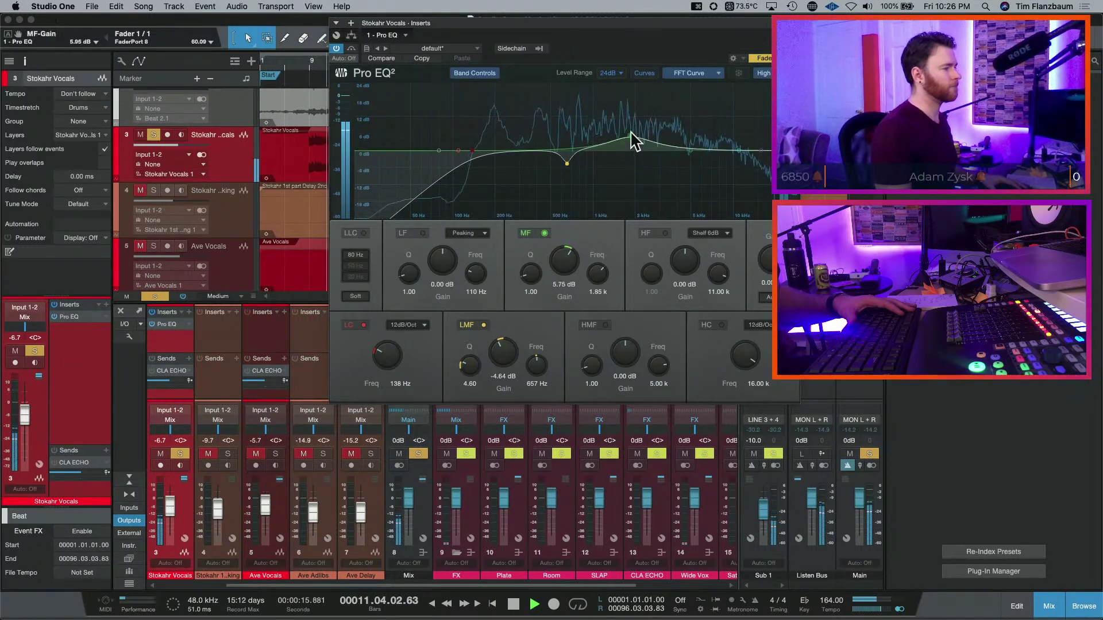
scroll(630, 132, "up", 5)
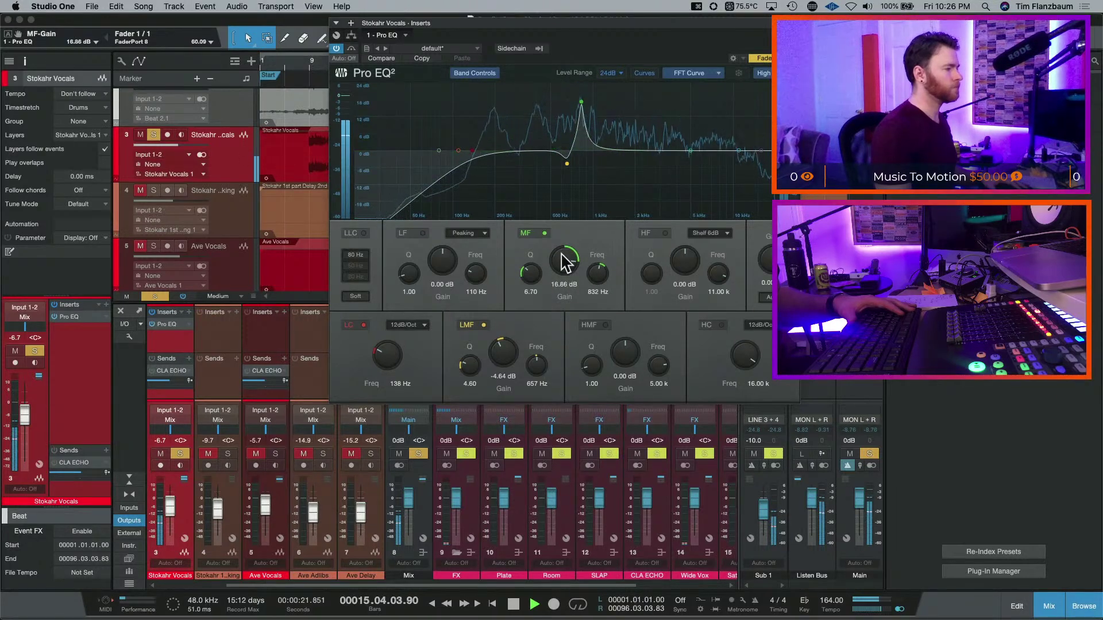
left_click_drag(582, 102, 577, 105)
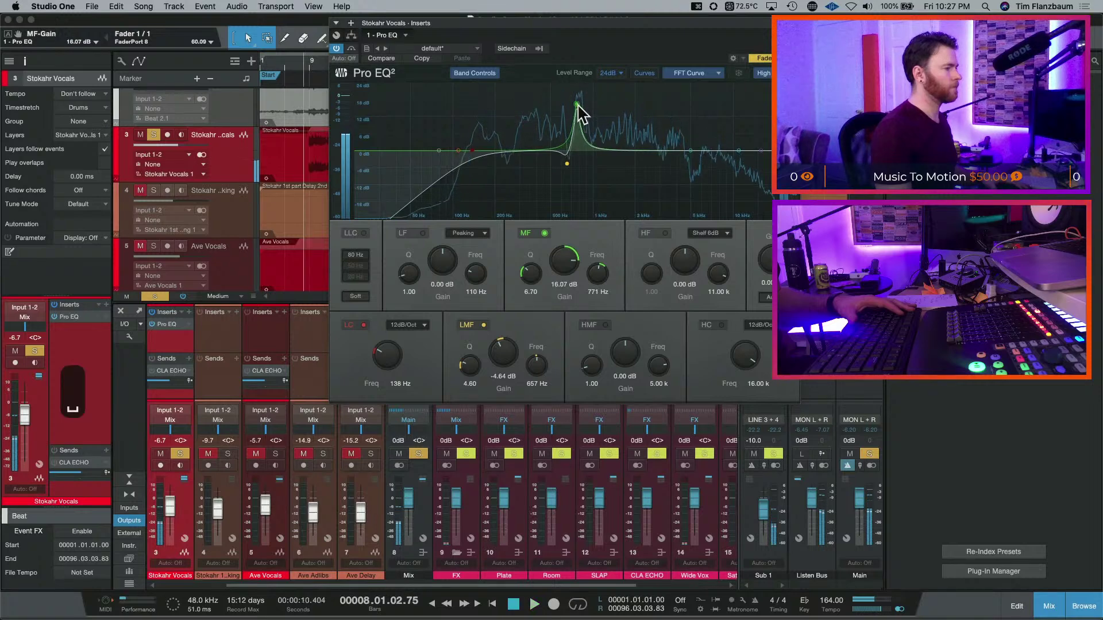
key("space")
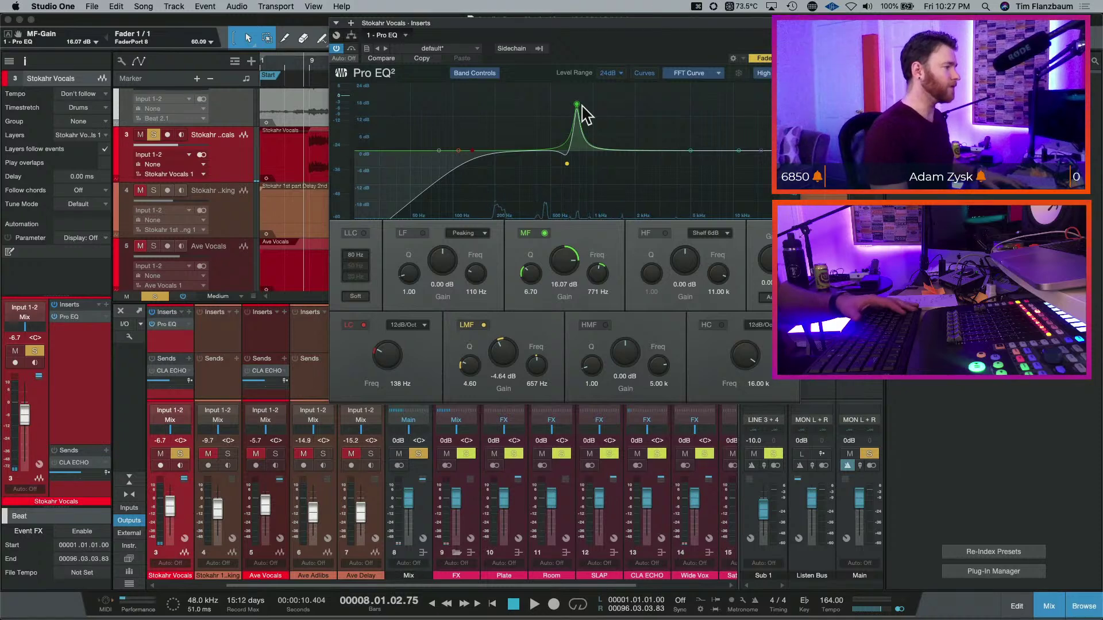
key("space")
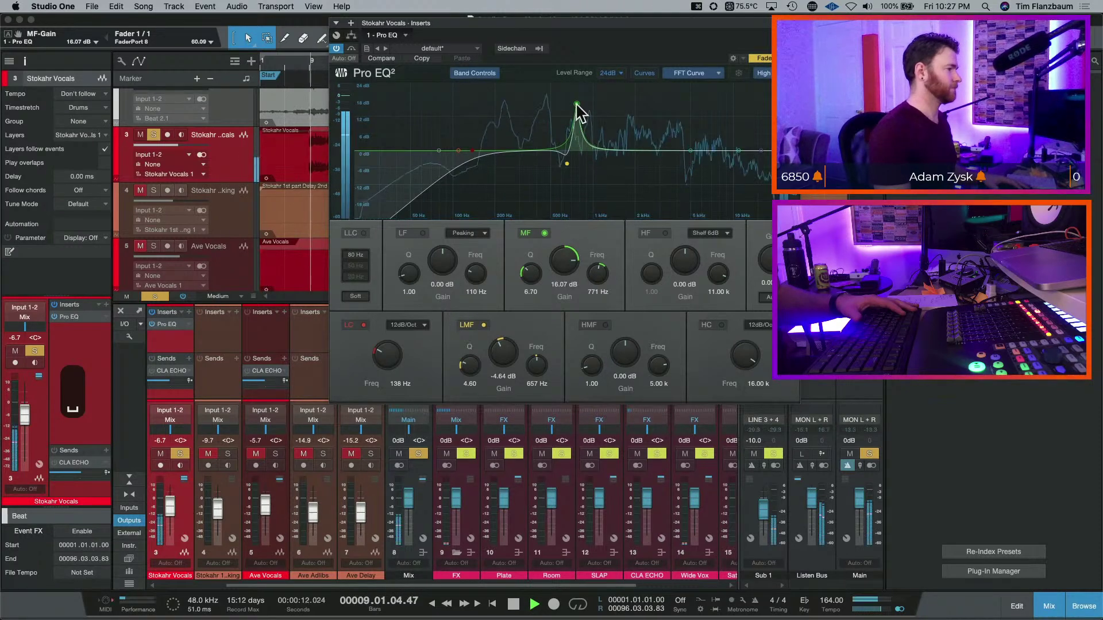
- Move the MF band to 816 Hz and, with the vocal unsoloed, cut its gain to -3.72 dB
left_click_drag(577, 104, 580, 109)
key("super+shift+s")
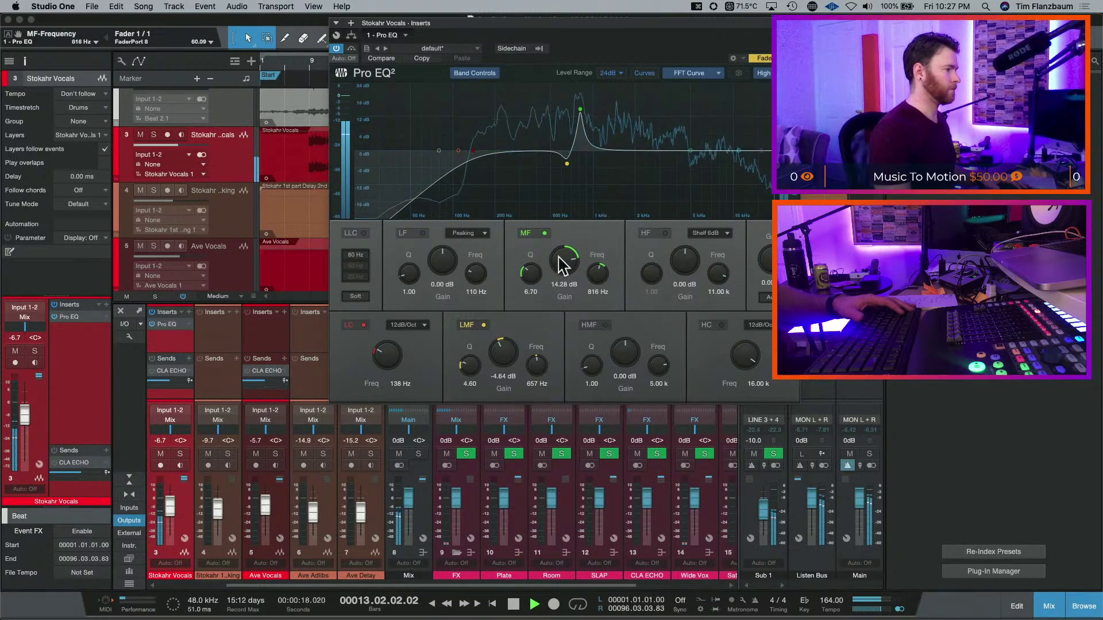
left_click_drag(560, 266, 569, 303)
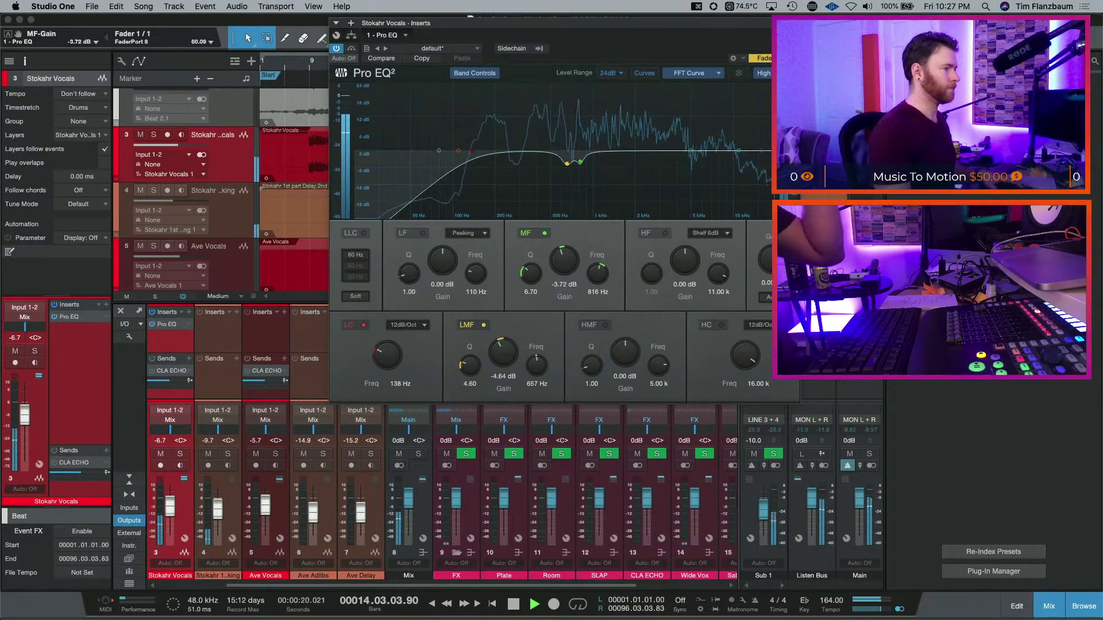
- Close the Pro EQ window and add Fat Channel to the lead vocal's inserts while the song plays
key("space")
key("super+w")
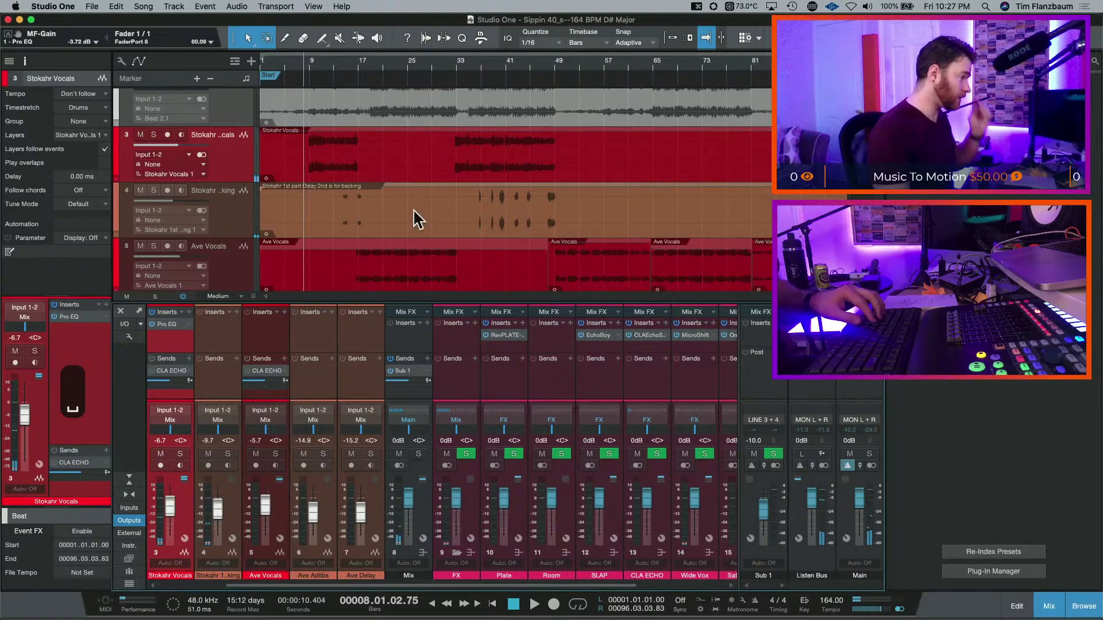
key("space")
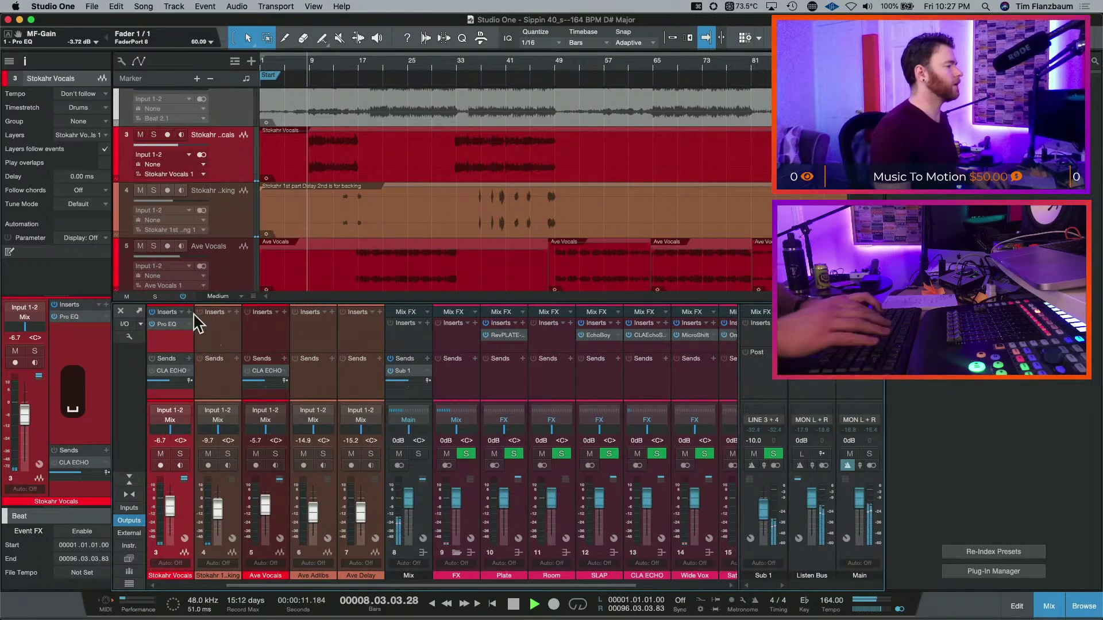
left_click(190, 312)
type("fat")
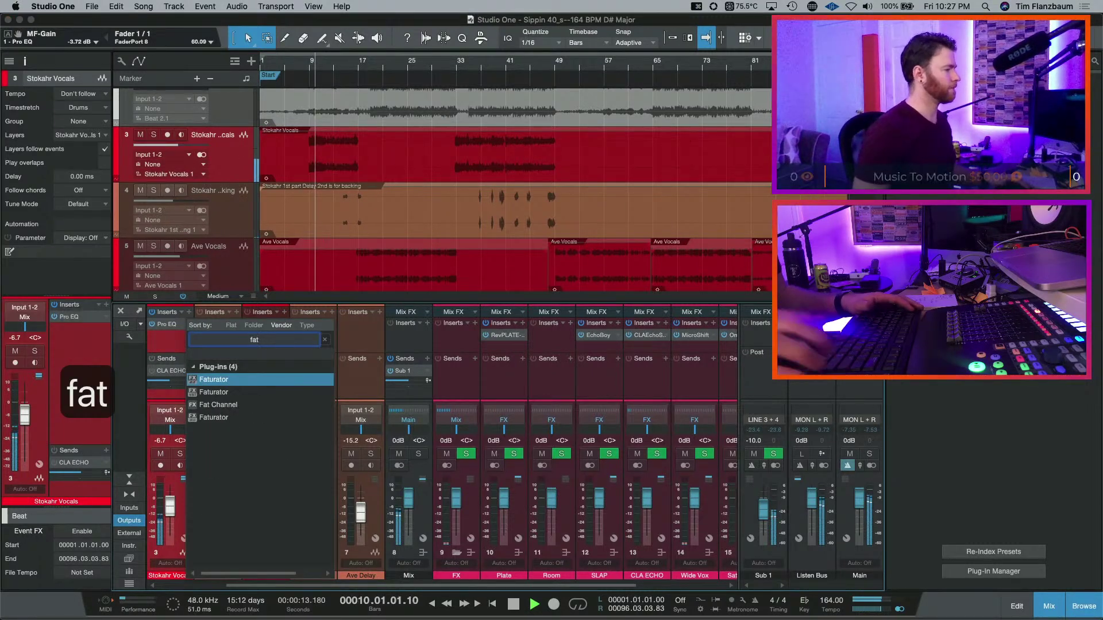
key("Down")
key("Down")
key("Return")
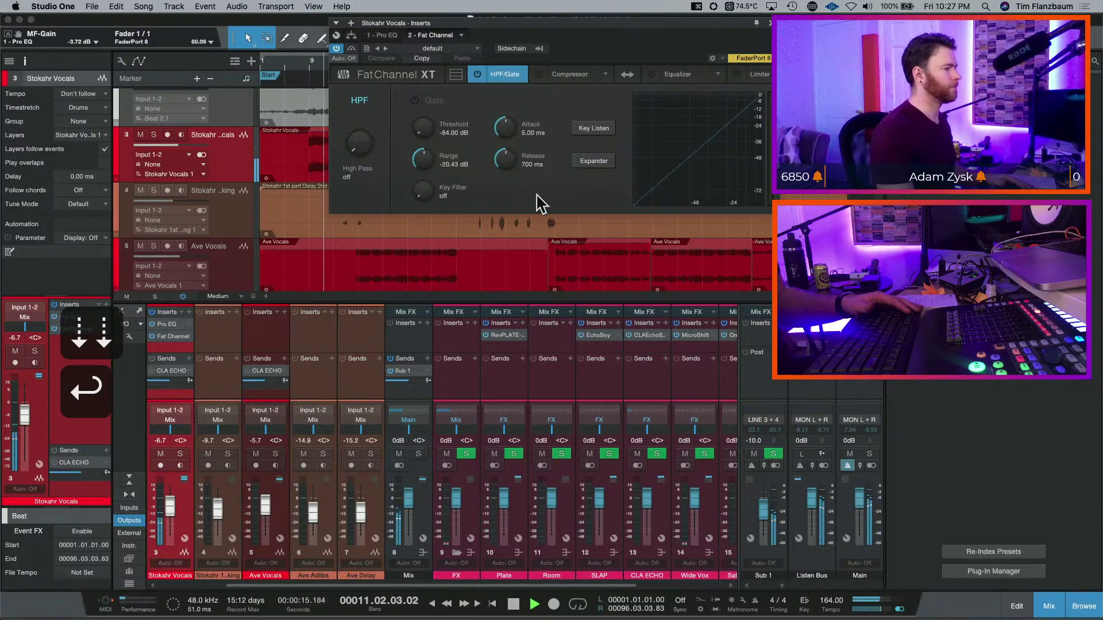
- Load The Tube CB as Fat Channel's compressor model and switch the compressor on
left_click(606, 75)
scroll(644, 106, "down", 1)
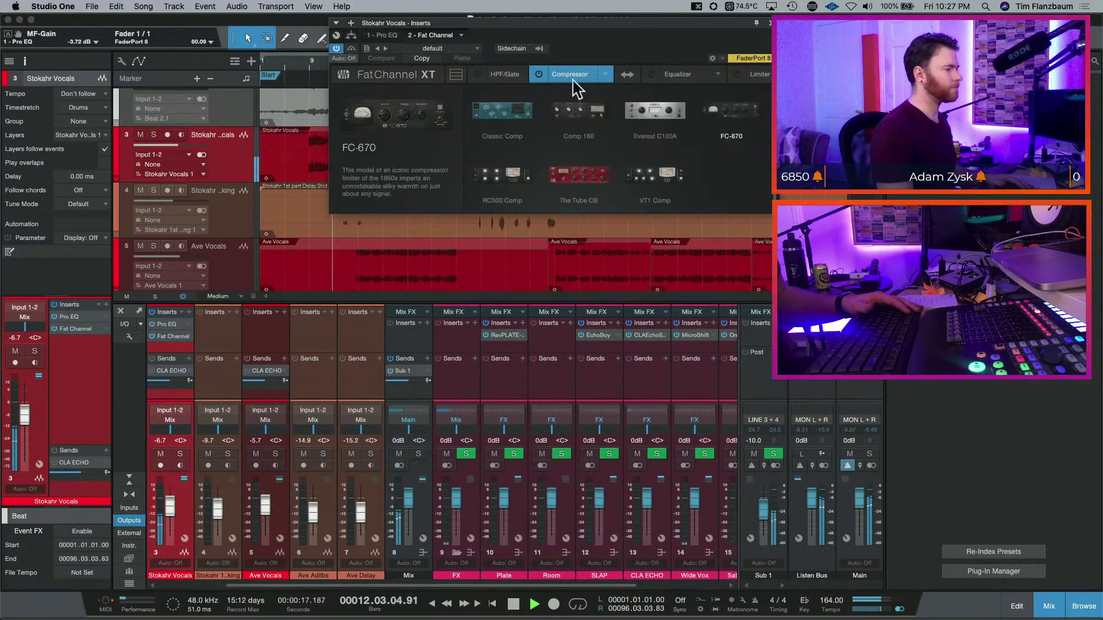
left_click(576, 185)
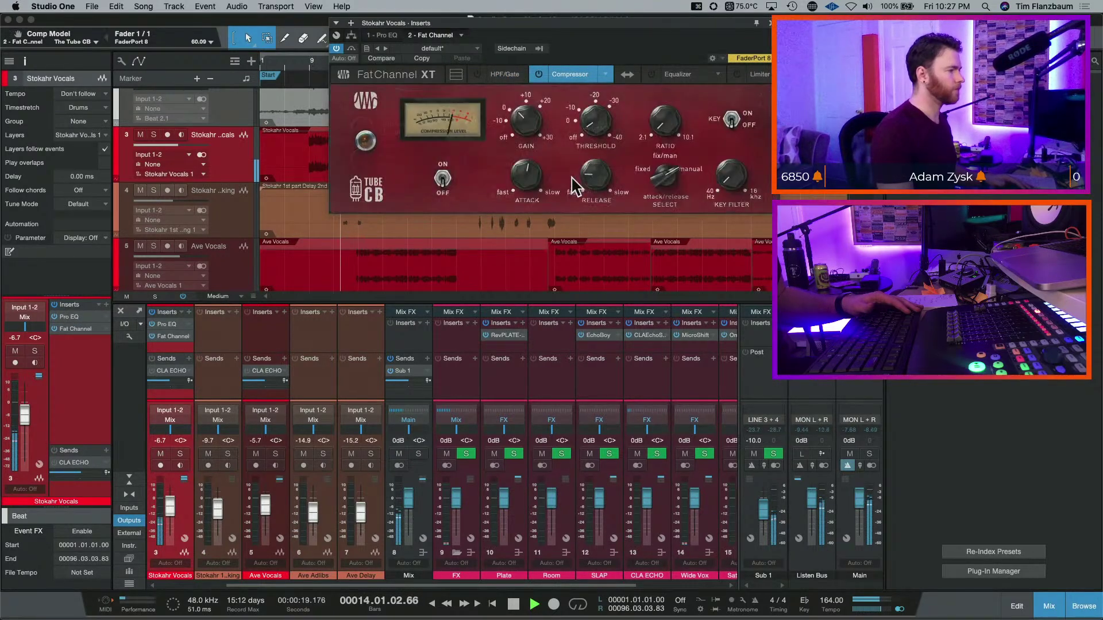
left_click(442, 179)
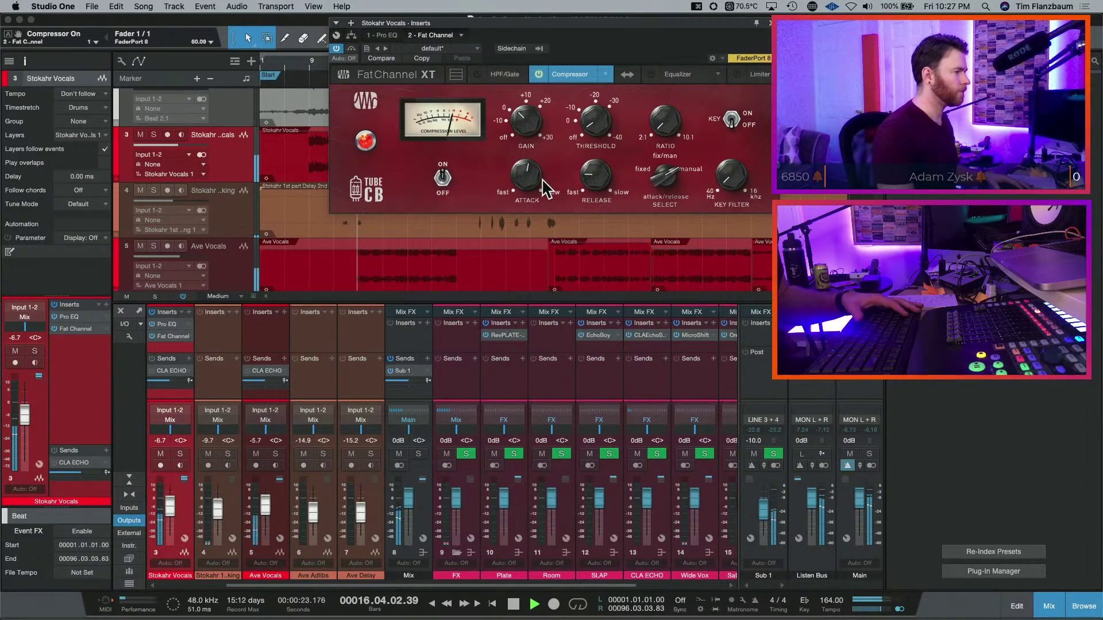
- Set the Tube CB's attack/release to fixed and its threshold to -11.02 dB, and adjust its gain during playback
key("space")
left_click(671, 179)
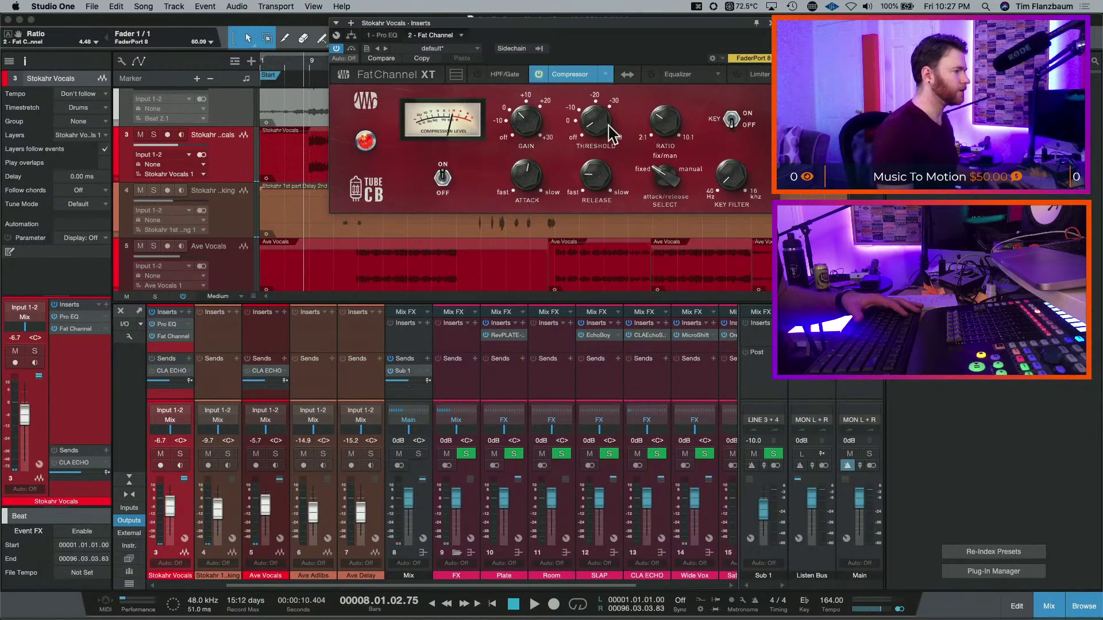
left_click_drag(597, 115, 601, 104)
key("space")
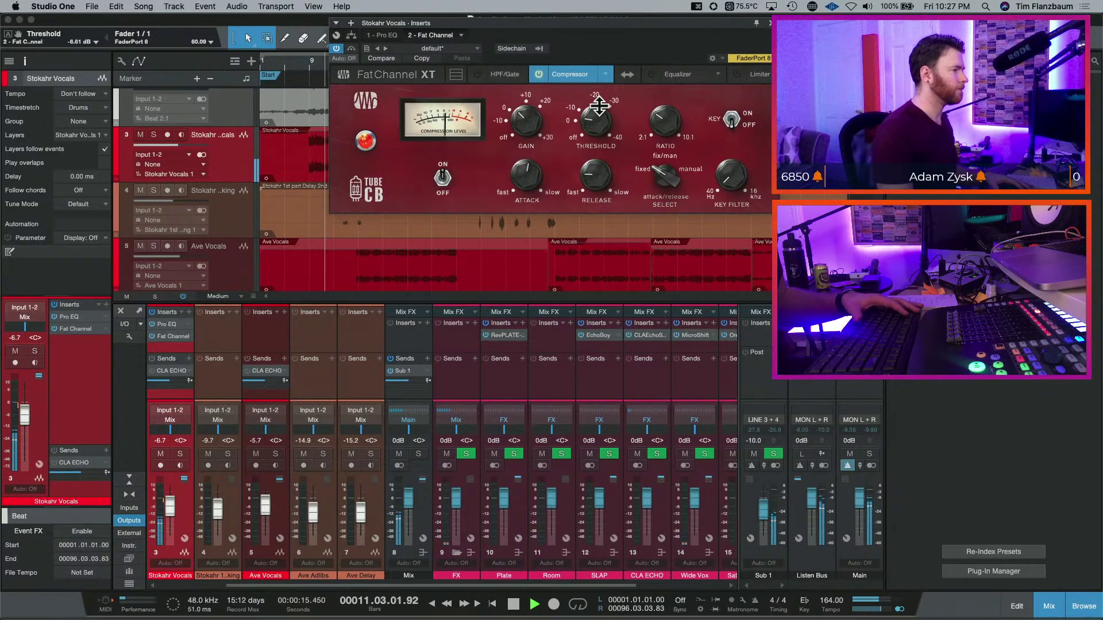
left_click_drag(600, 106, 599, 102)
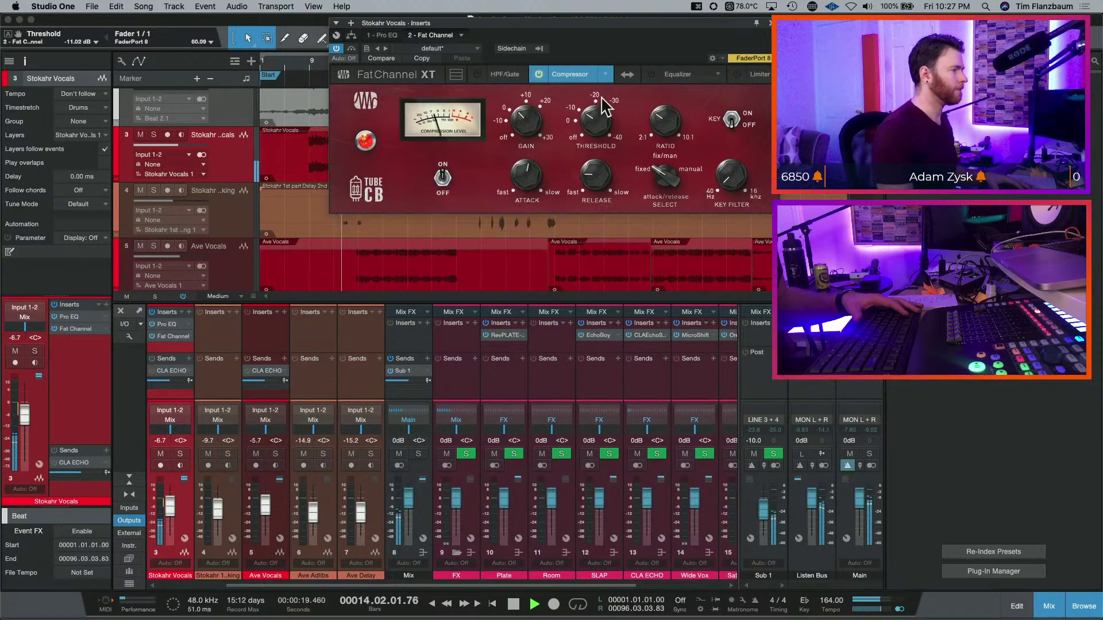
left_click_drag(528, 119, 532, 123)
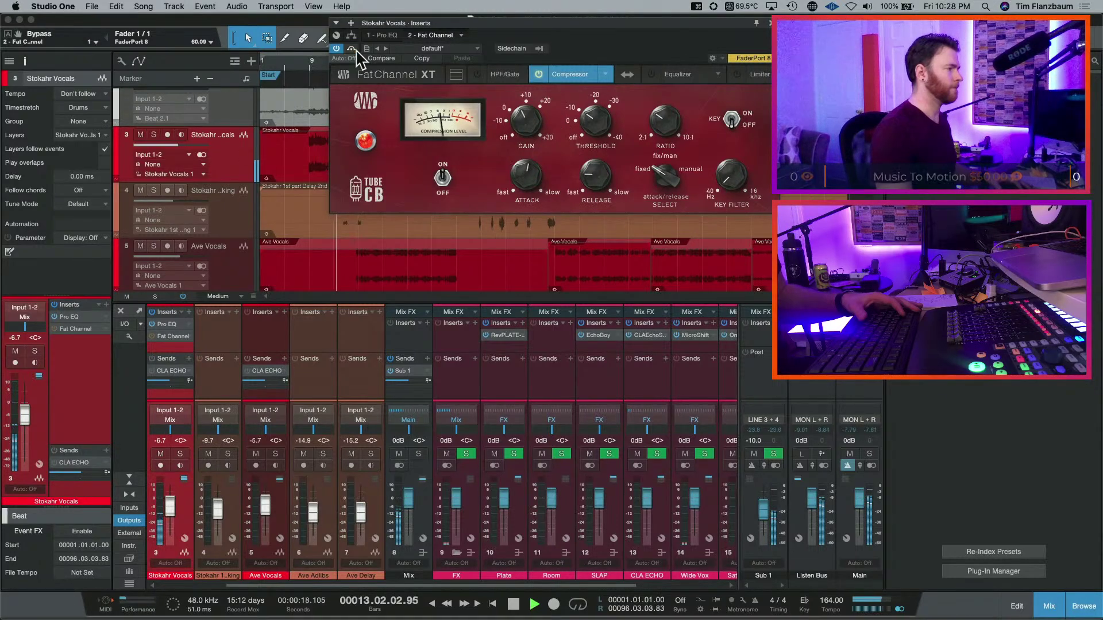
- Load the Vintage 3-band model in Fat Channel's equalizer section
left_click(678, 75)
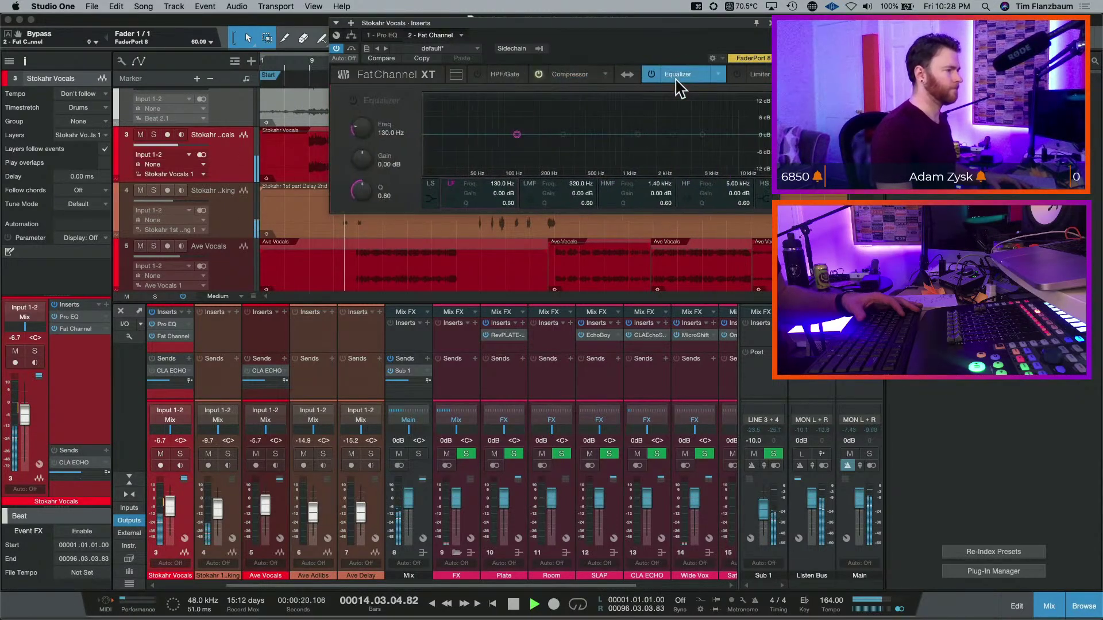
left_click(715, 74)
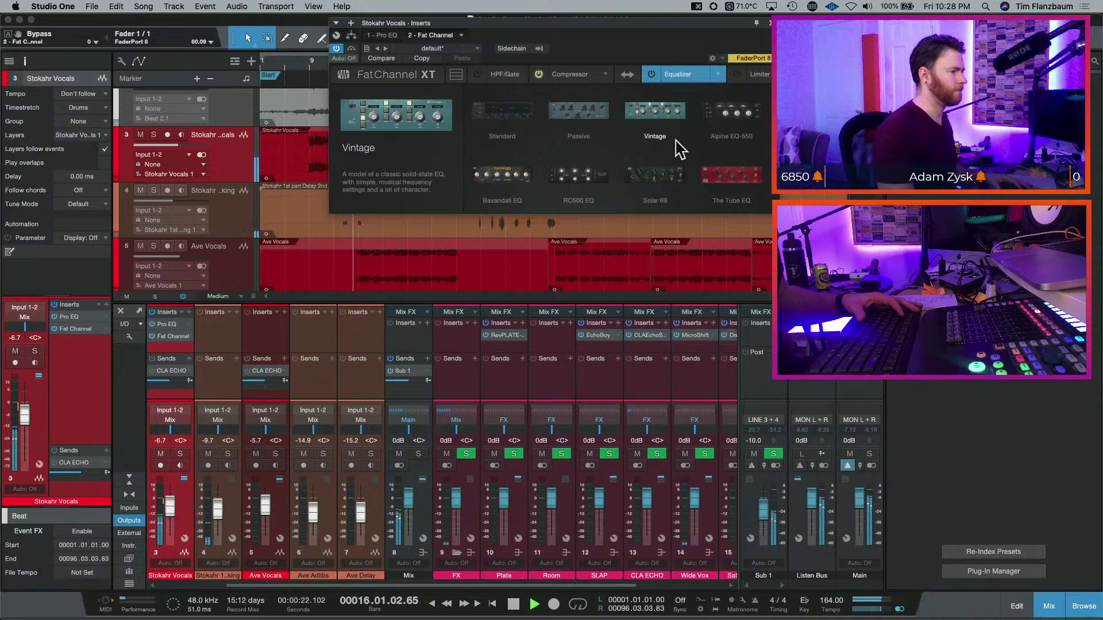
scroll(711, 150, "down", 3)
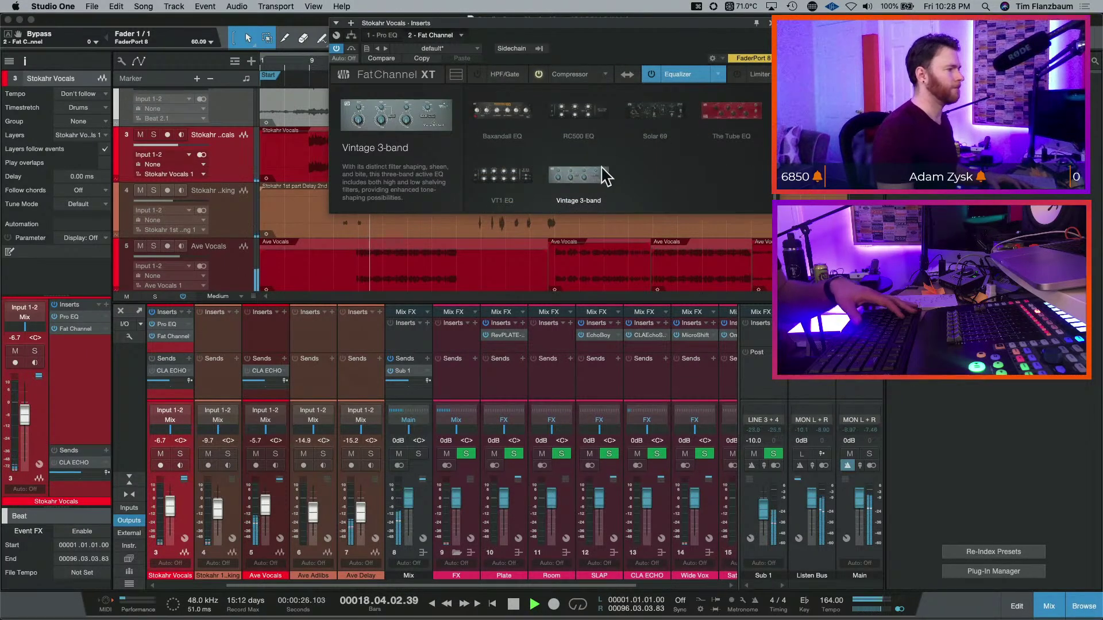
left_click(597, 174)
- Restart playback and boost the high-band gain of the Vintage 3-band EQ while listening
key("space")
key("space")
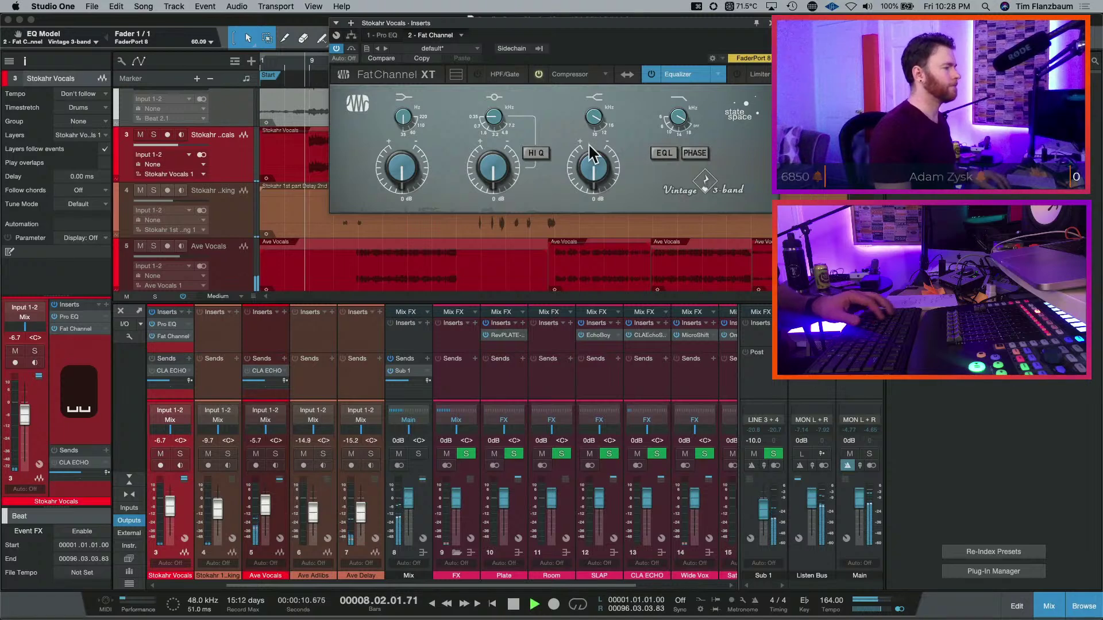
left_click_drag(590, 140, 591, 167)
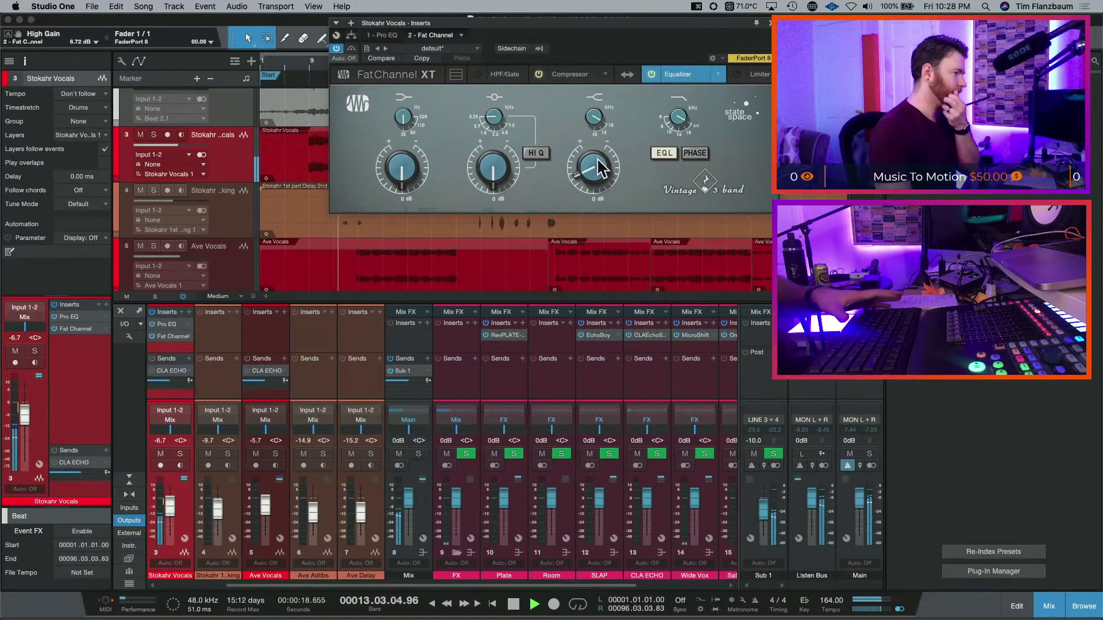
key("space")
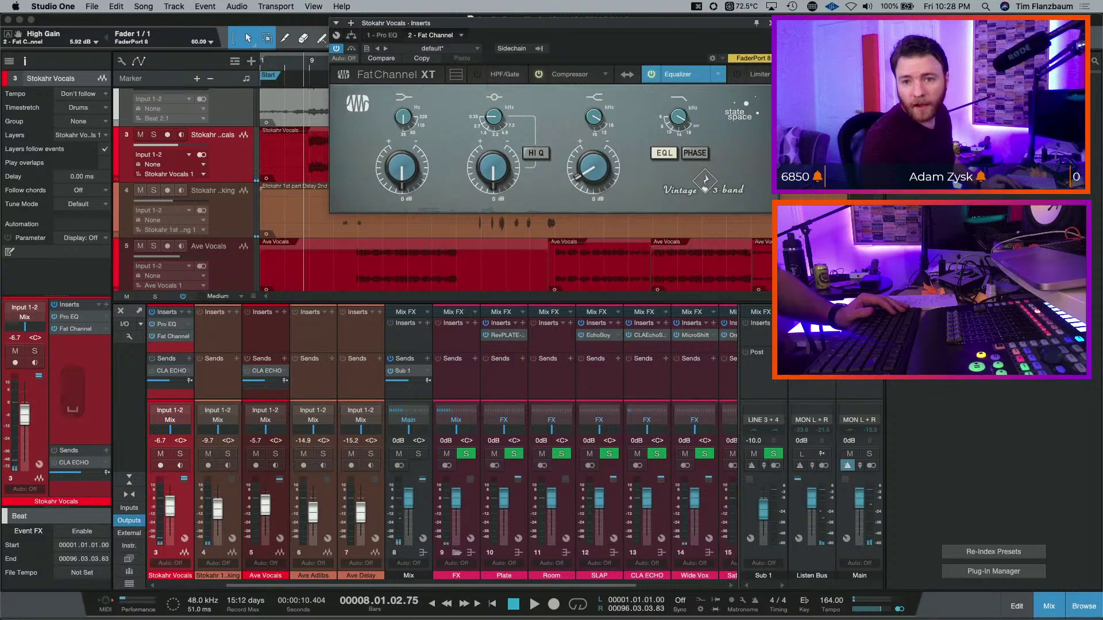
- Look for a Waves tuning plug-in for the lead vocal's inserts, searching for "wave tun", "waves" and "wavestune"
left_click(195, 321)
type("wave")
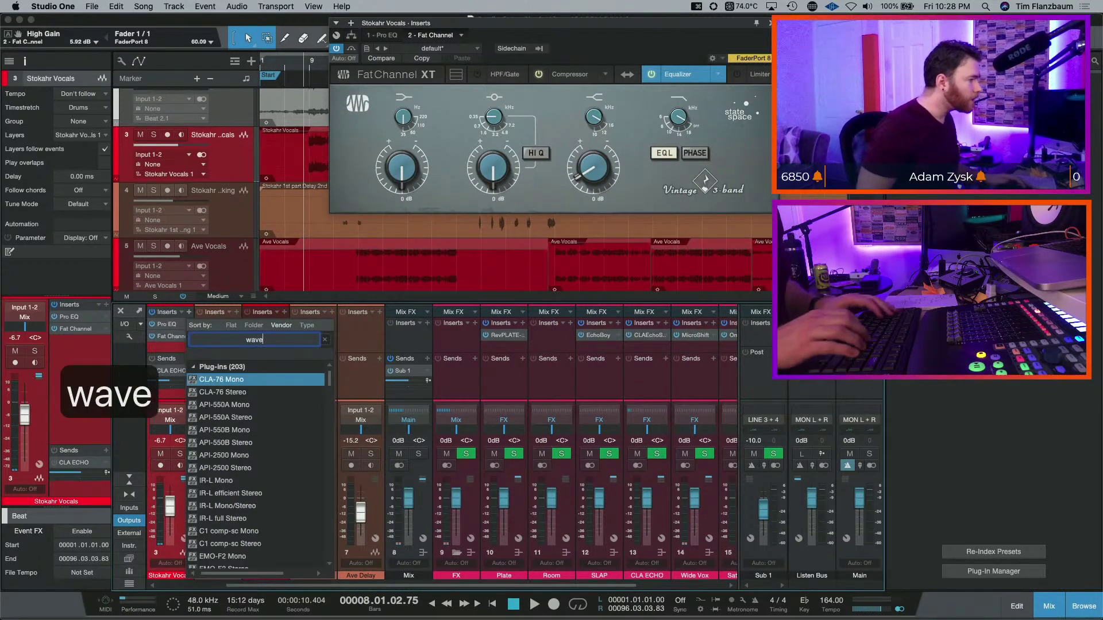
type(" tun")
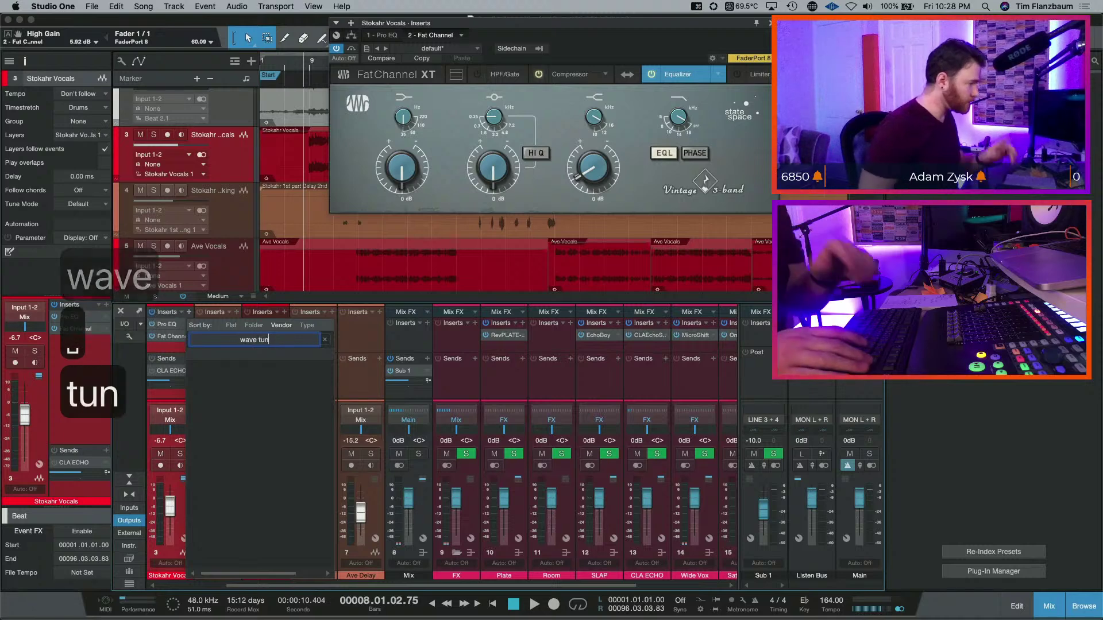
key("BackSpace")
key("BackSpace")
key("BackSpace")
key("BackSpace")
type("s")
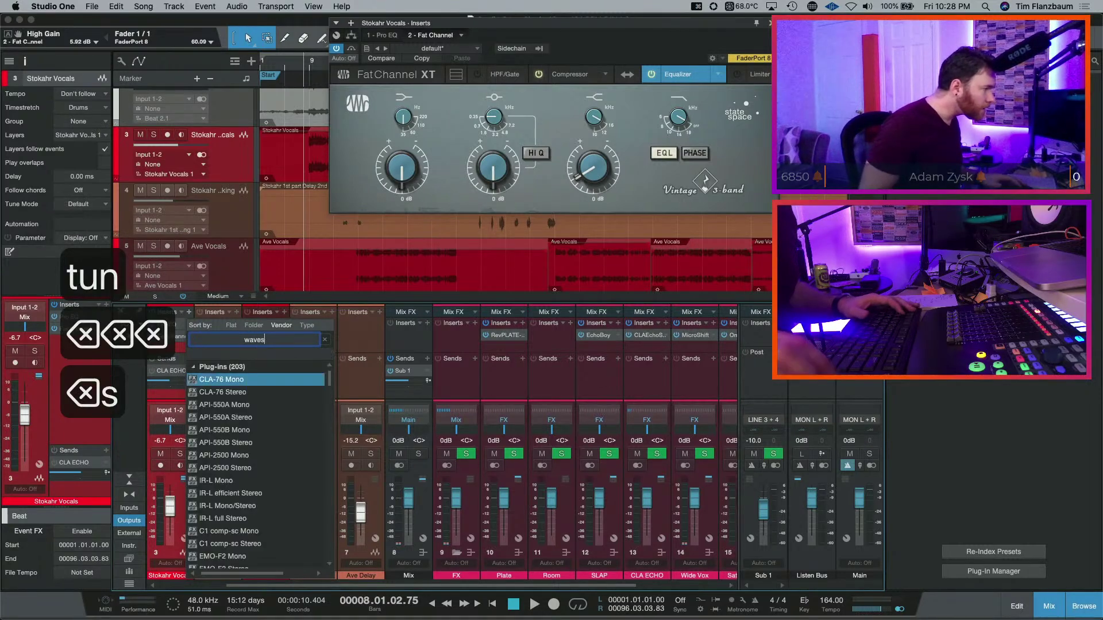
scroll(258, 423, "down", 15)
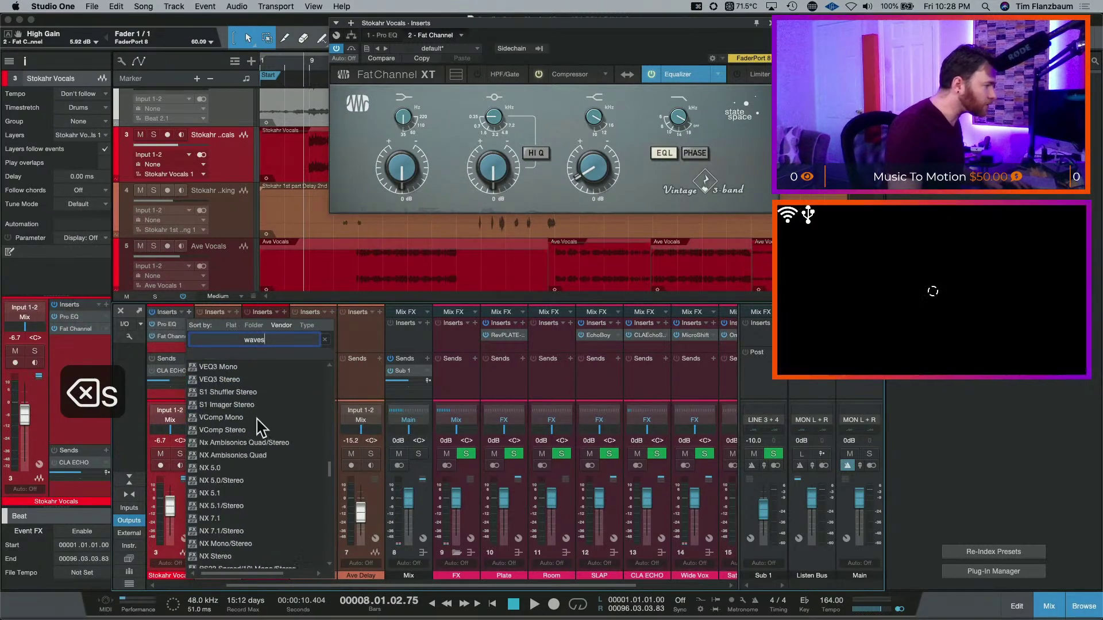
scroll(258, 505, "up", 6)
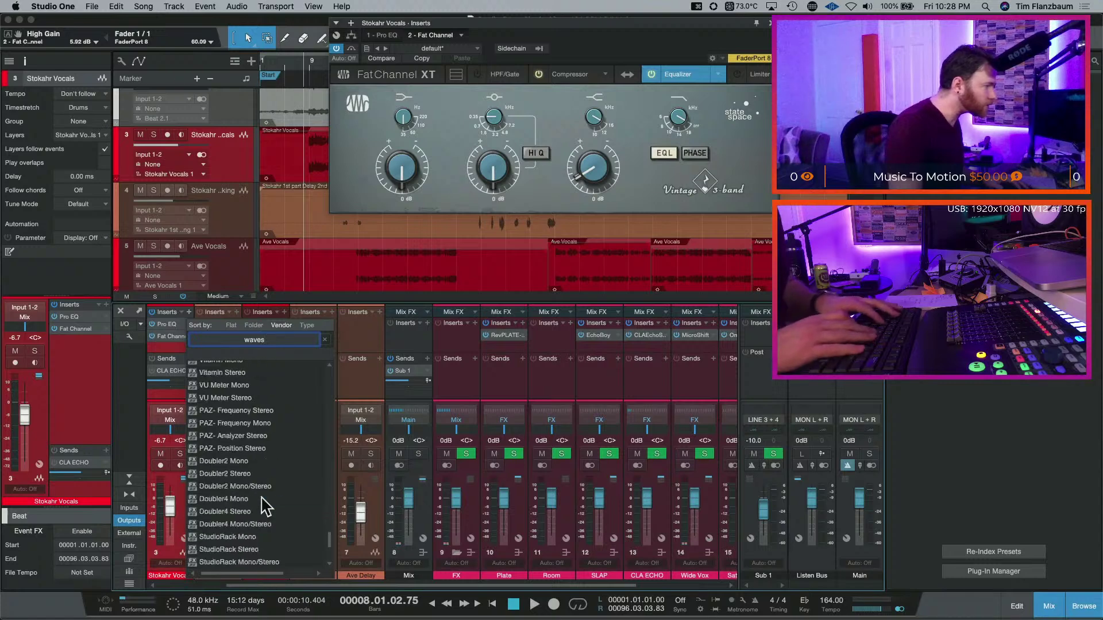
type("tune")
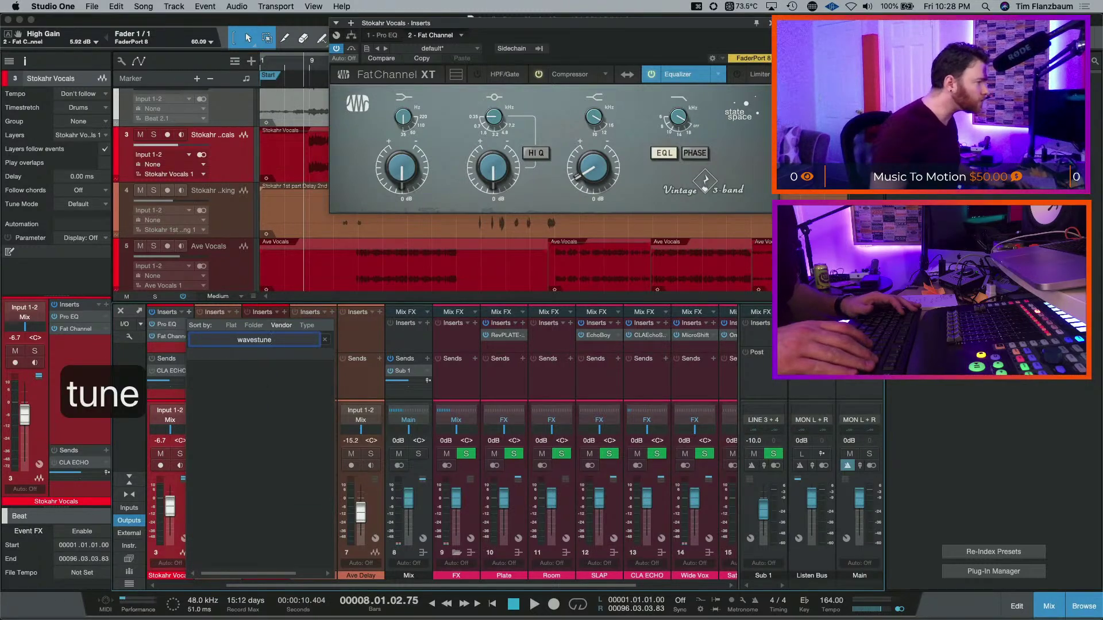
- Search the plug-ins for "tune" and add Waves Tune LT Stereo to the lead vocal's inserts
key("BackSpace")
key("BackSpace")
key("BackSpace")
key("BackSpace")
key("BackSpace")
key("BackSpace")
key("BackSpace")
key("BackSpace")
key("BackSpace")
key("BackSpace")
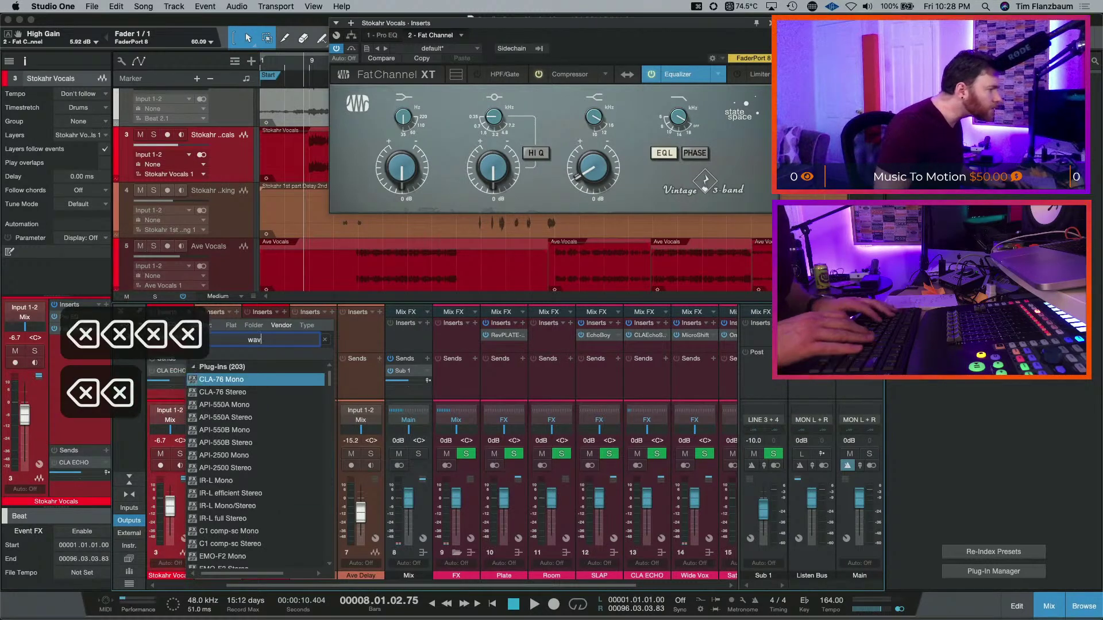
type("tune")
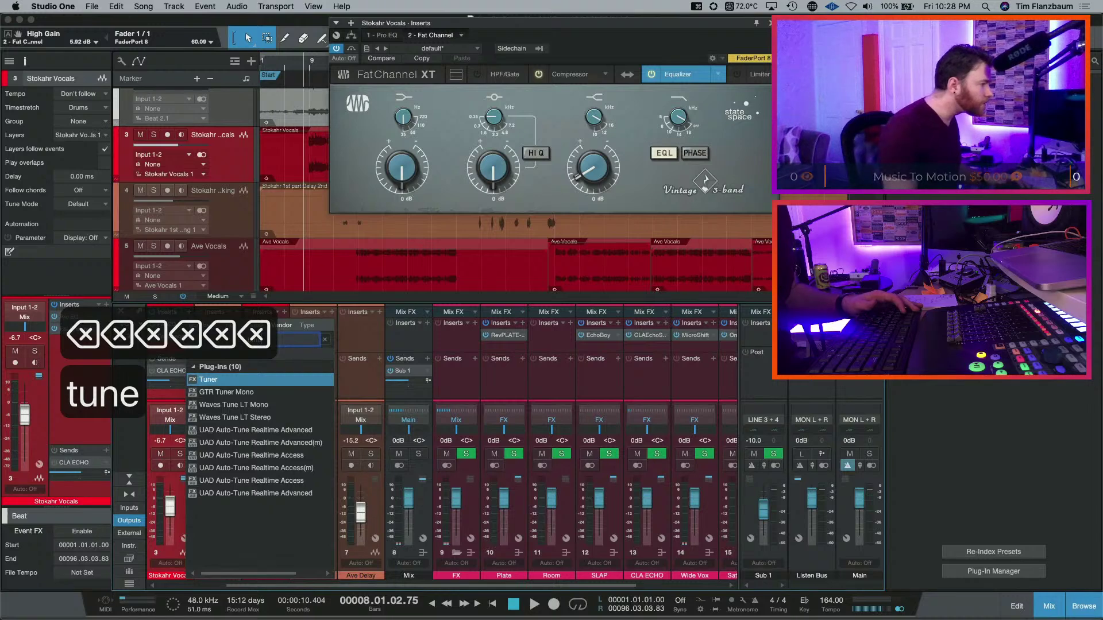
left_click(285, 417)
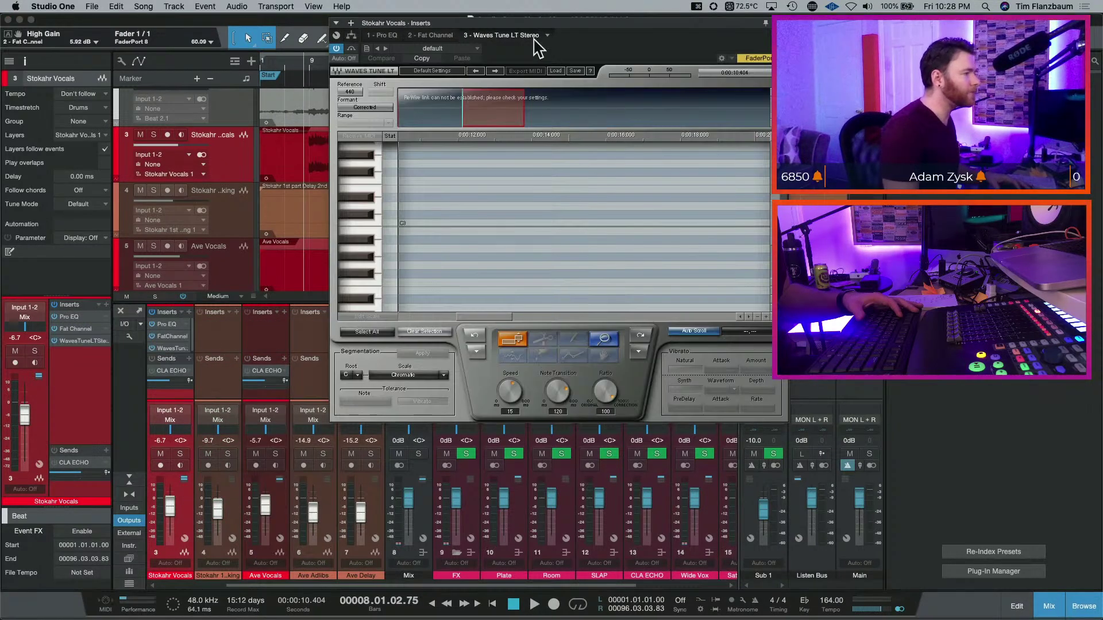
- Place Waves Tune LT first in the insert chain, set it to D# Major and play the vocal through it for scanning
left_click_drag(450, 44, 371, 36)
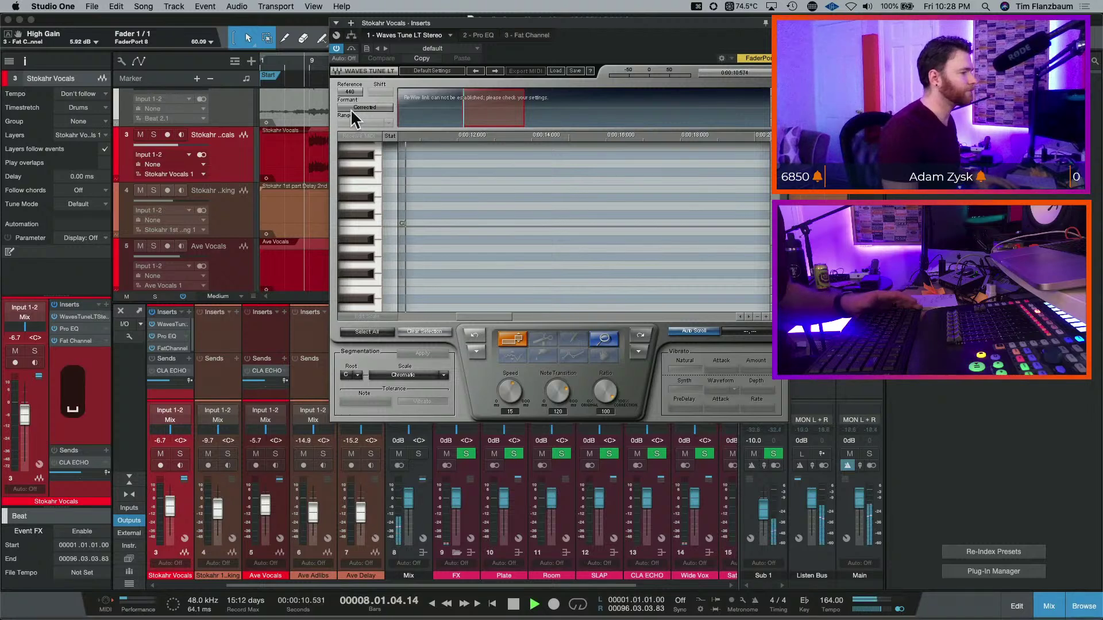
left_click(352, 373)
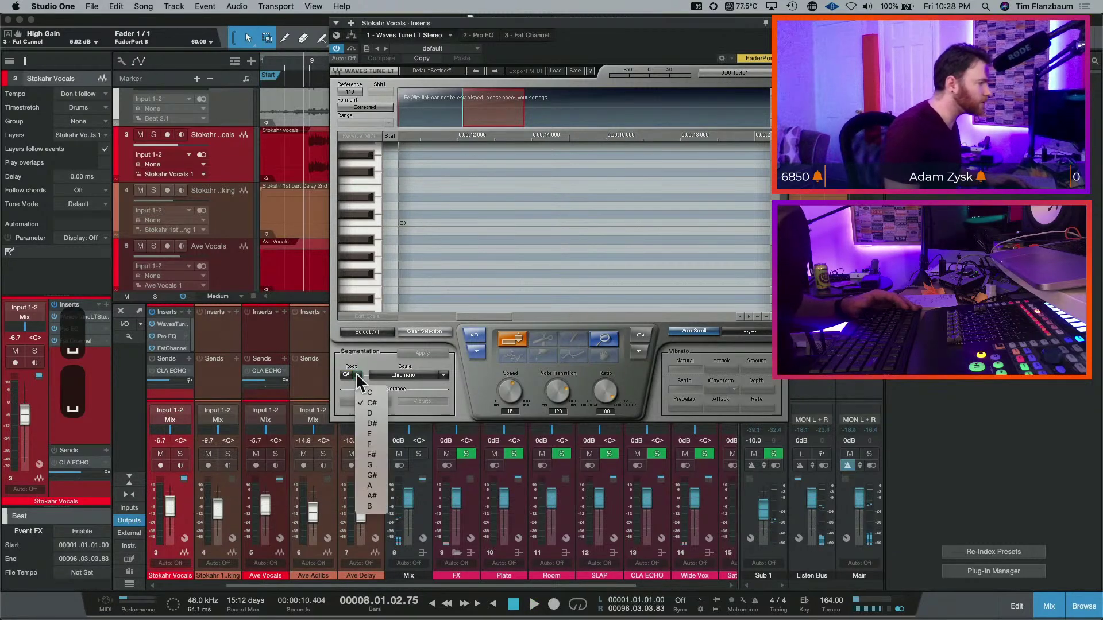
left_click(380, 419)
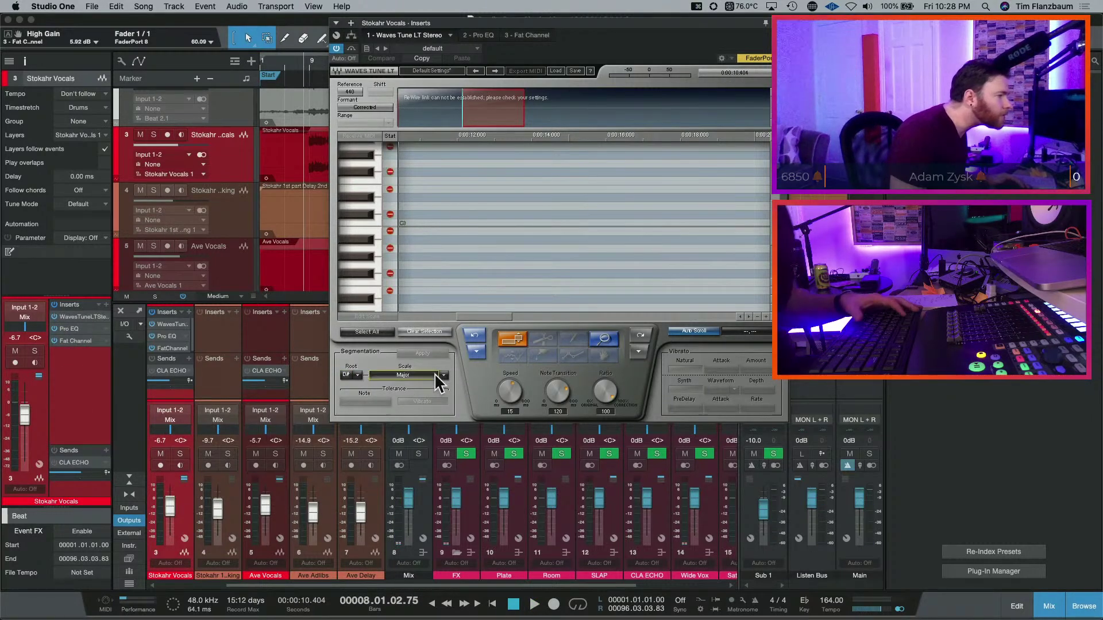
key("space")
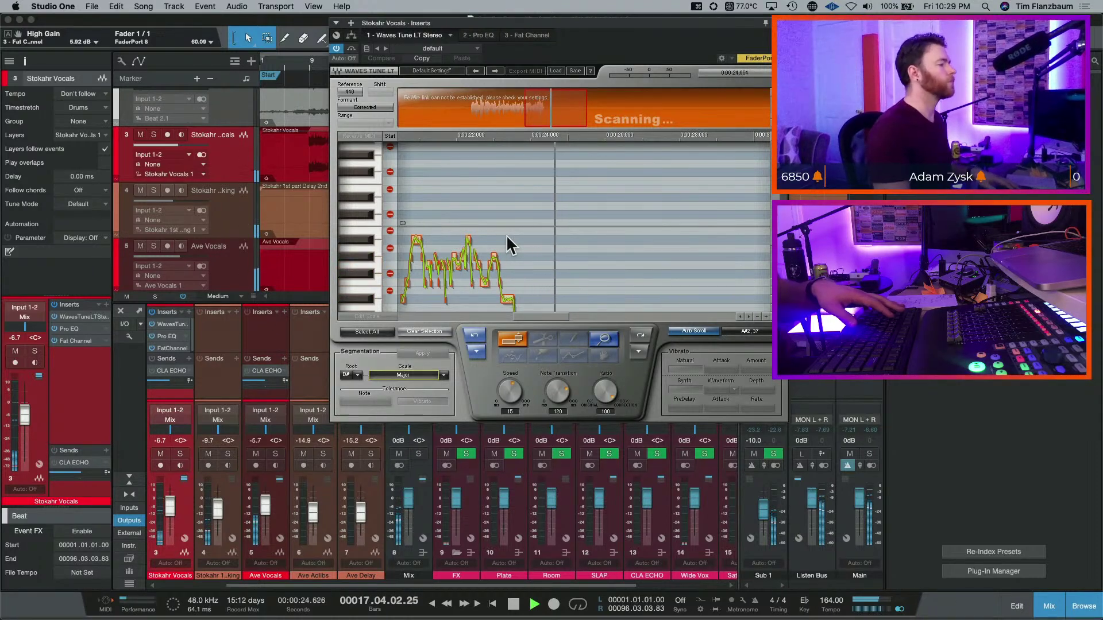
key("space")
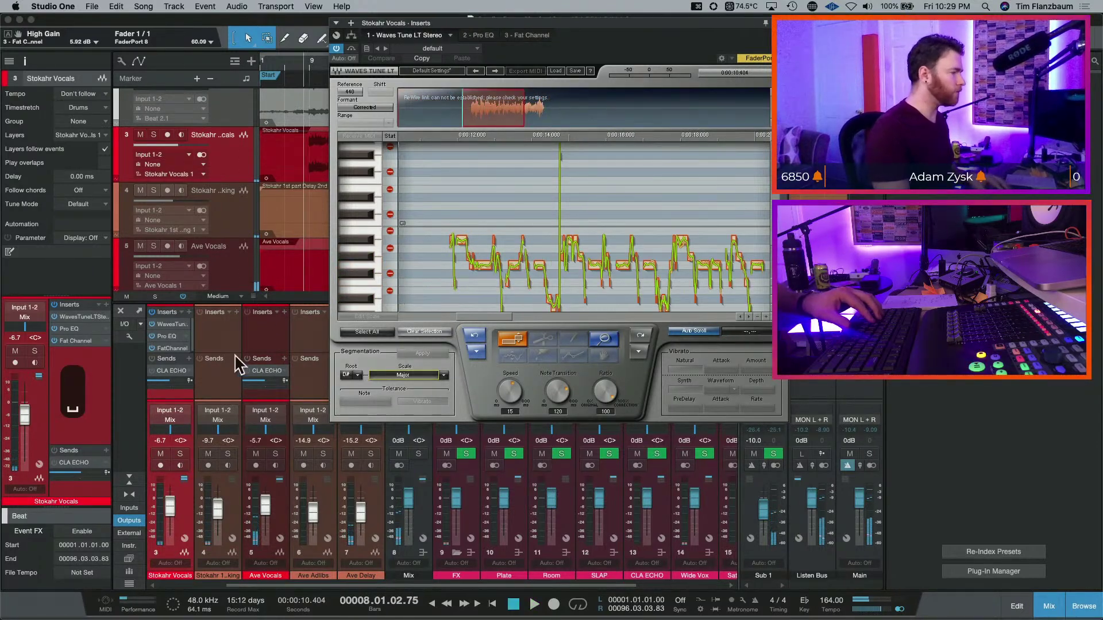
- Copy Waves Tune LT to the inserts of vocal track 5 and play from around bar 16 to scan its vocals
left_click_drag(173, 332, 269, 330)
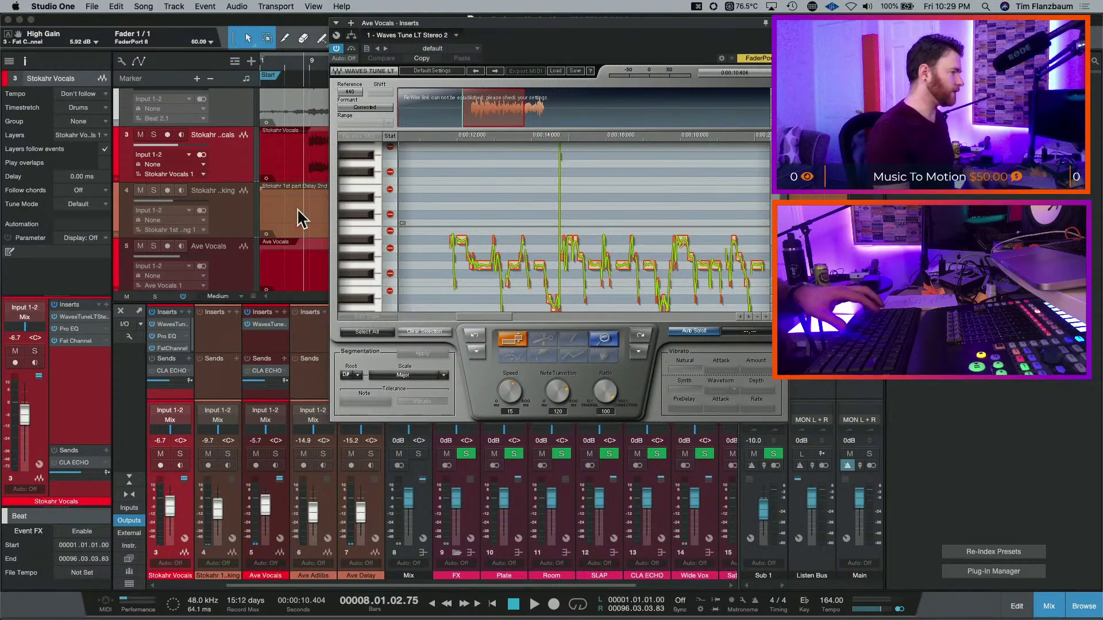
left_click_drag(516, 29, 720, 295)
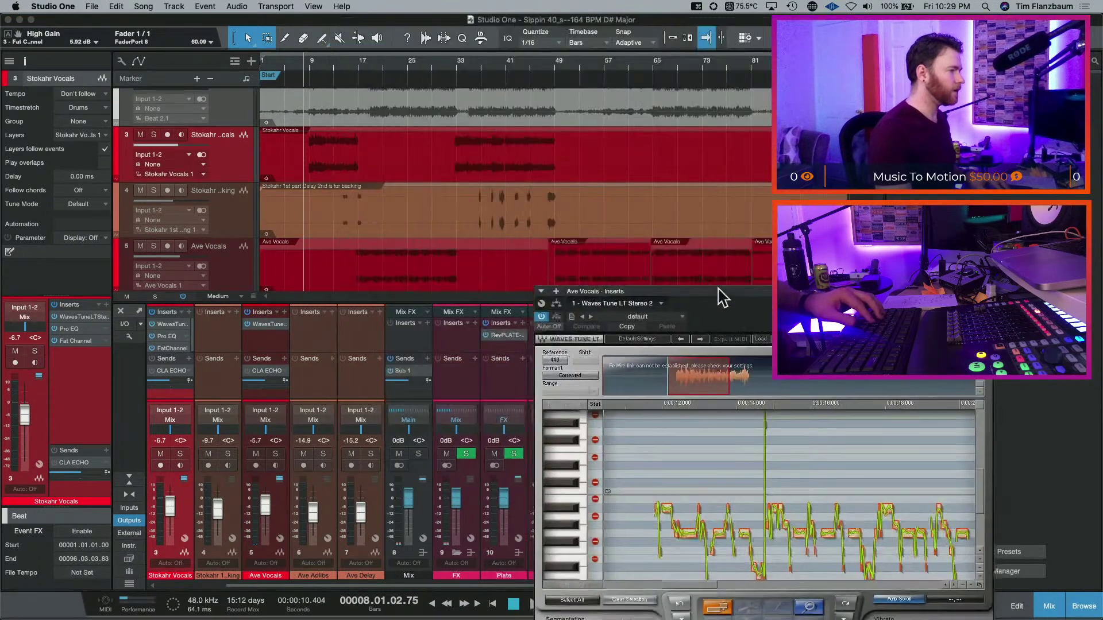
left_click(357, 64)
key("space")
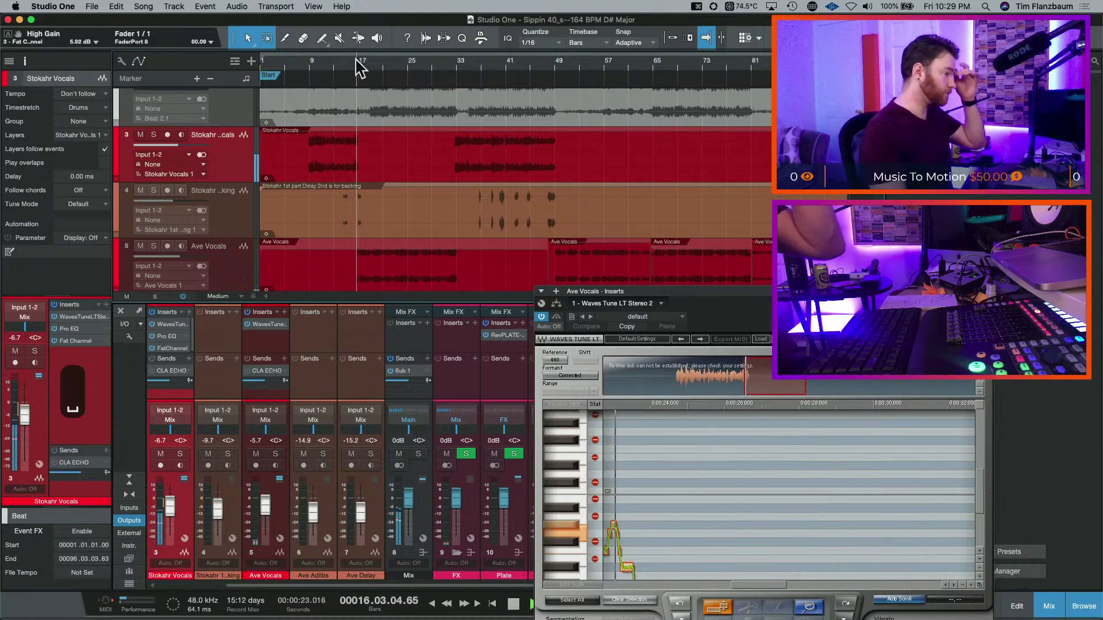
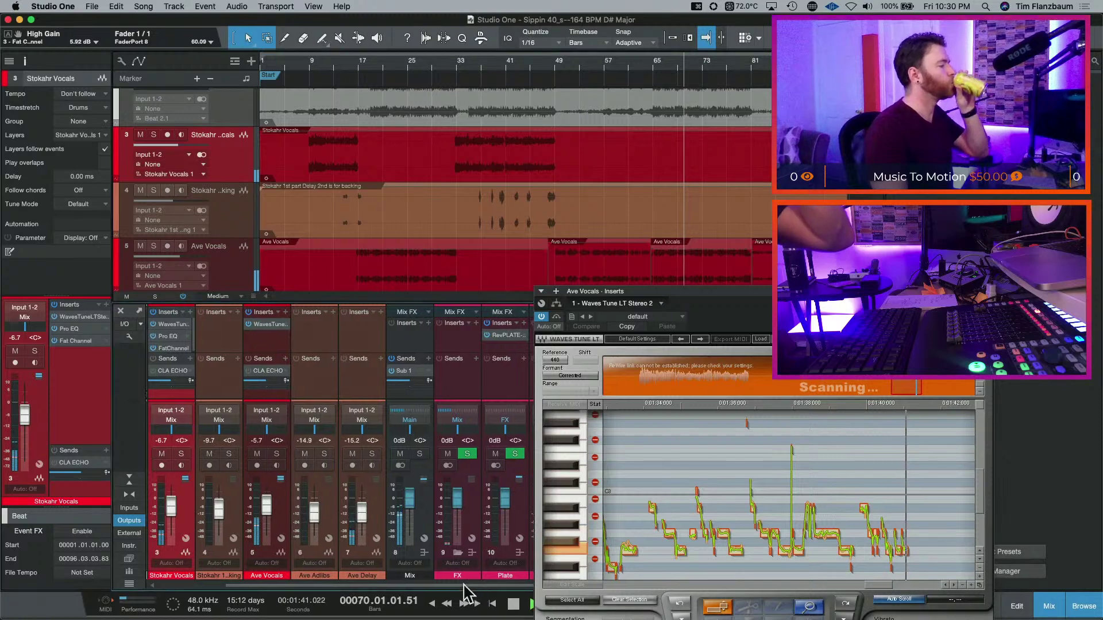
- Set Waves Tune LT on vocal track 5 to speed 0 and note transition 14 while scanning, stopping playback and closing the plug-in
scroll(464, 589, "left", 2)
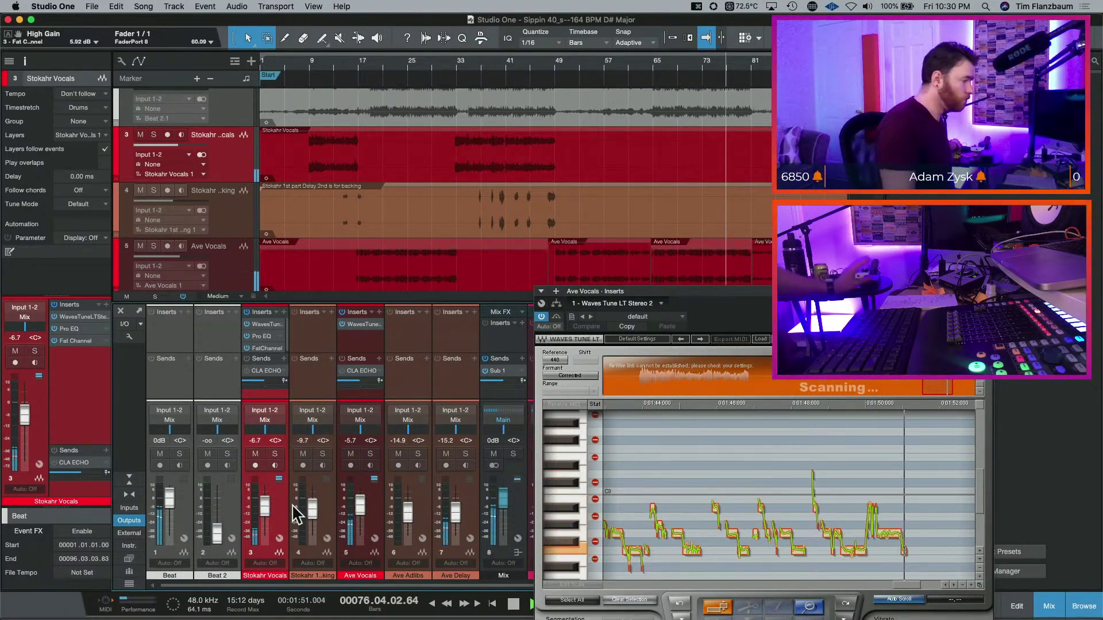
left_click_drag(730, 289, 548, 92)
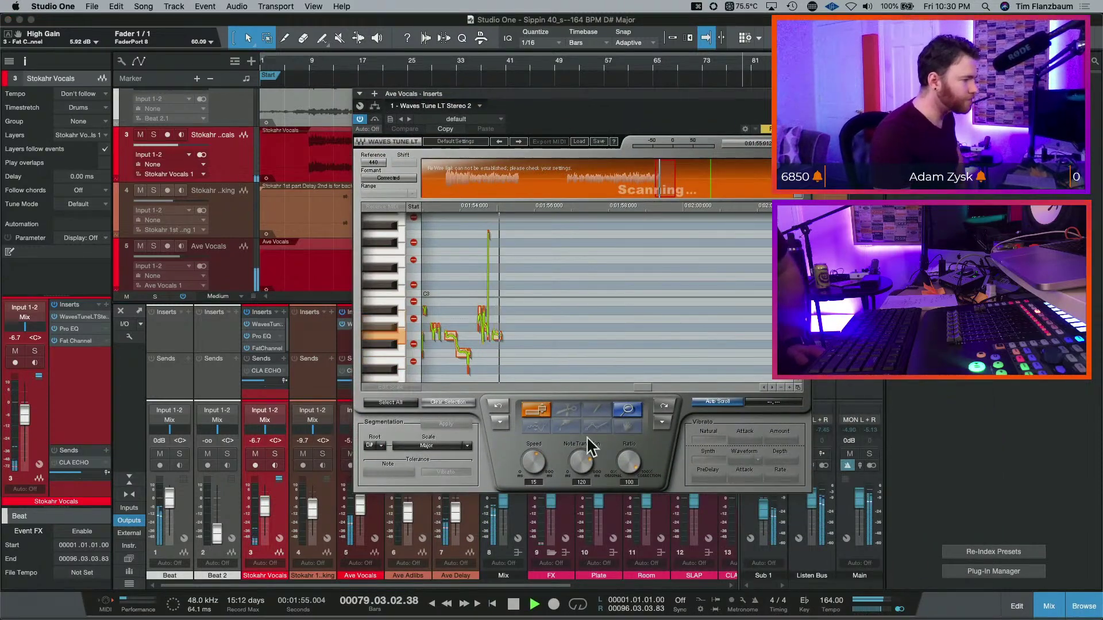
mouse_move(590, 448)
left_mouse_down()
mouse_move(592, 480)
mouse_move(539, 506)
left_mouse_up()
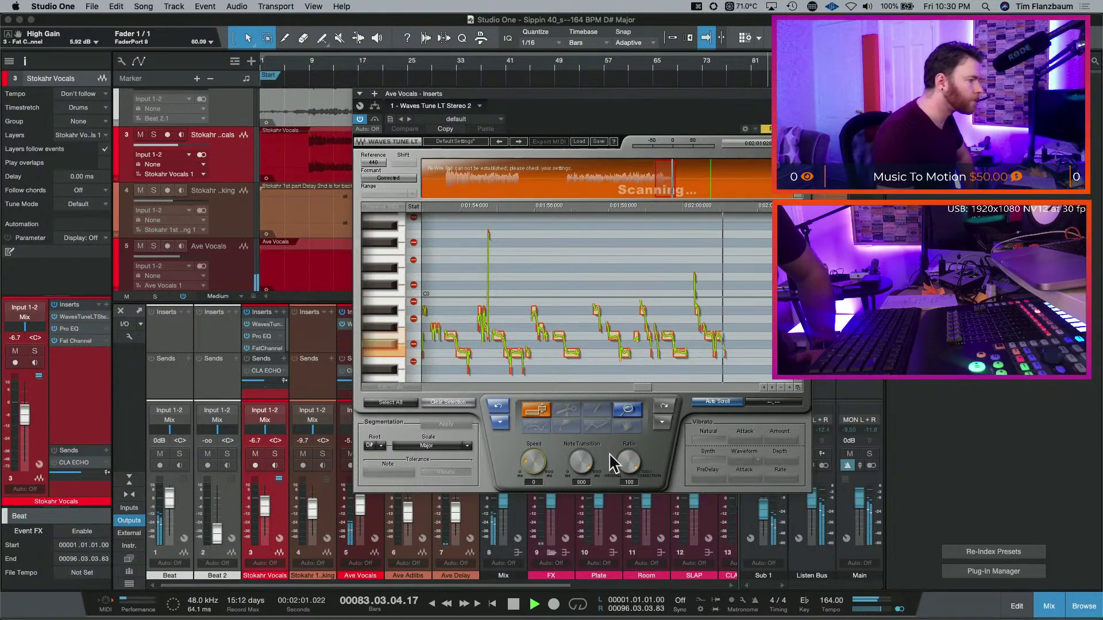
left_click_drag(581, 463, 583, 468)
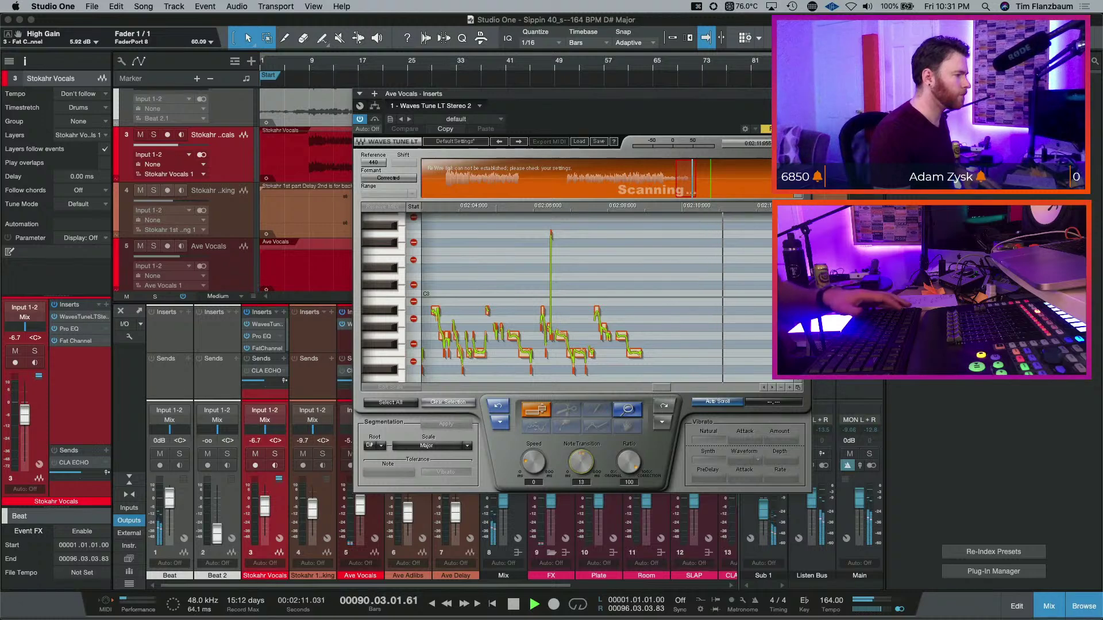
key("space")
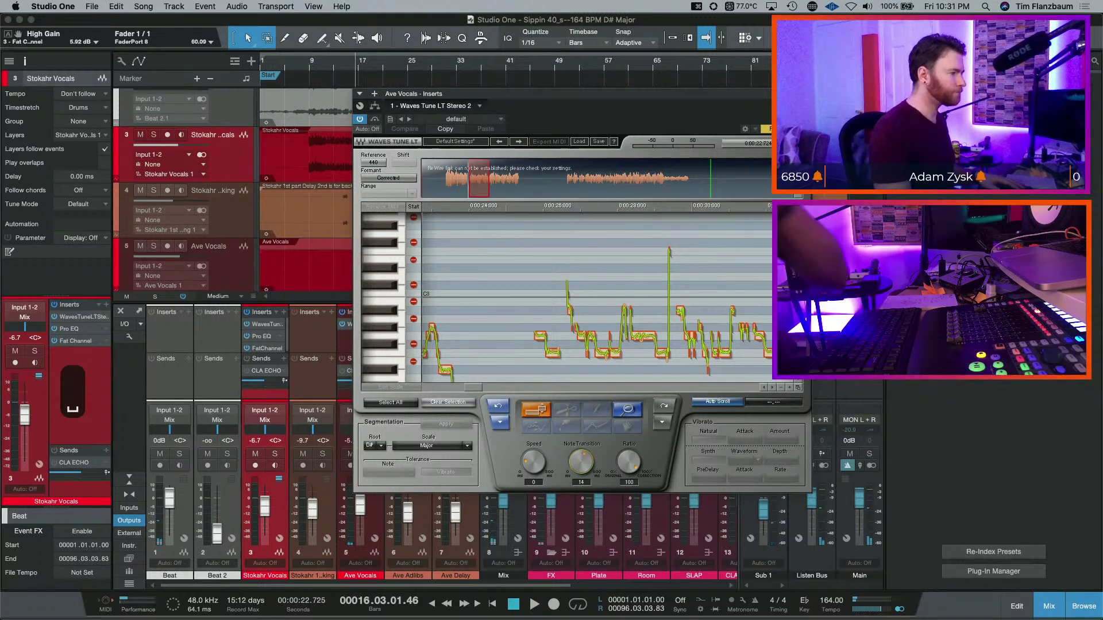
left_click(803, 93)
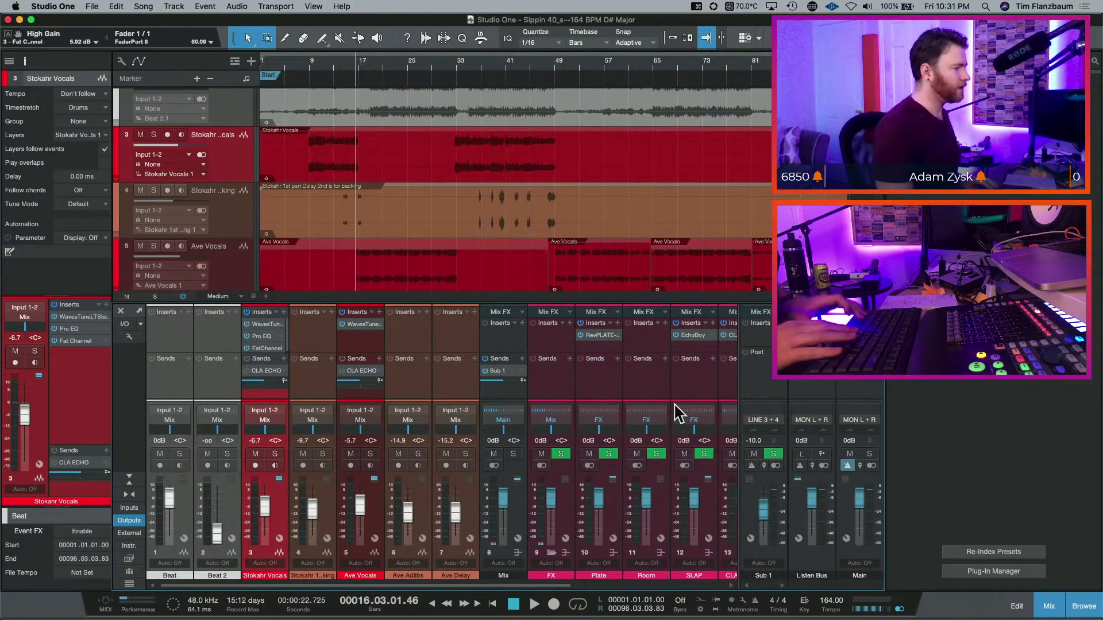
- Find and open the Universal Audio Console application to inspect its mixer, and return to Studio One
key("alt+super+space")
type("con")
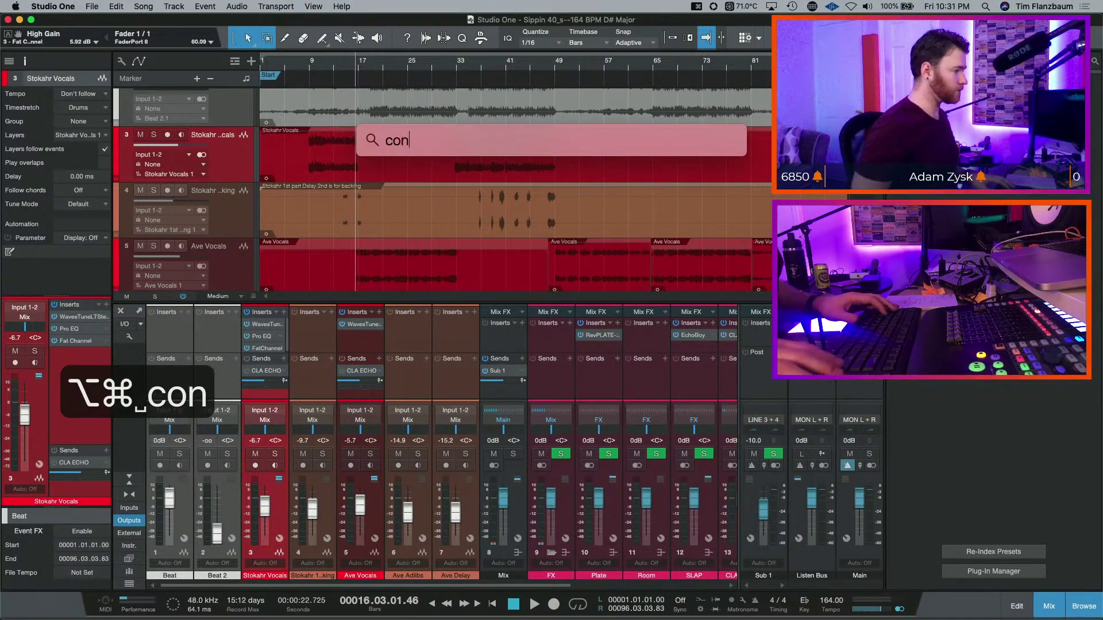
type("sole")
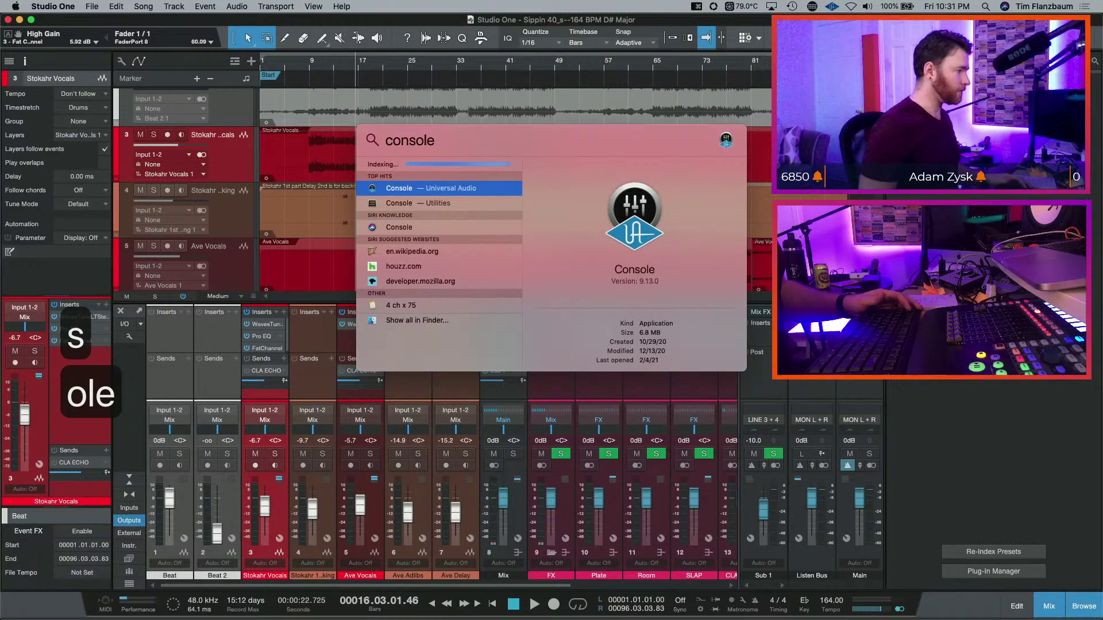
key("Return")
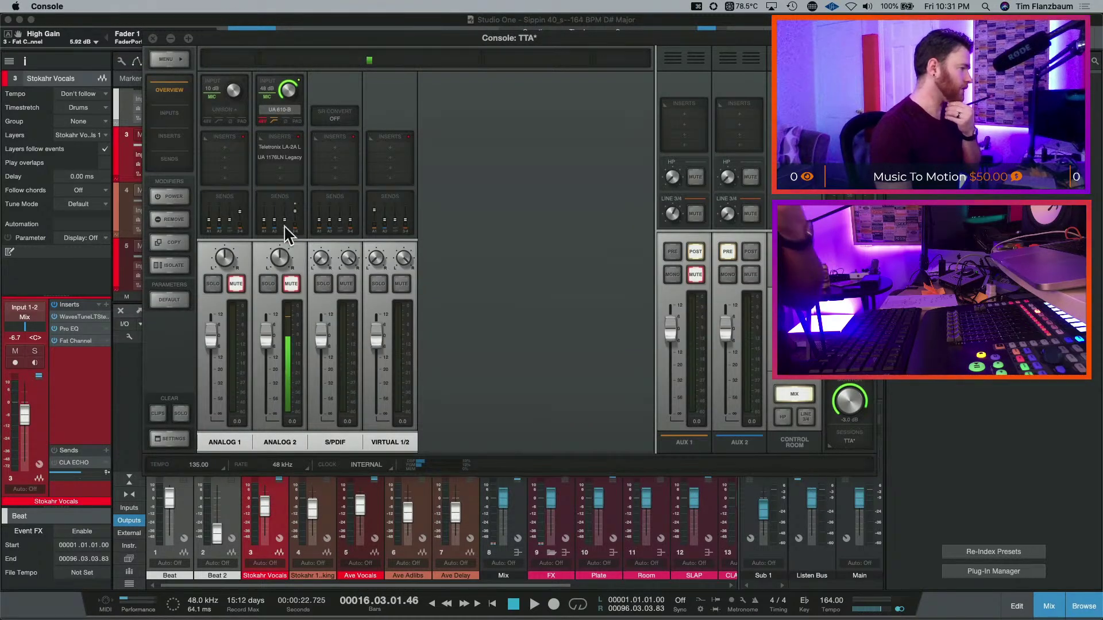
key("super+Tab")
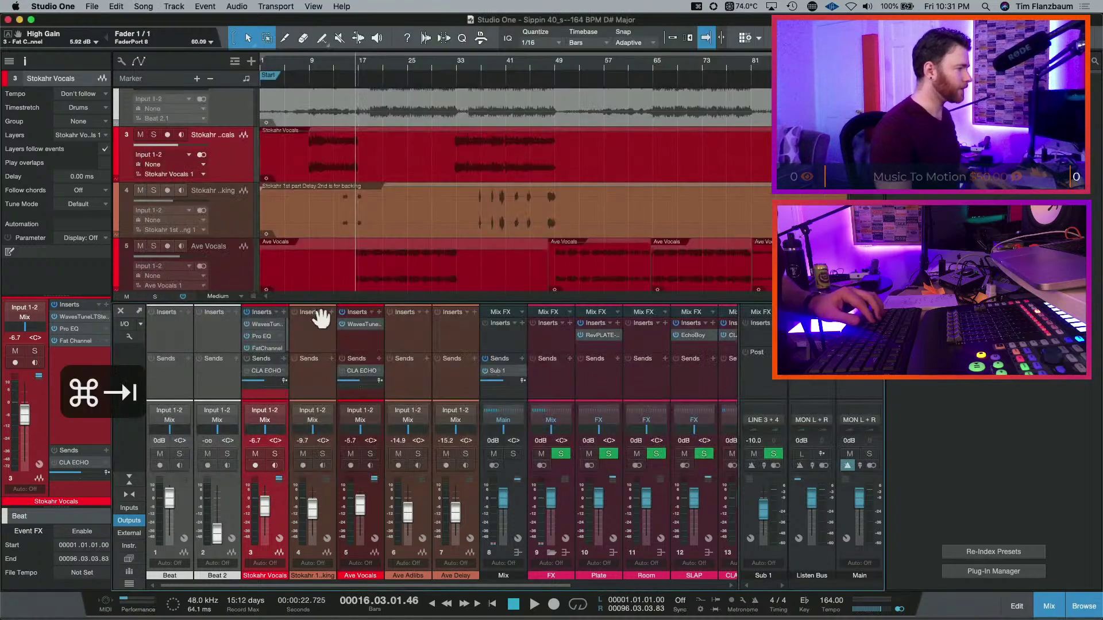
- Compare the Waves Tune LT settings of the lead vocal and vocal track 5, and start playback from around bar 7
left_click(303, 66)
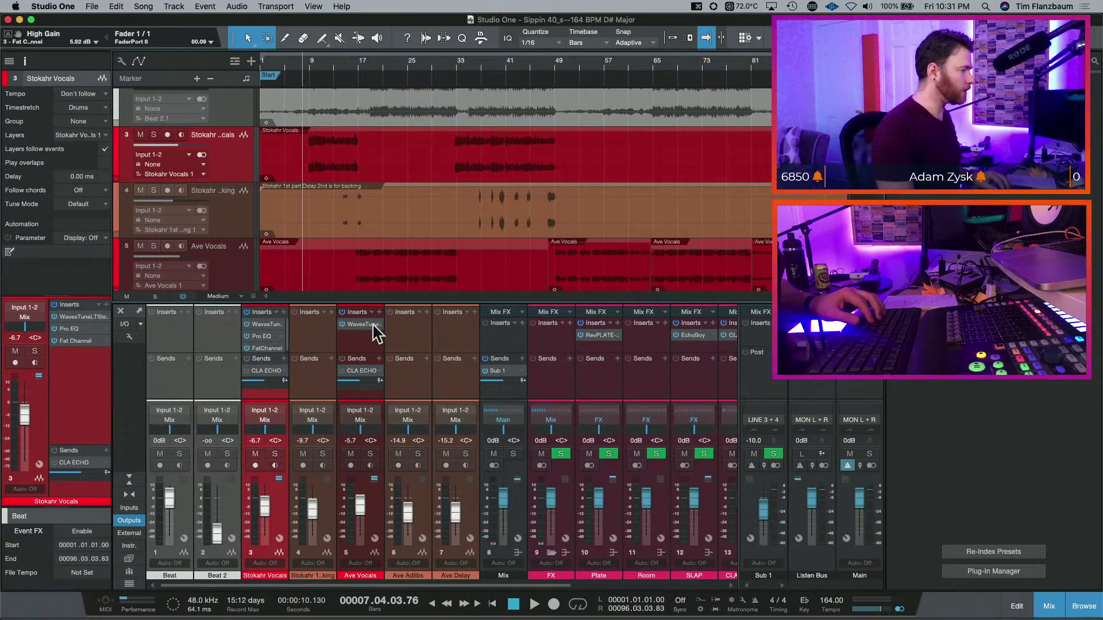
left_click(268, 327)
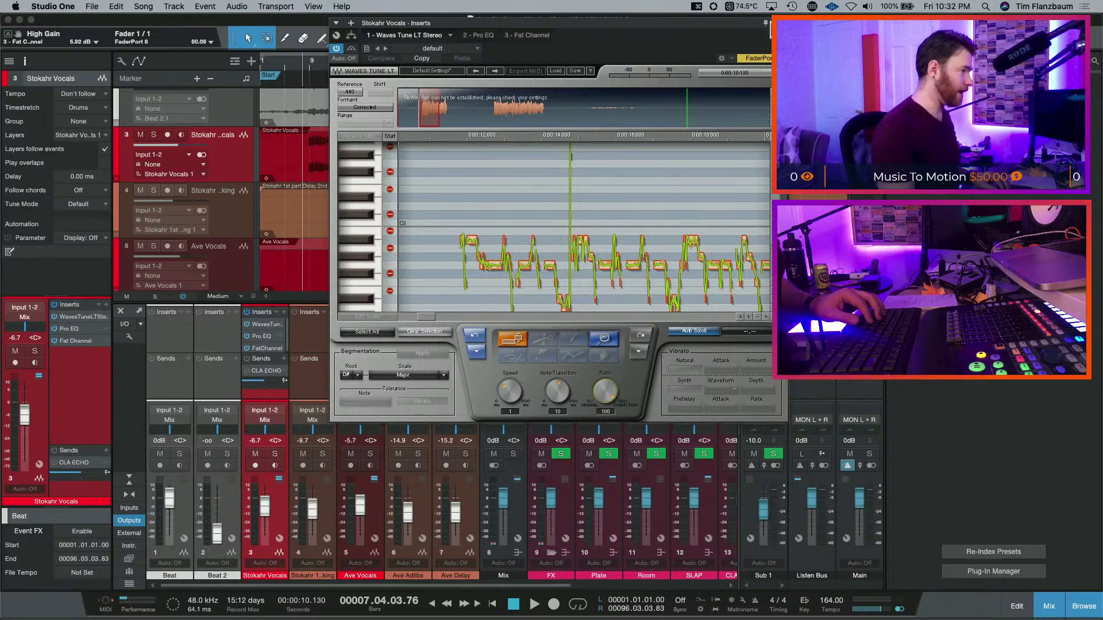
left_click(781, 23)
left_click(364, 324)
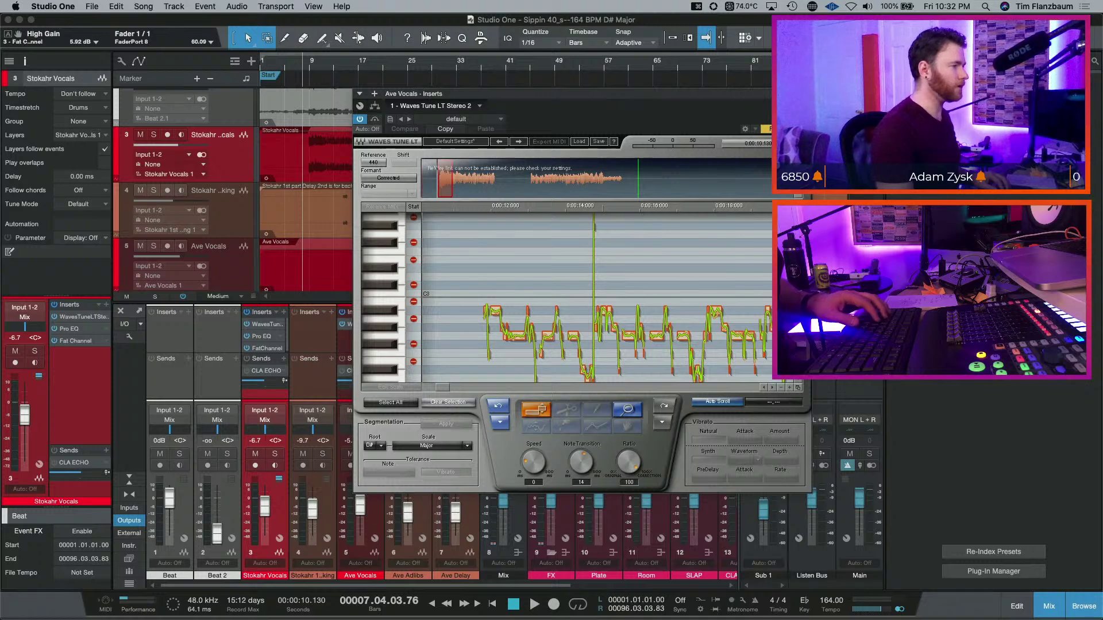
key("super+w")
key("space")
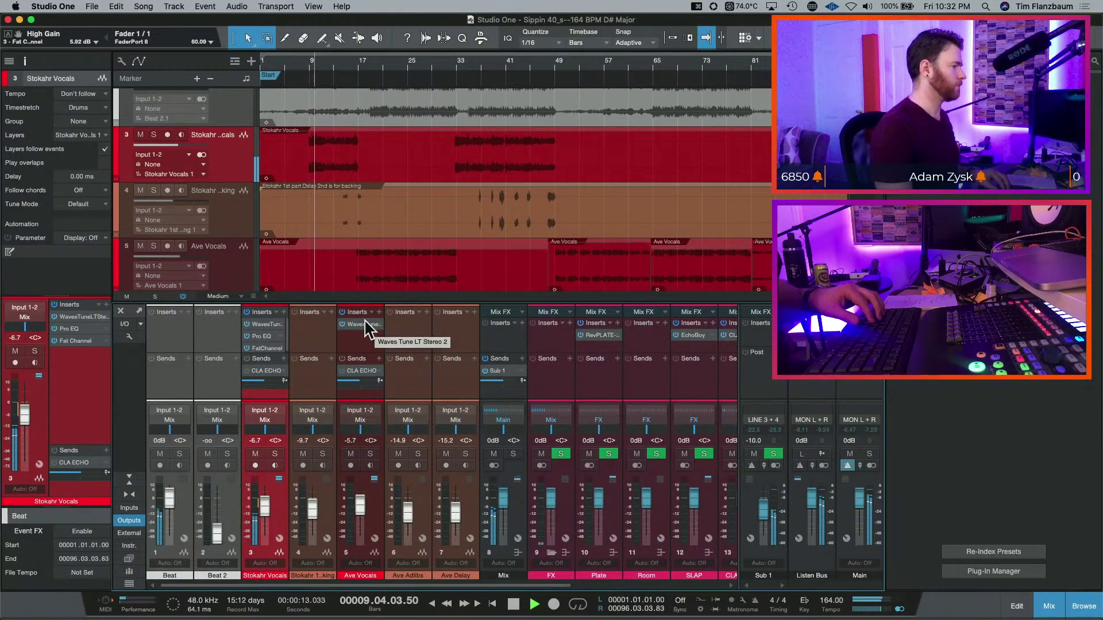
- Set the note transition of the lead vocal's Waves Tune LT to 1 during playback, and replay the passage from around bar 7
left_click(267, 325)
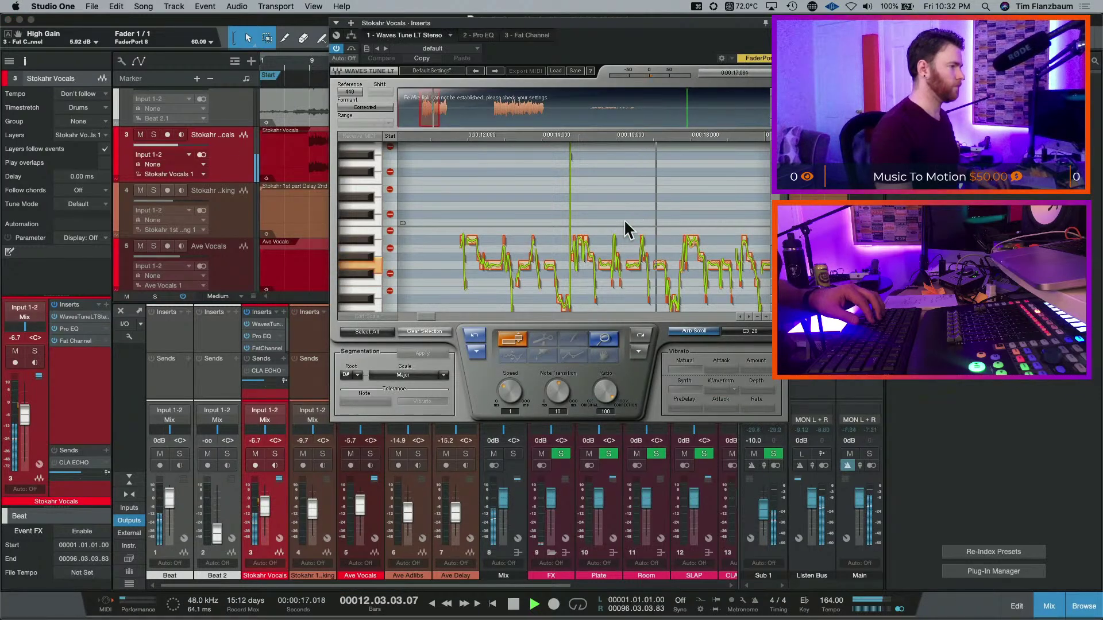
left_click_drag(558, 392, 566, 405)
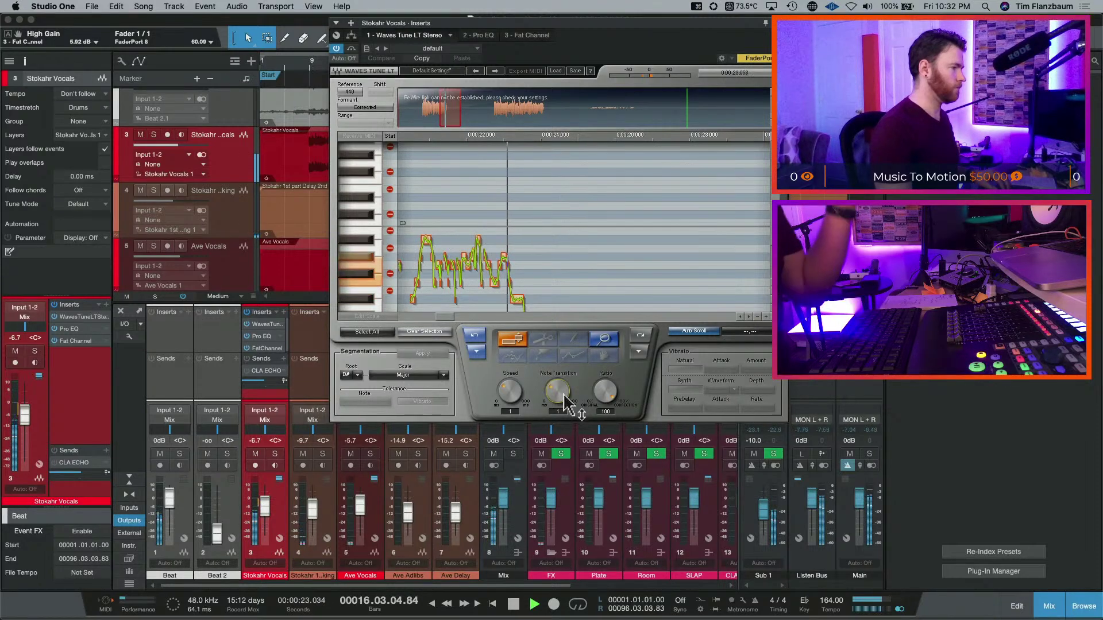
key("space")
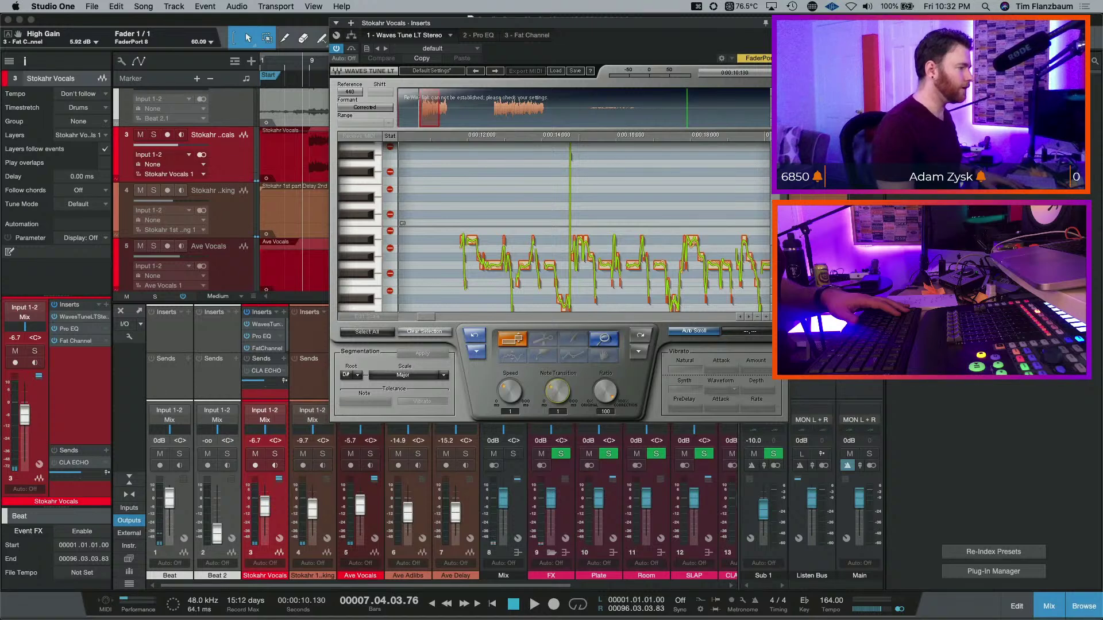
key("super+w")
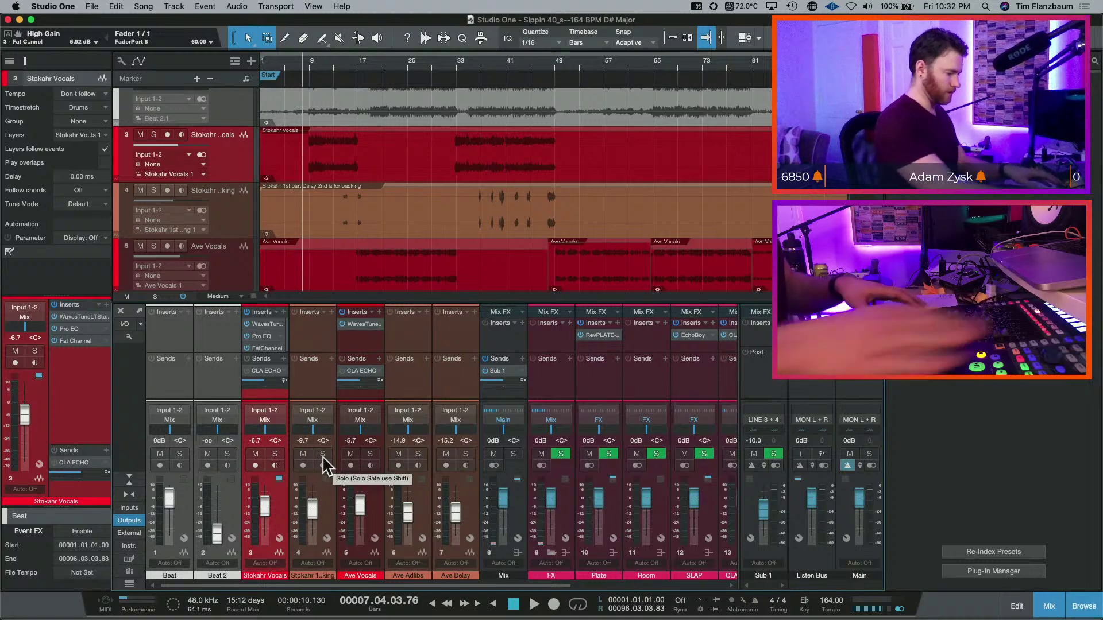
key("space")
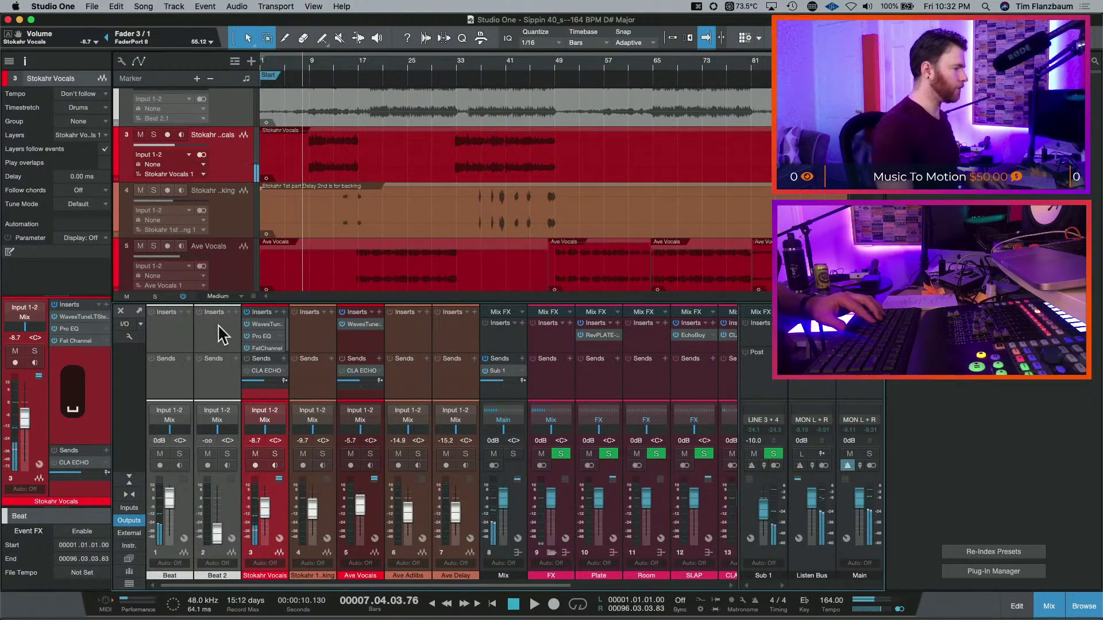
- Browse the Plugin Alliance effects and insert bx_hybrid V2 on the Beat 2 channel
left_click(235, 313)
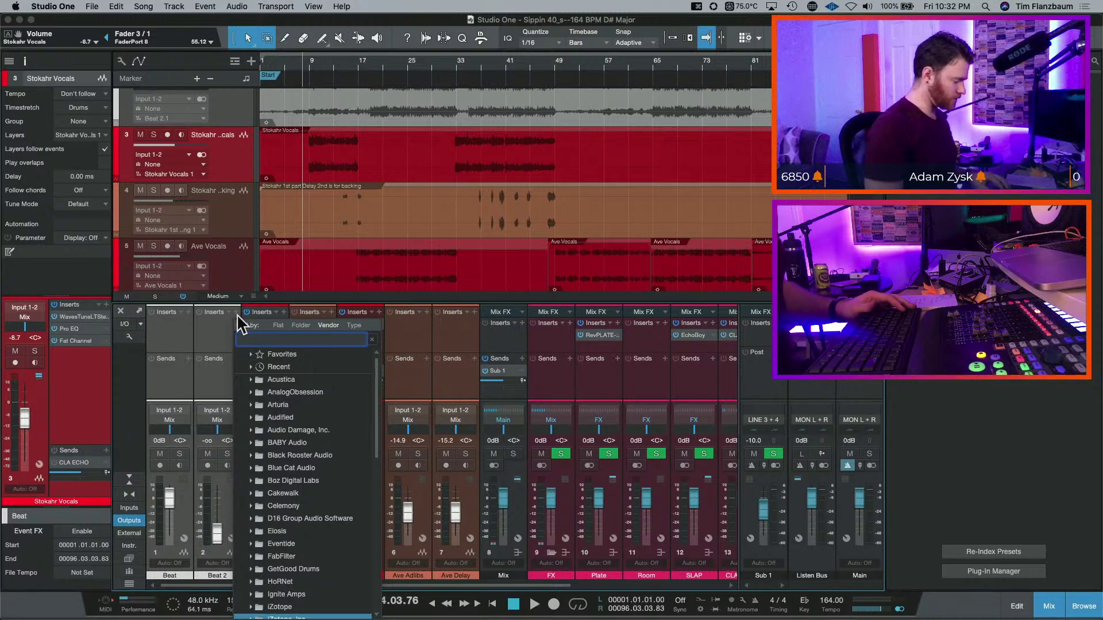
scroll(295, 443, "down", 10)
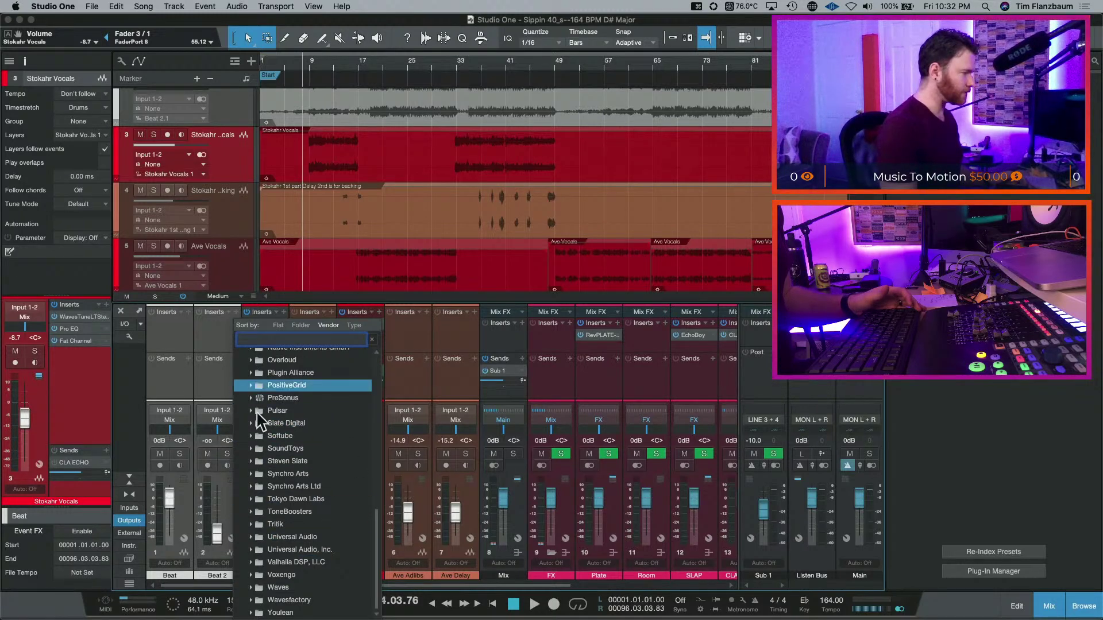
scroll(280, 437, "up", 1)
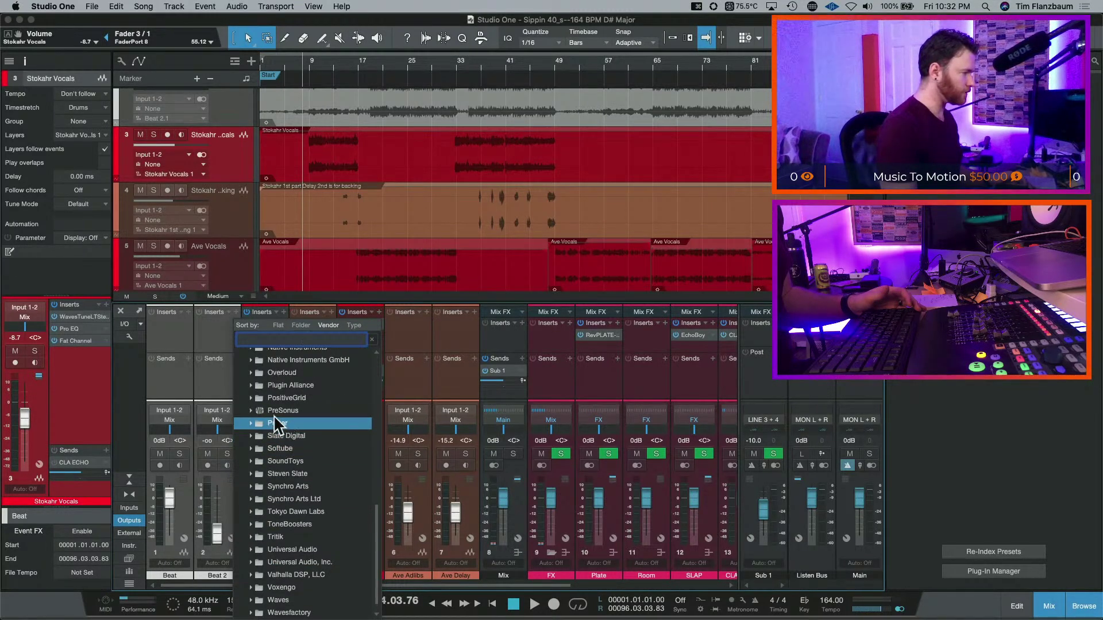
left_click(256, 385)
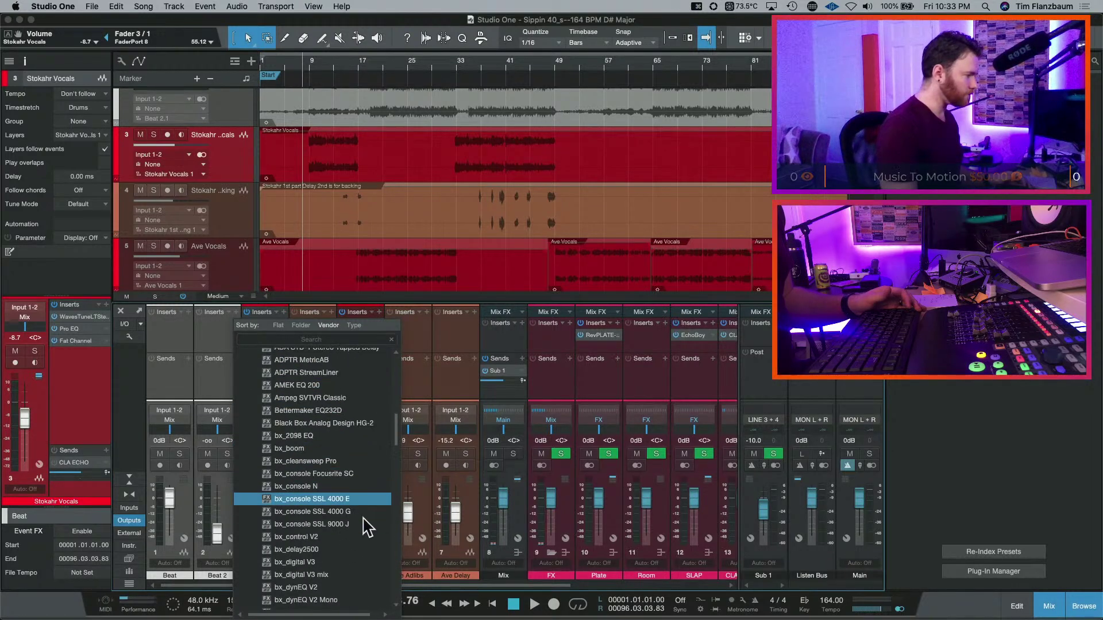
scroll(365, 525, "down", 6)
scroll(365, 525, "down", 10)
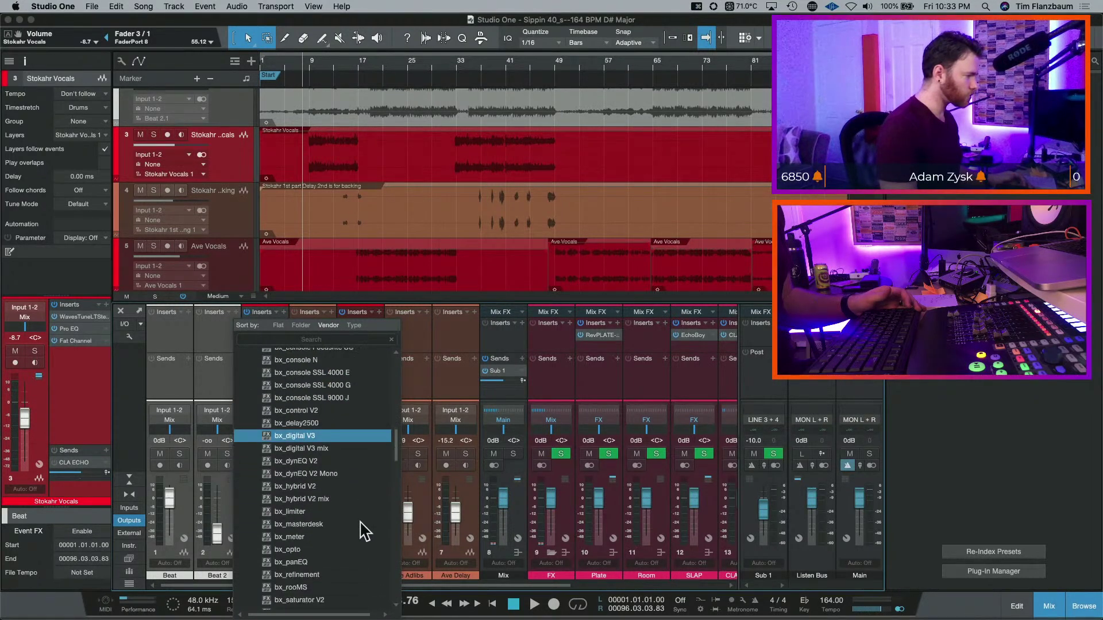
scroll(364, 527, "down", 6)
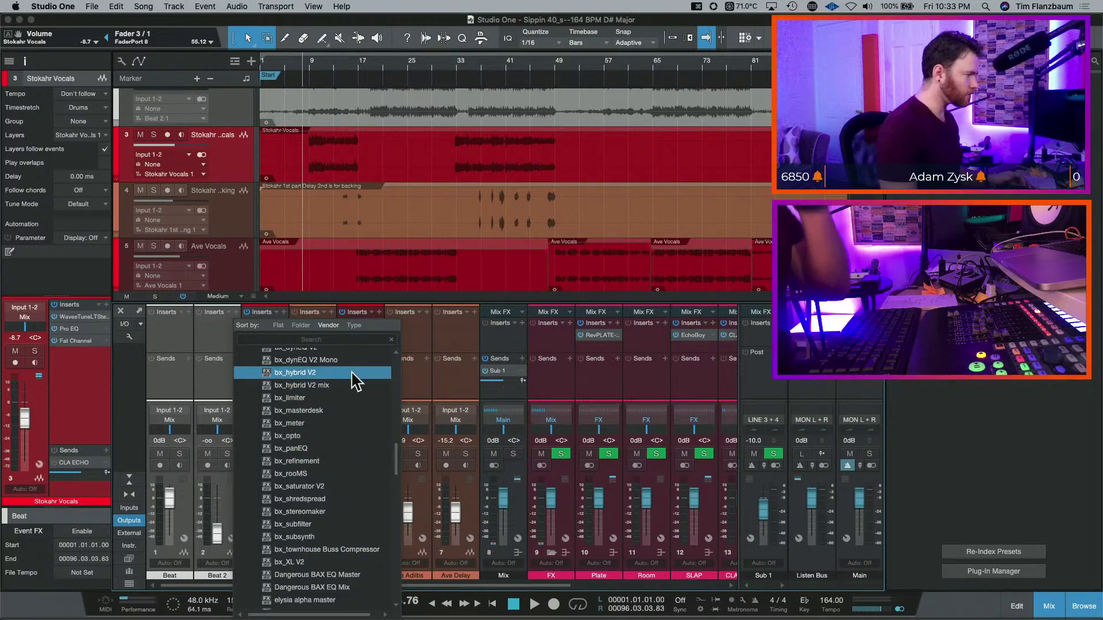
key("Escape")
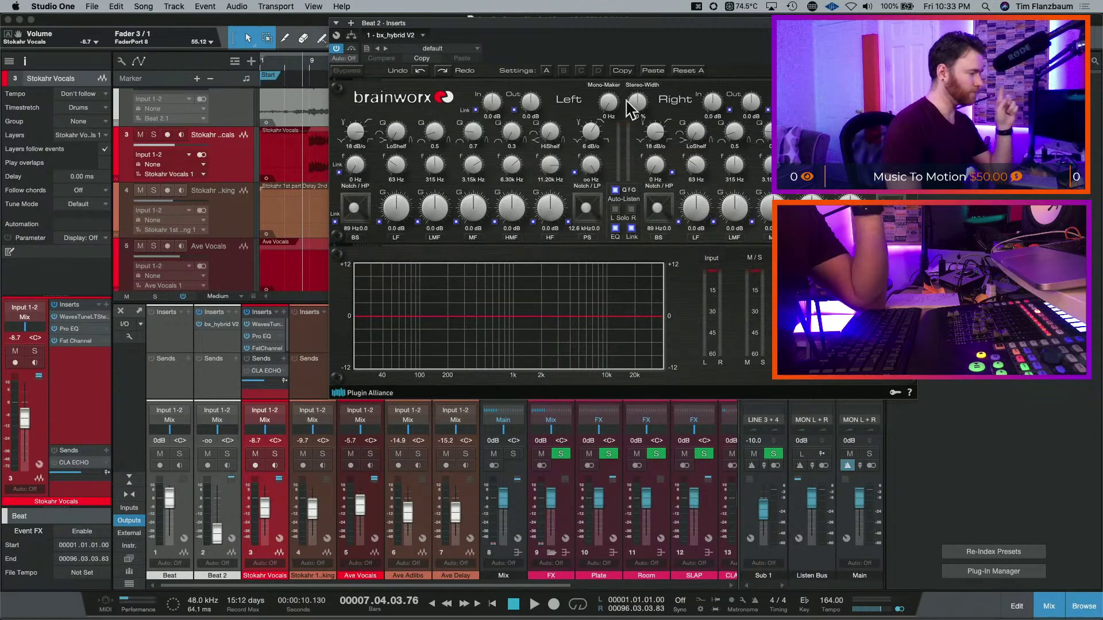
- Set the Mono-Maker of bx_hybrid V2 on Beat 2 to 100 Hz
left_click_drag(639, 23, 440, 162)
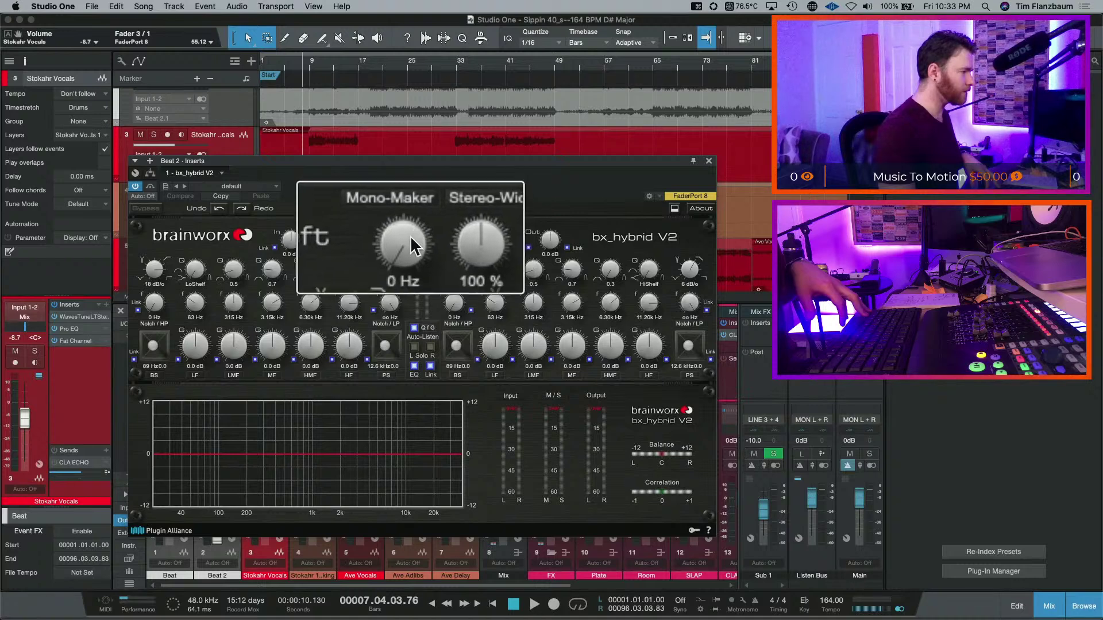
right_click(411, 240)
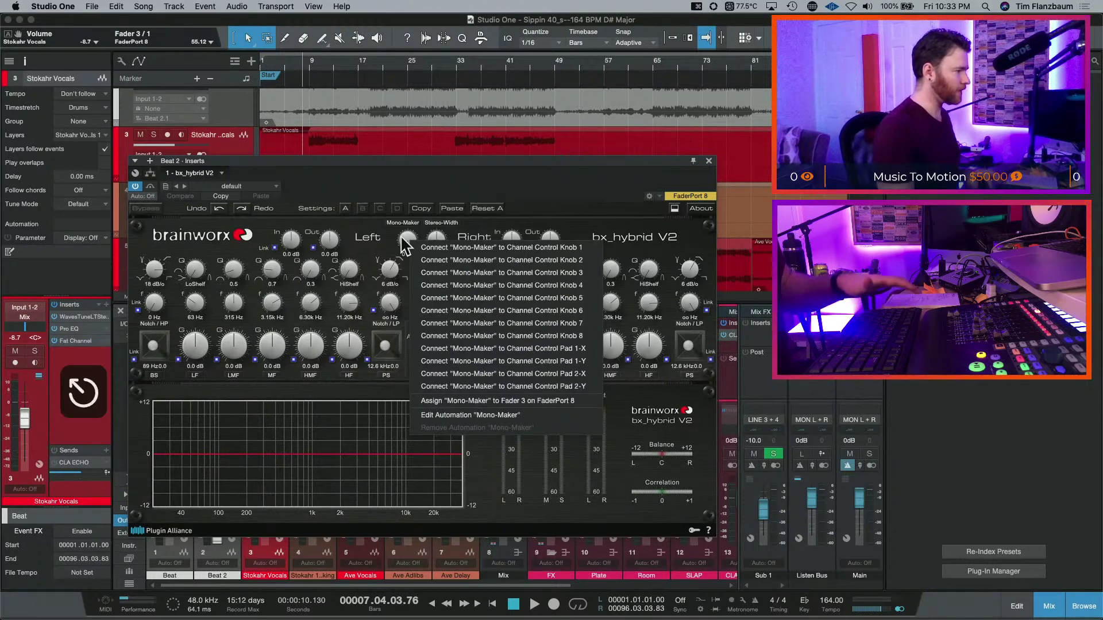
left_click(404, 240)
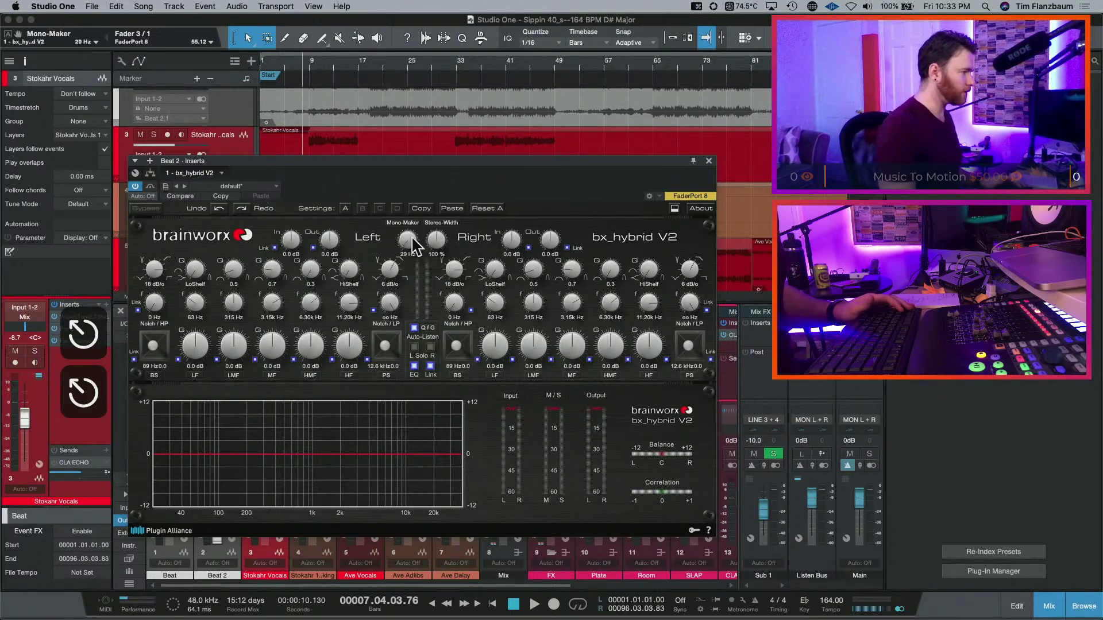
scroll(408, 240, "up", 10)
scroll(410, 242, "down", 5)
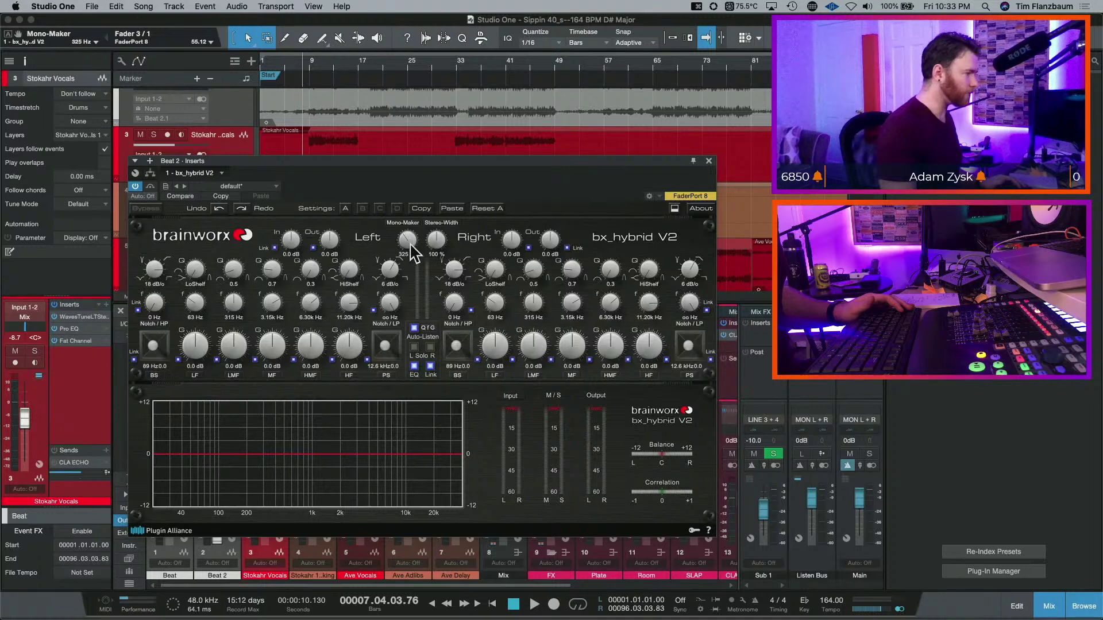
type("100")
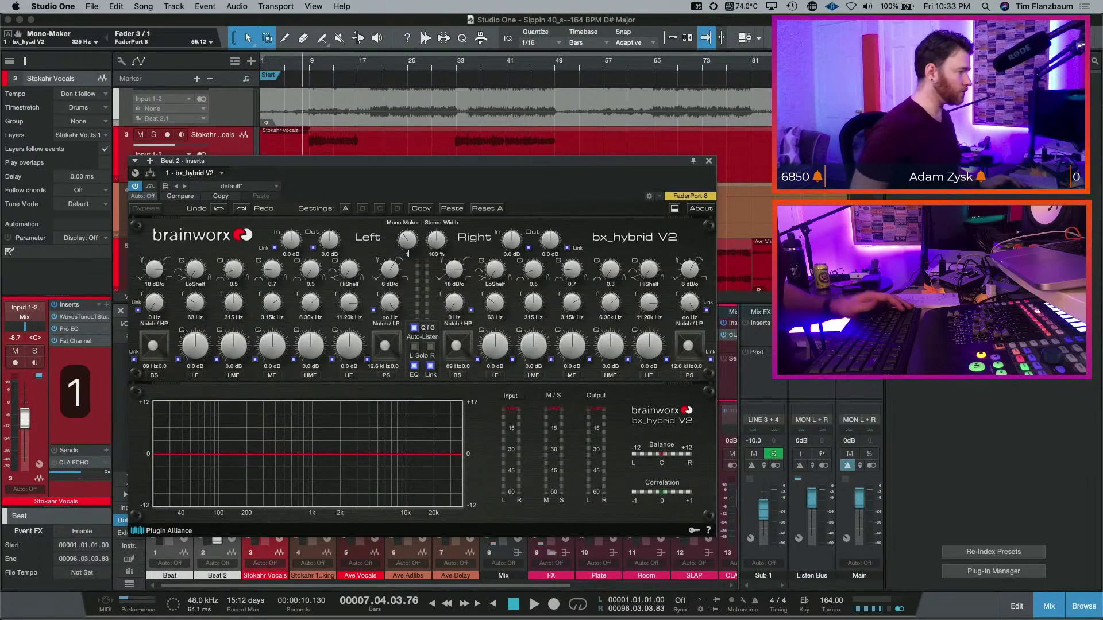
key("Return")
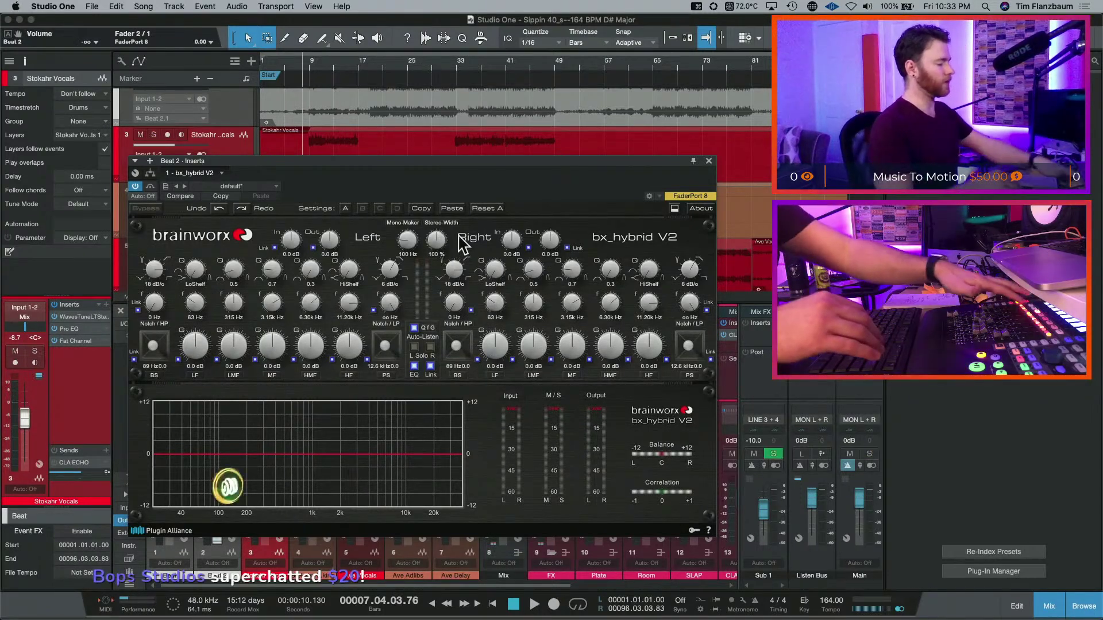
- Save the song and clear the solo on the lead vocal
key("s")
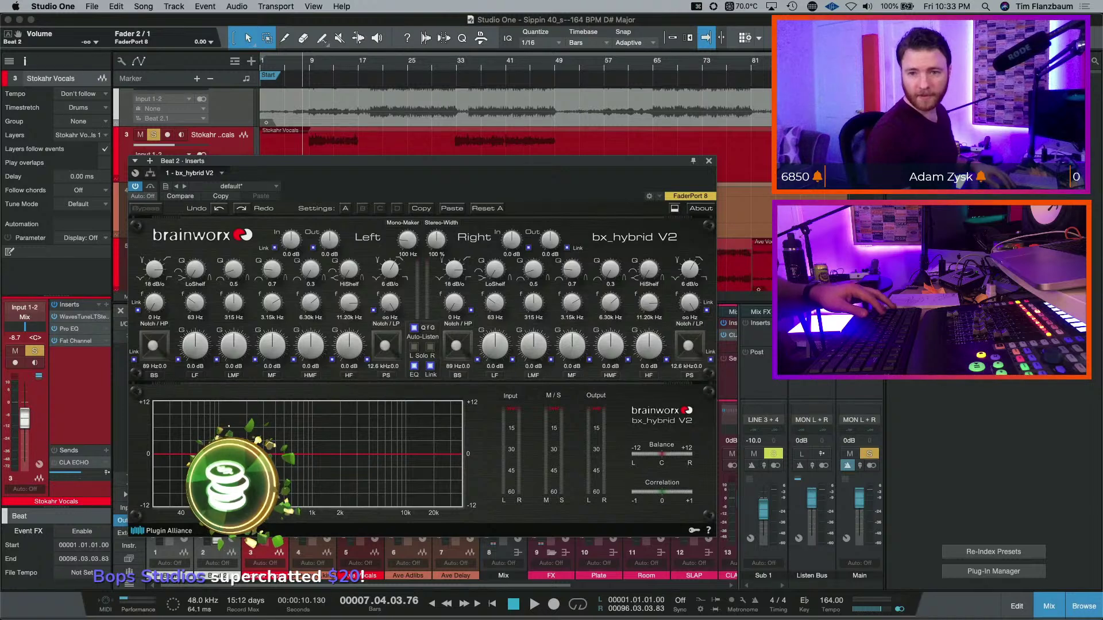
key("super+s")
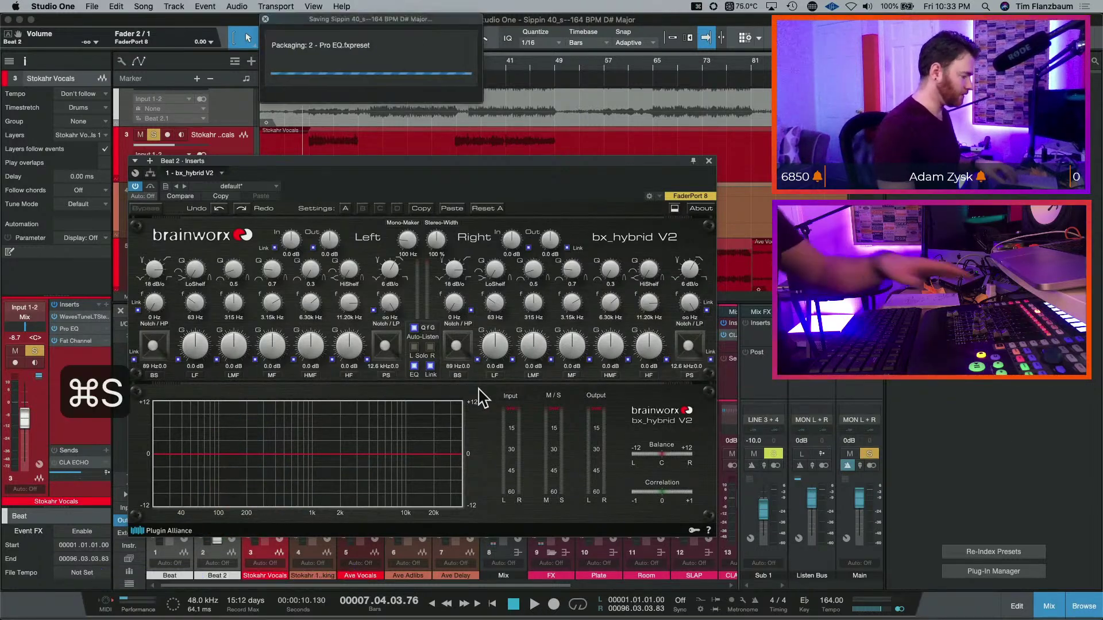
key("super+shift+s")
key("s")
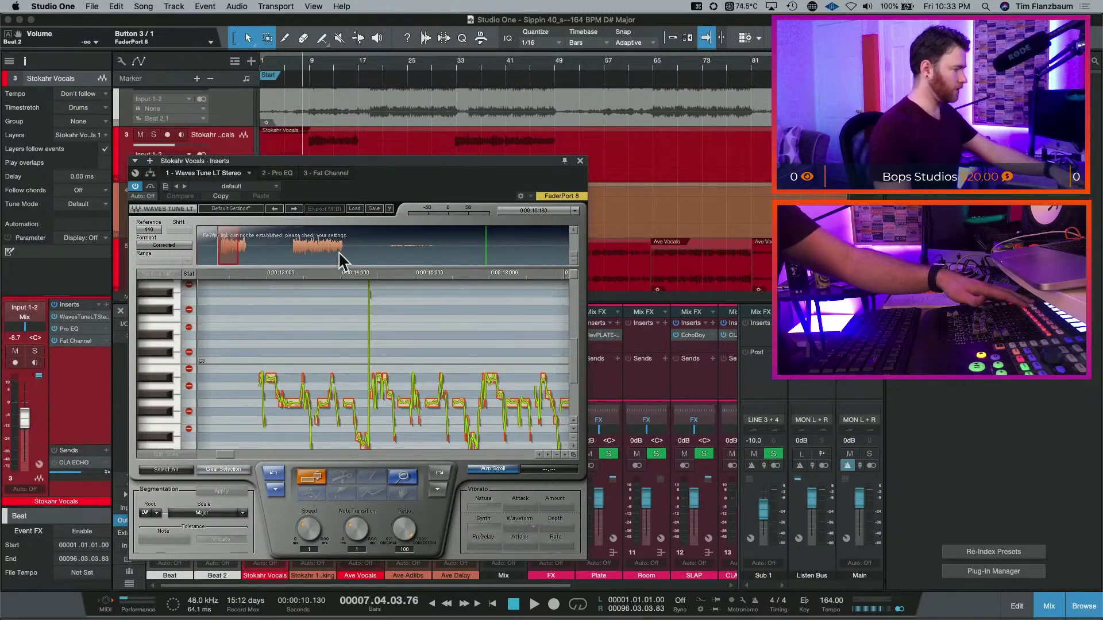
- Set the Stereo-Width of bx_hybrid V2 on Beat 2 to 114 % during playback and compare the beat with the plug-in bypassed
left_click(580, 162)
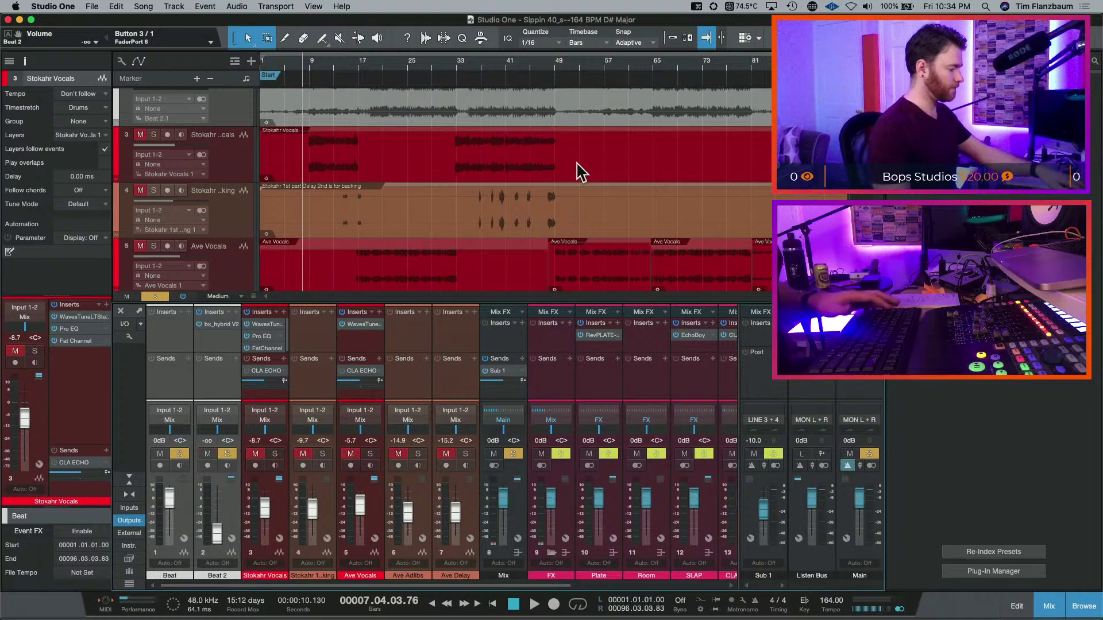
scroll(554, 168, "up", 3)
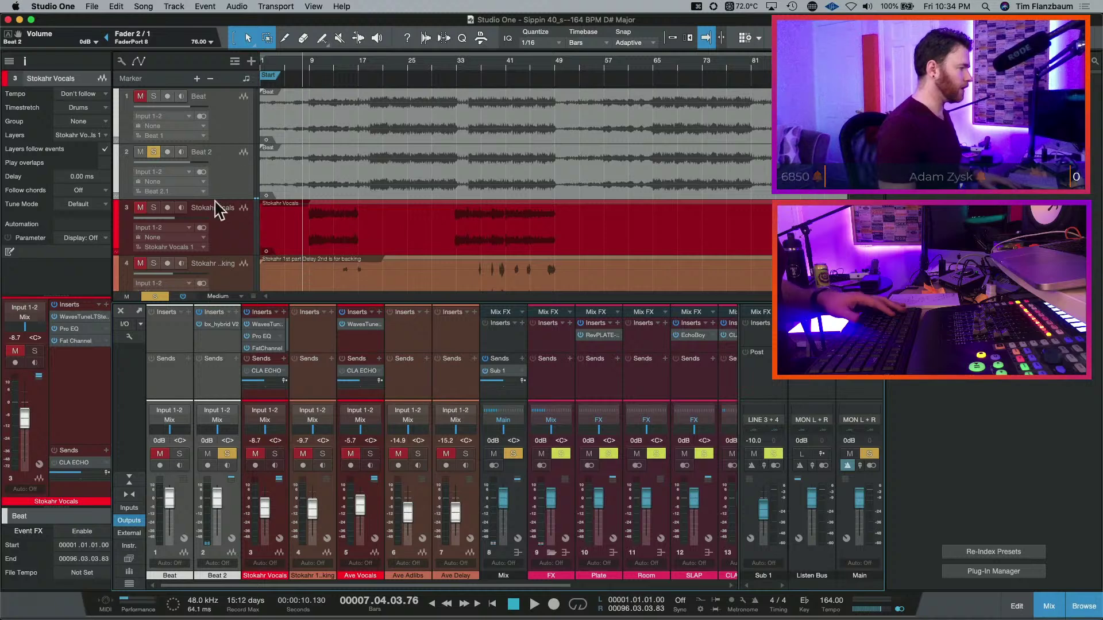
left_click(221, 325)
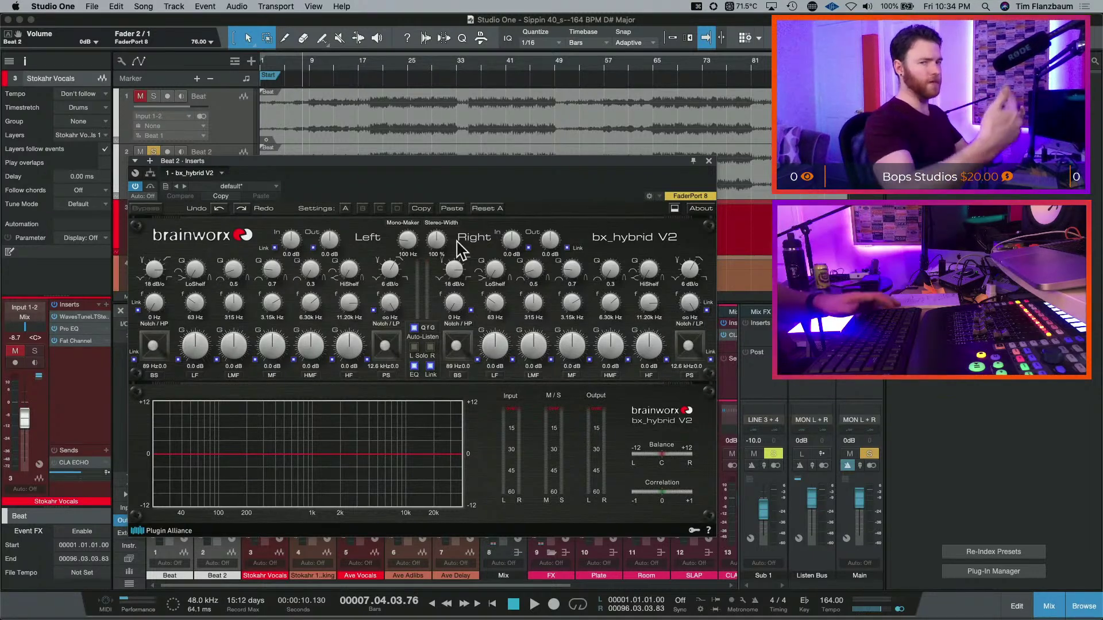
key("space")
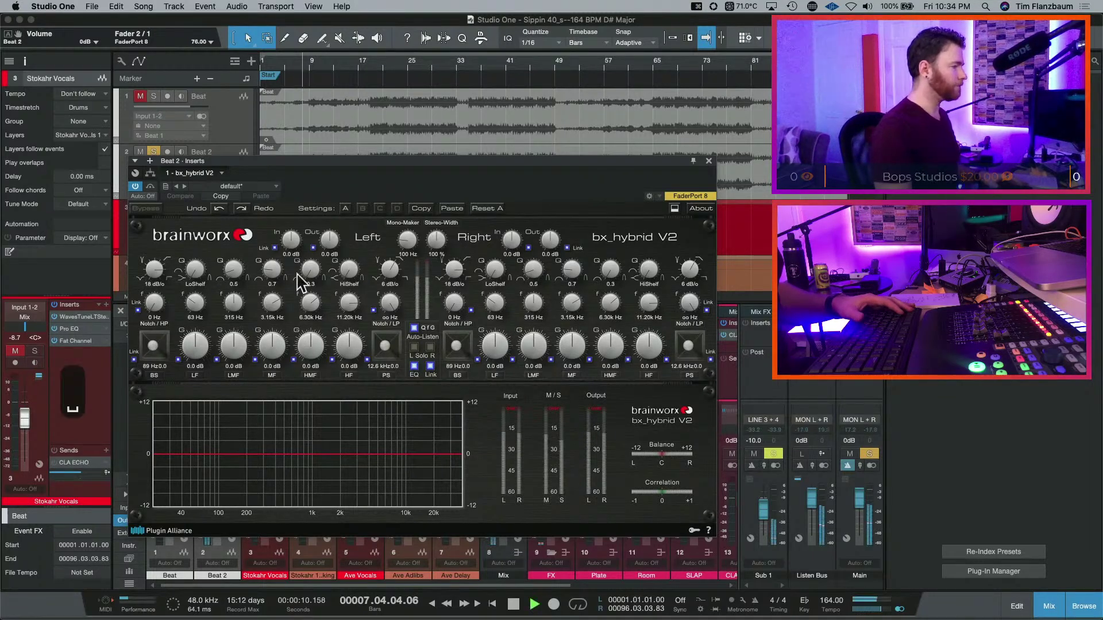
left_click_drag(435, 246, 438, 247)
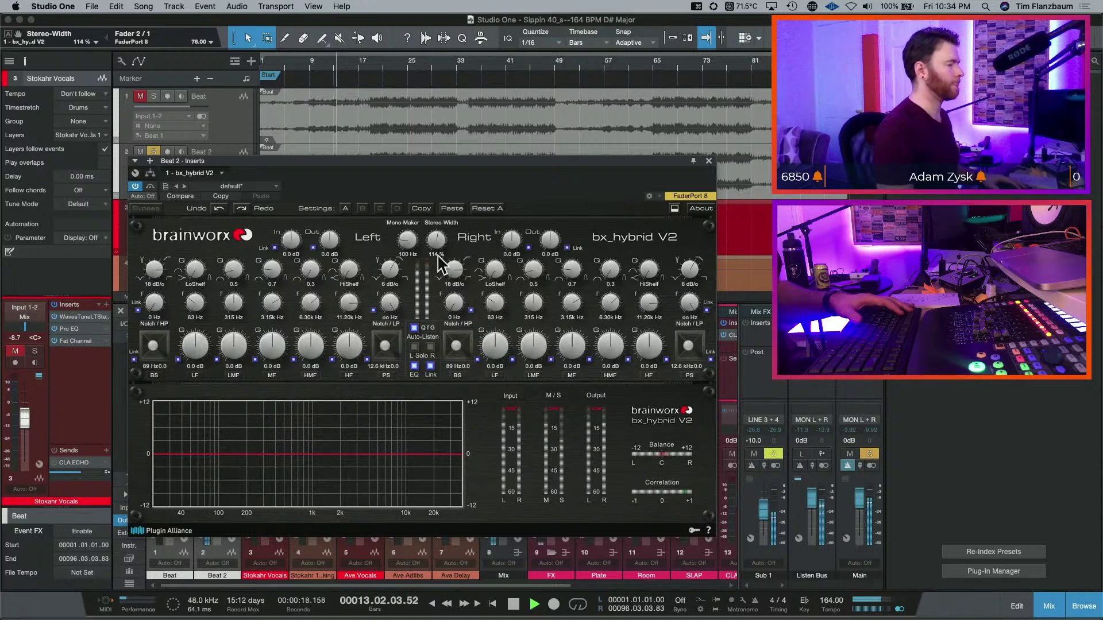
left_click(151, 186)
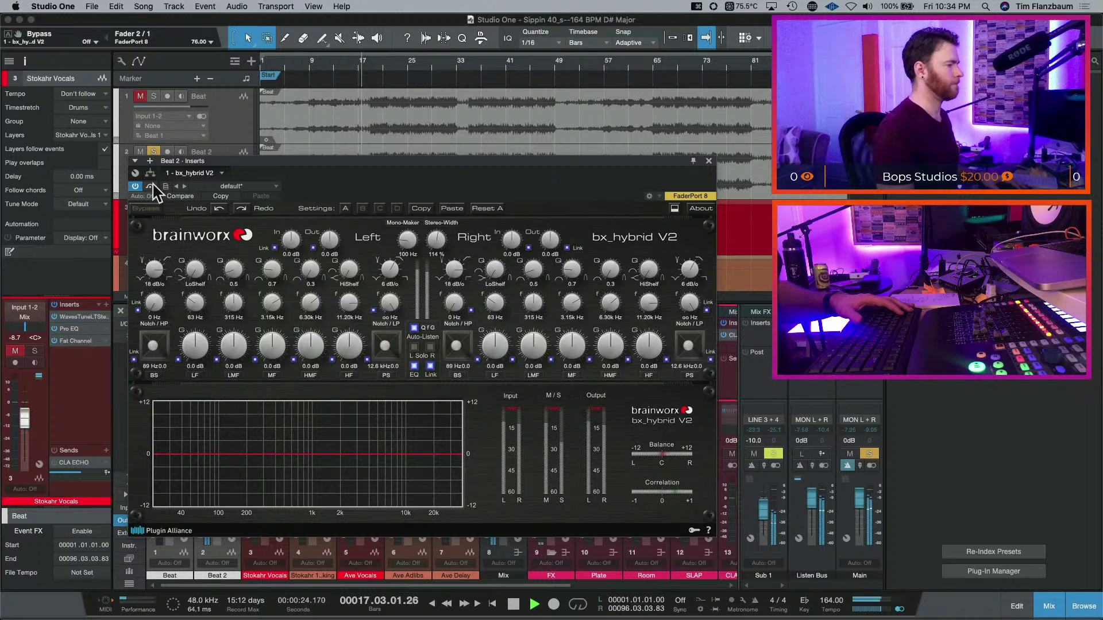
left_click(150, 186)
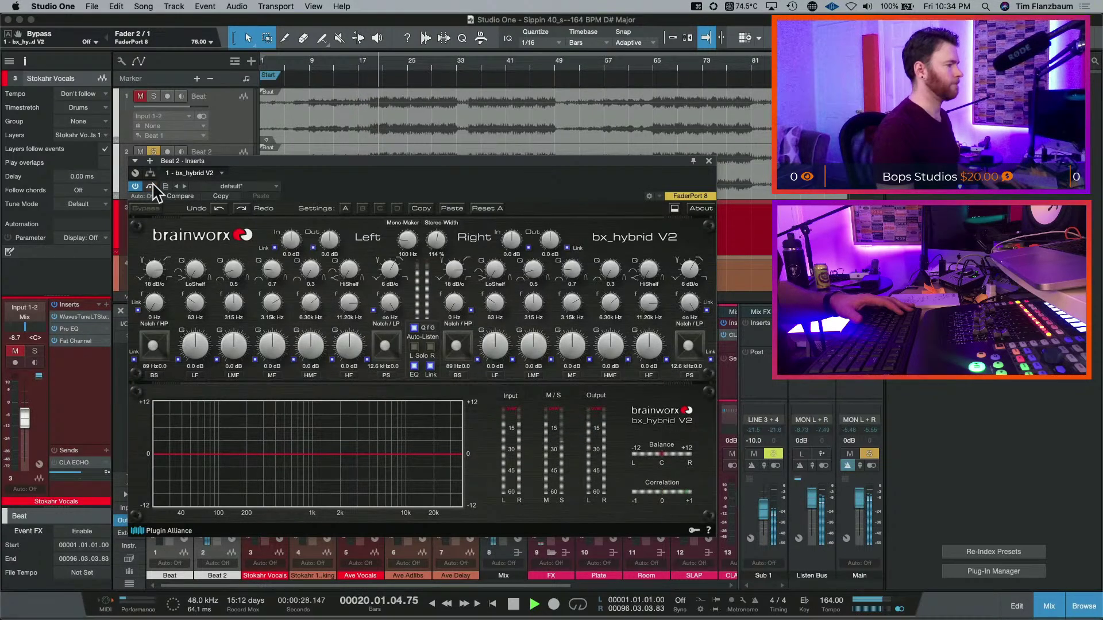
left_click(152, 187)
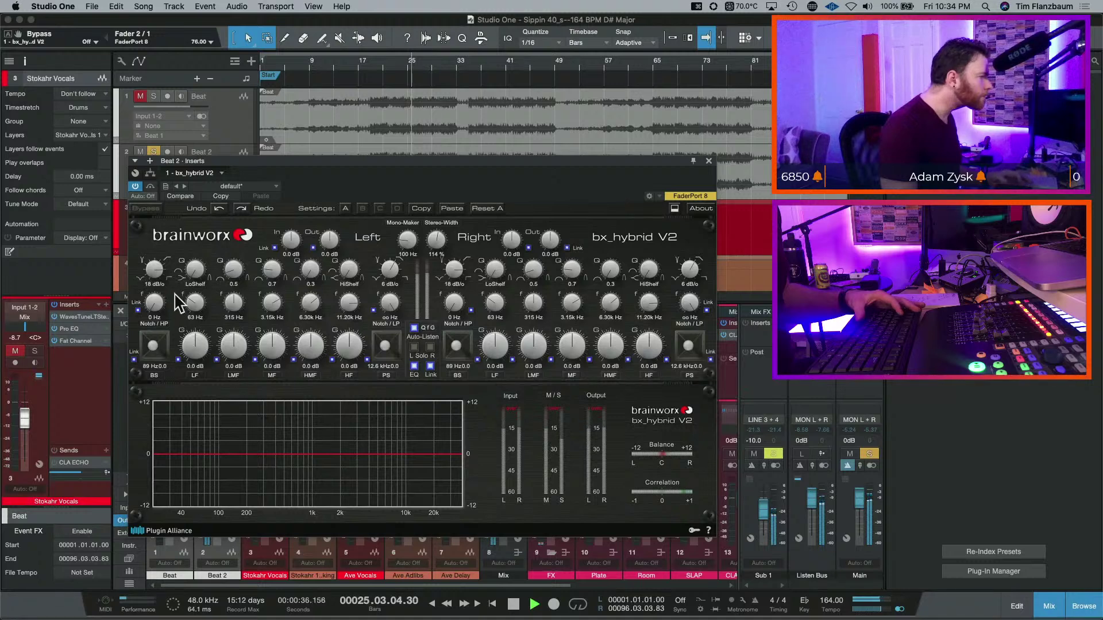
- Sweep the LF band of bx_hybrid V2 to 61 Hz with a Q of 0.7 and boost its gain by 3.4 dB
left_click(154, 272)
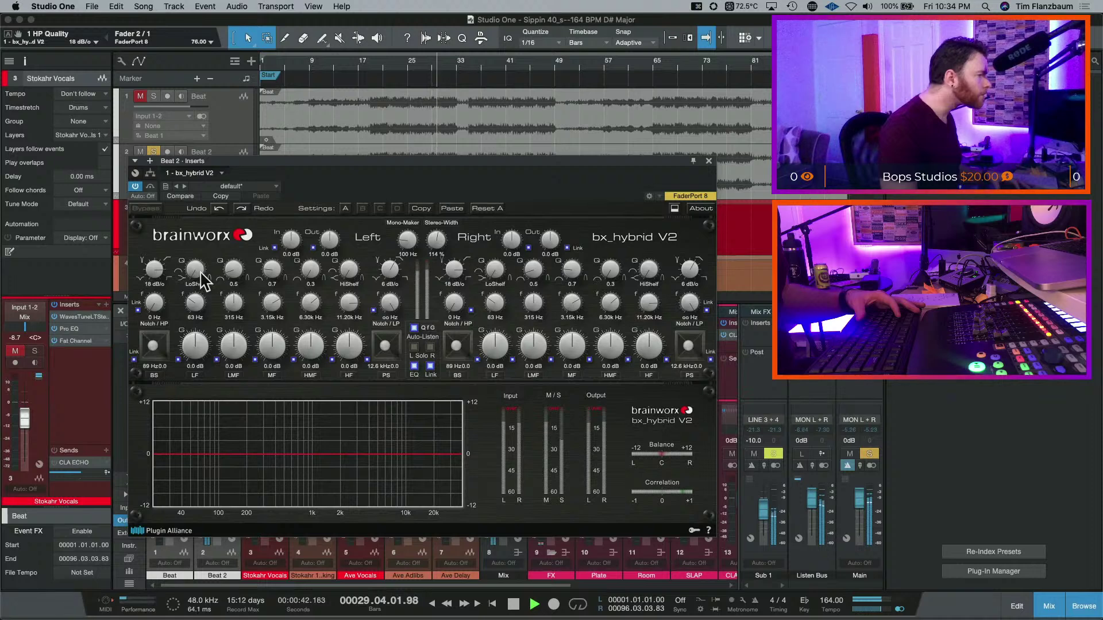
left_click_drag(197, 268, 197, 257)
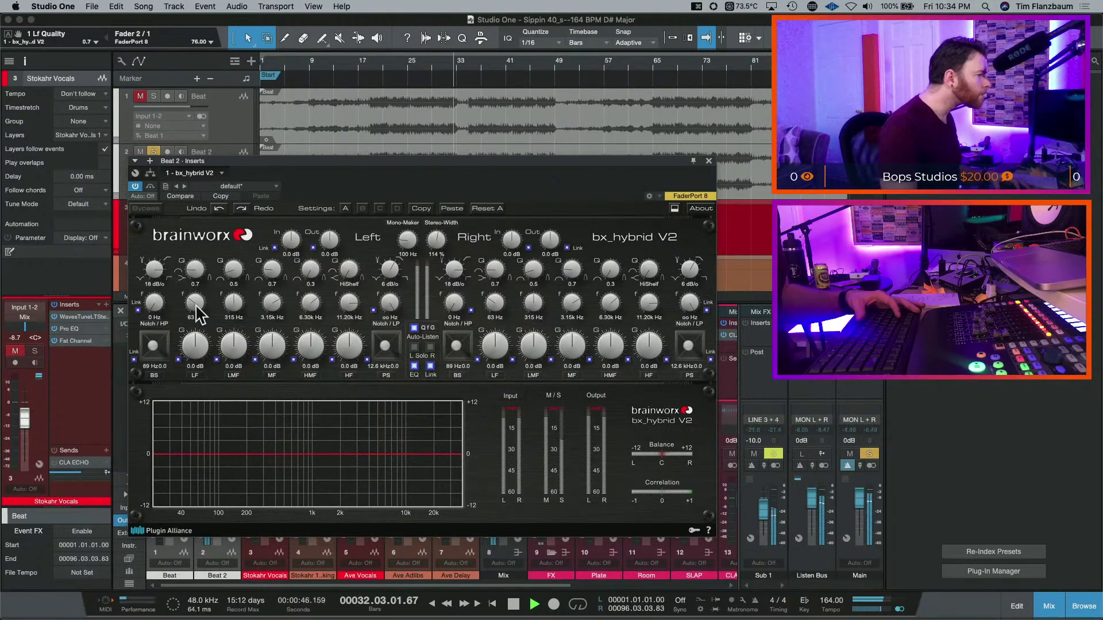
left_click_drag(196, 320, 197, 313)
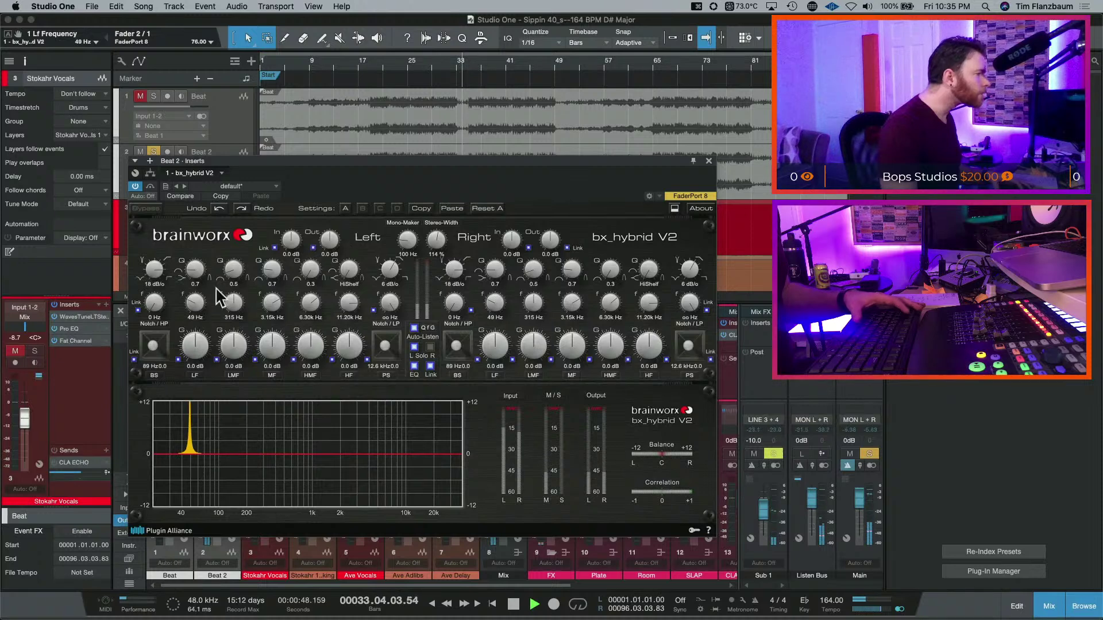
left_click(374, 72)
key("space")
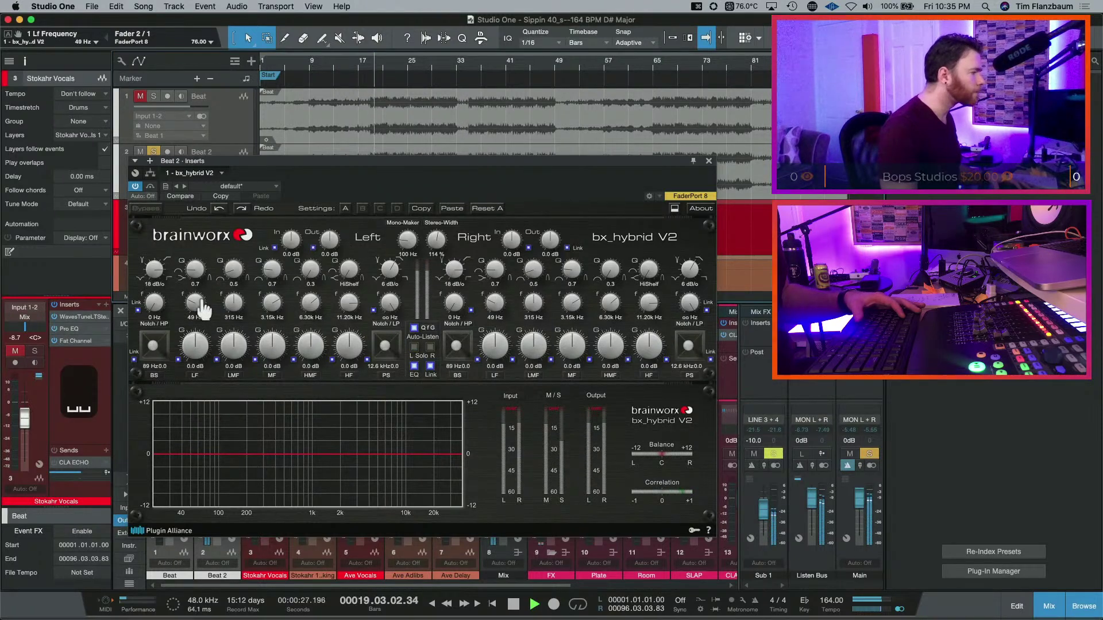
left_click_drag(199, 310, 201, 307)
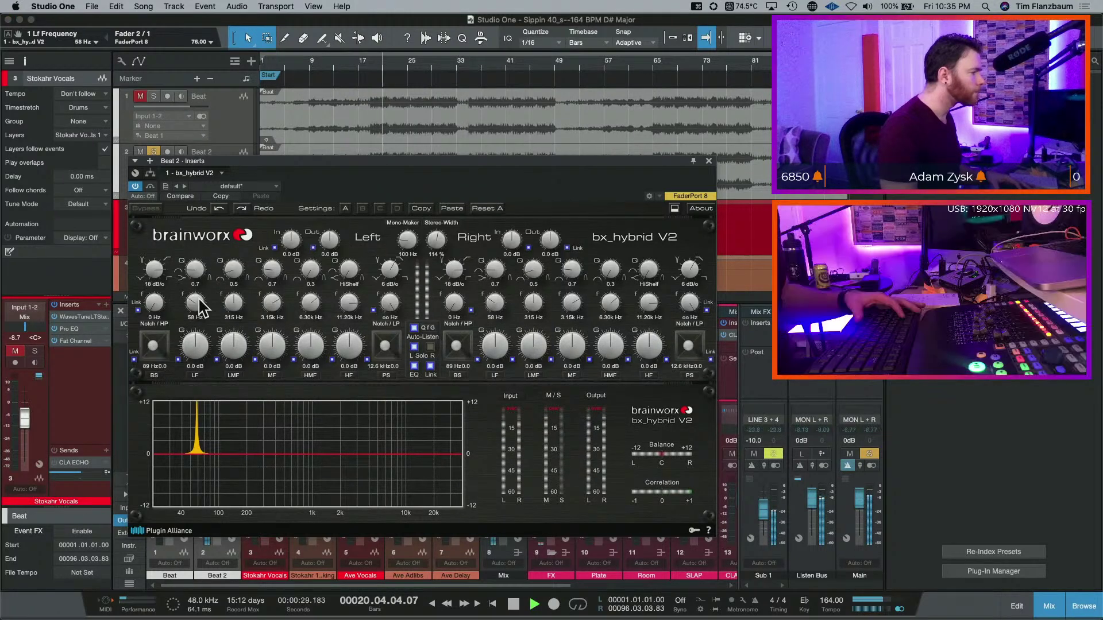
left_click_drag(199, 301, 199, 302)
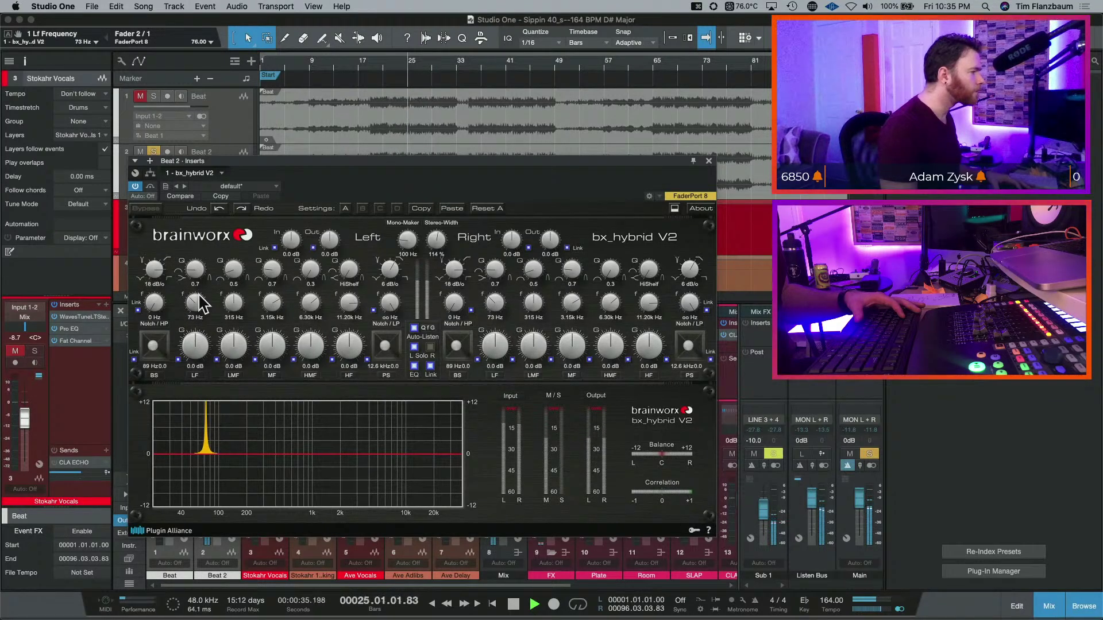
left_click_drag(199, 293, 199, 298)
key("space")
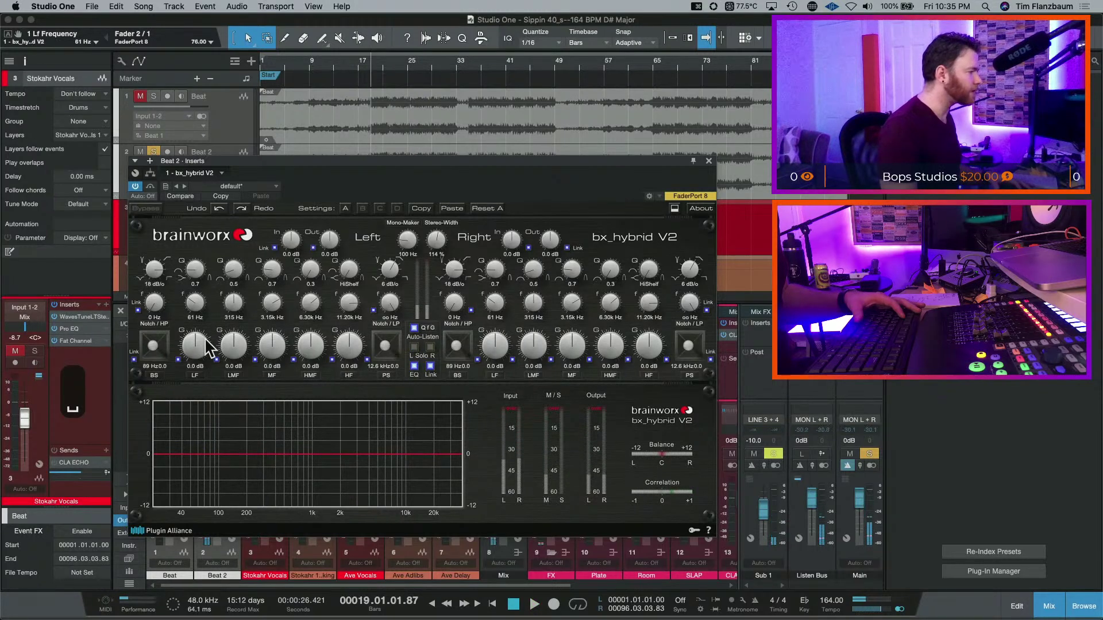
left_click_drag(207, 347, 200, 347)
key("space")
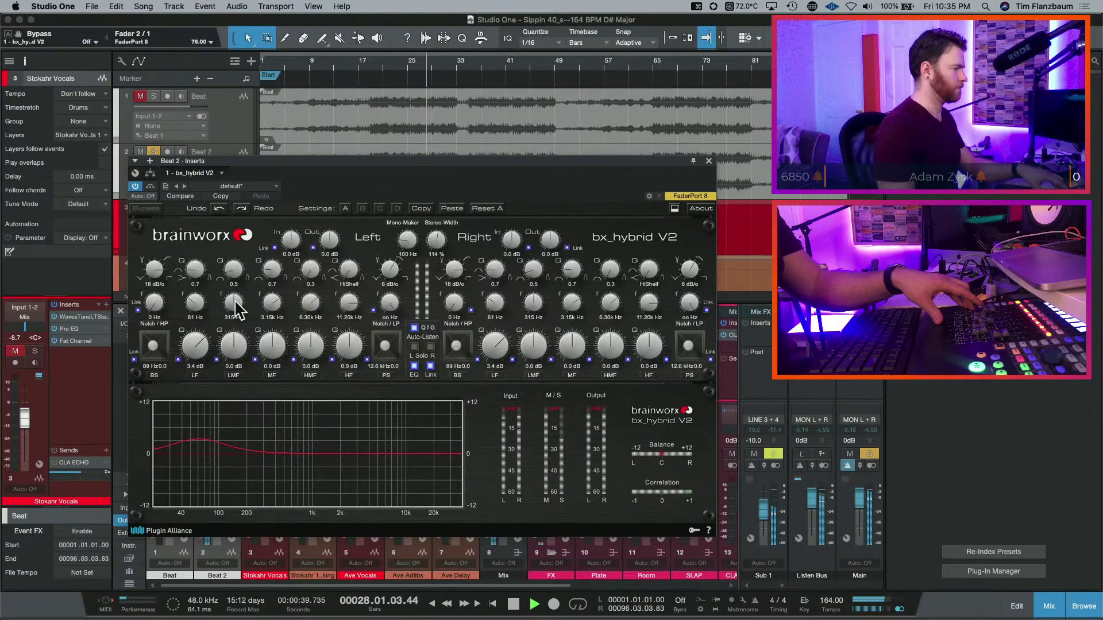
- Cut the LMF band by 3.4 dB at 141 Hz with a Q of 3.7 and compare the EQ with bypass
left_click_drag(235, 310, 236, 317)
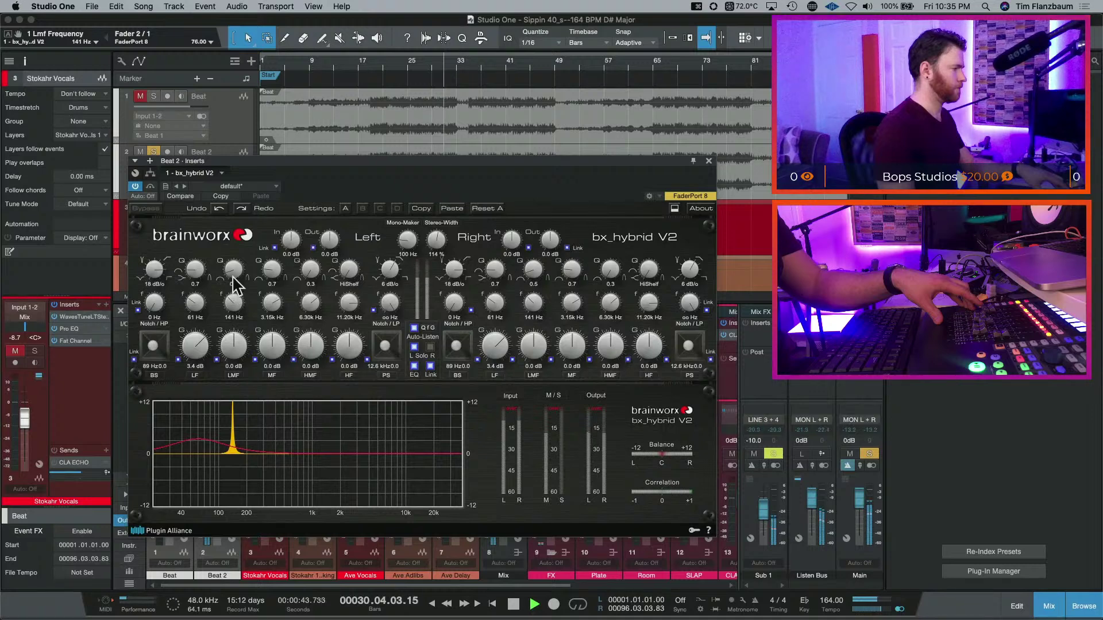
left_click_drag(233, 277, 234, 247)
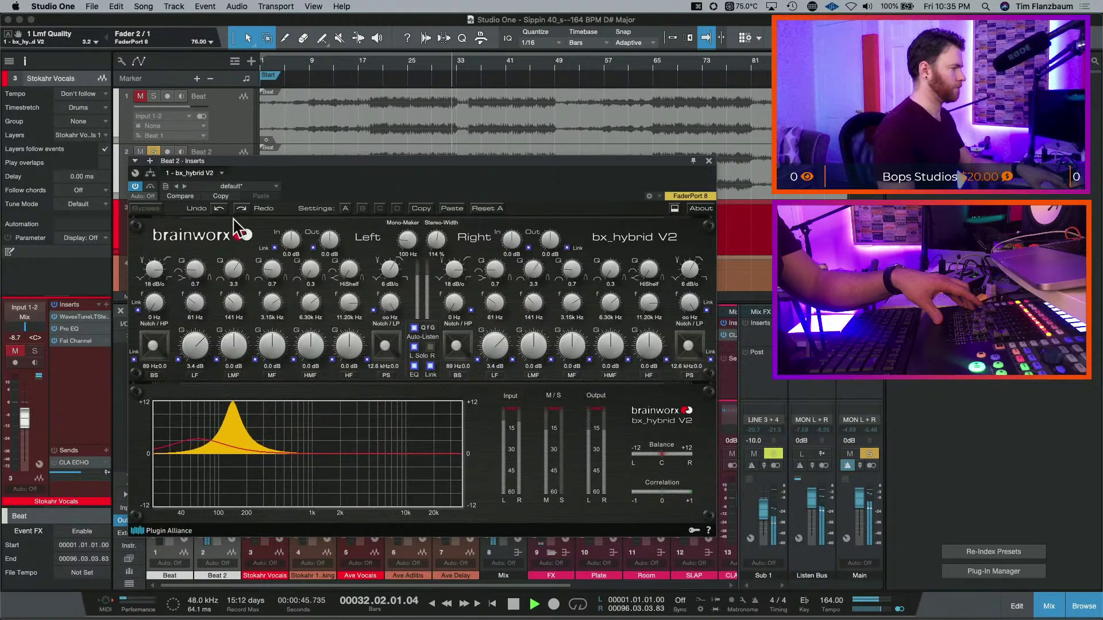
left_click_drag(246, 359, 236, 366)
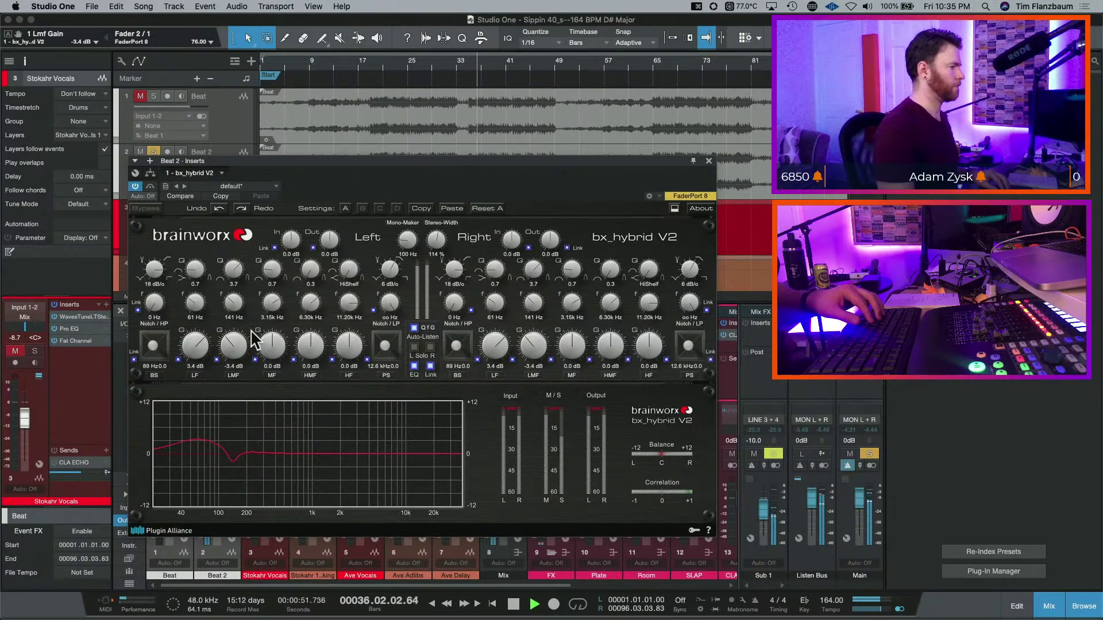
left_click(150, 186)
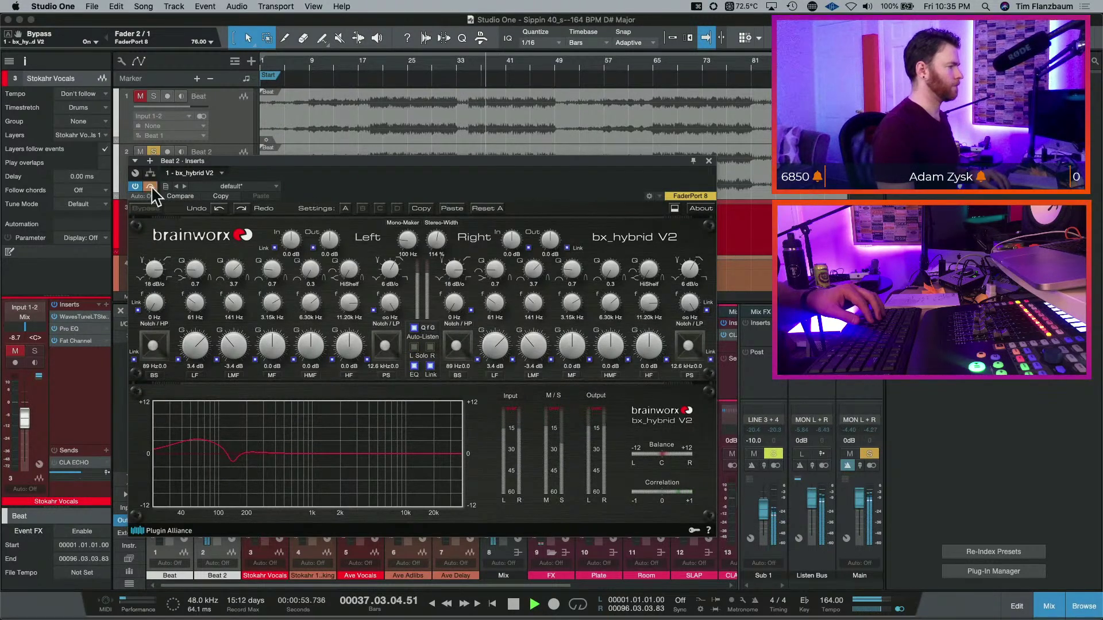
left_click(151, 187)
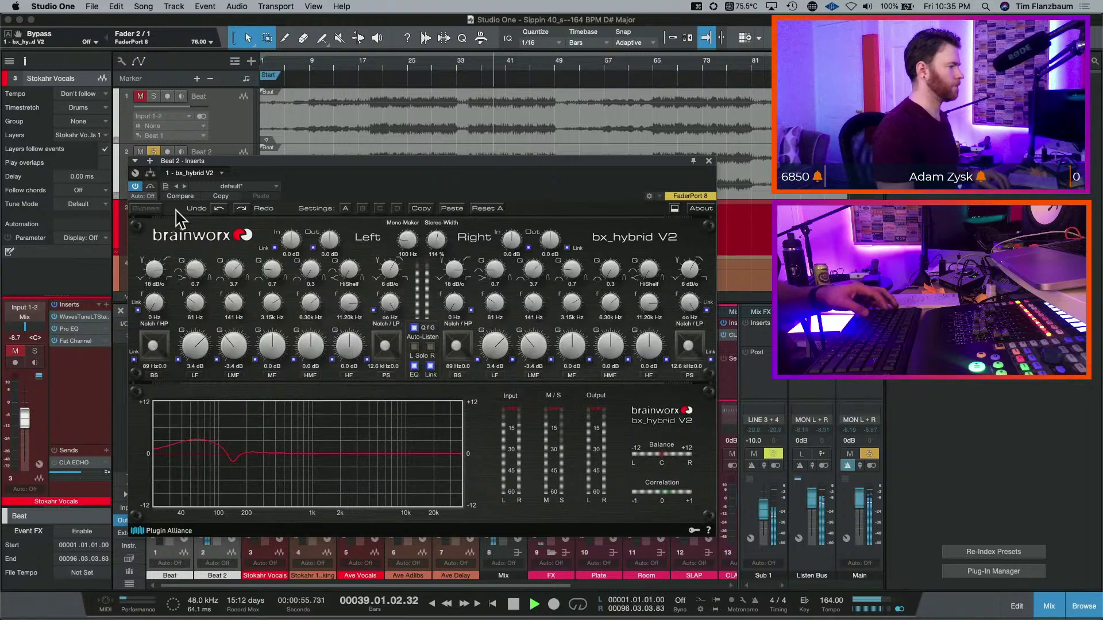
- Reset the LF and LMF gains of bx_hybrid V2 to 0 dB, stop playback, and close the plug-in
left_click_drag(200, 345, 218, 353)
double_click(220, 354)
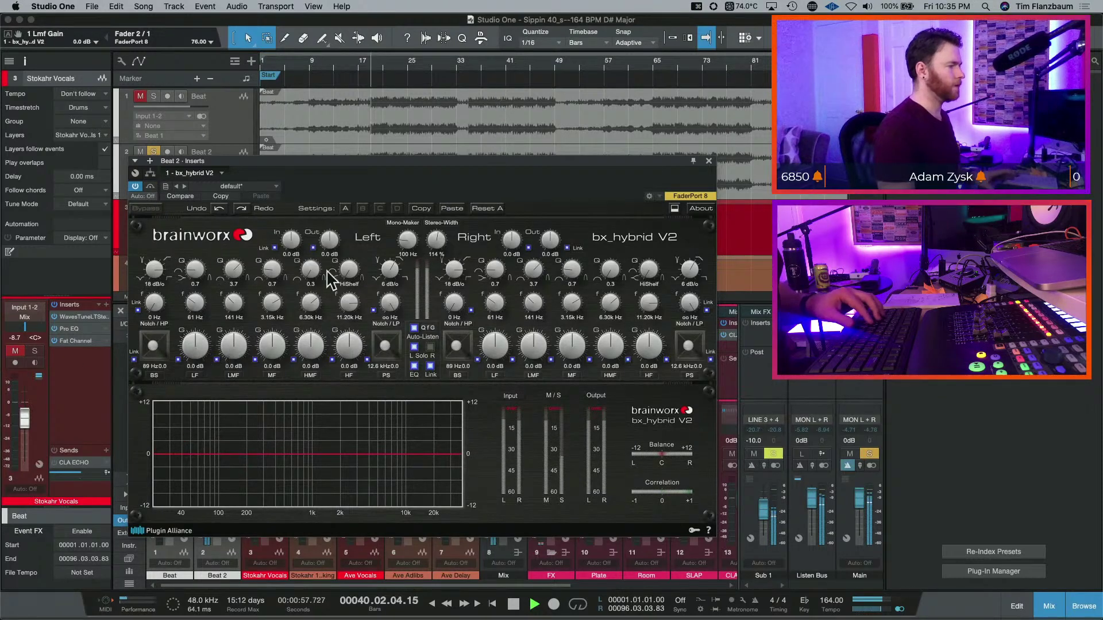
key("space")
left_click(709, 162)
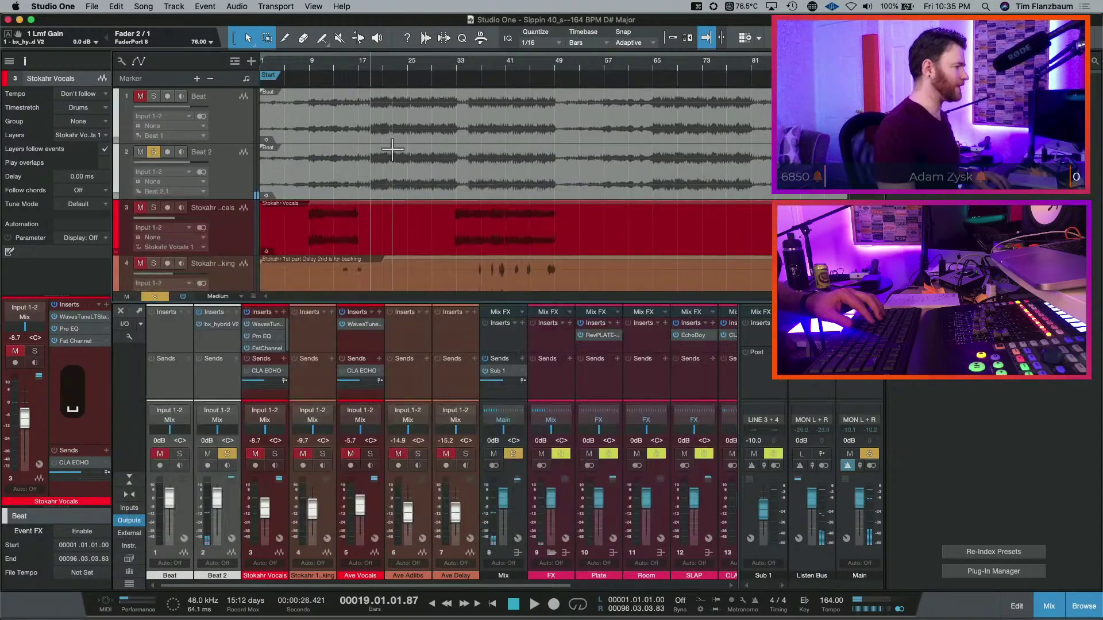
- Find the Pultec plug-ins and insert UAD Pultec EQP-1A Legacy on the Beat 2 channel
left_click(235, 313)
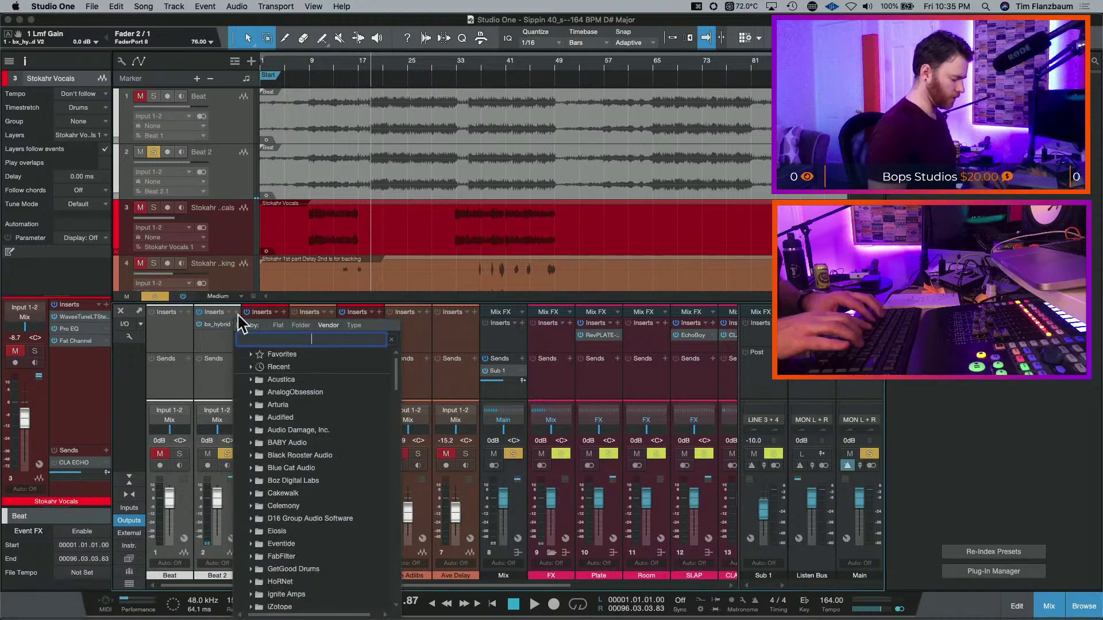
type("pultec")
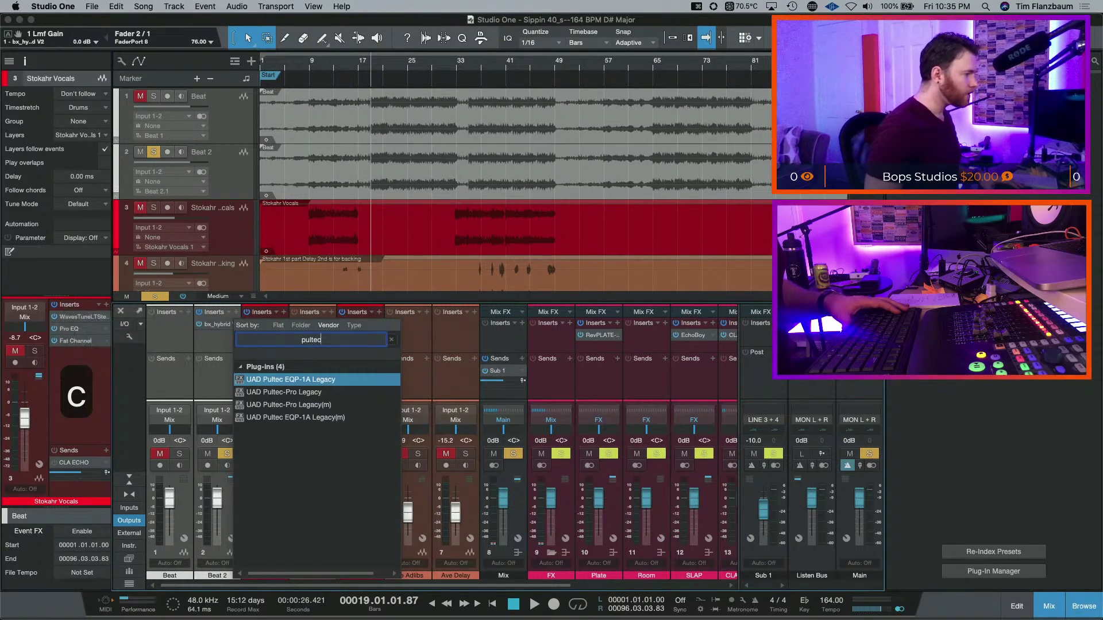
key("Return")
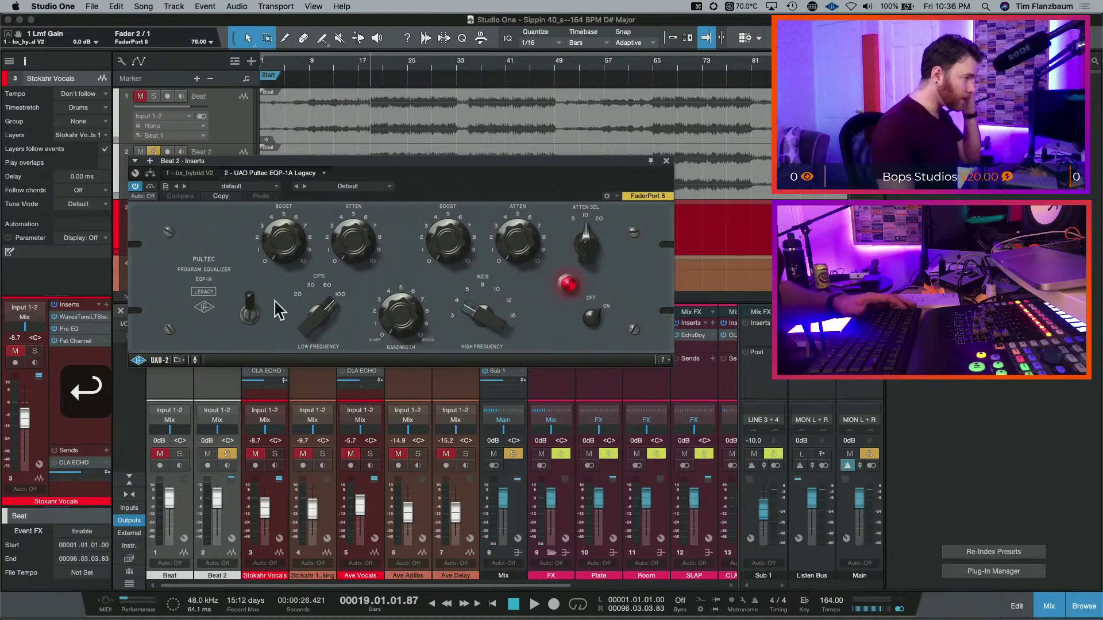
- Set the Pultec's low frequency to 30 CPS, with a low boost of 4.25 and a low attenuation of 2.75, during playback
left_click_drag(325, 338, 315, 393)
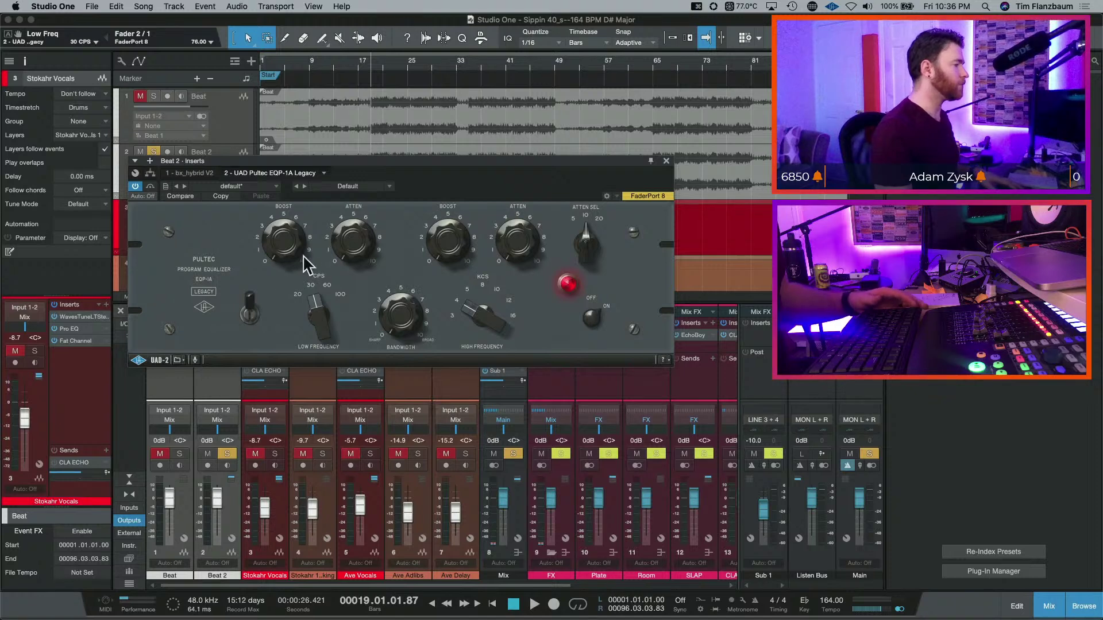
key("space")
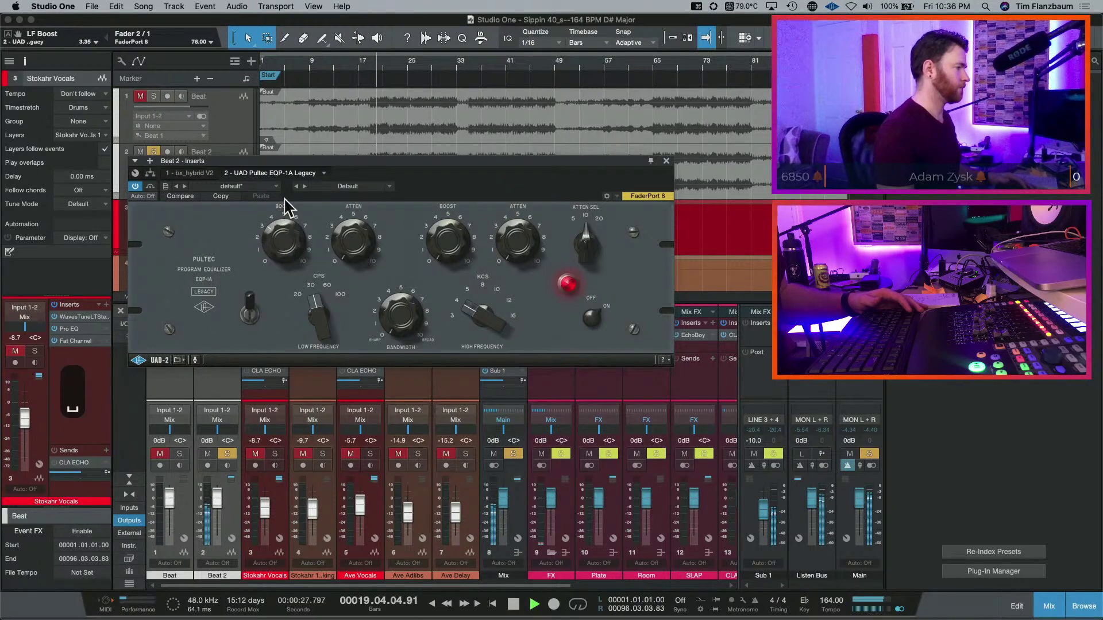
left_click_drag(286, 189, 287, 193)
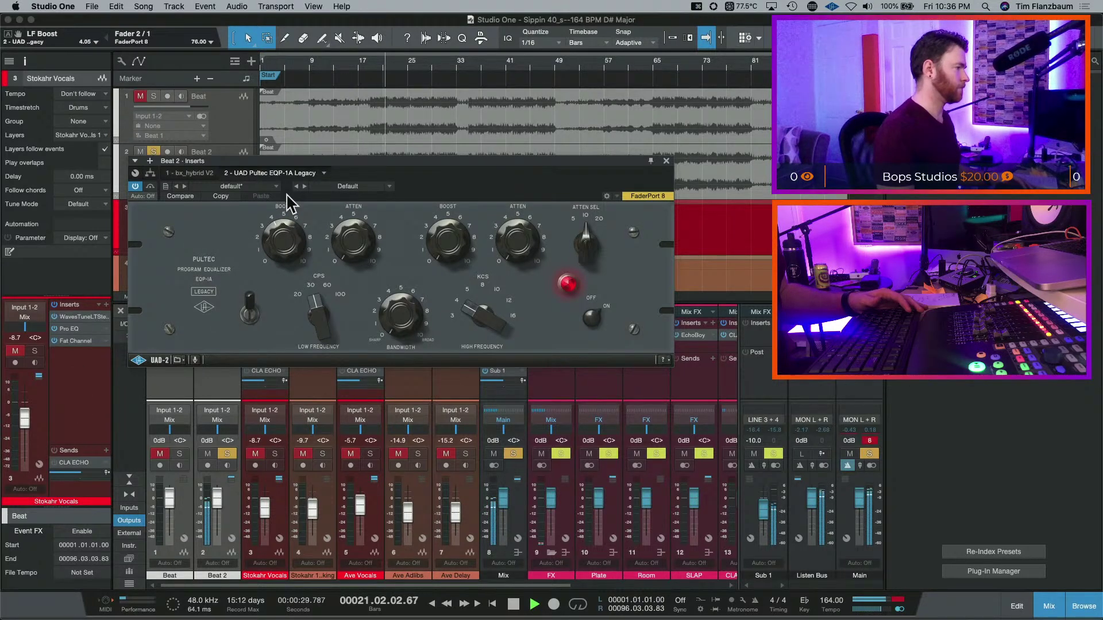
mouse_move(320, 296)
left_mouse_down()
mouse_move(315, 305)
mouse_move(319, 277)
left_mouse_up()
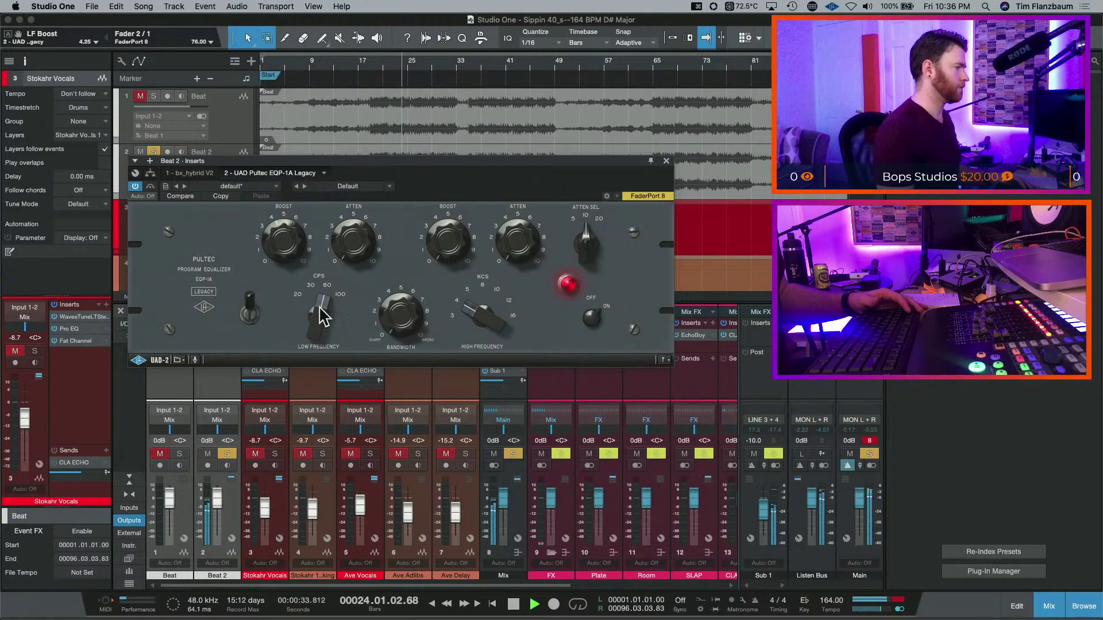
left_click_drag(317, 311, 319, 334)
left_click_drag(360, 246, 362, 223)
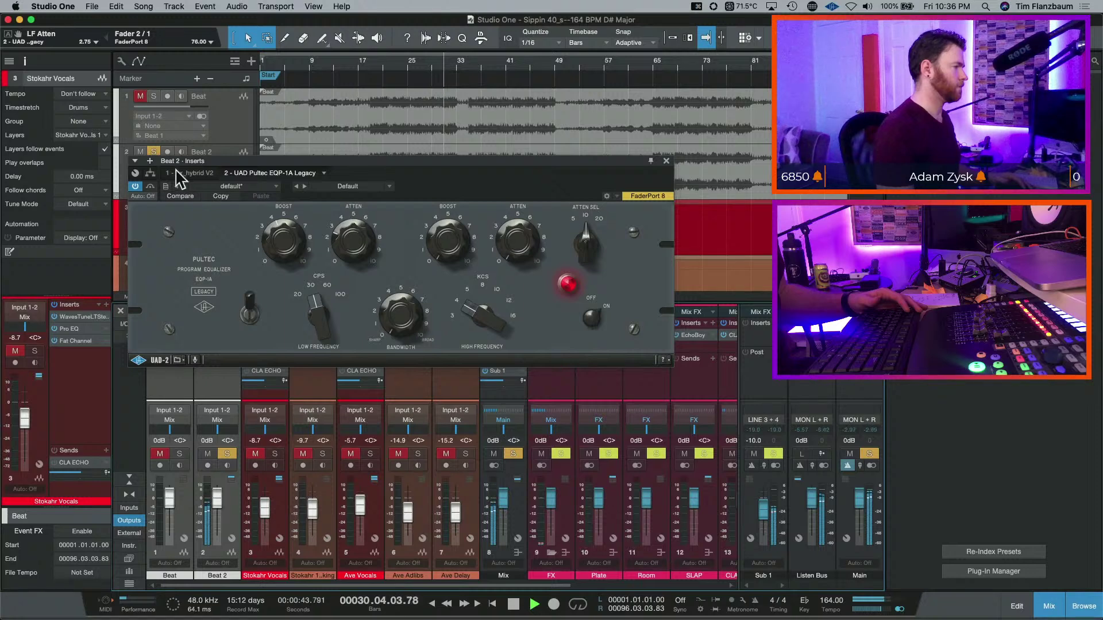
- Compare the beat with the Pultec bypassed and active, and replay it to check the low-frequency selector at 30 CPS
left_click(152, 186)
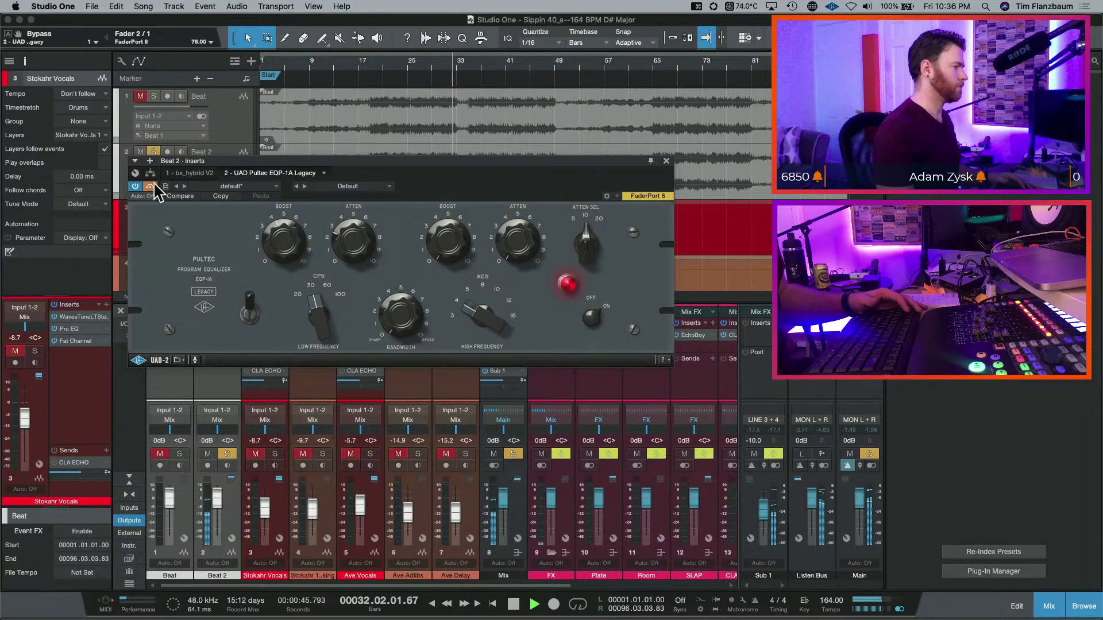
left_click(152, 185)
key("space")
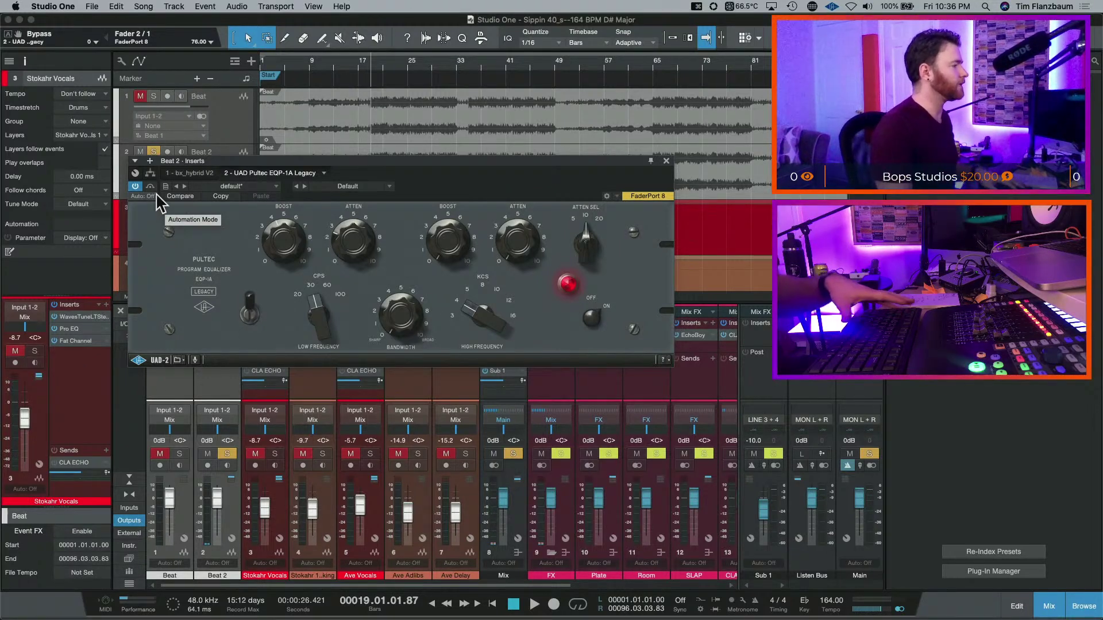
key("space")
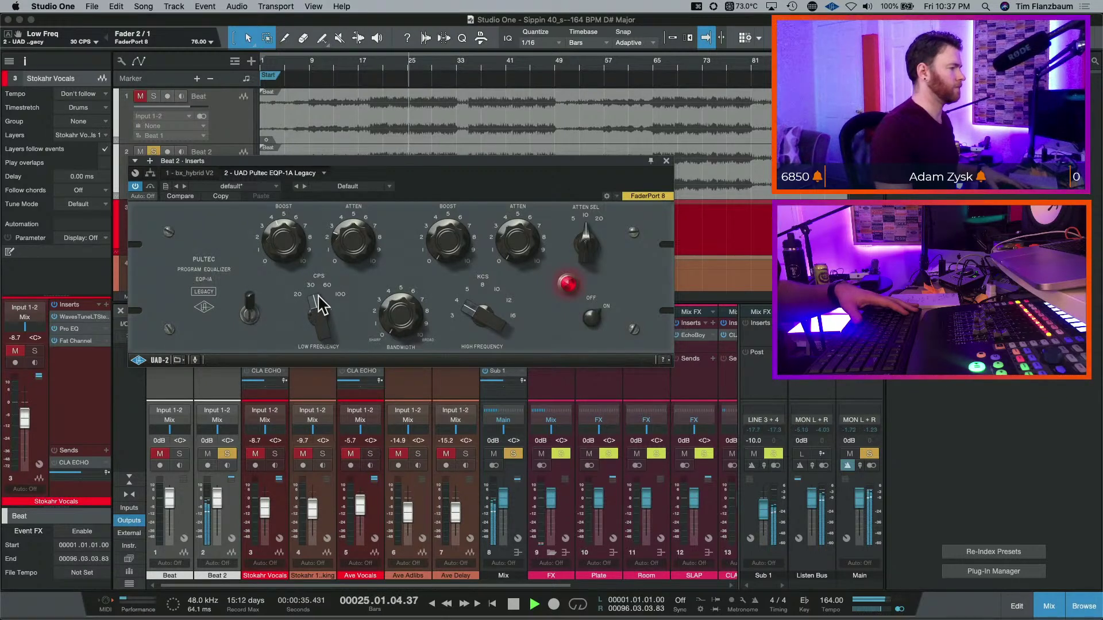
mouse_move(320, 304)
left_mouse_down()
mouse_move(323, 292)
mouse_move(316, 320)
left_mouse_up()
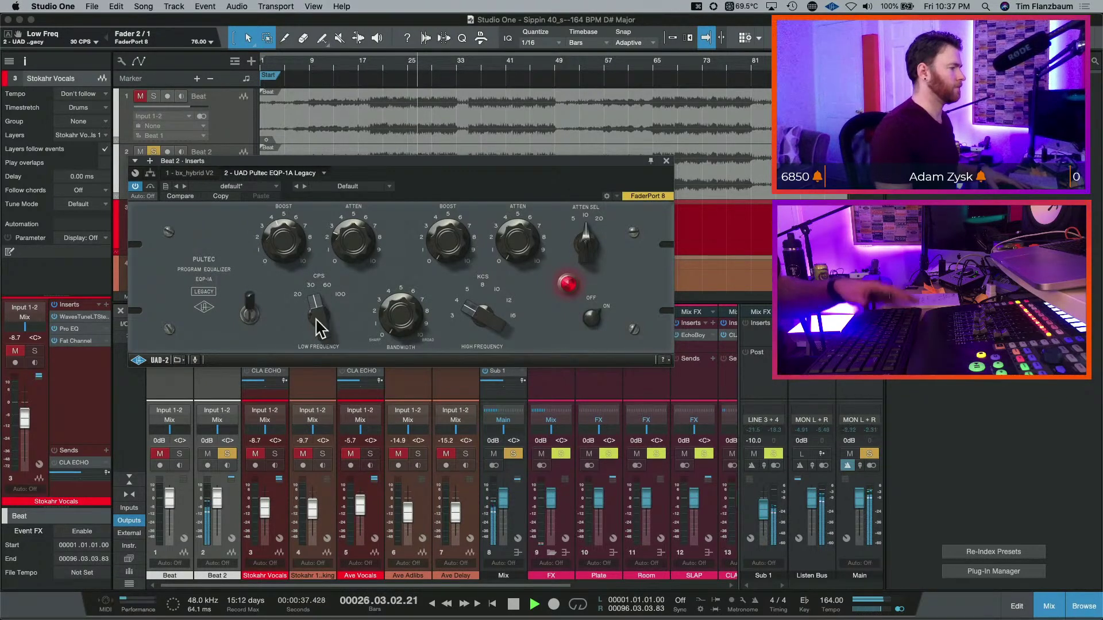
- Set the Pultec's high frequency to 8 KCS with a high boost of 1.85 during playback, and close the plug-in
key("space")
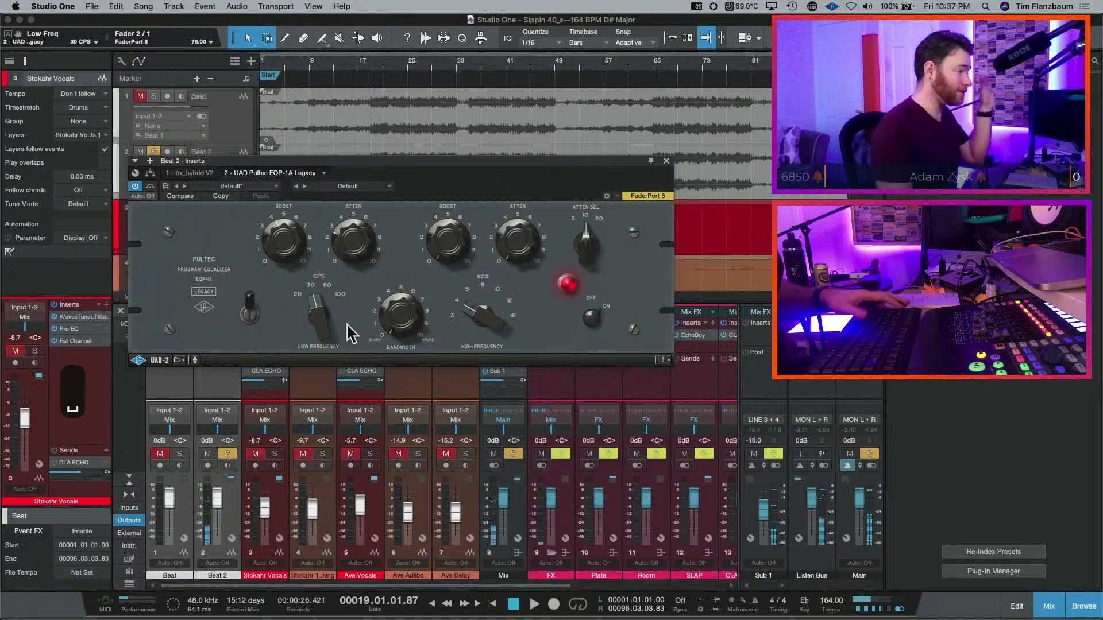
key("space")
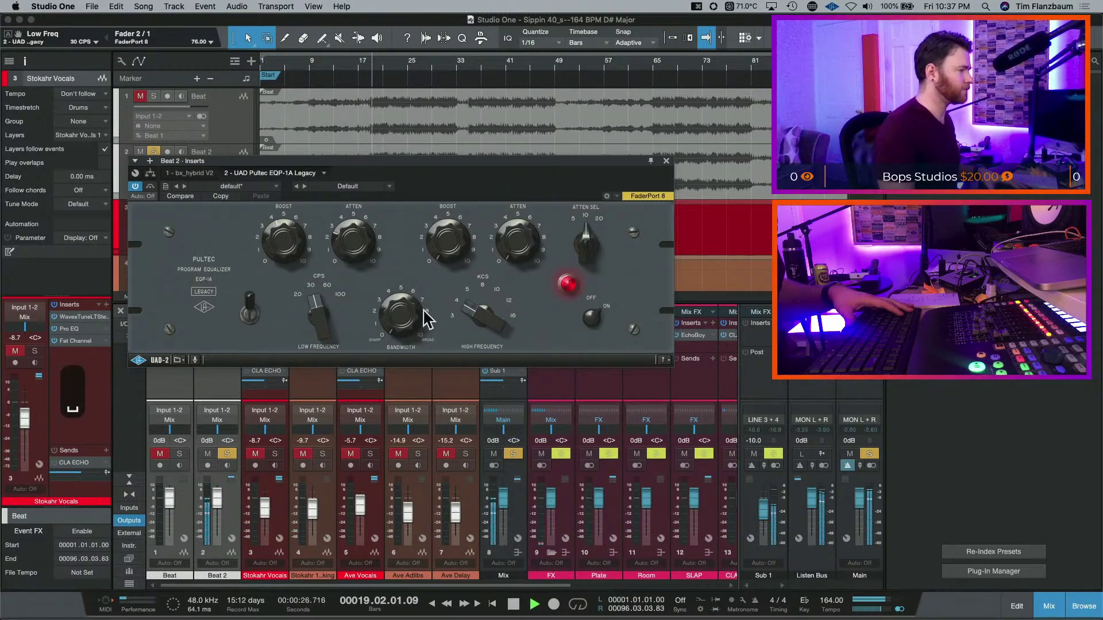
left_click_drag(488, 316, 475, 278)
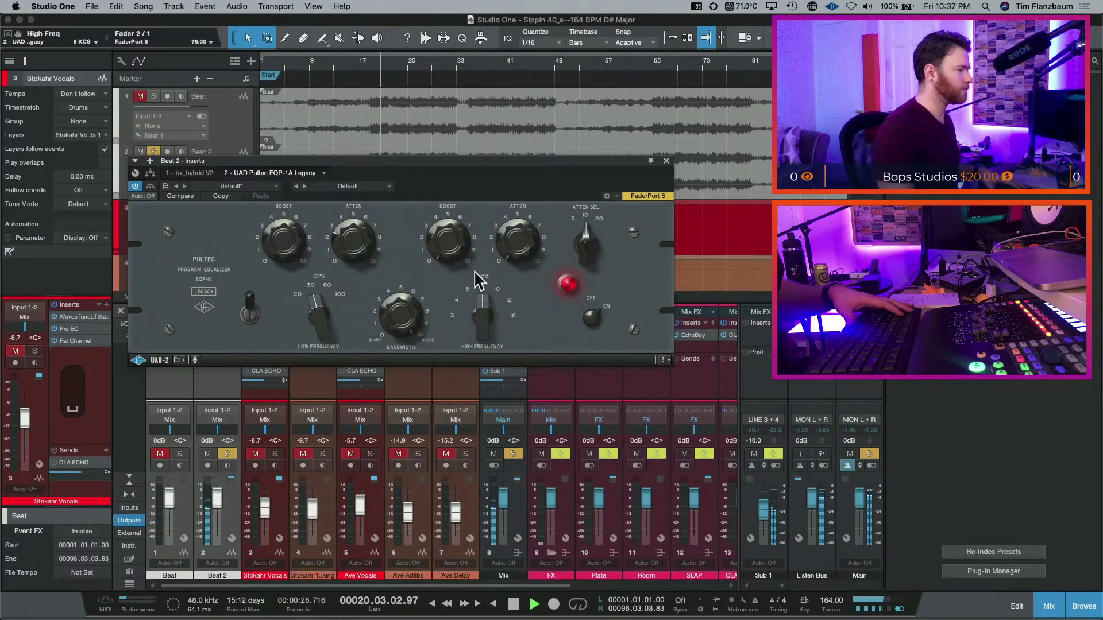
left_click_drag(455, 230, 456, 243)
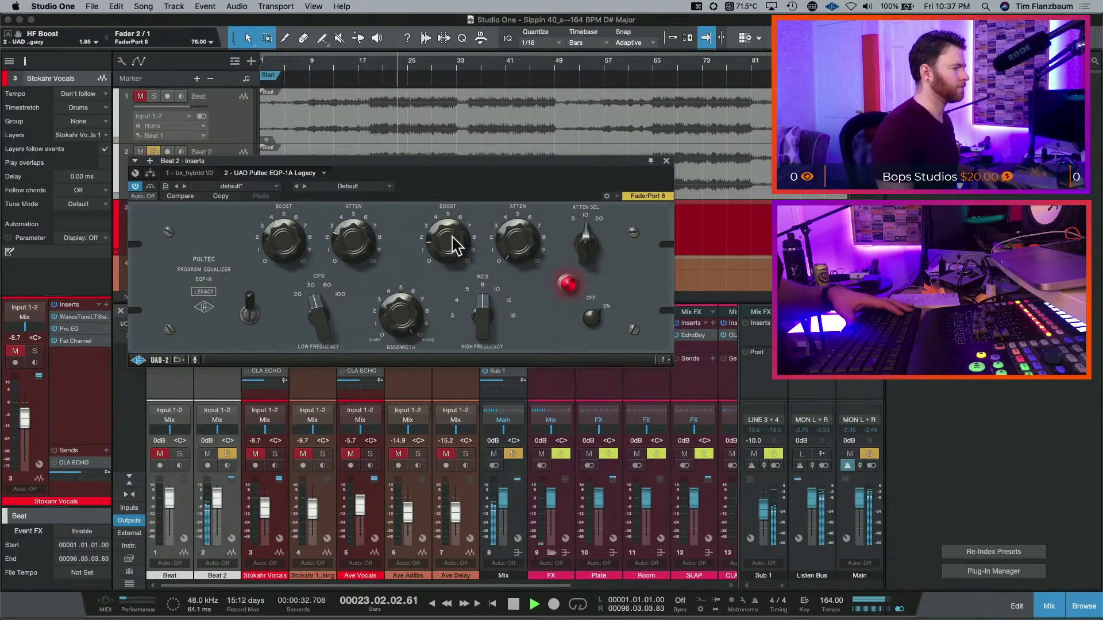
key("space")
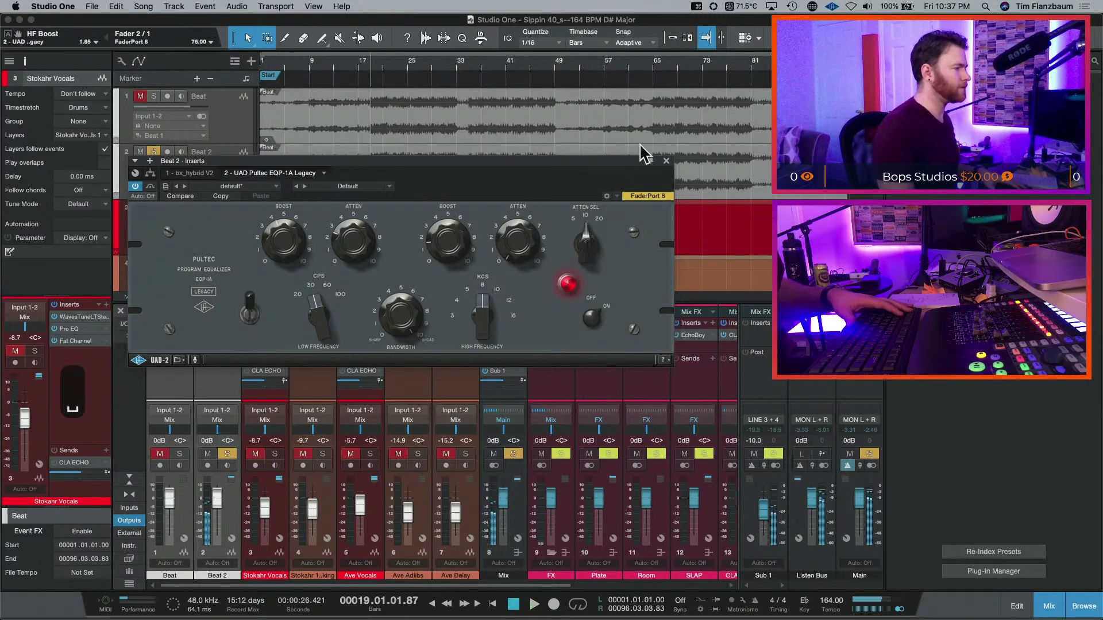
left_click(667, 162)
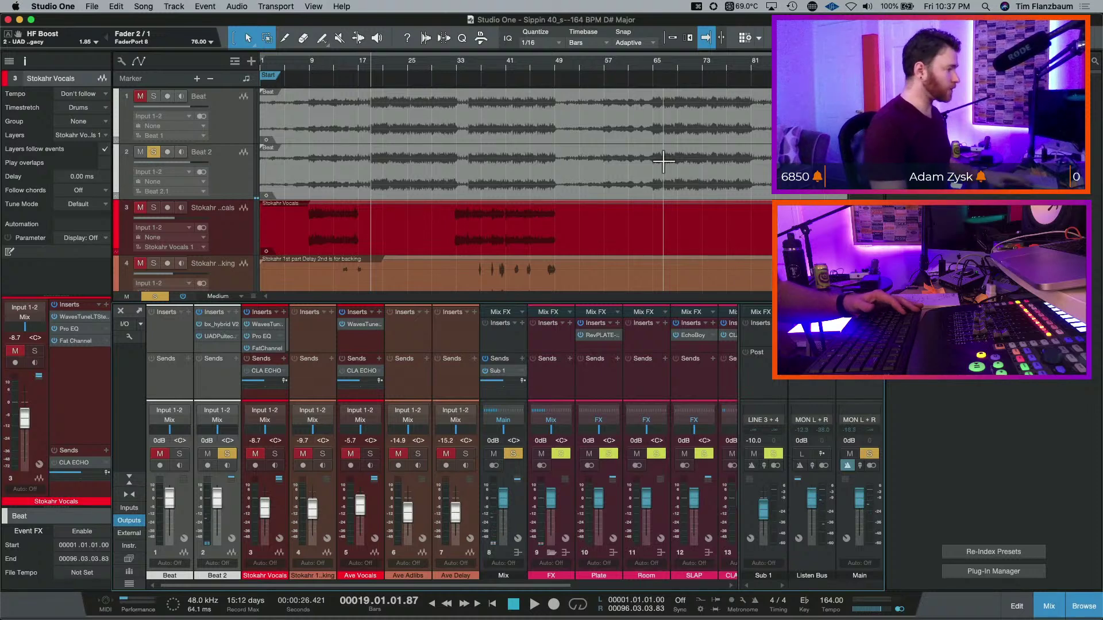
- Find the virtual plug-ins and insert Virtual Mix Rack on the Beat 2 channel
left_click(236, 312)
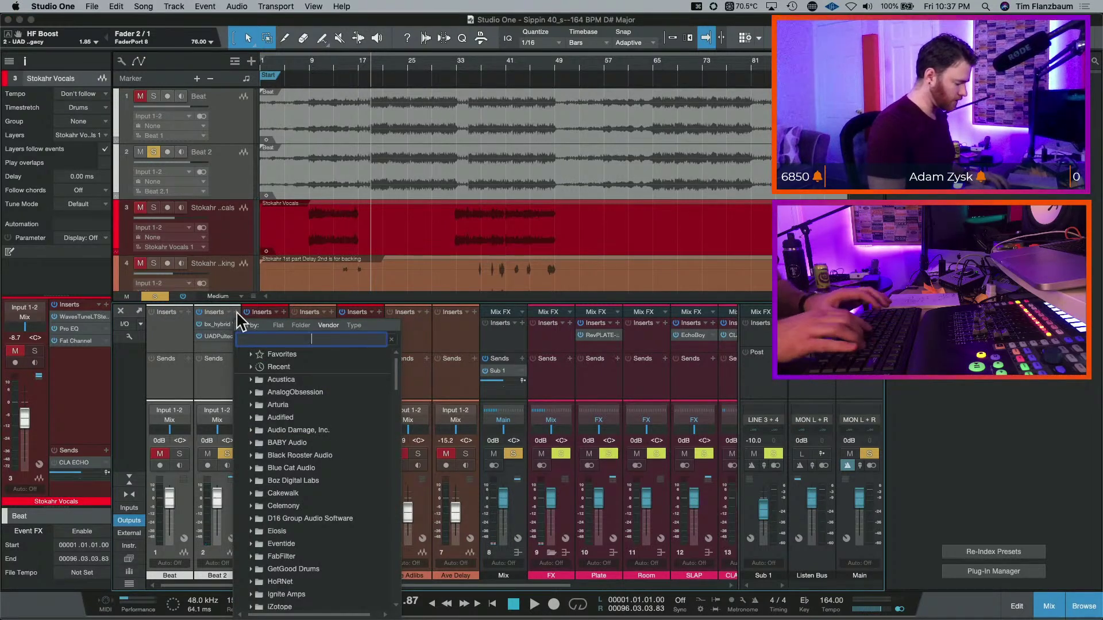
type("virtual")
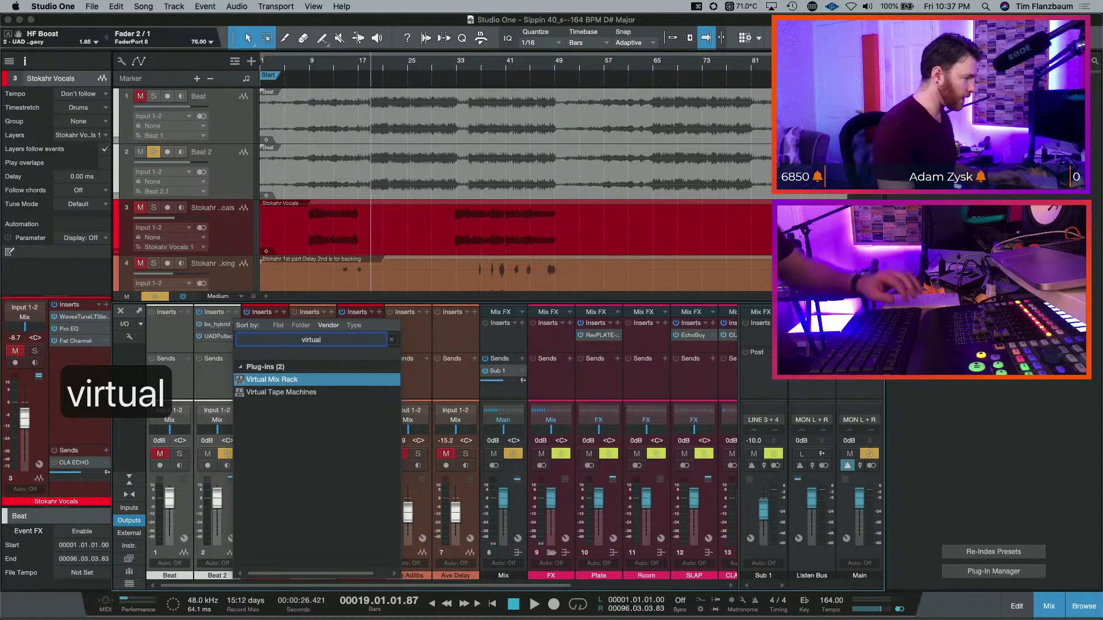
double_click(318, 379)
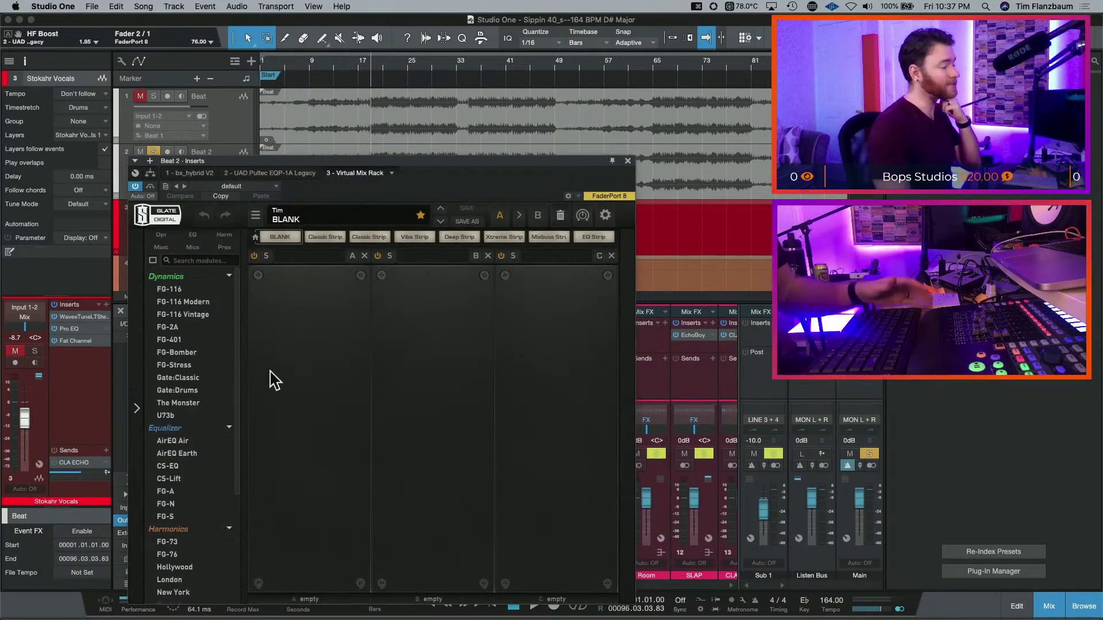
- Load VCC Channel into the rack's first slot, choose the Brit N console, and raise its input to +18 dB and its drive to maximum
scroll(212, 389, "down", 5)
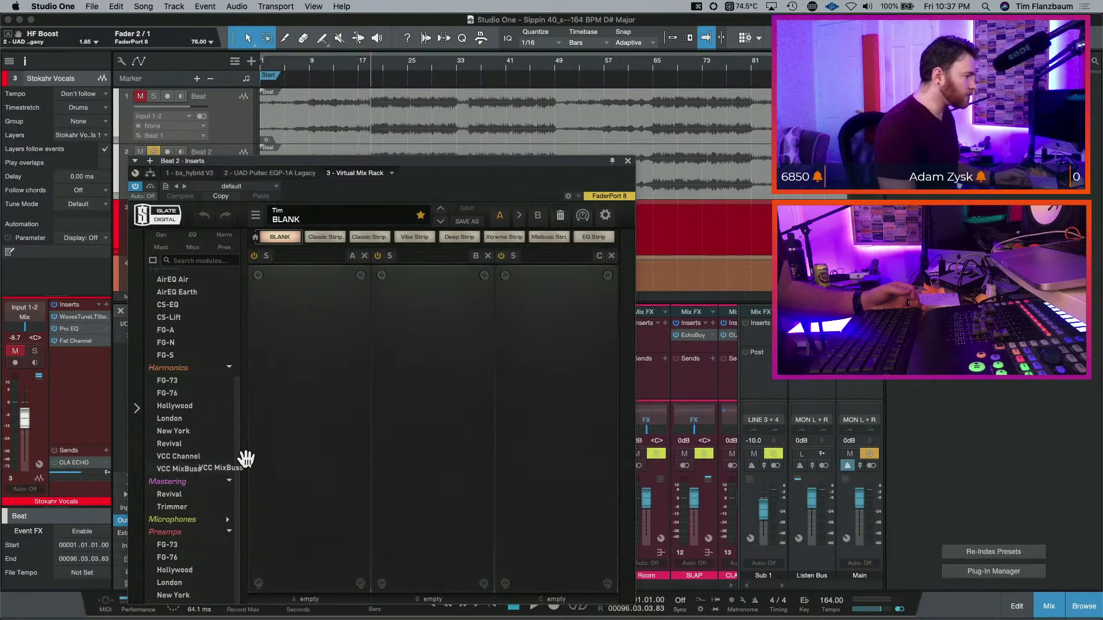
left_click_drag(194, 458, 304, 432)
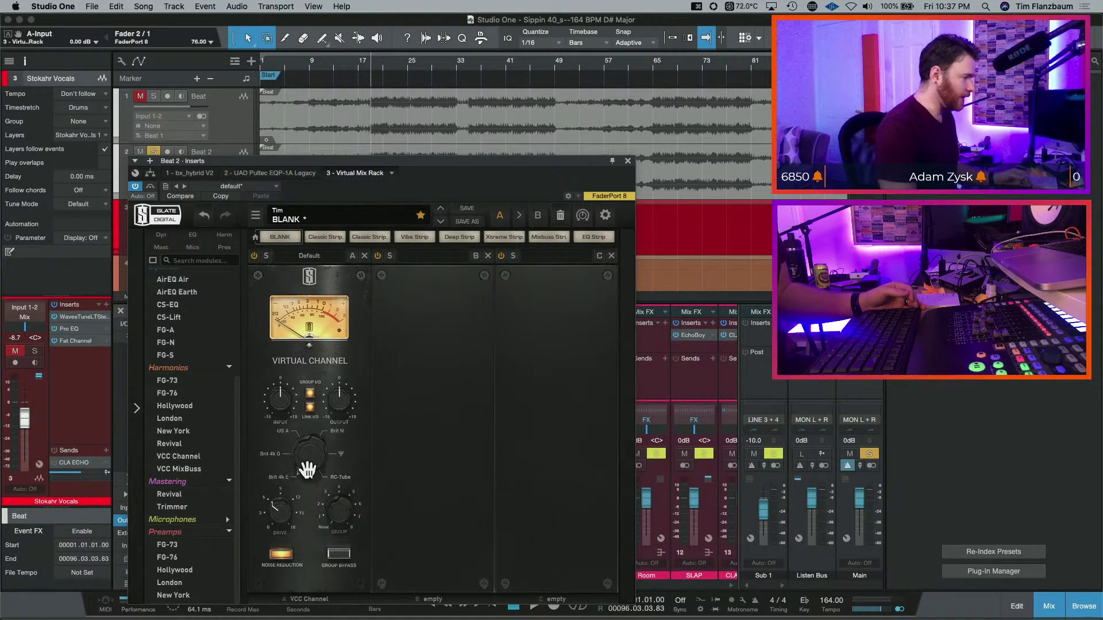
left_click_drag(307, 470, 308, 423)
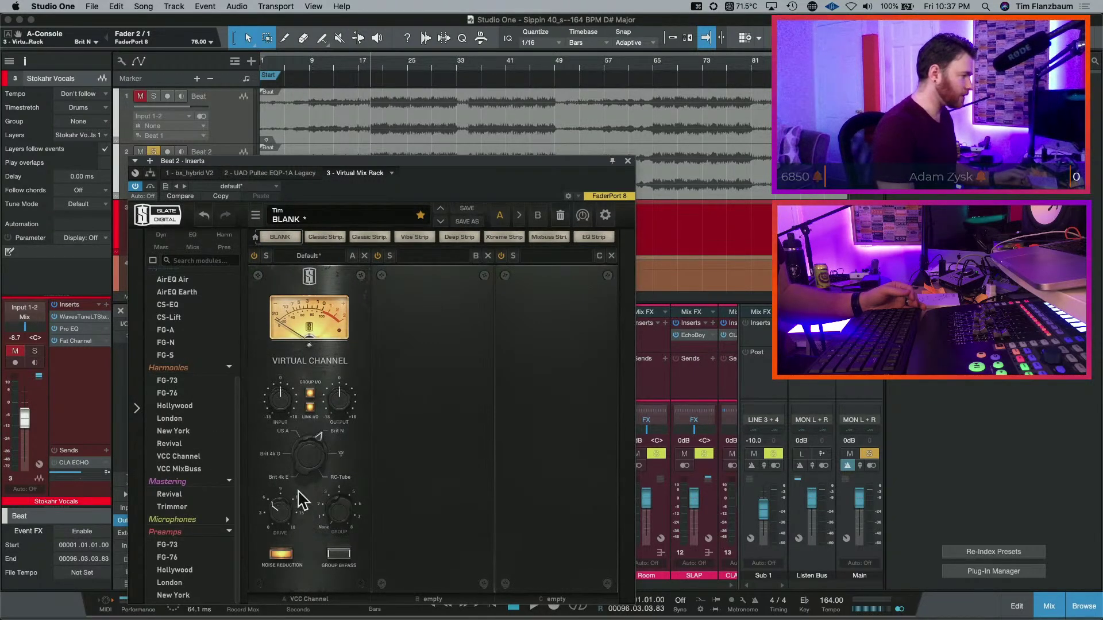
left_click_drag(301, 501, 279, 313)
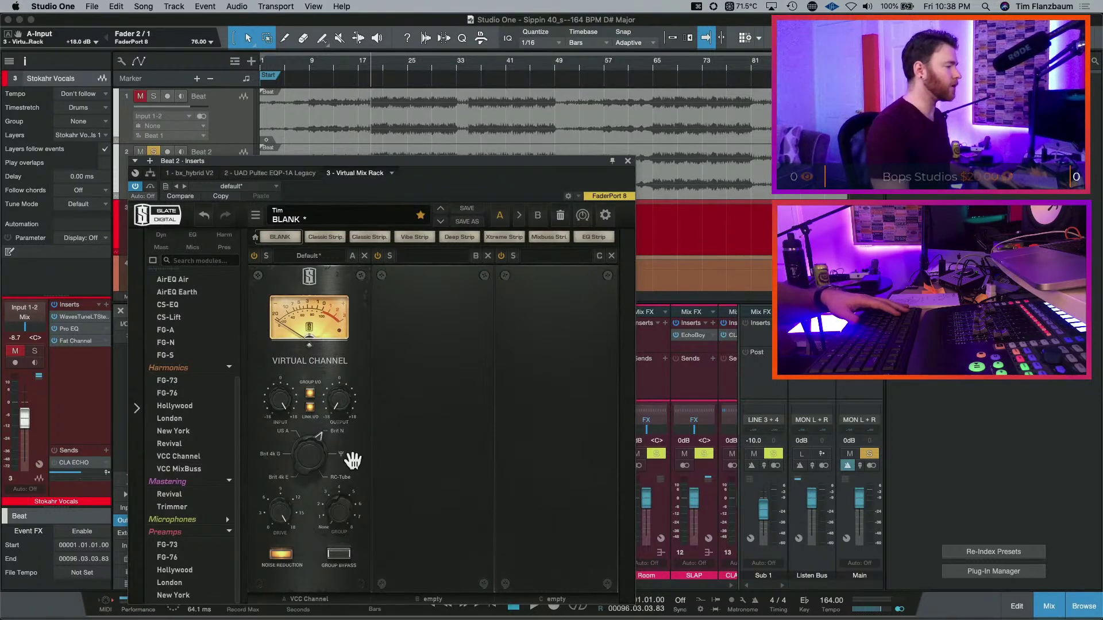
- Compare the beat with Virtual Mix Rack bypassed and active during playback
left_click(150, 186)
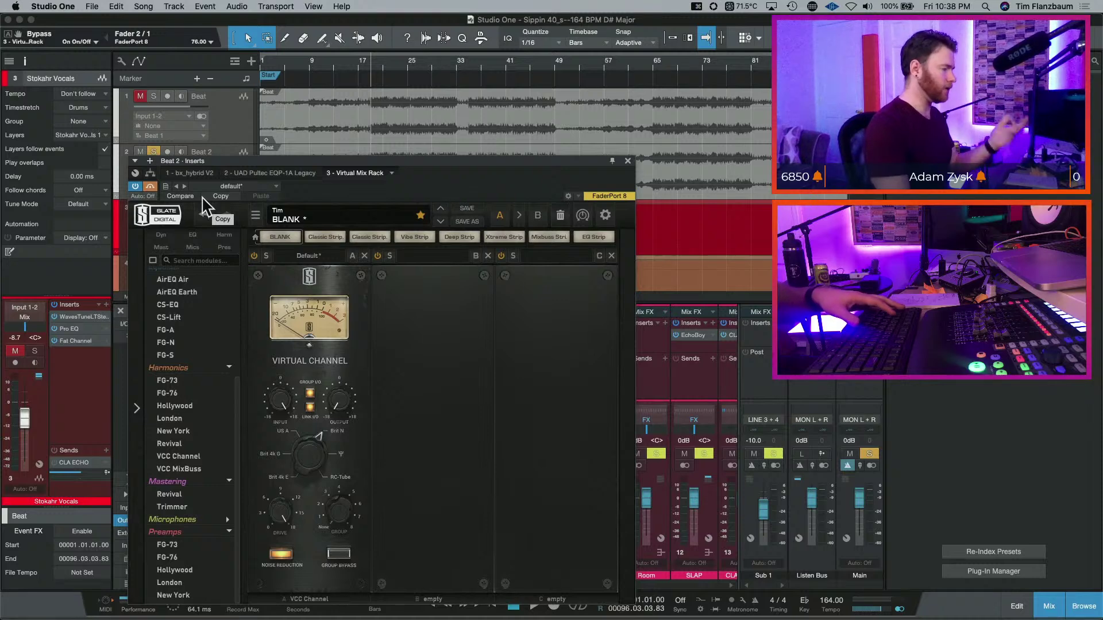
key("space")
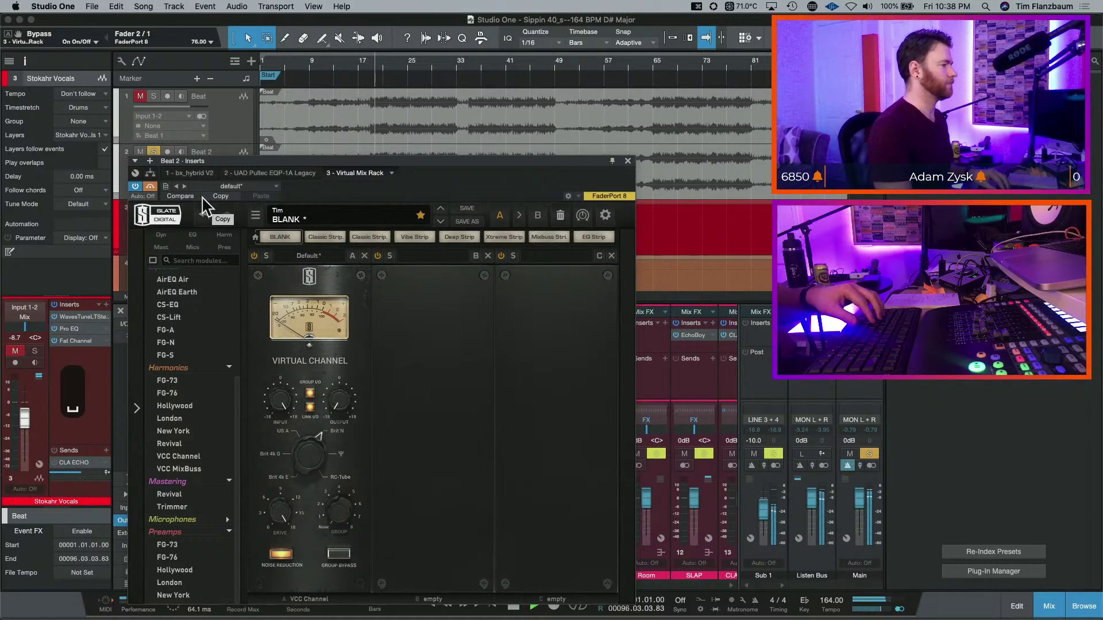
left_click(151, 186)
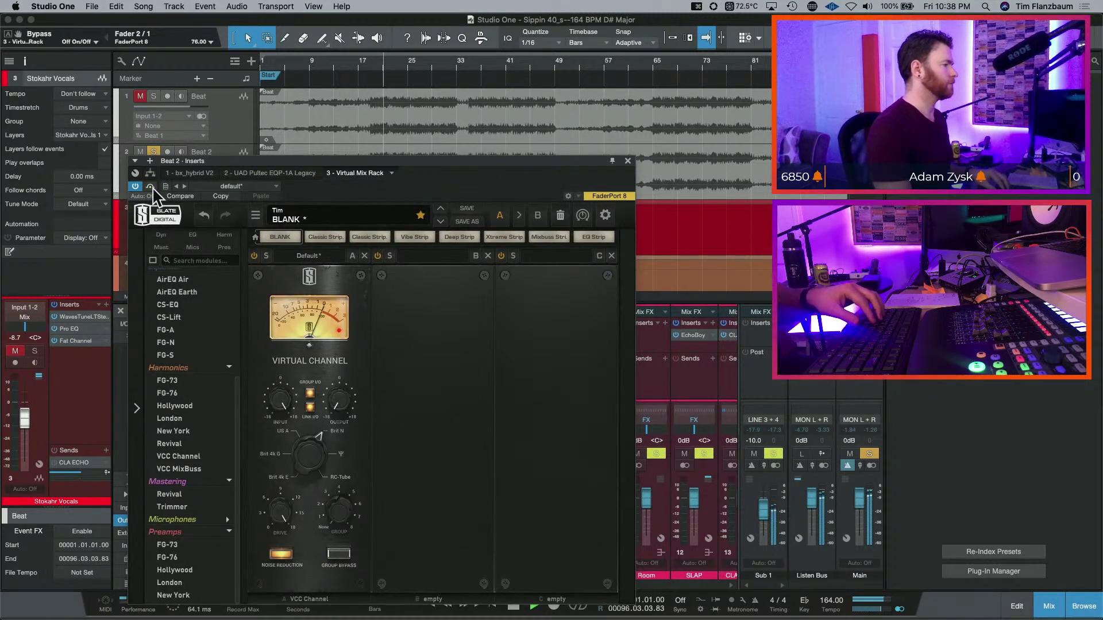
key("space")
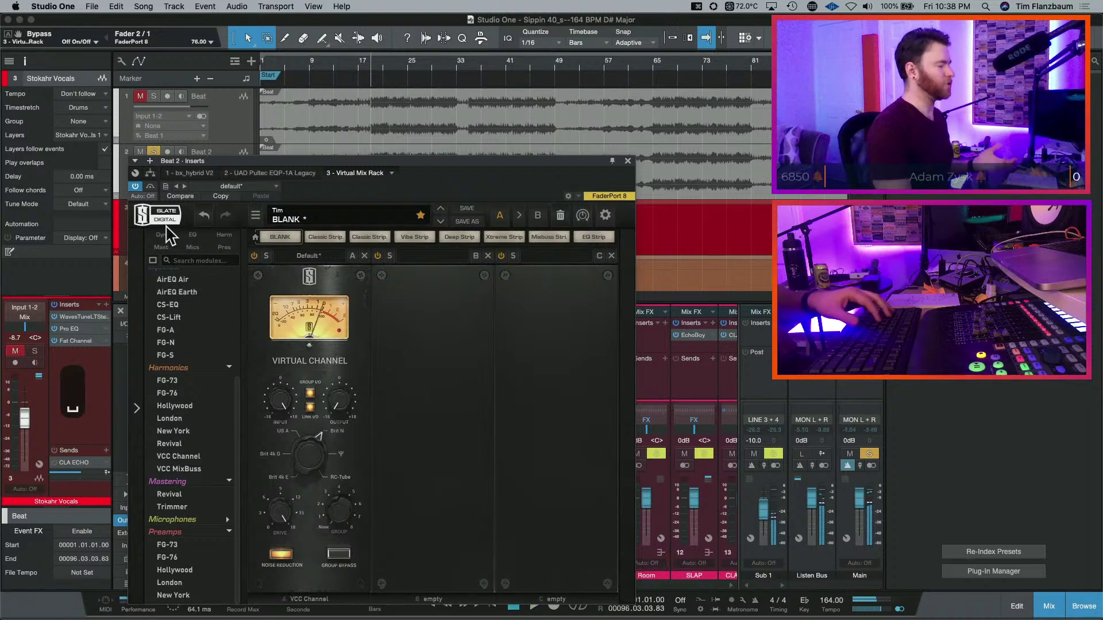
- Reset the Virtual Channel's input to 0 dB and set its drive to 11.0 dB during playback
mouse_move(282, 414)
left_mouse_down()
mouse_move(281, 446)
mouse_move(291, 400)
mouse_move(277, 422)
left_mouse_up()
key("space")
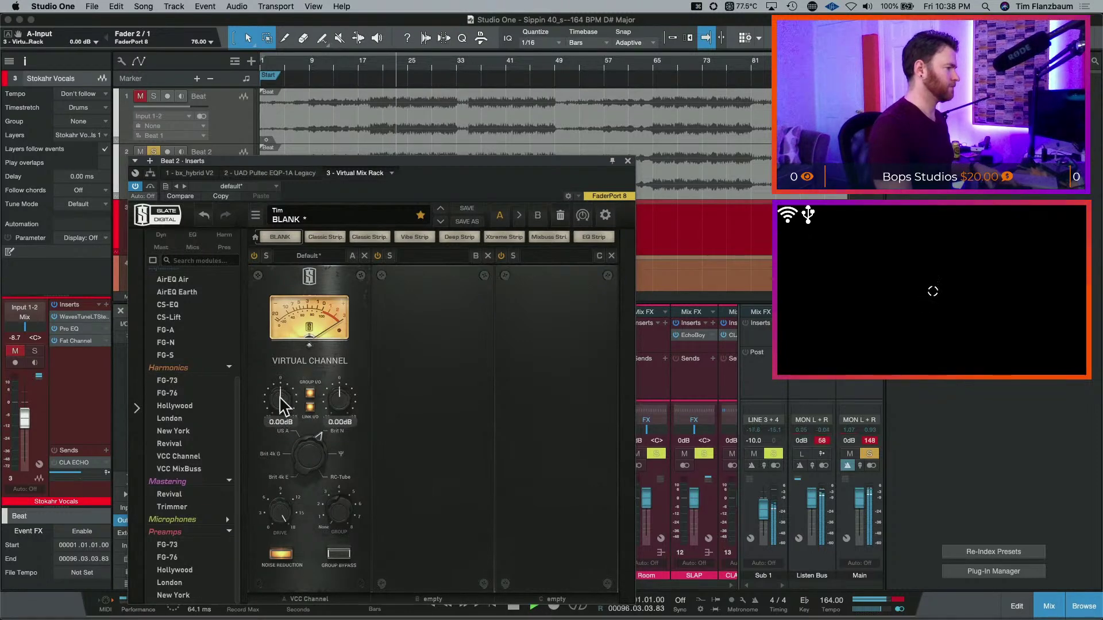
left_click_drag(289, 506, 284, 471)
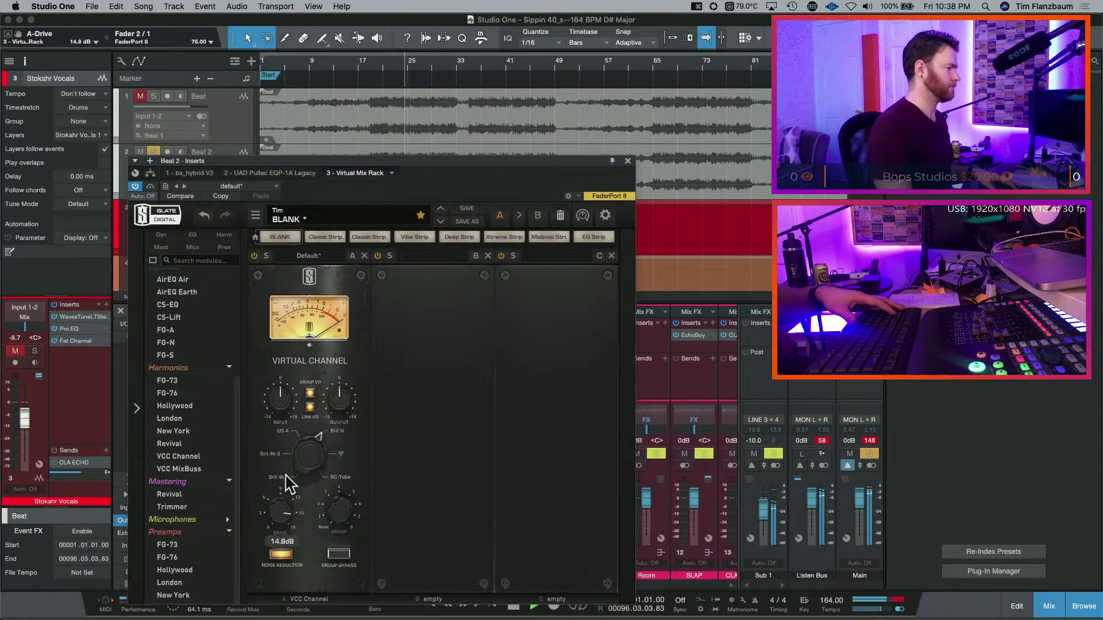
left_click_drag(286, 516, 286, 526)
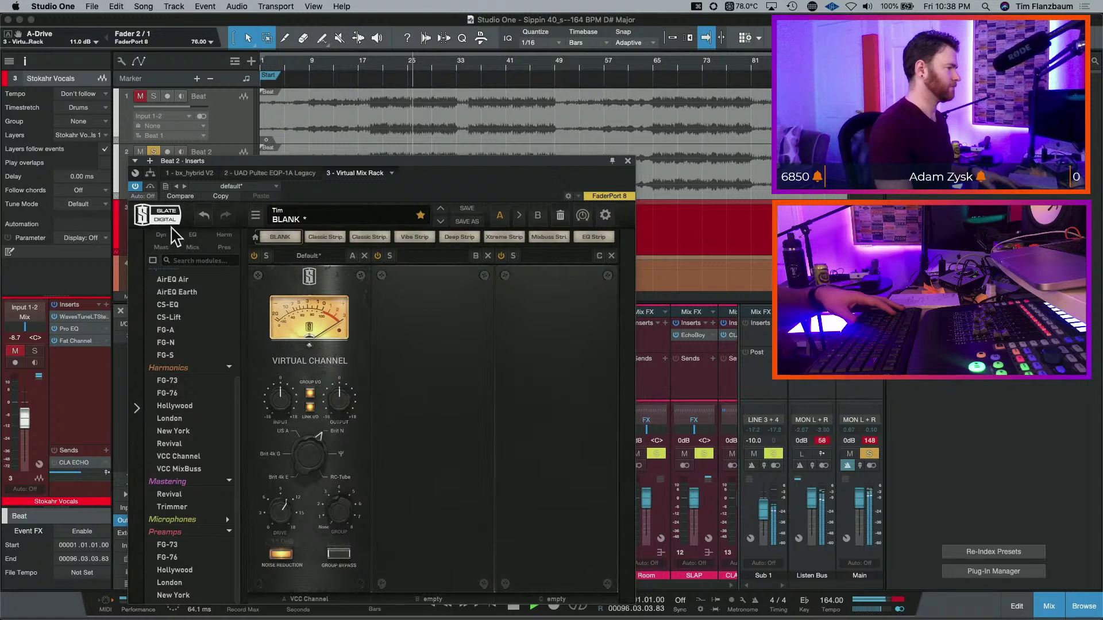
- Raise the Virtual Channel's drive to 13.1 dB, comparing the beat with the rack bypassed and active before and after the change
left_click(151, 186)
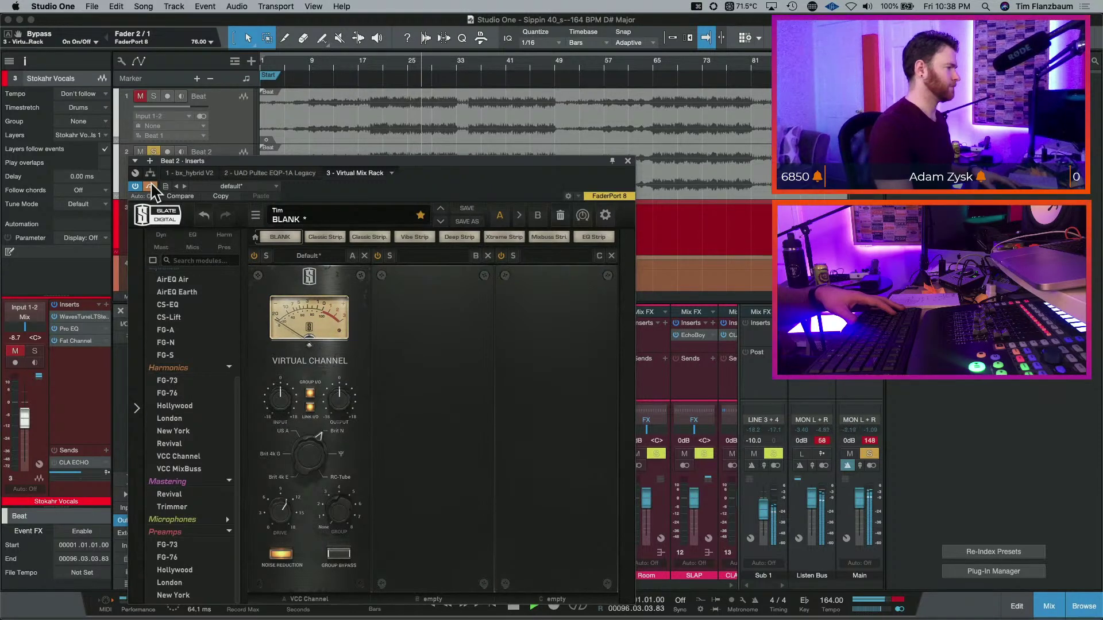
left_click(151, 187)
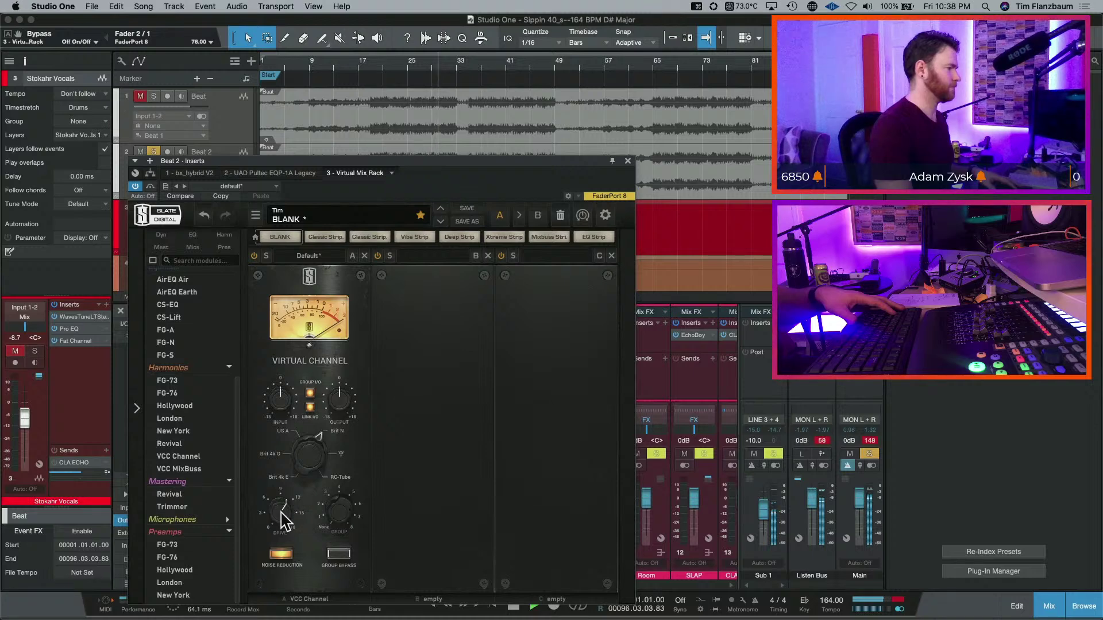
left_click_drag(284, 520, 283, 475)
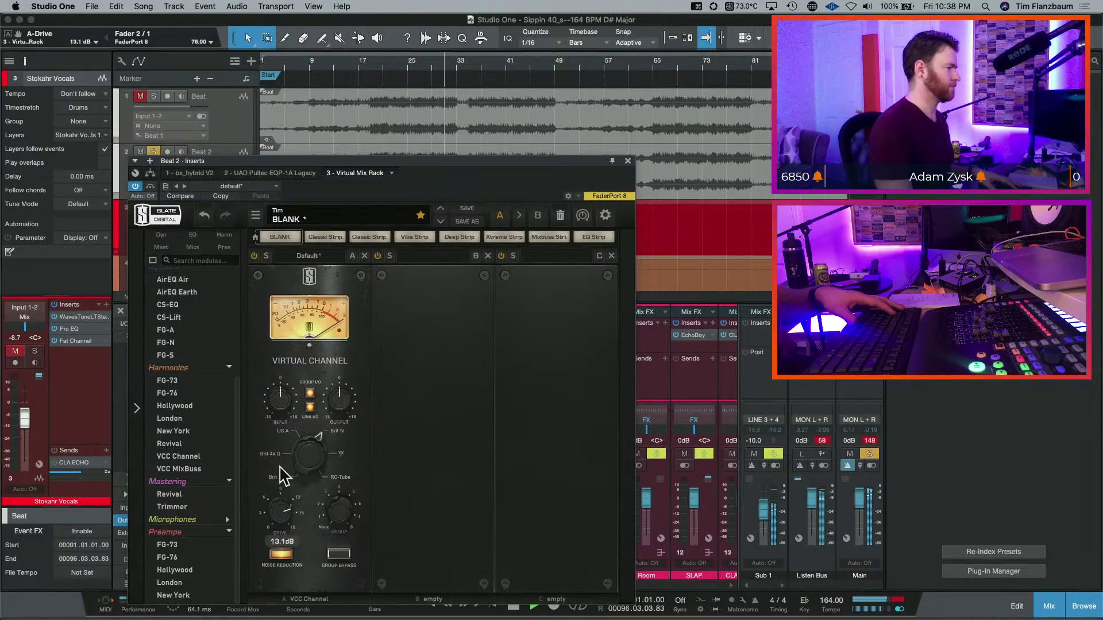
left_click(151, 186)
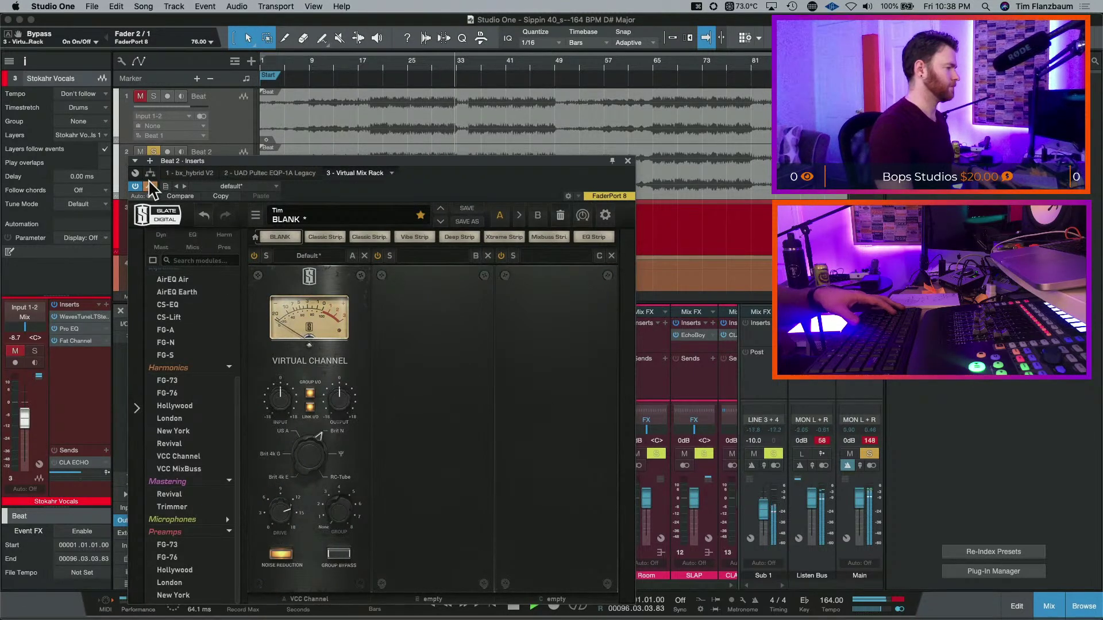
left_click(151, 187)
key("space")
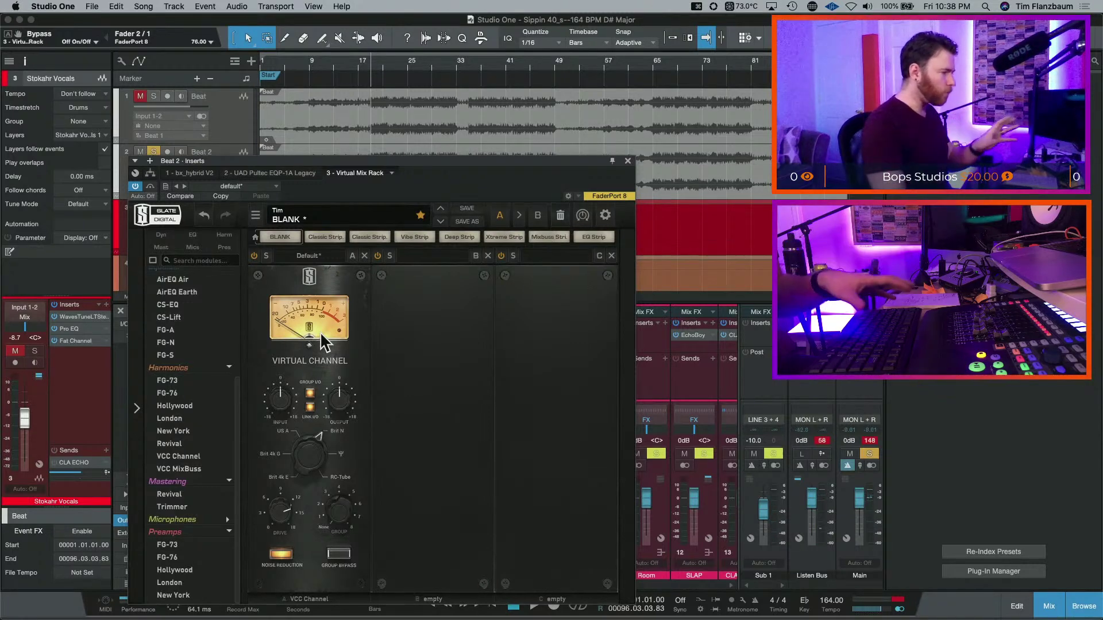
- Clear the clip indicators on Main and Listen Bus, and switch the Virtual Channel's console to US A during playback
left_click(870, 441)
left_click(823, 440)
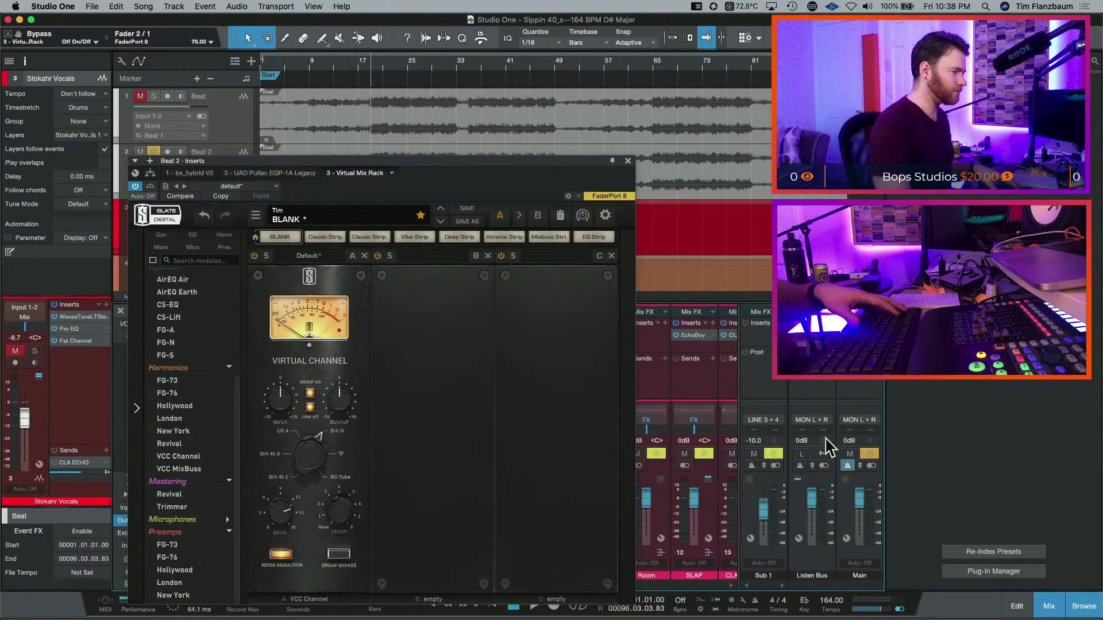
key("space")
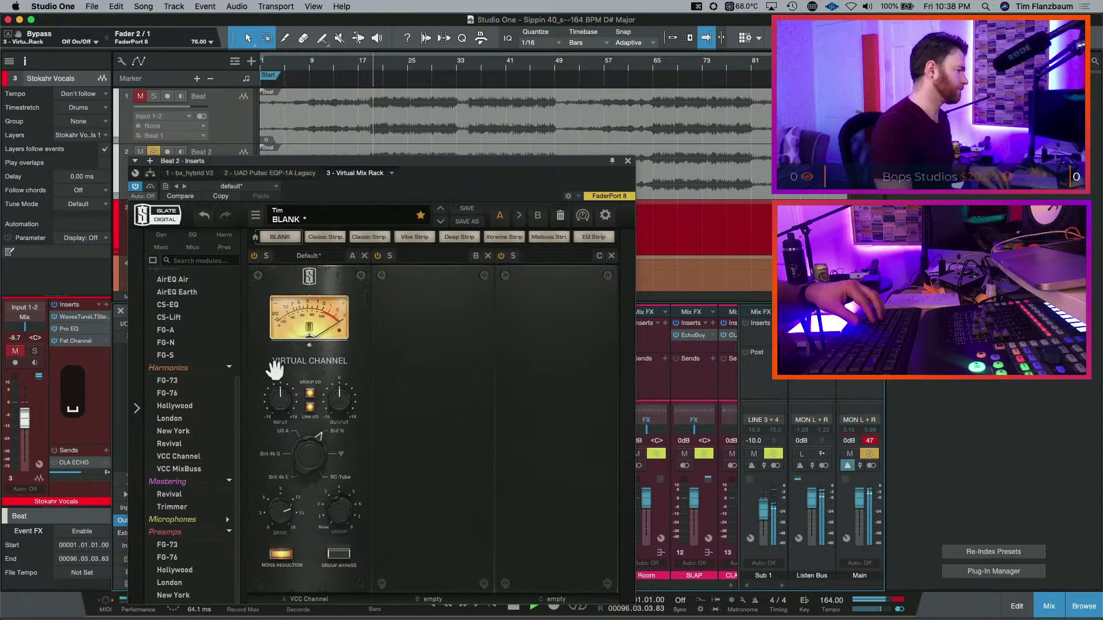
left_click(279, 431)
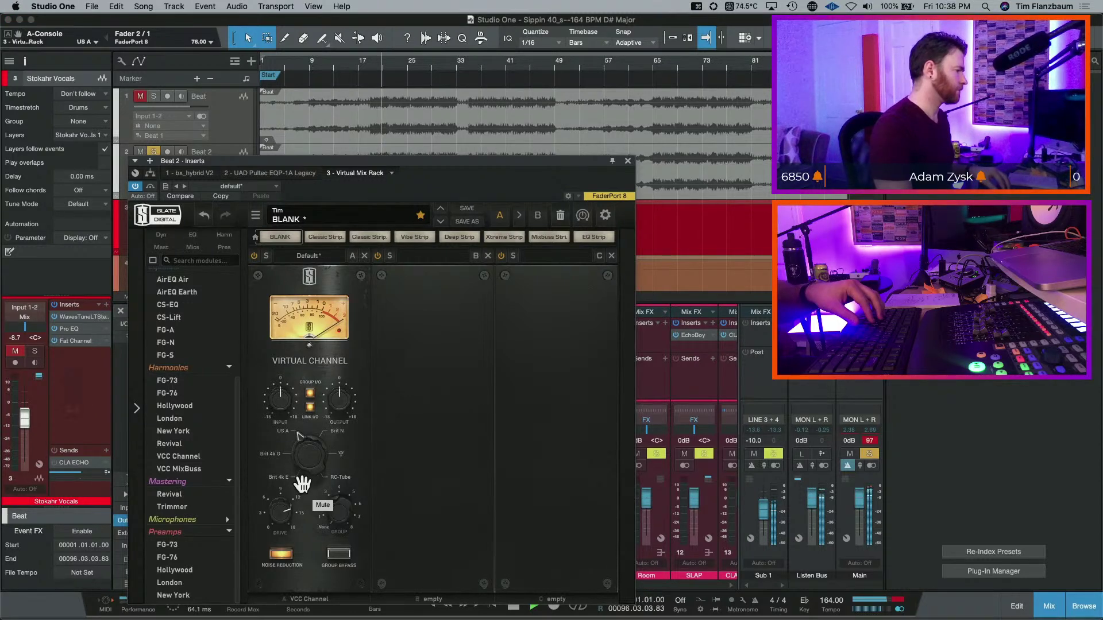
- Audition the Virtual Channel's Brit 4k E and Brit 4k G console models on Beat 2, settling on Brit N
left_click_drag(303, 484, 315, 524)
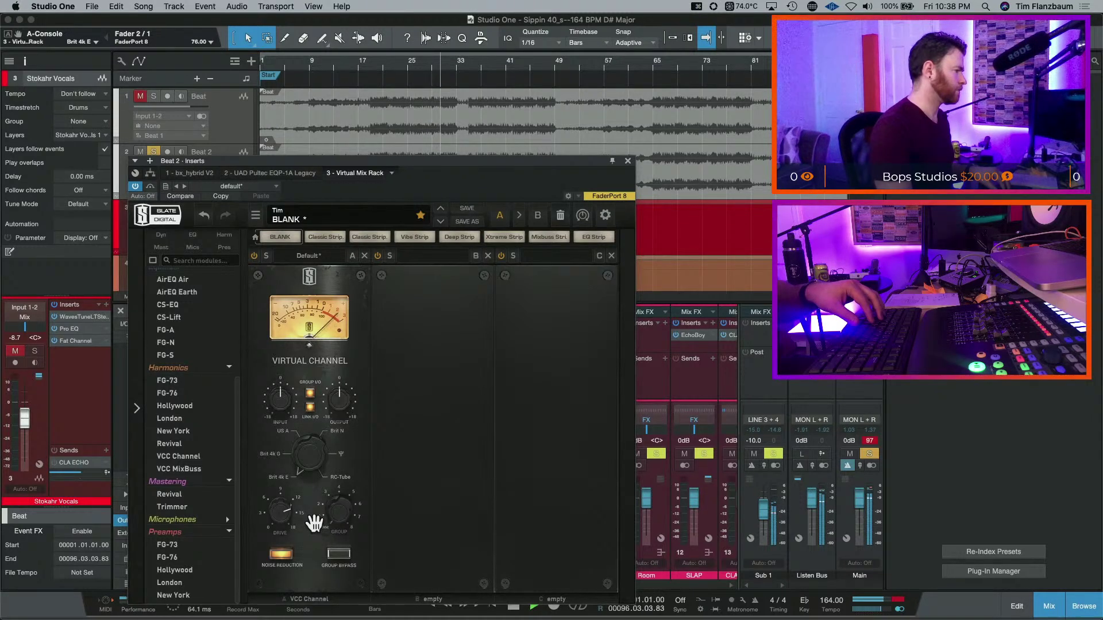
left_click_drag(314, 524, 305, 476)
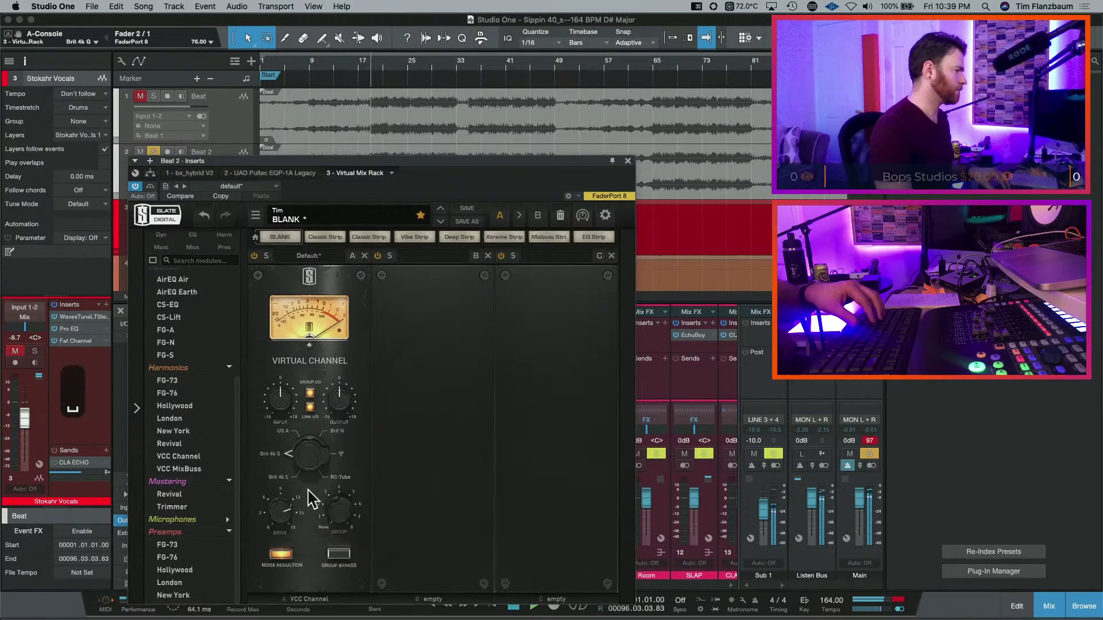
left_click_drag(311, 460, 315, 450)
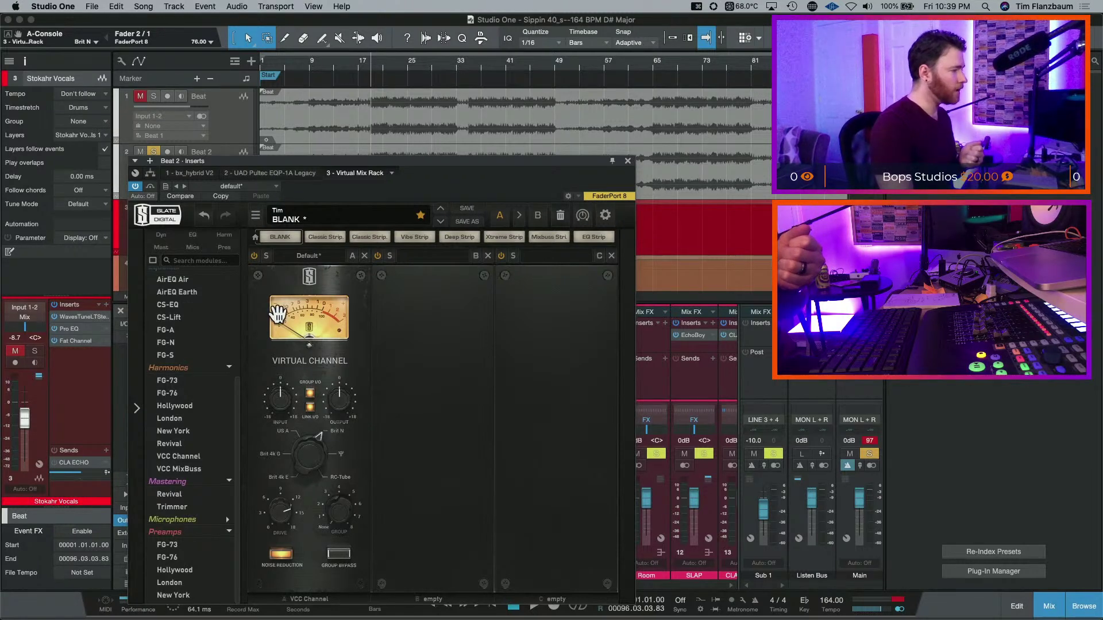
- Add VCC MixBuss beside the bypassed Virtual Channel, set to Brit N with increased drive, and play the beat
left_click_drag(198, 474, 419, 448)
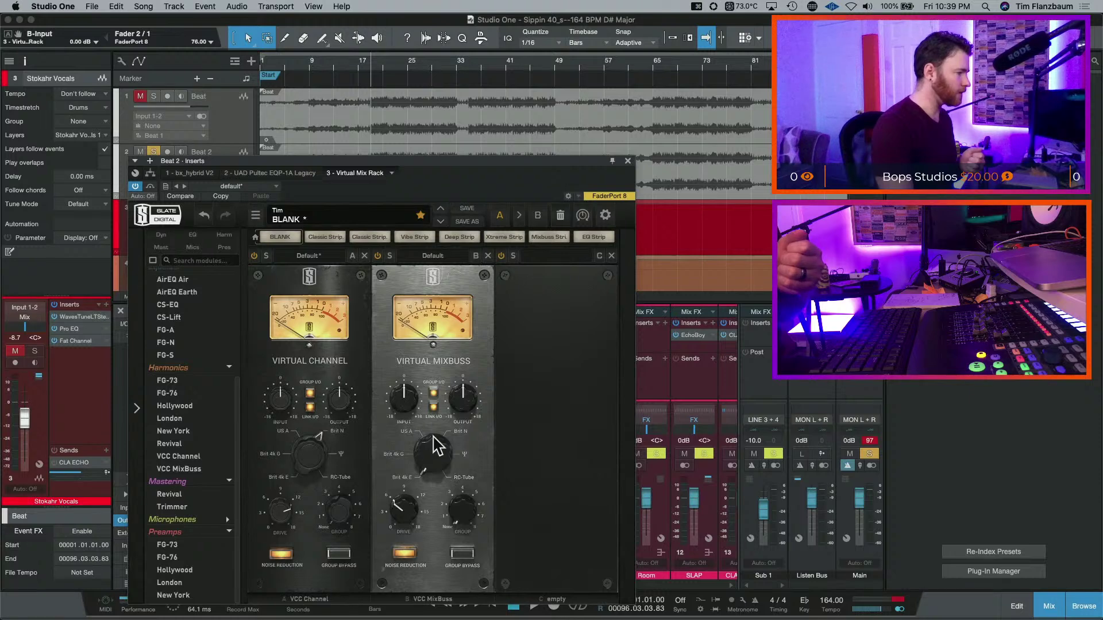
left_click_drag(403, 501, 401, 493)
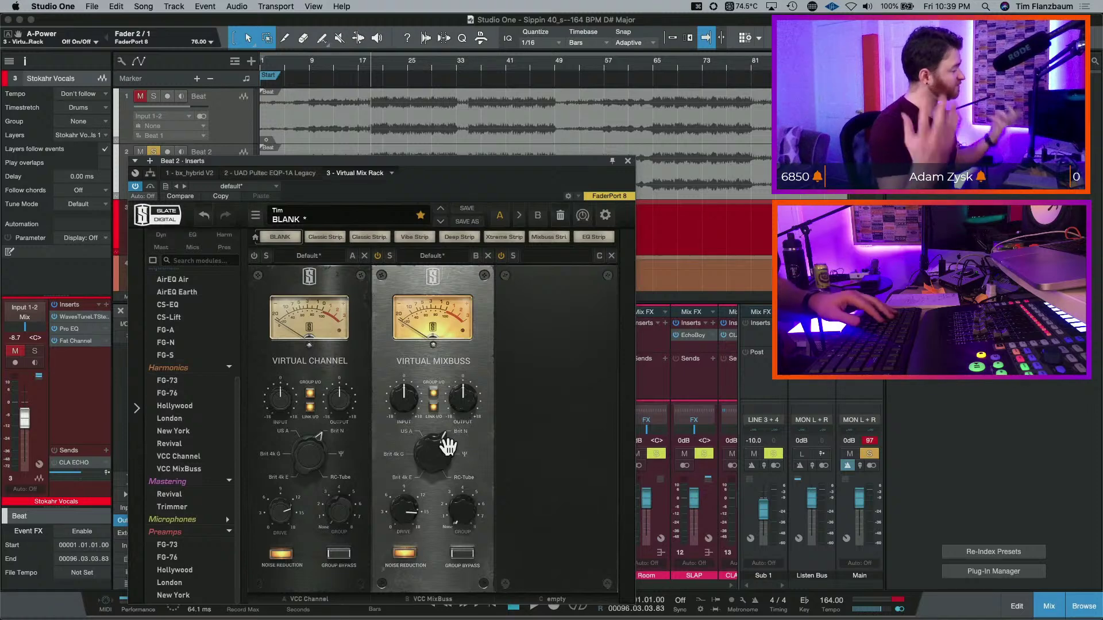
key("space")
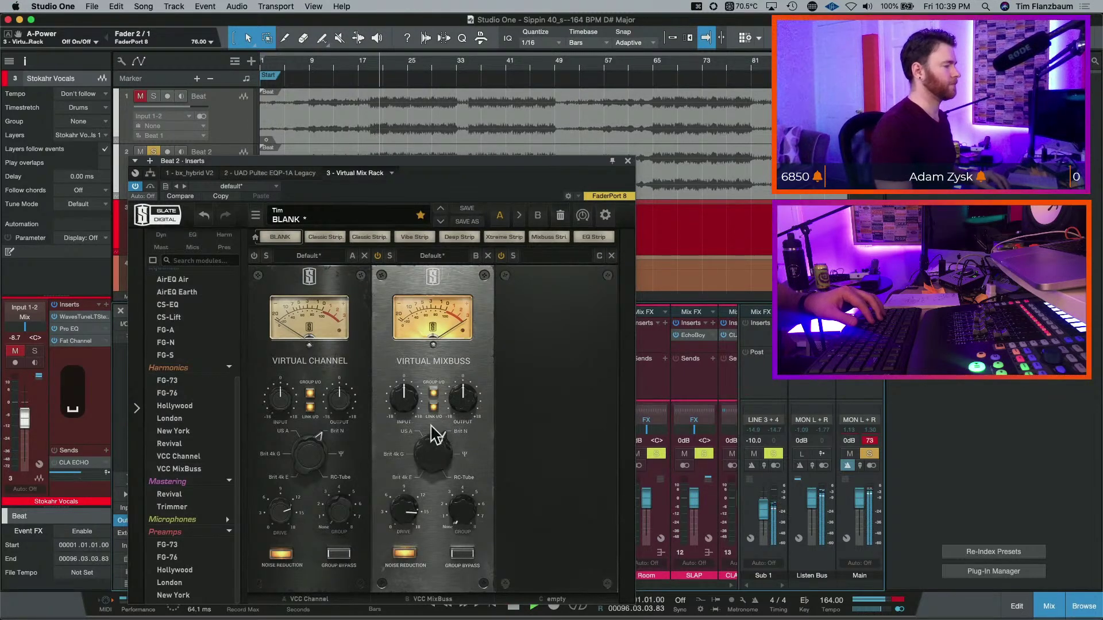
- Lower the MixBuss input to about -6.2 dB and compare its Brit 4k E and Brit N consoles at higher drive
mouse_move(416, 409)
left_mouse_down()
mouse_move(405, 437)
mouse_move(402, 414)
left_mouse_up()
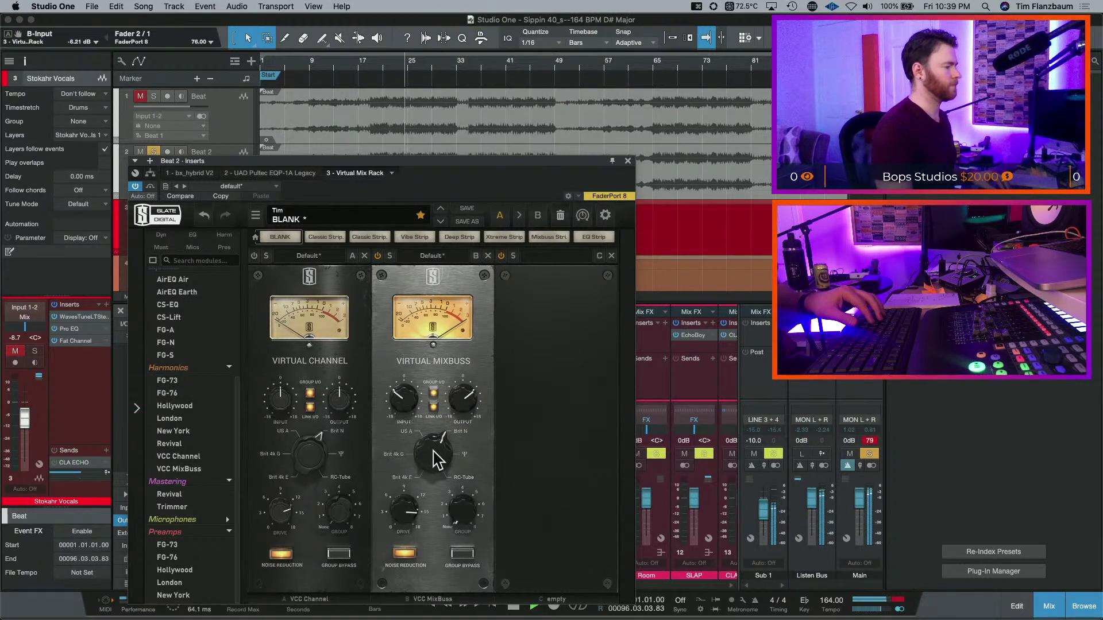
left_click_drag(438, 459, 428, 577)
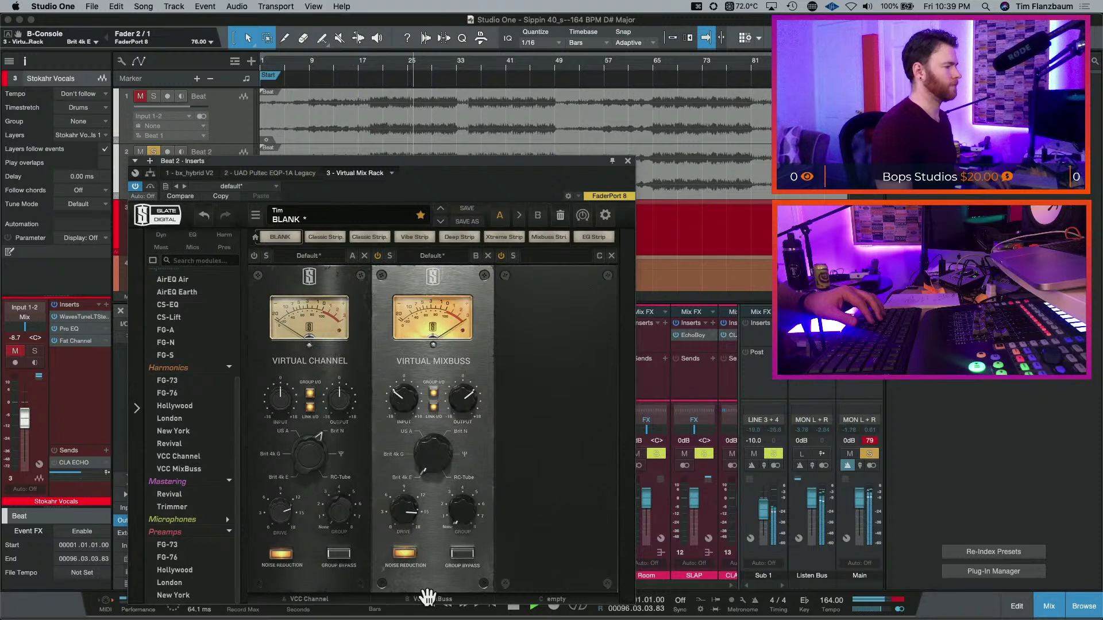
left_click_drag(428, 597, 432, 457)
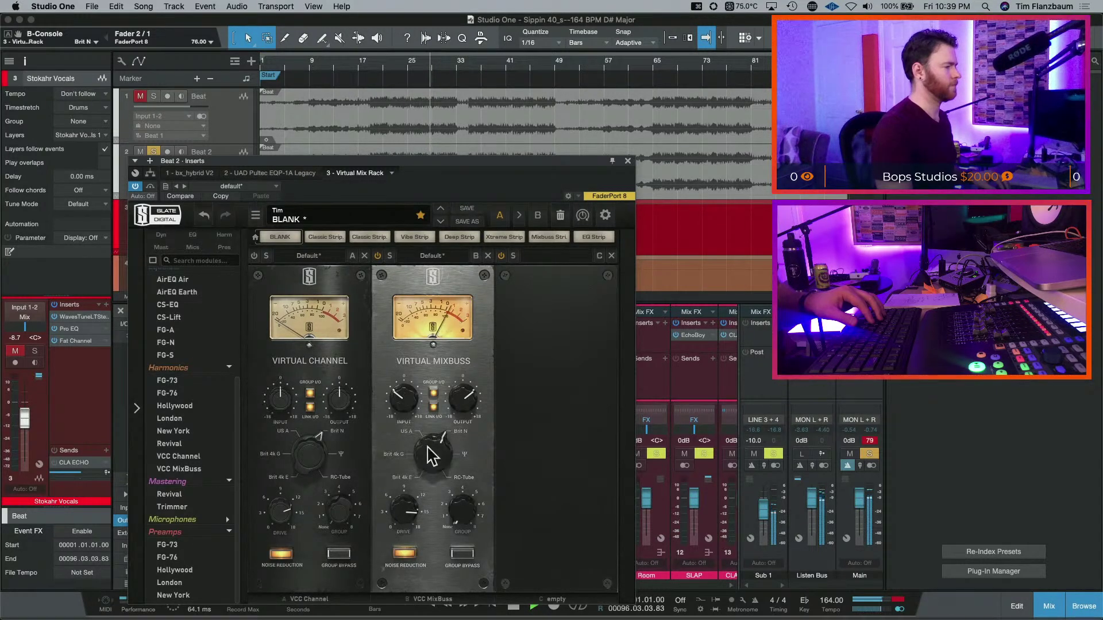
left_click_drag(411, 506, 423, 587)
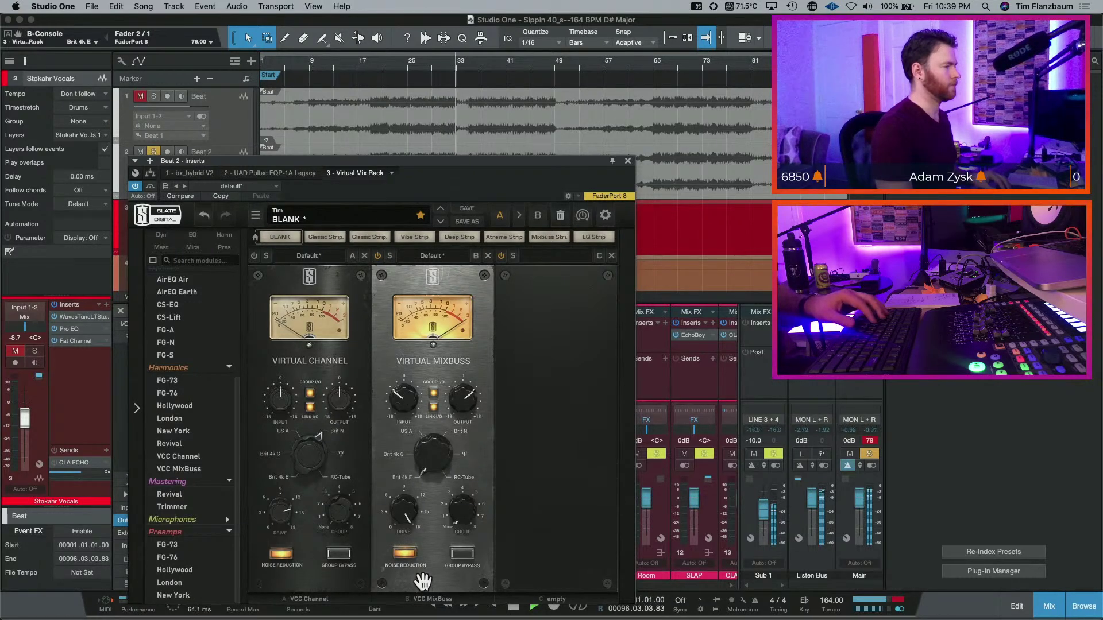
left_click_drag(432, 468, 431, 396)
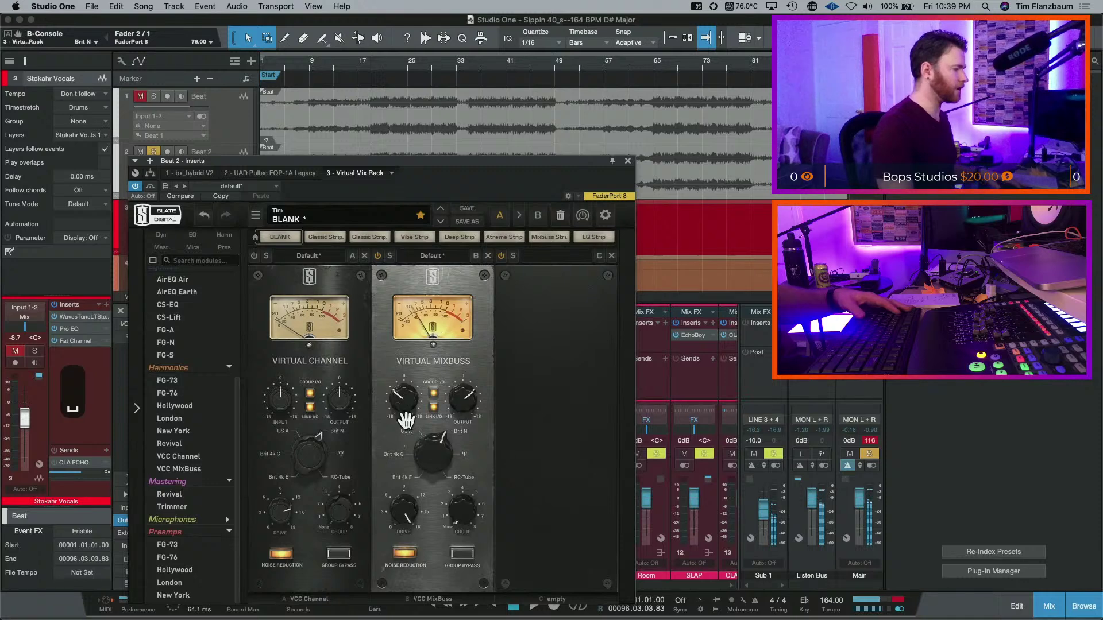
- Reset the MixBuss input to 0 dB with reduced drive and remove the Virtual Channel module from the rack
left_click_drag(407, 509, 408, 397)
left_click(365, 256)
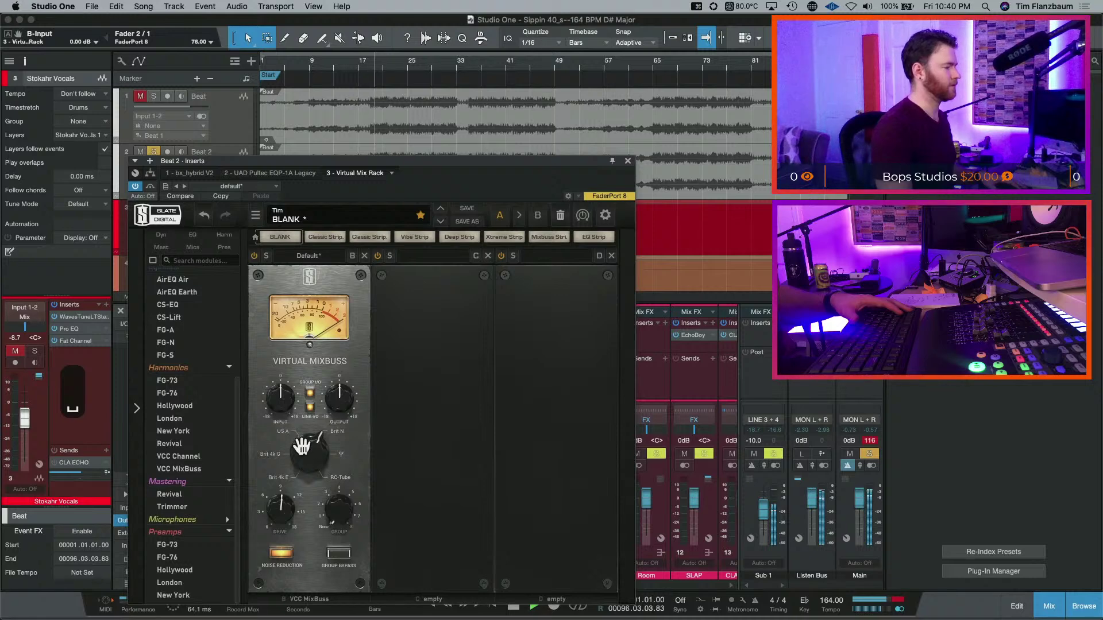
- Set the MixBuss drive to 12 dB, and lower its output slightly with the input/output link disabled
left_click_drag(278, 505, 291, 475)
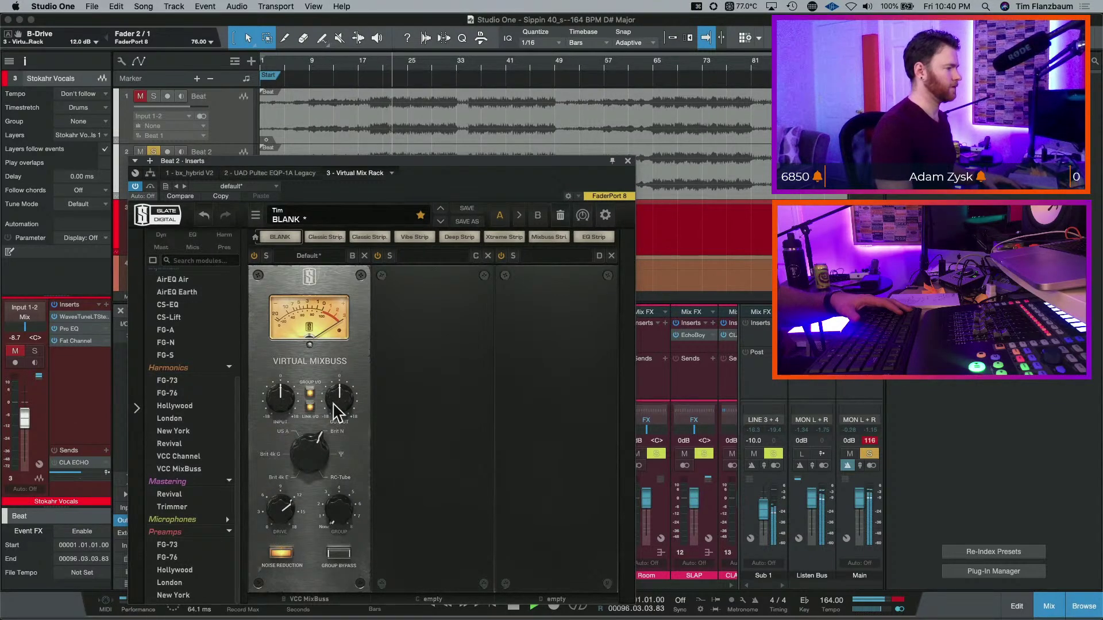
left_click_drag(312, 401, 331, 407)
left_click(312, 408)
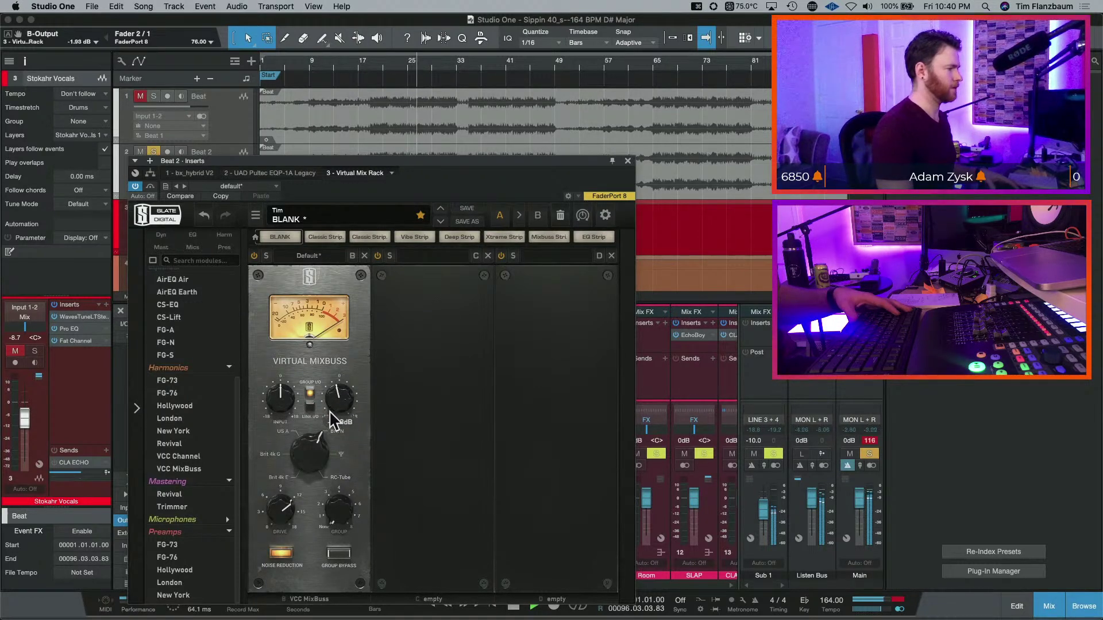
- Compare the beat with Virtual Mix Rack bypassed and active, ending with it active and playback stopped
left_click(149, 187)
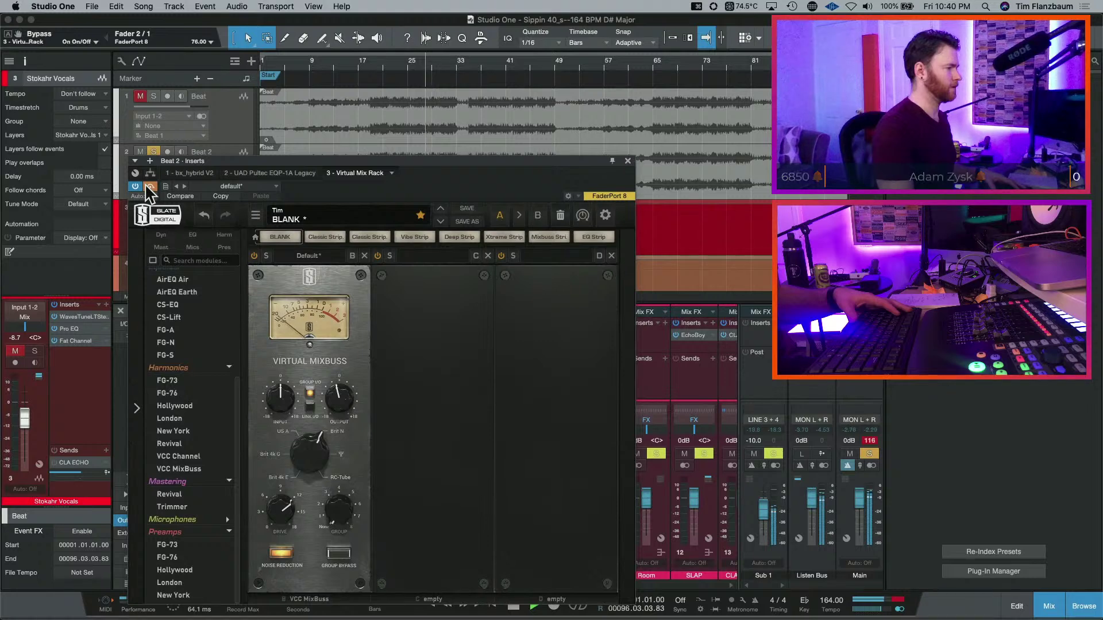
left_click(149, 187)
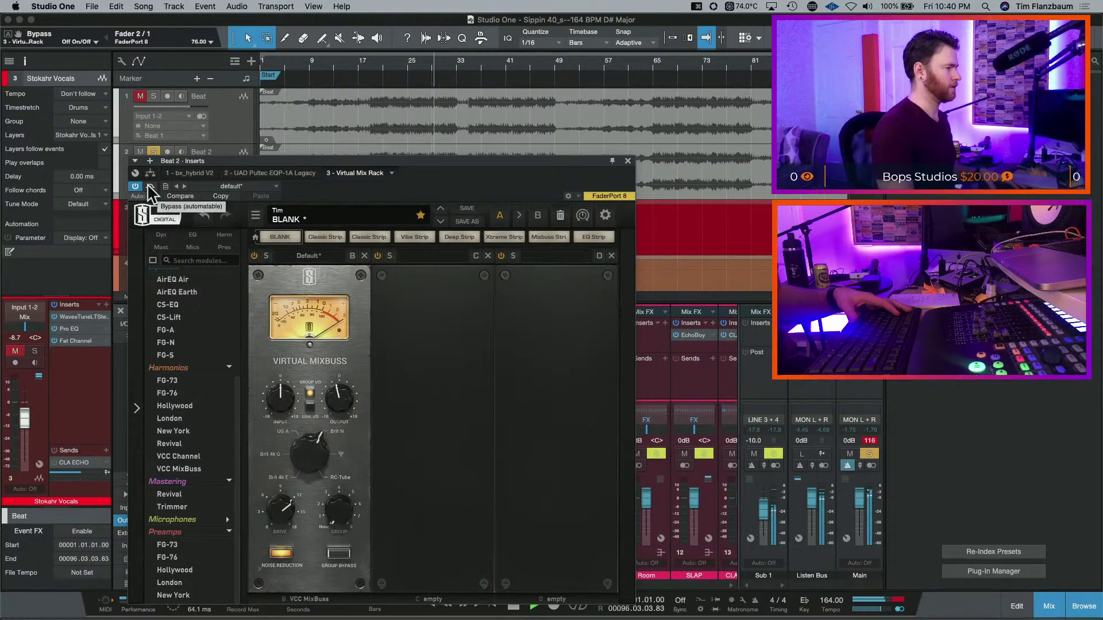
left_click(148, 187)
left_click(149, 187)
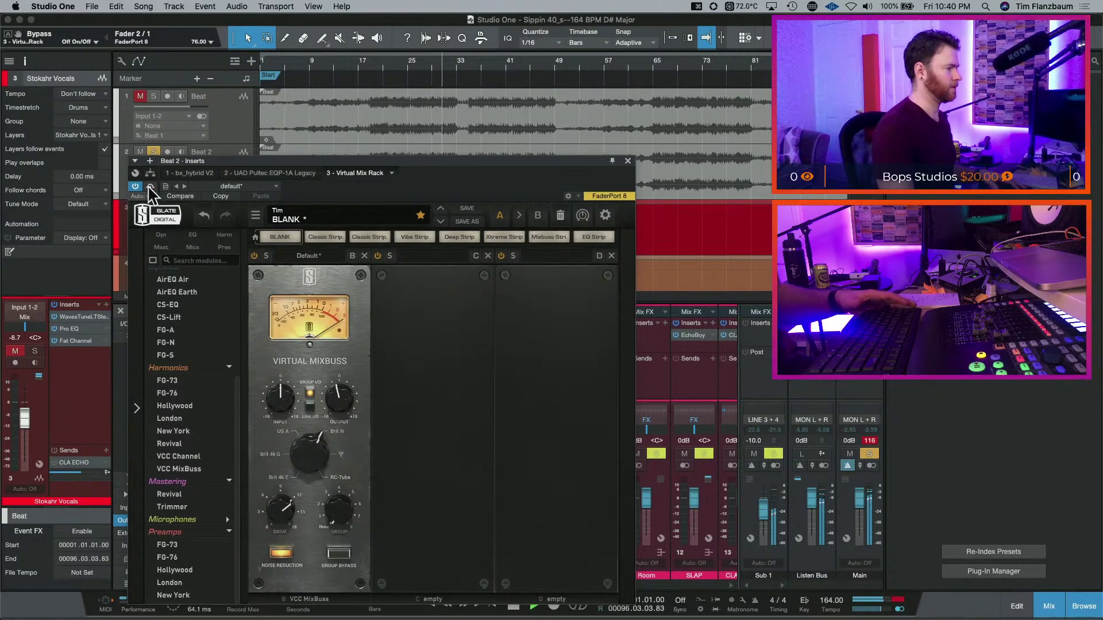
key("space")
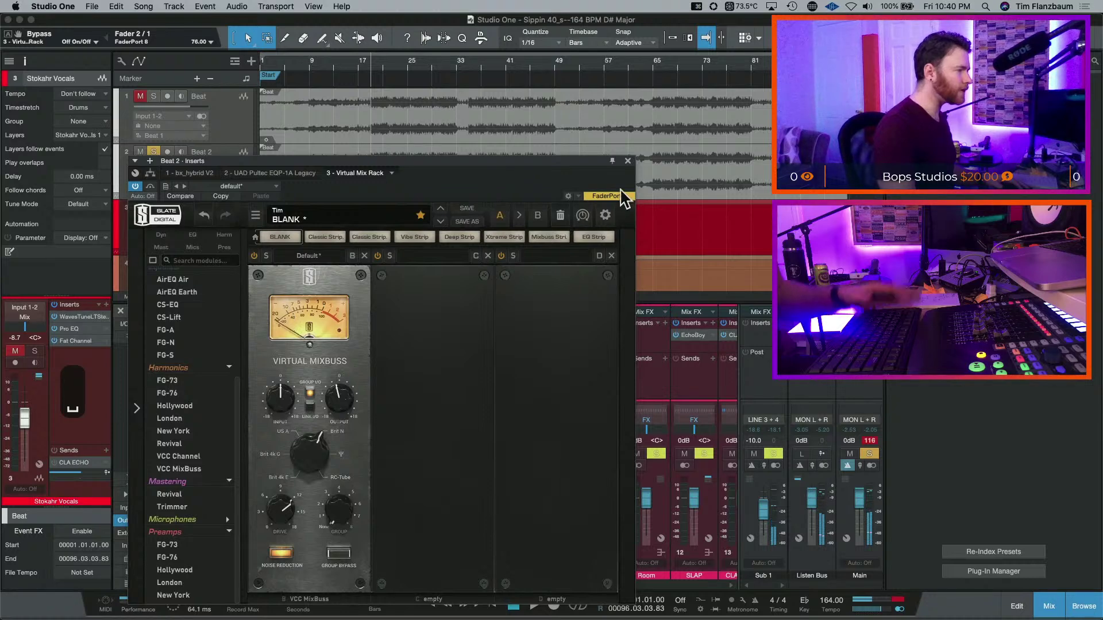
- Close the Virtual Mix Rack window and add a Compressor as the fourth insert on Beat 2
left_click(627, 161)
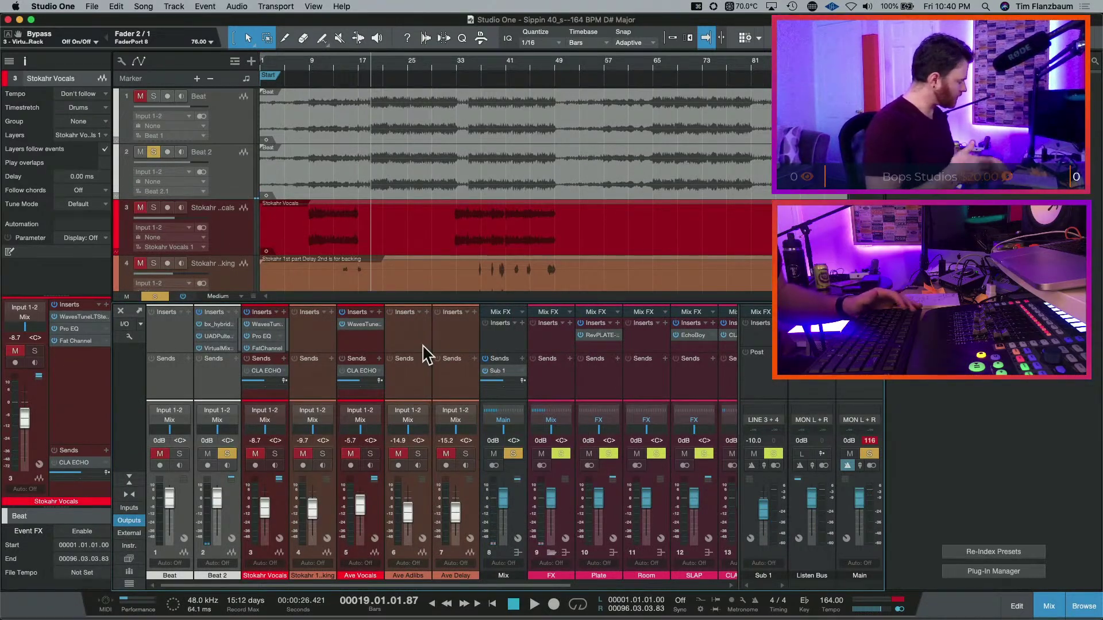
left_click(236, 312)
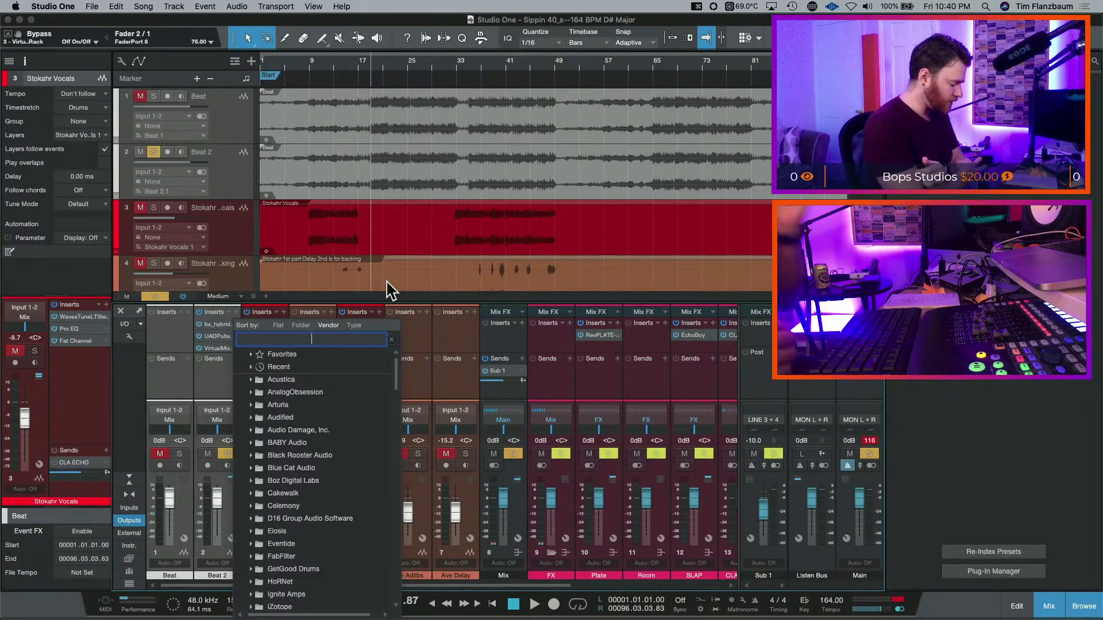
type("compre")
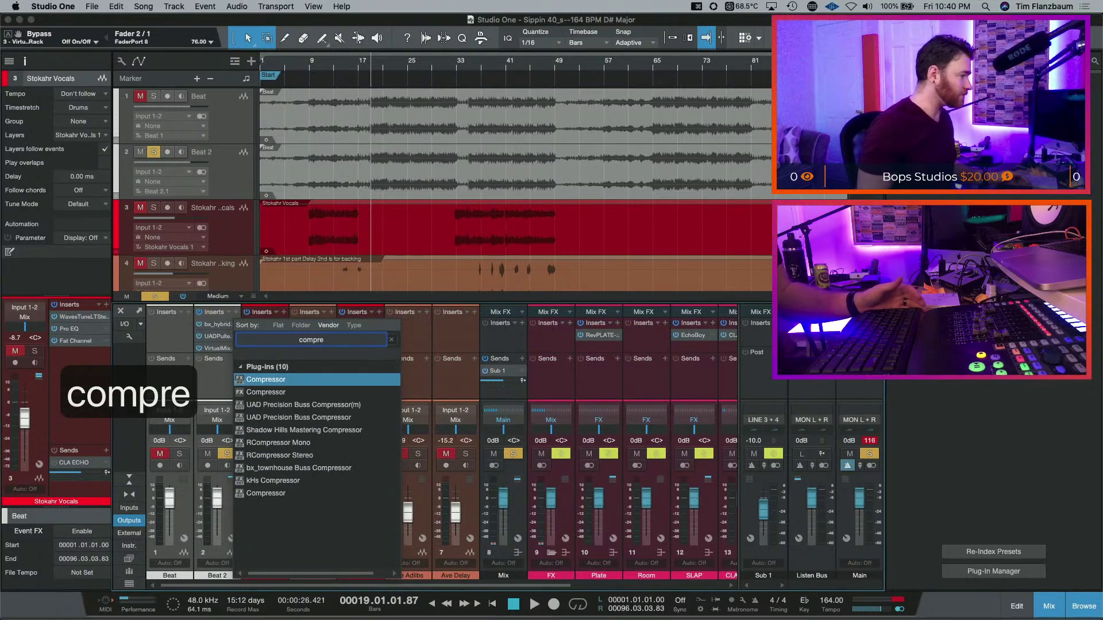
key("Down")
key("Return")
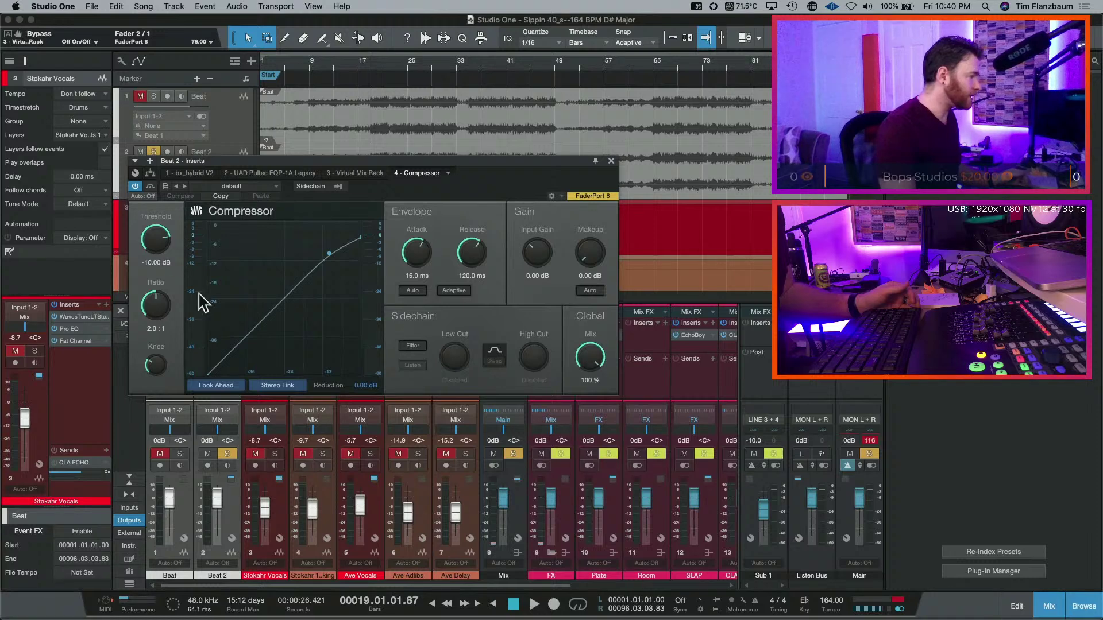
- Try shortening the Compressor's attack to 0.10 ms and its release to about 16.6 ms, with the attack raised again
mouse_move(159, 365)
left_mouse_down()
mouse_move(157, 382)
mouse_move(158, 357)
mouse_move(167, 374)
mouse_move(158, 358)
left_mouse_up()
left_click_drag(406, 251, 415, 270)
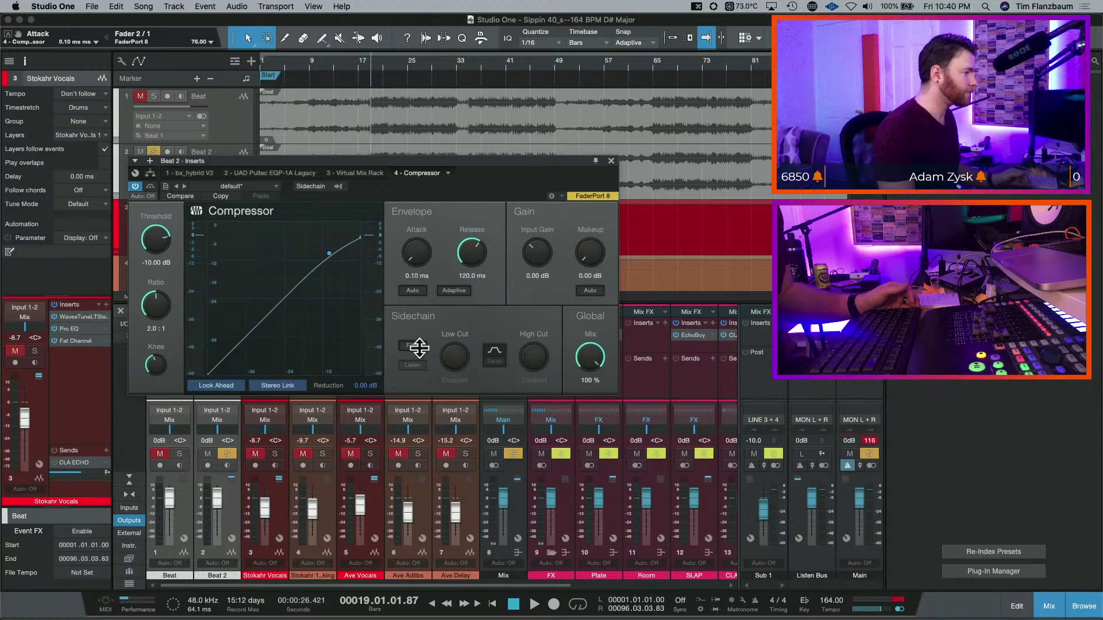
left_click_drag(480, 280, 467, 311)
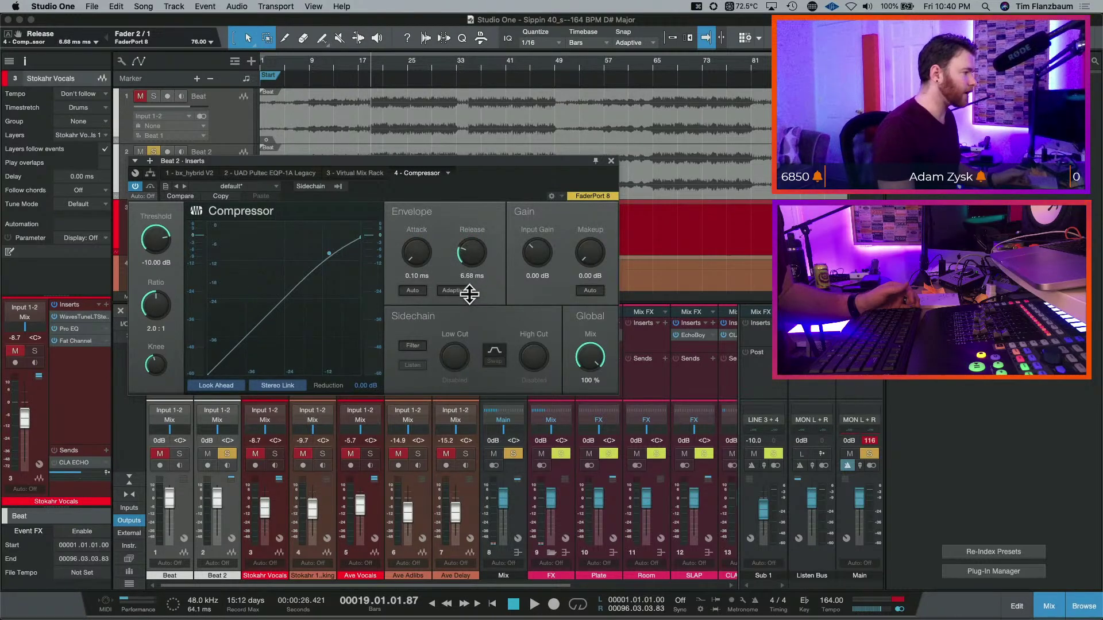
left_click_drag(407, 233, 406, 190)
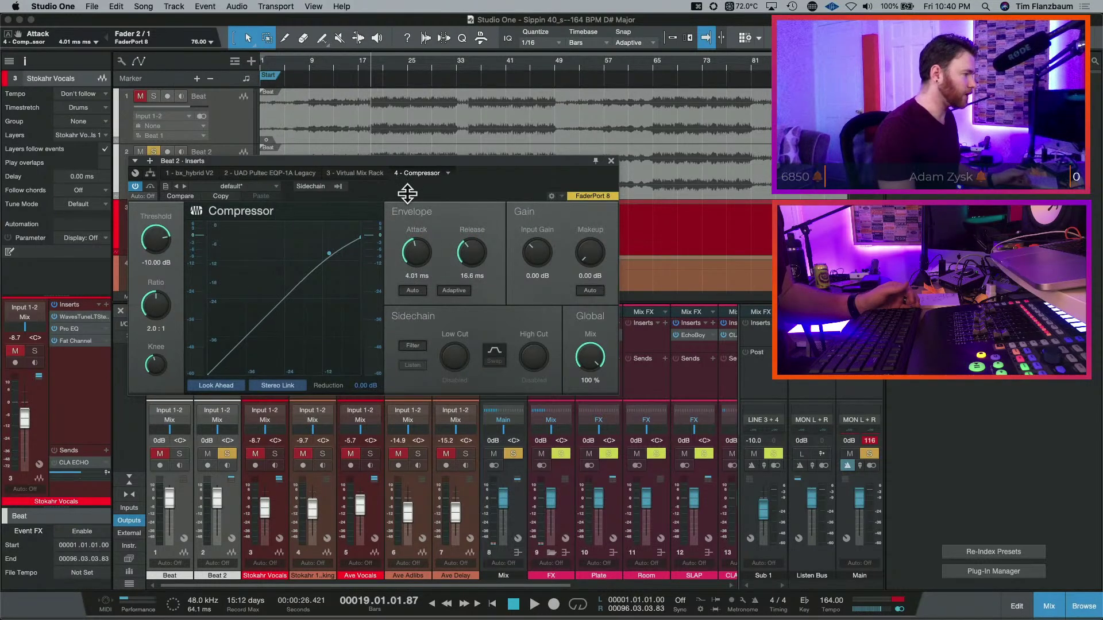
- Set the Compressor's attack to 10 ms and its release to 300 ms
left_click(416, 276)
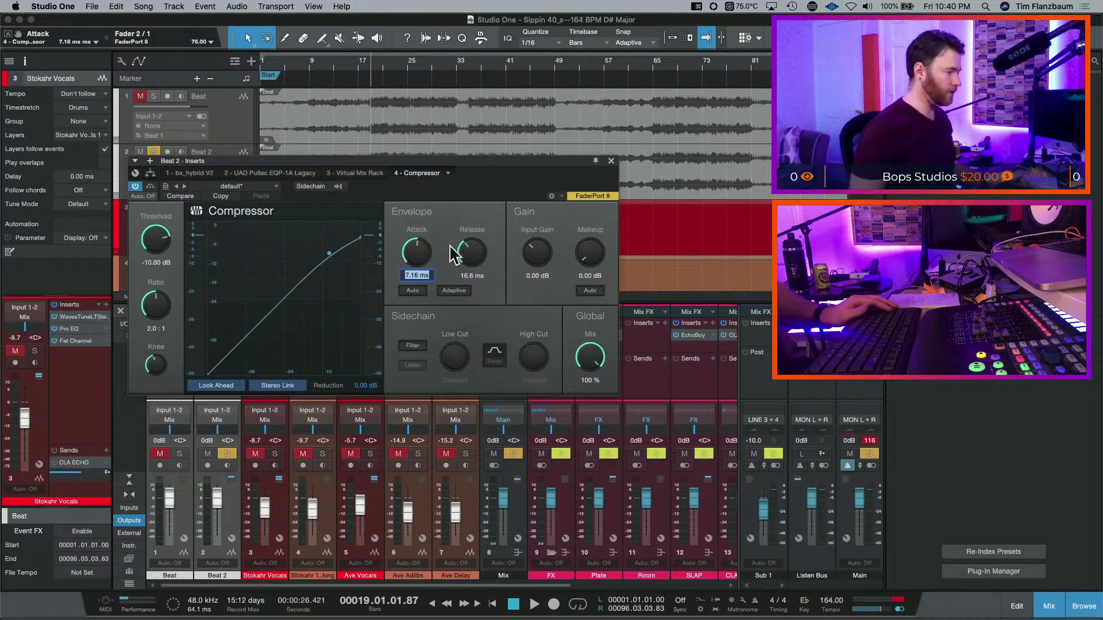
type("10")
key("Tab")
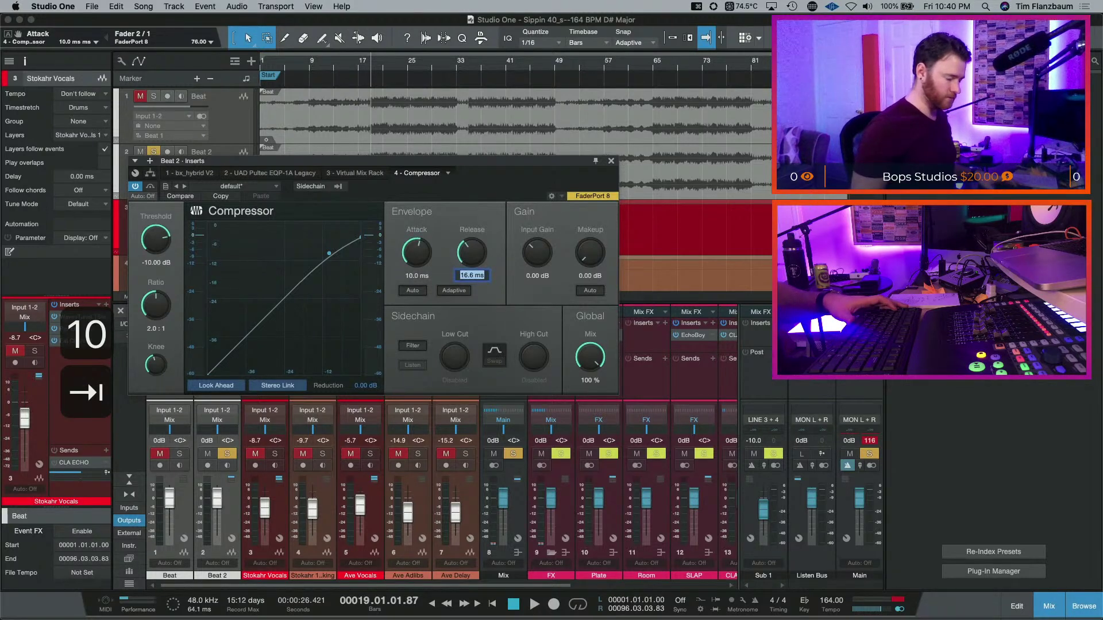
type("300")
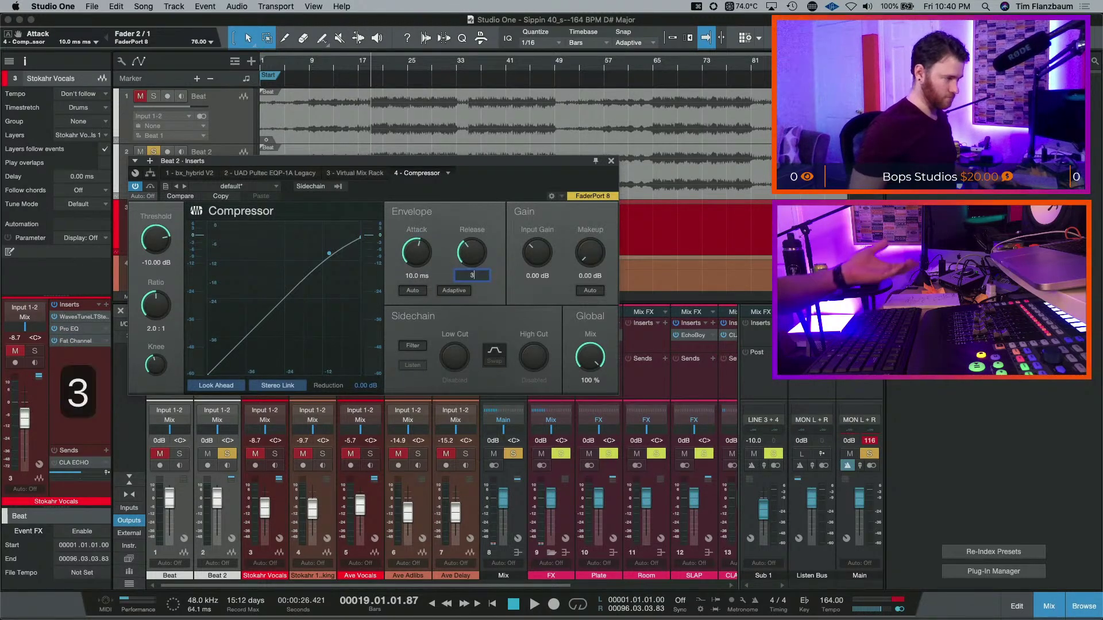
key("Return")
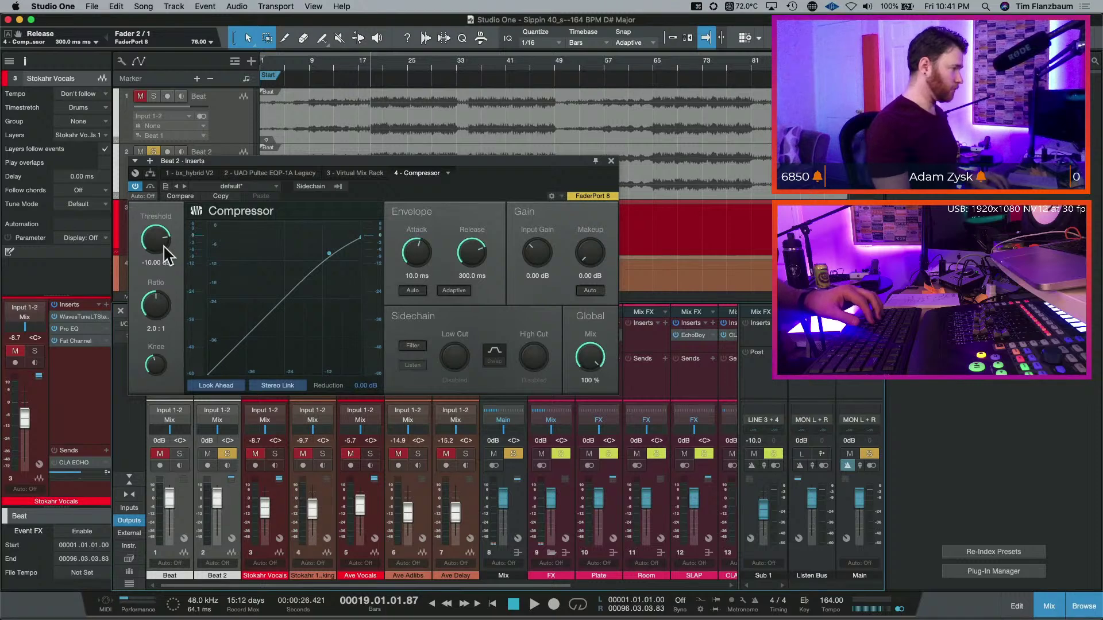
- During playback, lower the Compressor's threshold to about -14.6 dB and shorten its release to about 34.4 ms
key("space")
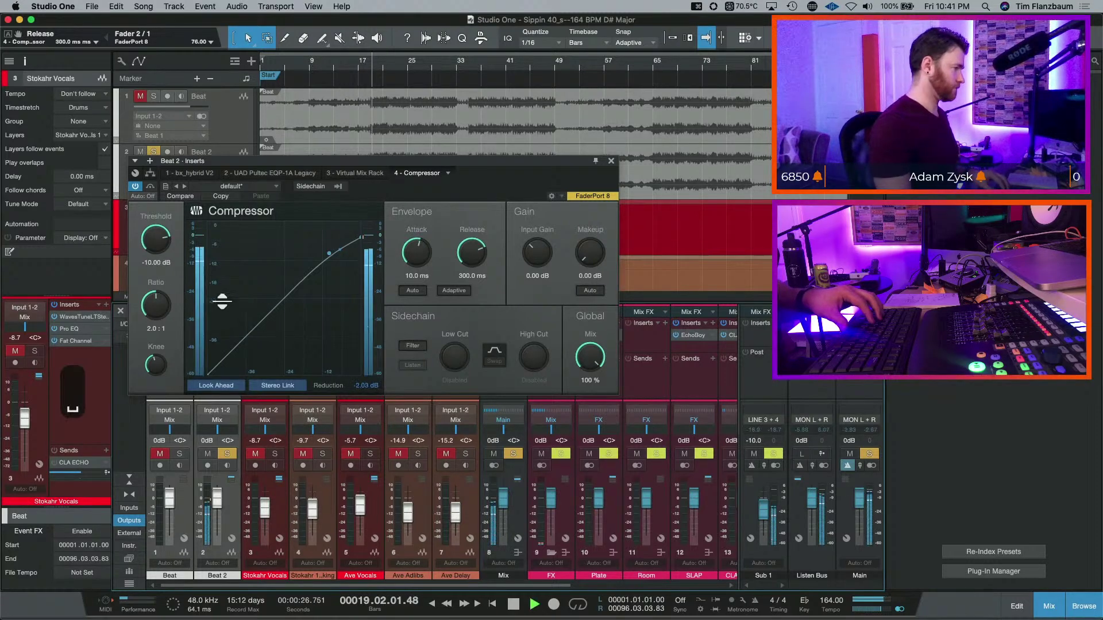
left_click_drag(163, 252, 155, 246)
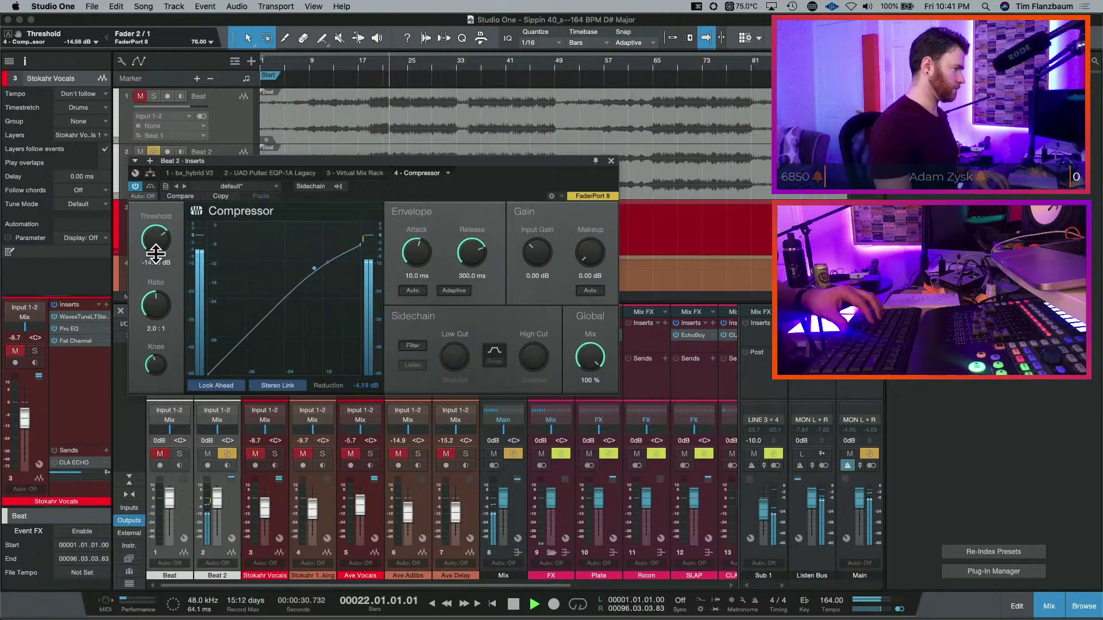
left_click_drag(470, 257, 465, 278)
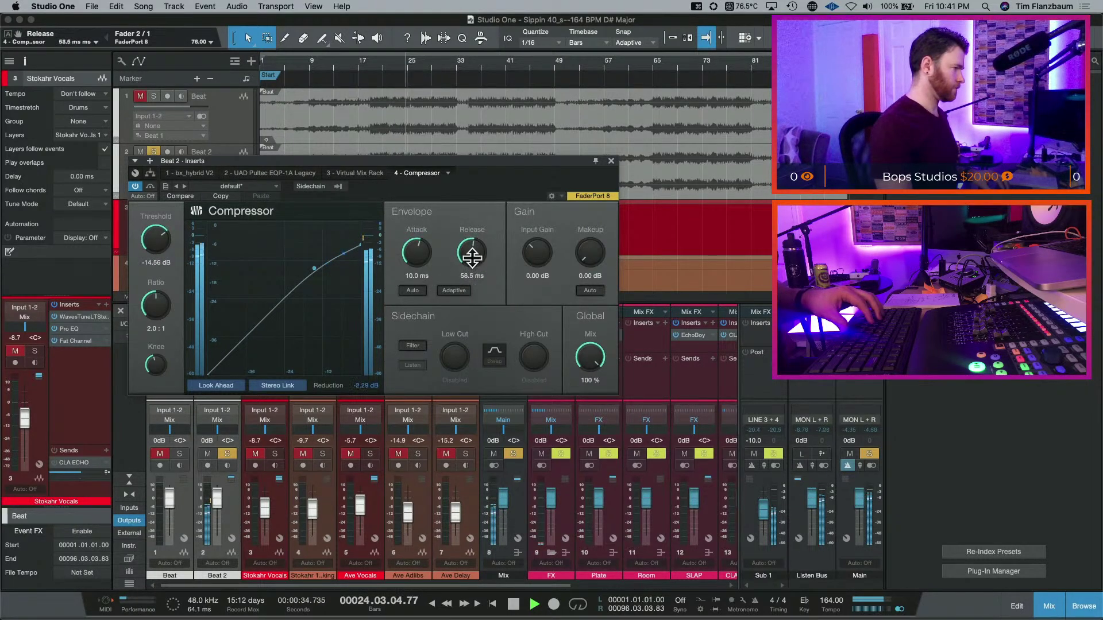
- Enable the internal sidechain filter with a low cut of about 222 Hz and lower the threshold to about -26.6 dB
left_click(410, 346)
left_click_drag(443, 366, 459, 326)
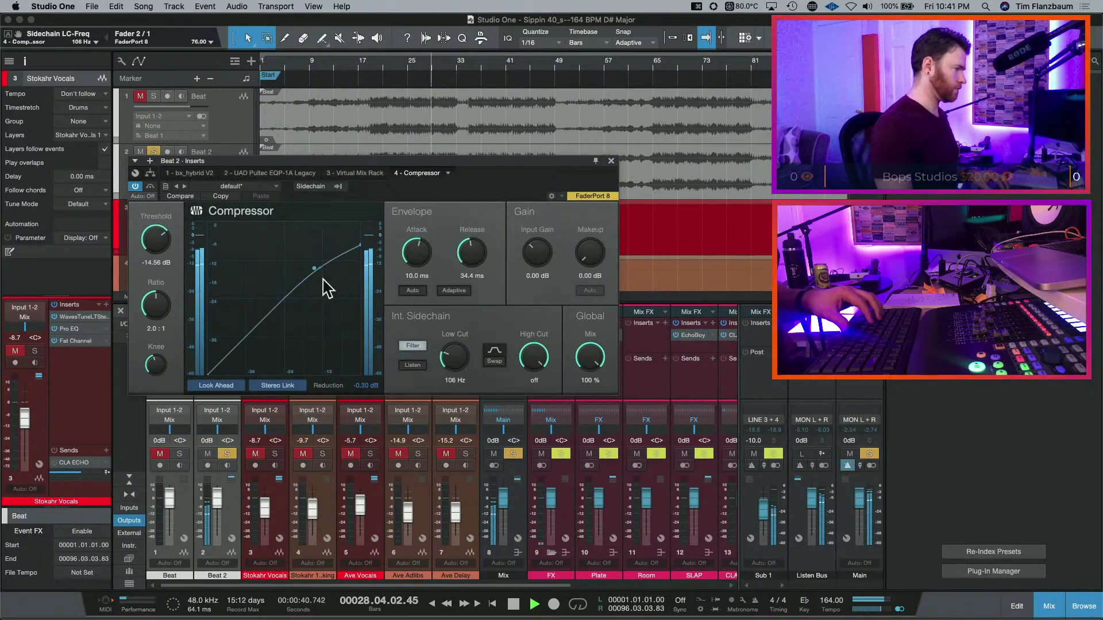
left_click_drag(162, 246, 159, 267)
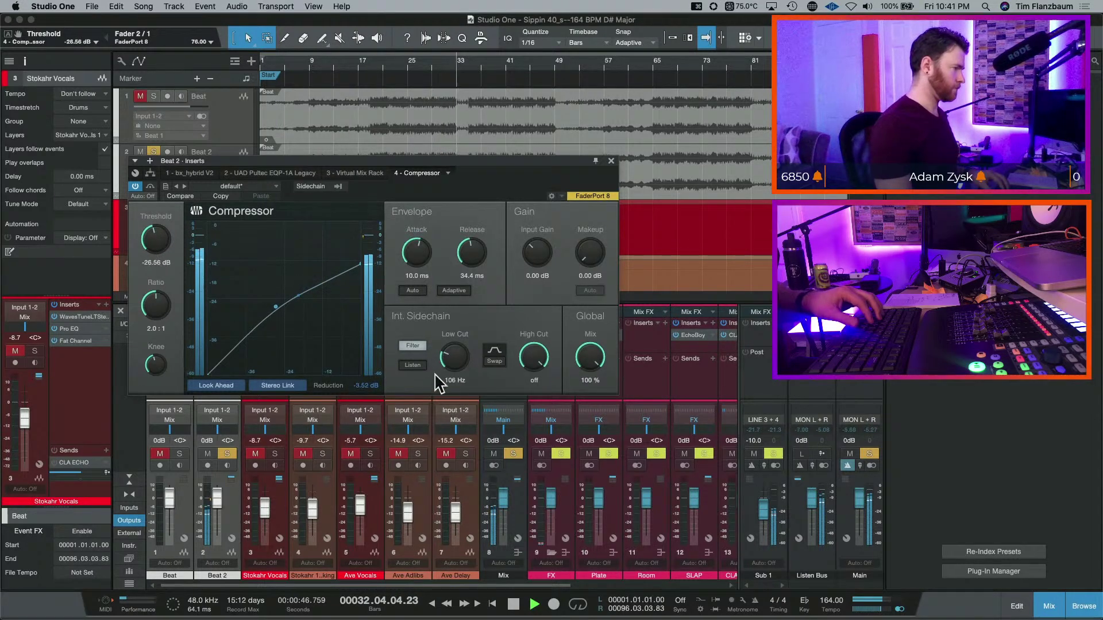
mouse_move(440, 367)
left_mouse_down()
mouse_move(446, 352)
mouse_move(453, 361)
left_mouse_up()
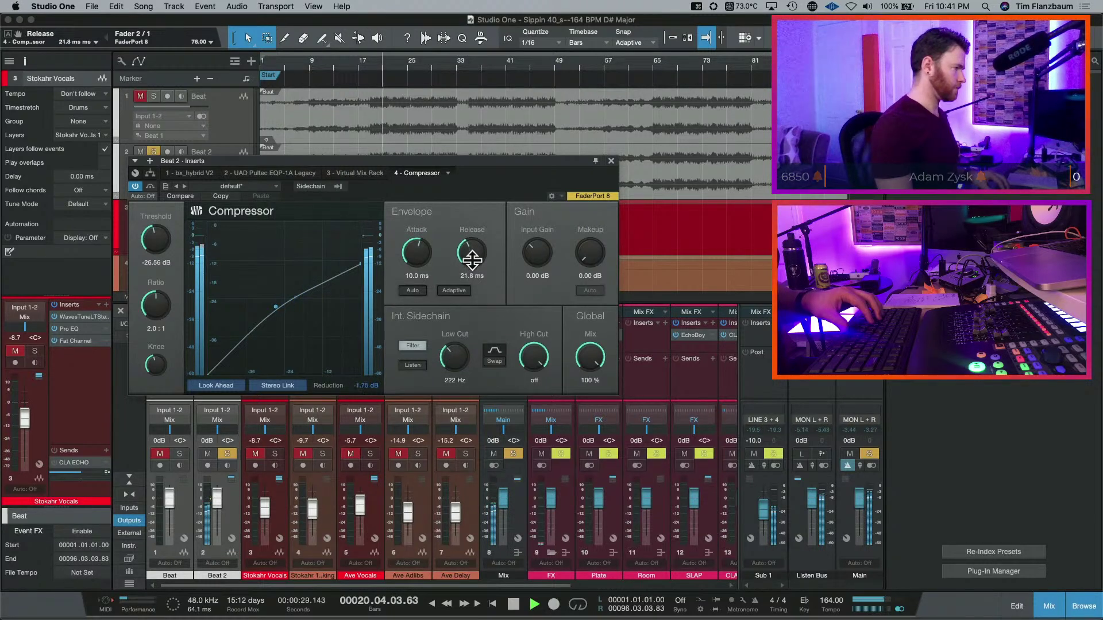
- Set the Compressor's attack to about 4 ms, threshold to about -31.1 dB and makeup gain to about 3.1 dB, checking it against bypass
left_click_drag(411, 254, 409, 263)
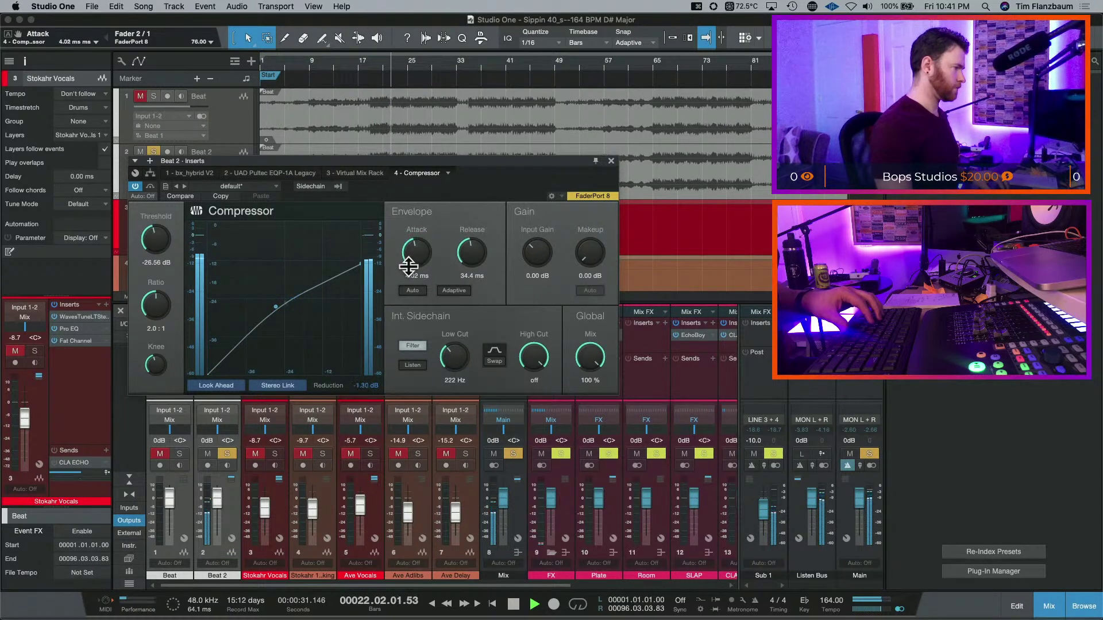
left_click_drag(146, 233, 151, 252)
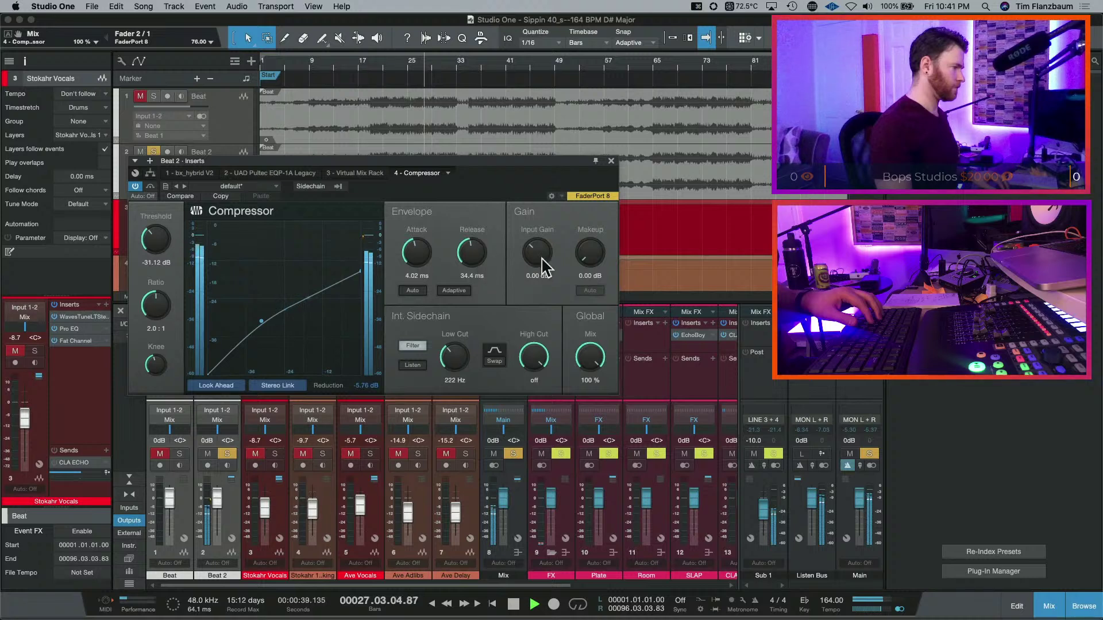
left_click_drag(583, 261, 579, 247)
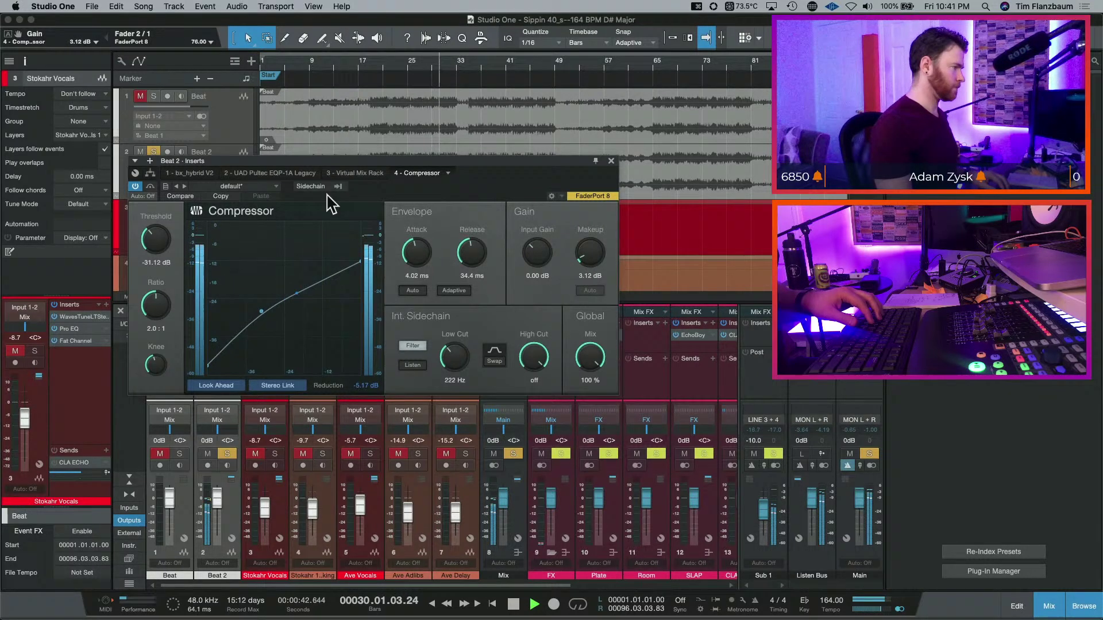
left_click(151, 185)
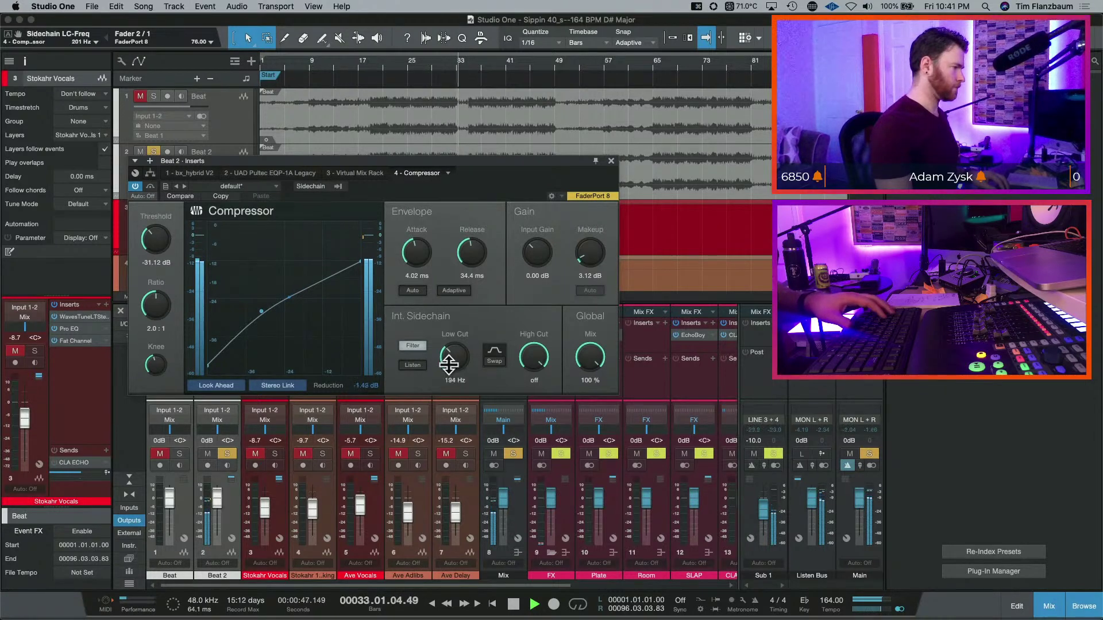
- Lower the low cut of the Compressor's internal sidechain filter below 194 Hz, stop playback and close the plug-in
left_click_drag(450, 362, 451, 376)
key("space")
left_click(611, 161)
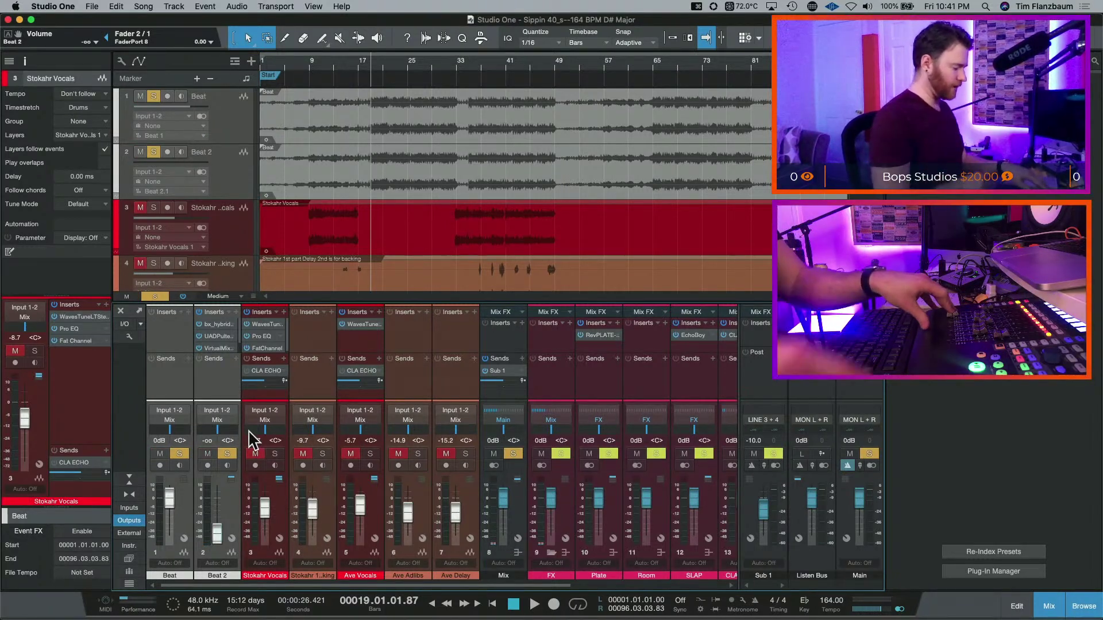
- Blend Beat 2 in under the Beat track during playback by bringing its fader up to about -10.6 dB
key("space")
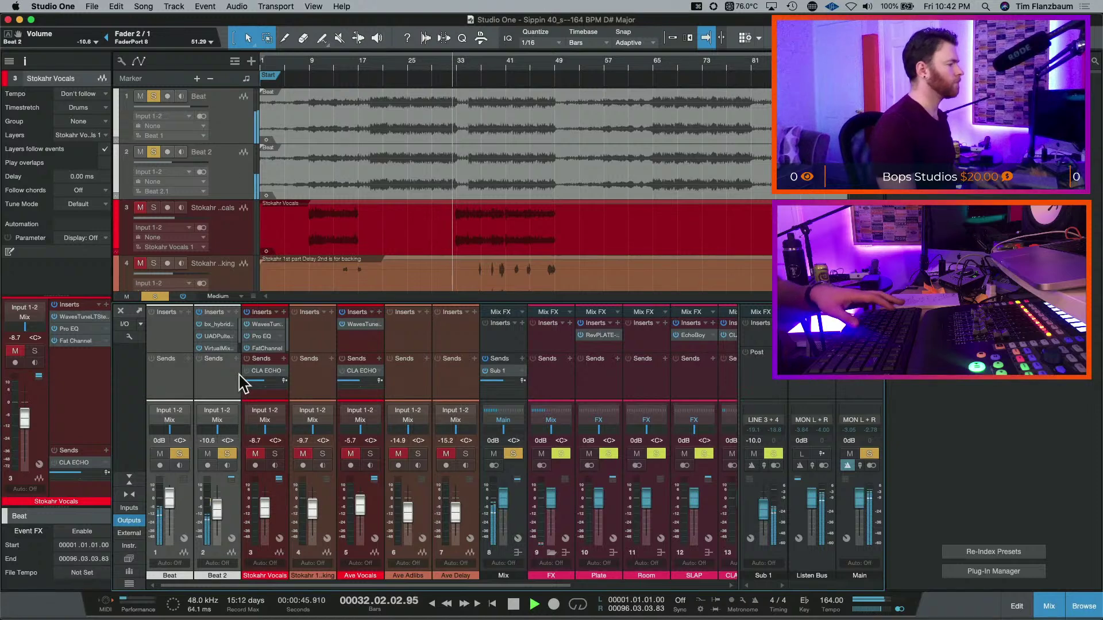
key("space")
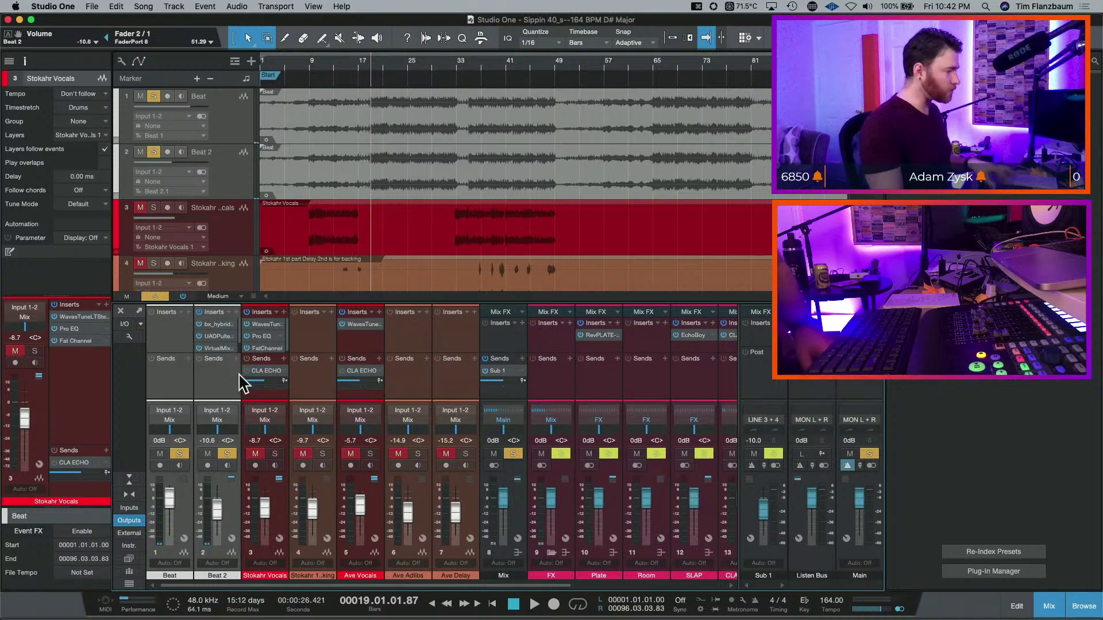
- Clear the solos on the two beat tracks and set the Sub 1 output level to -11 dB
key("shift+super+s")
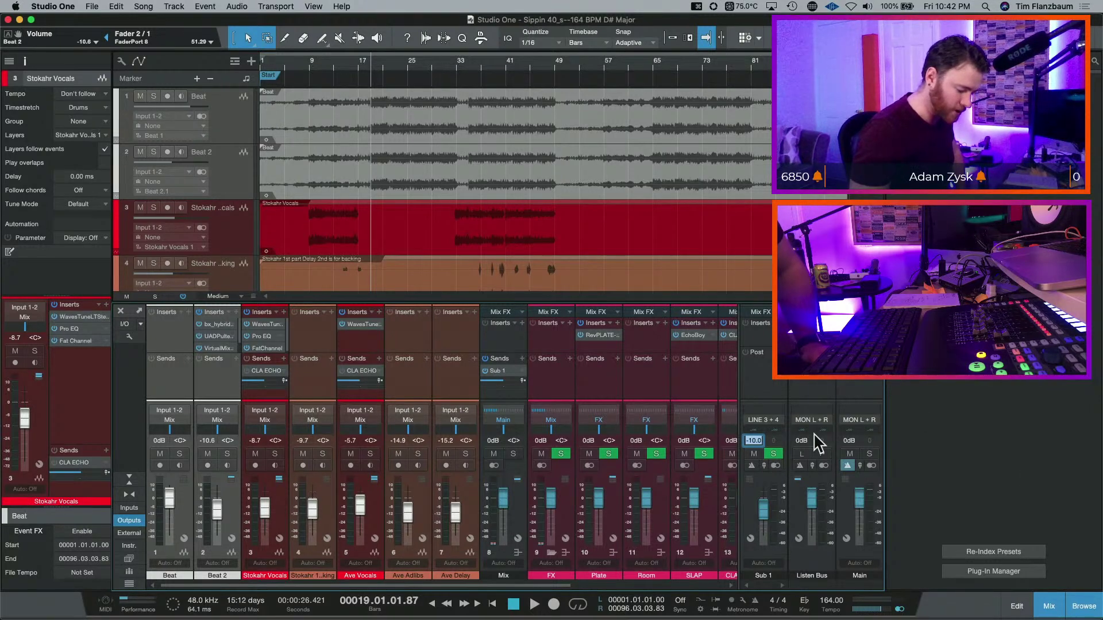
type("-11")
key("Return")
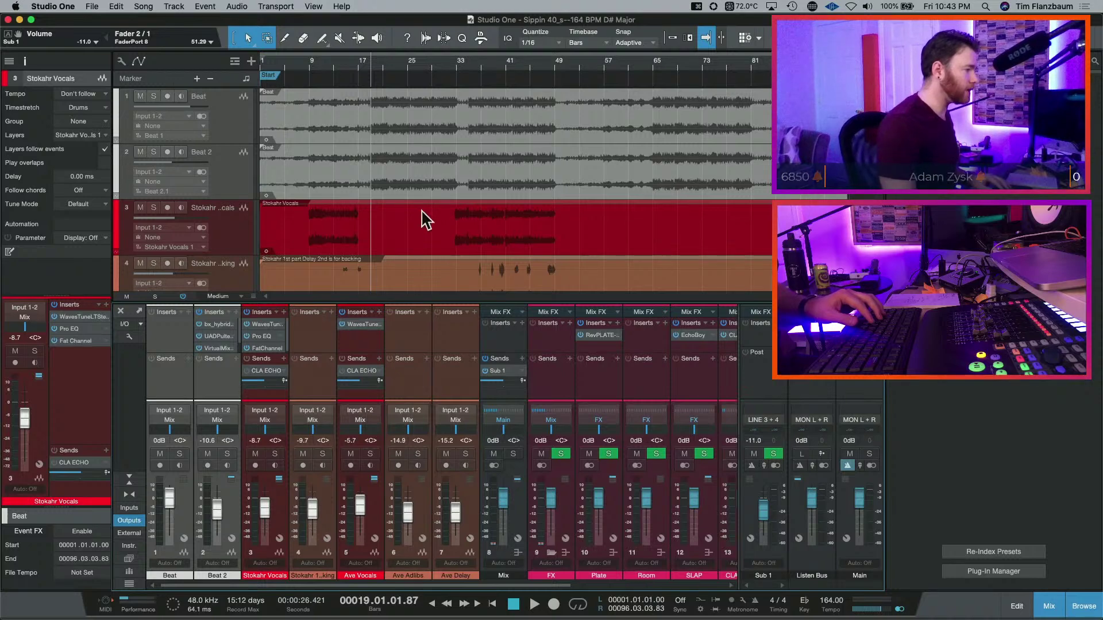
- Bring the Ave Vocals track into view and start playback from just before bar 17, where its vocal enters
scroll(426, 220, "down", 3)
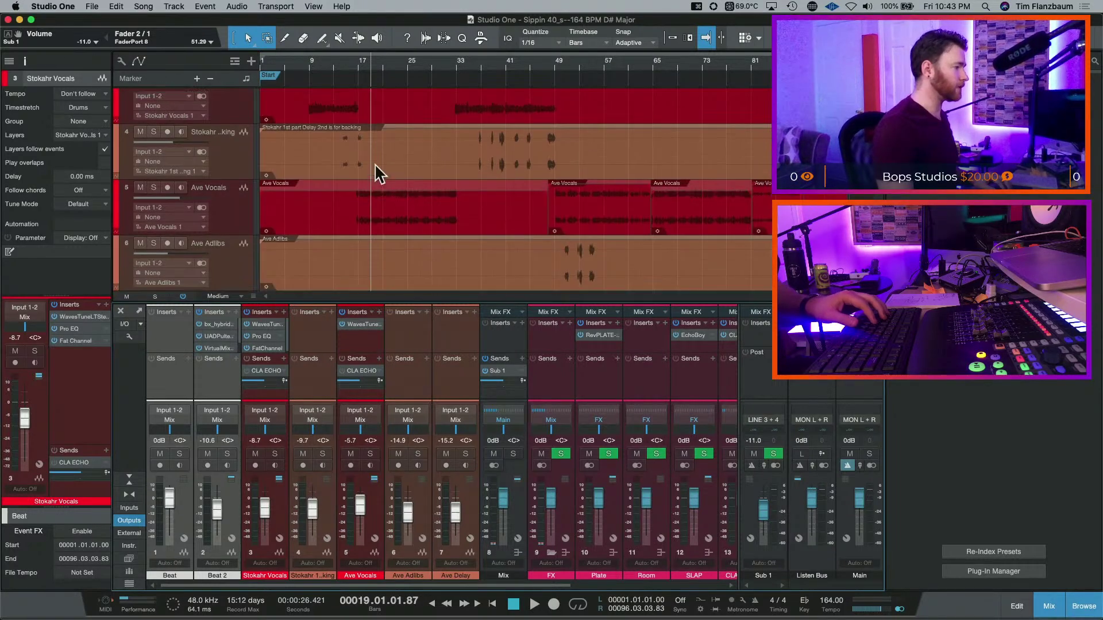
scroll(378, 172, "up", 1)
left_click(356, 74)
key("space")
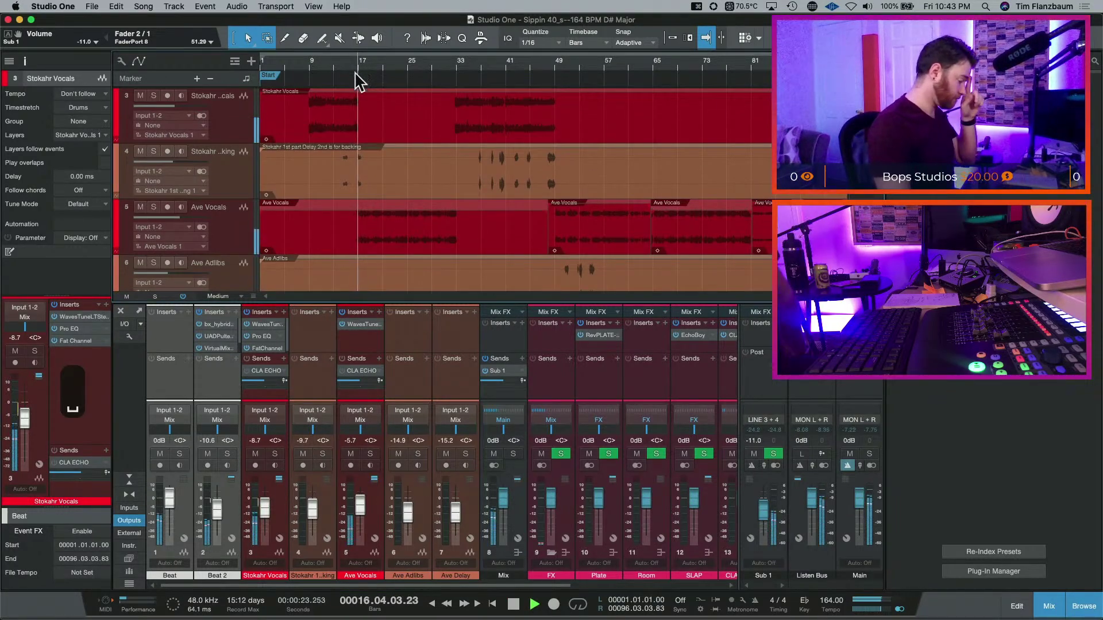
- Insert a Pro EQ on the Ave Vocals channel and enable its low cut at about 105 Hz
left_click(380, 319)
type("pro")
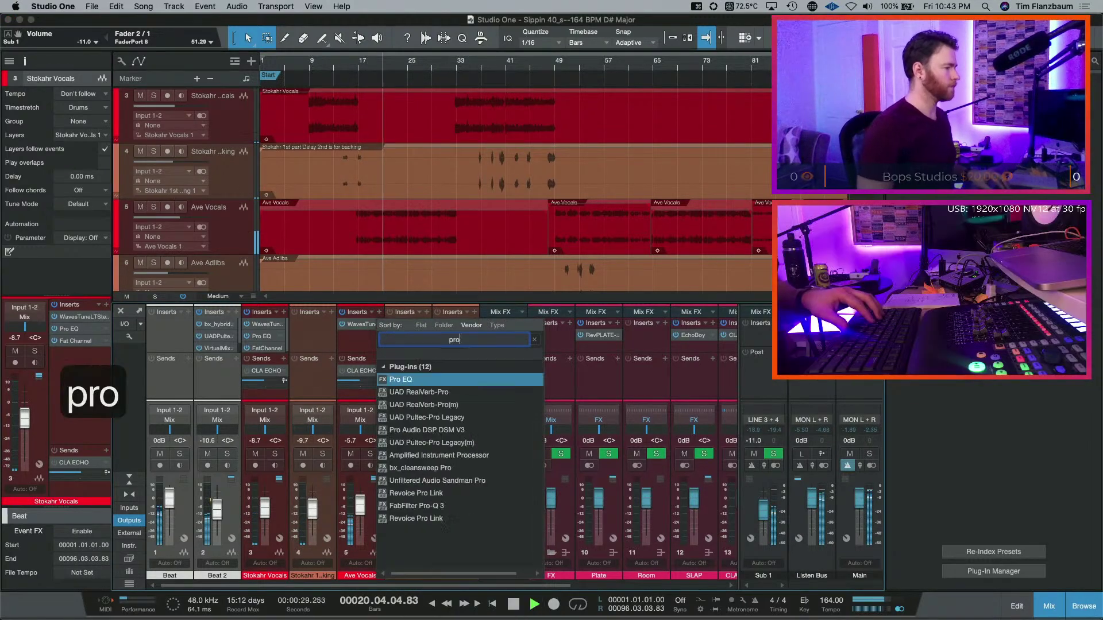
key("Return")
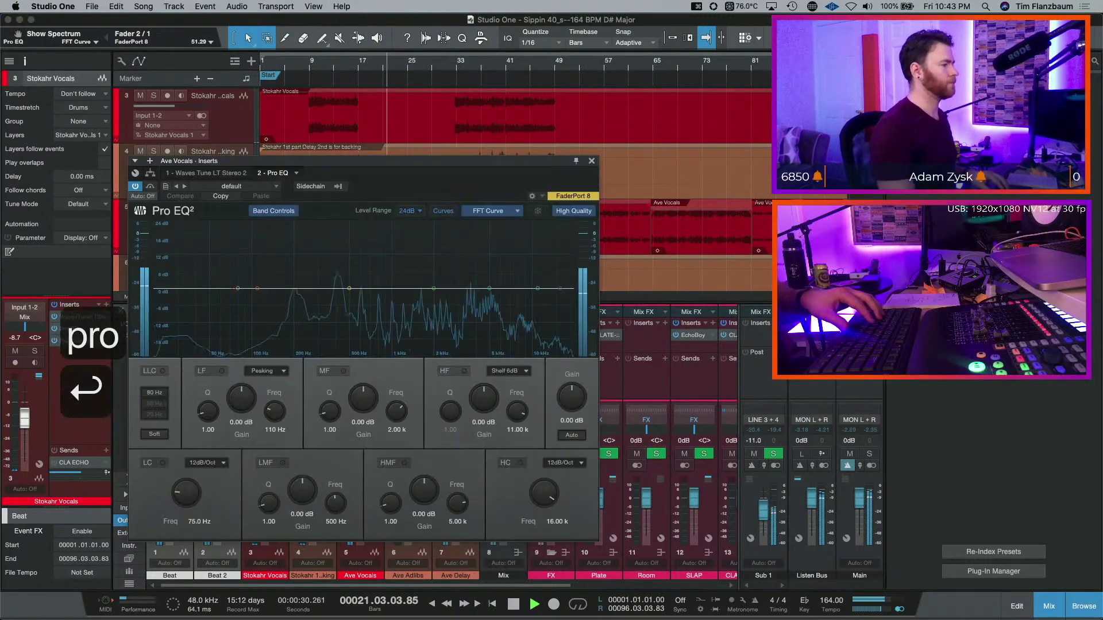
left_click(159, 463)
scroll(197, 490, "up", 3)
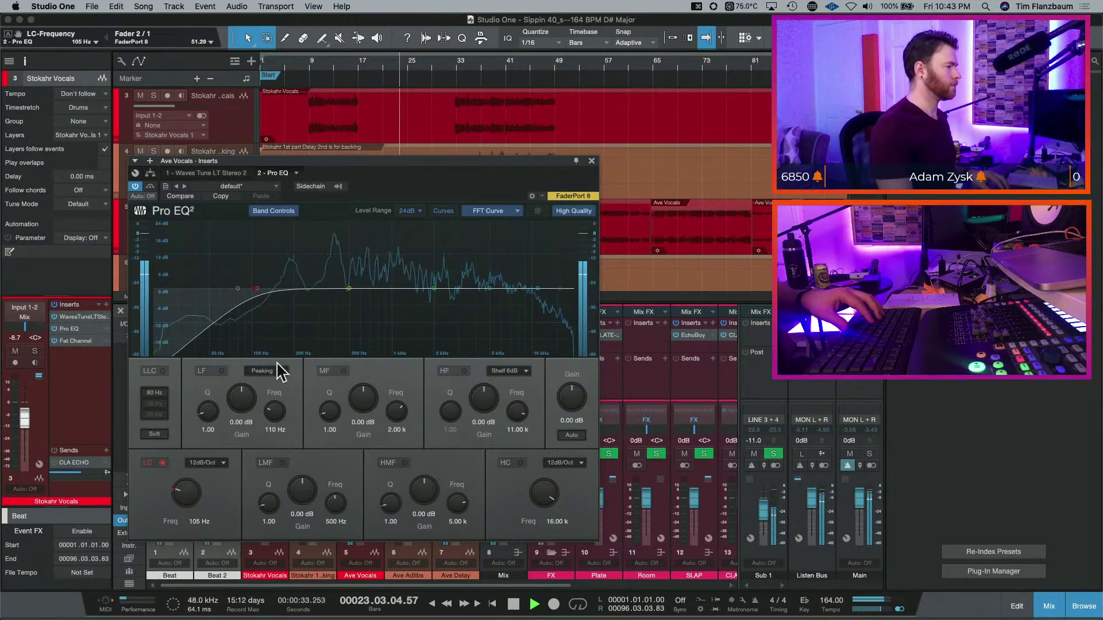
- Sweep a narrow low-mid boost over the vocal, then cut about 4 dB at 598 Hz with a Q of 4.90
left_click_drag(350, 289, 356, 251)
scroll(352, 263, "up", 3)
scroll(352, 261, "up", 4)
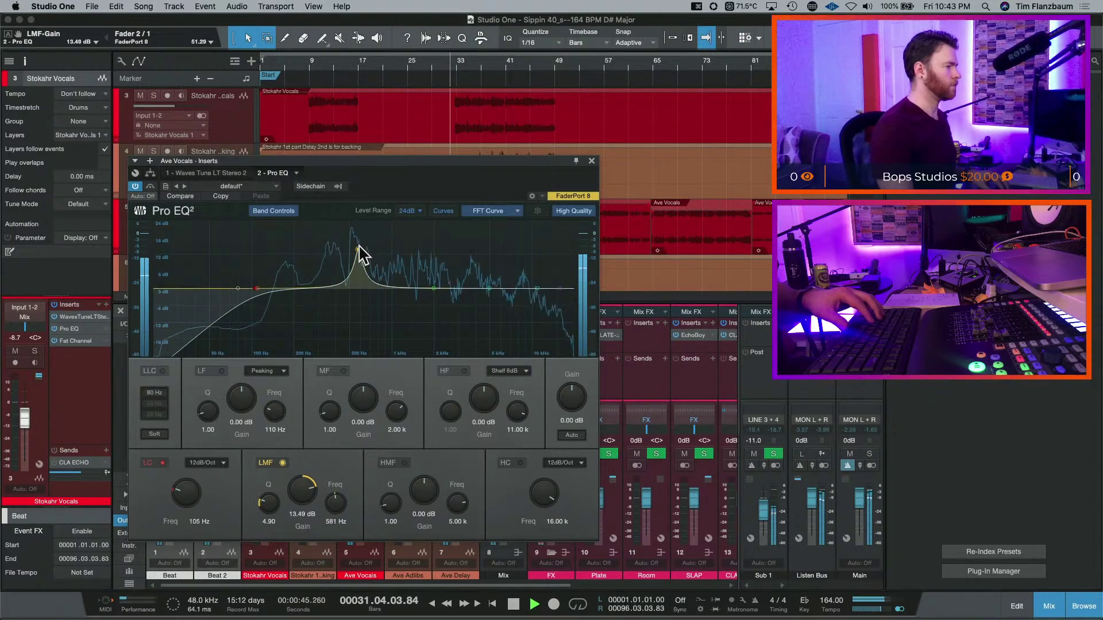
key("space")
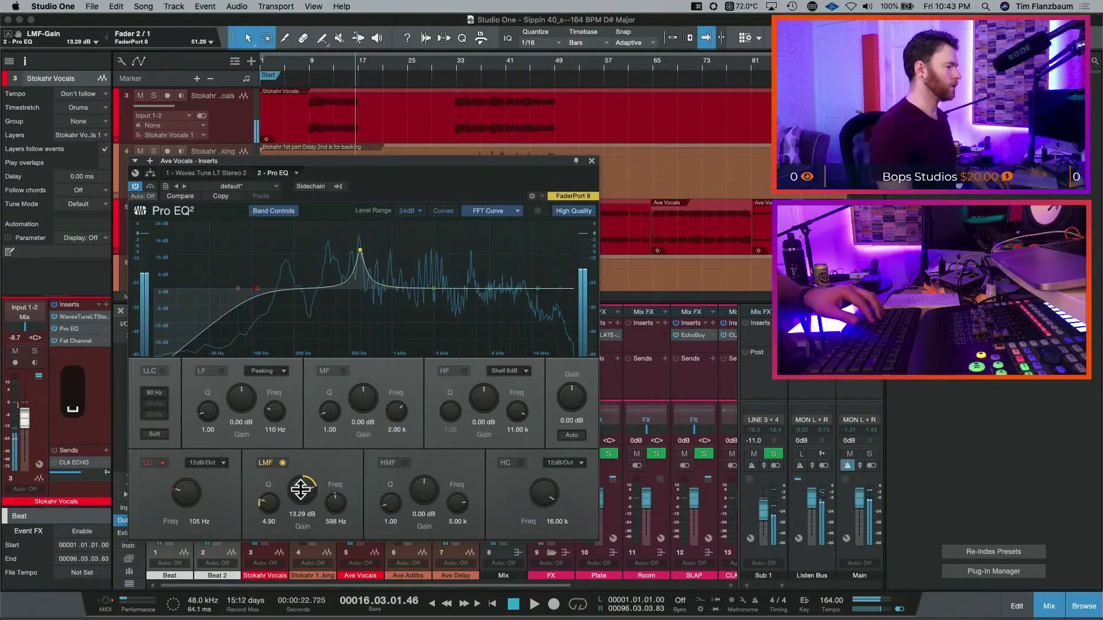
left_click_drag(300, 490, 301, 525)
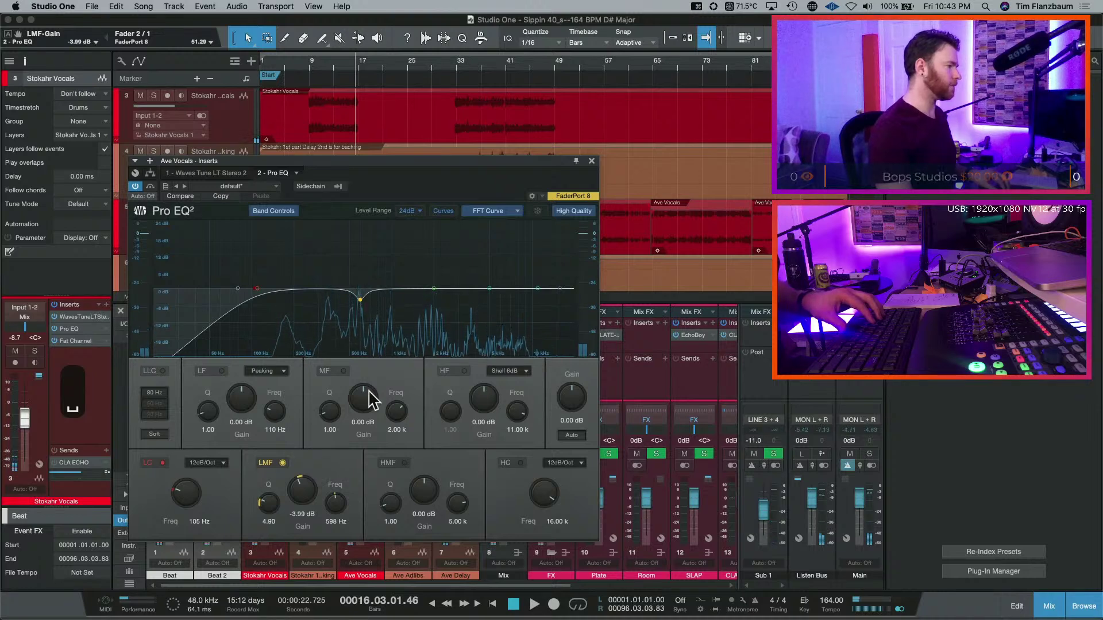
- Sweep the mid band during playback, cut about 2.9 dB at 778 Hz, then stop playback and close the Pro EQ
key("space")
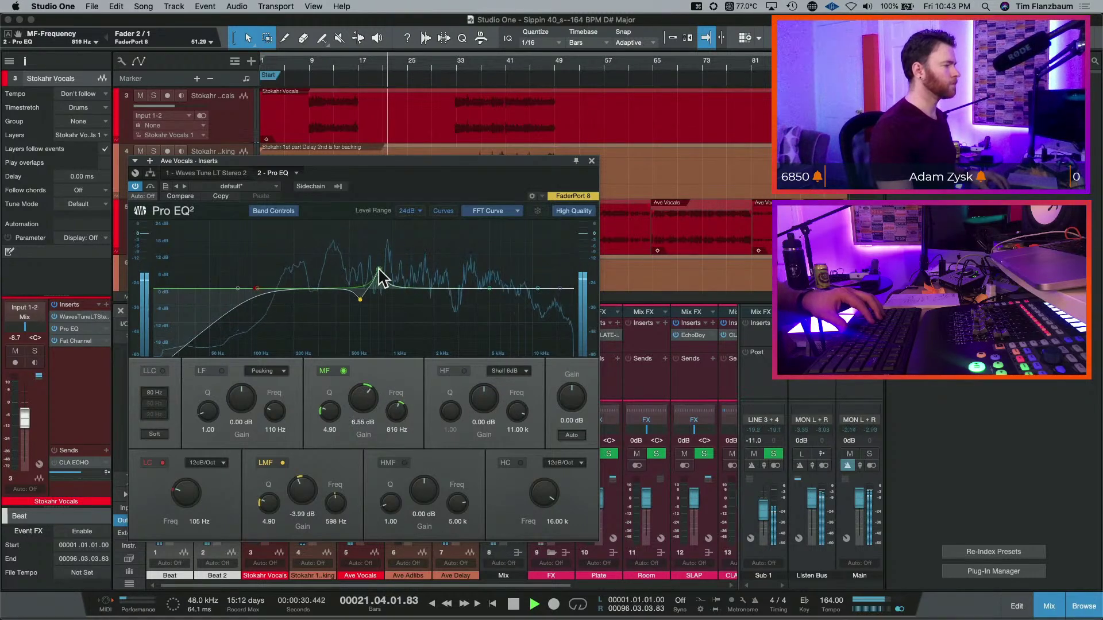
left_click_drag(372, 263, 372, 255)
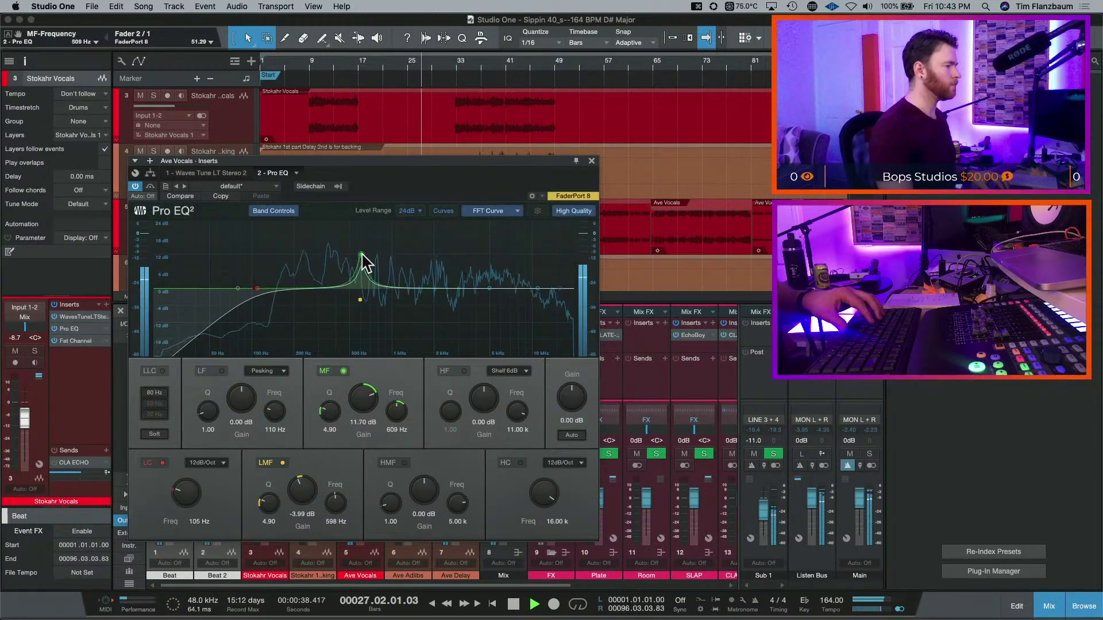
left_click_drag(374, 257, 374, 254)
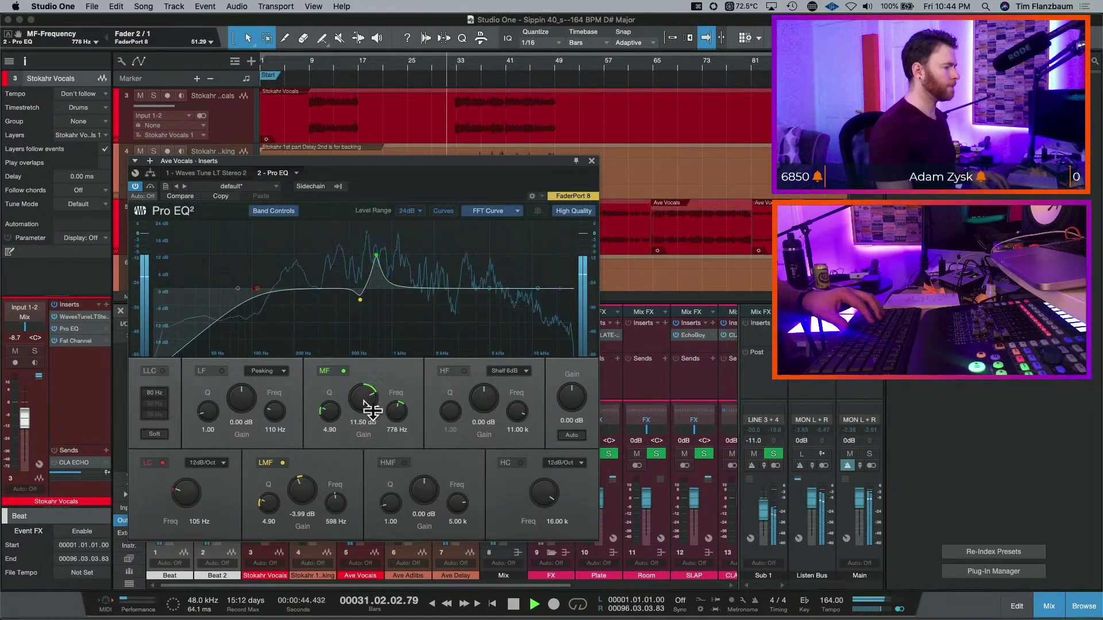
left_click_drag(364, 397, 365, 428)
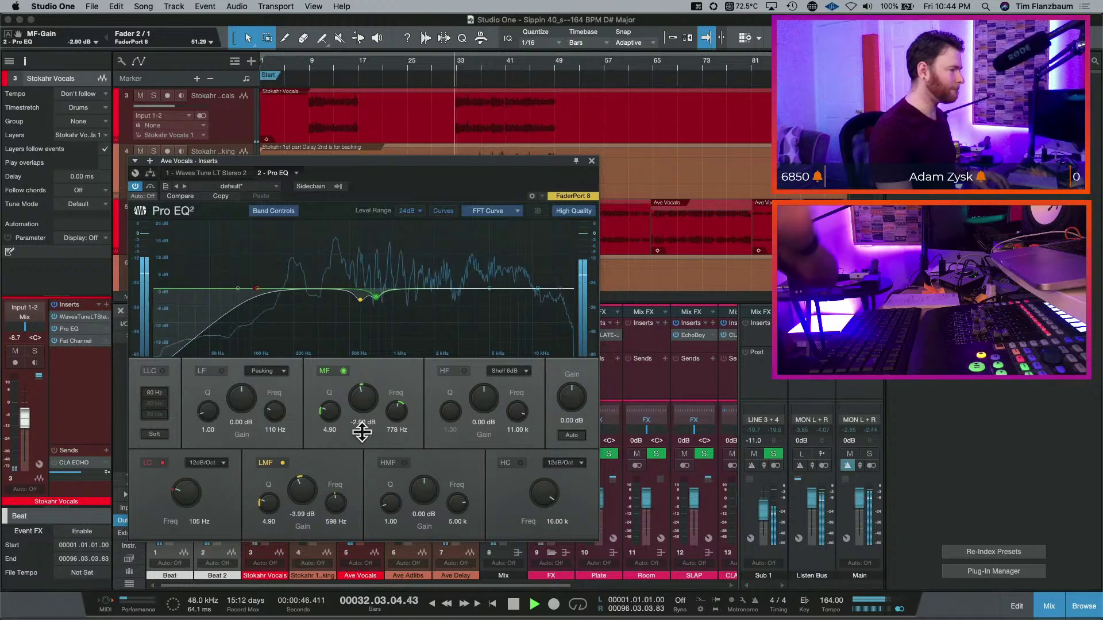
key("space")
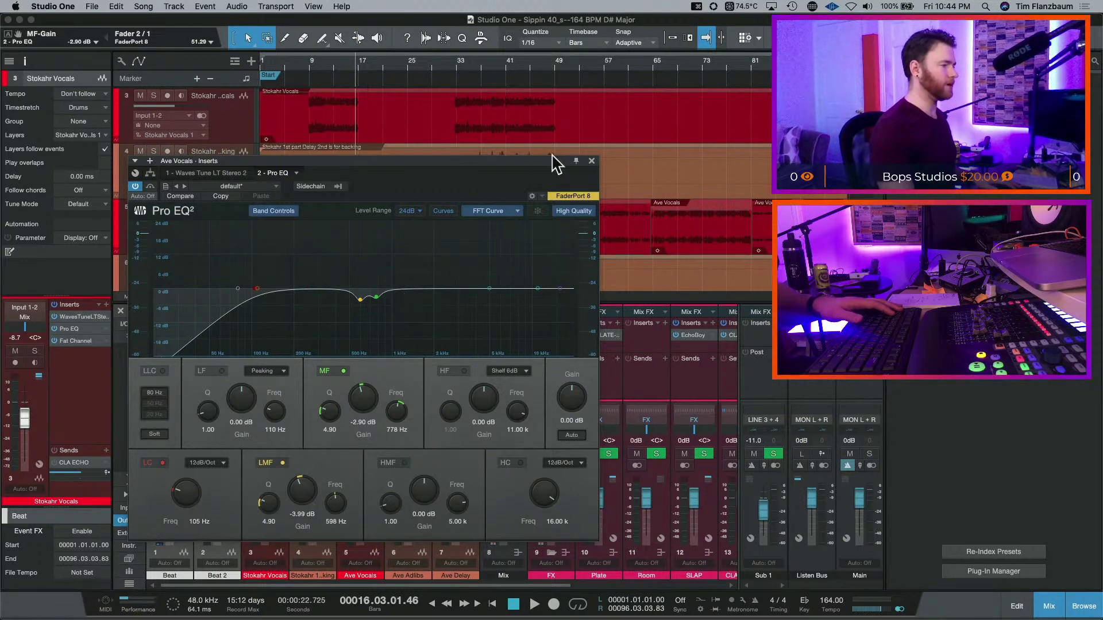
left_click(591, 161)
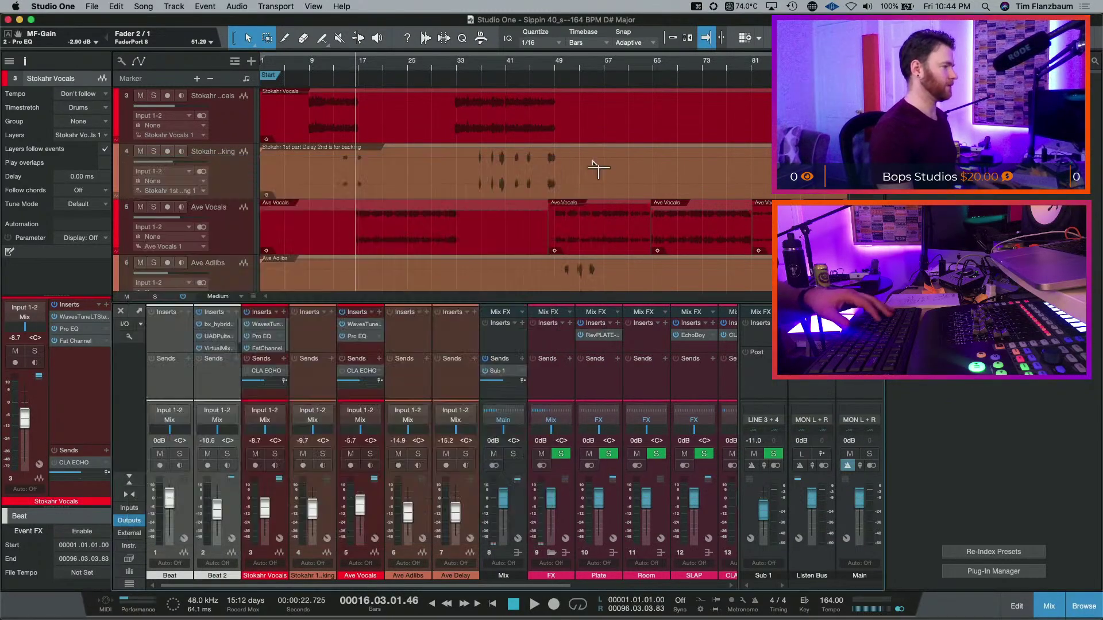
- Copy the Fat Channel insert from the Stokahr Vocals channel to the Ave Vocals channel
left_click(380, 313)
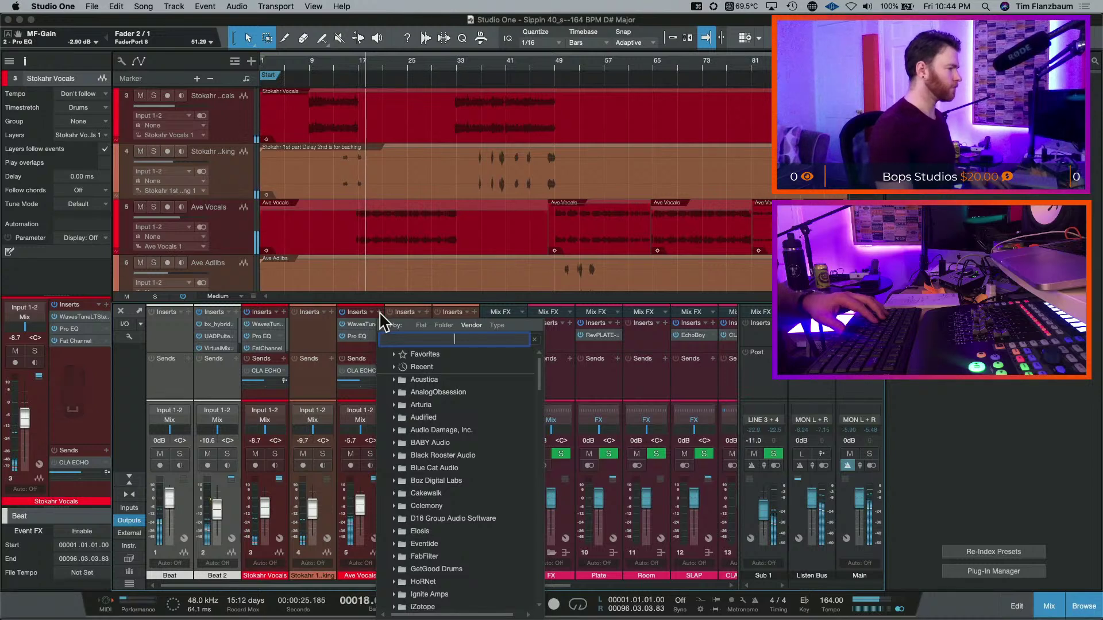
left_click(282, 349)
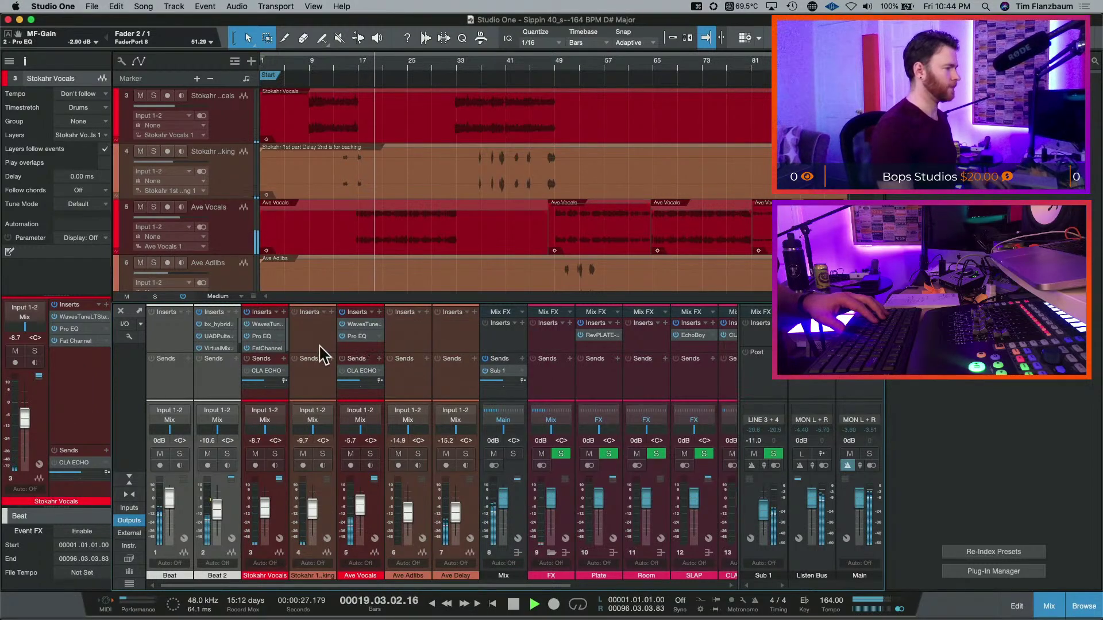
left_click_drag(284, 349, 358, 349)
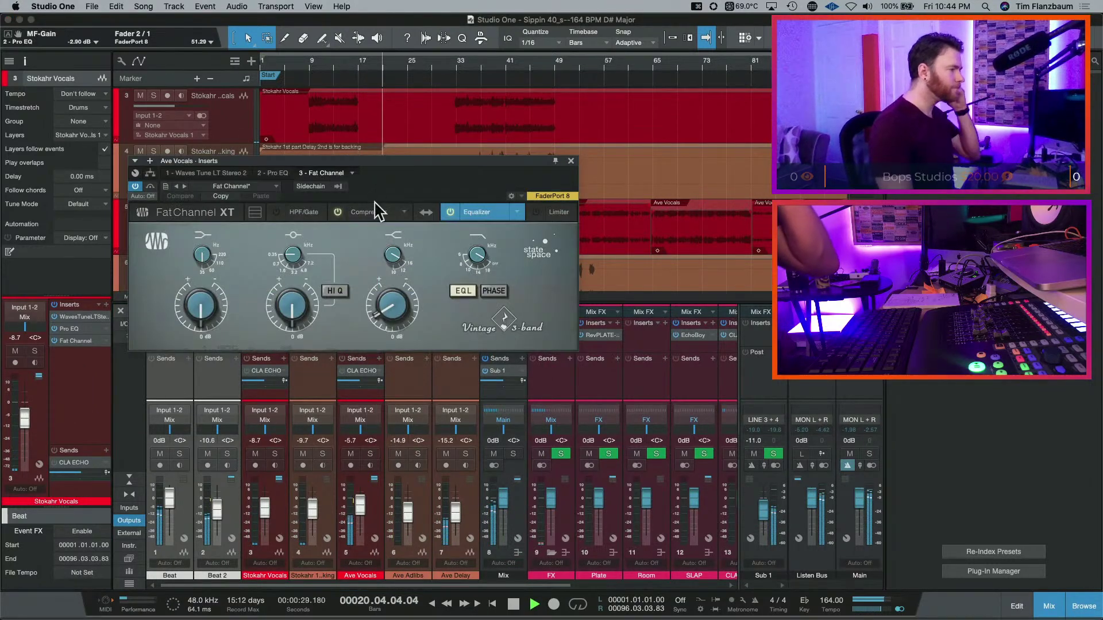
- Set the Ave Vocals Fat Channel's compressor threshold to about -12.7 dB and its equalizer's high gain to about 5 dB
left_click(358, 212)
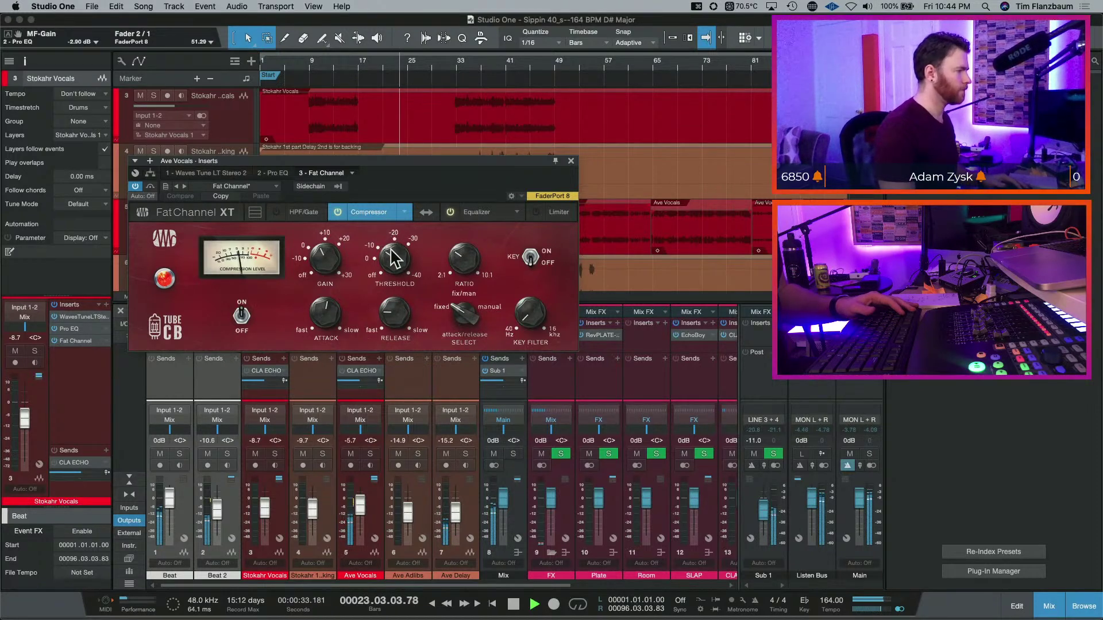
left_click_drag(395, 247, 397, 260)
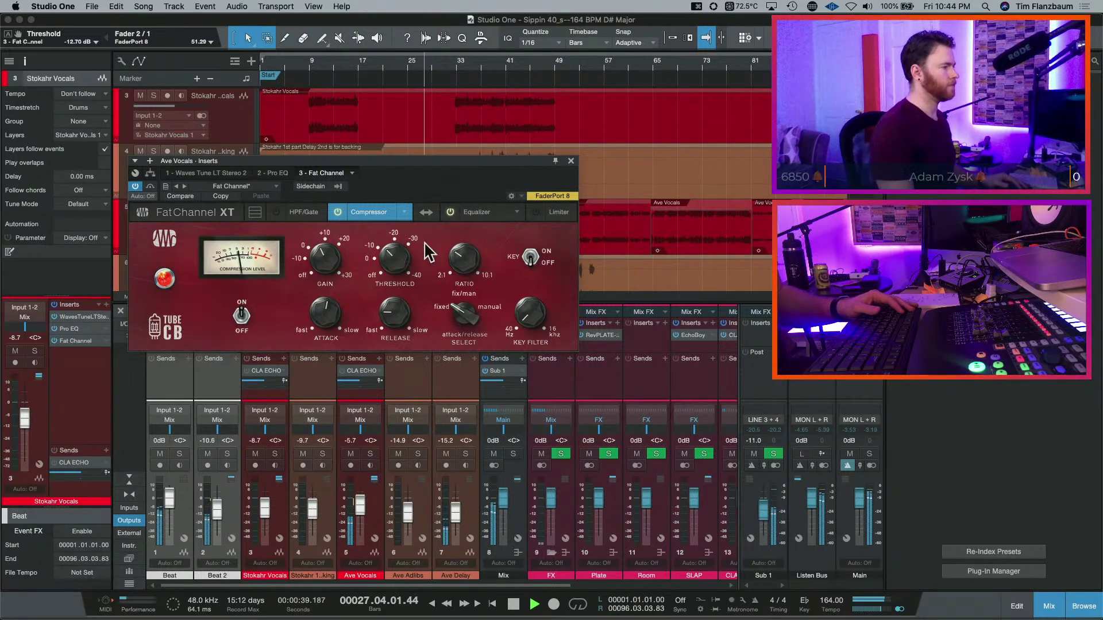
left_click(480, 217)
left_click_drag(392, 310, 344, 309)
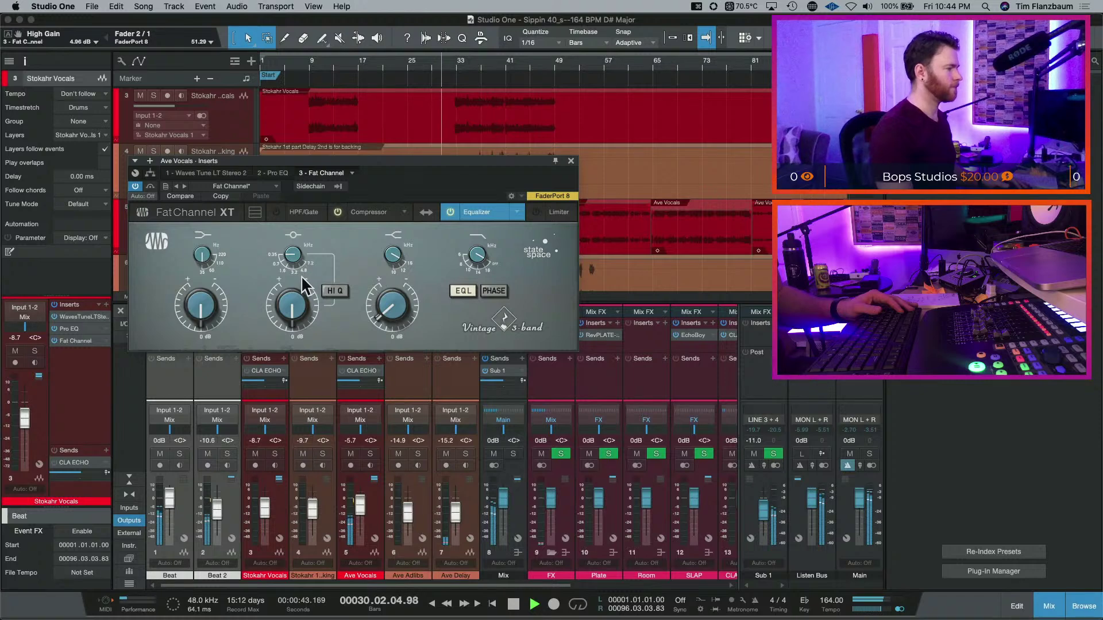
- Cut the Fat Channel equalizer's mid band by about 2 dB and set its mid frequency to 0.7 kHz
mouse_move(293, 283)
left_mouse_down()
mouse_move(294, 301)
mouse_move(293, 283)
left_mouse_up()
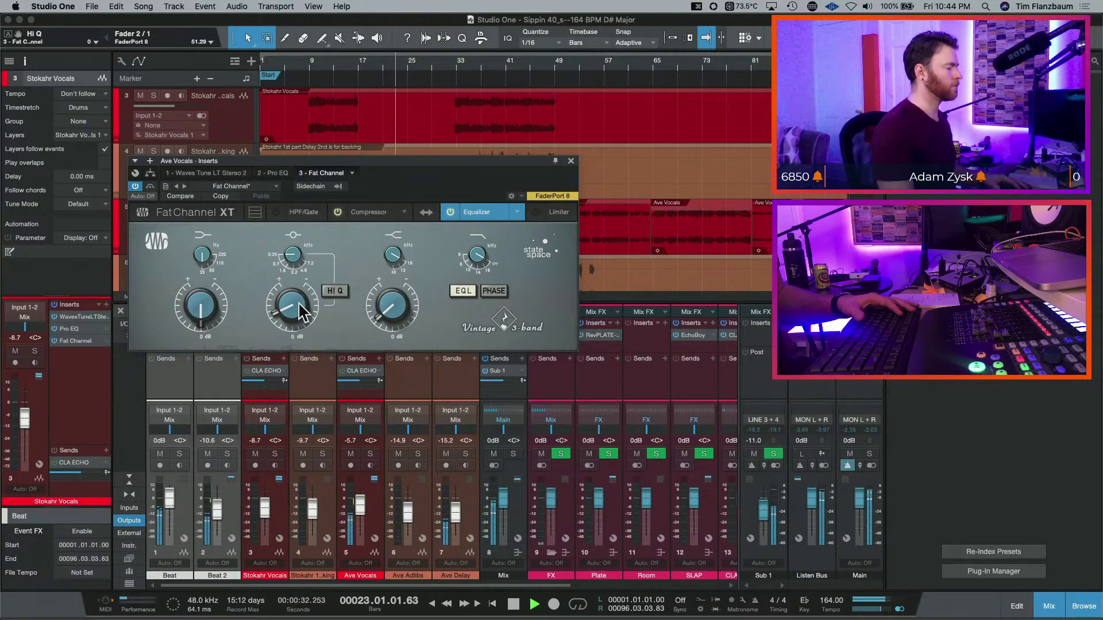
left_click_drag(300, 313, 299, 352)
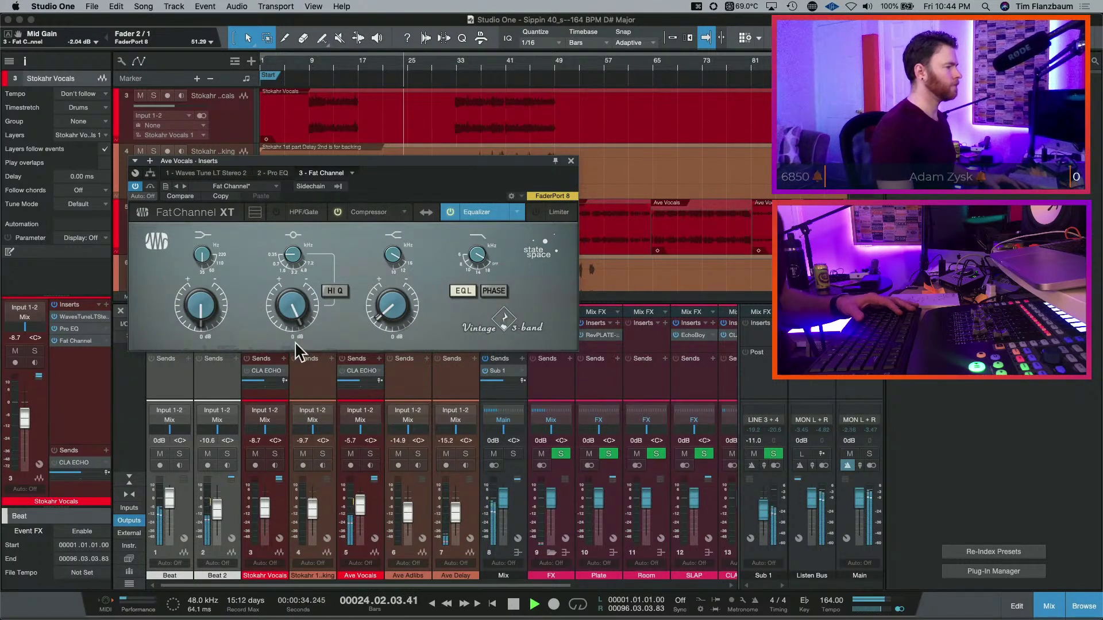
key("alt+super+8")
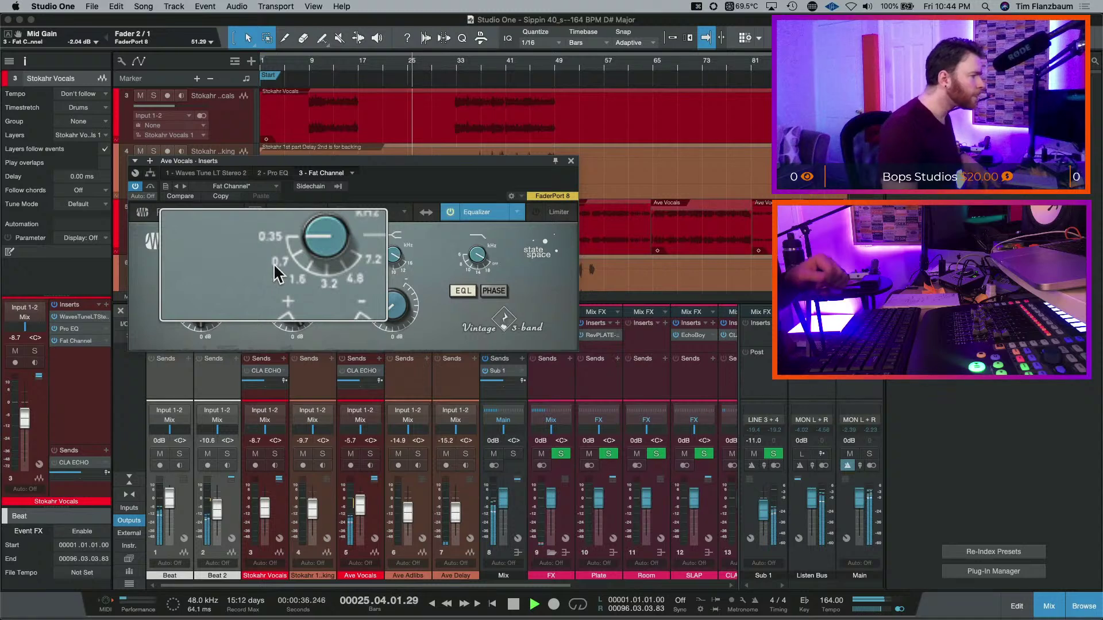
key("alt+super+8")
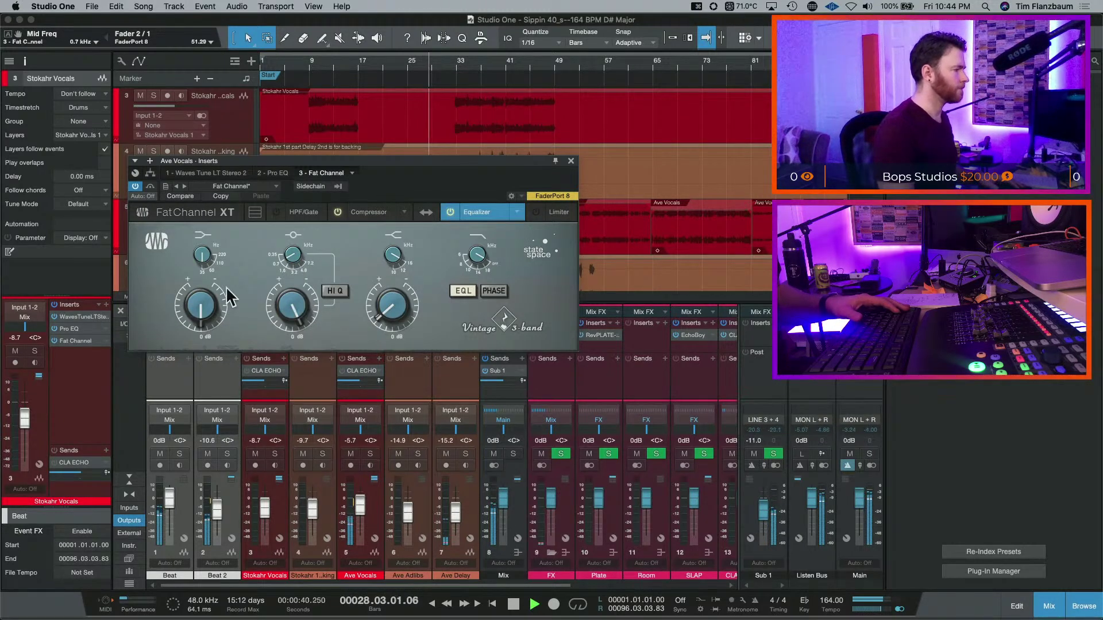
- Set the Ave Vocals Fat Channel equalizer's low frequency to 220 Hz and its low gain to about 8.6 dB
left_click_drag(216, 280, 204, 281)
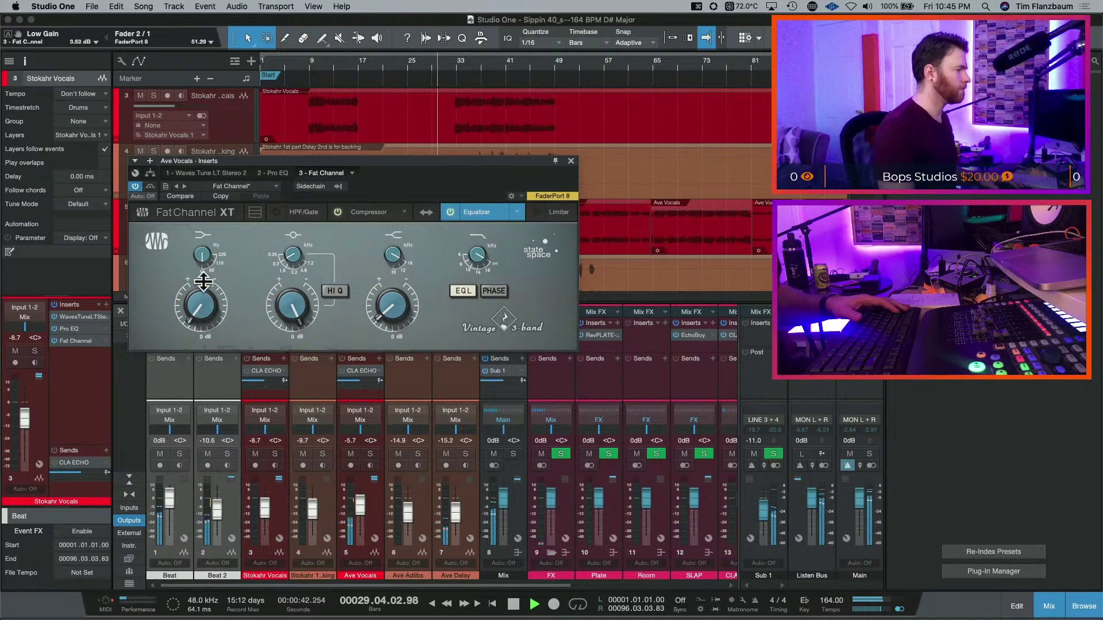
key("alt+super+8")
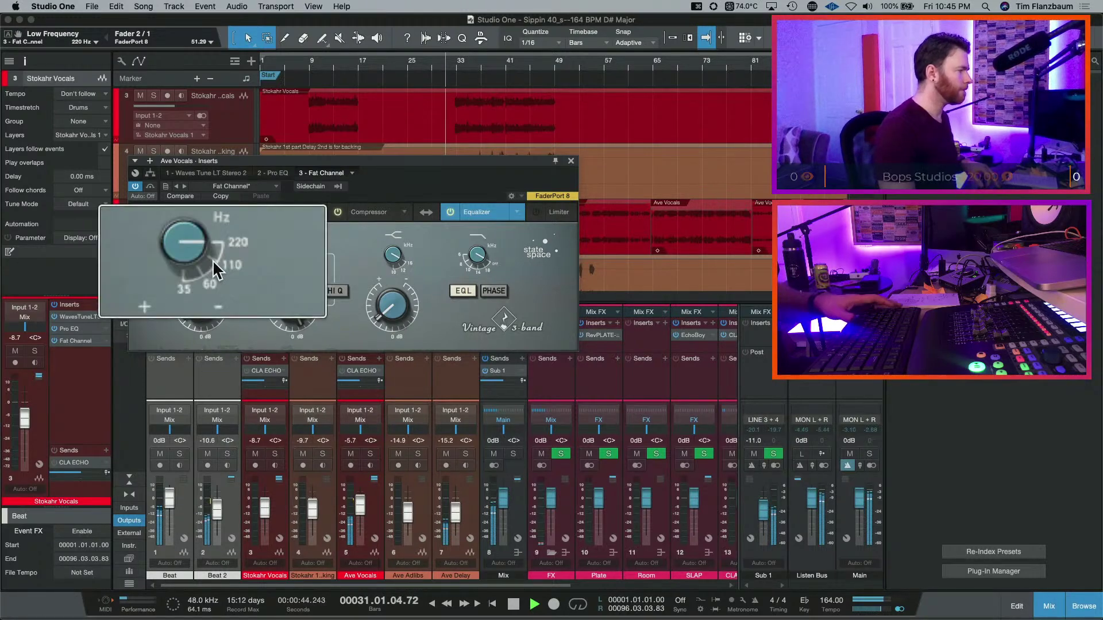
key("alt+super+8")
mouse_move(203, 310)
left_mouse_down()
mouse_move(202, 292)
mouse_move(207, 319)
left_mouse_up()
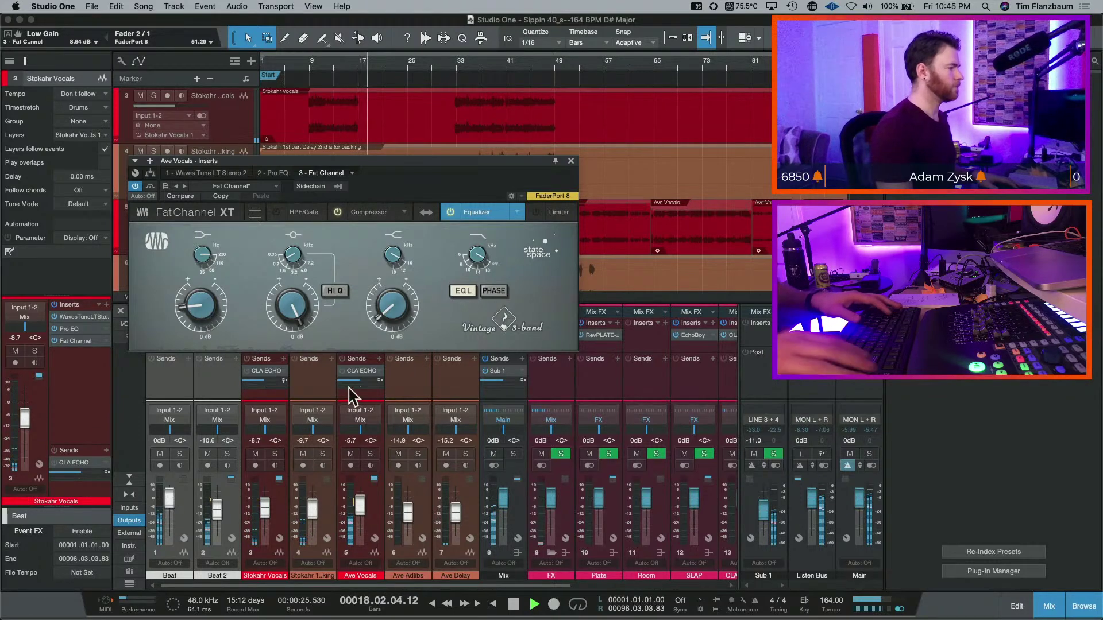
- Rewind playback, open the Stokahr Vocals Fat Channel and boost its equalizer's low gain to about 6.9 dB at 220 Hz
key("Left")
key("Left")
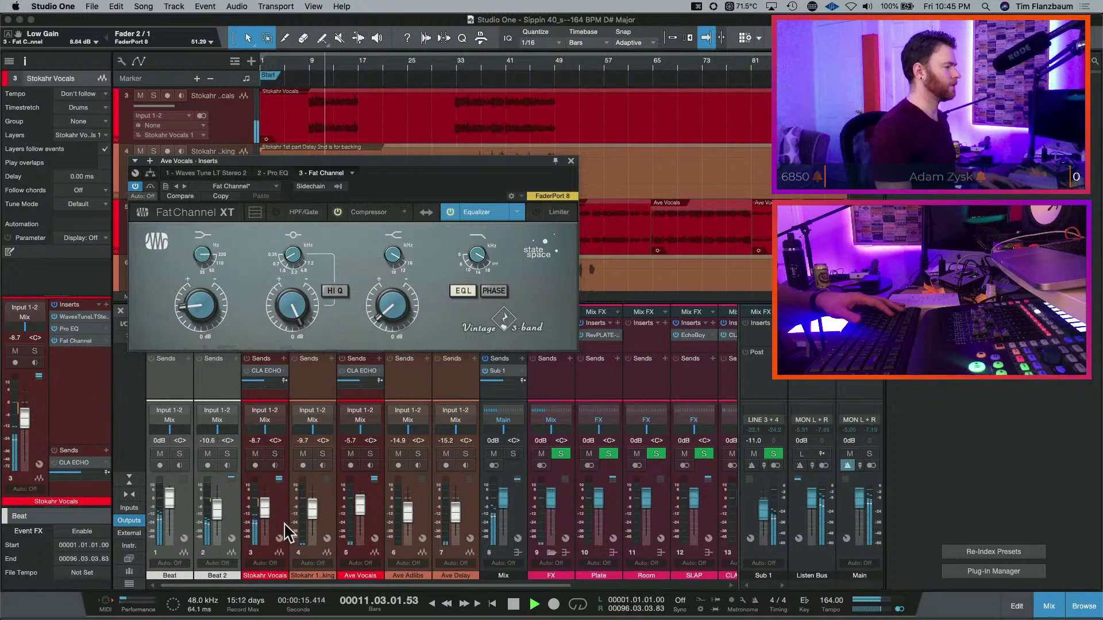
left_click(290, 483)
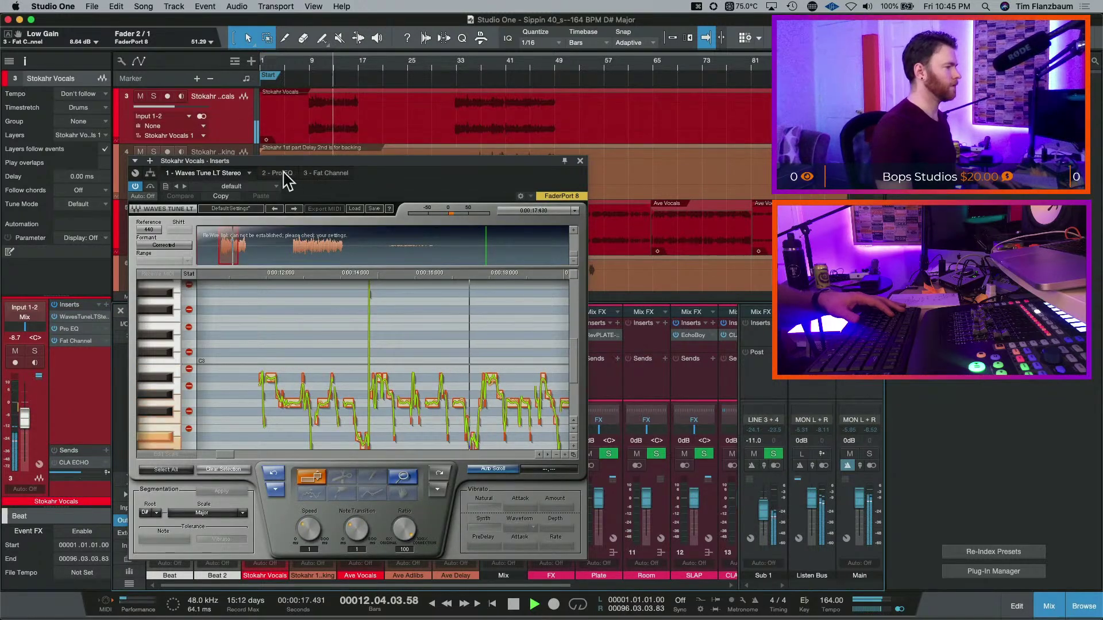
left_click(334, 173)
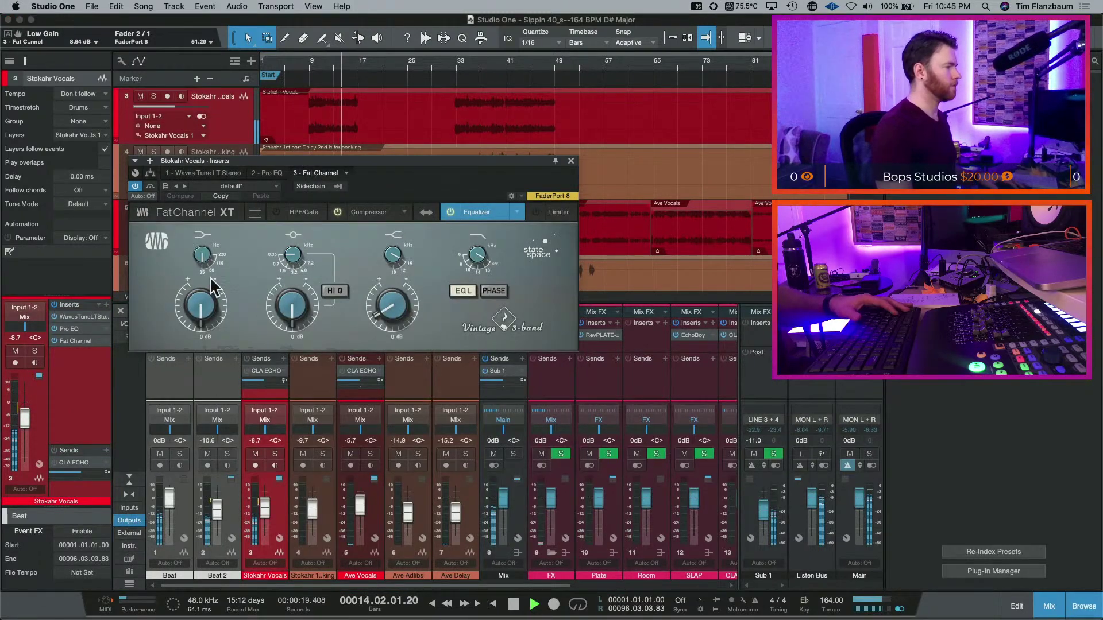
left_click_drag(187, 290, 211, 298)
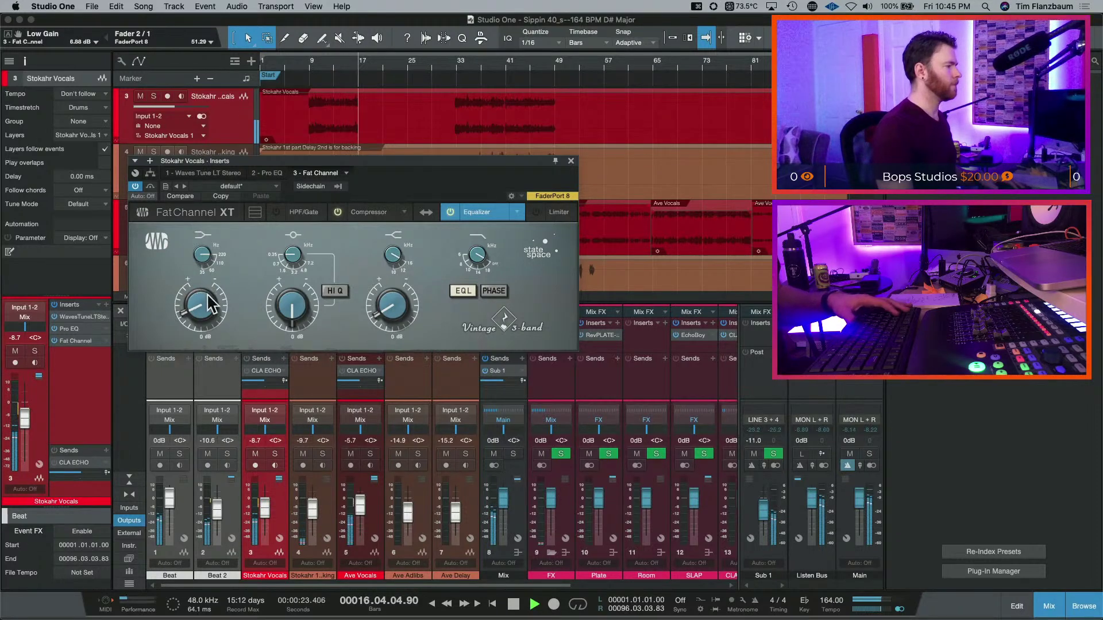
- Cut the Stokahr Vocals equalizer's mid gain at 0.35 kHz, set its low gain to about 8.8 dB and close the Fat Channel
left_click_drag(300, 285, 287, 229)
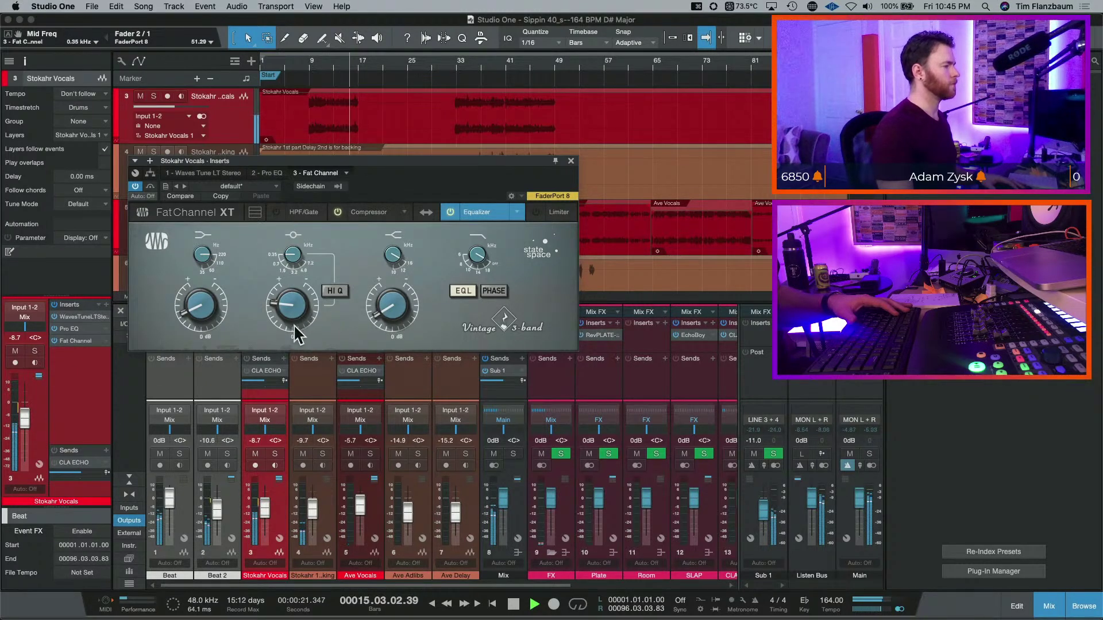
mouse_move(295, 327)
left_mouse_down()
mouse_move(298, 312)
mouse_move(332, 296)
mouse_move(283, 332)
mouse_move(290, 308)
left_mouse_up()
left_click_drag(201, 310, 200, 254)
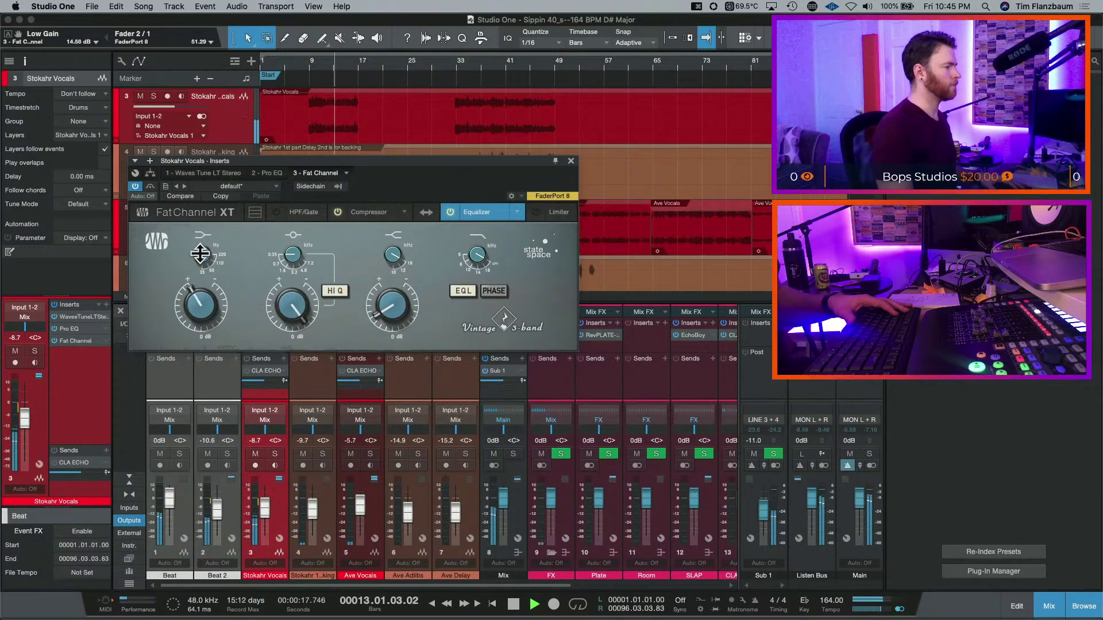
mouse_move(210, 318)
left_mouse_down()
mouse_move(214, 352)
mouse_move(213, 330)
left_mouse_up()
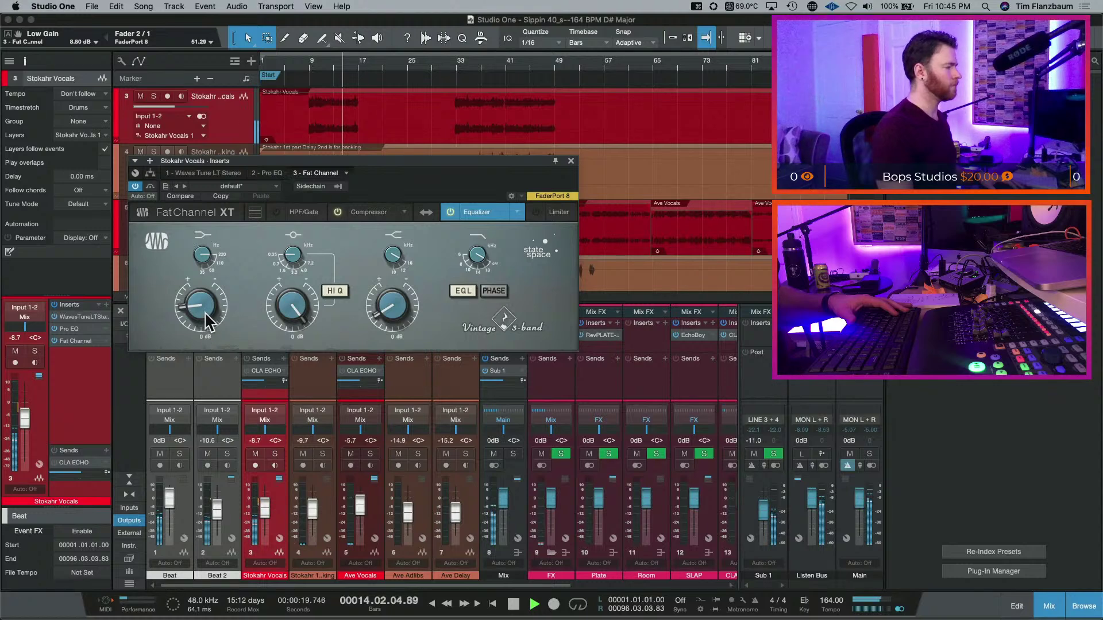
left_click(571, 161)
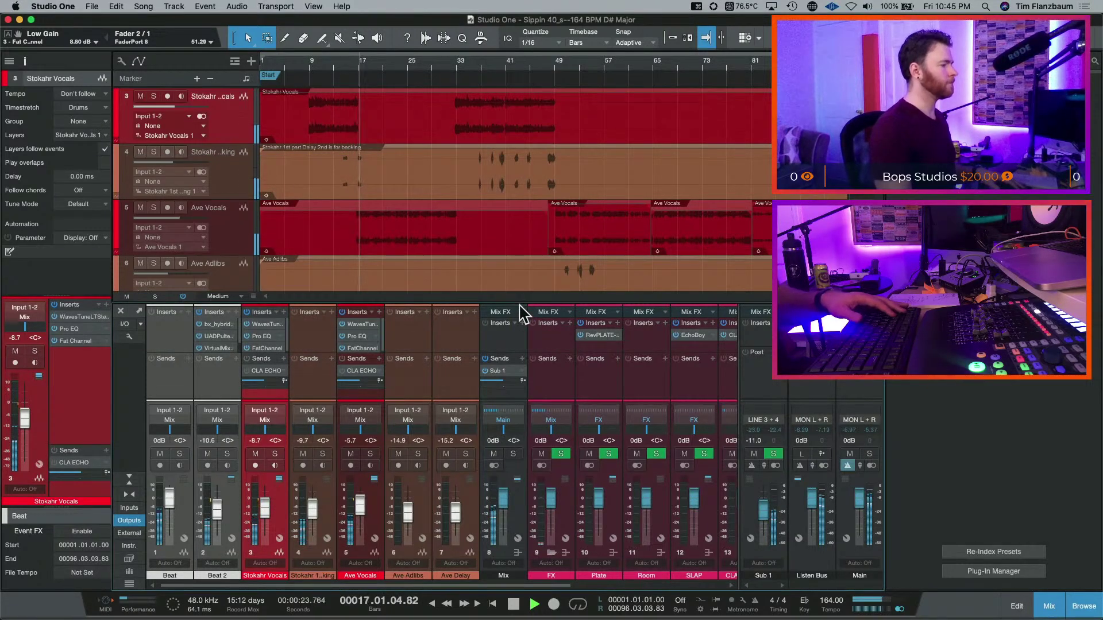
- Insert the UAD UA 1176LN Legacy compressor on Ave Vocals, stop playback and set the compressor's release to 7
left_click(284, 313)
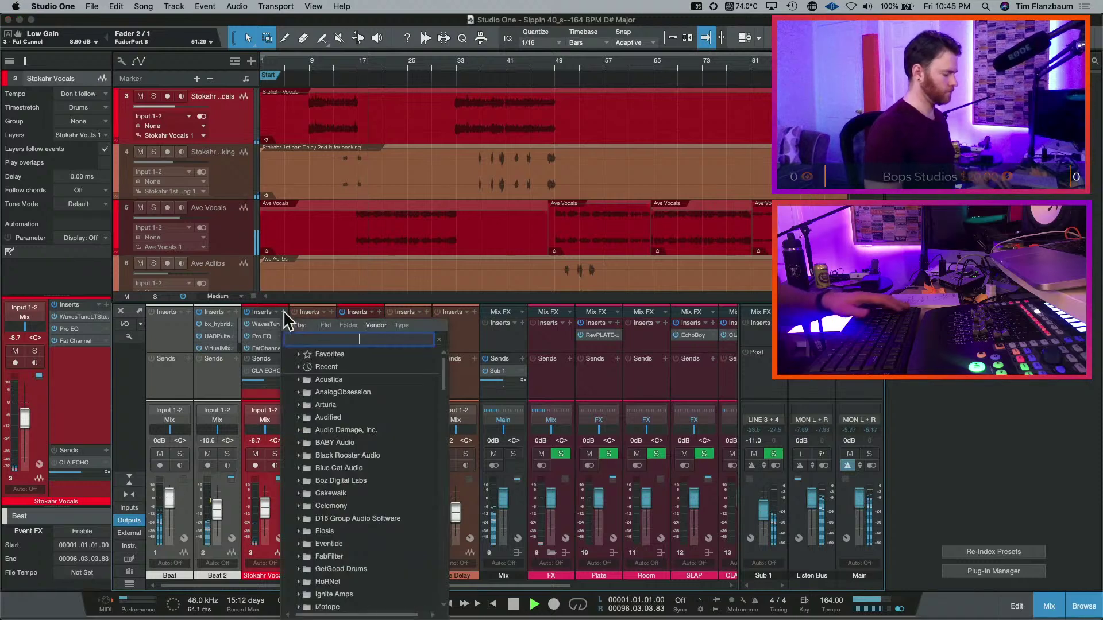
left_click(286, 313)
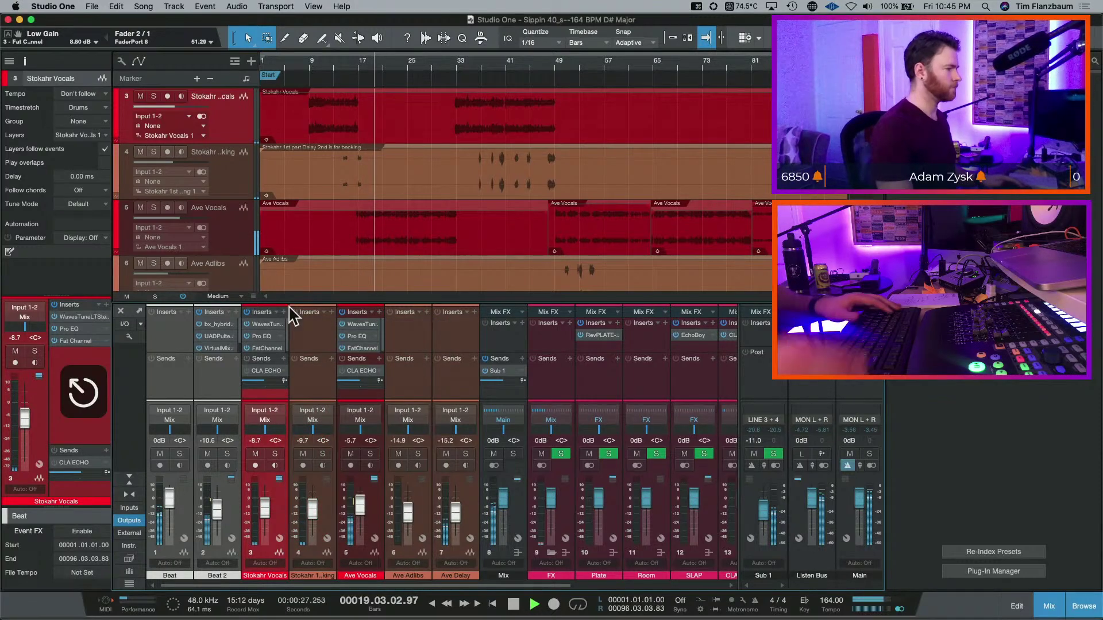
left_click(377, 313)
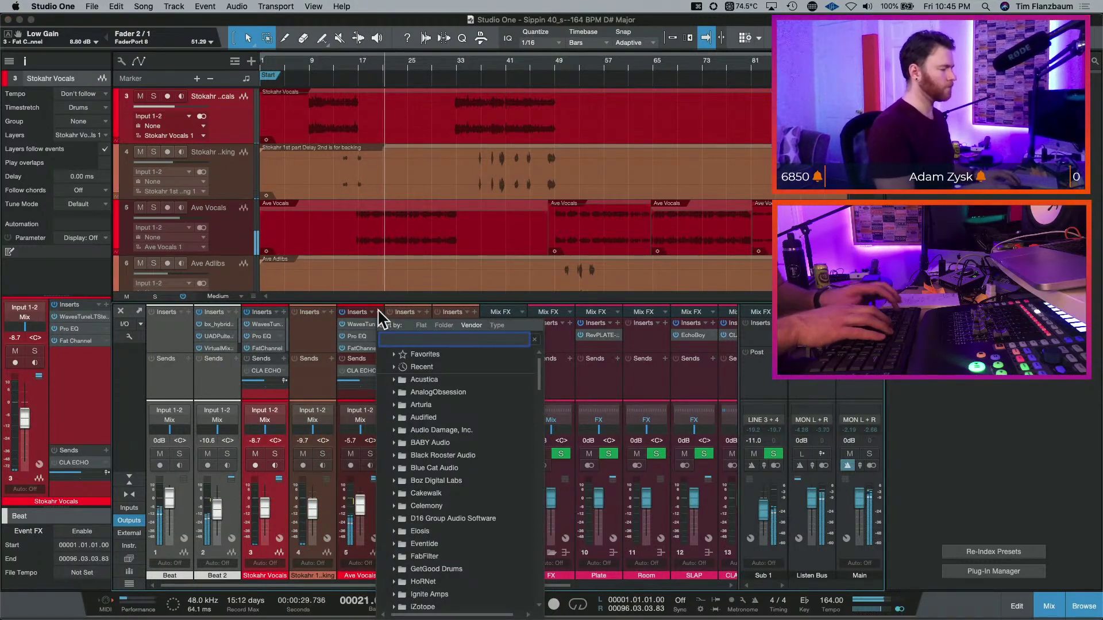
type("1176")
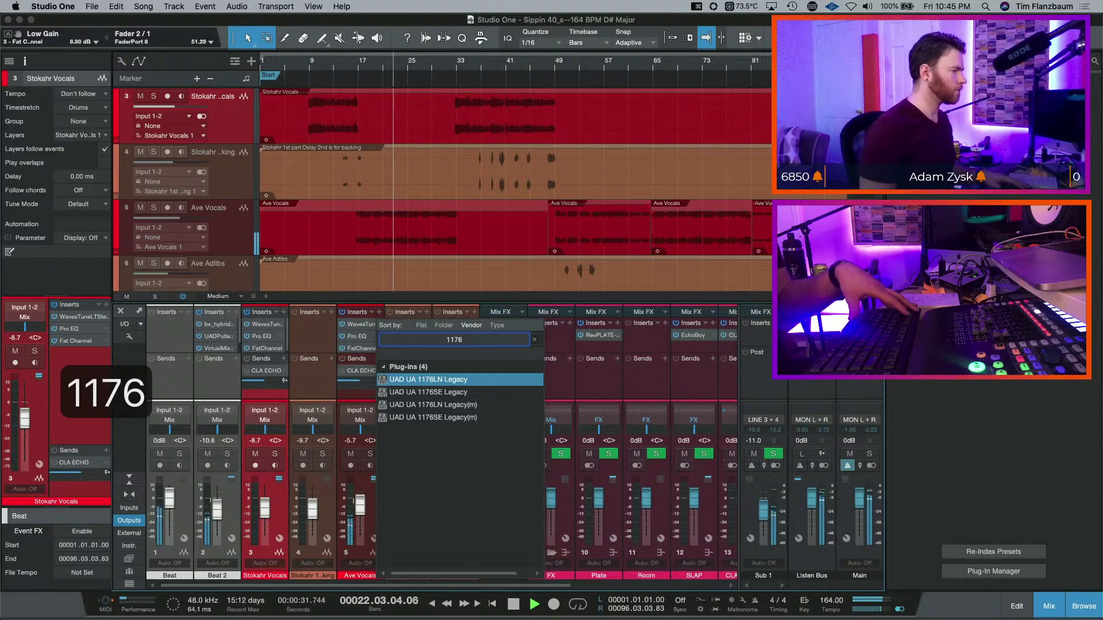
key("Return")
key("space")
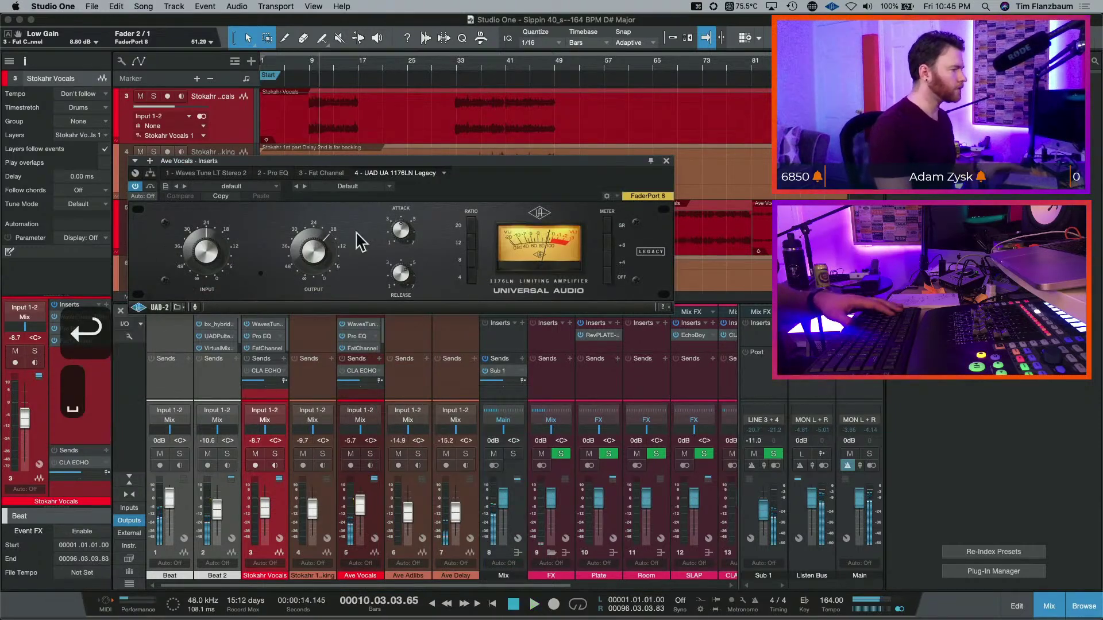
left_click_drag(394, 283, 409, 278)
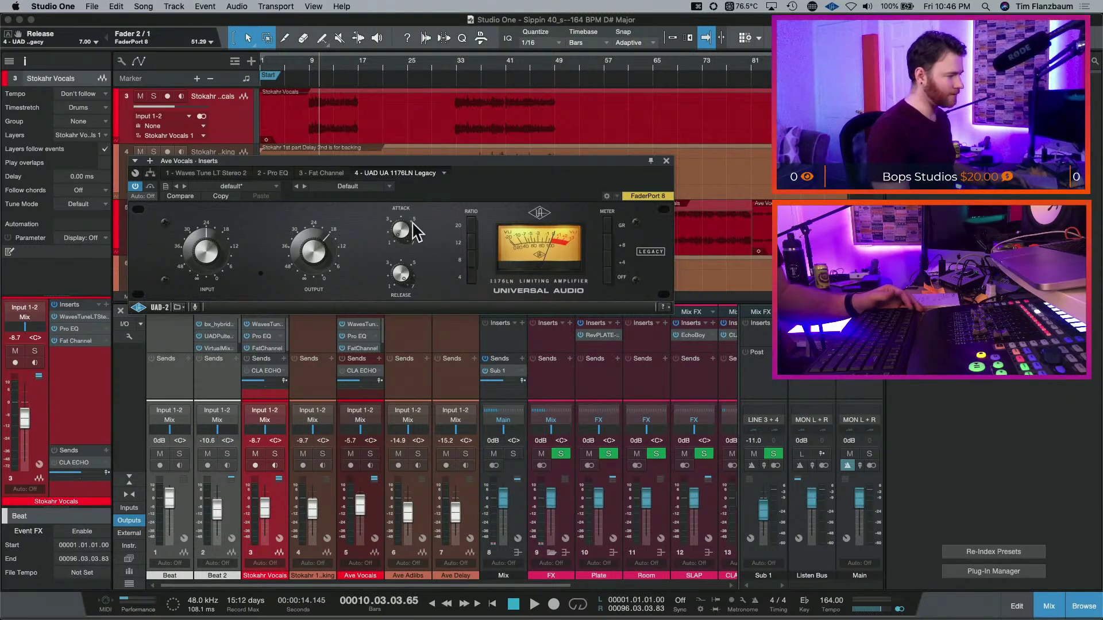
- Add one dark red mono audio track named with the engineer's first name, using Input 1 and output Mix
left_click_drag(560, 586, 936, 586)
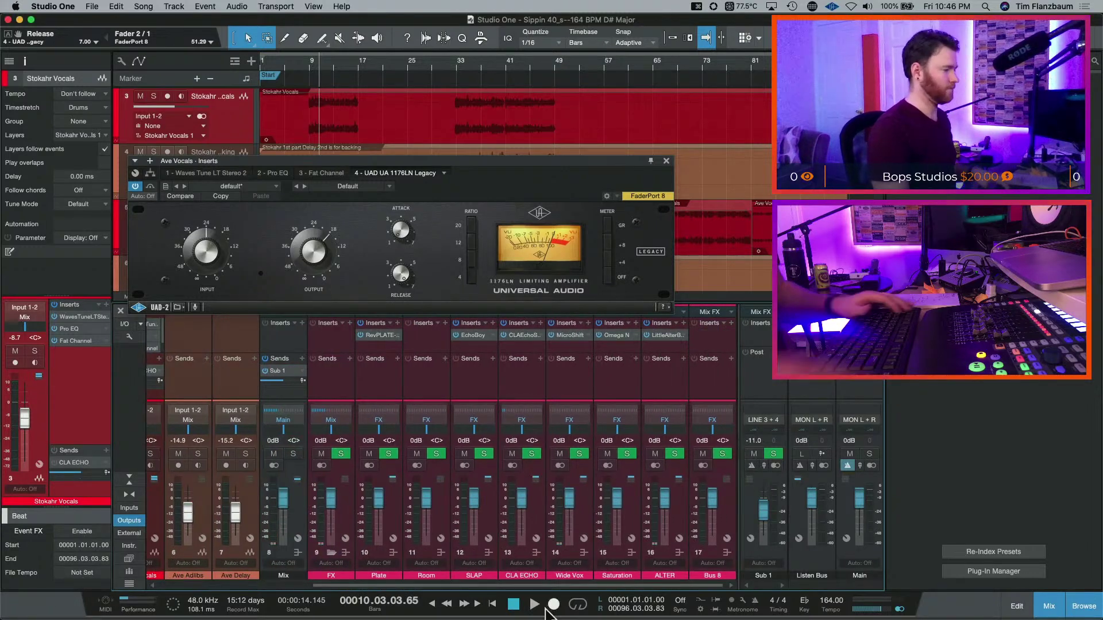
key("t")
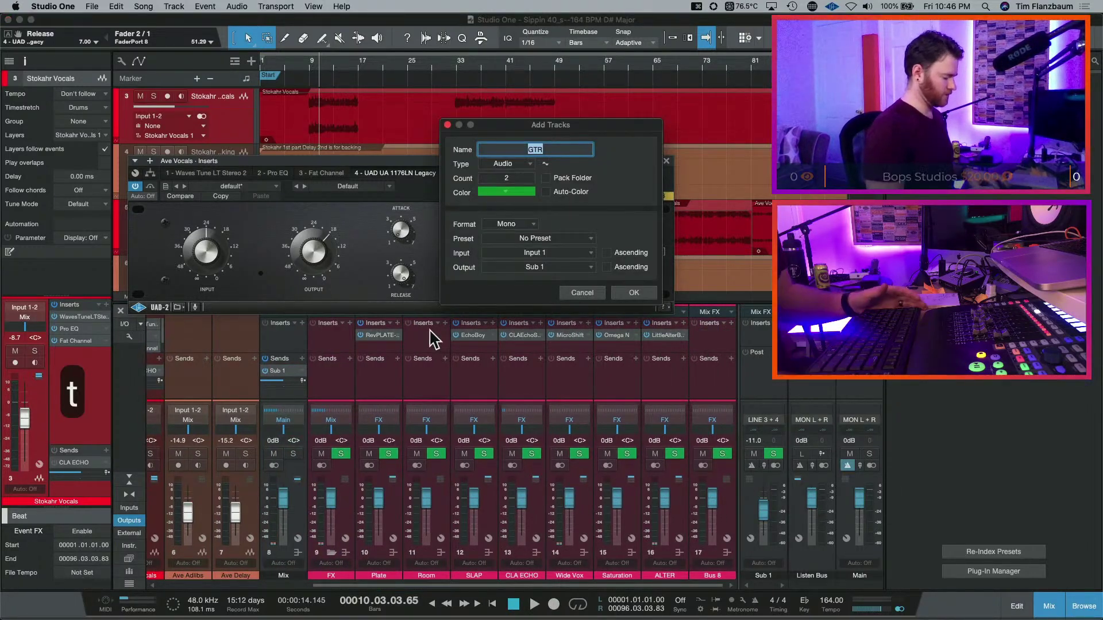
type("VOX")
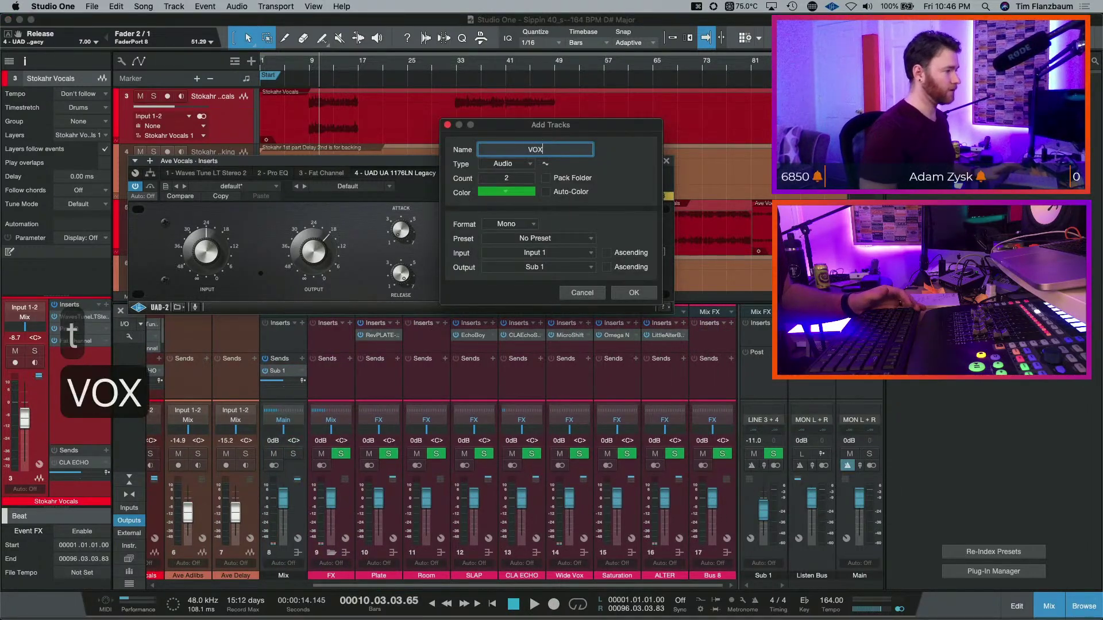
left_click(546, 268)
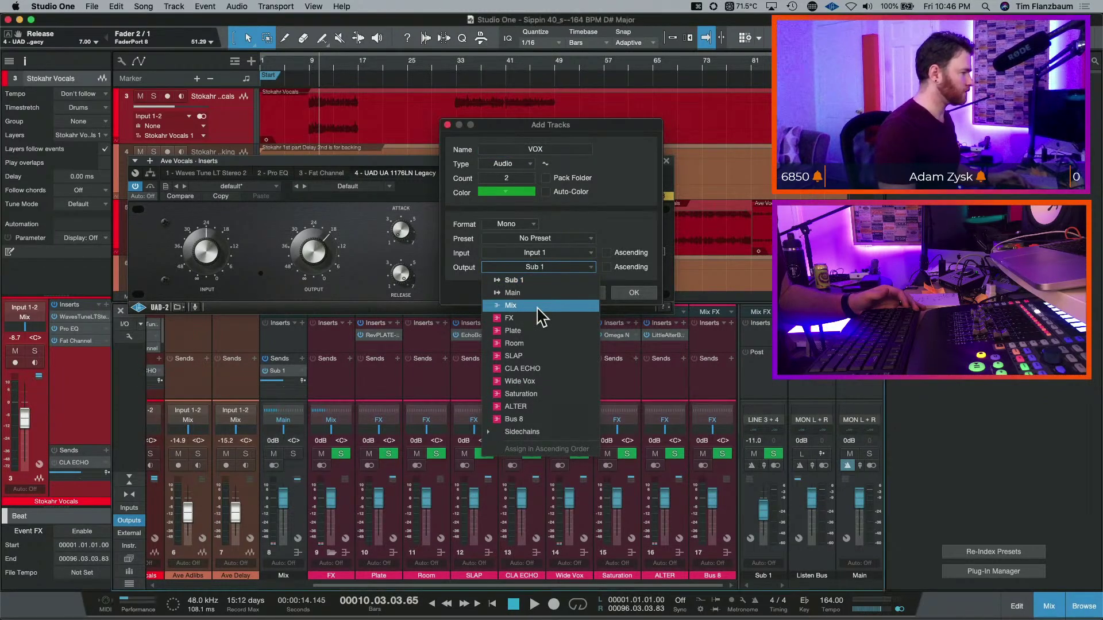
left_click(538, 308)
left_click(525, 193)
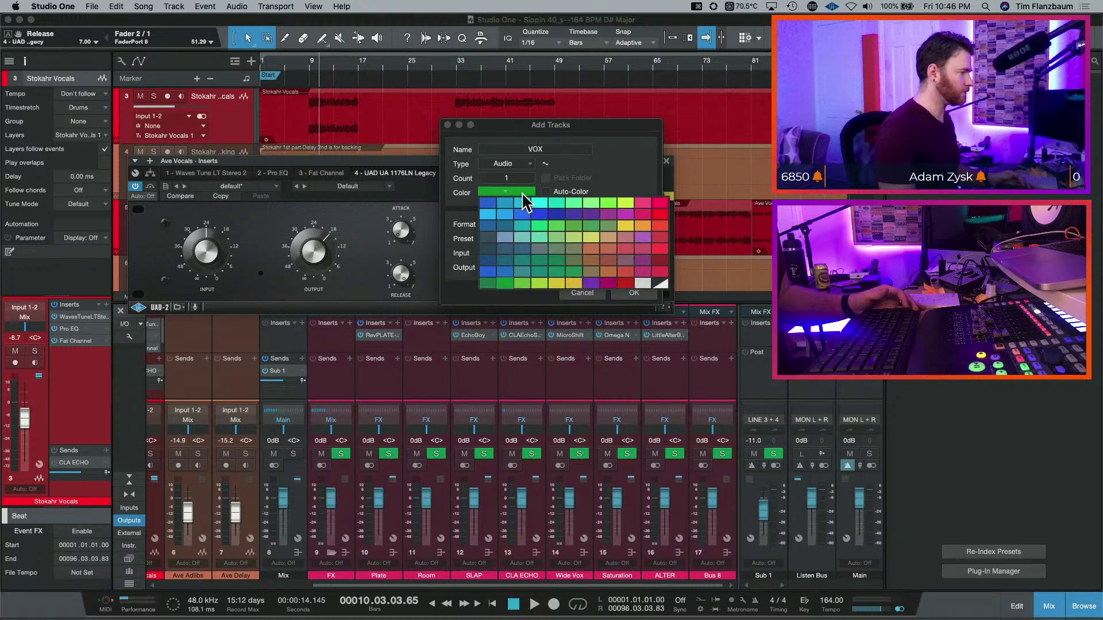
double_click(538, 149)
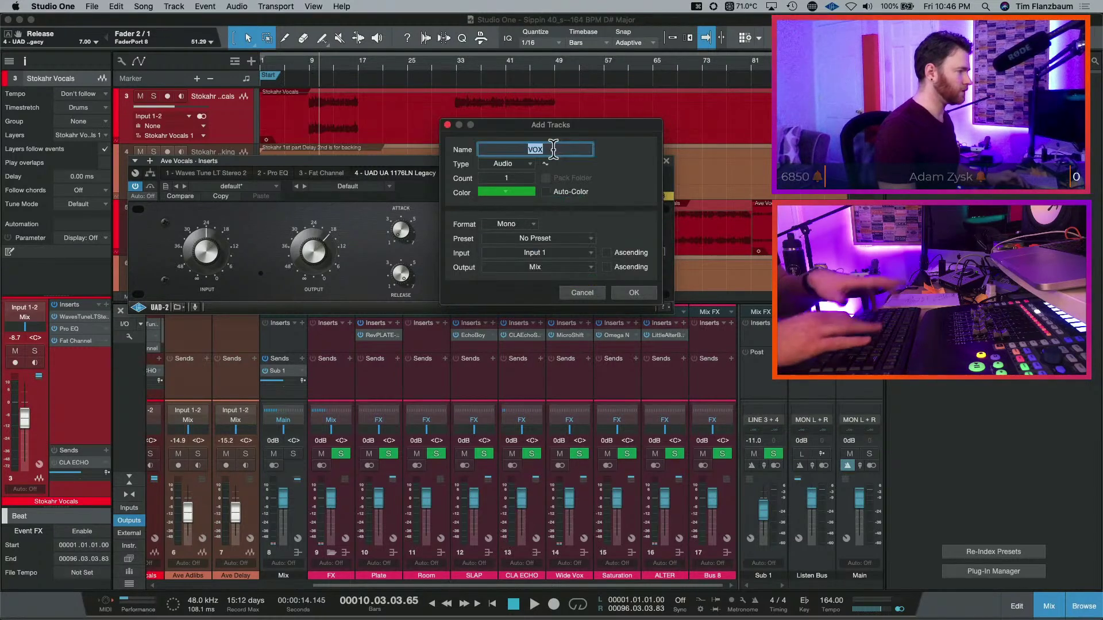
type("TIM")
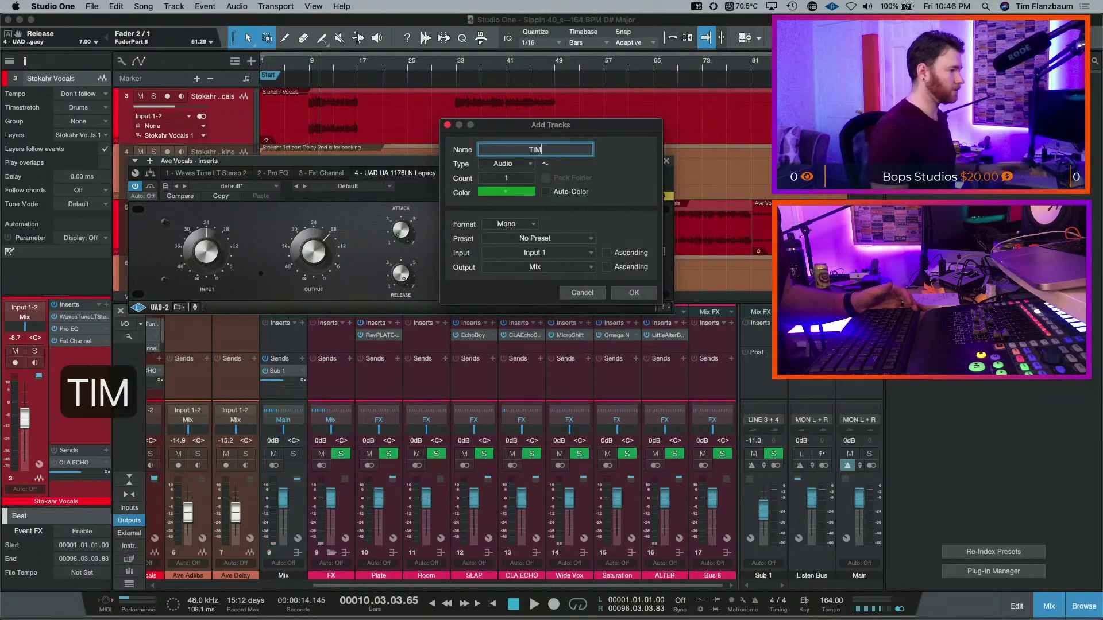
left_click(517, 193)
left_click(661, 264)
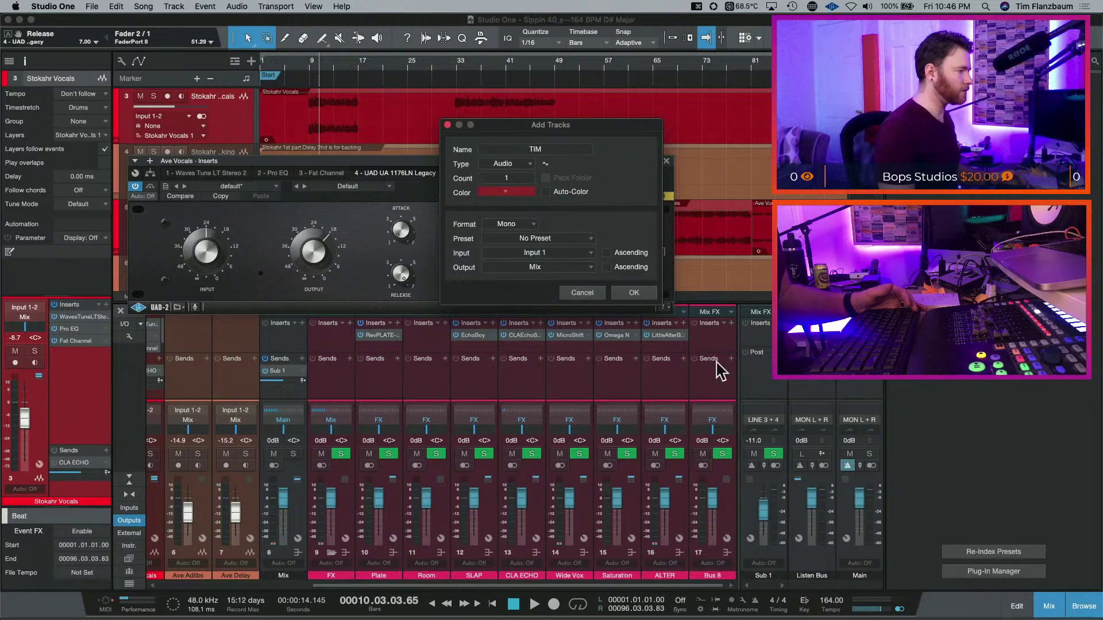
left_click(634, 293)
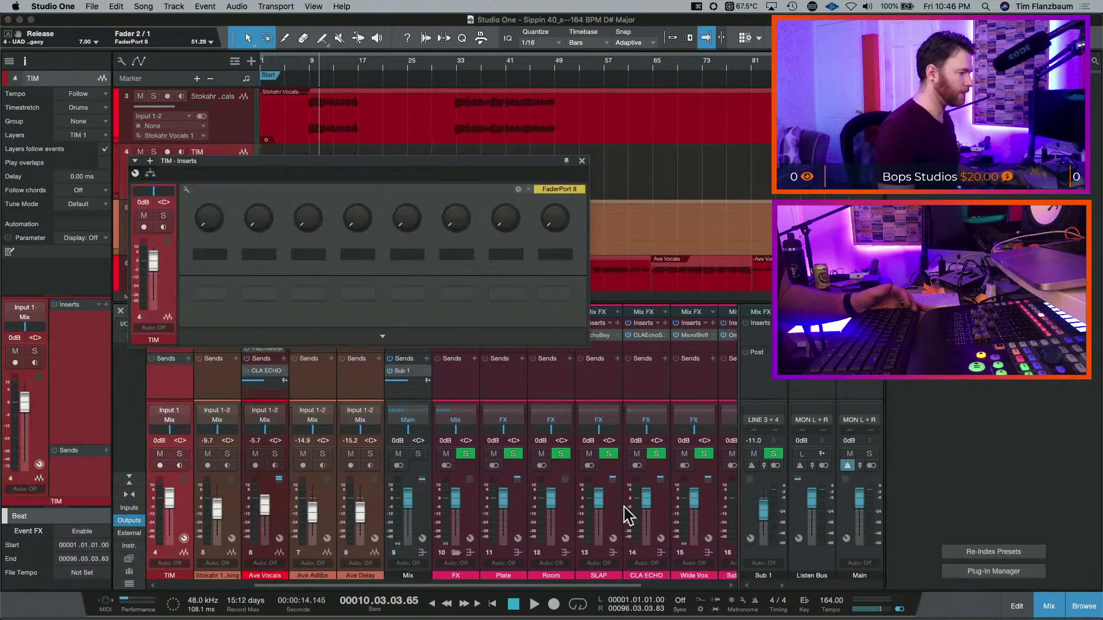
- Move the new track to the end of the mixer after Bus 8 and reset the SLAP fader to 0 dB
left_click_drag(451, 586, 239, 569)
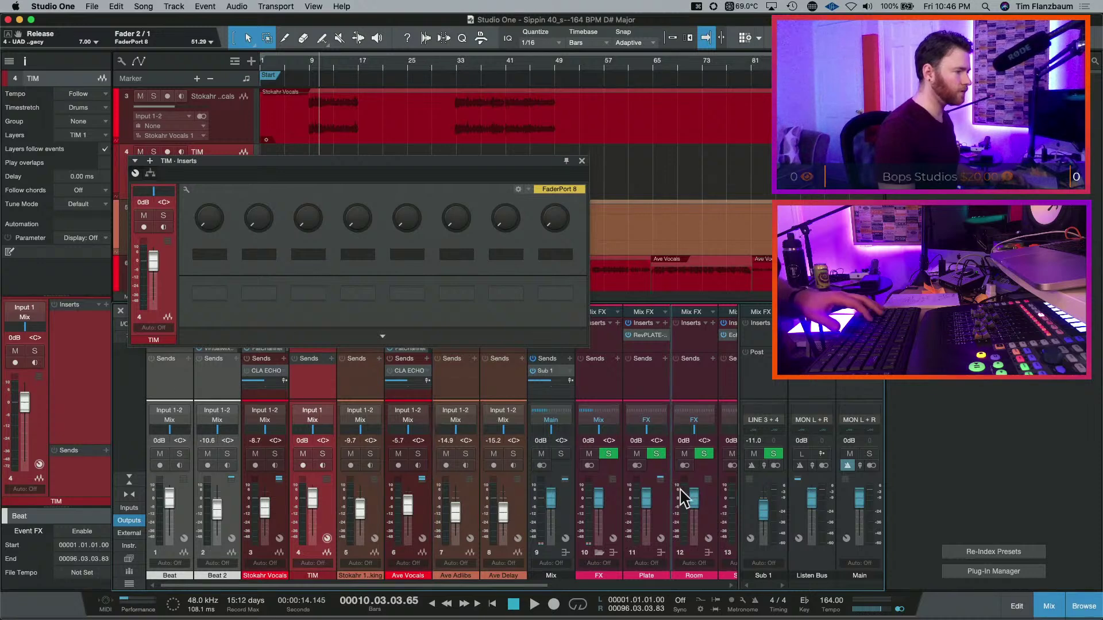
left_click_drag(697, 501, 697, 500)
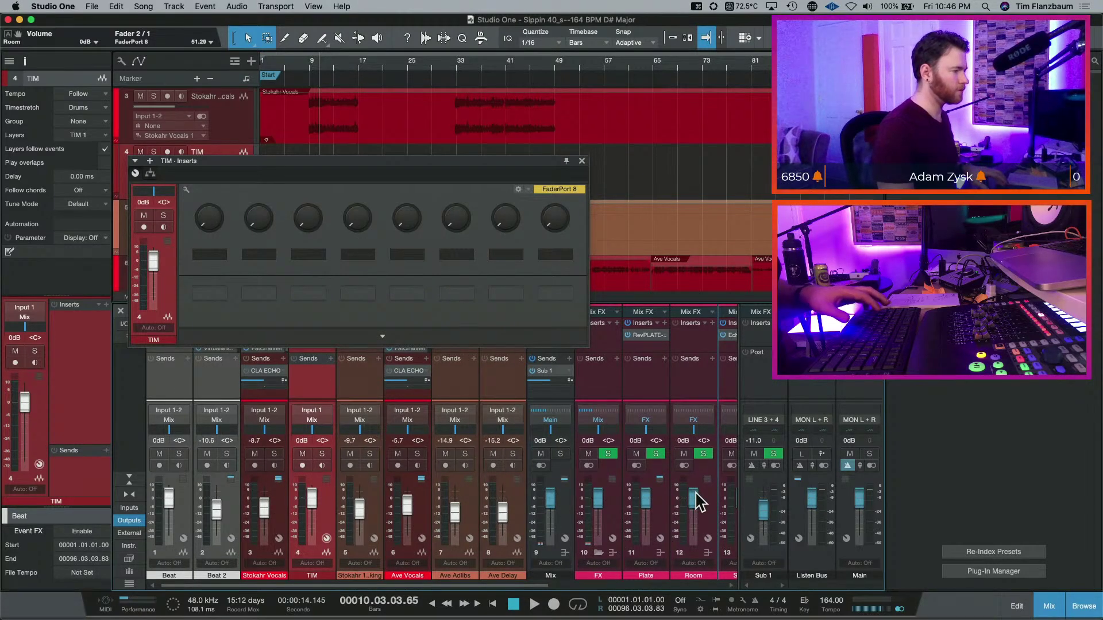
scroll(700, 483, "right", 2)
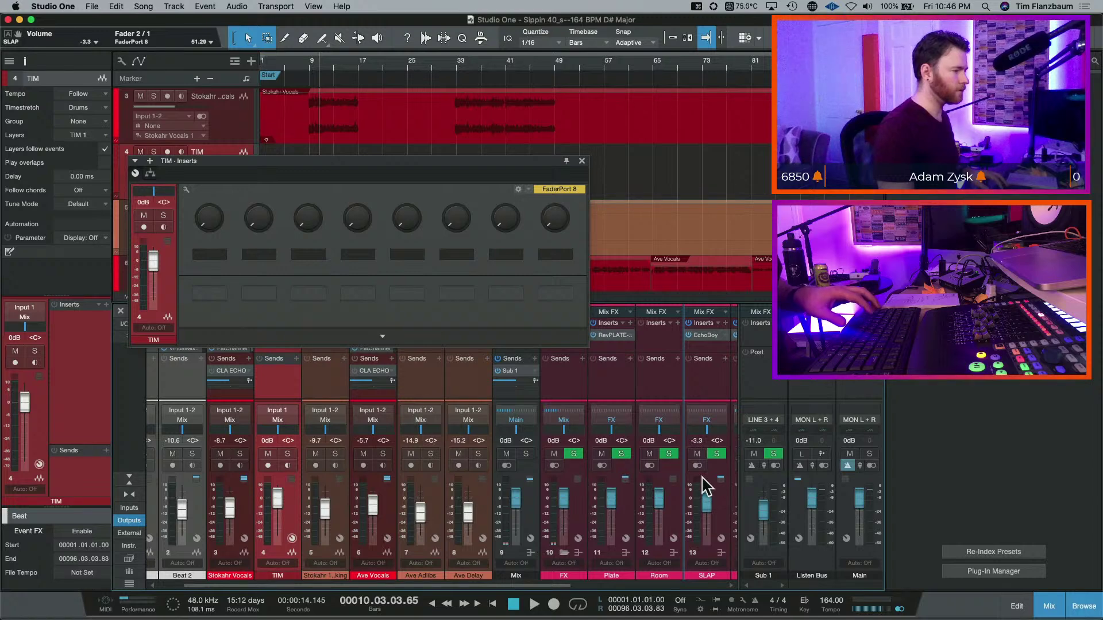
scroll(679, 540, "right", 1)
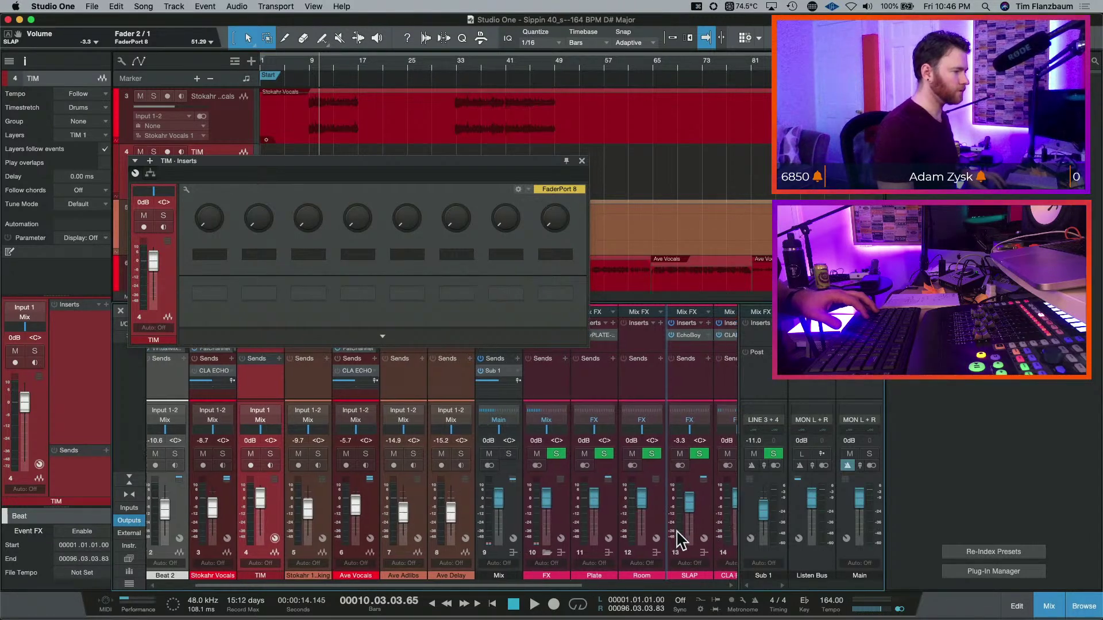
scroll(692, 537, "down", 2)
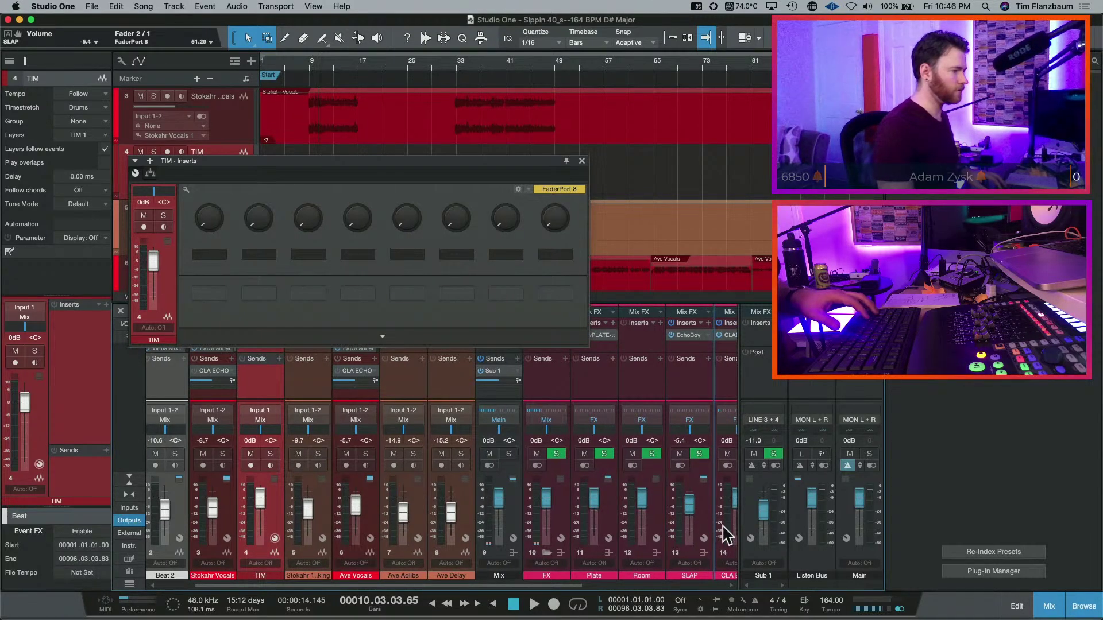
scroll(739, 529, "right", 2)
scroll(785, 529, "right", 5)
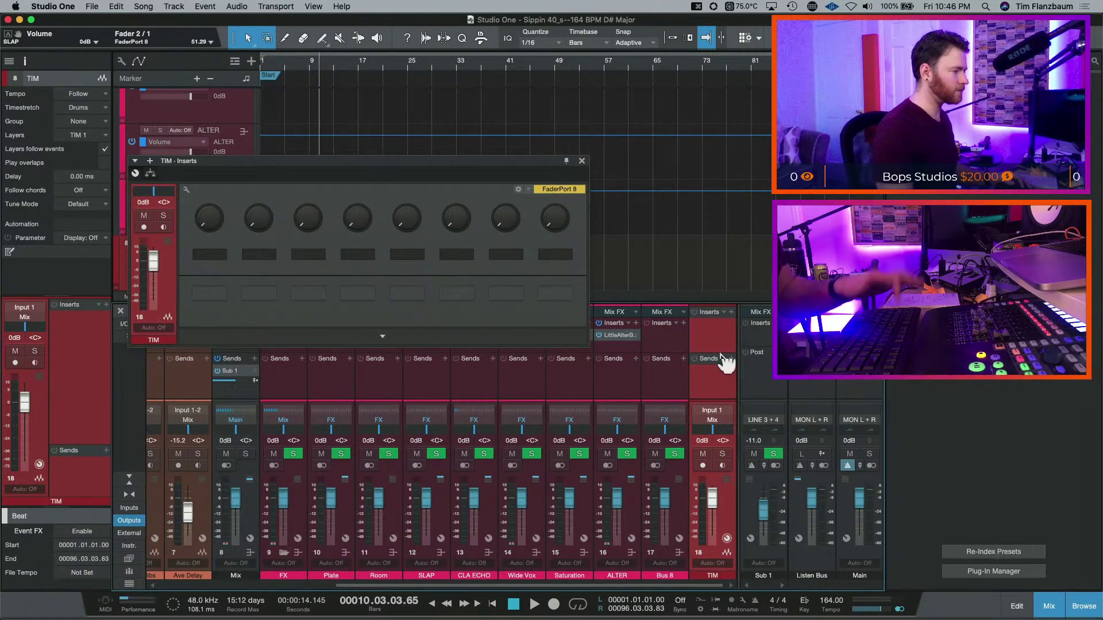
- Show the input channels in the mixer and close the new track's inserts window
key("F3")
key("F3")
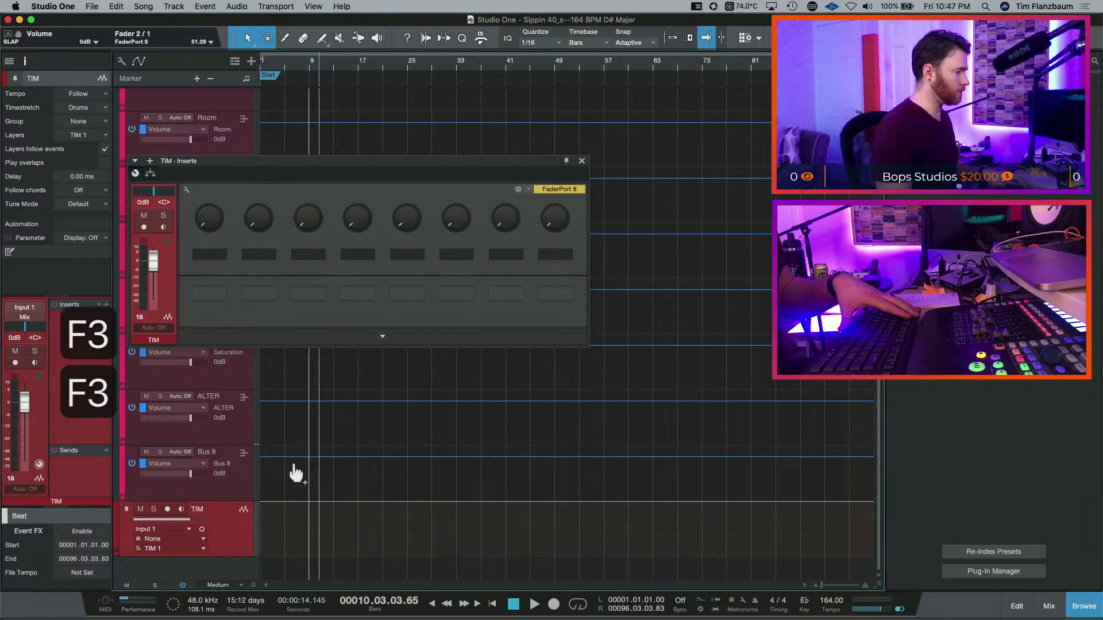
left_click(129, 508)
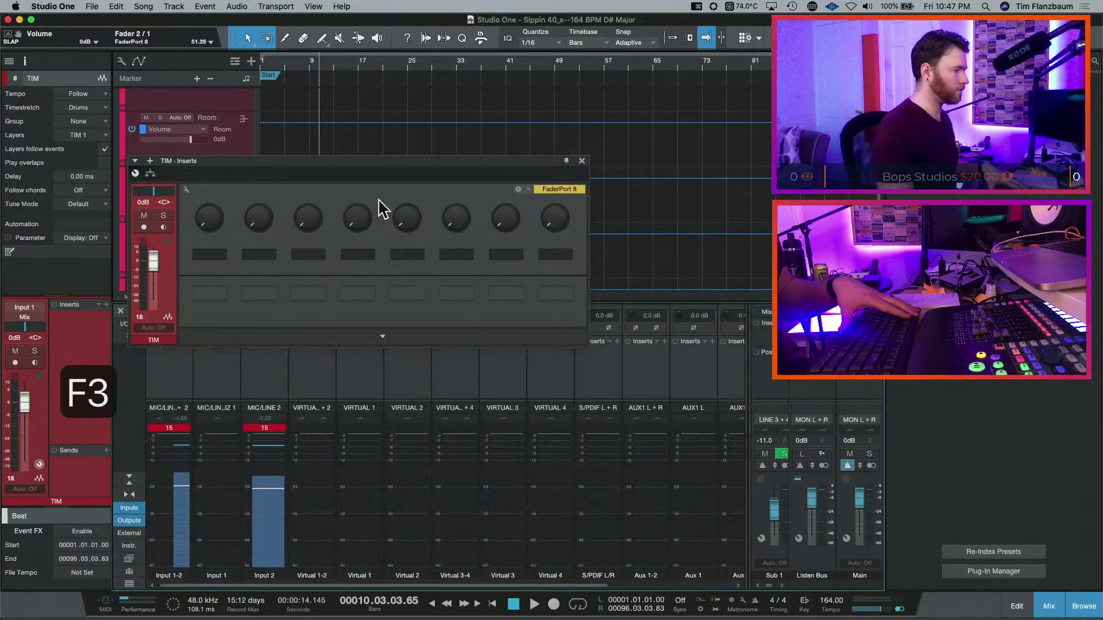
left_click(582, 161)
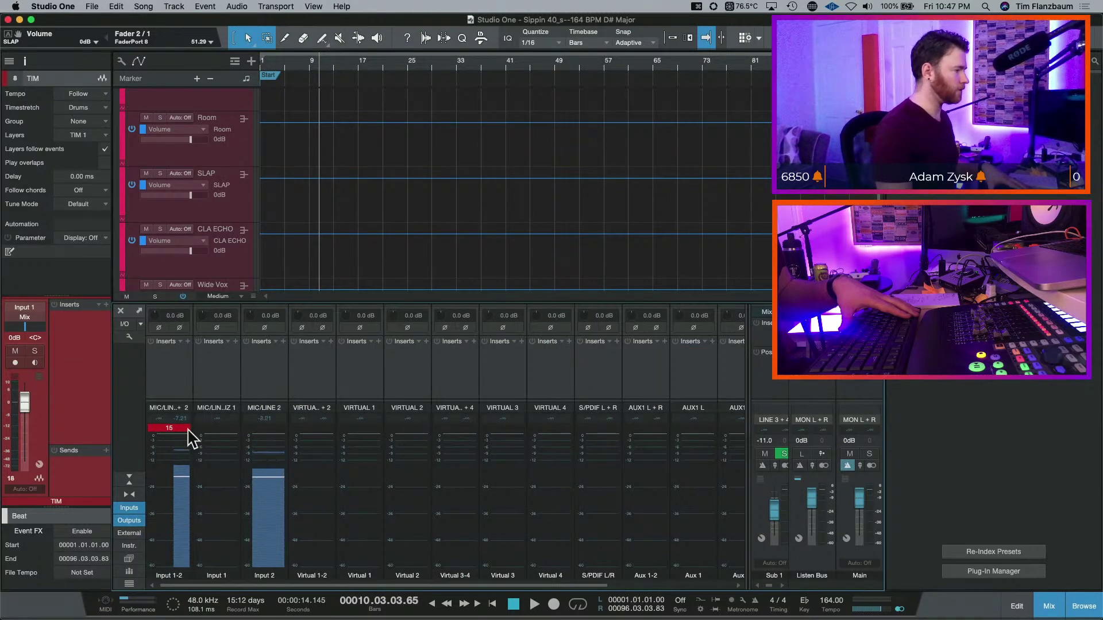
- Insert an Expander on the Input 2 channel and feed its external sidechain from the Mix bus
left_click(284, 342)
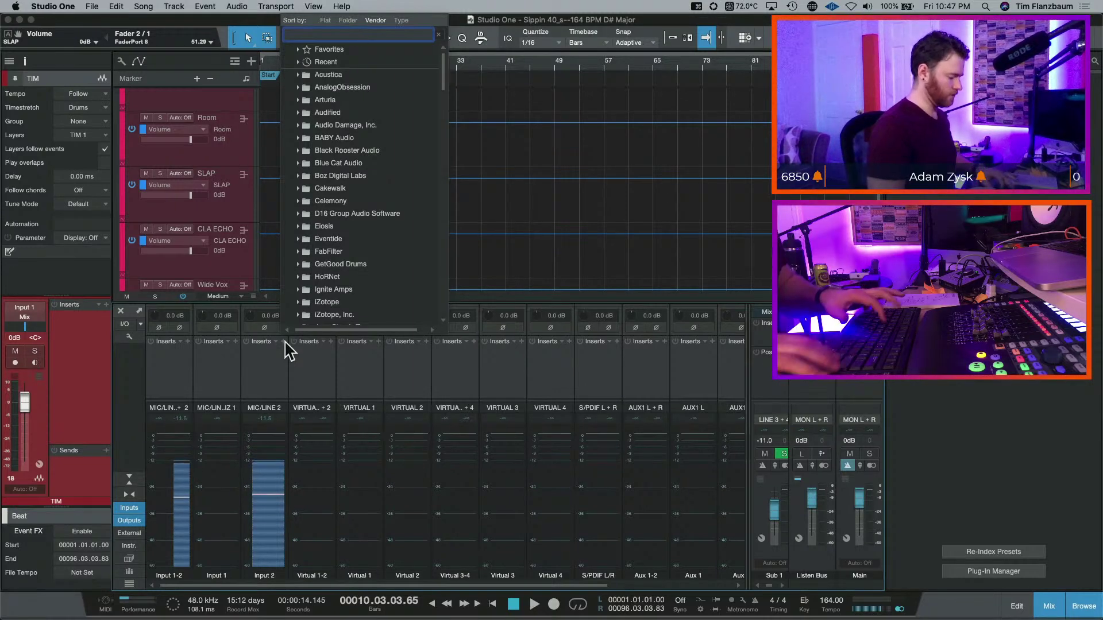
type("expander")
key("Return")
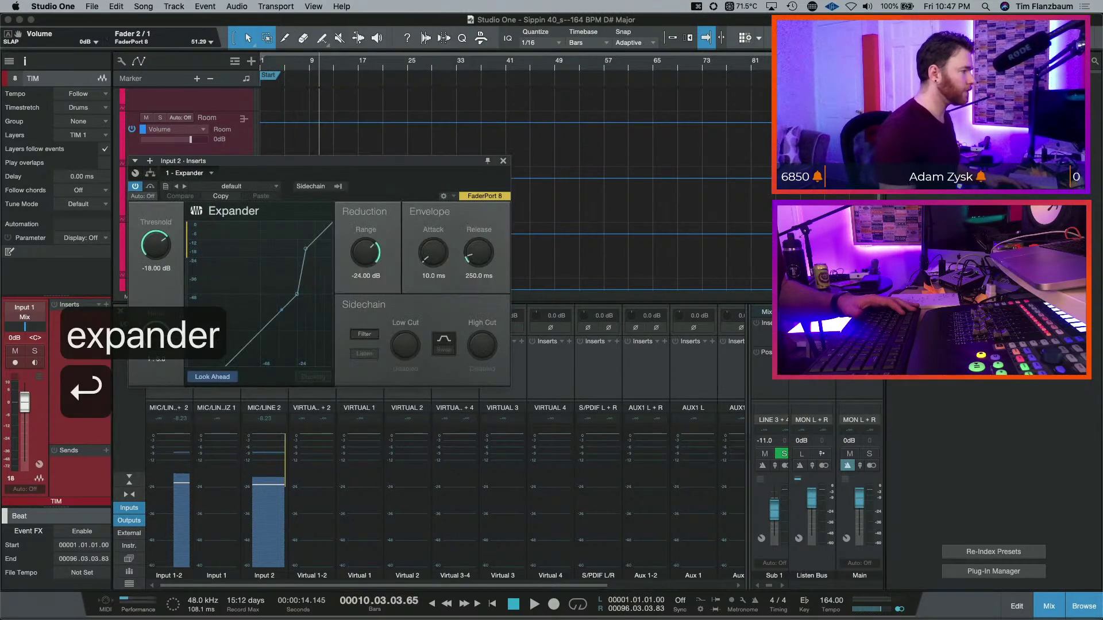
left_click(338, 187)
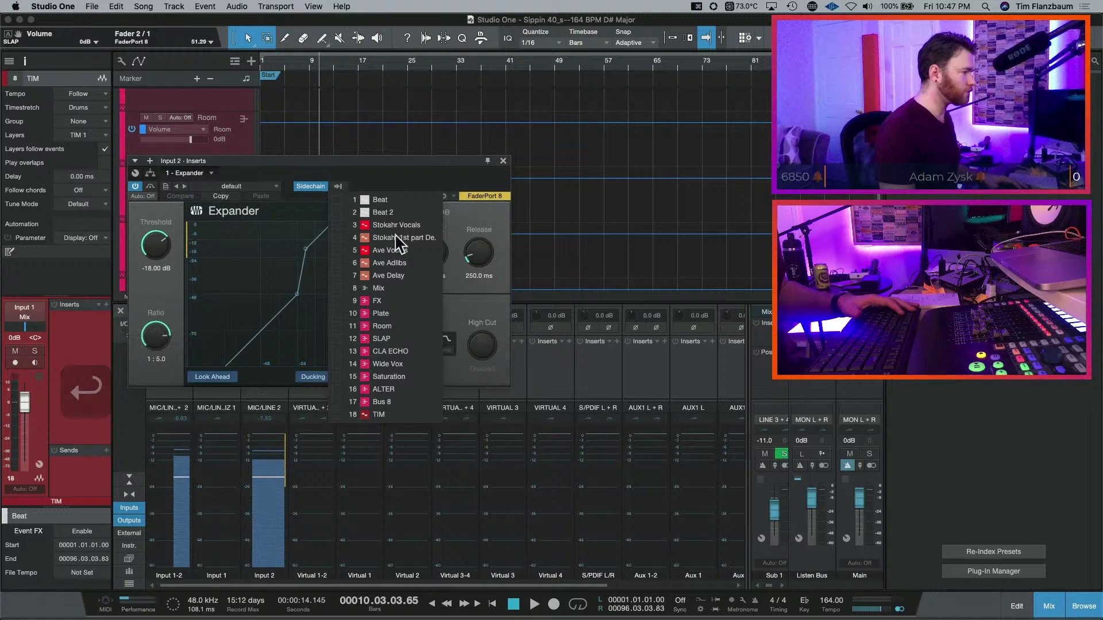
left_click(405, 251)
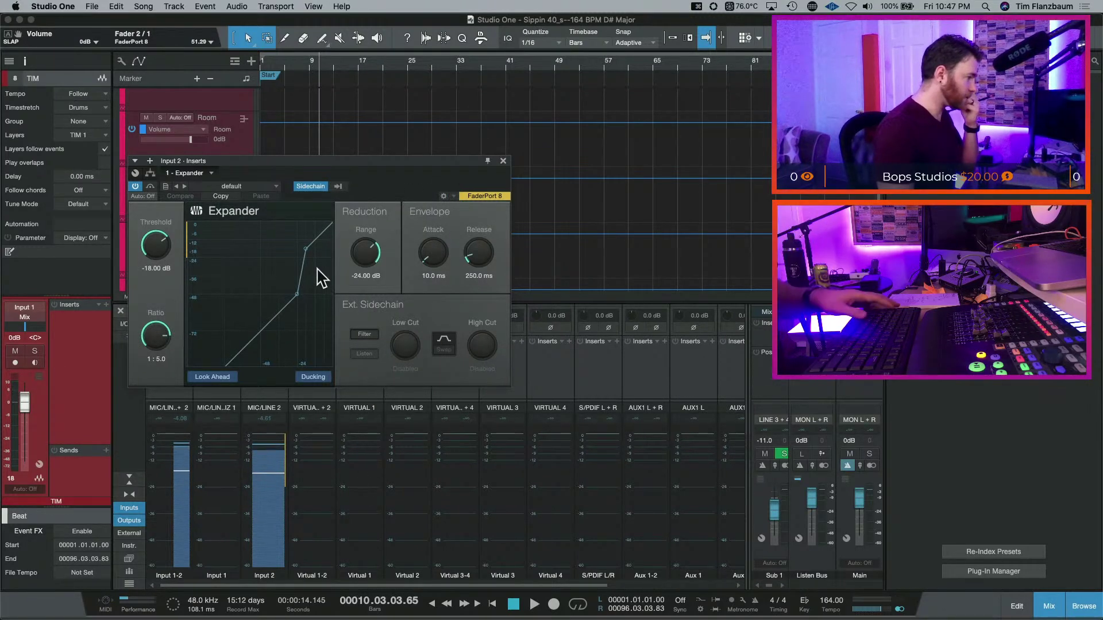
- Switch to Console, mute the LINE 3-4 send of Analog 2, and return to Studio One to close the Expander window
key("super+Tab")
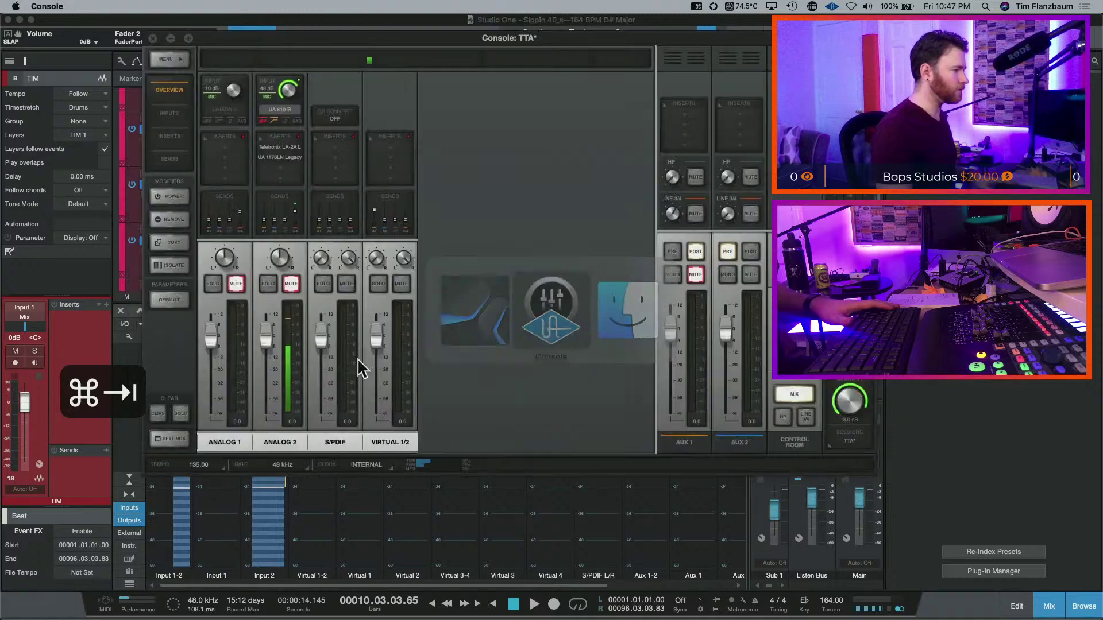
left_click(289, 226)
left_click(513, 237)
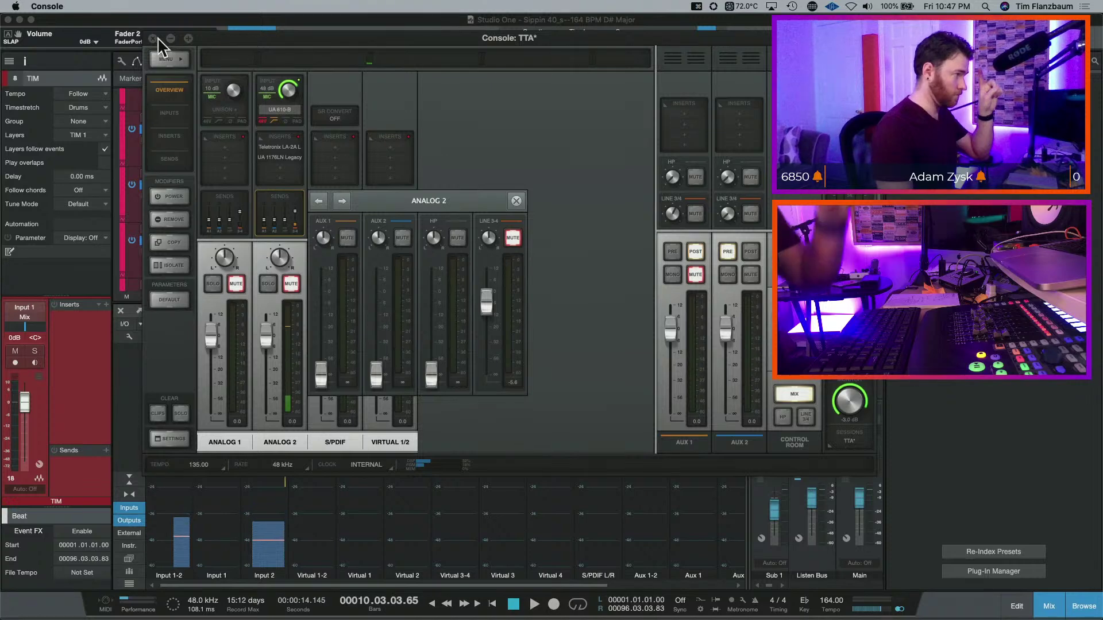
left_click(632, 592)
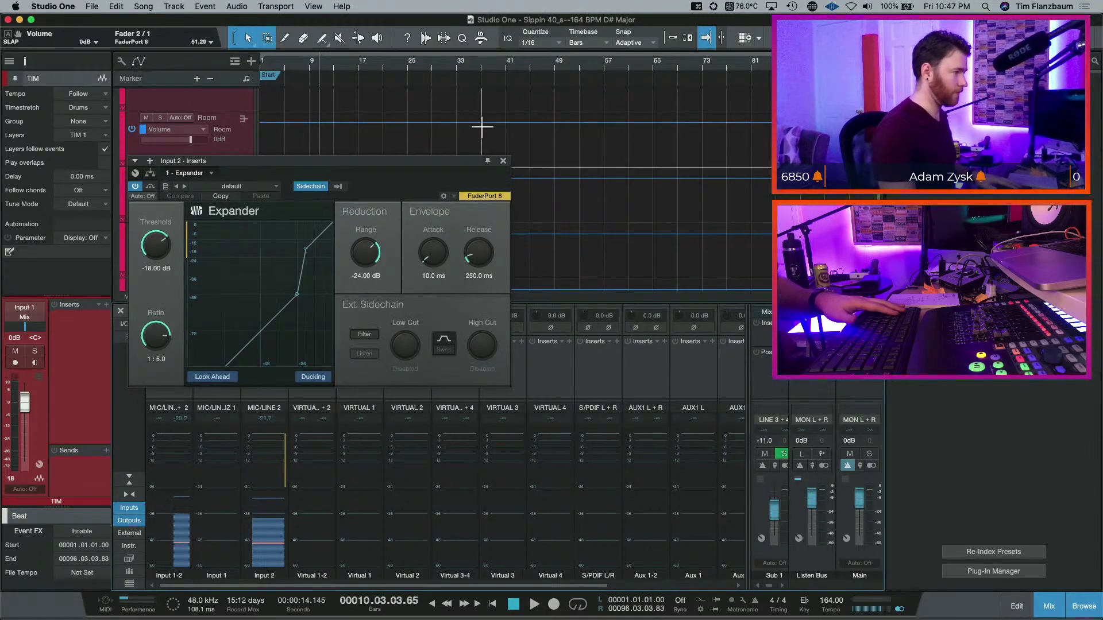
left_click(503, 162)
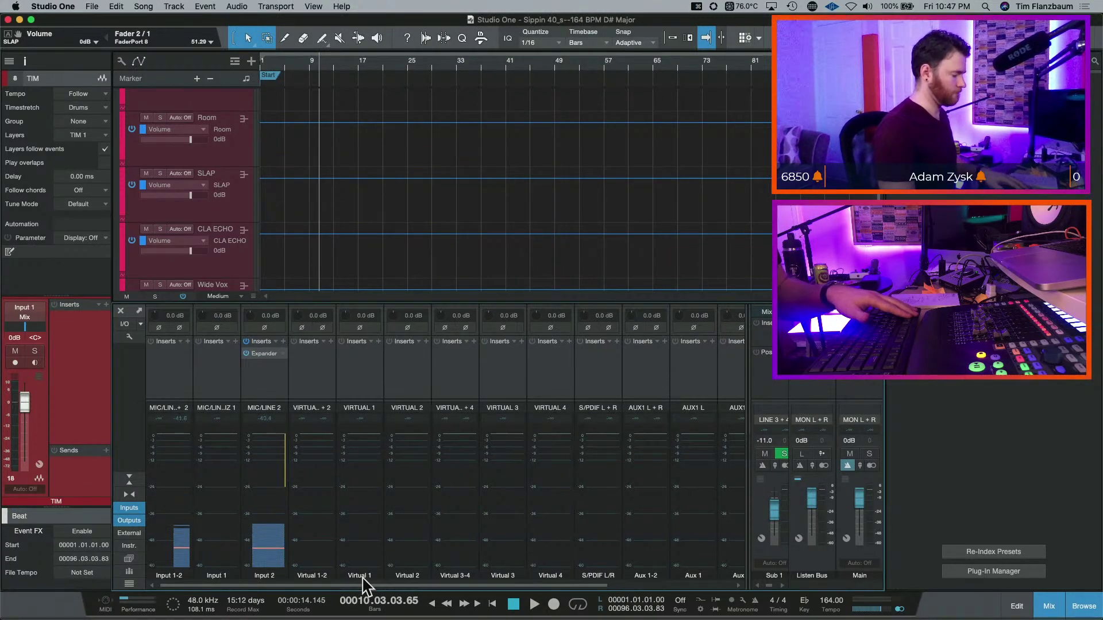
- Arm the new mono track for recording with input monitoring, and bypass the Expander on the Input 2 channel
left_click(130, 508)
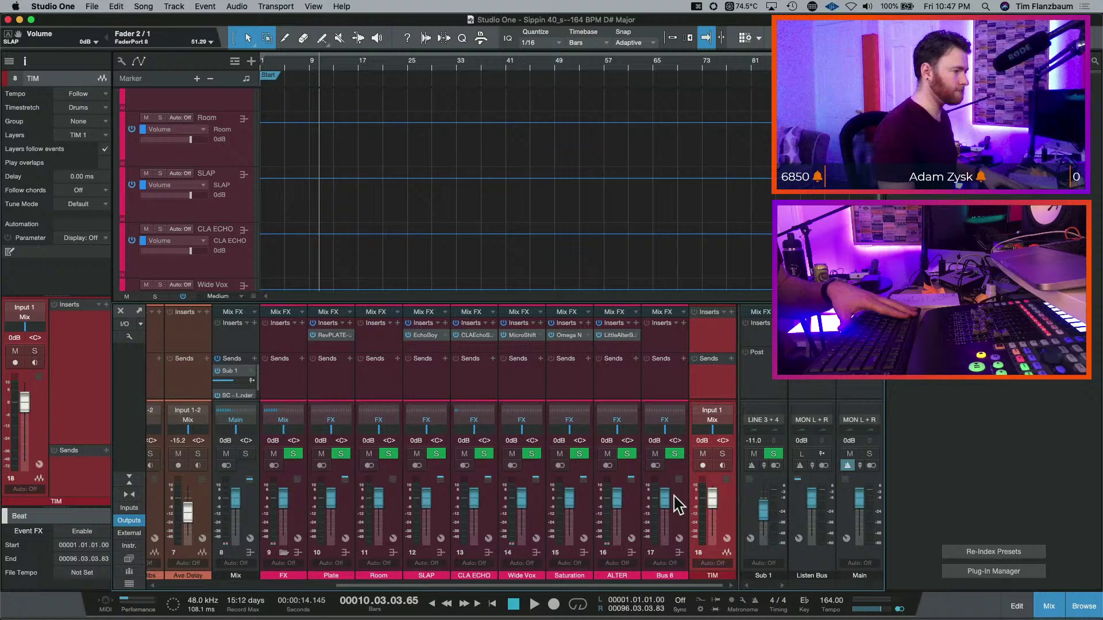
left_click(722, 465)
key("r")
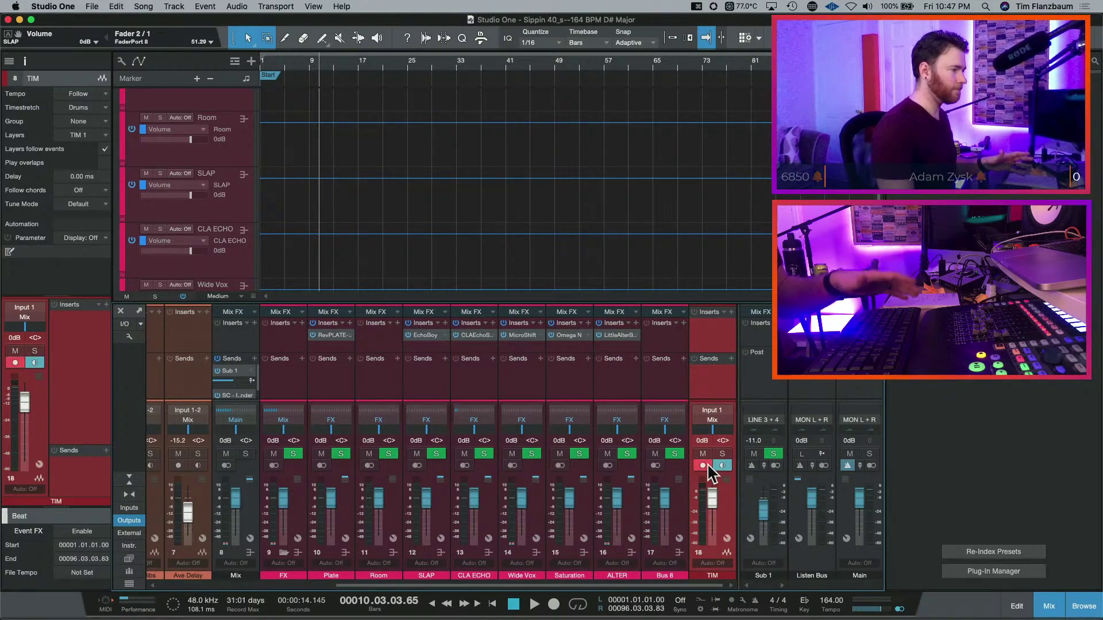
left_click(722, 420)
left_click(719, 396)
left_click_drag(483, 586, 299, 587)
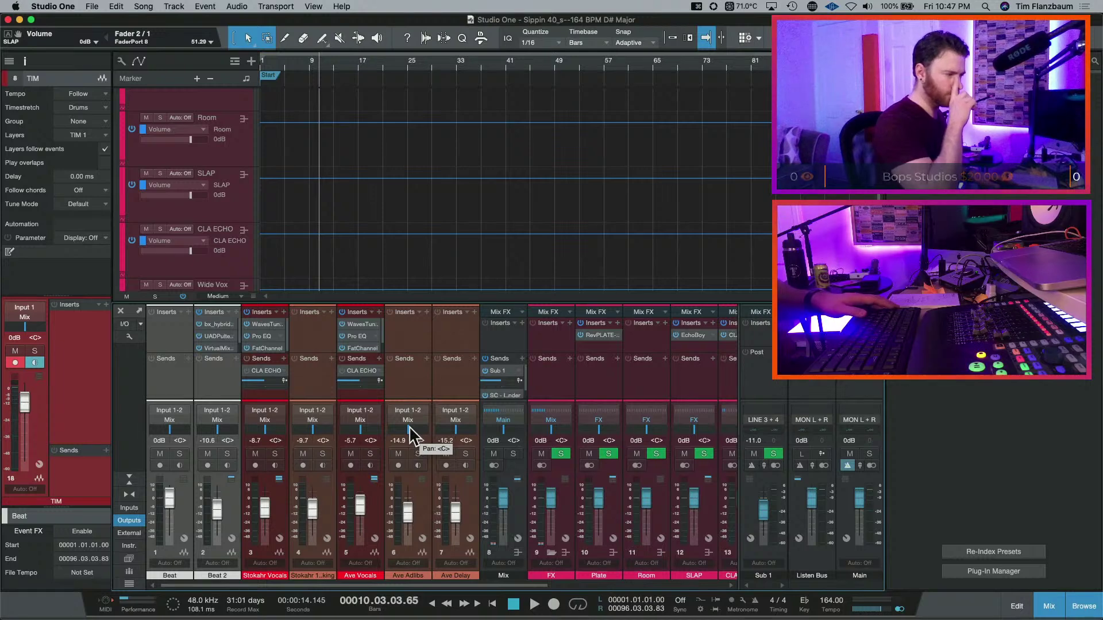
left_click(133, 508)
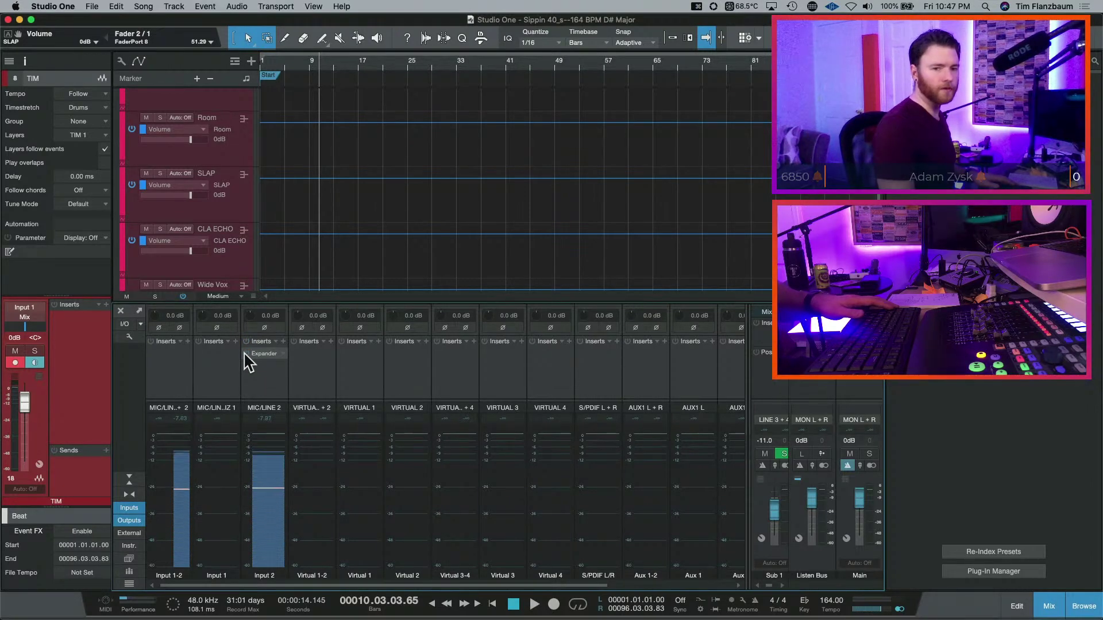
- Reopen Console, unmute the LINE 3-4 send of Analog 2, and return to Studio One
key("super+Tab")
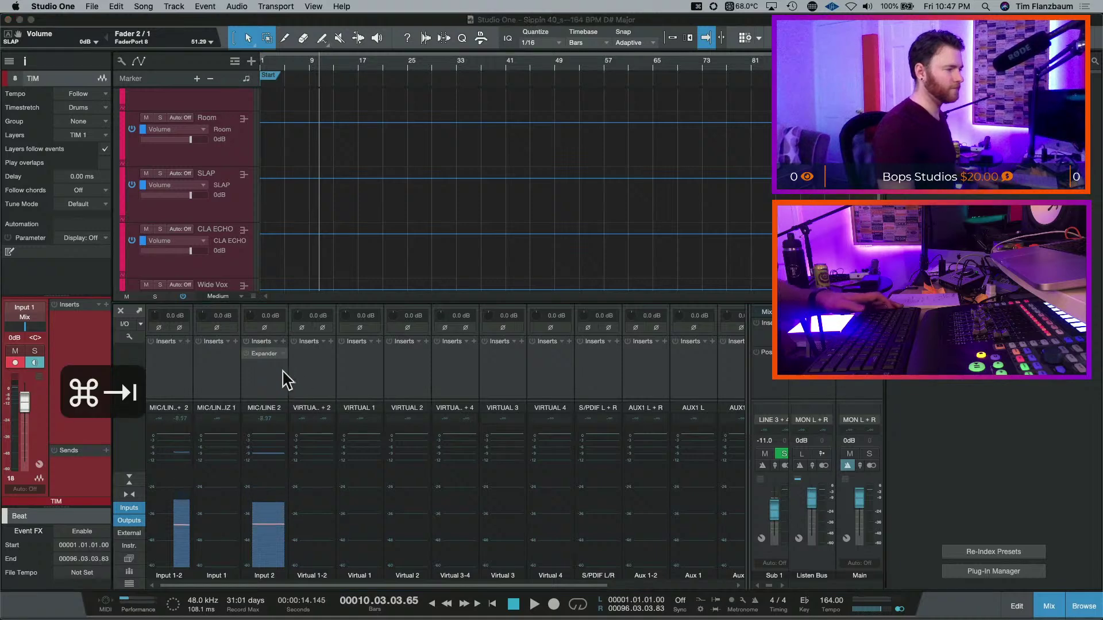
key("super+Tab")
key("super+Tab")
key("super+Tab")
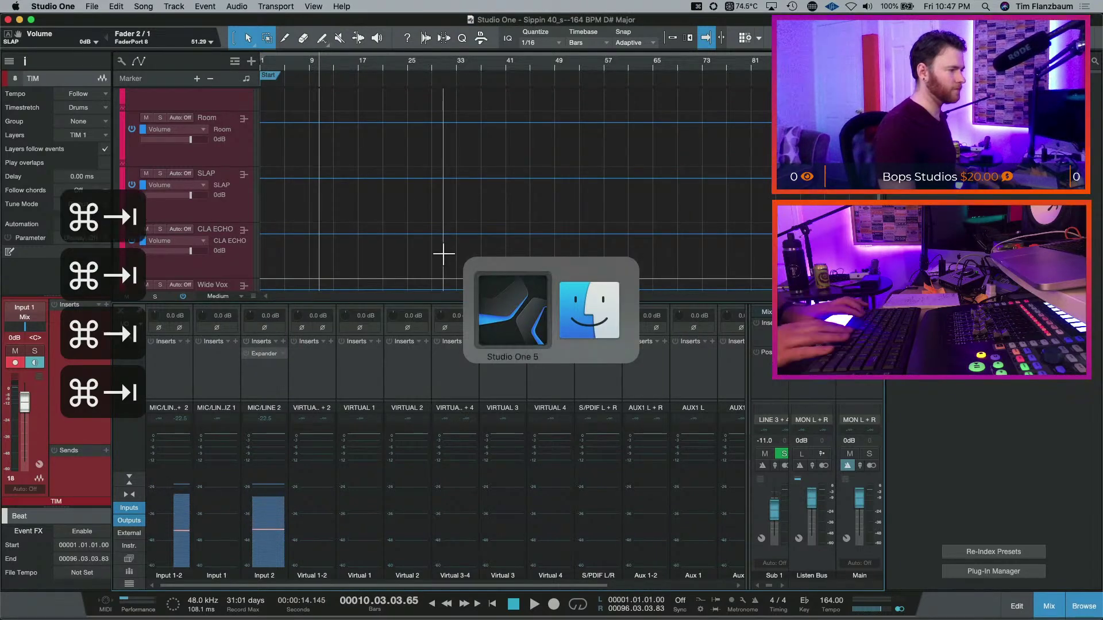
key("alt+super+space")
type("cons")
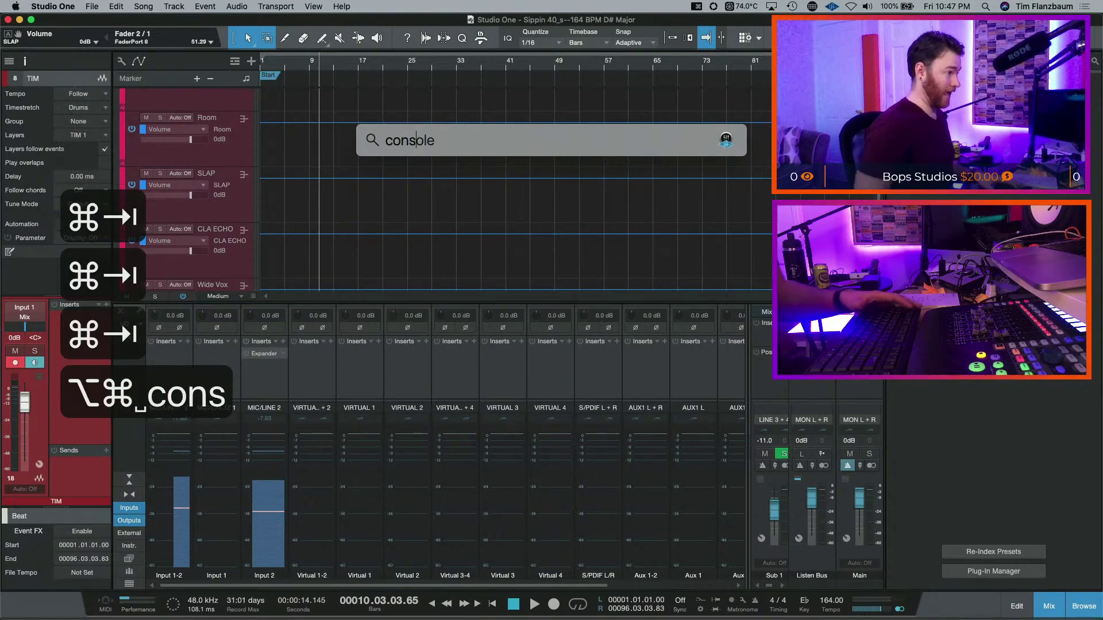
key("Right")
key("Return")
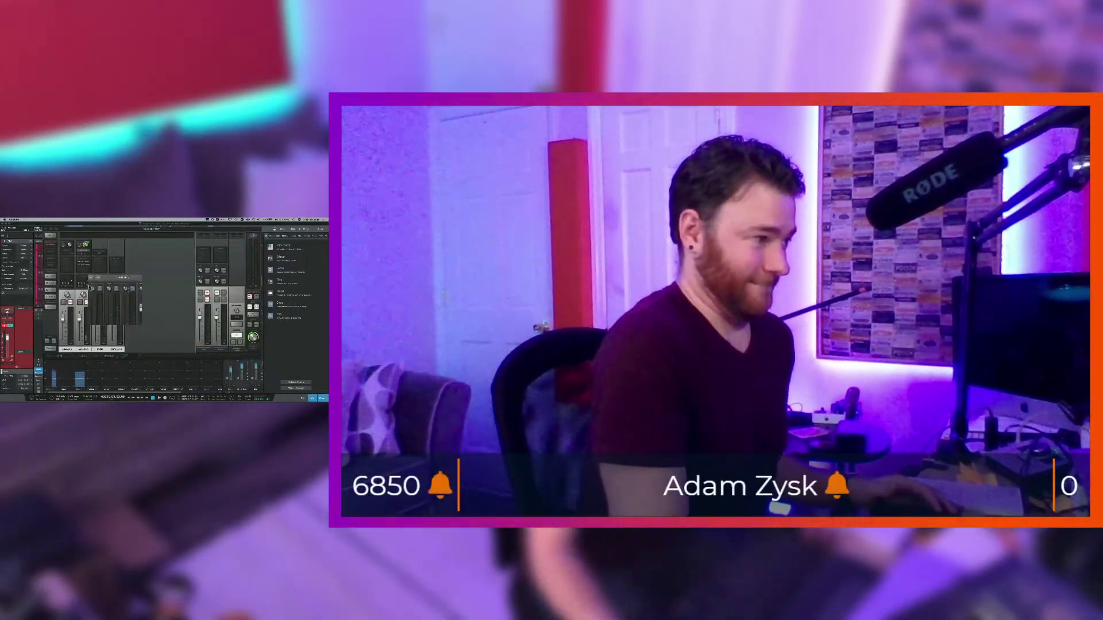
left_click(88, 288)
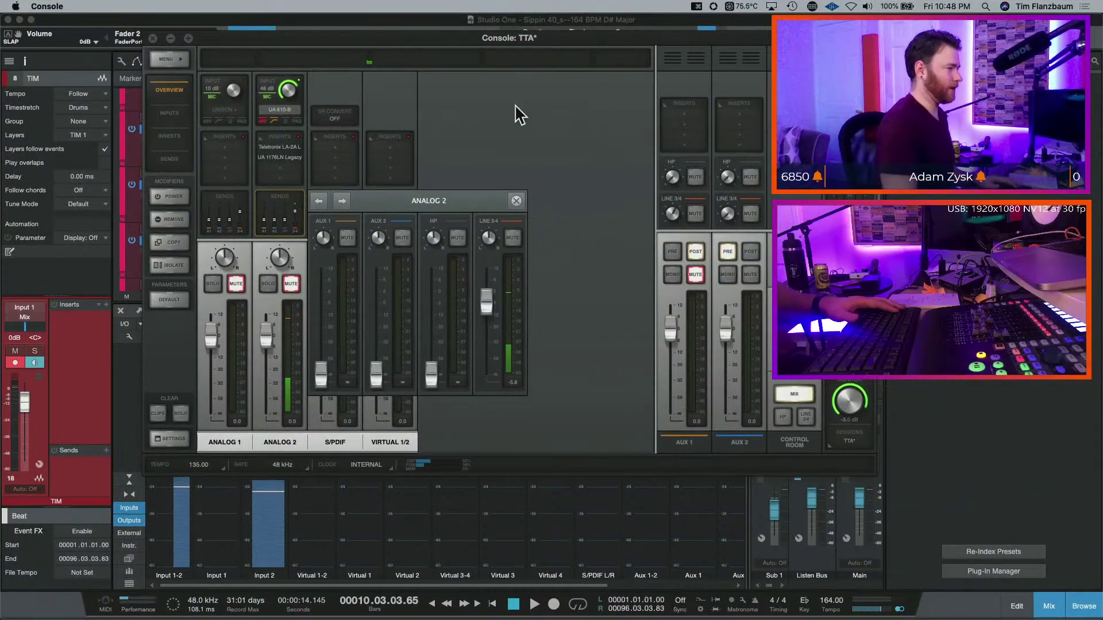
left_click(597, 164)
key("super+Tab")
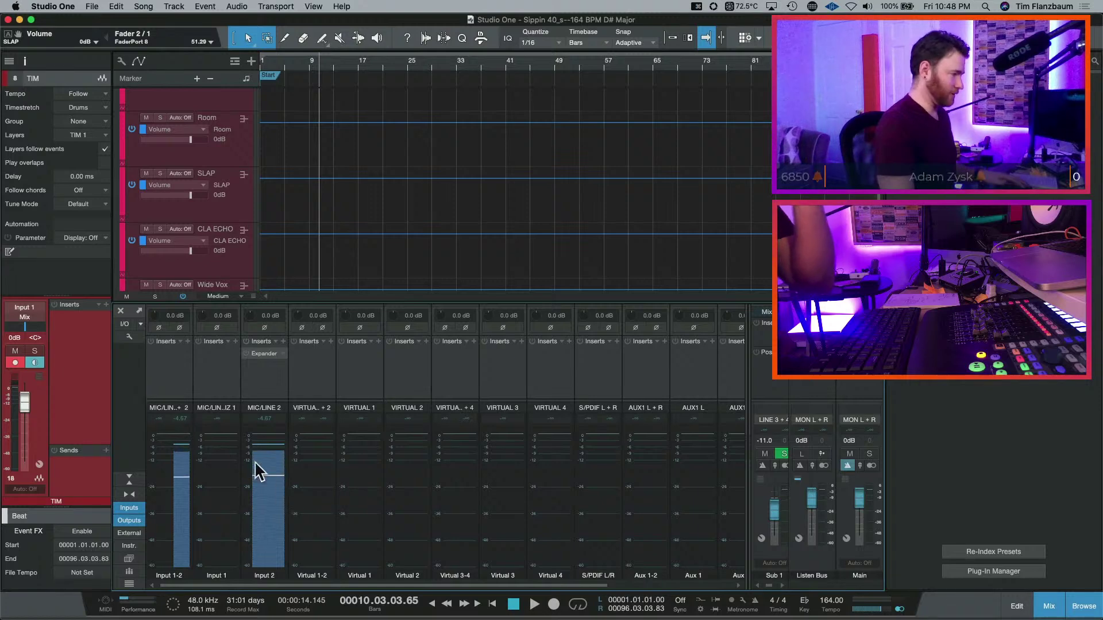
- Hide the input channels, disarm the new mono track, and set its input to Input 2
left_click(129, 509)
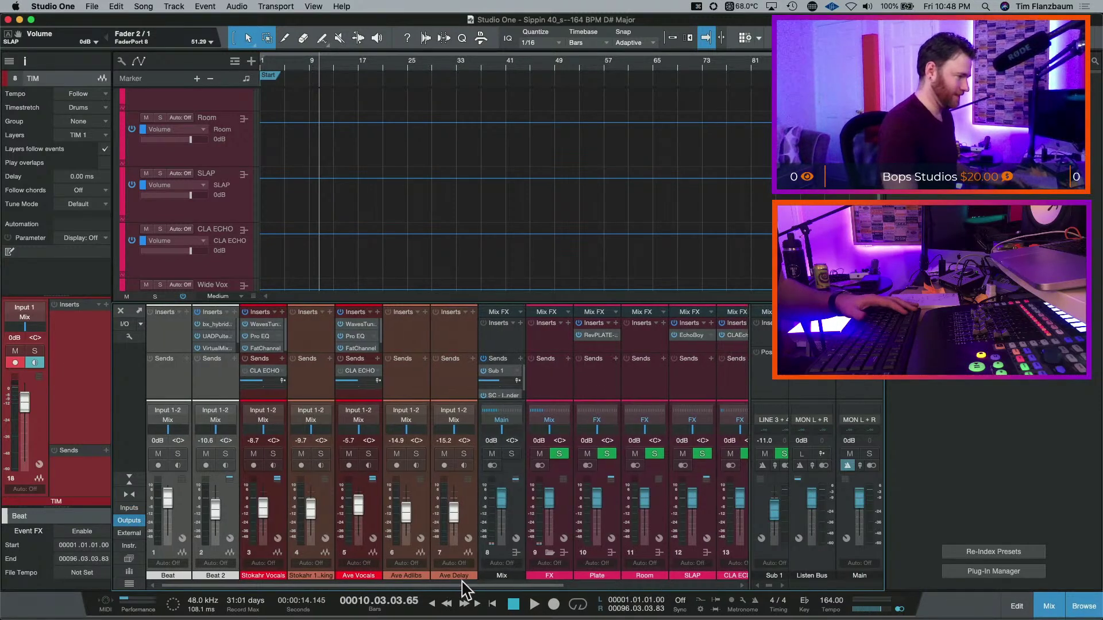
left_click_drag(467, 585, 638, 585)
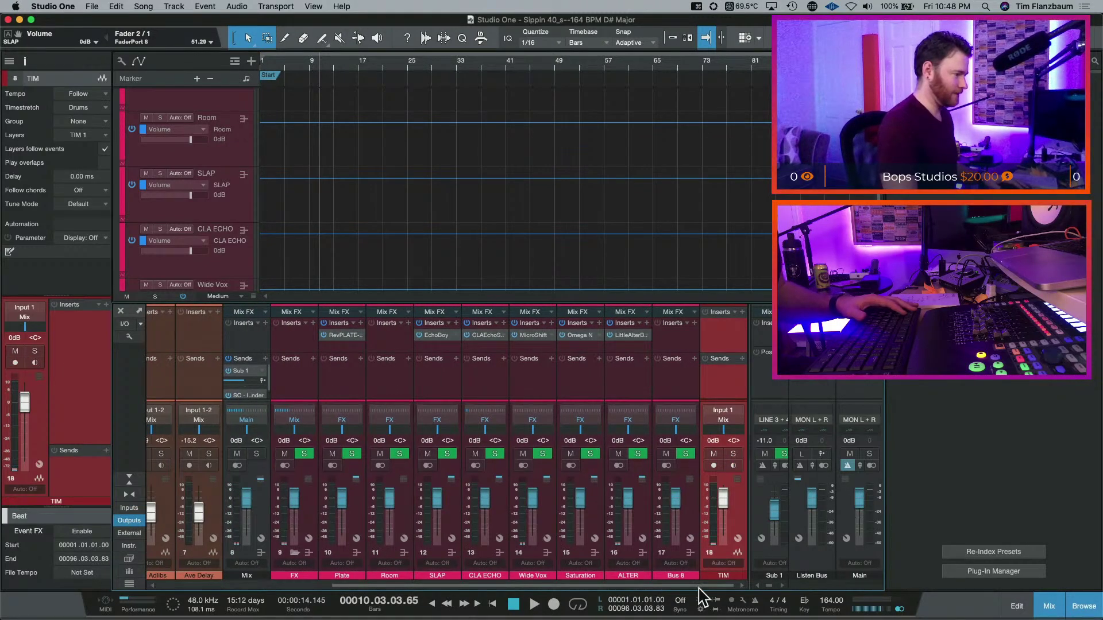
left_click(738, 423)
left_click(792, 447)
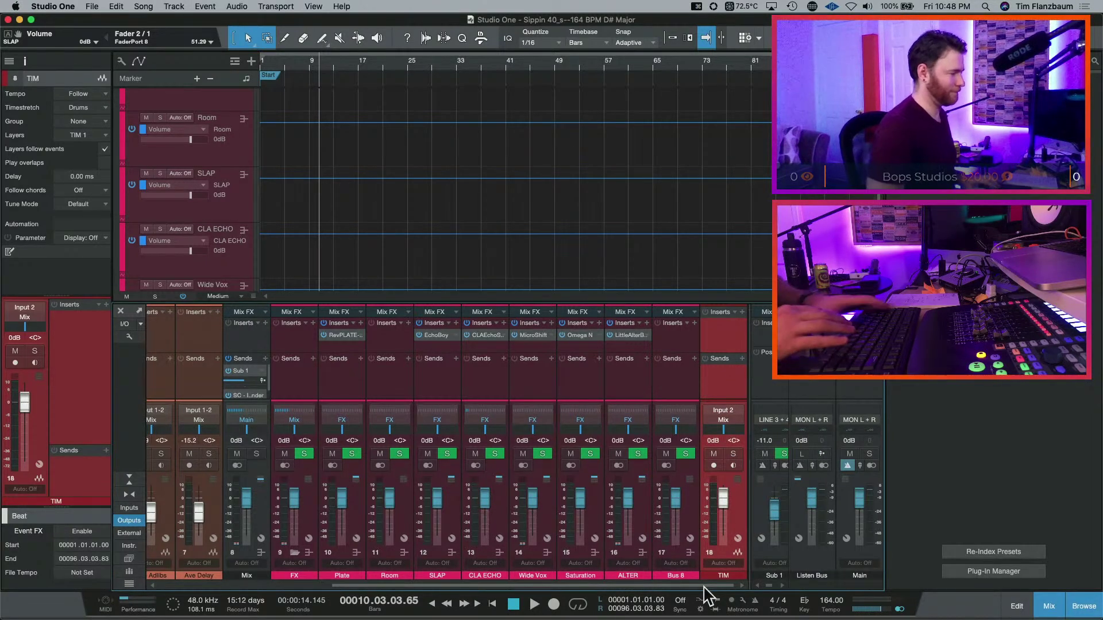
- Switch to Console, mute Analog 2's LINE 3-4 send again, and return to the Studio One mixer
key("alt+super+space")
key("Escape")
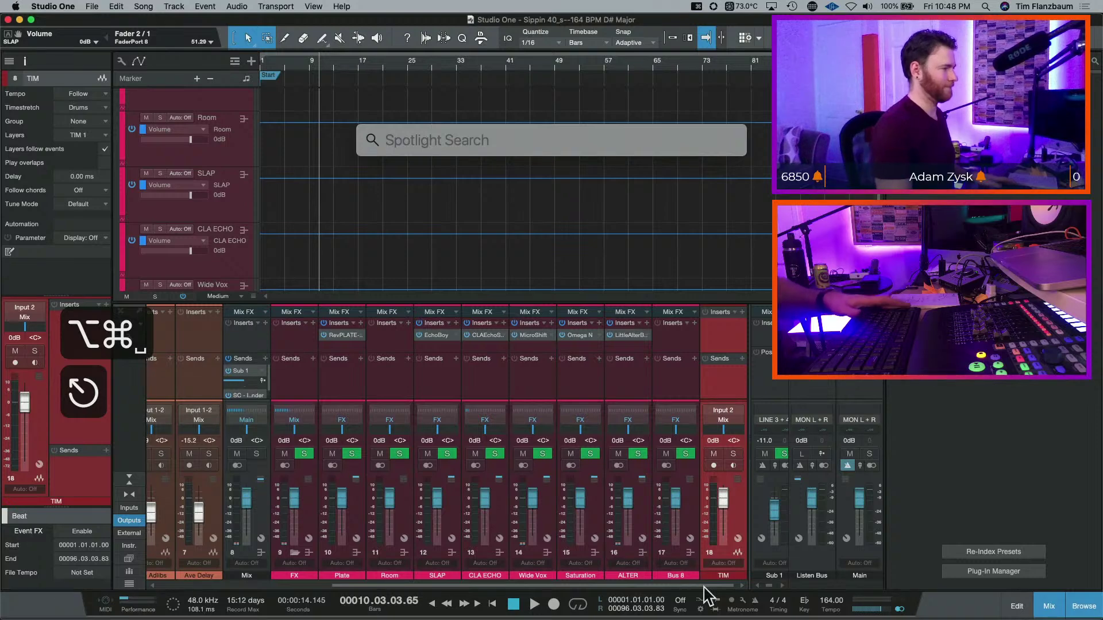
key("Escape")
key("super+Tab")
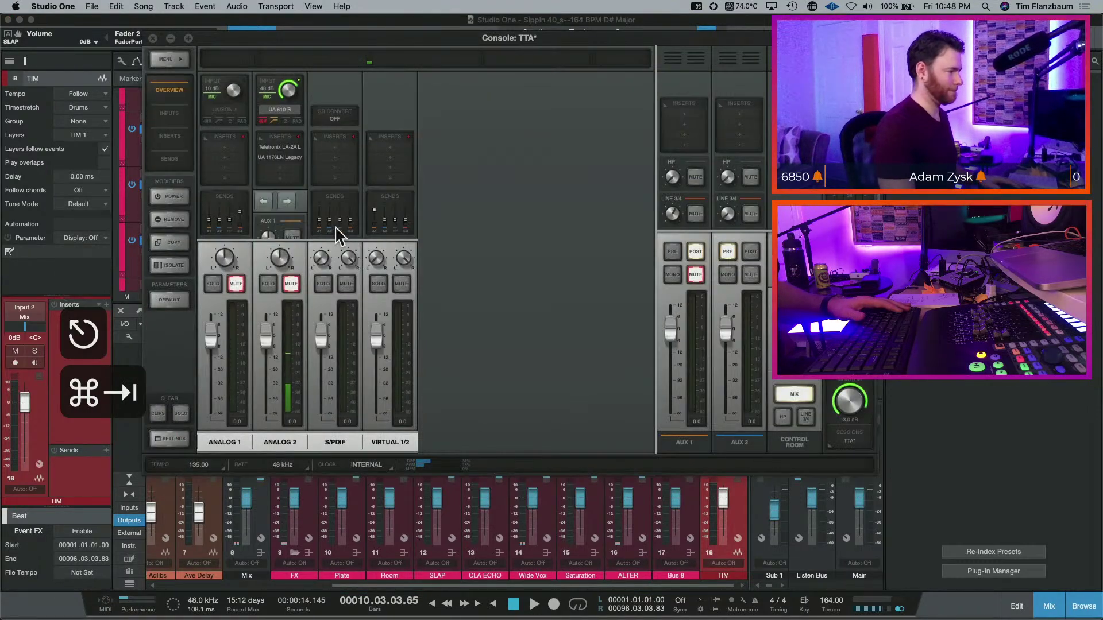
left_click(290, 222)
left_click(513, 237)
key("super+Tab")
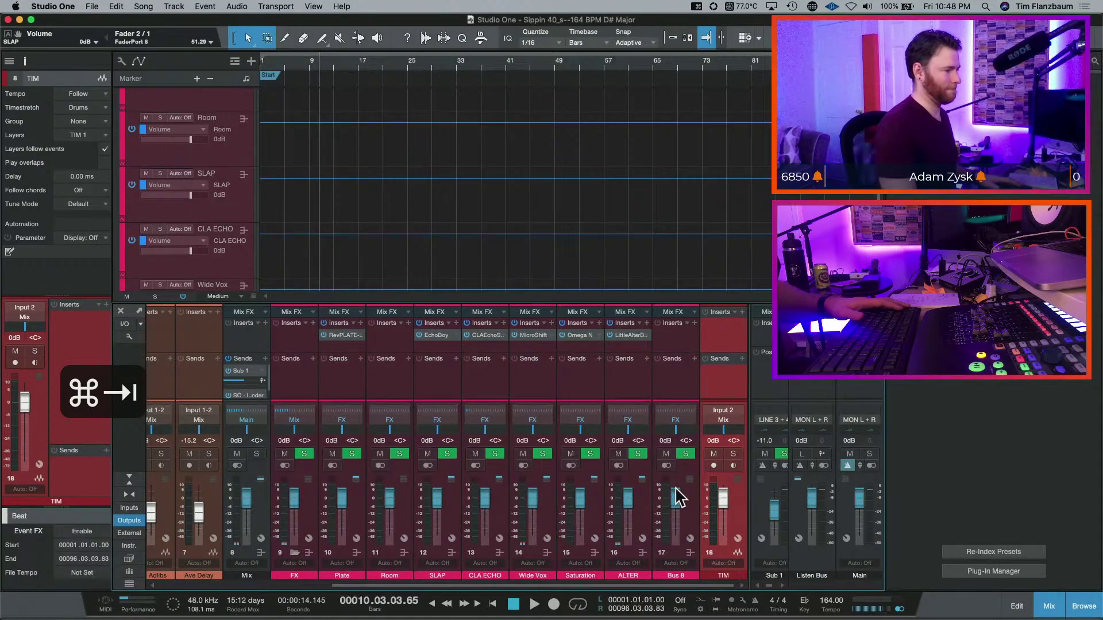
- Arm the new mono track with monitoring on, and re-enable the Expander on the Input 2 channel
left_click(713, 465)
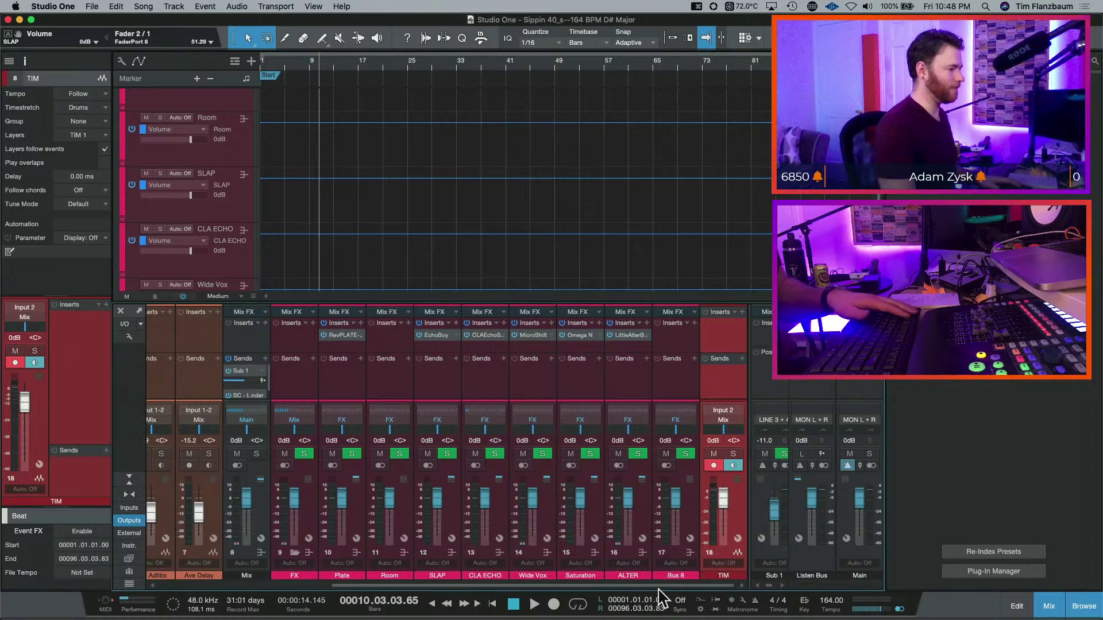
left_click_drag(652, 586, 255, 497)
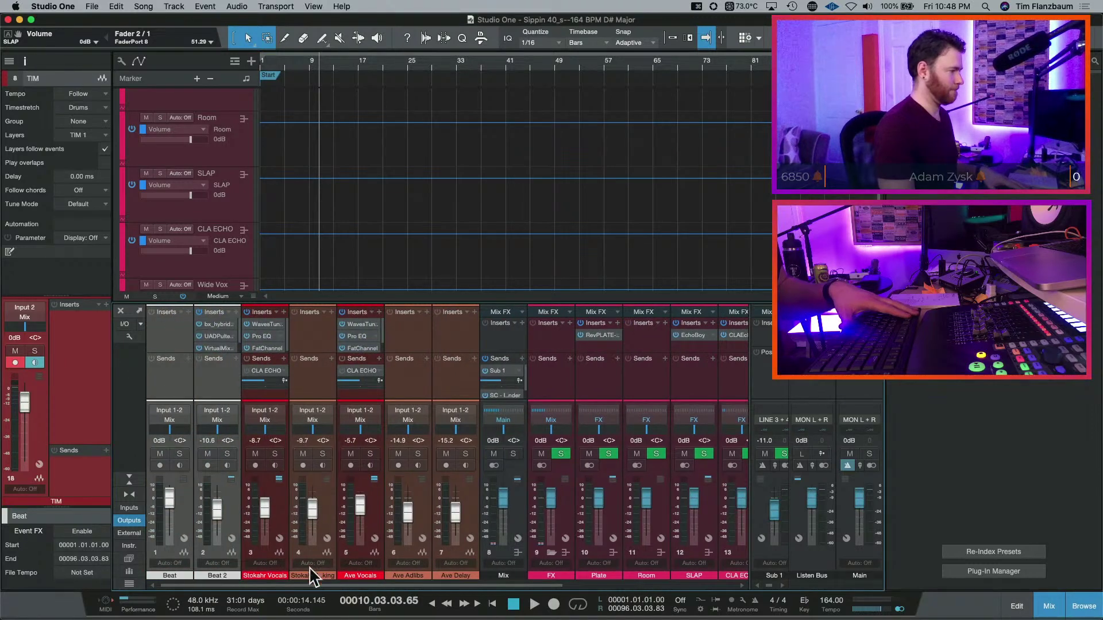
left_click(130, 508)
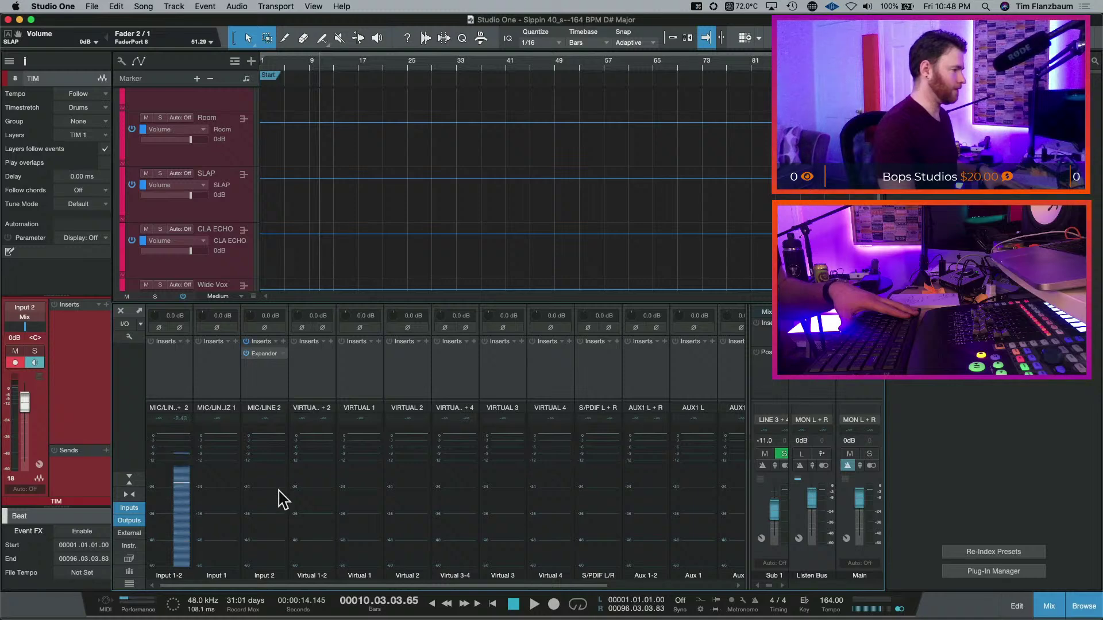
left_click_drag(283, 500, 276, 493)
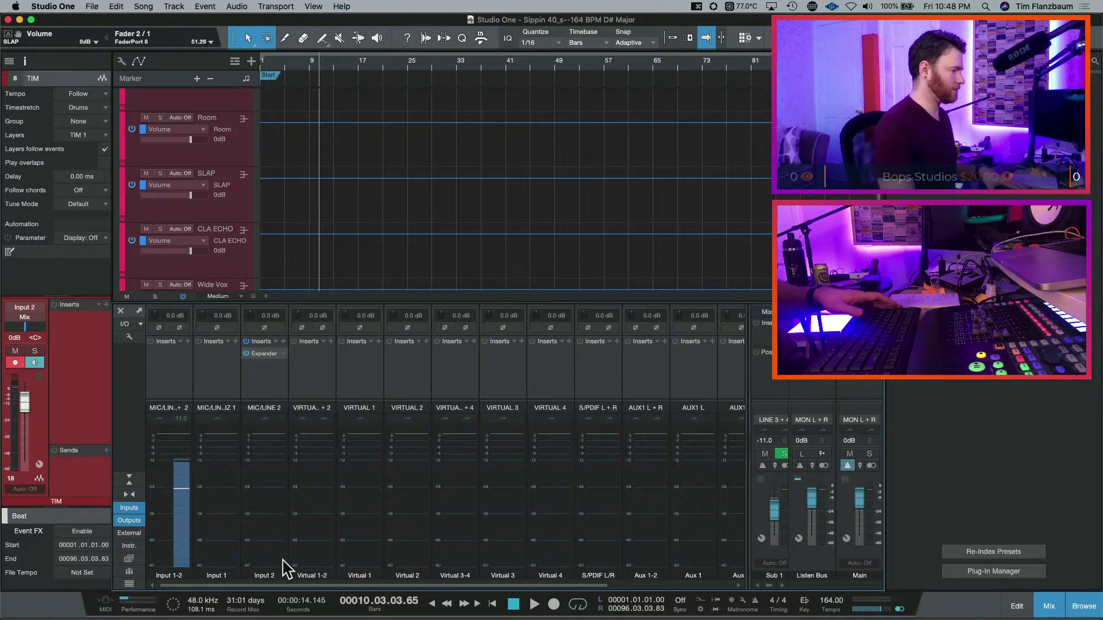
- Switch to Console, restore Analog 2's LINE 3-4 send by unmuting it, and go back to Studio One
key("super+Tab")
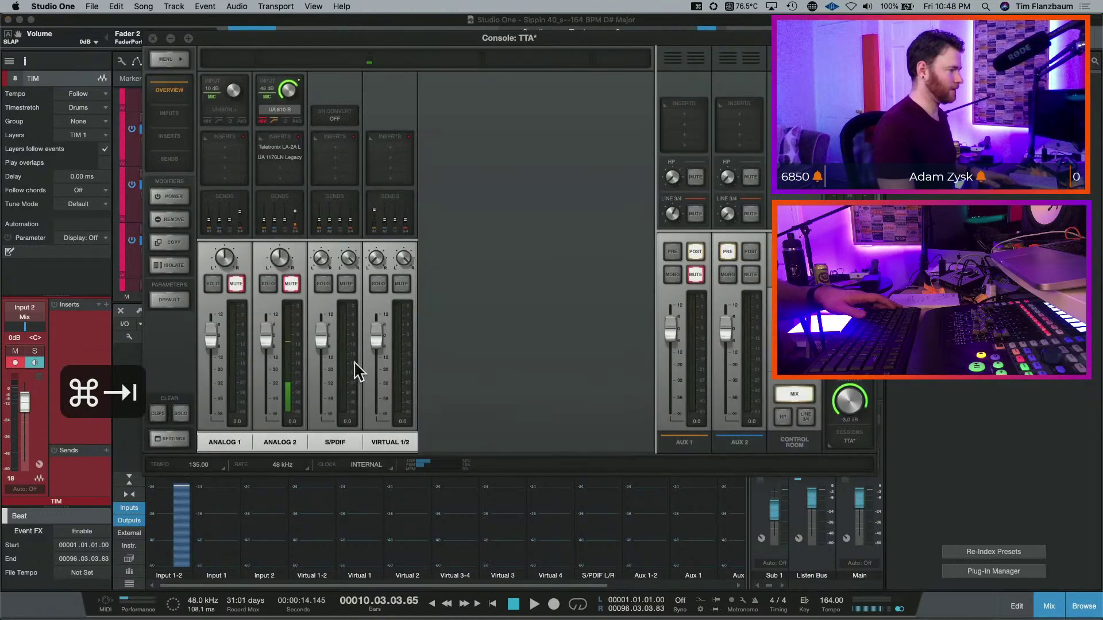
left_click(295, 282)
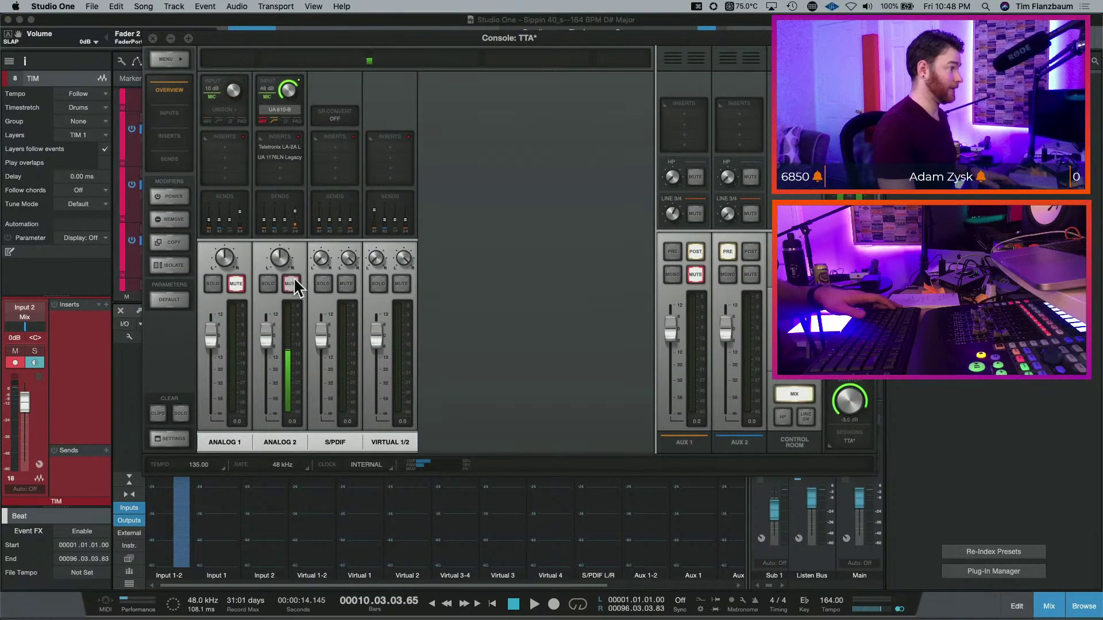
left_click(286, 222)
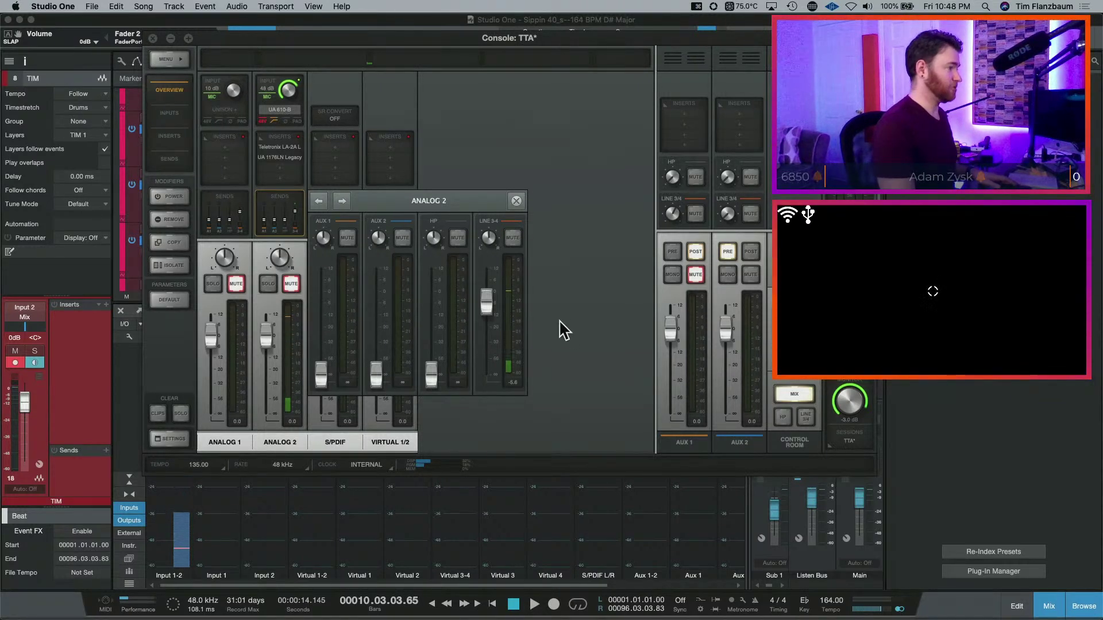
key("super+Tab")
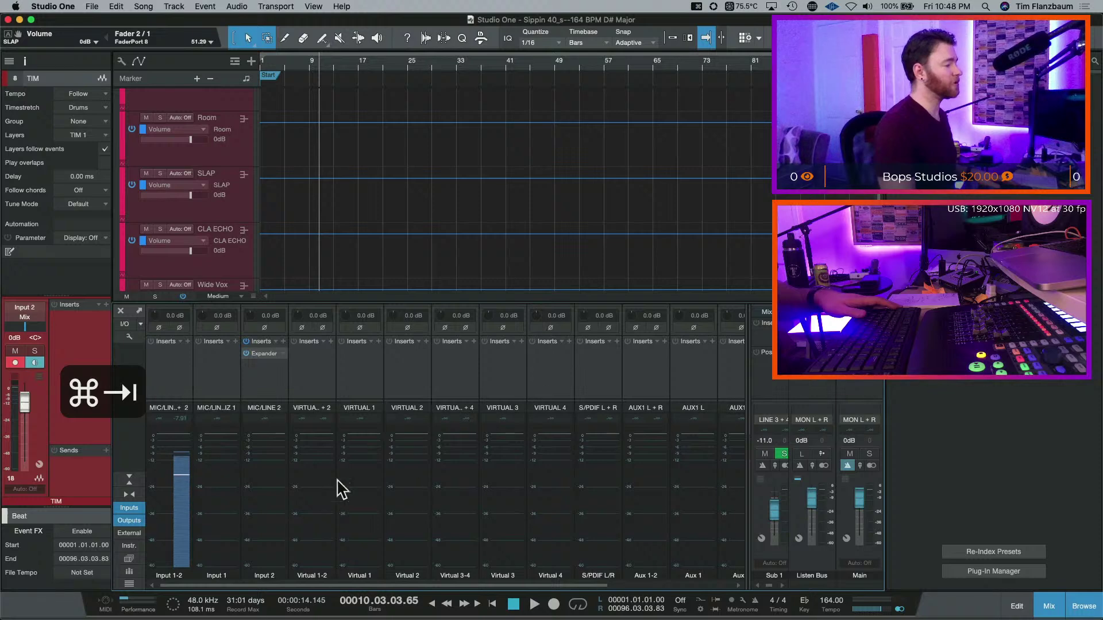
- Hide the input channels and turn off recording and monitoring on the new mono track
scroll(626, 578, "right", 5)
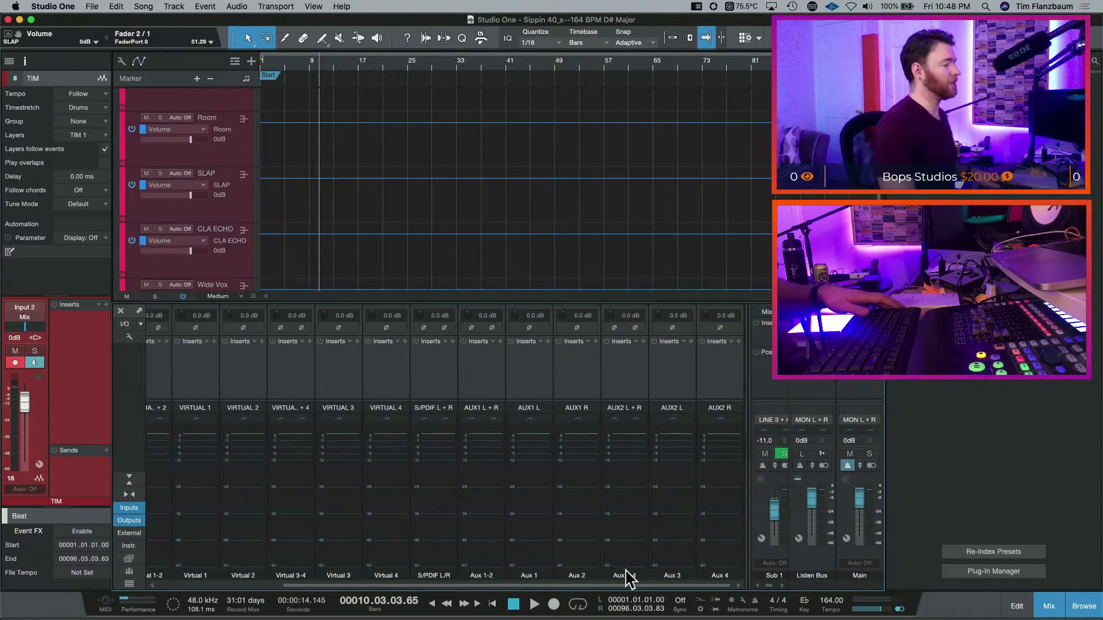
left_click(128, 508)
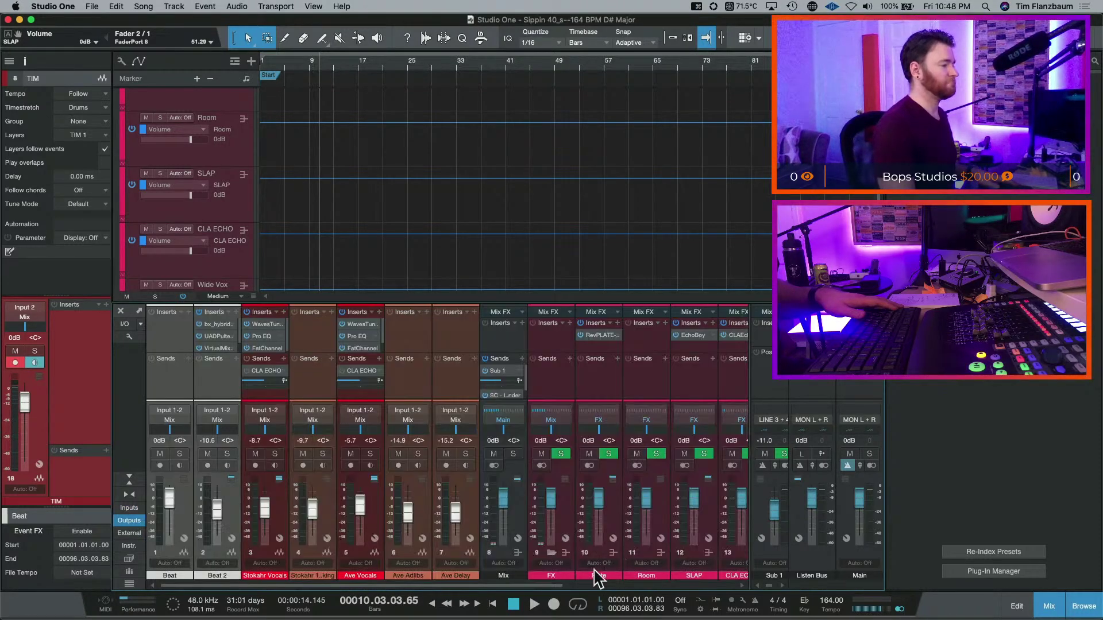
scroll(596, 572, "right", 5)
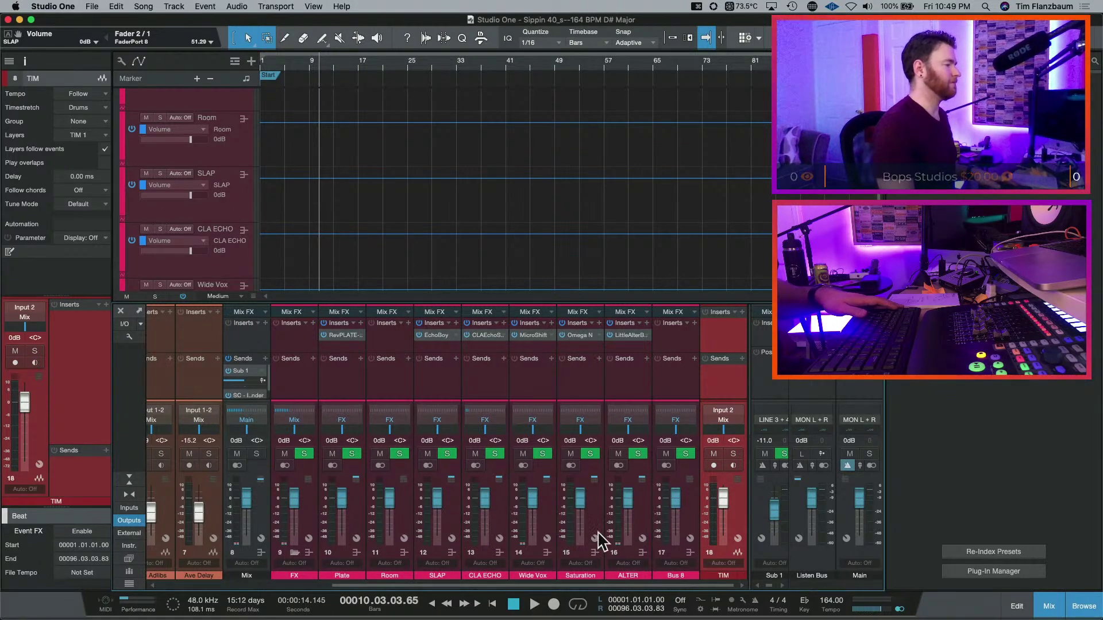
- Save the song and remove the mono talkback track assigned to Input 2
scroll(422, 222, "up", 10)
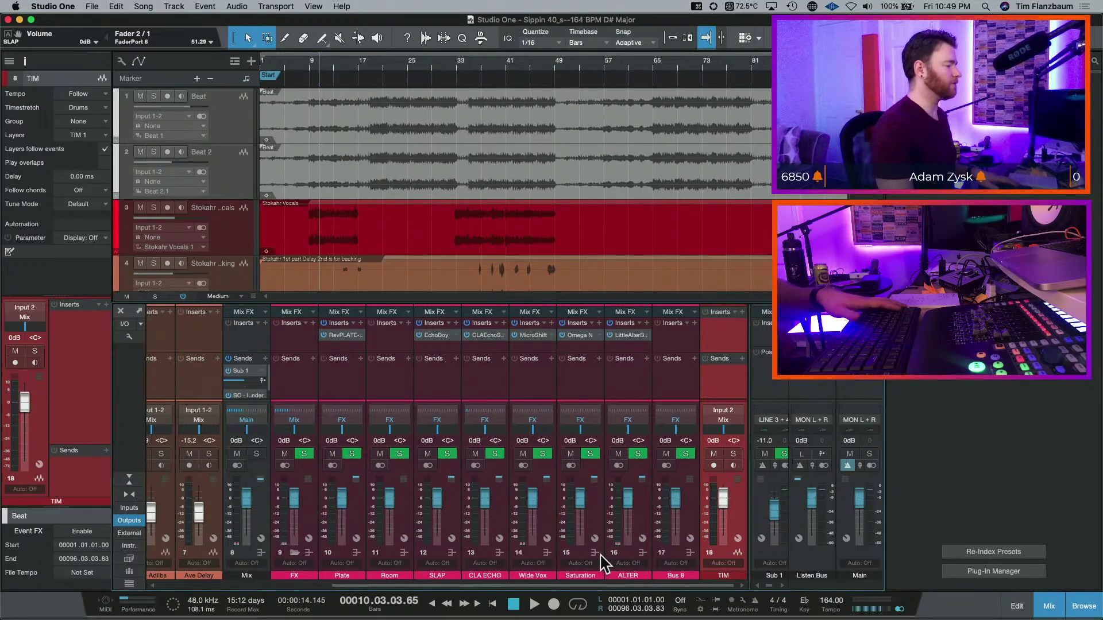
key("space")
key("space")
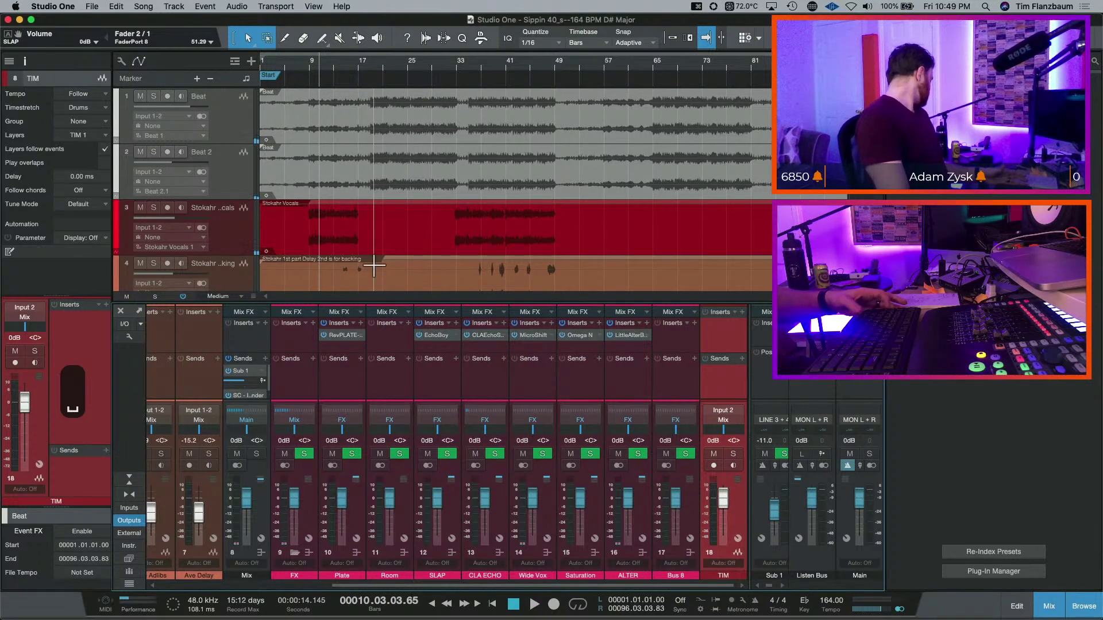
key("super+s")
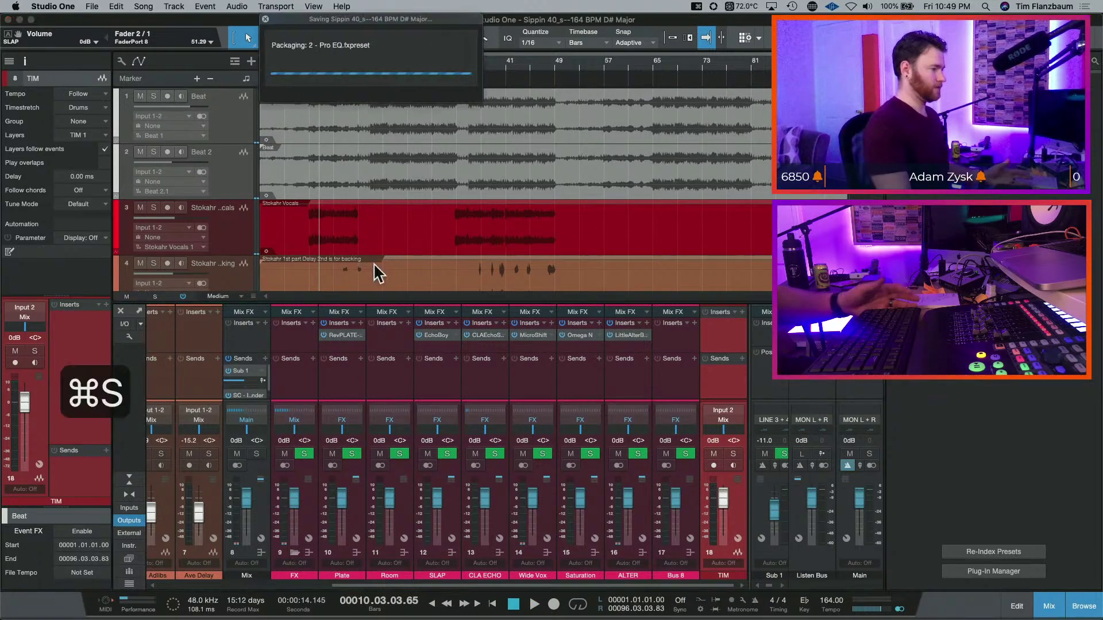
key("t")
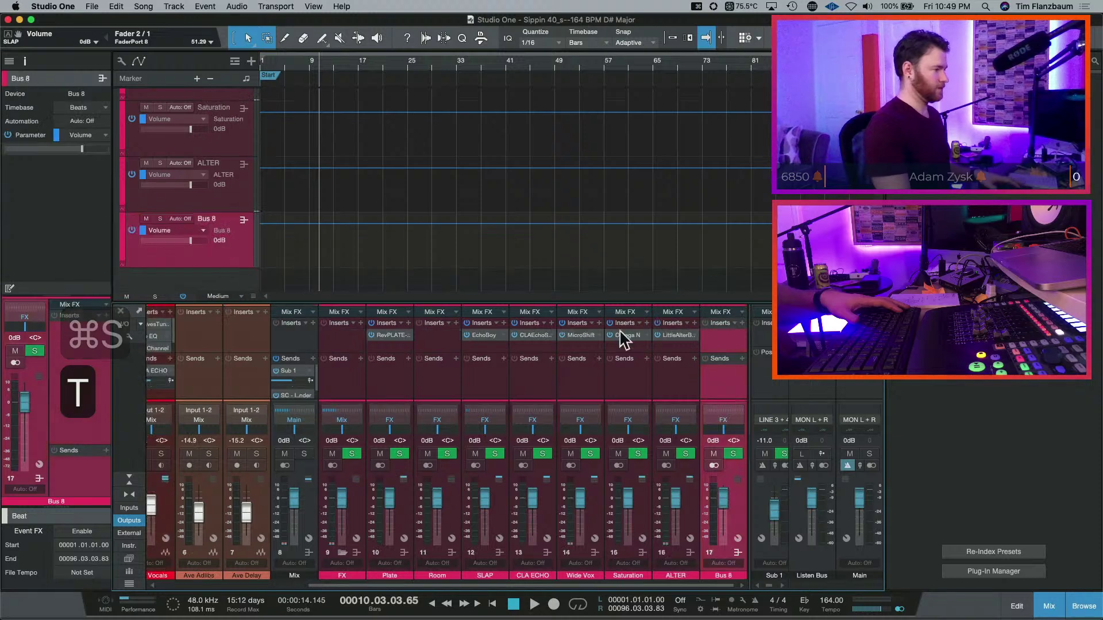
- Play back the mix repeatedly from bar 10 to check the vocals against the beat
left_click_drag(402, 585, 254, 585)
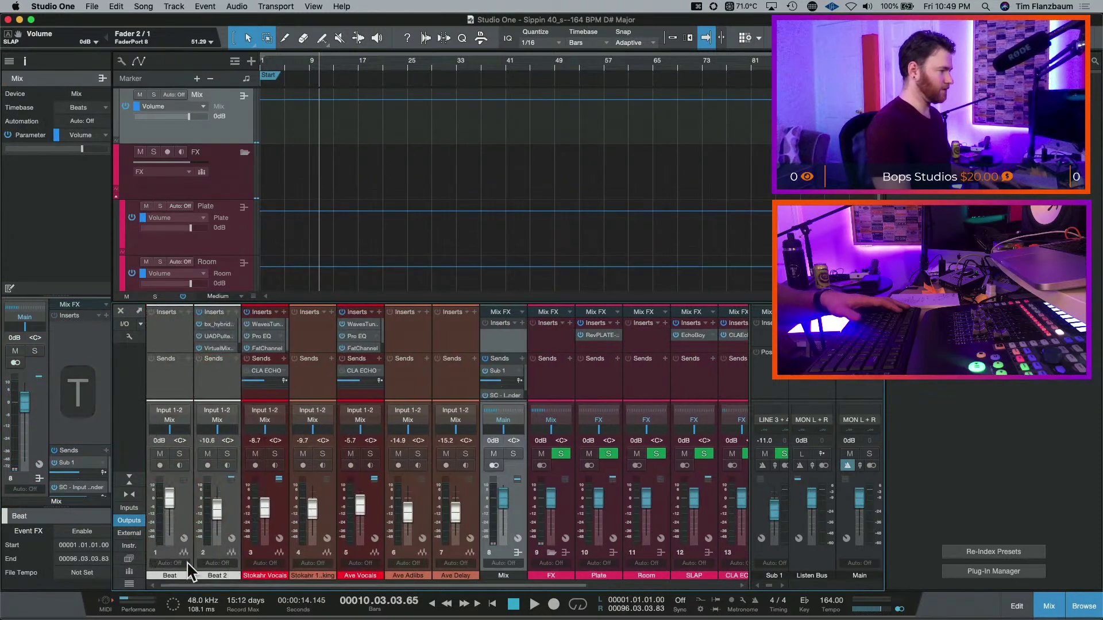
key("space")
key("space")
scroll(482, 212, "up", 10)
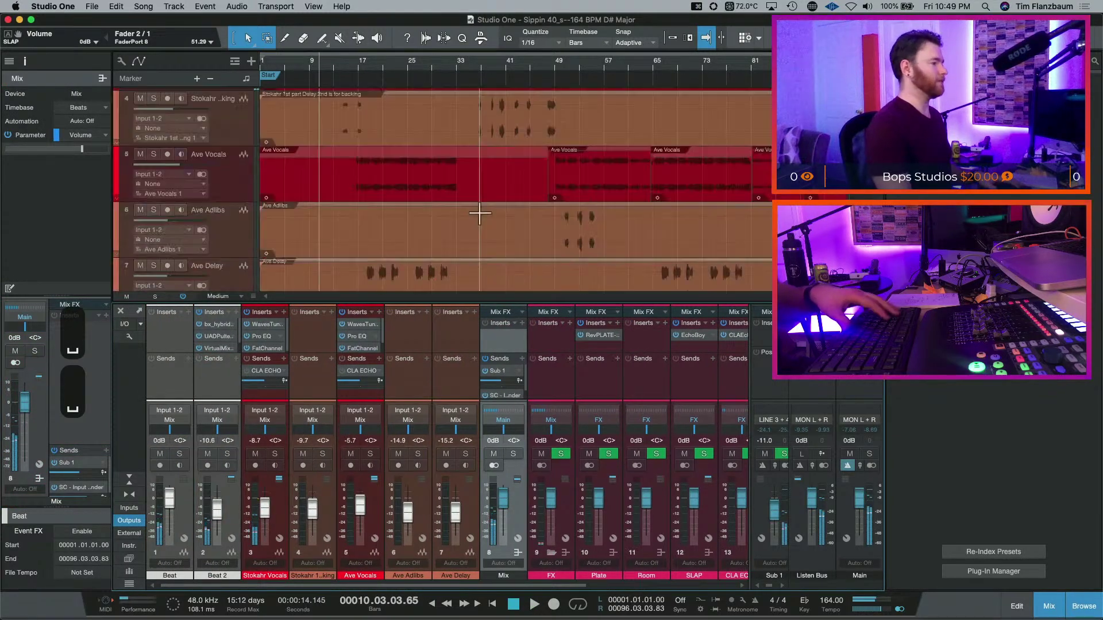
key("space")
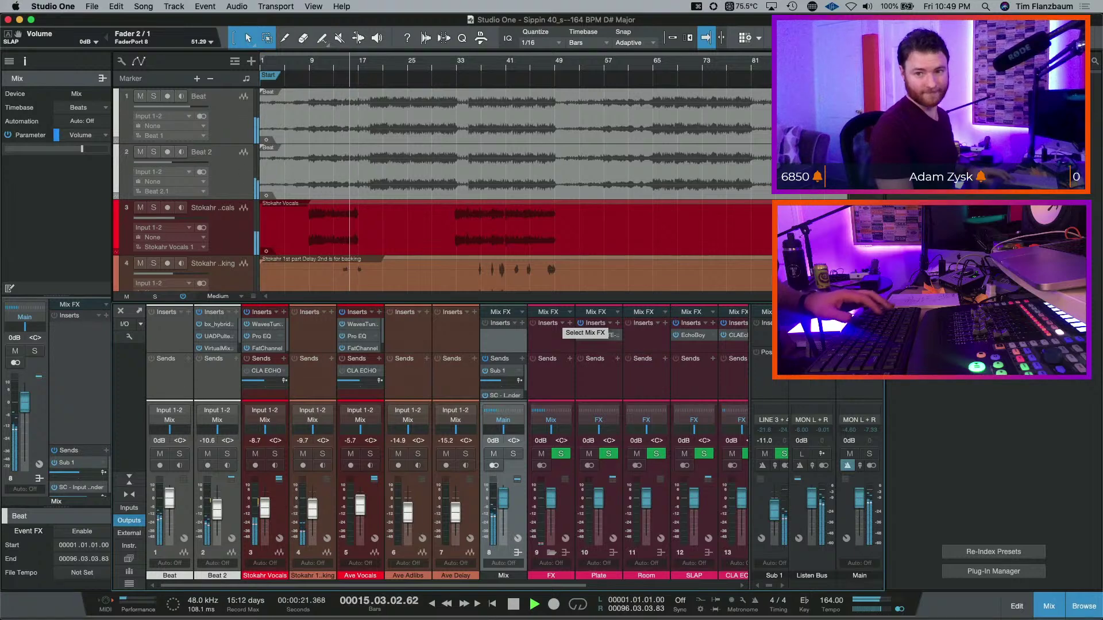
key("space")
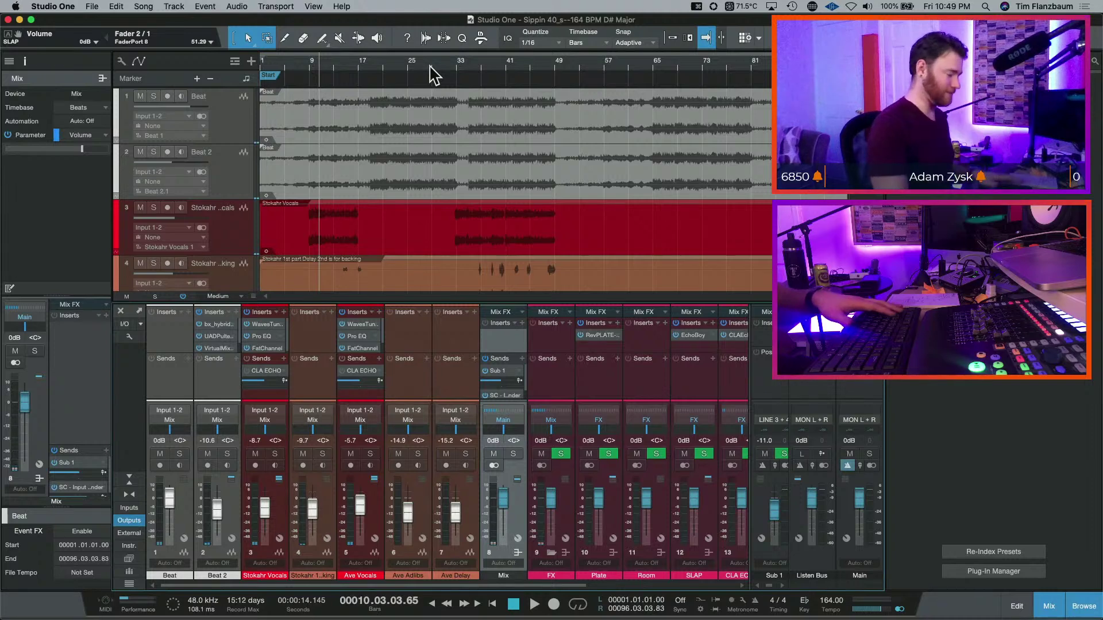
key("space")
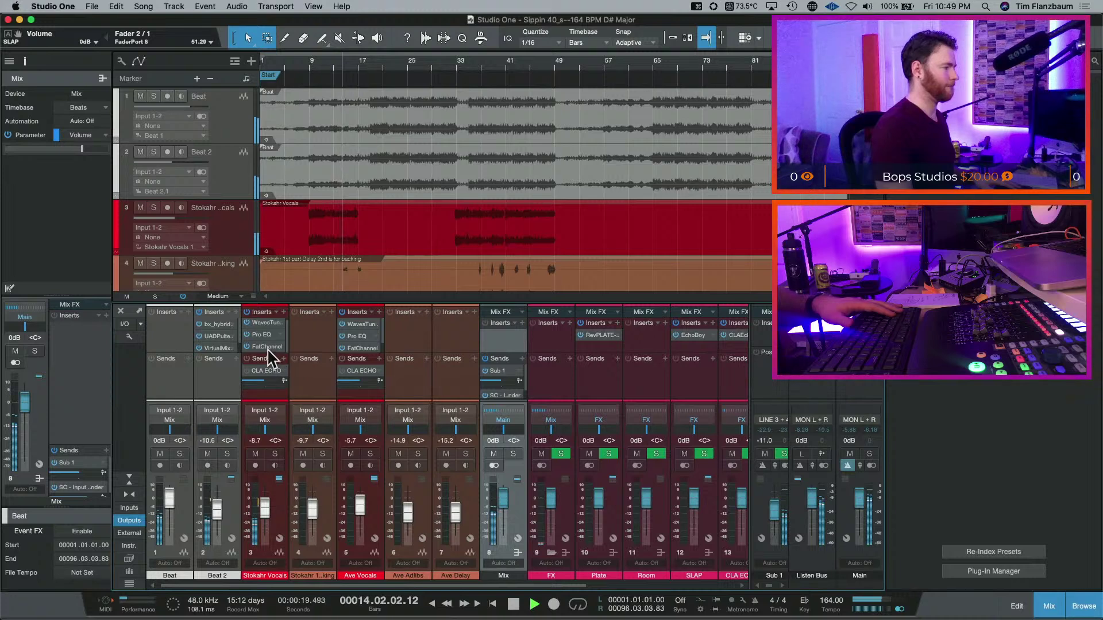
- Insert a UAD UA 1176LN Legacy compressor on the Stokahr Vocals channel and set its input to -19.20 dB during playback
left_click(284, 312)
type("117")
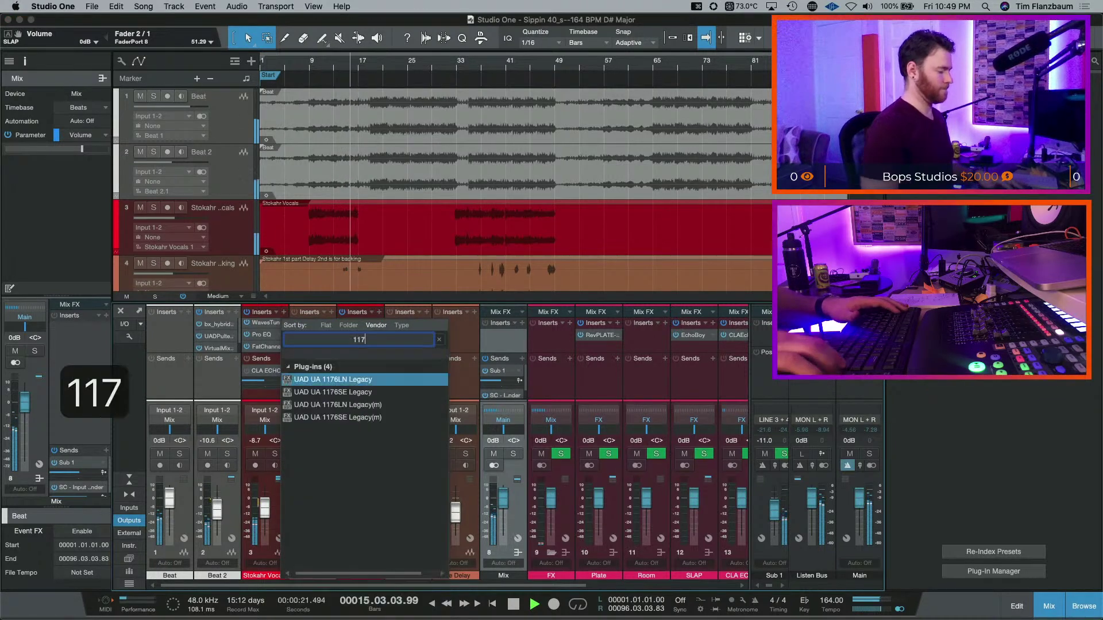
type("6")
key("Return")
key("space")
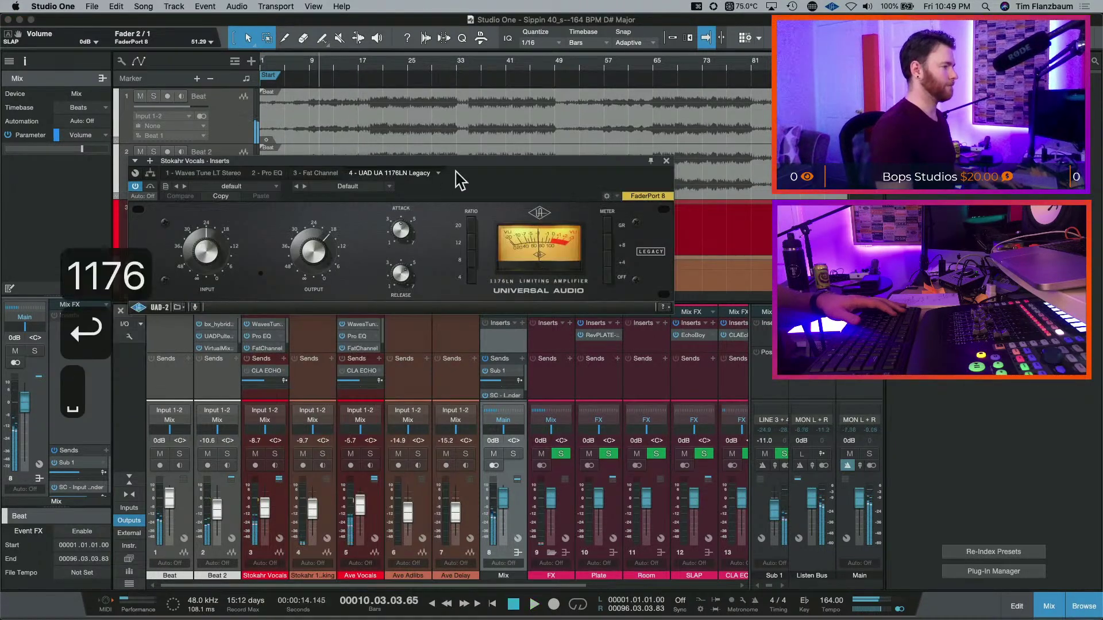
left_click_drag(447, 164, 575, 390)
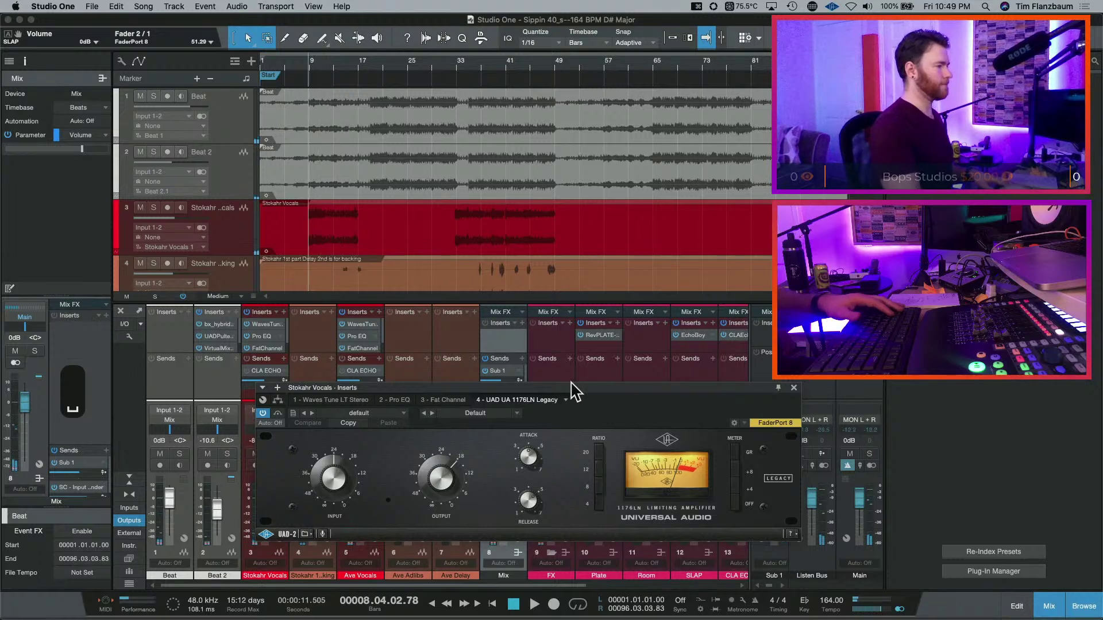
key("space")
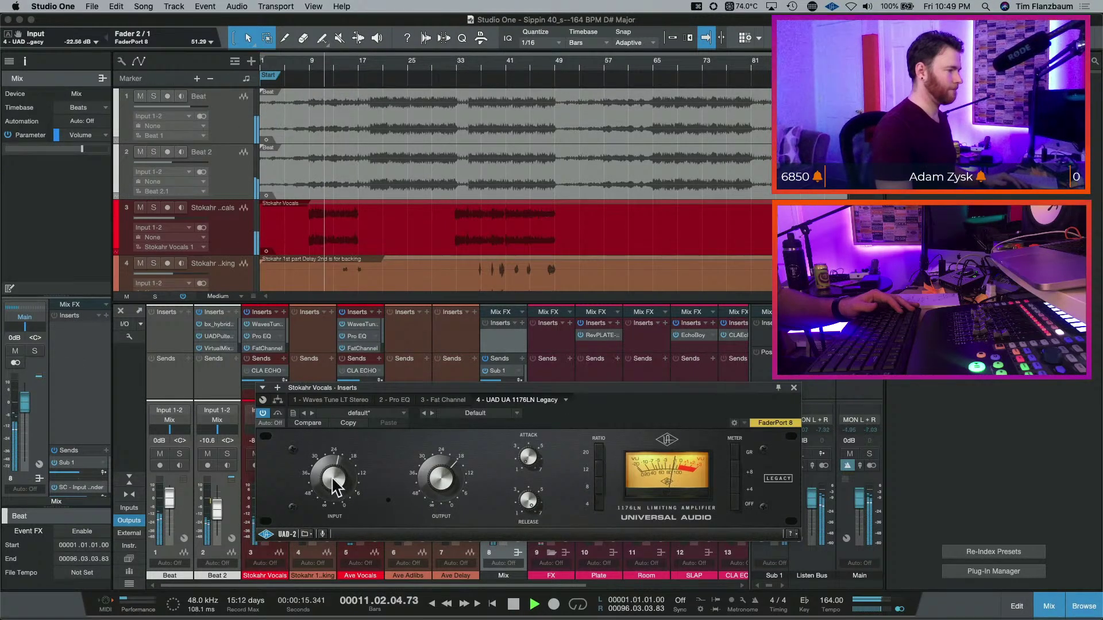
scroll(332, 476, "up", 3)
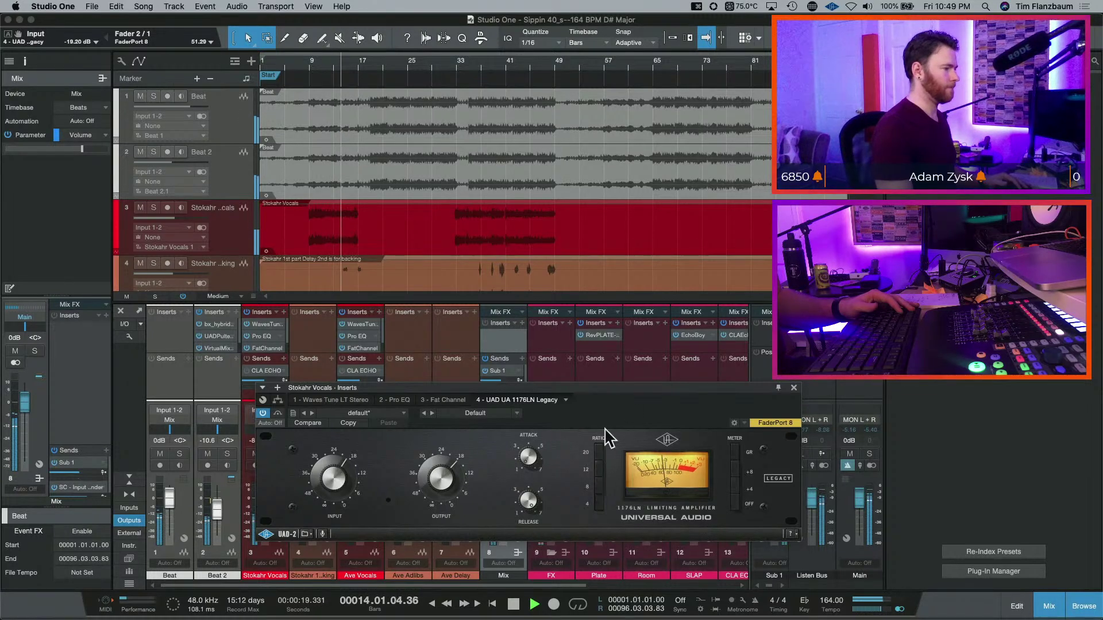
left_click(794, 389)
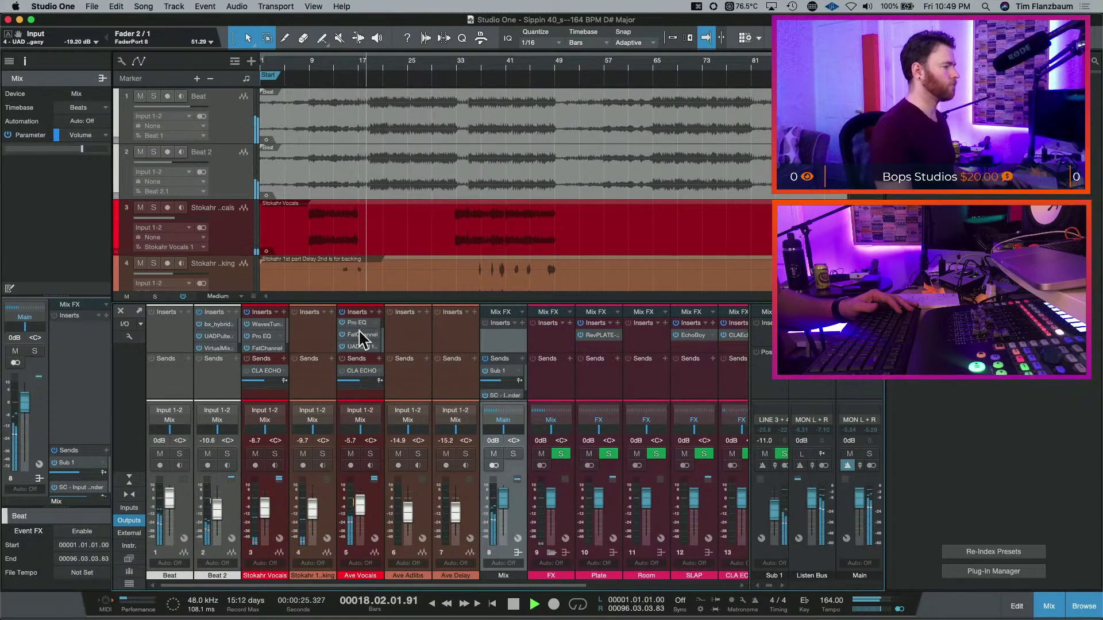
- Copy the UAD UA 1176LN Legacy onto the Ave Vocals channel and set its output to -20.40 dB
left_click(362, 347)
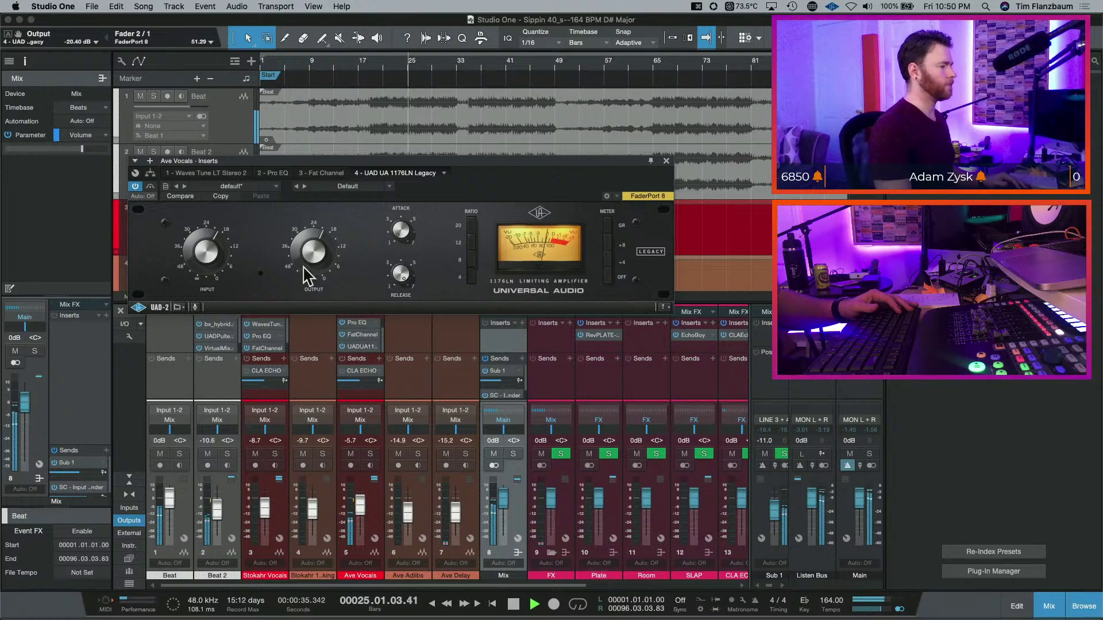
left_click(666, 162)
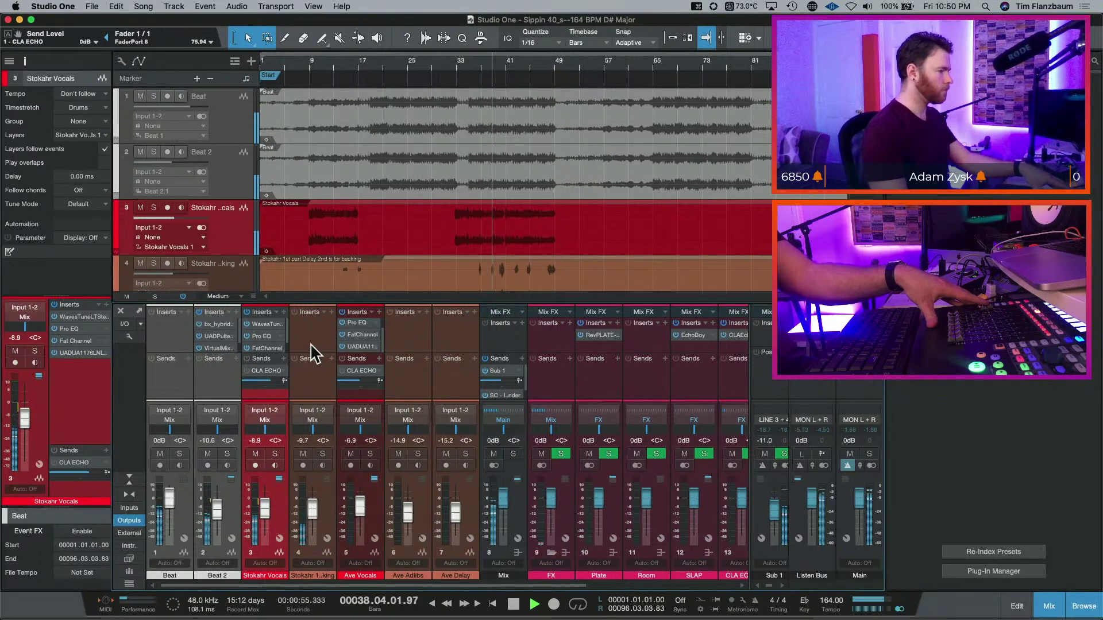
- Balance the lead vocals: Stokahr Vocals at -8.9 dB, Ave Vocals at -6.9 dB with its CLA ECHO send at -4.8 dB
left_click_drag(515, 586, 618, 594)
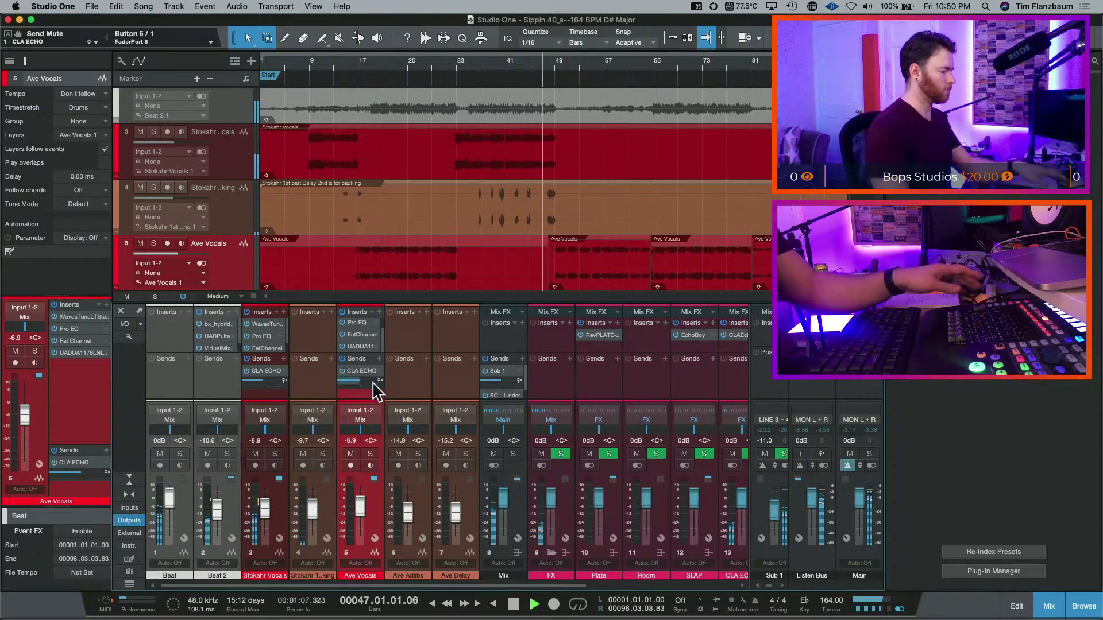
mouse_move(377, 392)
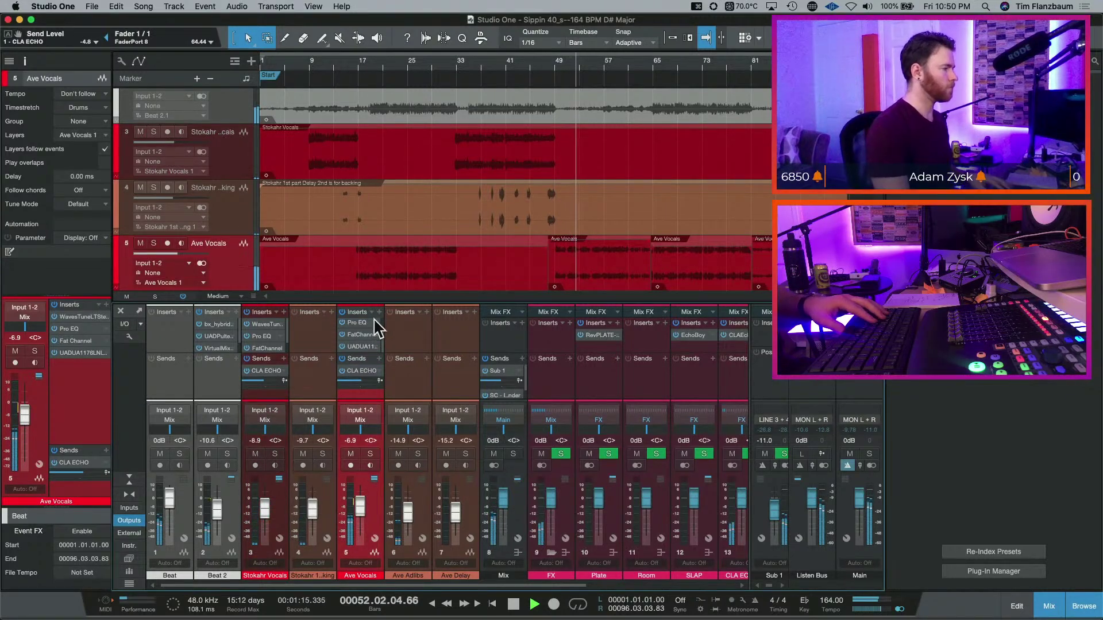
scroll(370, 331, "up", 1)
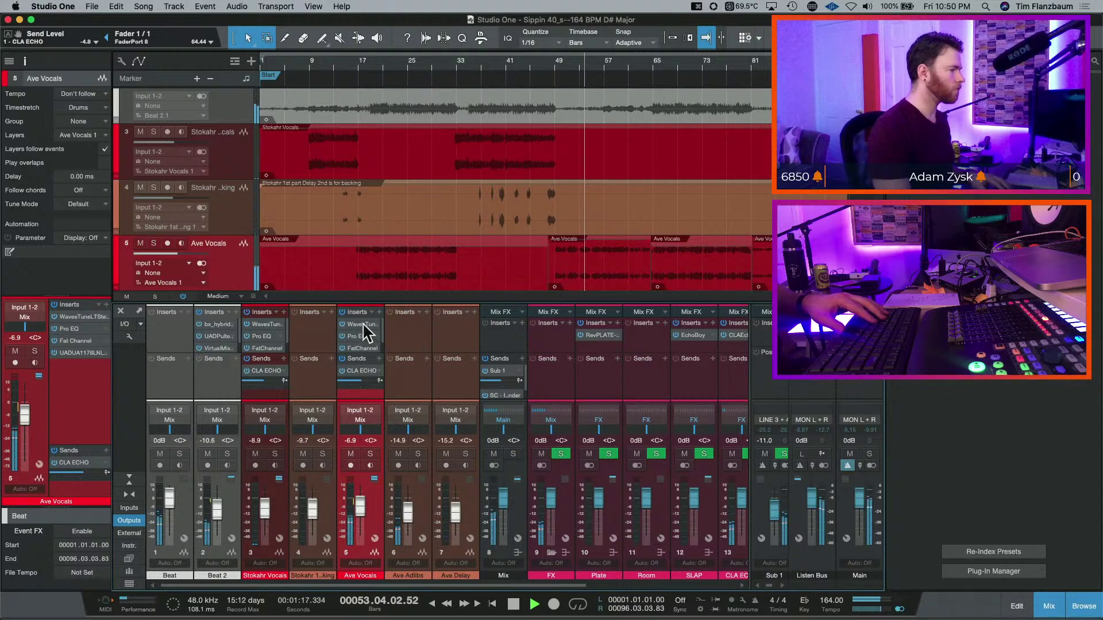
- Enlarge the mixer and copy the Waves Tune LT, Pro EQ, Fat Channel and UAD 1176LN inserts from Ave Vocals to Ave Adlibs
left_click_drag(368, 297, 396, 287)
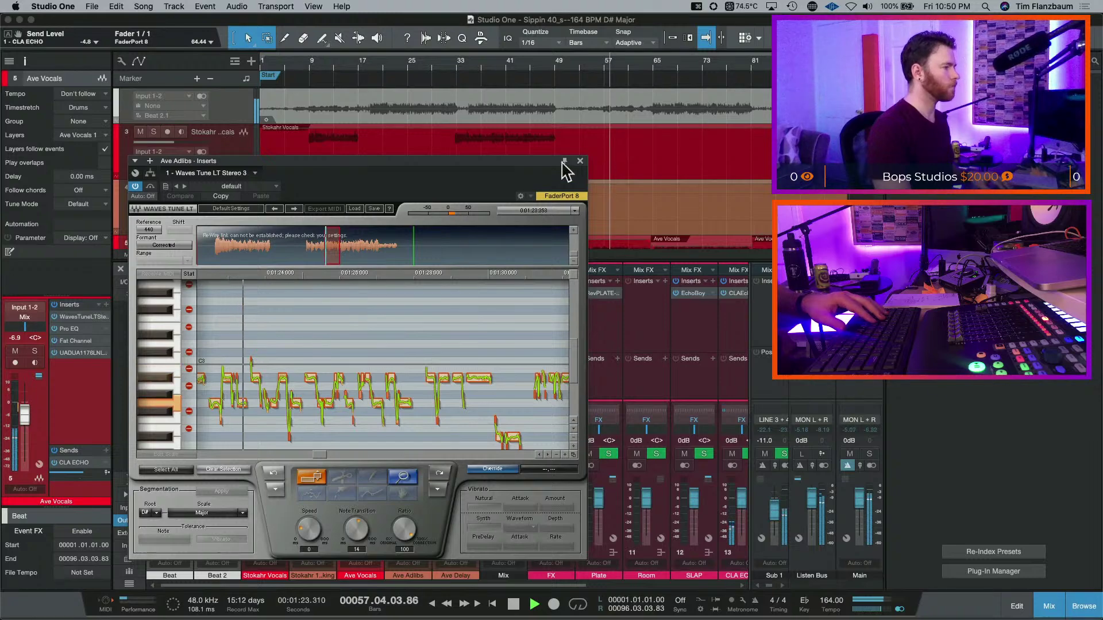
left_click(579, 161)
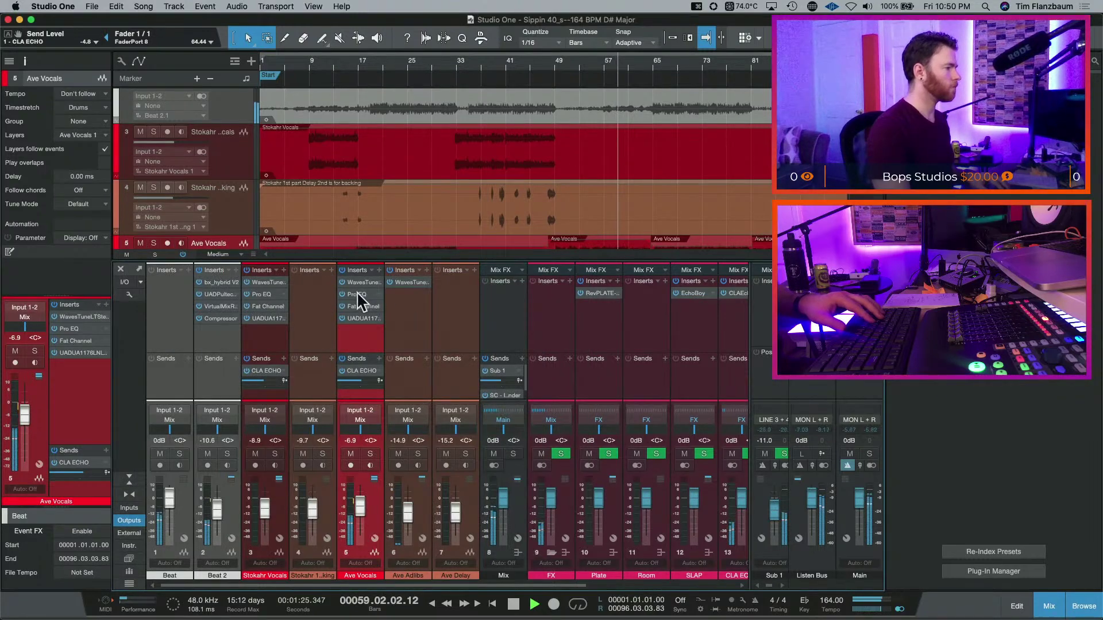
left_click_drag(357, 291, 408, 318)
left_click(591, 161)
left_click(571, 161)
left_click(667, 161)
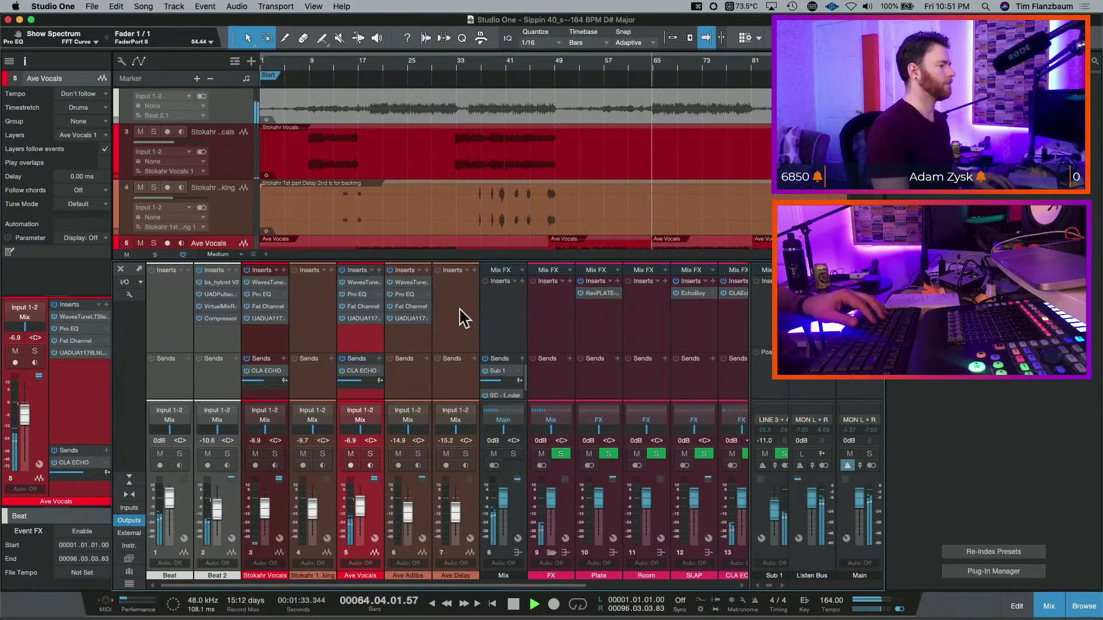
- Copy the Waves Tune LT, Pro EQ, Fat Channel and UAD 1176LN inserts from Stokahr Vocals to the Stokahr backing track
left_click_drag(273, 287, 314, 287)
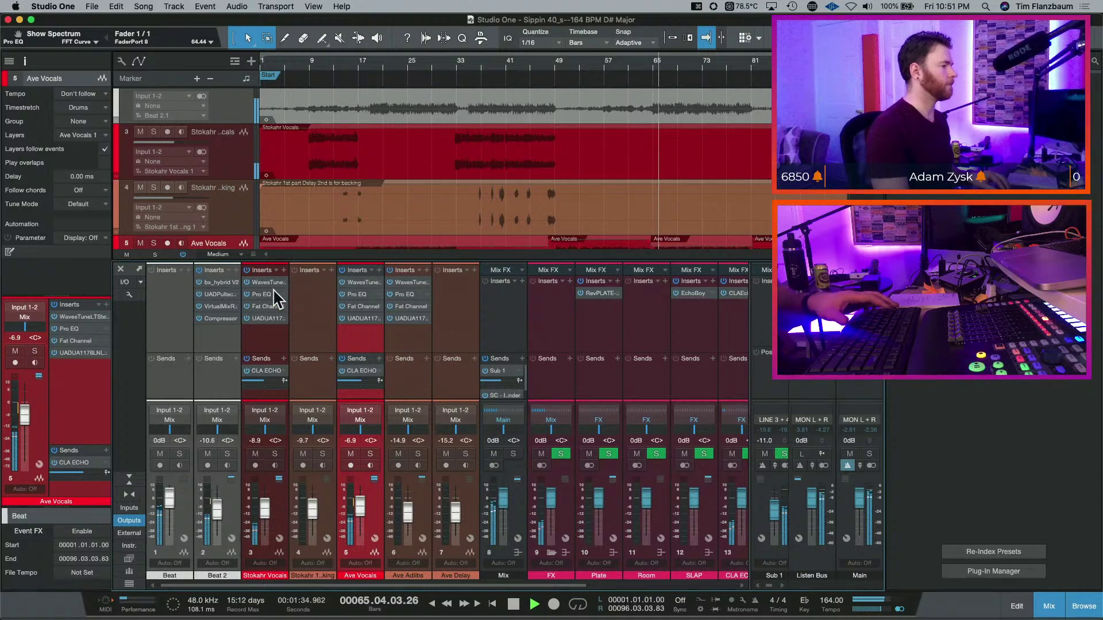
left_click(579, 161)
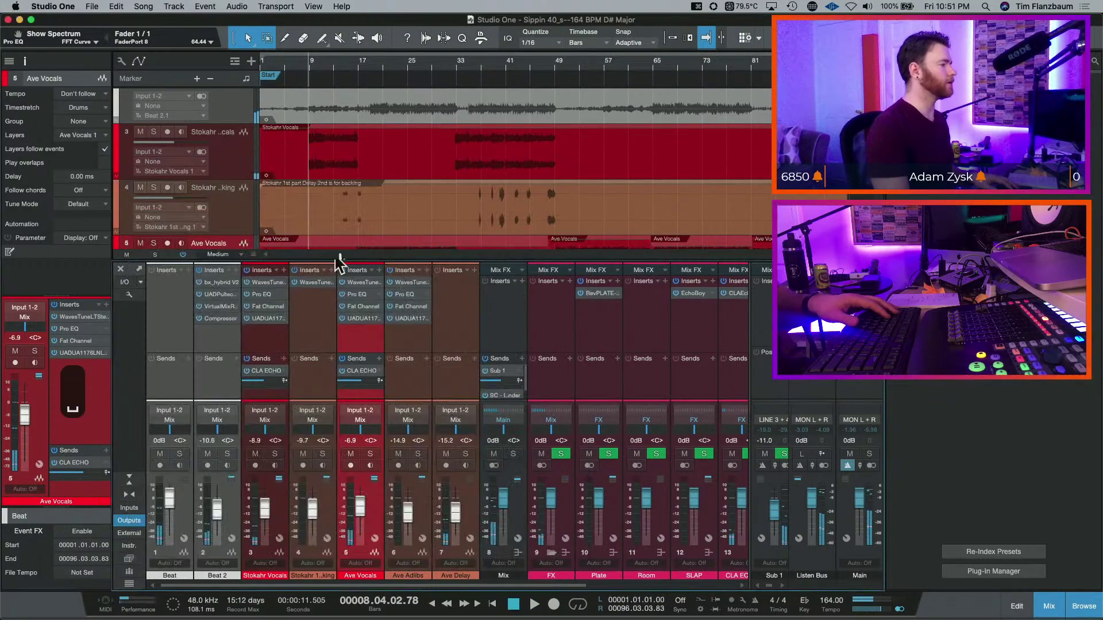
left_click_drag(267, 296, 313, 298)
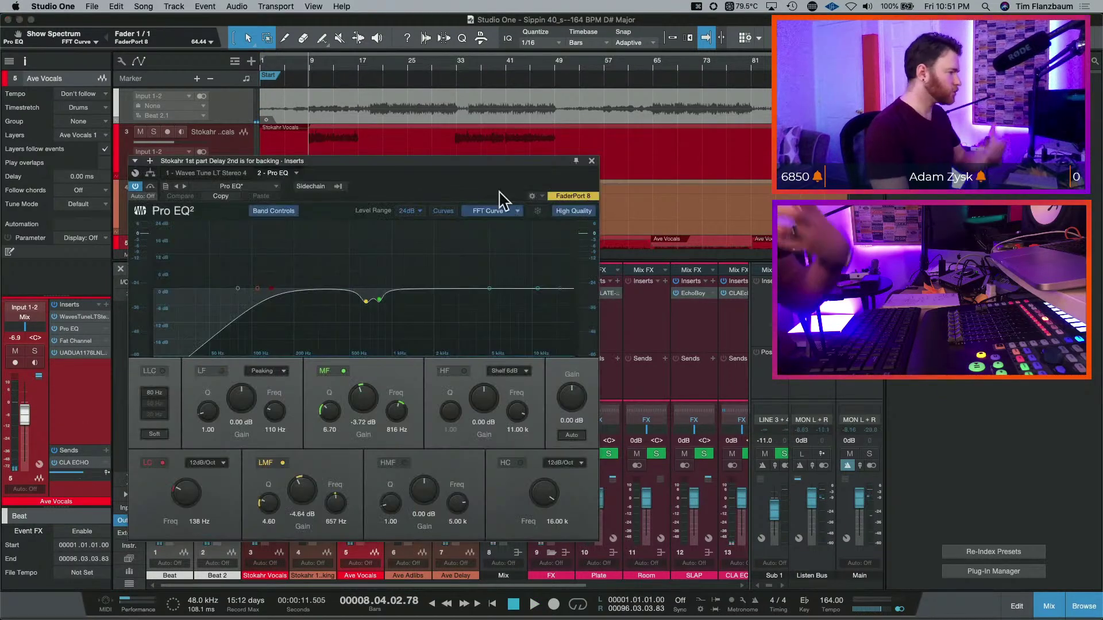
left_click(592, 160)
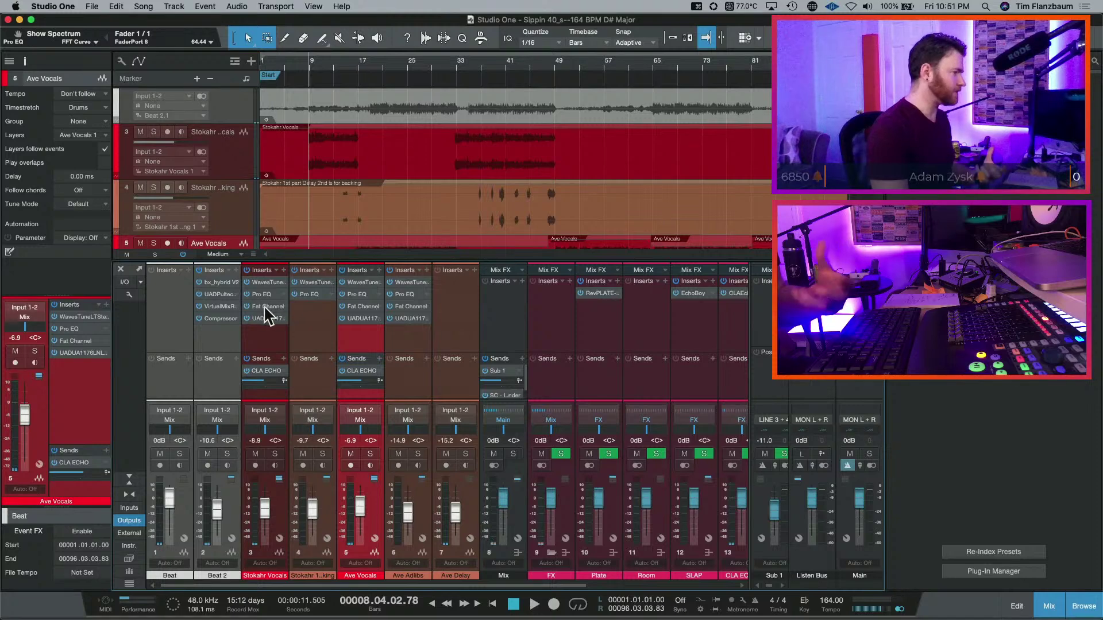
left_click_drag(305, 315, 305, 311)
left_click(581, 167)
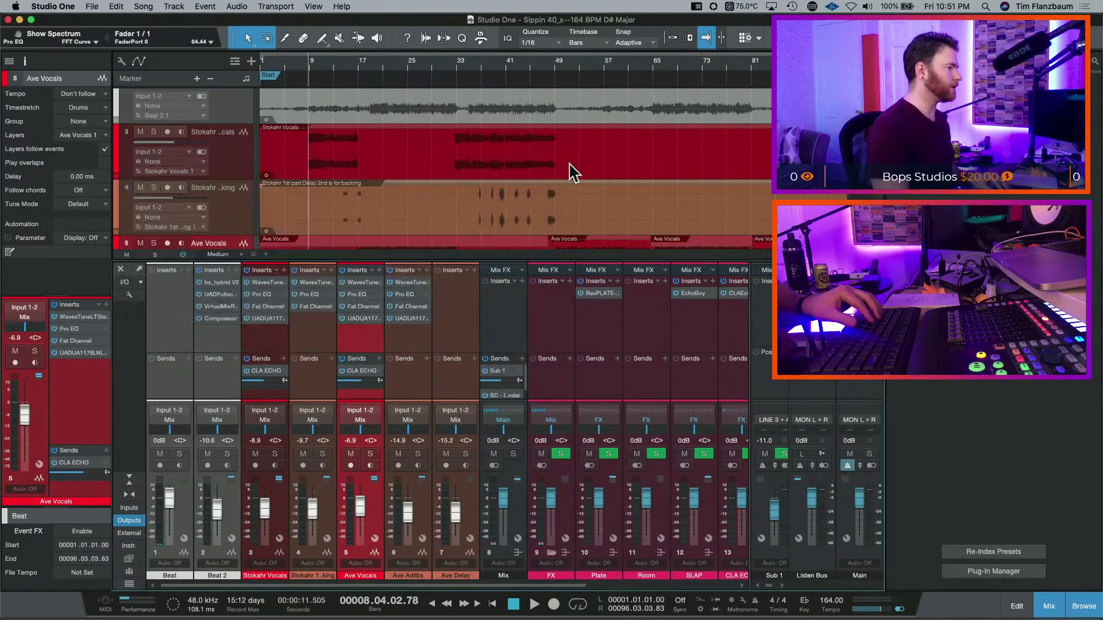
left_click_drag(297, 325, 303, 320)
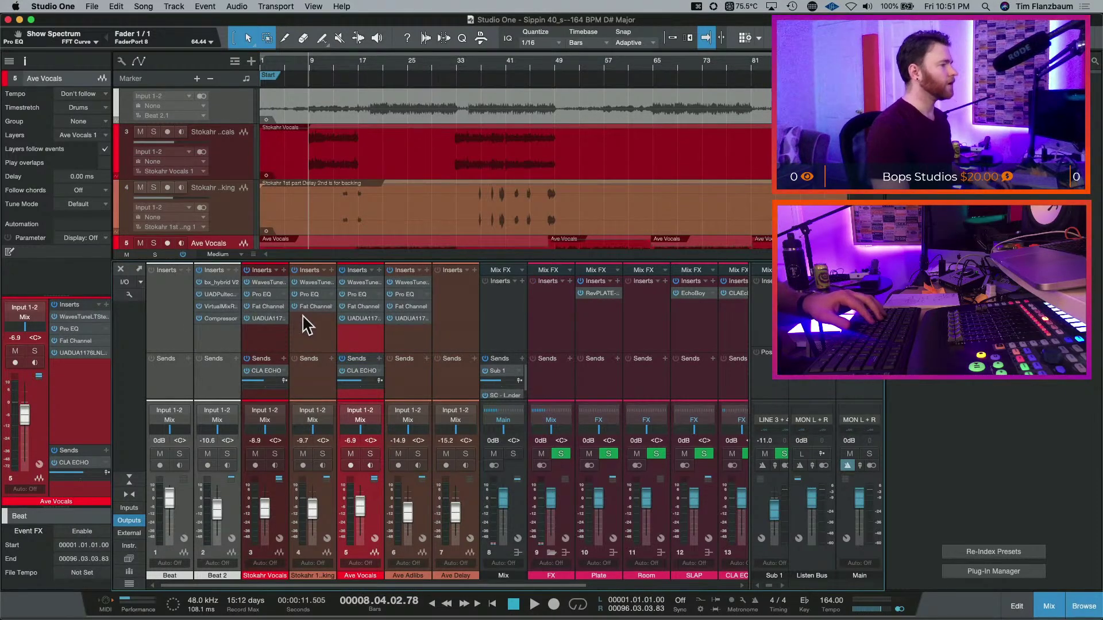
left_click(666, 161)
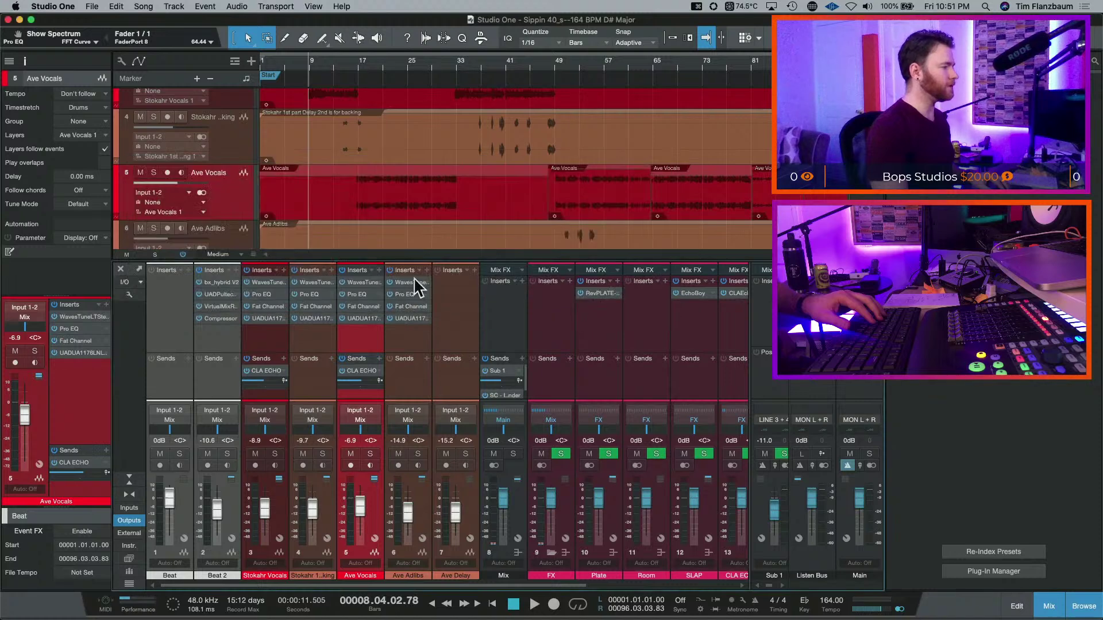
- Copy the Waves Tune LT, Pro EQ, Fat Channel and UAD 1176LN inserts to the Ave Delay channel
left_click_drag(454, 284, 463, 331)
left_click(580, 162)
left_click(592, 161)
left_click(571, 161)
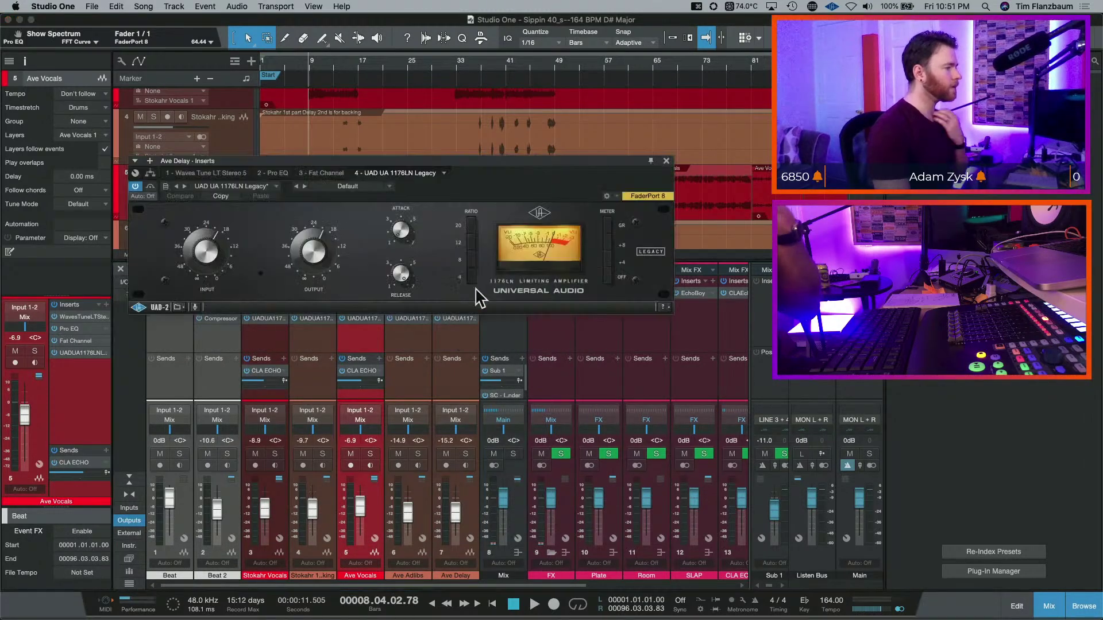
left_click(666, 163)
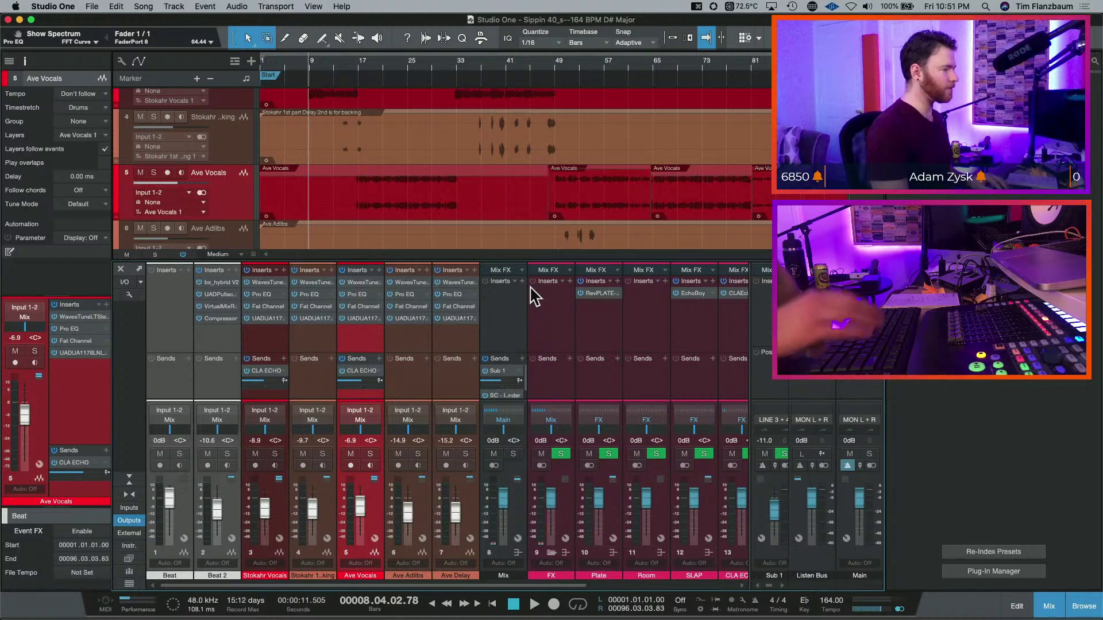
- Insert the VBC Rack plug-in on the Mix bus
left_click(522, 282)
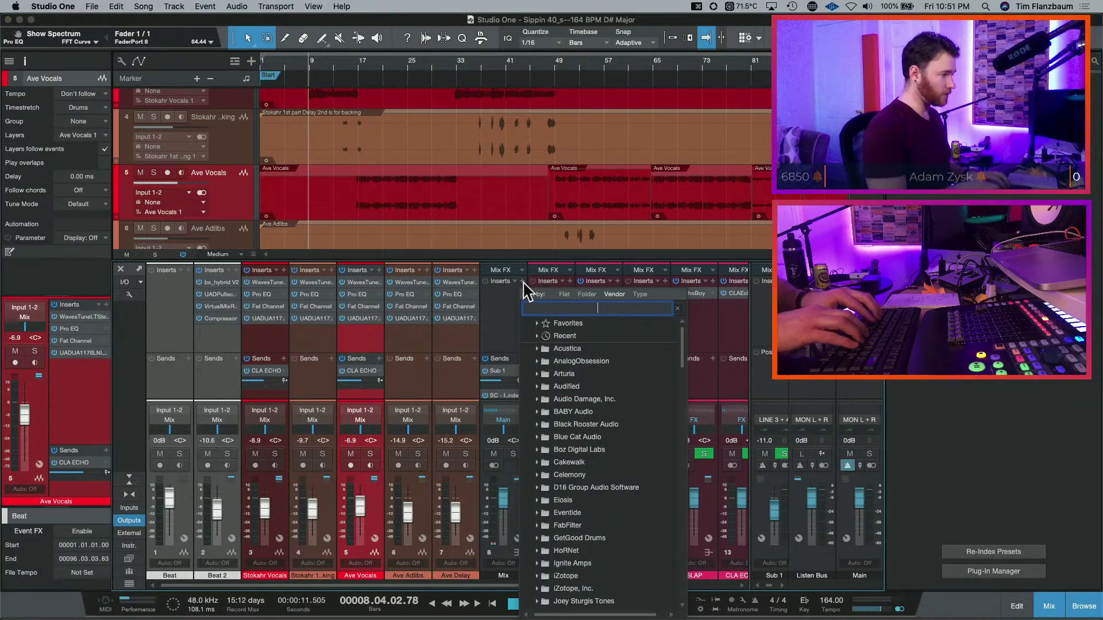
type("ssl")
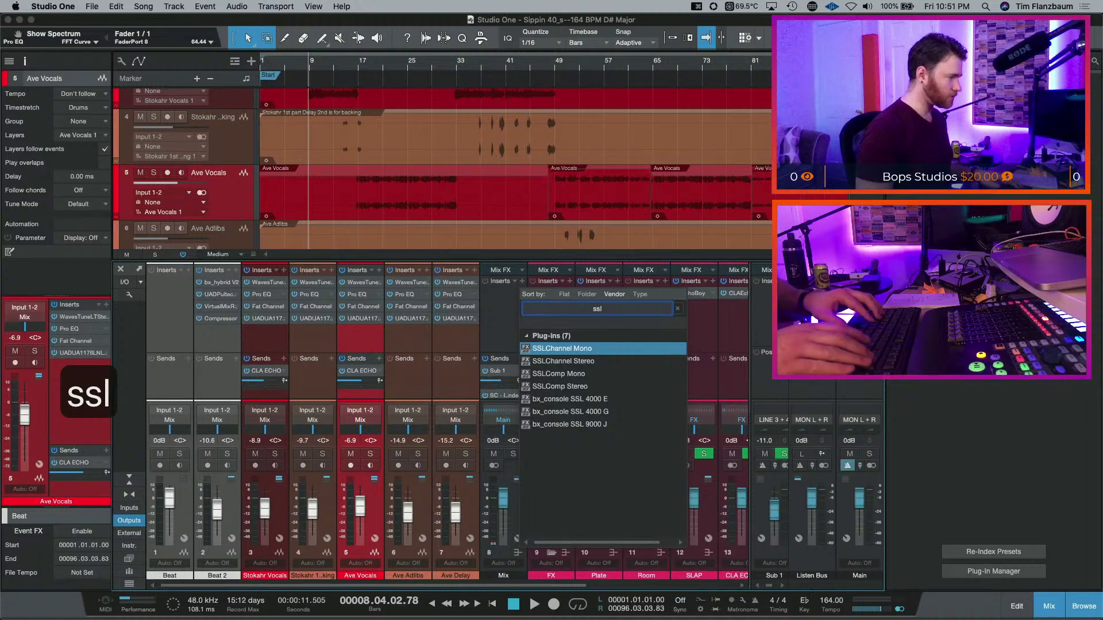
key("BackSpace")
key("BackSpace")
key("BackSpace")
key("BackSpace")
key("BackSpace")
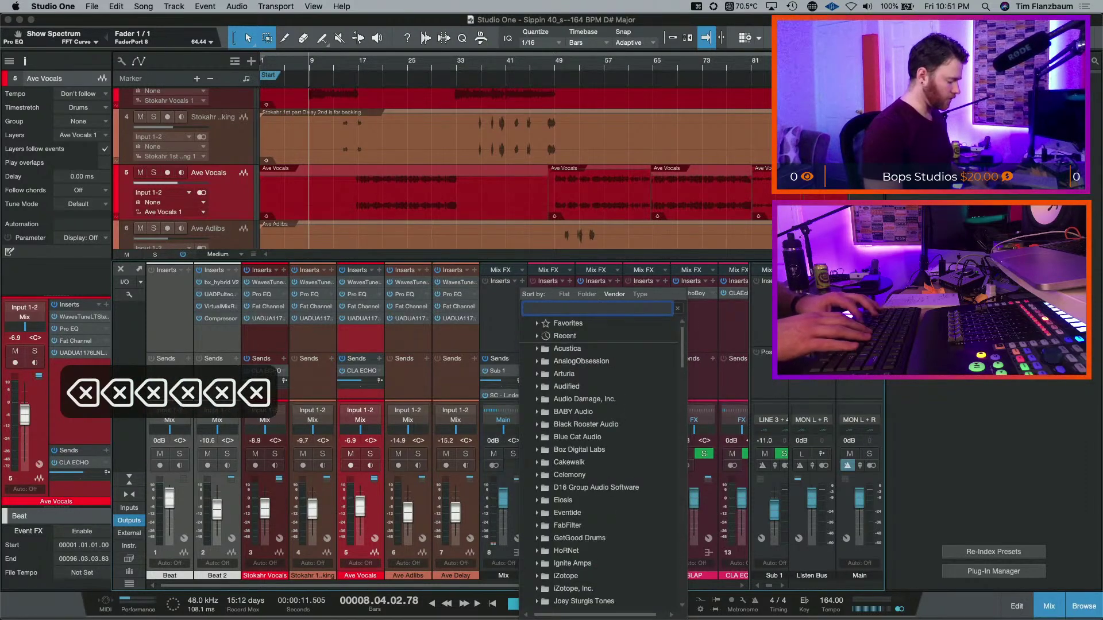
type("vbc")
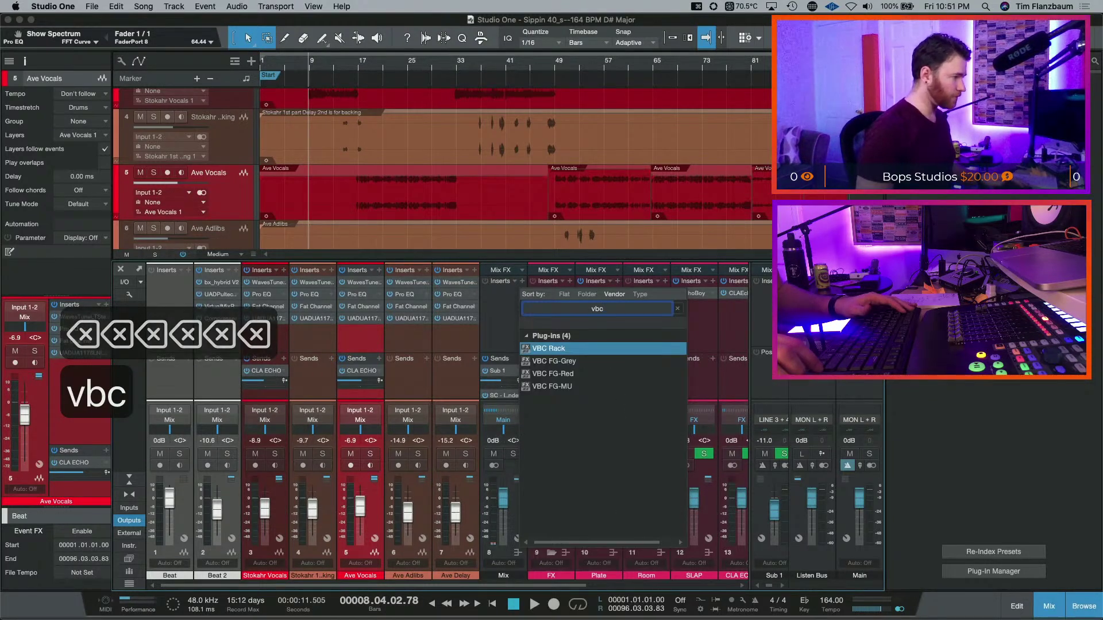
key("Return")
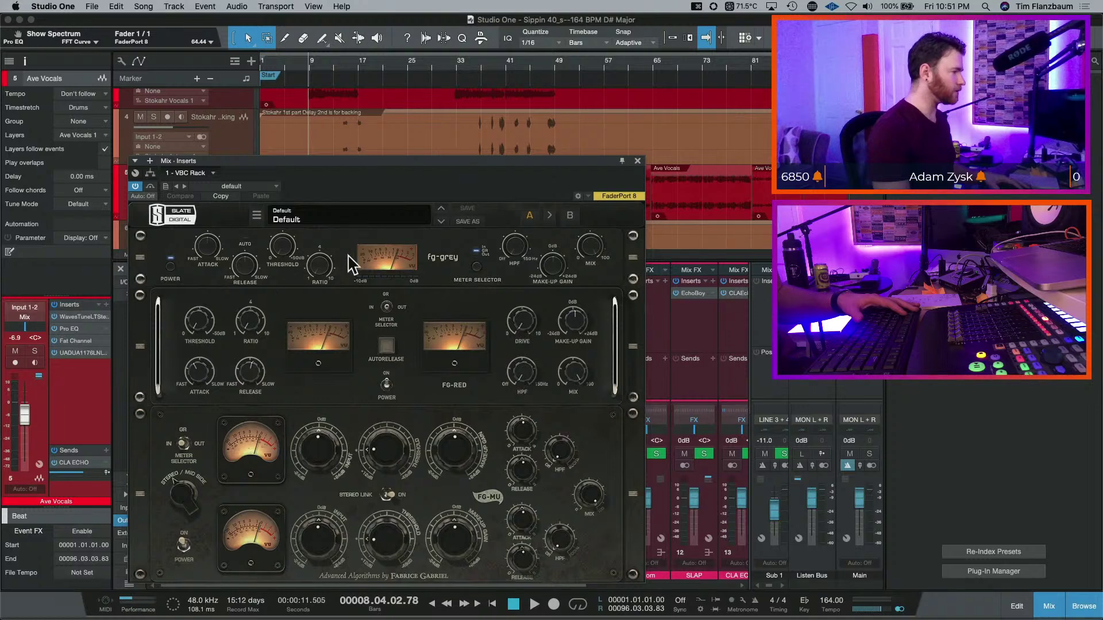
- Set the FG-Grey ratio to 1.5, a faster release, attack 30, HPF 81 Hz and threshold -10.8 dB, and compare the rack against bypass
left_click_drag(327, 264, 328, 246)
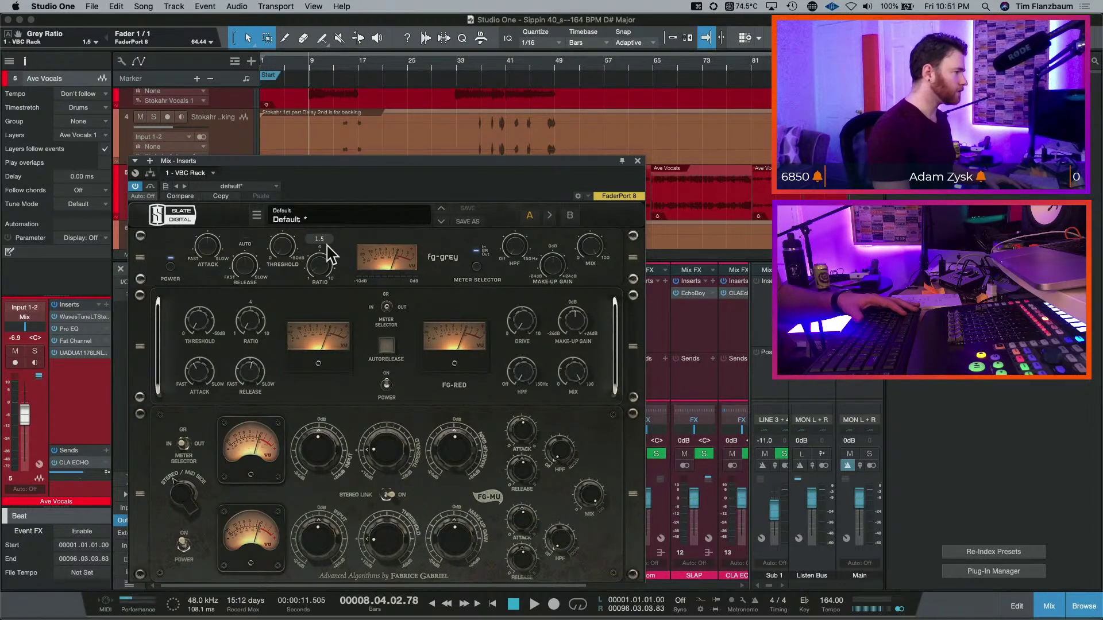
left_click_drag(236, 267, 234, 393)
left_click_drag(215, 264, 220, 220)
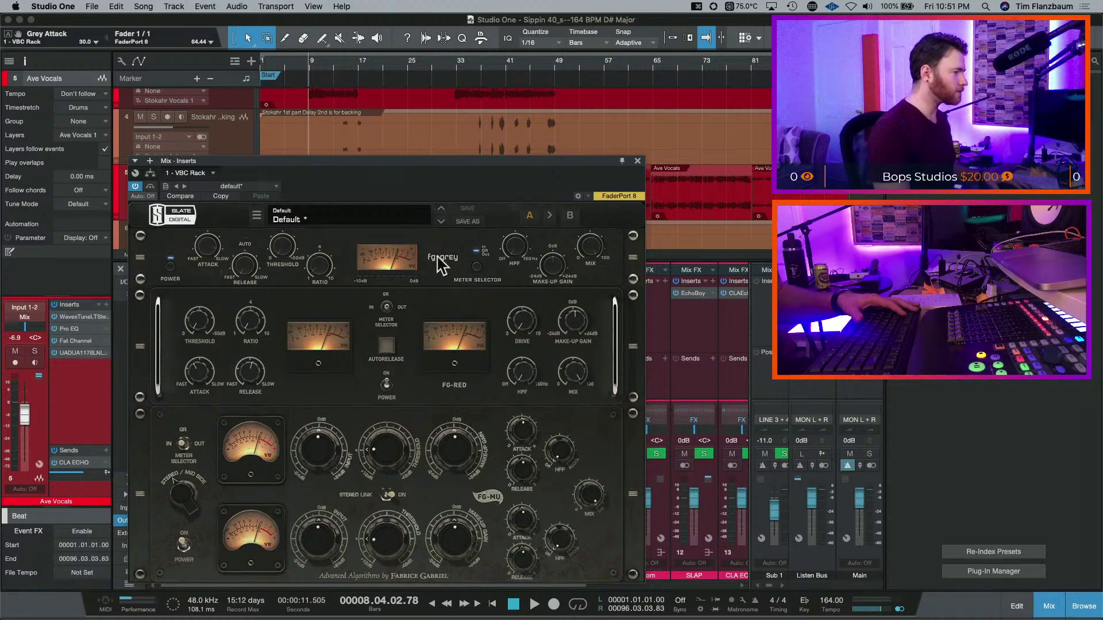
left_click_drag(504, 253, 517, 215)
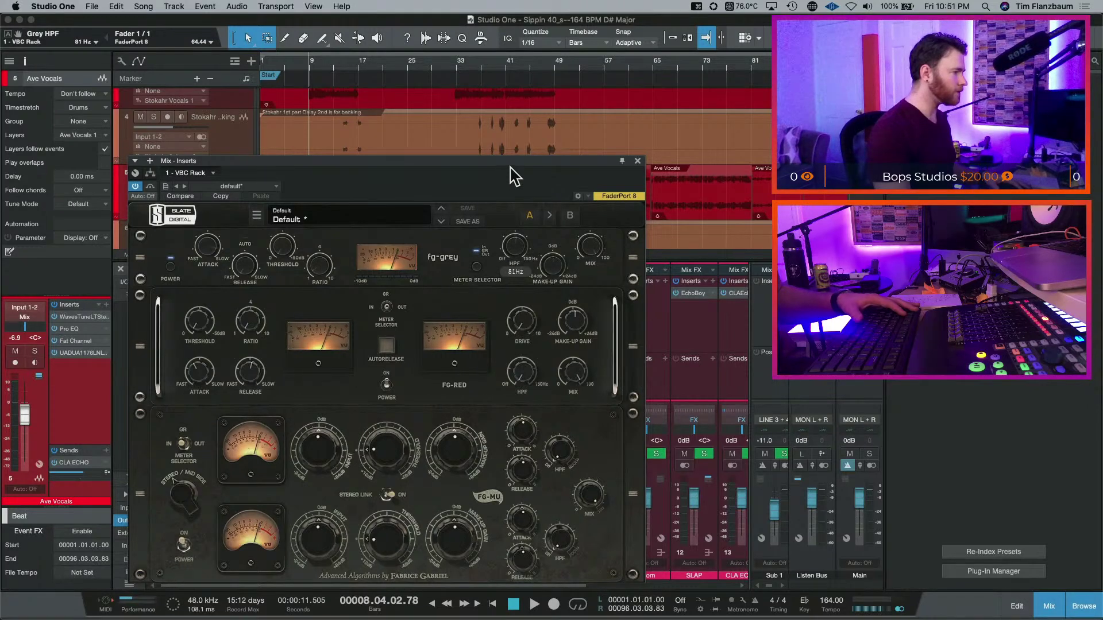
key("space")
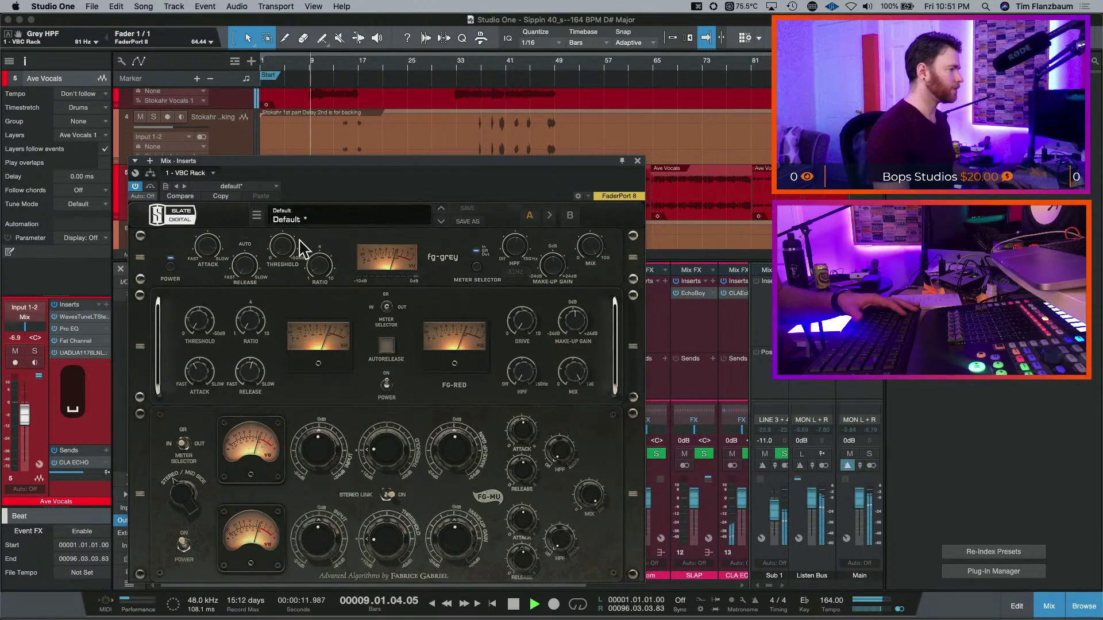
mouse_move(290, 252)
left_mouse_down()
mouse_move(295, 231)
mouse_move(287, 248)
left_mouse_up()
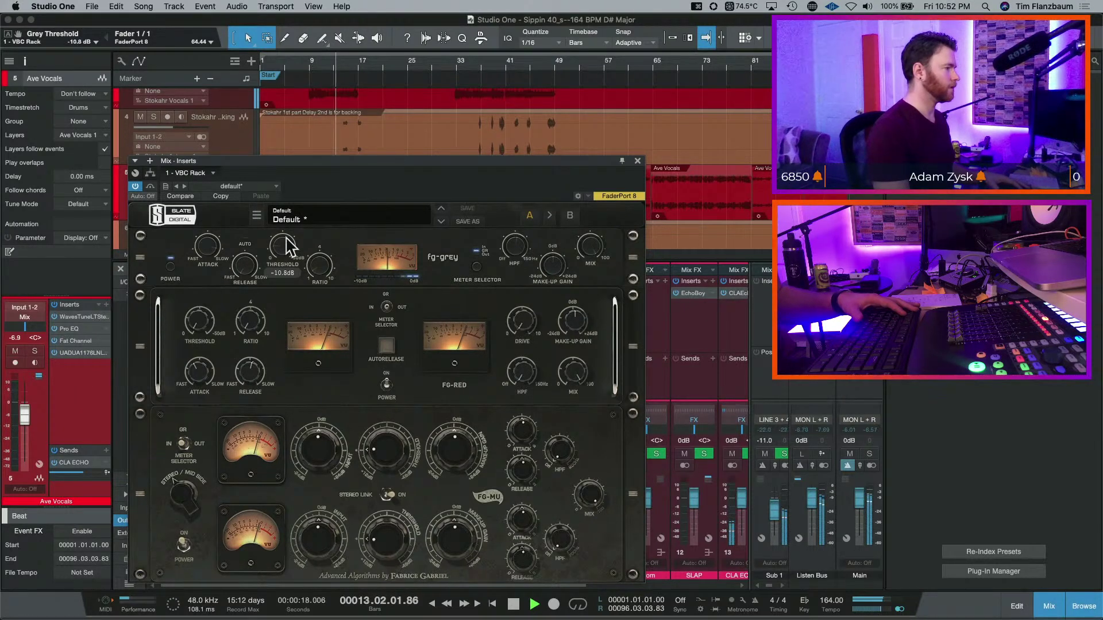
left_click(151, 187)
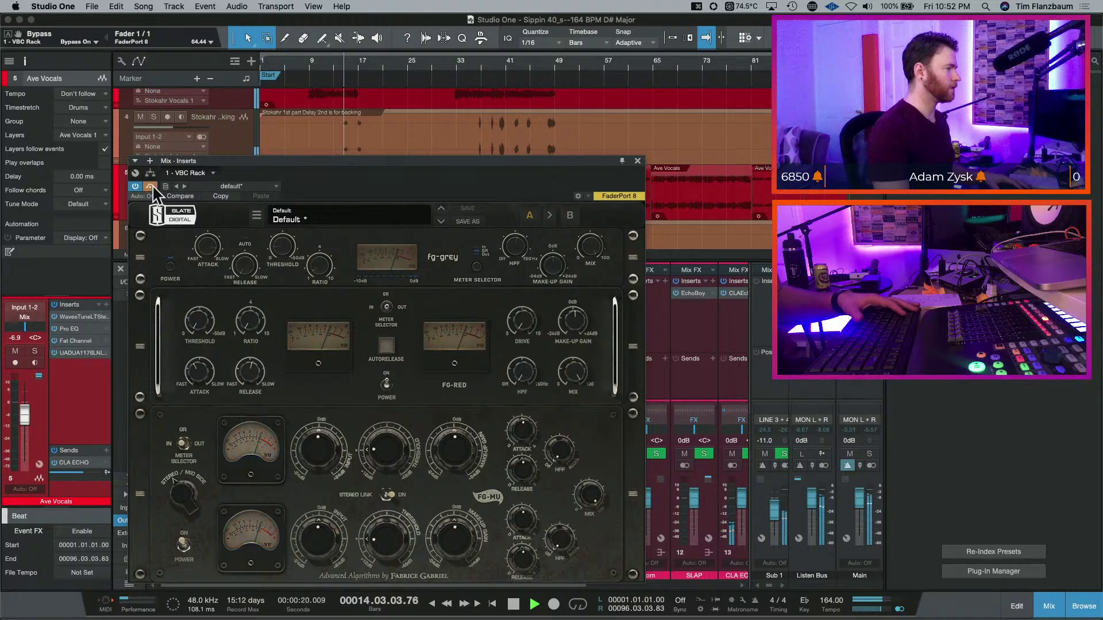
left_click(151, 186)
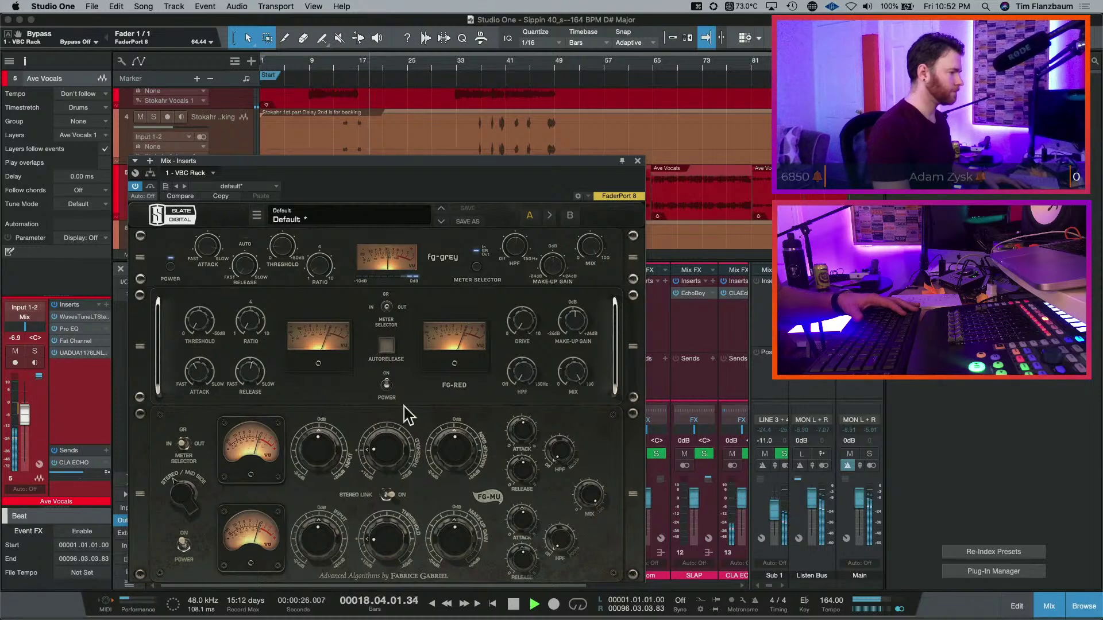
- Set the FG-Red drive to 4.3 and ratio to 1.5, and raise the FG-Grey ratio to 3.5
left_click_drag(521, 323, 497, 235)
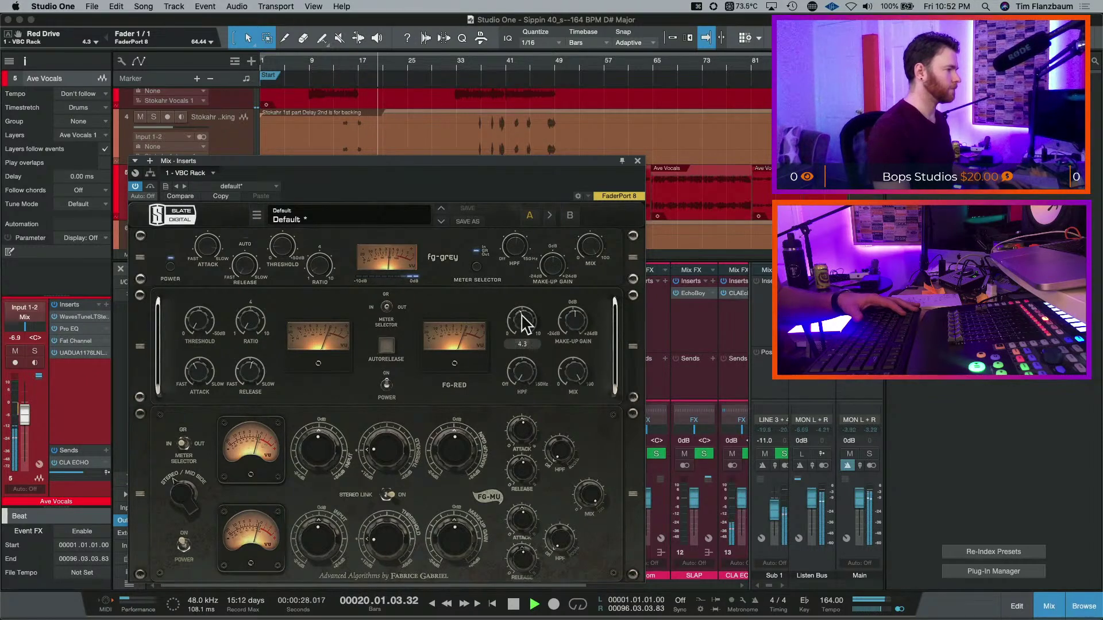
left_click(255, 313)
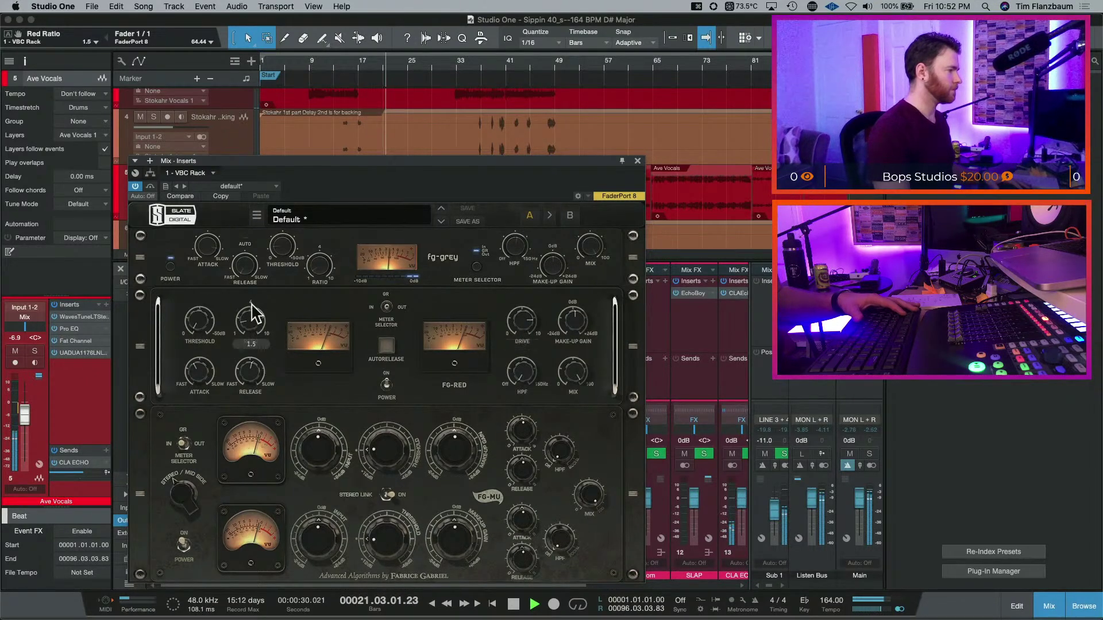
left_click_drag(320, 270, 319, 235)
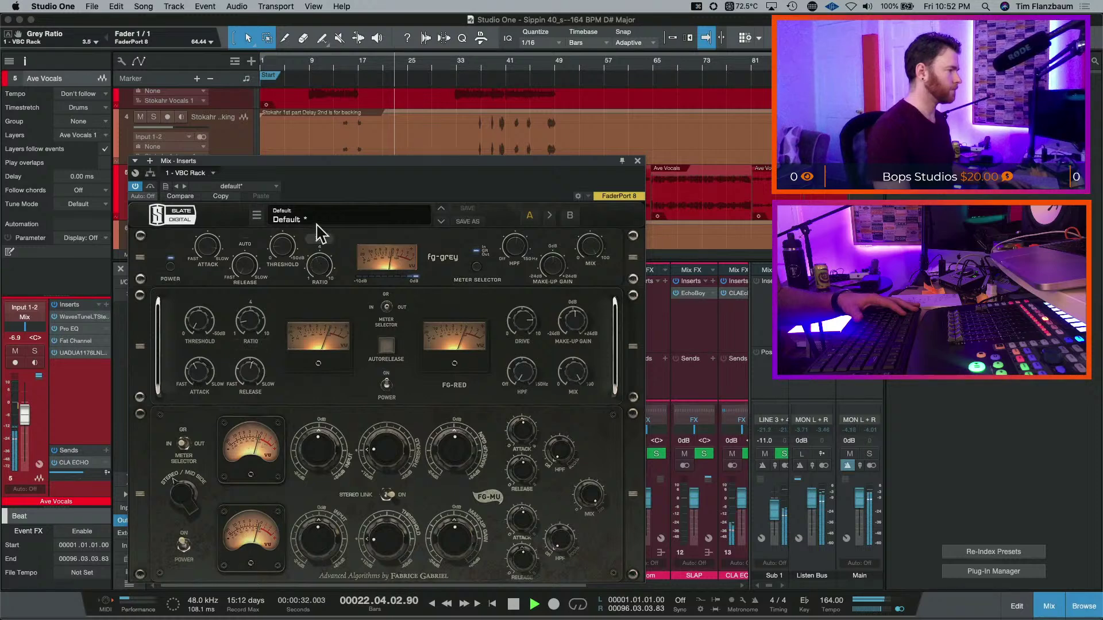
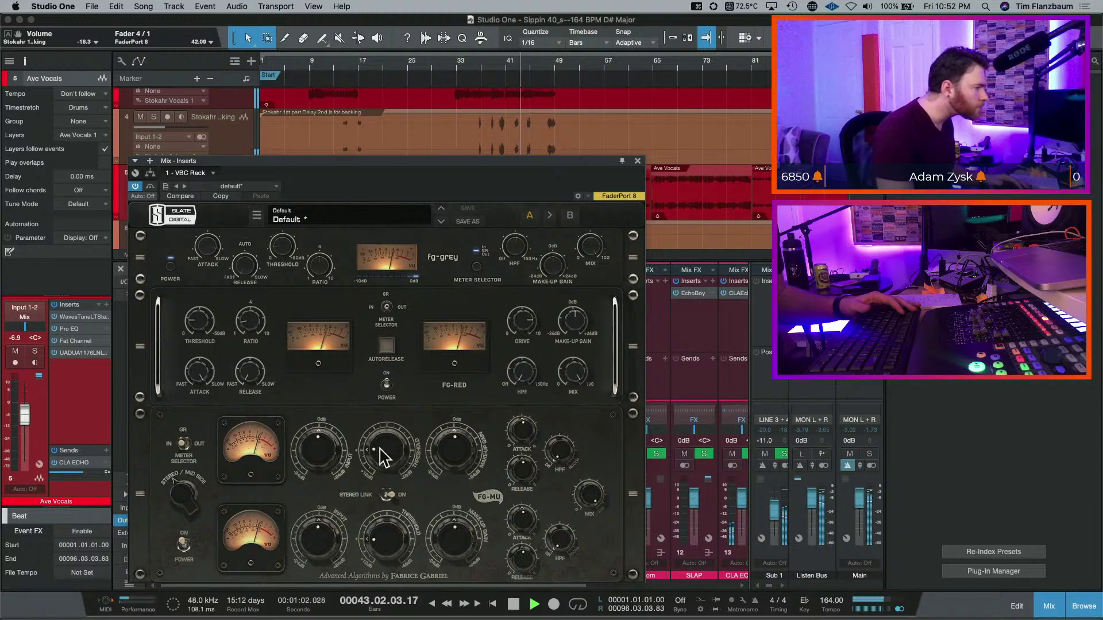
- Set the FG-MU input gain to 8.1 dB, threshold to -3.3, release to 0.0 and make-up gain to -8.5 dB, comparing the rack against bypass
left_click_drag(320, 458, 325, 440)
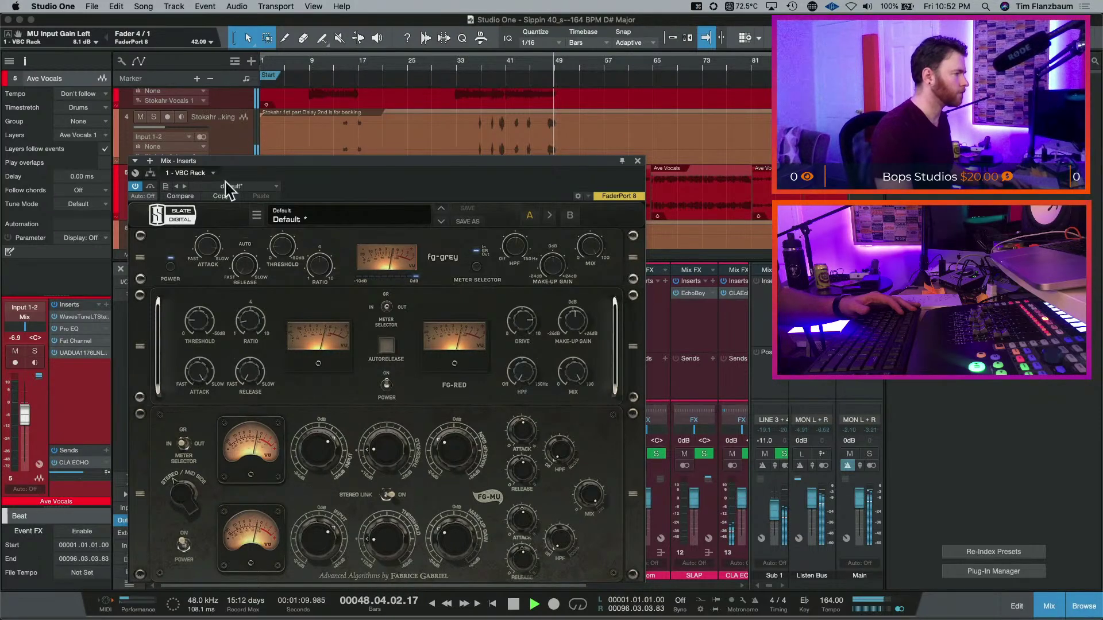
left_click(151, 186)
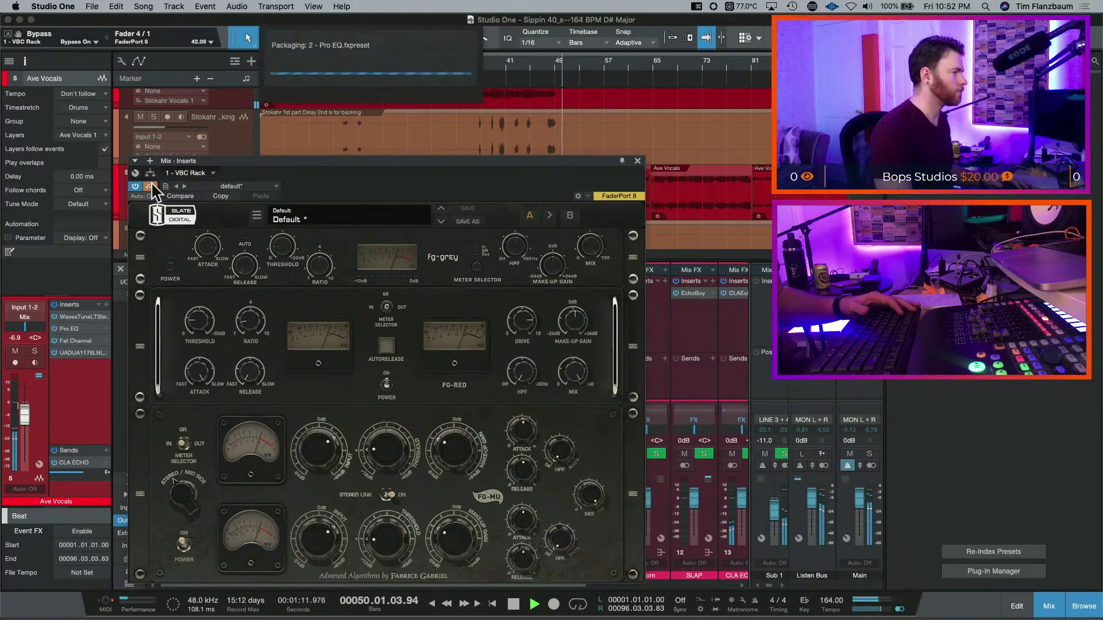
left_click(151, 186)
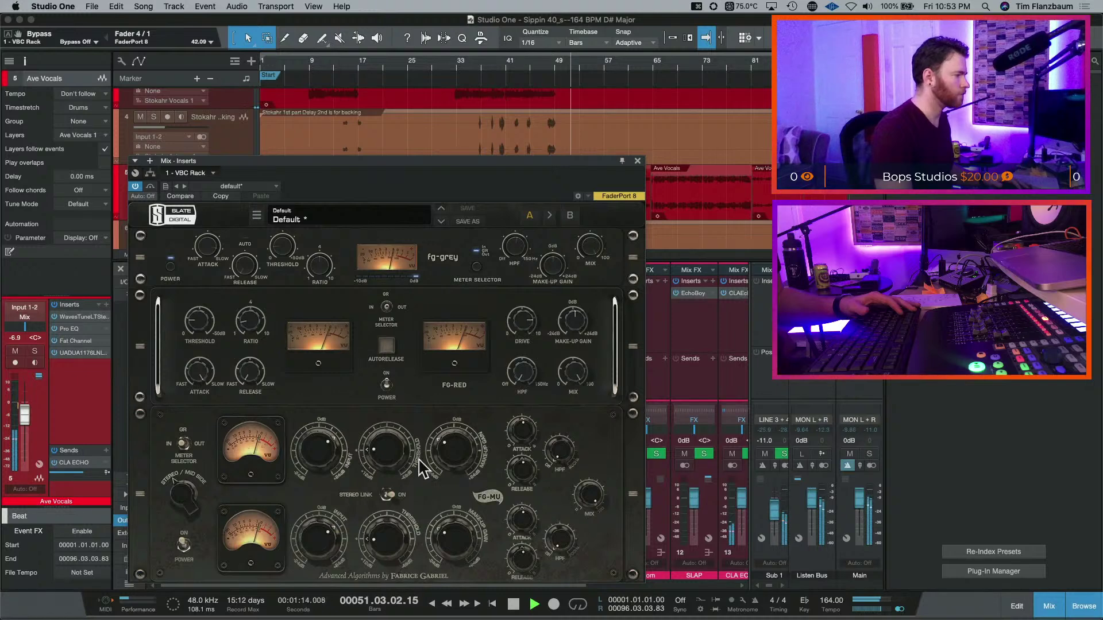
left_click_drag(386, 453, 386, 444)
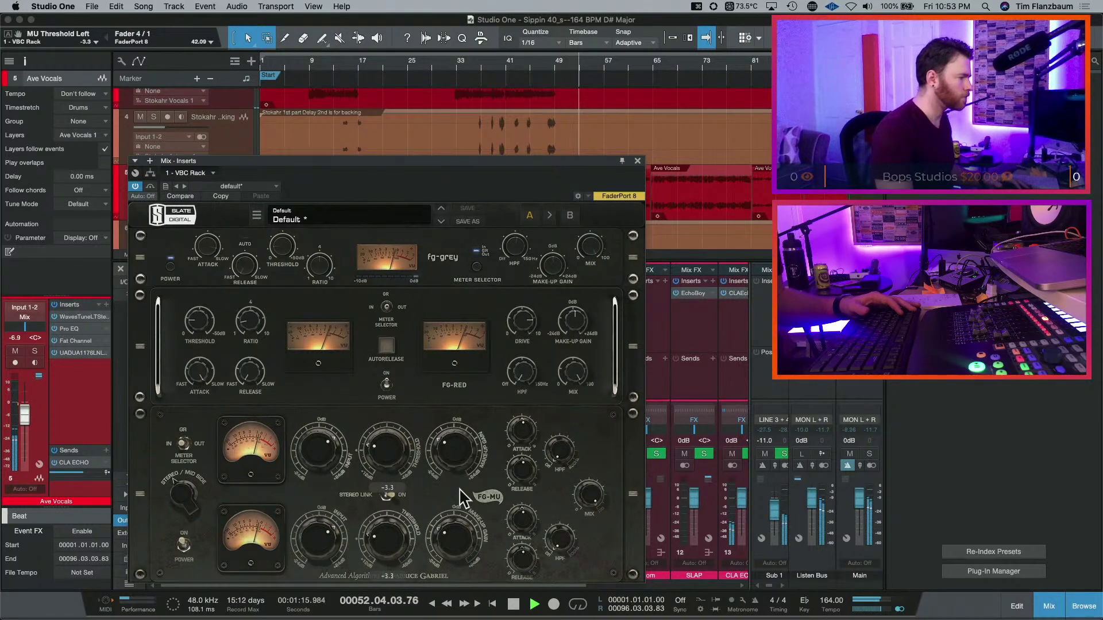
left_click_drag(538, 485, 527, 549)
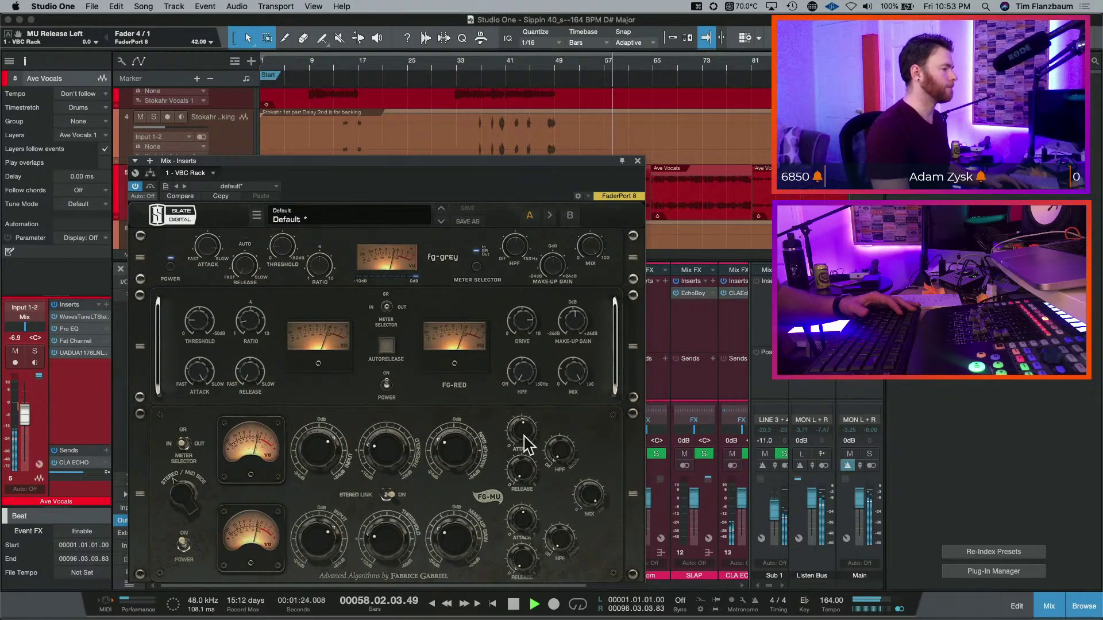
left_click(154, 195)
left_click(151, 187)
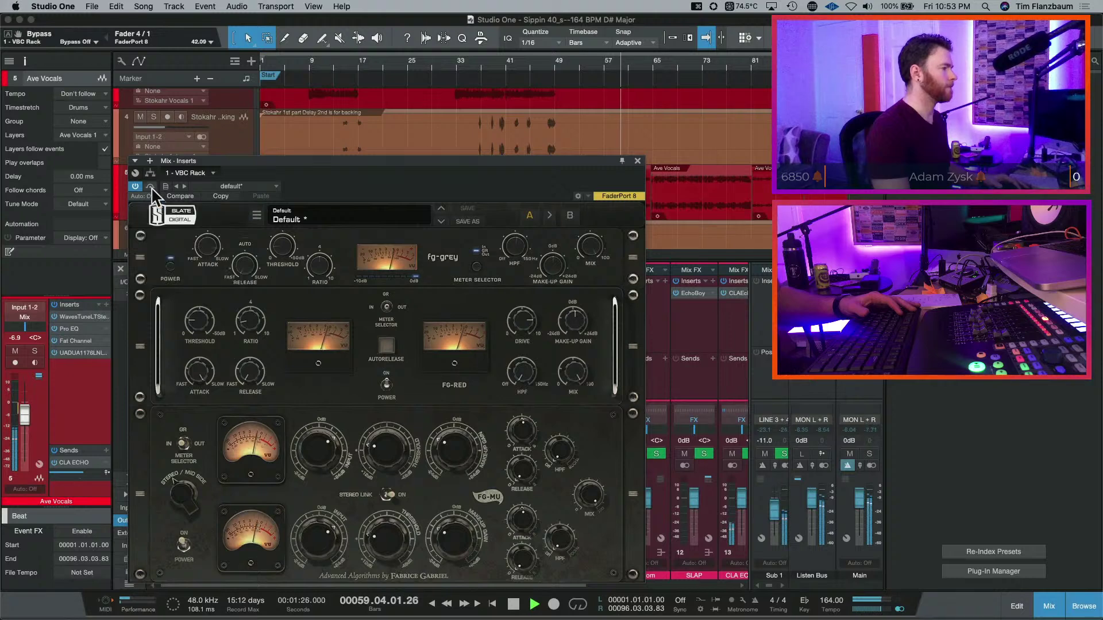
left_click(151, 188)
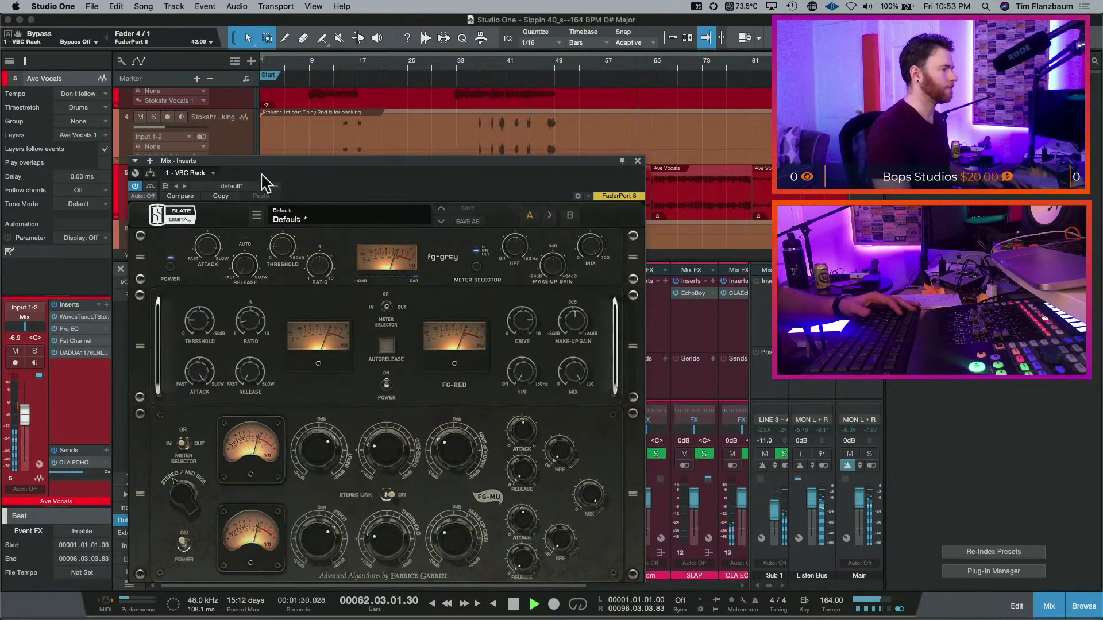
left_click(467, 463)
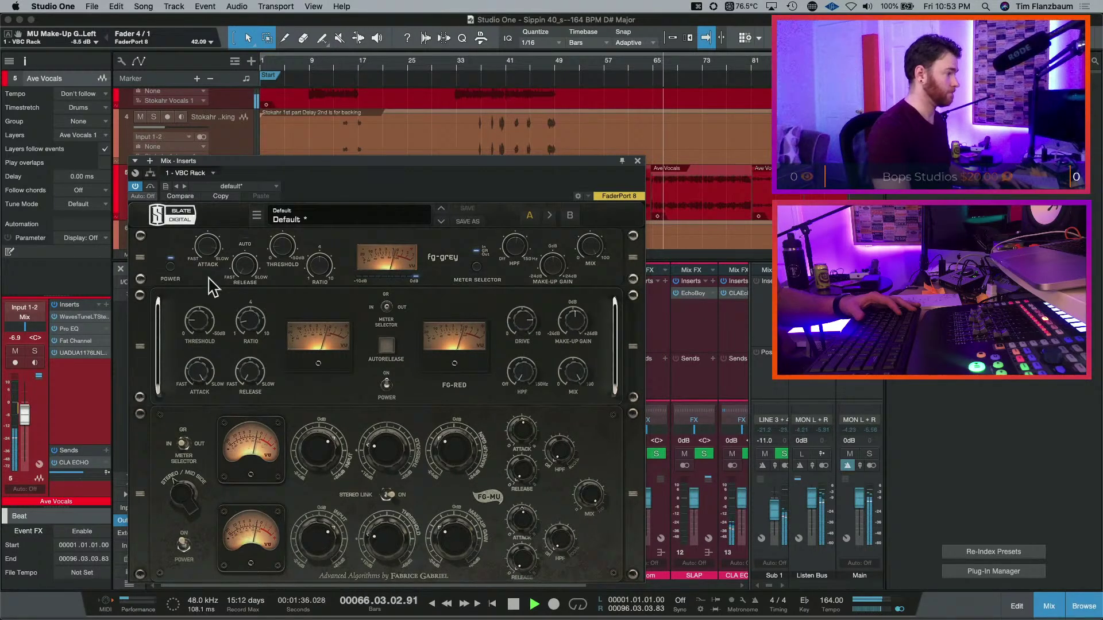
- Play the song from about bar 60, set the FG-MU input gain to 6.7 dB and threshold to -6.0, and power the FG-MU off
key("space")
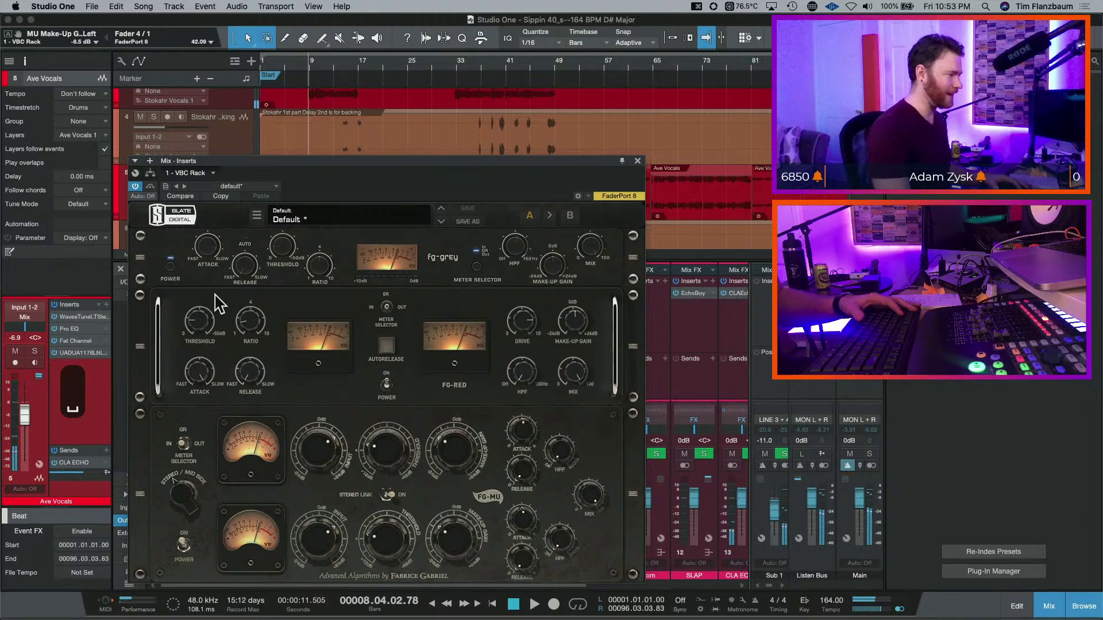
key("space")
left_click(454, 66)
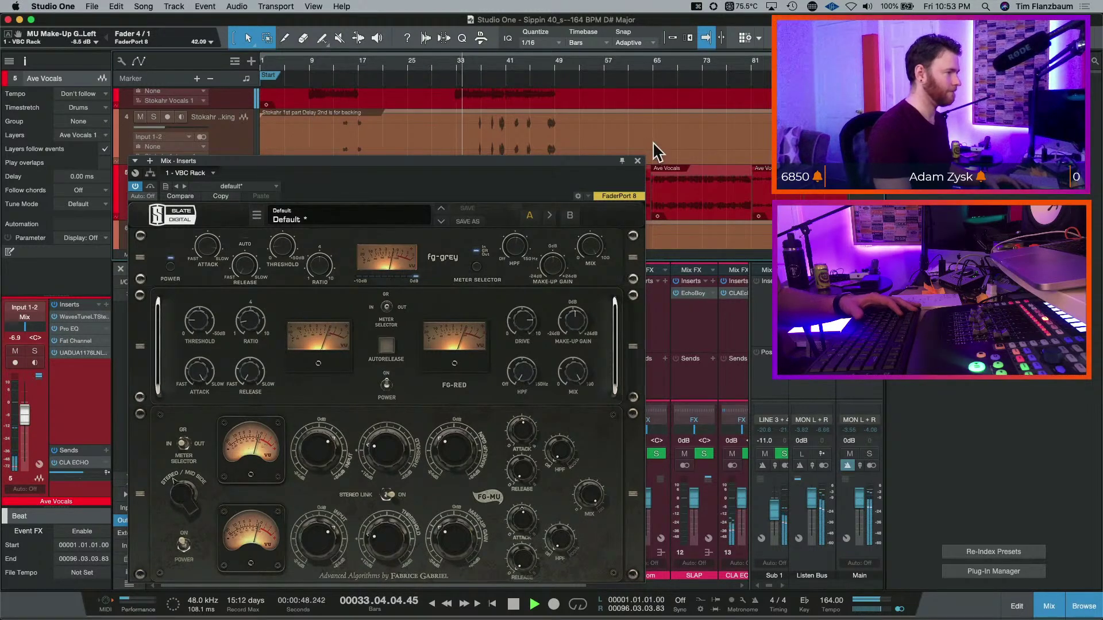
key("space")
left_click(629, 72)
key("space")
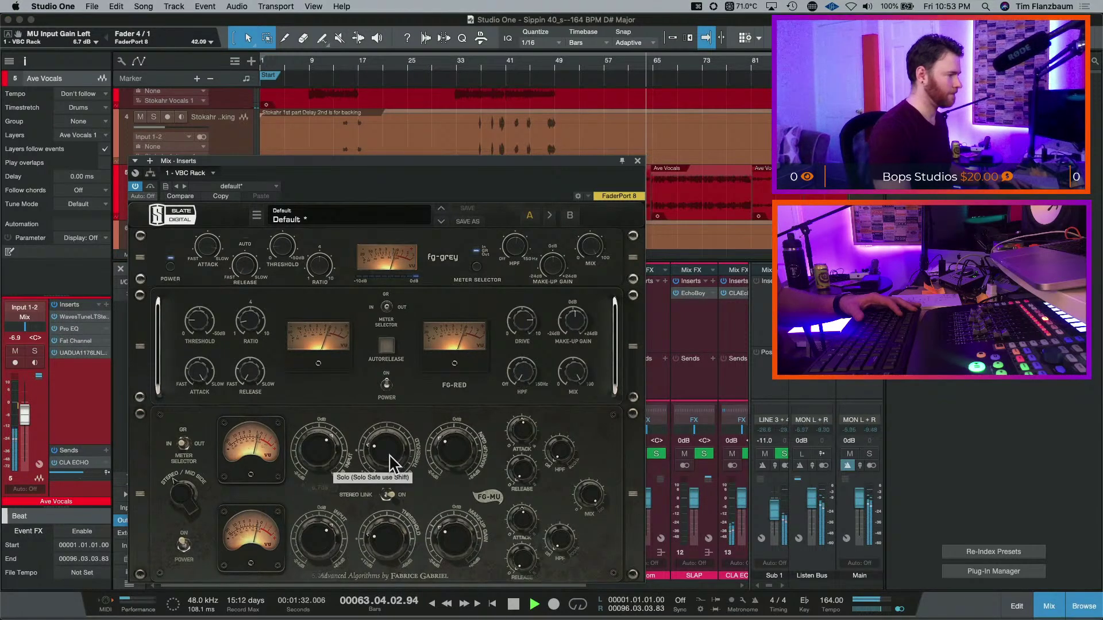
mouse_move(392, 457)
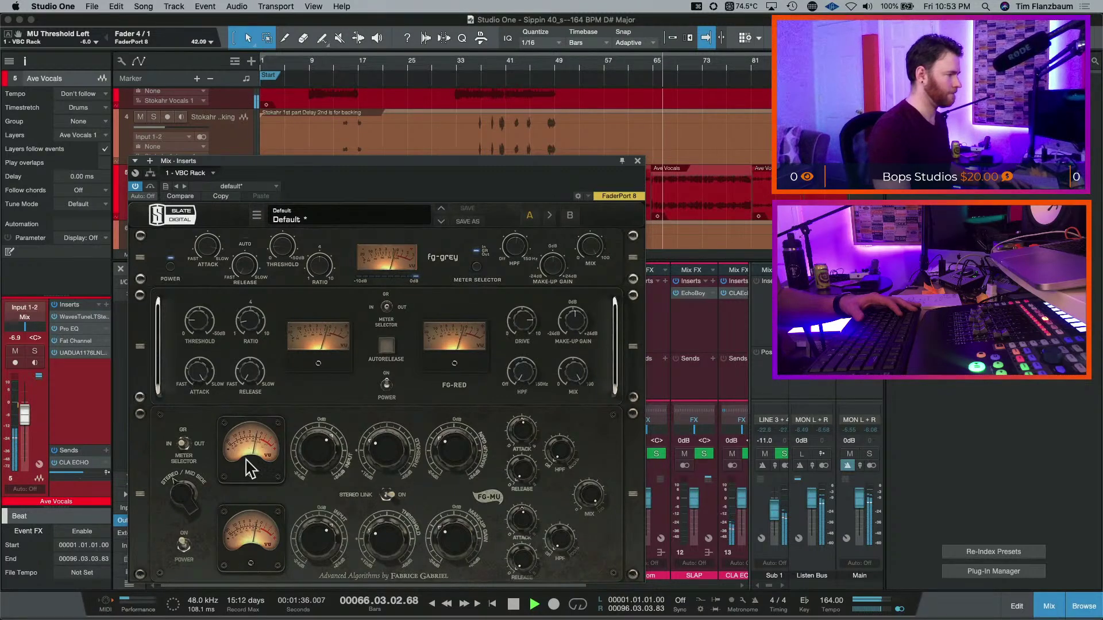
left_click(184, 542)
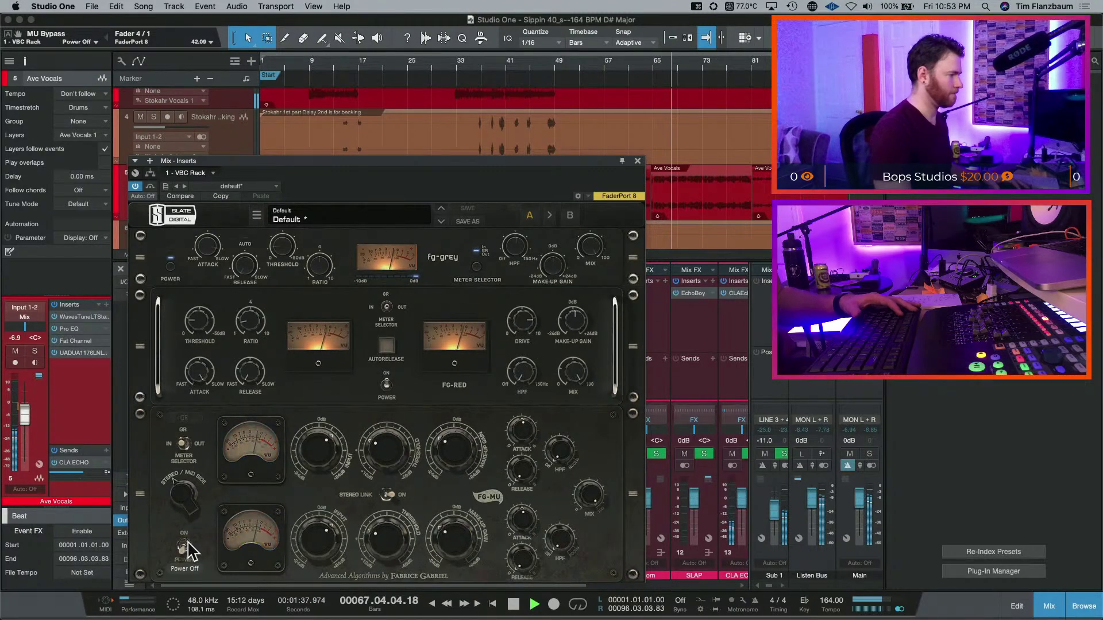
key("space")
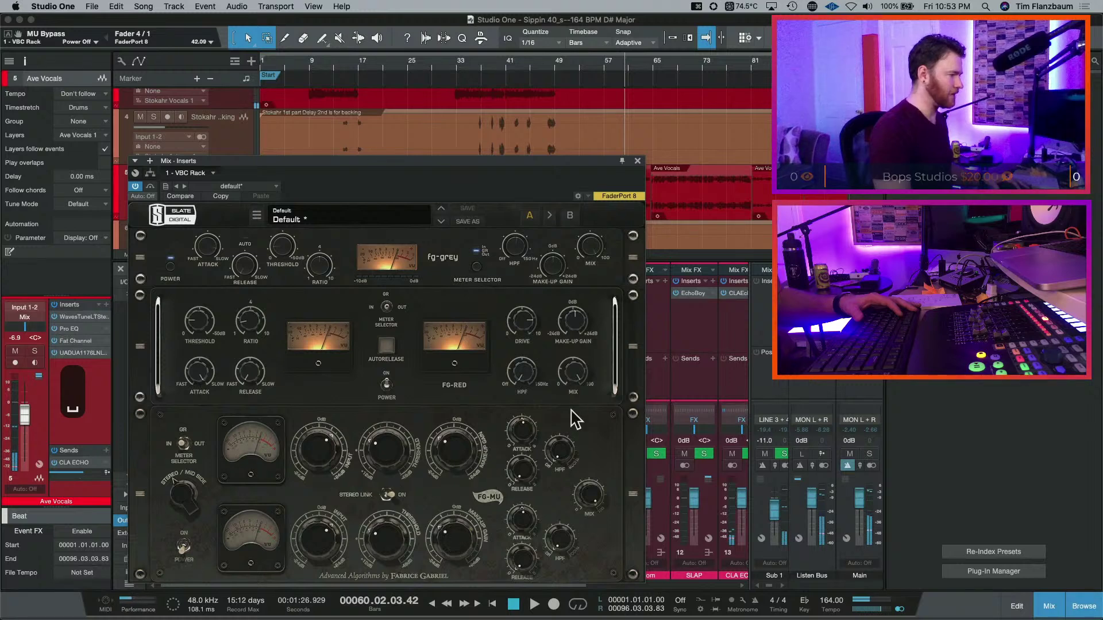
- During playback, set the FG-Red drive to 6.4 and HPF to 71 Hz, compare the rack against bypass, and close it
key("space")
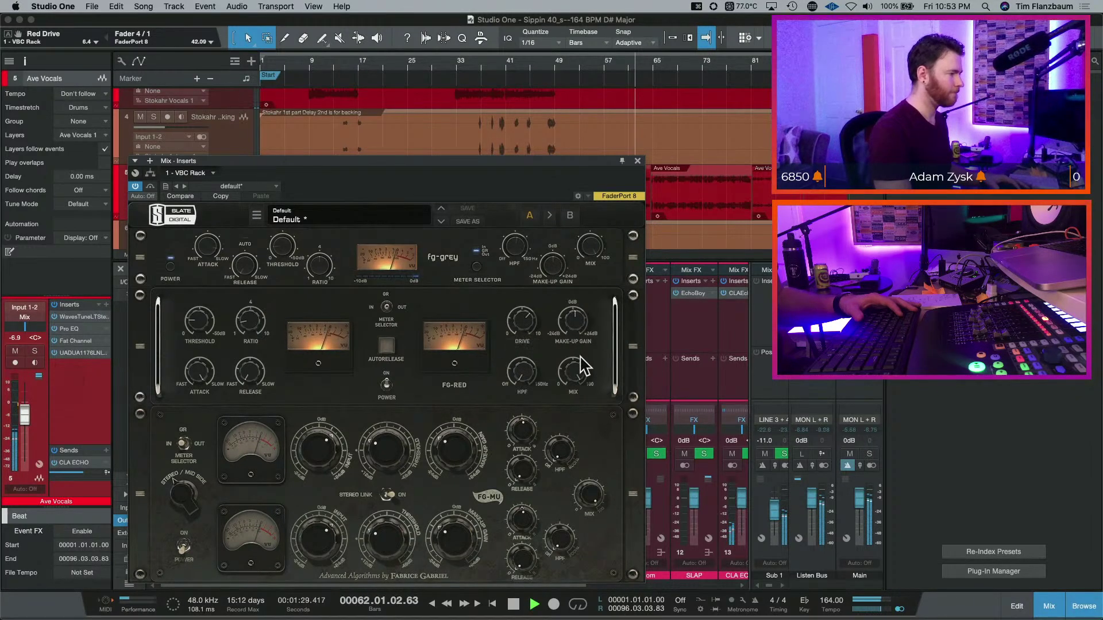
left_click_drag(530, 396, 526, 315)
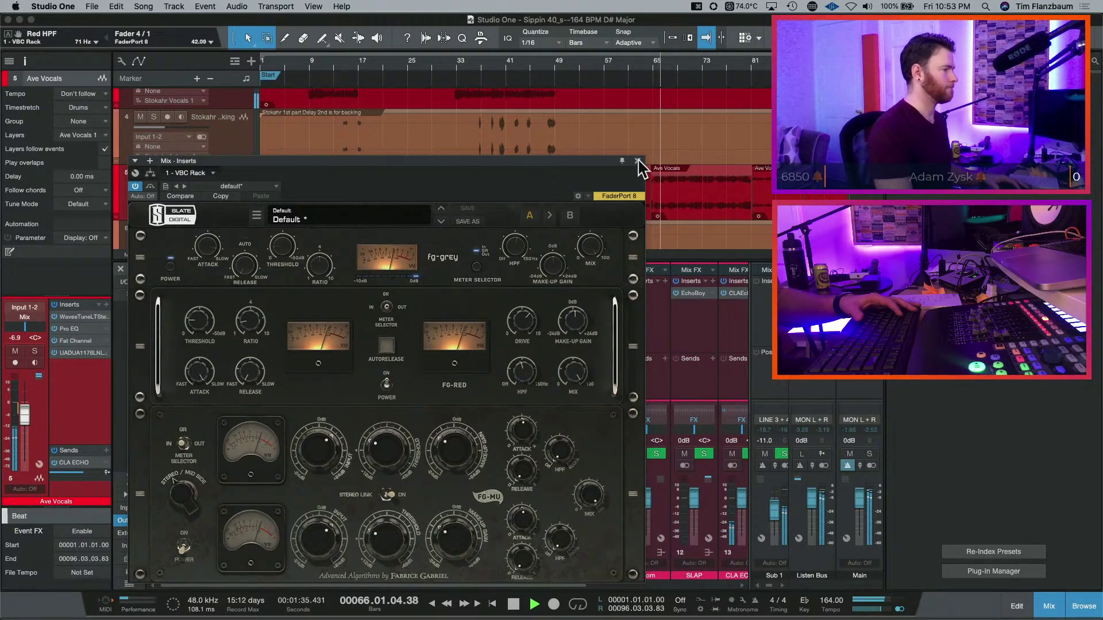
left_click(150, 186)
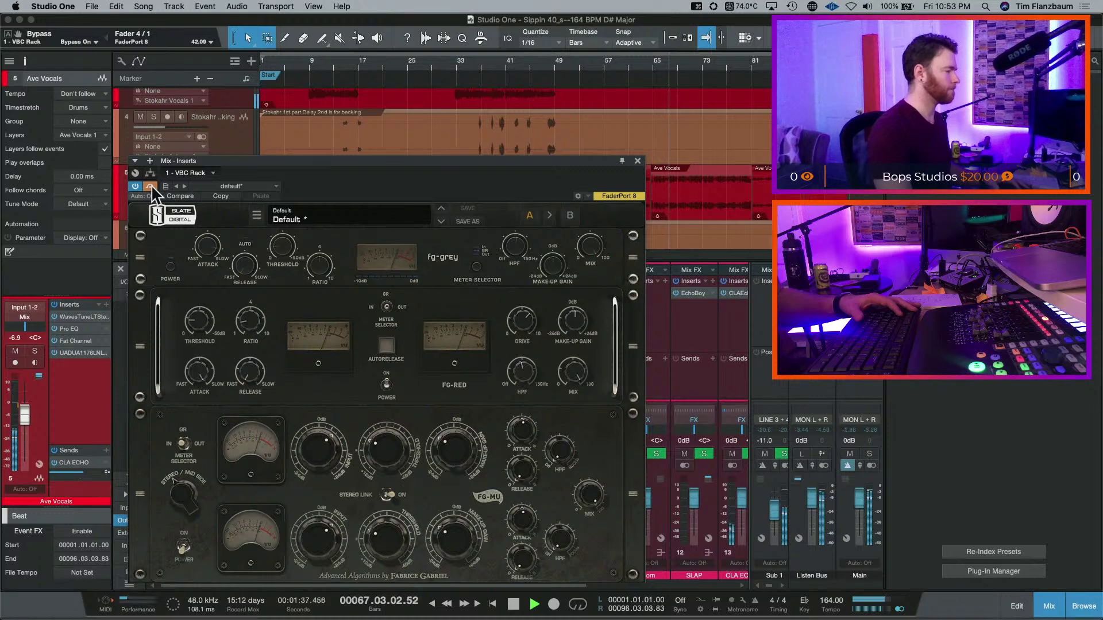
left_click(150, 186)
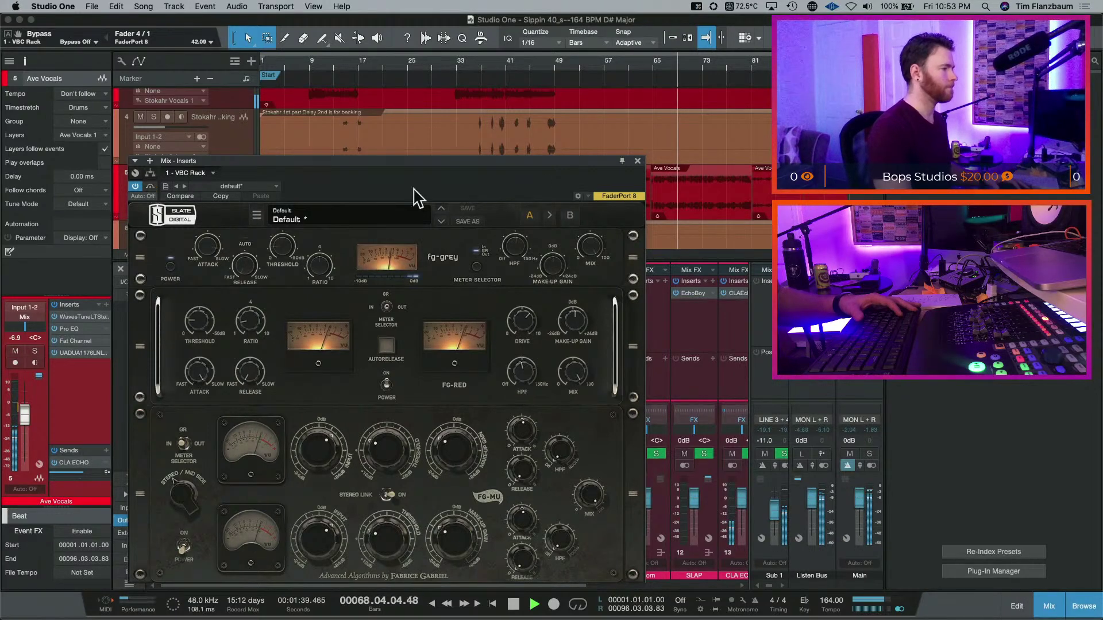
left_click(638, 162)
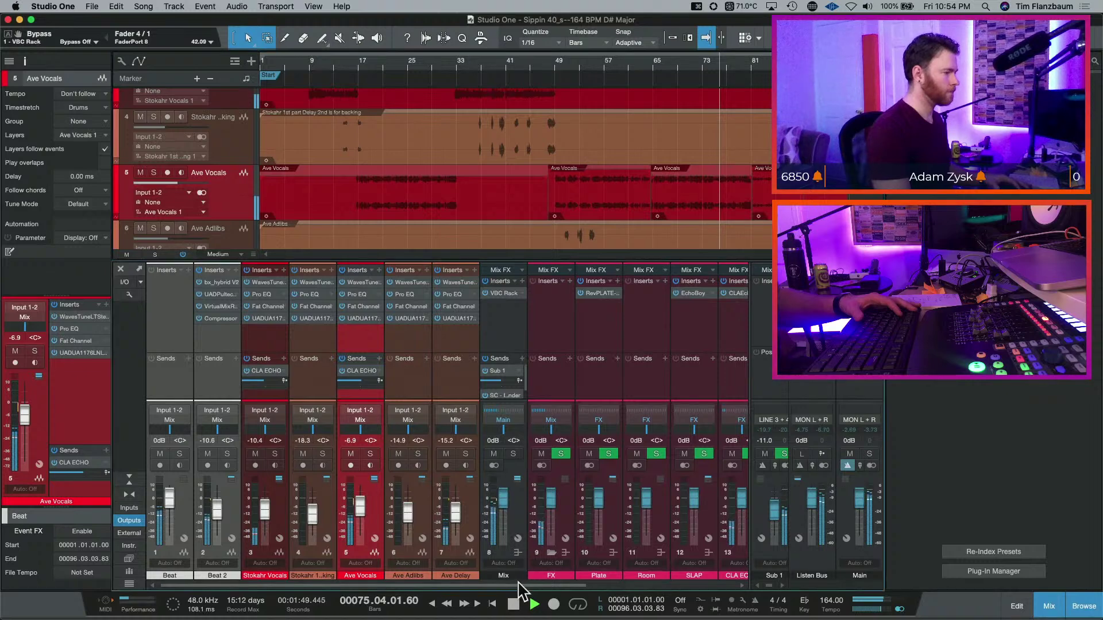
- Audition the mix from about bar 44 of the song
scroll(534, 589, "right", 2)
key("space")
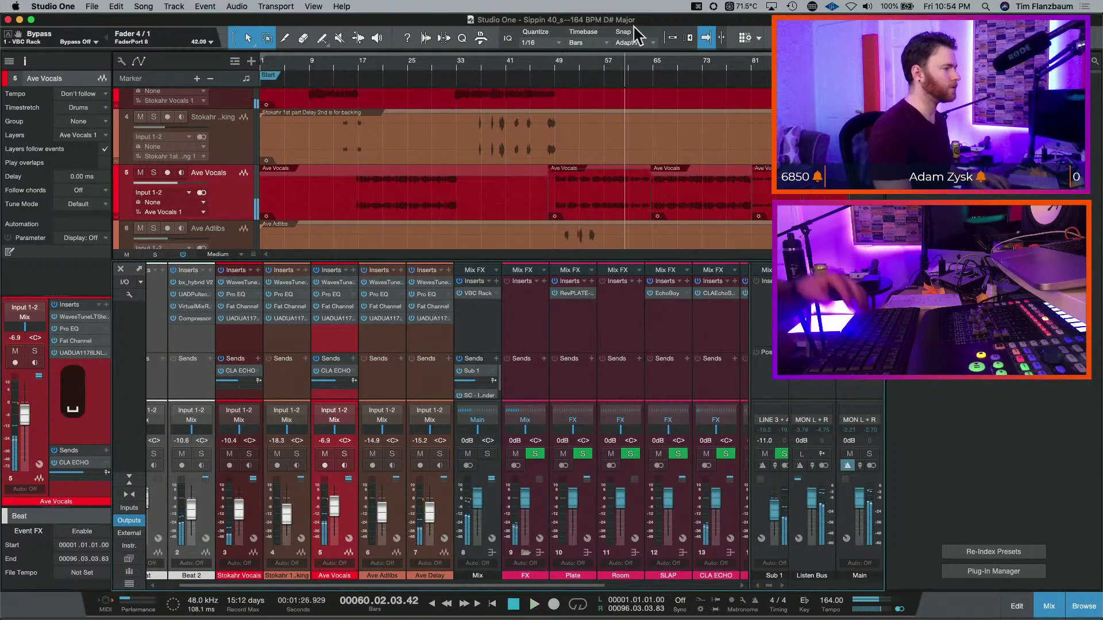
left_click(554, 69)
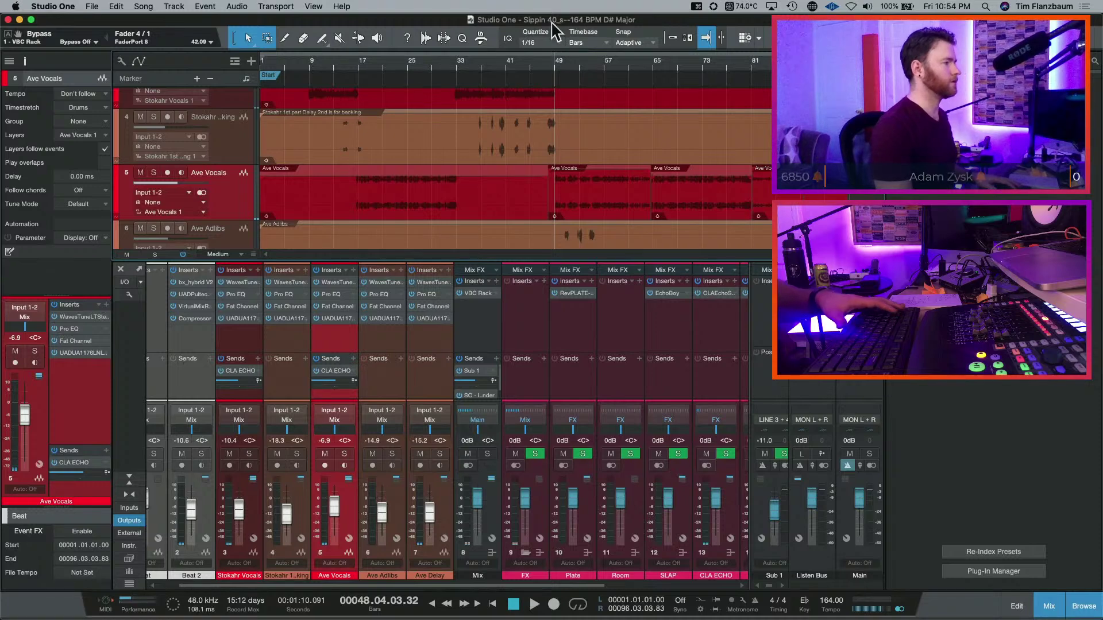
left_click(534, 69)
key("space")
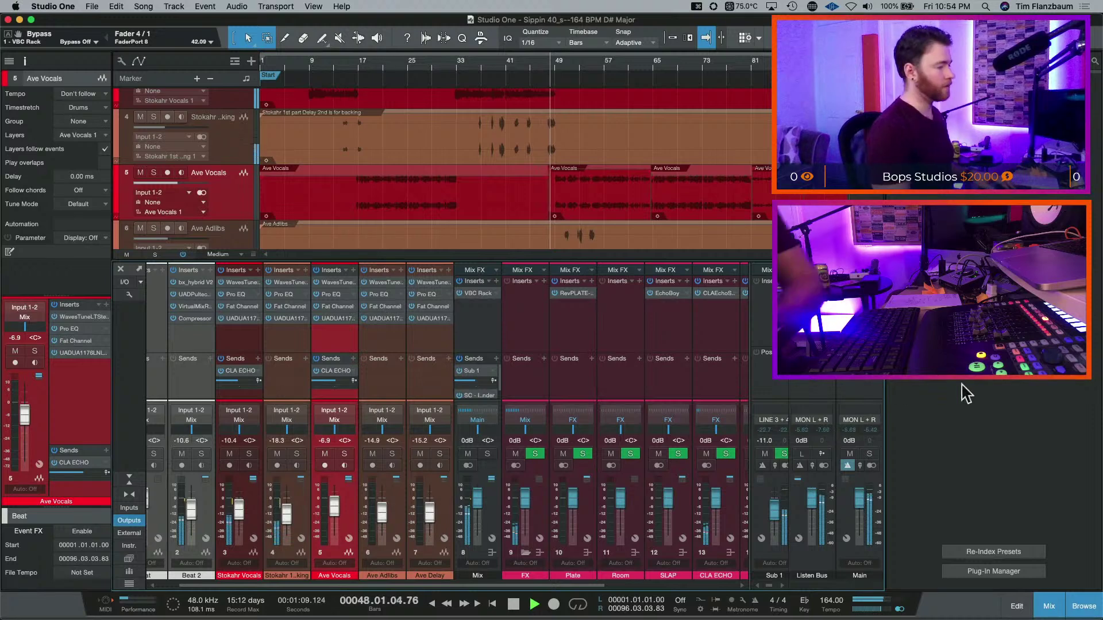
key("space")
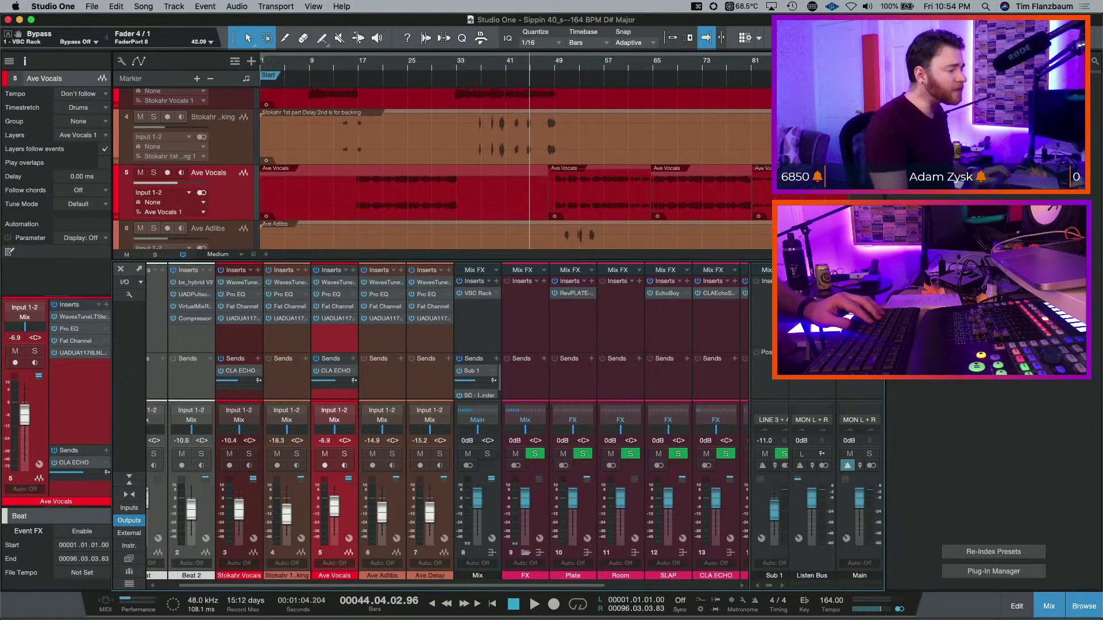
- Replay the song from bar 44 while reviewing the FX channels from Plate to Bus 8, and reselect the Ave Vocals channel
scroll(603, 587, "right", 2)
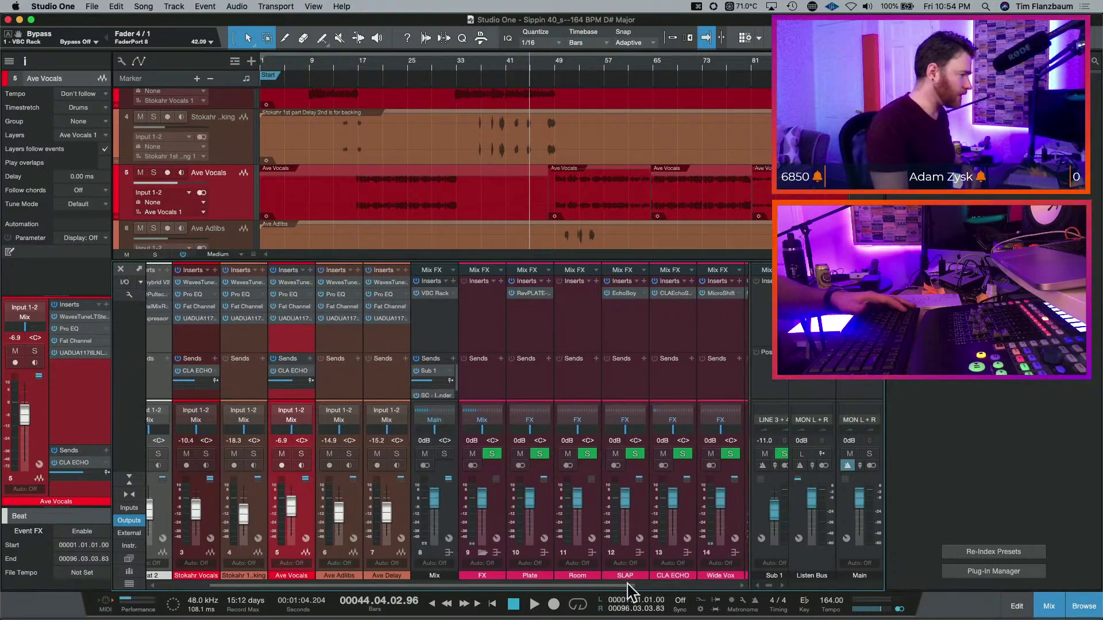
left_click_drag(575, 591, 680, 591)
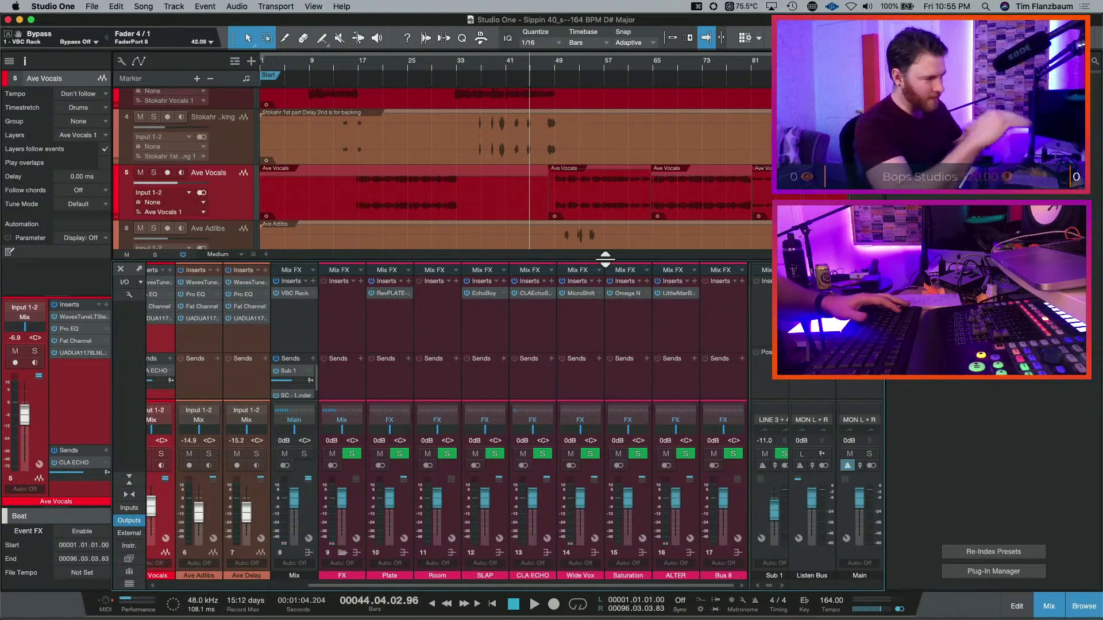
key("space")
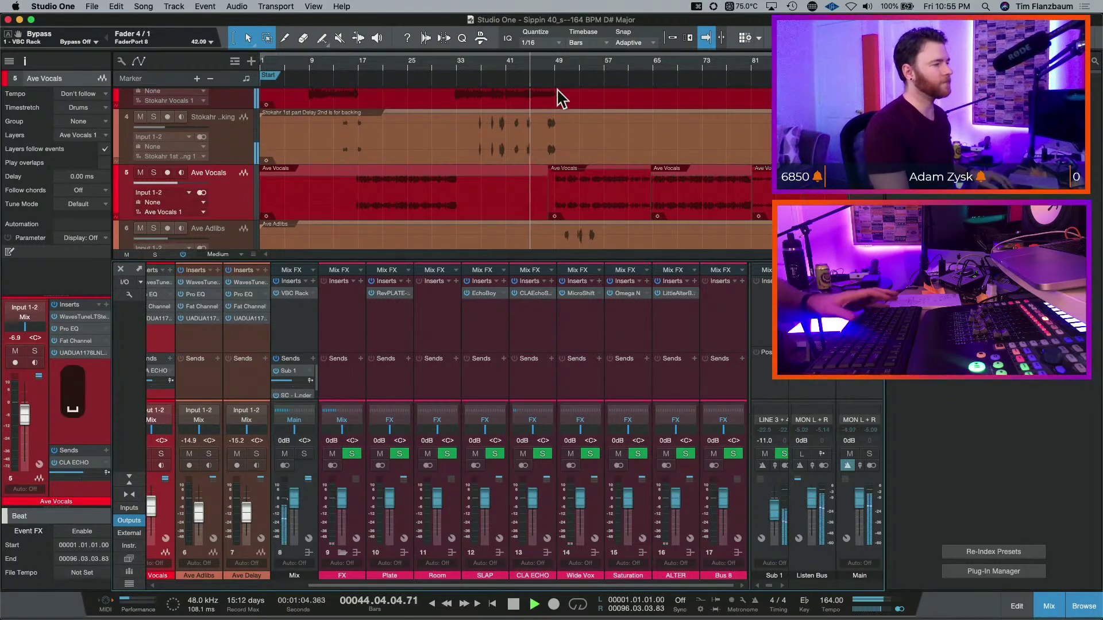
key("space")
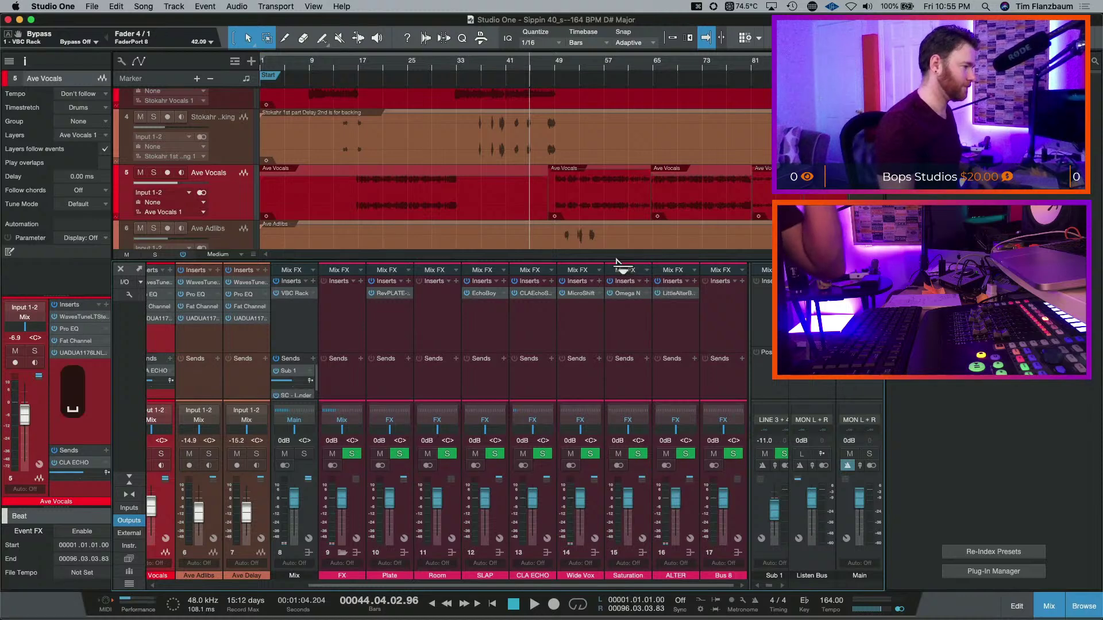
key("space")
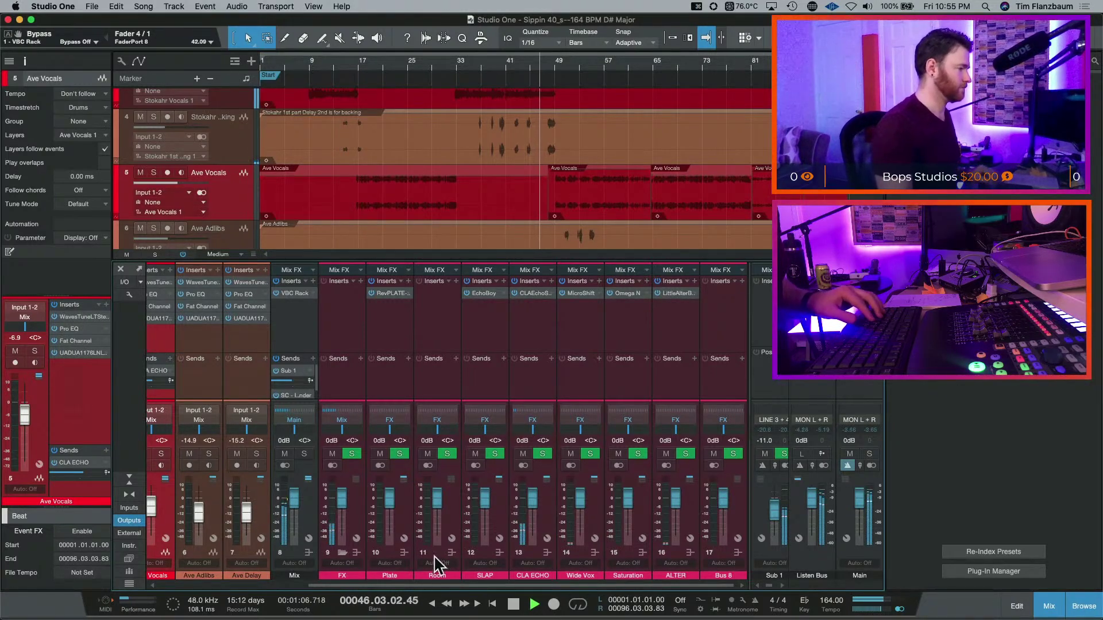
left_click(438, 576)
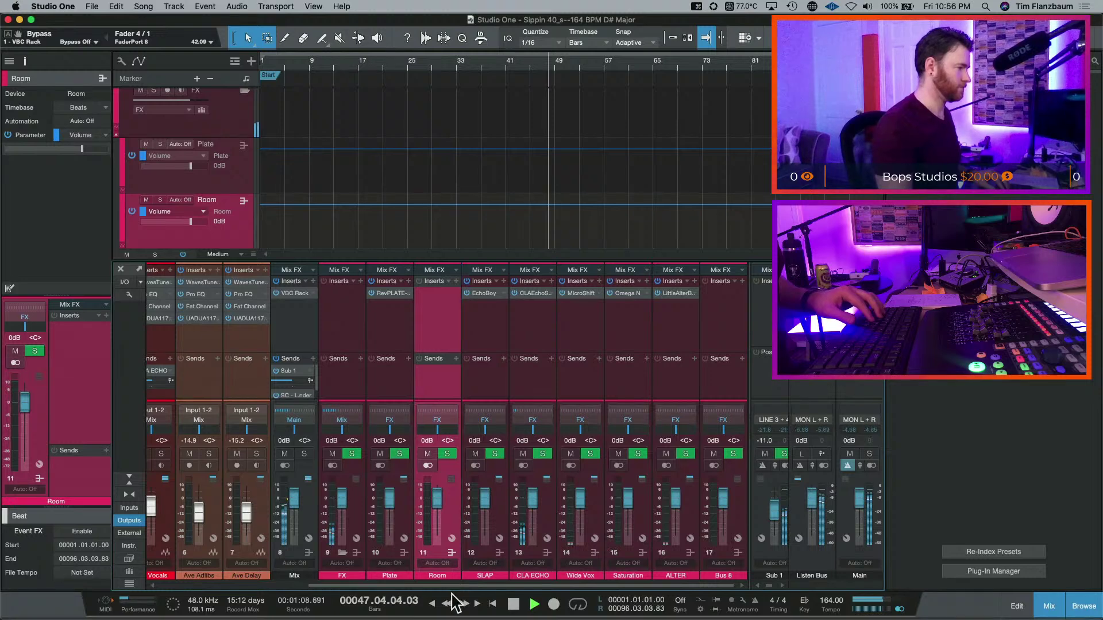
left_click_drag(448, 586, 283, 591)
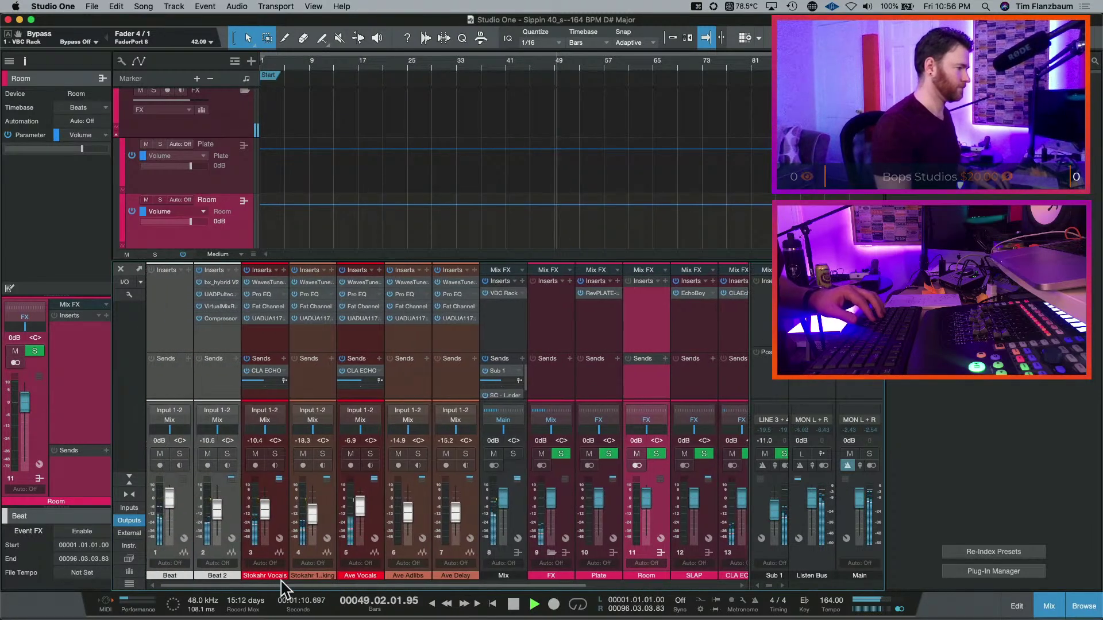
left_click(360, 332)
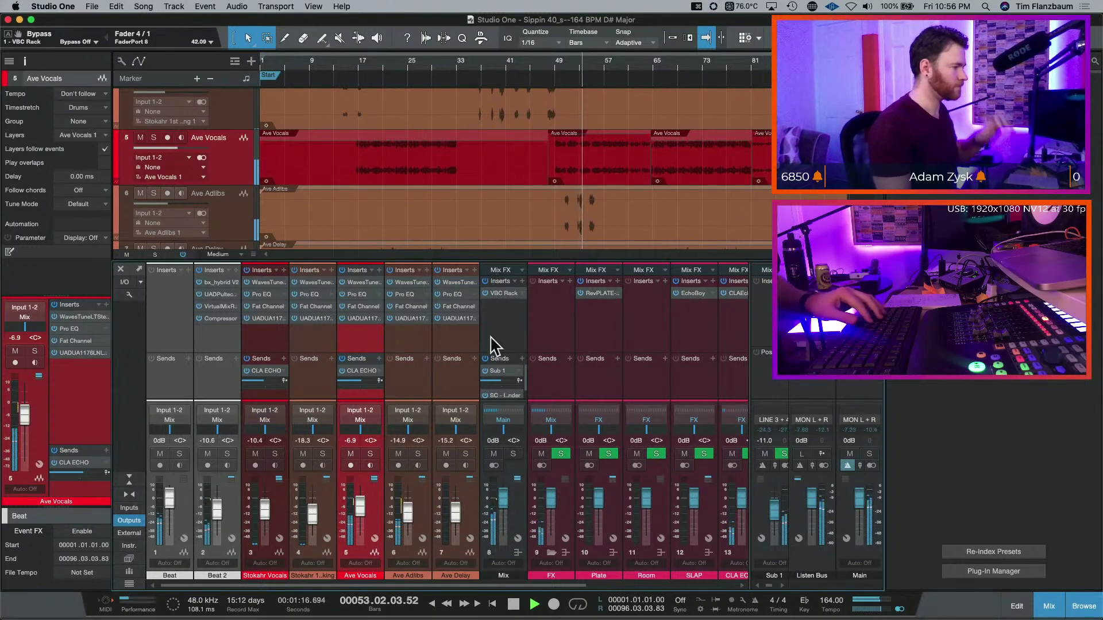
- Insert Doubler2 Mono/Stereo on the Ave Adlibs channel, stop playback and switch off the plug-in's direct signal
left_click(427, 271)
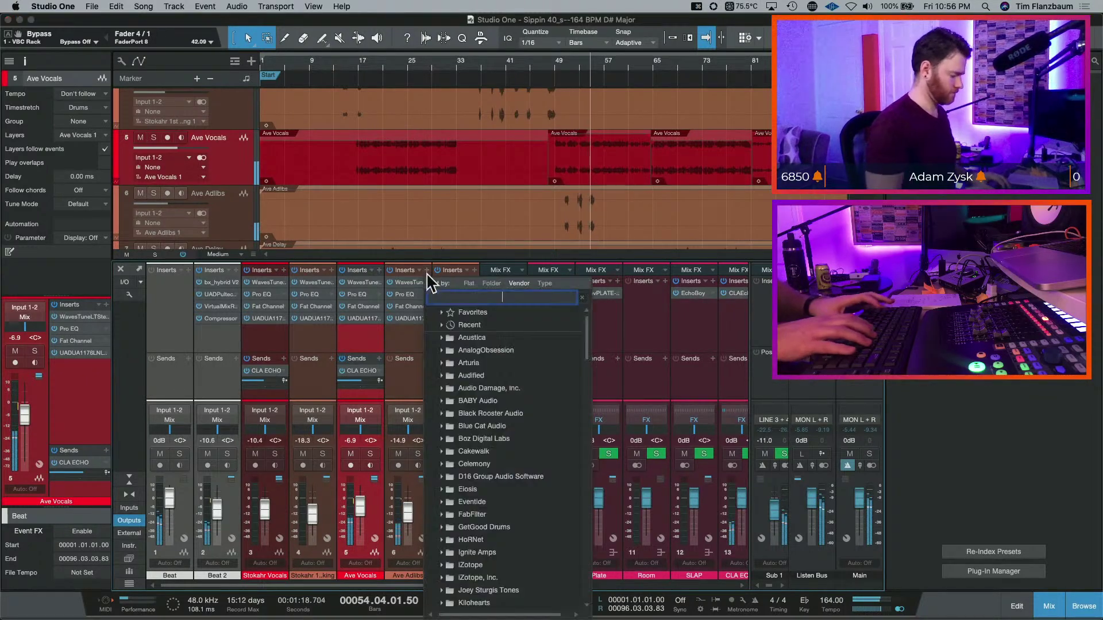
type("doubler")
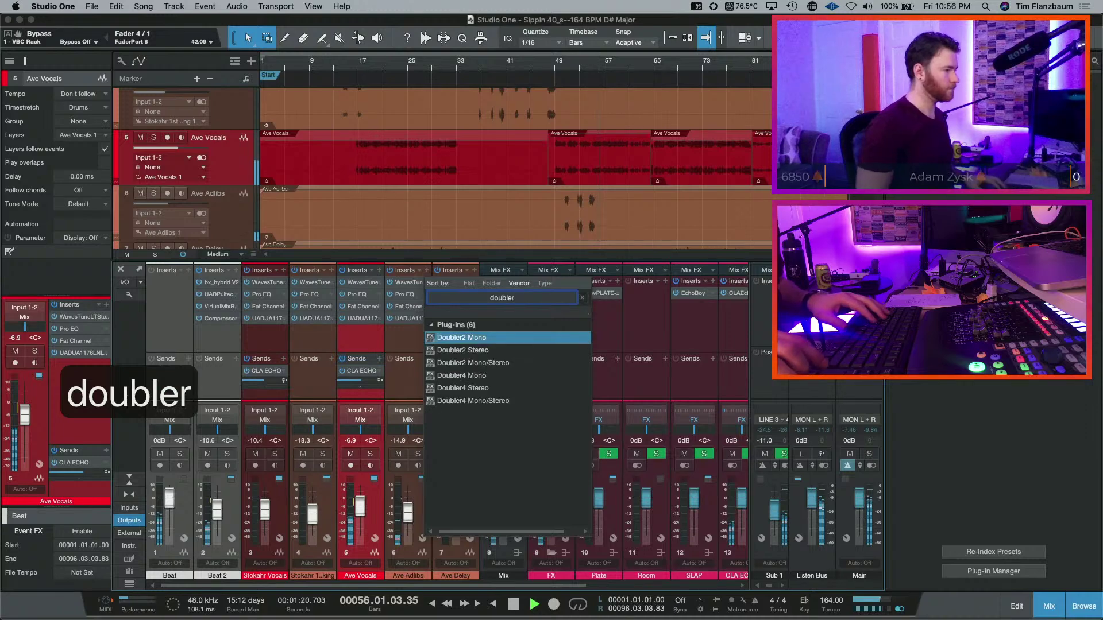
key("Down")
key("Down")
key("Return")
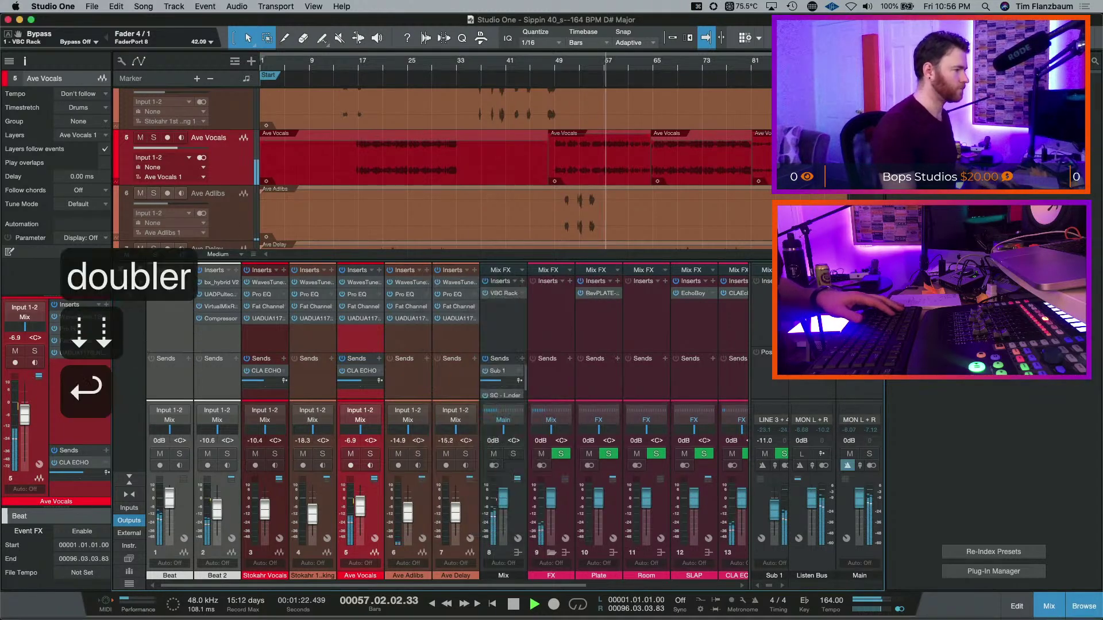
key("space")
left_click(144, 281)
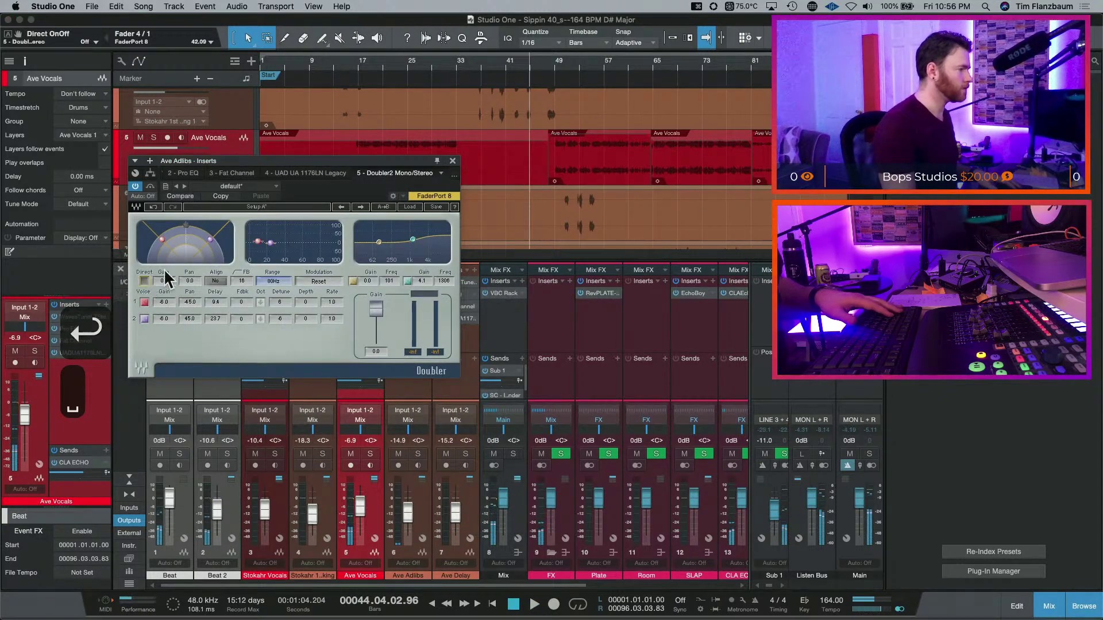
- Set the Ave Adlibs Pro EQ low-cut frequency to 258 Hz and audition it from bar 49
left_click(558, 66)
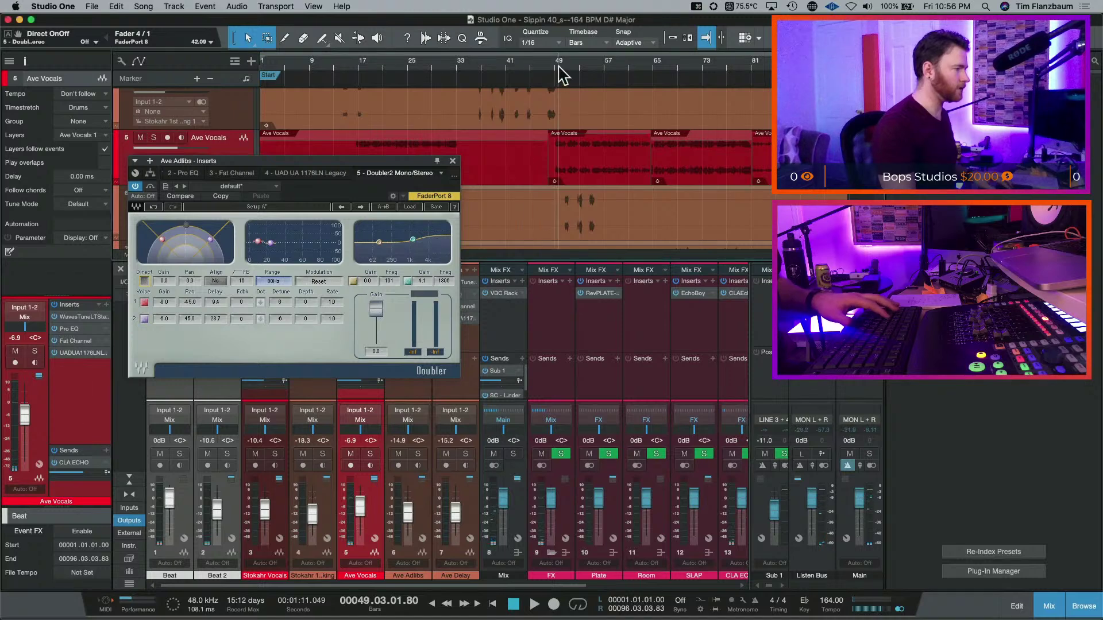
key("e")
key("e")
key("e")
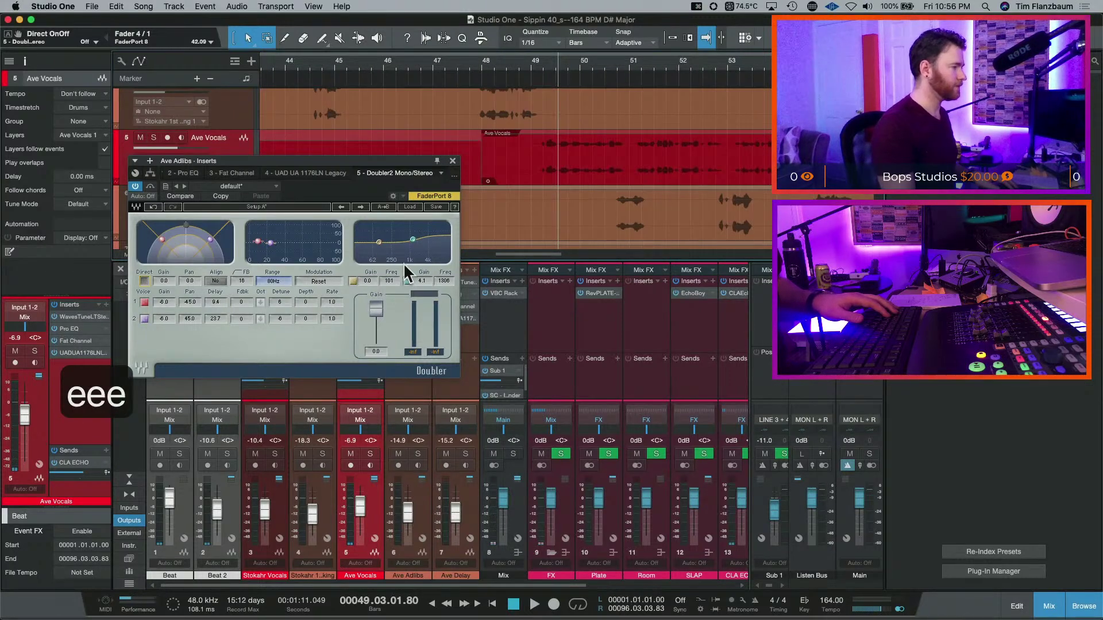
left_click(190, 174)
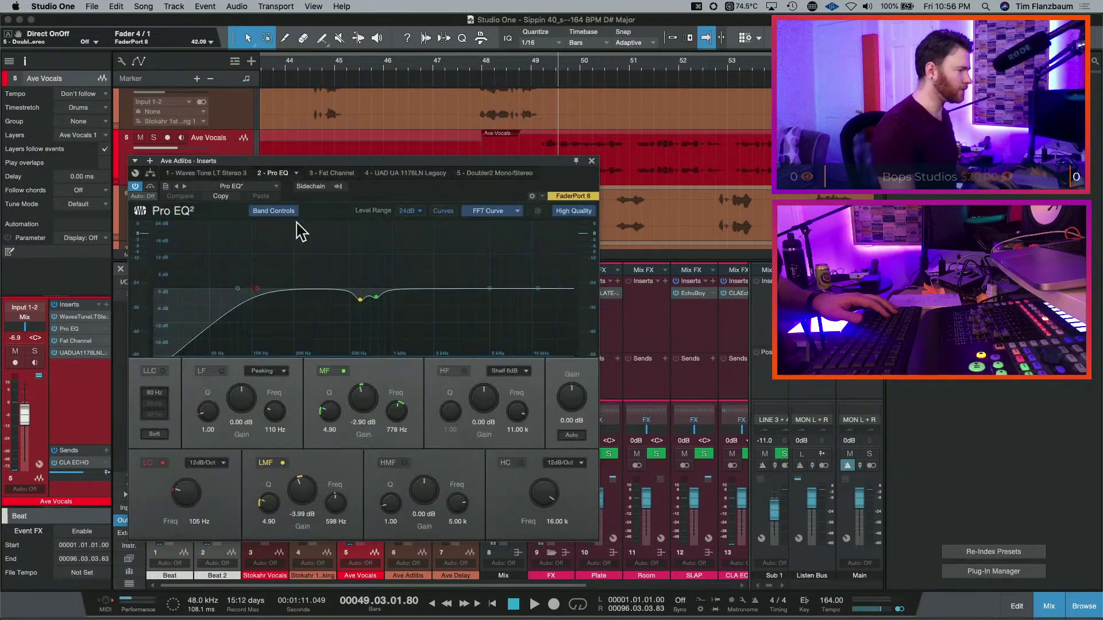
left_click_drag(190, 486, 187, 470)
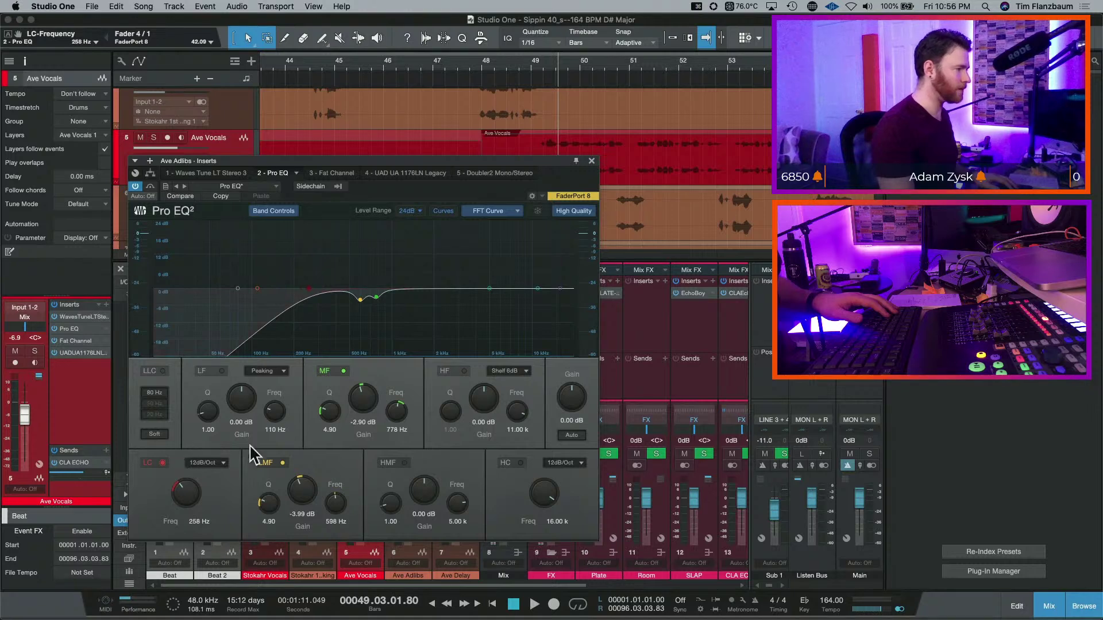
left_click(591, 161)
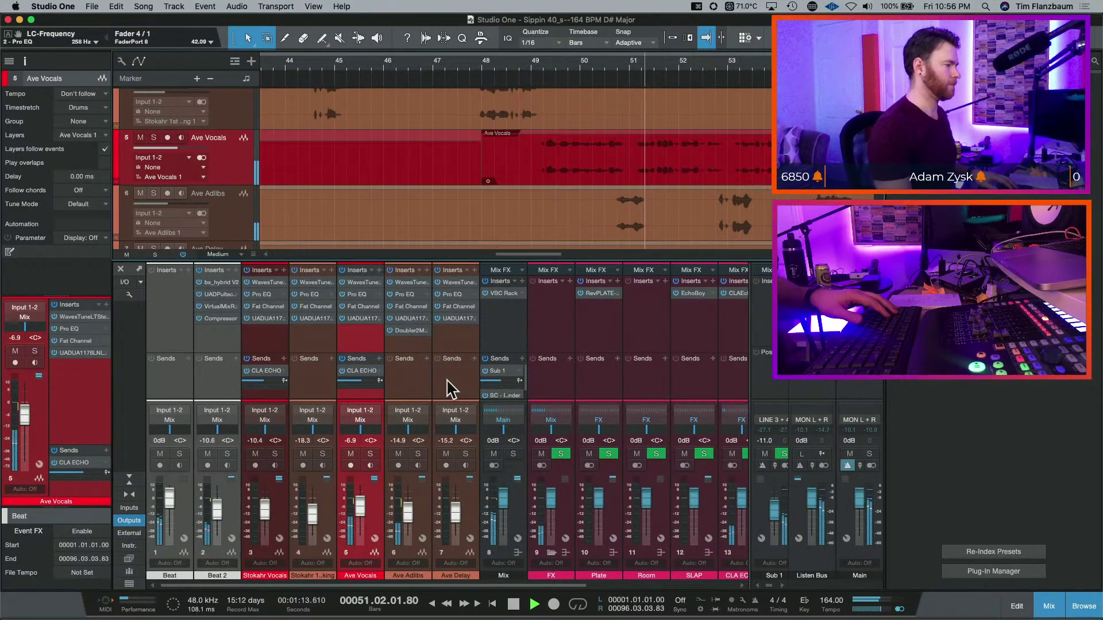
key("space")
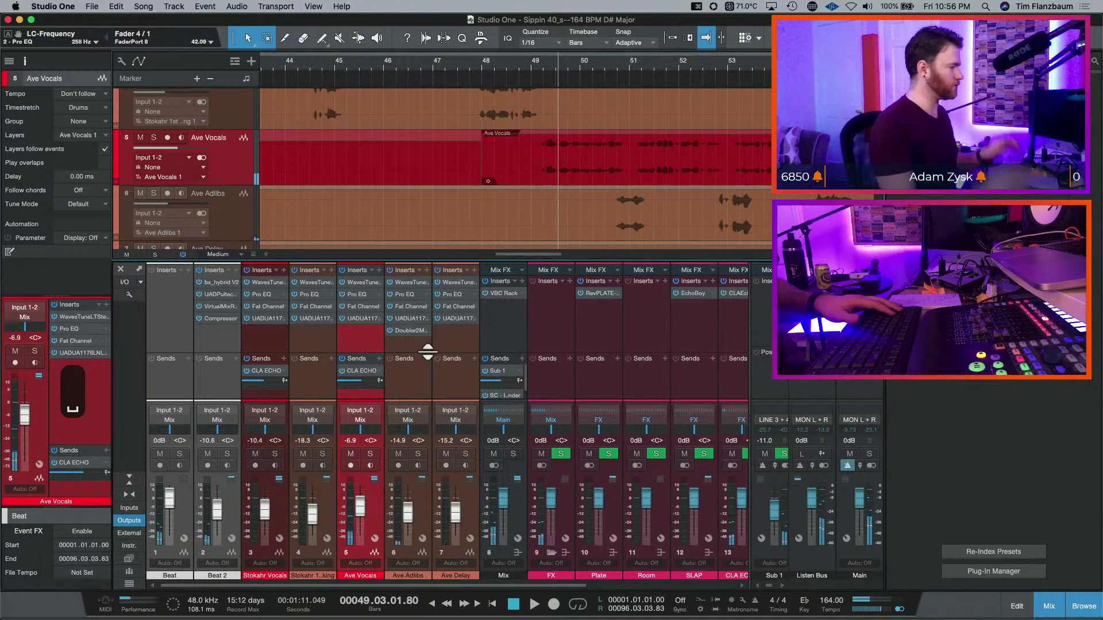
- Set the gain of both voices in the Ave Adlibs Doubler2 to 0.0, audition the result and close the plug-in
left_click(409, 331)
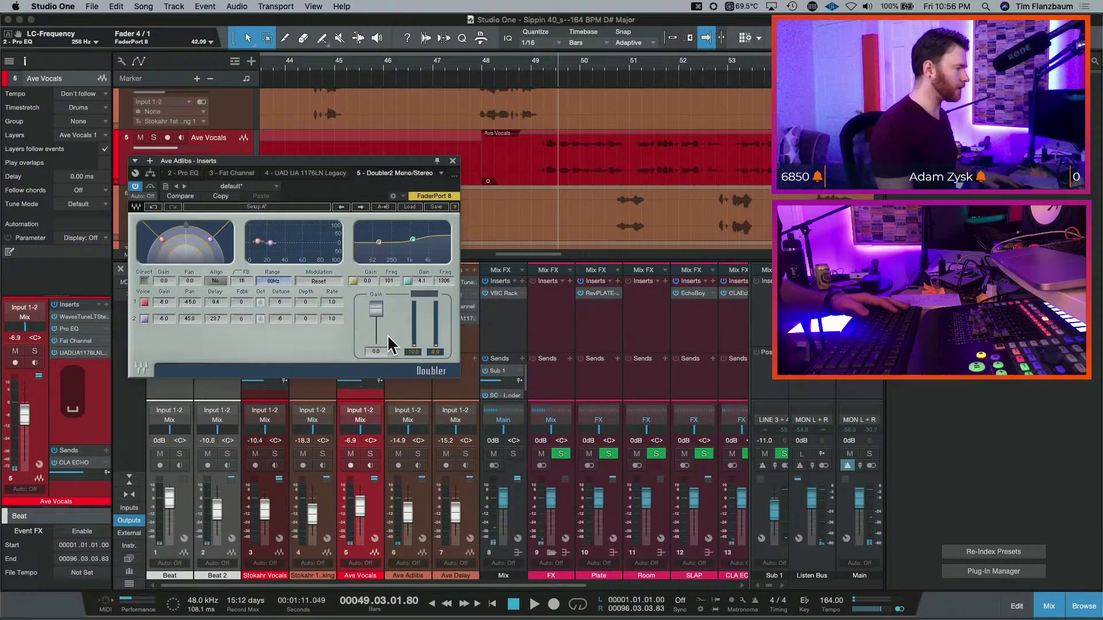
left_click(165, 302)
type("0")
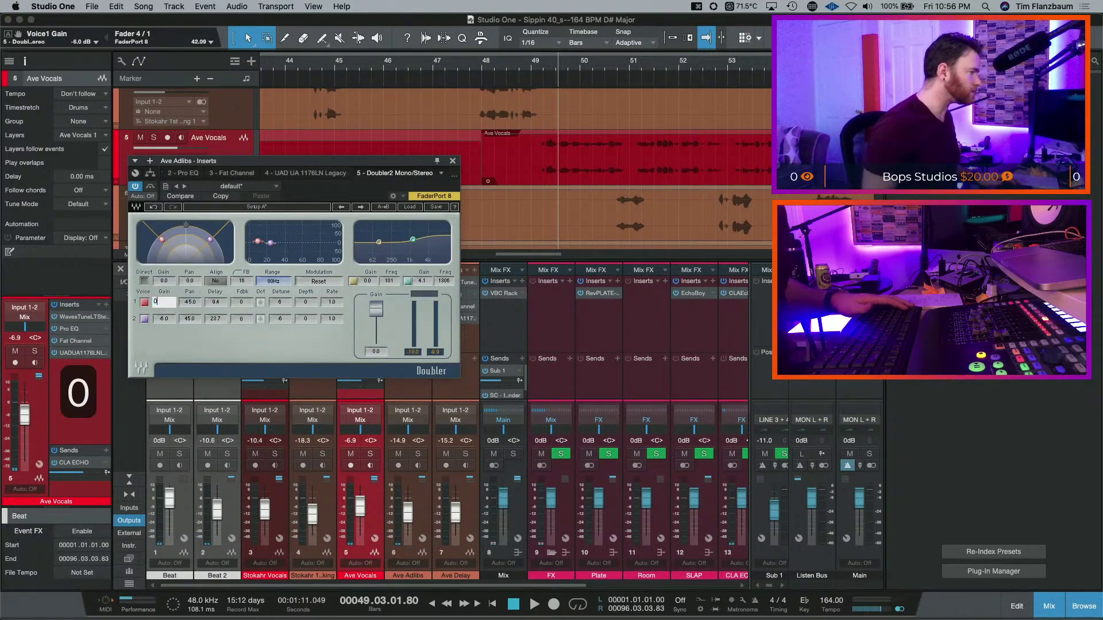
key("Return")
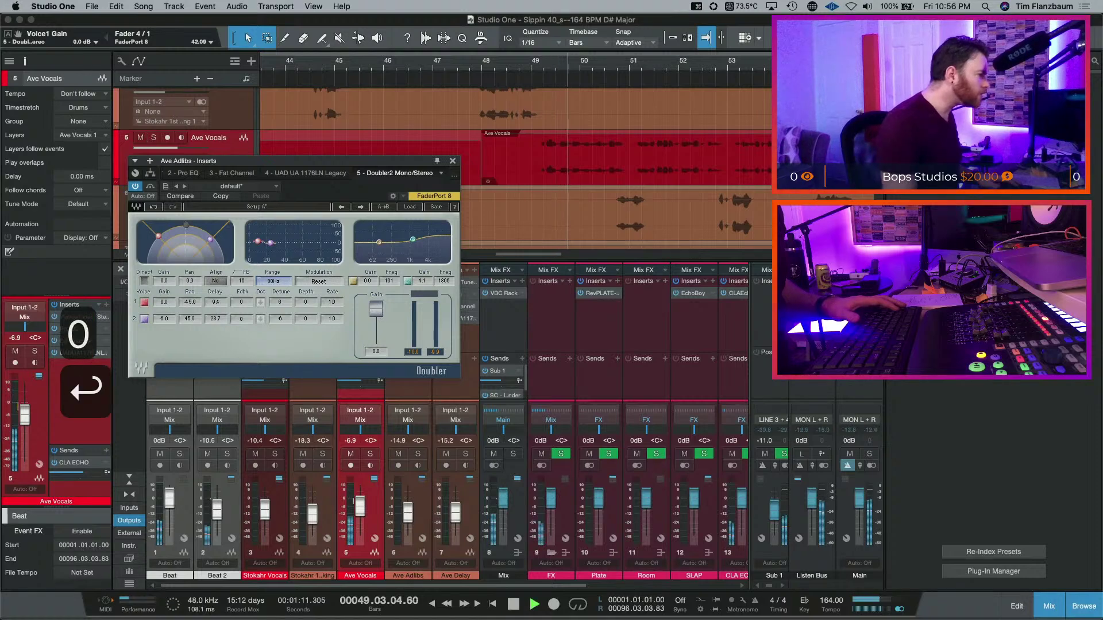
left_click(165, 319)
type("0")
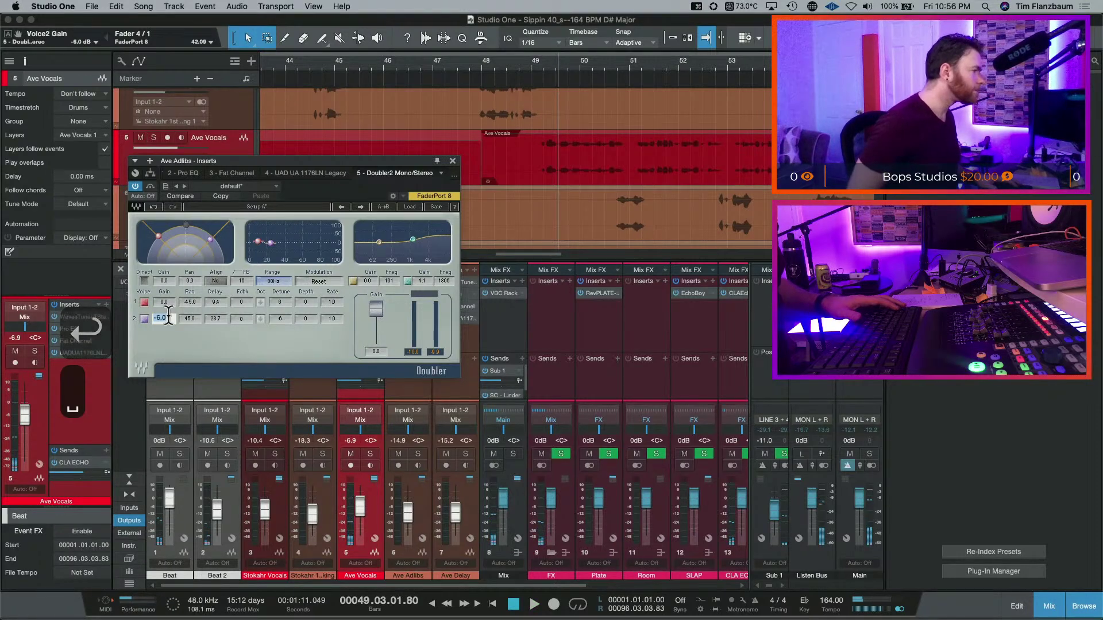
key("Return")
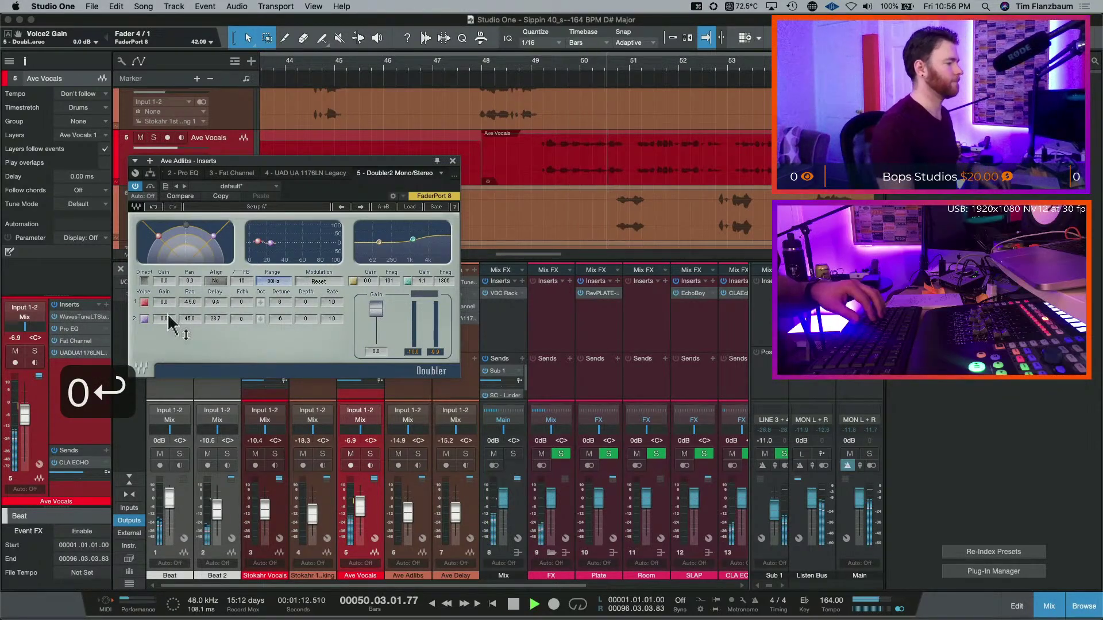
key("space")
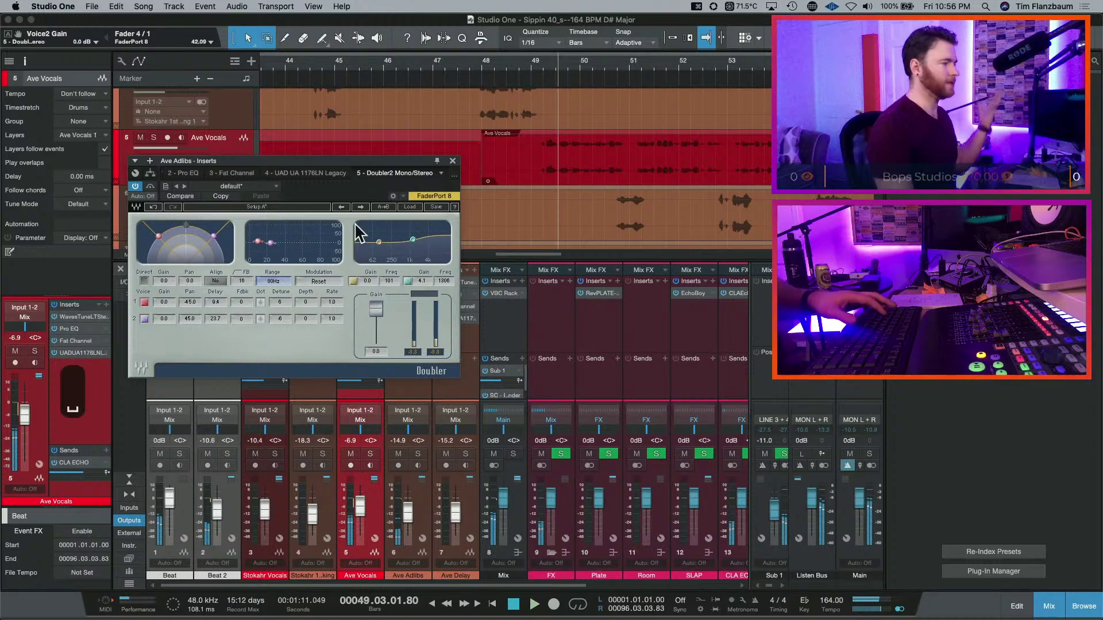
left_click(452, 162)
- Copy the Doubler2 from Ave Adlibs to the Ave Delay channel during playback and switch off its high EQ band
key("space")
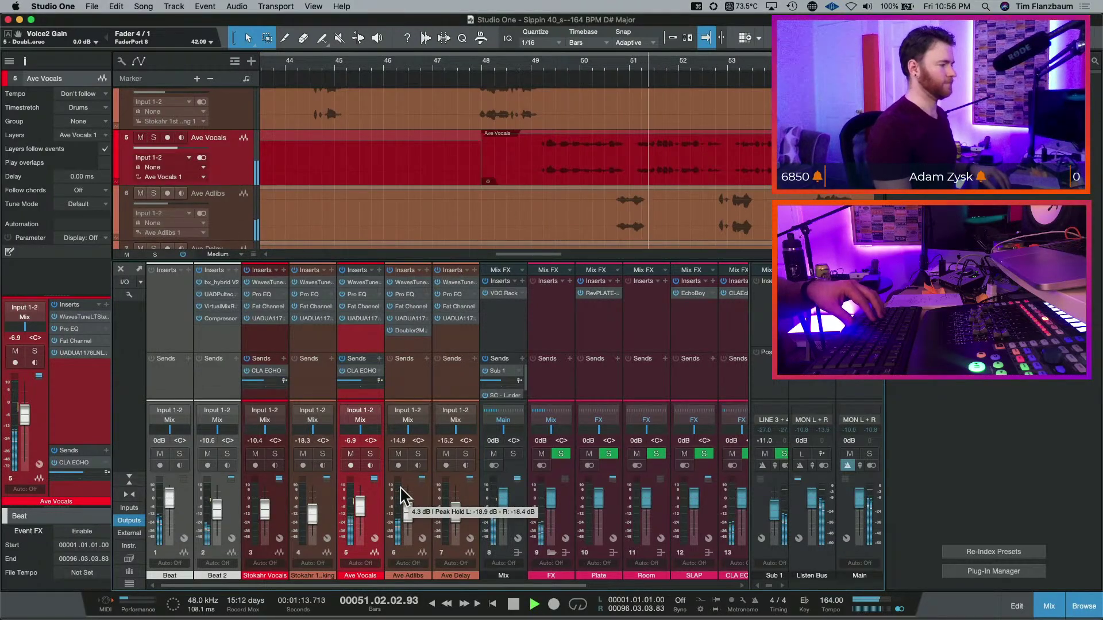
left_click_drag(414, 339, 443, 343)
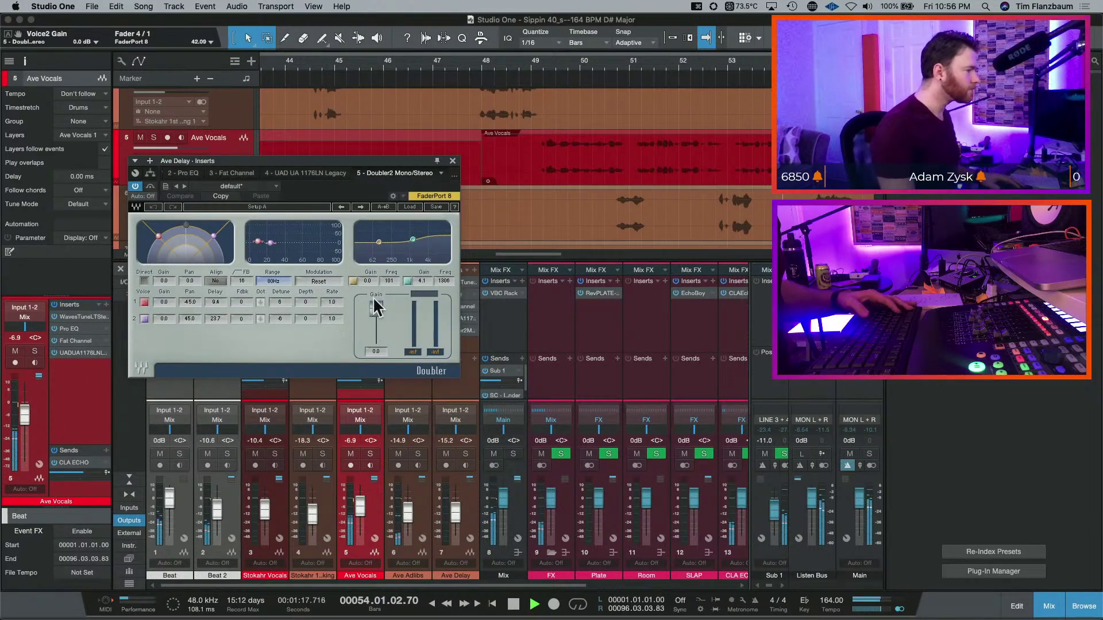
left_click(409, 281)
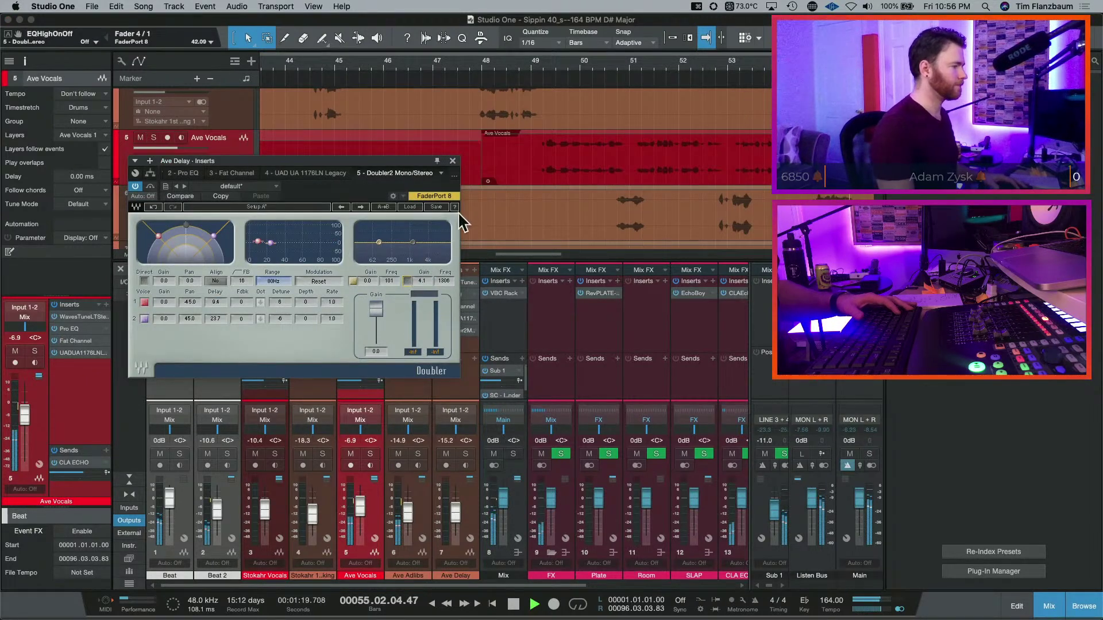
left_click(453, 162)
- Switch off the high EQ band in the Ave Adlibs Doubler2 and close the plug-in
left_click(414, 338)
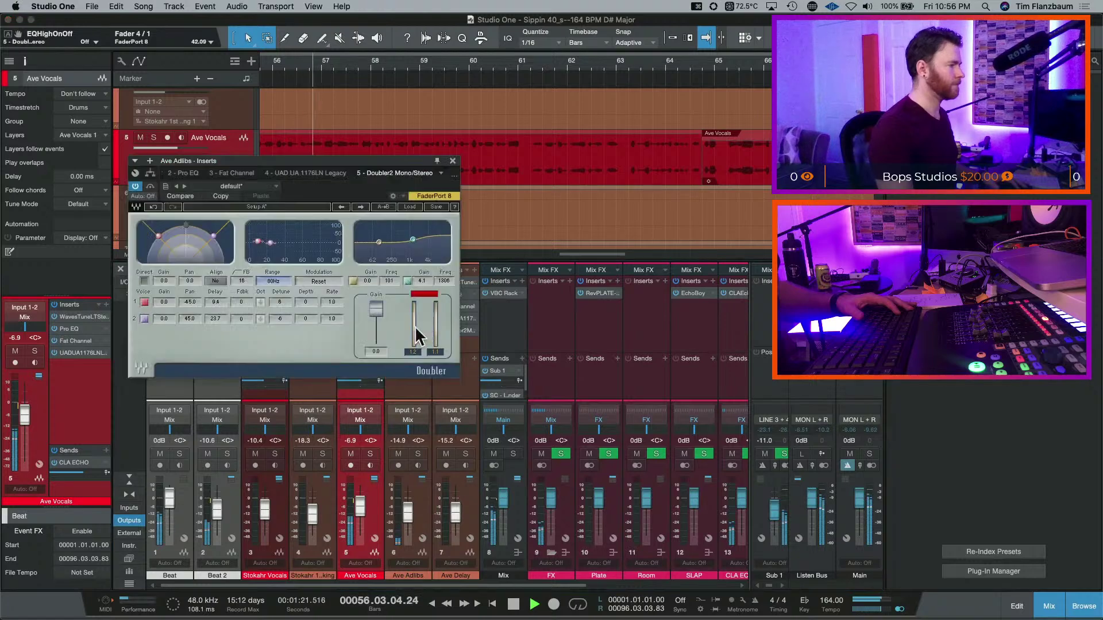
left_click(408, 281)
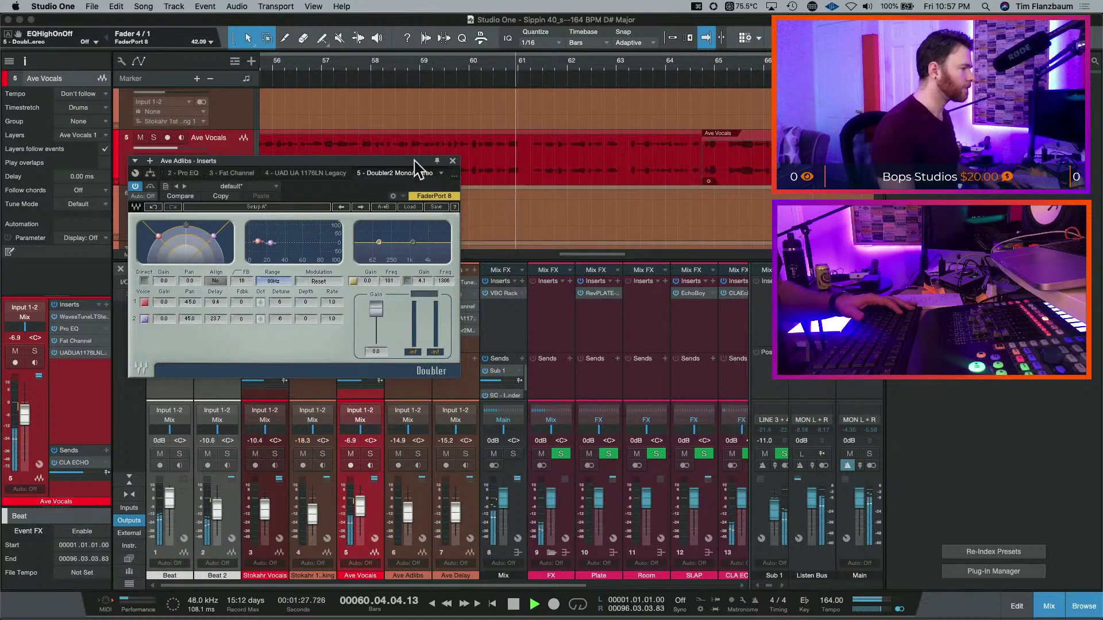
left_click(453, 161)
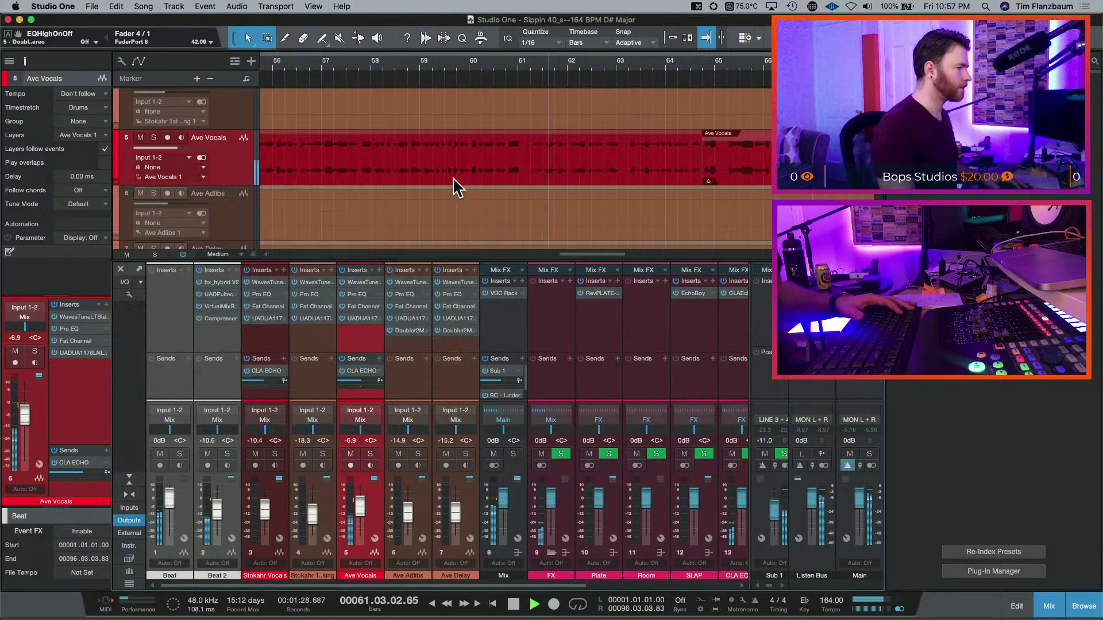
- In the Ave Delay Doubler2, set the detune of voice 1 to -6 and voice 2 to 6 cents, and close the plug-in
left_click(456, 331)
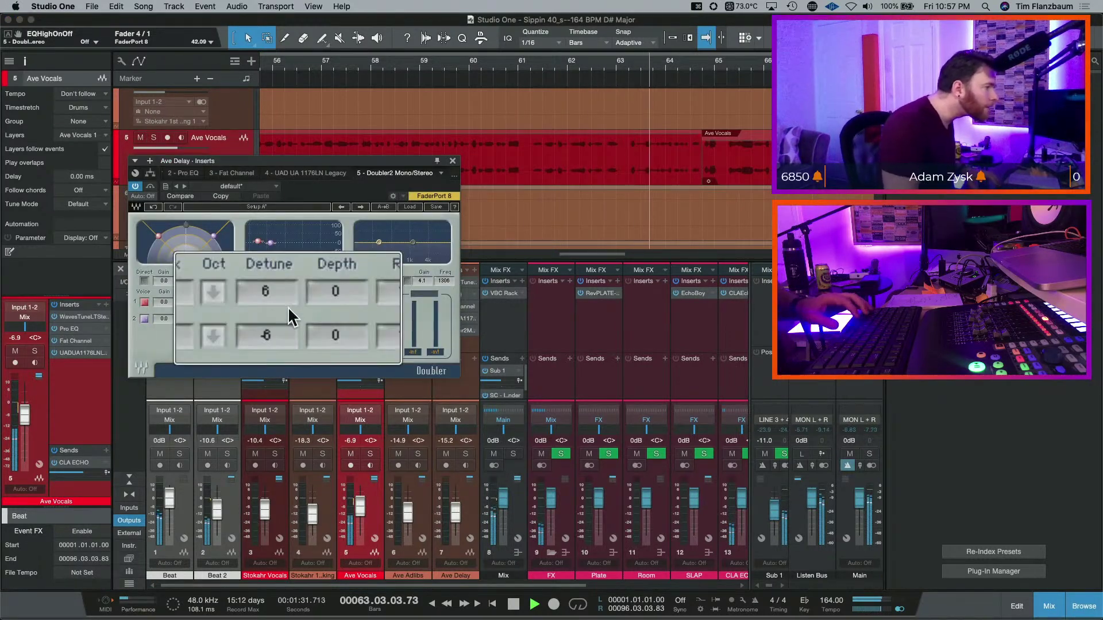
scroll(287, 306, "down", 3)
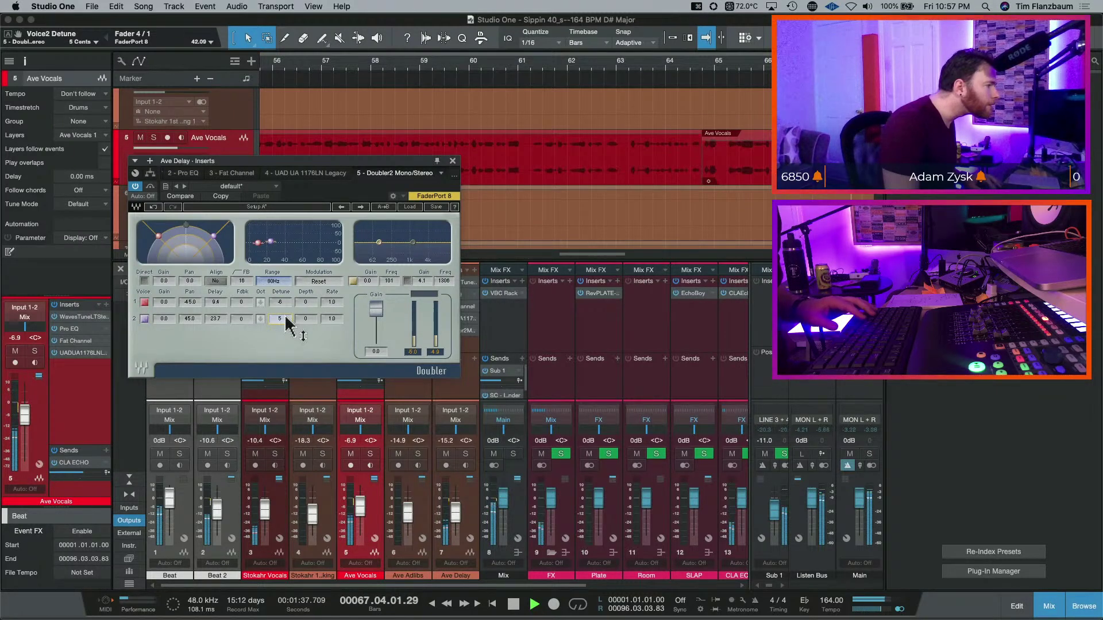
key("space")
left_click(454, 162)
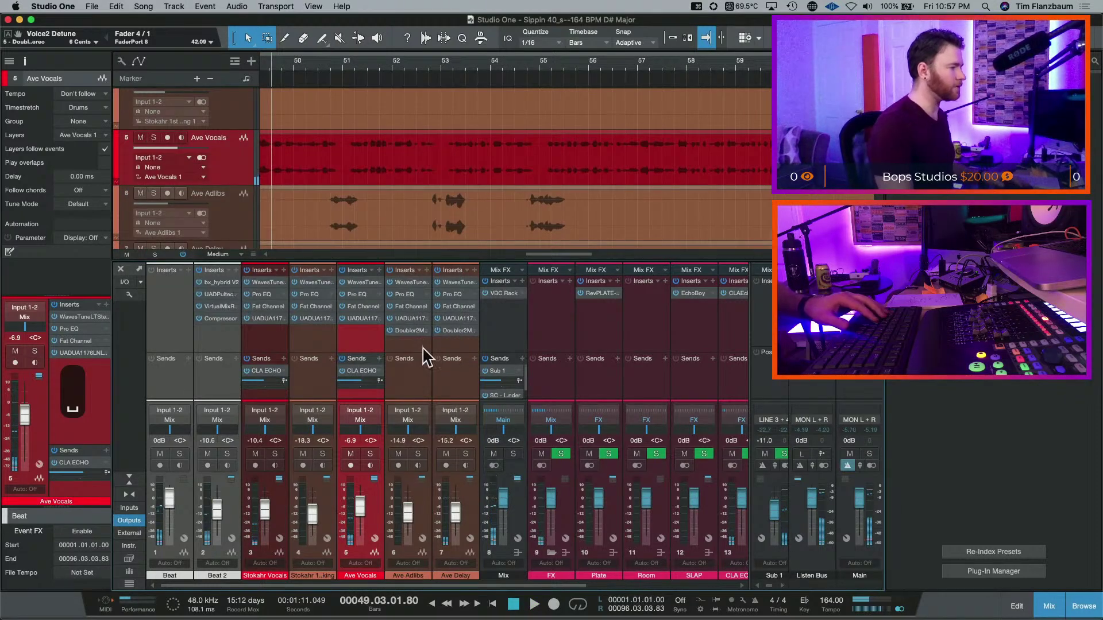
- Play from bar 65 and balance the levels, setting Ave Delay to -11.5 dB and Ave Vocals to -6.3 dB
scroll(436, 217, "down", 2)
key("w")
key("w")
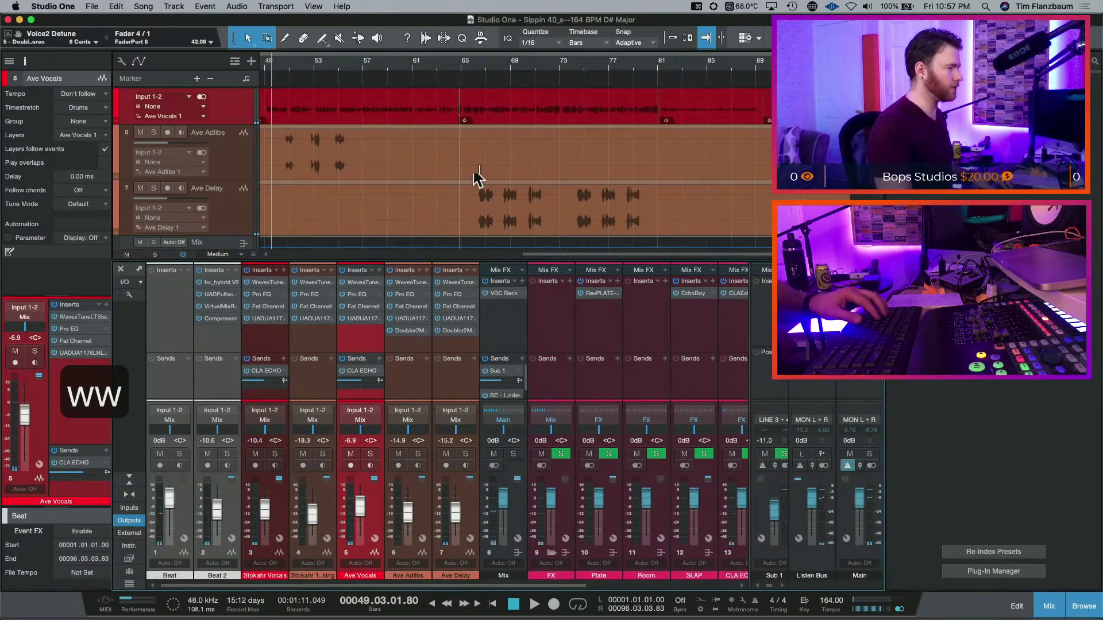
left_click(466, 61)
key("space")
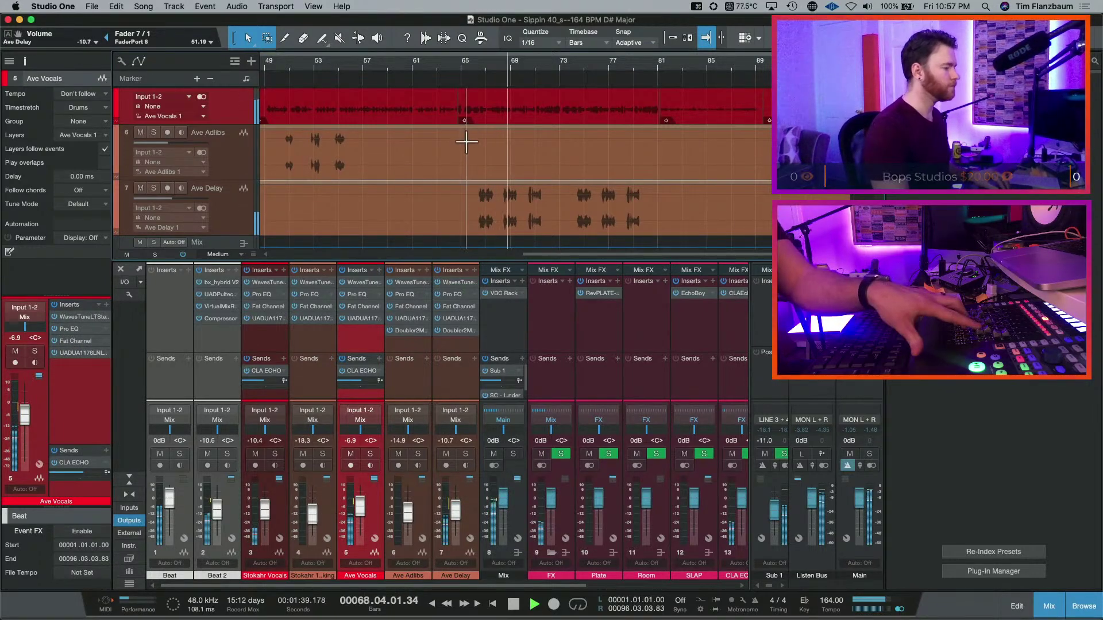
key("space")
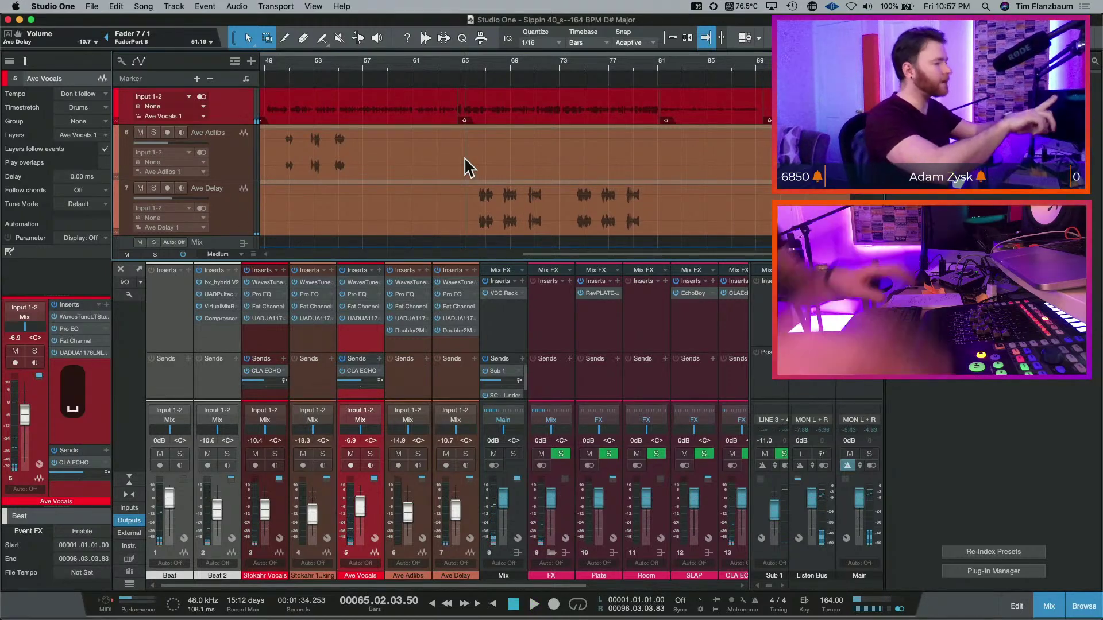
key("space")
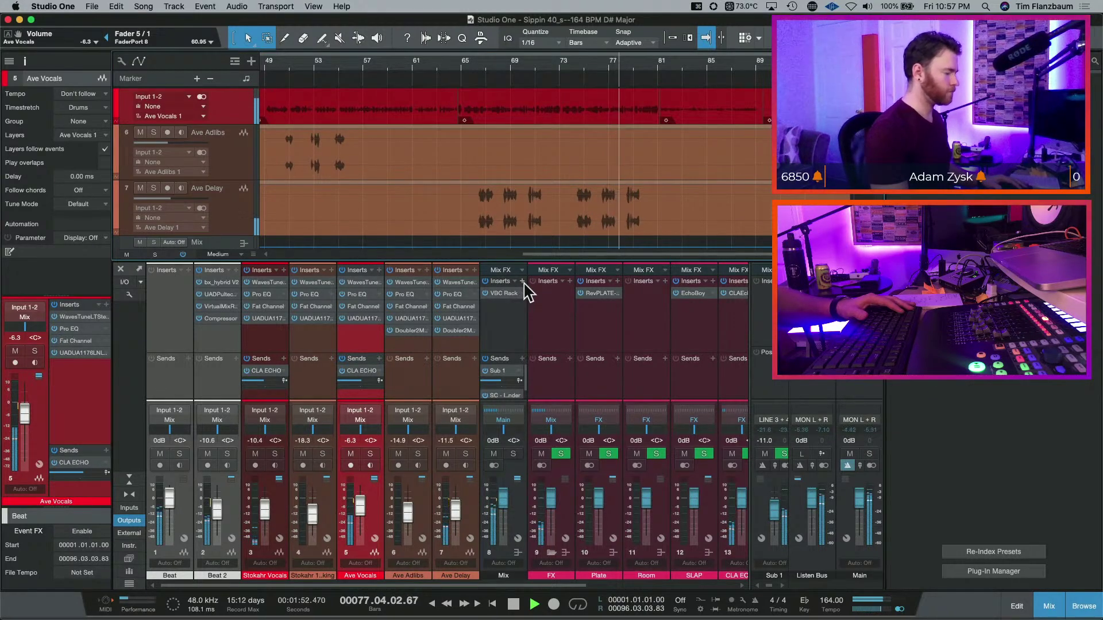
- Add a send to the SLAP effect channel on Ave Vocals during playback
scroll(537, 589, "right", 1)
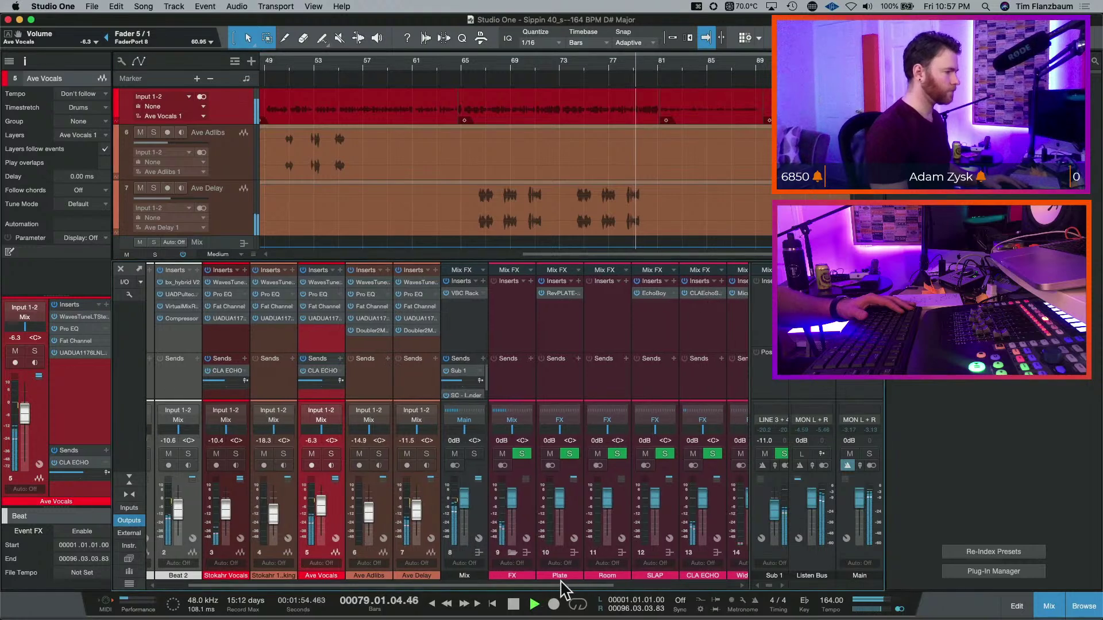
left_click_drag(537, 589, 628, 591)
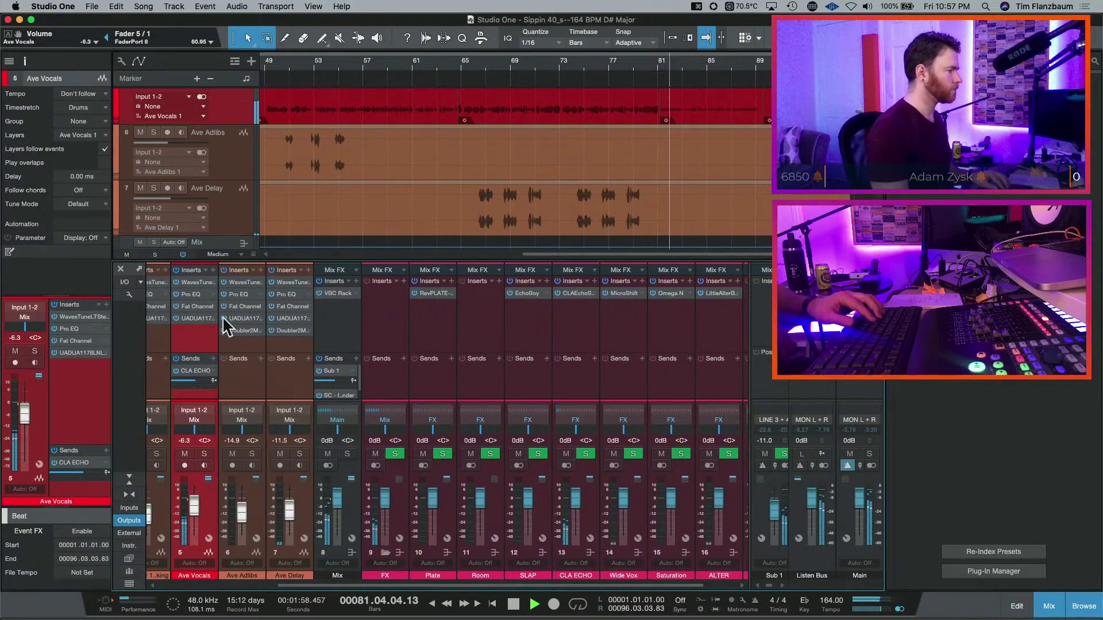
left_click(213, 360)
type("slap")
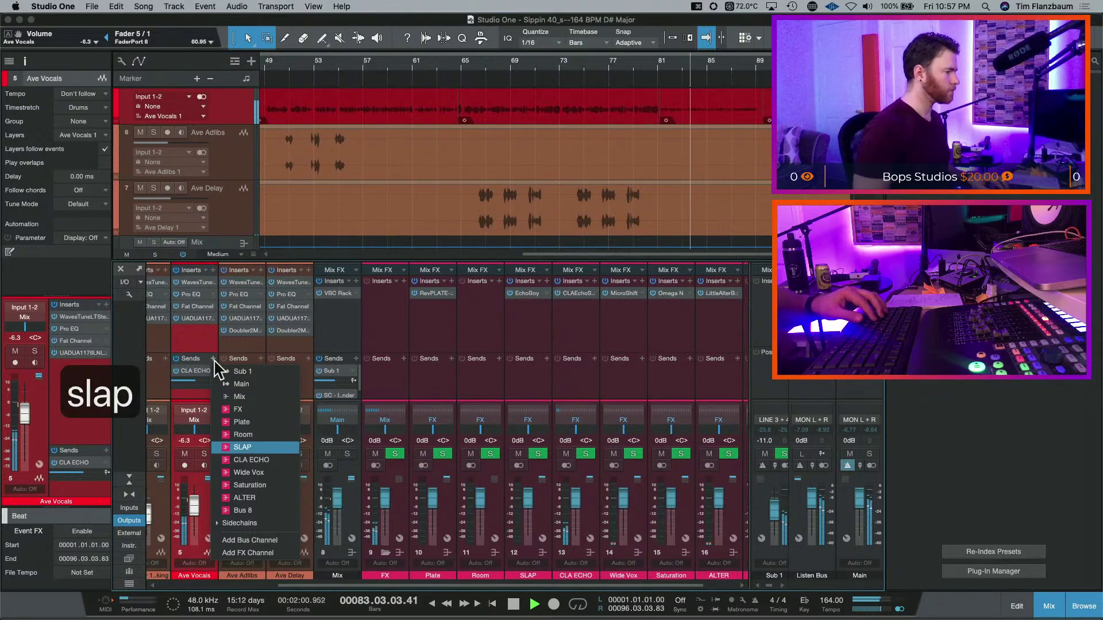
key("Return")
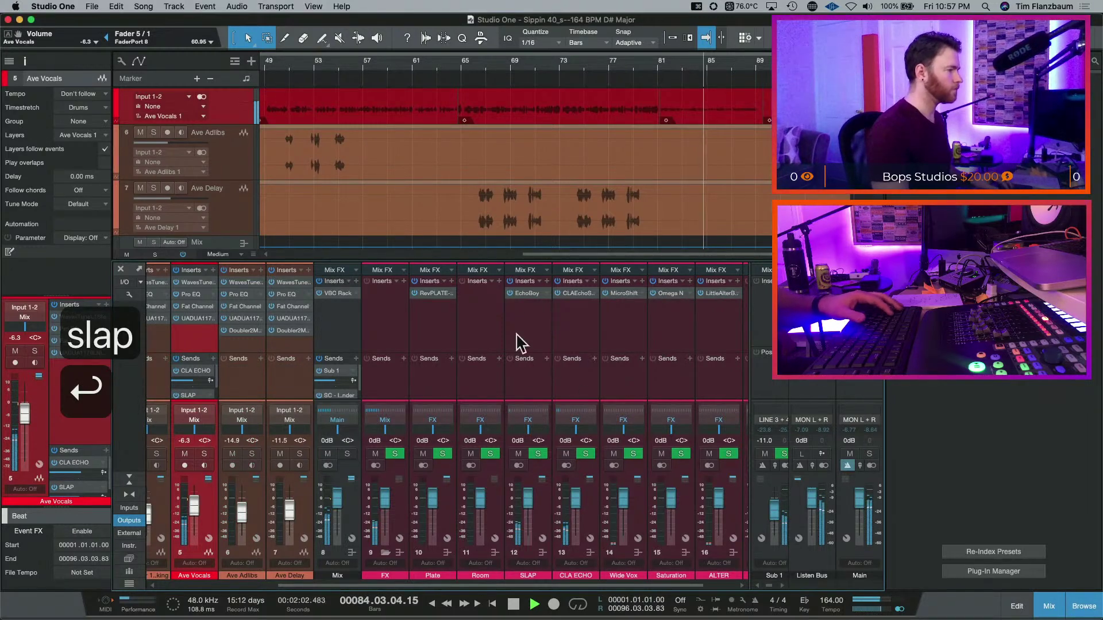
- Adjust the echo time, high cut and feedback of the EchoBoy on the SLAP channel and audition it from bar 65
left_click(532, 294)
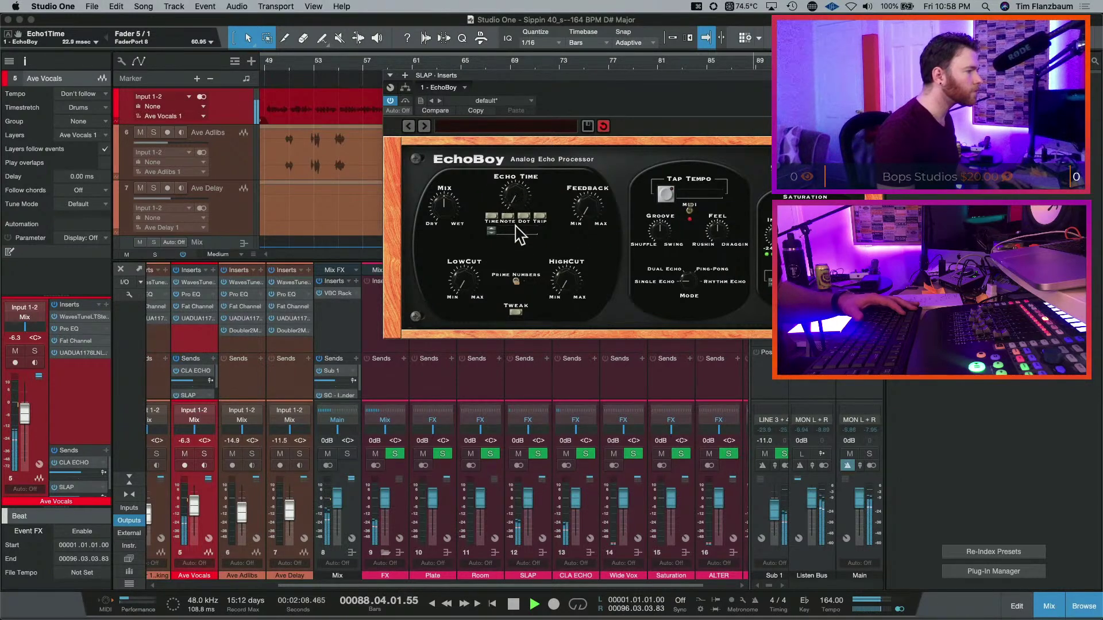
key("space")
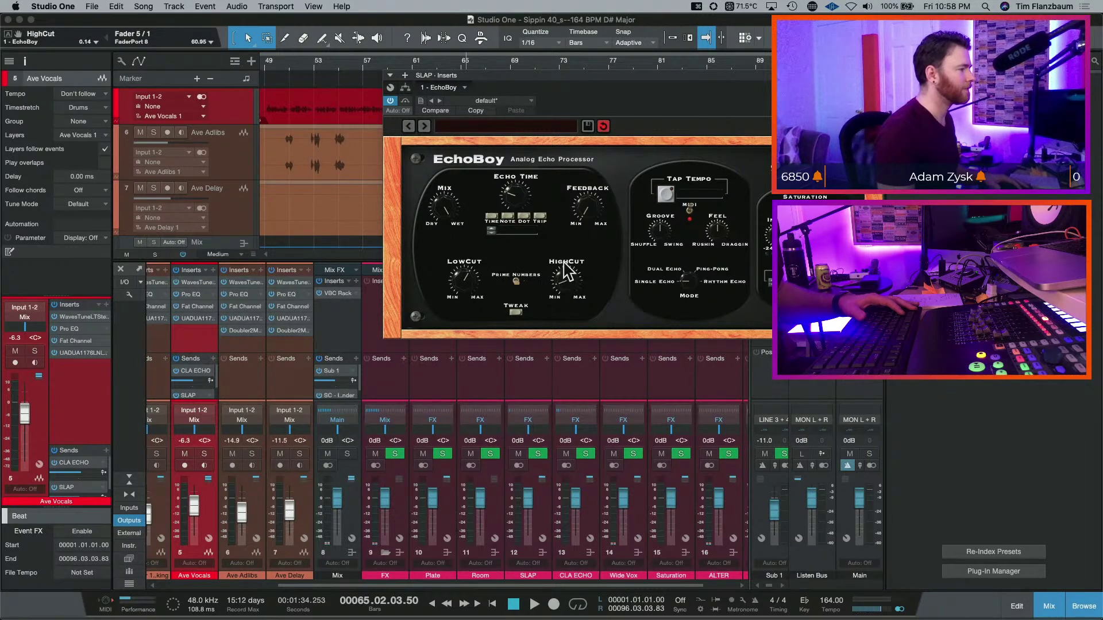
key("space")
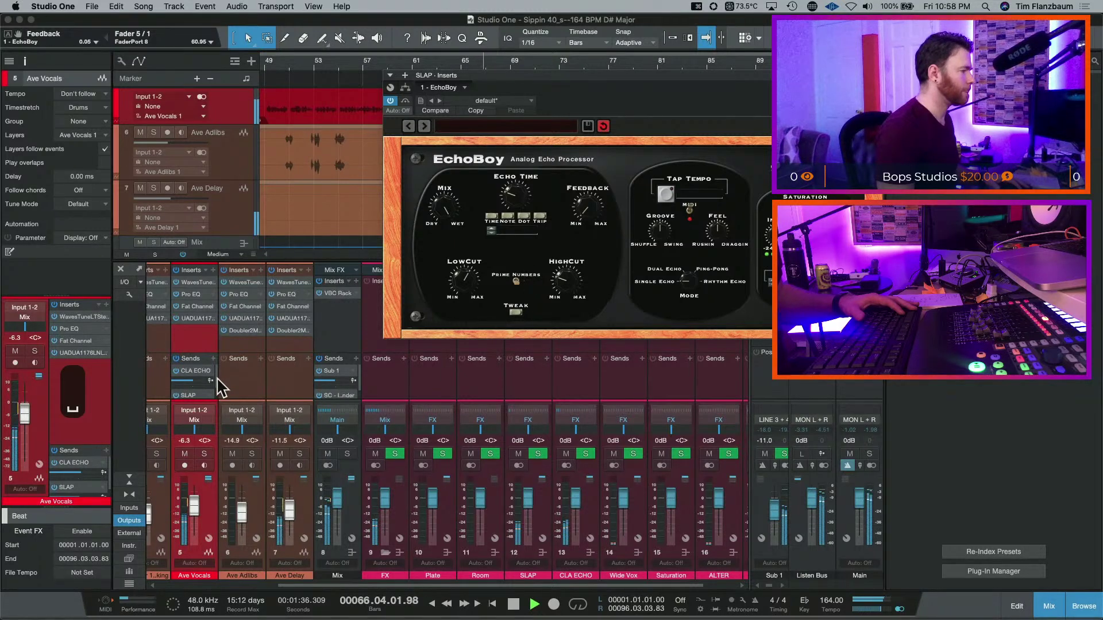
- Set the Ave Vocals send level to SLAP to +0.3 while listening, and stop playback
scroll(218, 390, "down", 2)
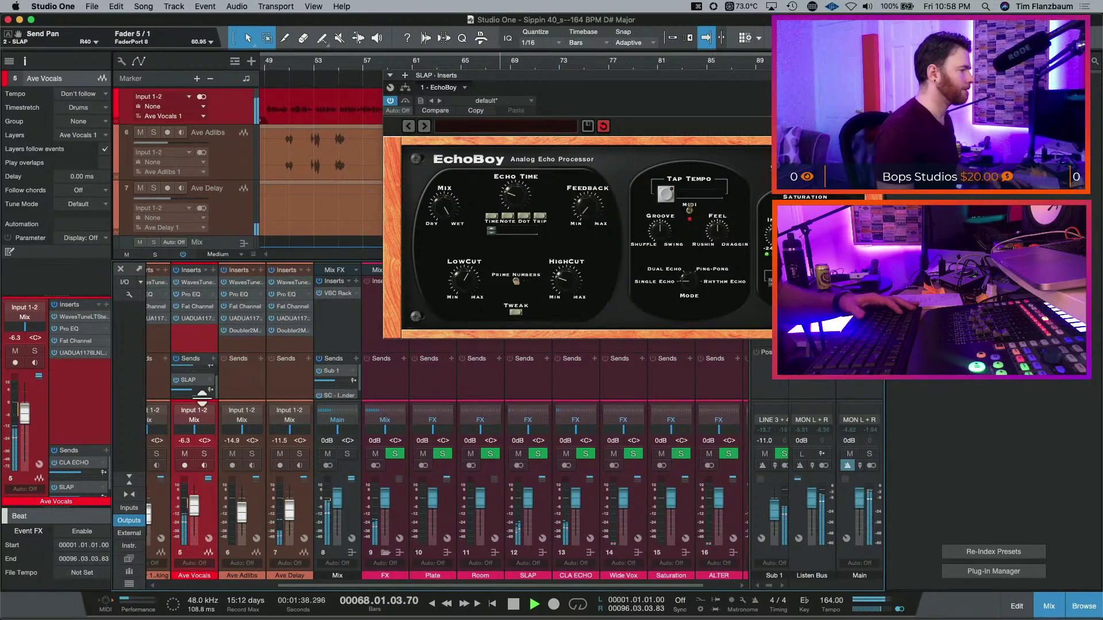
scroll(202, 390, "up", 3)
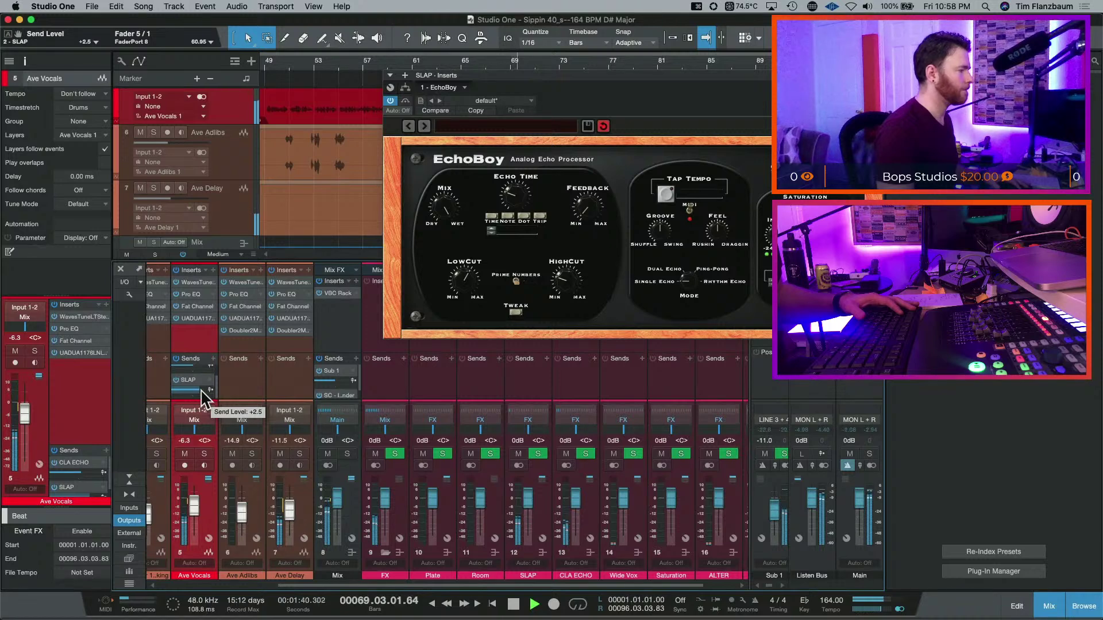
scroll(202, 393, "down", 2)
key("space")
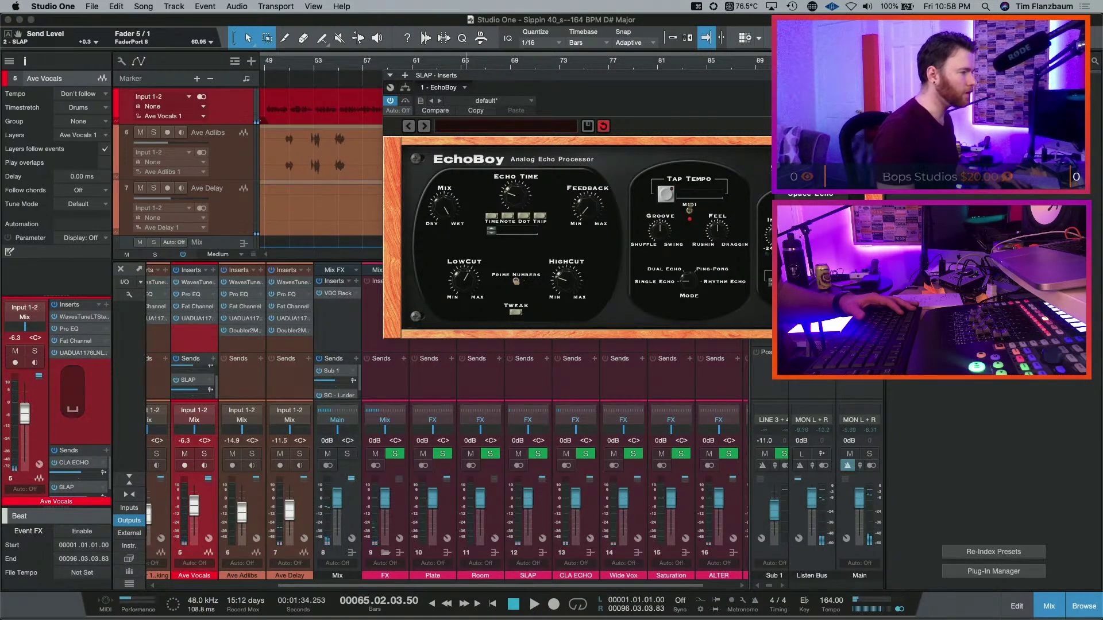
- Change the EchoBoy style to TelRay, audition Ave Vocals in solo, clear the solo and close the plug-in
key("space")
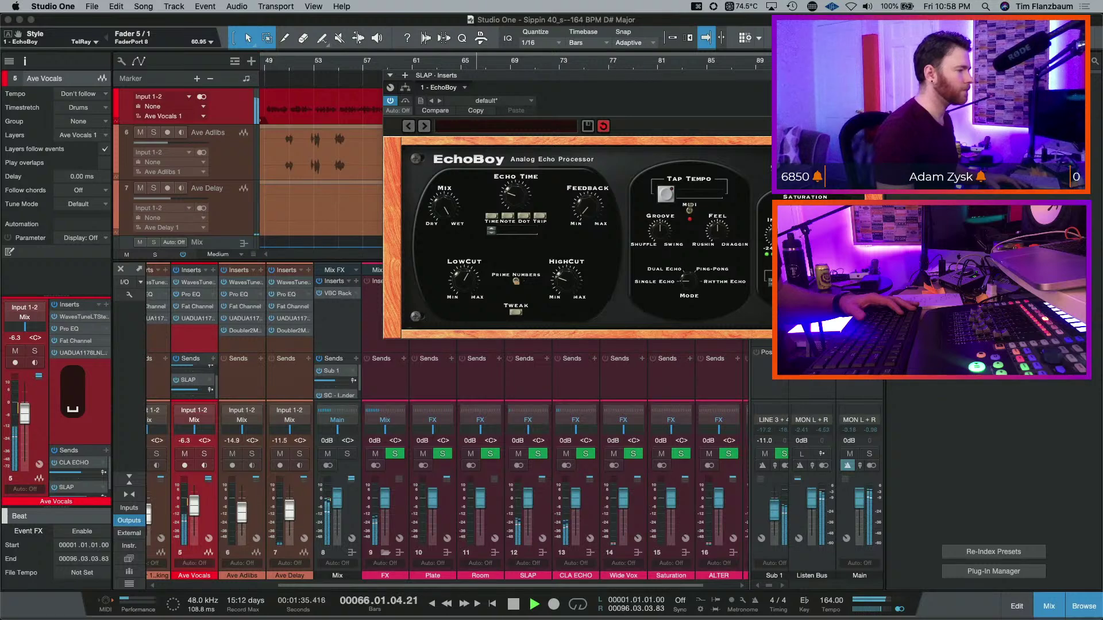
left_click(205, 454)
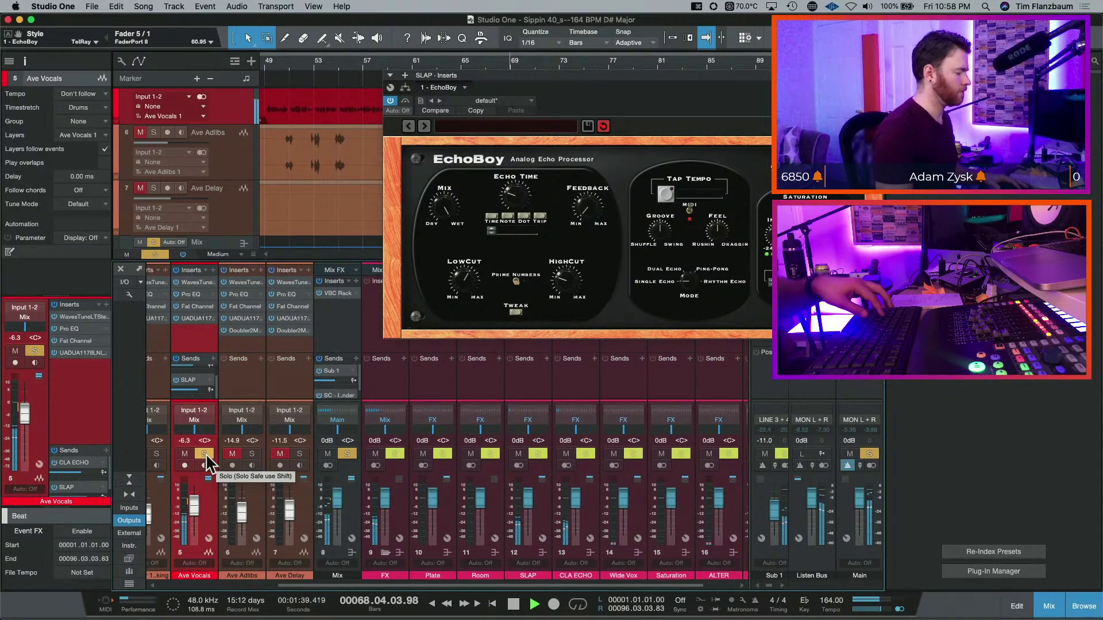
key("shift+super+s")
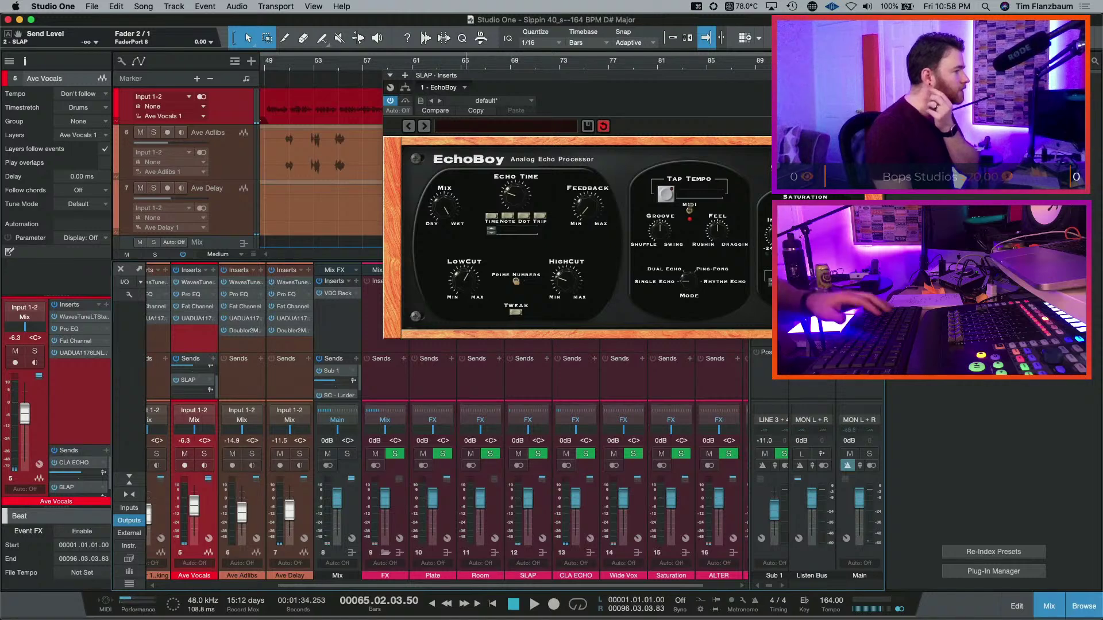
left_click(878, 76)
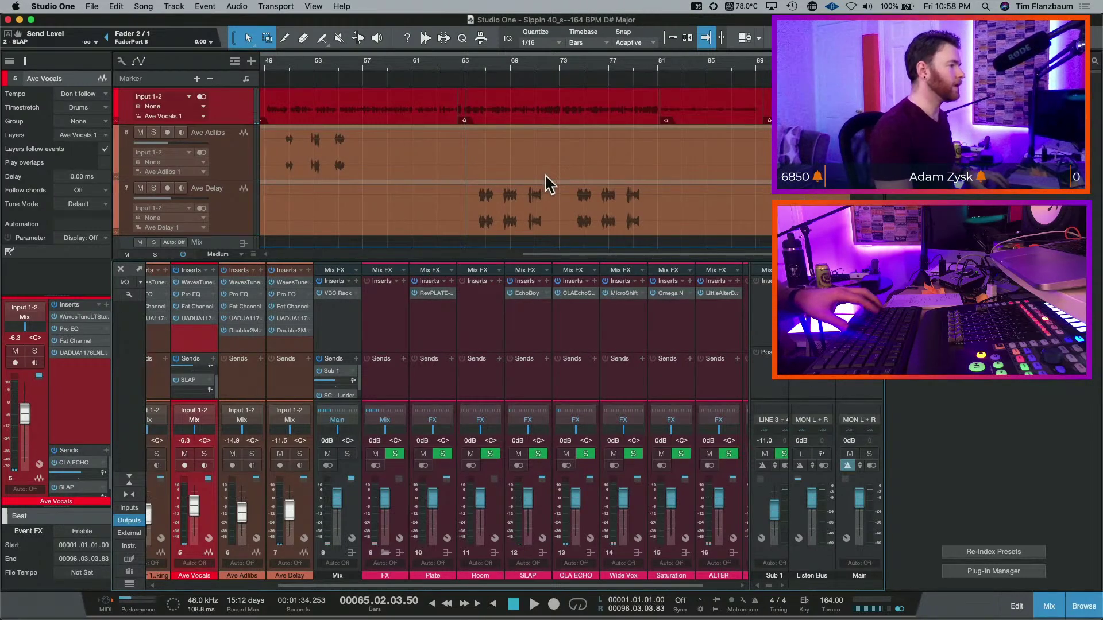
- Move the playback position to bar 48 and remove the SLAP send from Ave Vocals
scroll(545, 176, "up", 2)
scroll(544, 178, "left", 2)
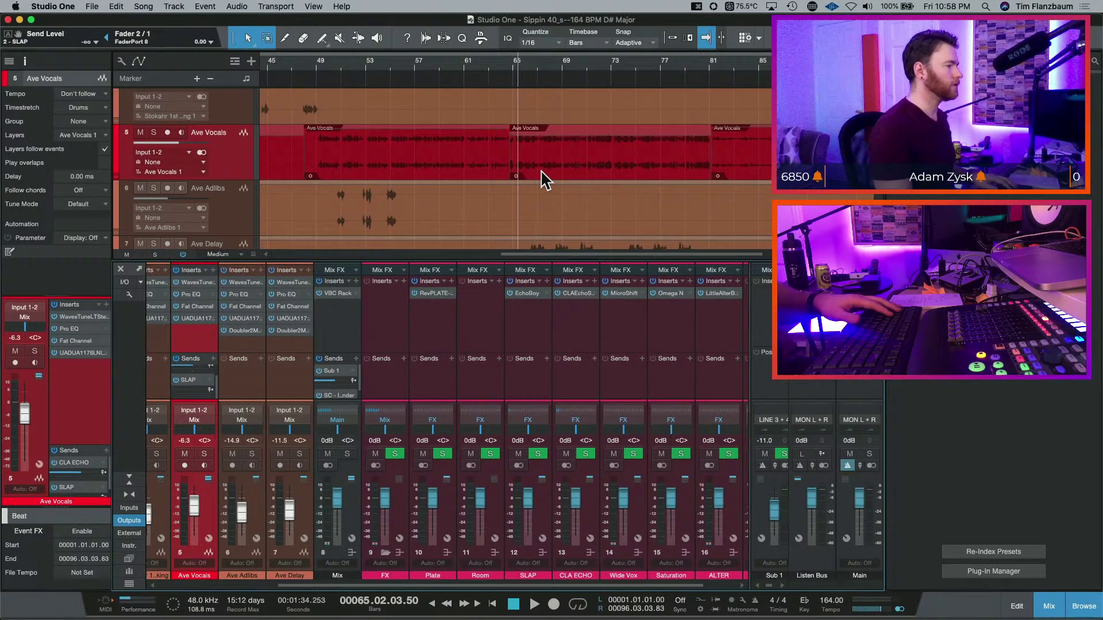
left_click(375, 172)
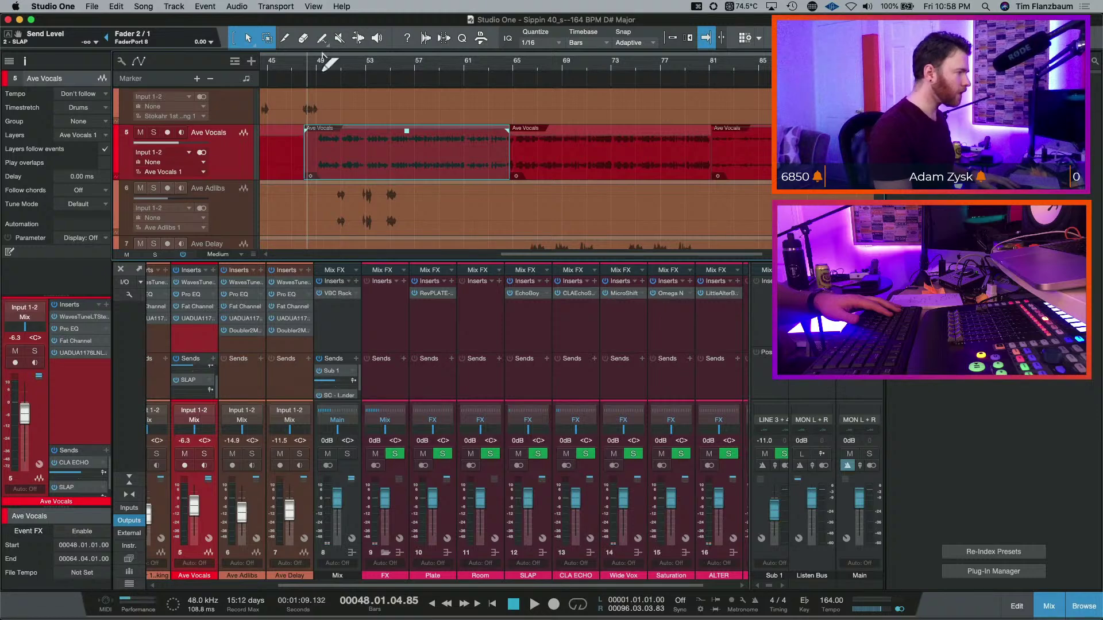
left_click(210, 379)
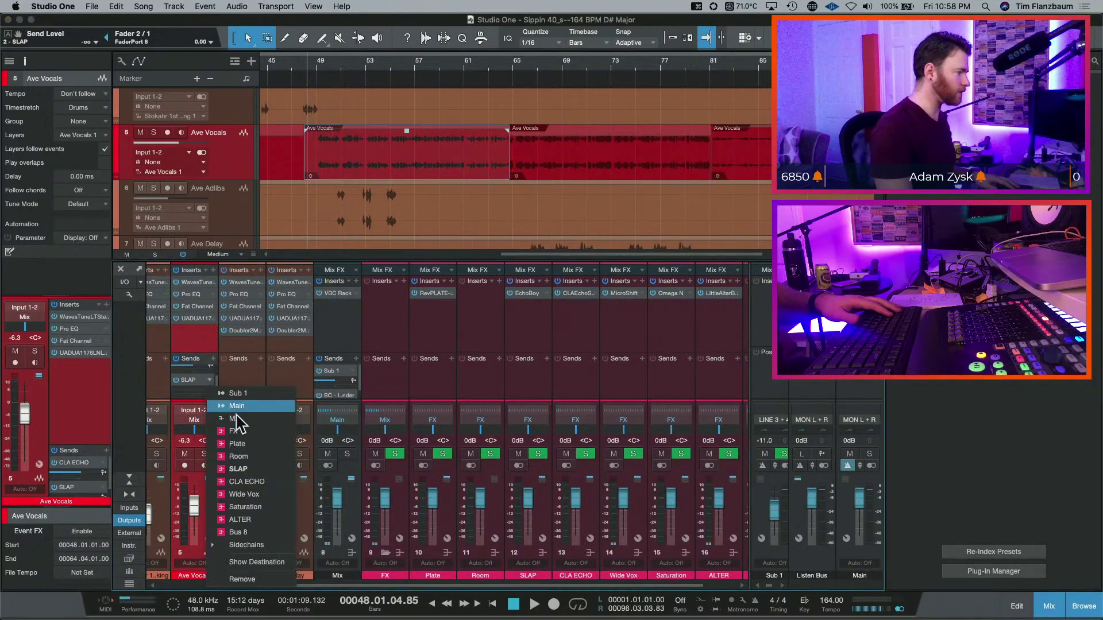
left_click(256, 564)
key("super+z")
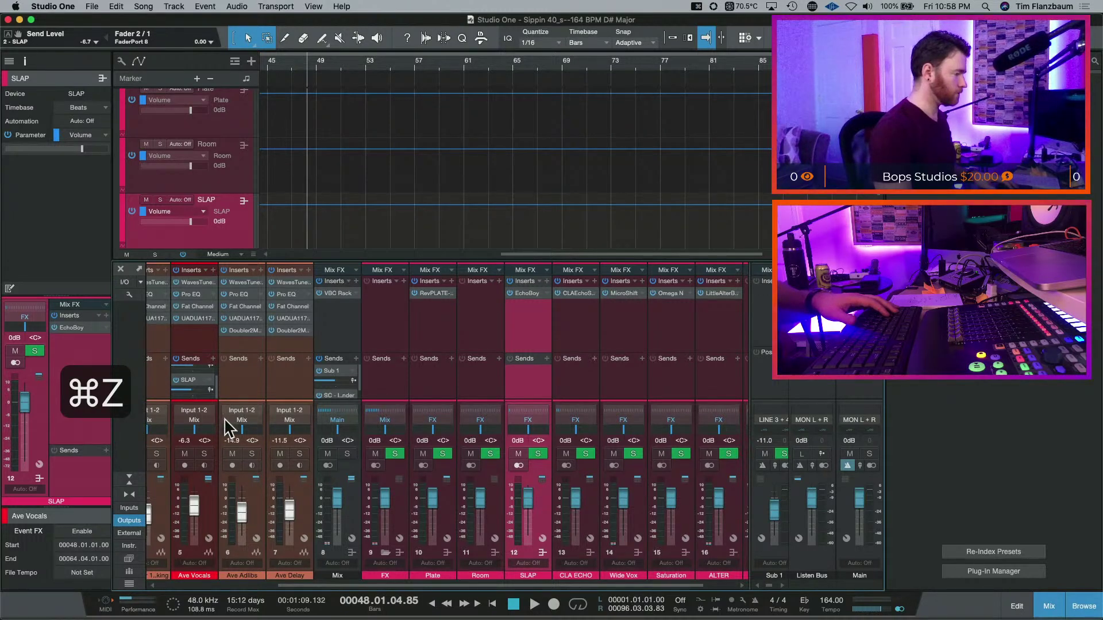
left_click(209, 391)
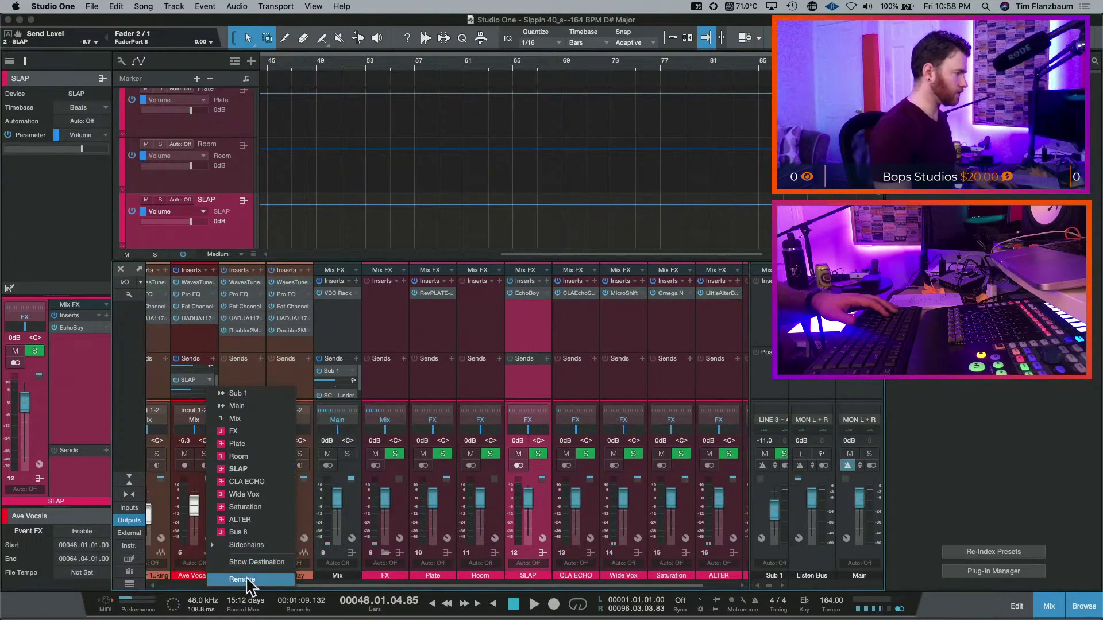
left_click(243, 484)
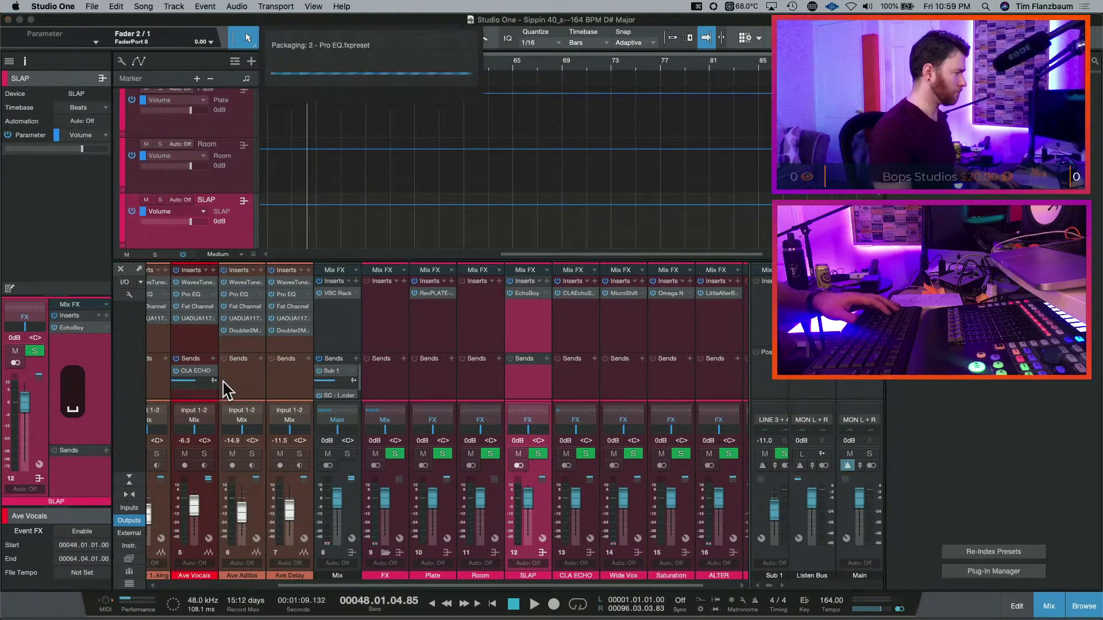
- Play from bar 48, add a send to Wide Vox on Ave Vocals and set its level to -17.9
key("space")
scroll(391, 197, "up", 10)
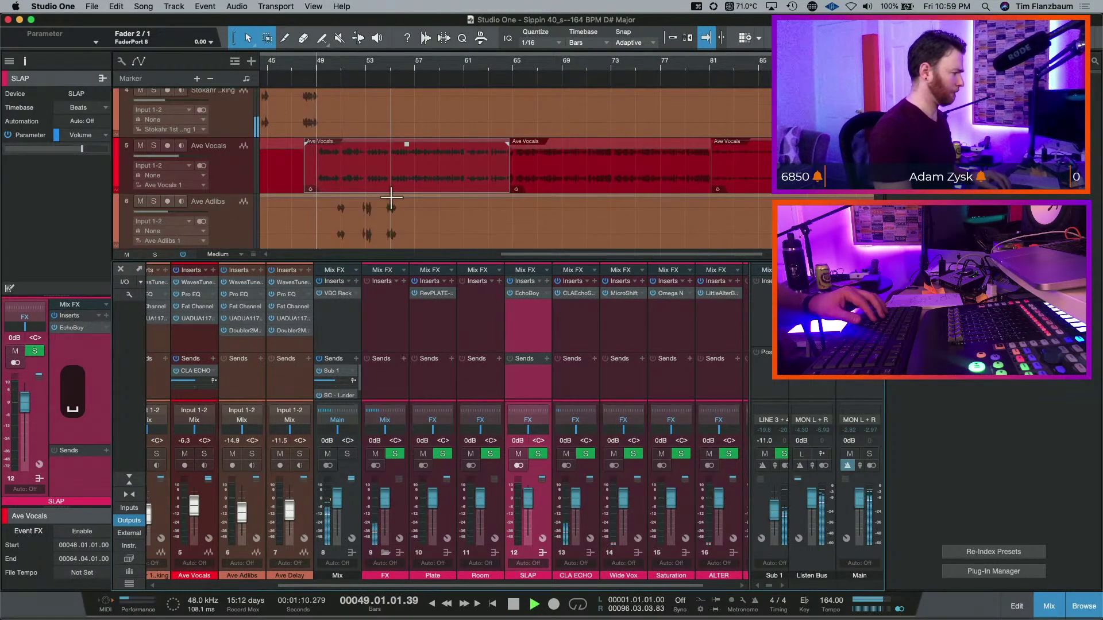
left_click(213, 359)
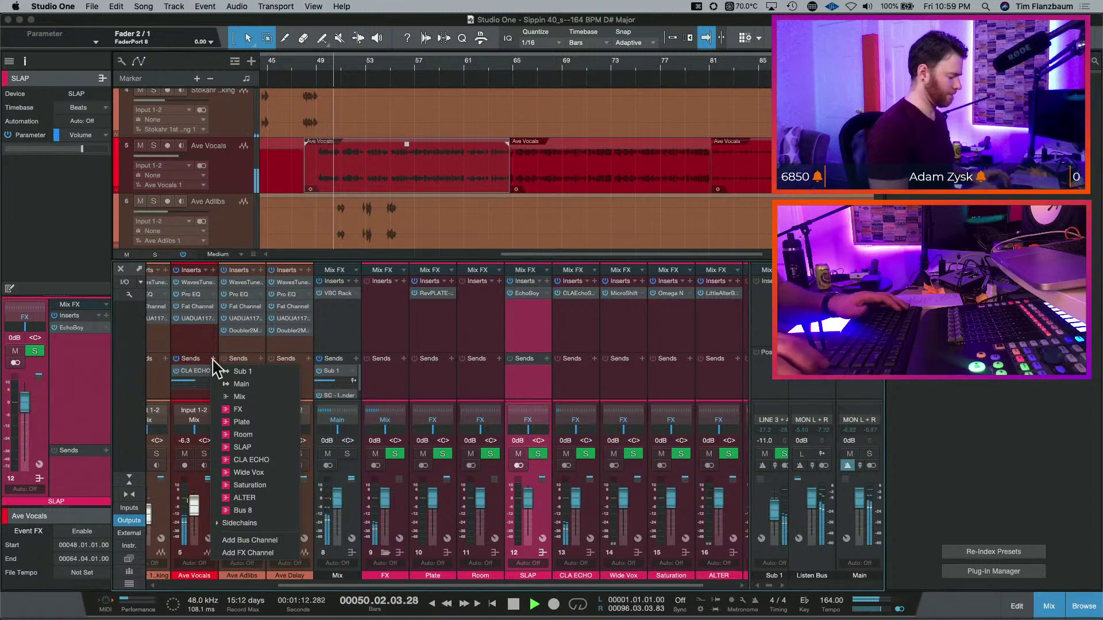
type("wide")
key("Return")
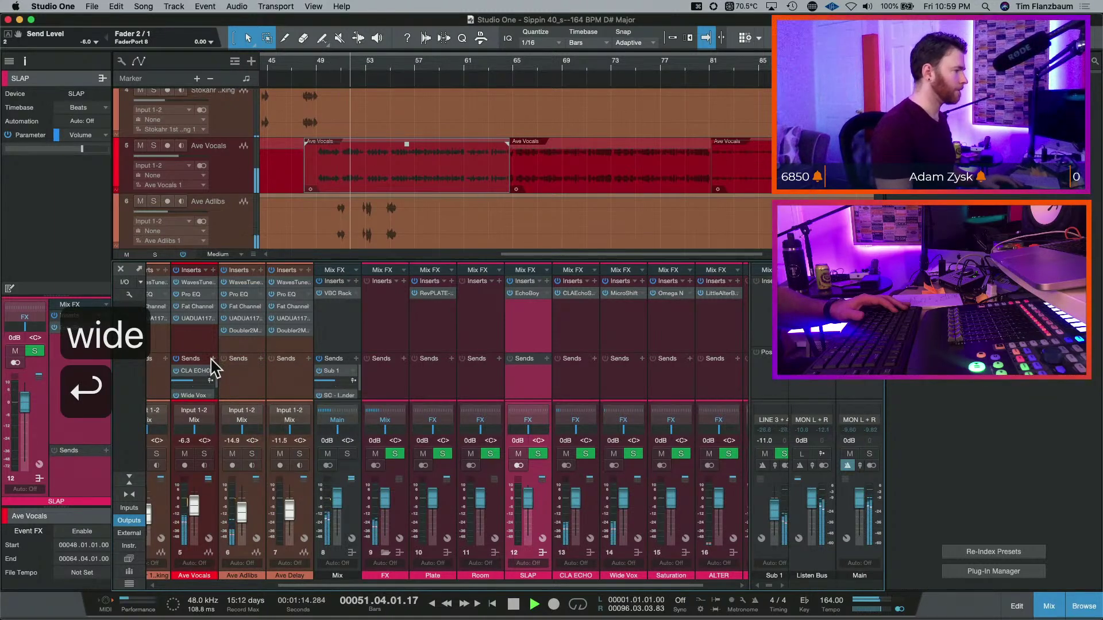
scroll(217, 392, "down", 1)
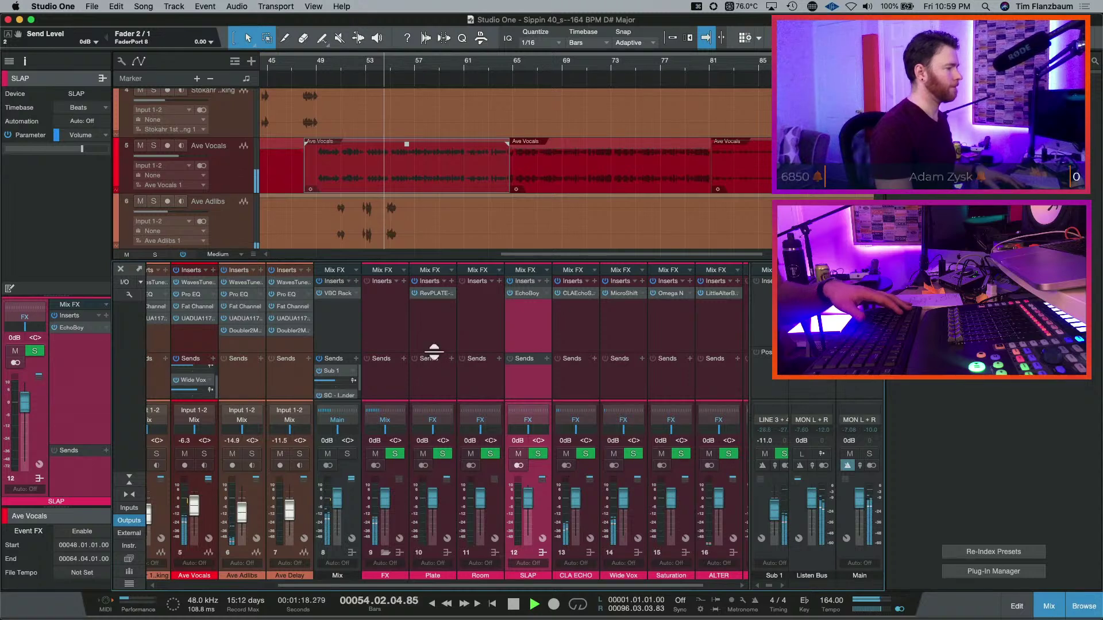
key("space")
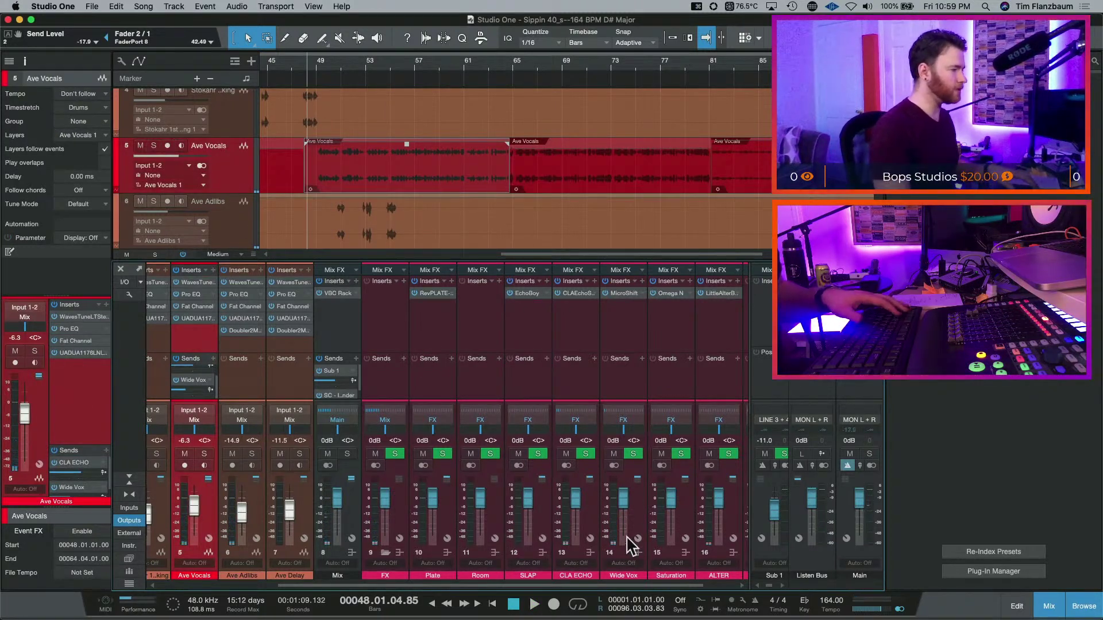
- Set the Wide Vox MicroShift detune to 82.8 % and focus to 712.8 Hz, and audition it with the Ave Vocals send at -3.5
left_click(623, 294)
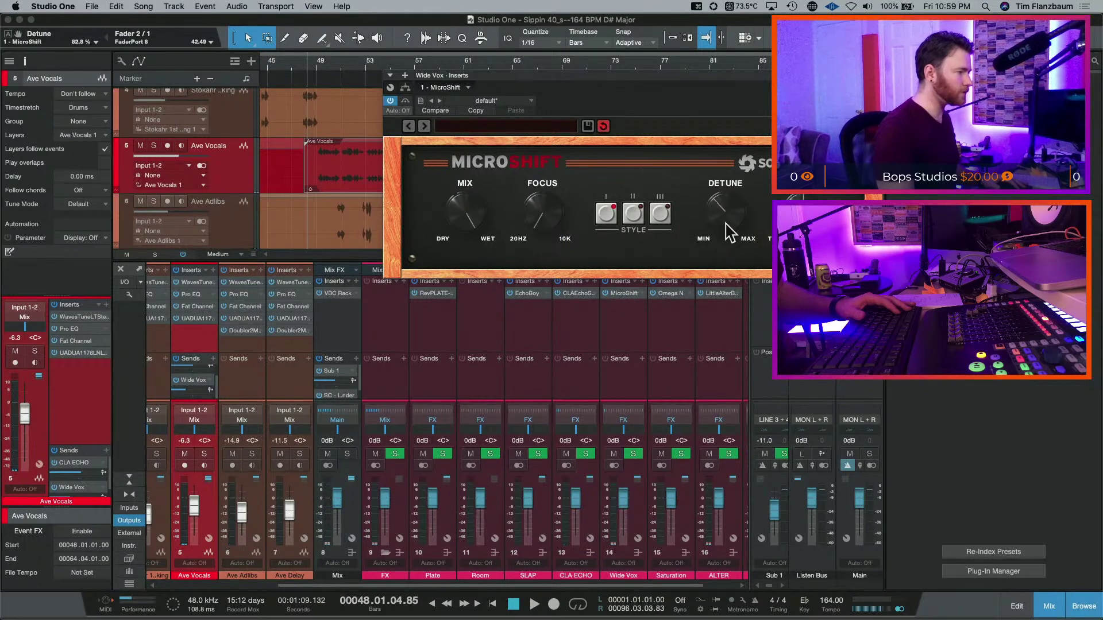
left_click_drag(541, 191, 555, 155)
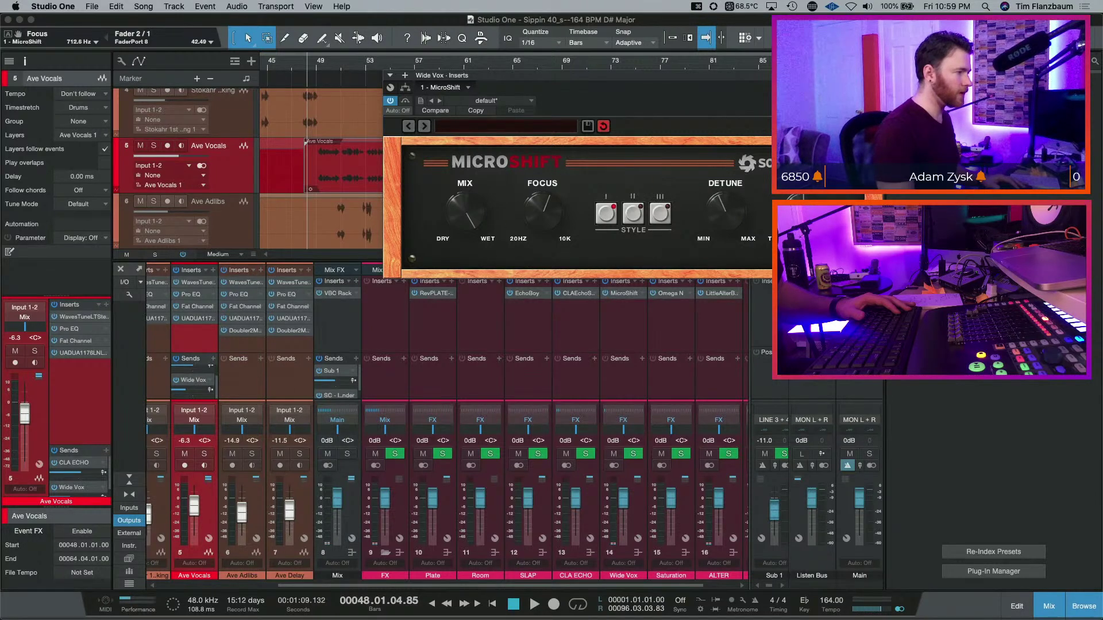
key("space")
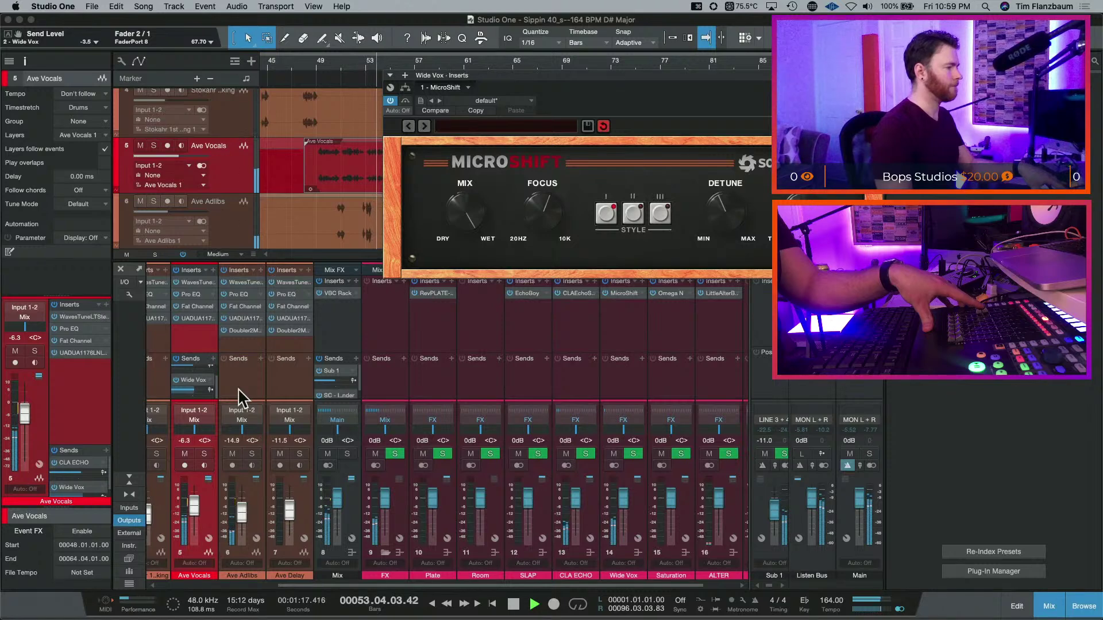
- Compare MicroShift styles II and I, keep style I, set the Ave Vocals send to Wide Vox to -5.5 and stop playback
left_click(634, 213)
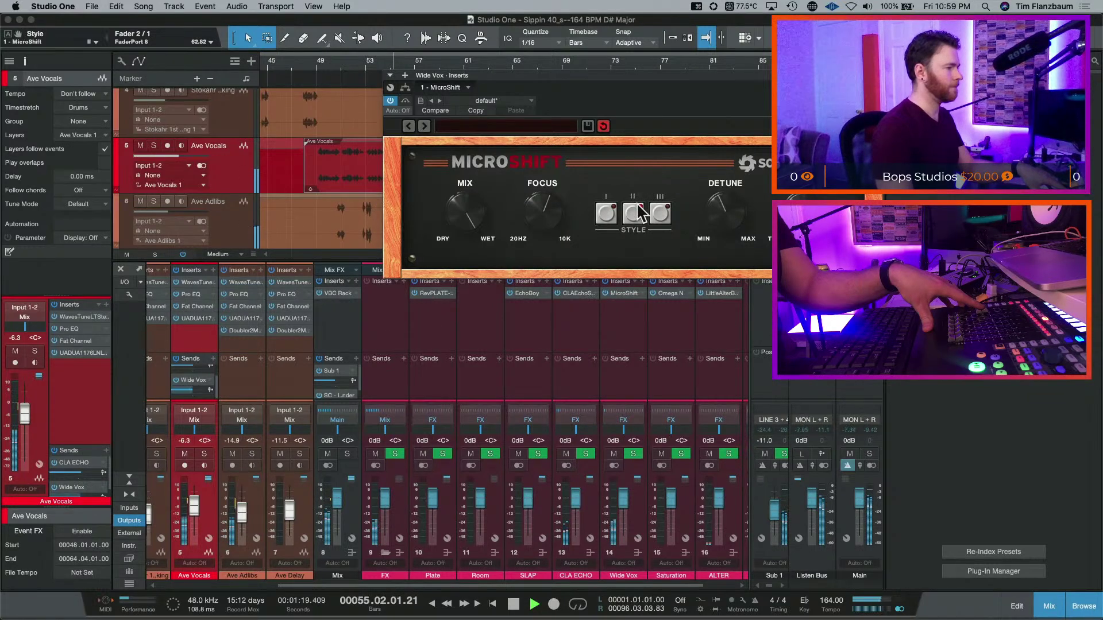
left_click(606, 213)
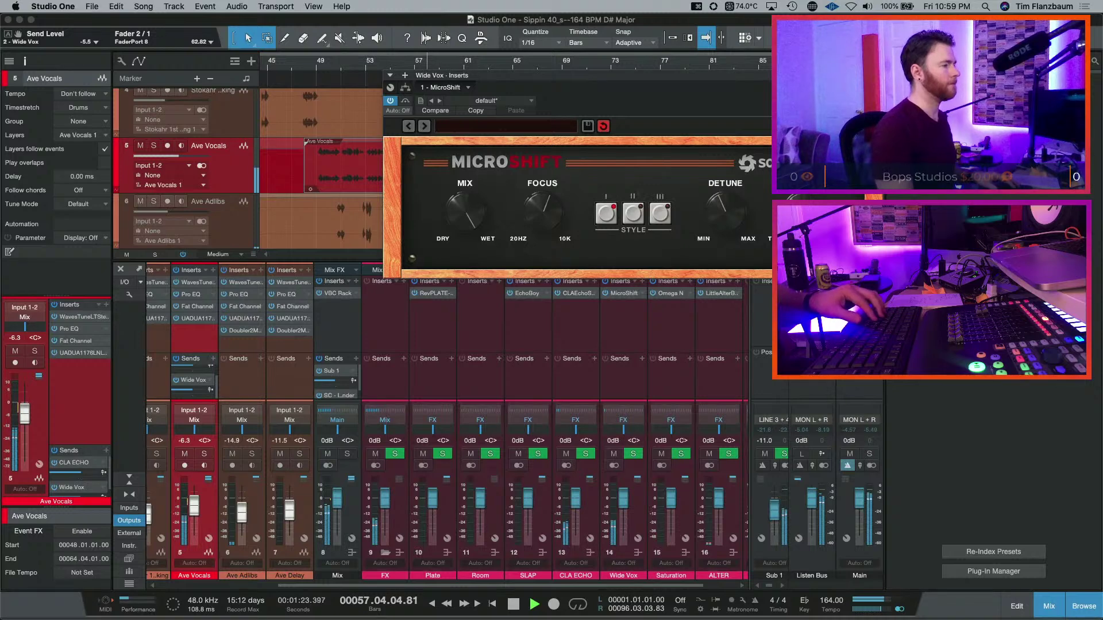
left_click(263, 370)
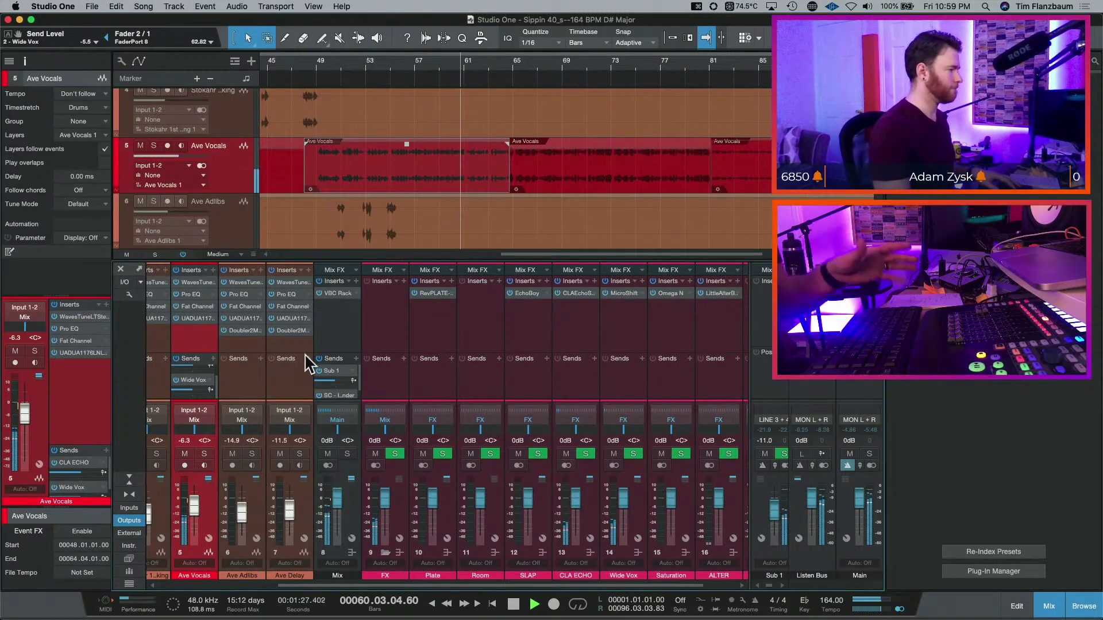
key("space")
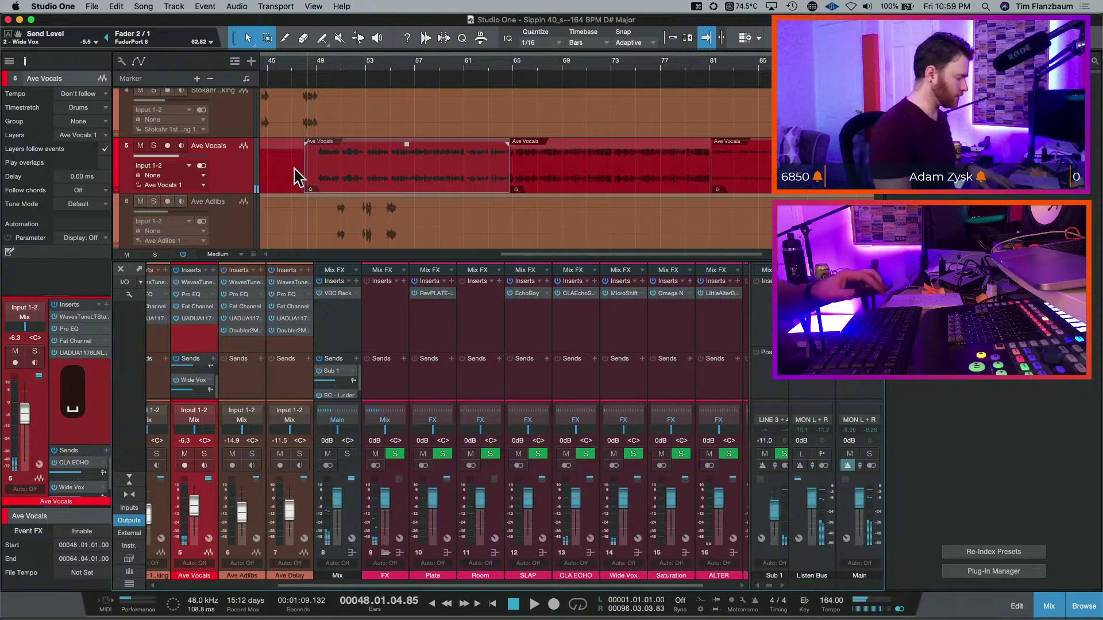
- Show automation on the tracks and add the Wide Vox Send Level as an automation parameter for Ave Vocals
key("a")
left_click(191, 156)
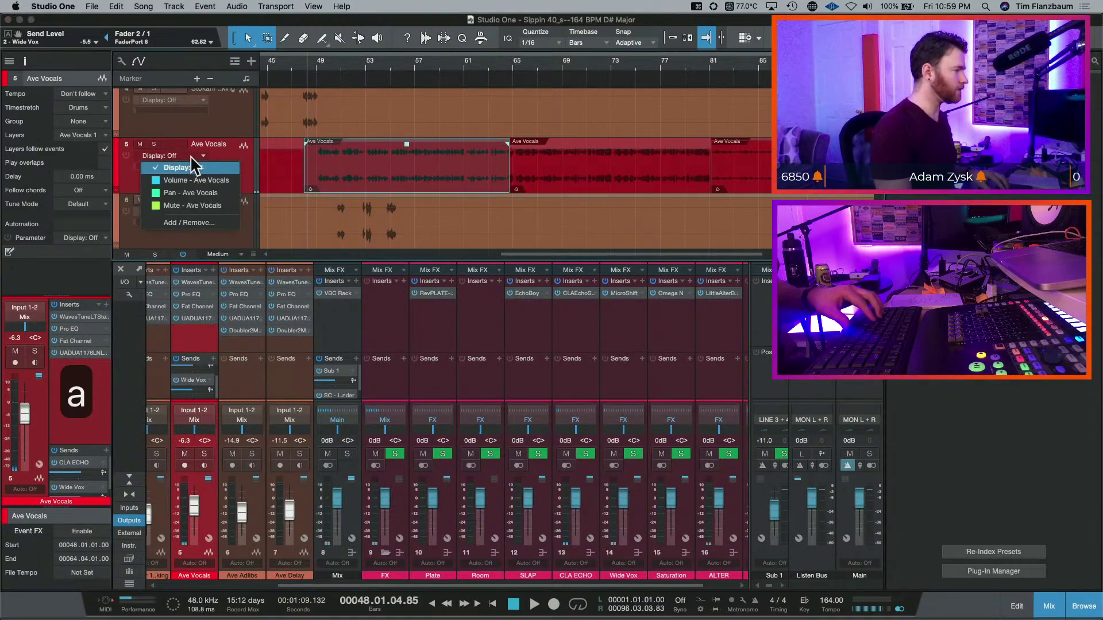
left_click(188, 223)
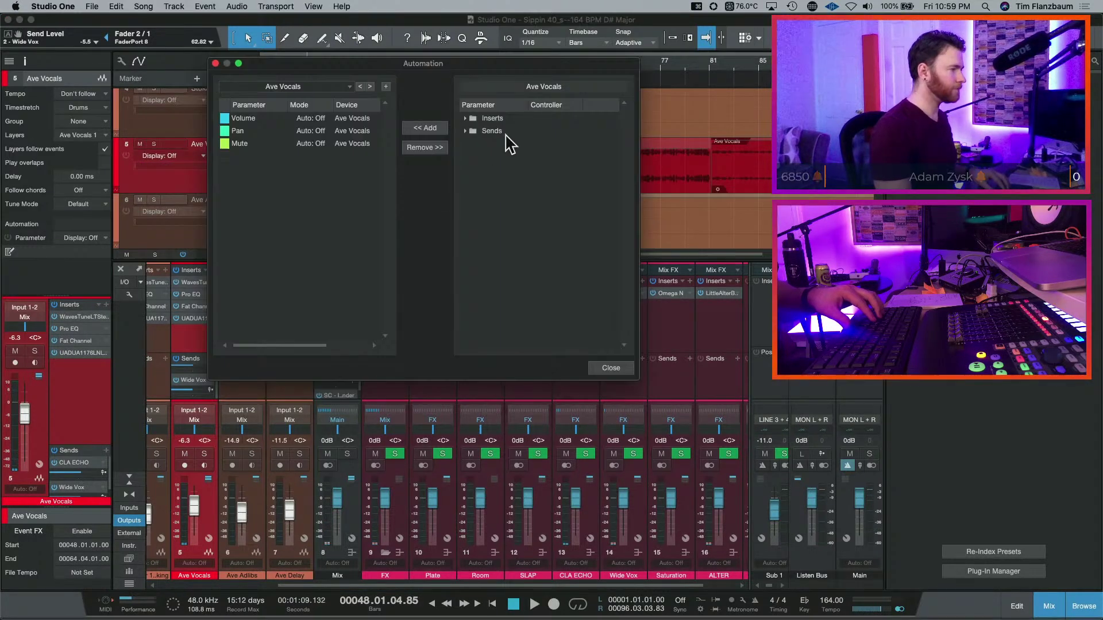
left_click(466, 131)
left_click(472, 155)
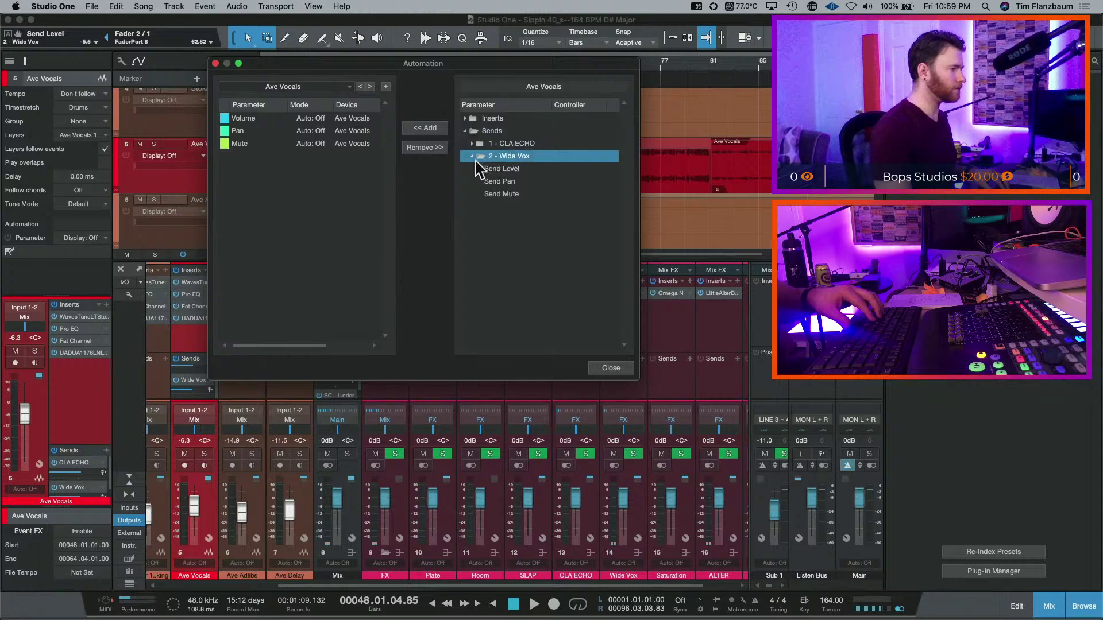
left_click(499, 169)
left_click(426, 127)
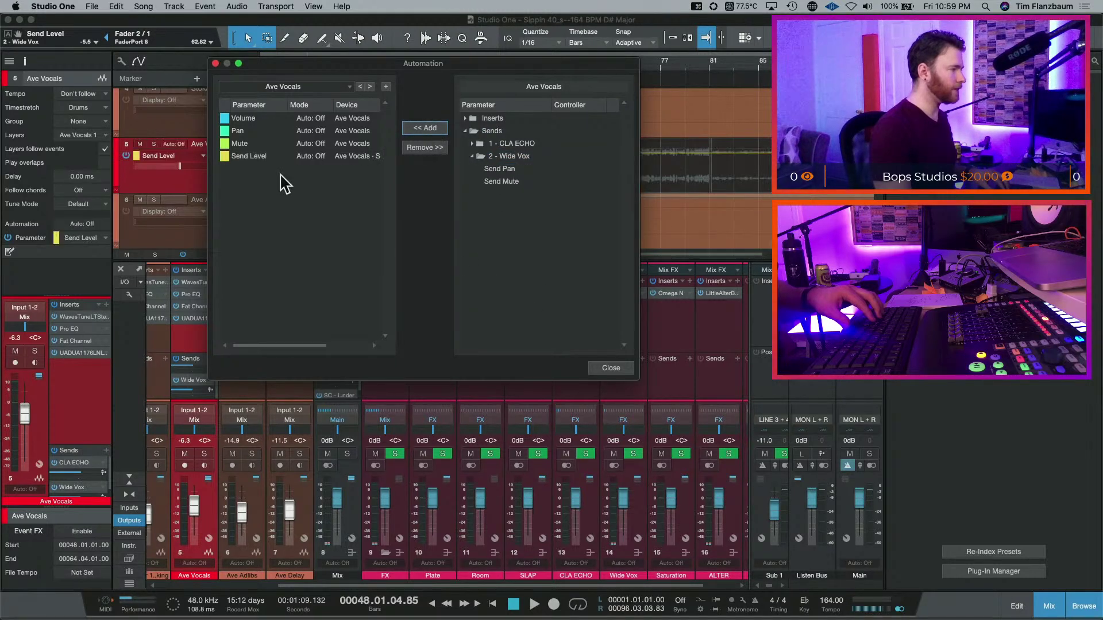
- Change the Send Level automation colour to pinkish red and close the Automation window
left_click(224, 156)
left_click(305, 176)
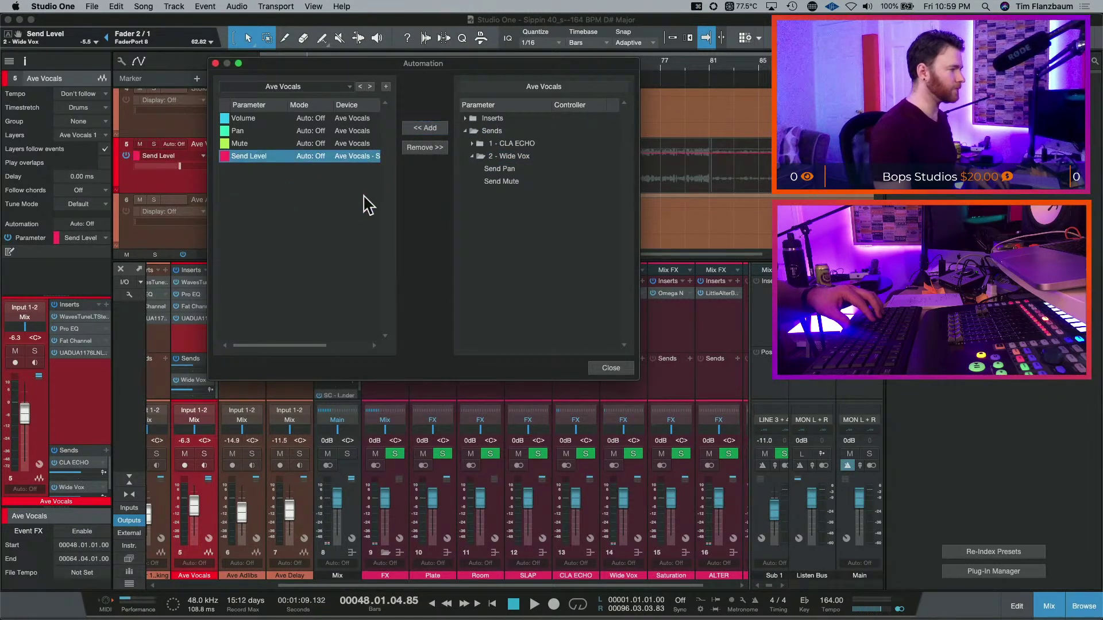
left_click(609, 368)
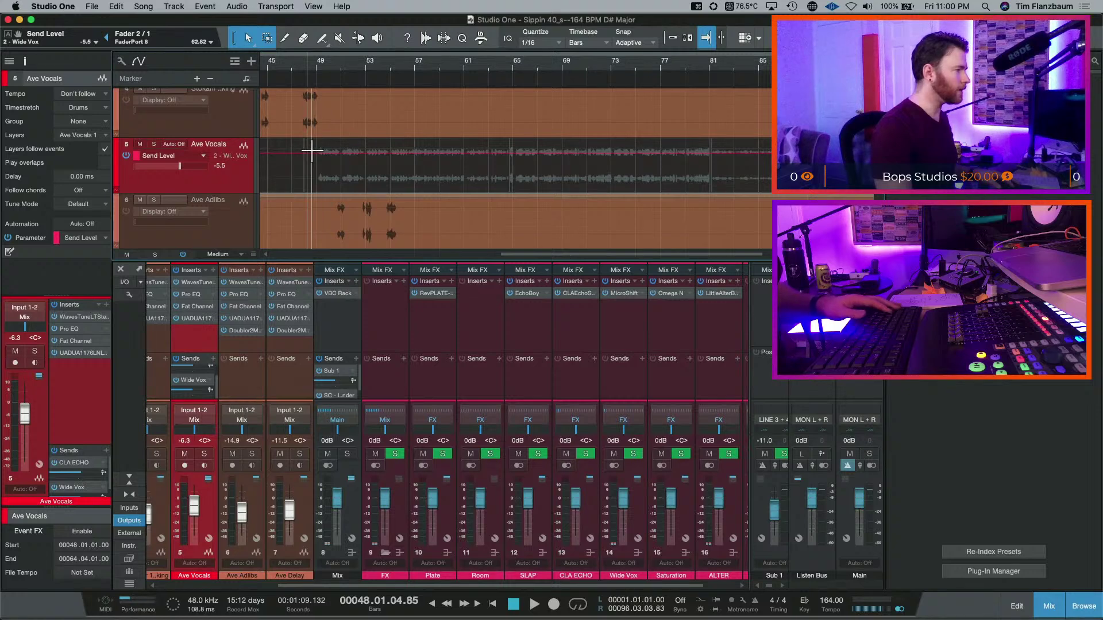
- Automate the Wide Vox send on Ave Vocals to rise from -∞ to -5.5 just before the vocal enters near bar 49
key("e")
key("e")
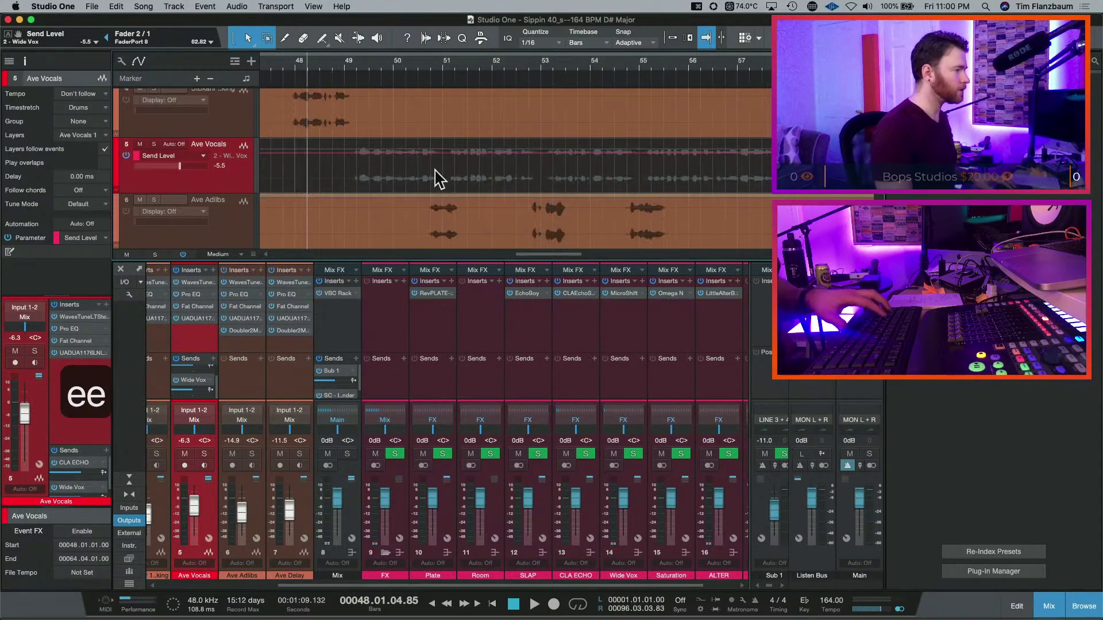
key("shift+e")
key("shift+e")
key("shift+e")
key("shift+e")
key("shift+e")
key("shift+e")
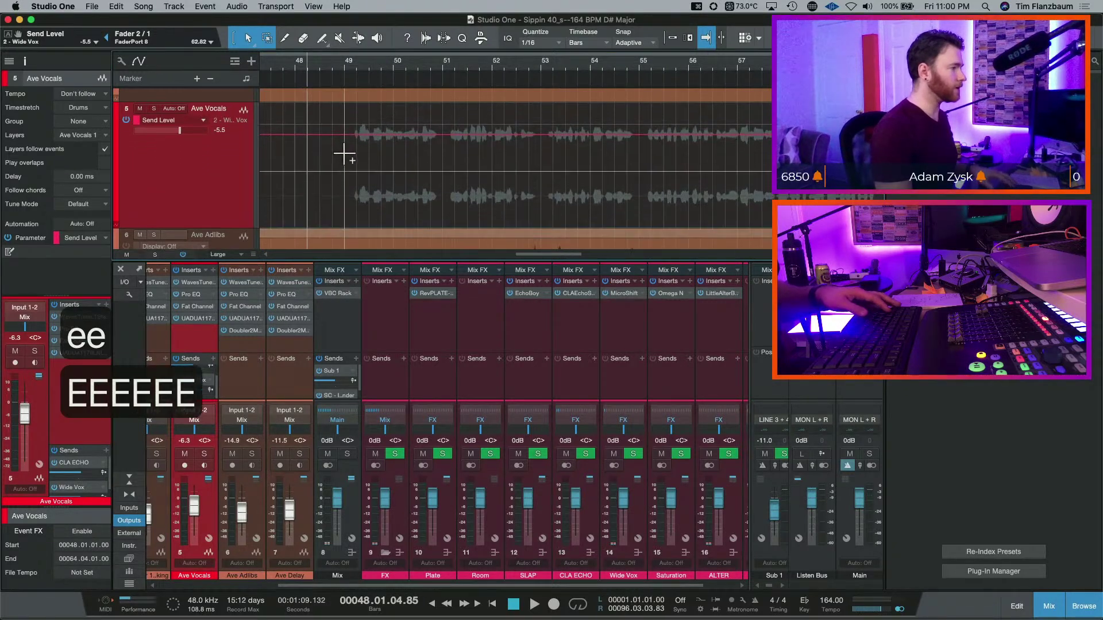
left_click(346, 134)
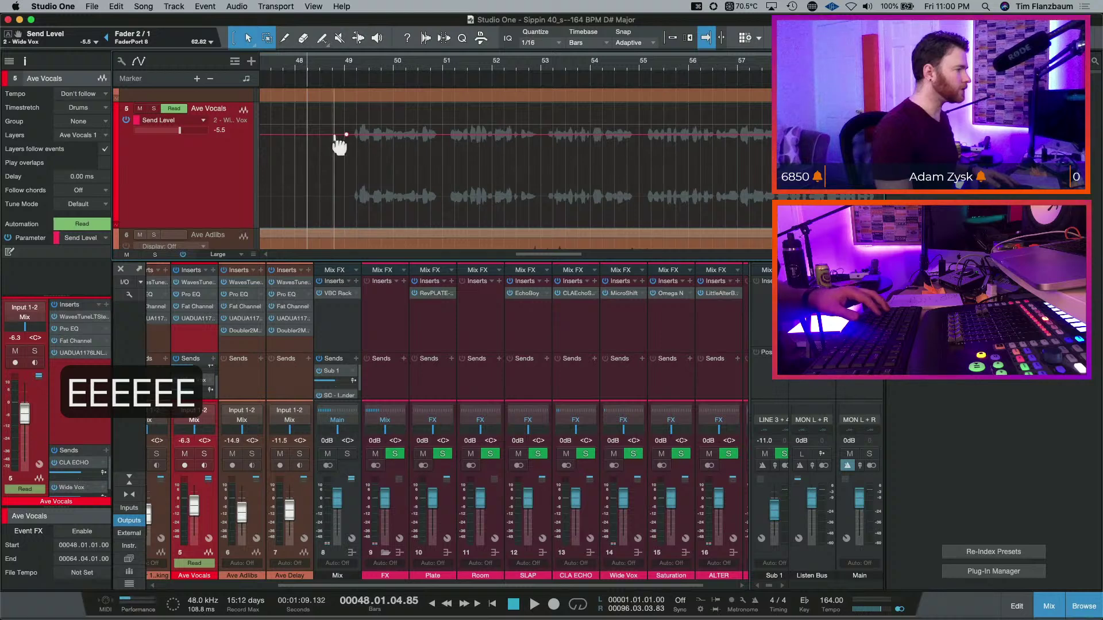
left_click_drag(333, 136, 326, 224)
- Find the phrase ending at bar 65 by ear and automate the Wide Vox send to drop to -∞ in the gap after it
scroll(393, 173, "right", 10)
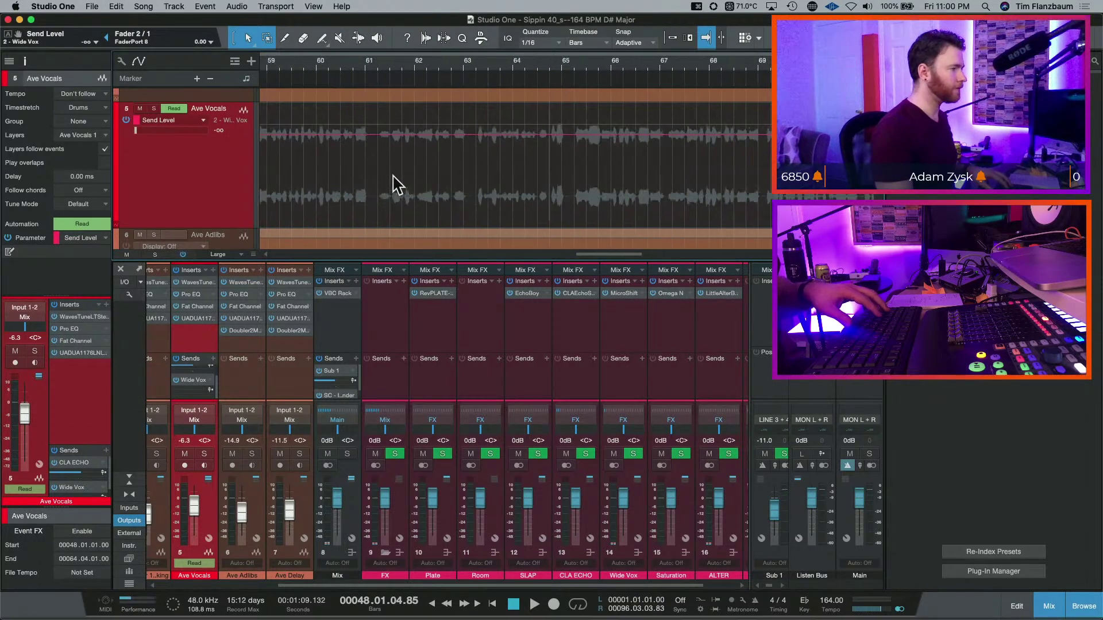
scroll(393, 185, "left", 5)
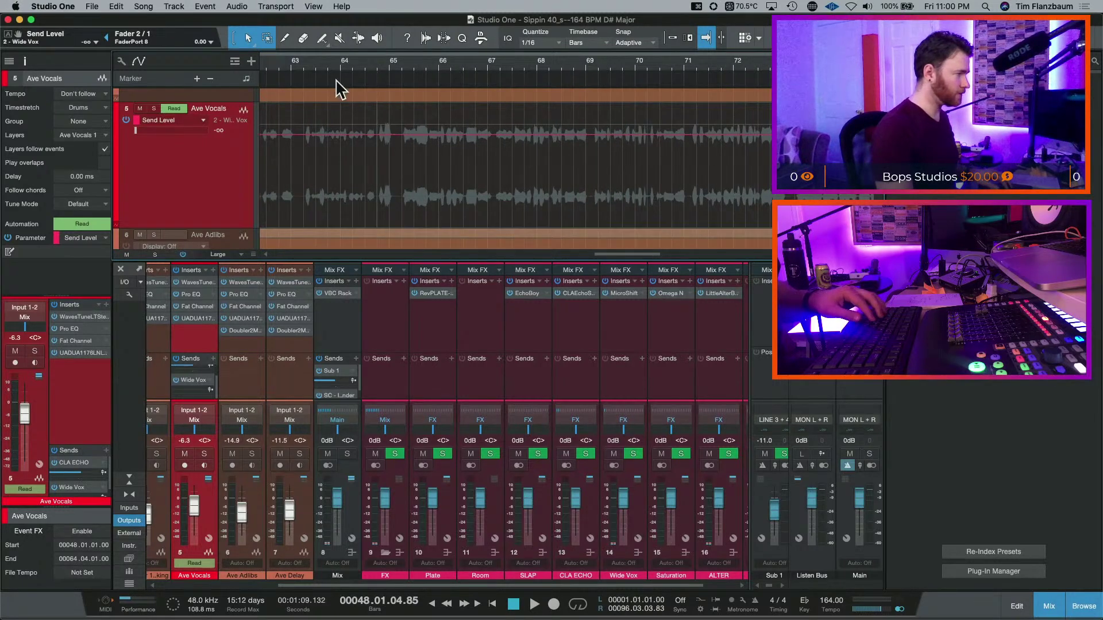
left_click(332, 73)
key("space")
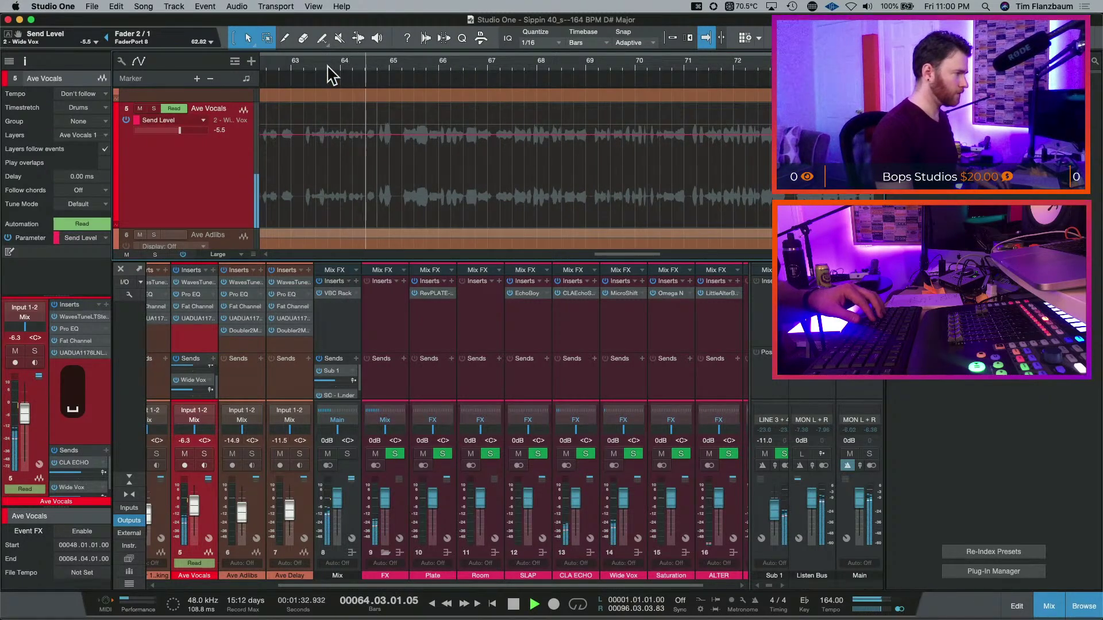
key("space")
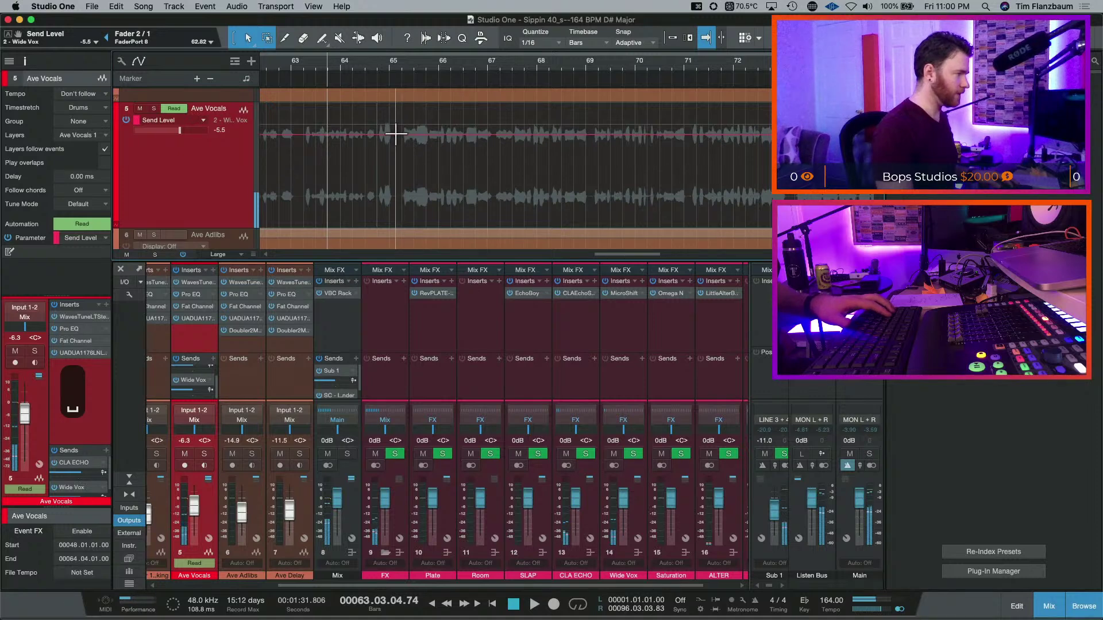
left_click(393, 72)
key("e")
key("e")
key("e")
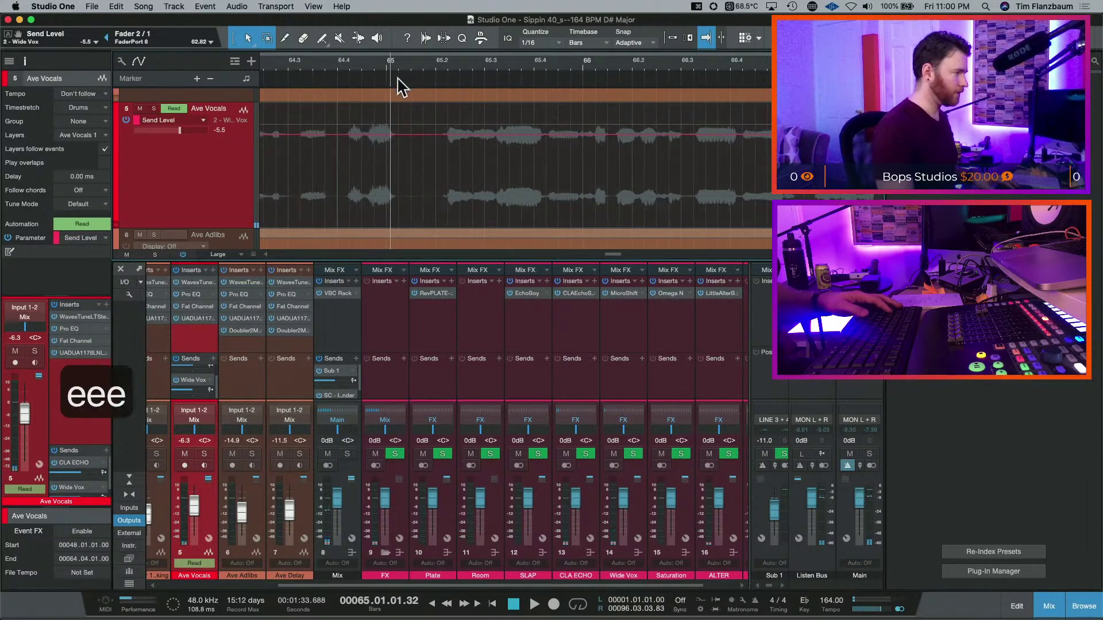
key("e")
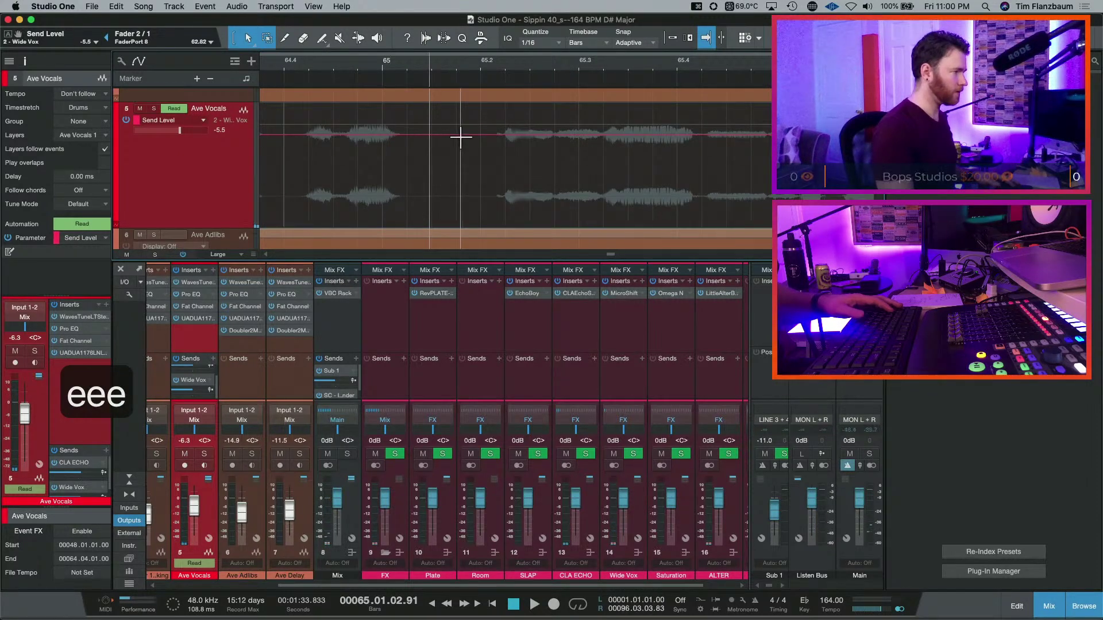
left_click(435, 135)
left_click_drag(466, 143, 470, 225)
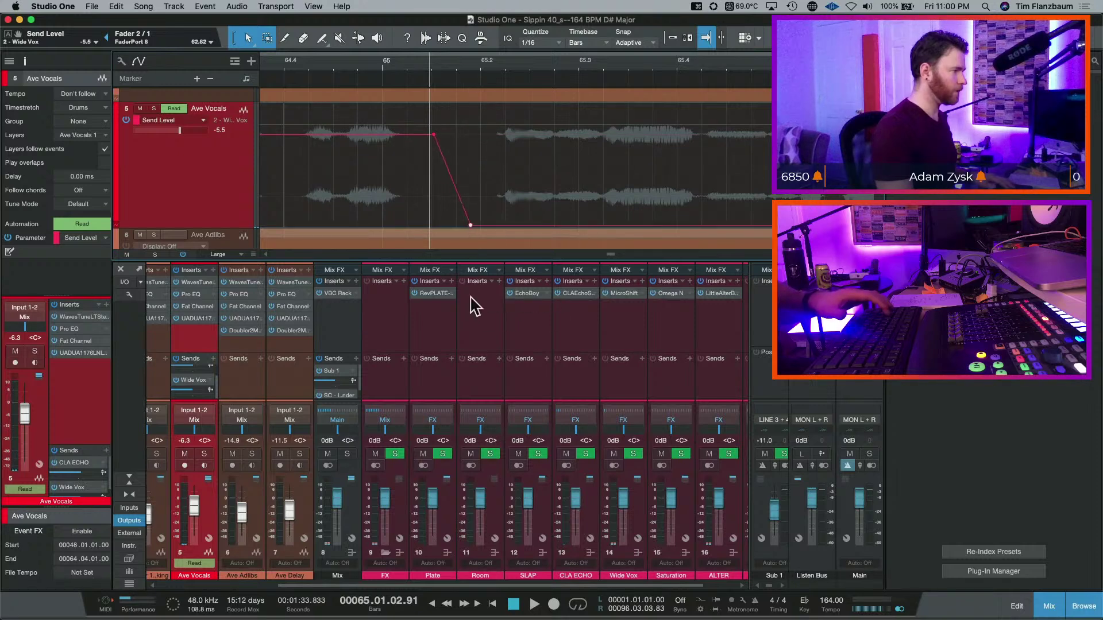
- Check the full send automation curve, return to the audio event display and play from about bar 47
key("w")
key("w")
key("w")
key("w")
key("w")
key("w")
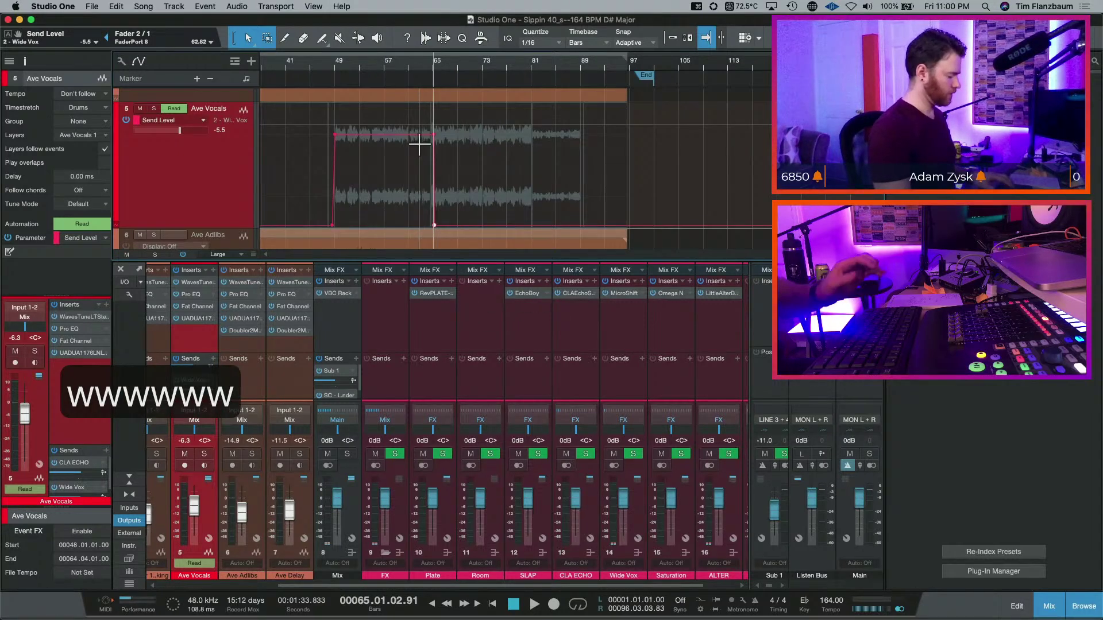
key("w")
key("w")
key("a")
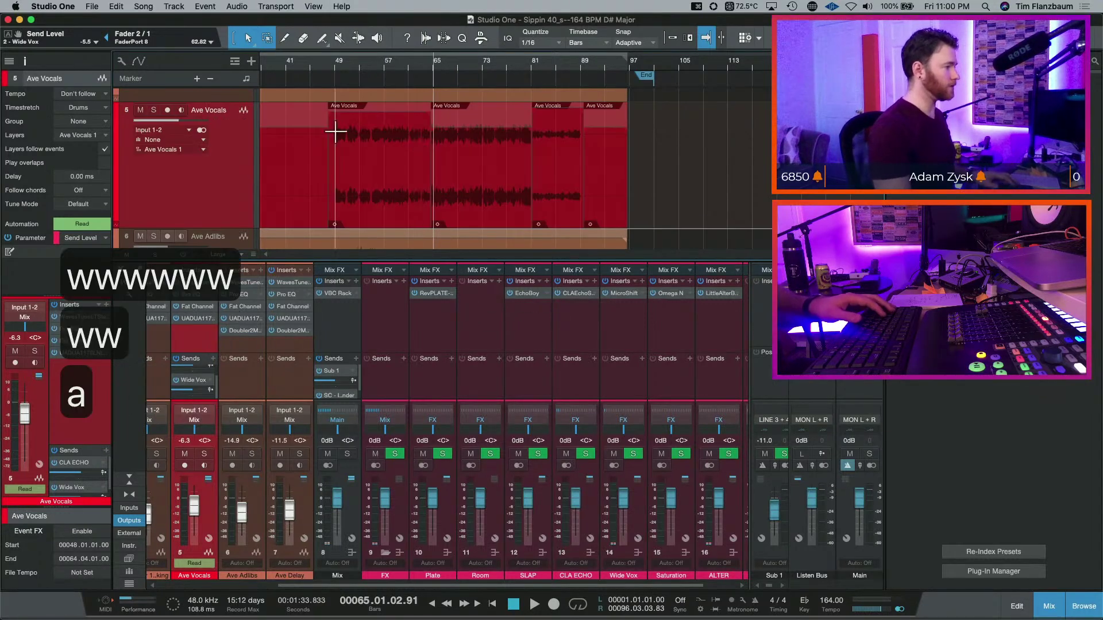
left_click(325, 59)
key("space")
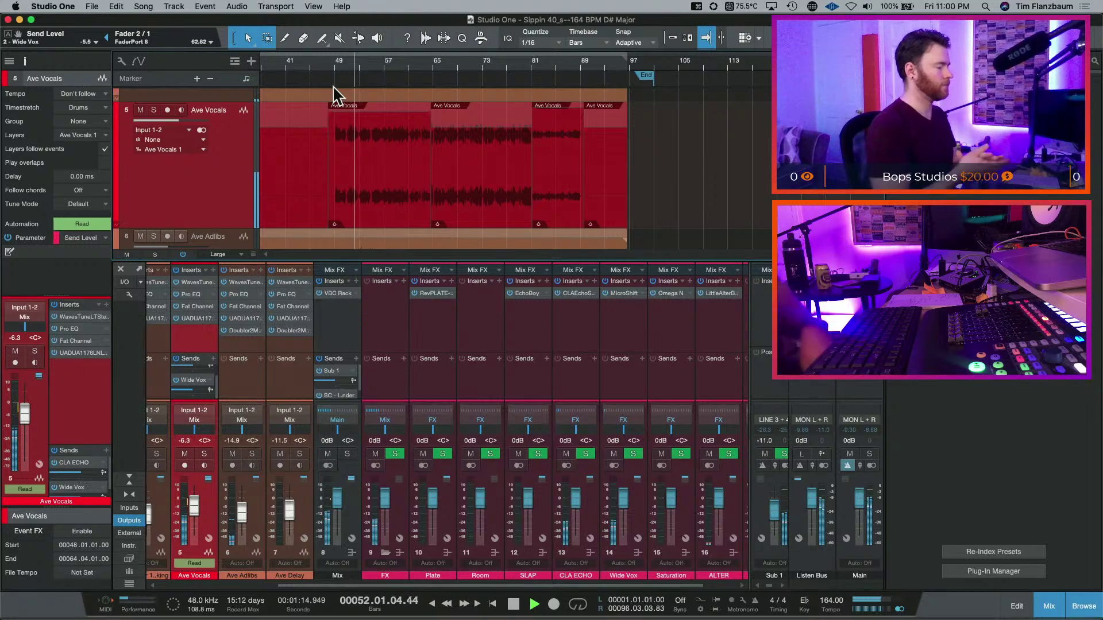
- Add a send to the ALTER effect channel on Ave Vocals
left_click(213, 359)
type("alter")
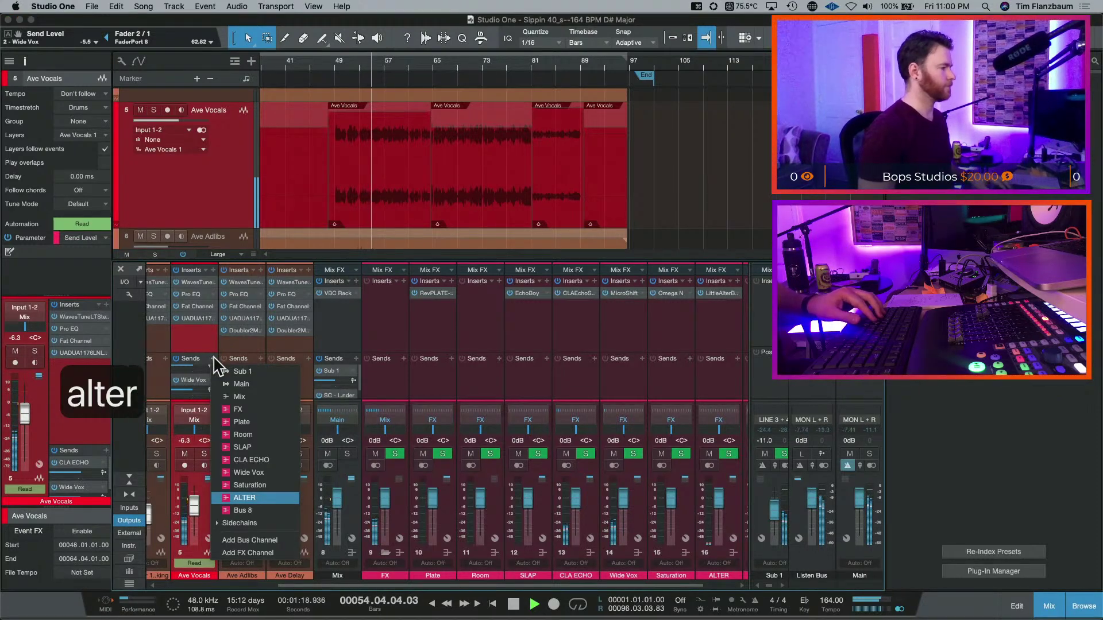
key("Return")
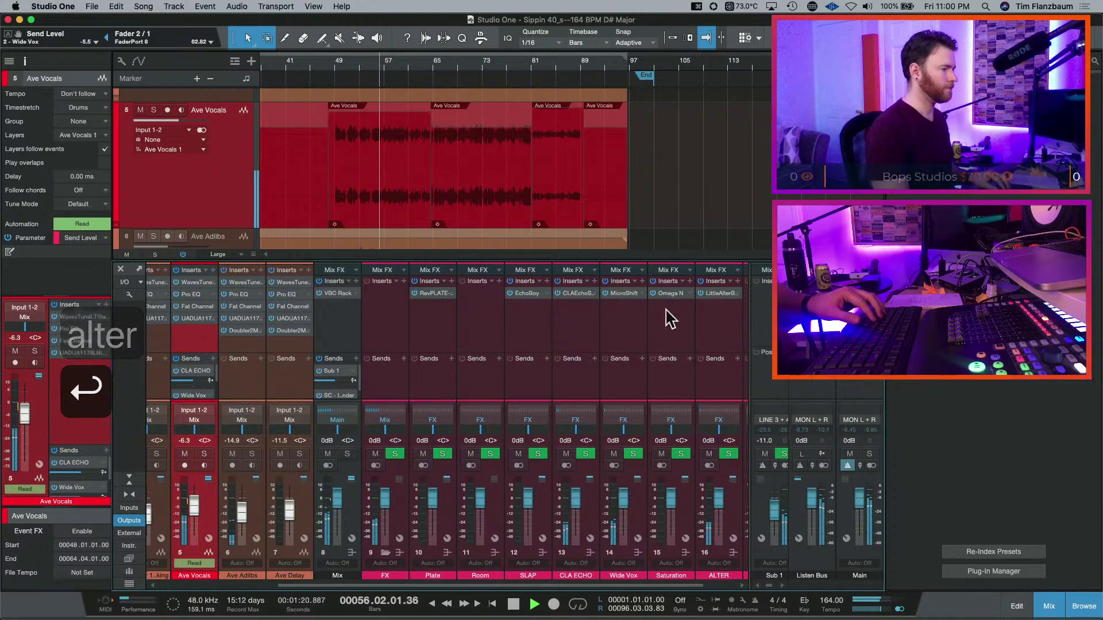
- Lower LittleAlterBoy's pitch and set its formant to -6.3 semitones on ALTER, and audition it with the Ave Vocals send at -5.0
left_click(721, 294)
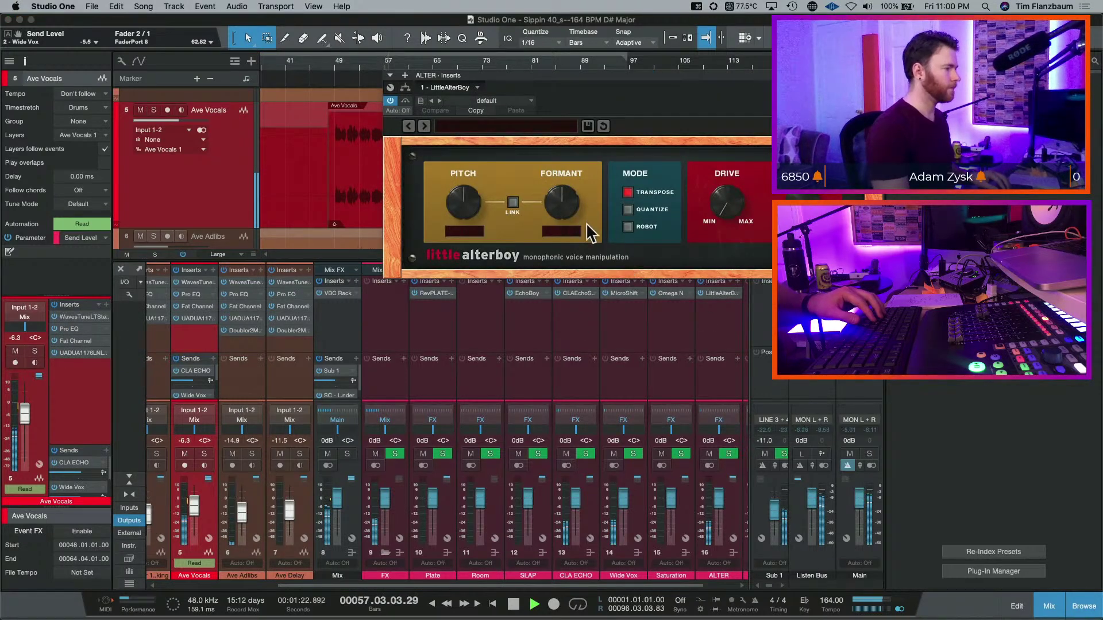
left_click_drag(476, 201, 468, 204)
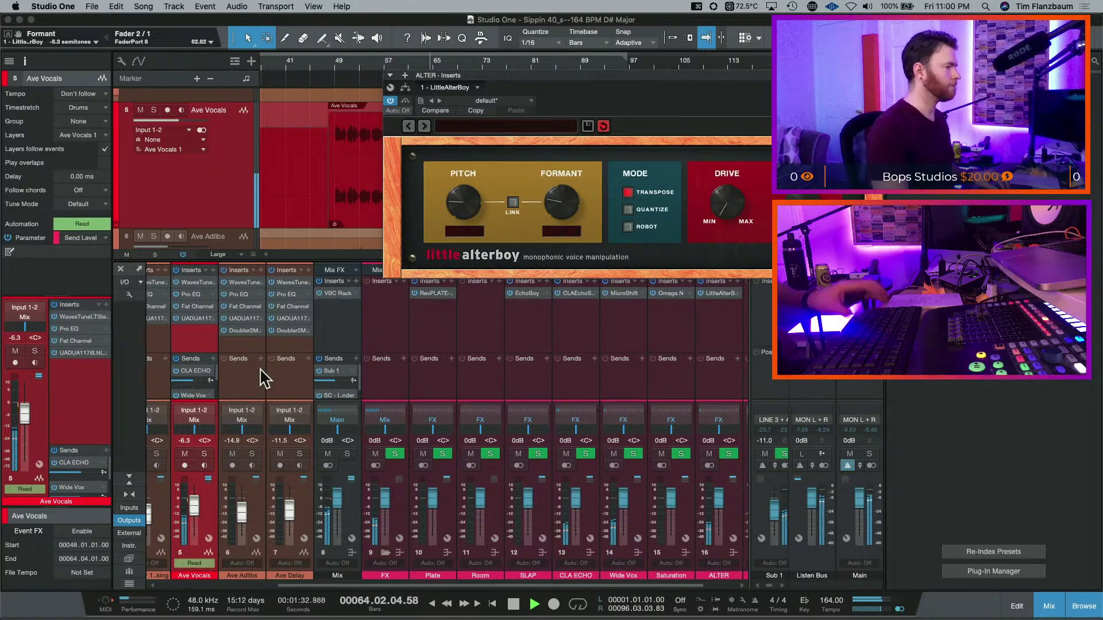
key("space")
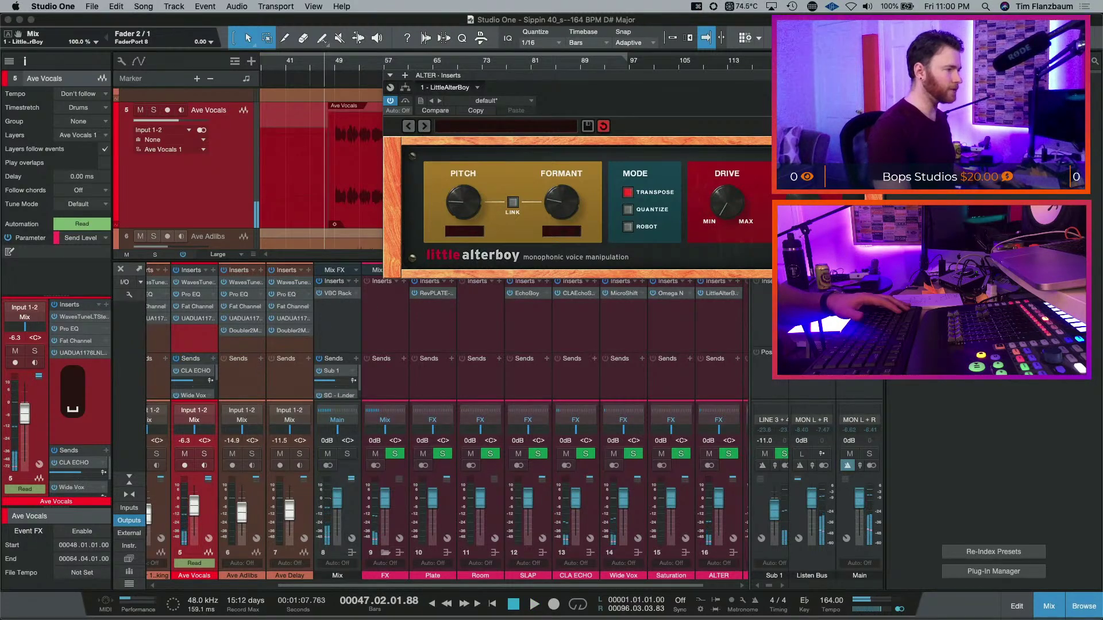
key("super+w")
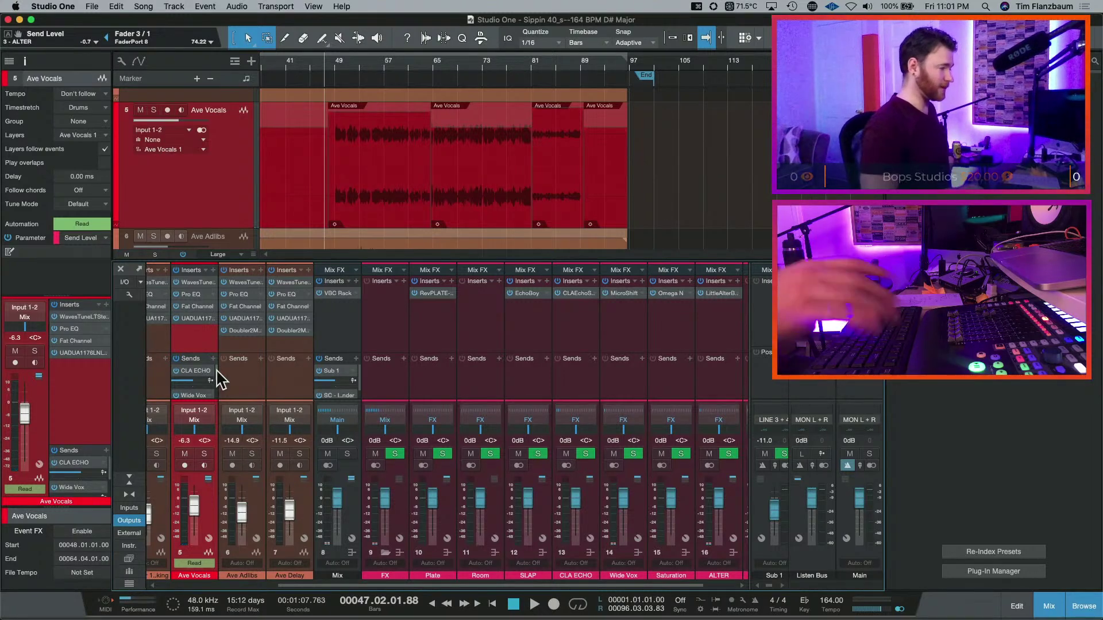
key("space")
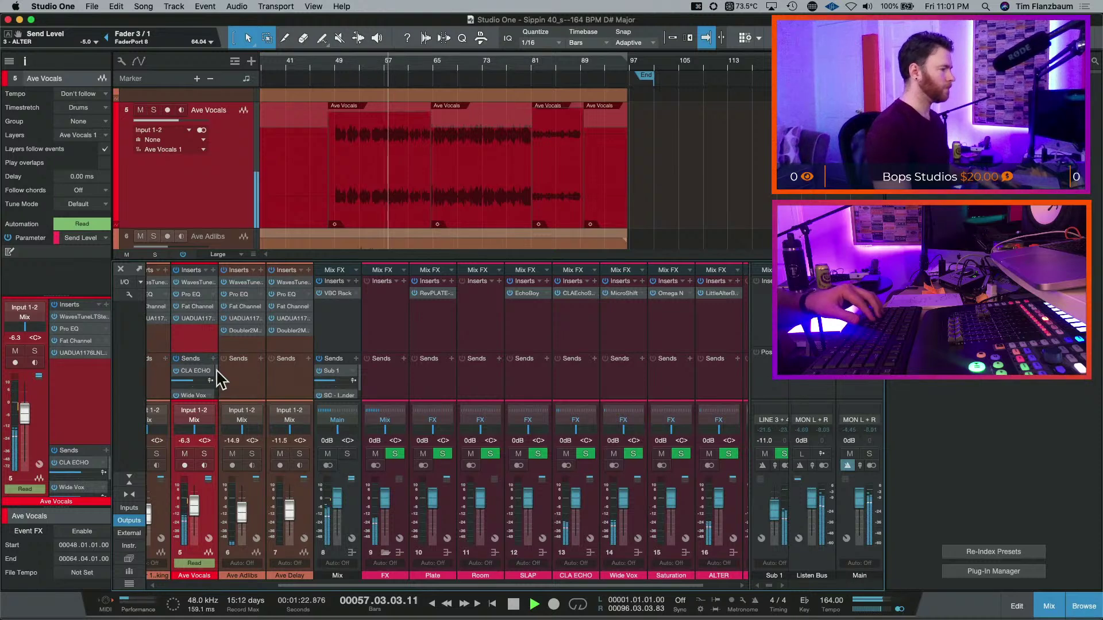
- Try LittleAlterBoy's formant at 0 semitones, undo that change, stop playback and close the plug-in
left_click(721, 296)
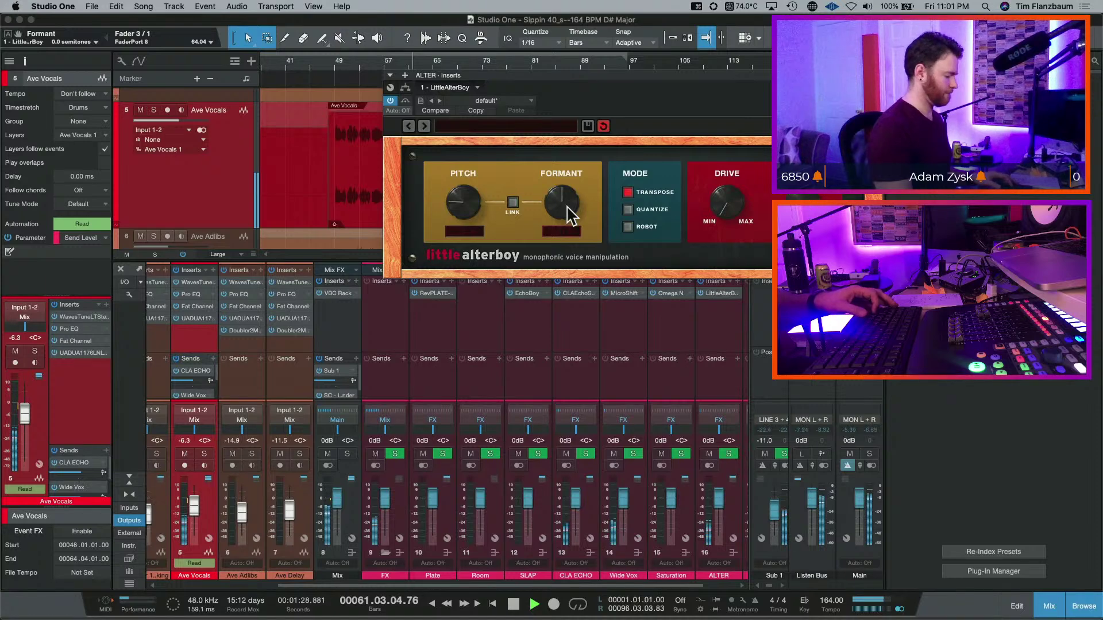
key("super+z")
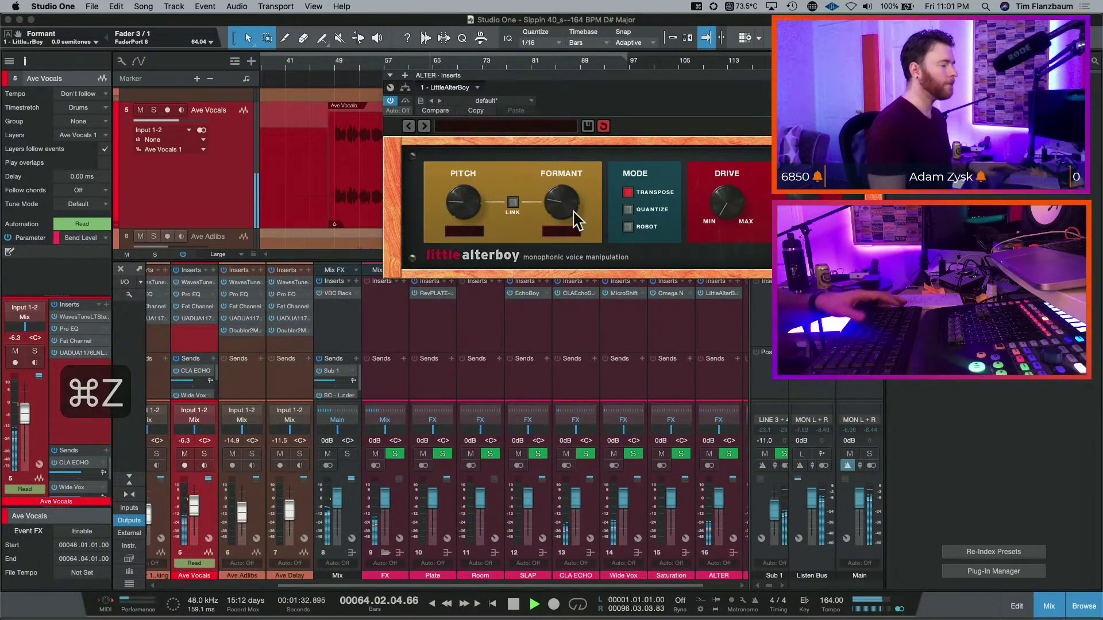
key("space")
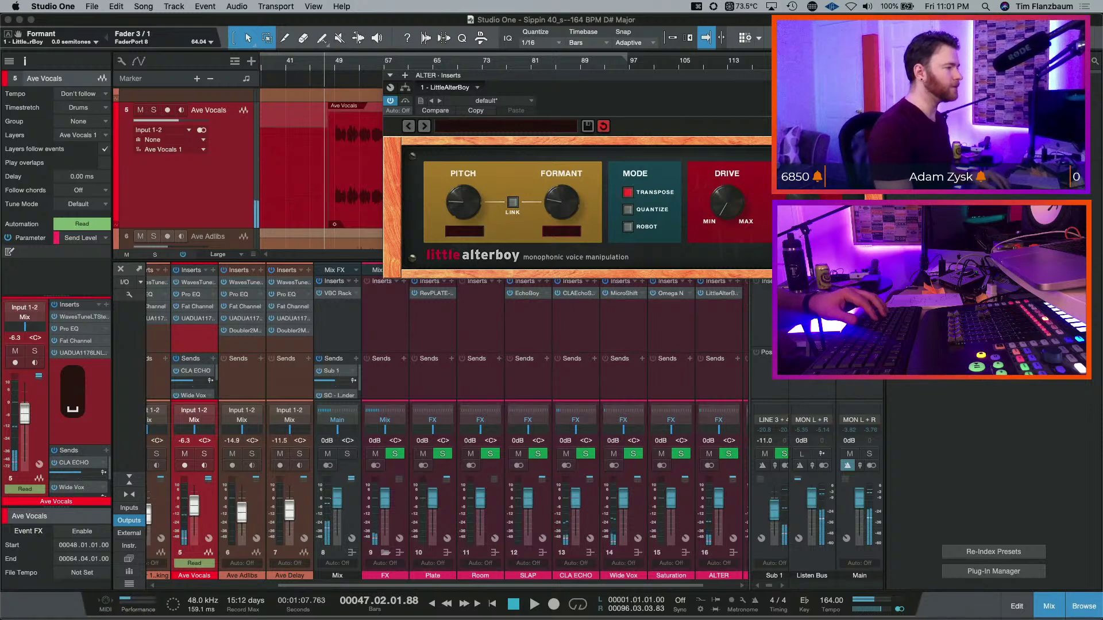
key("super+w")
- Solo Ave Vocals and play it from about bar 47
key("s")
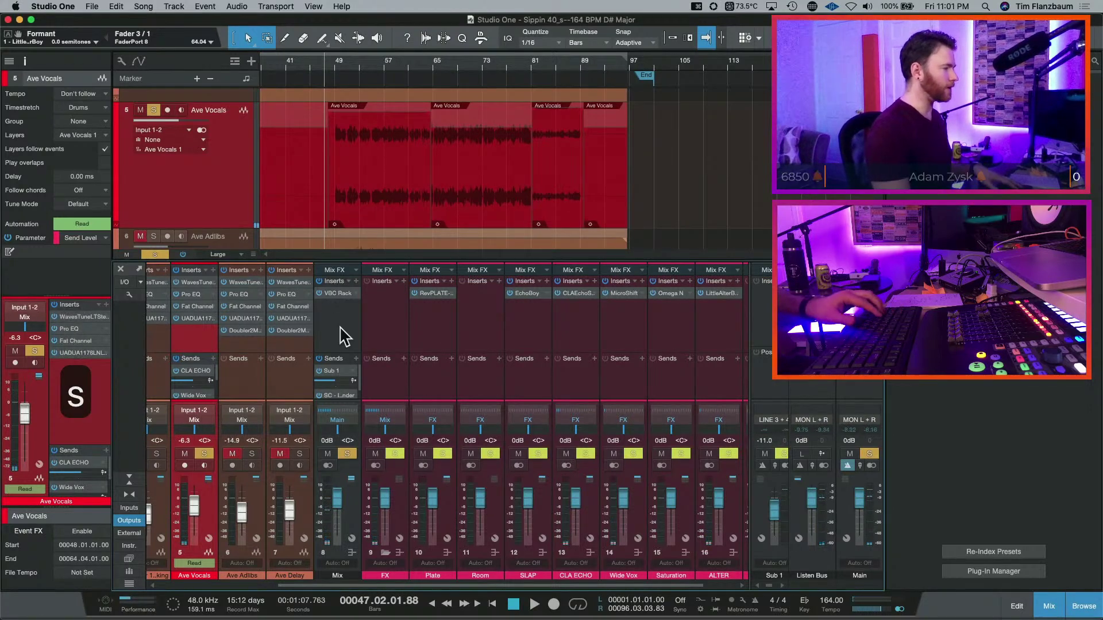
key("space")
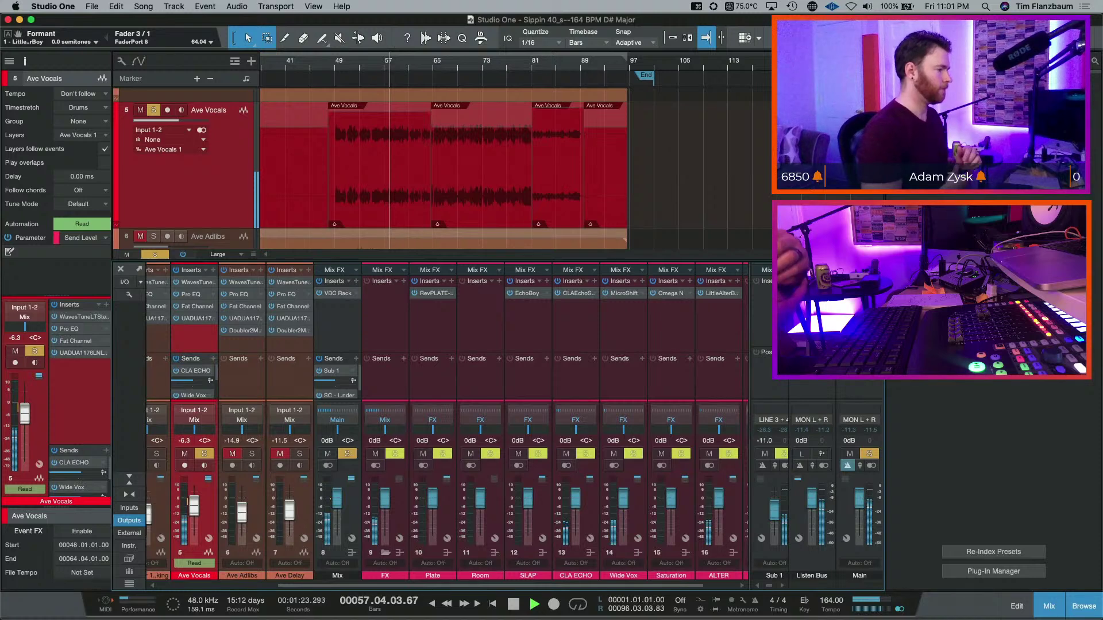
- Clear the solo on Ave Vocals, listen to it in the full mix, and stop playback
key("shift+super+s")
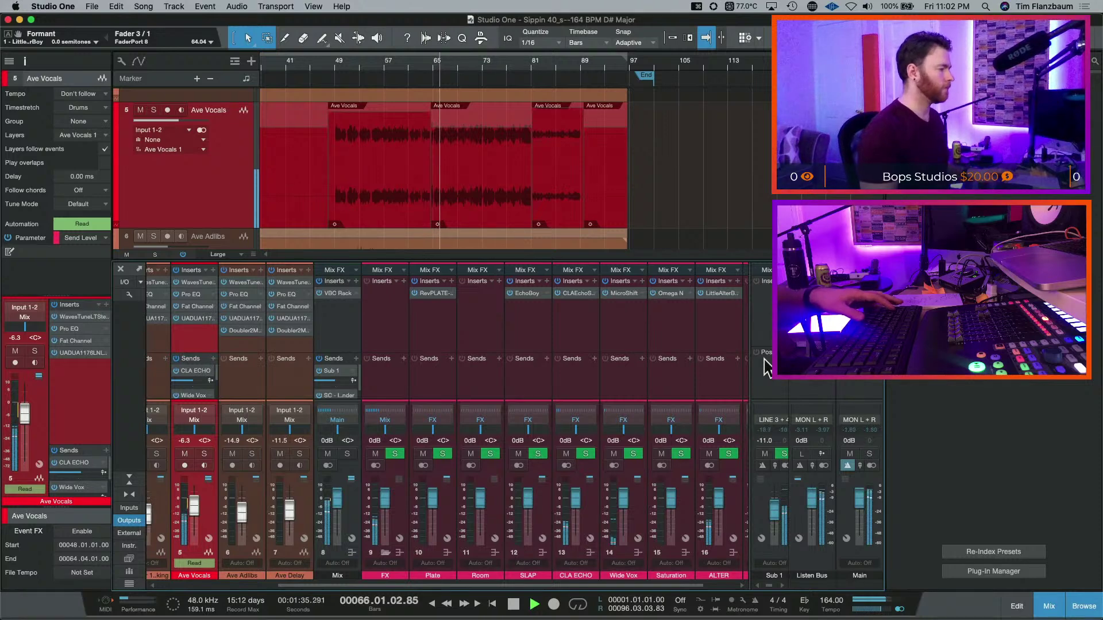
key("space")
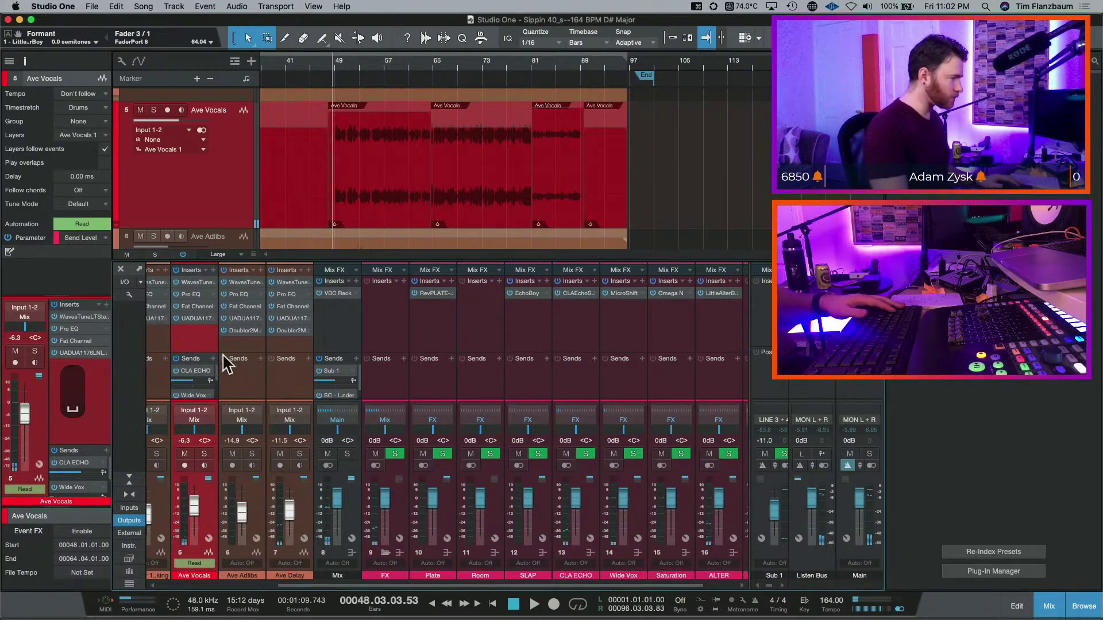
- Show automation on Ave Vocals and add the ALTER send's level as an automation parameter
key("a")
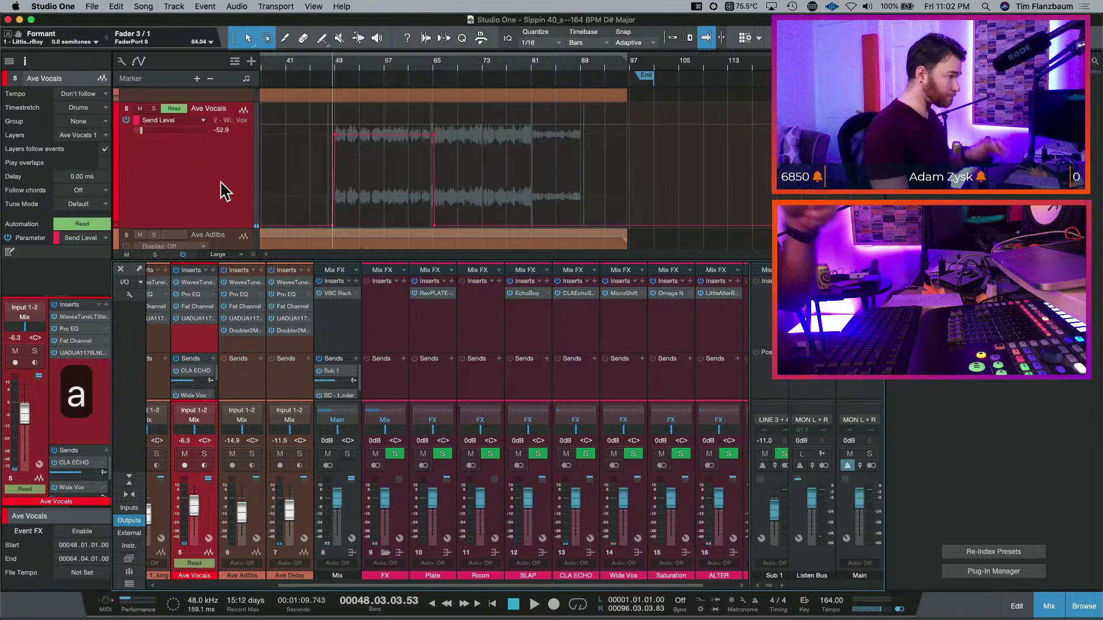
left_click(203, 120)
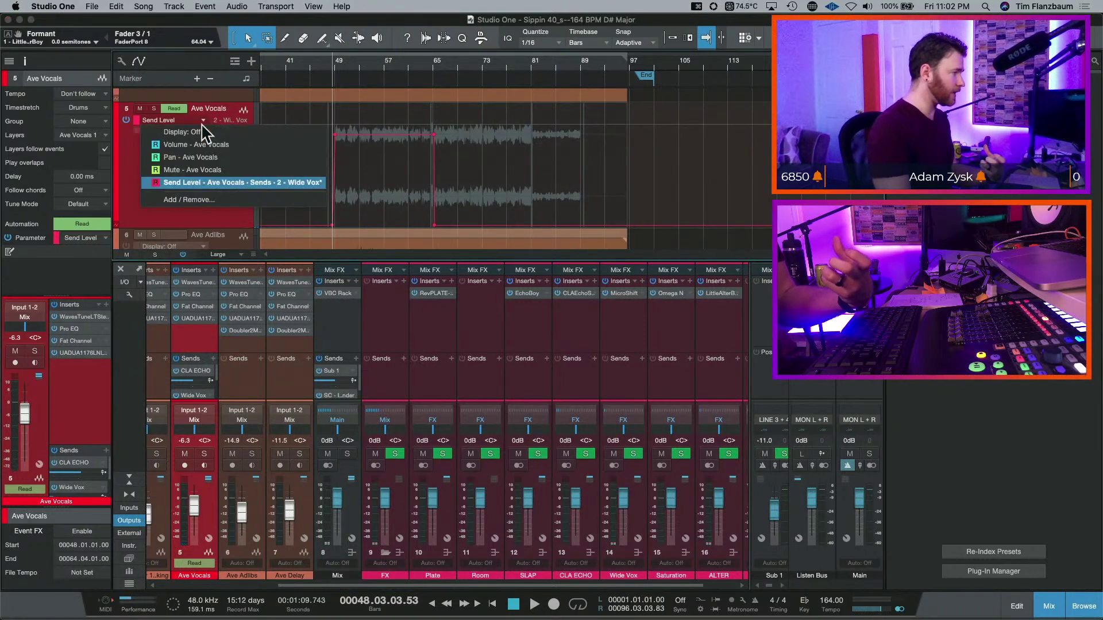
left_click(202, 199)
left_click(467, 131)
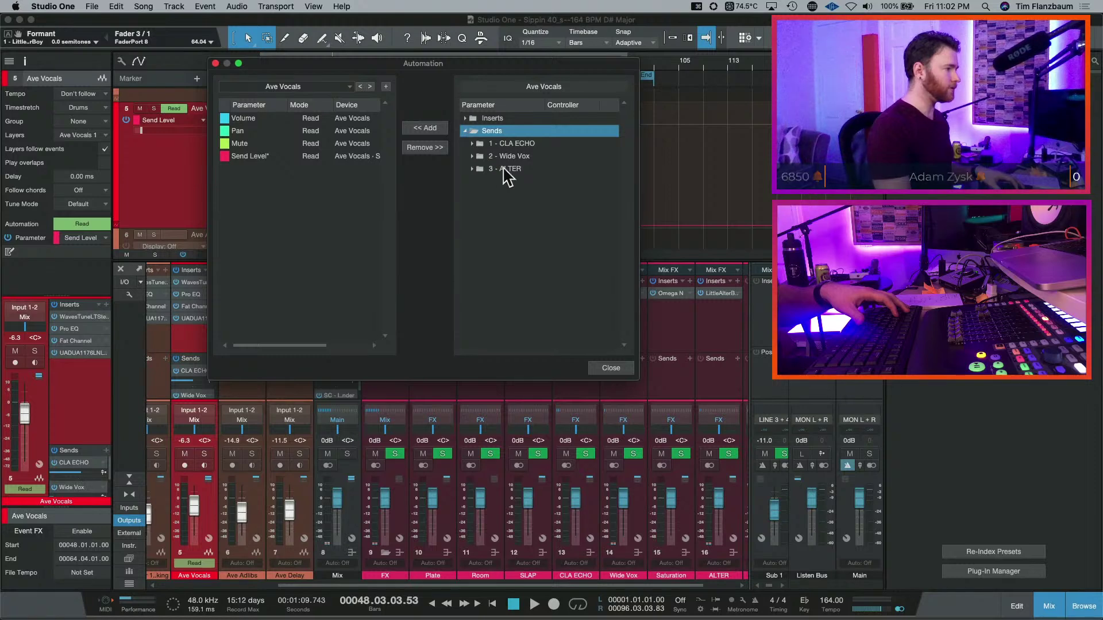
left_click(472, 168)
left_click(494, 181)
left_click(426, 128)
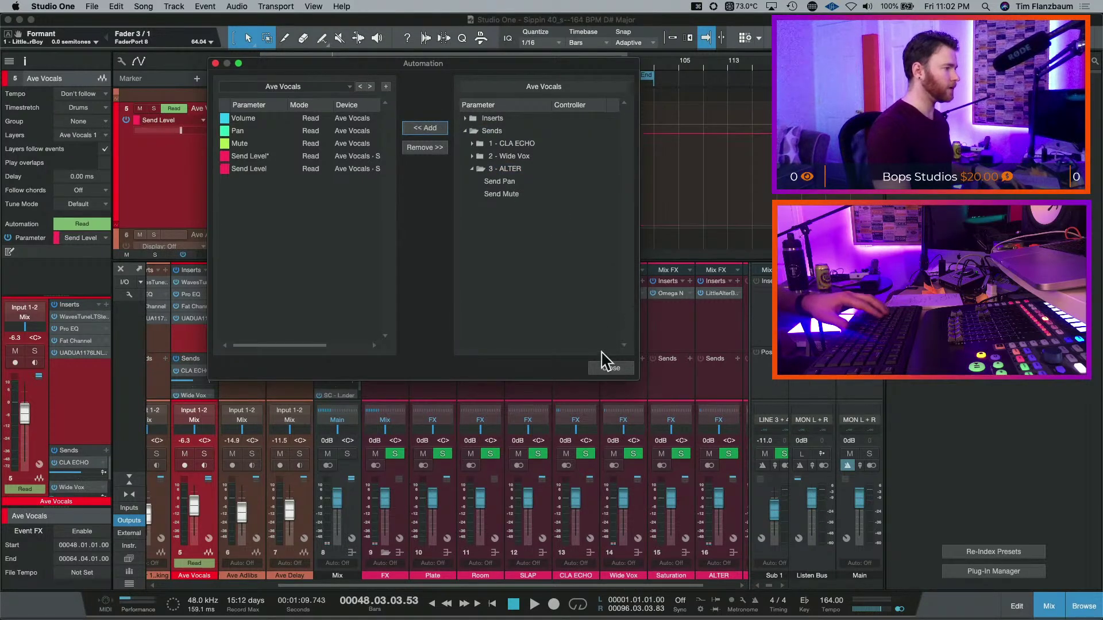
left_click(604, 364)
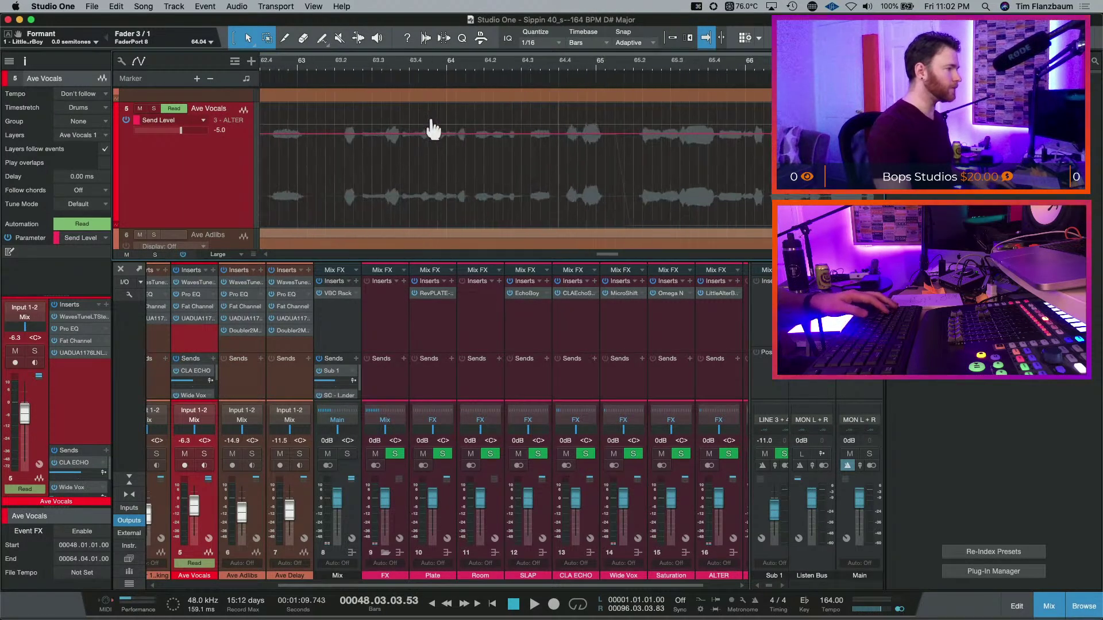
- Automate the ALTER send level to rise from -∞ just before the vocals at bar 49 and fall to -∞ just after bar 65
scroll(573, 143, "up", 1)
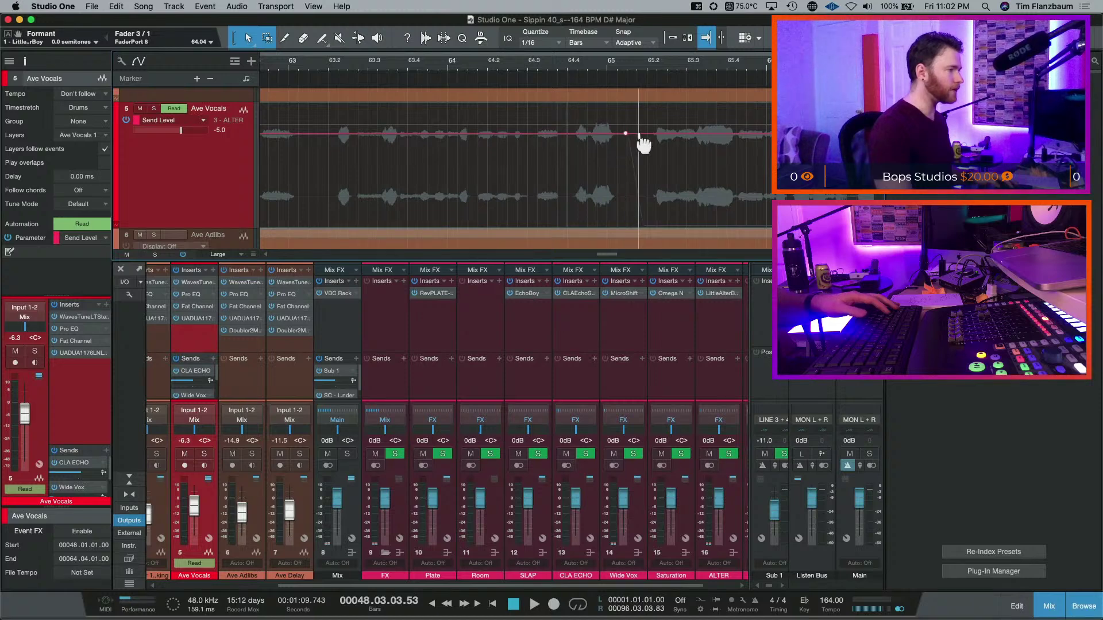
left_click_drag(643, 140, 647, 253)
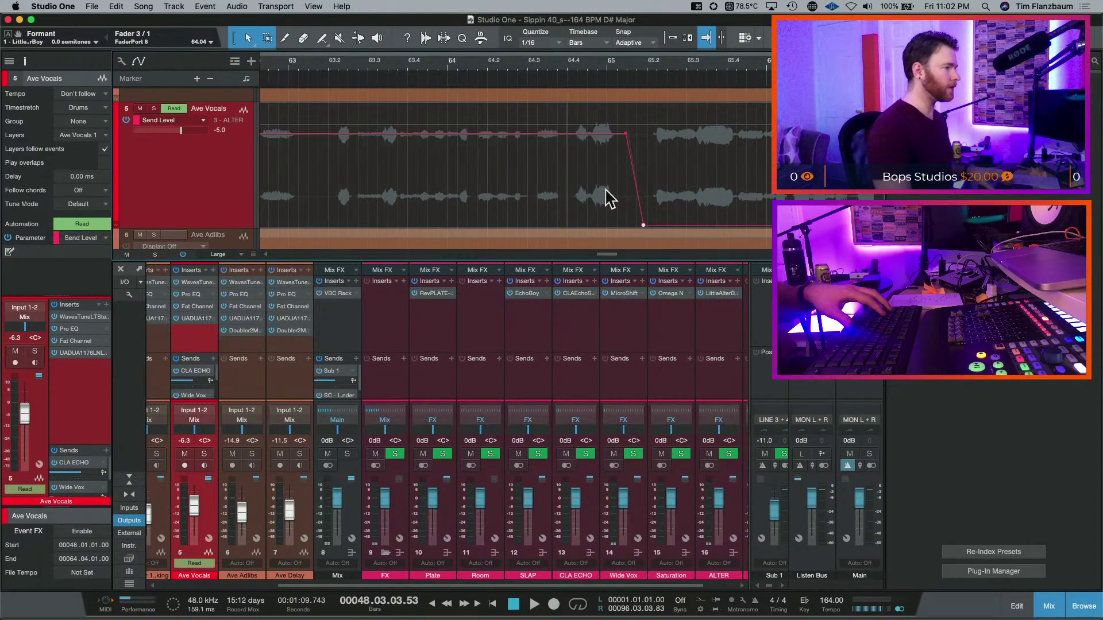
scroll(603, 198, "left", 10)
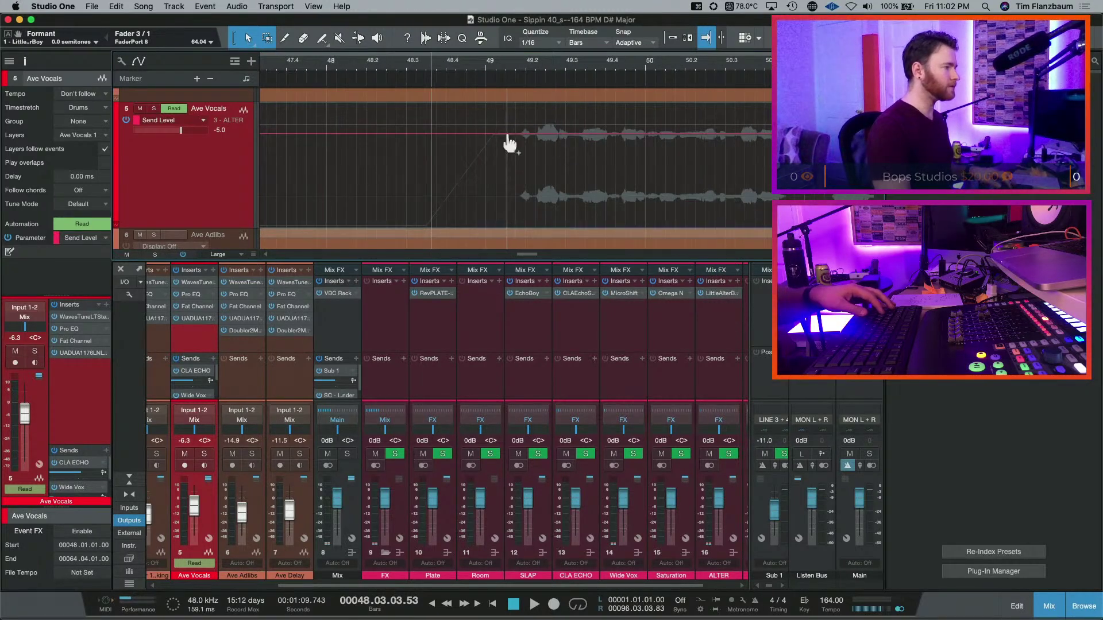
left_click_drag(490, 136, 467, 262)
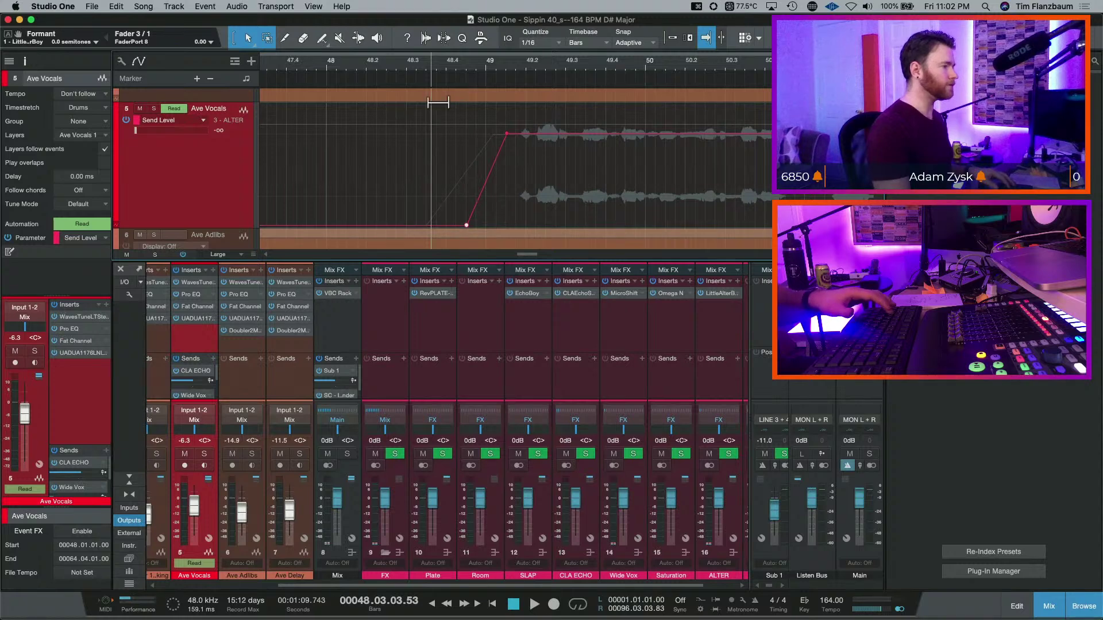
key("w")
key("w")
key("w")
key("w")
key("w")
key("w")
key("w")
- Enable snapping, lower the ALTER send automation slightly across about bars 49 to 57, and play the section back
key("space")
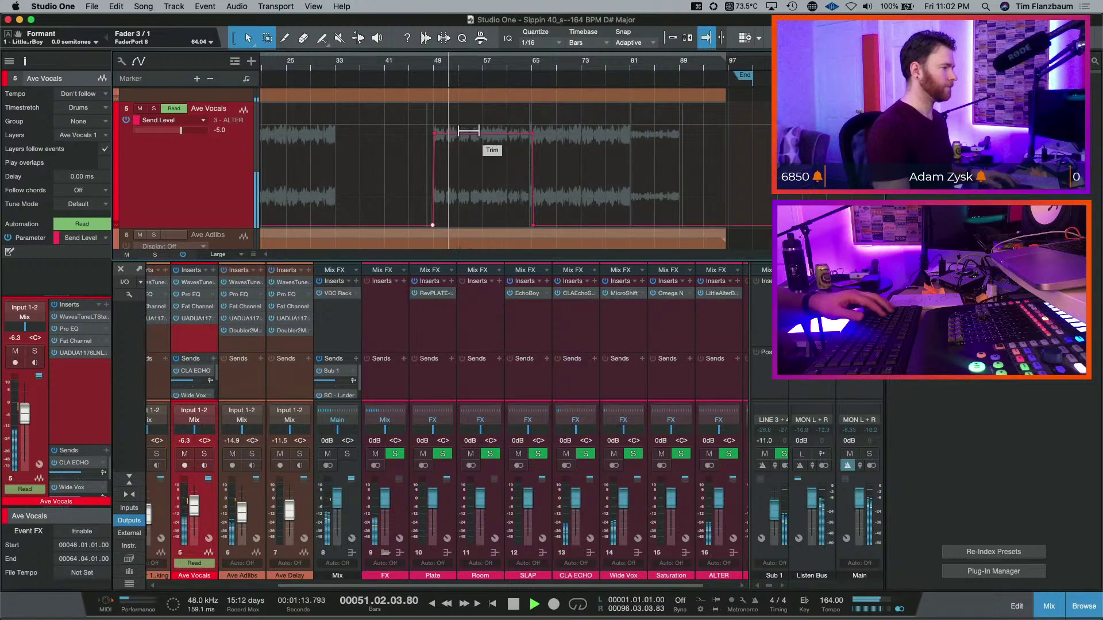
key("e")
key("e")
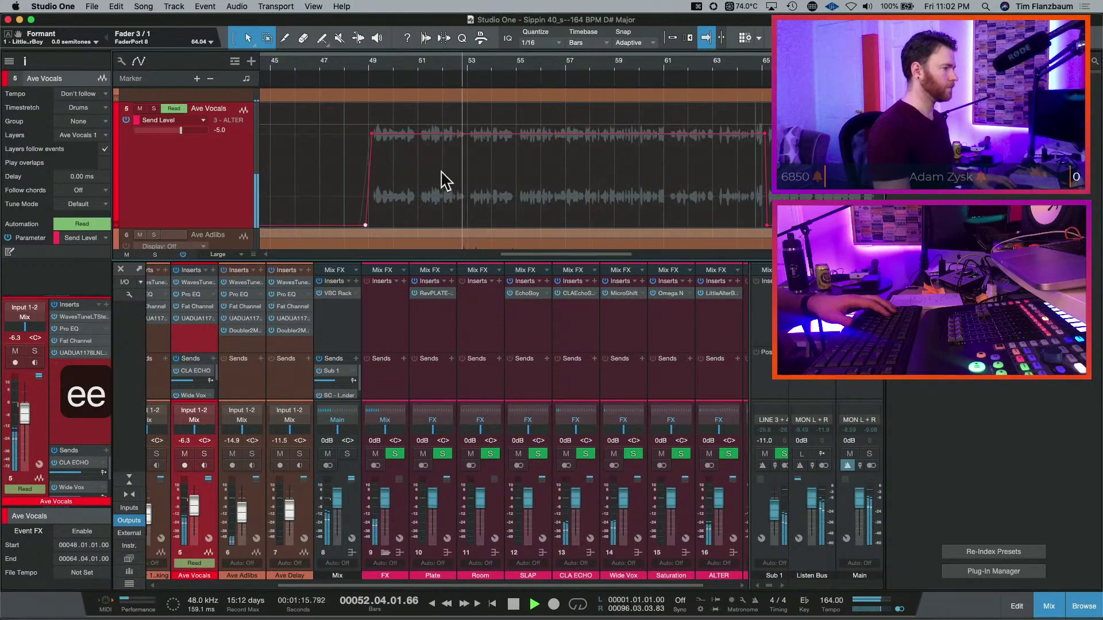
left_click(368, 152)
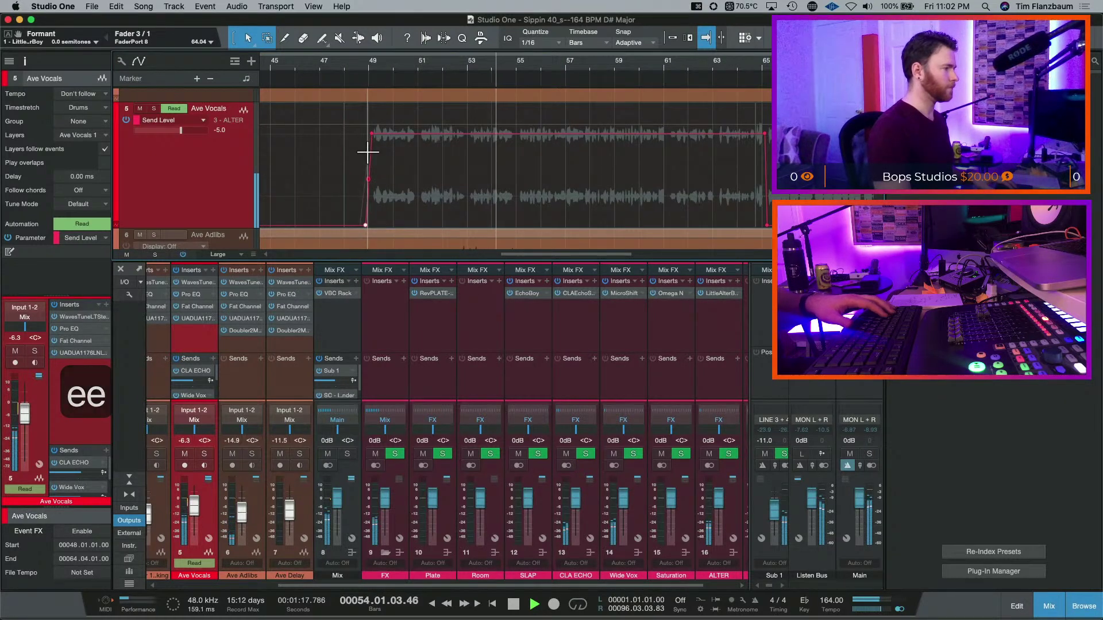
key("n")
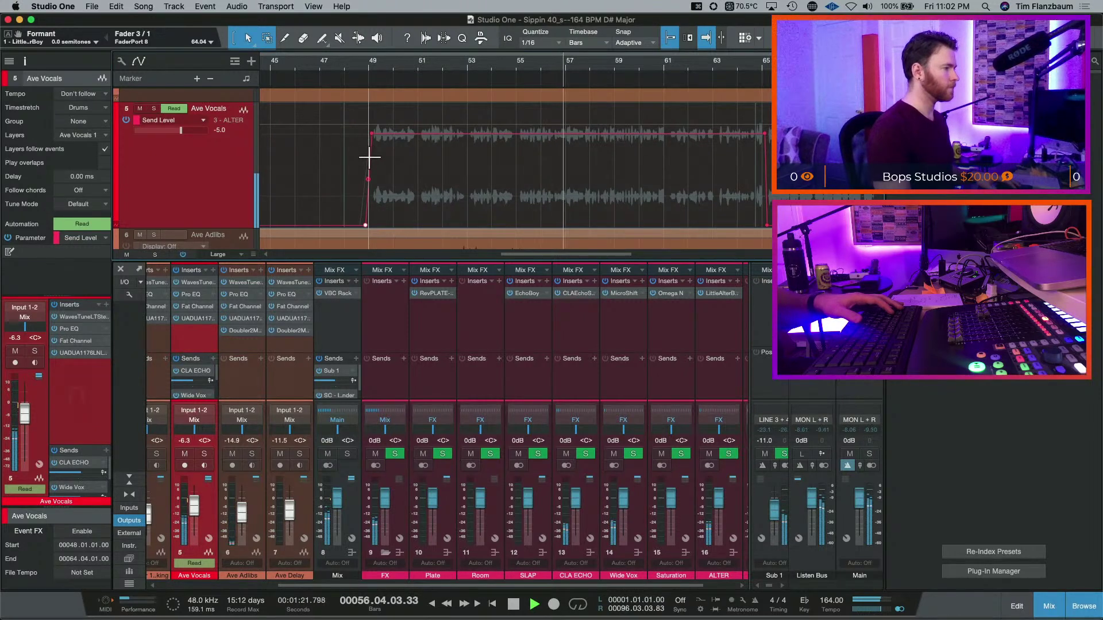
left_click_drag(368, 161, 568, 172)
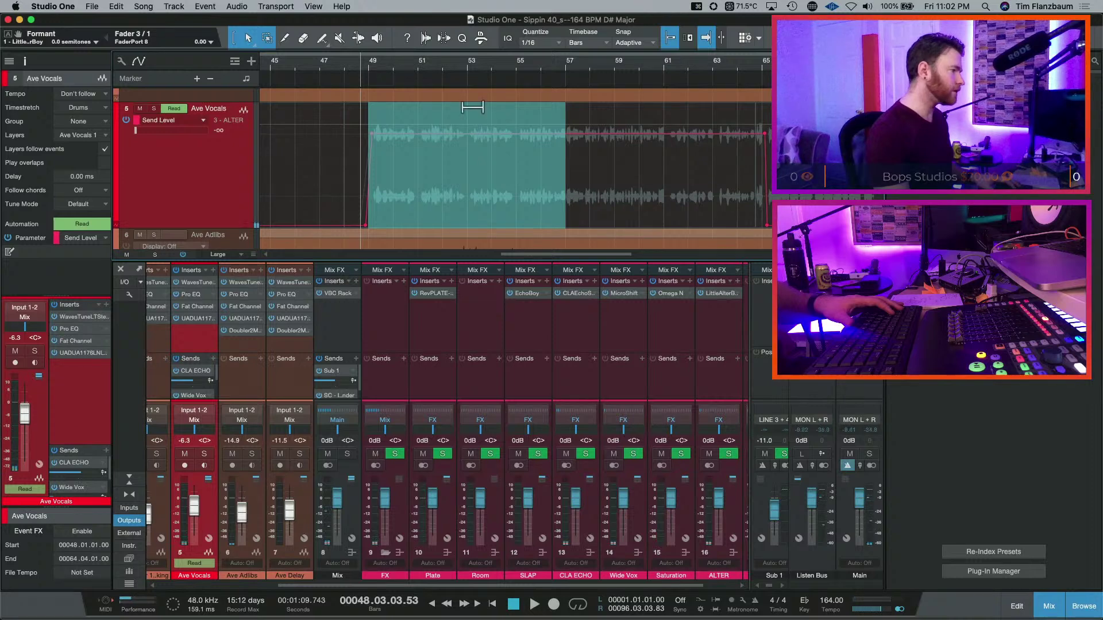
left_click_drag(474, 109, 472, 119)
key("space")
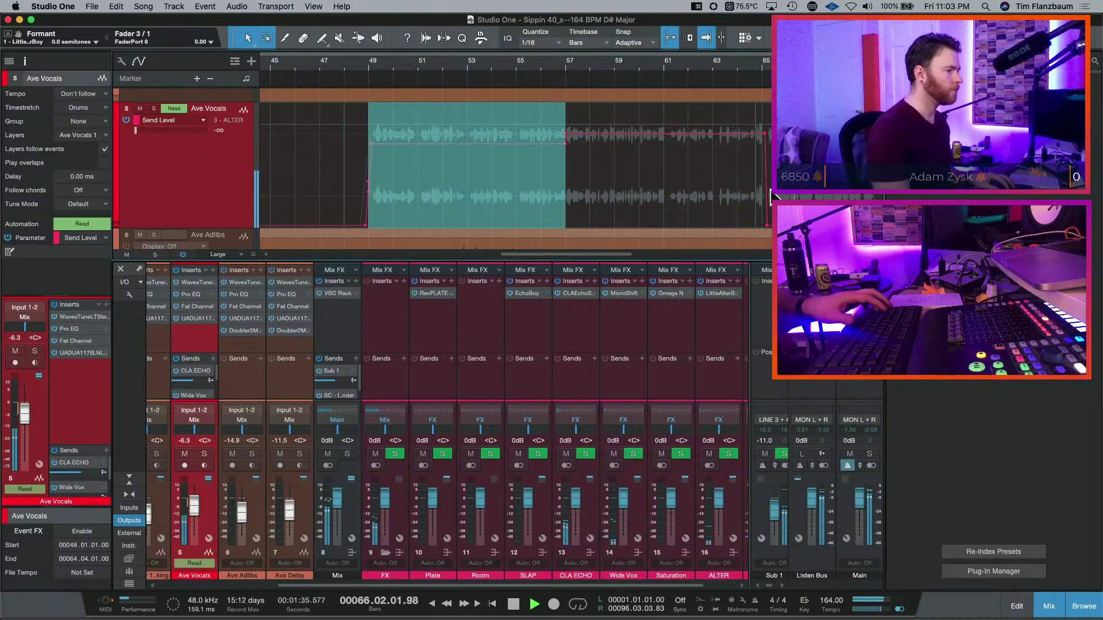
key("space")
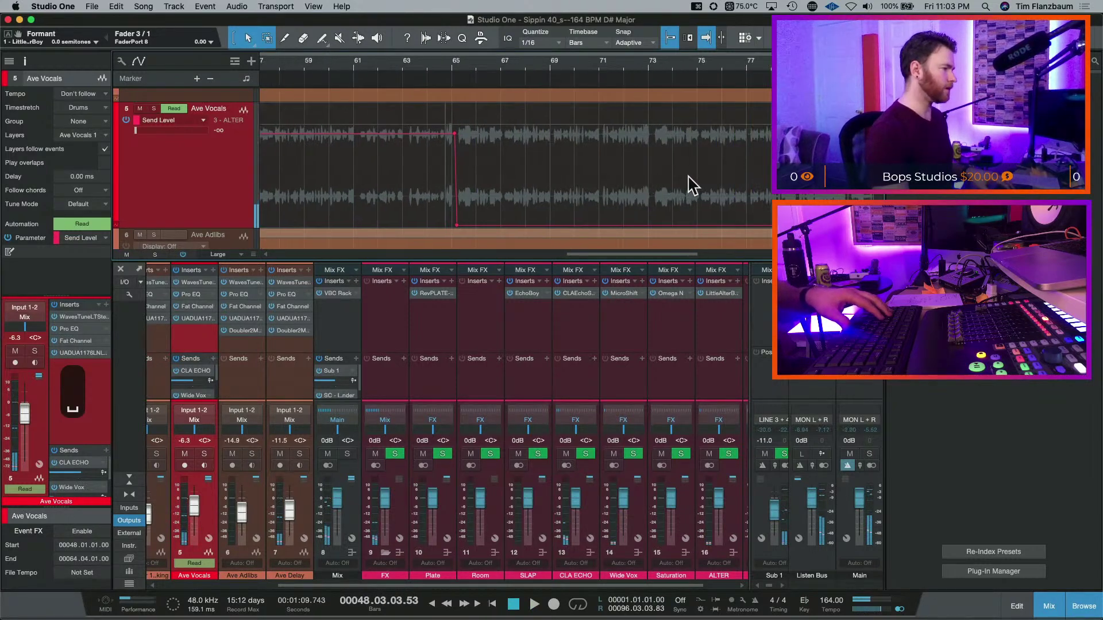
- Raise the ALTER send automation point just after bar 65 to -29.7 and play across the change from late in bar 64
left_click(458, 235)
left_click_drag(460, 236, 461, 188)
key("e")
key("e")
key("e")
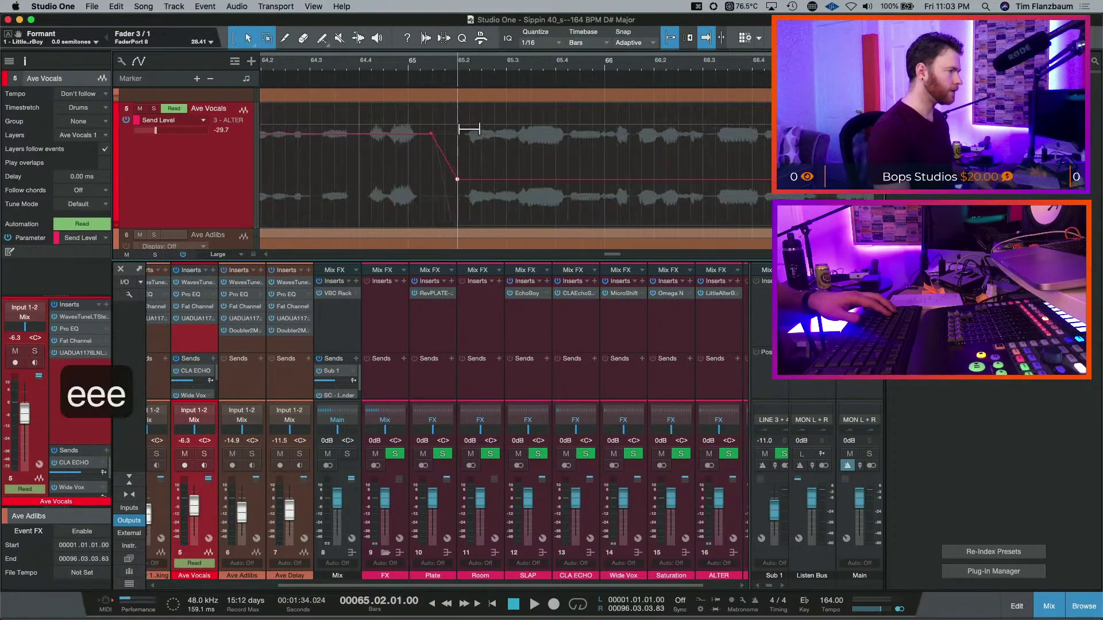
left_click(387, 73)
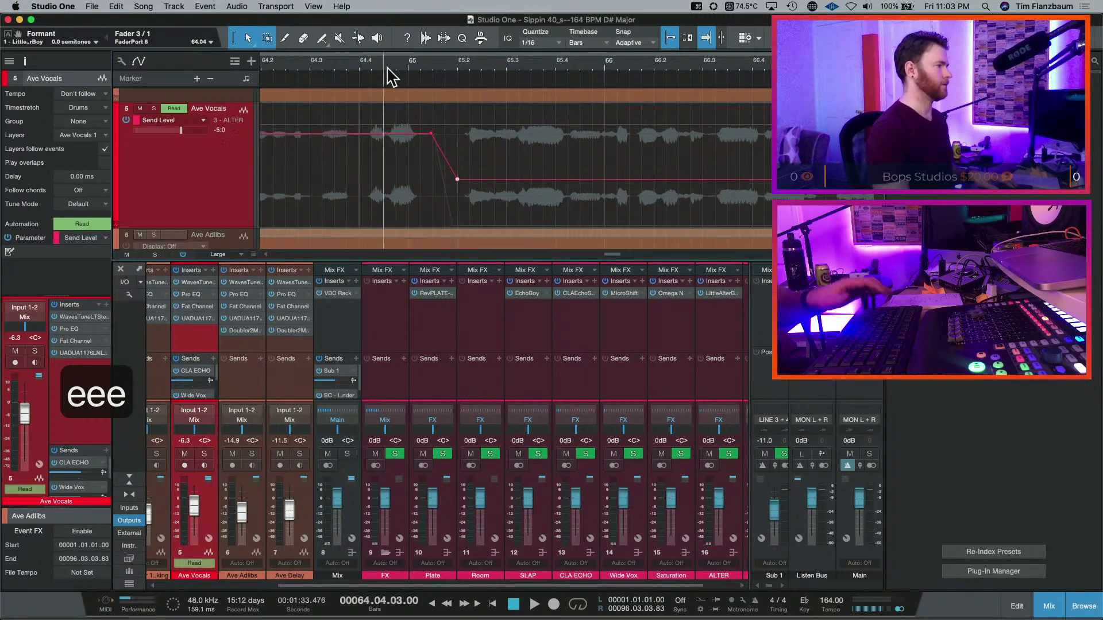
key("space")
key("w")
key("w")
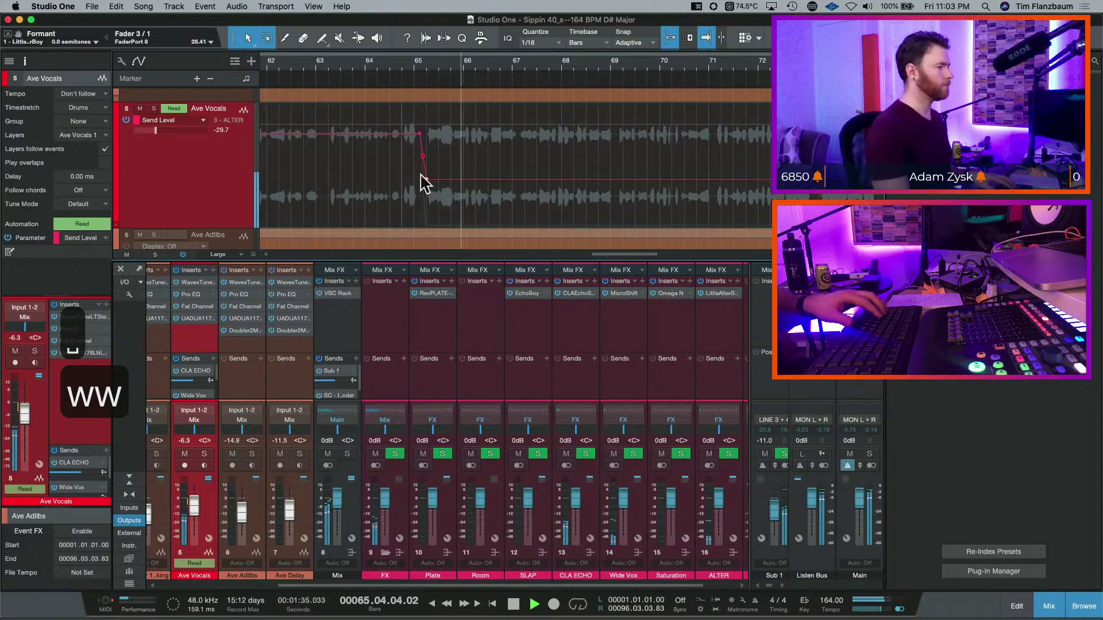
- Solo Ave Vocals and raise the ALTER send level after bar 65 in stages to -19.4 while it plays
key("s")
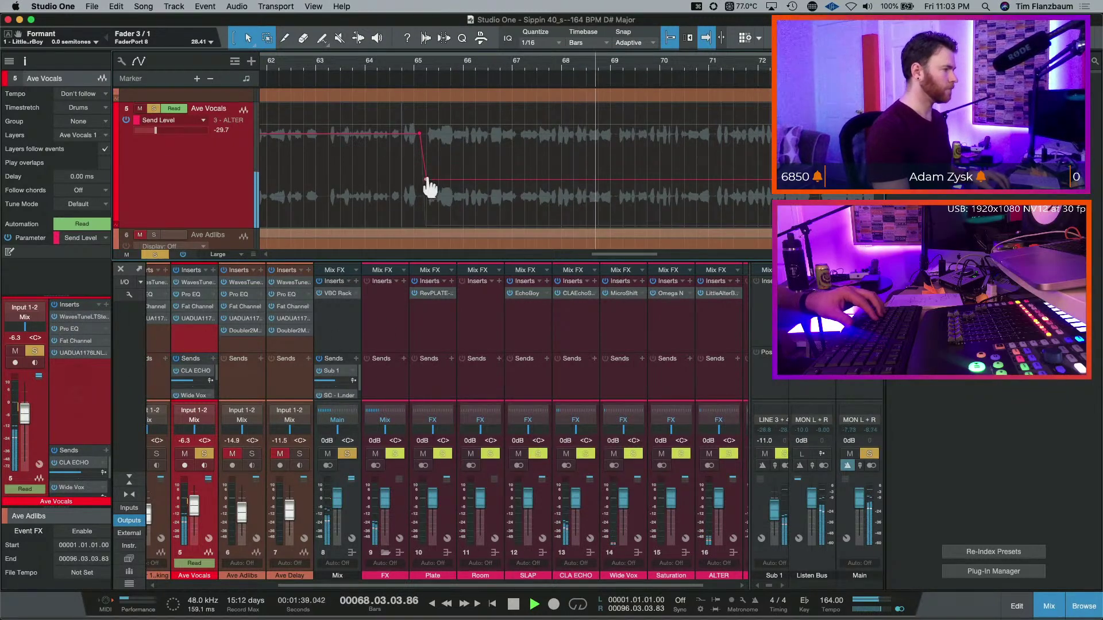
left_click_drag(428, 180, 427, 171)
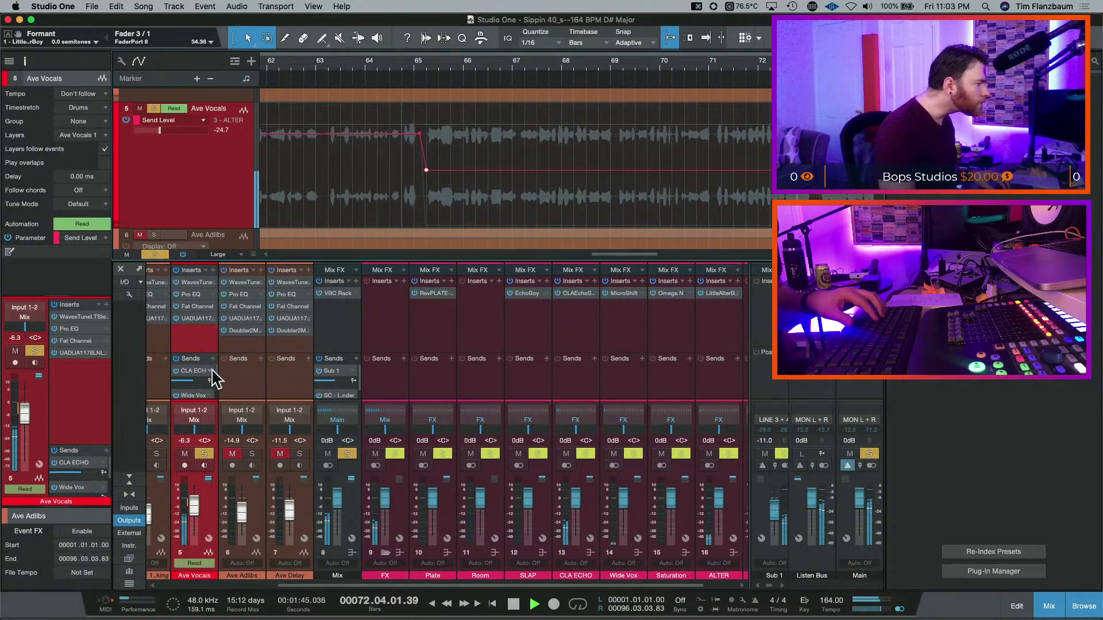
scroll(221, 380, "down", 3)
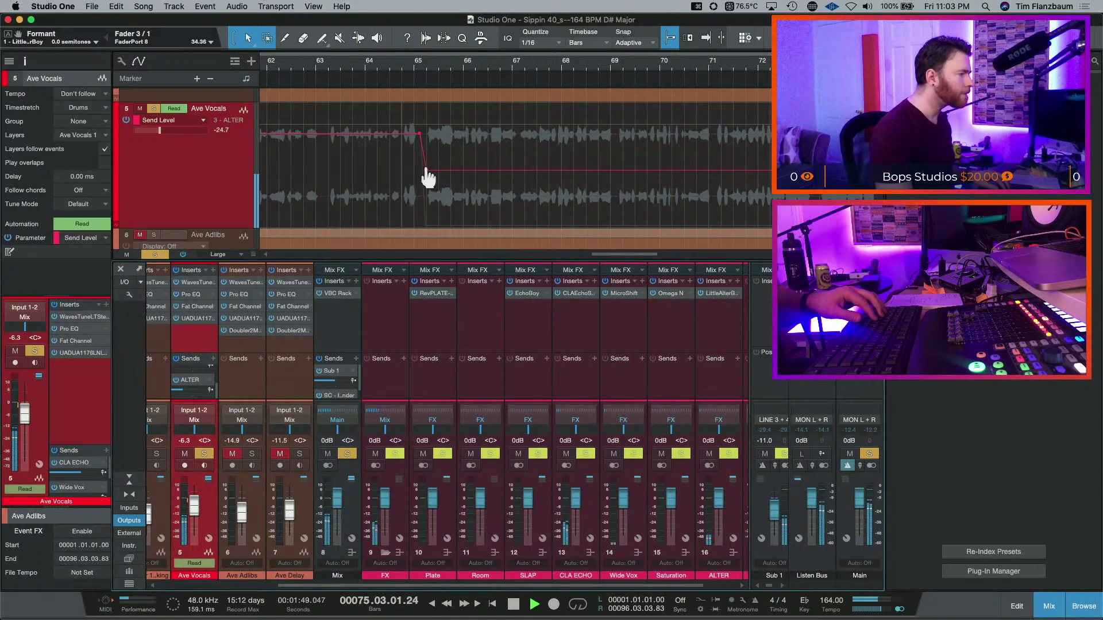
left_click_drag(423, 178, 428, 168)
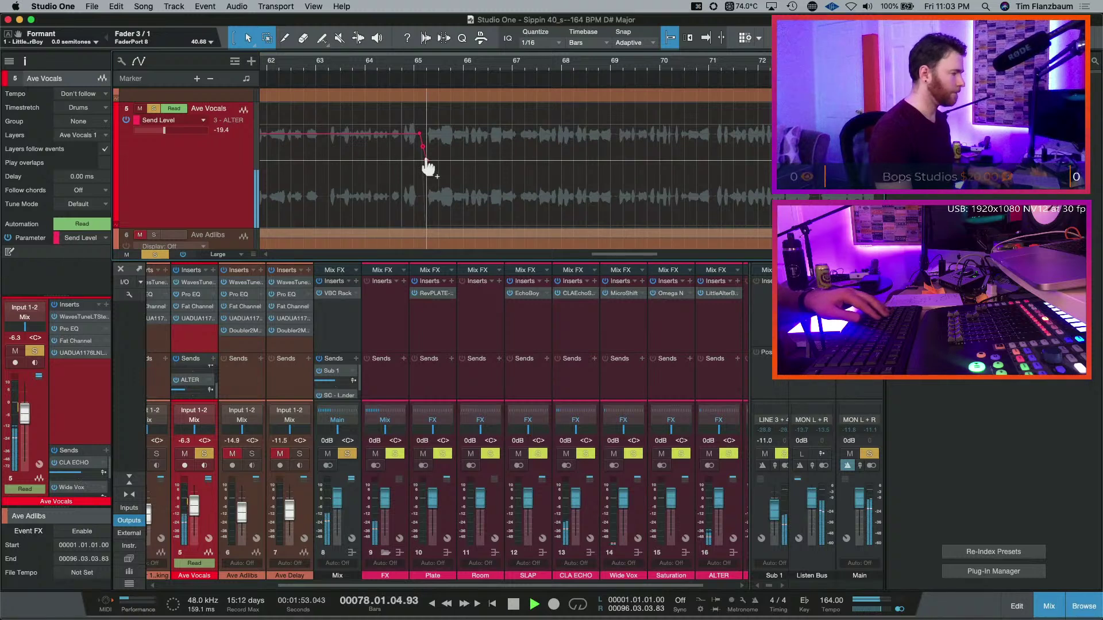
- Clear the solo, replay the passage around bar 65 in the full mix, and stop playback
key("super+shift+s")
key("w")
key("w")
key("w")
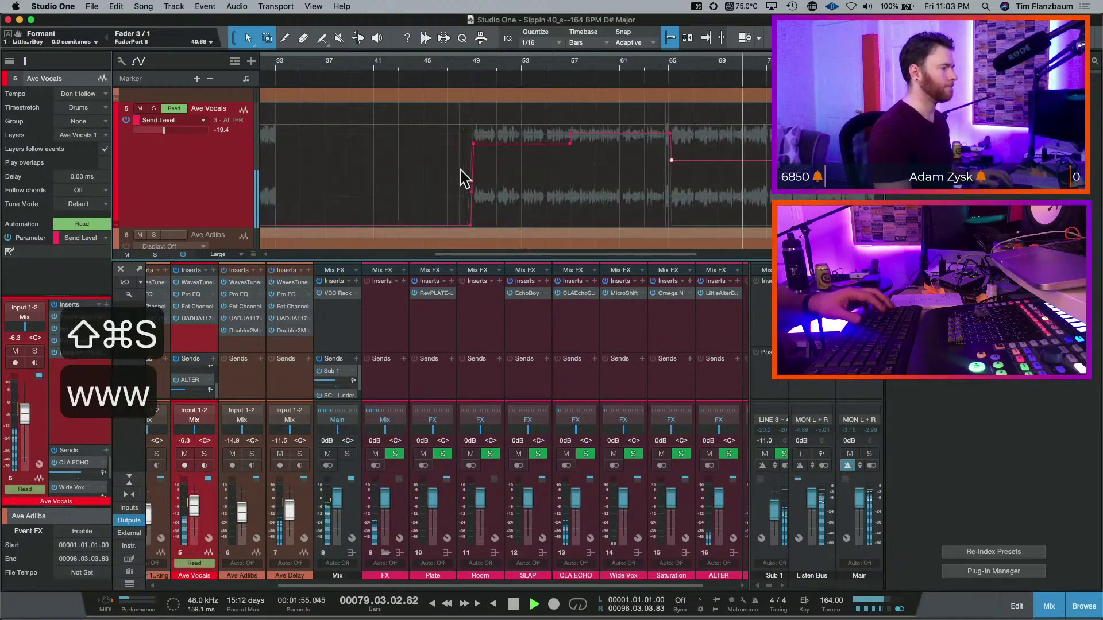
key("space")
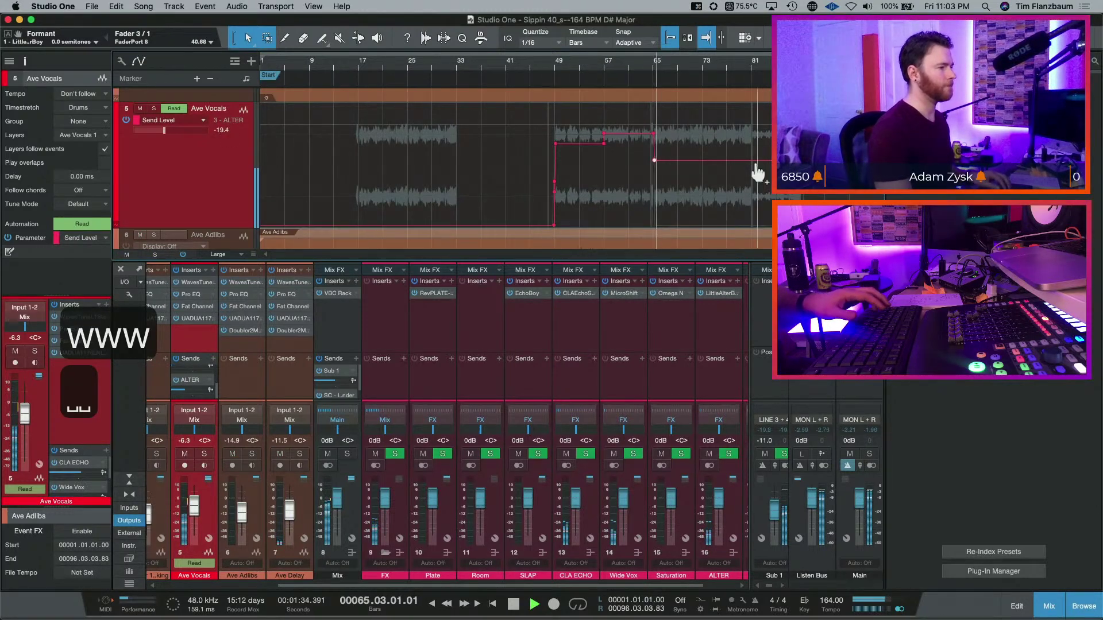
key("e")
key("e")
key("space")
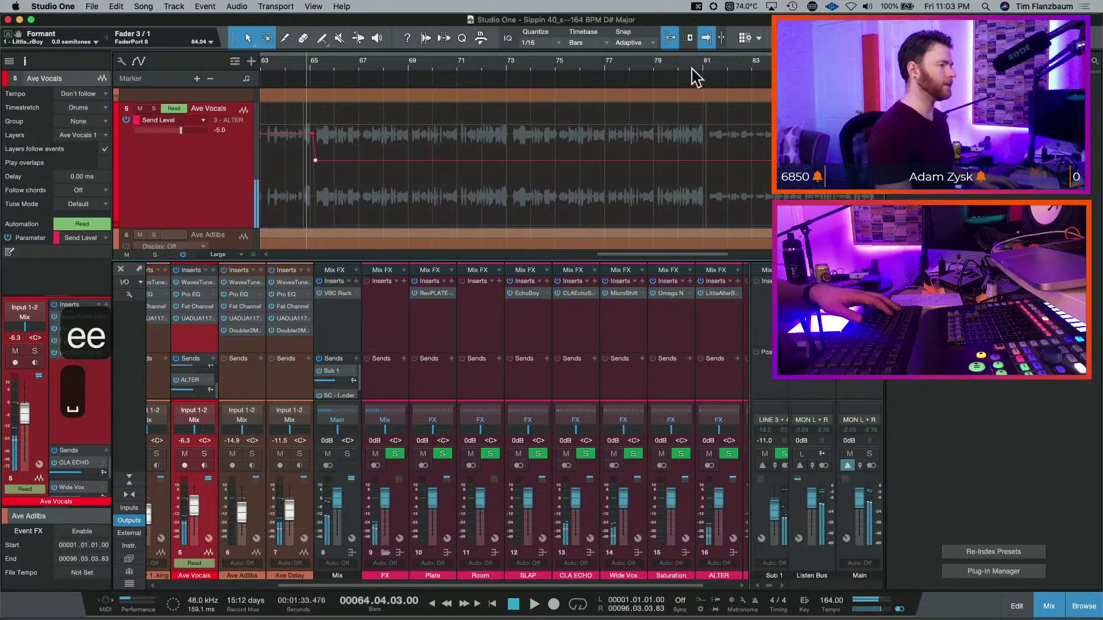
- Play the quieter final vocal section and raise its ALTER send automation to -11.1 from bar 81 to about bar 89.5
left_click(693, 68)
key("space")
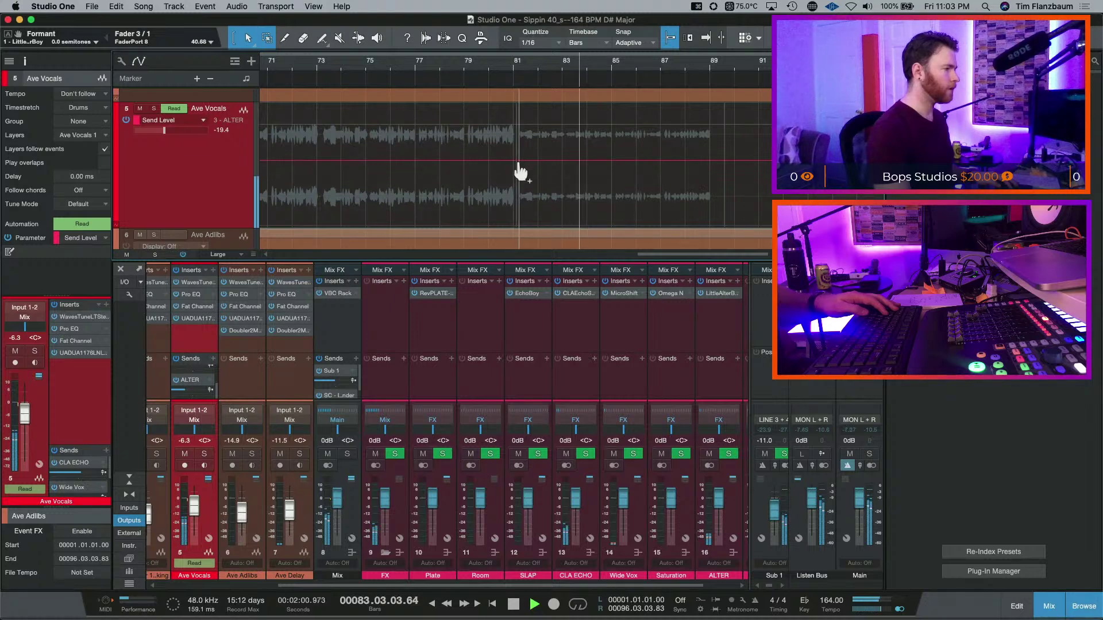
left_click_drag(517, 150, 726, 154)
left_click_drag(633, 122, 633, 104)
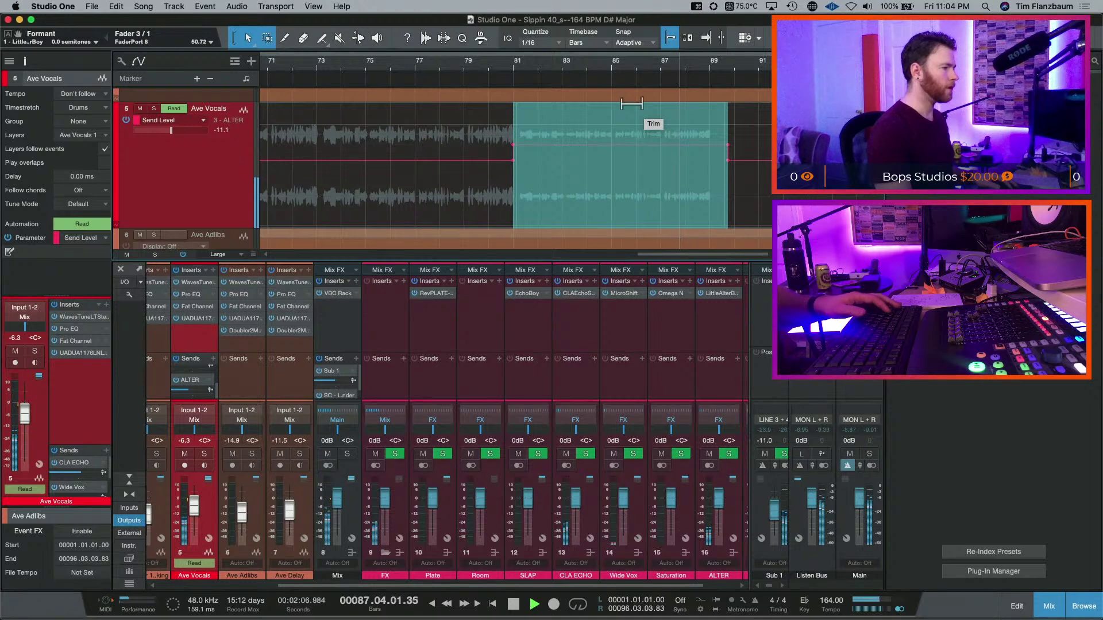
key("f")
- Audition the final vocal section from about bar 80 with the Ave Vocals solo toggled, stop playback, and clear the range selection
left_click(505, 69)
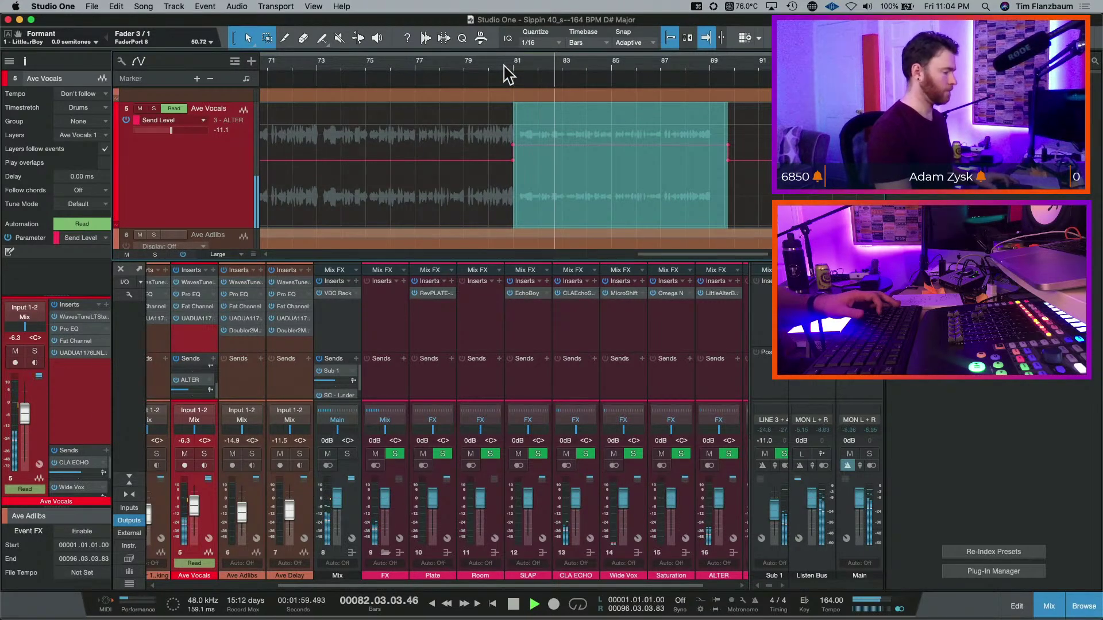
key("s")
key("s")
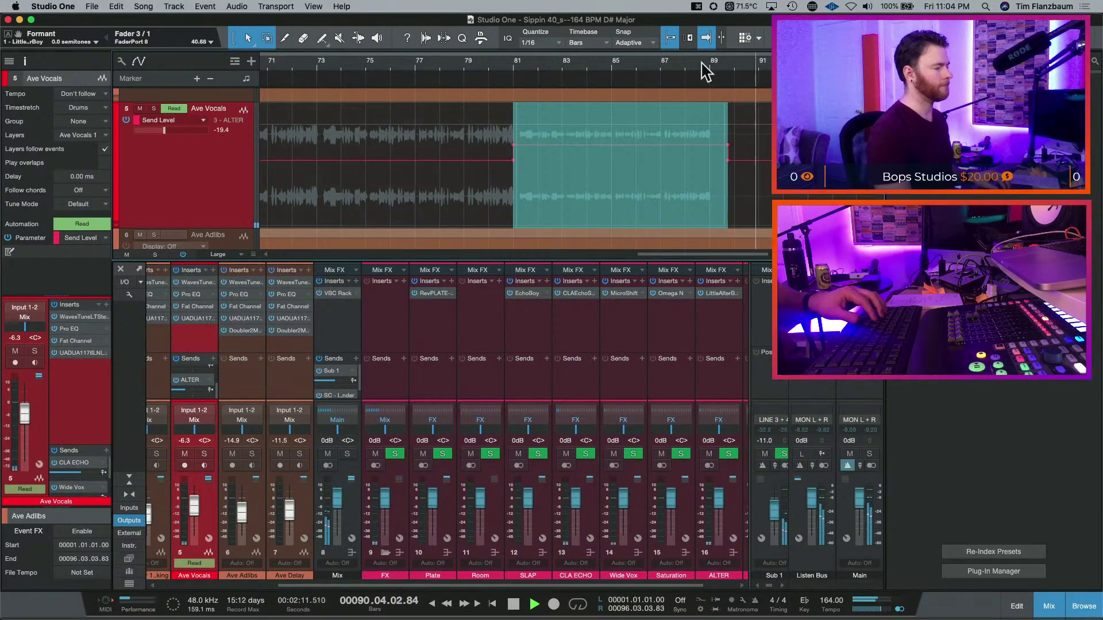
key("space")
left_click(705, 68)
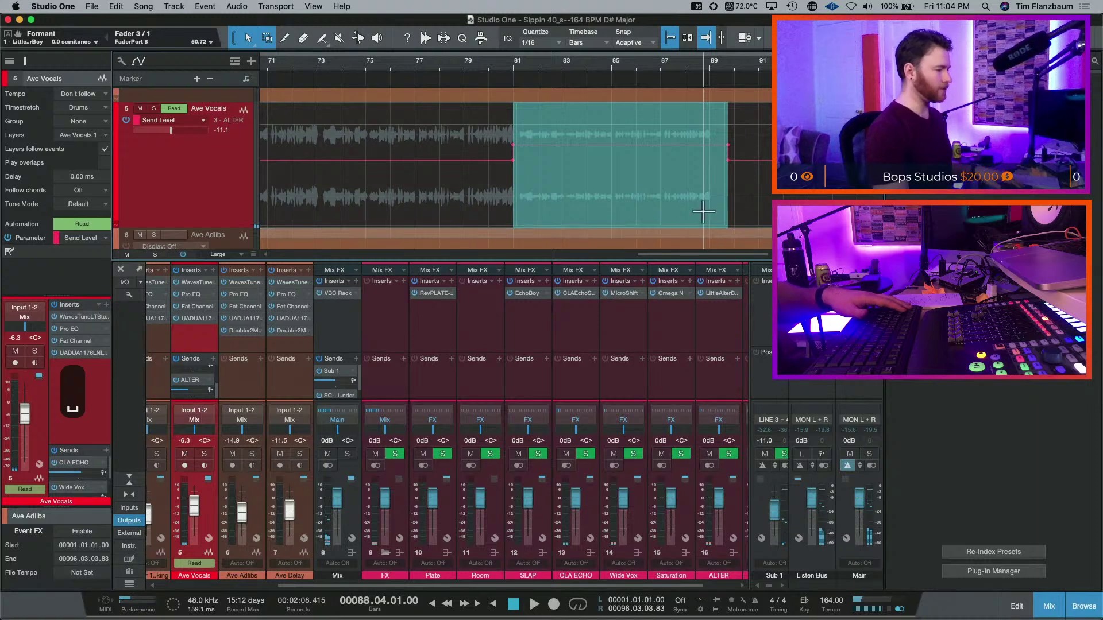
left_click(458, 140)
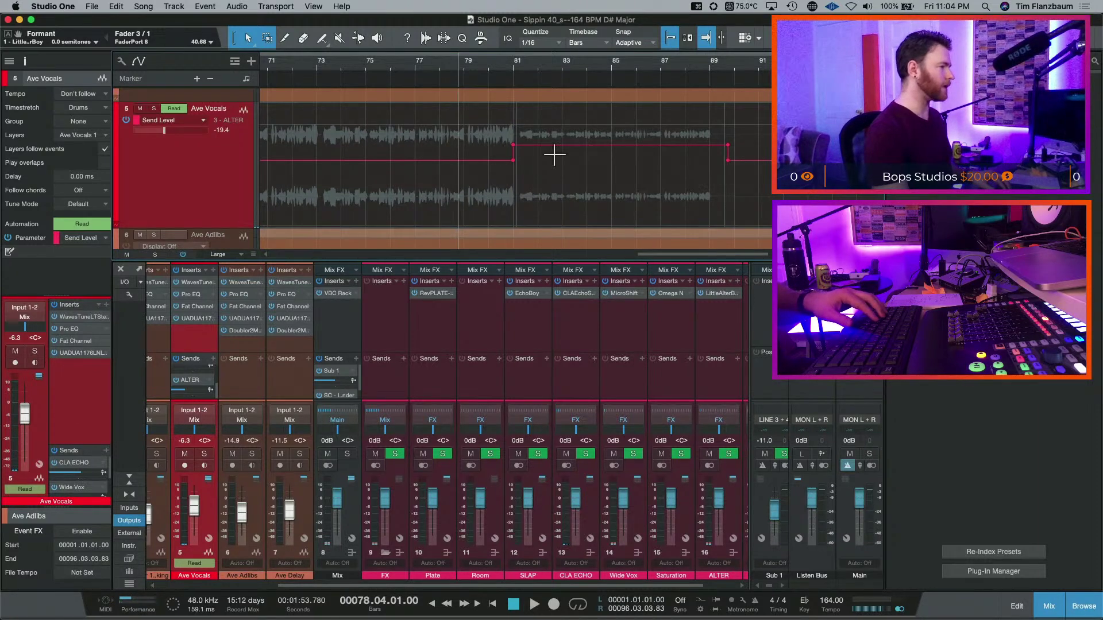
scroll(554, 154, "up", 6)
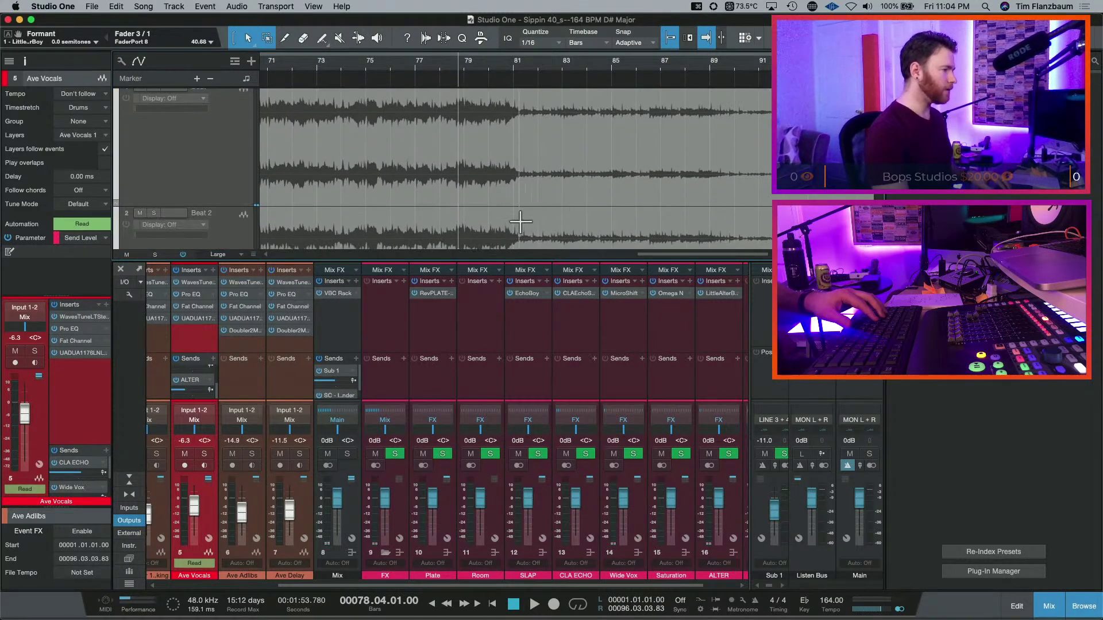
left_click(514, 217)
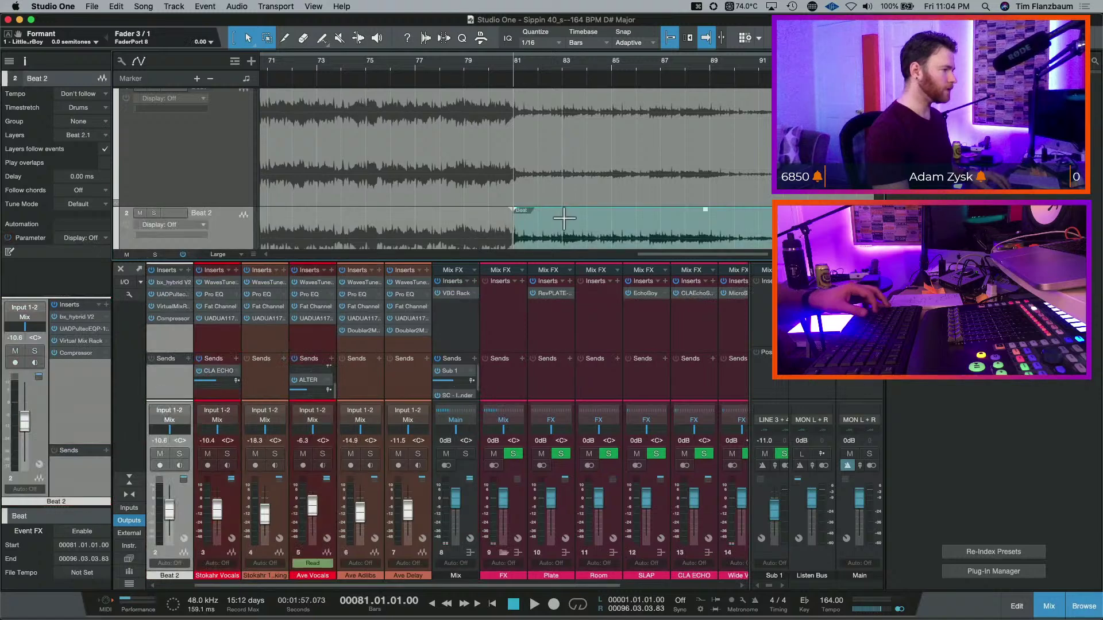
key("super+z")
key("super+z")
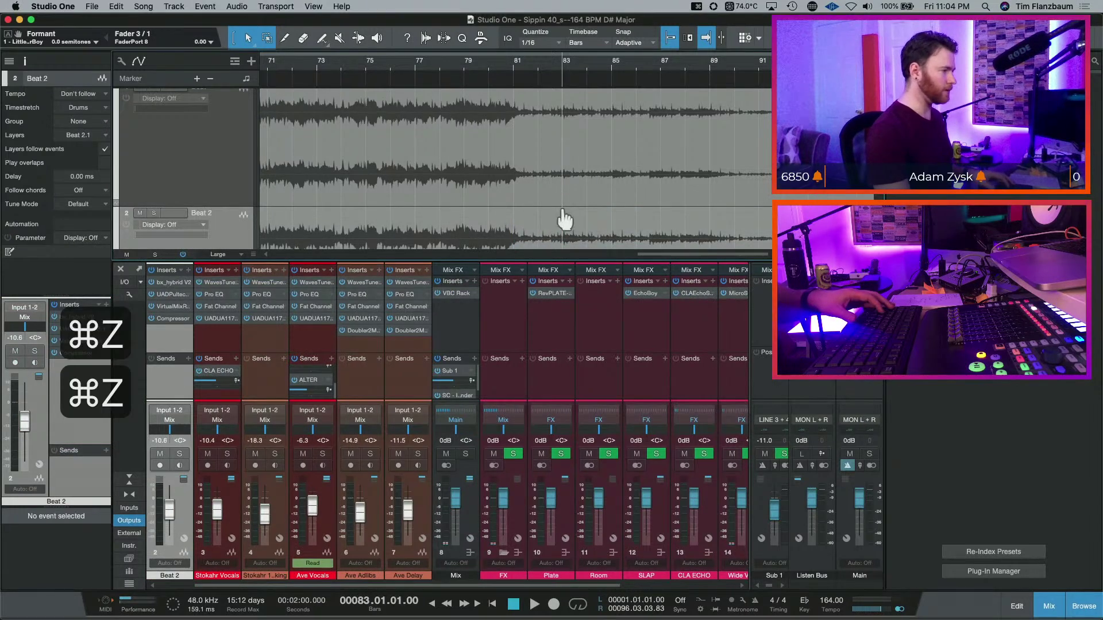
- Cut the Beat 2 event at bar 83, delete the remainder, and fade it out from bar 81 to bar 83
left_click(575, 229)
left_click(544, 226)
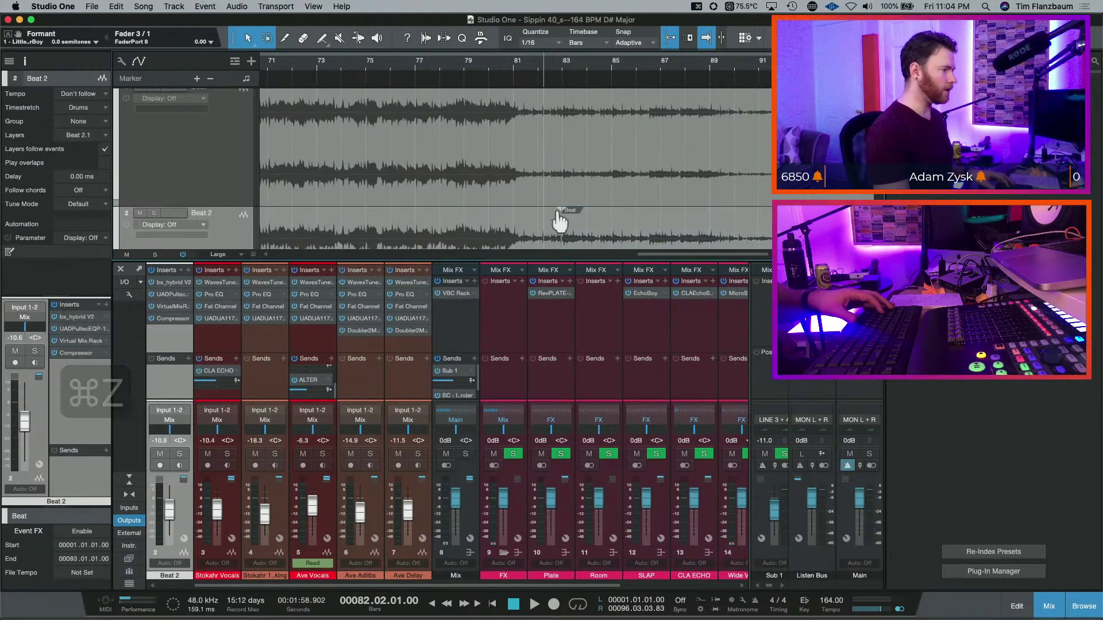
scroll(598, 202, "down", 2)
left_click(605, 223)
key("BackSpace")
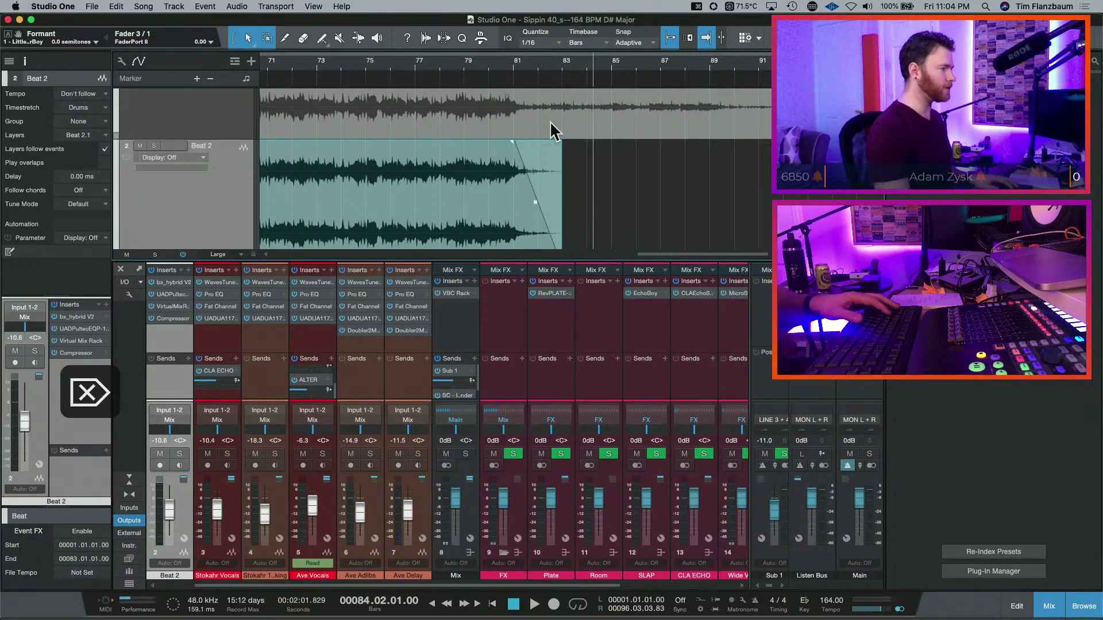
- Audition the beat's faded ending from about bar 79, stop playback, and save the song
left_click(470, 68)
key("space")
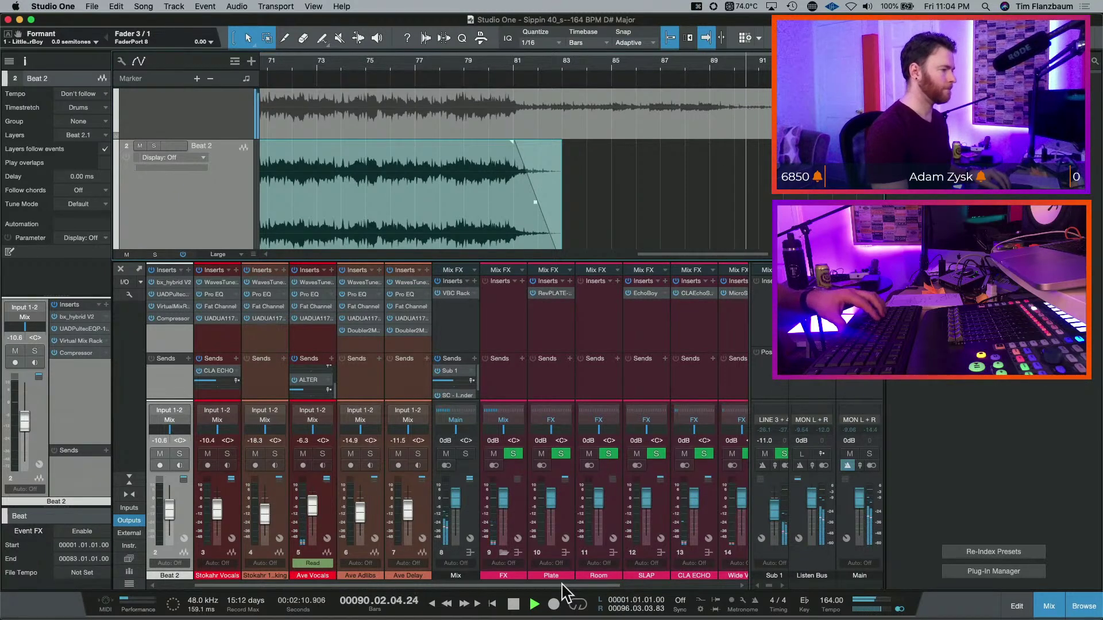
key("space")
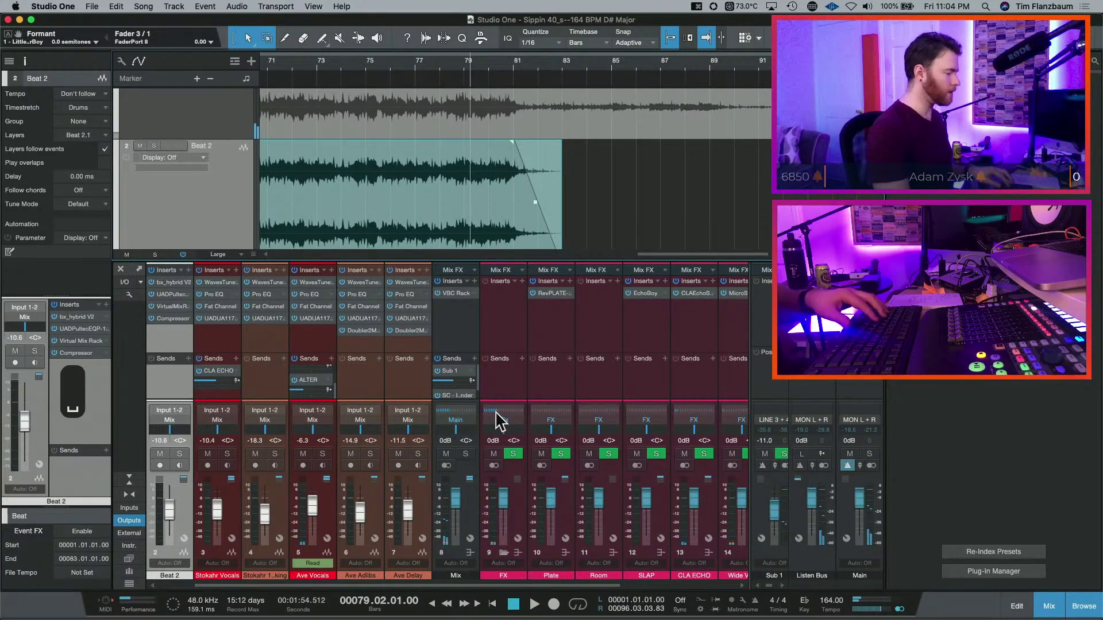
key("super+s")
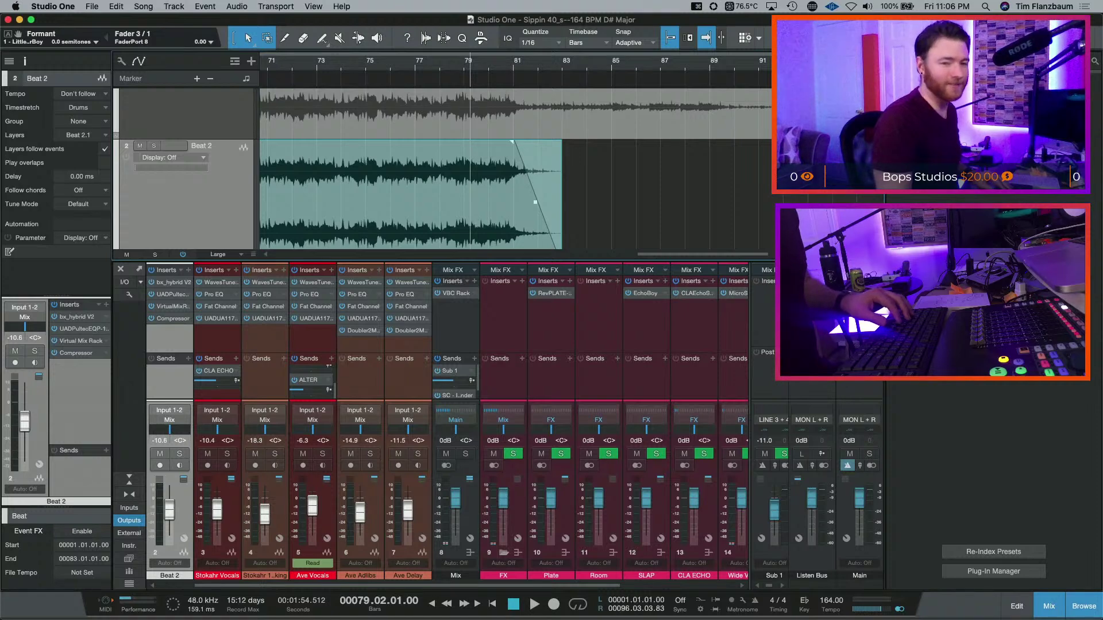
- Play the song briefly from the start, stop it, and split the Stokahr Vocals event at bar 64
key("comma")
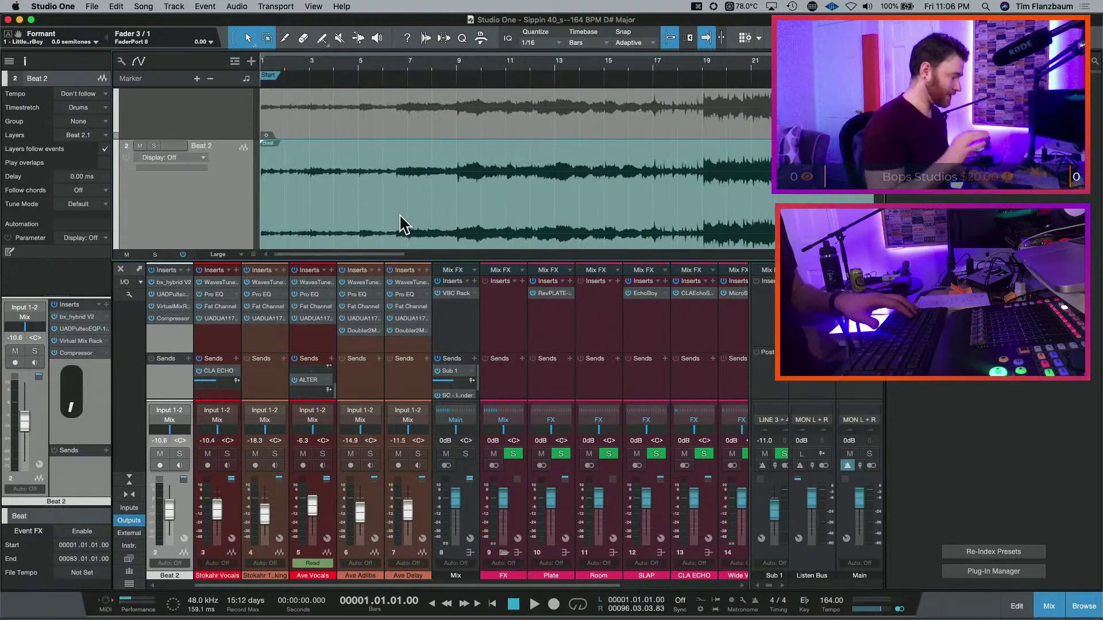
key("space")
key("w")
key("w")
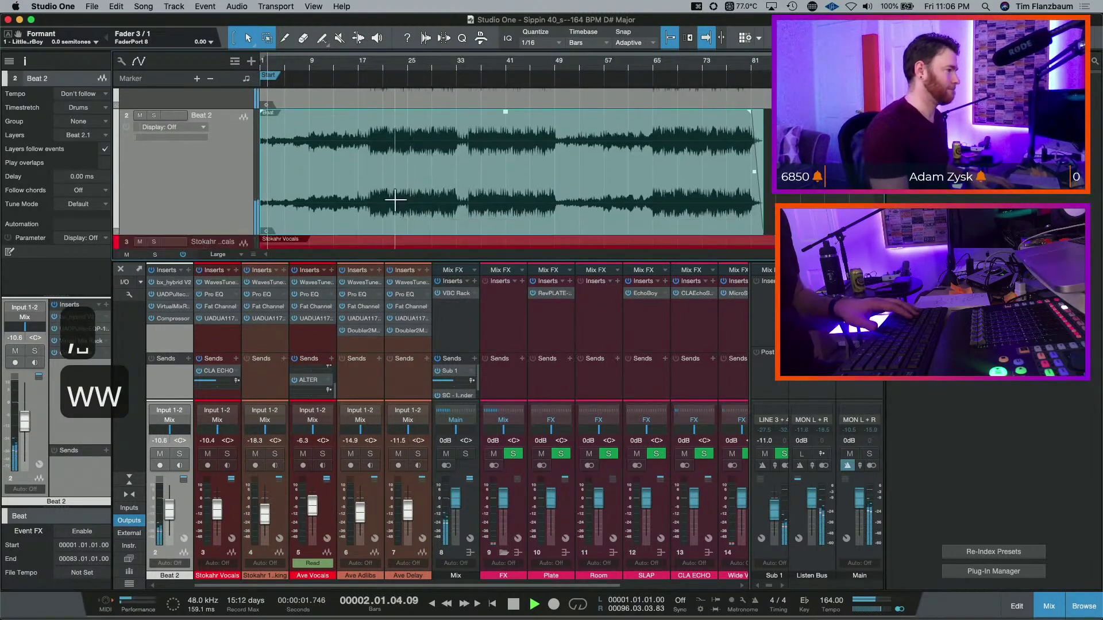
scroll(395, 200, "down", 2)
key("w")
scroll(390, 198, "down", 4)
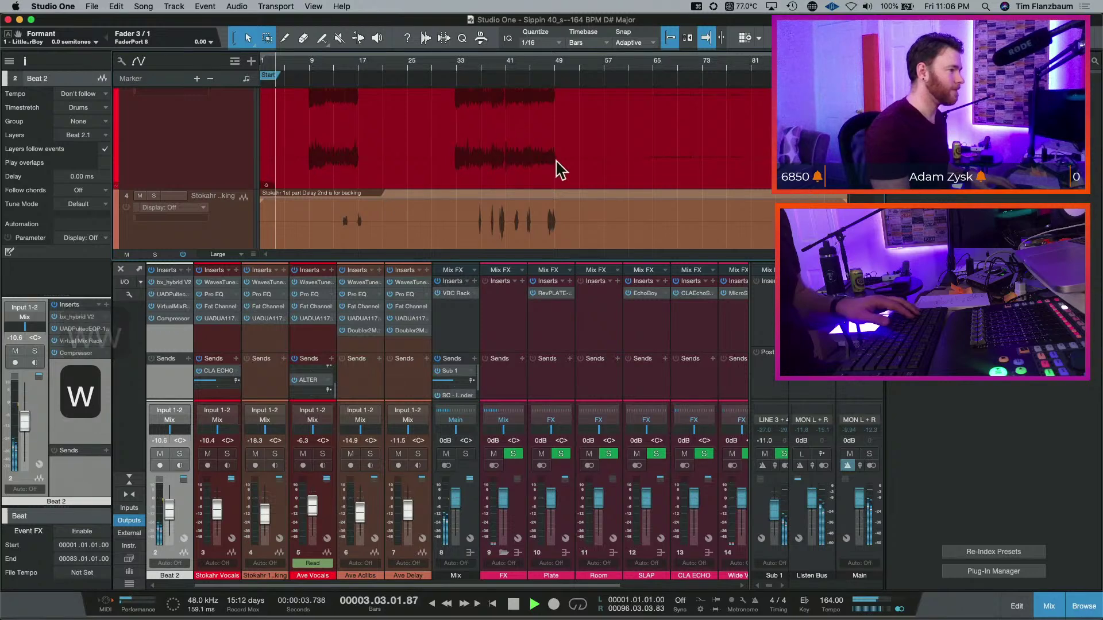
scroll(660, 155, "up", 2)
key("space")
left_click(647, 144, "alt")
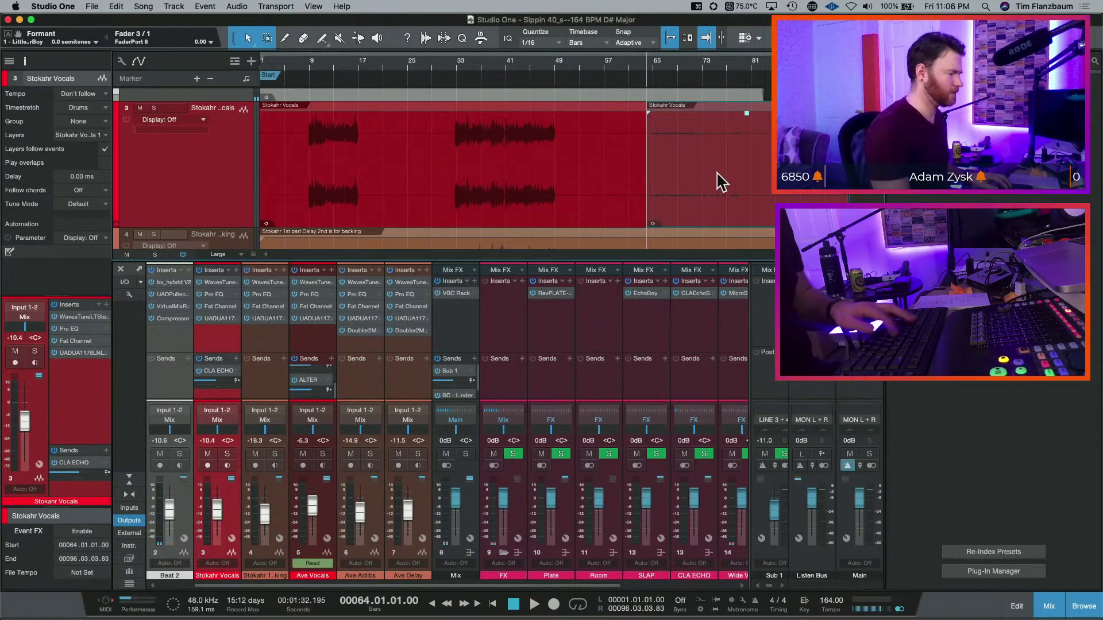
- Solo Stokahr Vocals, play from bar 64, and raise the event volume of the quiet section after the split
key("s")
key("space")
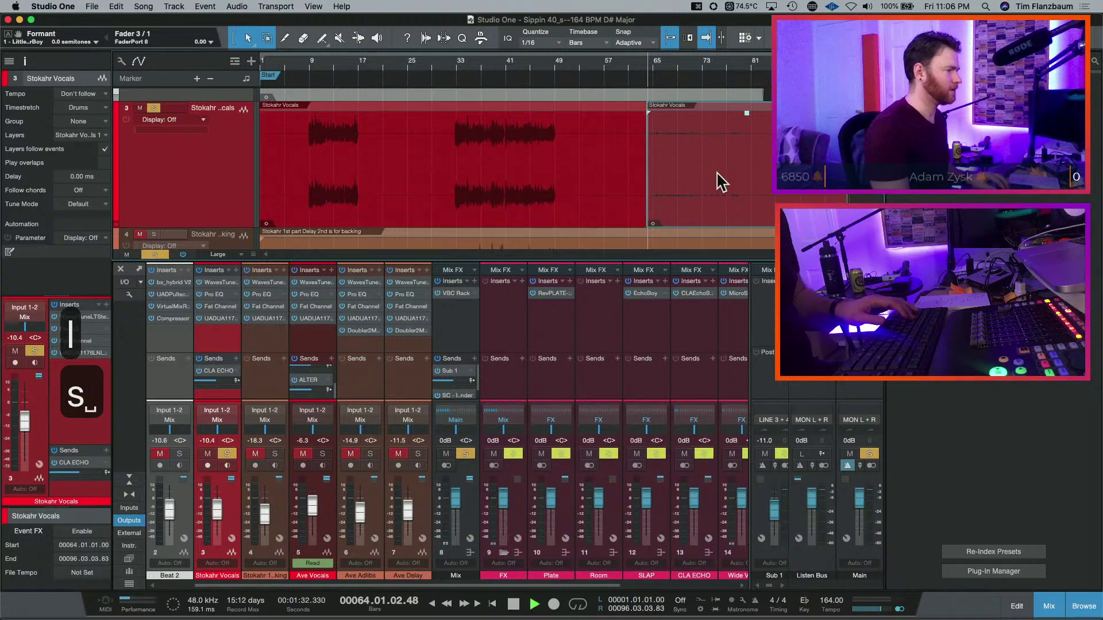
key("e")
key("e")
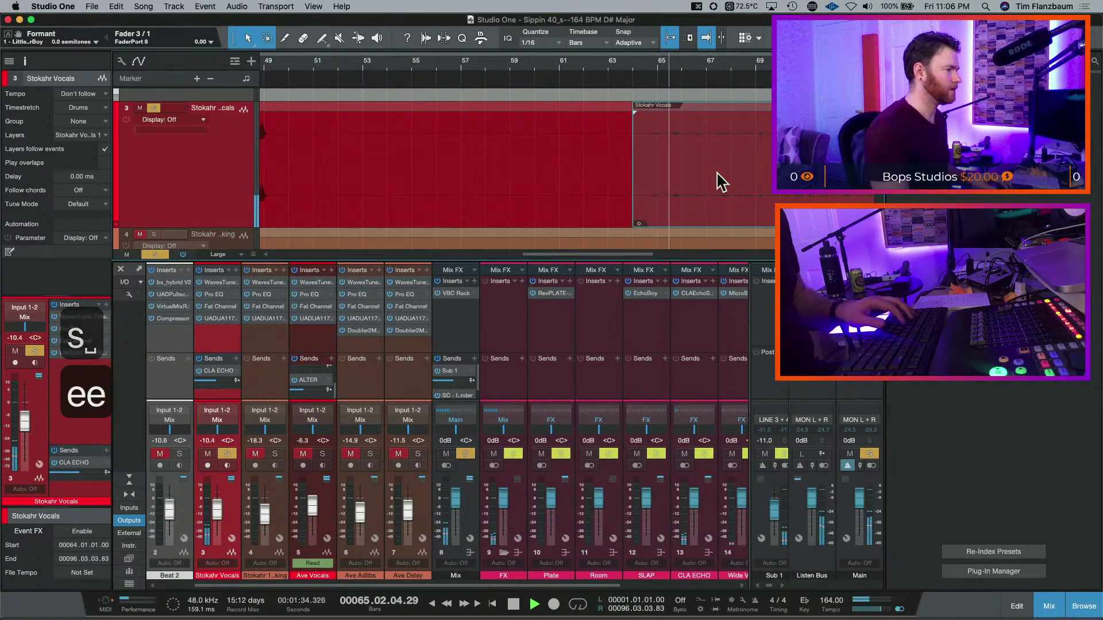
key("w")
key("w")
scroll(737, 167, "down", 5)
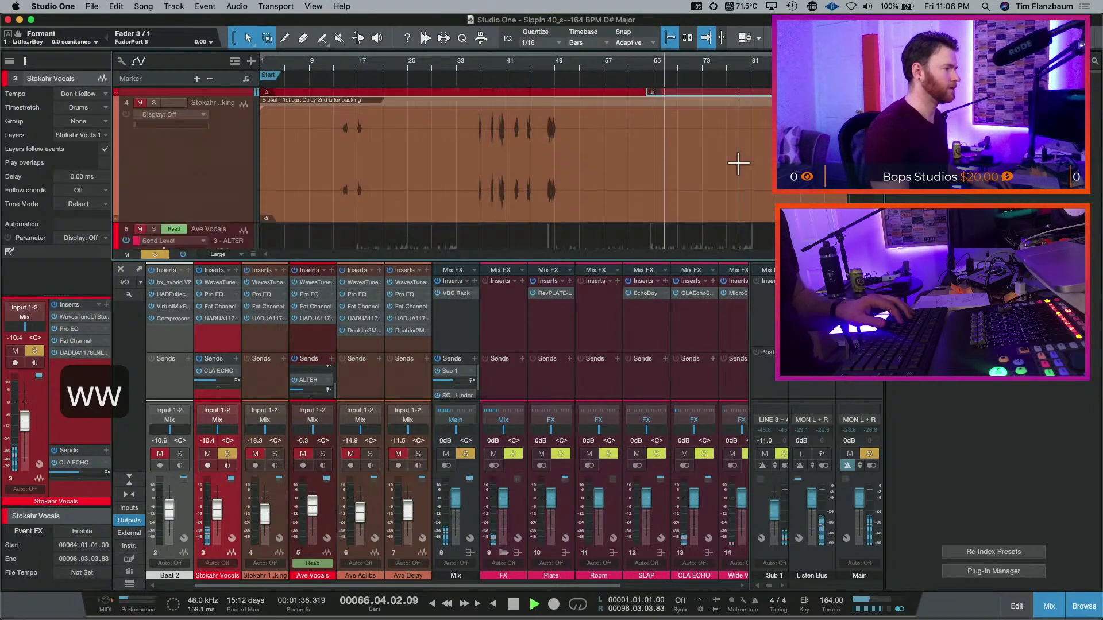
scroll(737, 164, "up", 5)
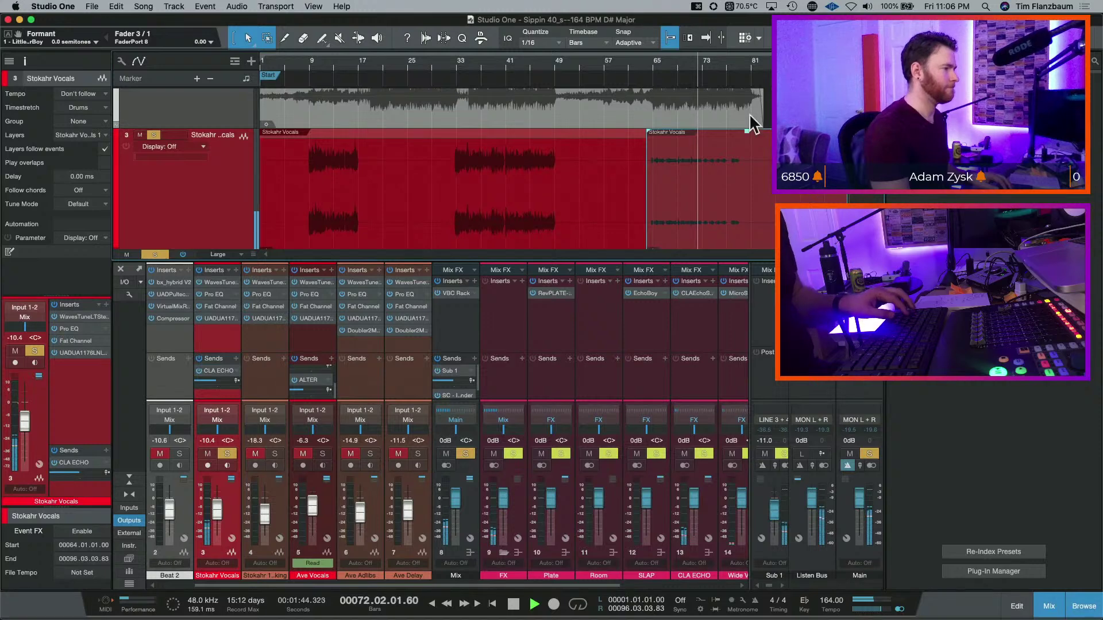
- Clear the Stokahr Vocals solo and replay the section from bar 64 in the full mix
key("shift+super+s")
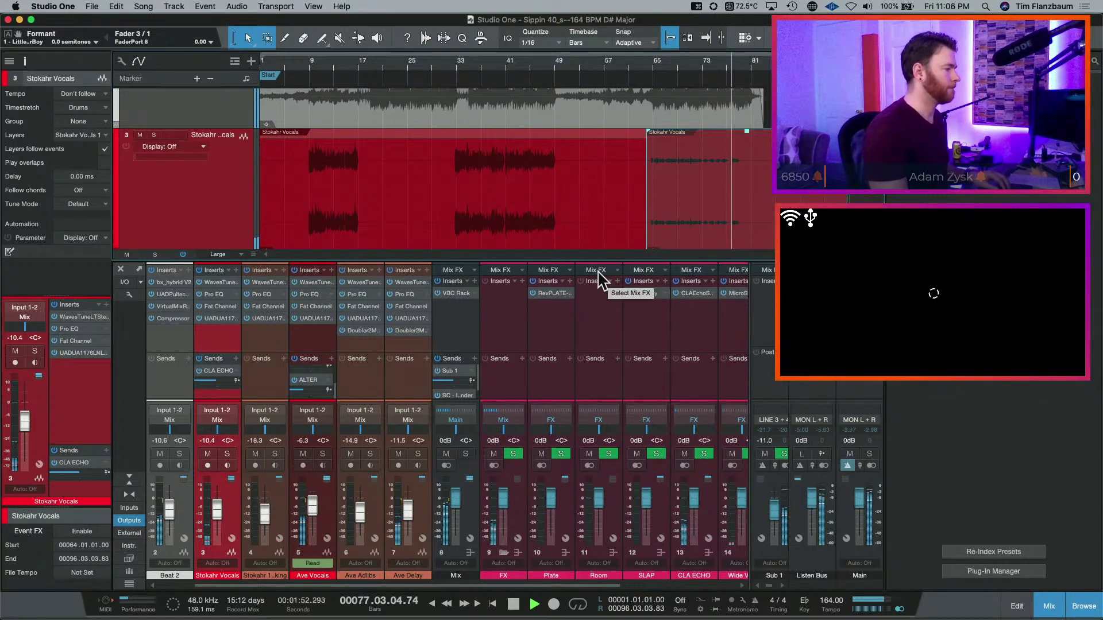
key("space")
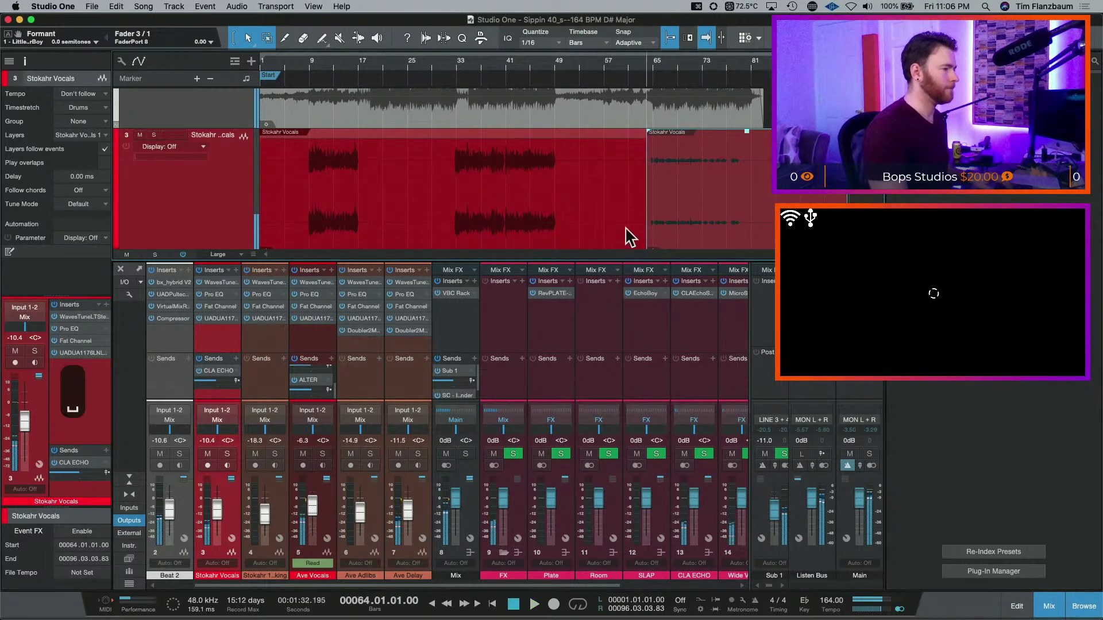
key("e")
key("e")
scroll(625, 195, "down", 3)
scroll(625, 190, "up", 5)
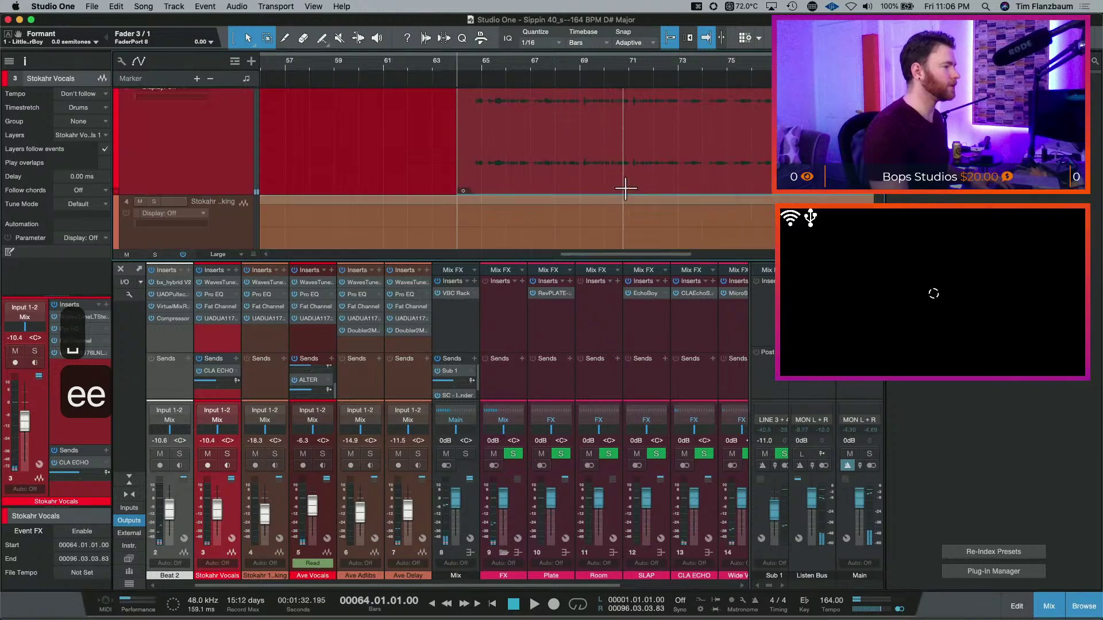
key("space")
scroll(624, 190, "down", 2)
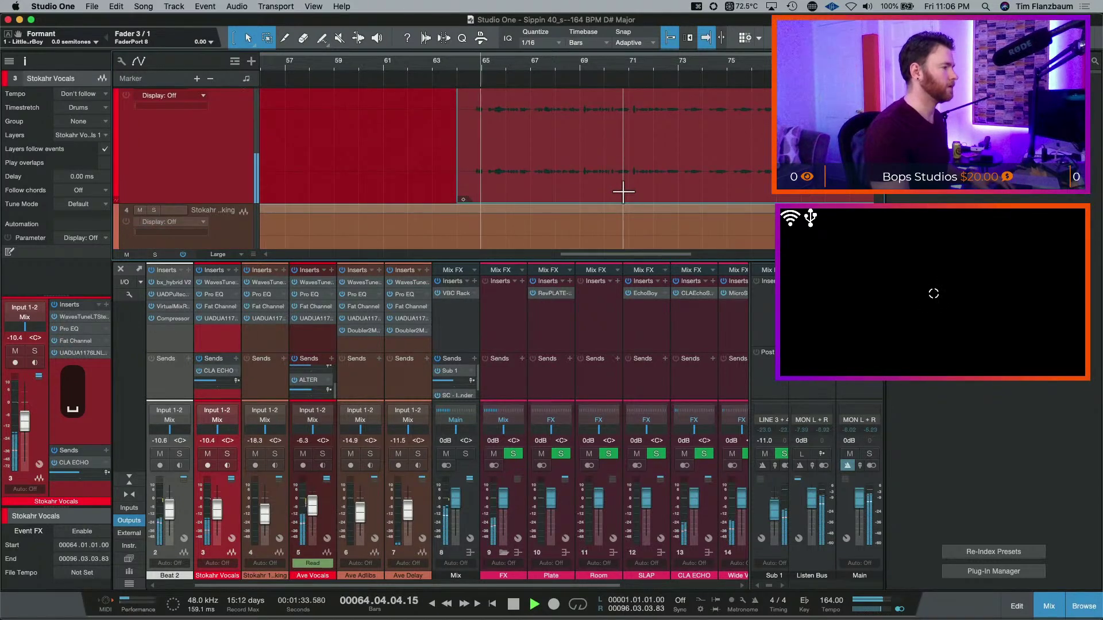
scroll(678, 180, "up", 2)
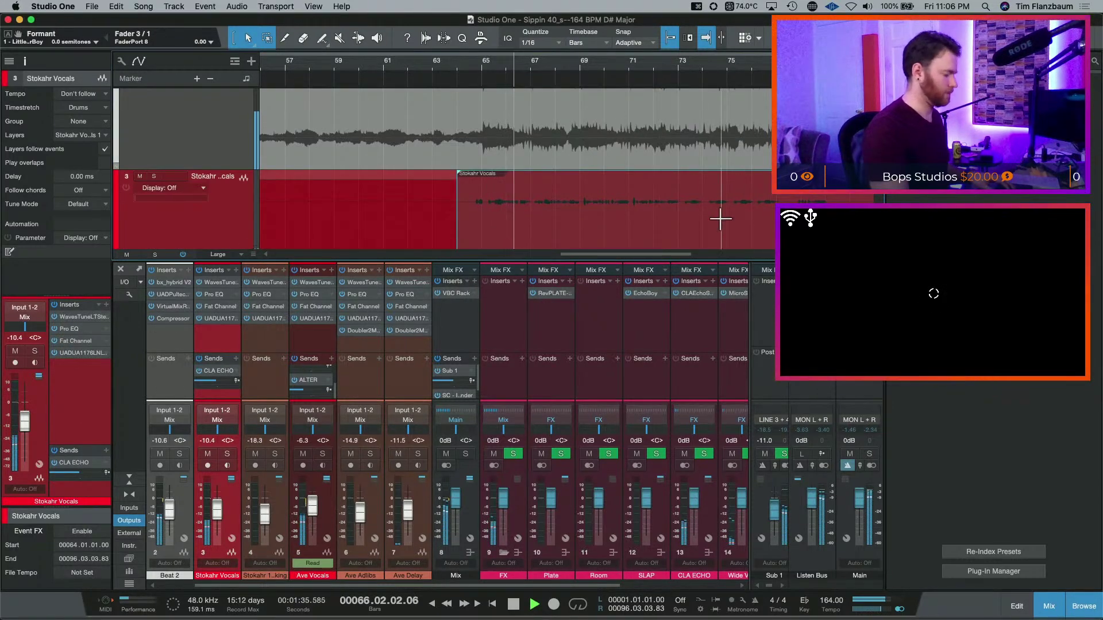
- Restart playback from the beginning of the song and listen to the full mix with the whole arrangement in view
key("ctrl+n")
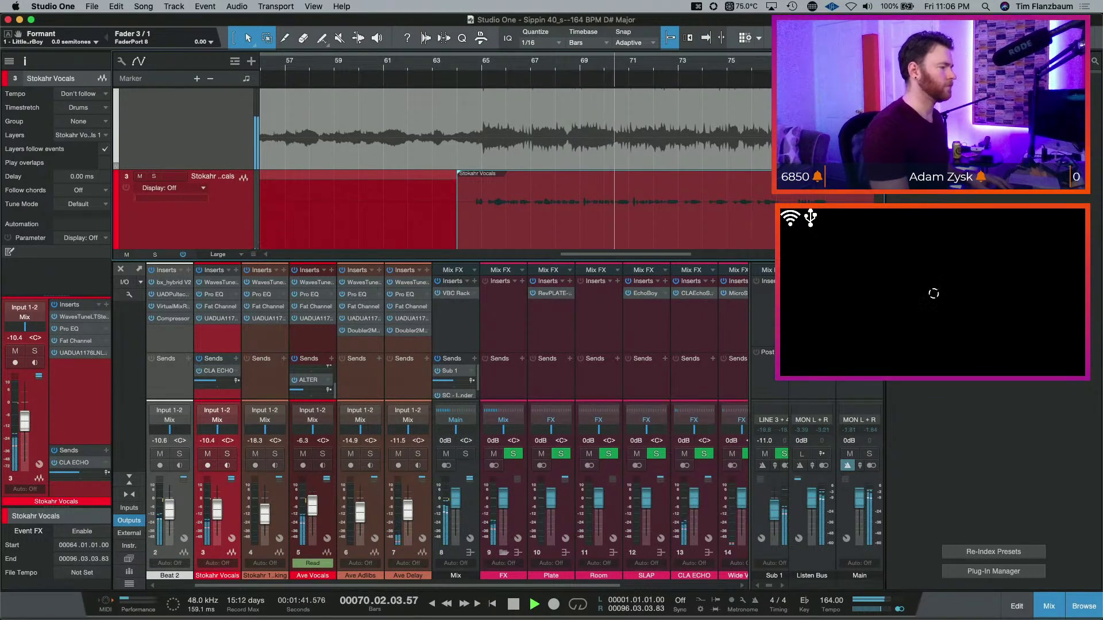
key("w")
key("w")
key("w")
key("w")
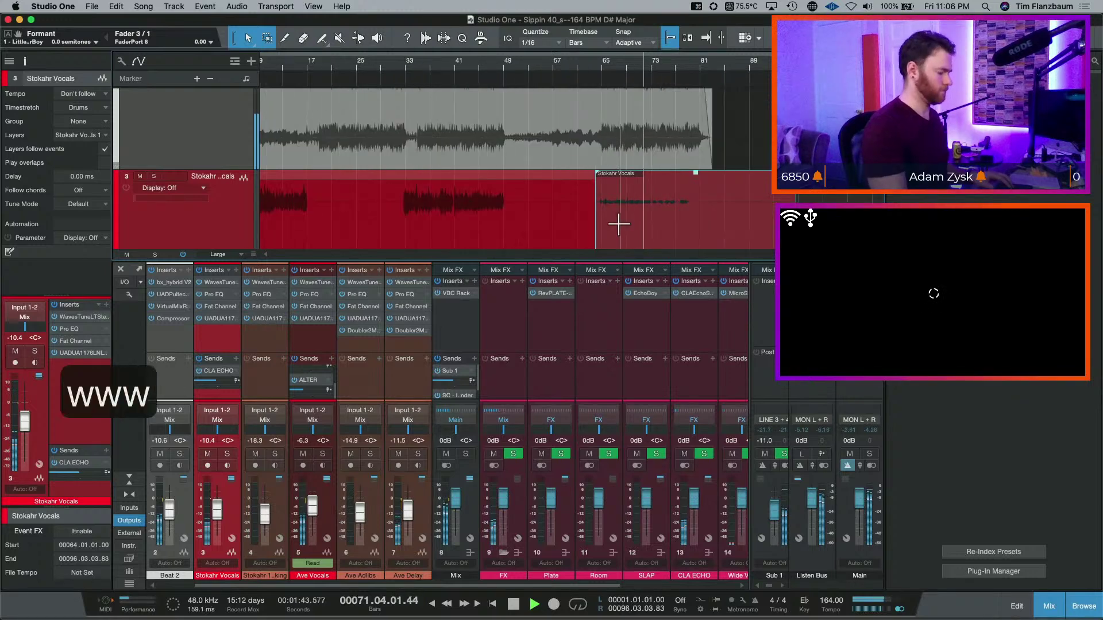
key("Home")
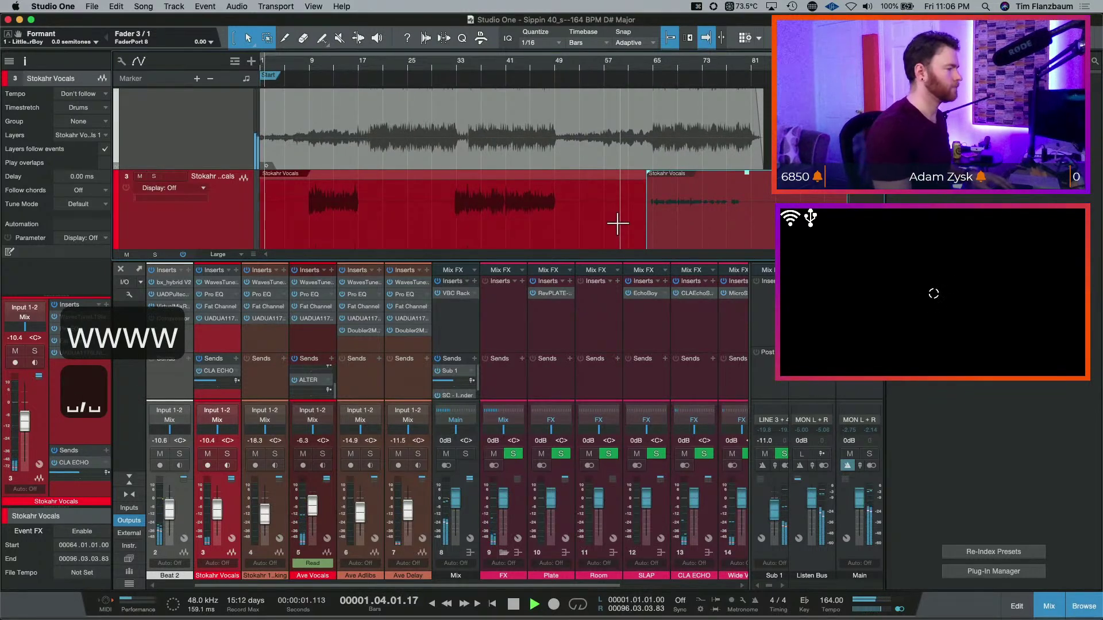
key("w")
scroll(516, 170, "up", 3)
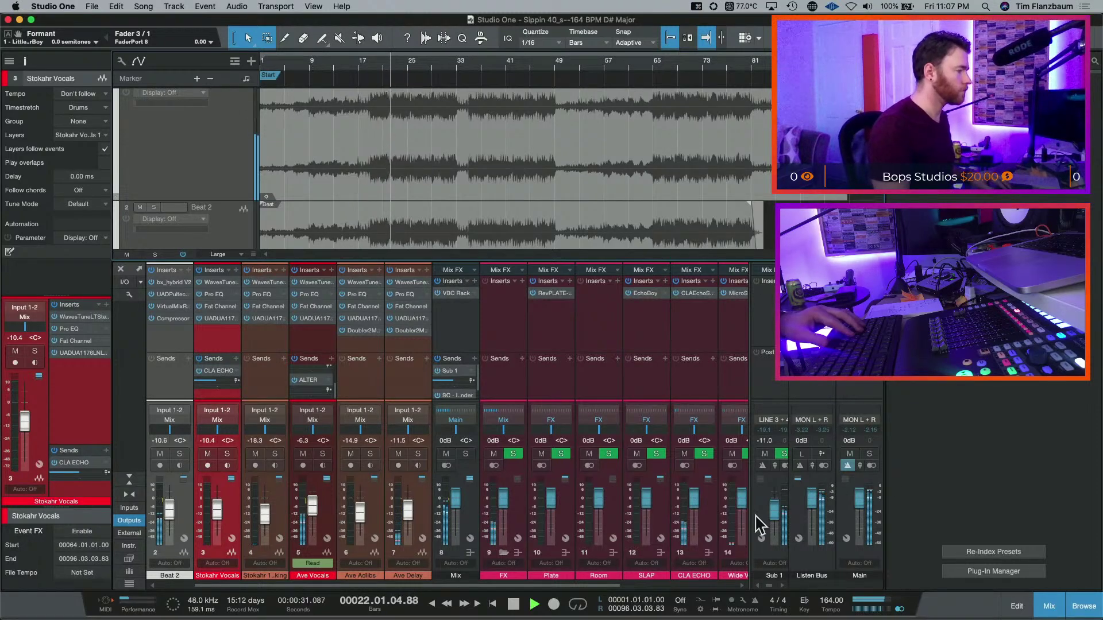
- Enable the low-frequency band in the Stokahr Vocals Pro EQ with a -2.18 dB cut at 230 Hz and Q 3.10
scroll(468, 579, "left", 1)
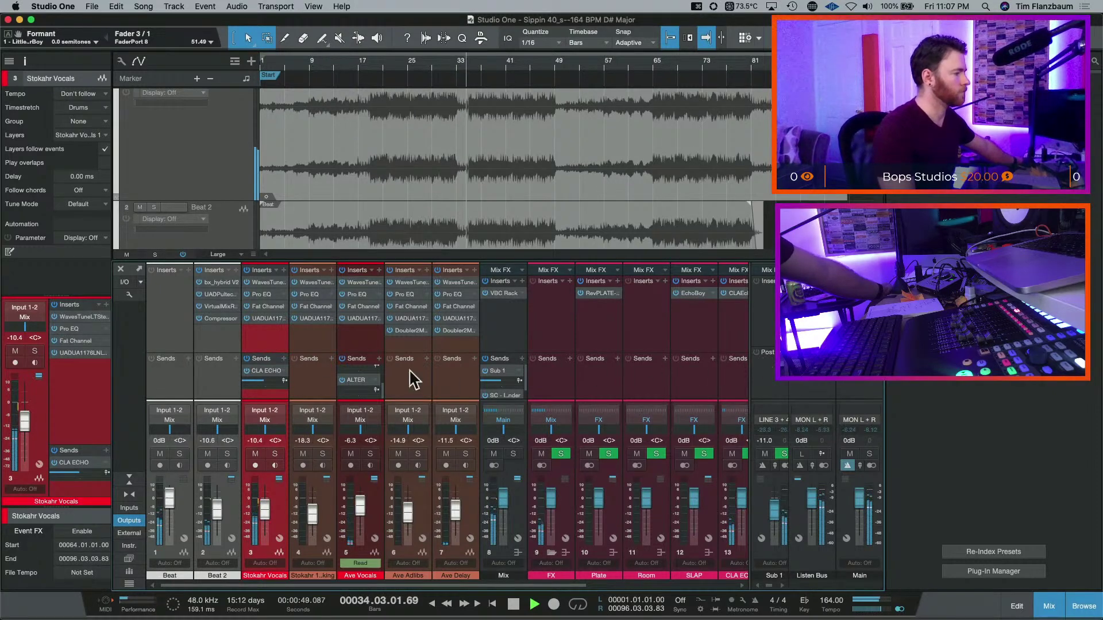
left_click(268, 302)
left_click(267, 294)
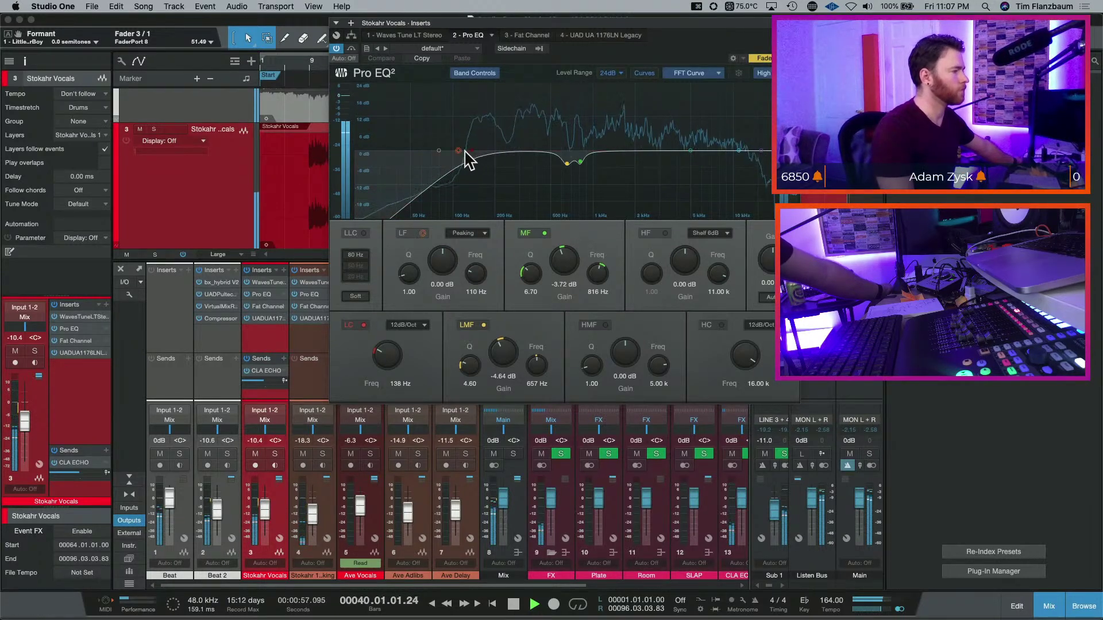
left_click_drag(460, 150, 479, 139)
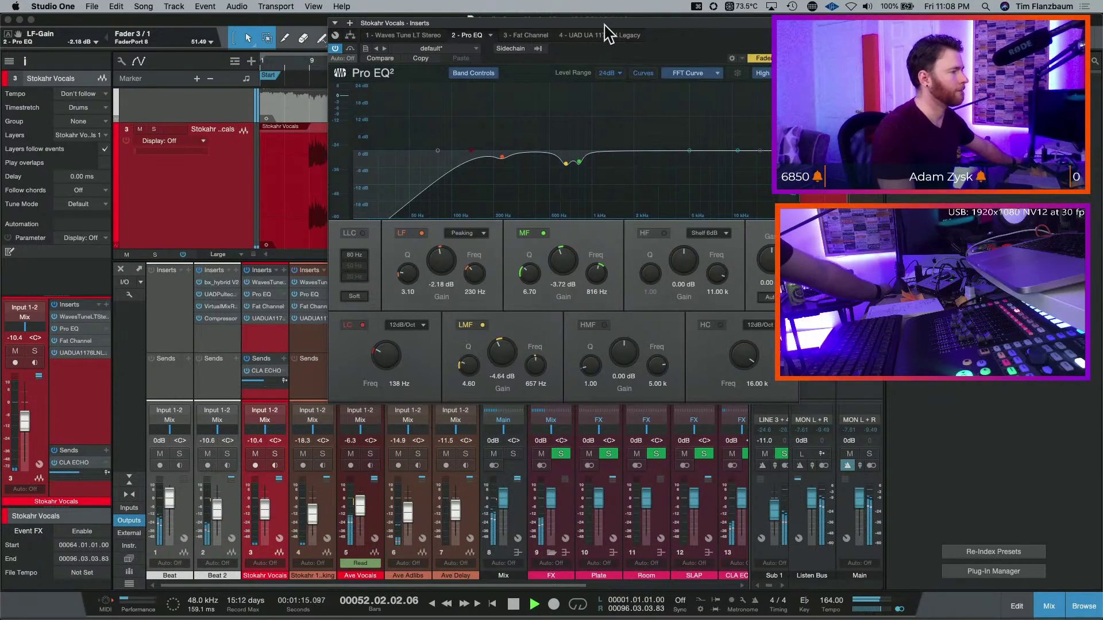
left_click_drag(613, 25, 482, 70)
- Listen to the full mix from about bar 53 to bar 78 while viewing the adlib and delay tracks
left_click(662, 70)
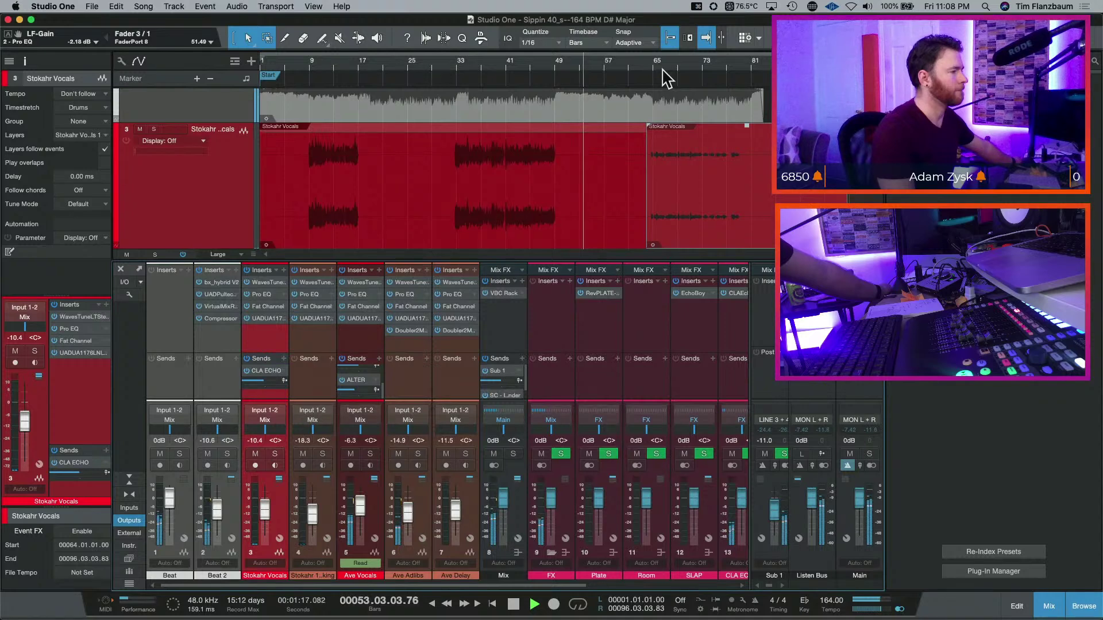
scroll(597, 138, "down", 8)
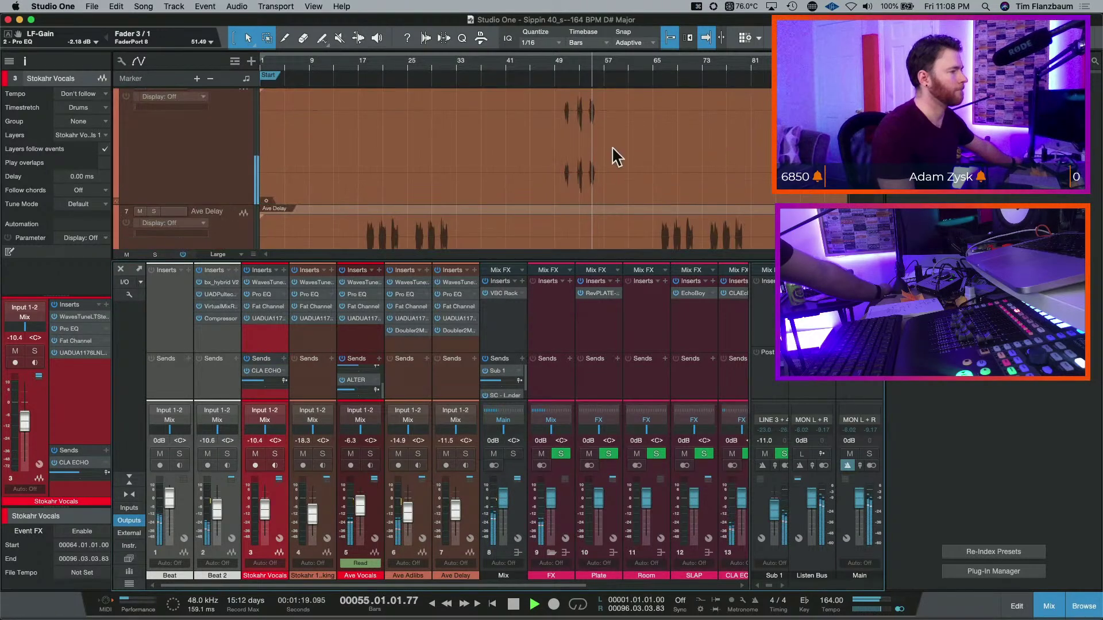
scroll(616, 156, "down", 1)
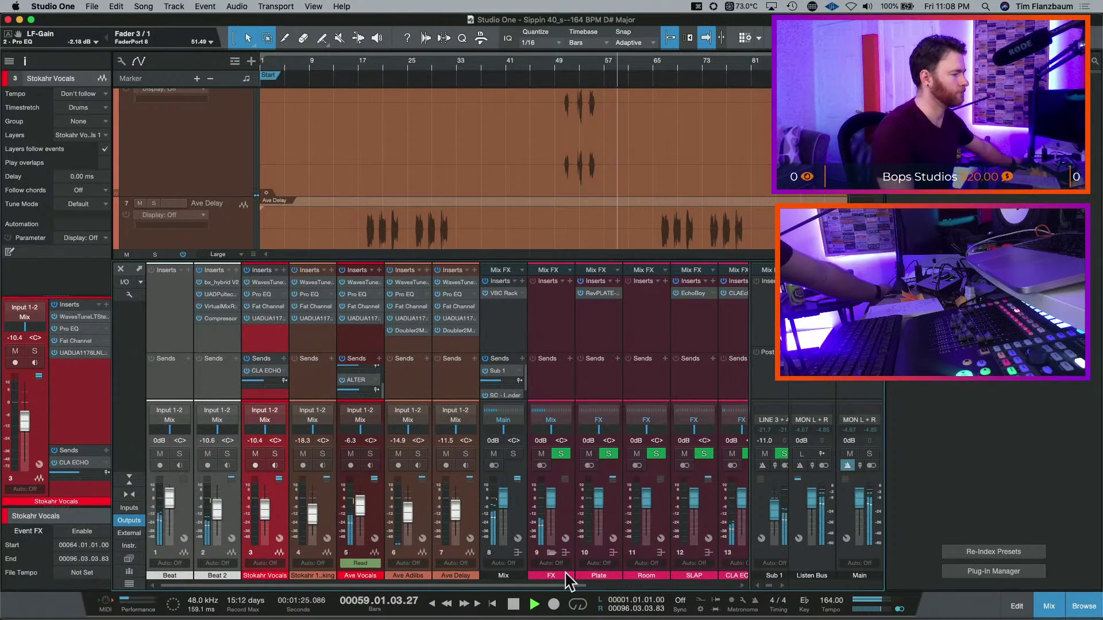
left_click_drag(561, 581, 493, 584)
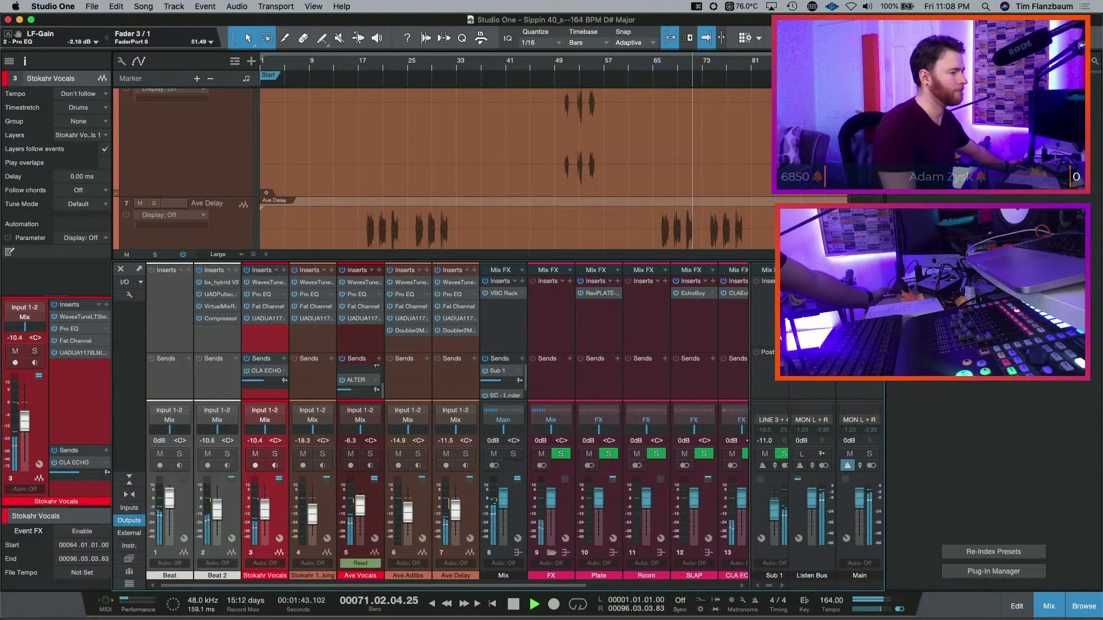
left_click(797, 383)
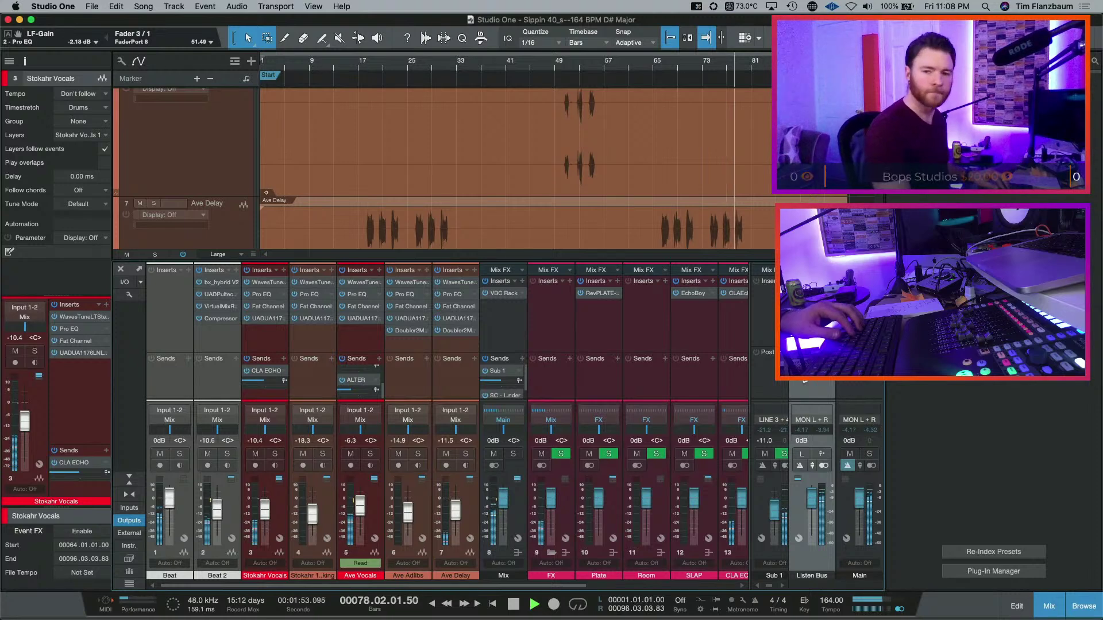
- Play the song from the start, insert a post-fader Level Meter on the Main output and switch it to R128
key("space")
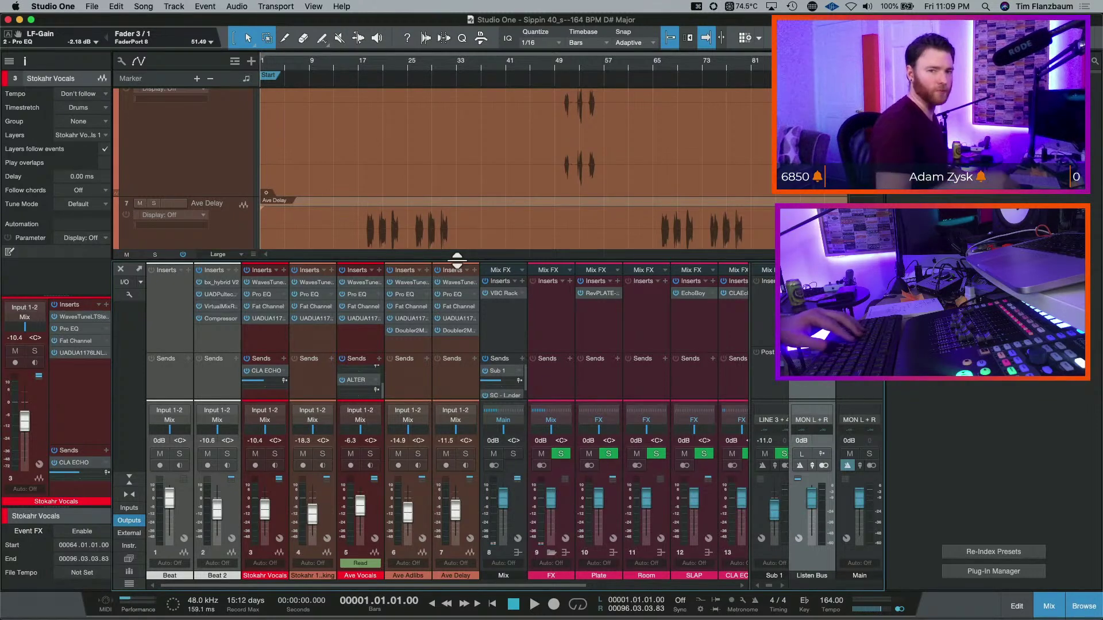
key("space")
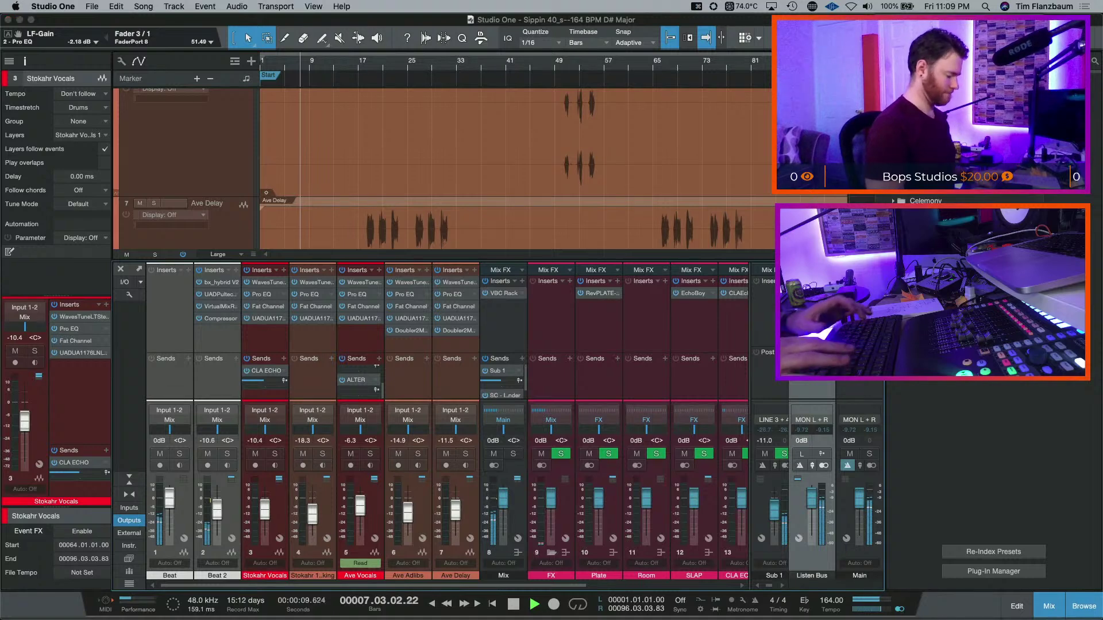
key("Return")
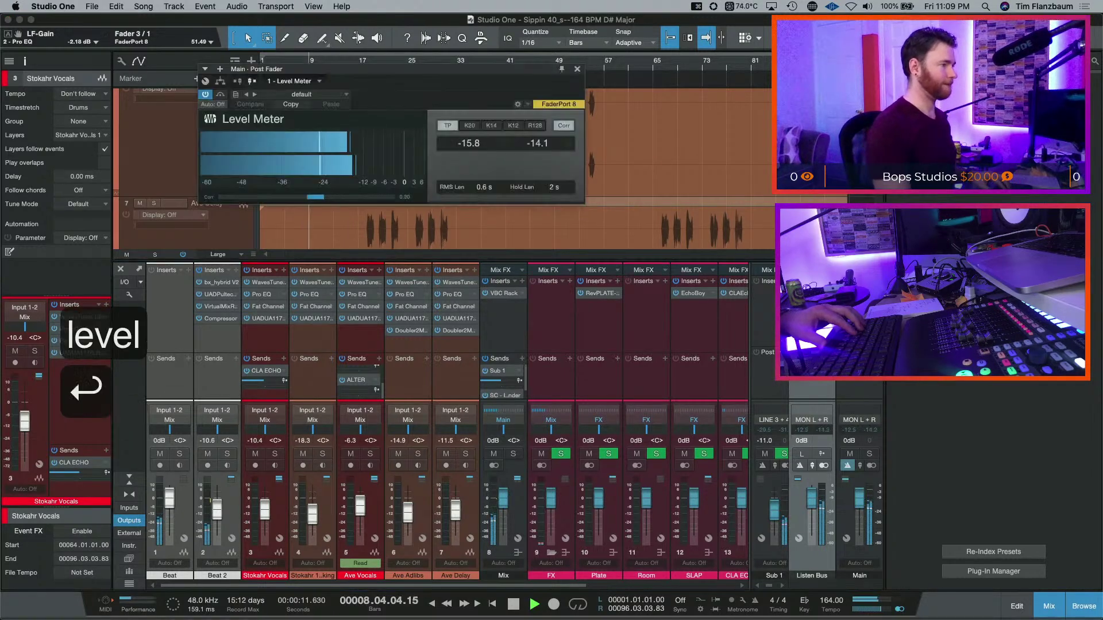
left_click(534, 126)
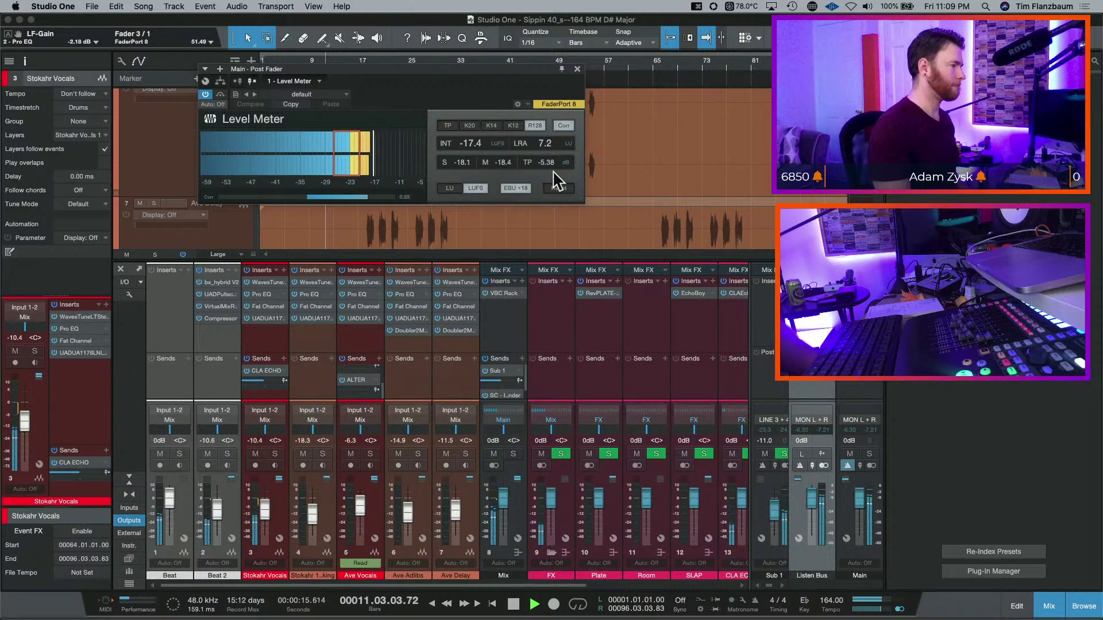
- Move the Level Meter window off the arrangement onto the end channels of the mixer and hide the browser
left_click_drag(553, 81, 1076, 425)
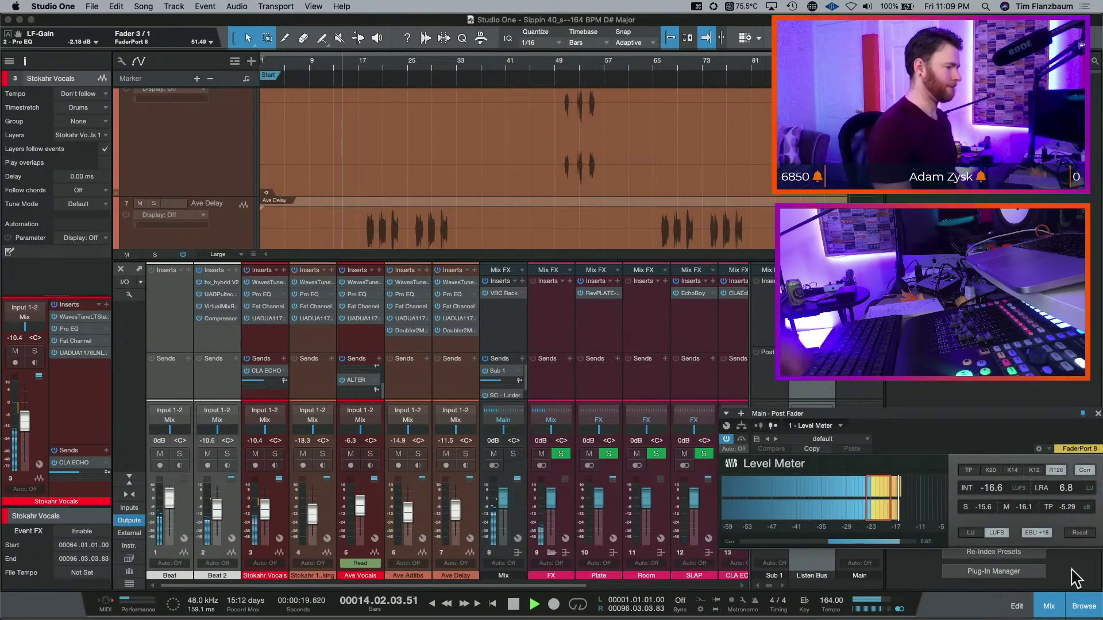
left_click(1091, 608)
key("ctrl+a")
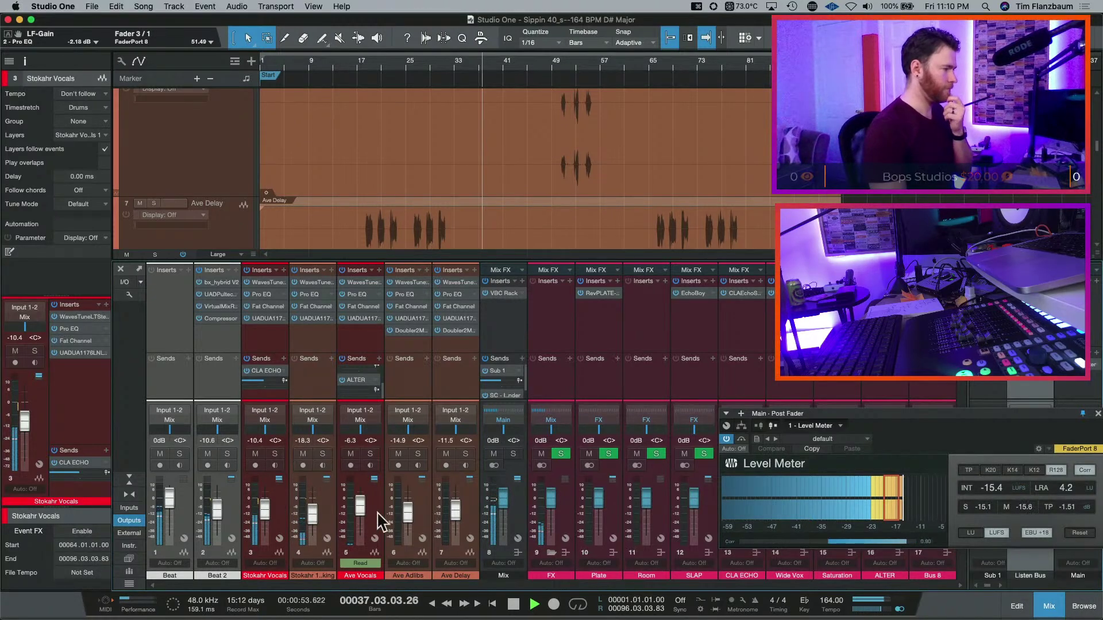
- Set the Stereo-Width of the bx_hybrid V2 insert on the Beat 2 channel to 151%
left_click(220, 281)
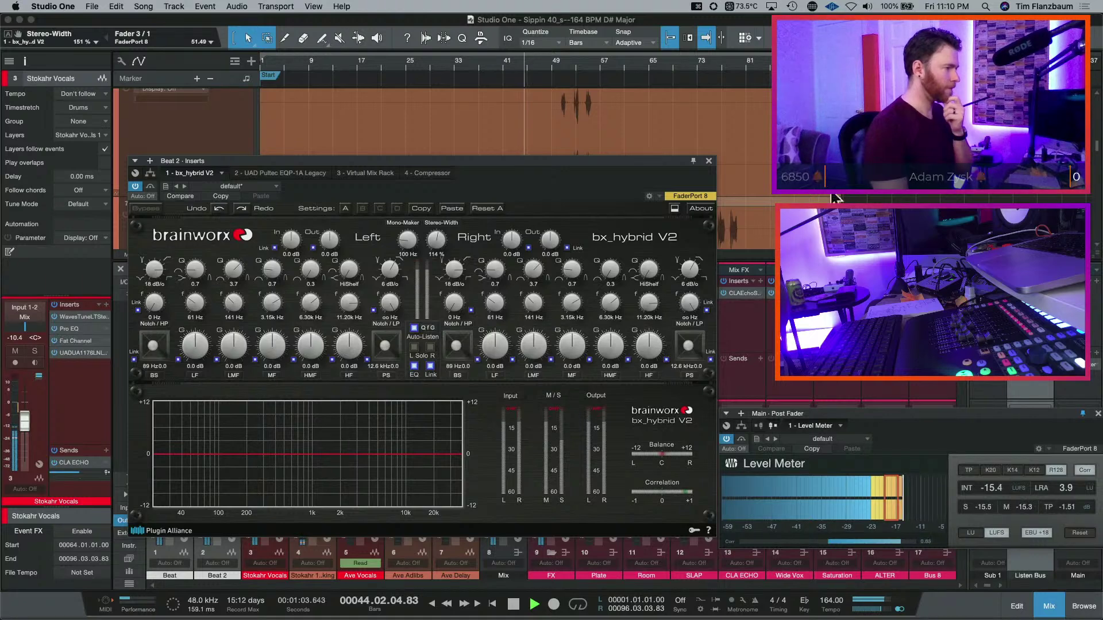
left_click(709, 161)
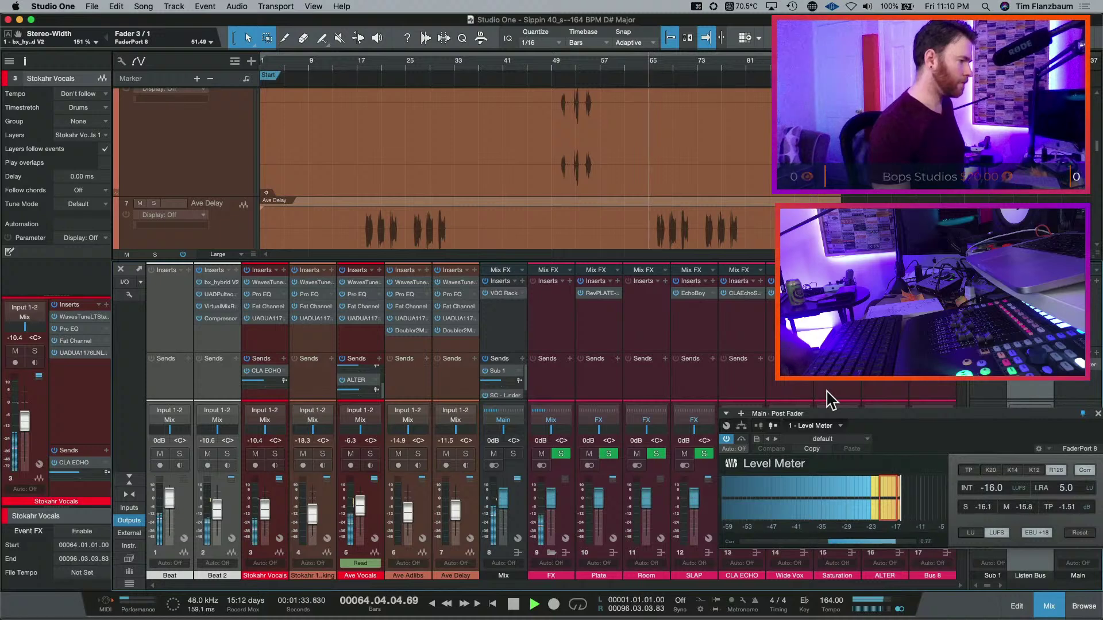
left_click(1097, 414)
left_click(1072, 379)
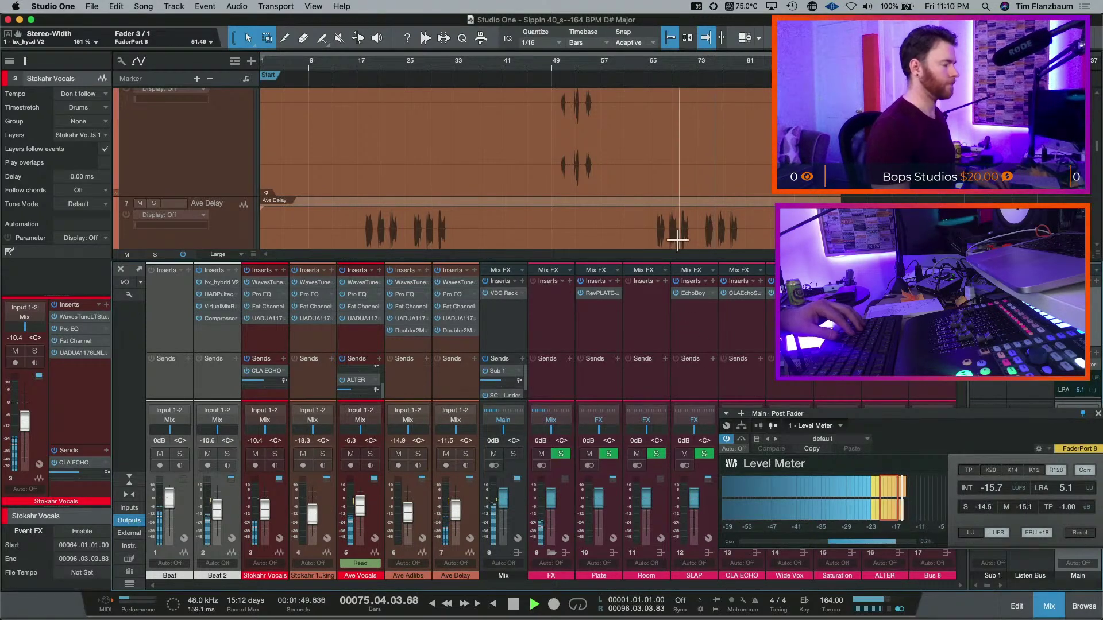
- Stop playback, then split off and mute the silent Stokahr Vocals sections at bars 1–8, 17–32, 50–64 and from bar 81 on
scroll(657, 192, "down", 6)
scroll(659, 194, "up", 8)
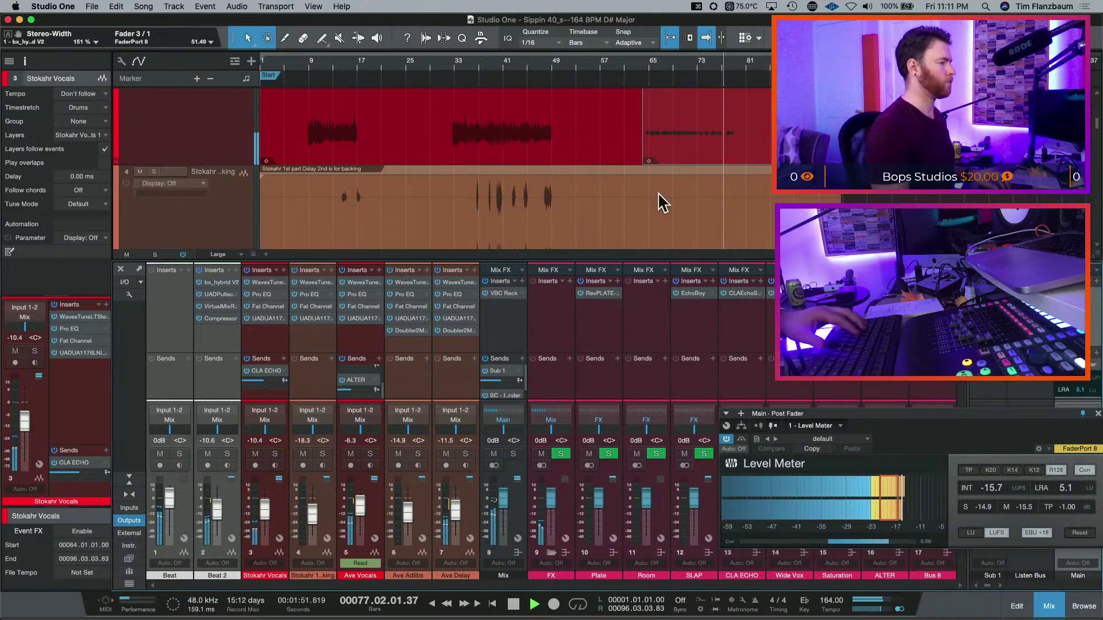
key("space")
scroll(477, 164, "down", 4)
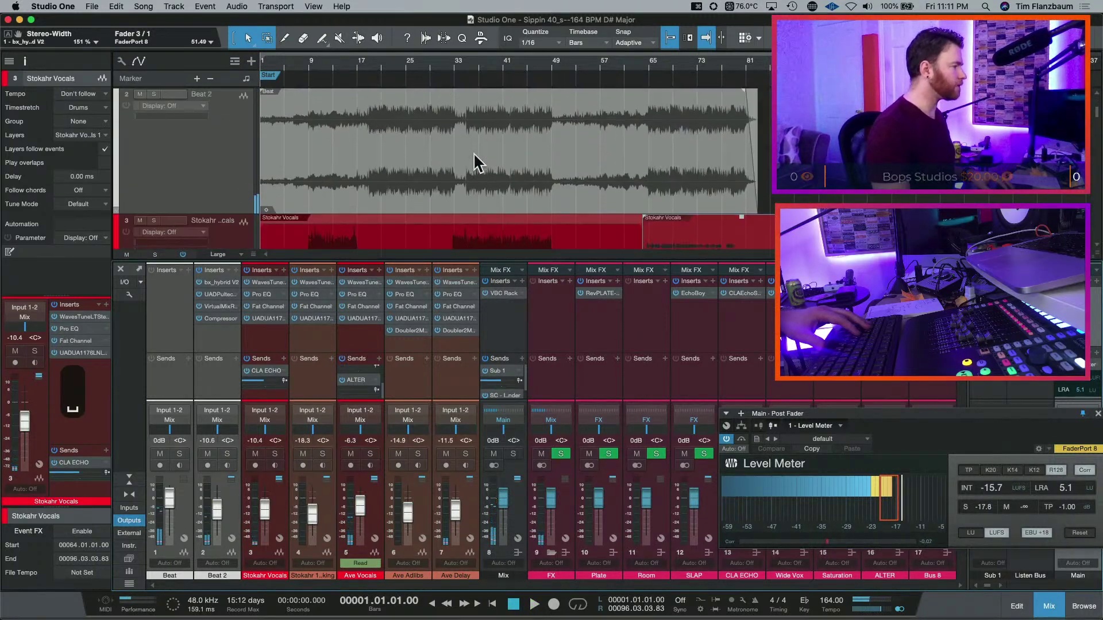
scroll(388, 132, "down", 1)
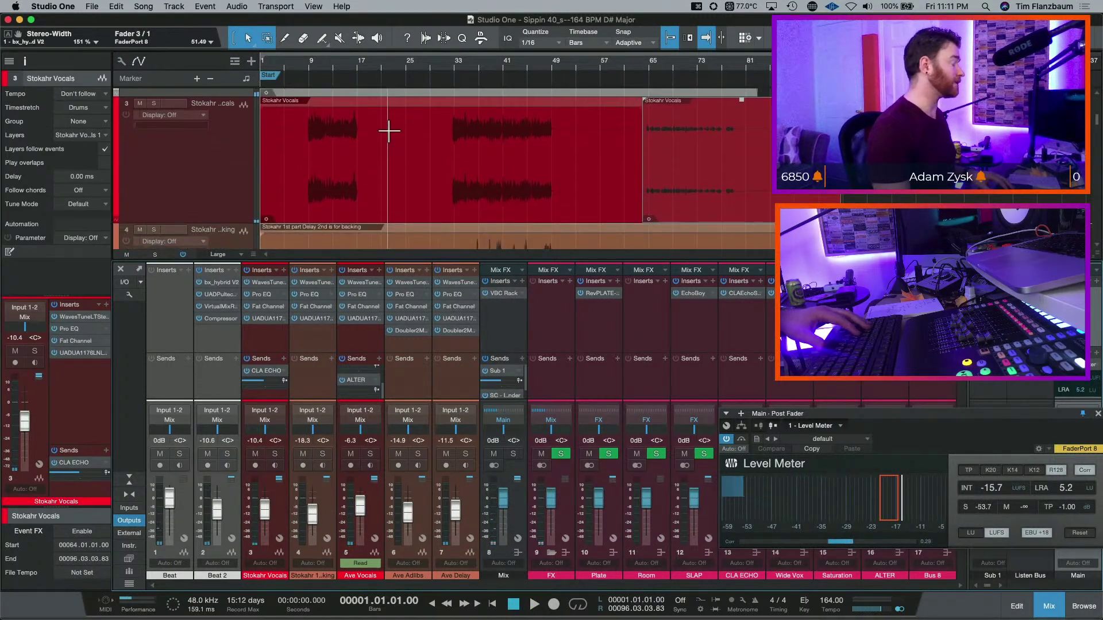
left_click(751, 142)
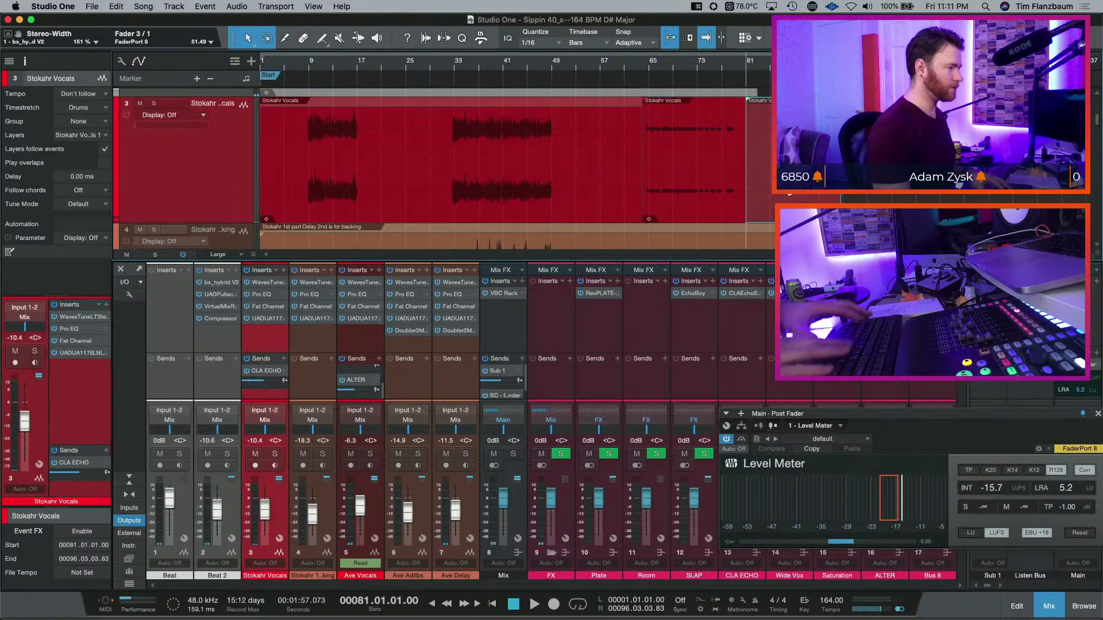
key("shift+m")
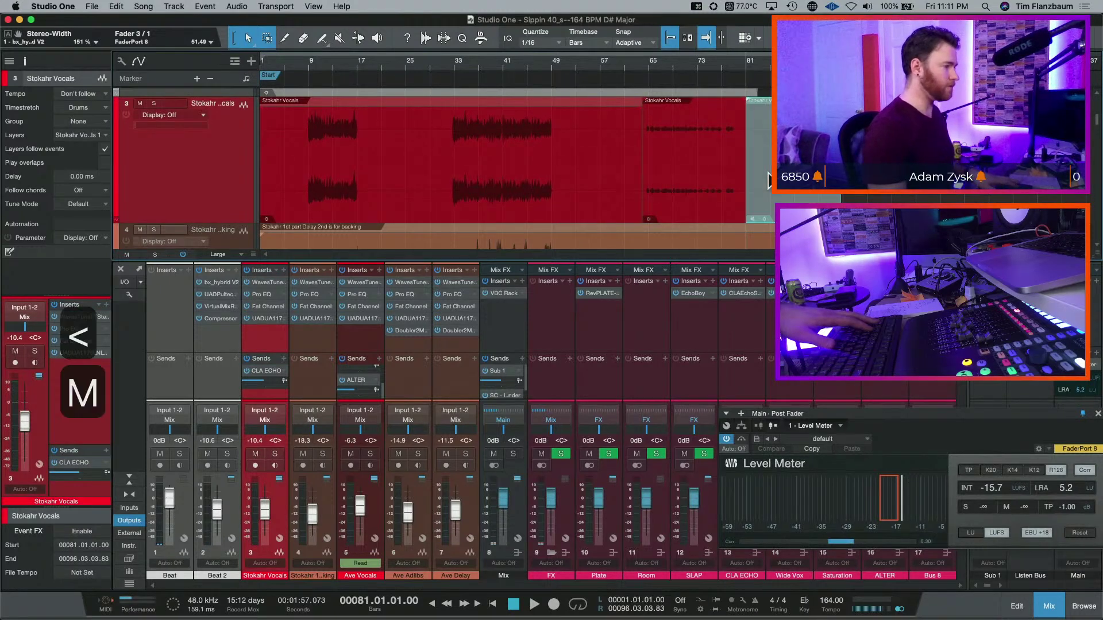
left_click(559, 122)
key("shift+m")
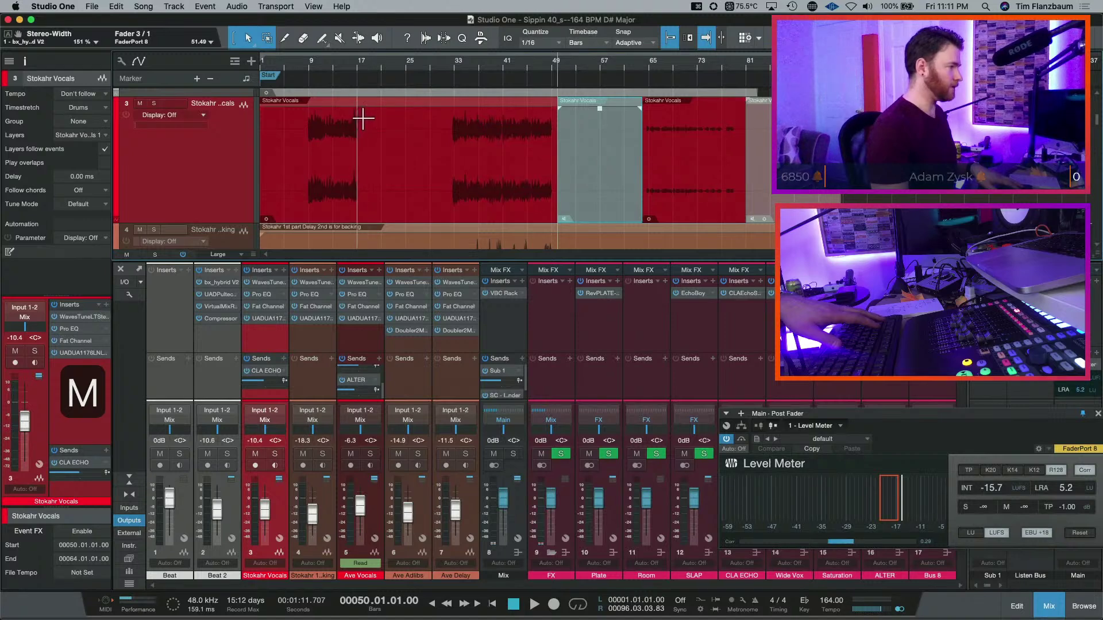
left_click_drag(363, 118, 443, 158)
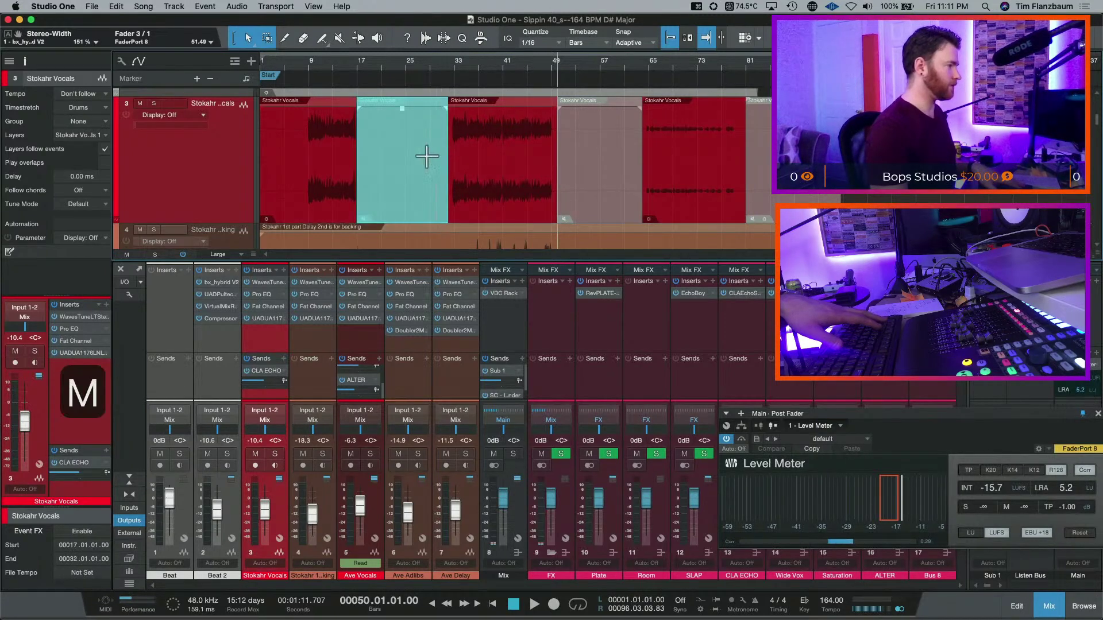
key("shift+m")
left_click_drag(303, 118, 235, 137)
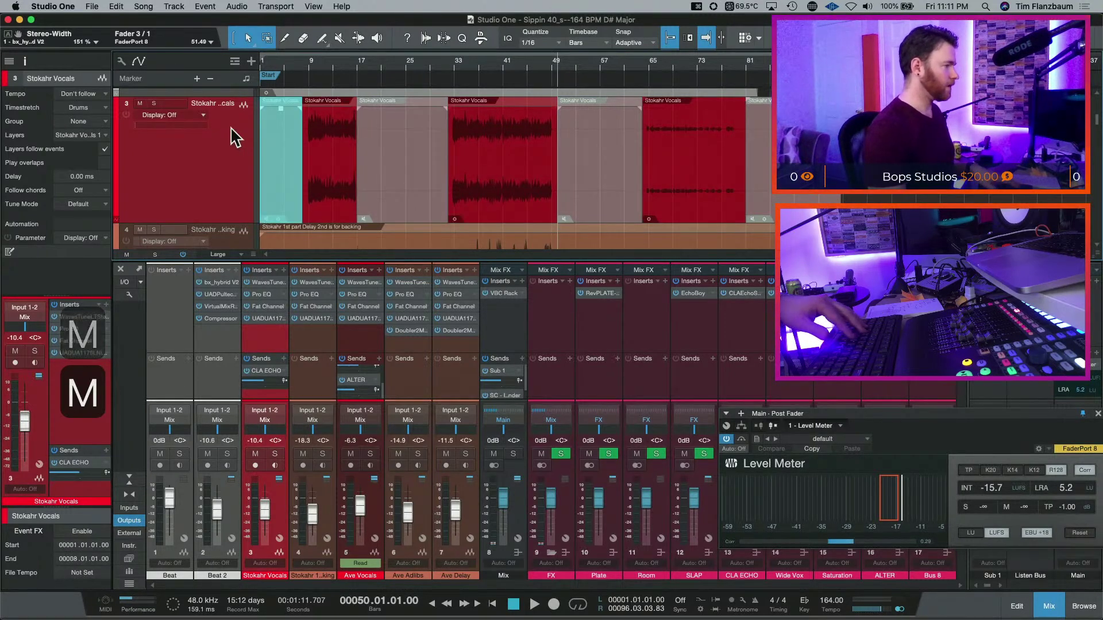
- Hide the track automation and mute the silent Ave Vocals sections before the first phrase, at bars 34–48 and from bar 89 on
scroll(460, 155, "down", 4)
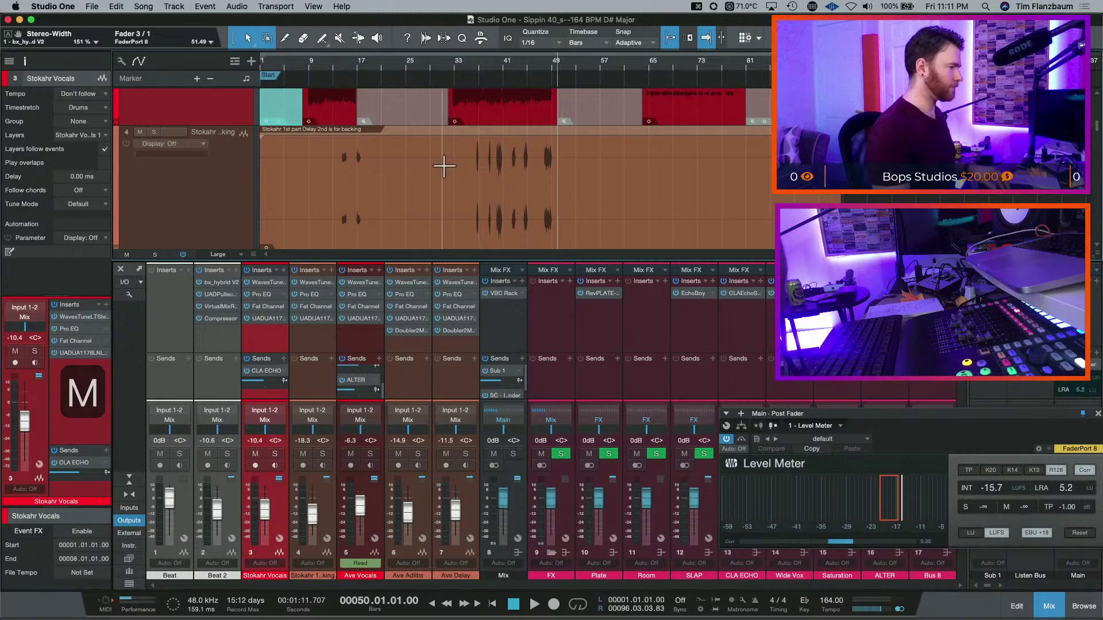
scroll(444, 166, "down", 4)
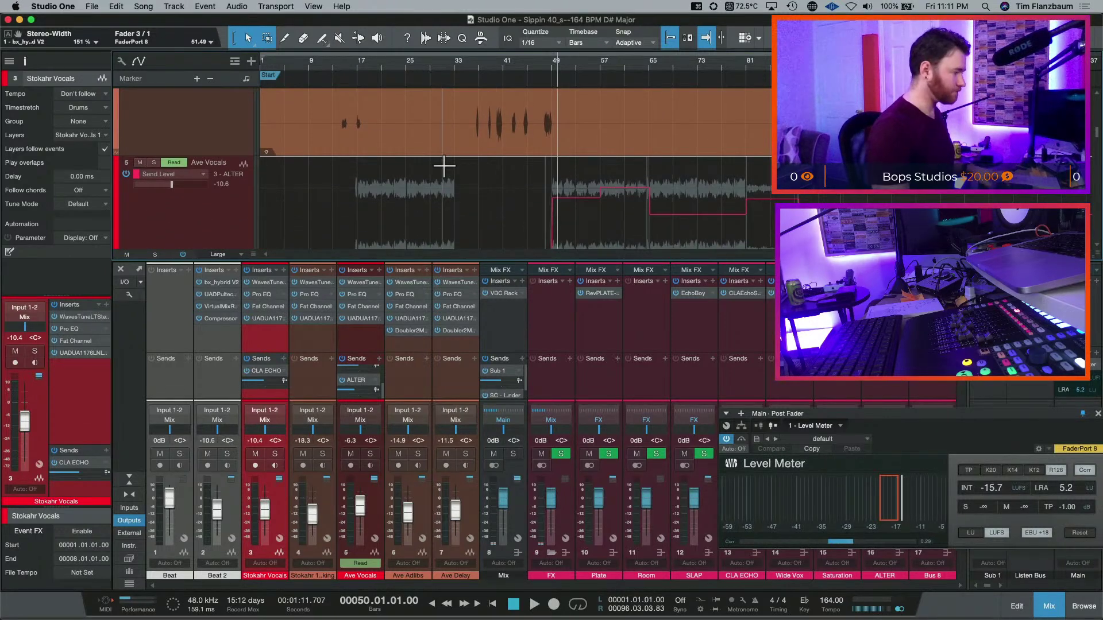
key("a")
scroll(454, 161, "down", 2)
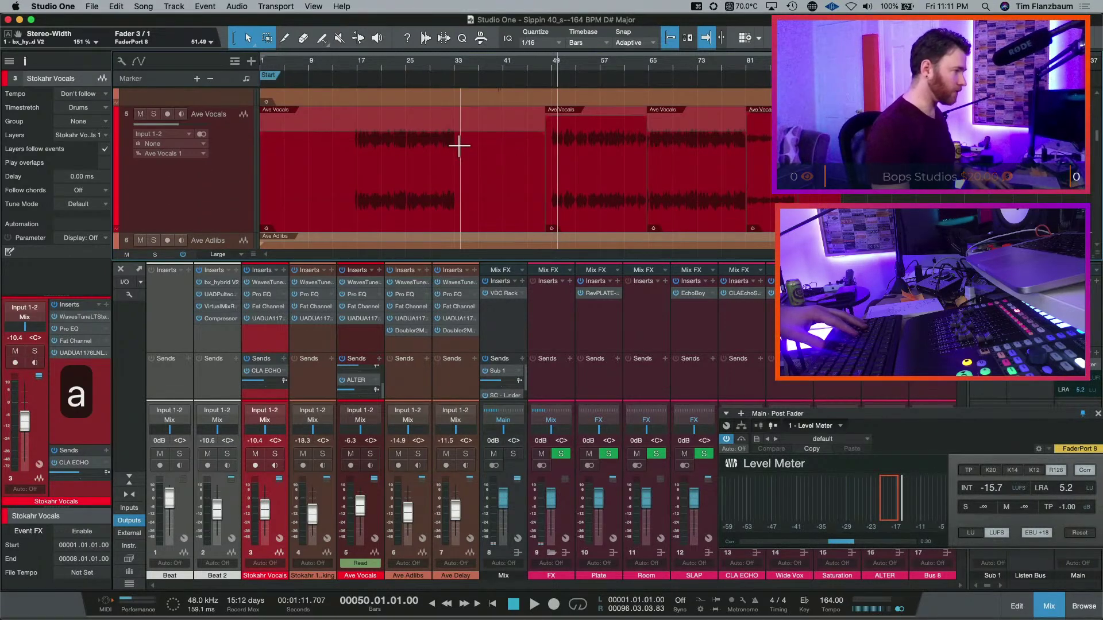
left_click_drag(460, 147, 544, 176)
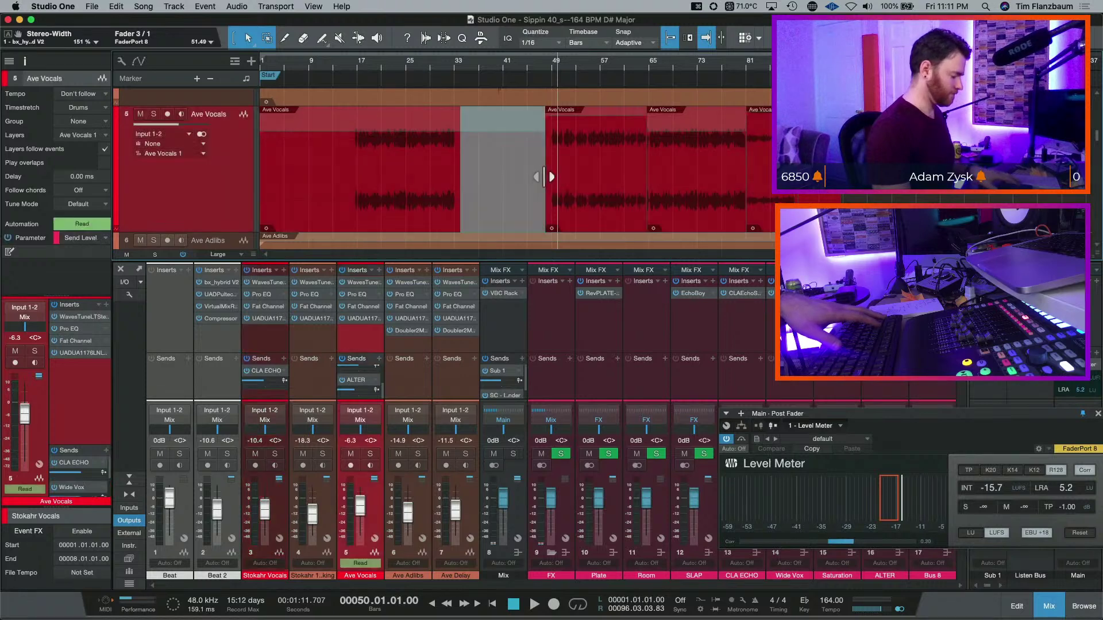
key("m")
left_click_drag(352, 135, 225, 140)
key("m")
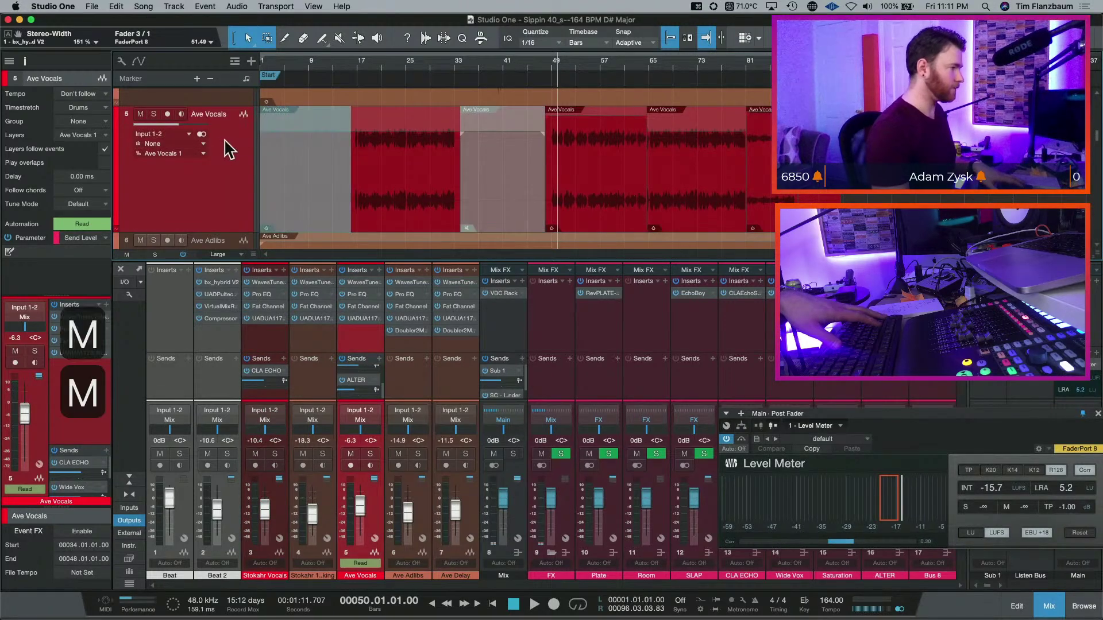
left_click(822, 199)
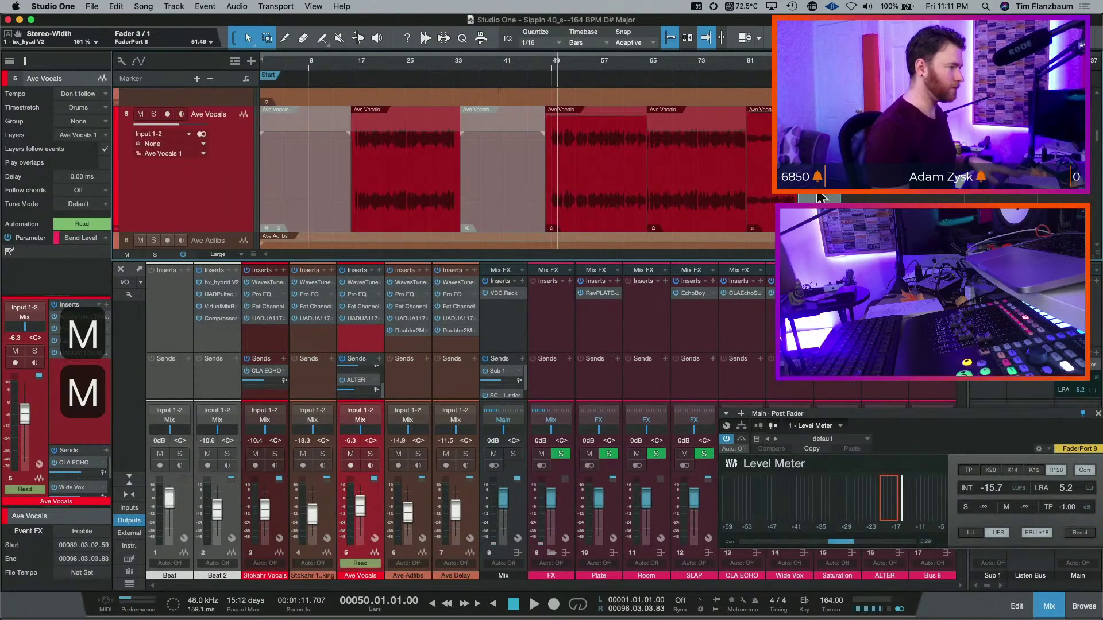
- Look over the remaining tracks and play the song from bar 33 to check the muted vocal sections
scroll(621, 147, "down", 8)
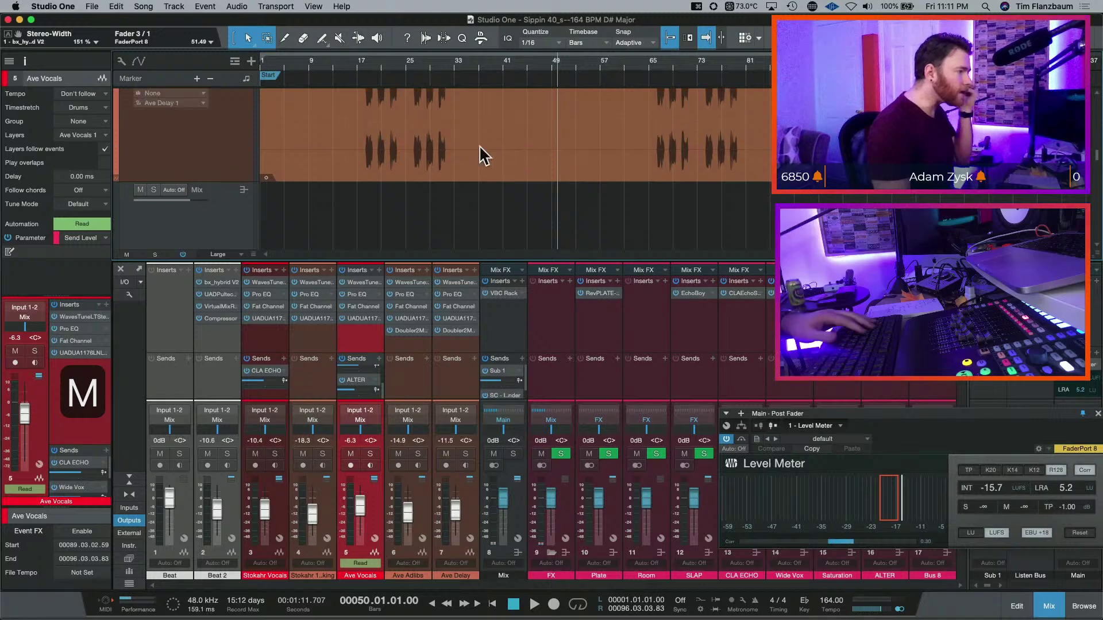
scroll(500, 144, "up", 2)
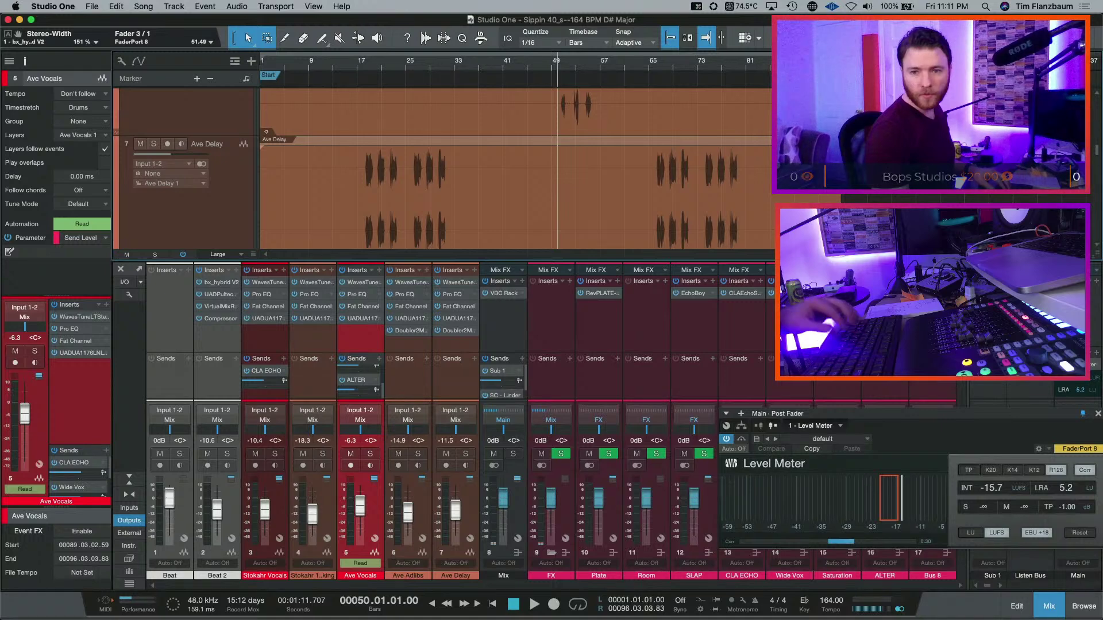
scroll(393, 138, "up", 5)
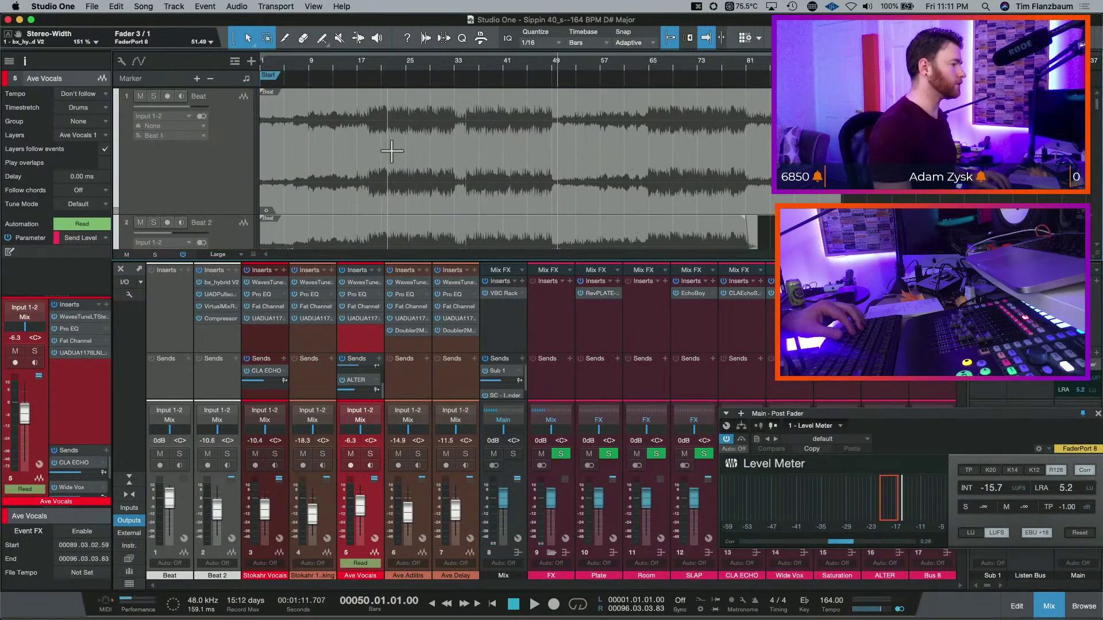
left_click(458, 72)
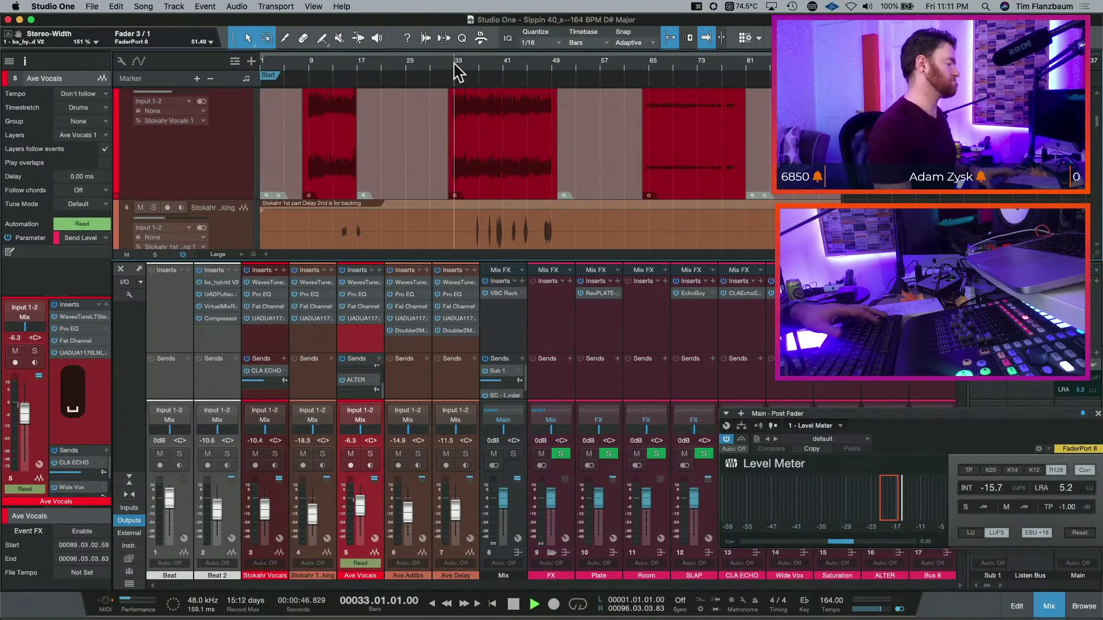
key("space")
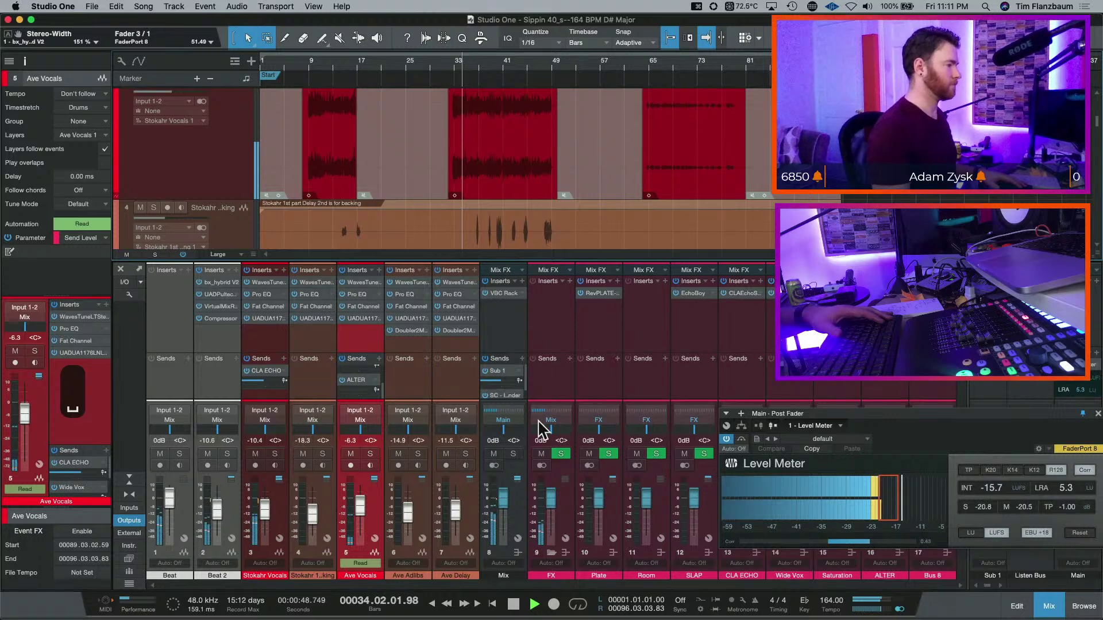
scroll(458, 212, "down", 3)
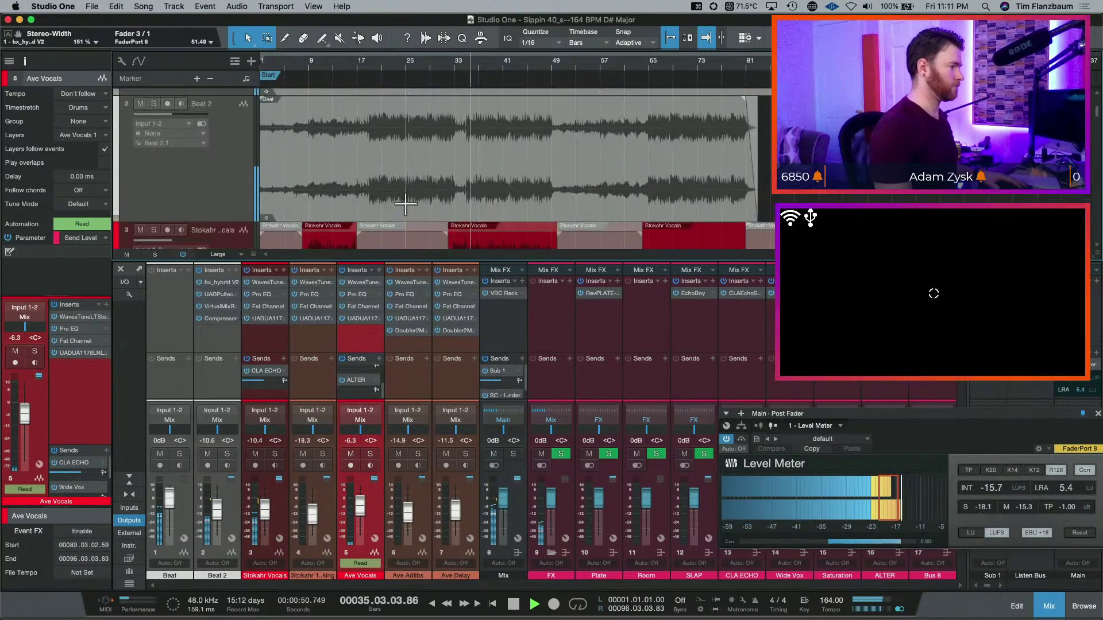
scroll(404, 197, "up", 3)
scroll(404, 197, "down", 2)
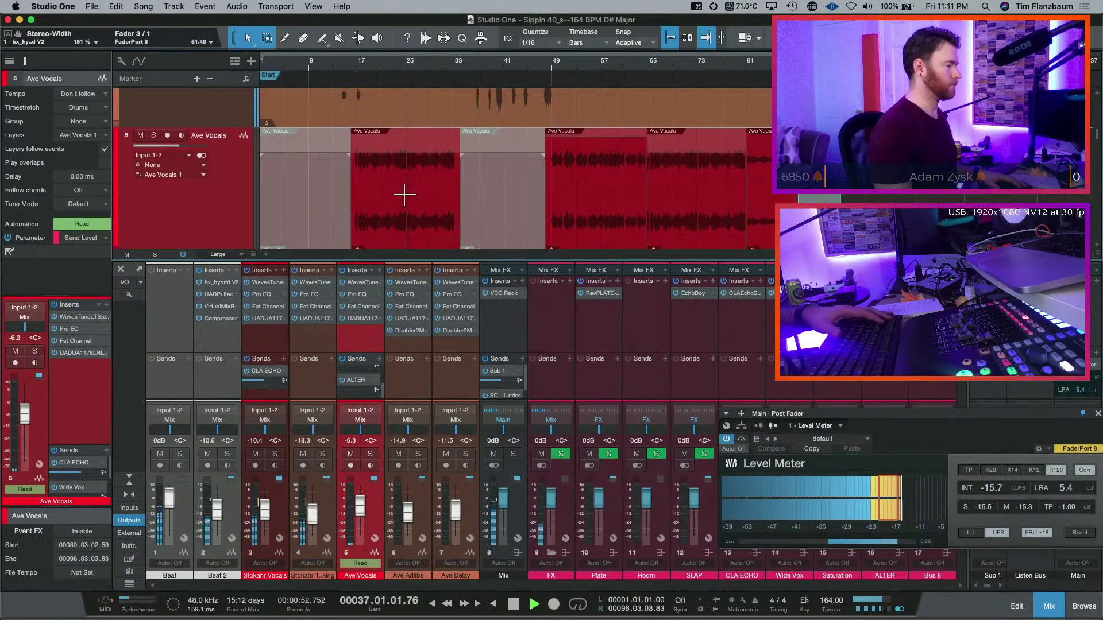
scroll(404, 195, "up", 3)
scroll(382, 185, "down", 2)
- Add a send from Stokahr Vocals to Plate and set its level to -23.3 dB while playing from bar 9
left_click(311, 64)
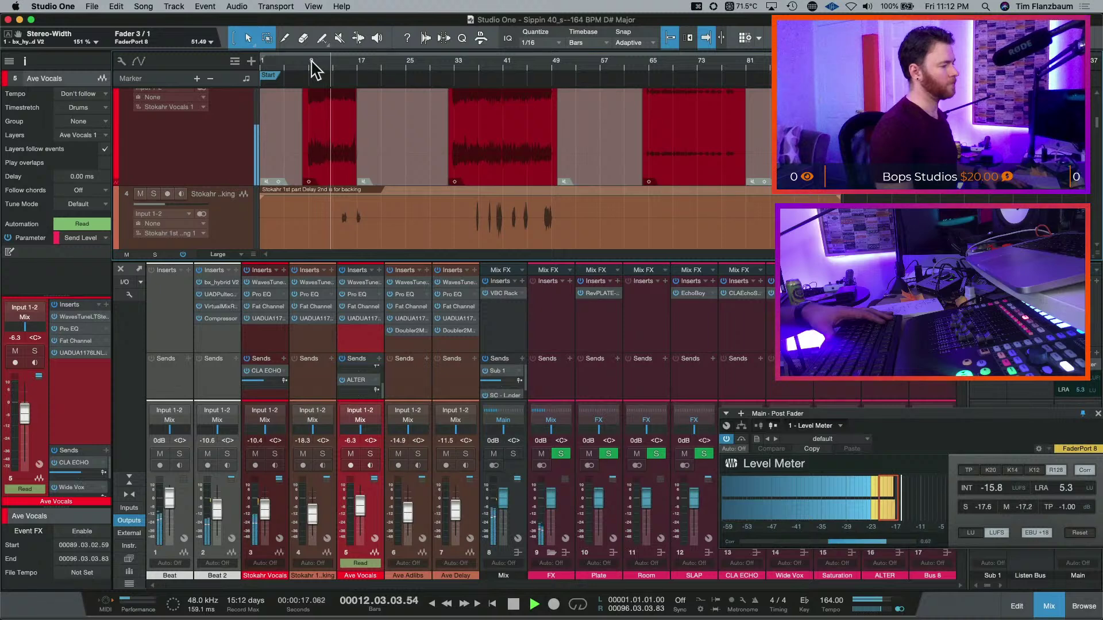
left_click(284, 359)
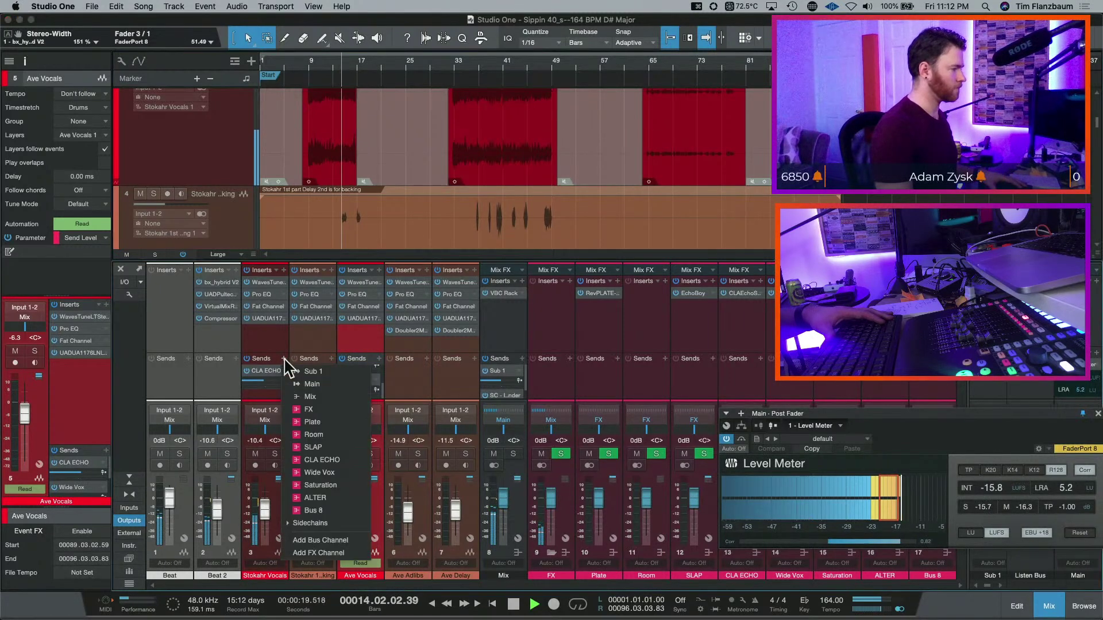
left_click(351, 422)
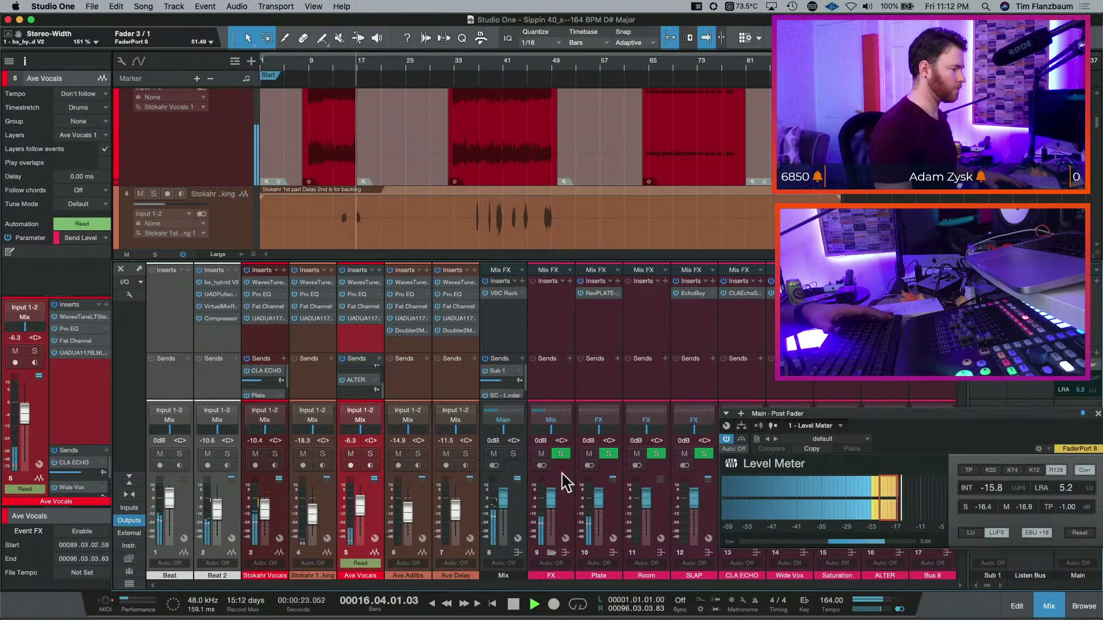
key("space")
key("space")
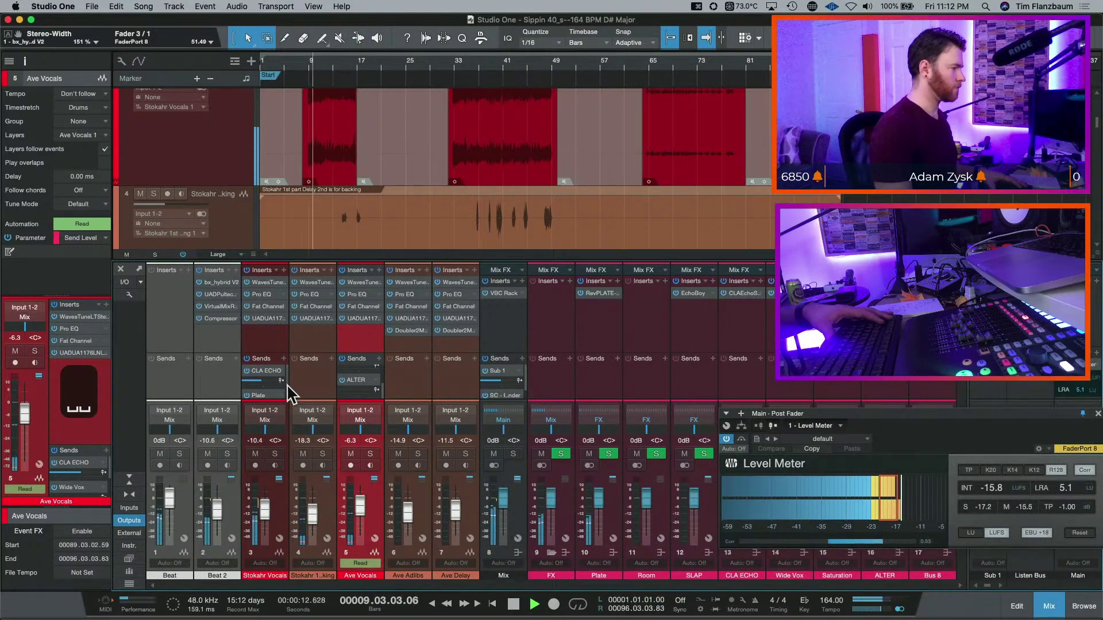
scroll(285, 384, "down", 2)
left_click_drag(271, 392, 260, 398)
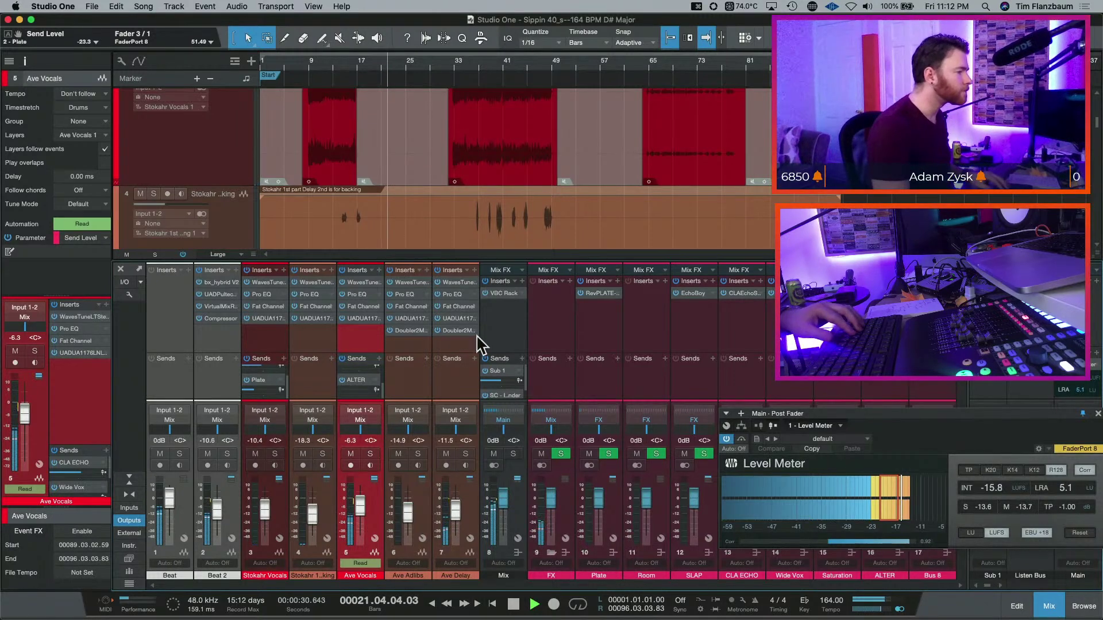
- Check the UAD 1176 compressor on Ave Delay and play the song from the Stokahr Vocals section at bar 32
left_click(457, 318)
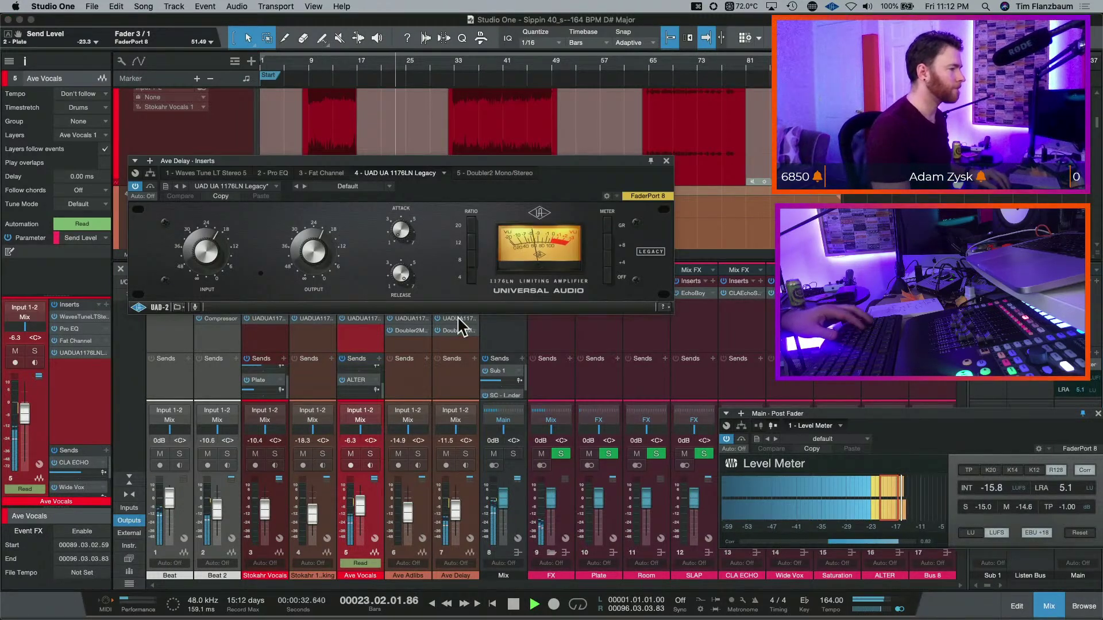
left_click(667, 161)
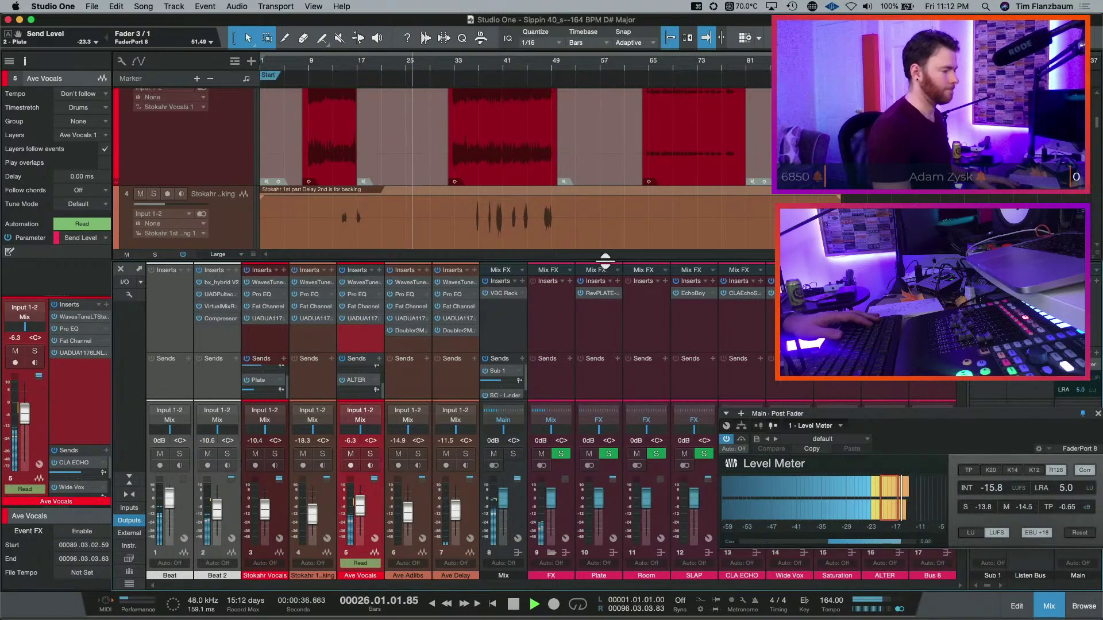
key("space")
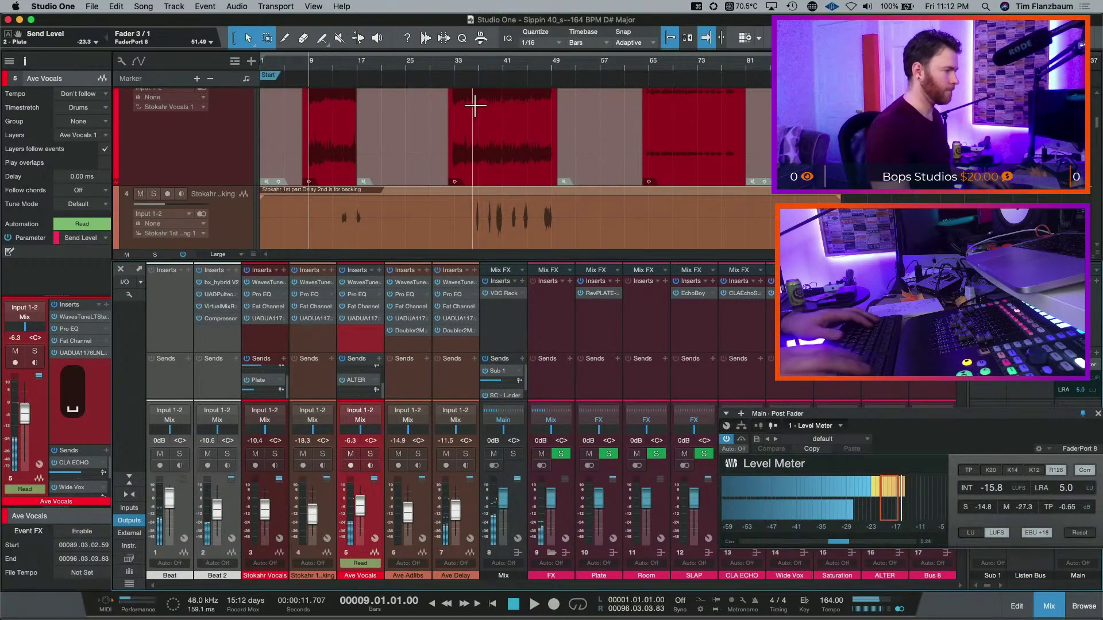
left_click(478, 174)
key("space")
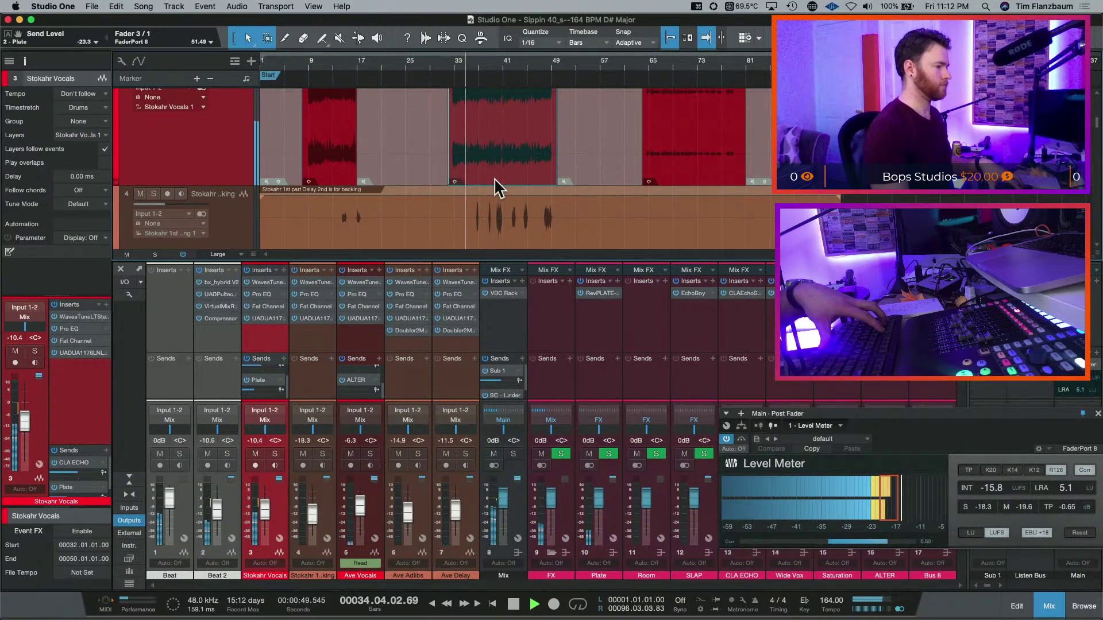
- Insert FabFilter Pro-Q 3 after VBC Rack on the Mix bus and view its spectrum during playback
left_click(524, 287)
type("fab")
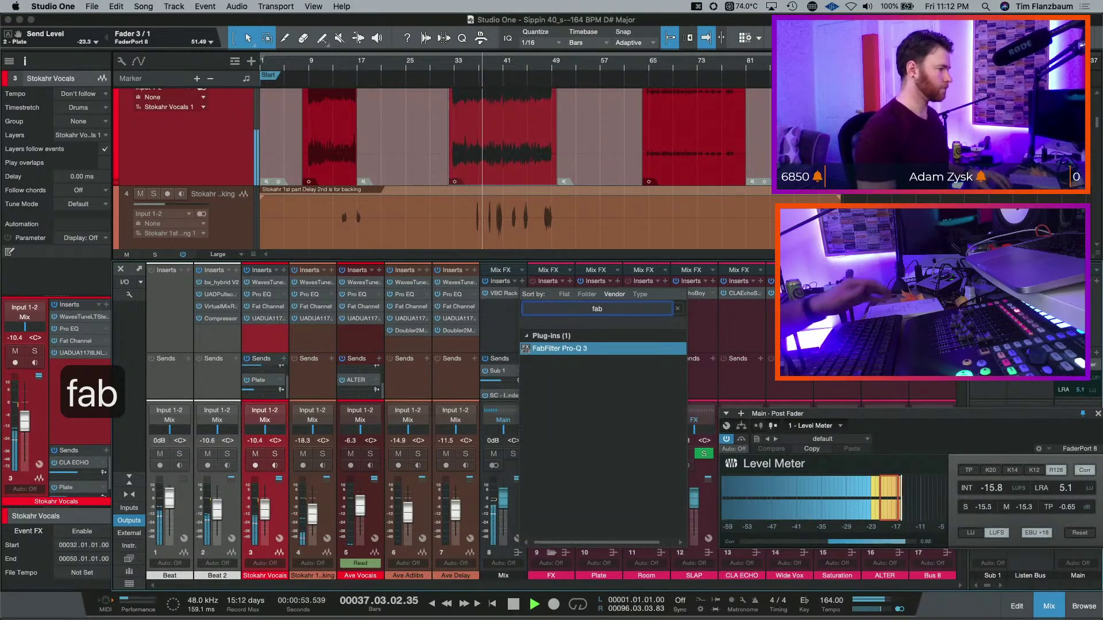
key("Return")
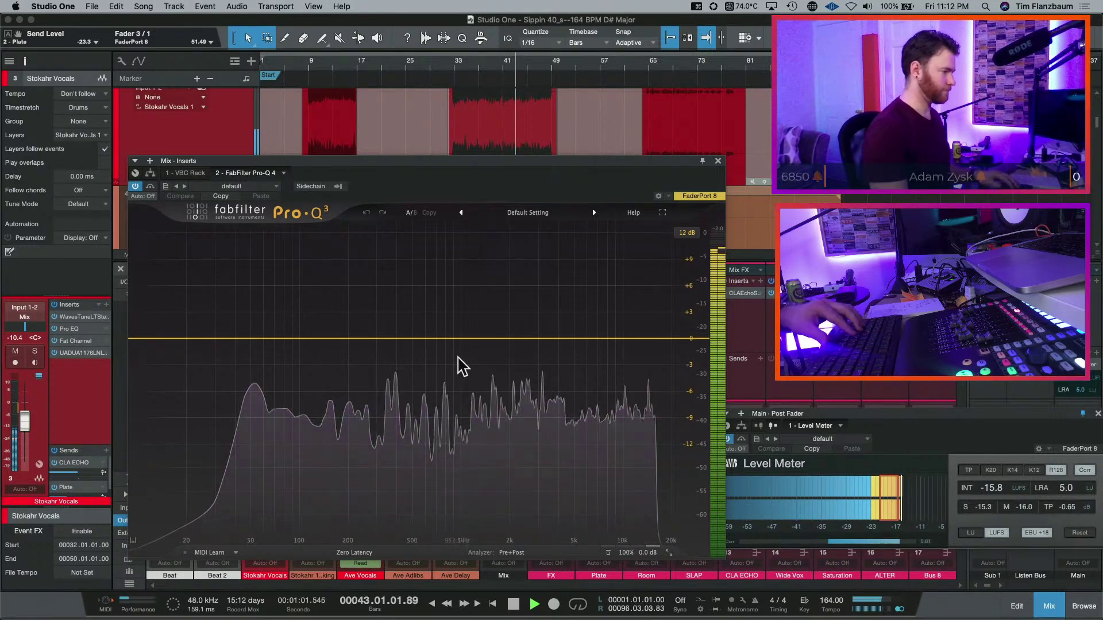
left_click(717, 162)
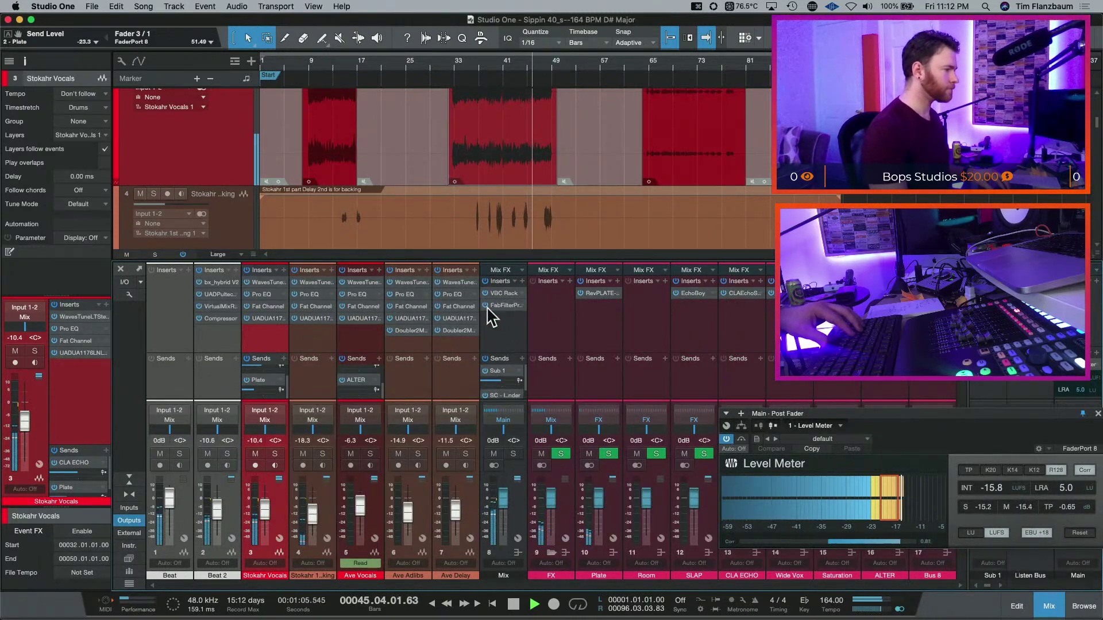
- Add a send from Beat 2 to Saturation and bring up the Omega N plug-in on the Saturation channel
left_click(235, 359)
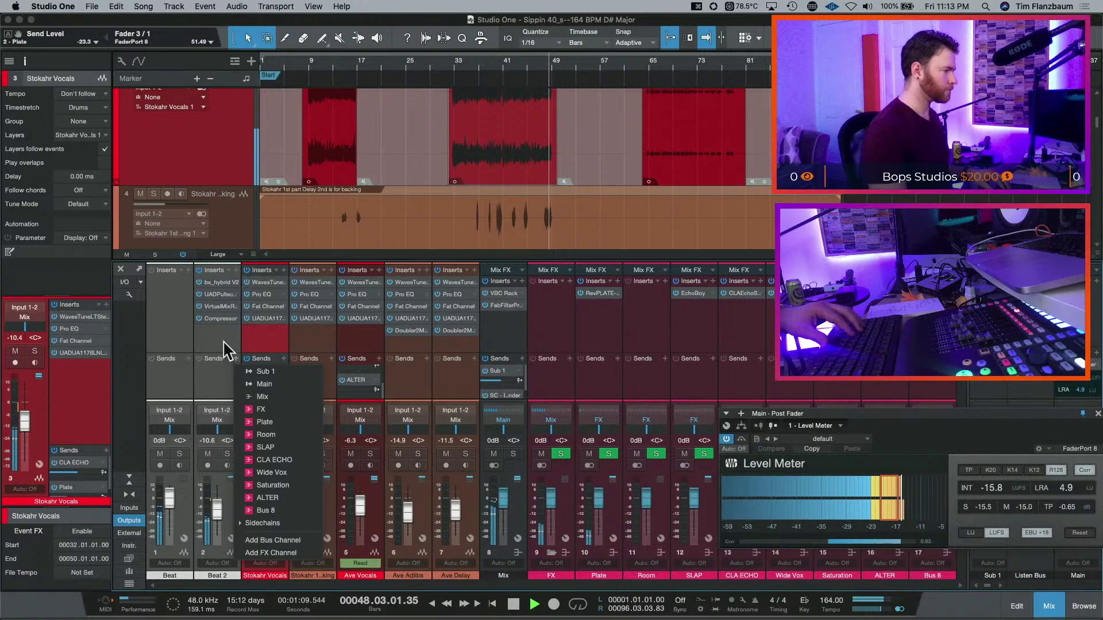
left_click(308, 487)
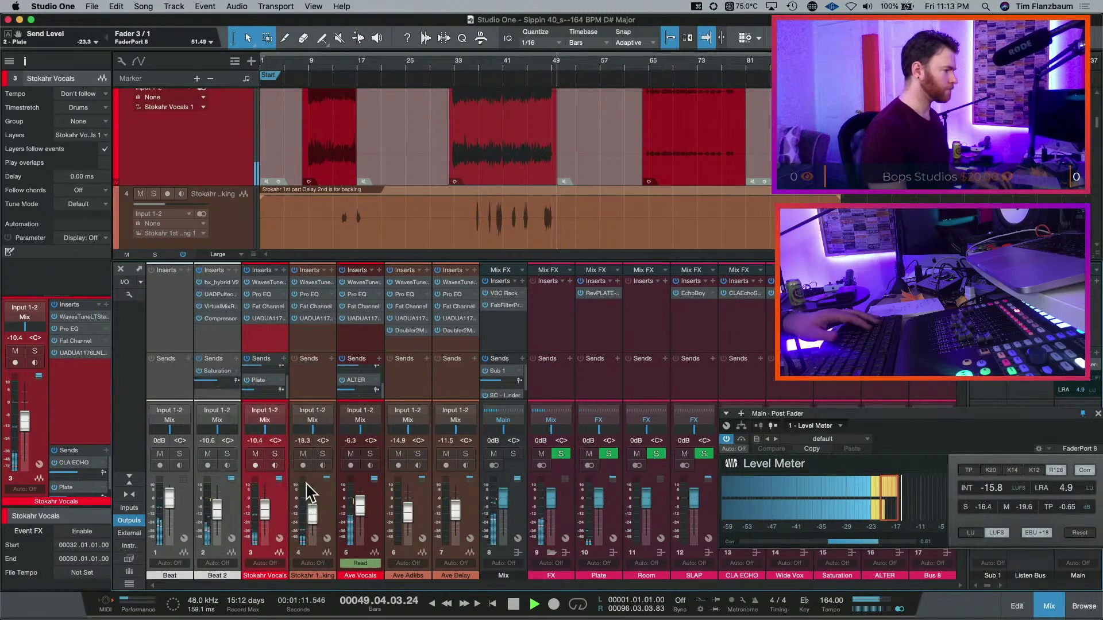
left_click_drag(985, 431, 702, 374)
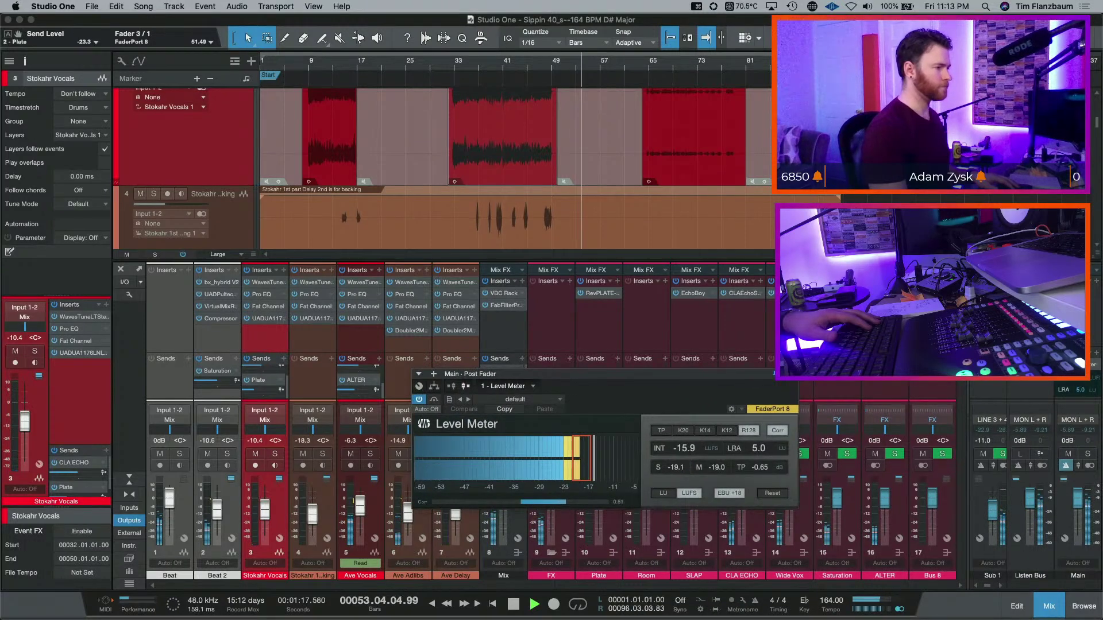
left_click(837, 576)
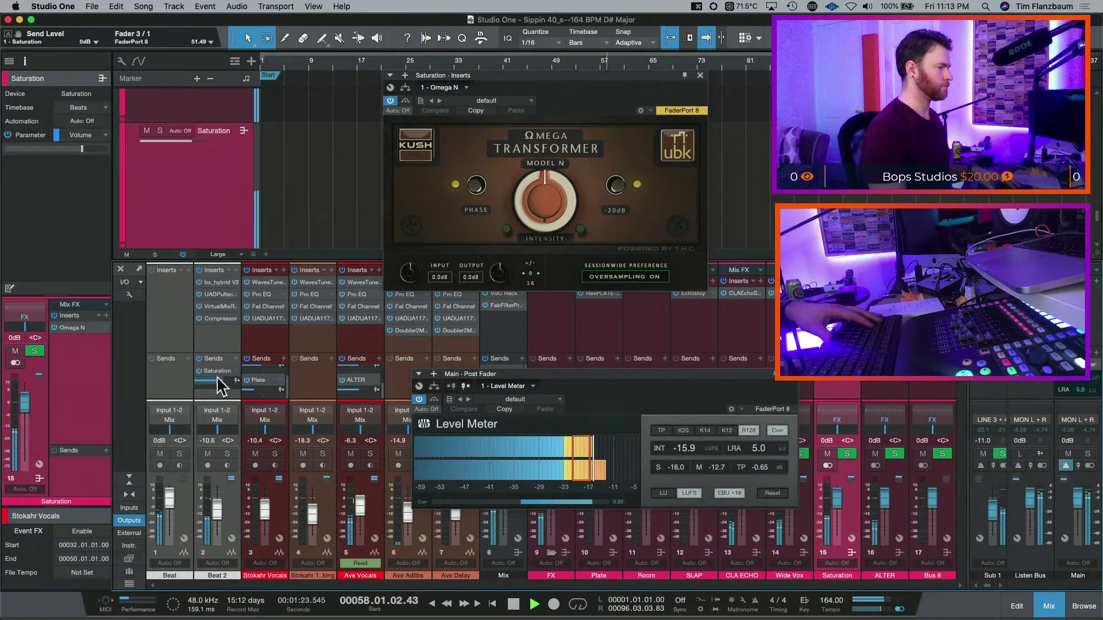
- Add sends to Saturation from both Stokahr Vocals and Ave Vocals
left_click(281, 349)
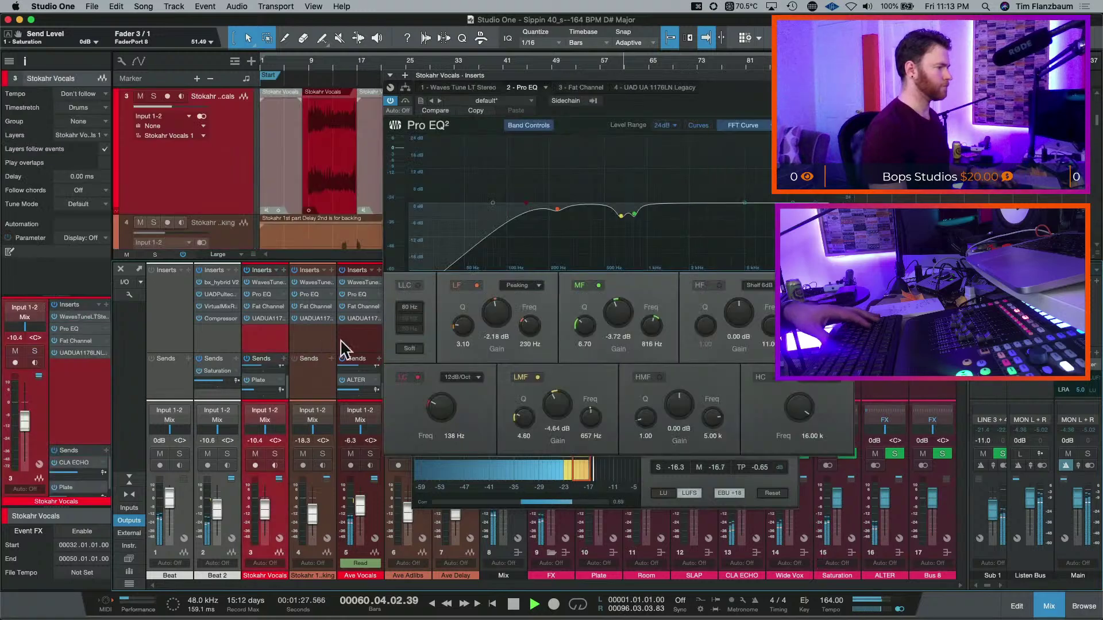
left_click(360, 348)
left_click(282, 358)
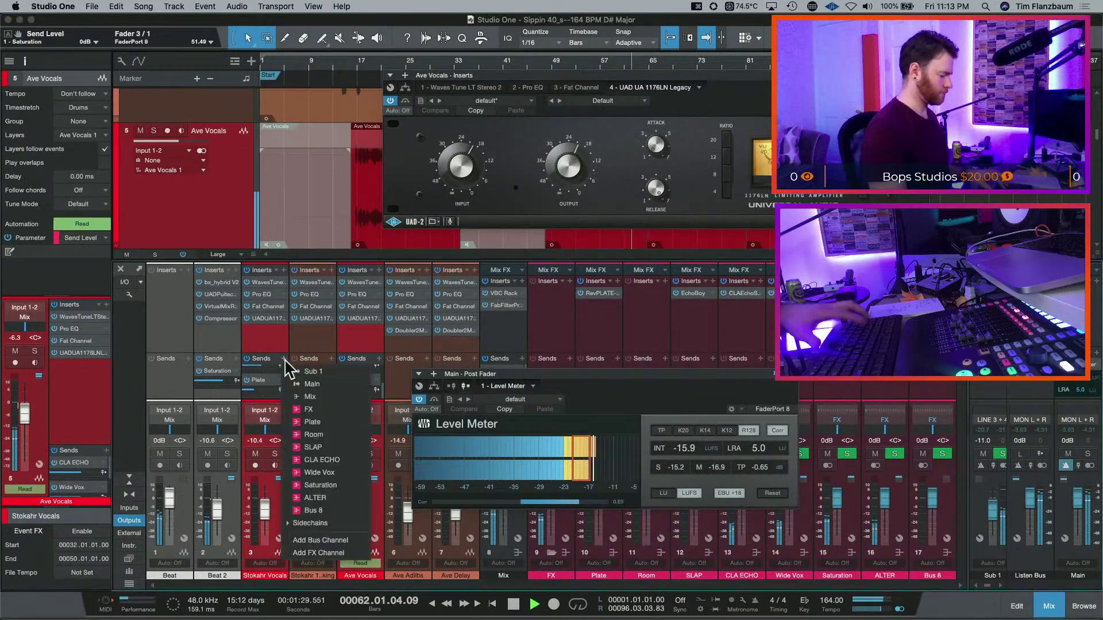
type("sat")
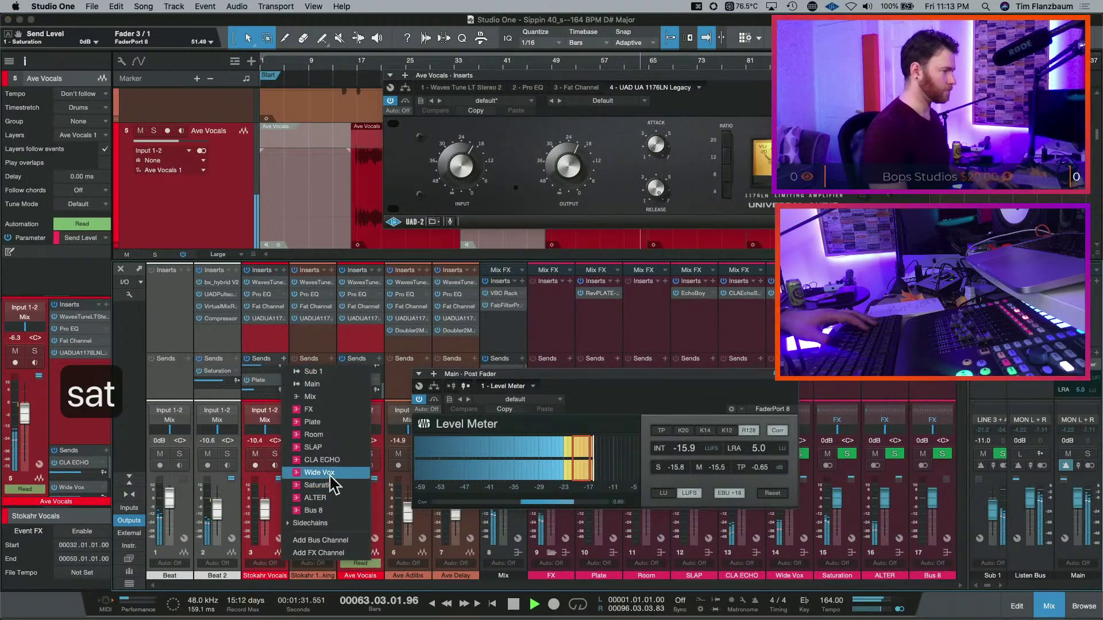
left_click(333, 485)
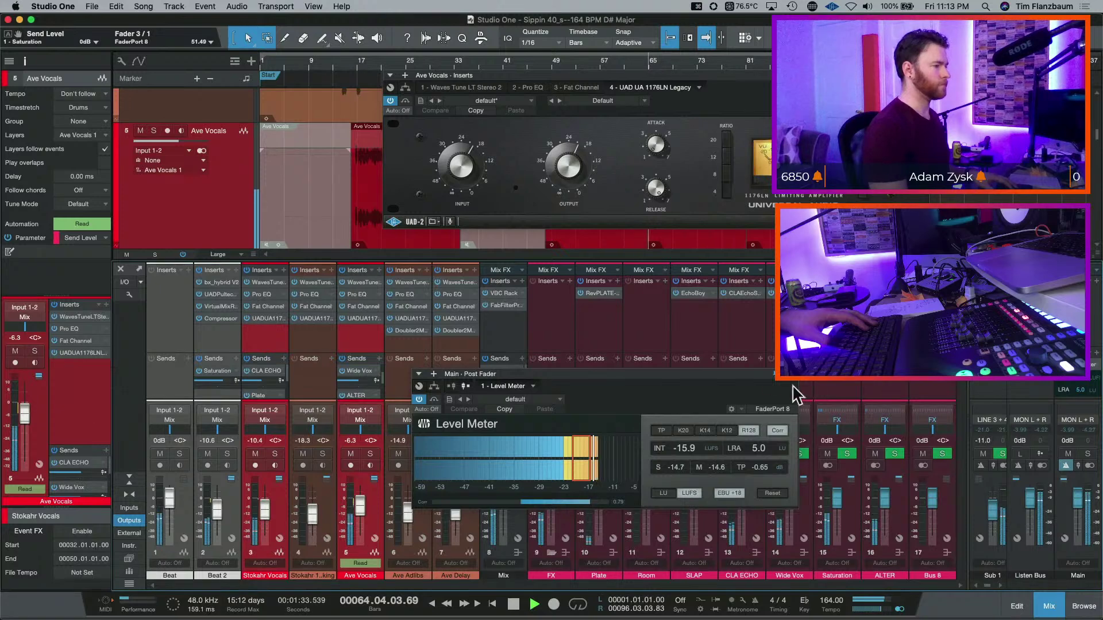
- Lower the Saturation channel's volume to -8.0 dB and set the Omega N intensity to 60%
left_click(837, 293)
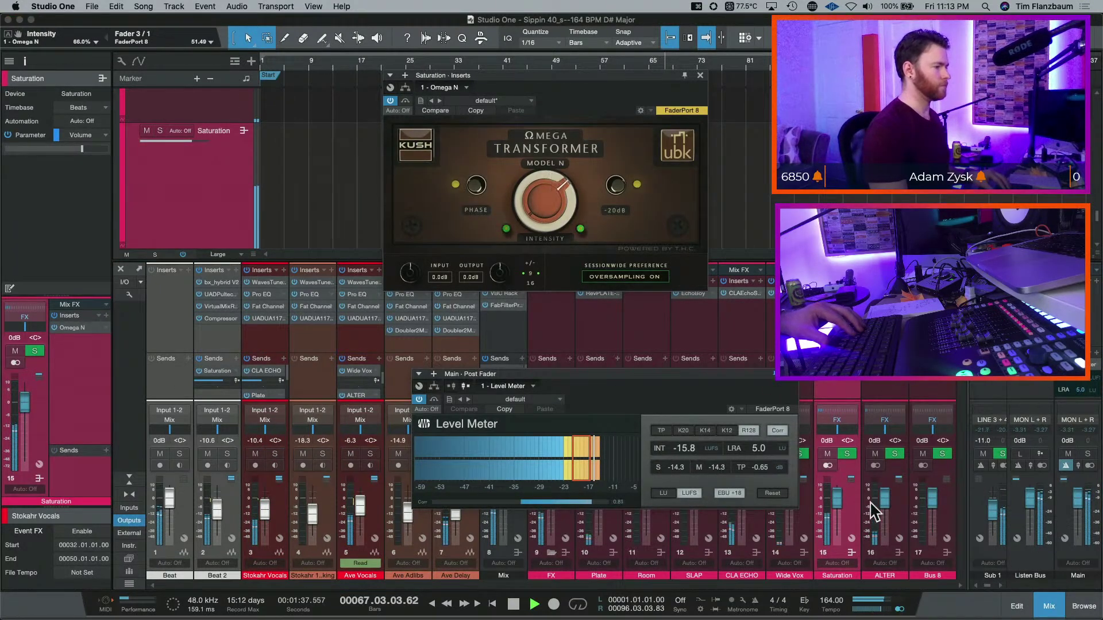
mouse_move(844, 507)
left_mouse_down()
mouse_move(835, 535)
mouse_move(841, 517)
left_mouse_up()
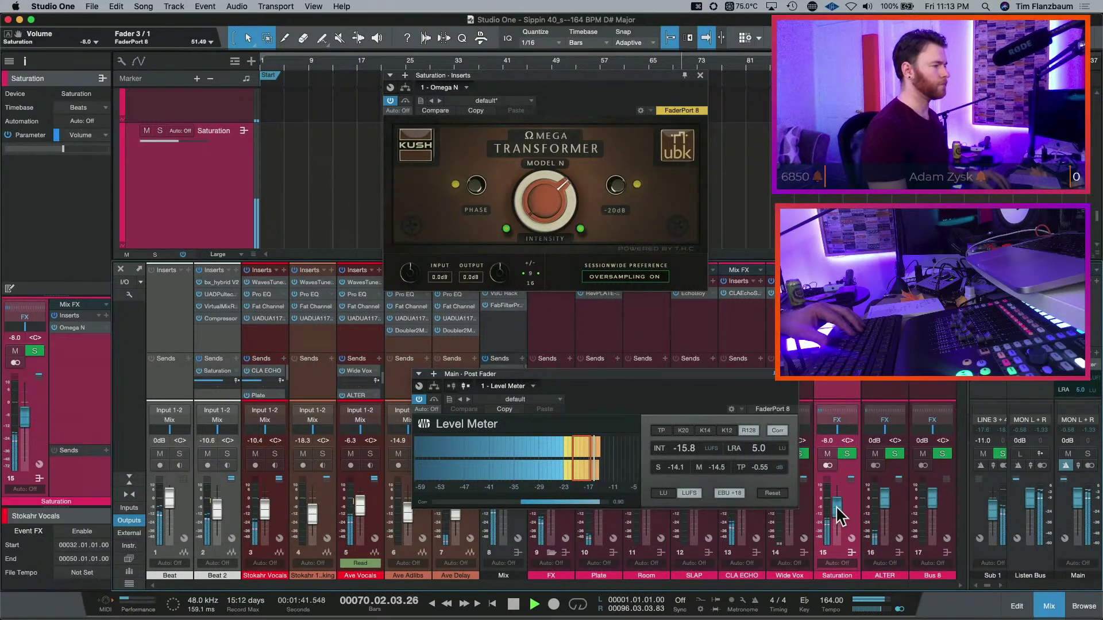
left_click_drag(546, 205, 547, 214)
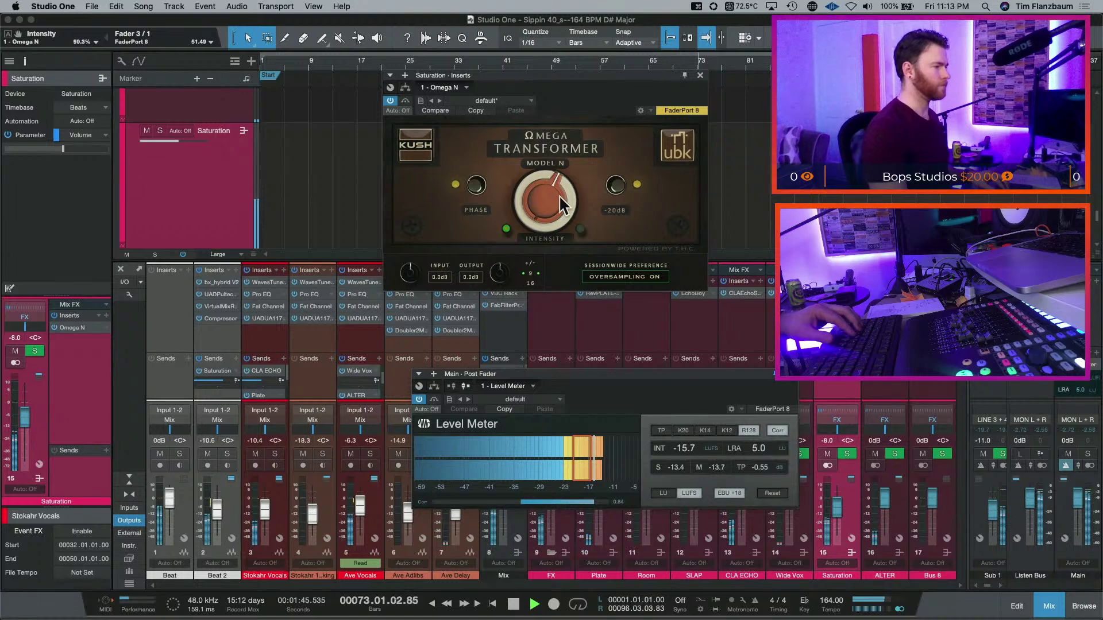
scroll(556, 197, "up", 1)
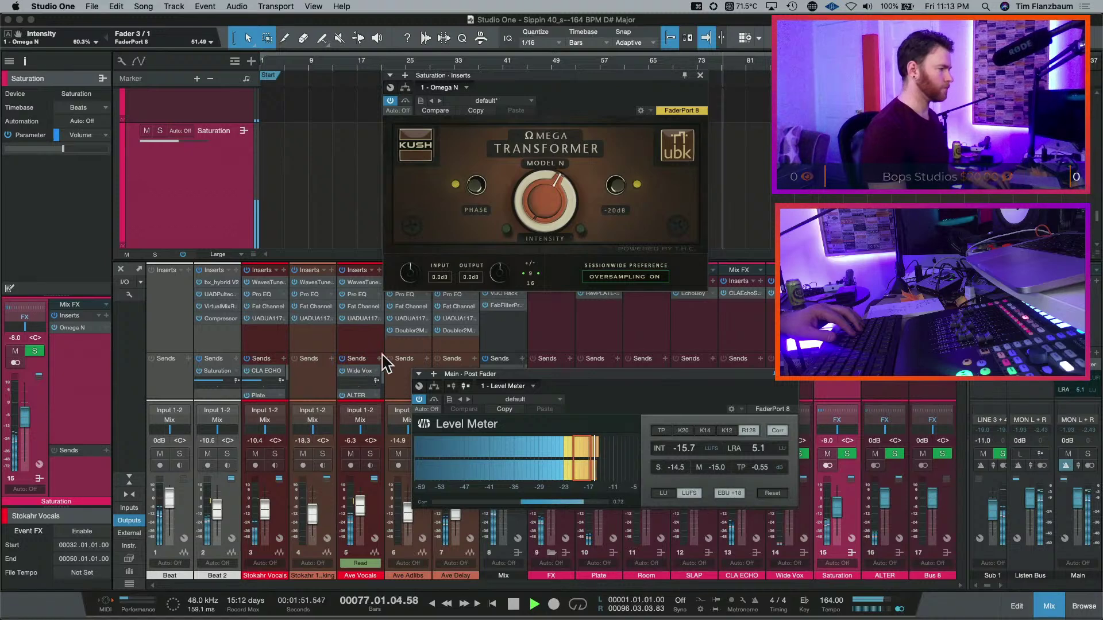
- Bypass the Saturation sends on Ave Vocals and Stokahr Vocals
left_click(381, 409)
scroll(384, 396, "down", 1)
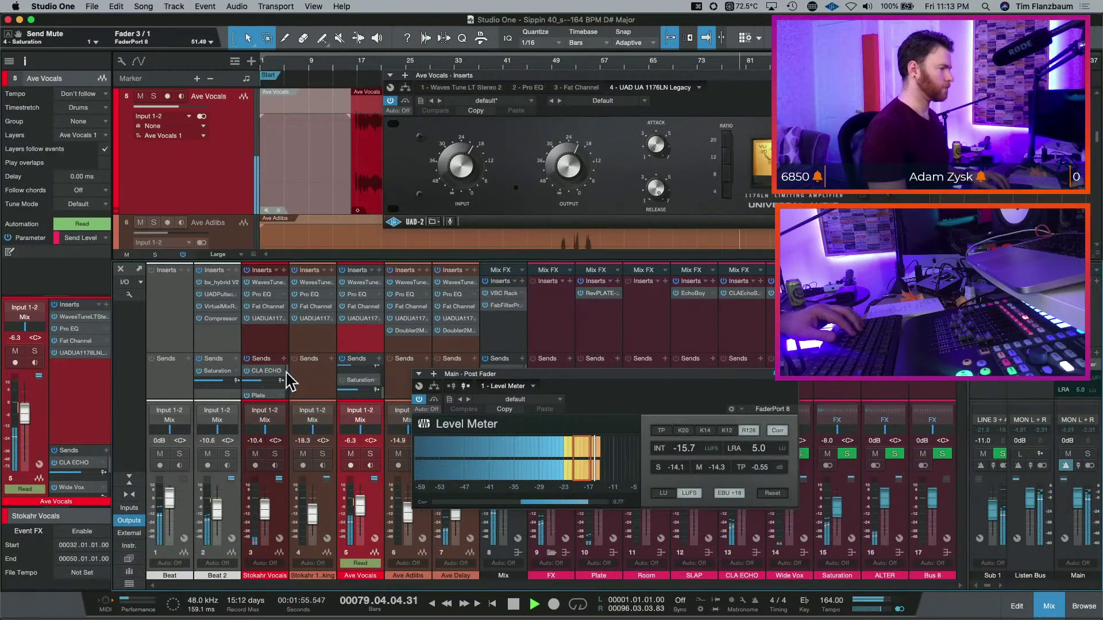
scroll(276, 388, "down", 2)
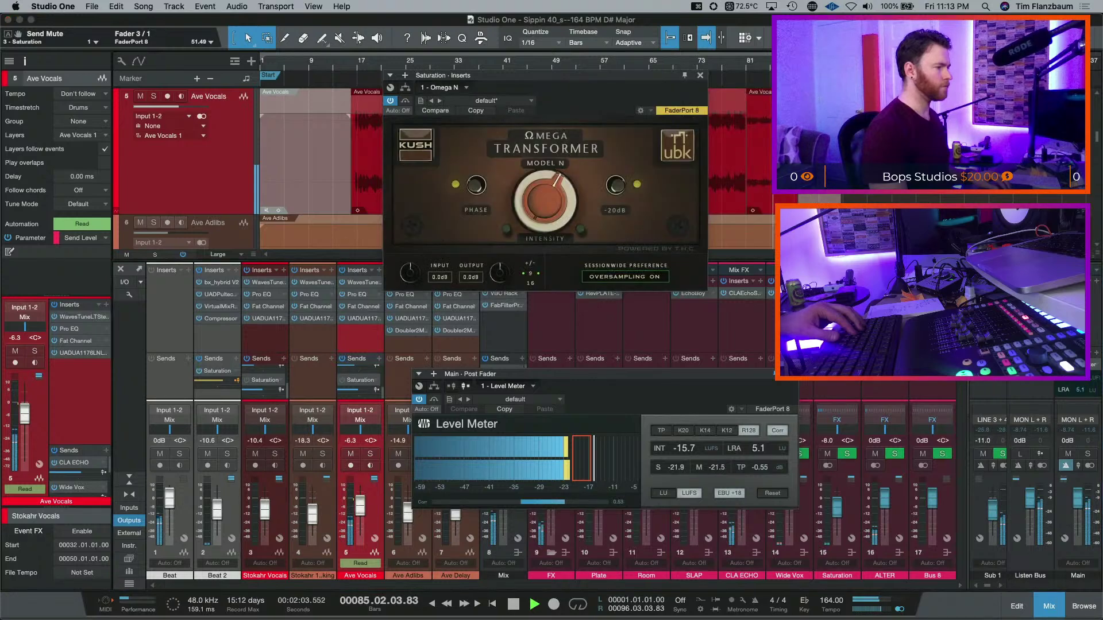
- Replay the song from bar 32 with the two beat tracks soloed to compare the saturation, and clear the solo
key("l")
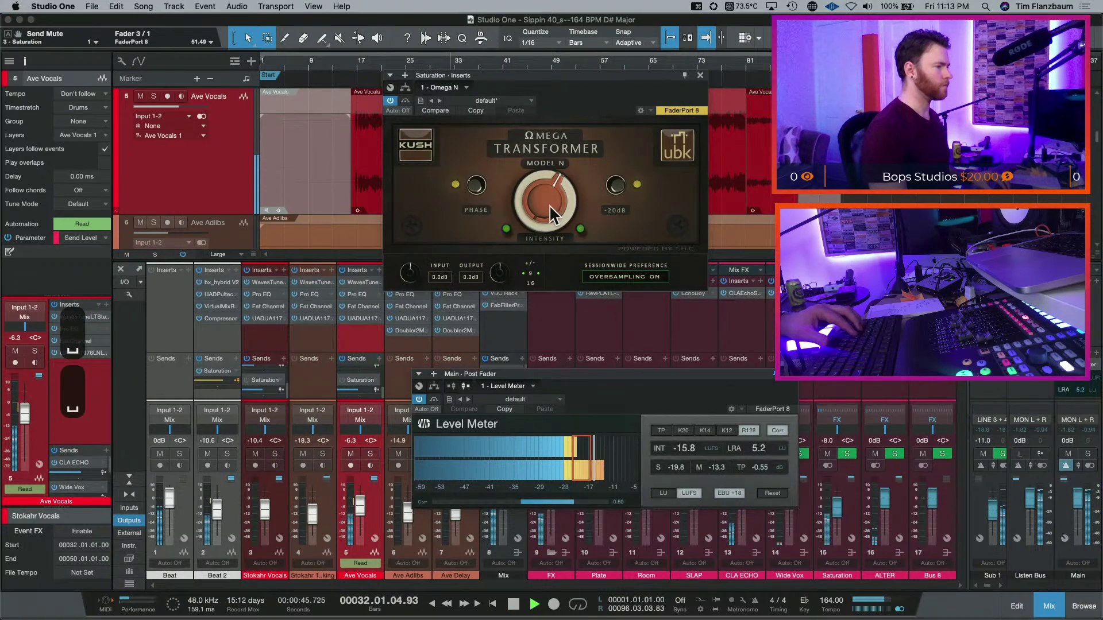
left_click(227, 454)
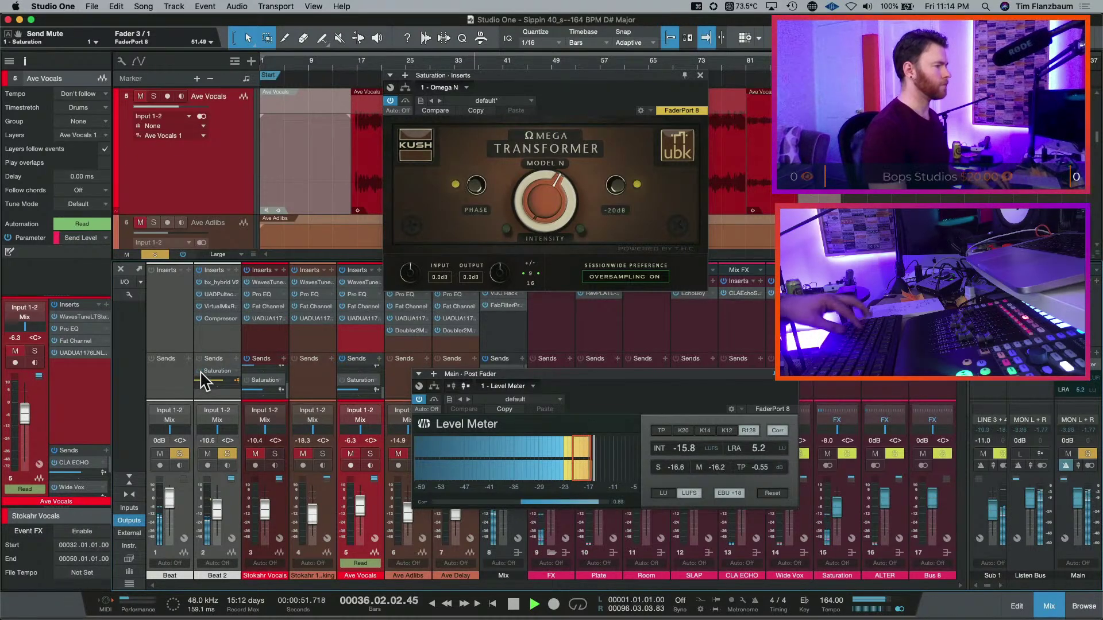
key("shift+super+s")
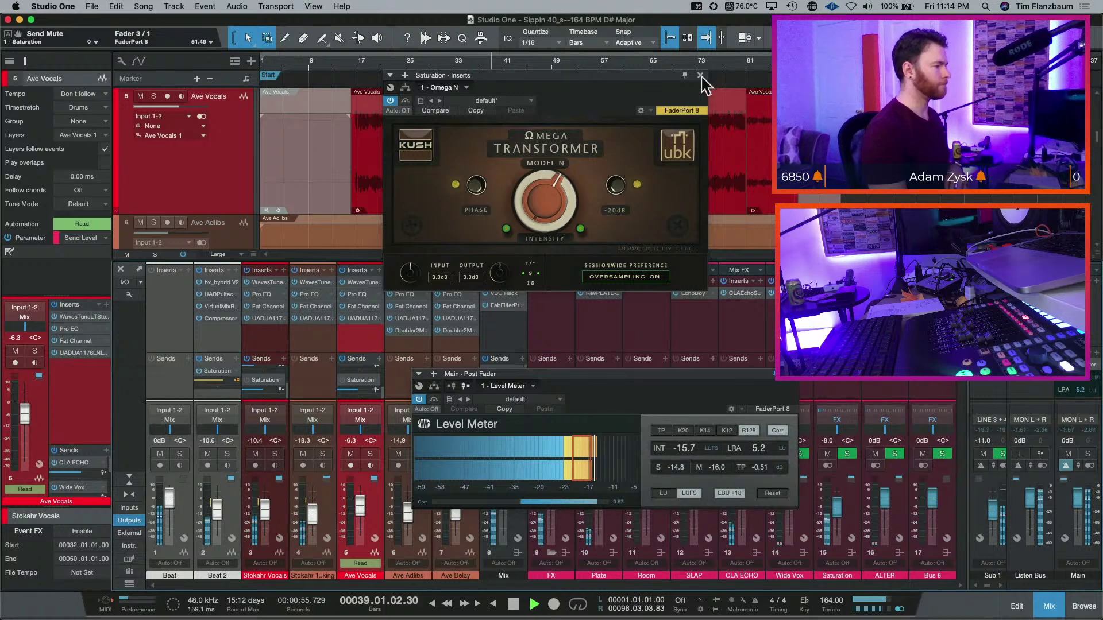
- Reduce the Omega N intensity to 48% and set Beat 2's Saturation send level to -21.0 dB
left_click_drag(543, 224, 544, 232)
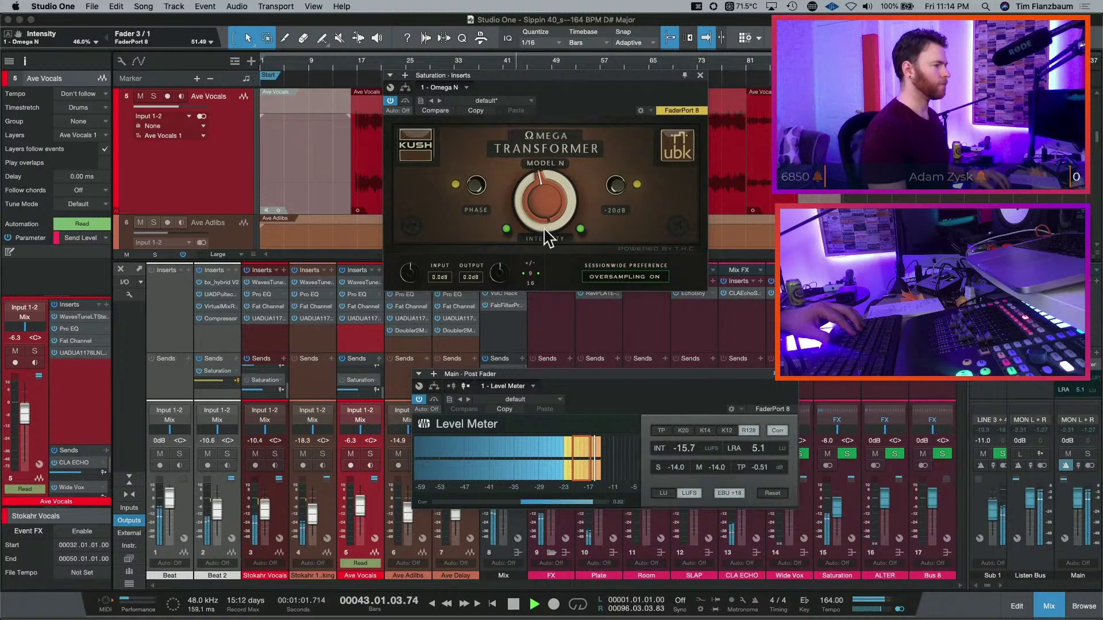
left_click(700, 75)
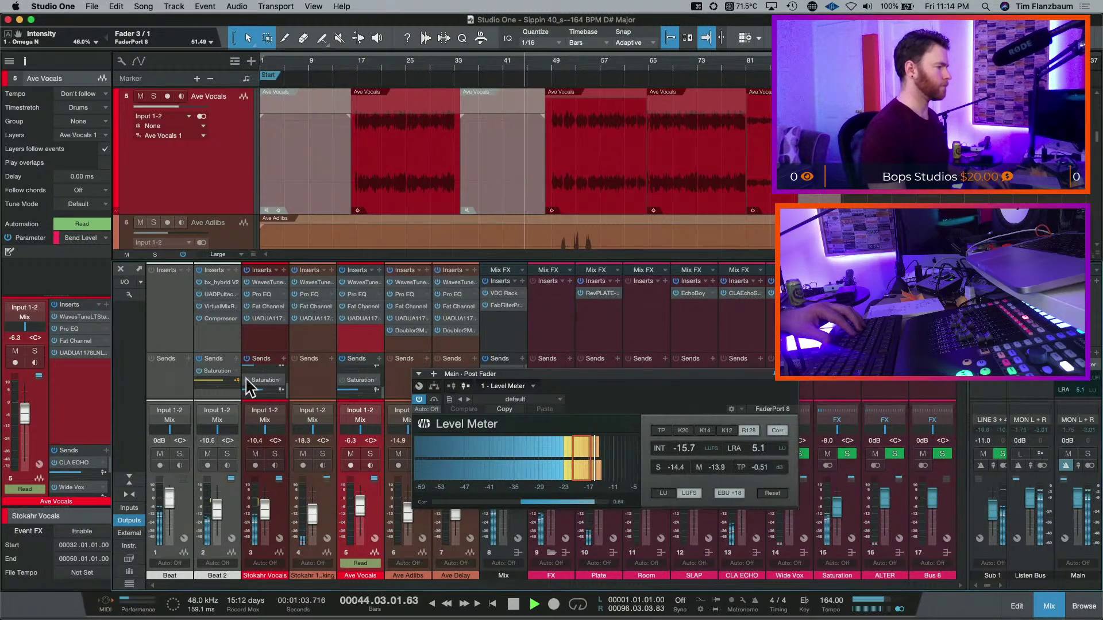
left_click_drag(218, 395, 209, 387)
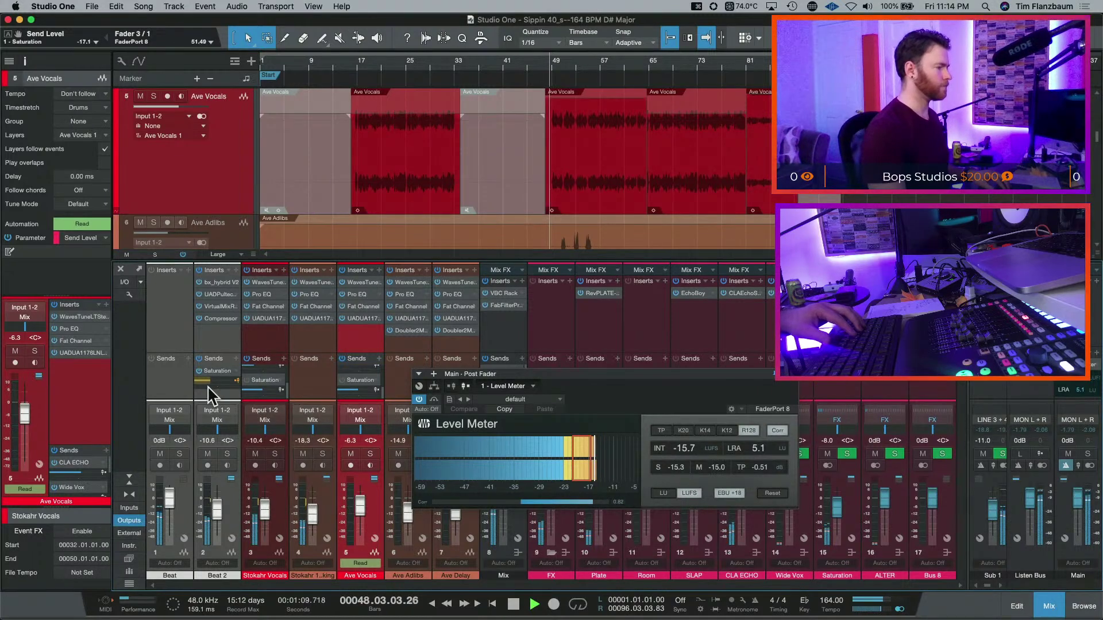
scroll(217, 379, "down", 4)
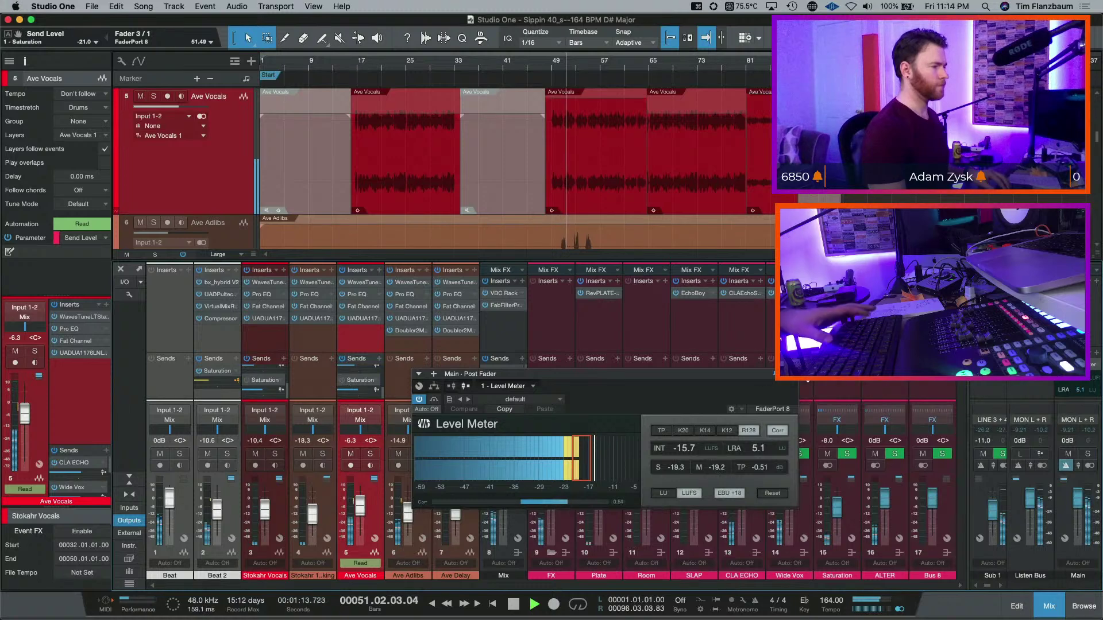
- Restart playback from bar 32 and raise the Stokahr Vocals volume to -8.7 dB
key("space")
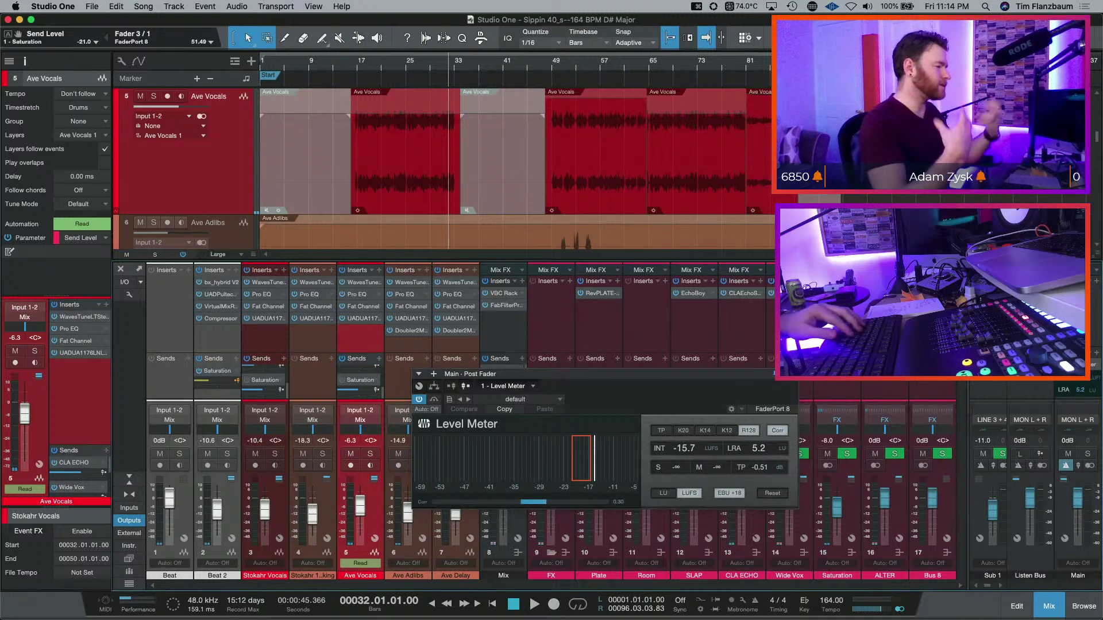
key("space")
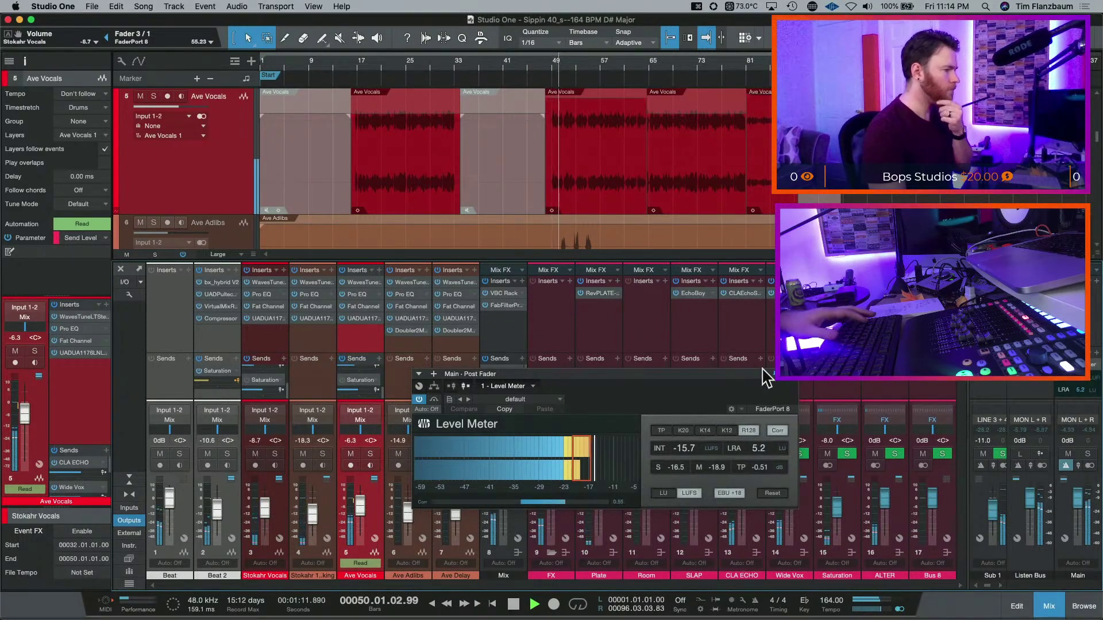
- View the Pro-Q 3 spectrum once more, remove the plug-in from the Mix bus and stop playback
left_click(505, 306)
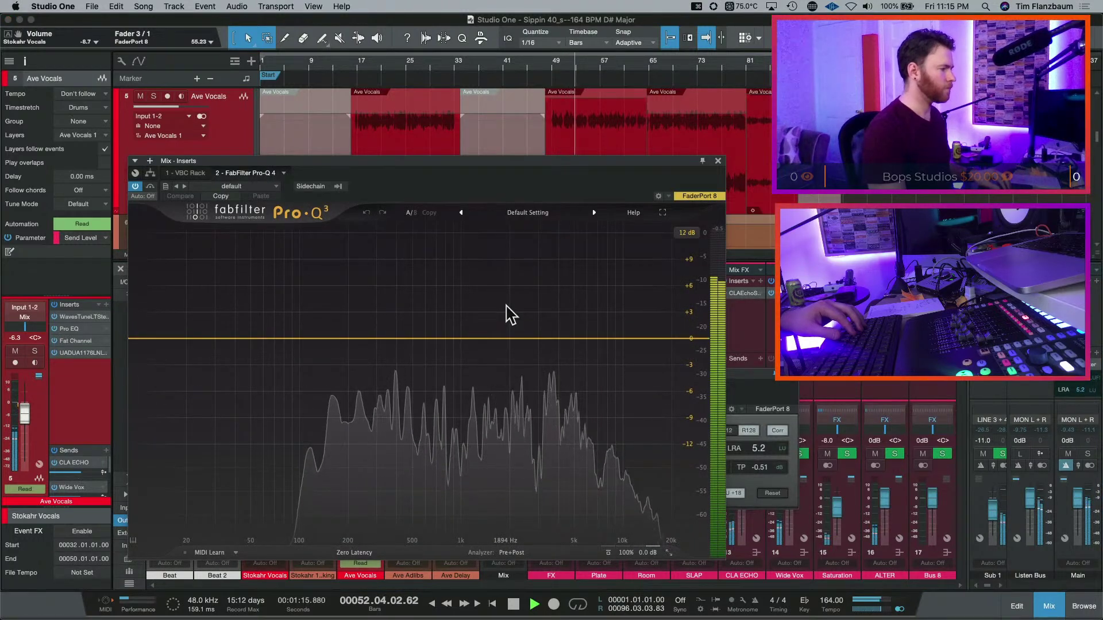
left_click(718, 161)
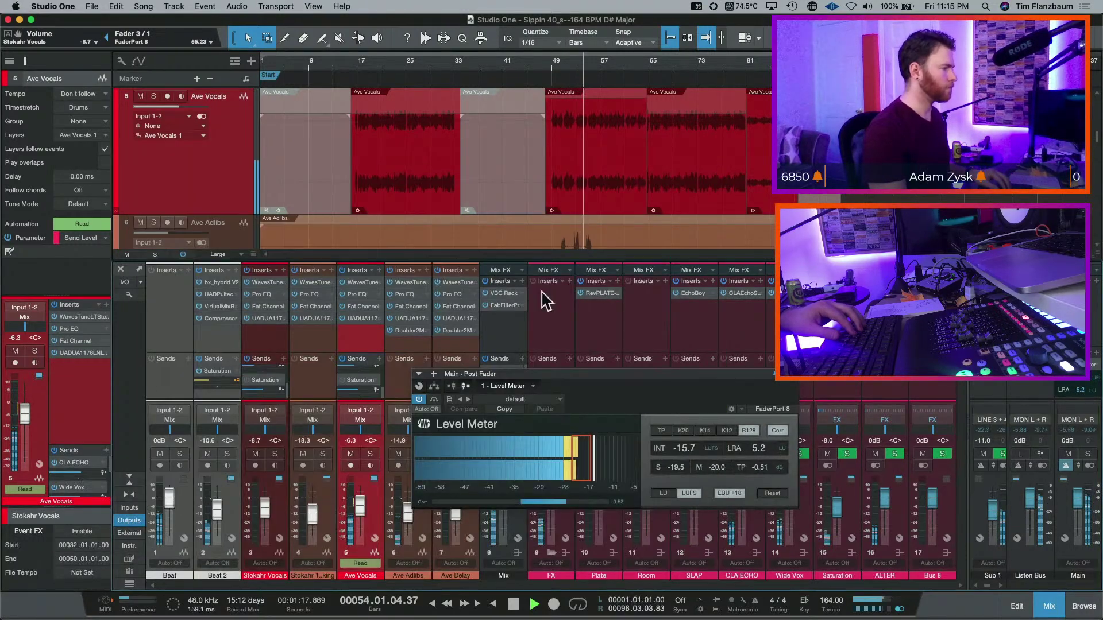
right_click(521, 306)
left_click(566, 425)
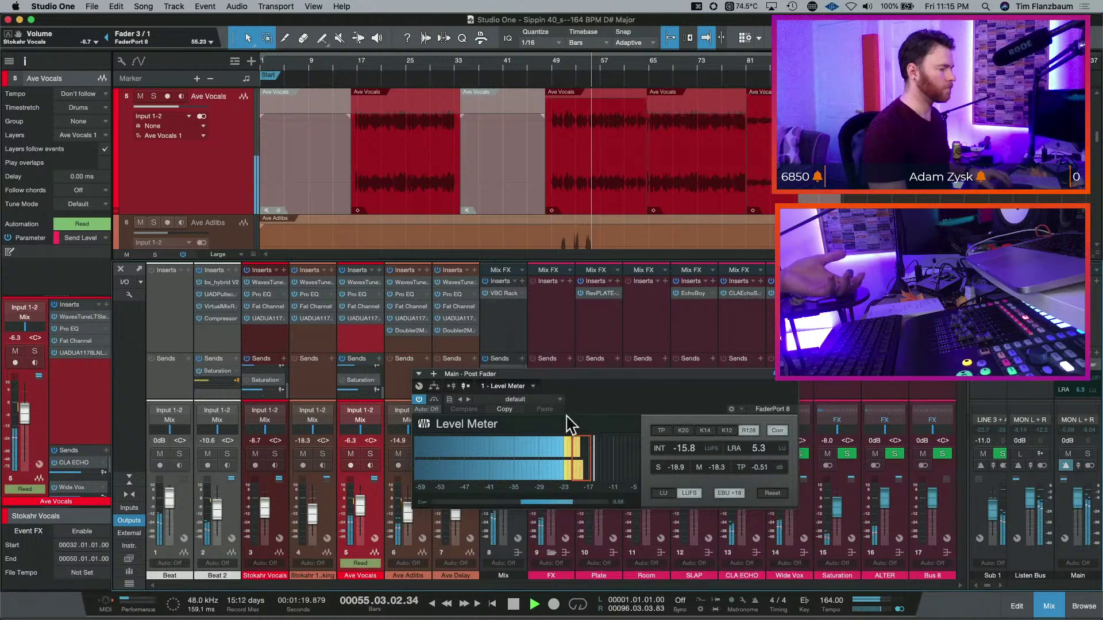
key("space")
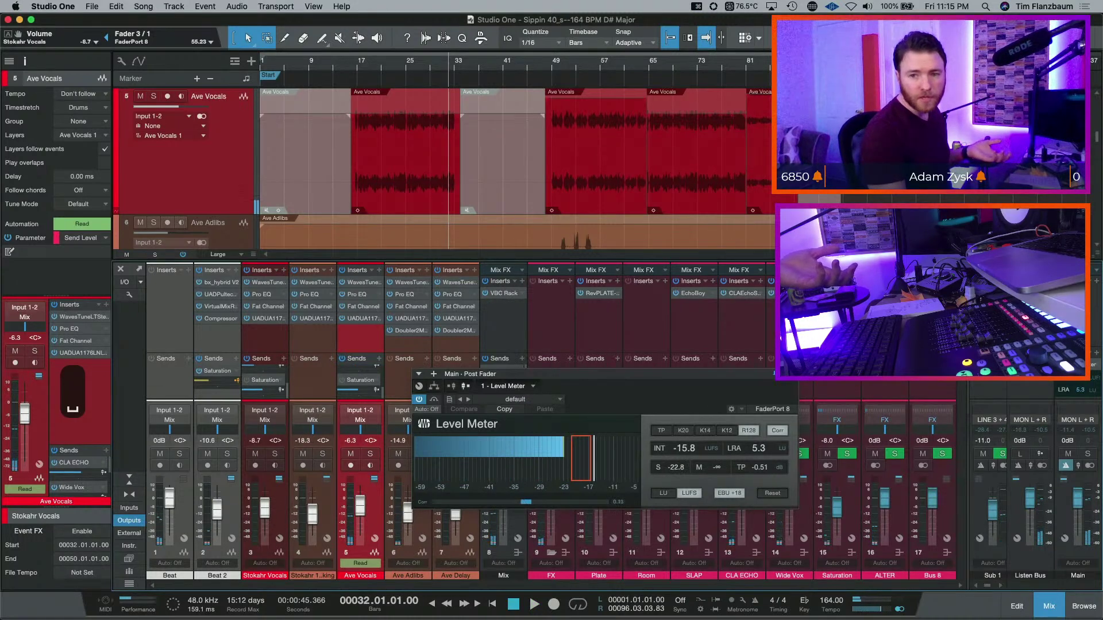
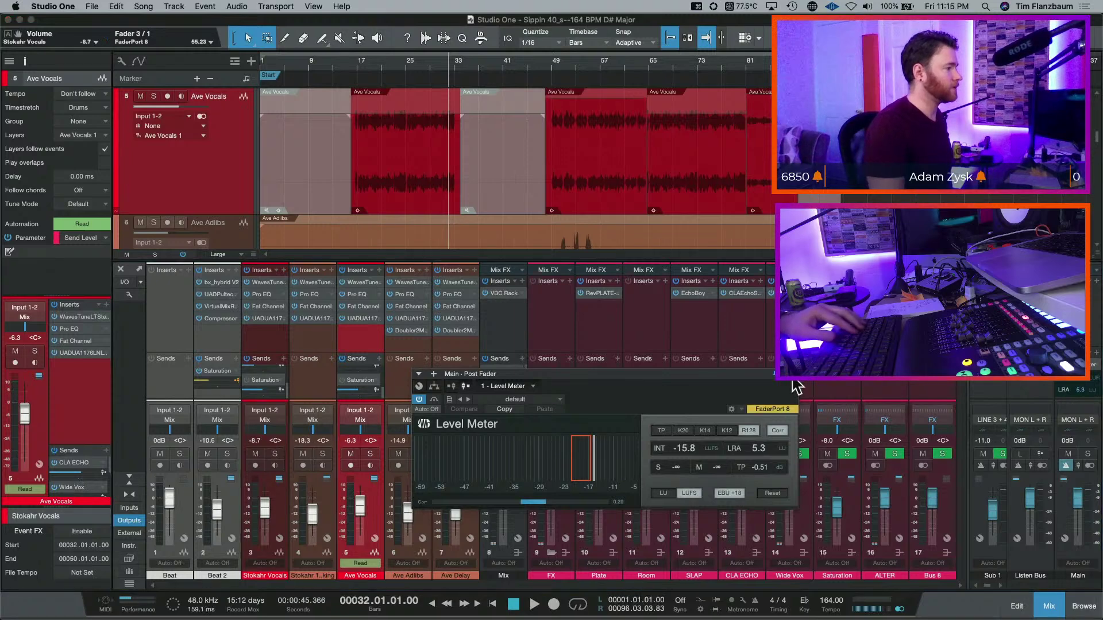
- Close the Level Meter and insert the Kush Omega 458A plug-in on the Mix bus
left_click(774, 374)
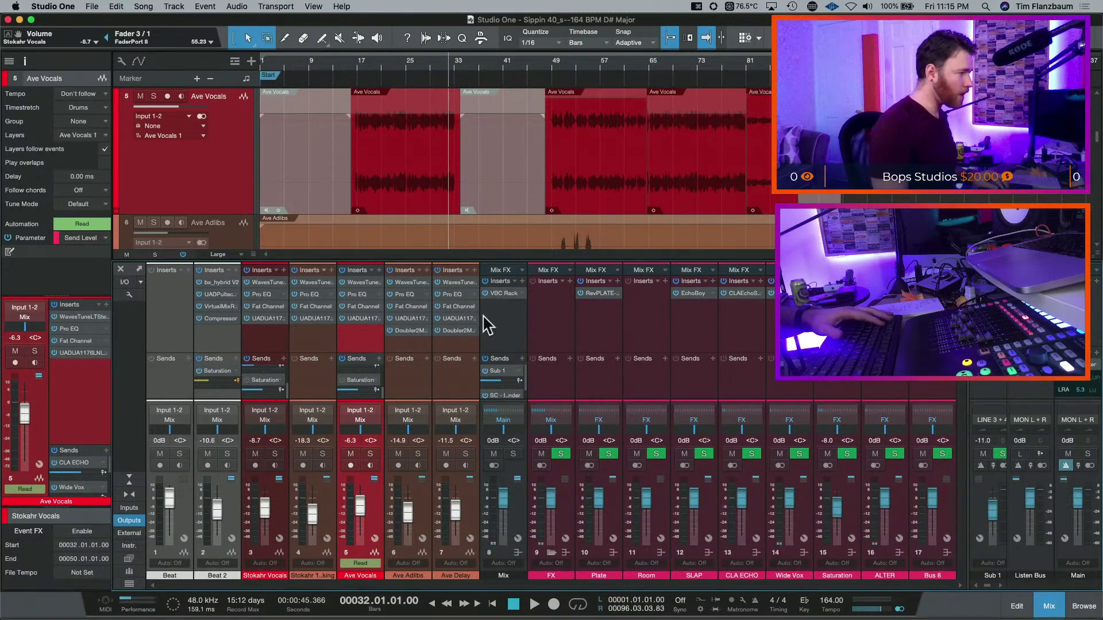
left_click(522, 282)
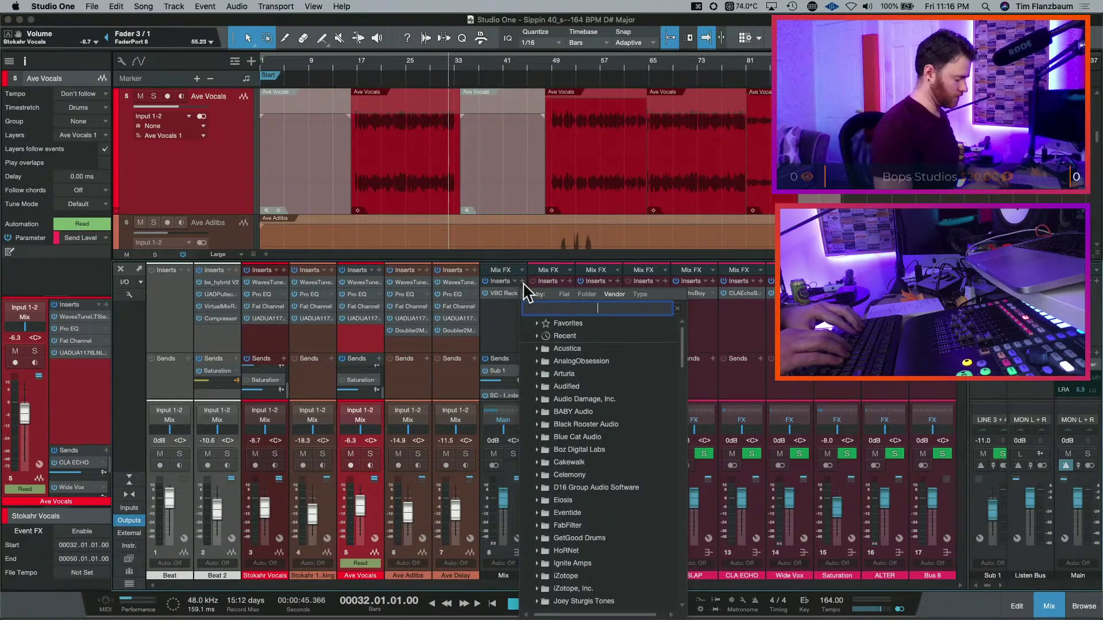
type("kush")
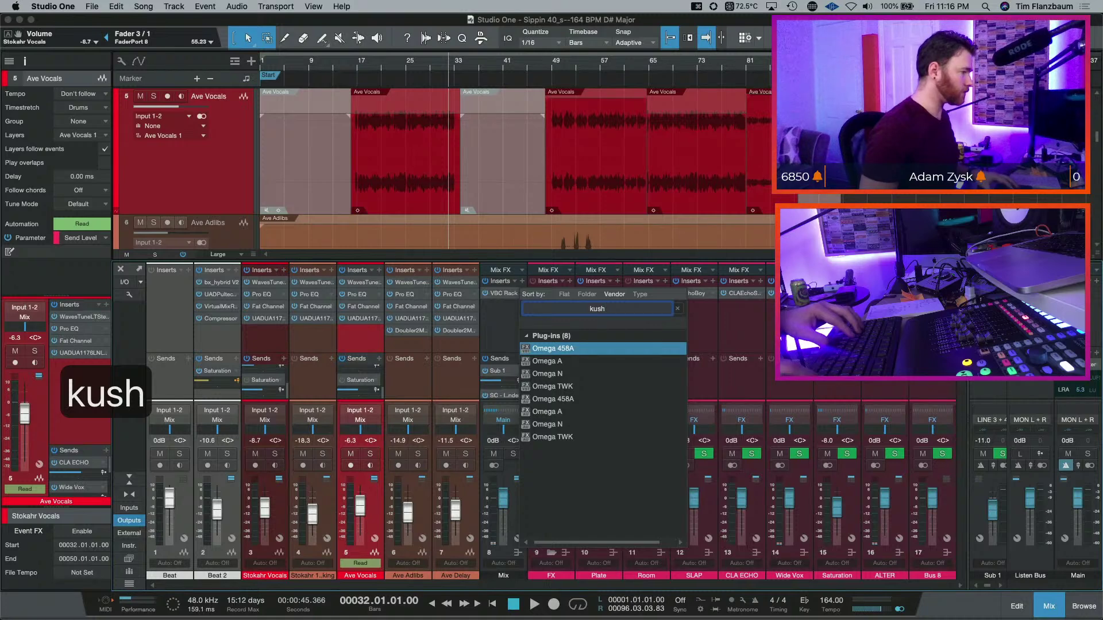
key("Return")
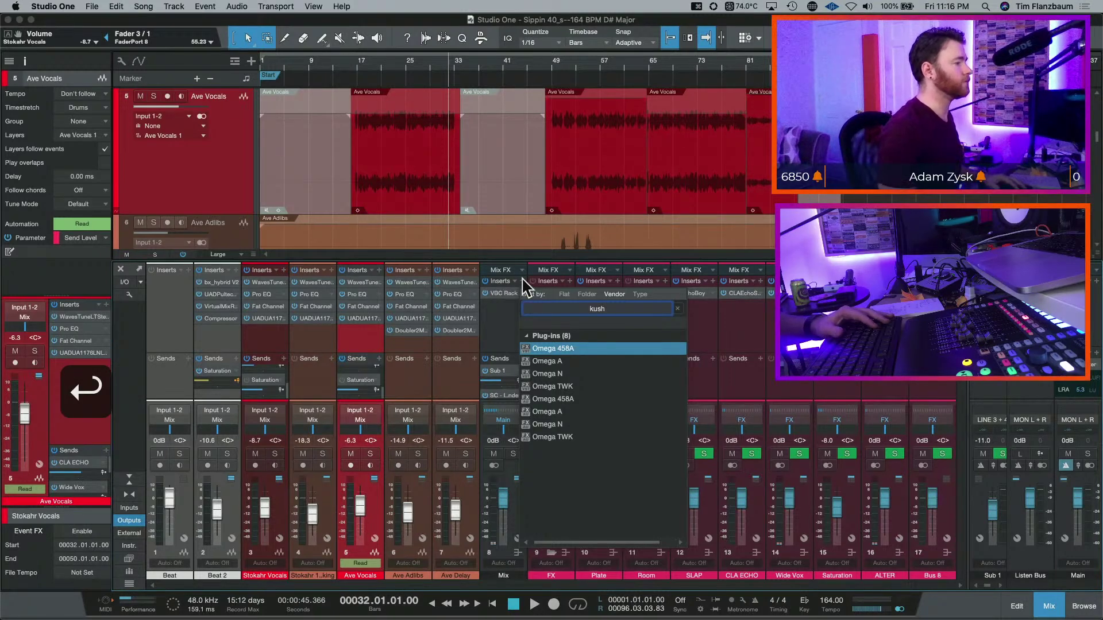
left_click_drag(610, 377, 509, 311)
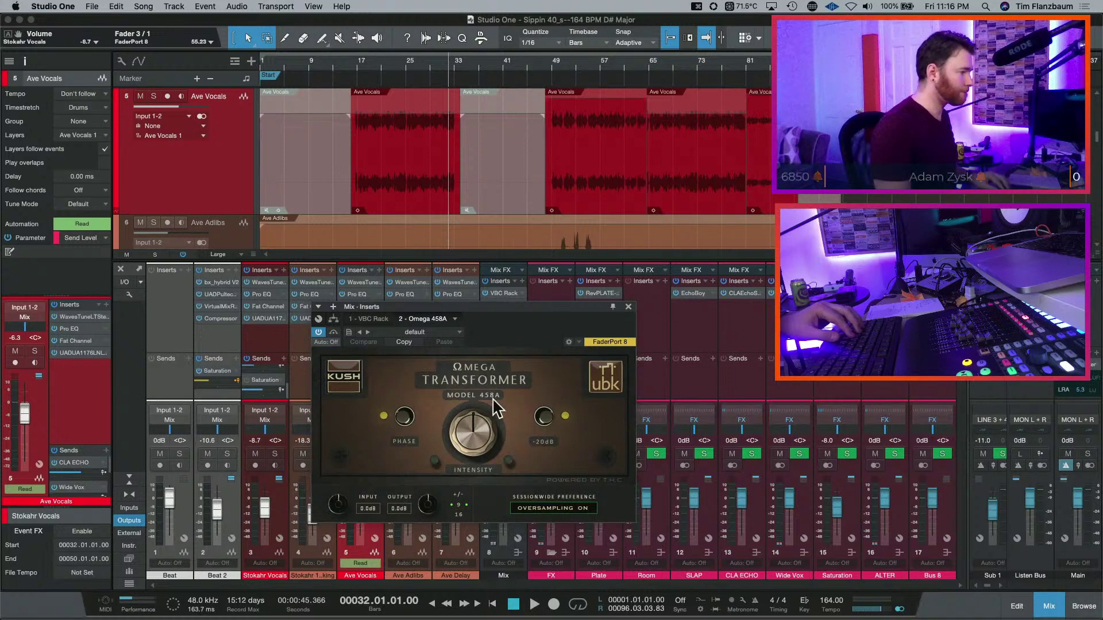
- Turn the Omega 458A intensity down to 0%, raise it partway during playback from bar 32, and close the plug-in
left_click_drag(472, 432, 469, 460)
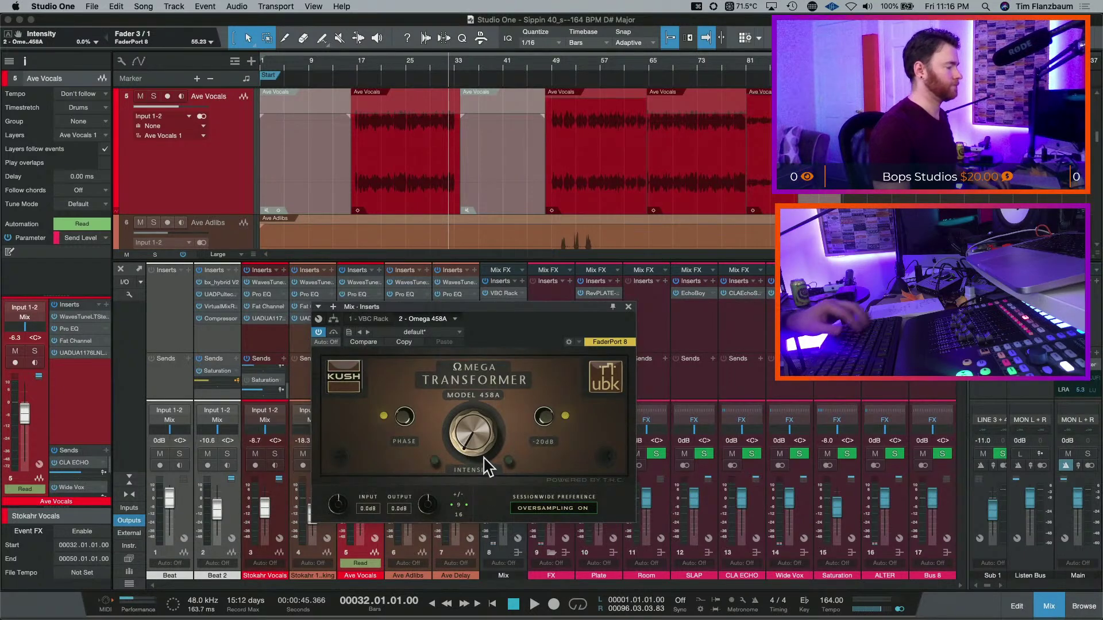
key("space")
left_click_drag(486, 442, 486, 387)
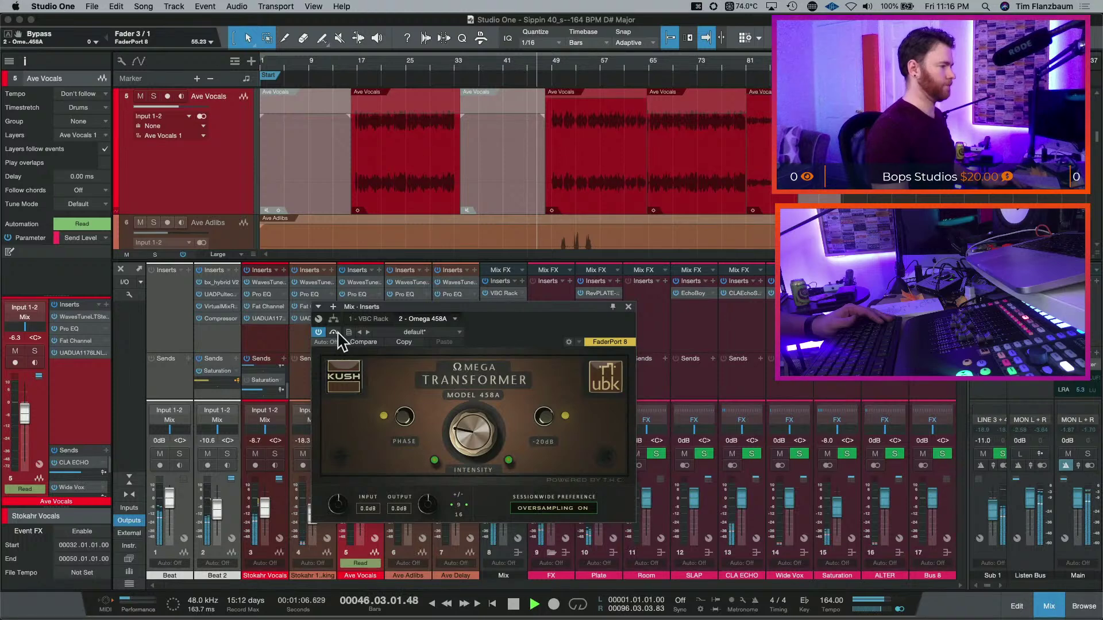
left_click(628, 307)
key("space")
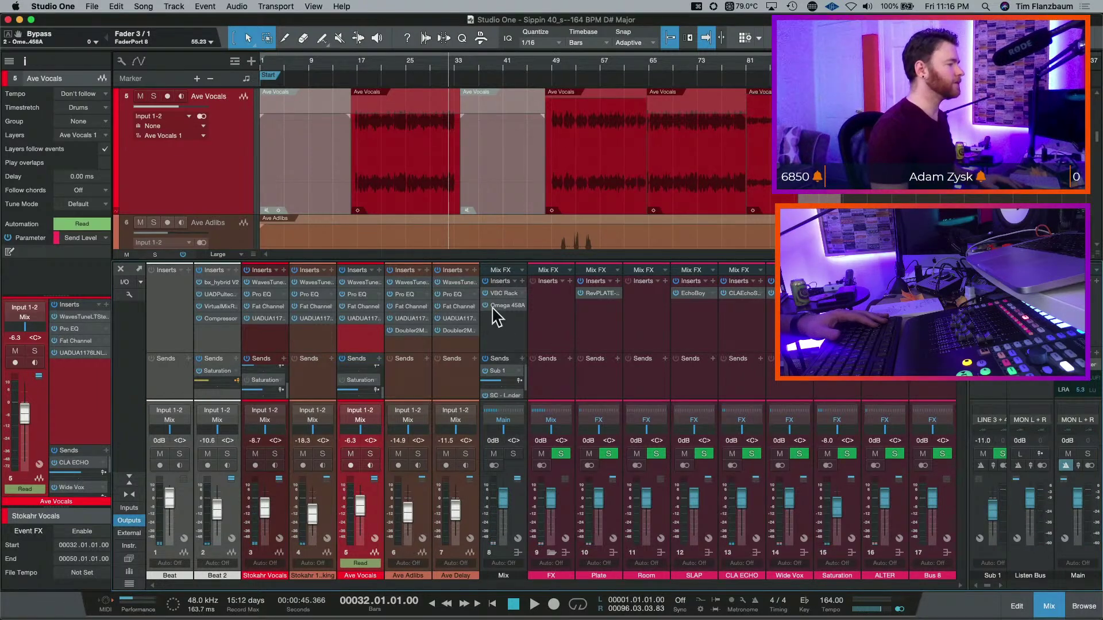
- Search the plug-ins for "tape" and insert Virtual Tape Machines on the Mix bus after the Omega 458A
left_click(522, 282)
type("tape")
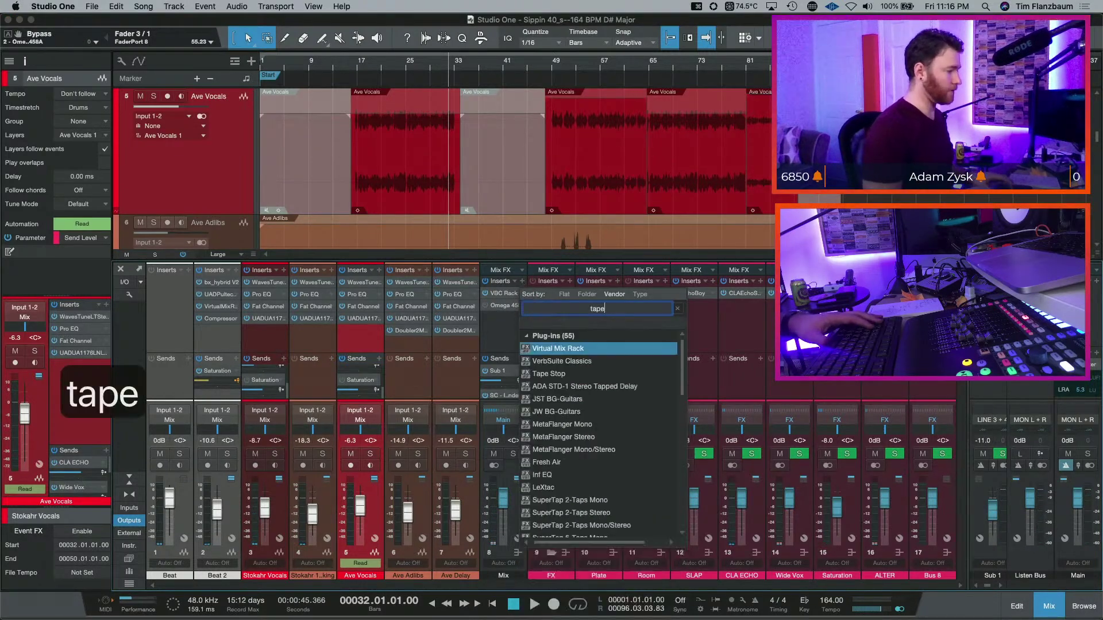
key("Down")
key("Down")
key("Down")
key("Return")
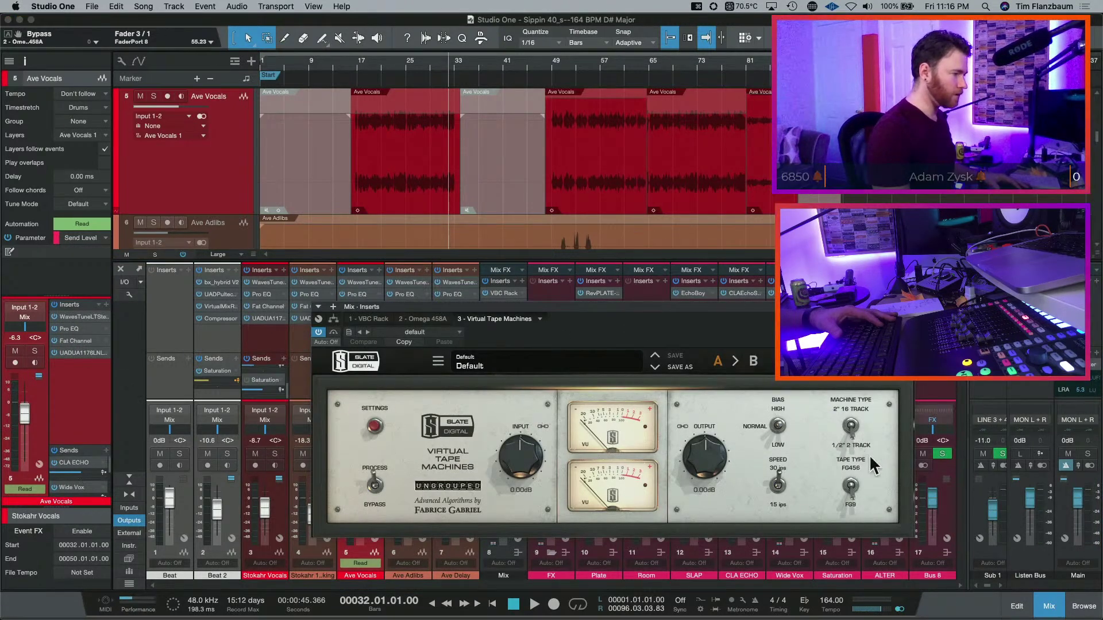
- Set Virtual Tape Machines to 15 ips with FG9 tape and audition it from bar 32
left_click(778, 485)
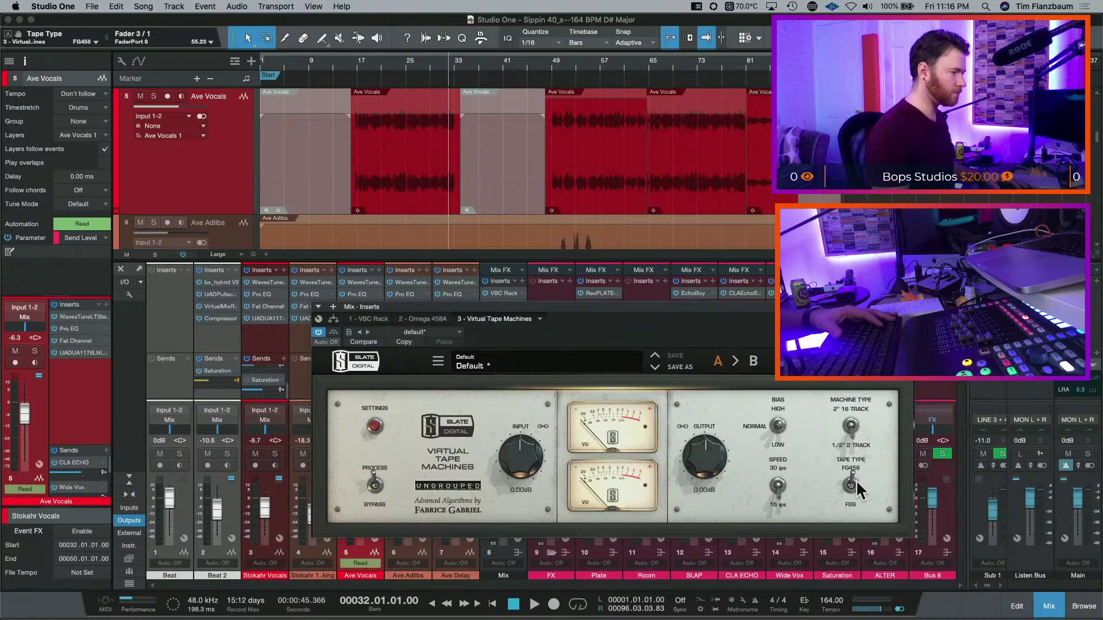
key("space")
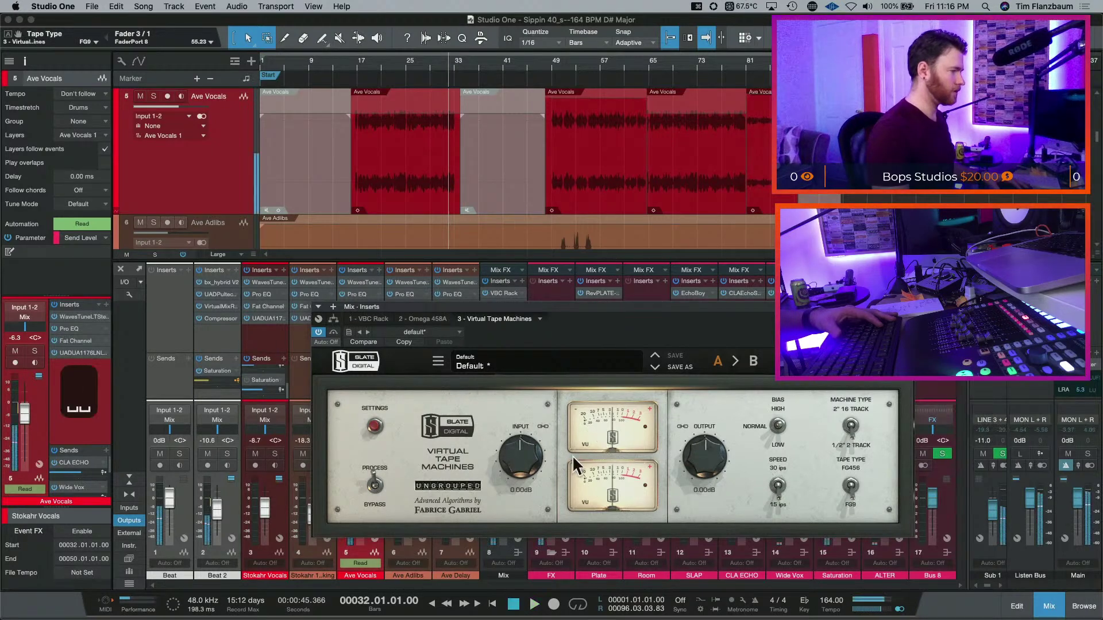
key("space")
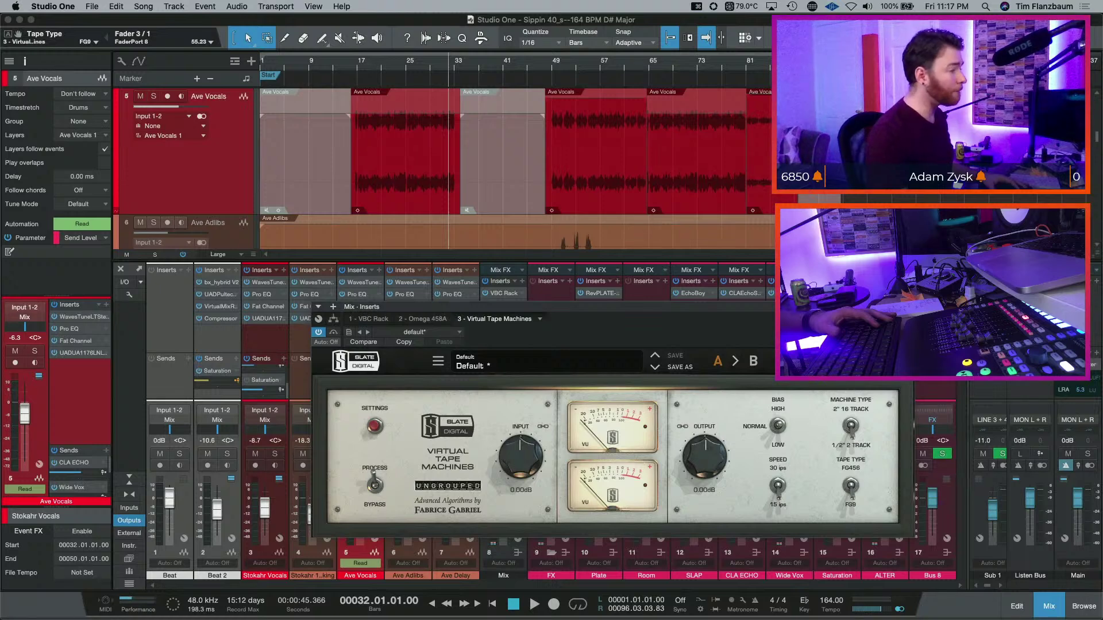
- Raise the gain of the Stokahr Vocals event starting at bar 64 to 10 dB during playback from bar 65, and close the Pro EQ
scroll(715, 209, "up", 5)
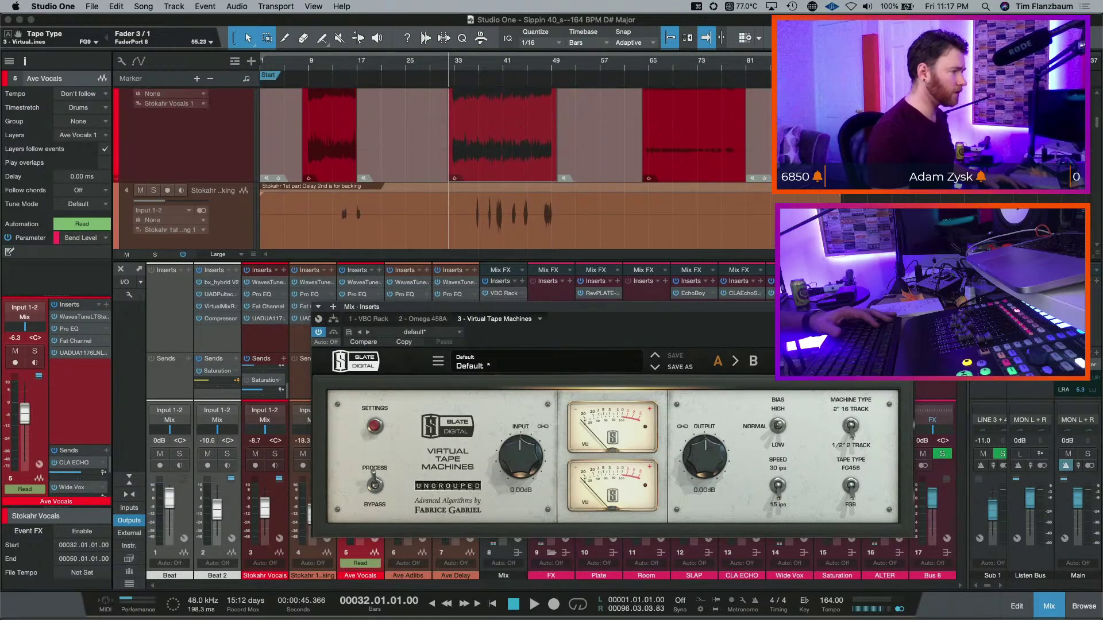
left_click(715, 210)
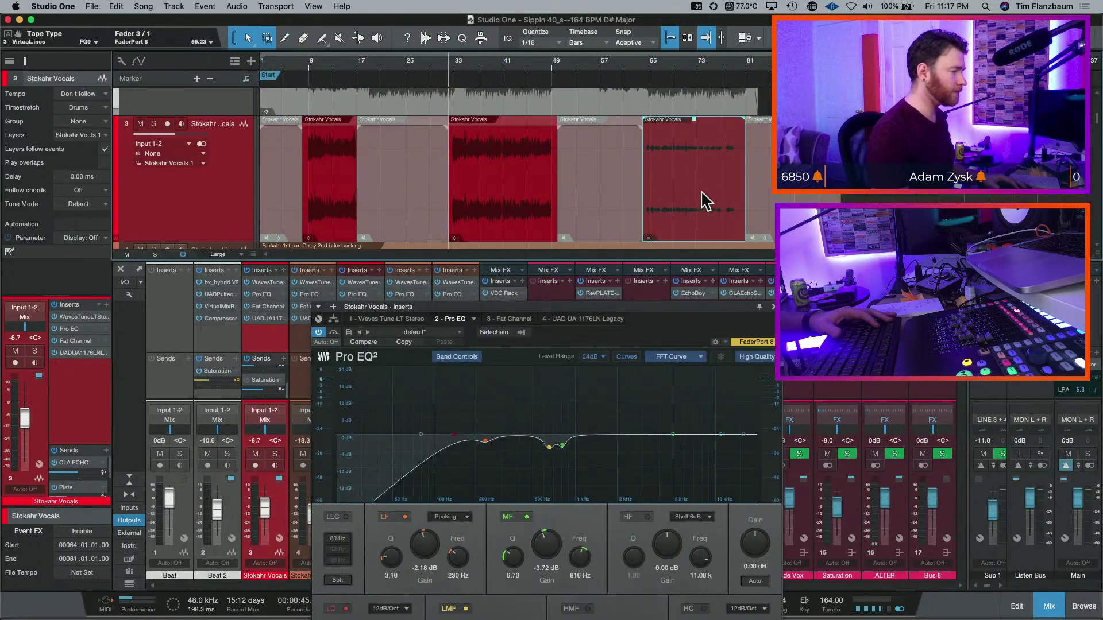
left_click(648, 69)
key("space")
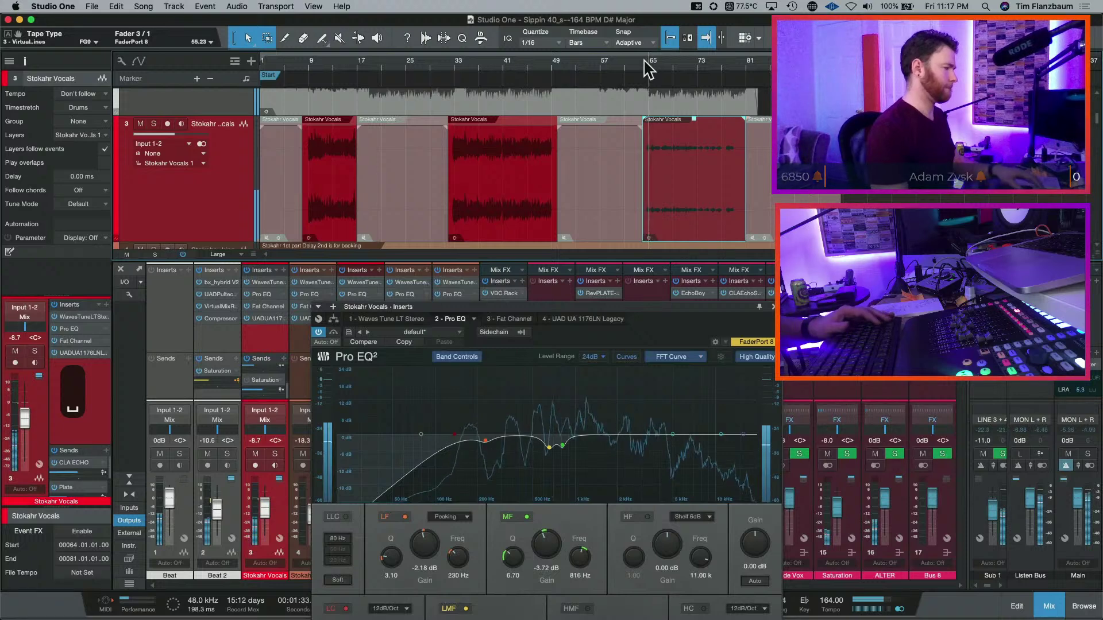
left_click_drag(697, 128, 698, 118)
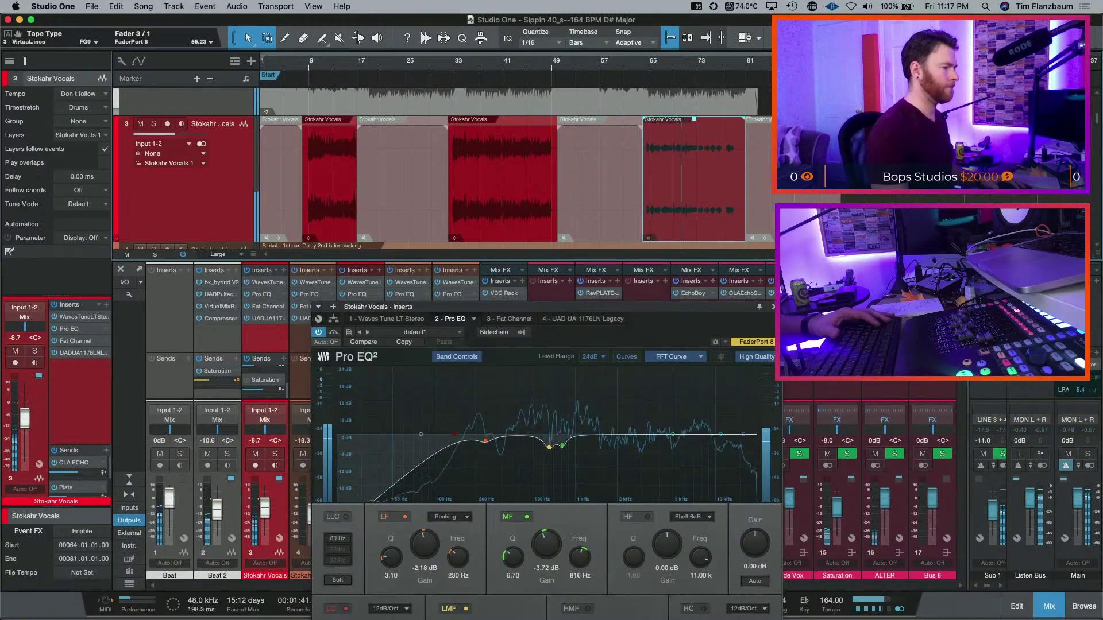
key("super+w")
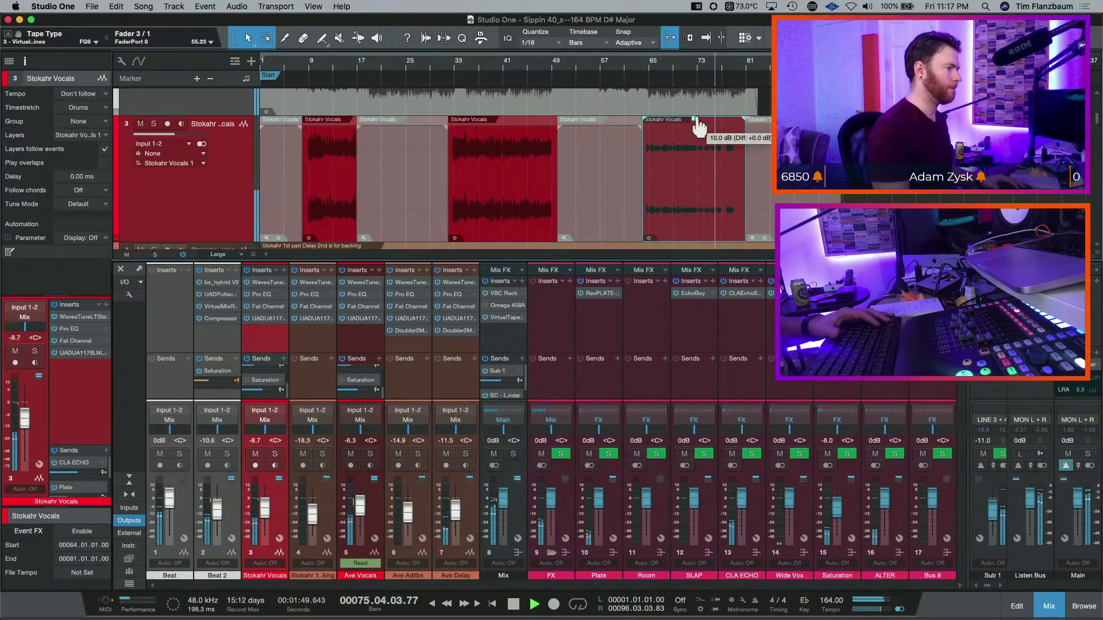
- Check the Ave Vocals event at bars 64 to 81 and replay the boosted Stokahr Vocals section from bar 65
key("Down")
key("Down")
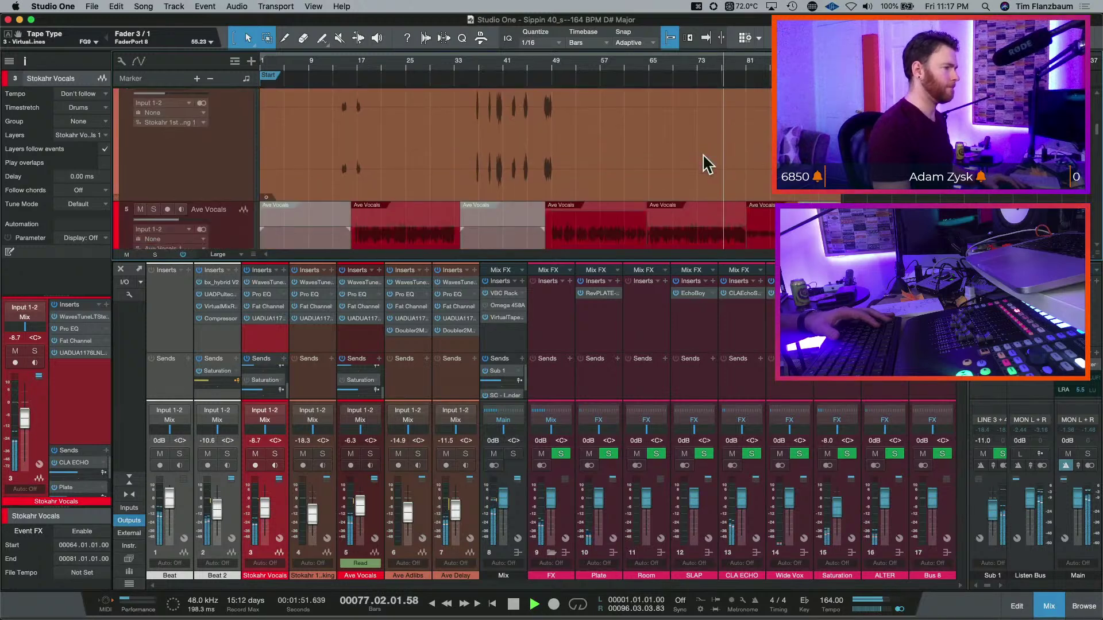
scroll(730, 137, "down", 1)
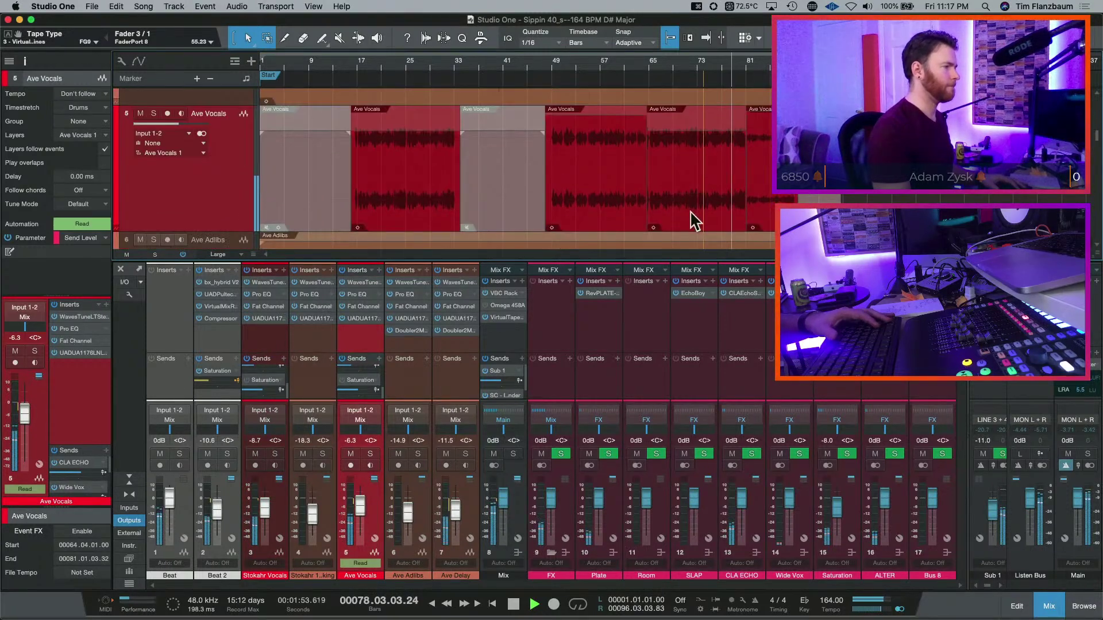
key("space")
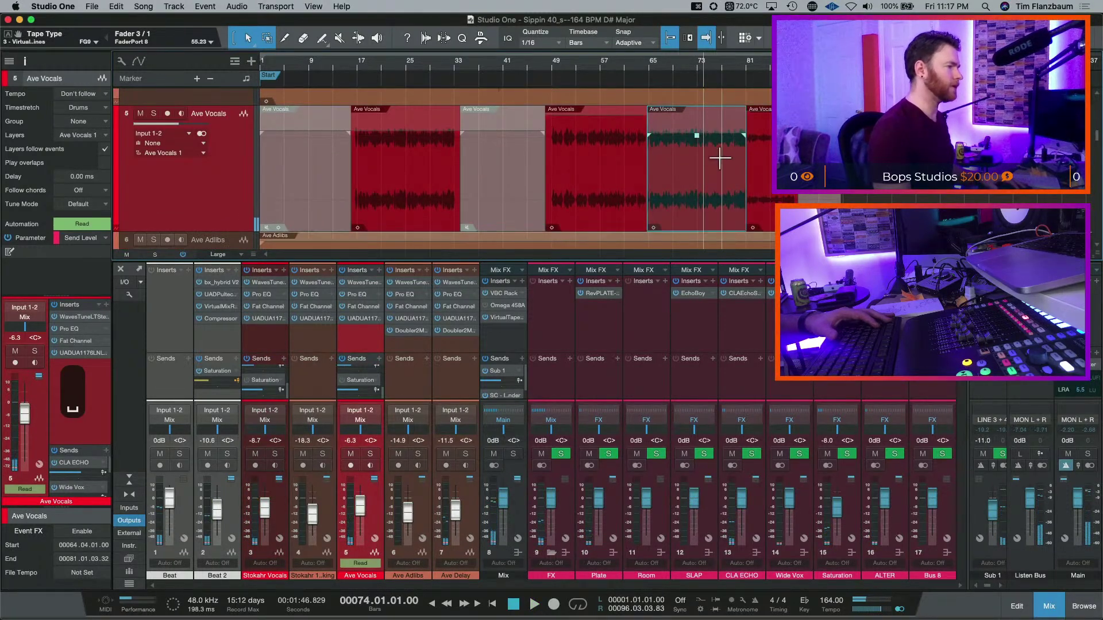
scroll(698, 132, "up", 3)
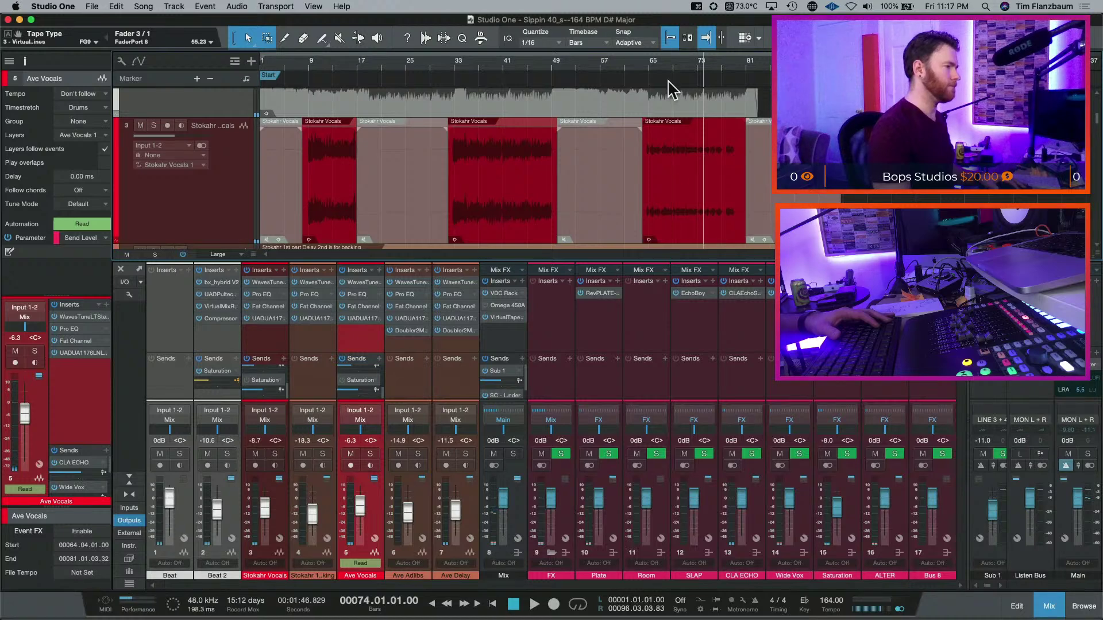
left_click(694, 232)
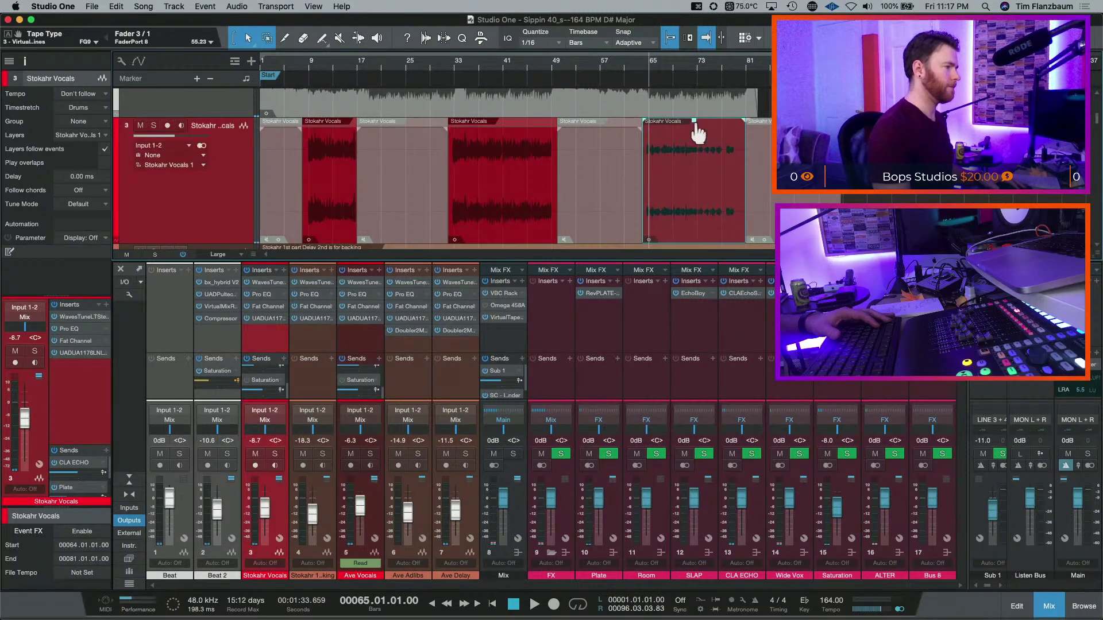
key("space")
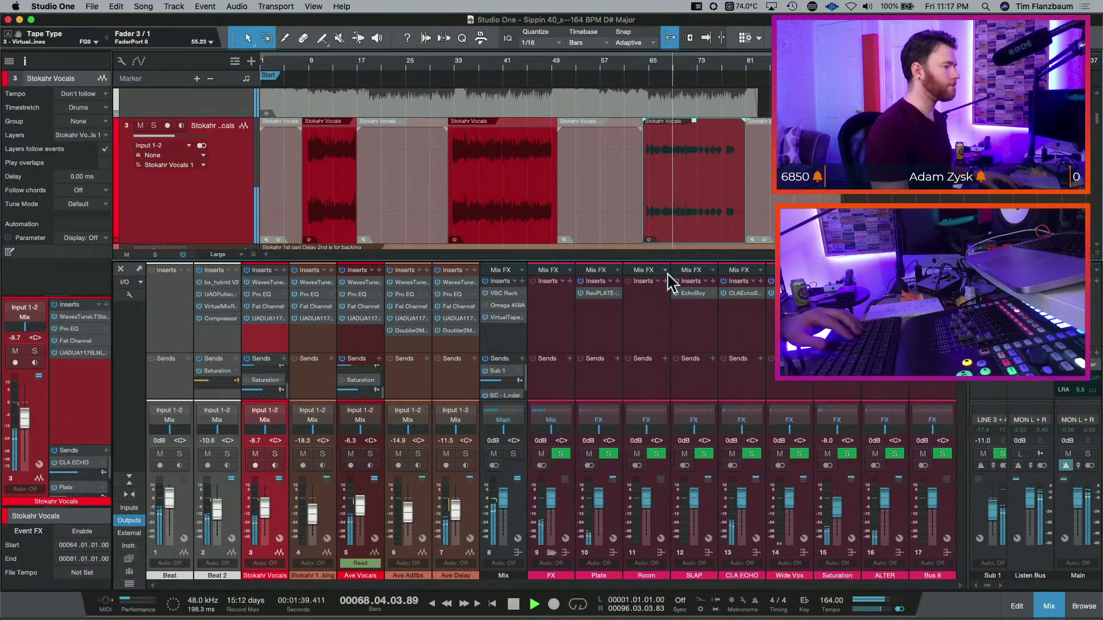
key("space")
- Display Pan automation on the Stokahr Vocals track and pan its section at bars 64 to 81 to L15
key("a")
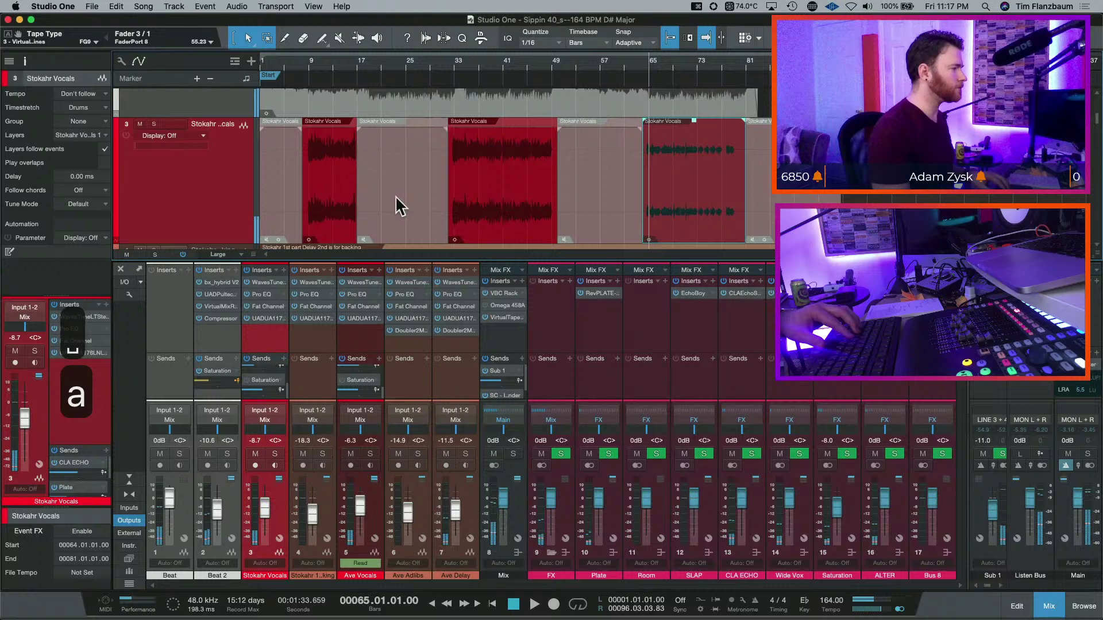
left_click(183, 137)
left_click(221, 180)
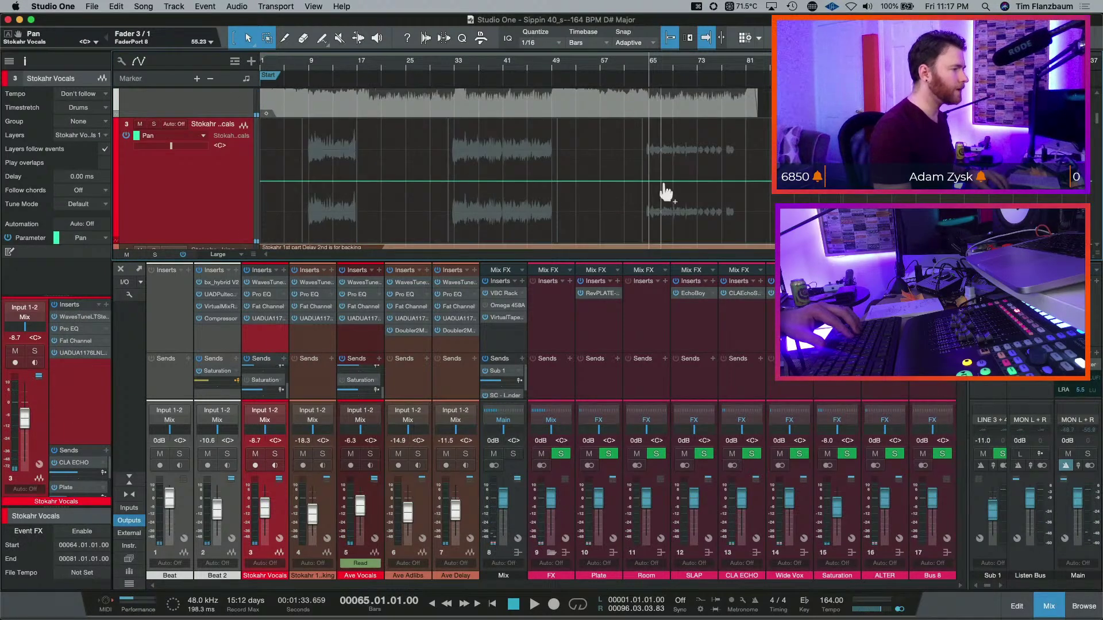
left_click_drag(638, 188, 747, 165)
key("cmd+z")
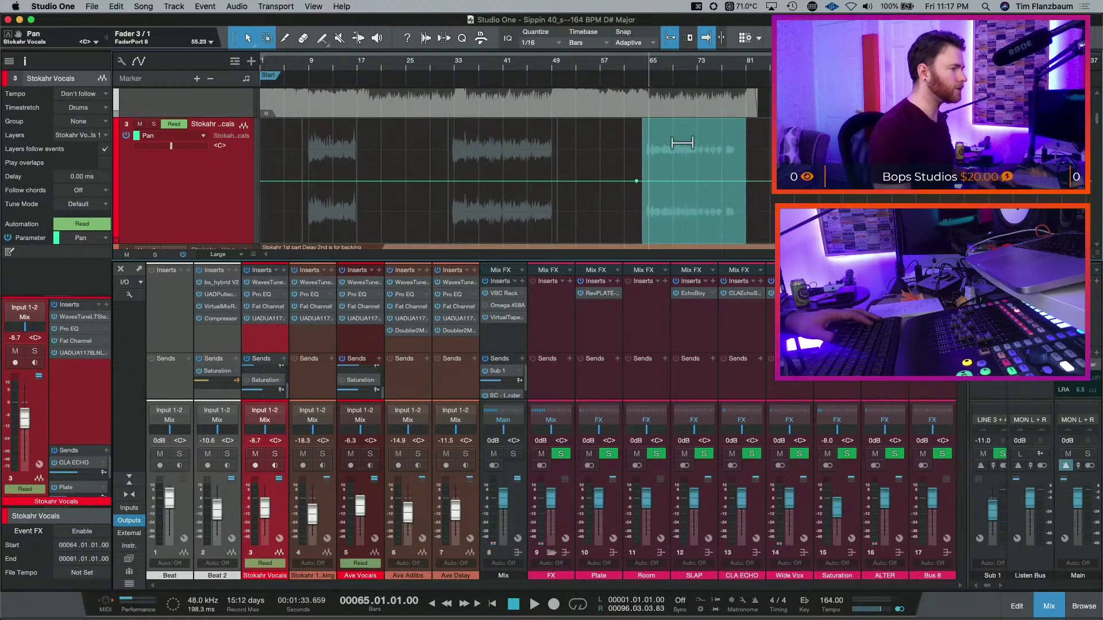
left_click_drag(682, 142, 682, 139)
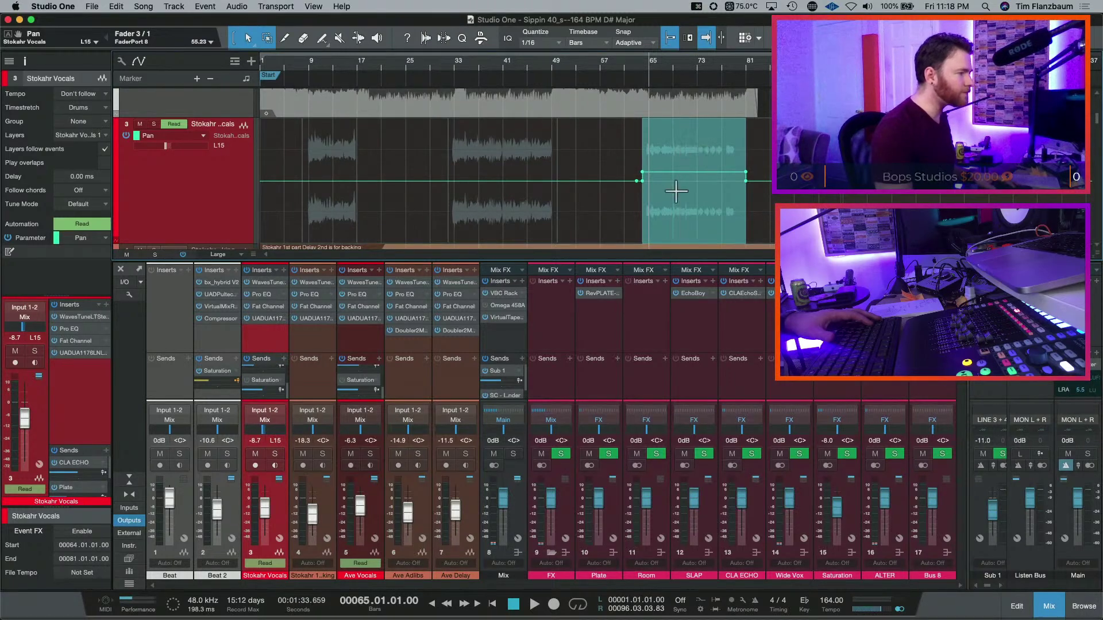
- Display Pan automation on the Ave Vocals track and pan bars 65 to 81 to R15
scroll(675, 192, "down", 5)
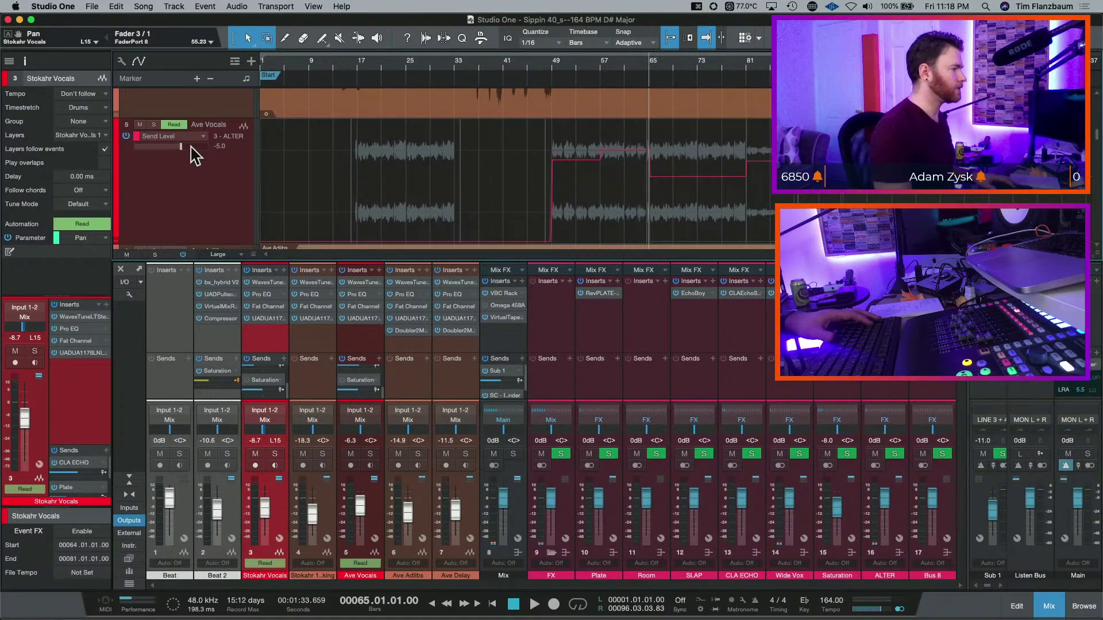
left_click(199, 136)
left_click(222, 178)
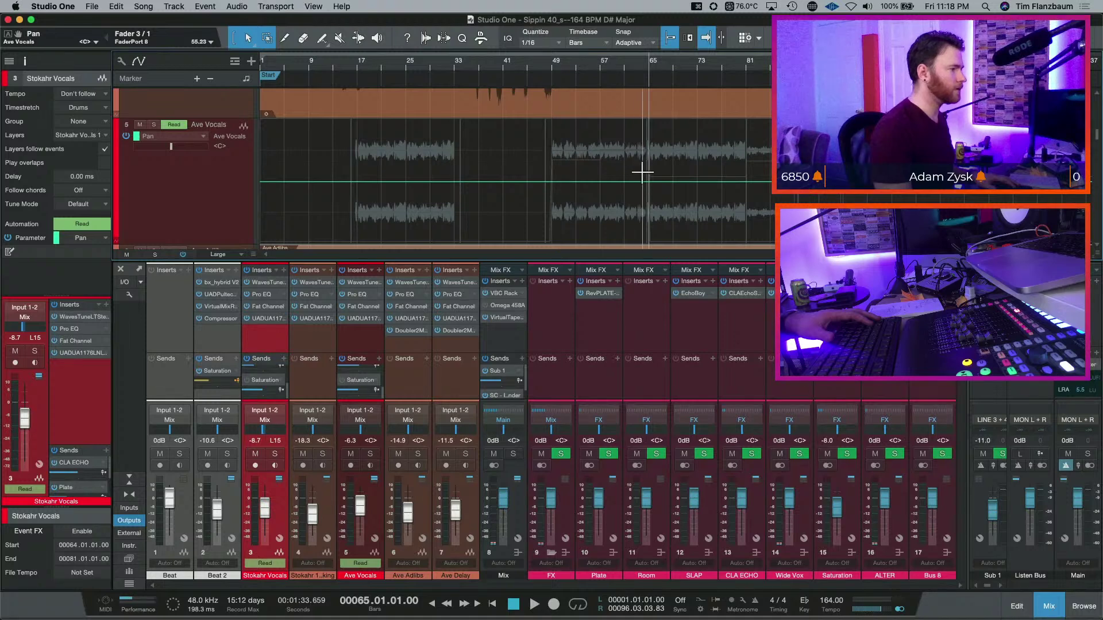
left_click(675, 175)
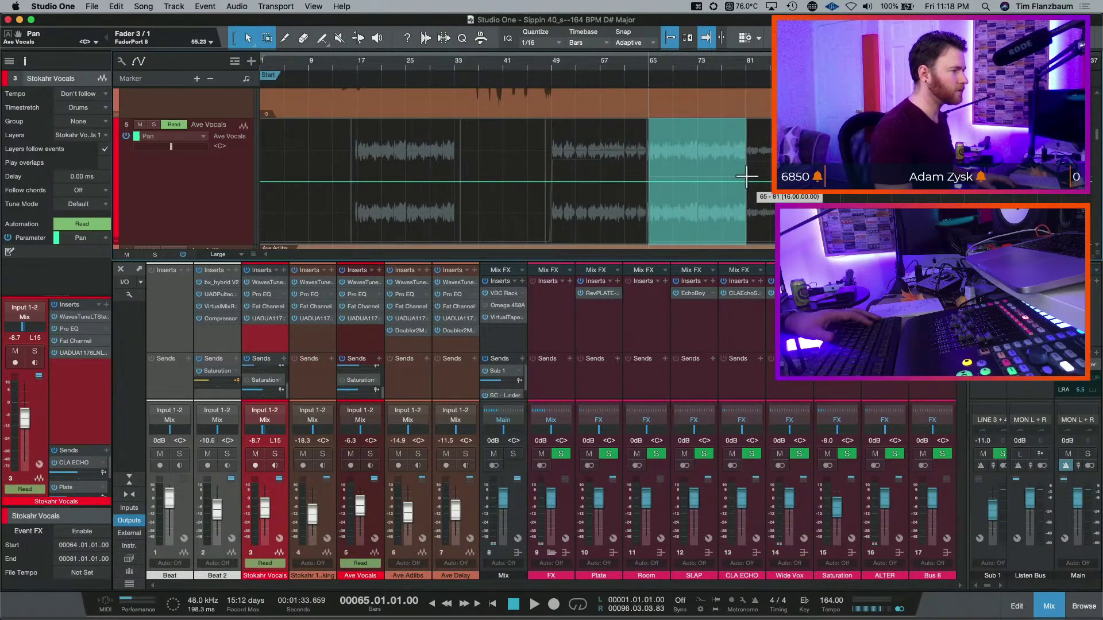
left_click_drag(697, 139, 697, 148)
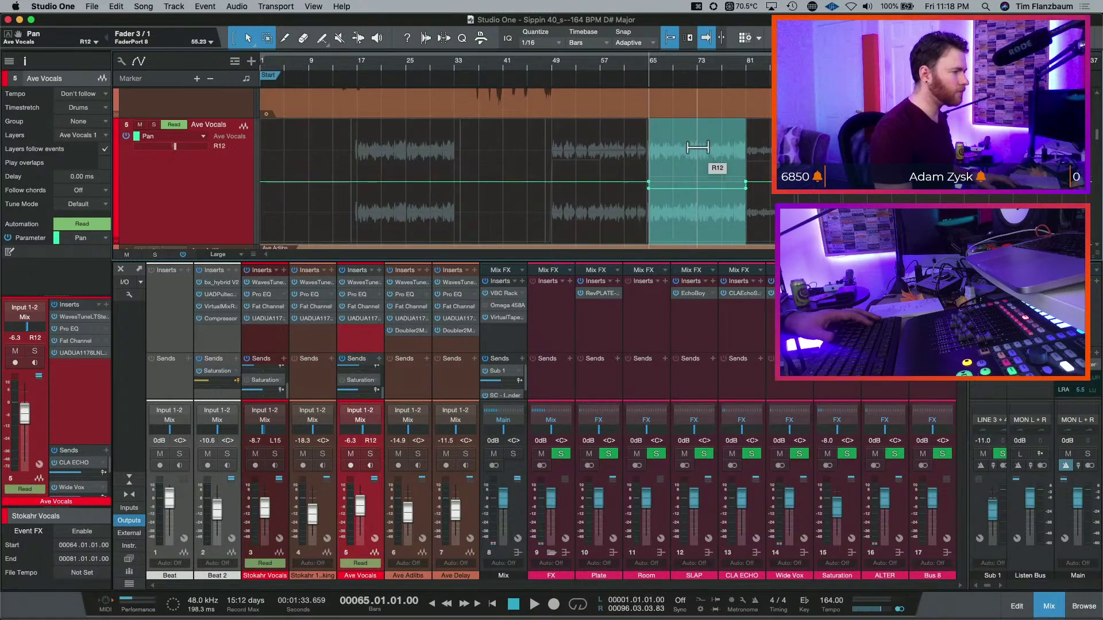
- Play the song twice from bar 62 to judge the opposite panning of the two vocals
left_click(633, 67)
key("space")
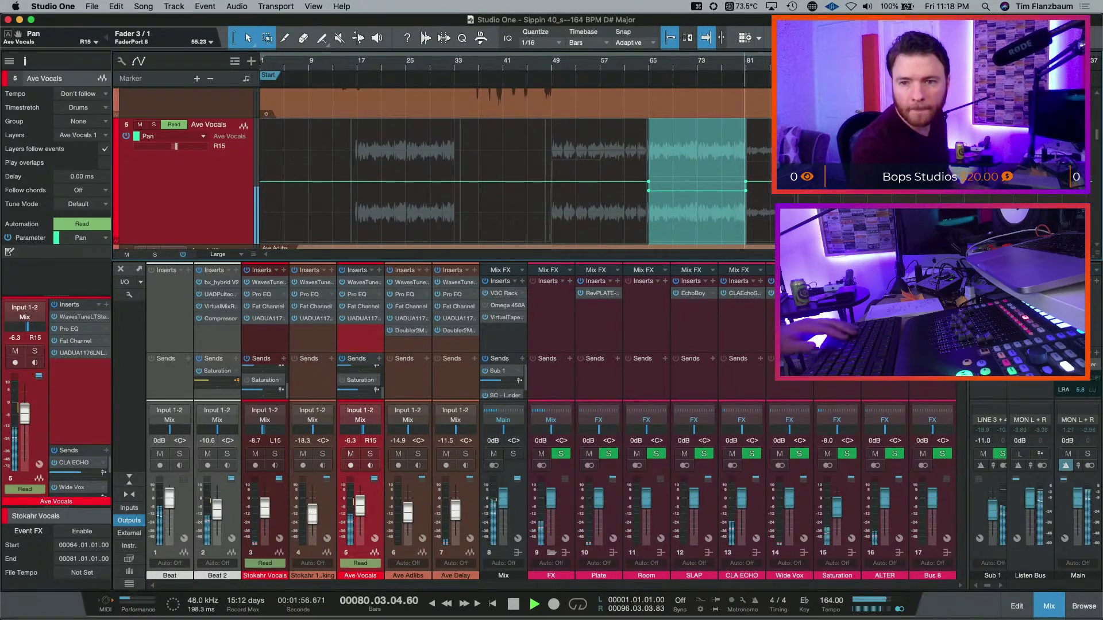
key("space")
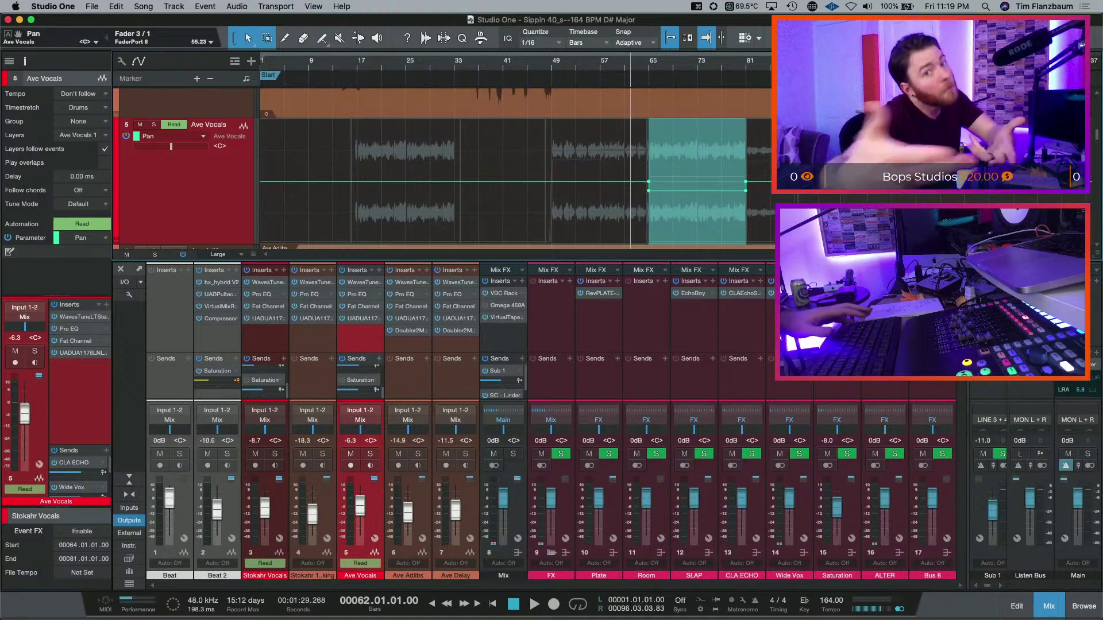
key("space")
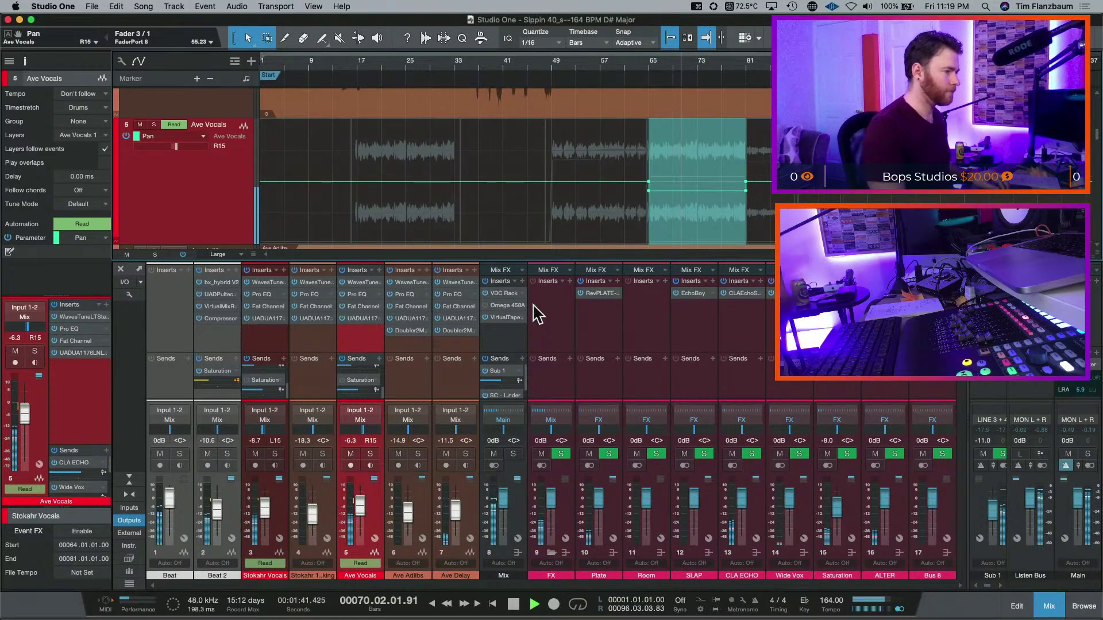
- Stop playback and save the song
key("space")
key("super+s")
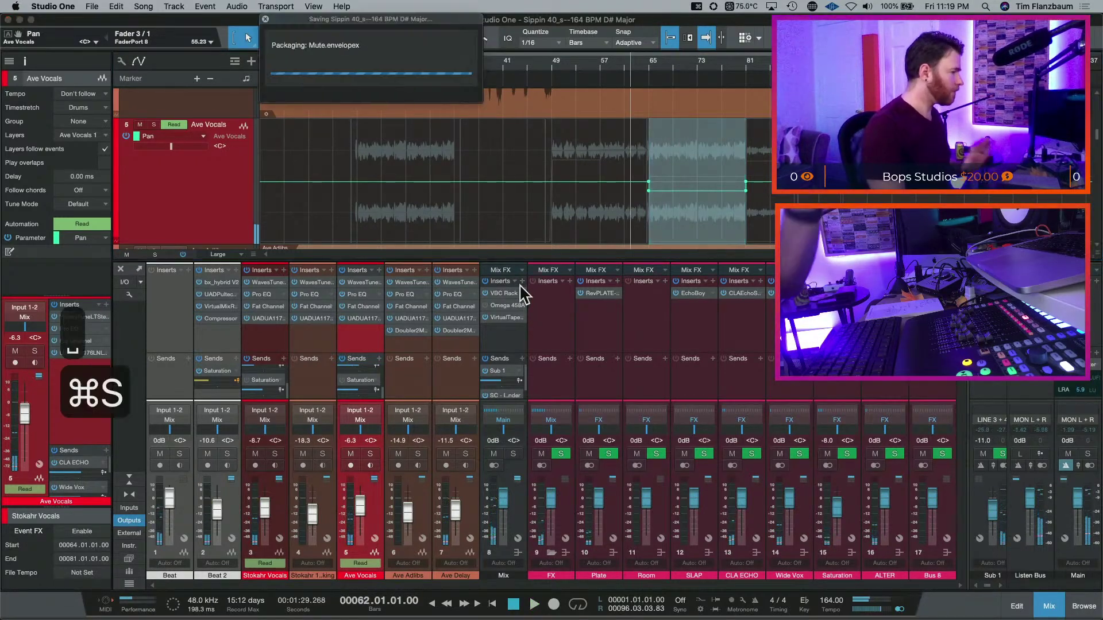
- Insert the VBC FG-MU compressor on the Mix bus and move its window clear of the mixer channels
left_click(523, 283)
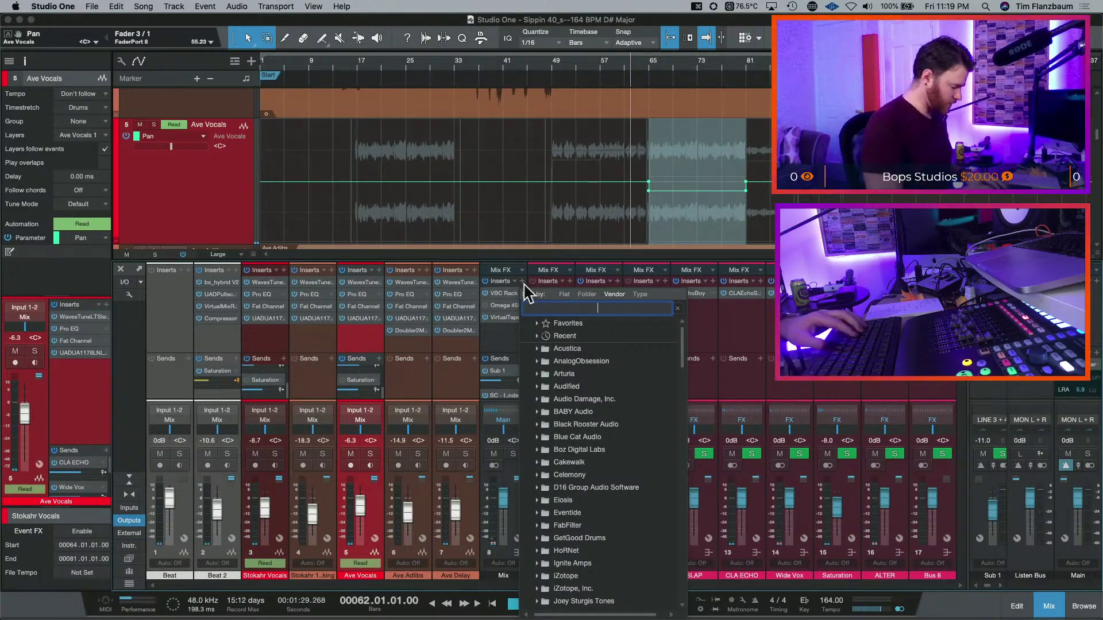
type("vbc")
key("Down")
key("Down")
key("Down")
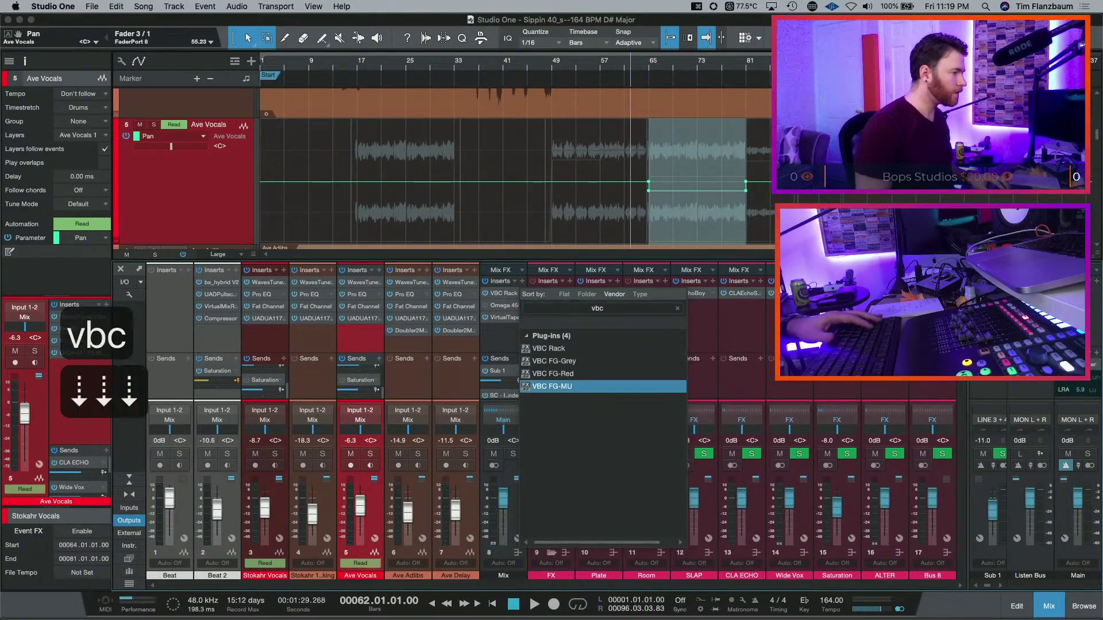
key("Return")
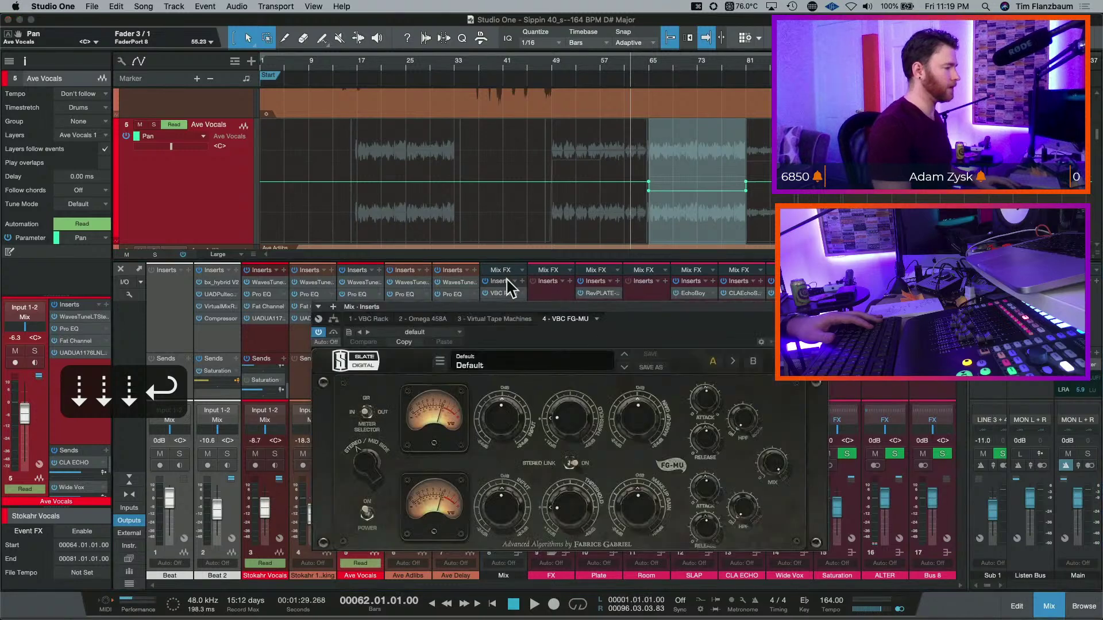
left_click_drag(532, 320, 408, 179)
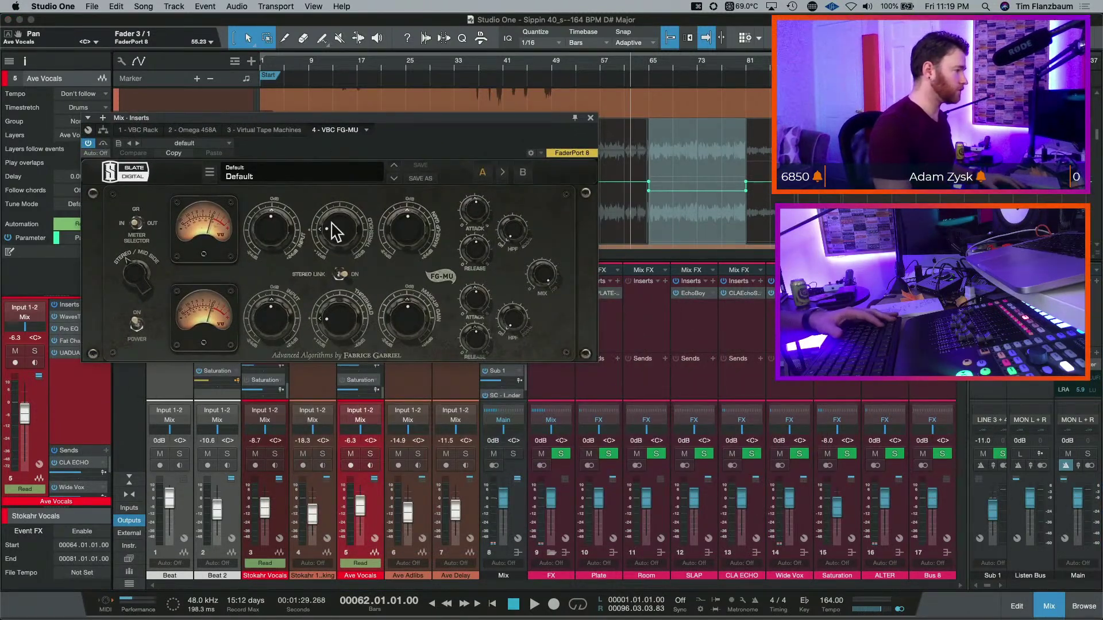
- During playback, try Mid-Side mode on the FG-MU, return it to Stereo, reset the input gain, and set attack to 3.0 and threshold to -8.6
left_click_drag(146, 277, 172, 185)
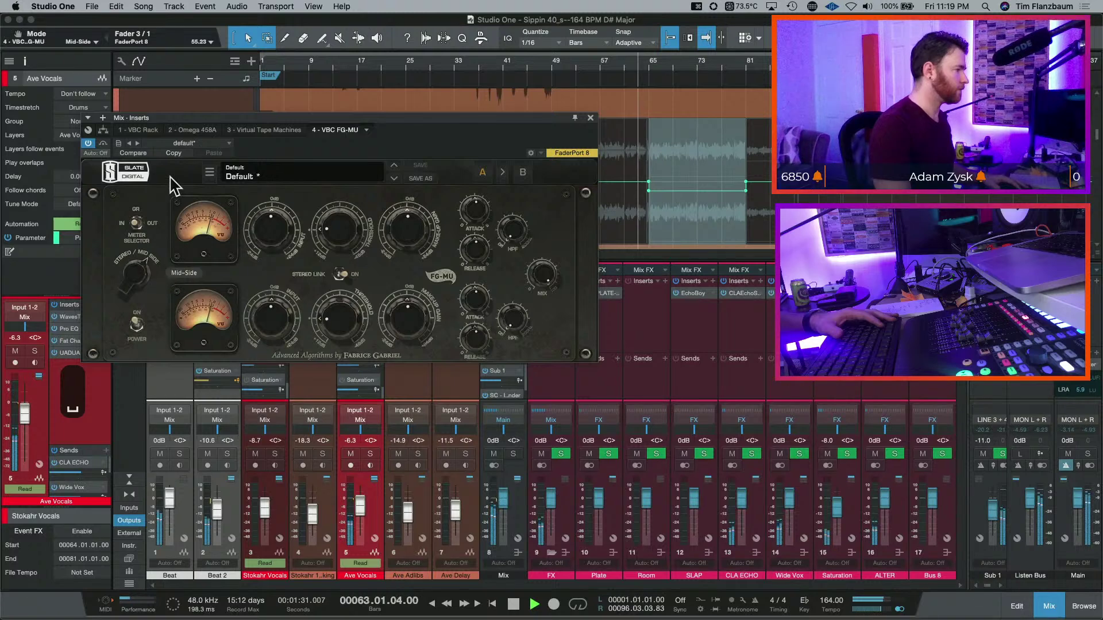
left_click_drag(143, 278, 138, 300)
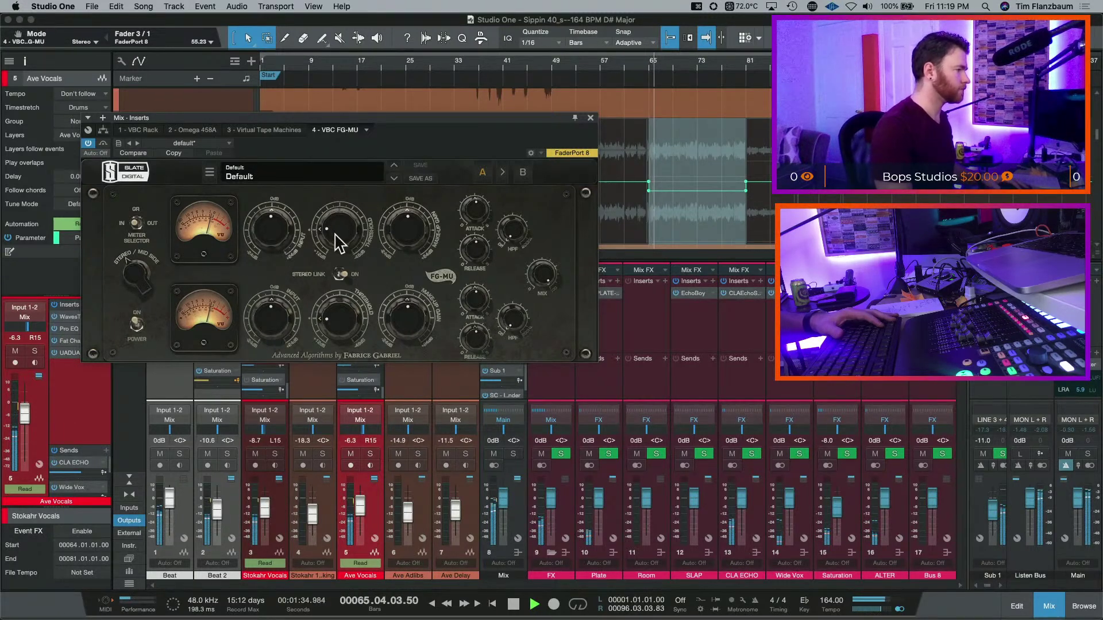
left_click_drag(339, 241, 283, 224)
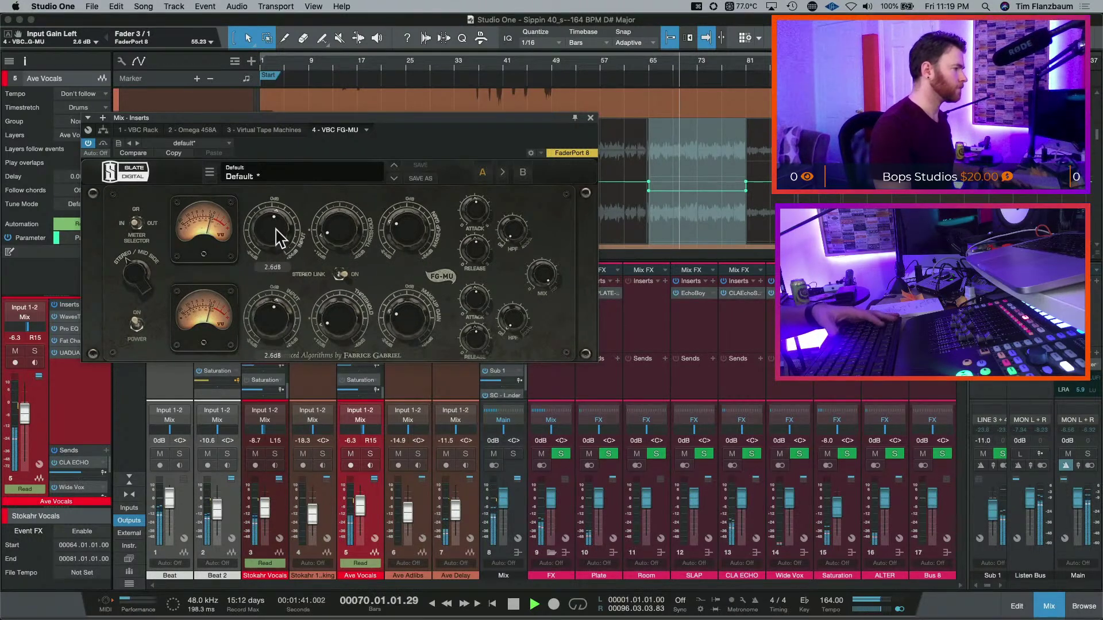
left_click(278, 240, "alt")
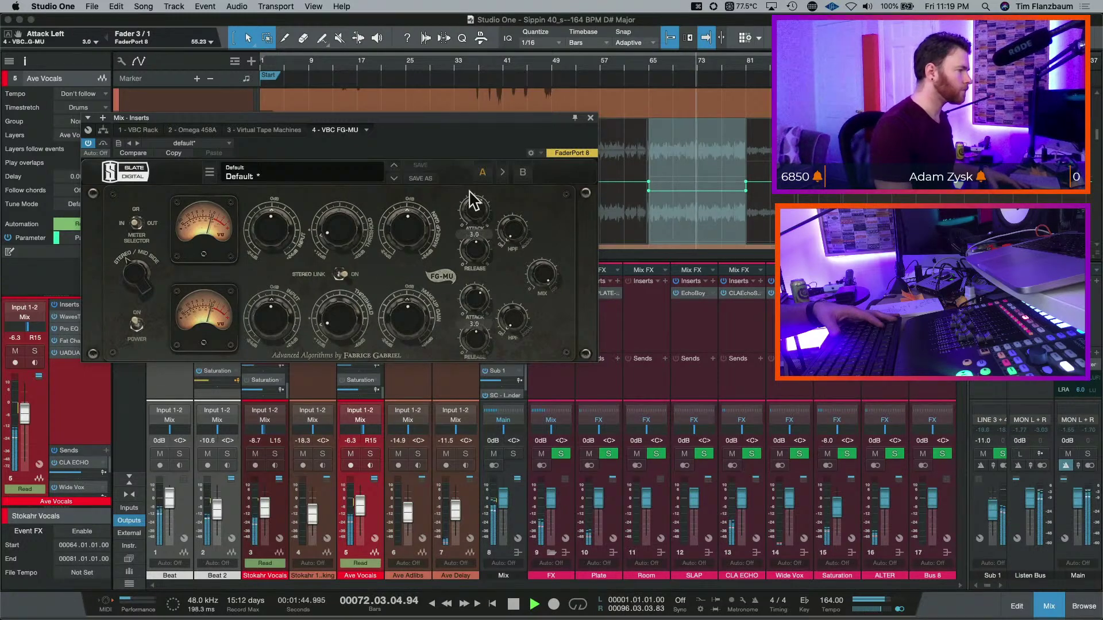
left_click_drag(341, 235, 338, 212)
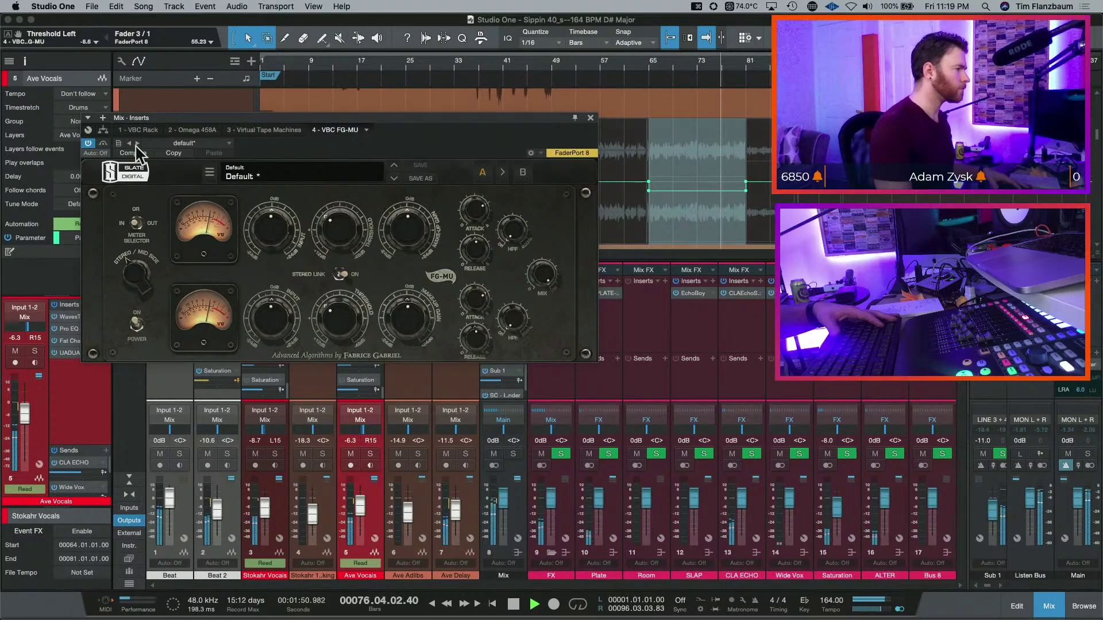
- Bypass the FG-MU compressor and close its window
left_click(103, 144)
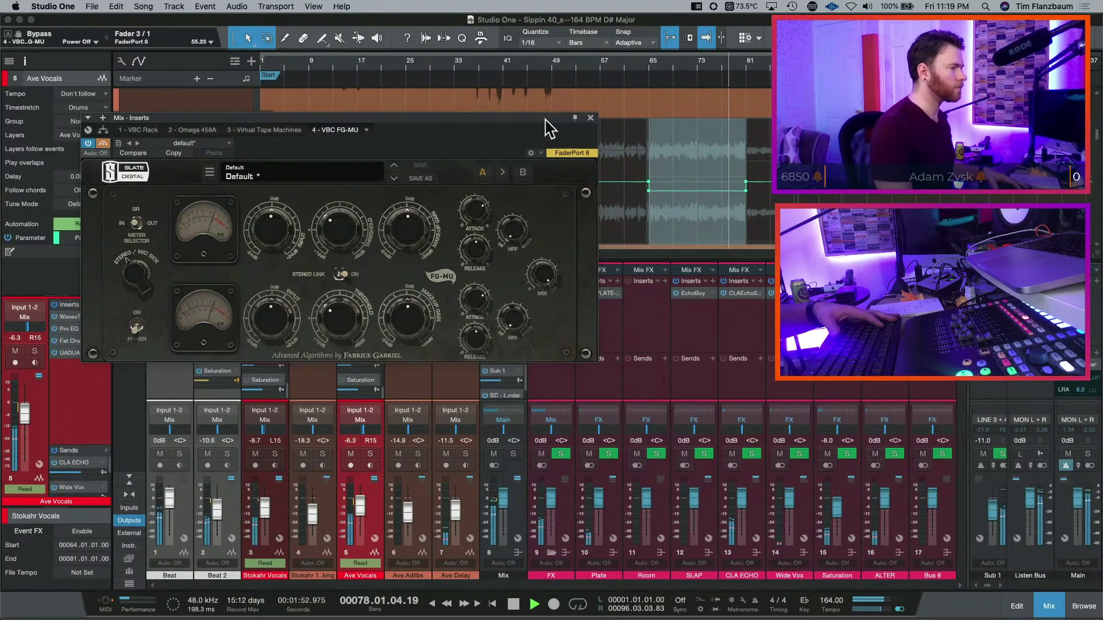
left_click_drag(549, 119, 411, 386)
left_click_drag(773, 318, 586, 295)
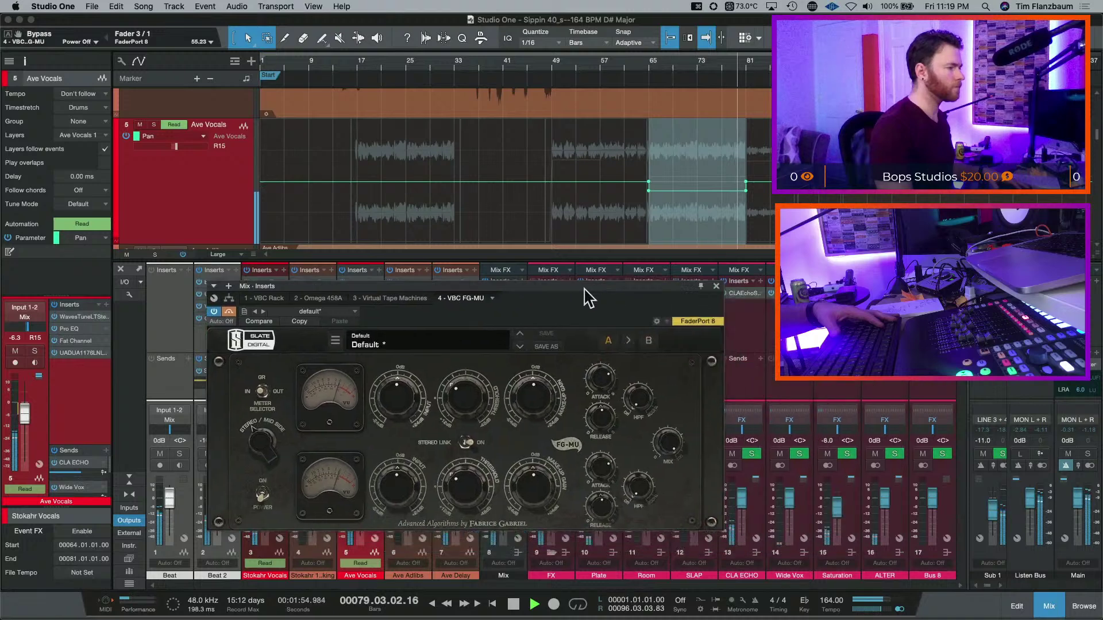
left_click(711, 284)
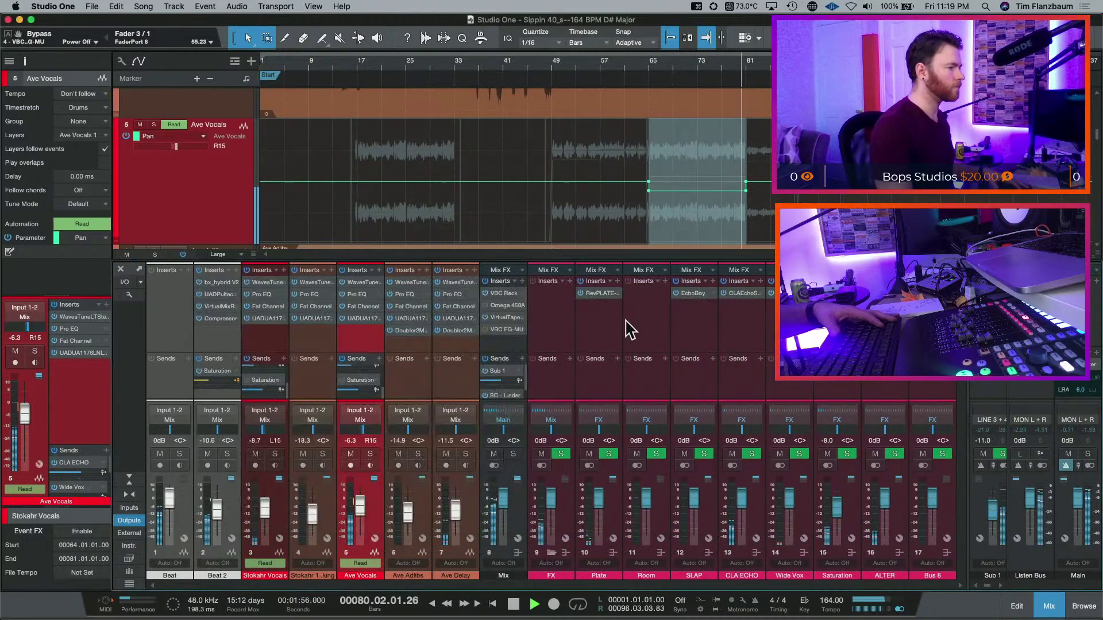
- Insert the Shadow Hills Mastering Compressor on the Mix bus and play the song from bar 17
left_click(522, 281)
type("shadow")
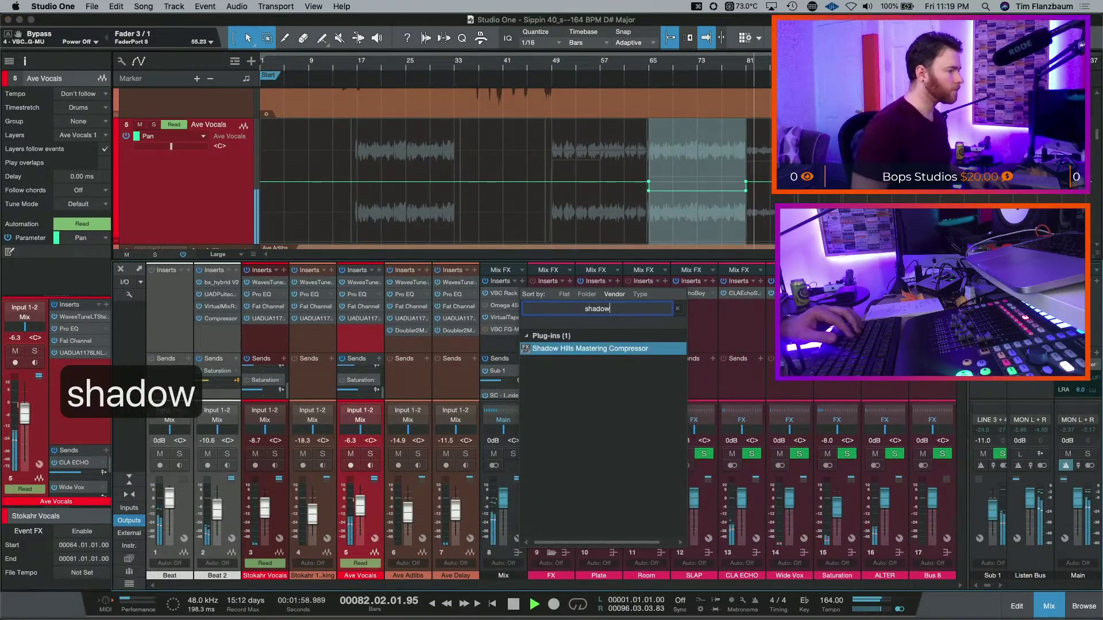
key("Return")
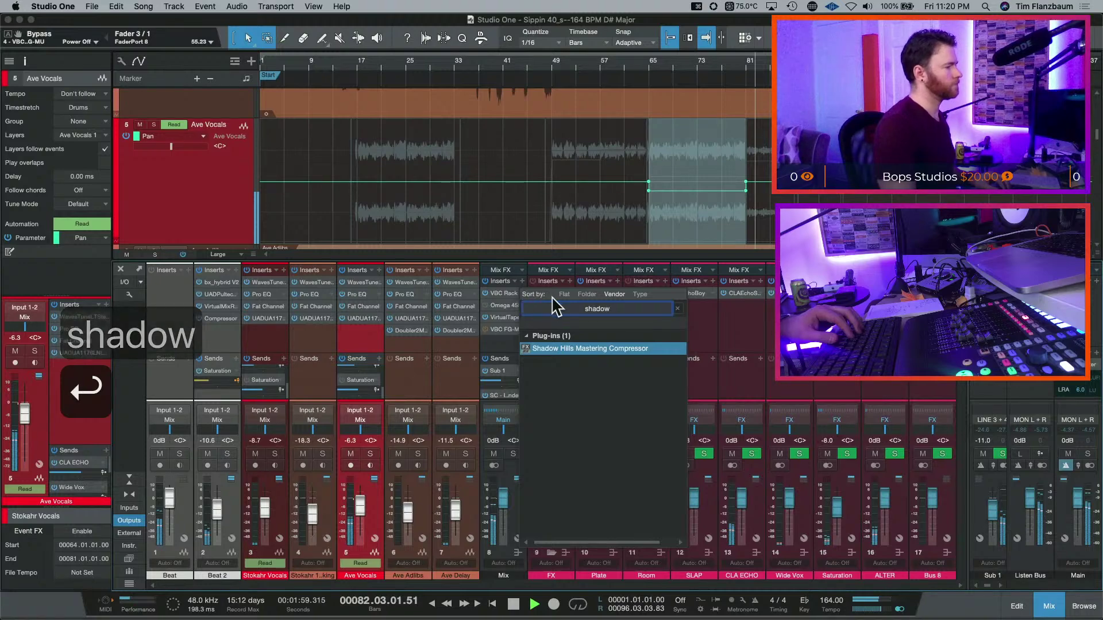
left_click(591, 347)
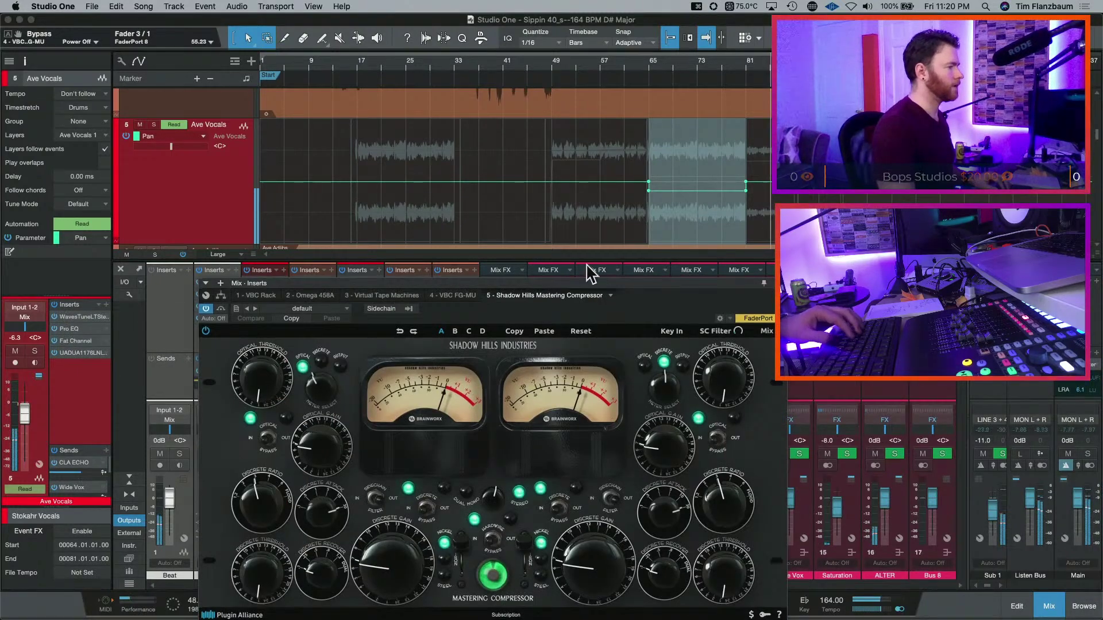
left_click_drag(591, 284, 455, 394)
left_click(361, 68)
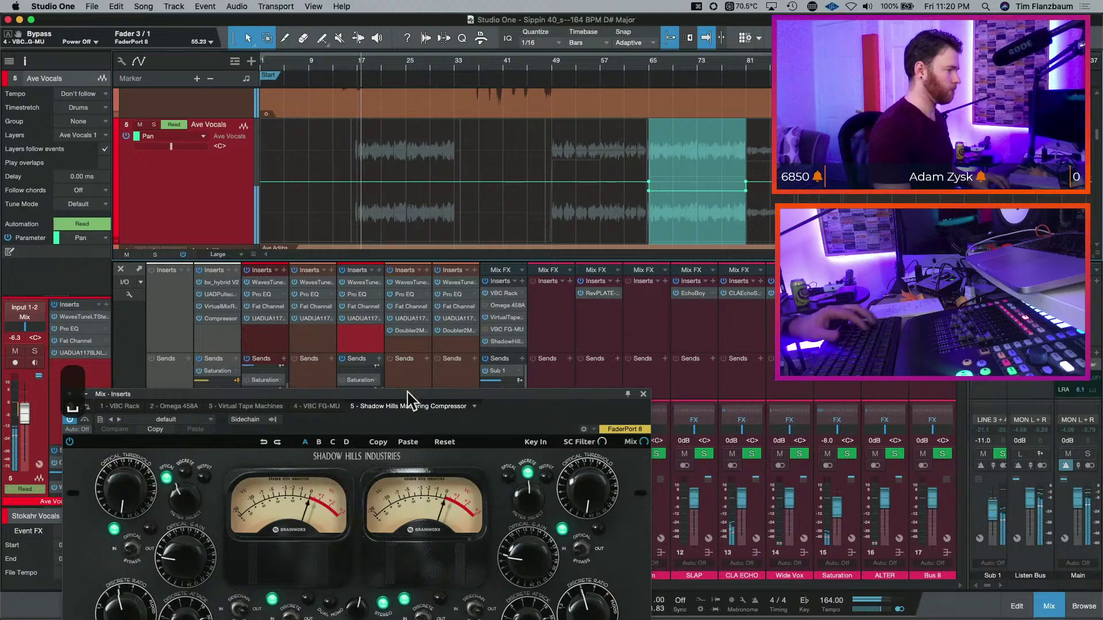
left_click_drag(404, 414, 460, 161)
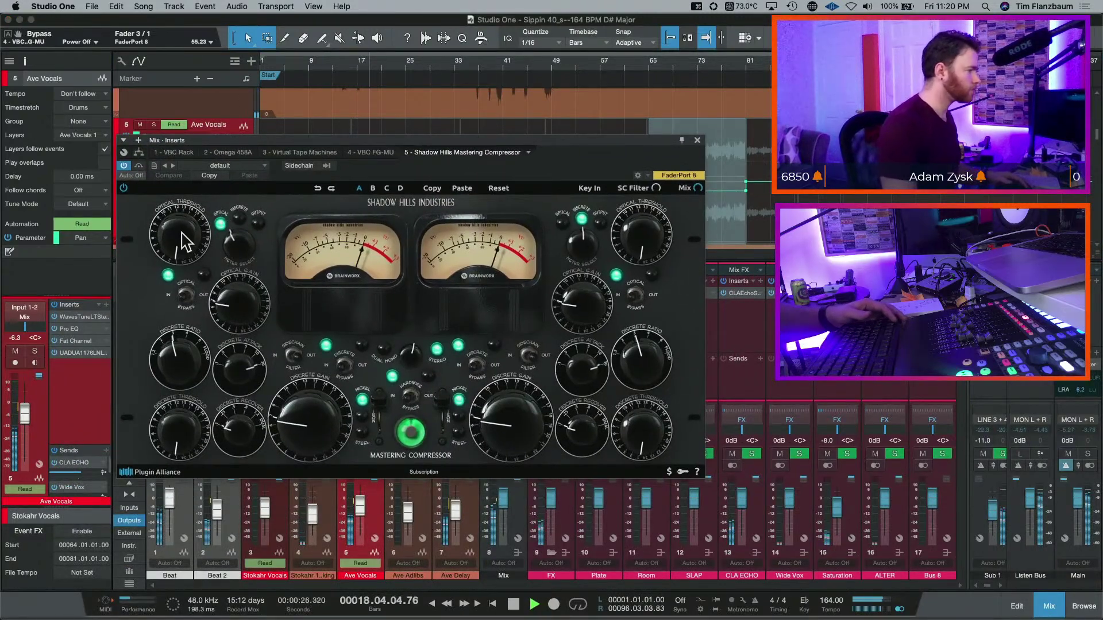
- Set the Shadow Hills Optical Threshold 1 to 5 and compare the Nickel and Steel transformers, leaving Steel selected
left_click_drag(177, 234, 183, 220)
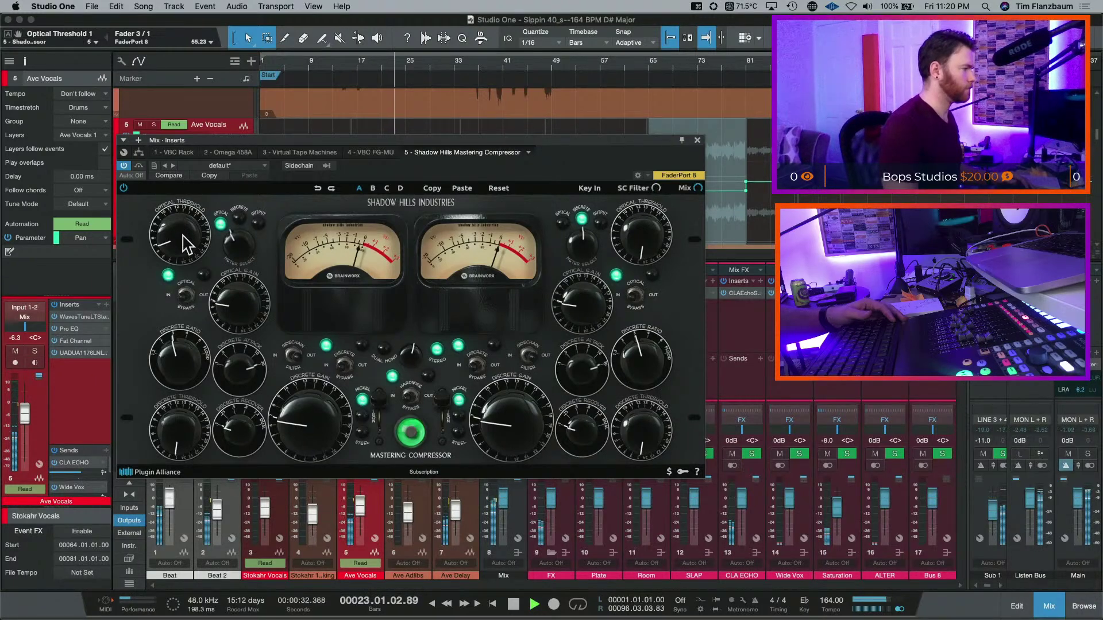
left_click(379, 410)
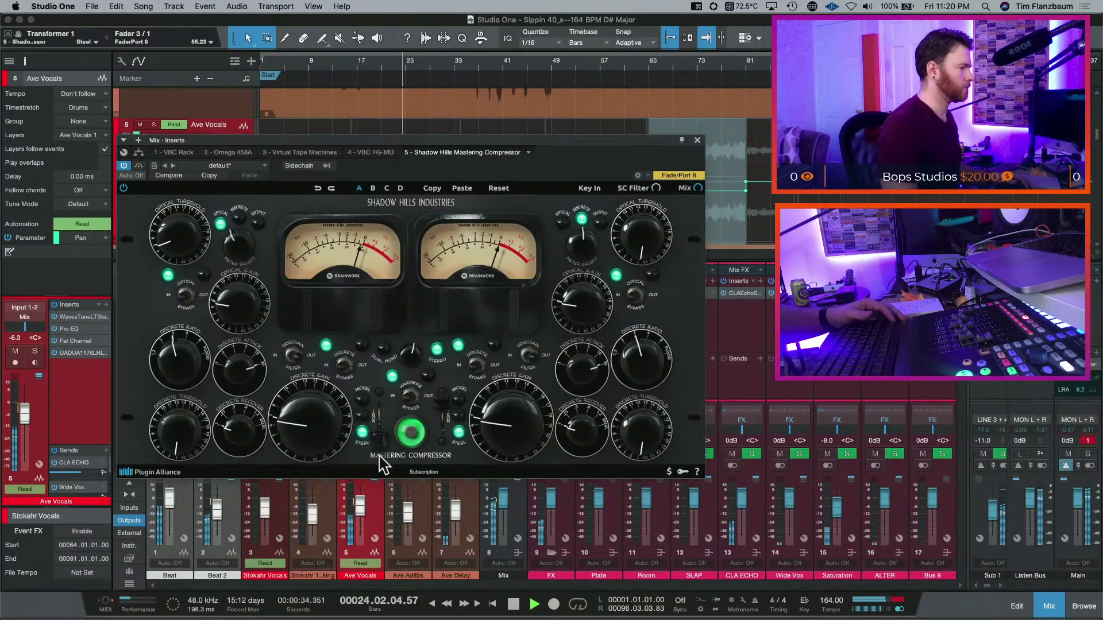
left_click(380, 419)
left_click(382, 430)
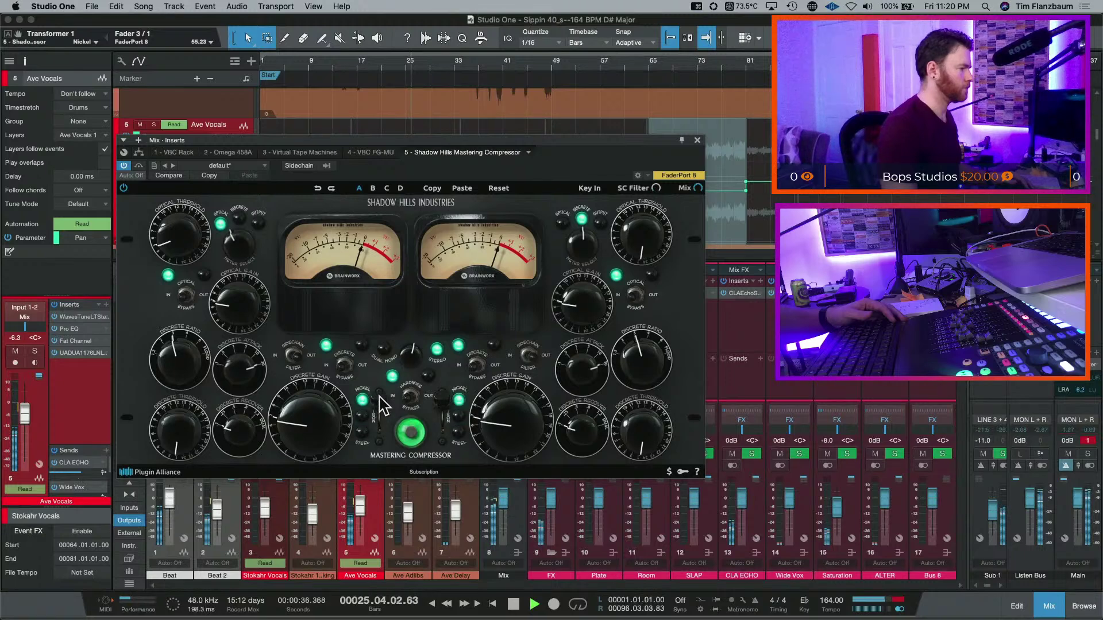
left_click(383, 439)
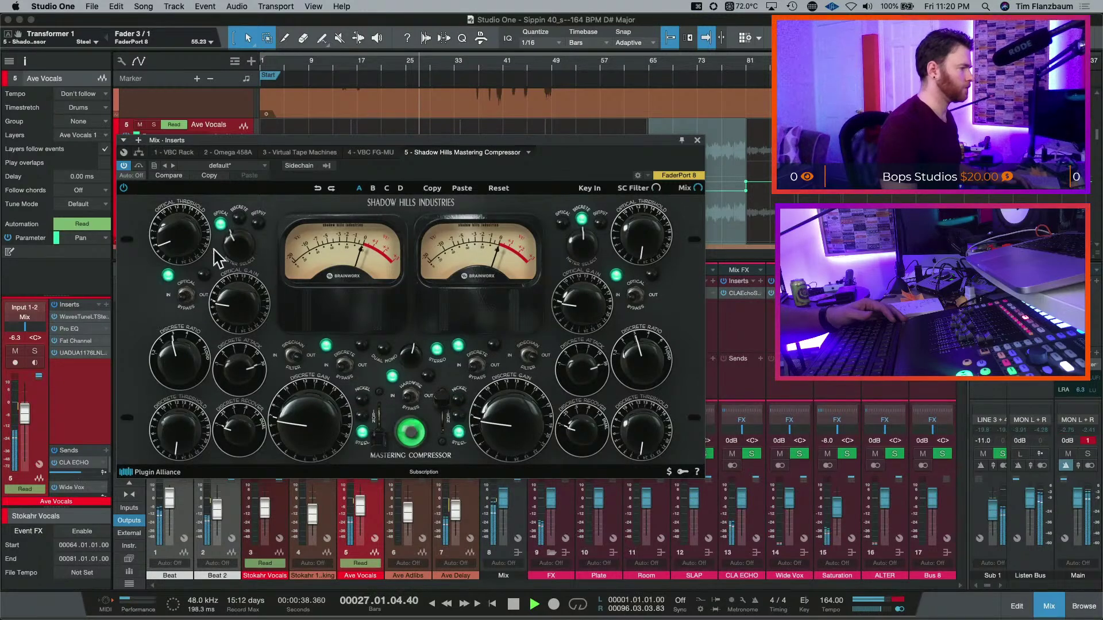
- Raise Optical Threshold 1 to 6 and check the discrete metering before switching the meter back to Optical
scroll(190, 240, "up", 1)
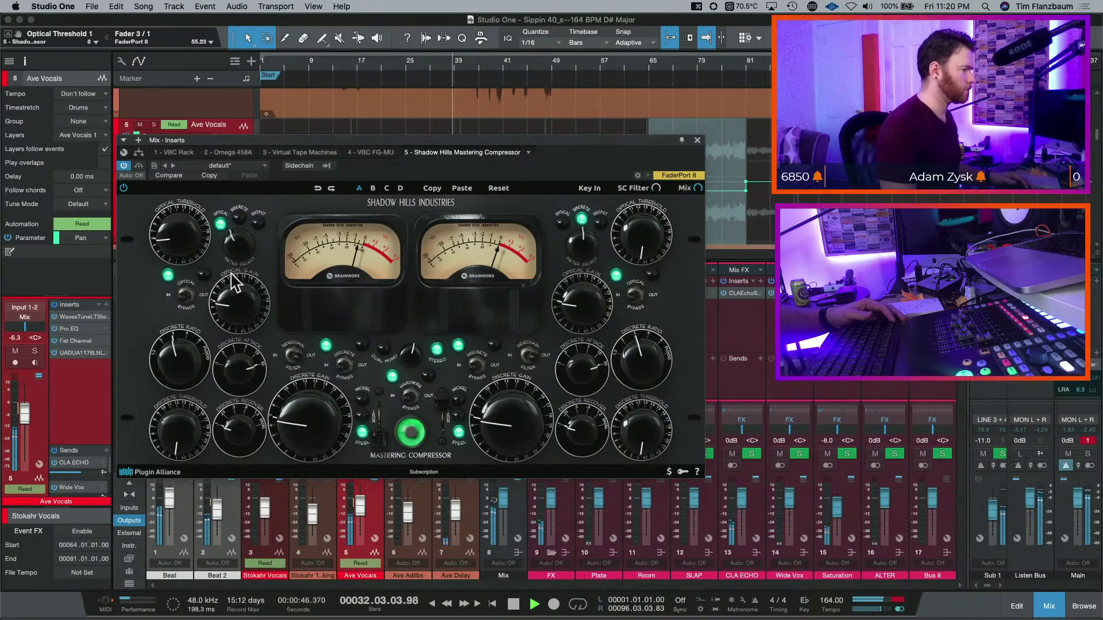
scroll(242, 253, "up", 1)
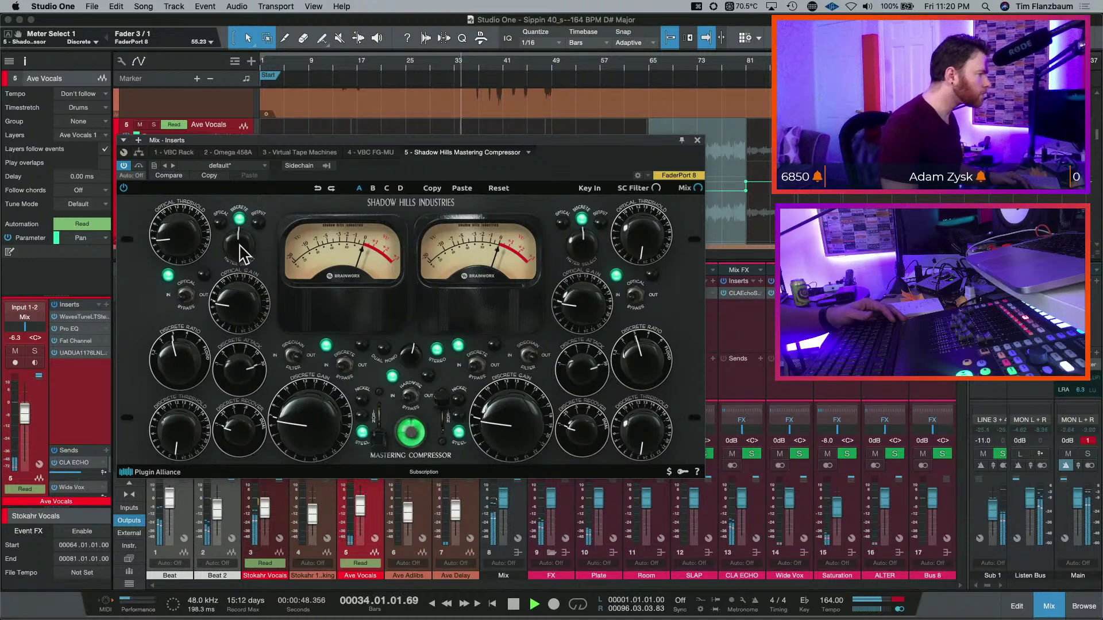
scroll(230, 245, "down", 1)
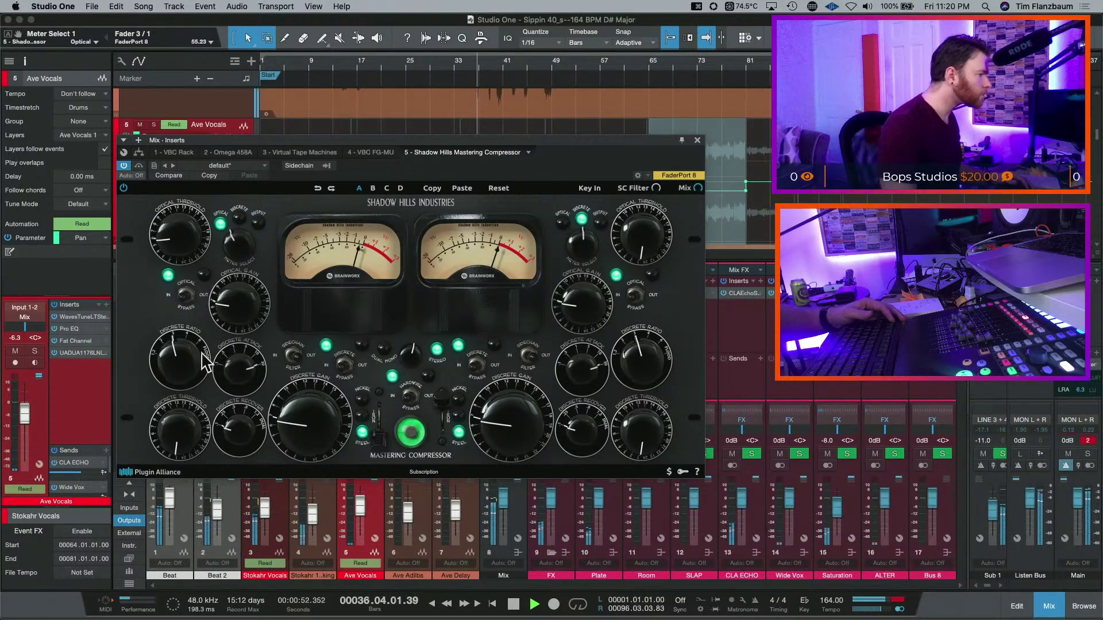
- Set Discrete Ratio 1 to 1.2:1 and raise Discrete Threshold 1 while listening to the mix
scroll(184, 373, "down", 3)
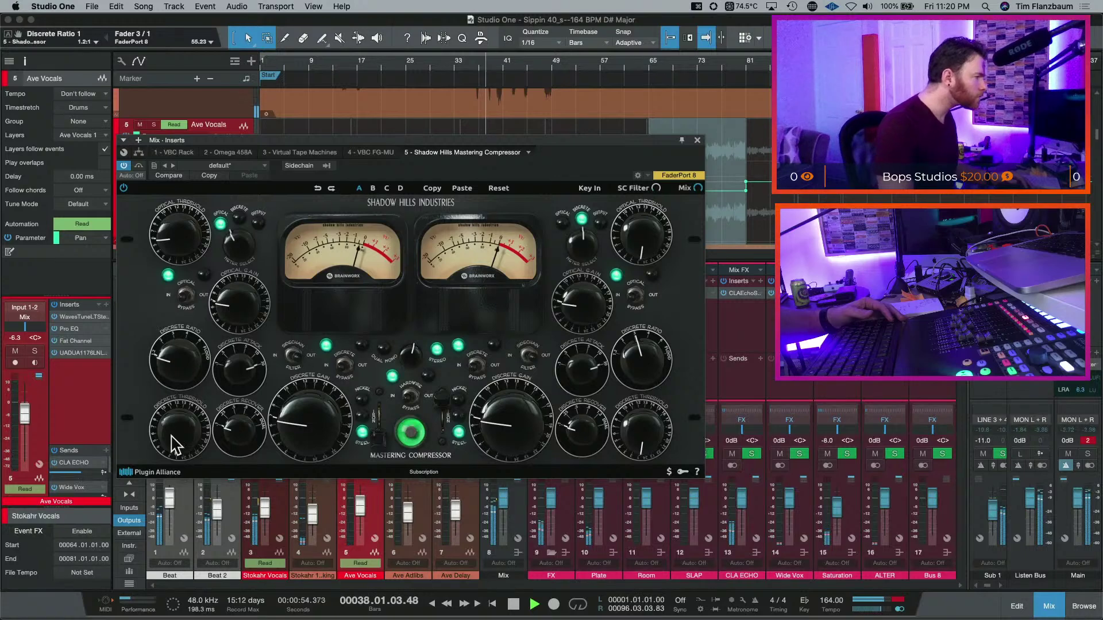
scroll(242, 374, "up", 3)
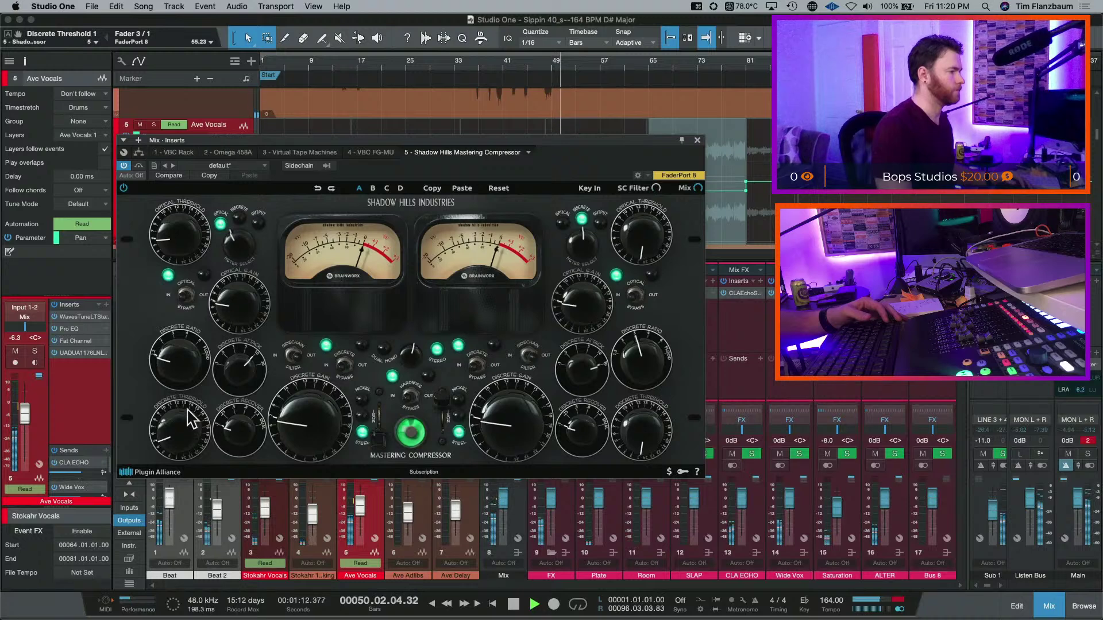
scroll(192, 418, "up", 1)
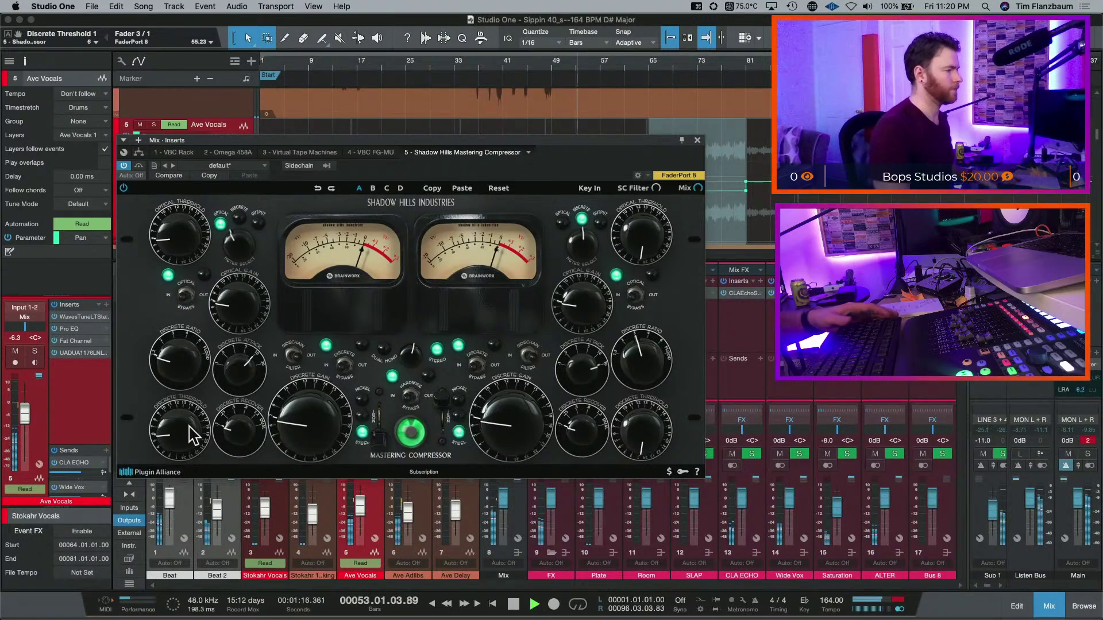
- Replay the song from bar 17 and compare the mix with the Shadow Hills compressor bypassed and active
key("space")
key("space")
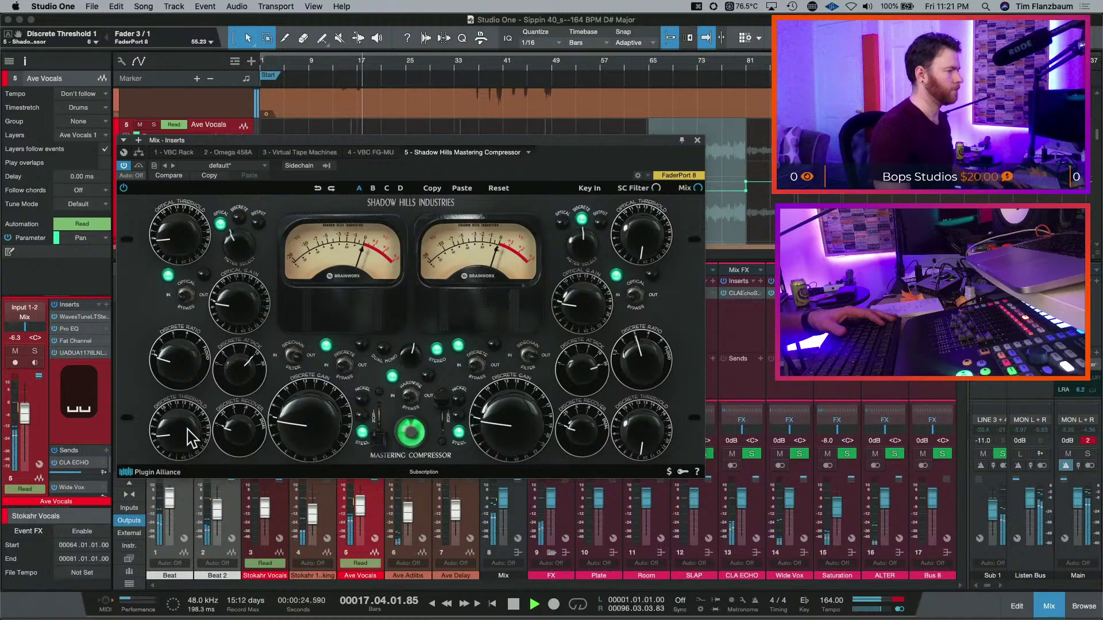
left_click(140, 166)
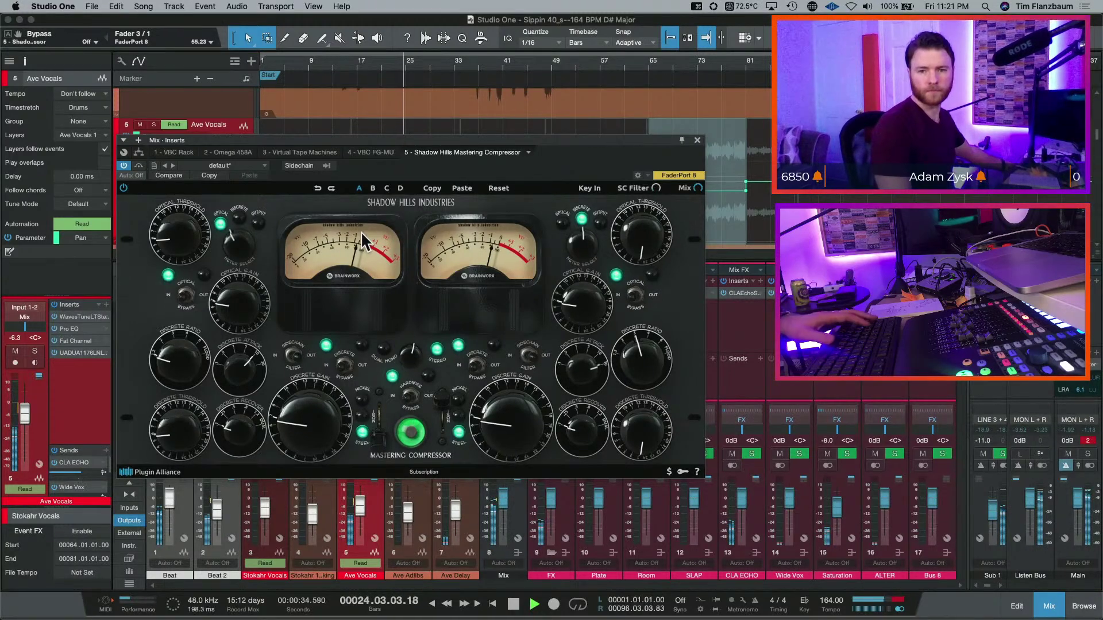
- Stop playback, clear the clip indicator on the Main output, and play the song again from bar 17
key("space")
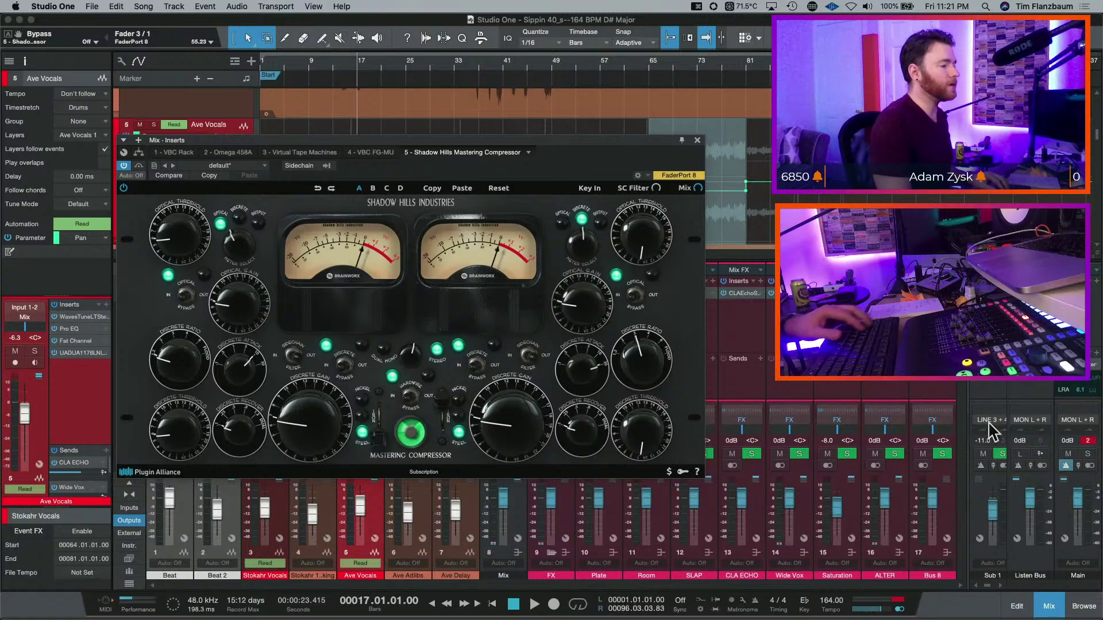
left_click(1080, 441)
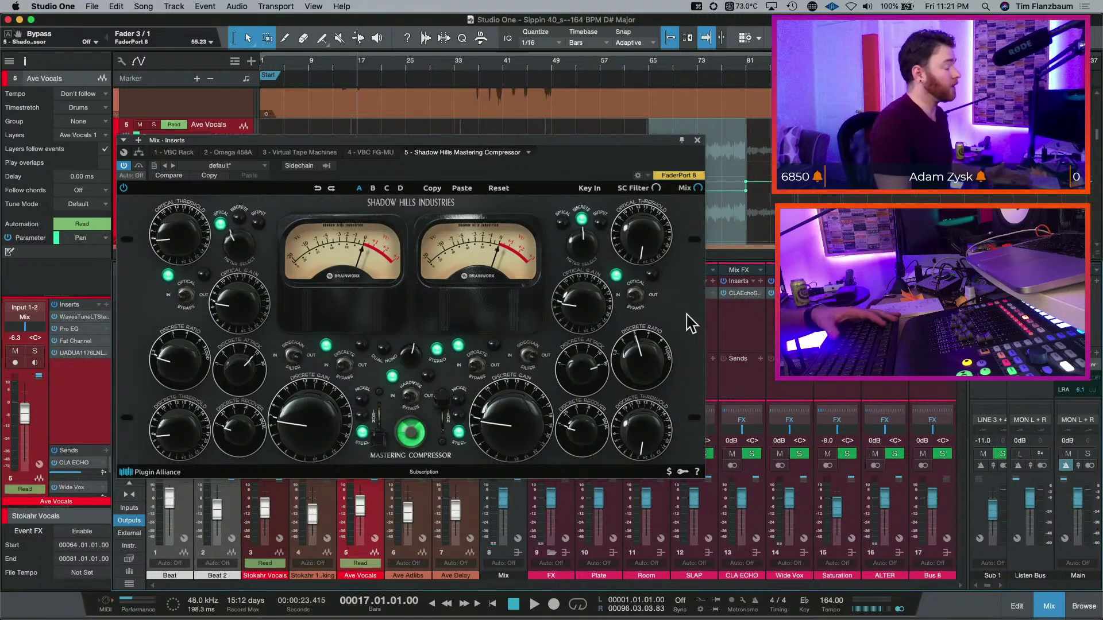
key("space")
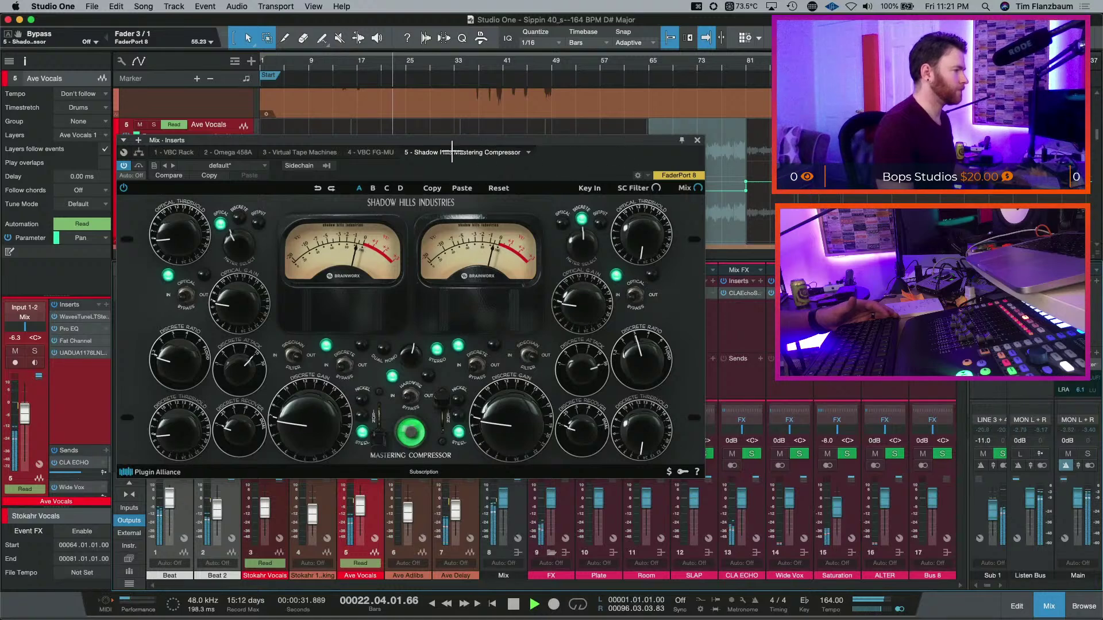
- Remove the bypassed VBC FG-MU compressor from the Mix bus inserts
left_click(371, 153)
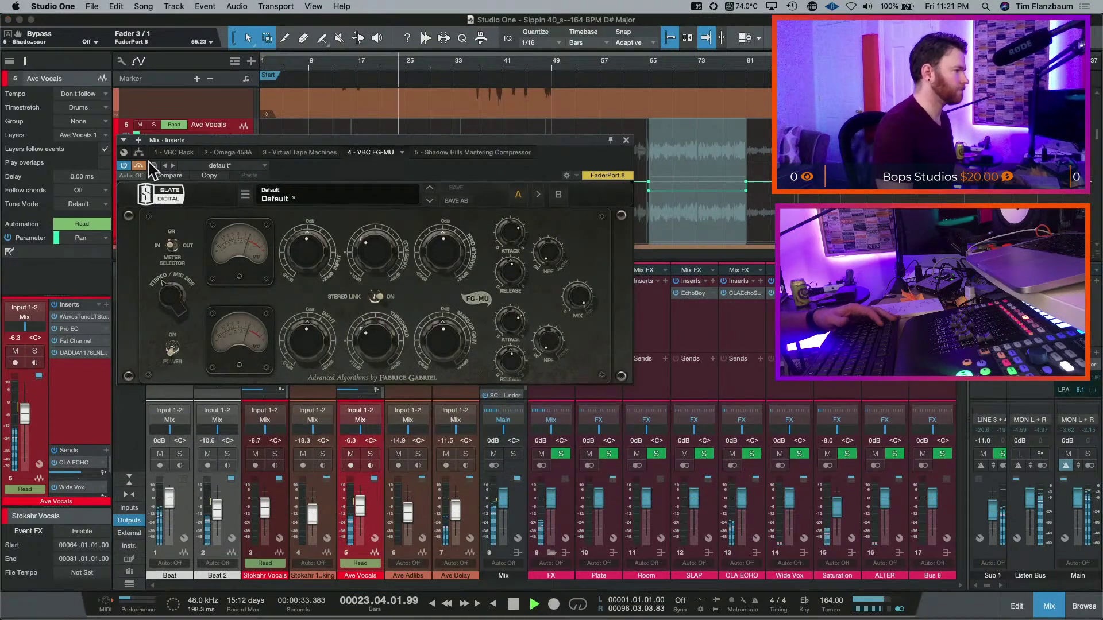
left_click(402, 152)
left_click(395, 218)
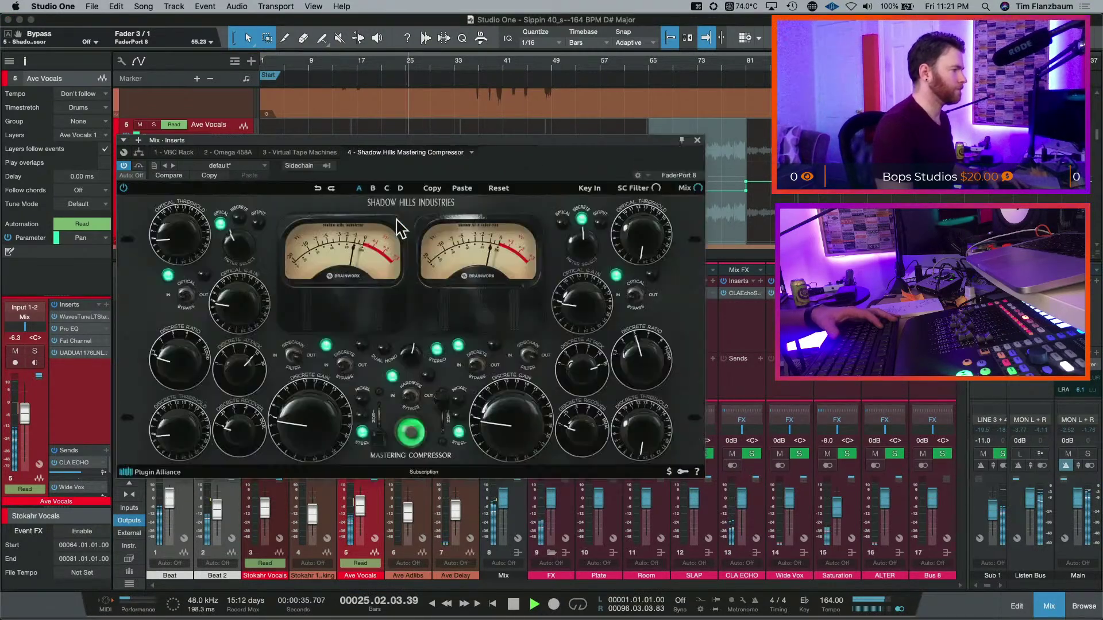
- Close the Shadow Hills compressor window and add the Maag EQ4 to the Mix bus inserts
left_click(697, 140)
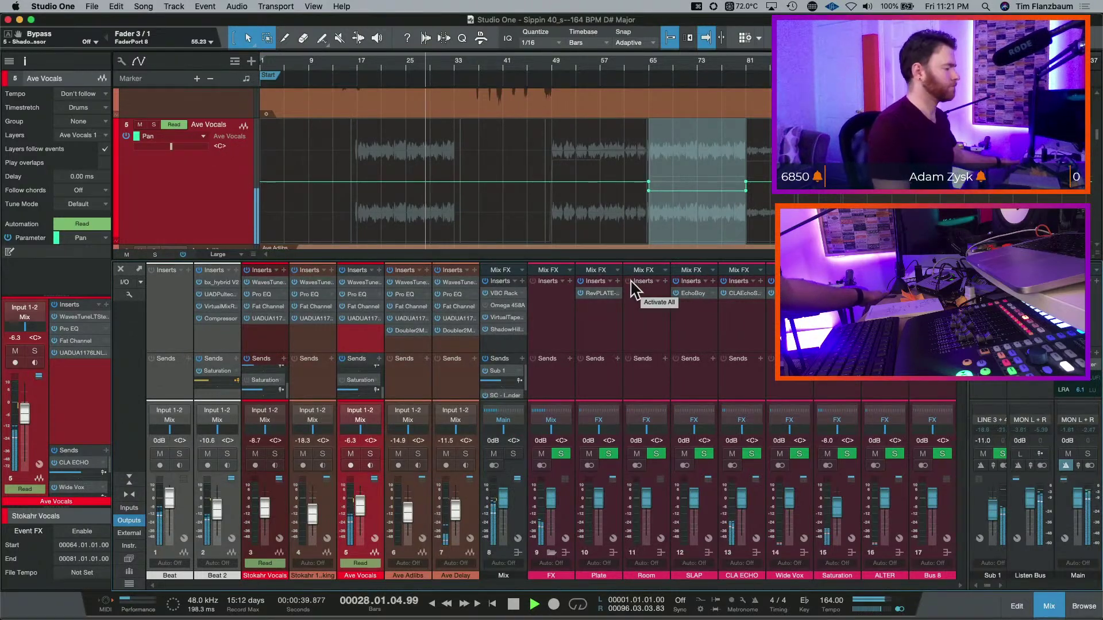
left_click(523, 281)
type("maag")
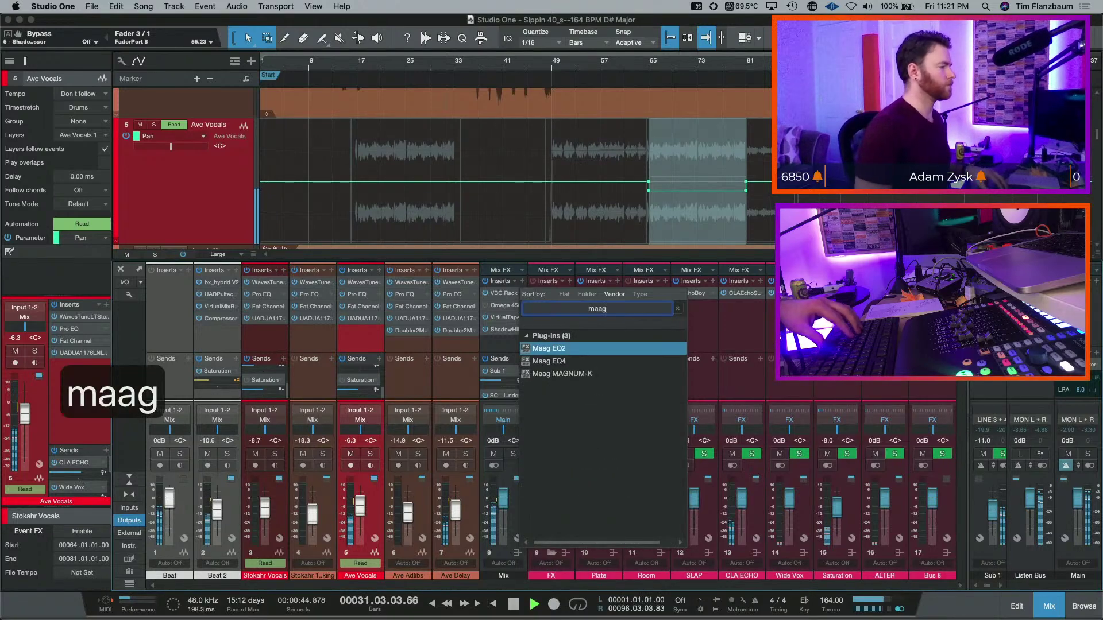
key("Down")
key("Return")
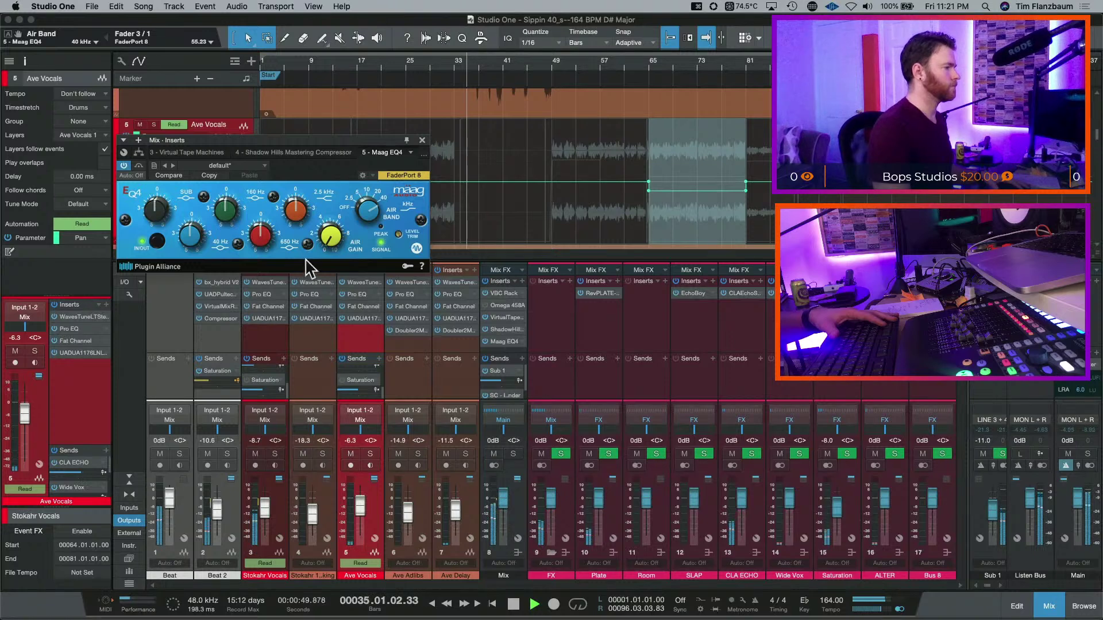
- Set the Maag EQ4's Air Gain to 4.0 and adjust its 2.5 kHz and 650 Hz bands while the song plays
left_click_drag(330, 229, 315, 212)
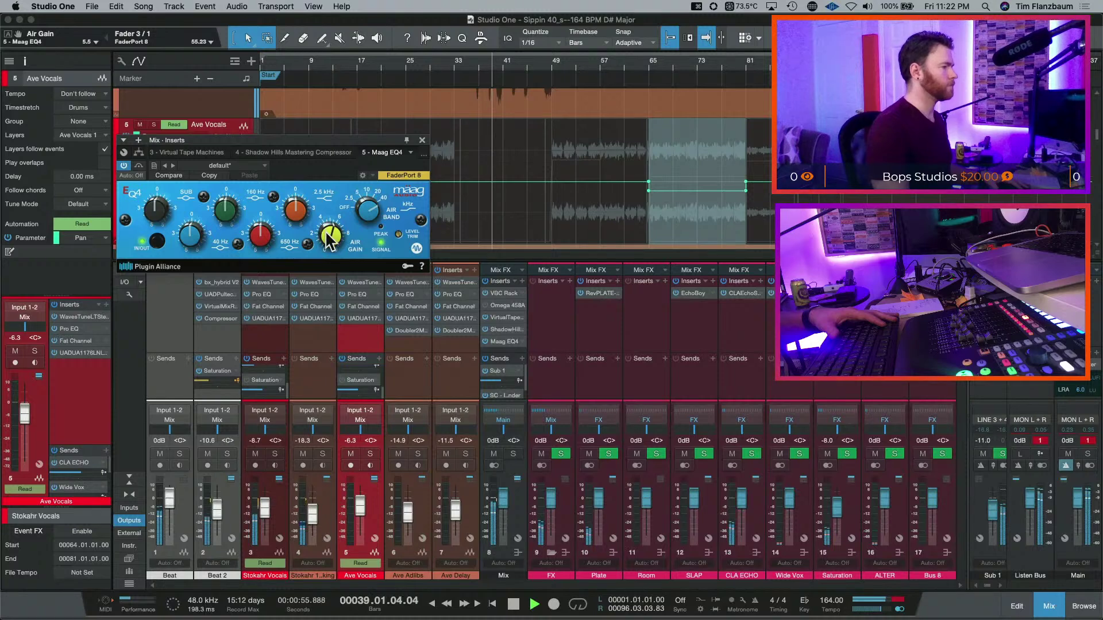
scroll(303, 220, "up", 2)
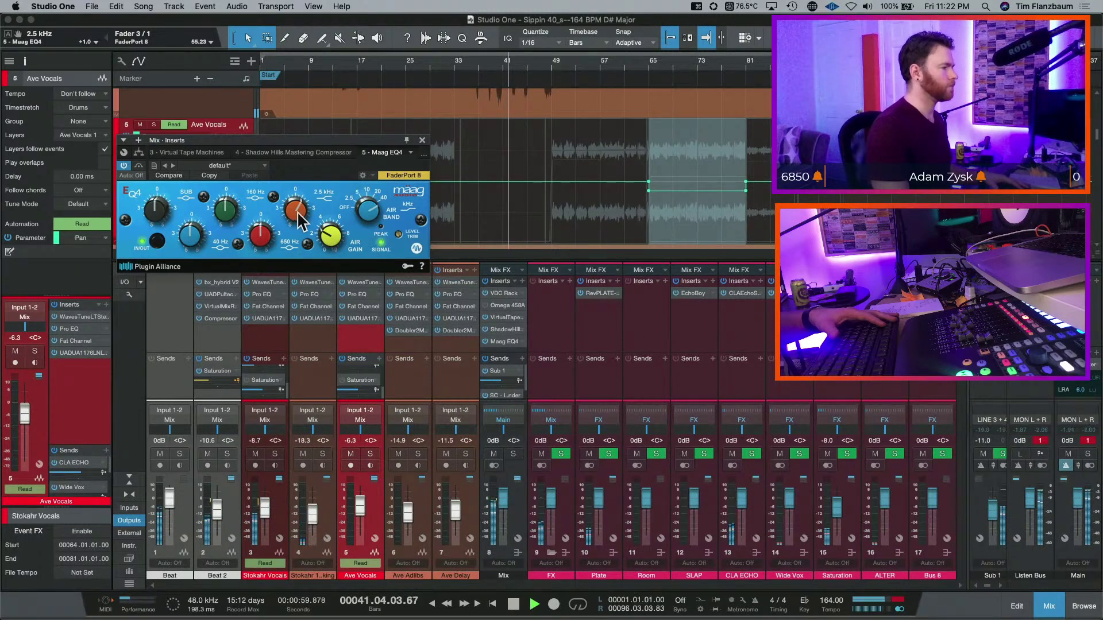
scroll(293, 221, "down", 1)
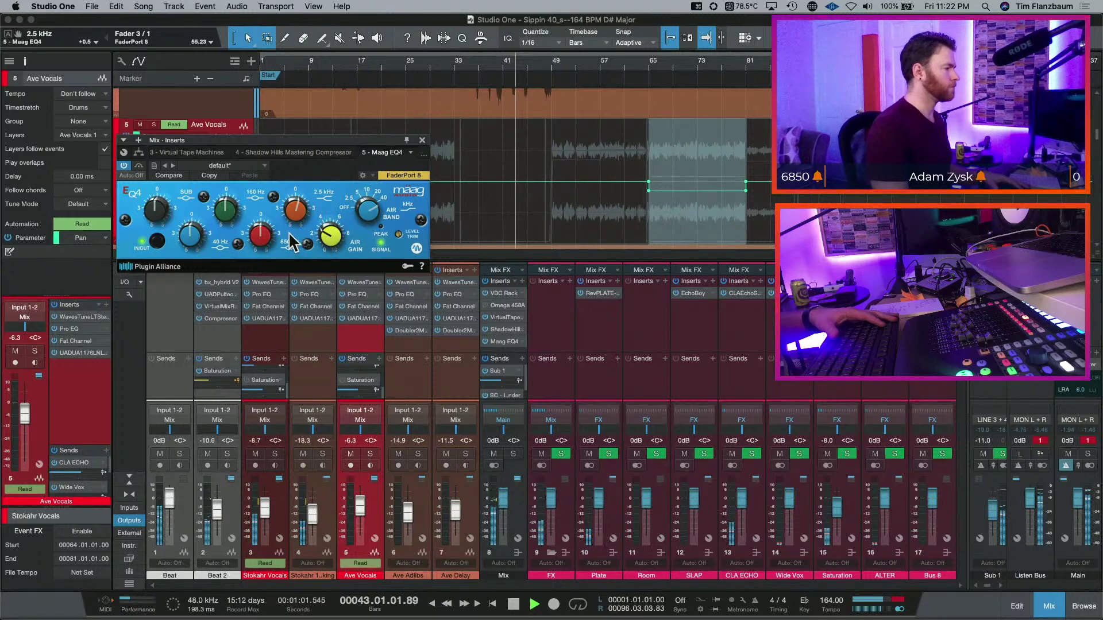
scroll(268, 236, "up", 1)
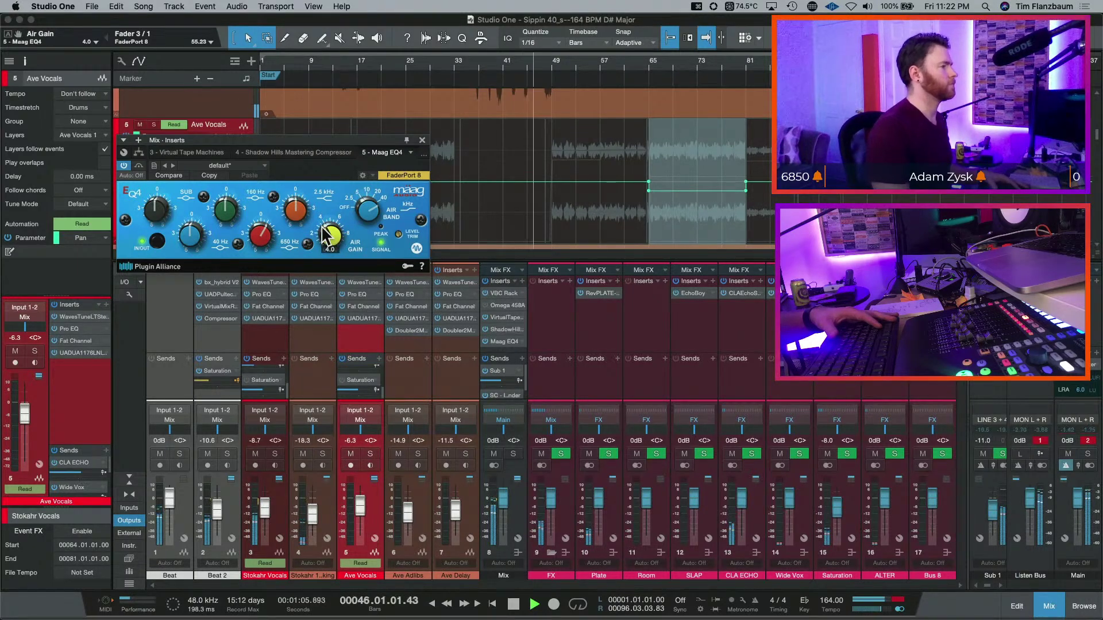
- Try a +2.0 Sub boost and raise the 40 Hz band to +2.0 on the Maag EQ4
scroll(162, 198, "up", 5)
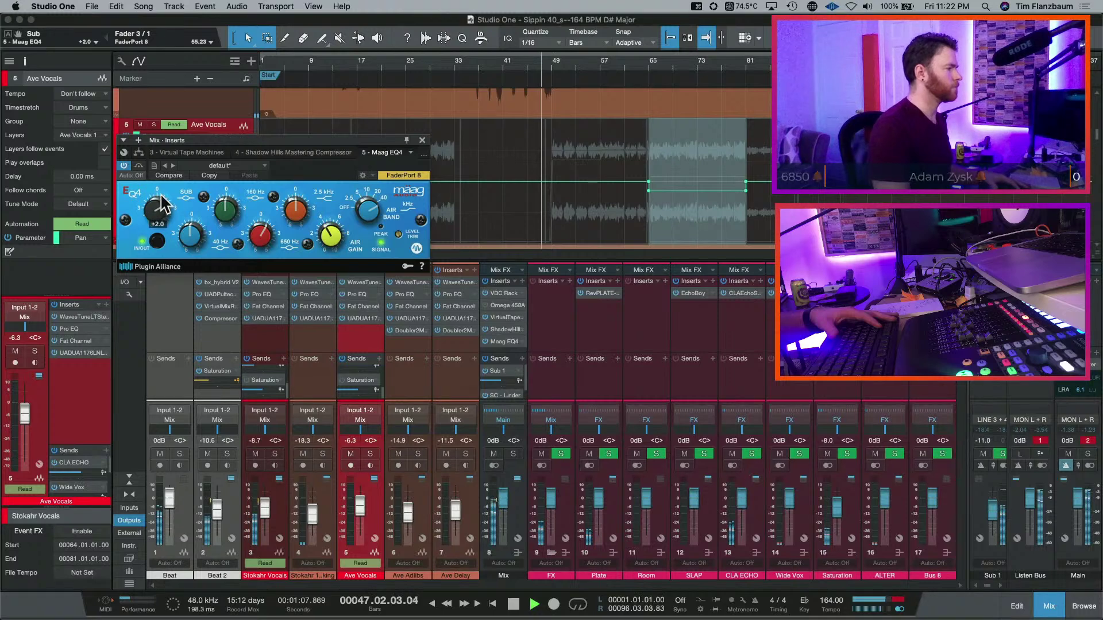
scroll(162, 201, "down", 1)
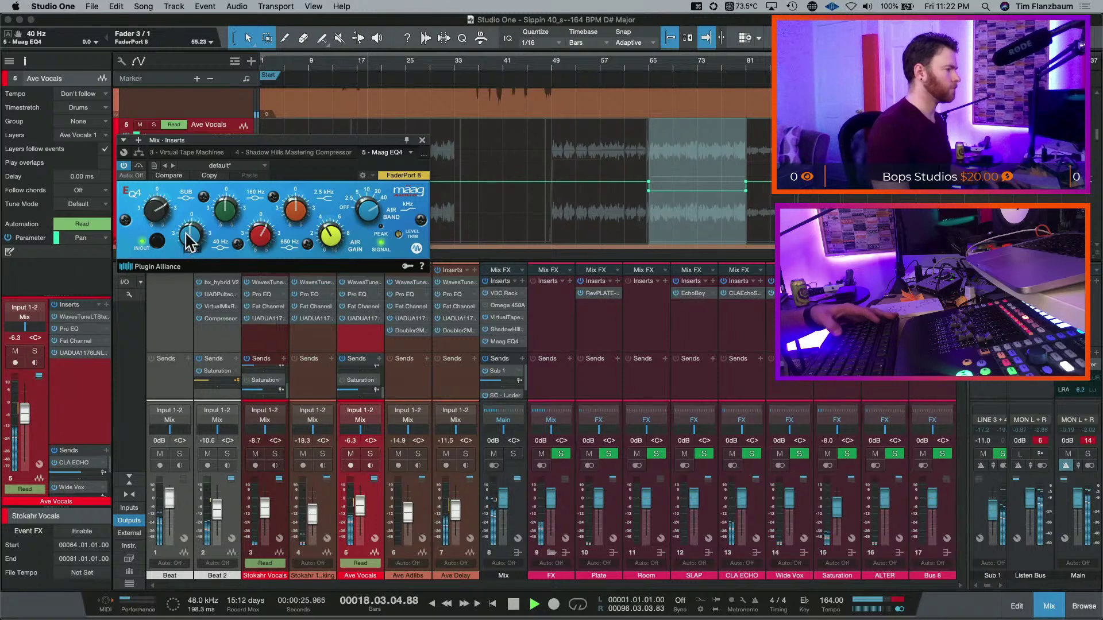
scroll(182, 233, "up", 1)
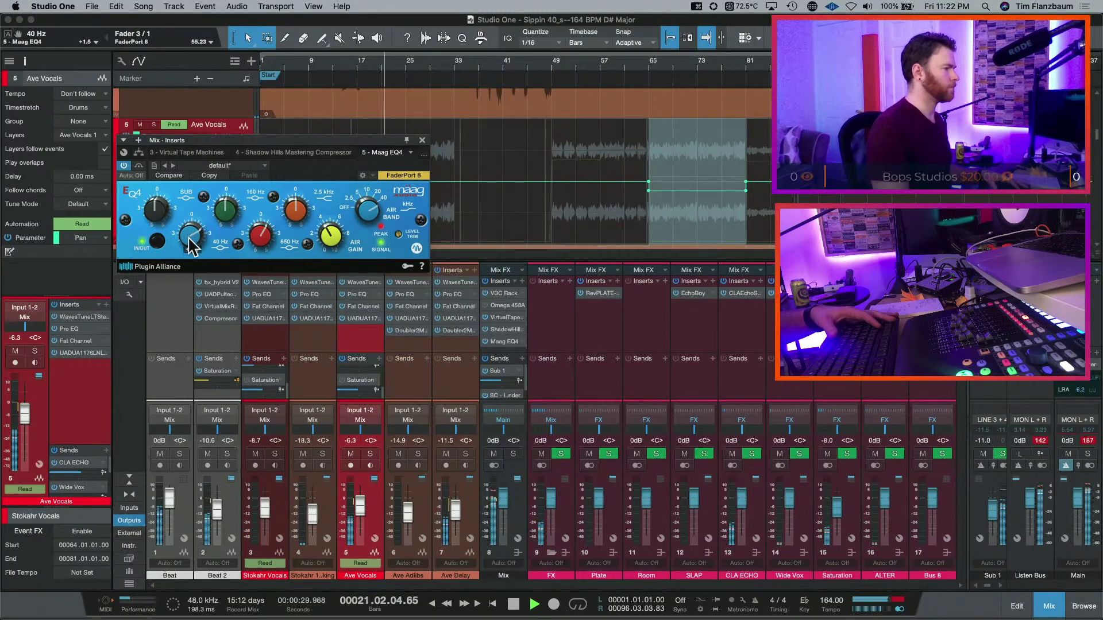
scroll(189, 235, "down", 1)
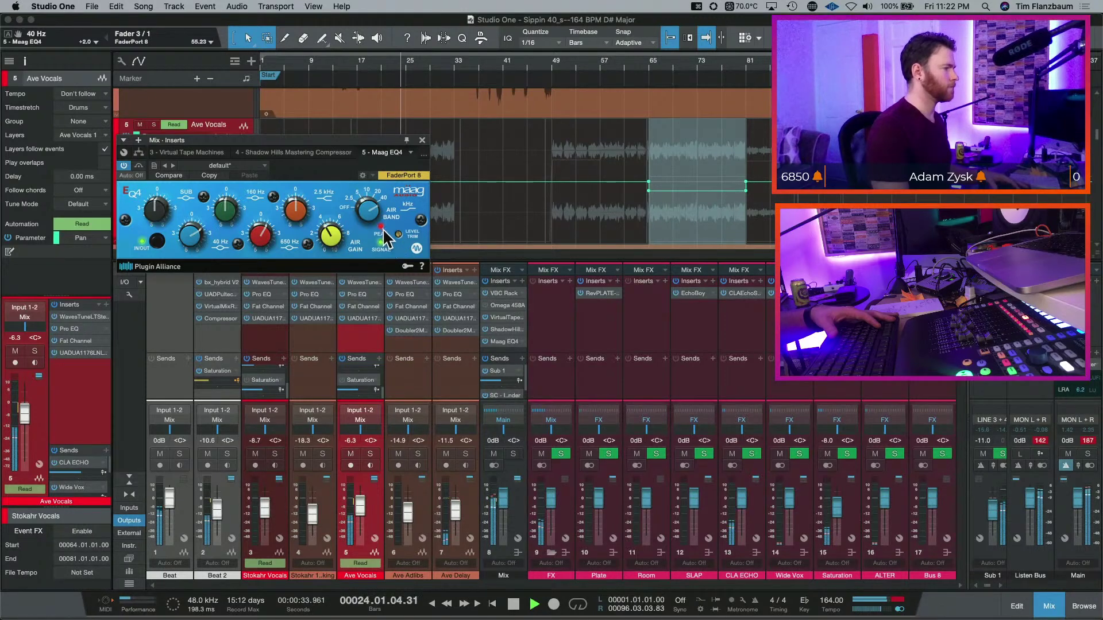
- Set the Sub band to +2.0 and lower the Maag EQ4's Level Trim to -3.1 dB
left_click_drag(399, 234, 399, 246)
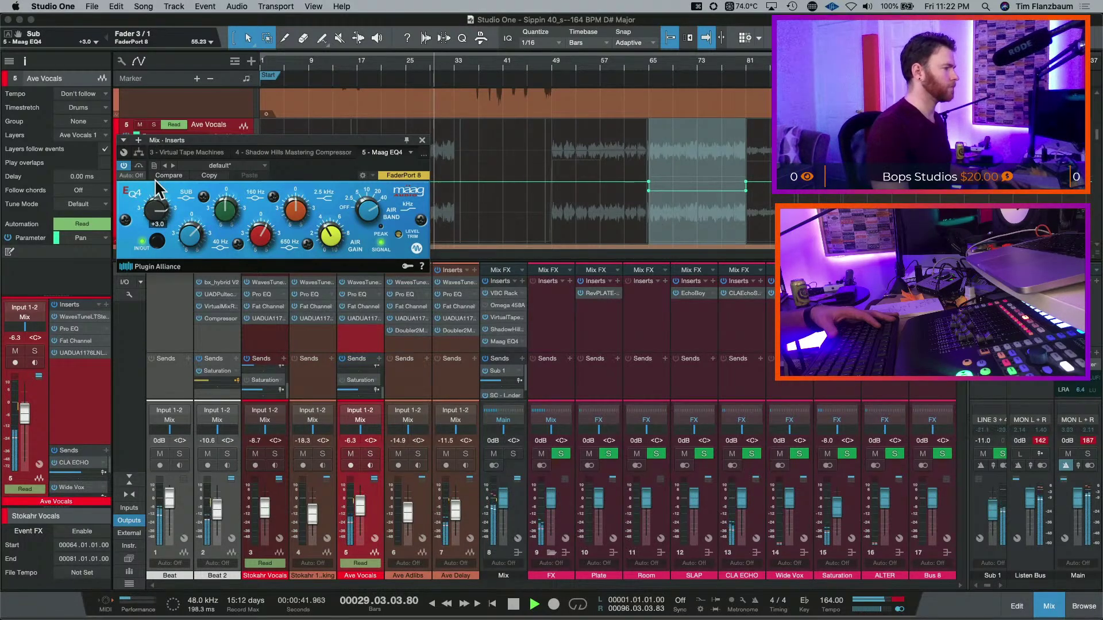
left_click_drag(157, 202, 162, 211)
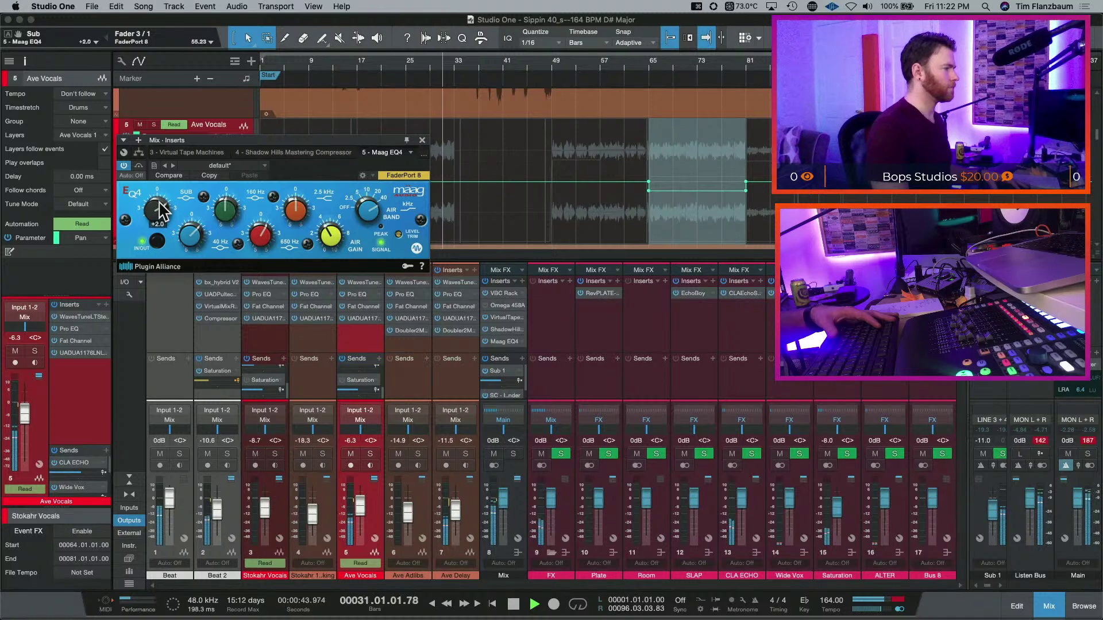
mouse_move(395, 233)
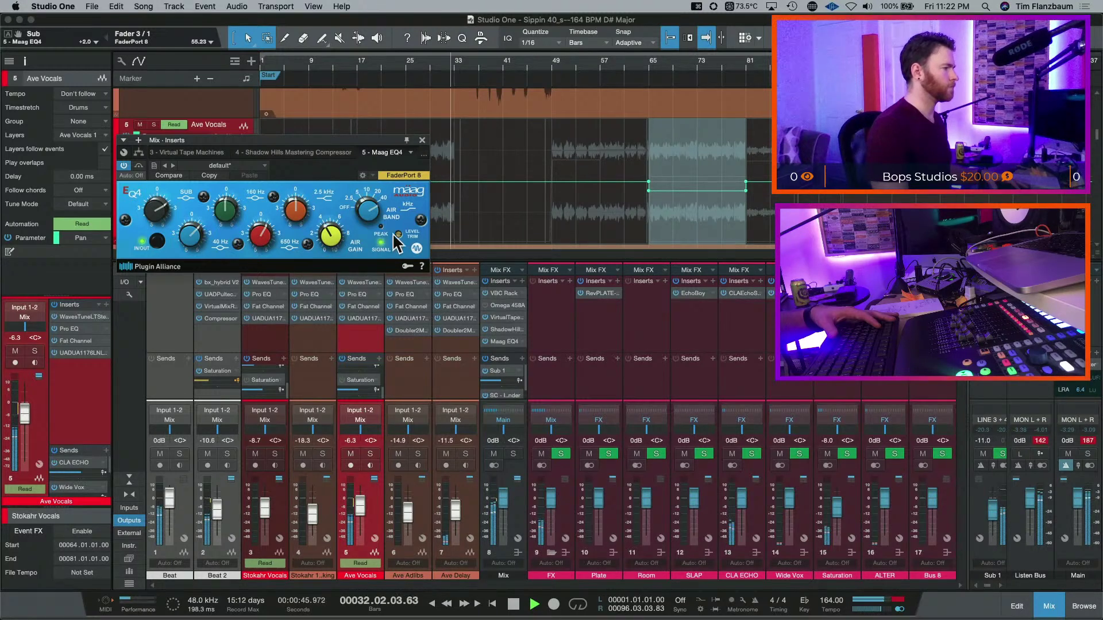
left_click_drag(395, 233, 395, 229)
- Replay the song from bar 17 and try a +1.0 boost on the 160 Hz band
key("space")
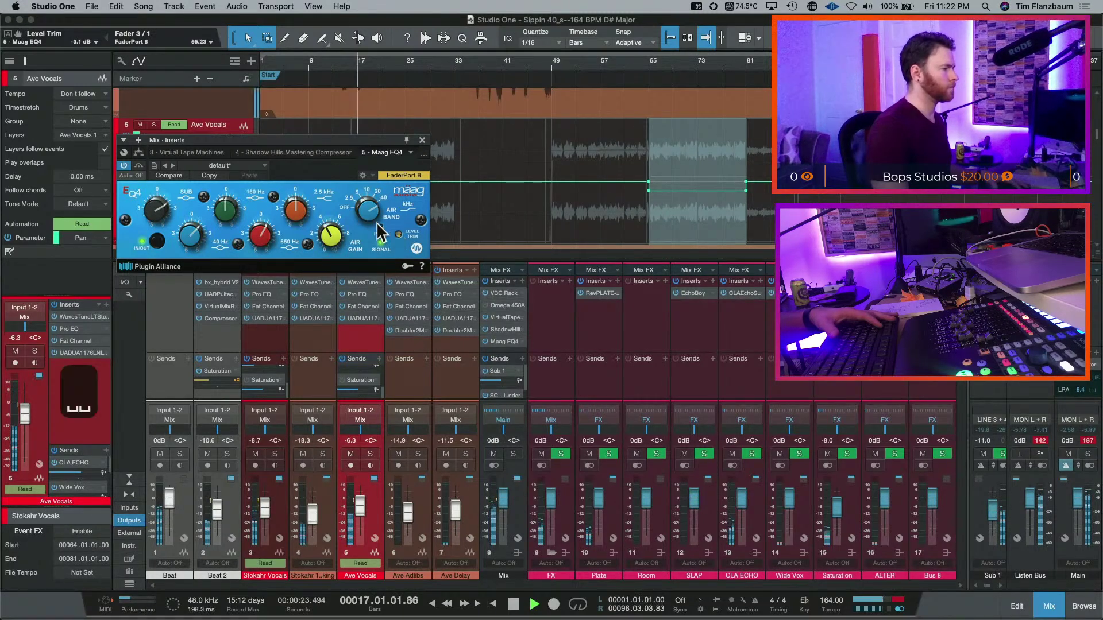
key("space")
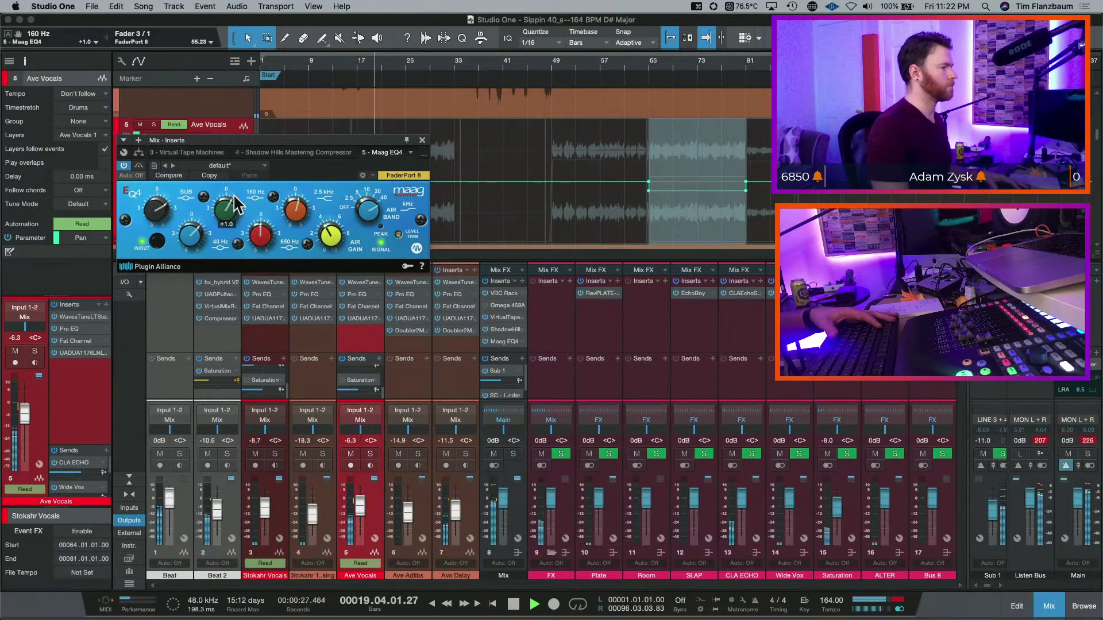
left_click_drag(234, 185, 231, 211)
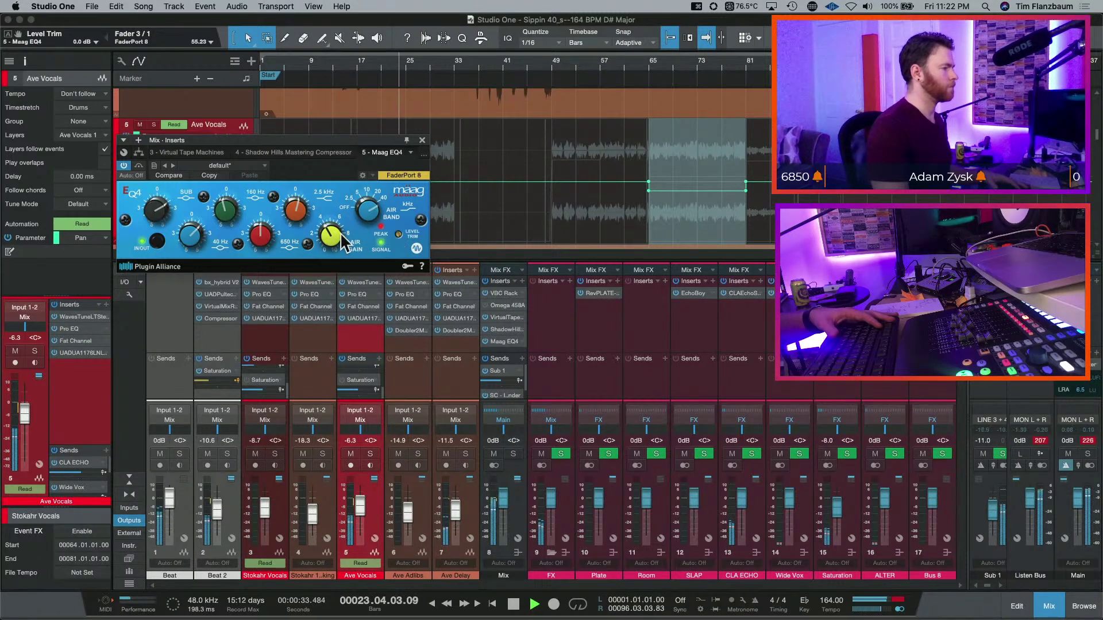
- Set Level Trim to -0.5 dB, the Sub band to +1.0 and the 40 Hz band to +2.0
scroll(397, 230, "down", 1)
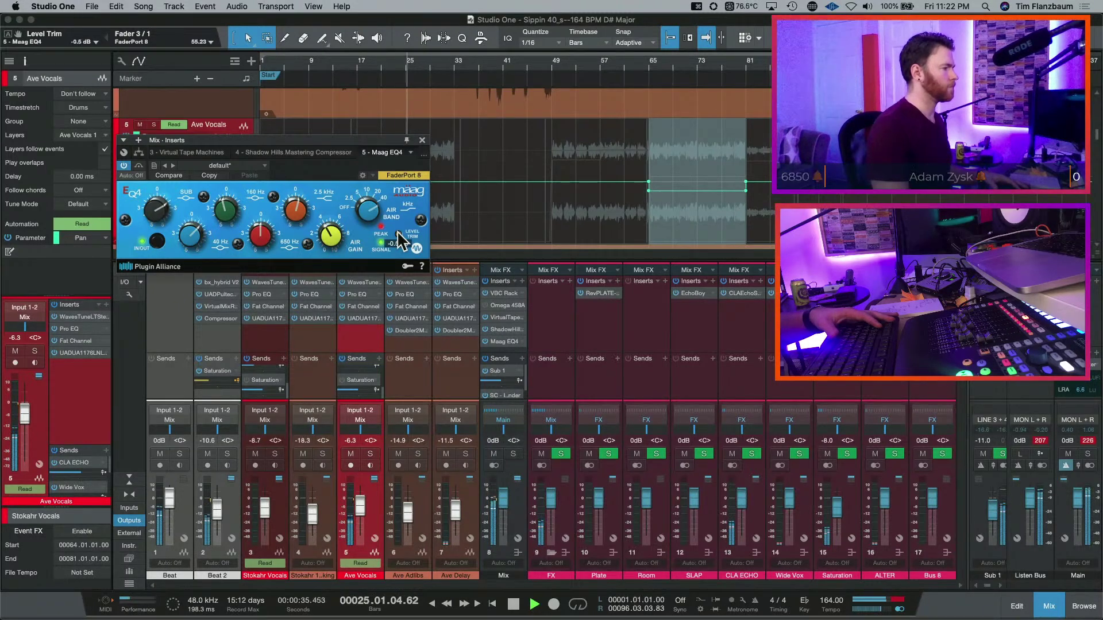
scroll(398, 231, "down", 1)
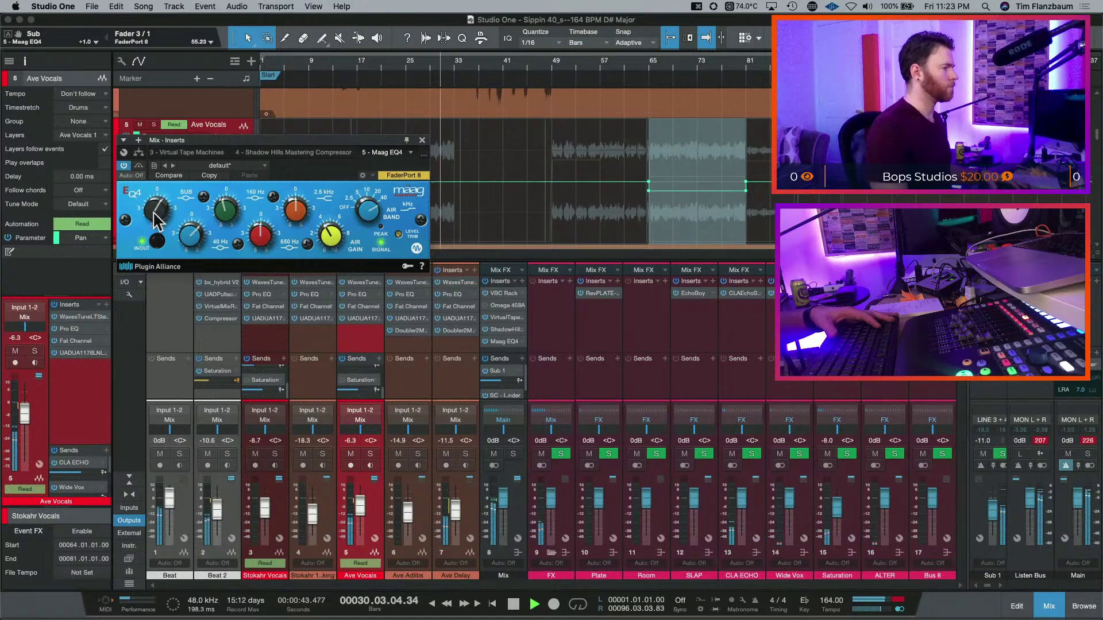
left_click_drag(186, 238, 190, 235)
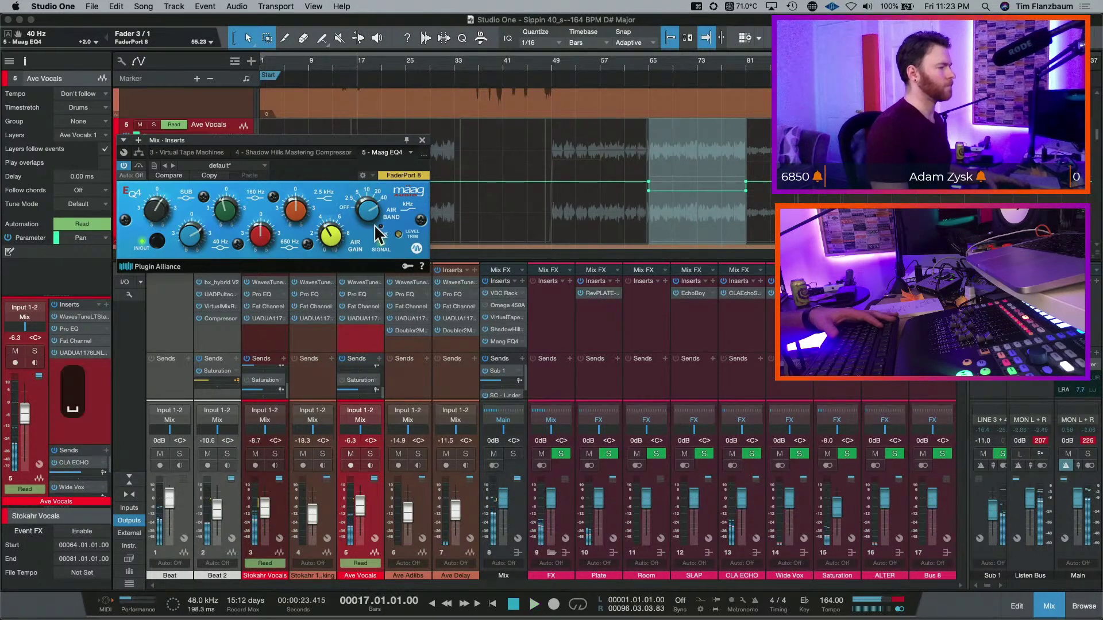
- Resume playback and listen to the equalised mix from bar 49 and from a few bars earlier
key("space")
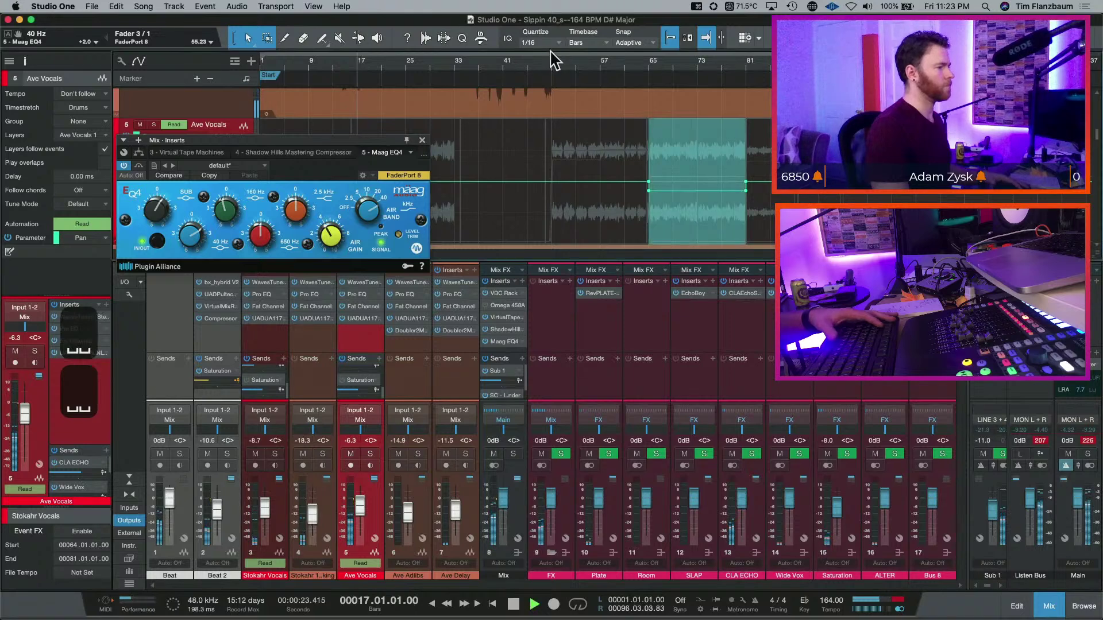
left_click(552, 60)
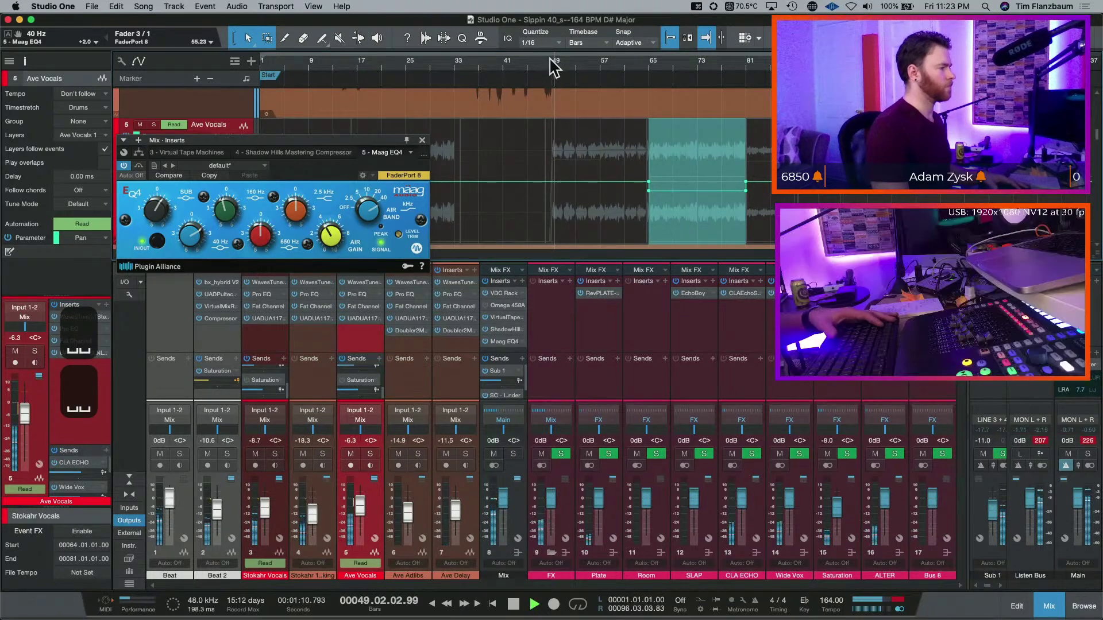
left_click(516, 73)
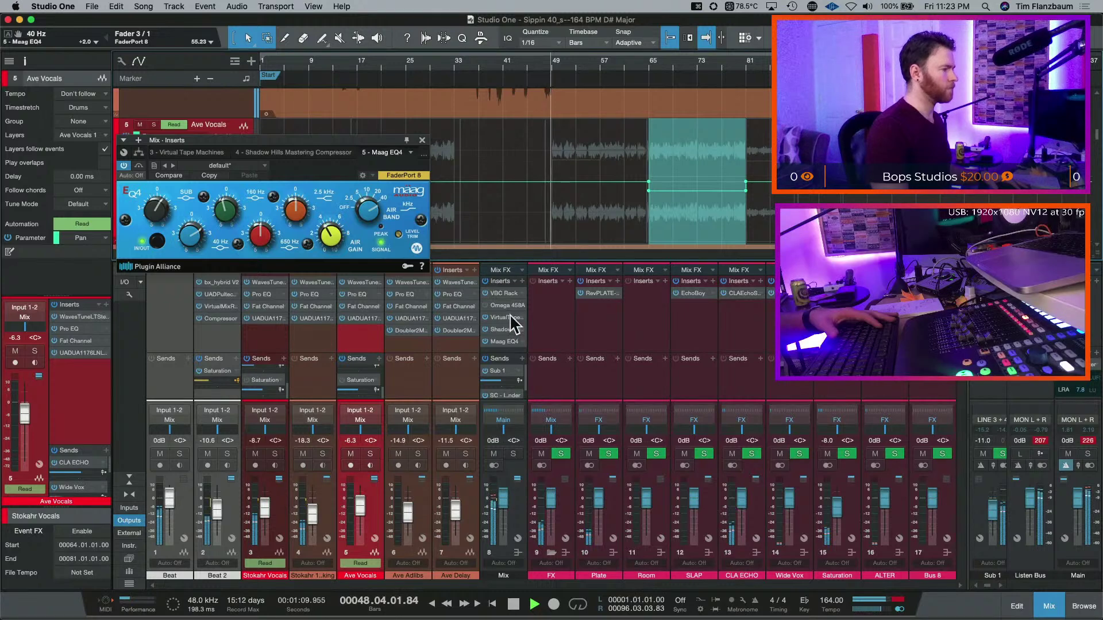
key("KP_Subtract")
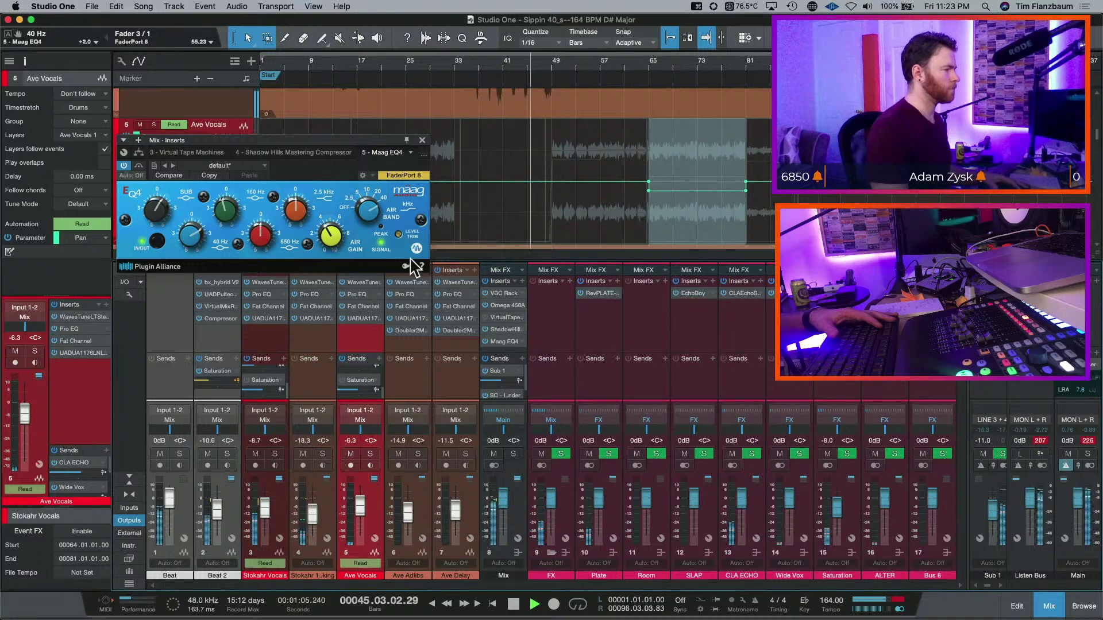
- Lower the Maag EQ4's Air Gain slightly and set its 2.5 kHz band to +1.0
mouse_move(331, 247)
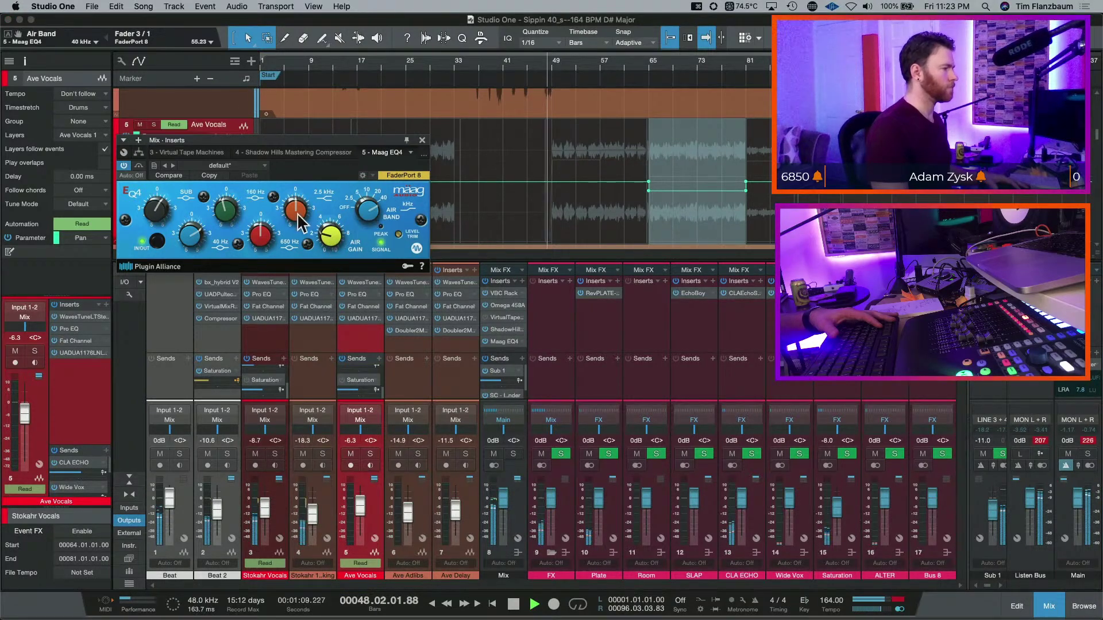
mouse_move(300, 218)
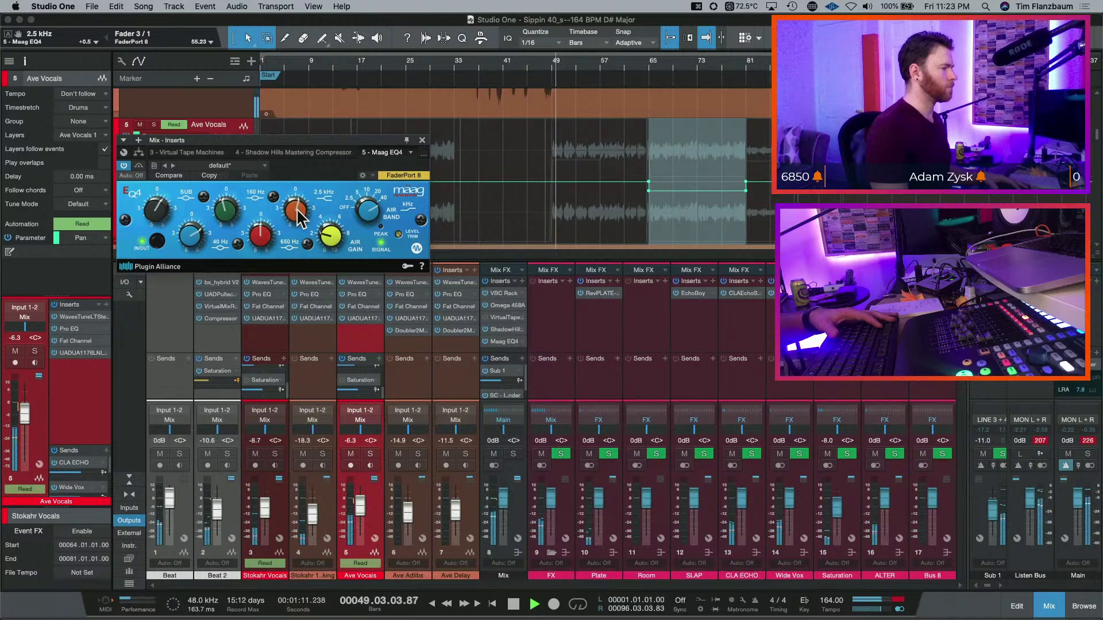
left_click_drag(299, 211, 297, 205)
scroll(298, 206, "down", 1)
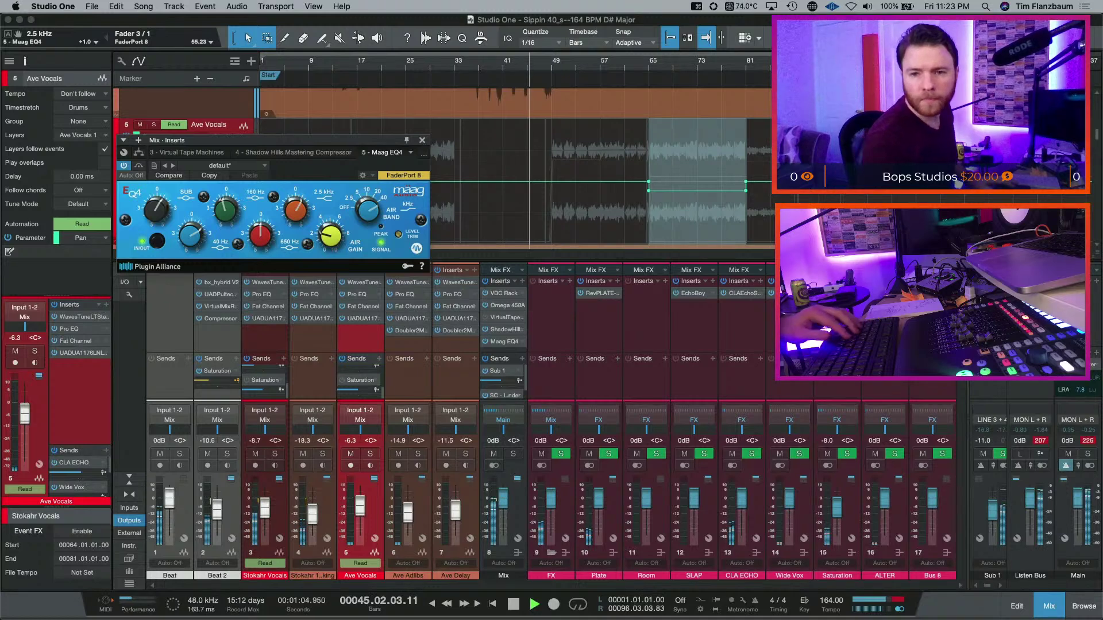
- Clear the clip indicators on the Listen Bus and Main output and play the song from bar 43
key("space")
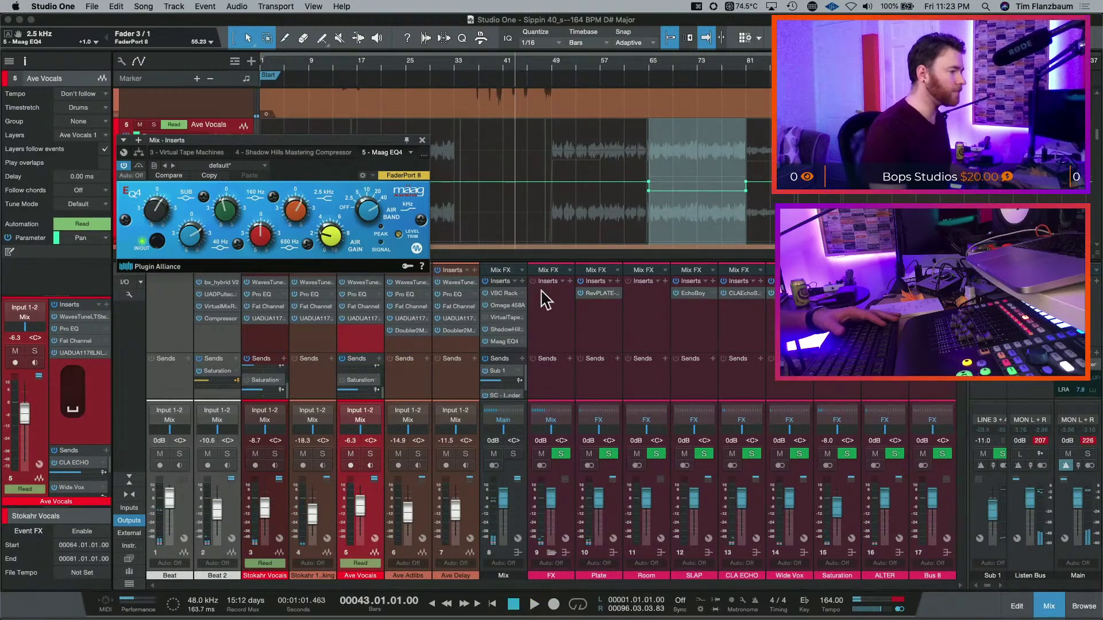
left_click(1040, 440)
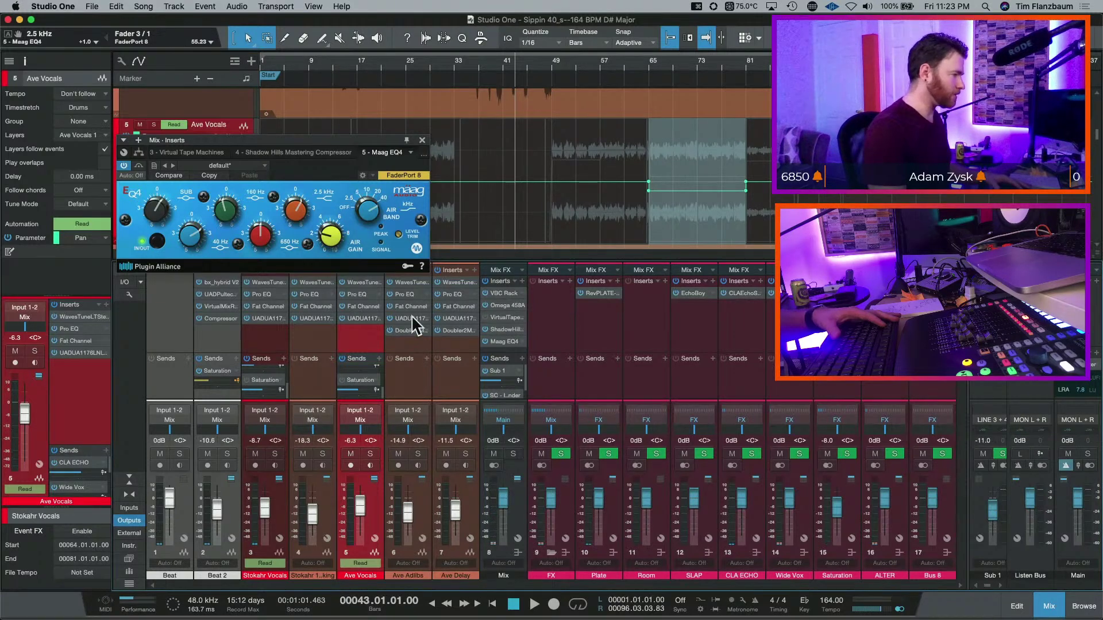
key("space")
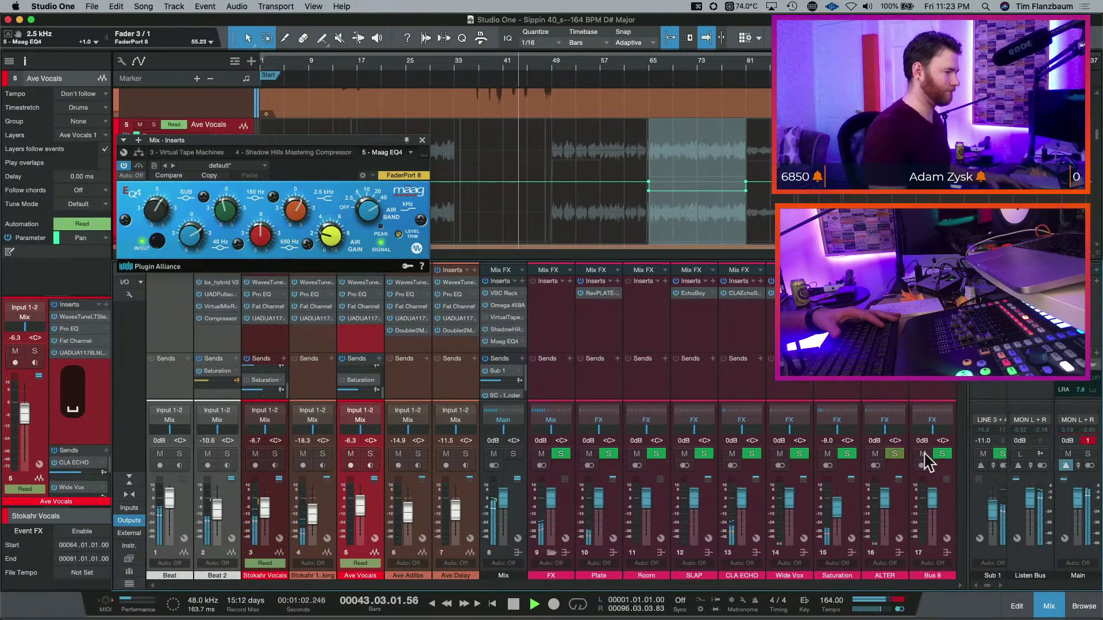
left_click(1087, 440)
- Replay from bar 43 and lower the Maag EQ4's Level Trim to -1.2 dB
key("space")
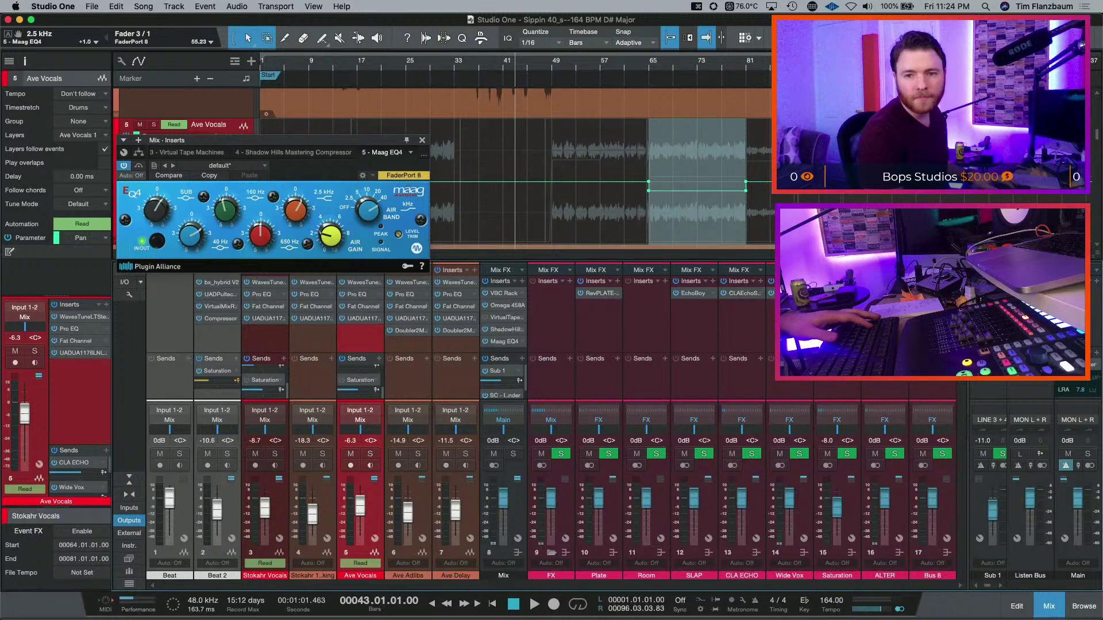
key("space")
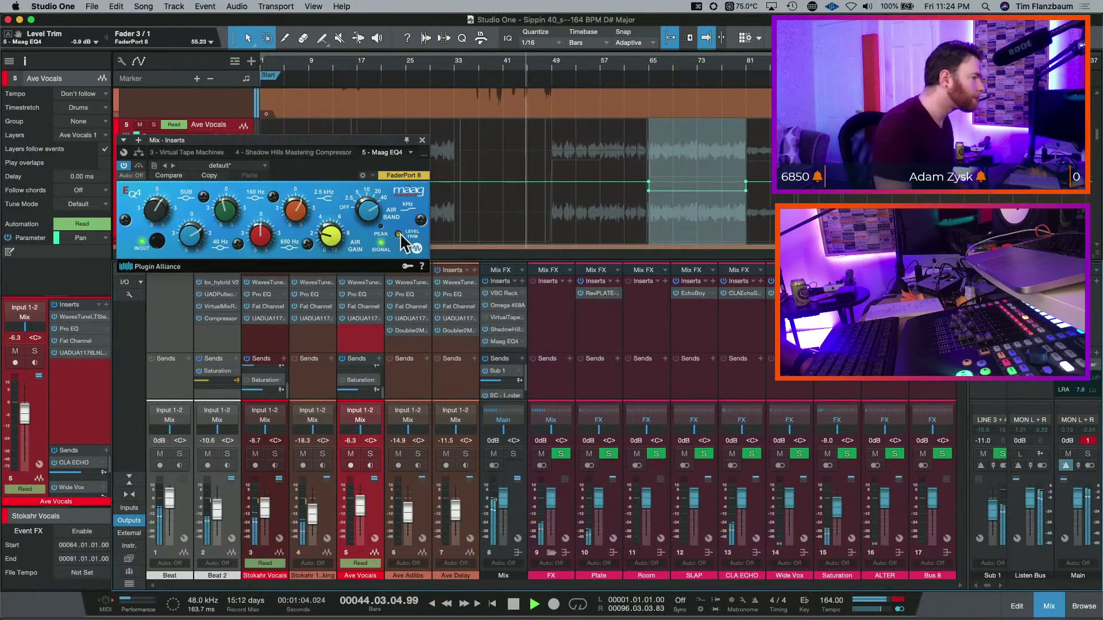
scroll(399, 232, "down", 3)
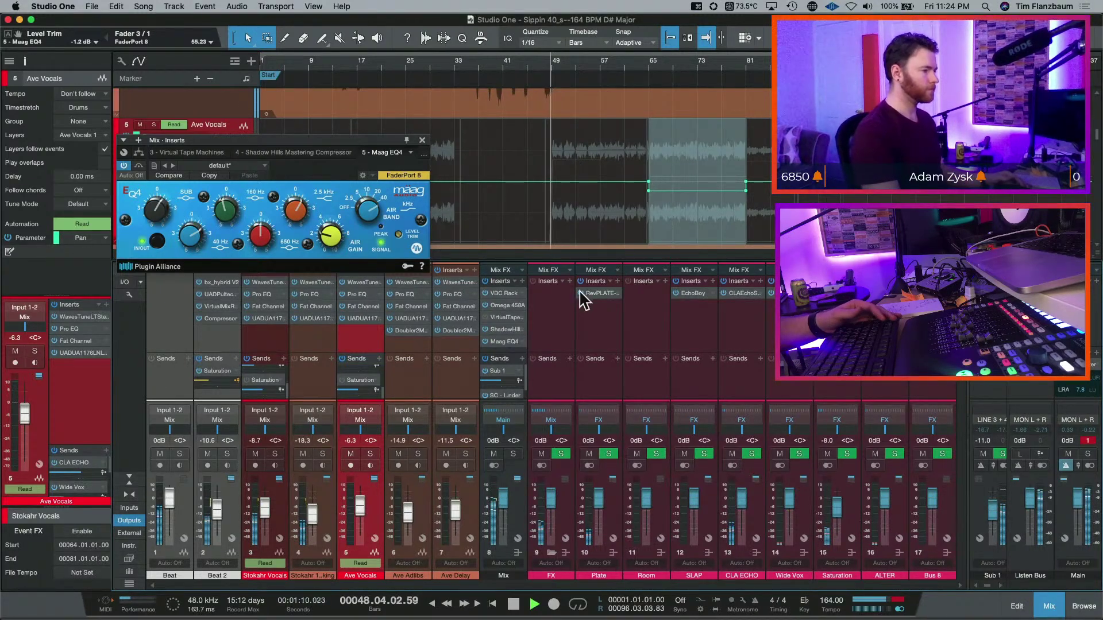
- Find the FabFilter Pro-Q equalizer in the plug-in library and insert it on the Main output
key("F5")
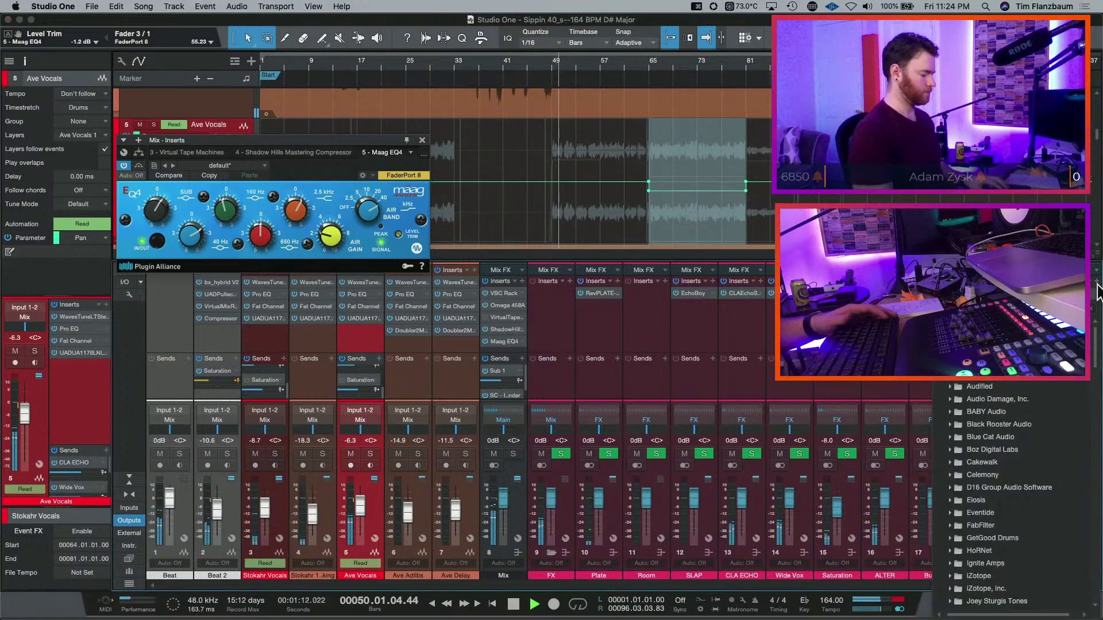
type("fab")
key("Return")
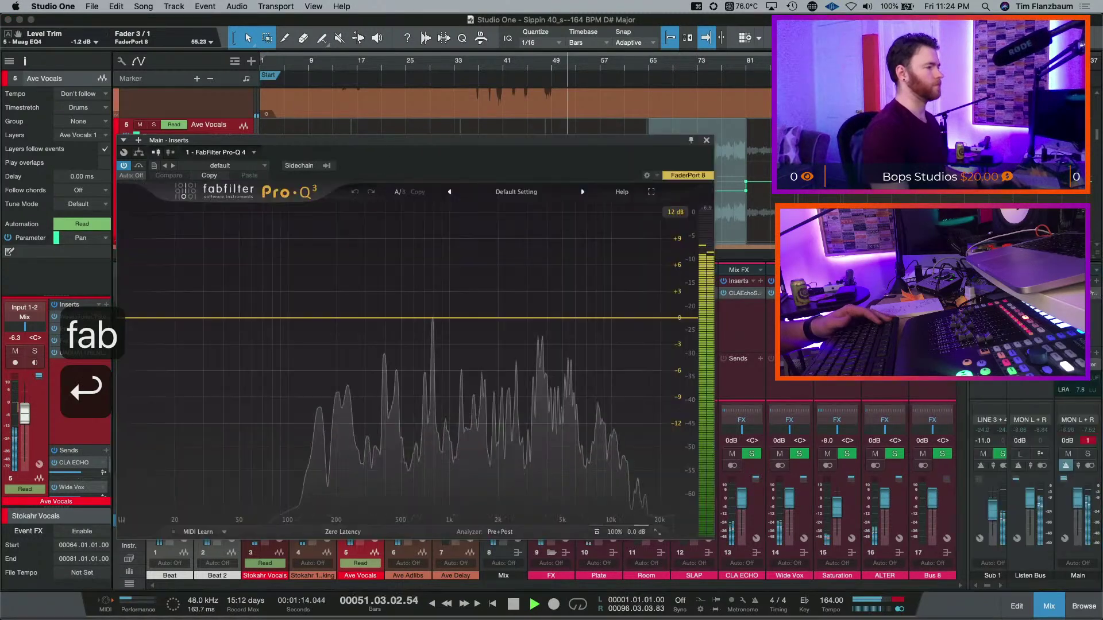
- Open the Mix channel's Maag EQ4 and place the Pro-Q window beside it
left_click_drag(680, 142, 901, 156)
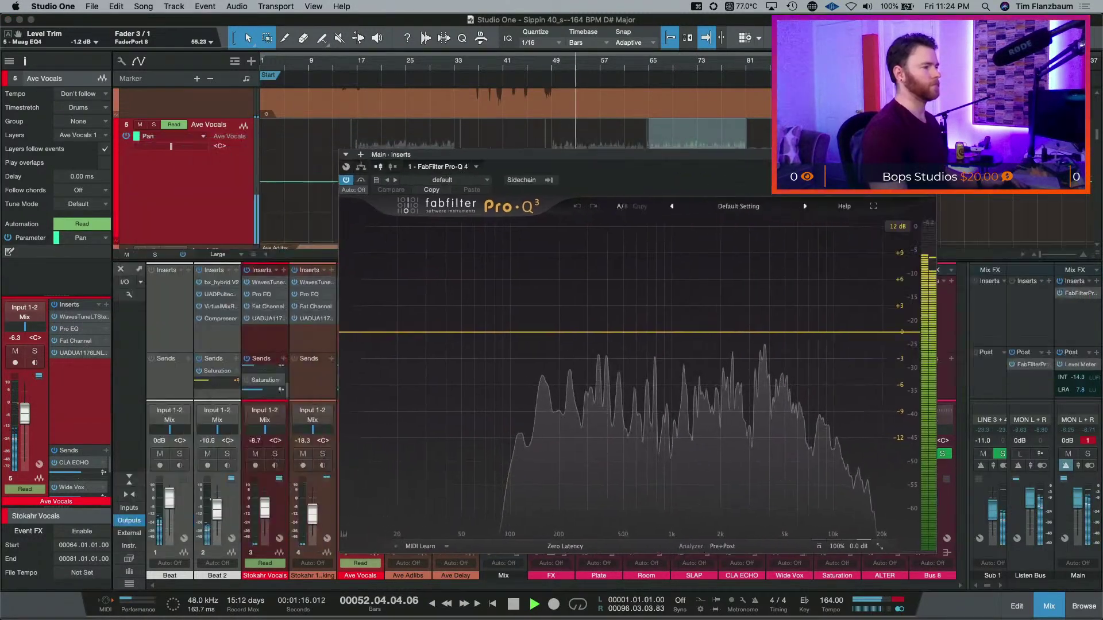
left_click_drag(574, 154, 811, 199)
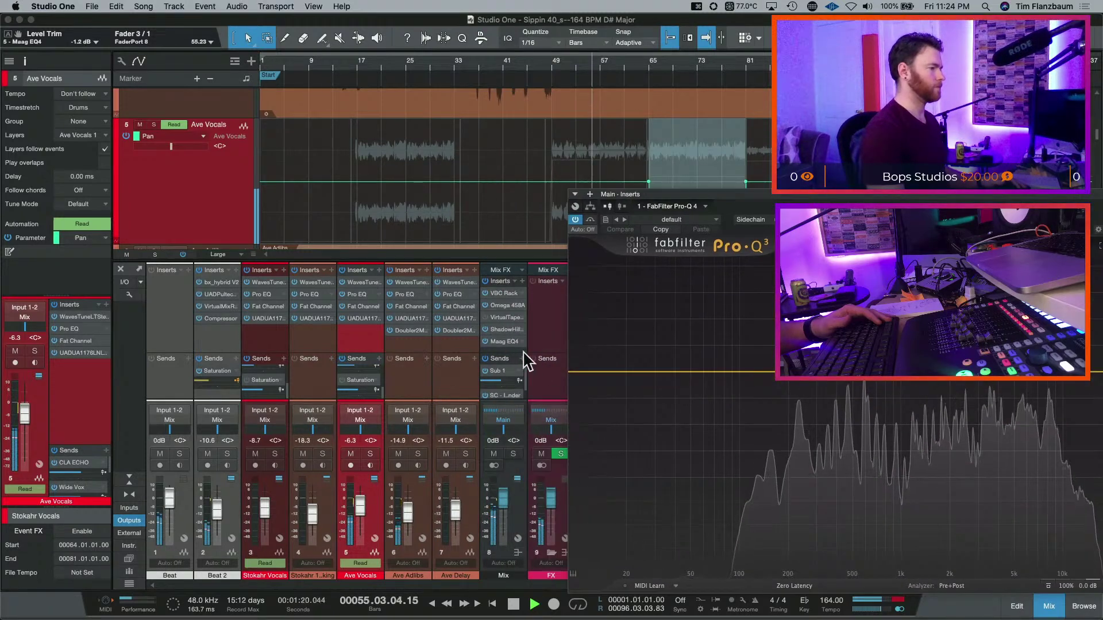
left_click(505, 341)
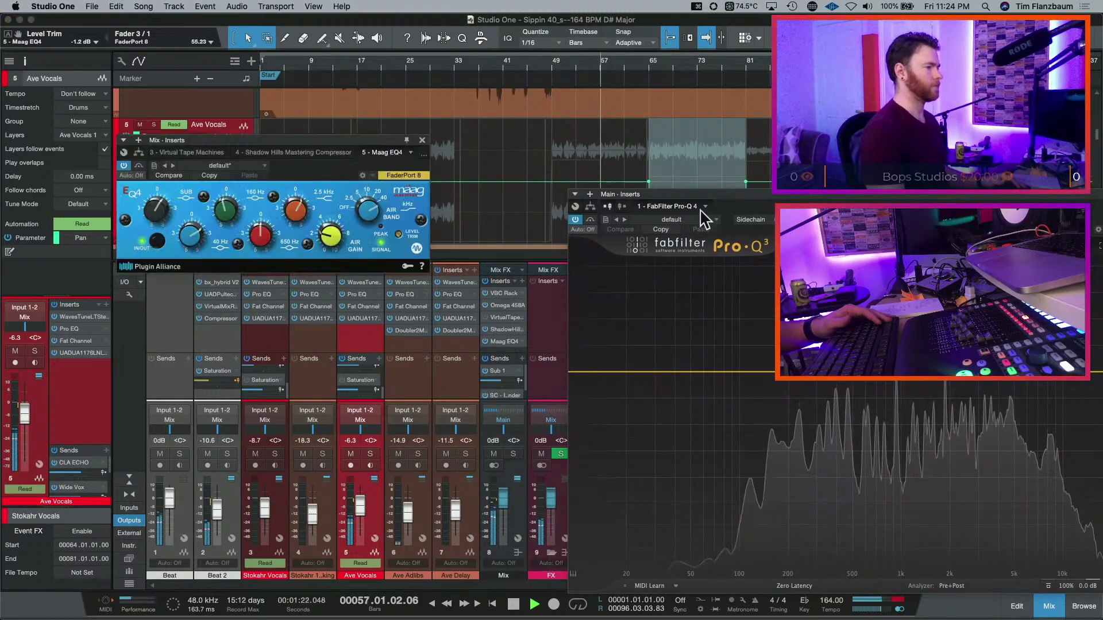
left_click_drag(708, 198, 599, 147)
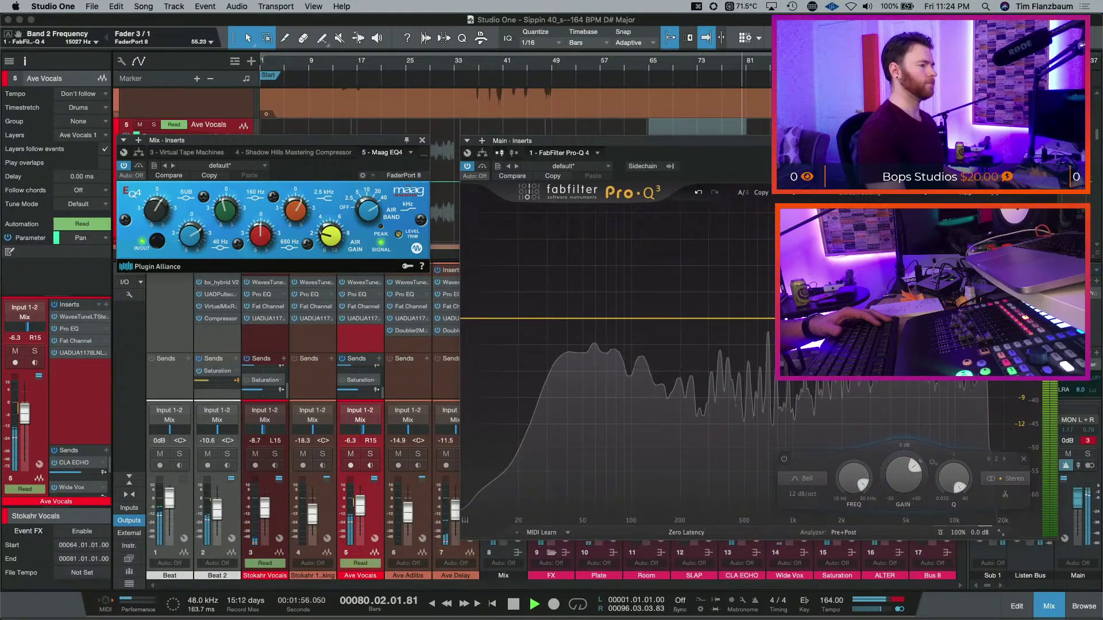
- Set the Pro-Q's band 2 gain to -1.68 dB and clear the clip indicators on the Main and Listen Bus outputs
scroll(894, 497, "down", 8)
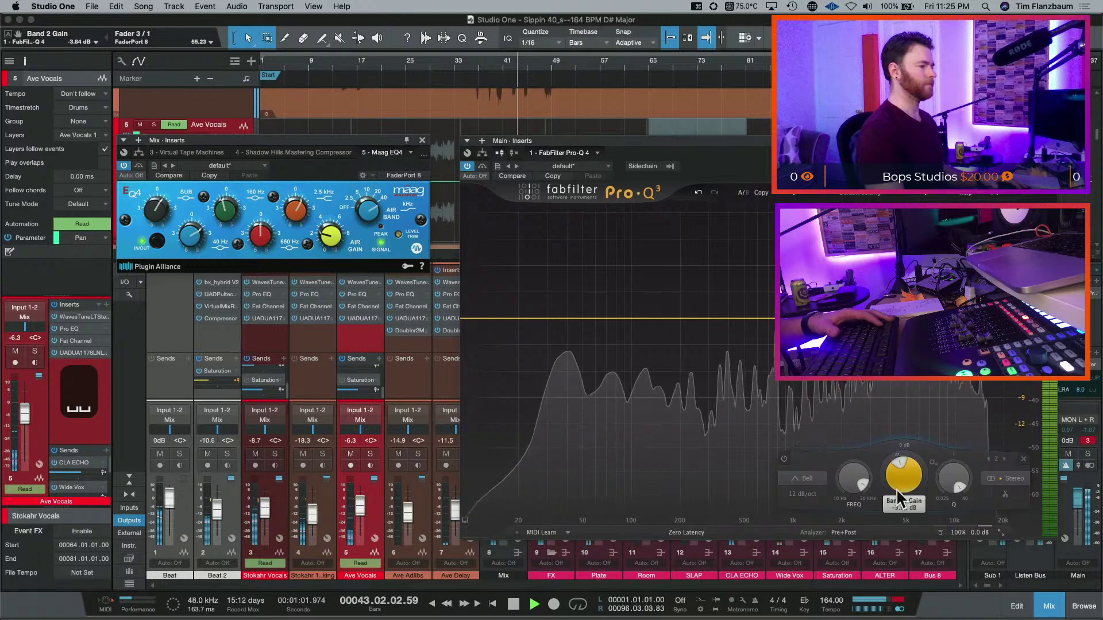
scroll(899, 474, "down", 1)
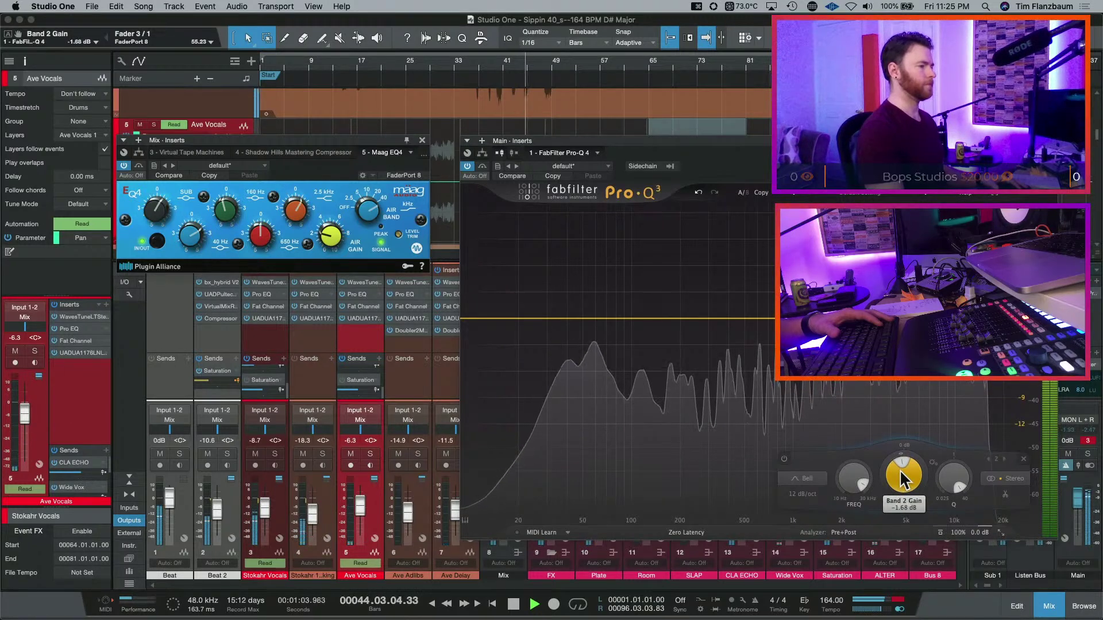
key("super+w")
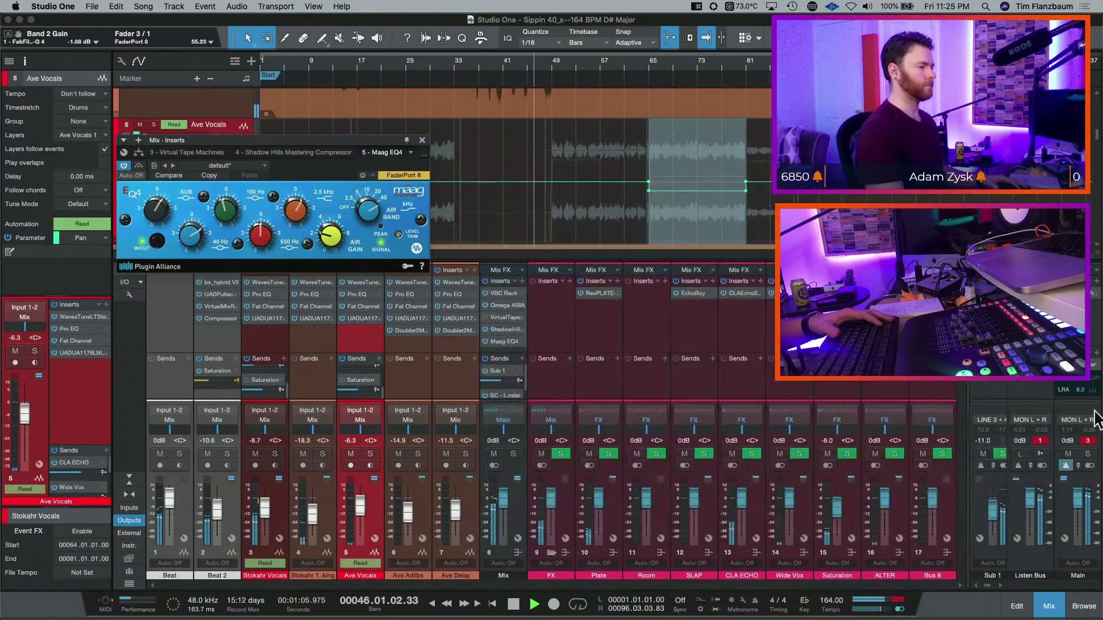
left_click(1087, 441)
left_click(1040, 441)
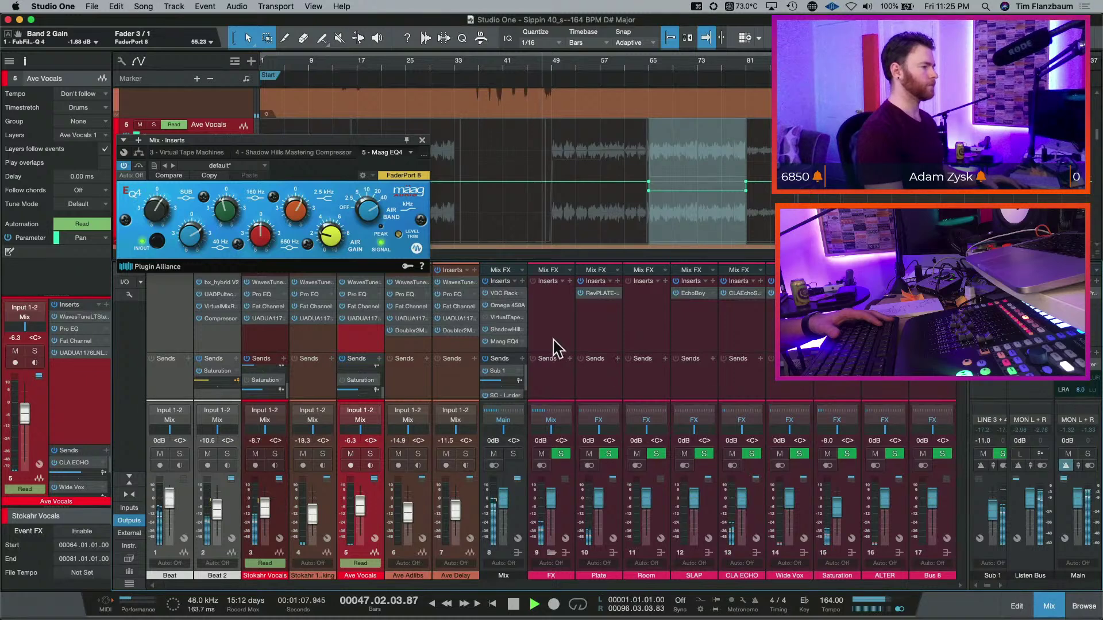
- Search the plug-in library for bx and insert bx_digital V3 on the Mix channel
left_click(522, 282)
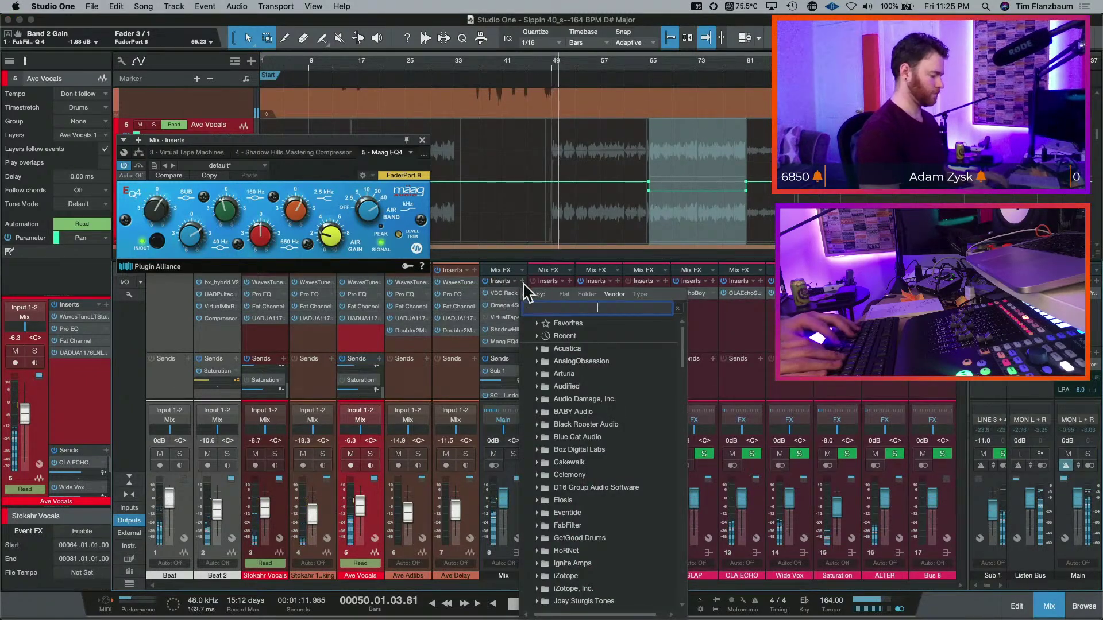
type("bx")
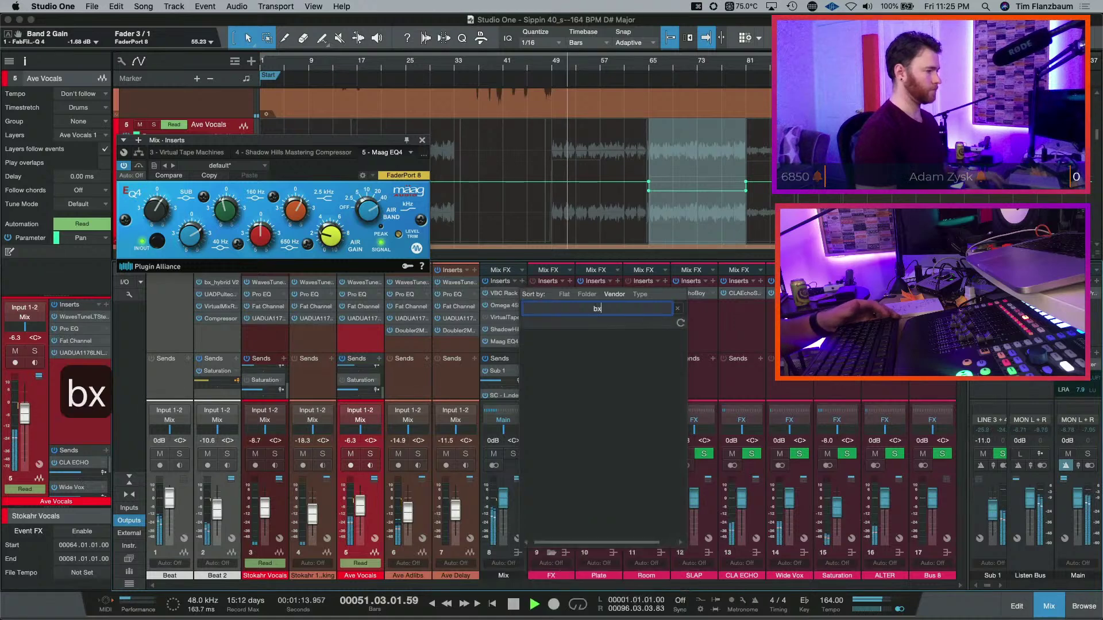
key("Down")
key("Down")
key("Down")
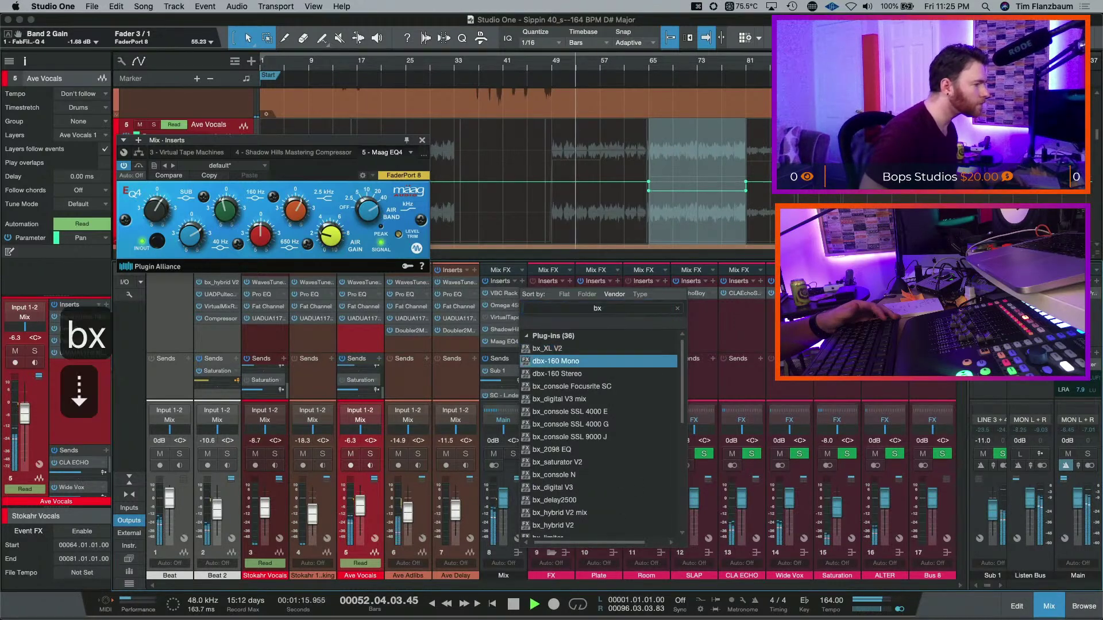
key("Down")
key("Down")
key("Down")
key("Down")
key("Down")
key("Down")
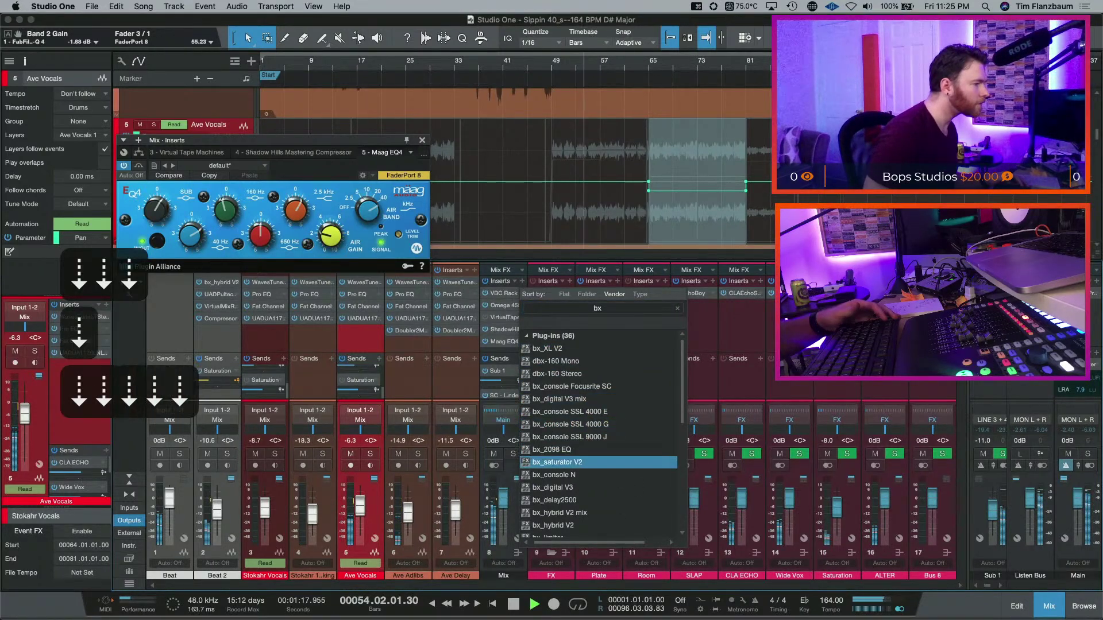
scroll(597, 402, "down", 1)
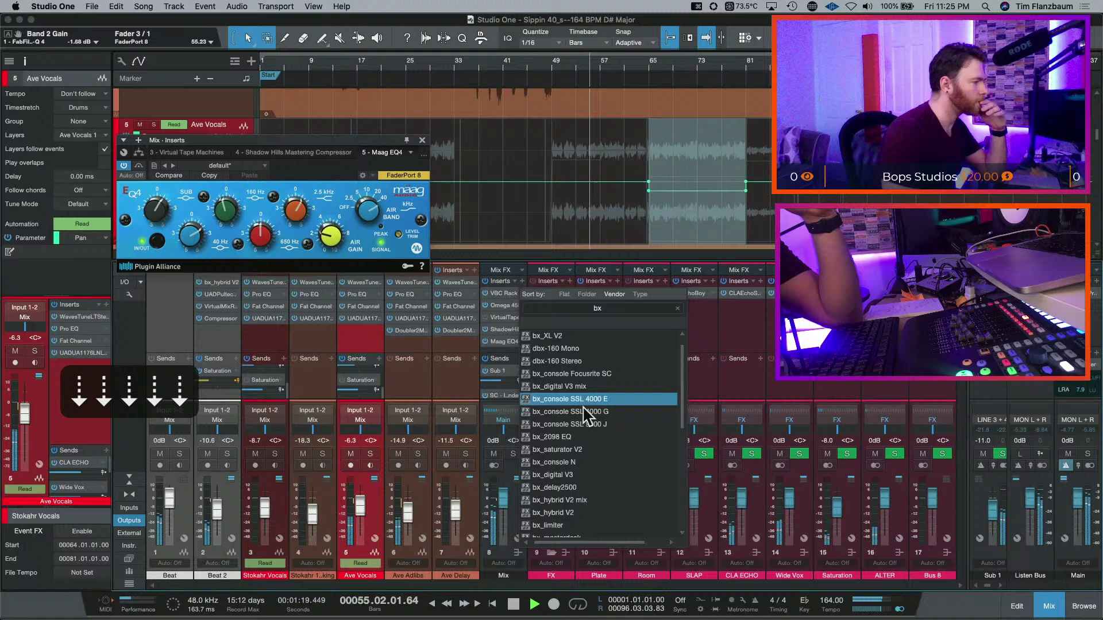
left_click(610, 475)
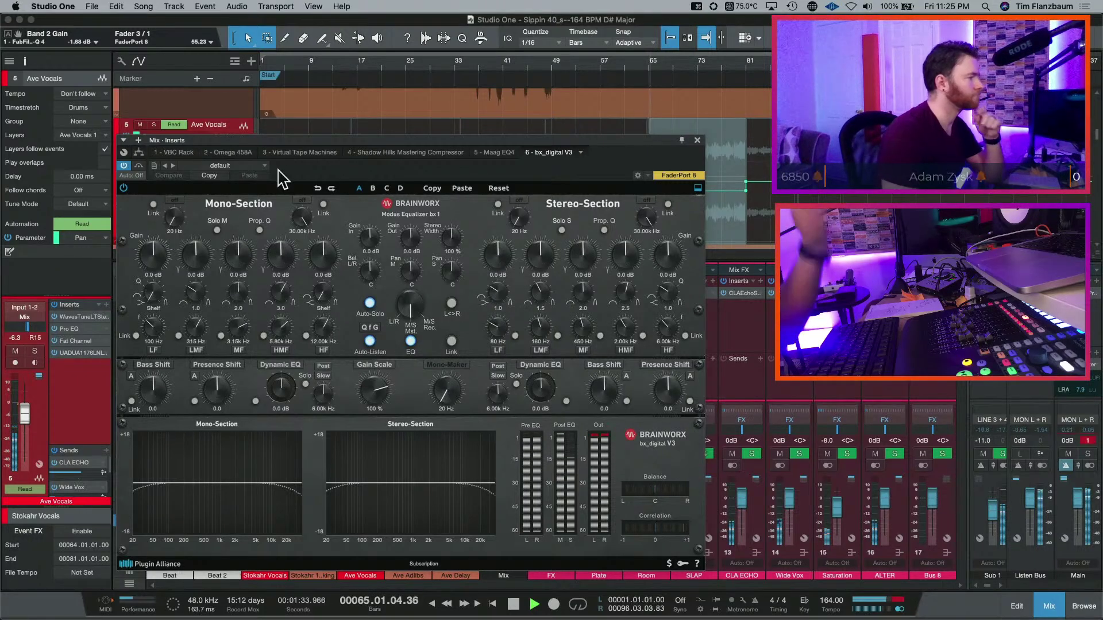
- Stop playback and remove bx_digital V3 from the Mix channel
key("space")
left_click(581, 153)
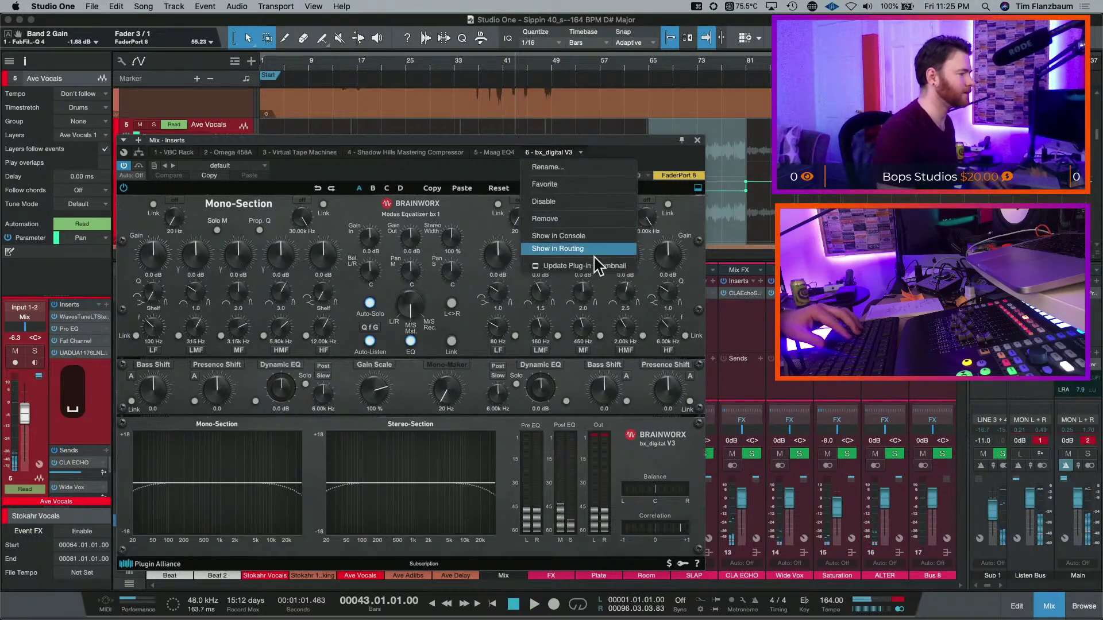
left_click(545, 218)
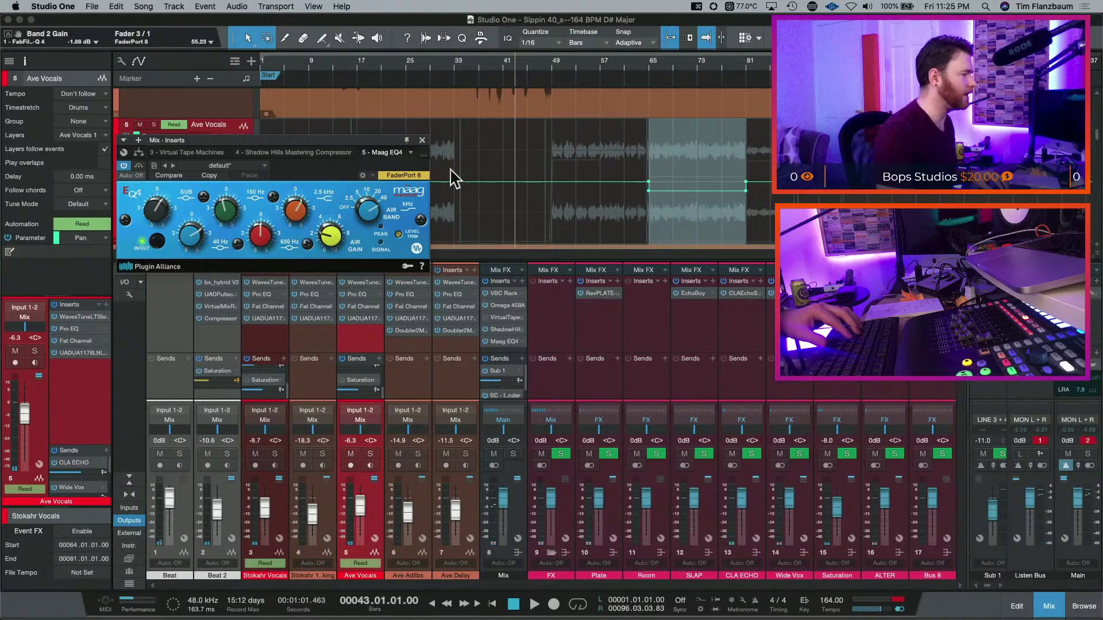
- Search the plug-in library for master and insert bx_masterdesk on the Mix channel
left_click(522, 281)
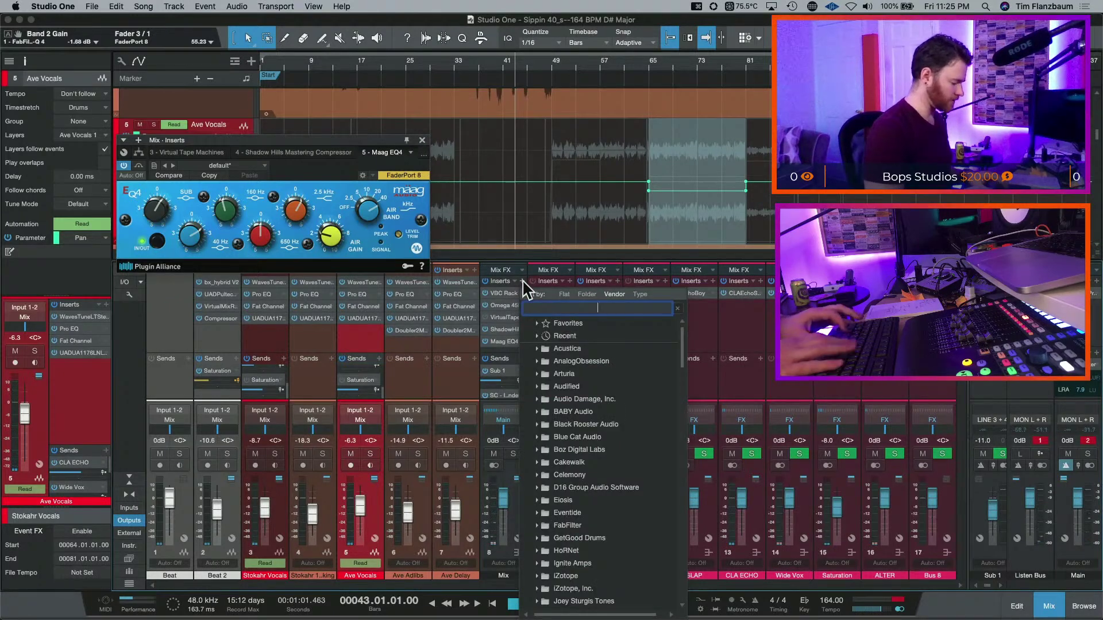
type("bx")
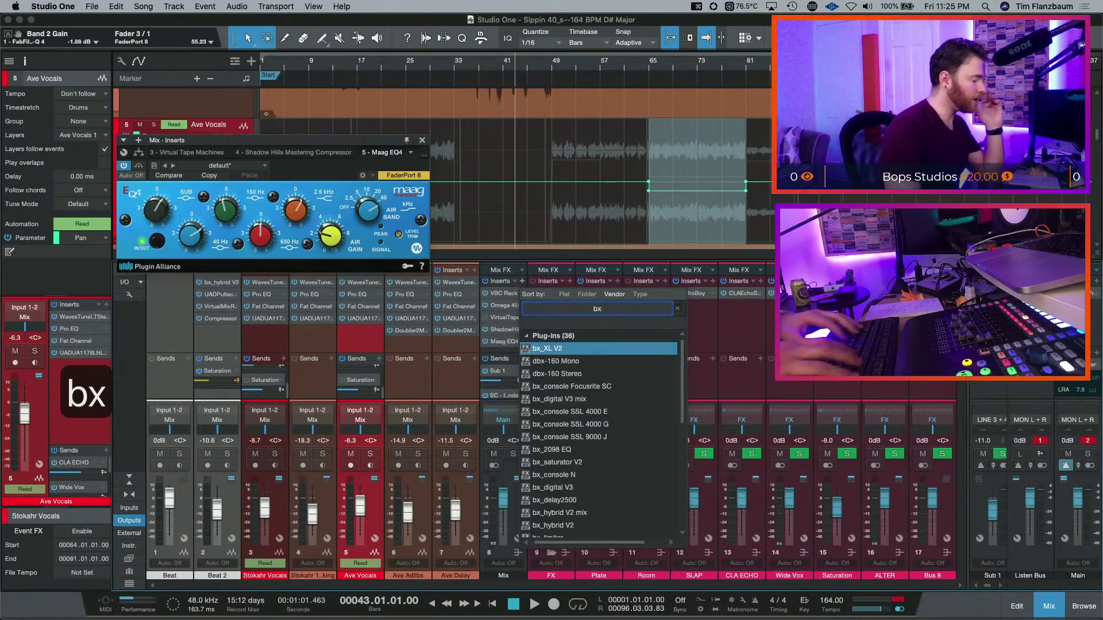
key("BackSpace")
key("BackSpace")
key("BackSpace")
key("BackSpace")
type("mas")
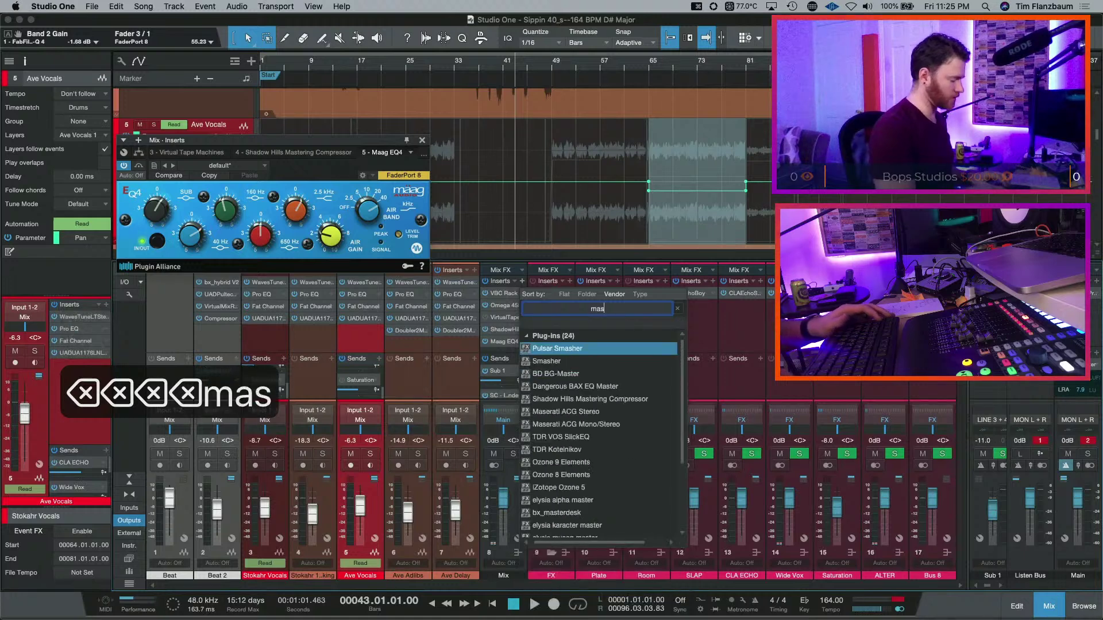
type("ter")
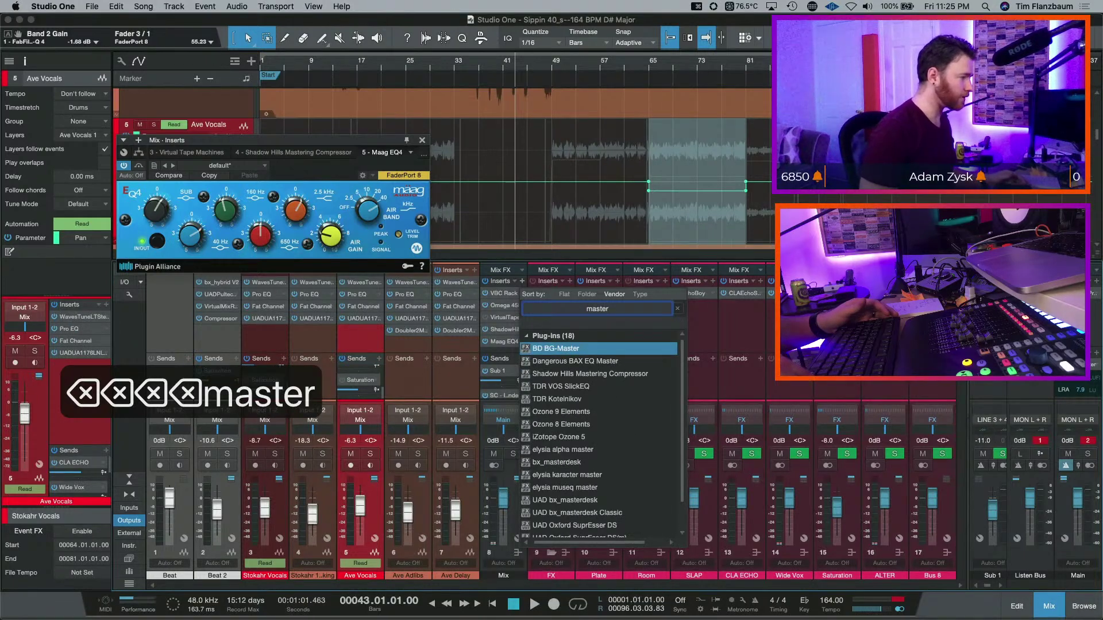
key("Down")
key("Down")
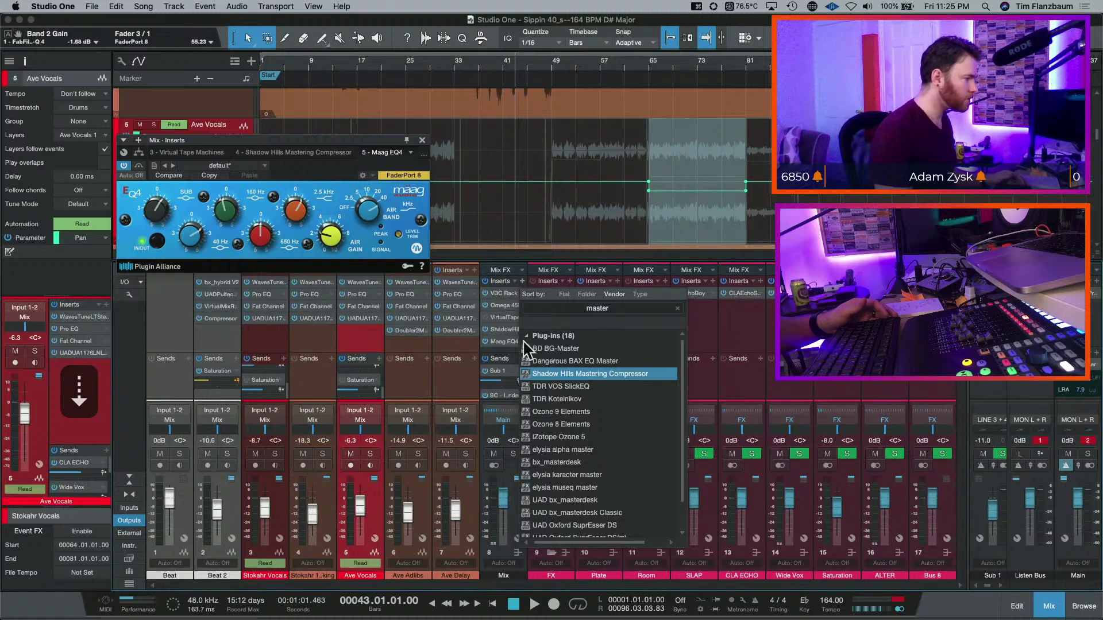
key("Escape")
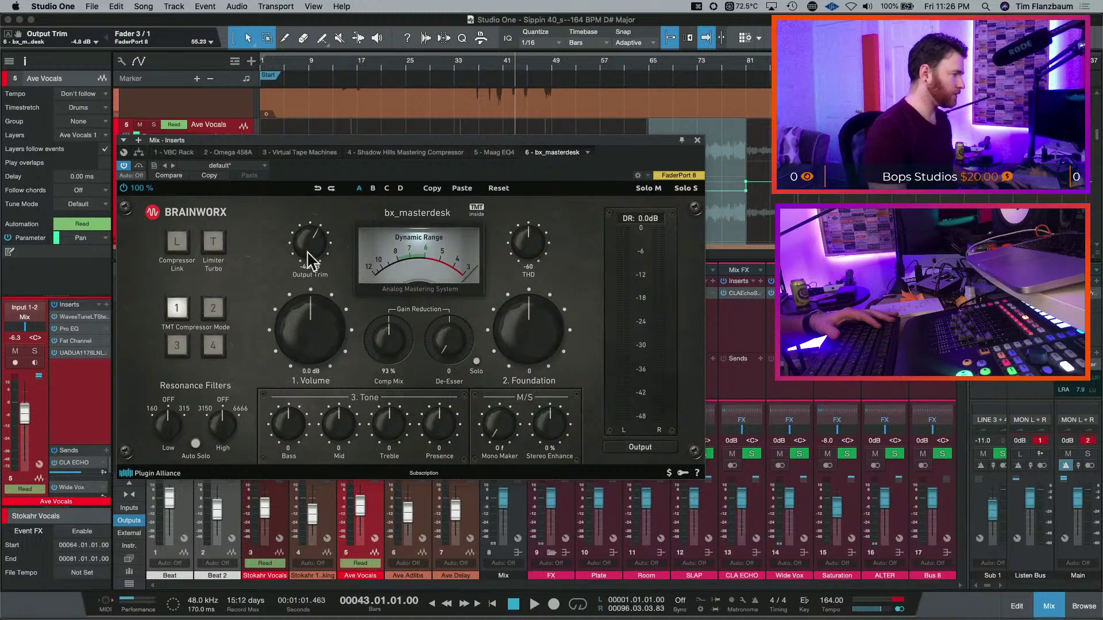
- Play the song and set bx_masterdesk's Output Trim to -3.2 dB while comparing it with the bypassed signal
key("space")
left_click(139, 166)
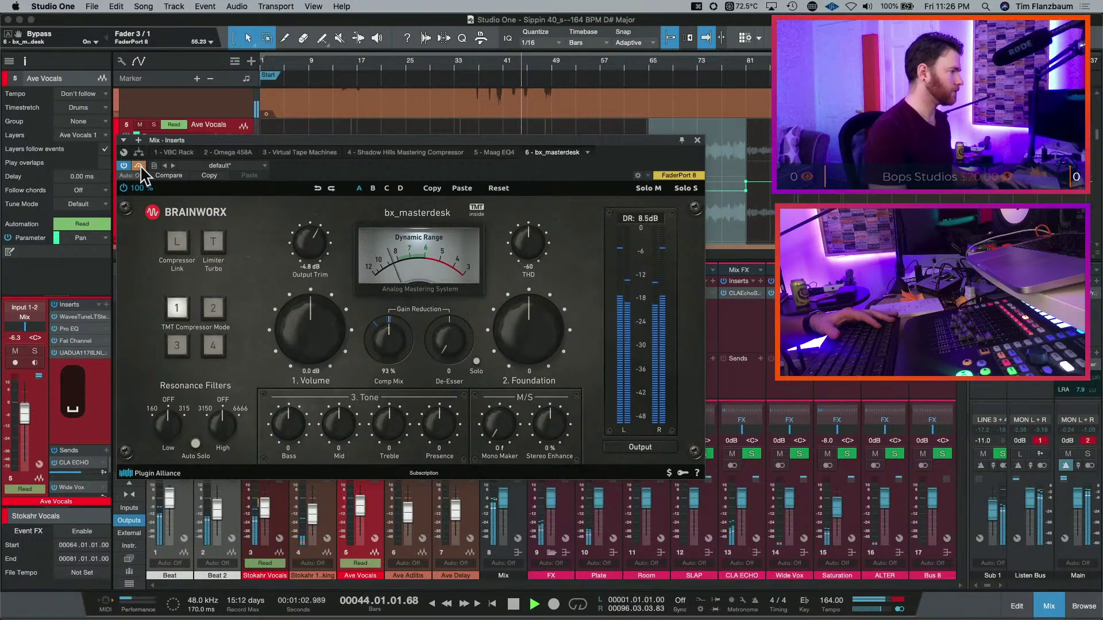
left_click(139, 165)
scroll(308, 244, "up", 2)
left_click(139, 166)
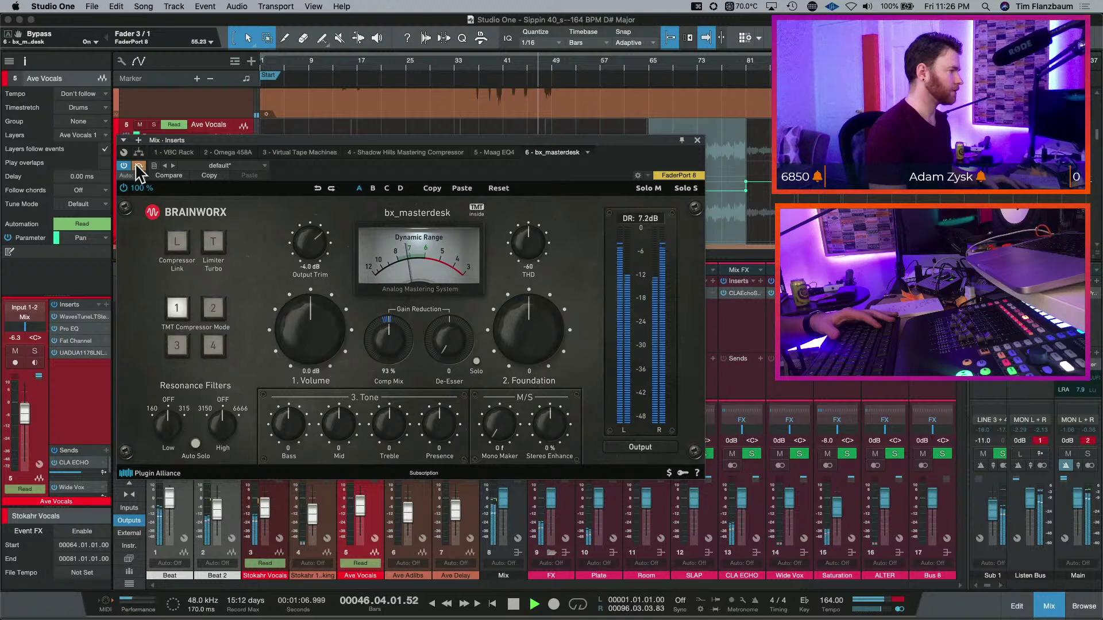
left_click(138, 166)
scroll(299, 244, "up", 2)
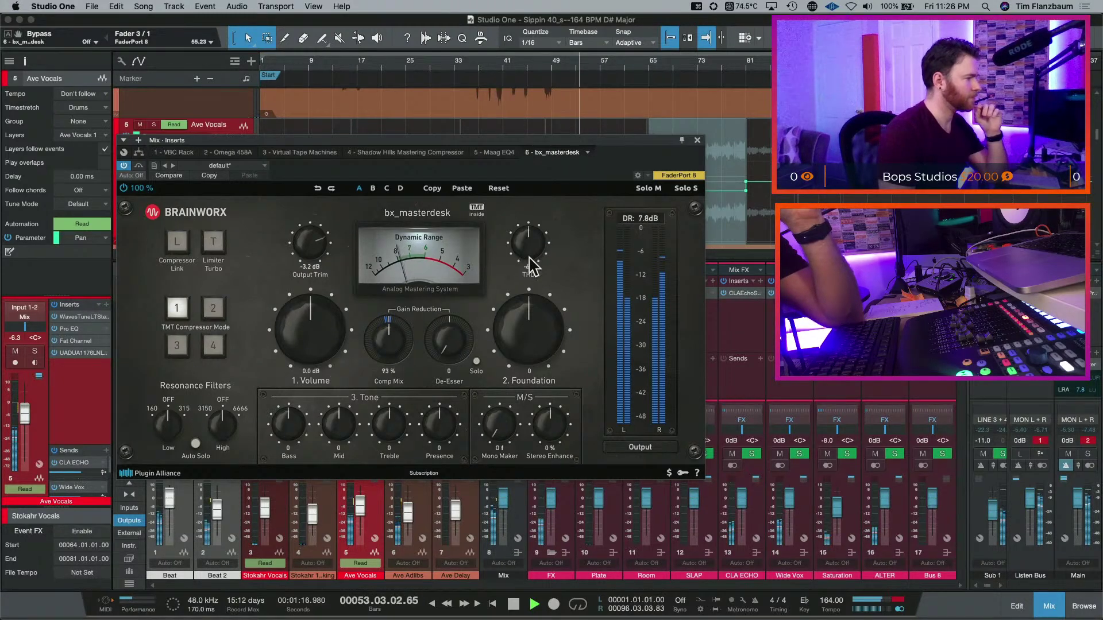
- Set bx_masterdesk's Foundation to 10 and its low resonance filter to 315 Hz, with Auto Solo switched on
left_click_drag(529, 338, 522, 272)
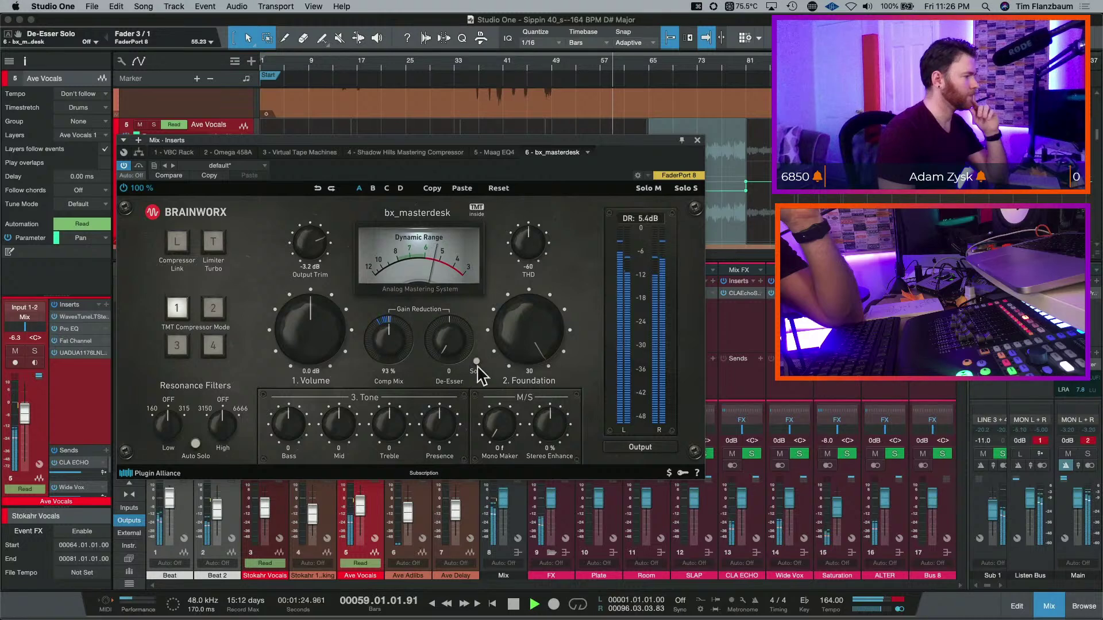
left_click_drag(513, 345, 506, 380)
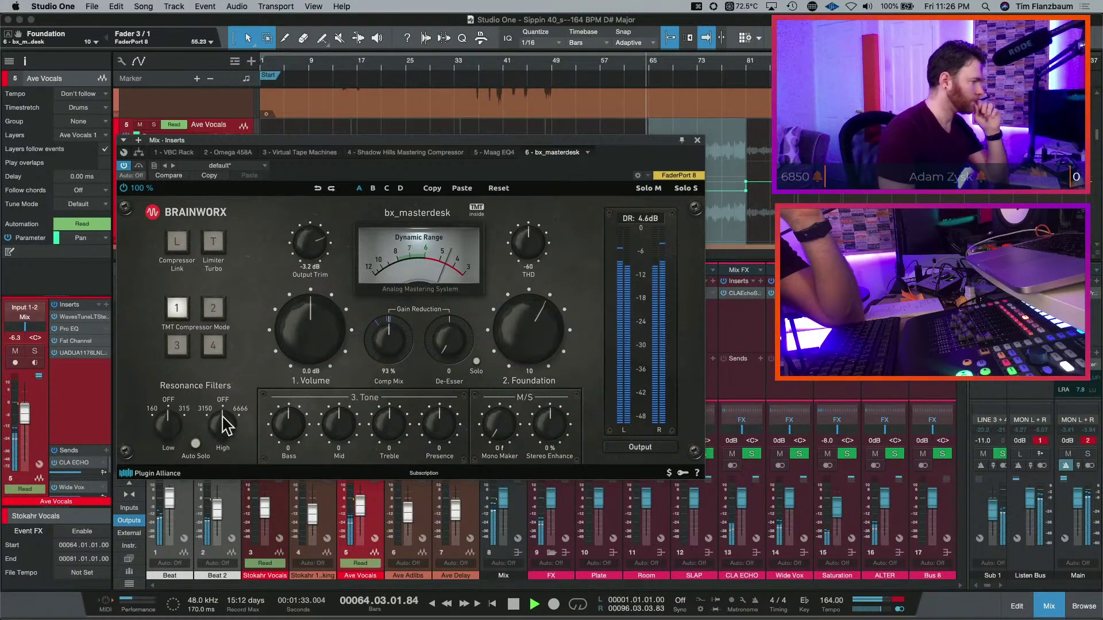
left_click(195, 444)
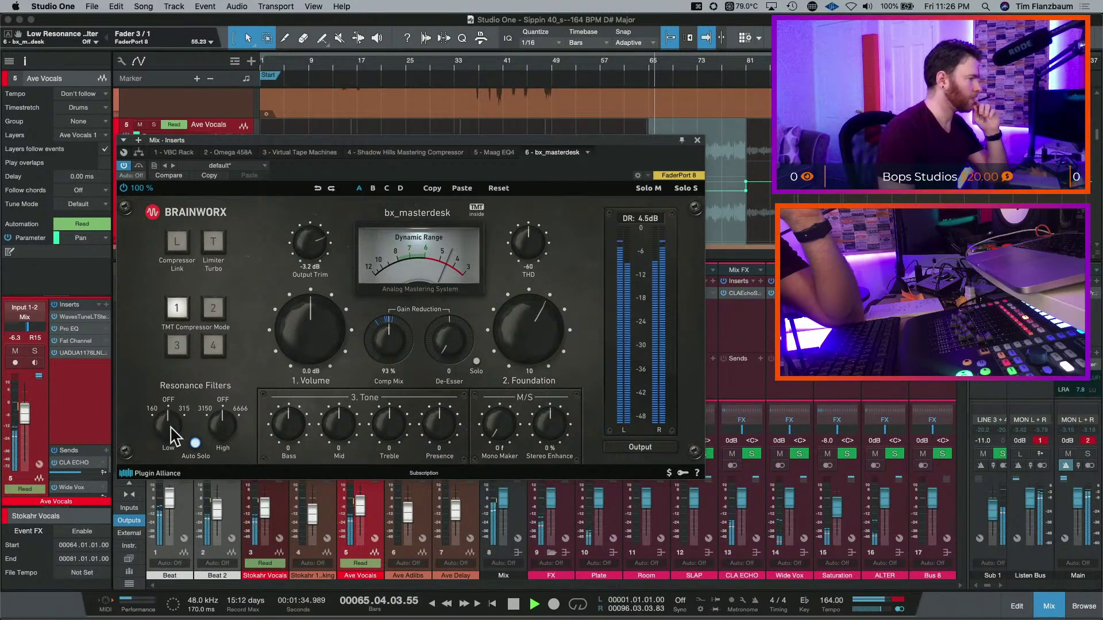
left_click_drag(170, 449, 171, 363)
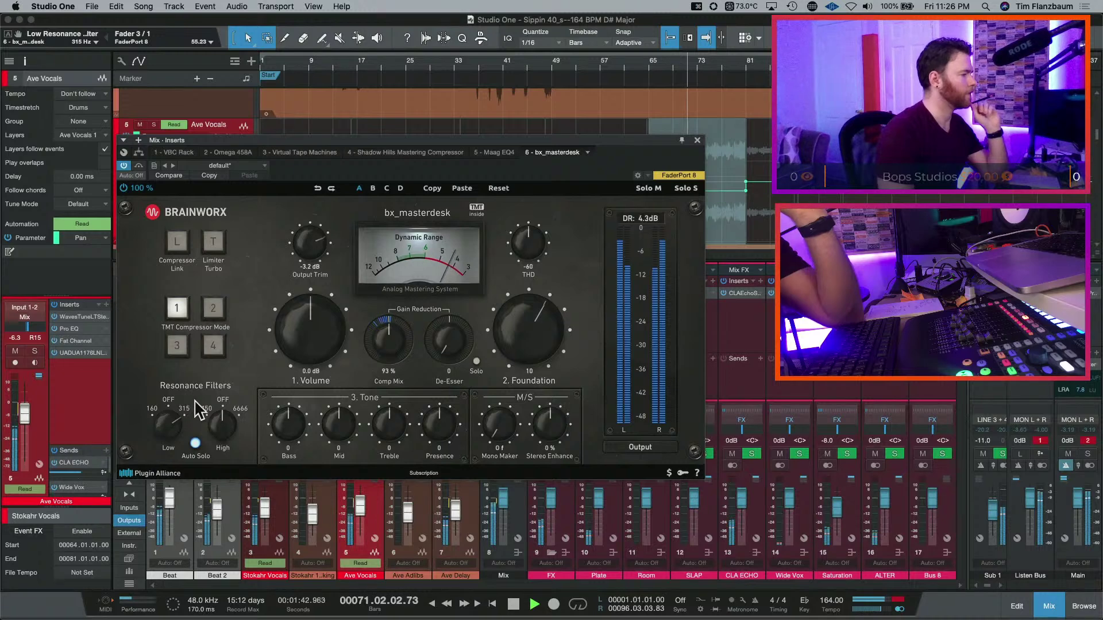
left_click_drag(178, 431, 163, 537)
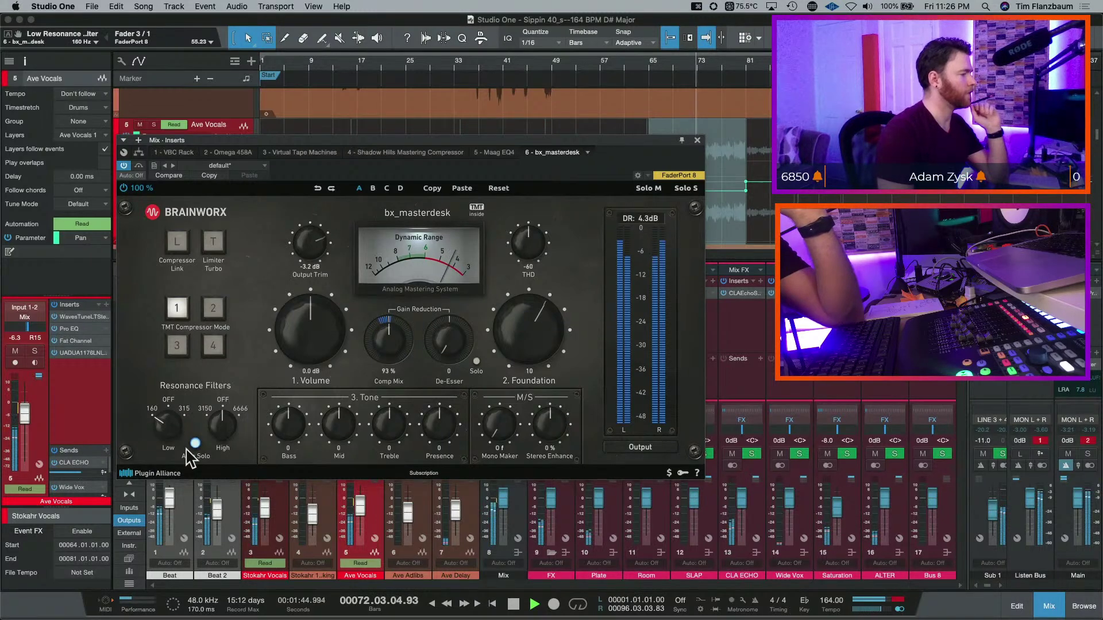
left_click_drag(167, 434, 171, 351)
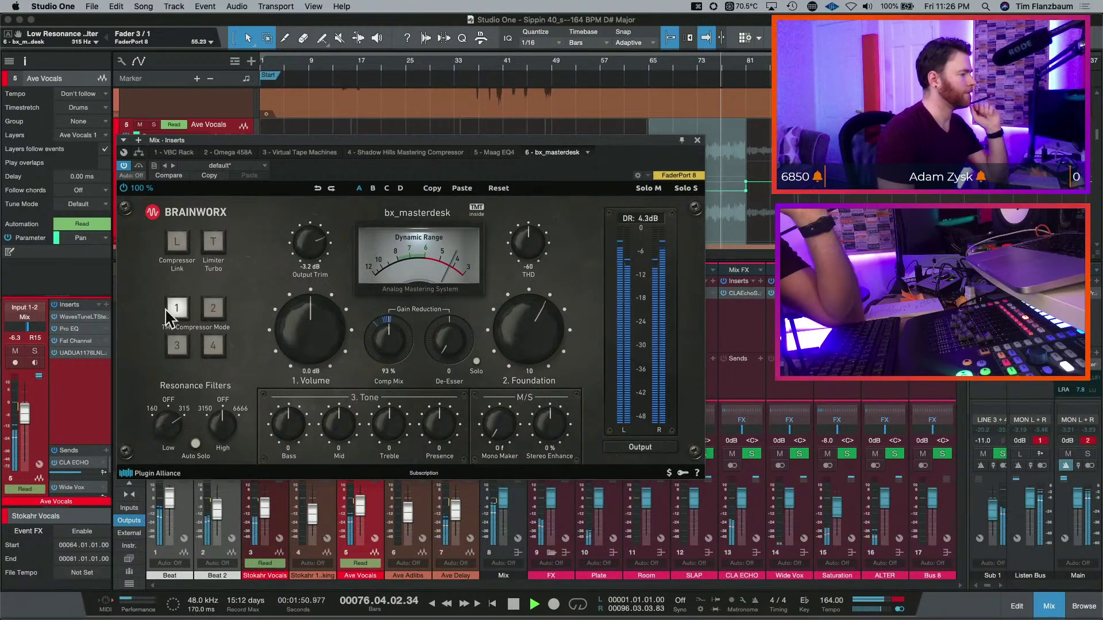
left_click(196, 443)
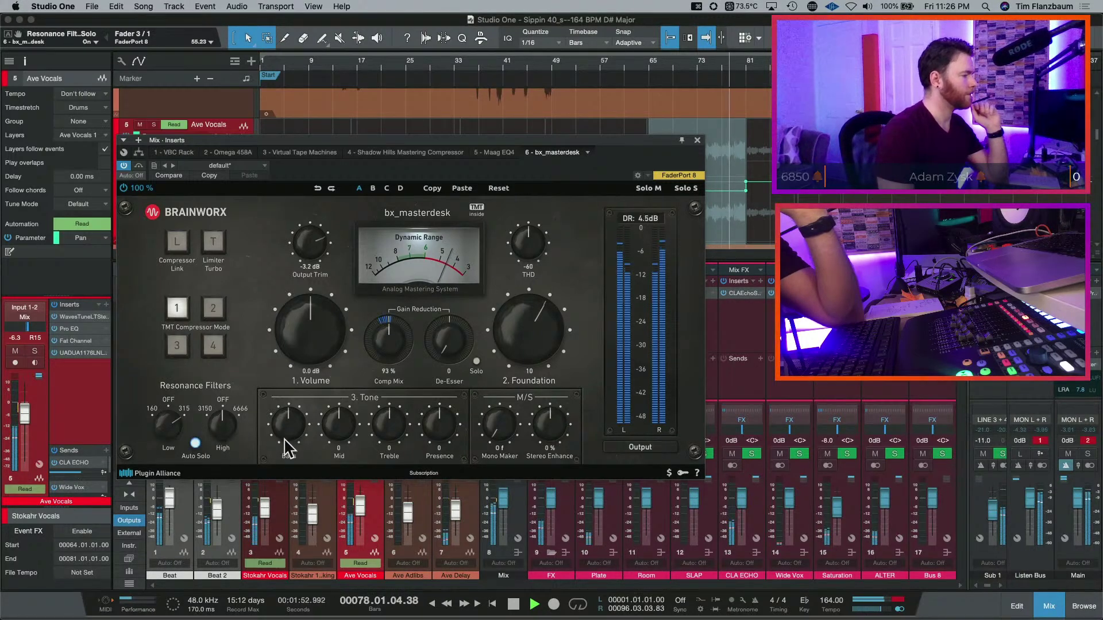
- Try bx_masterdesk's Bass at 30, and set its Mono Maker to 100 Hz and its De-Esser to 23
left_click_drag(287, 447, 282, 362)
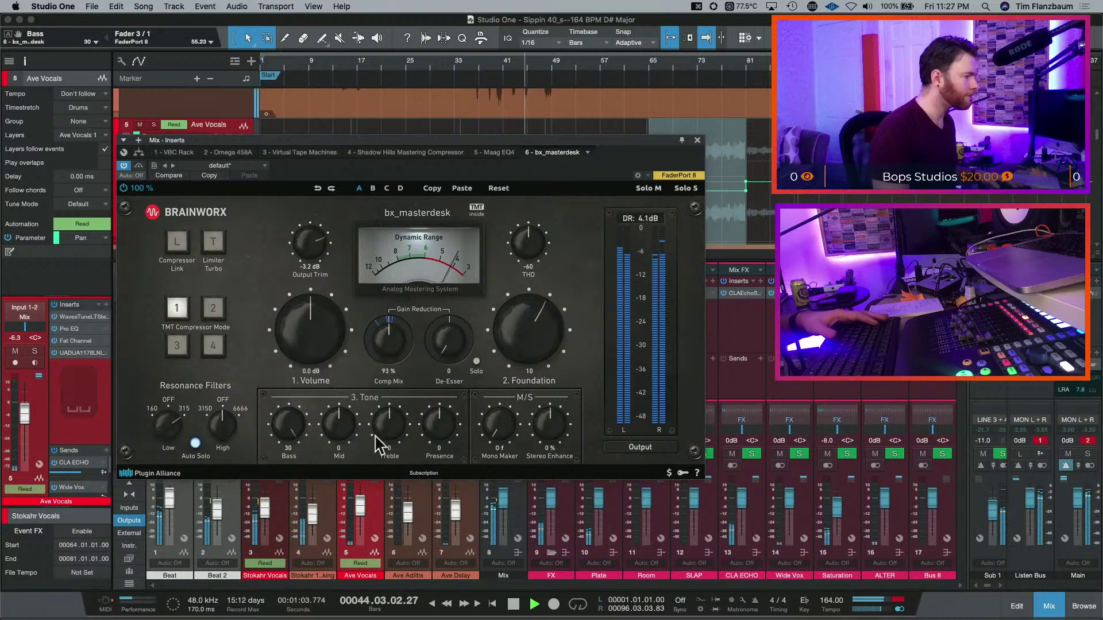
left_click_drag(503, 439, 549, 448)
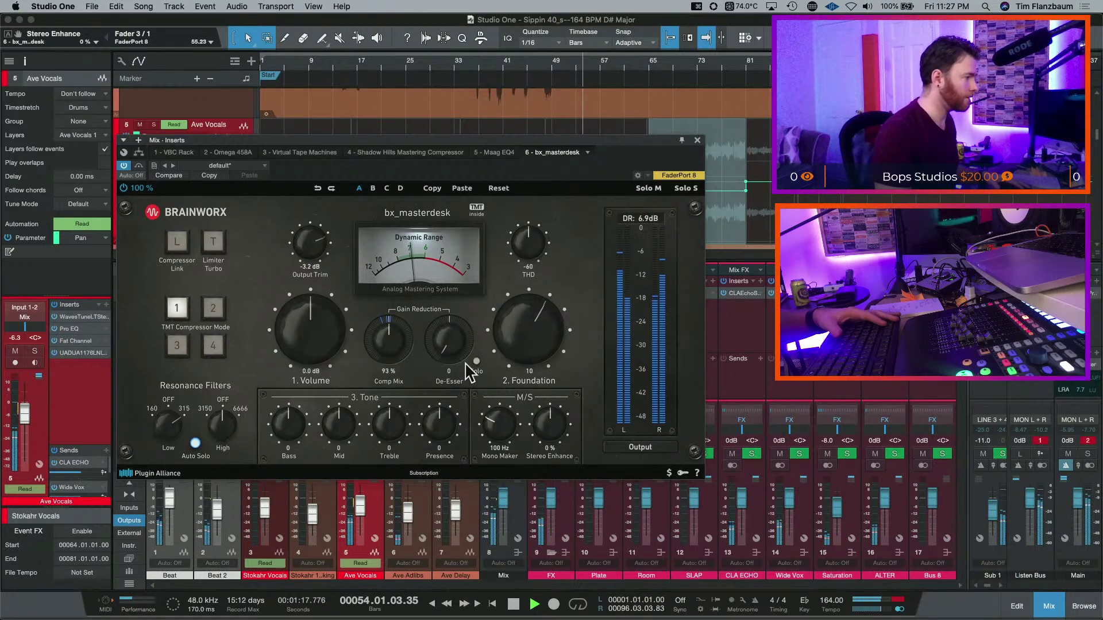
mouse_move(455, 345)
left_mouse_down()
mouse_move(458, 318)
mouse_move(451, 339)
left_mouse_up()
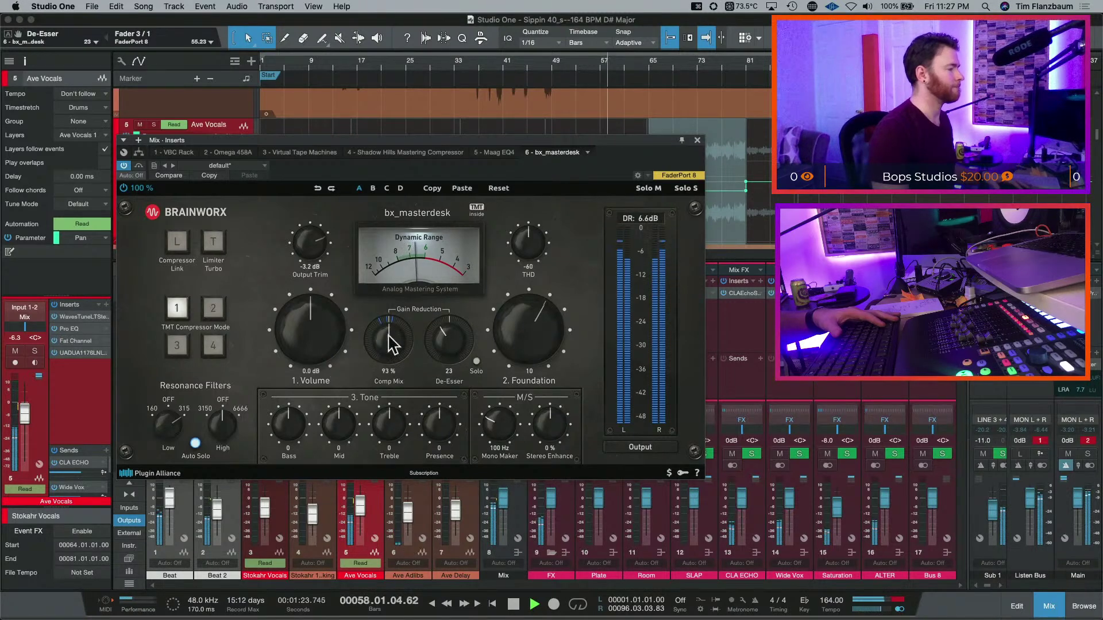
- Reset bx_masterdesk's Foundation to 0 and try De-Esser amounts between 0 and 60, ending on 43
left_click_drag(513, 346, 543, 355)
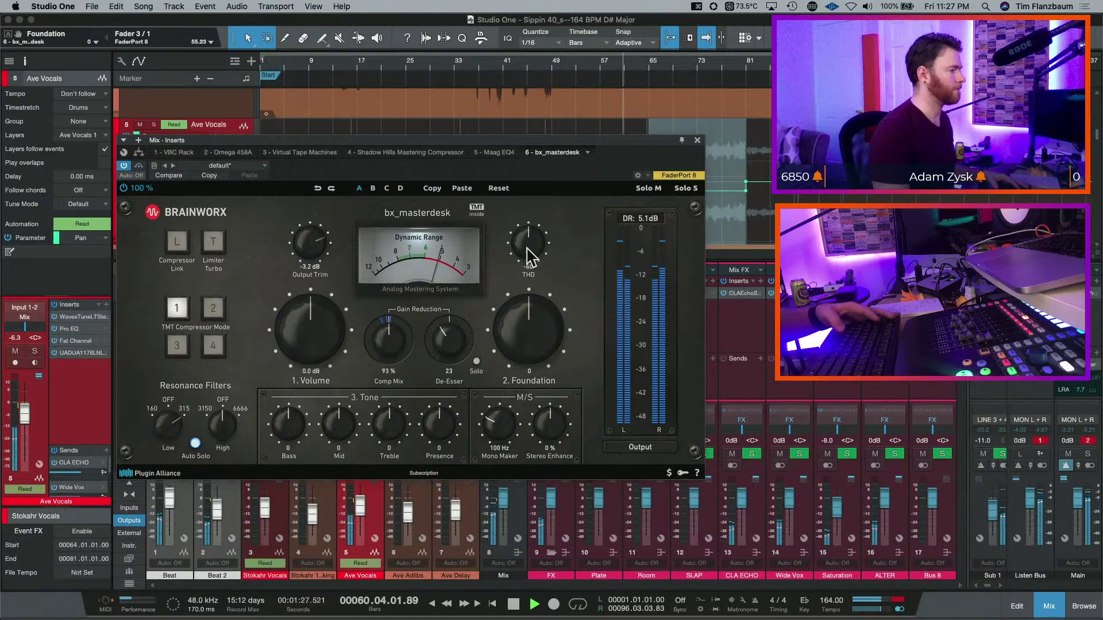
left_click_drag(530, 227, 532, 247)
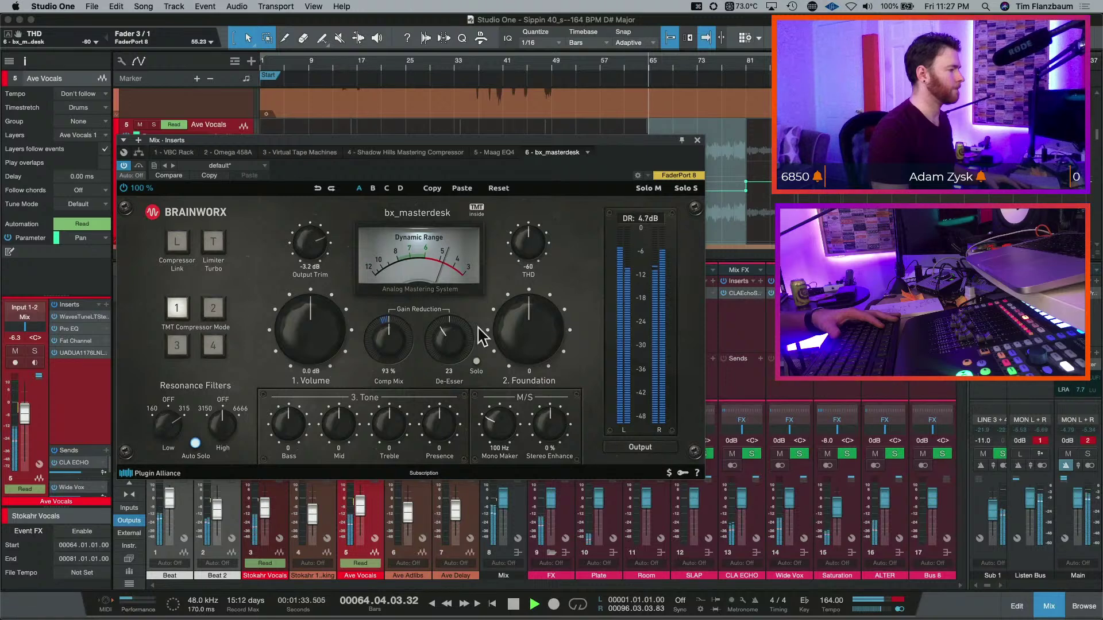
mouse_move(473, 333)
left_mouse_down()
mouse_move(454, 336)
mouse_move(460, 327)
left_mouse_up()
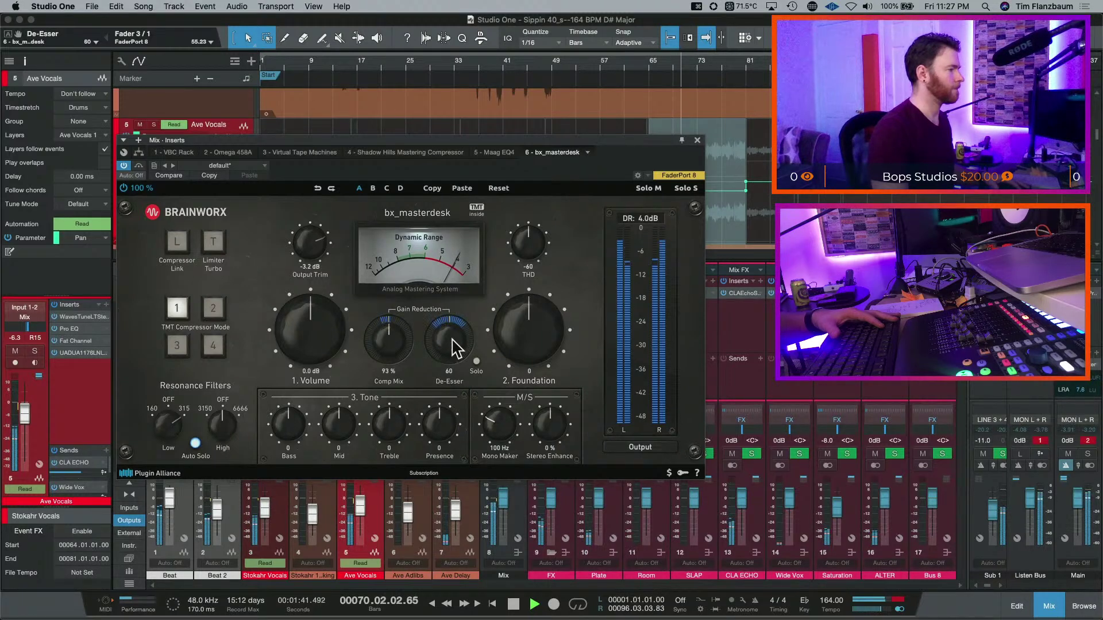
left_click_drag(457, 347, 460, 456)
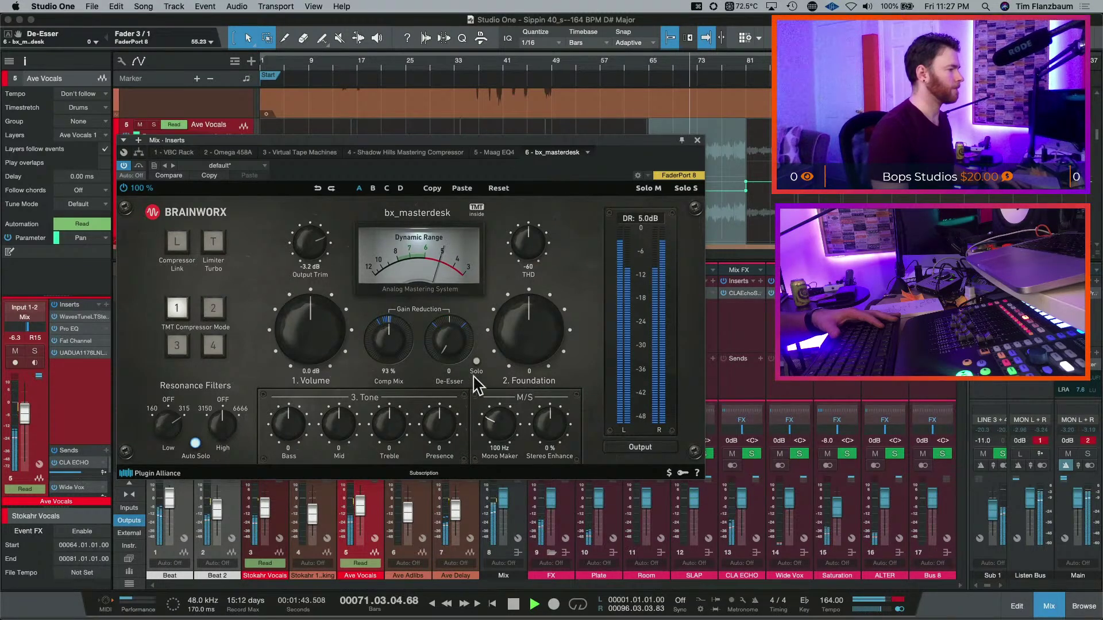
left_click_drag(458, 351, 456, 301)
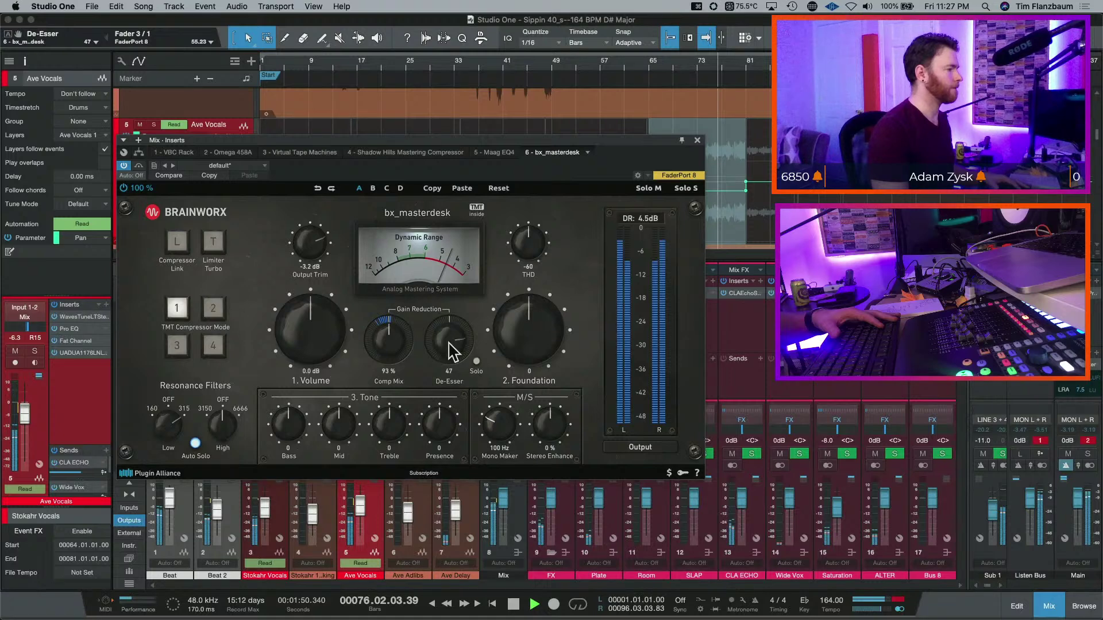
left_click_drag(452, 352, 453, 359)
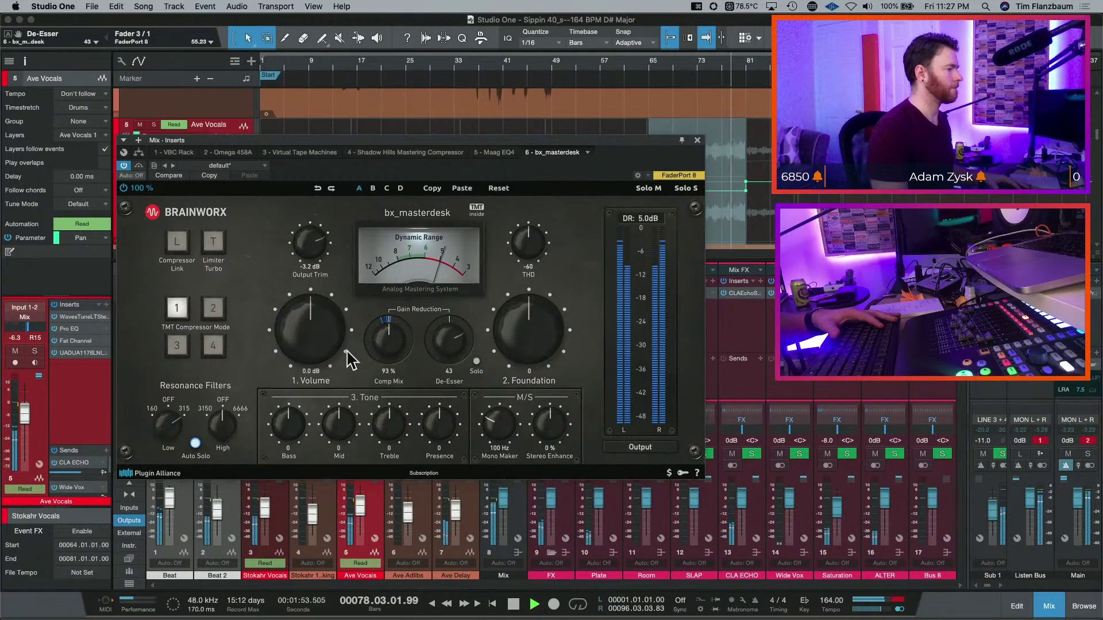
- Try Volume at 3.5 dB with De-Esser at 45, and clear the clip indicators on Listen Bus and Main
left_click_drag(322, 335, 326, 335)
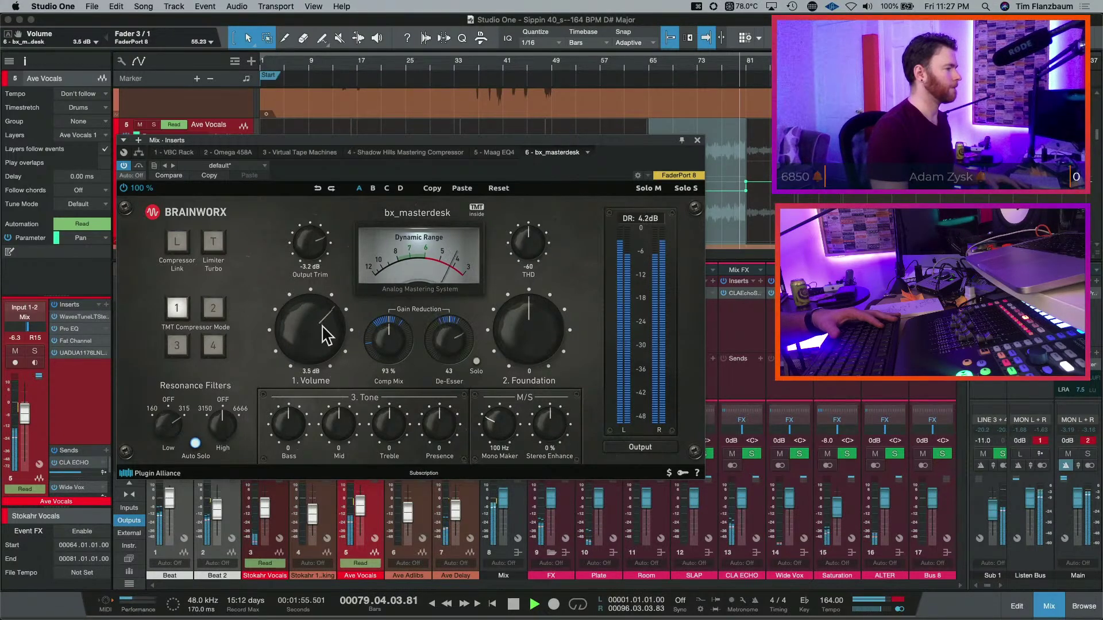
left_click_drag(431, 349, 438, 345)
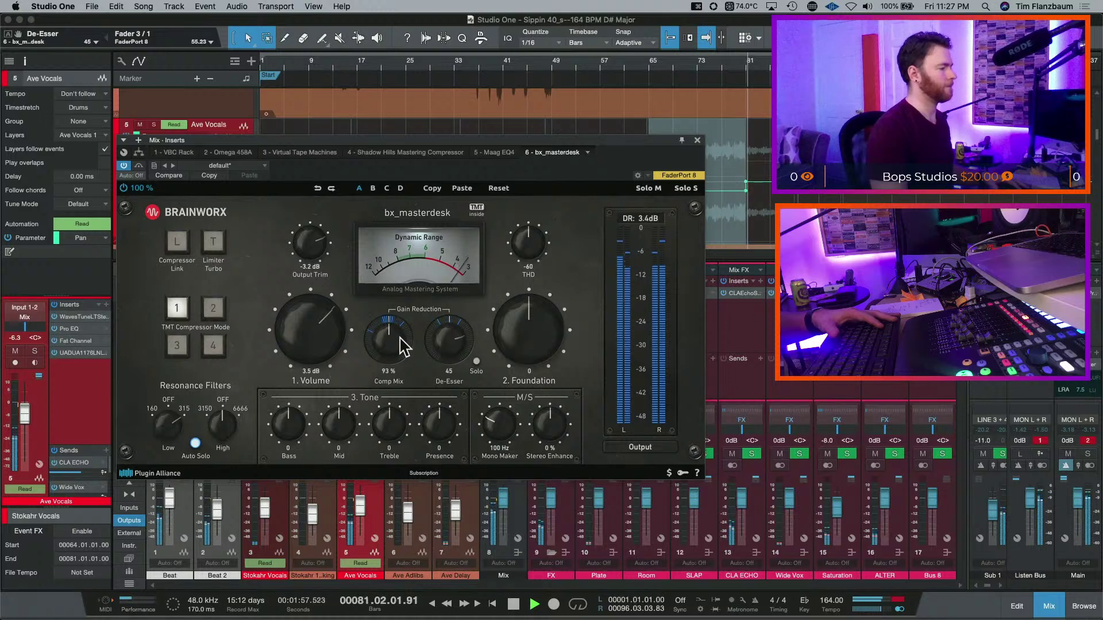
left_click(1040, 441)
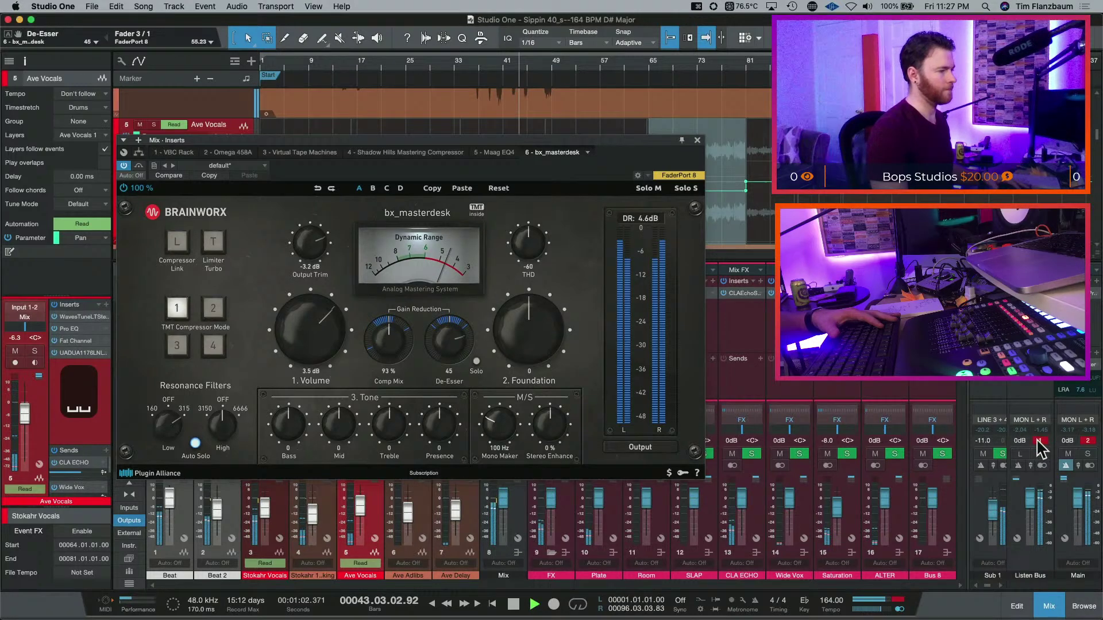
left_click(1084, 442)
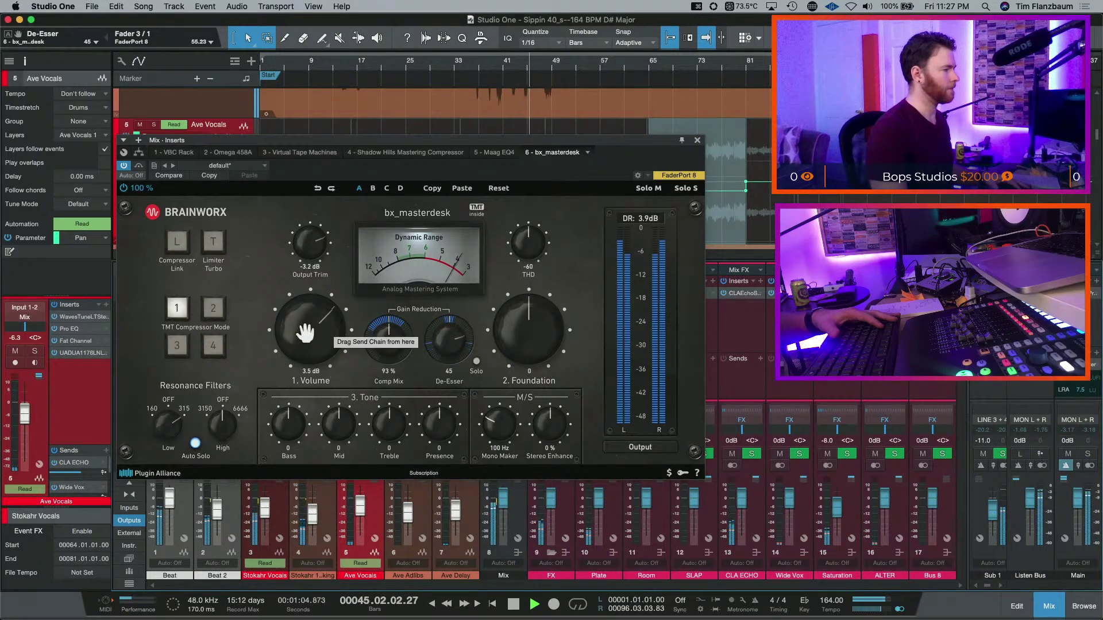
- Try bx_masterdesk with Volume at 2.0 dB and Foundation at 12
left_click_drag(305, 334, 305, 335)
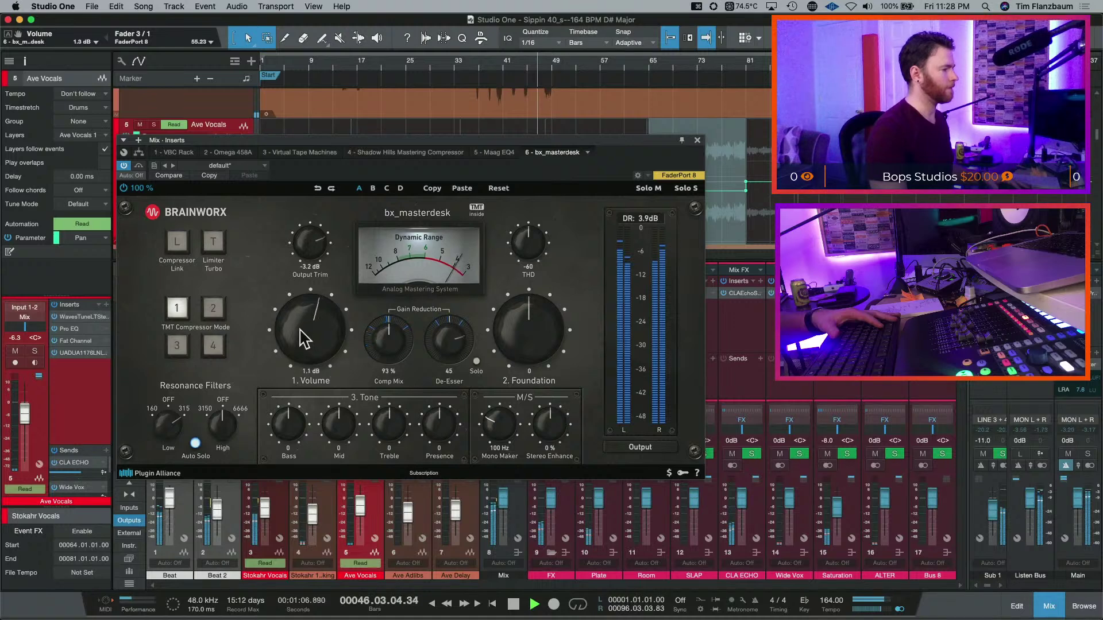
left_click_drag(305, 338, 301, 332)
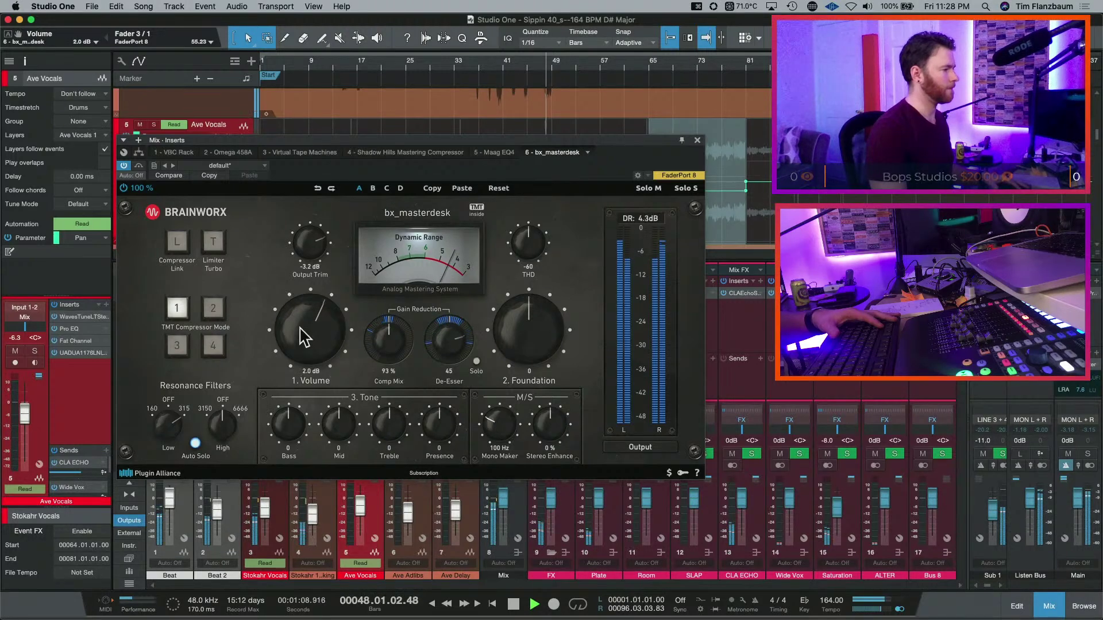
left_click_drag(529, 327, 539, 343)
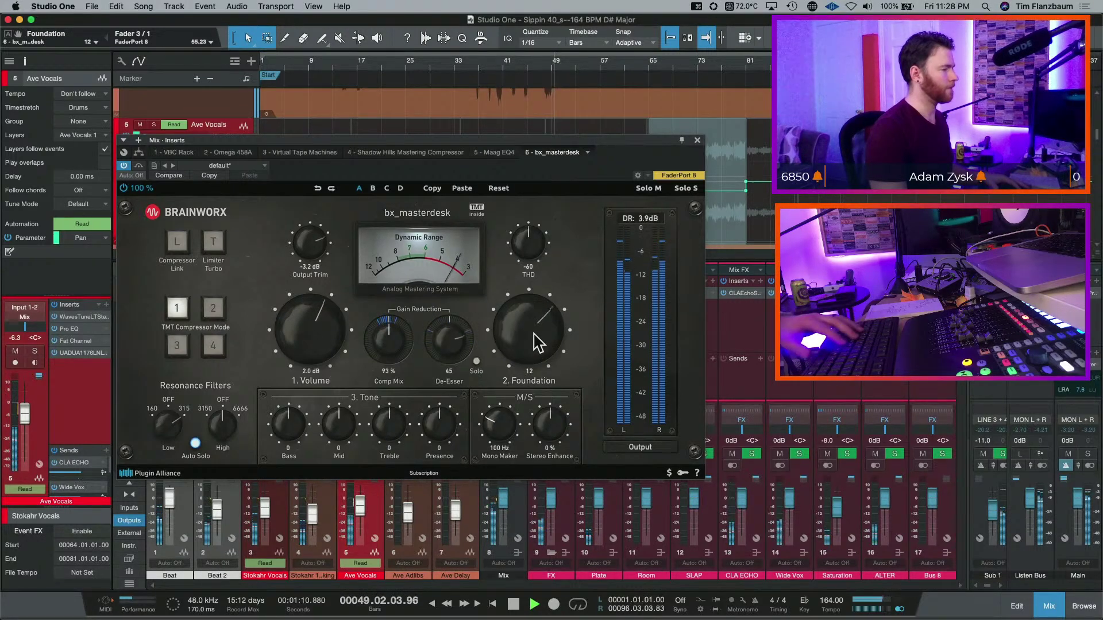
- Replay the song from bar 41 and set bx_masterdesk's Volume to 0.8 dB, De-Esser to 39 and Comp Mix to 90 %
key("space")
key("comma")
key("comma")
key("comma")
key("comma")
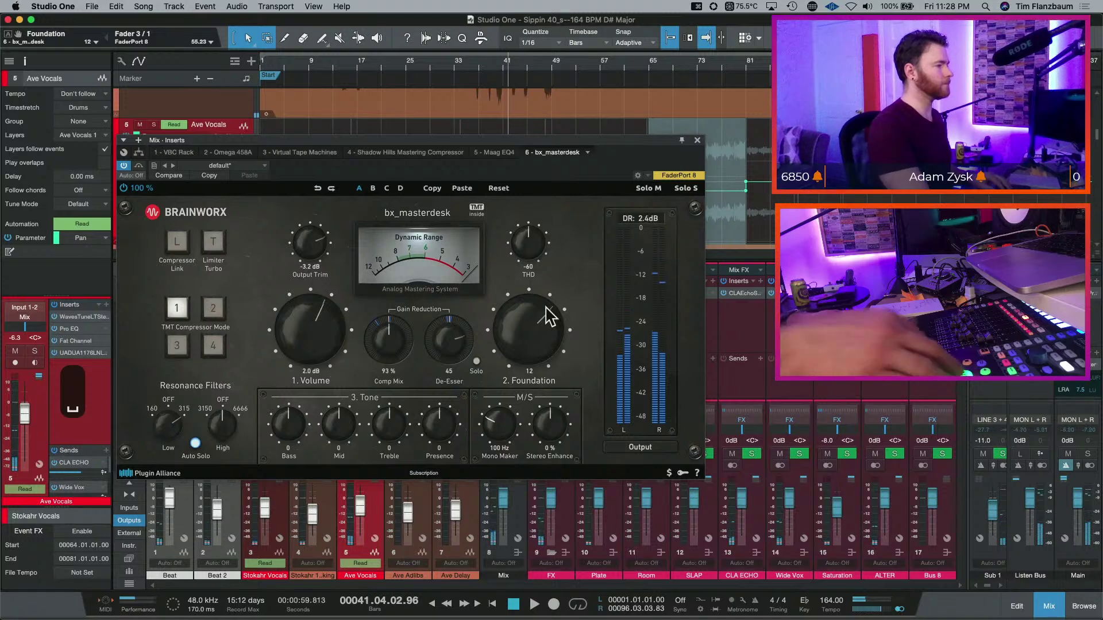
key("space")
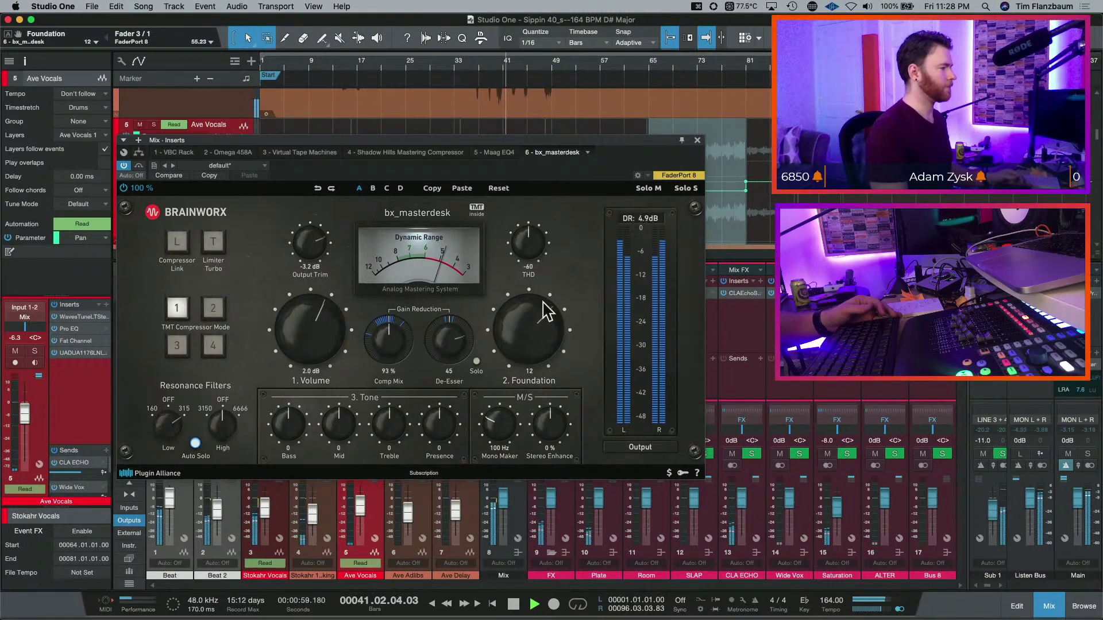
scroll(308, 322, "down", 4)
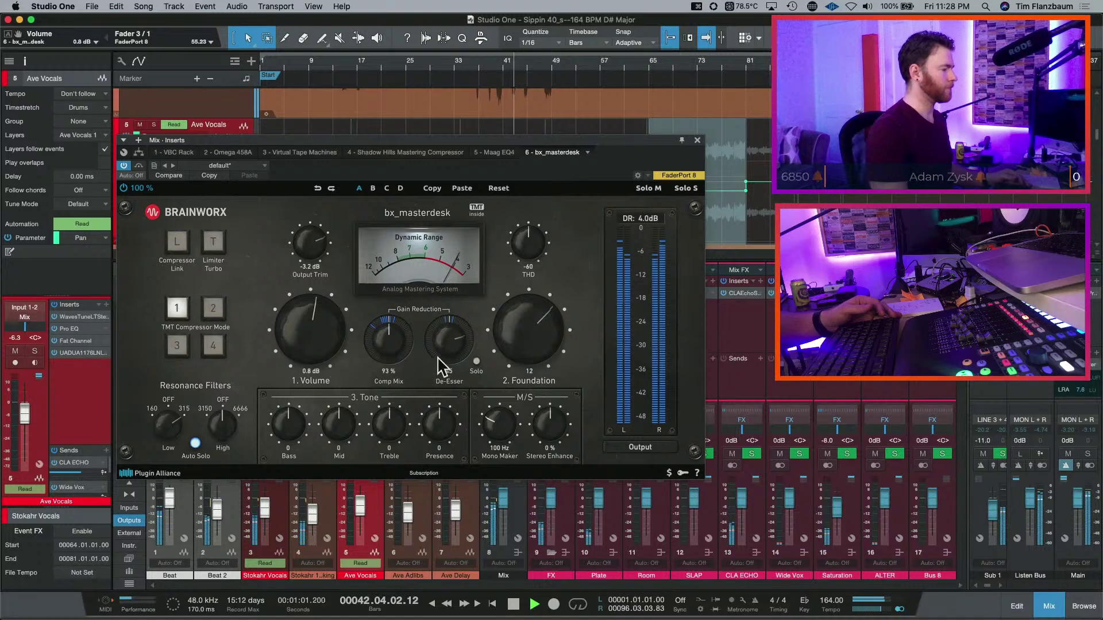
scroll(444, 356, "down", 1)
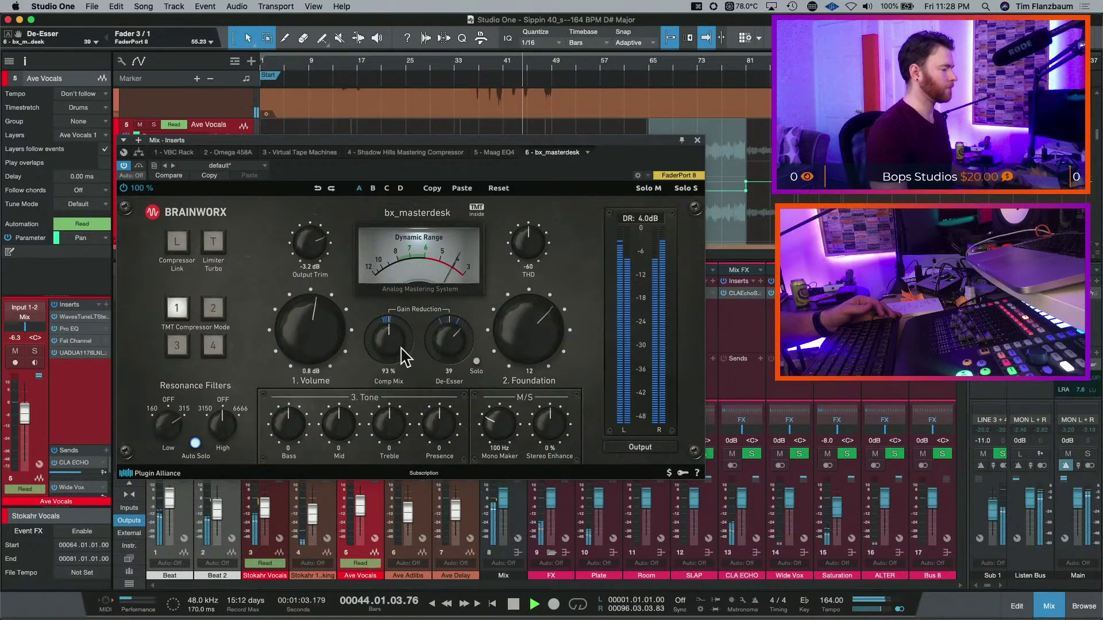
scroll(401, 361, "down", 1)
scroll(396, 367, "down", 1)
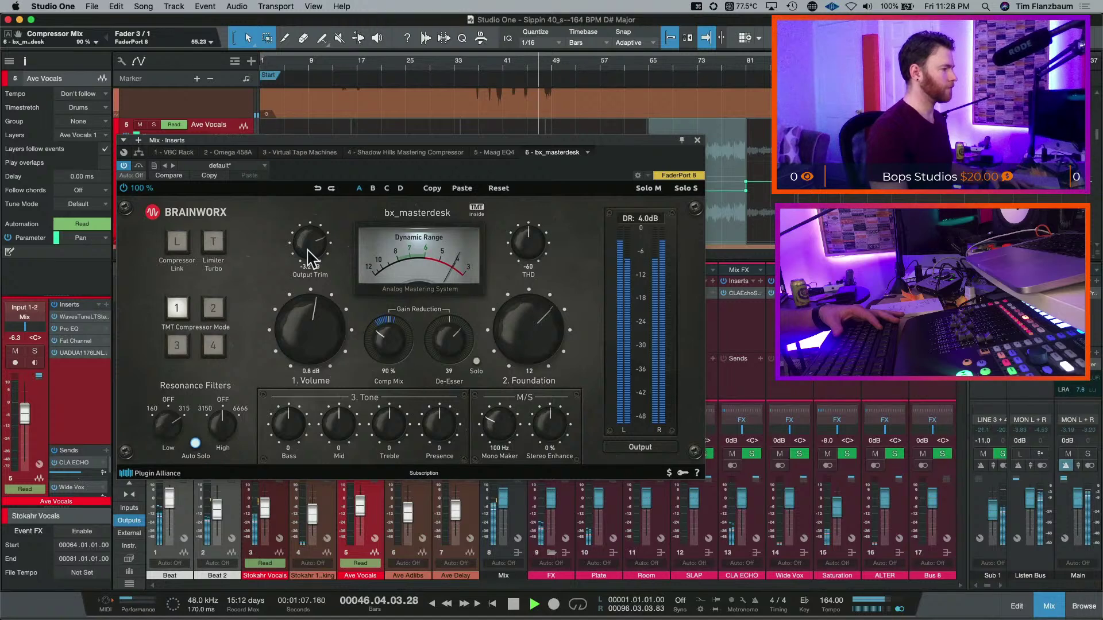
- Compare the mix with bx_masterdesk bypassed and active
left_click(140, 166)
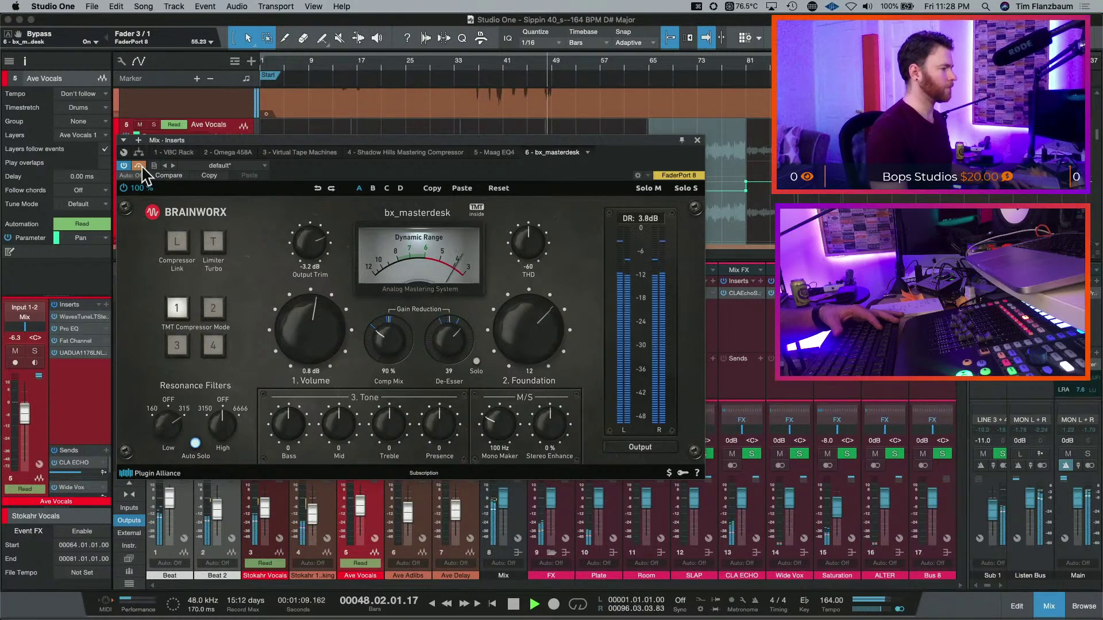
left_click(140, 166)
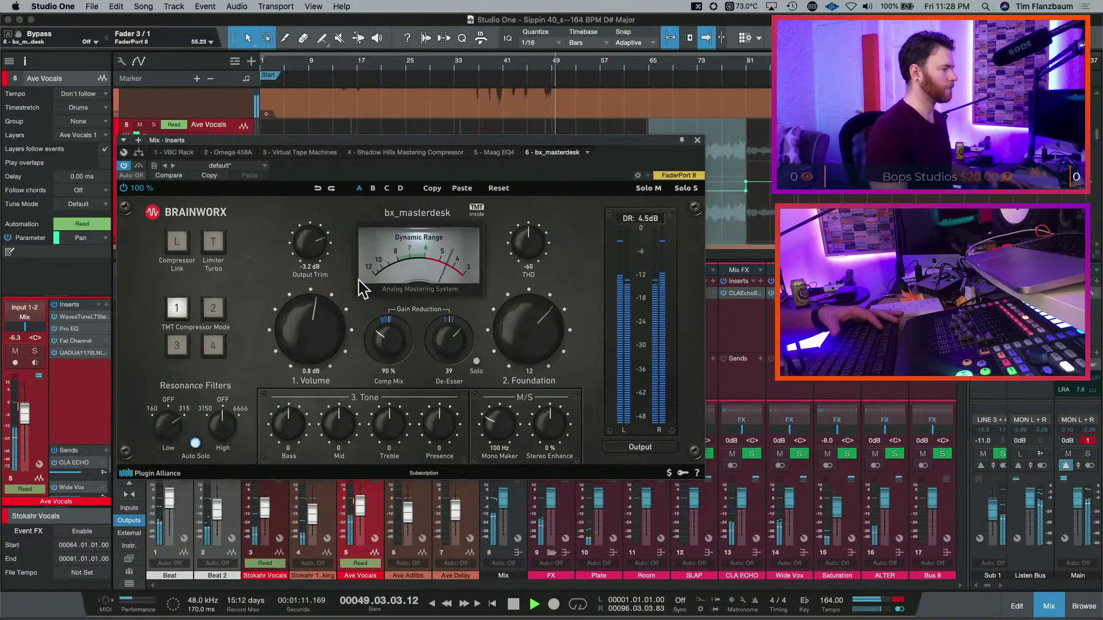
key("b")
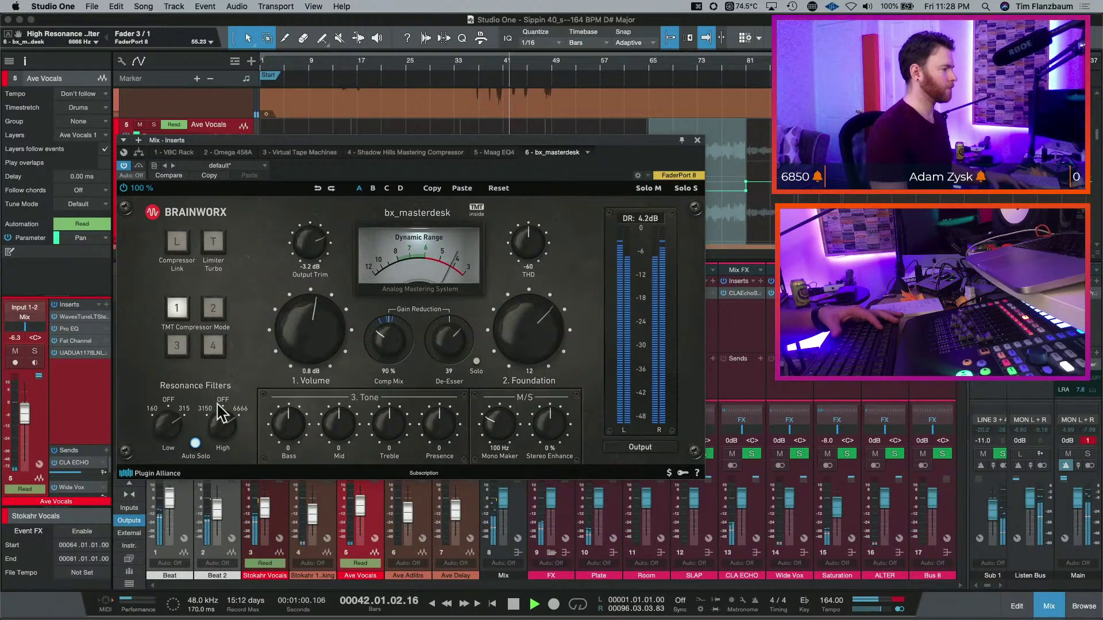
- Set the high resonance filter to 6666 Hz, switch off Auto Solo, and set the De-Esser to 50 while soloing its signal
left_click_drag(219, 404, 217, 473)
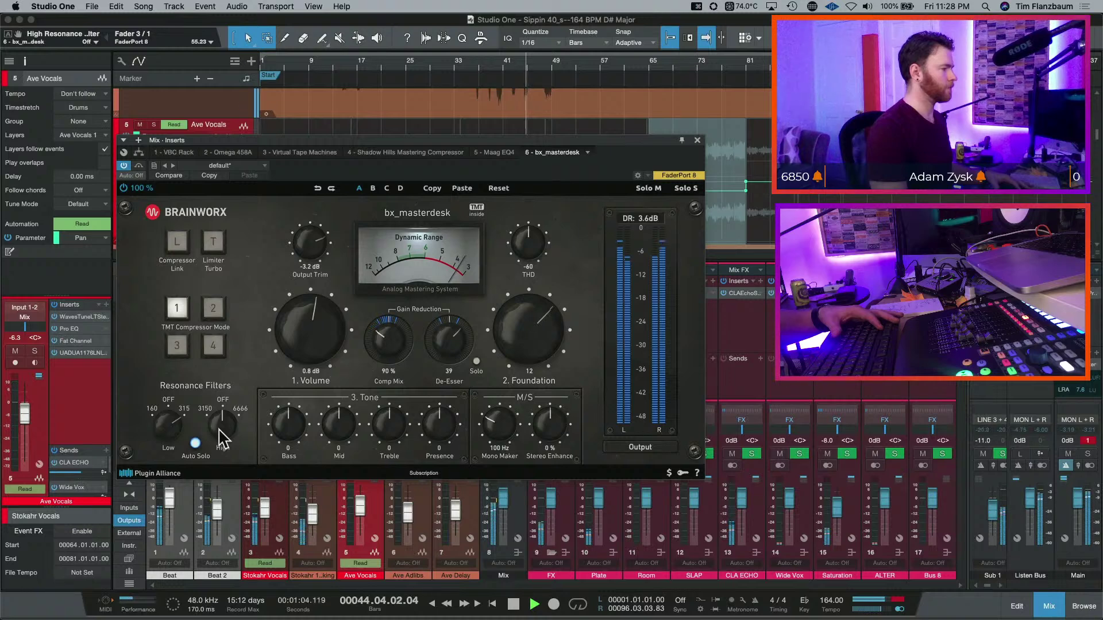
left_click_drag(221, 440, 222, 467)
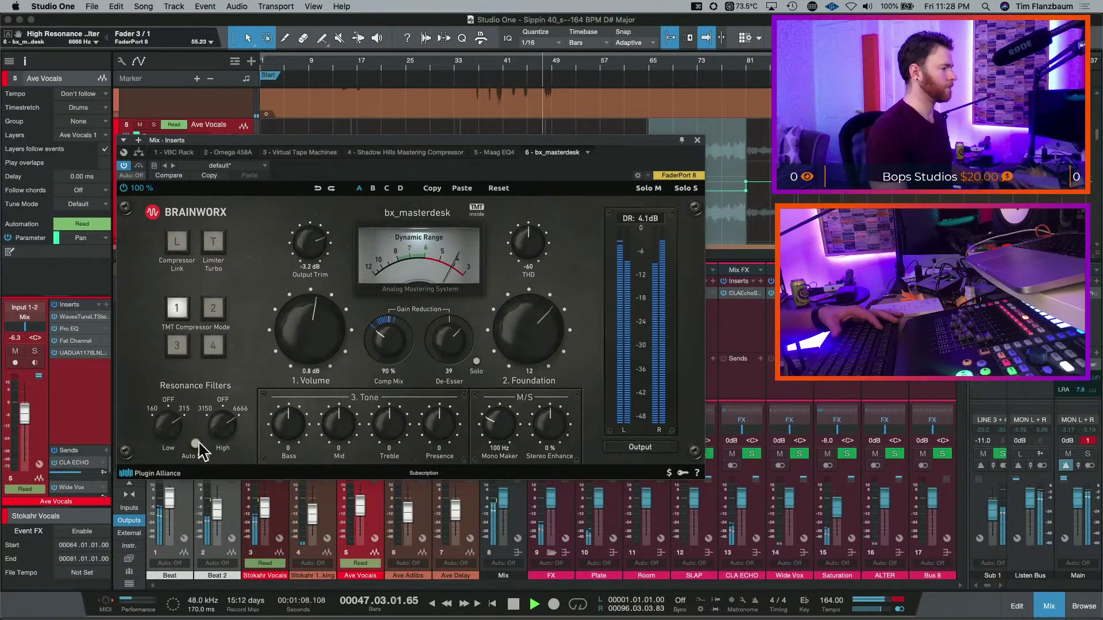
mouse_move(449, 336)
left_mouse_down()
mouse_move(457, 354)
mouse_move(463, 327)
left_mouse_up()
mouse_move(466, 278)
left_mouse_down()
mouse_move(465, 405)
mouse_move(460, 296)
left_mouse_up()
left_click_drag(482, 363, 461, 324)
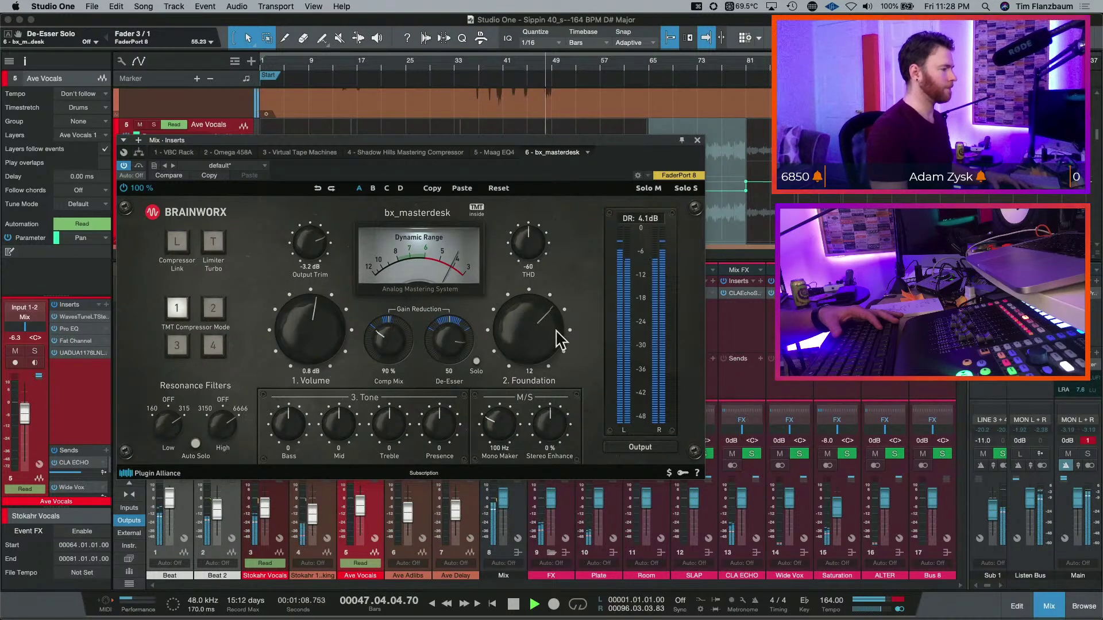
- Set Foundation to 0 and Output Trim to -1.5 dB, replaying the section
left_click_drag(554, 339, 529, 336)
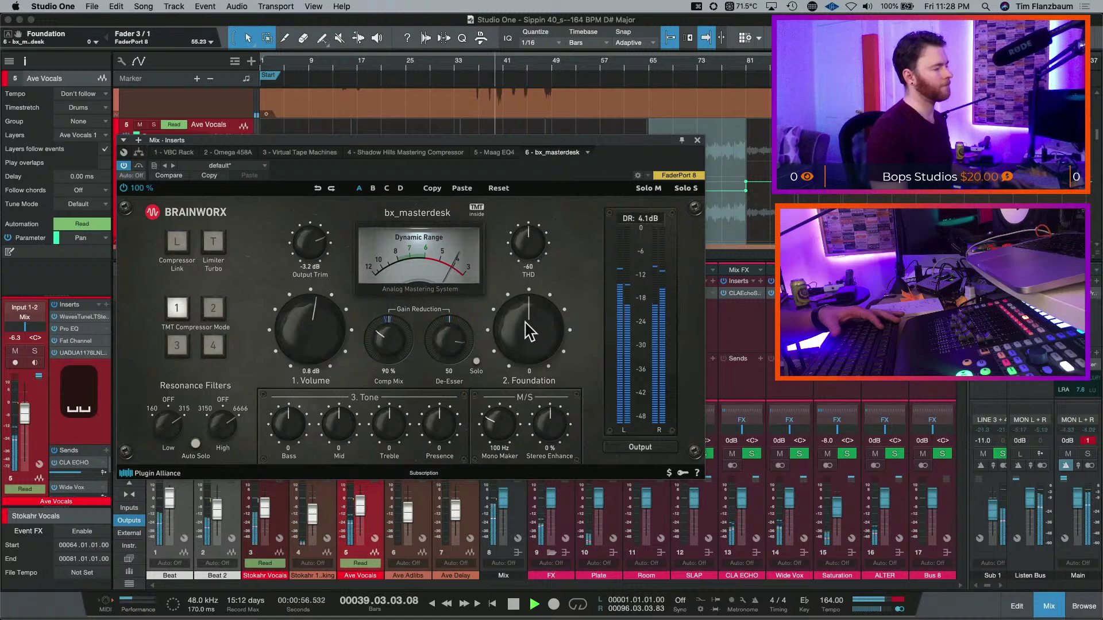
key("KP_Subtract")
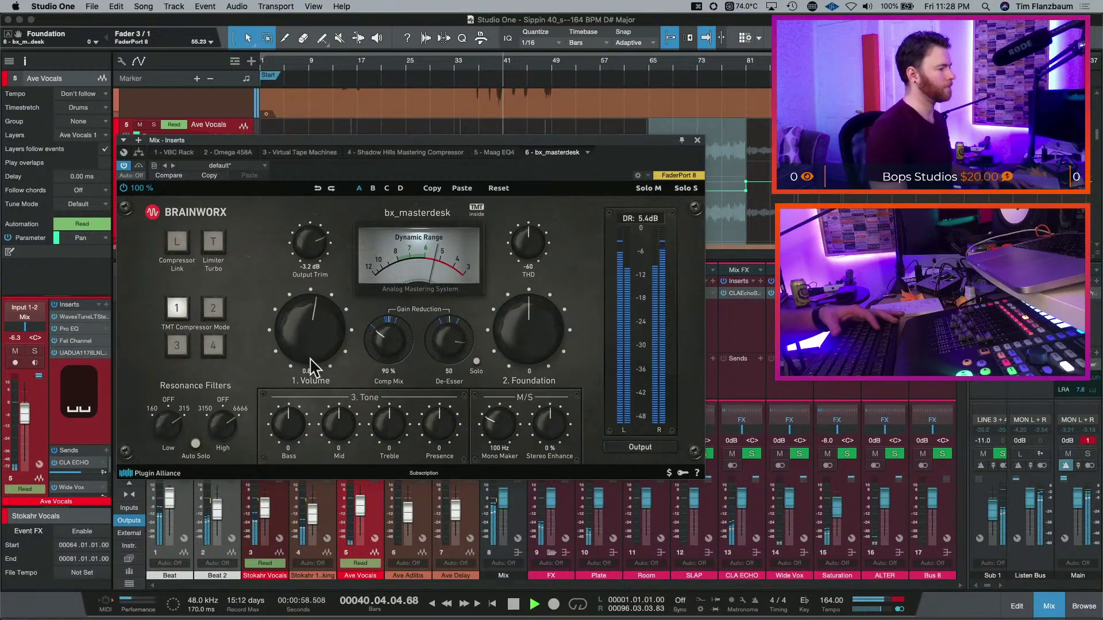
left_click_drag(313, 244, 315, 246)
key("space")
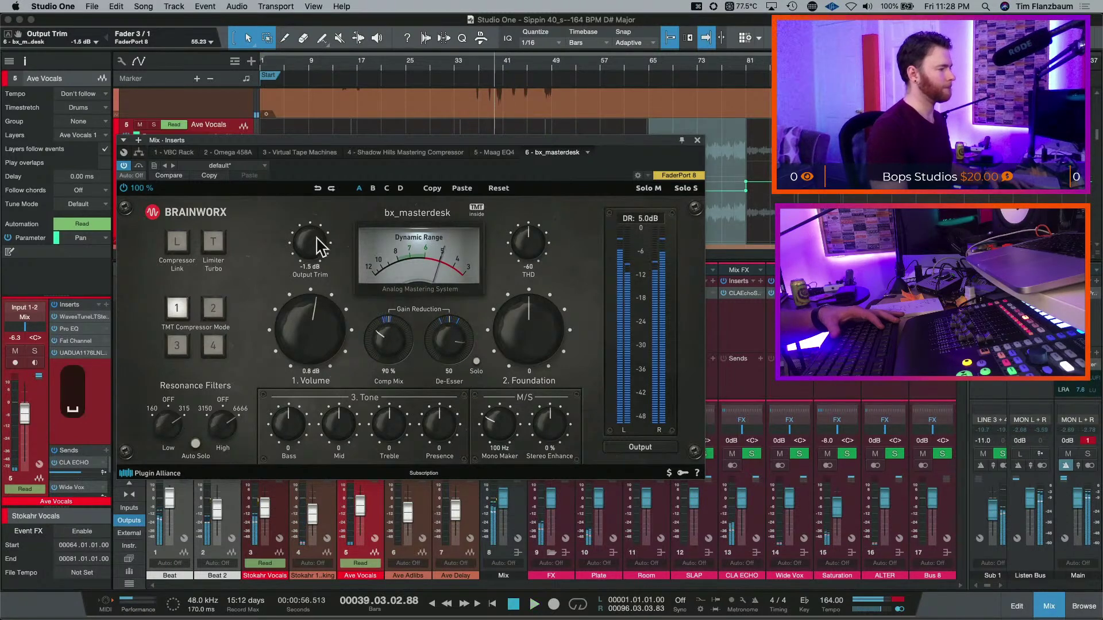
left_click(1090, 442)
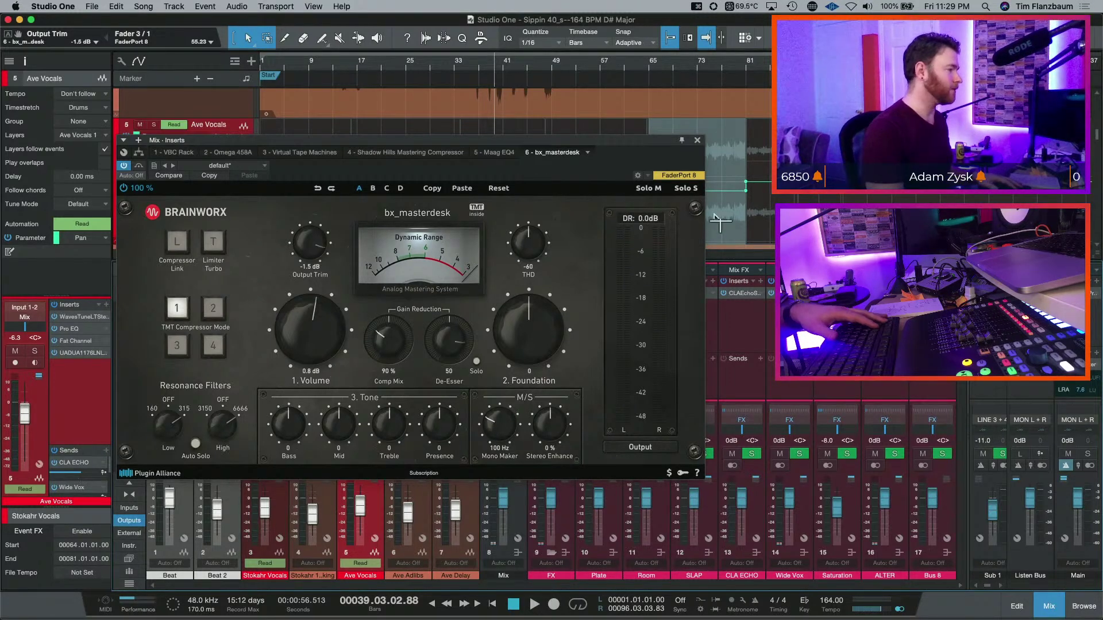
- Reset bx_masterdesk's Volume and Output Trim to 0.0 dB and arrange its window alongside the Main output's Level Meter
left_click(328, 342, "alt")
left_click(315, 240, "alt")
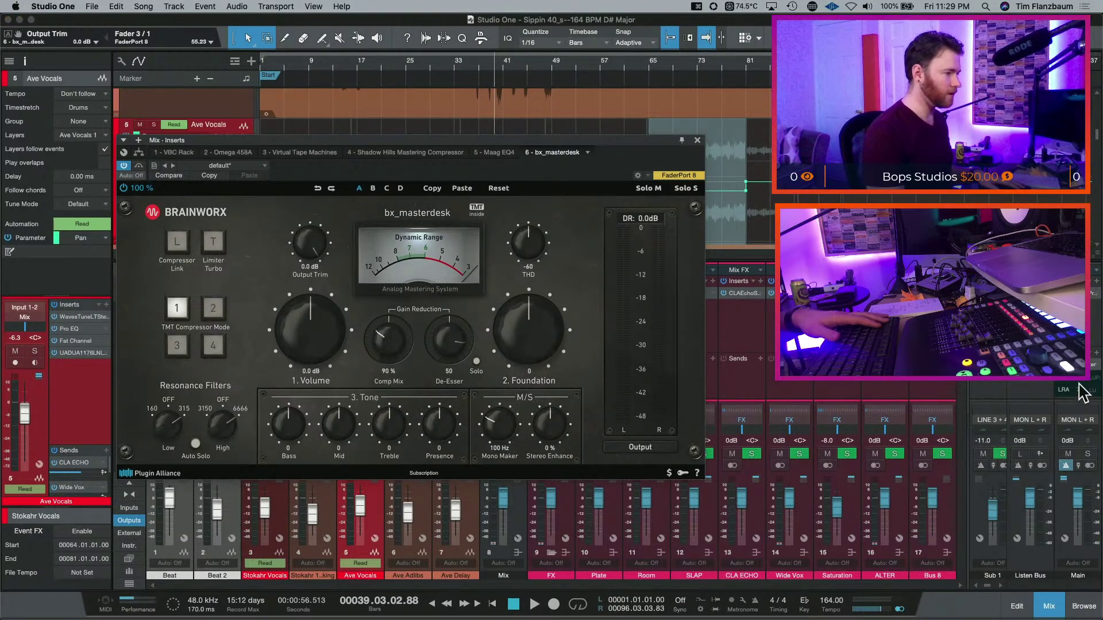
left_click_drag(626, 379, 722, 470)
left_click_drag(385, 138, 367, 84)
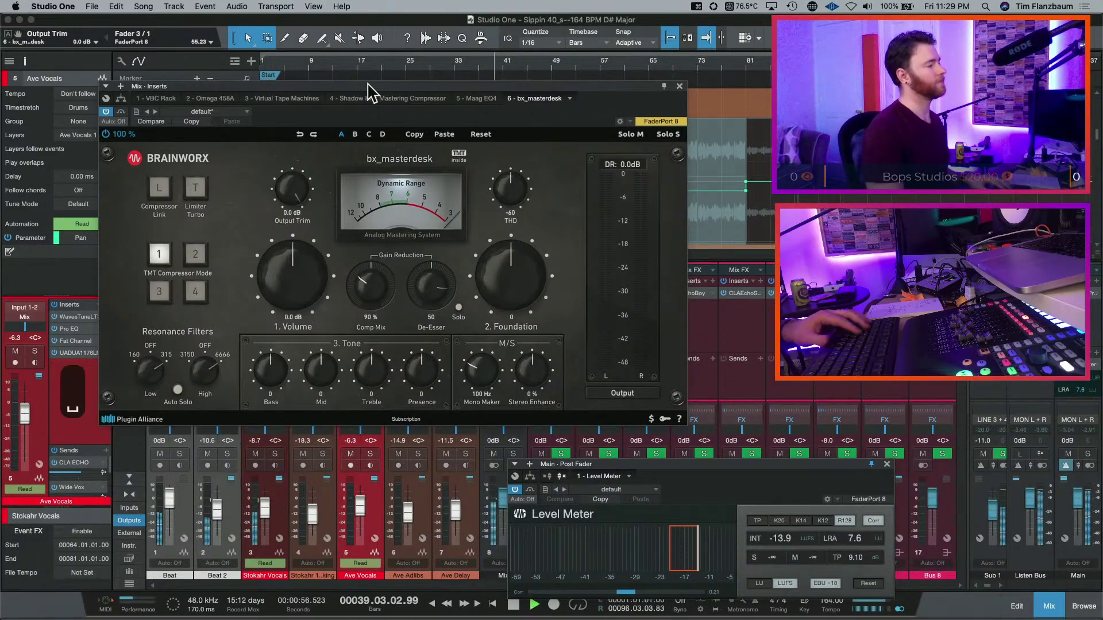
- Play the song, reset the loudness meter, and set bx_masterdesk's Volume to 1.9 dB and Output Trim to -0.9 dB
key("space")
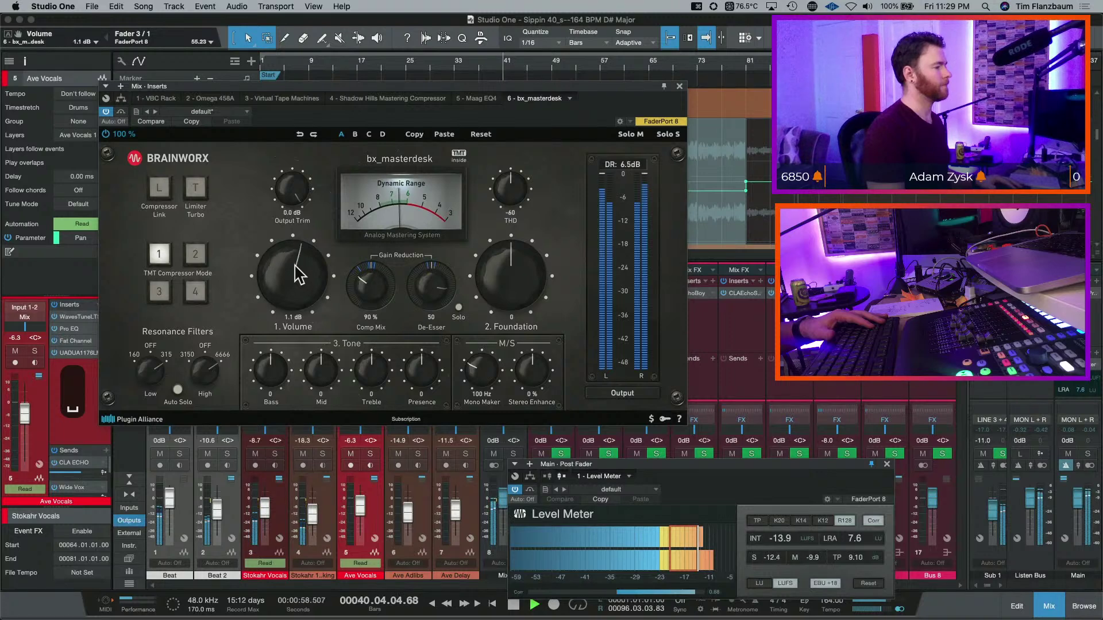
left_click_drag(295, 265, 295, 259)
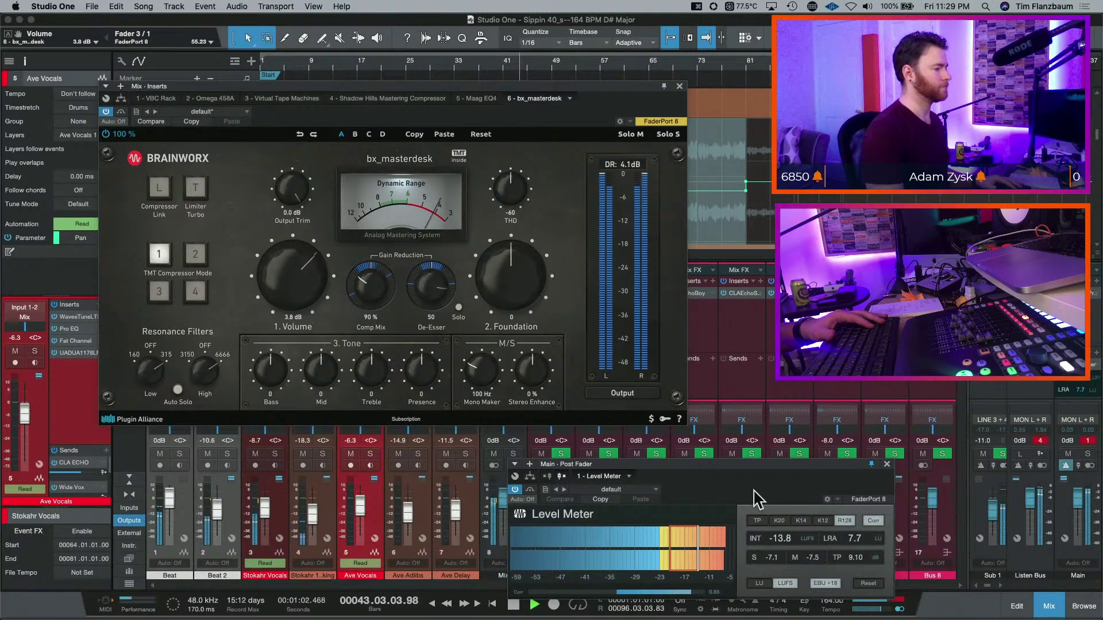
left_click(868, 583)
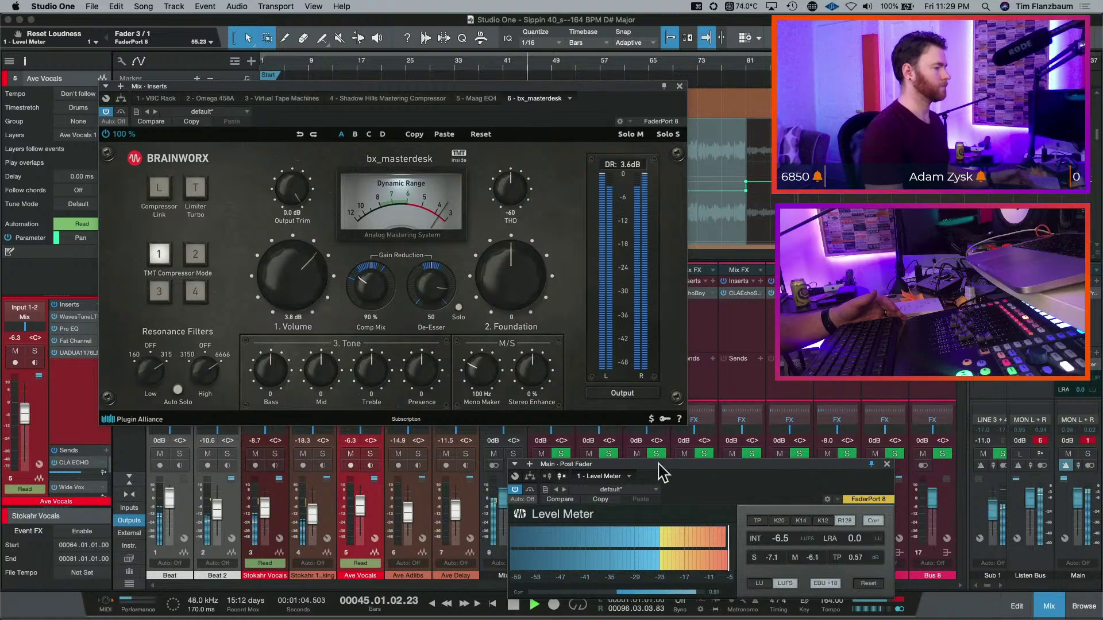
left_click_drag(294, 290, 293, 295)
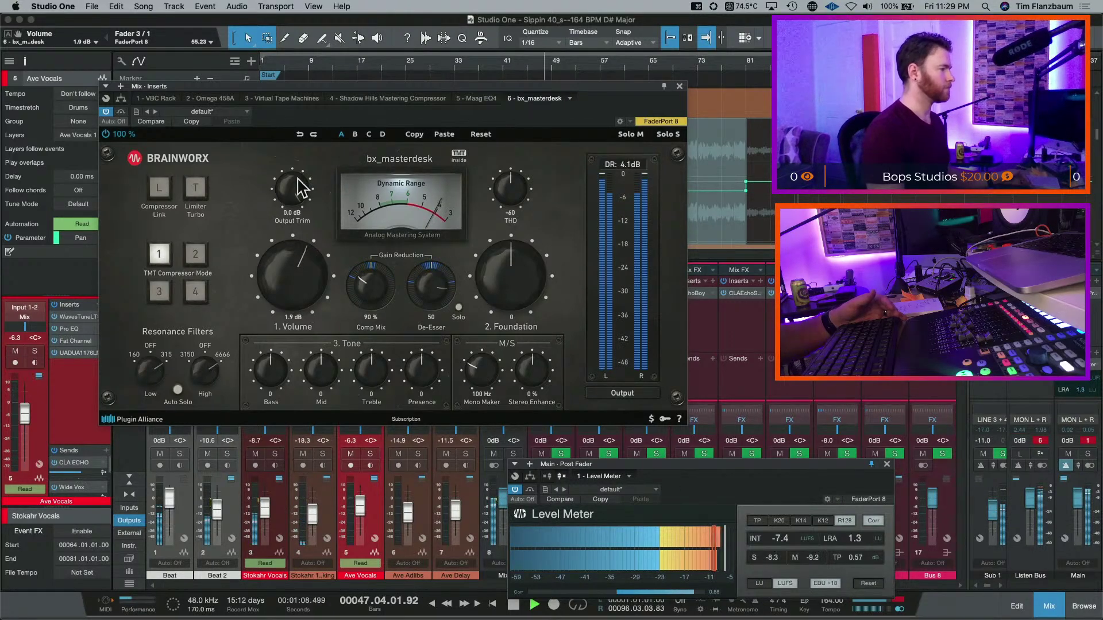
scroll(299, 190, "down", 5)
scroll(298, 190, "down", 5)
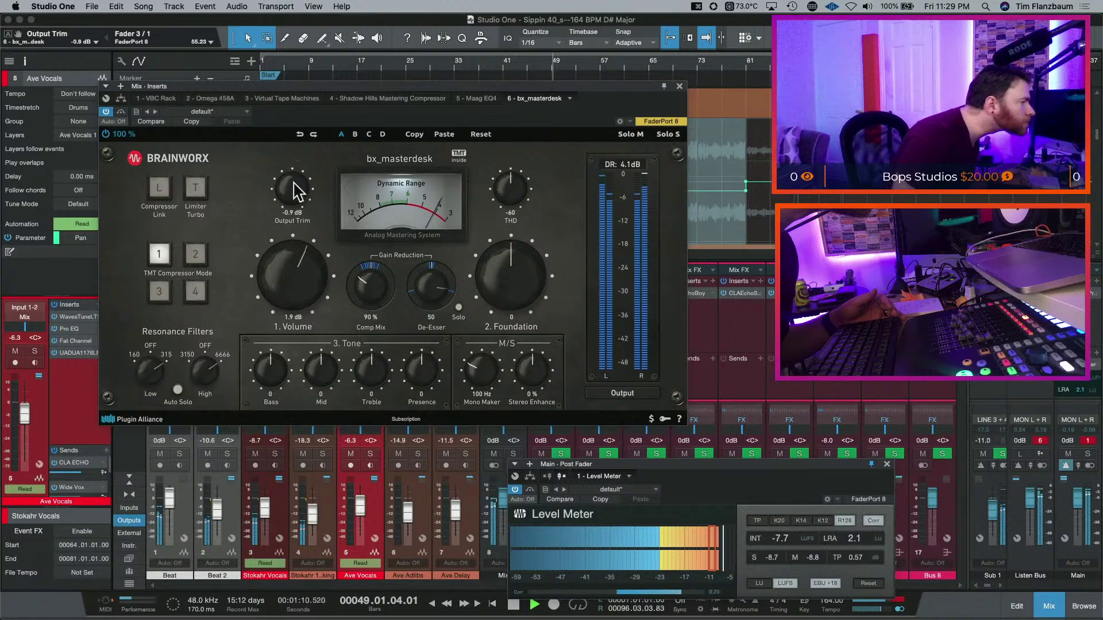
- Set bx_masterdesk's Output Trim to -1.5 dB
scroll(297, 191, "down", 5)
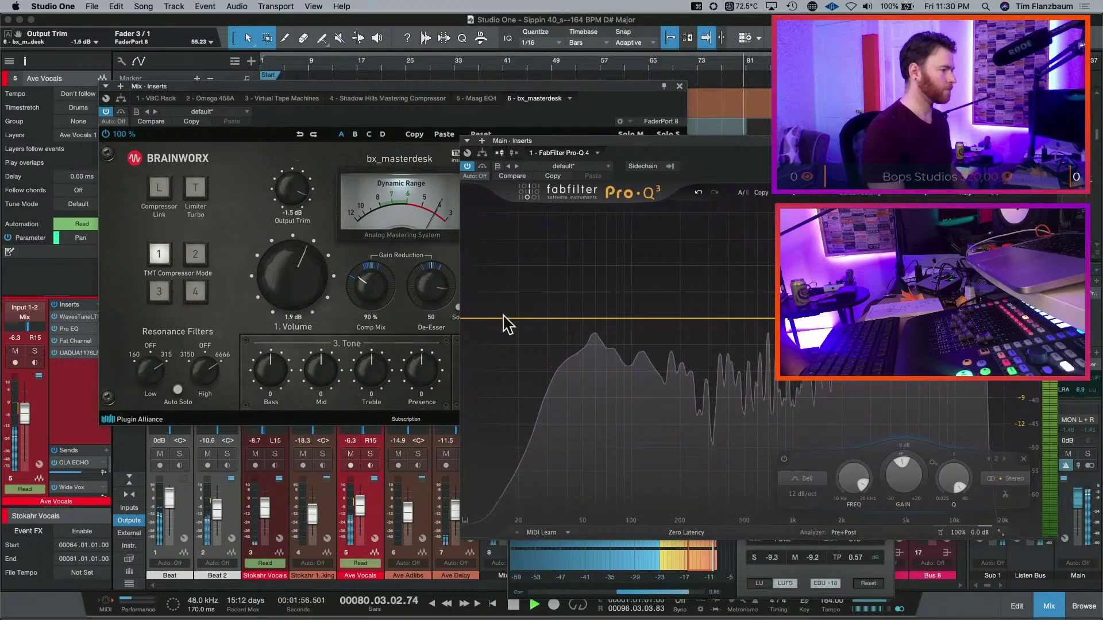
double_click(479, 319)
left_click(524, 281)
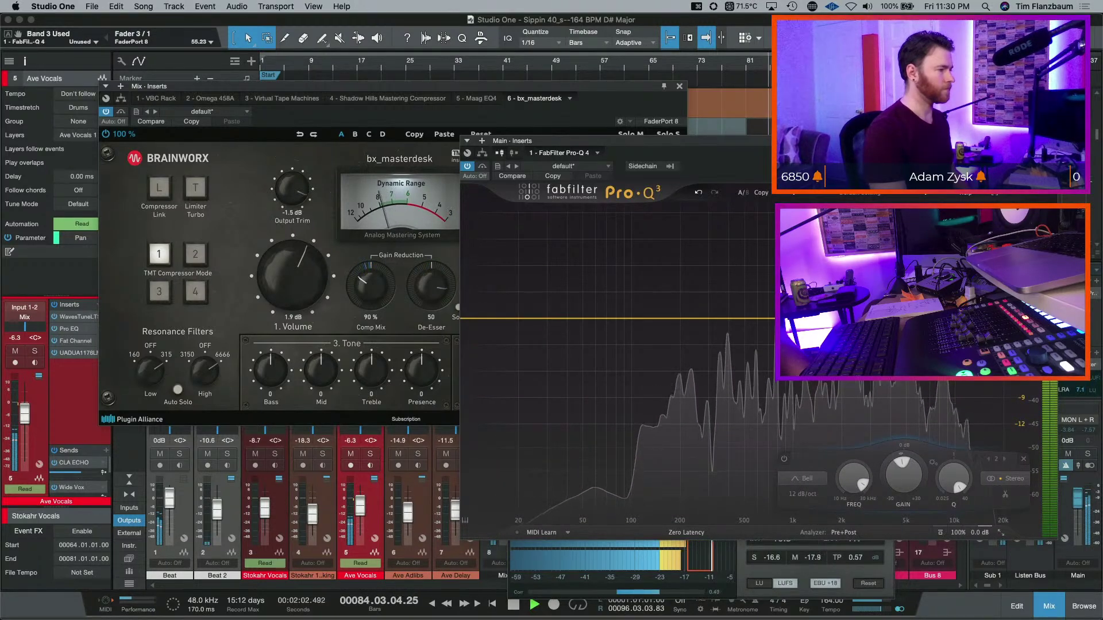
key("super+w")
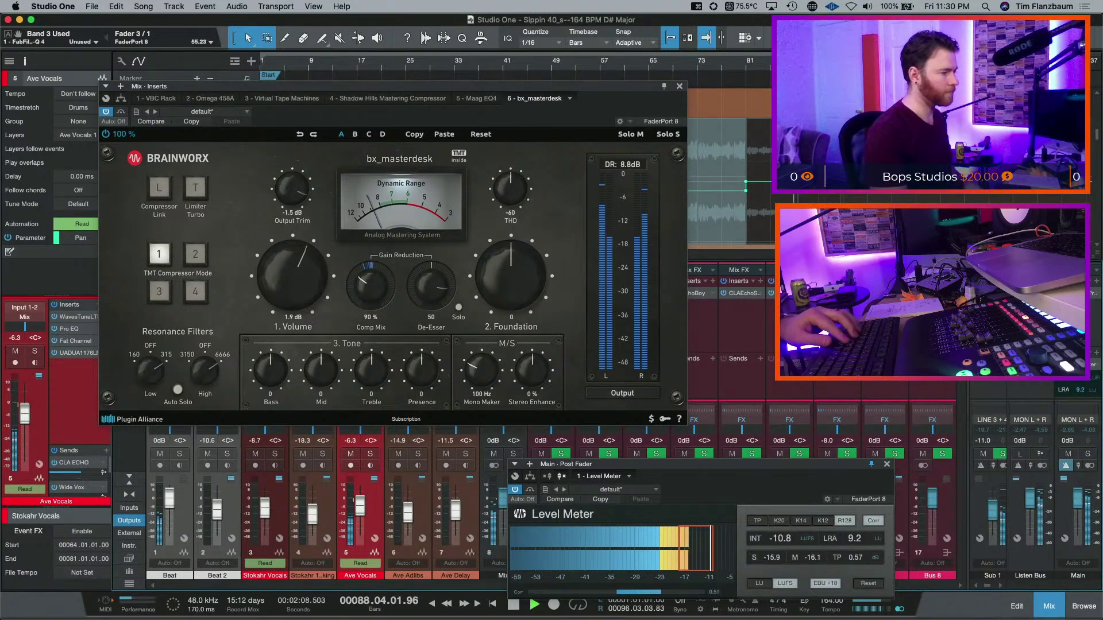
- Close the bx_masterdesk window and save the song
left_click(678, 87)
key("super+s")
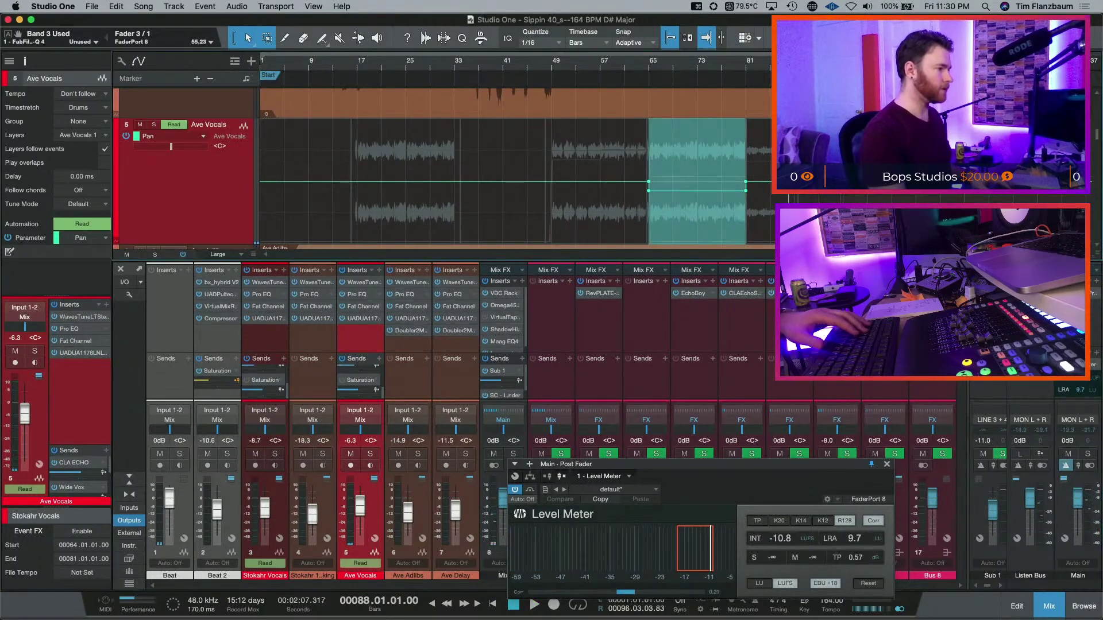
key("e")
key("e")
key("e")
key("e")
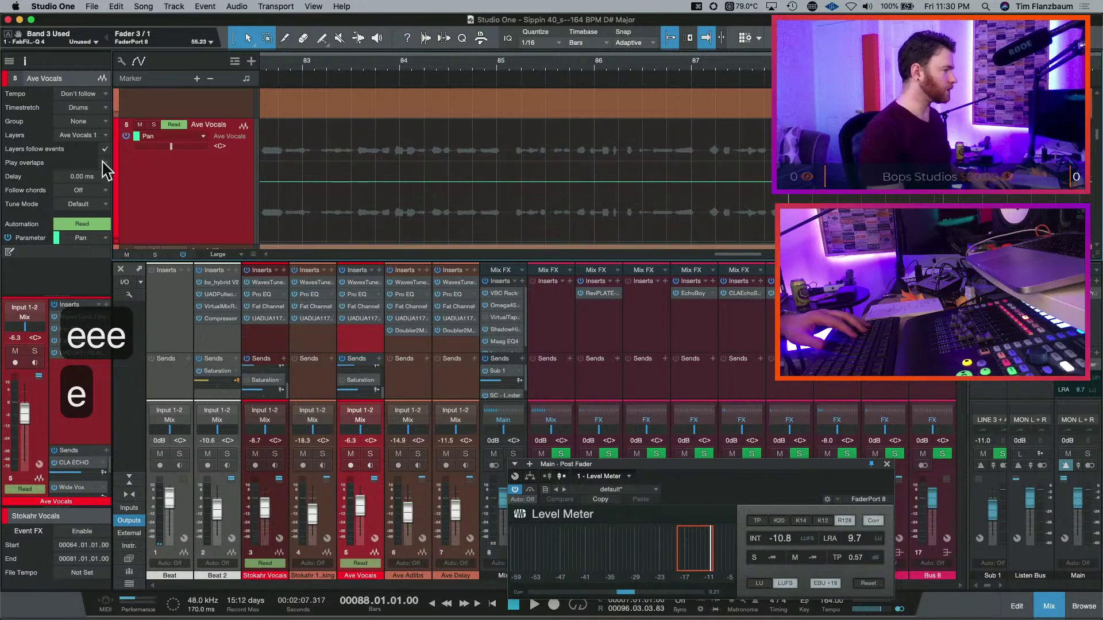
left_click(204, 137)
left_click(234, 232)
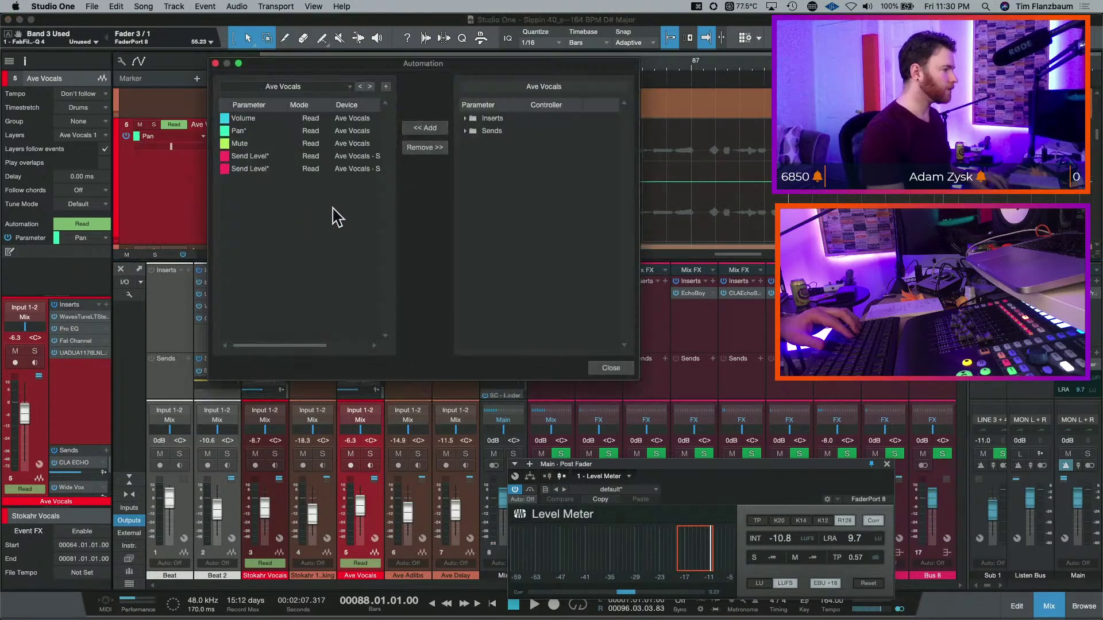
left_click(465, 131)
left_click(465, 118)
left_click(466, 118)
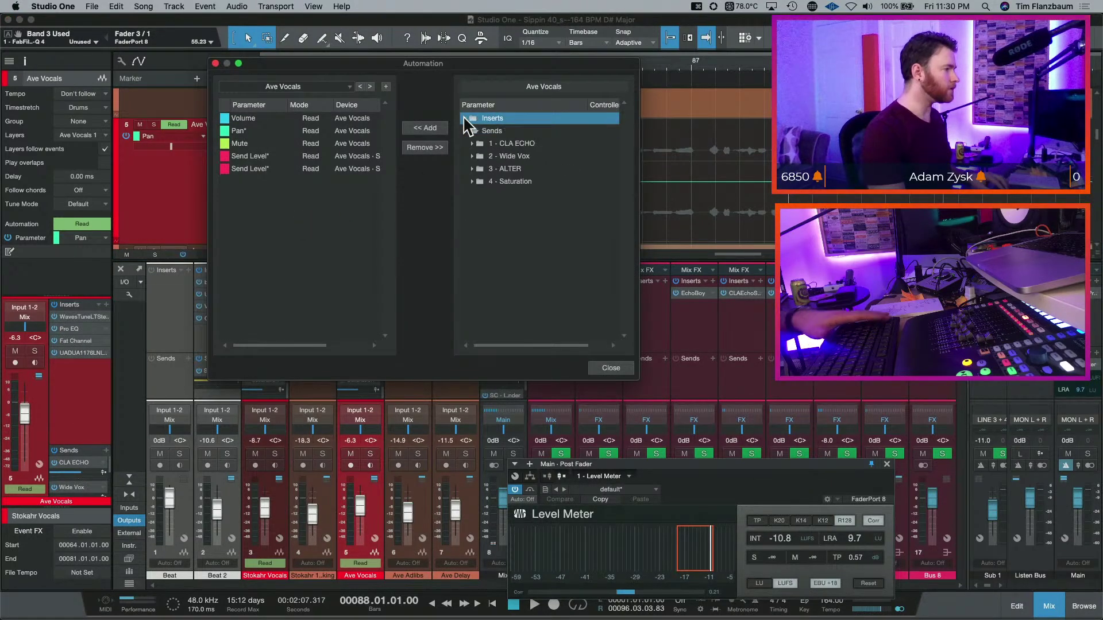
key("Escape")
key("Escape")
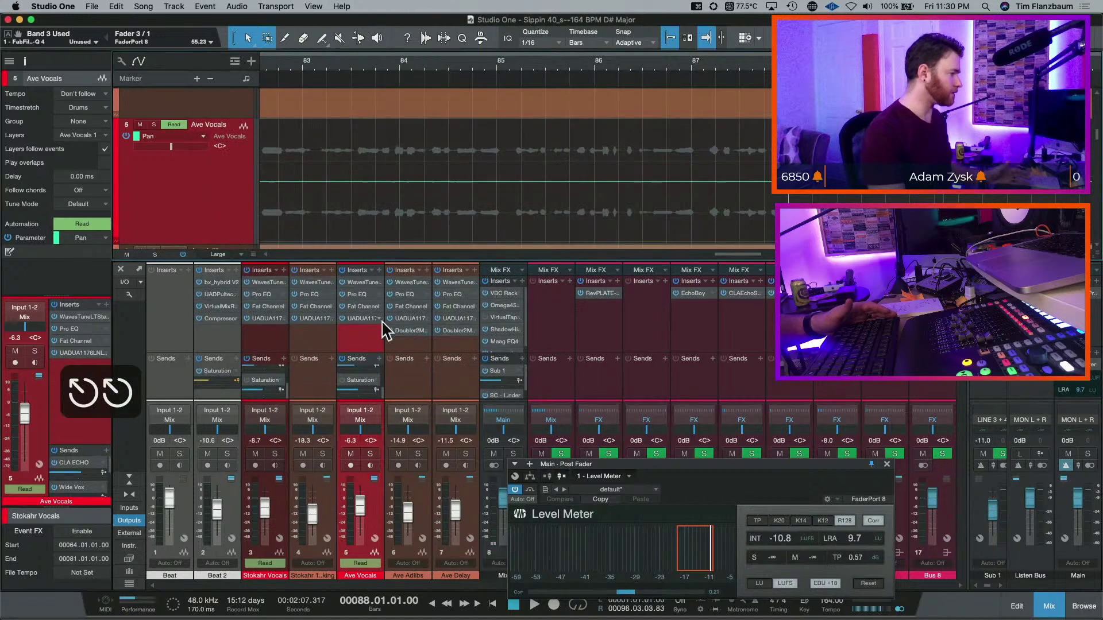
- Add a send from the Ave Vocals track to the SLAP FX channel
left_click(379, 360)
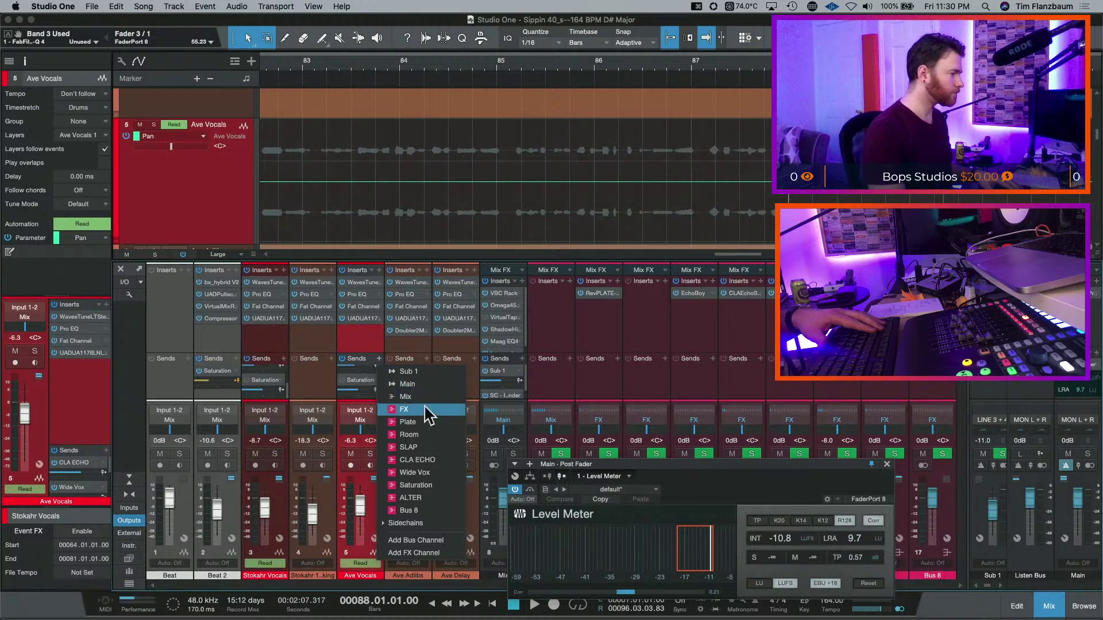
left_click(444, 454)
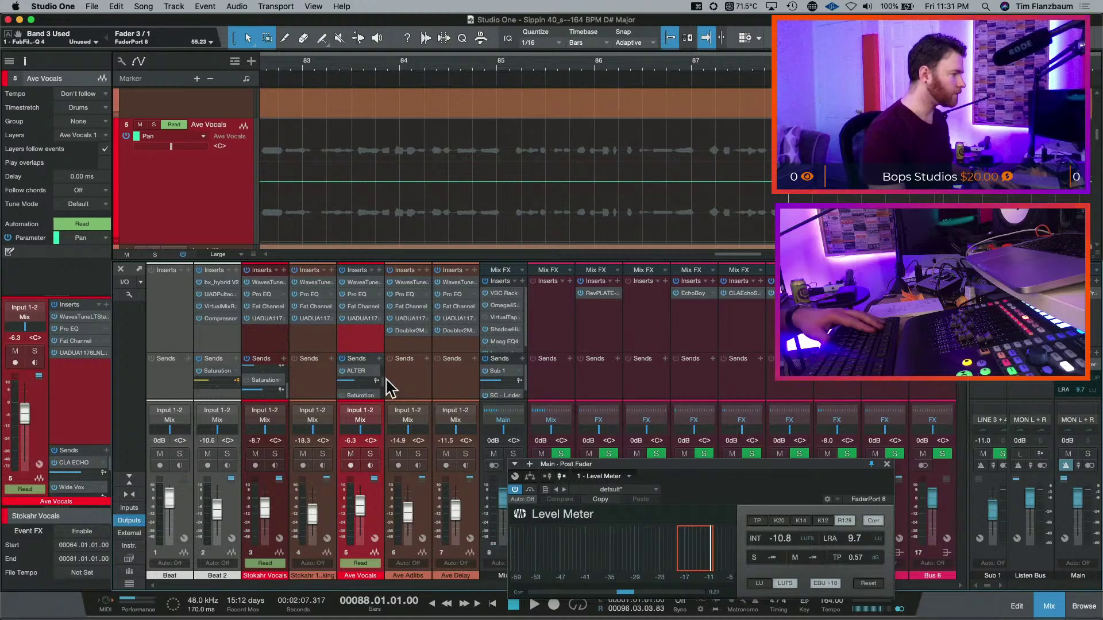
scroll(385, 388, "down", 2)
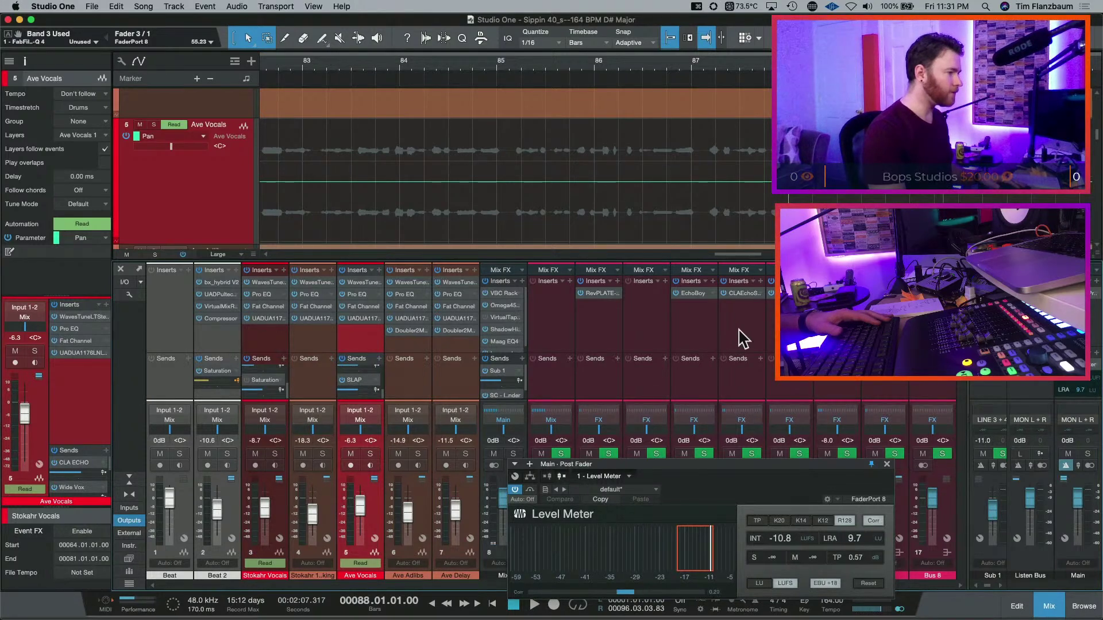
- Close the Level Meter window and rename the SLAP FX channel as 1/4
left_click(887, 463)
double_click(689, 575)
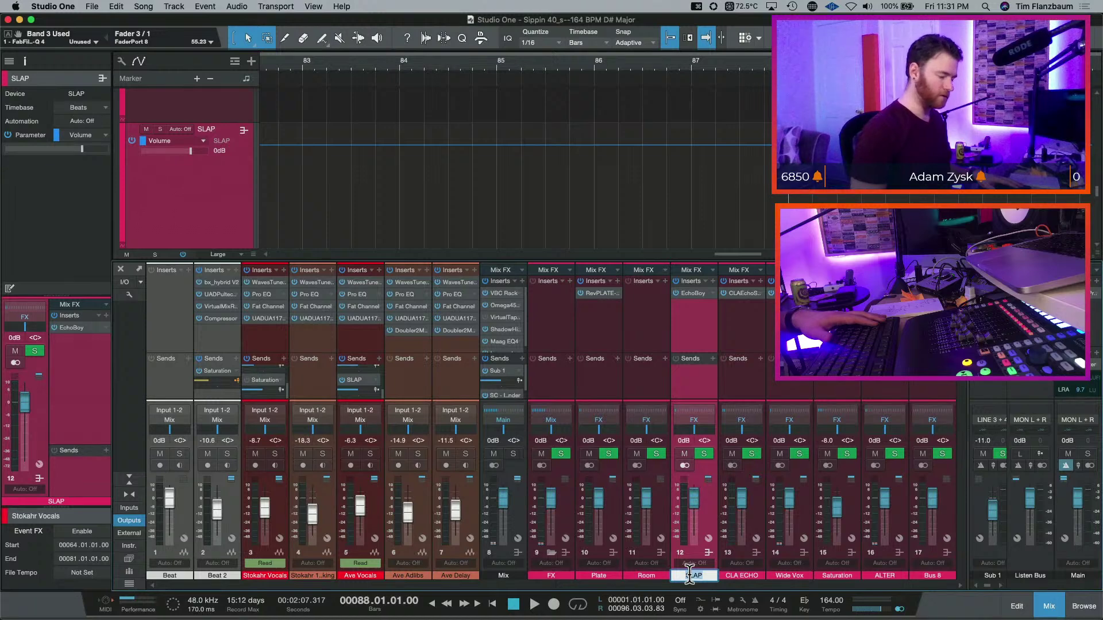
type("1/4")
key("Return")
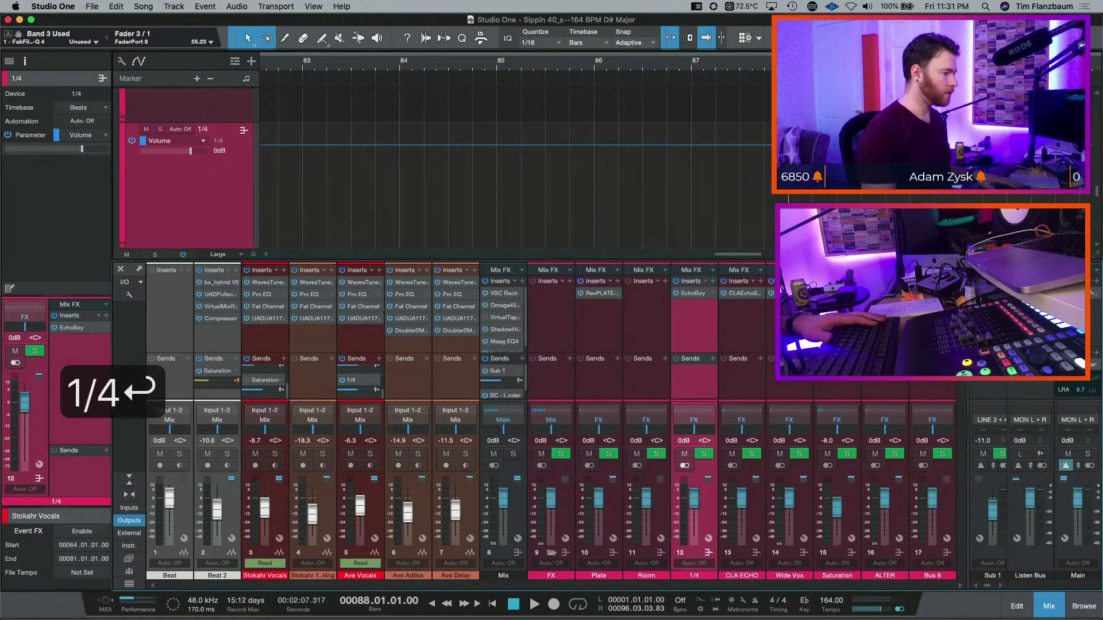
- Replace the 1/4 channel's EchoBoy with a fresh EchoBoy instance and set its Feedback to 0.34, moving its window clear of the arrangement
left_click(694, 294)
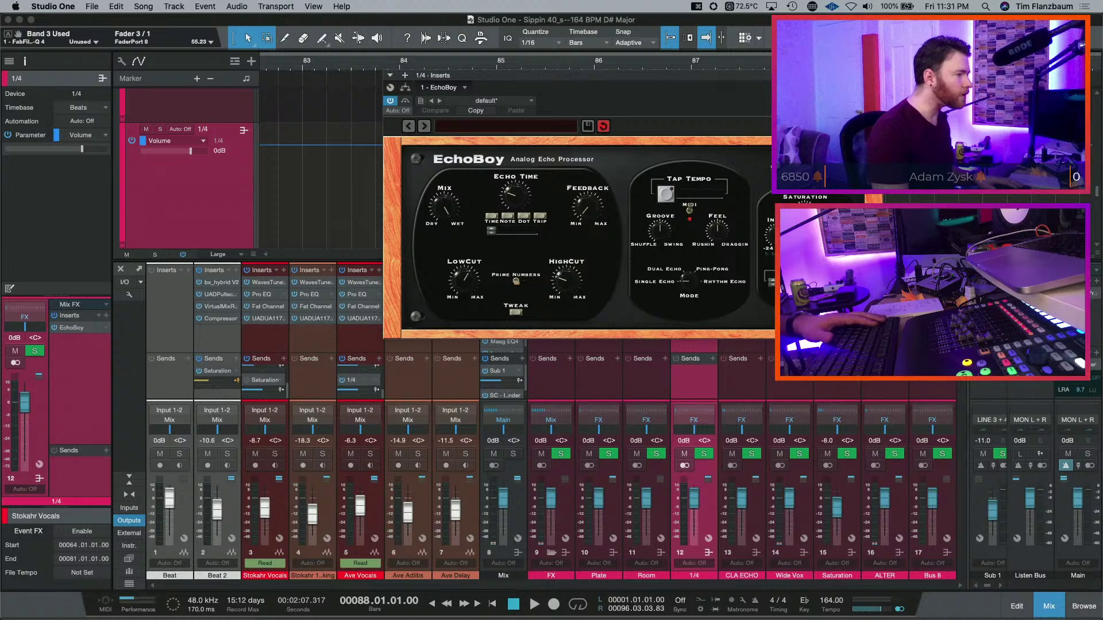
right_click(712, 296)
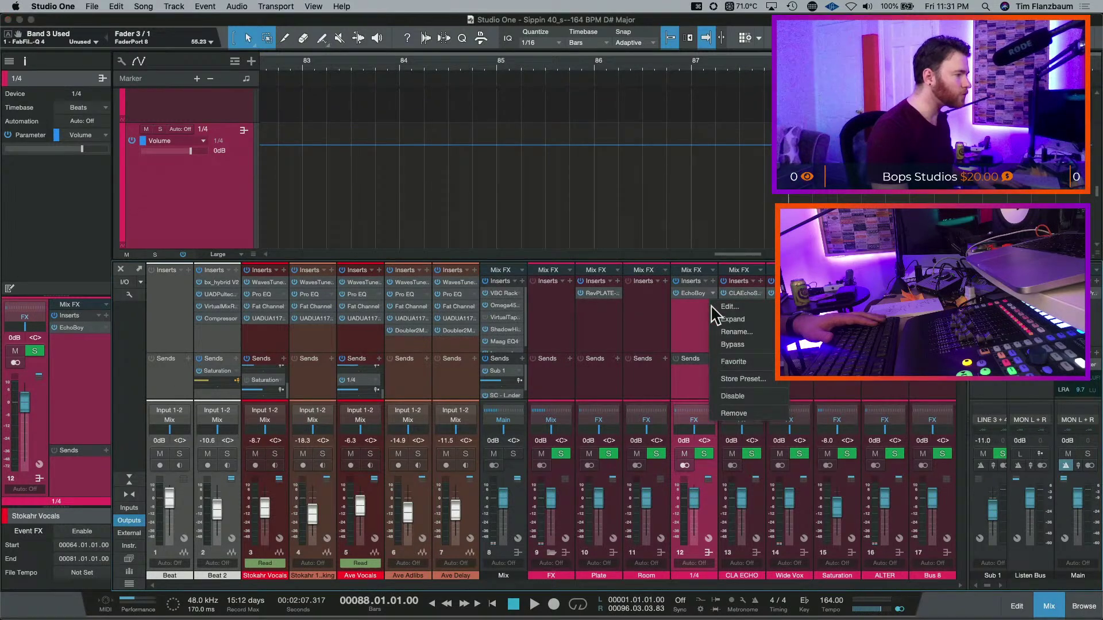
left_click(748, 408)
left_click(713, 281)
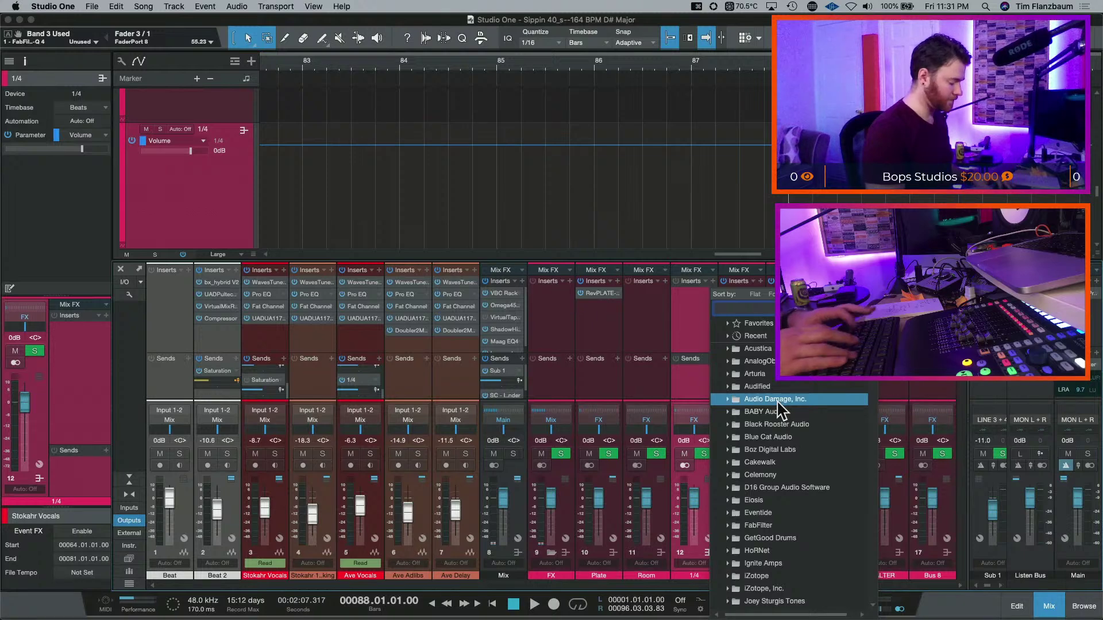
type("echo")
key("Down")
key("Down")
key("Down")
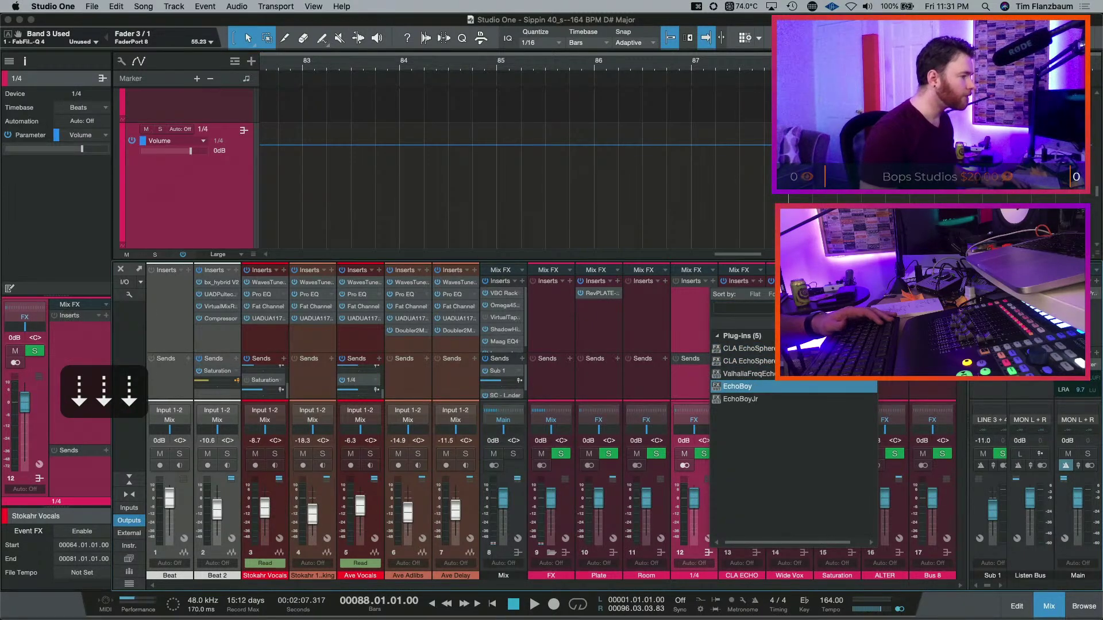
key("Return")
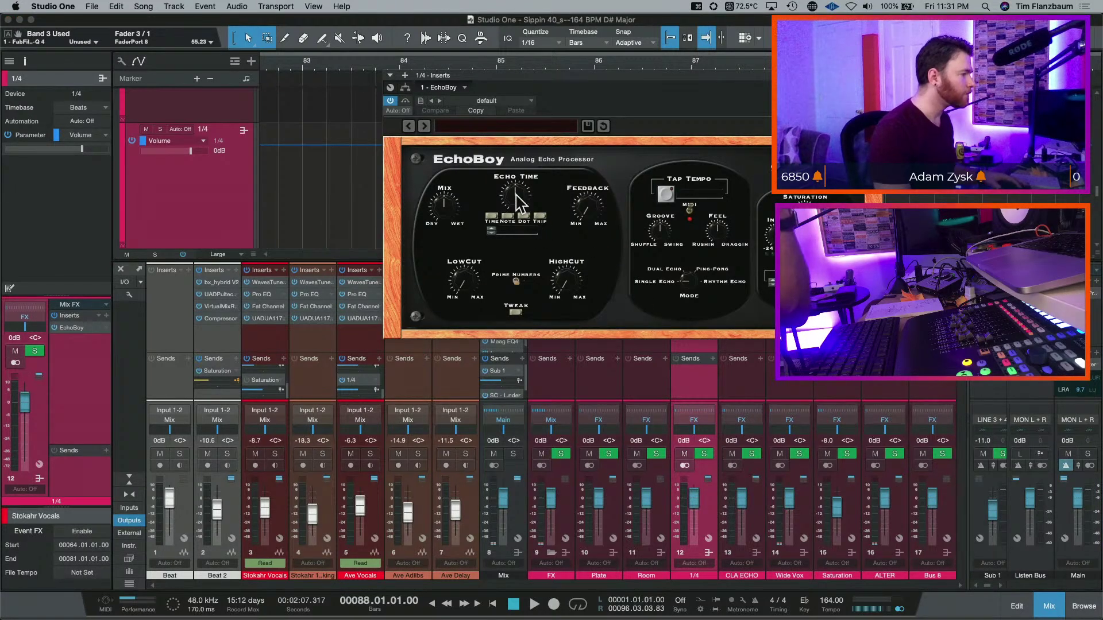
left_click_drag(586, 204, 591, 177)
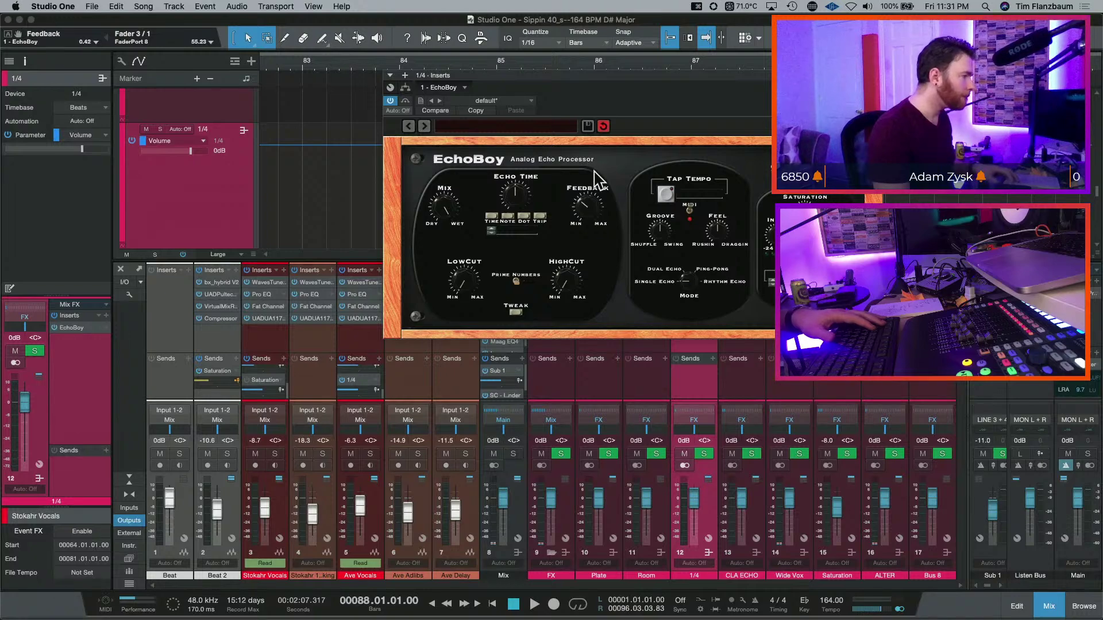
left_click_drag(632, 79, 560, 322)
- Add the 1/4 send's Send Level to the Ave Vocals automation and lower it to -∞
scroll(751, 197, "up", 3)
scroll(749, 190, "up", 6)
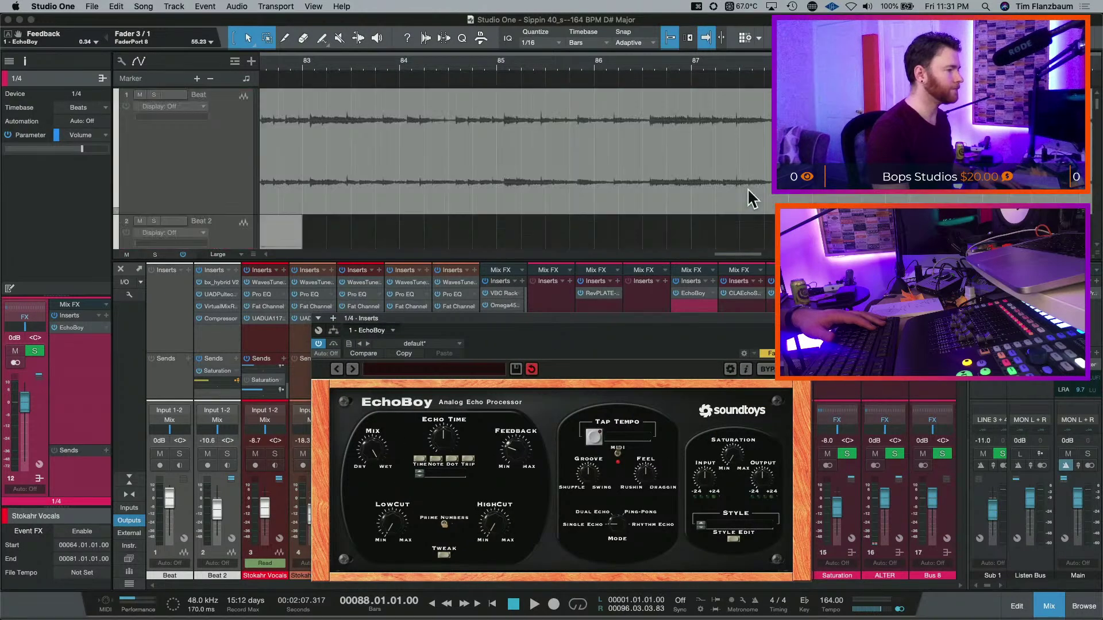
scroll(751, 197, "down", 5)
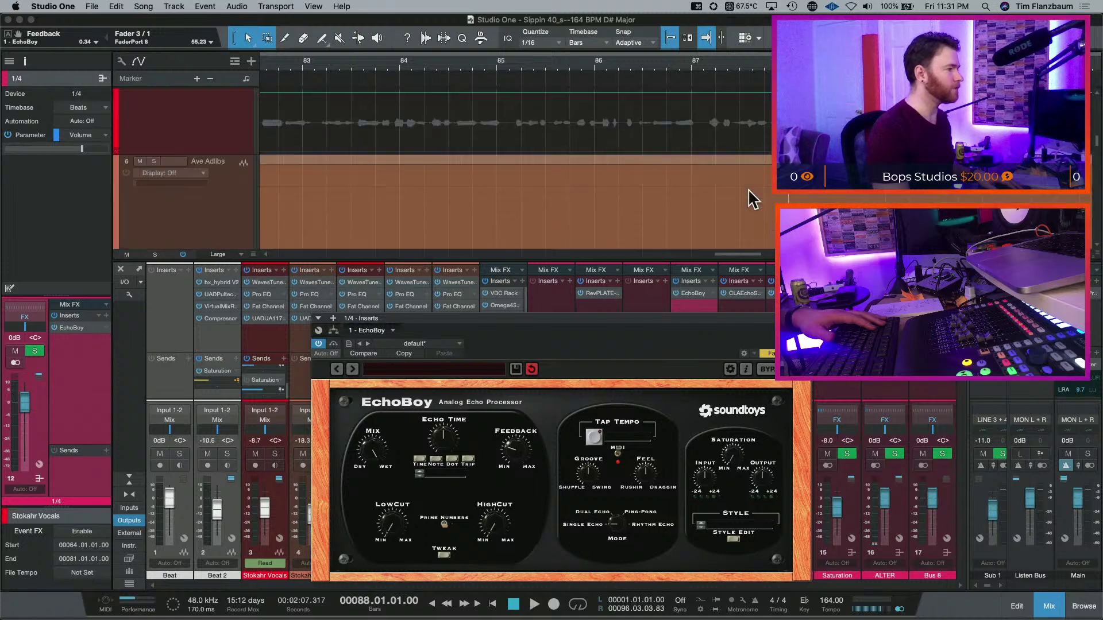
left_click(214, 139)
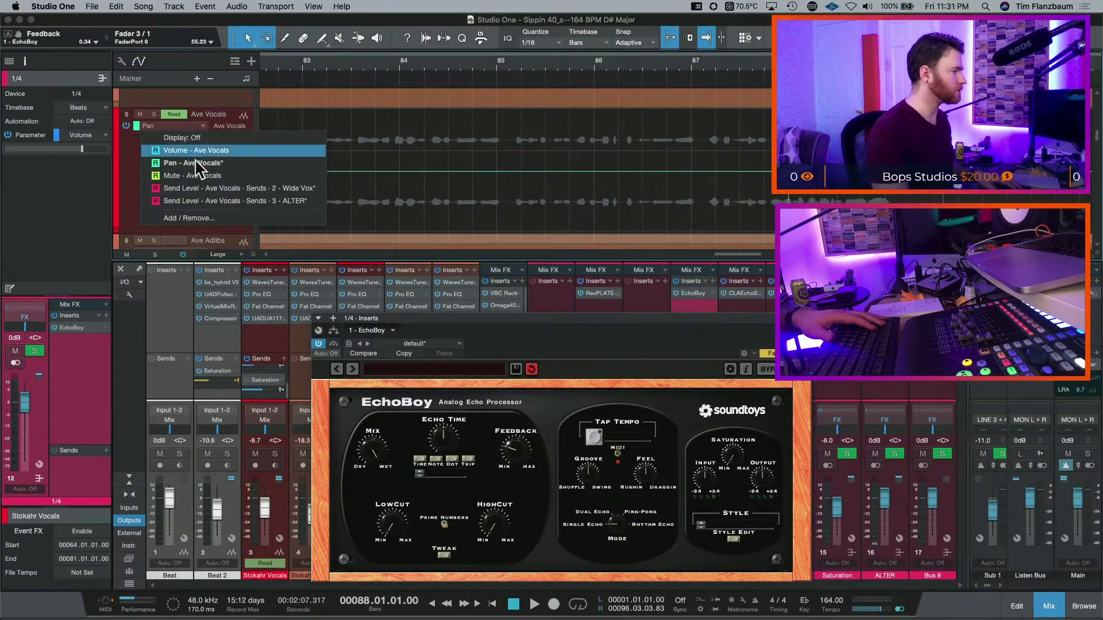
left_click(229, 218)
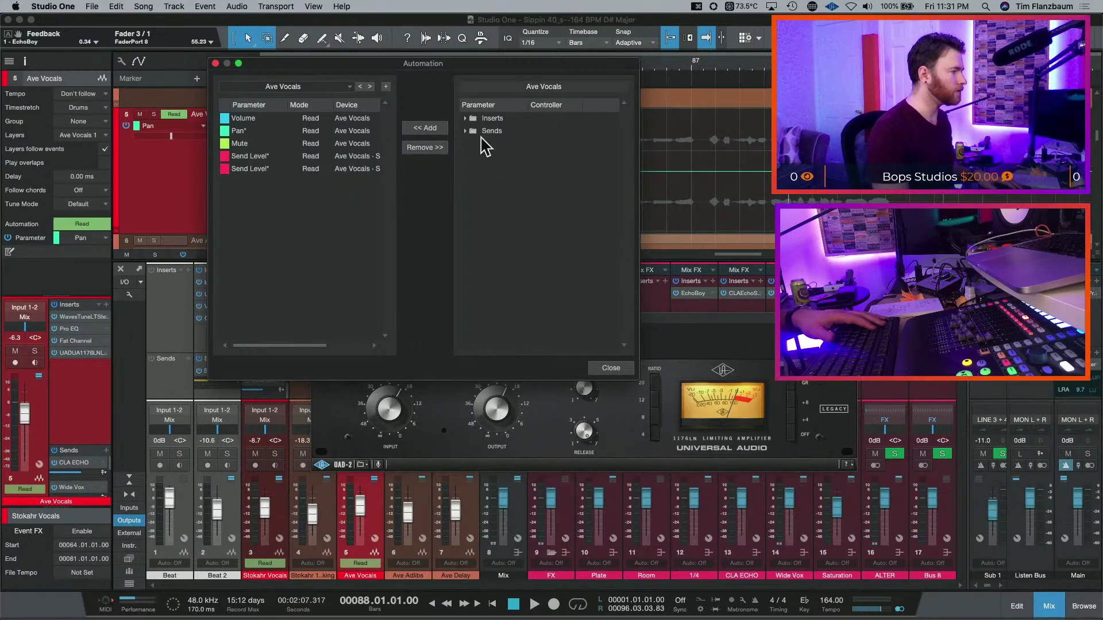
left_click(465, 131)
left_click(473, 193)
left_click(493, 207)
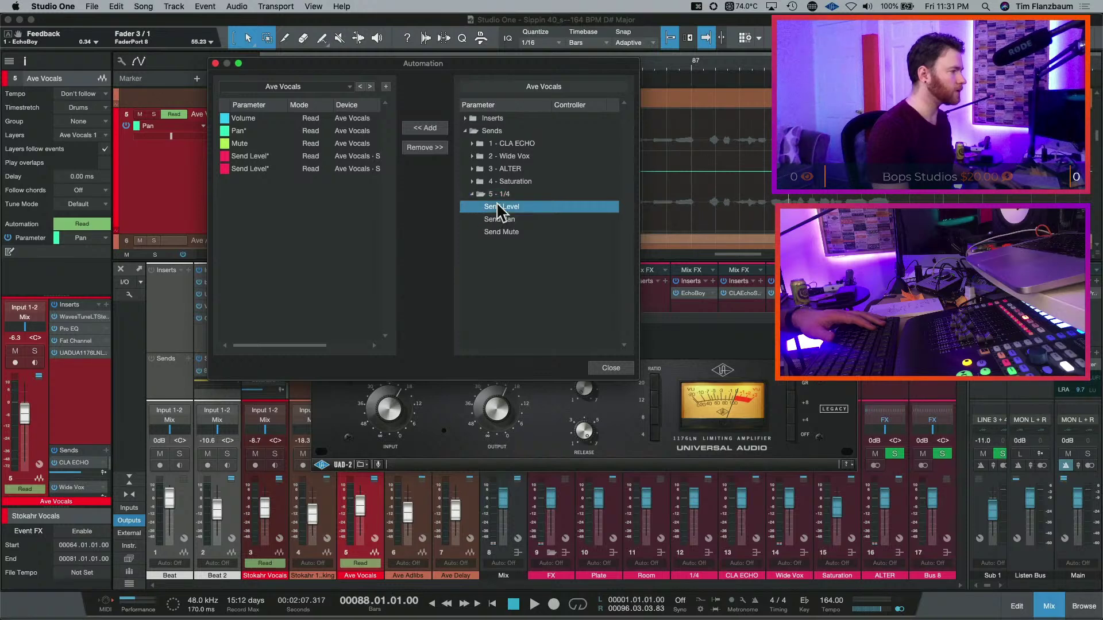
left_click(426, 127)
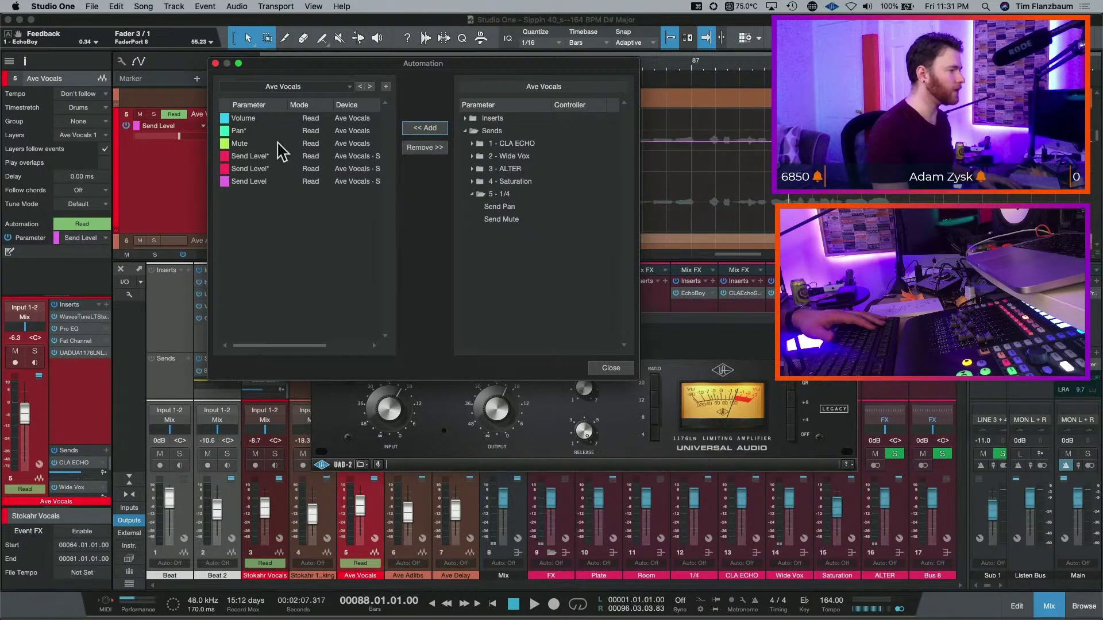
left_click(216, 64)
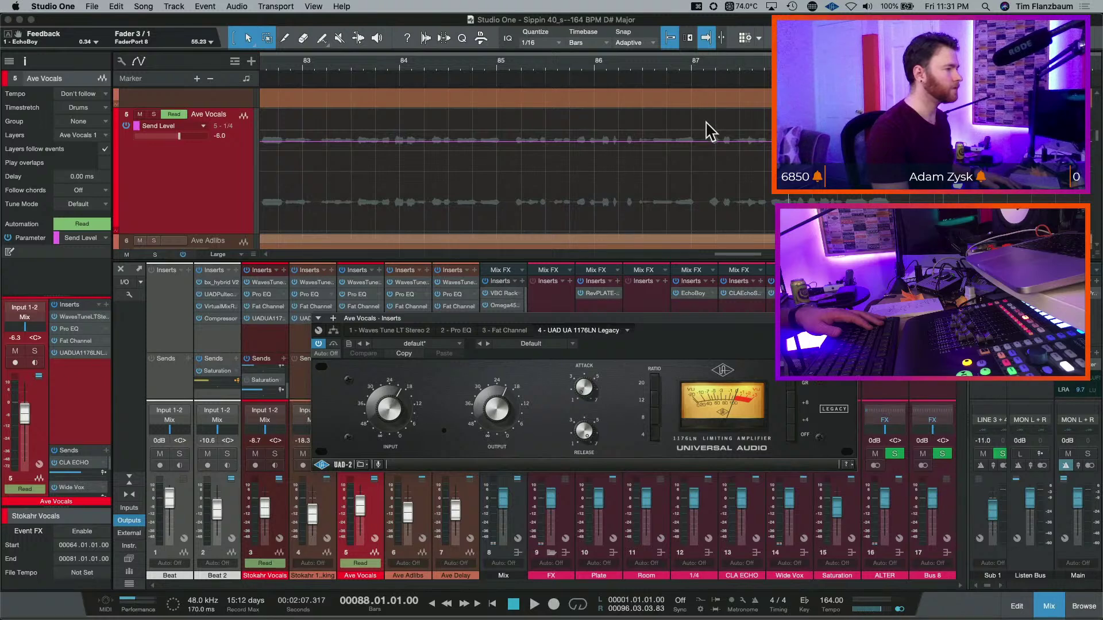
left_click_drag(178, 137, 35, 148)
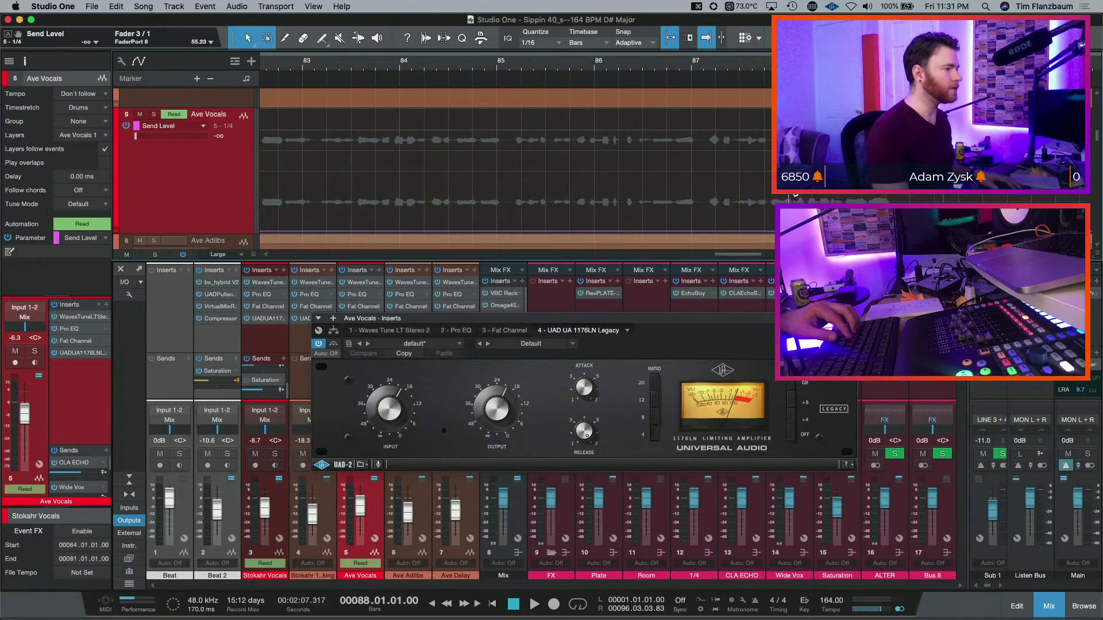
- Replay the song from bar 88 several times while trying out echo throws with the Ave Vocals send level to 1/4
key("space")
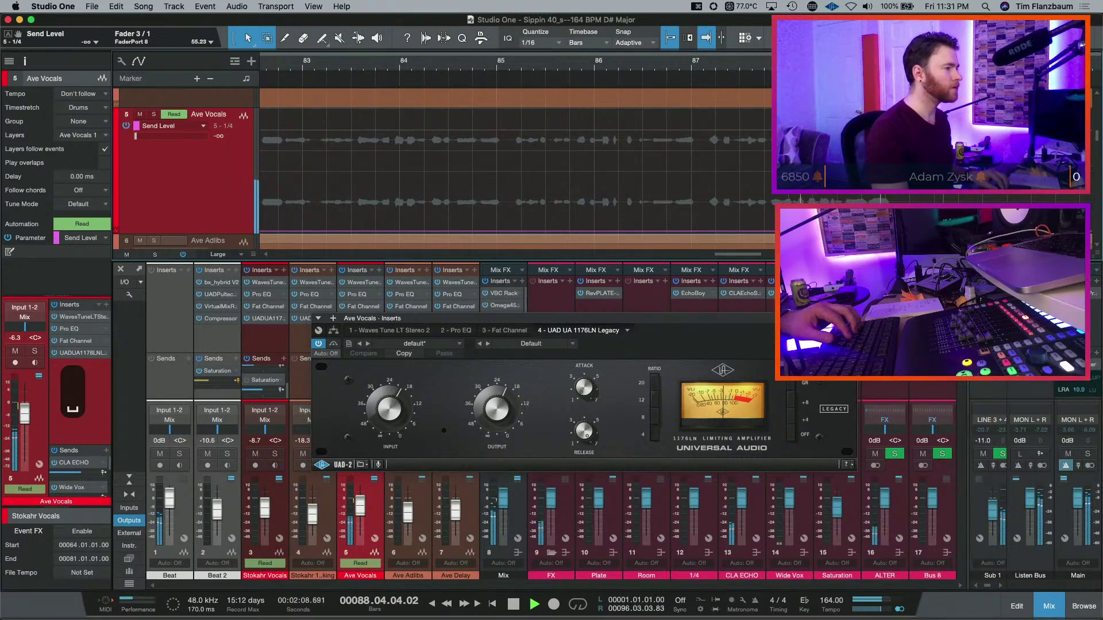
key("space")
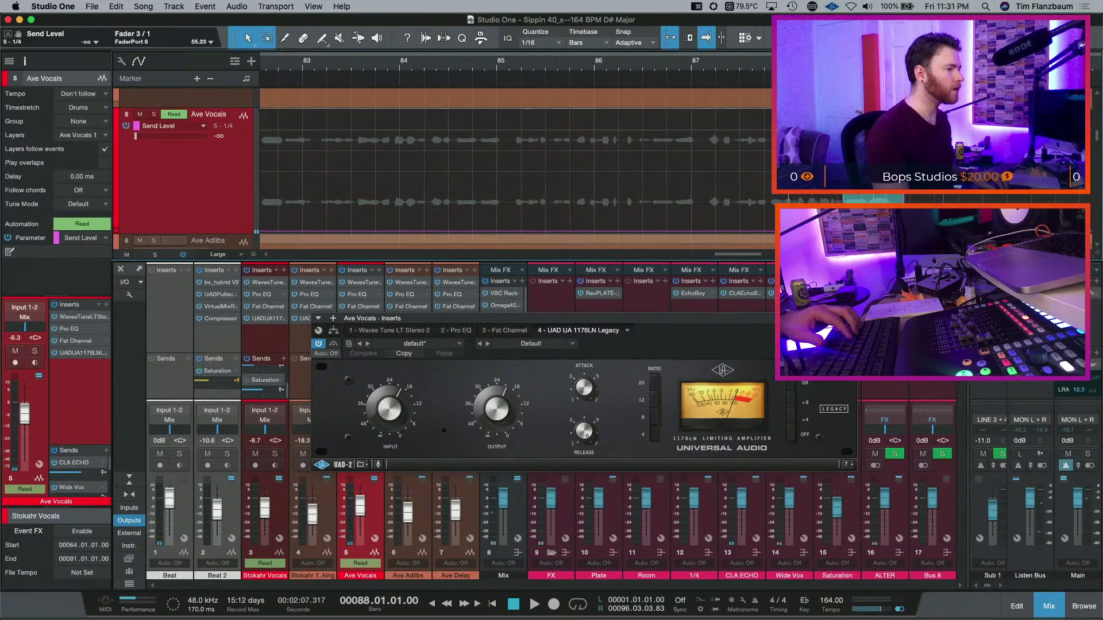
key("space")
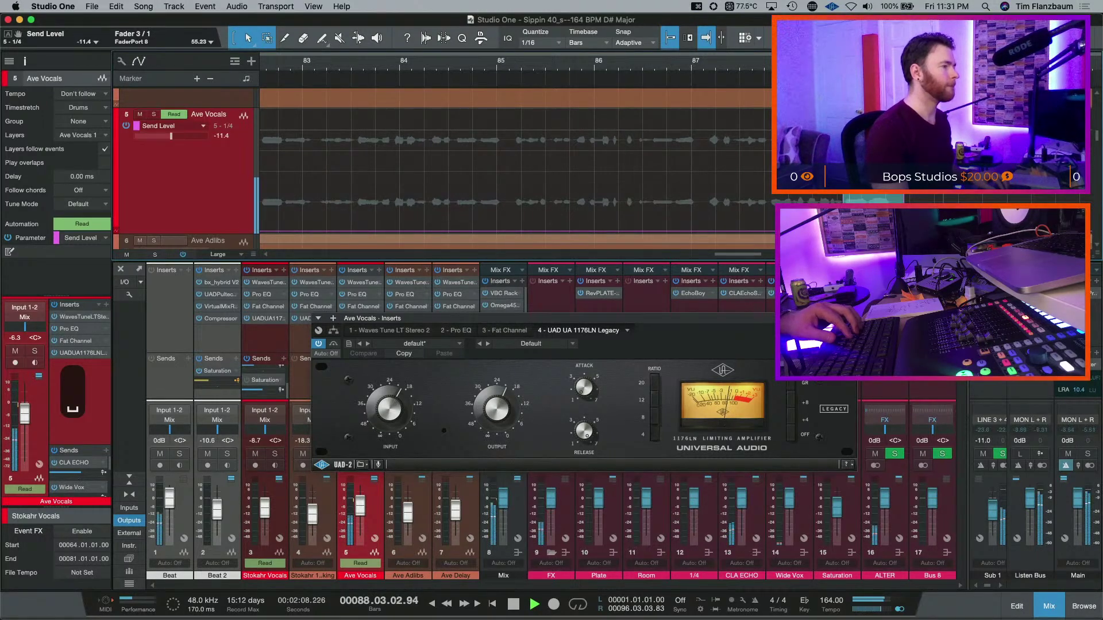
key("space")
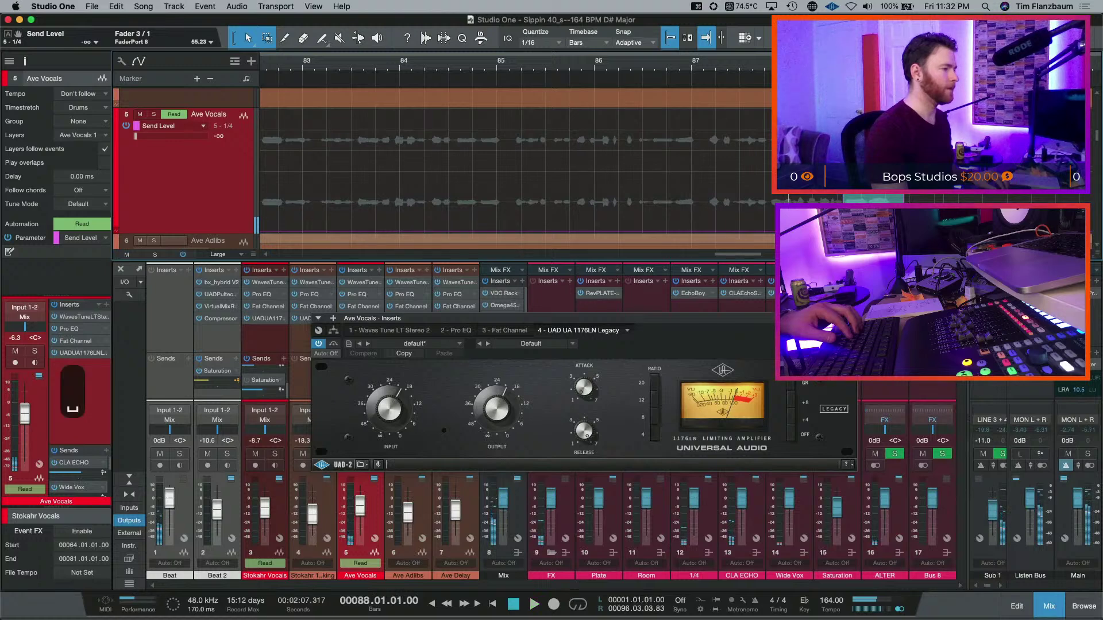
left_click_drag(811, 320, 554, 303)
key("space")
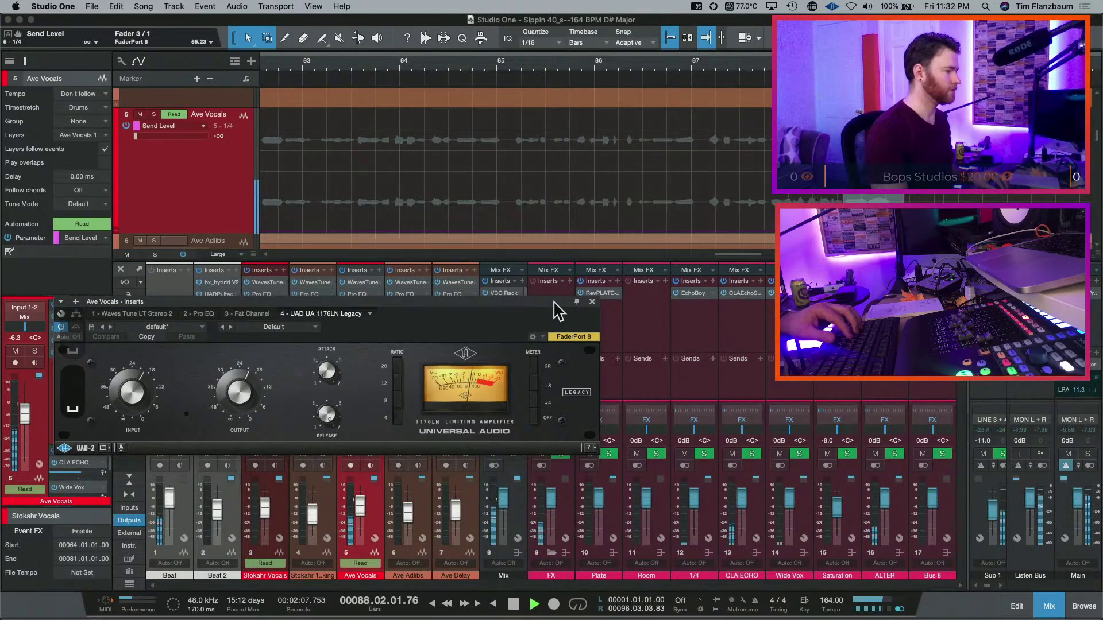
key("space")
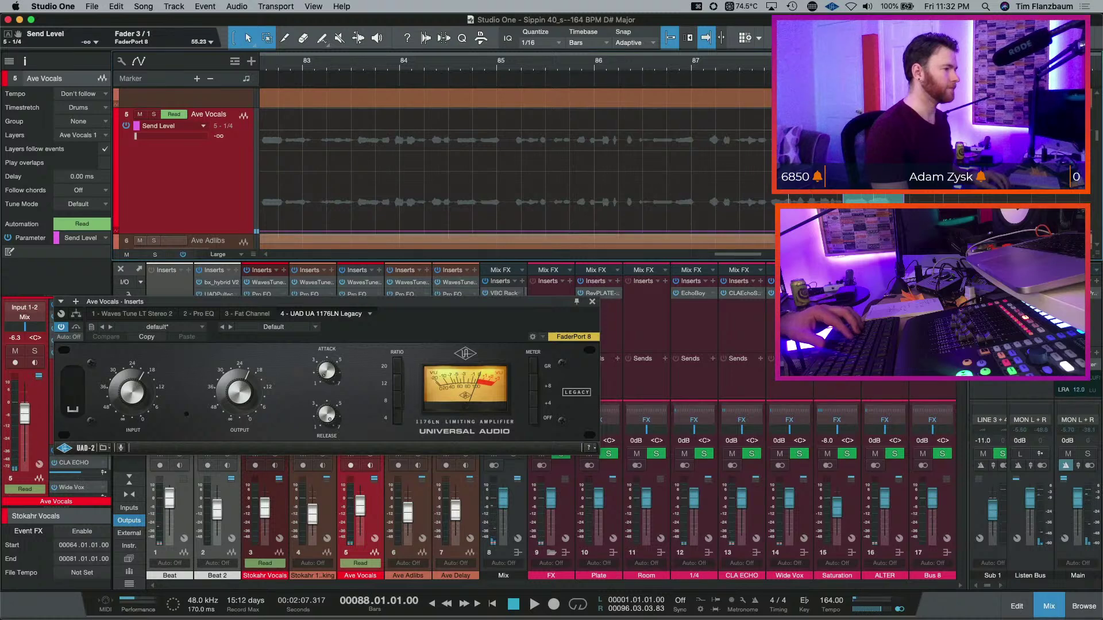
key("space")
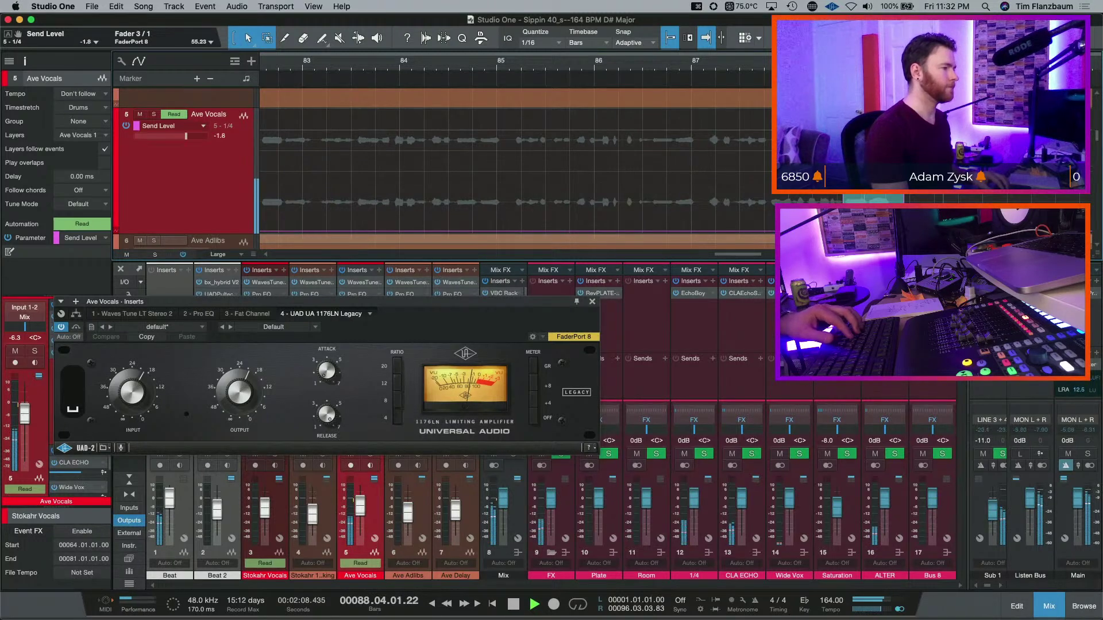
key("space")
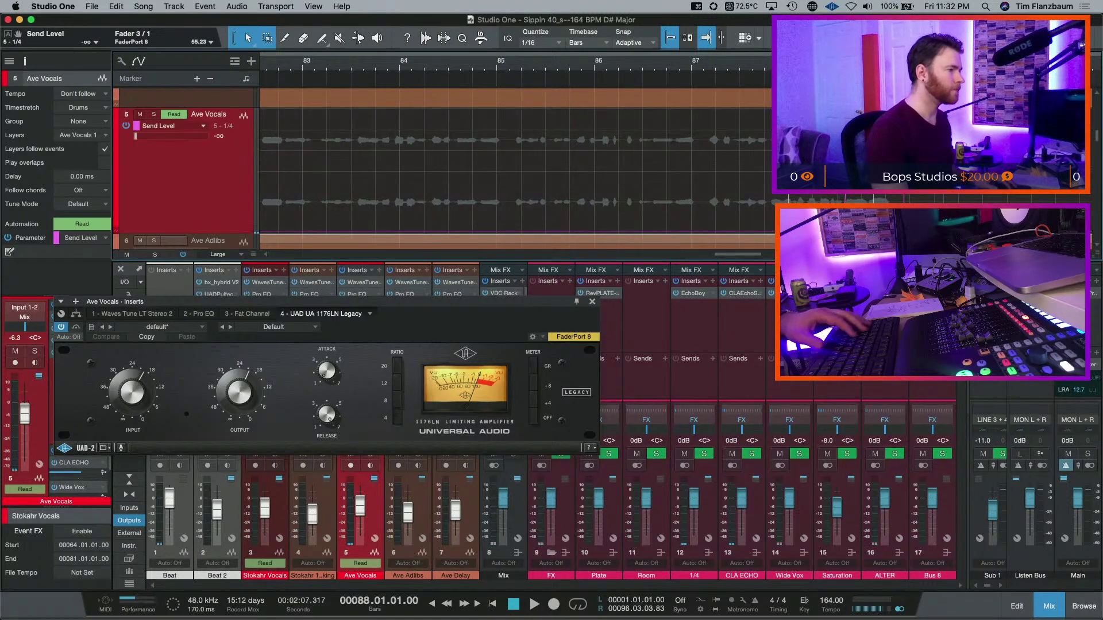
- Bypass EchoBoy on the 1/4 channel and insert the PreSonus Analog Delay after it
key("space")
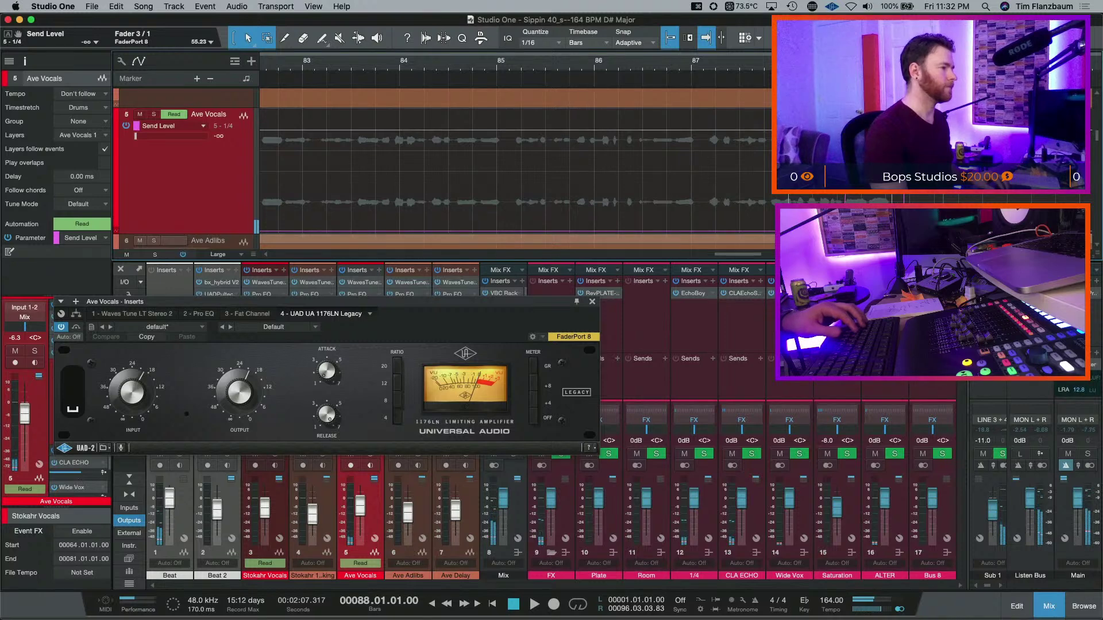
key("super+z")
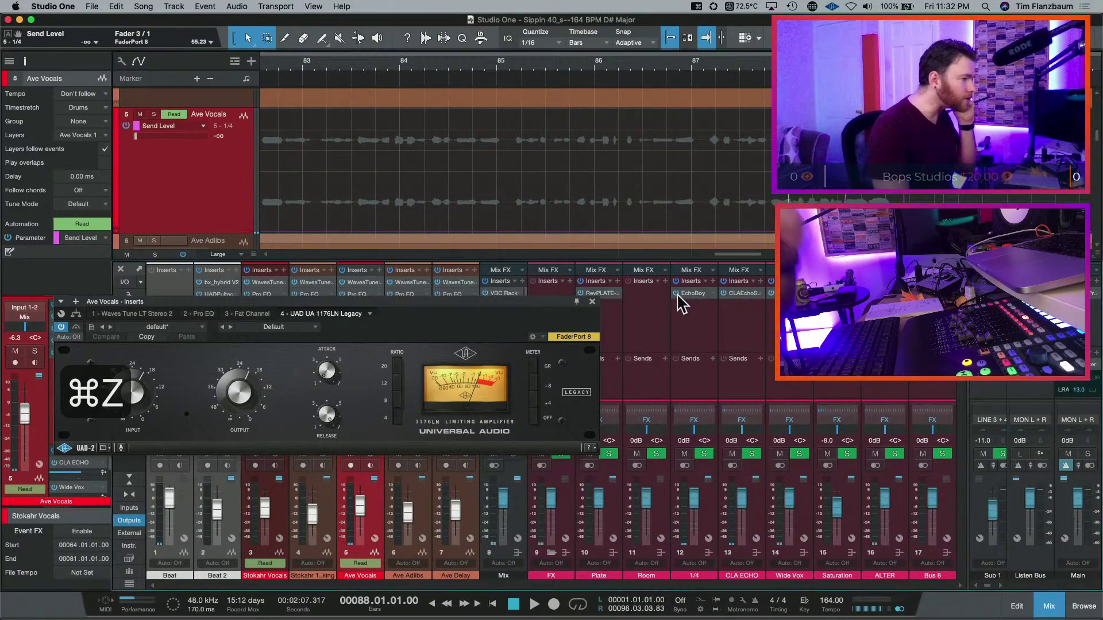
left_click(713, 282)
scroll(764, 397, "down", 8)
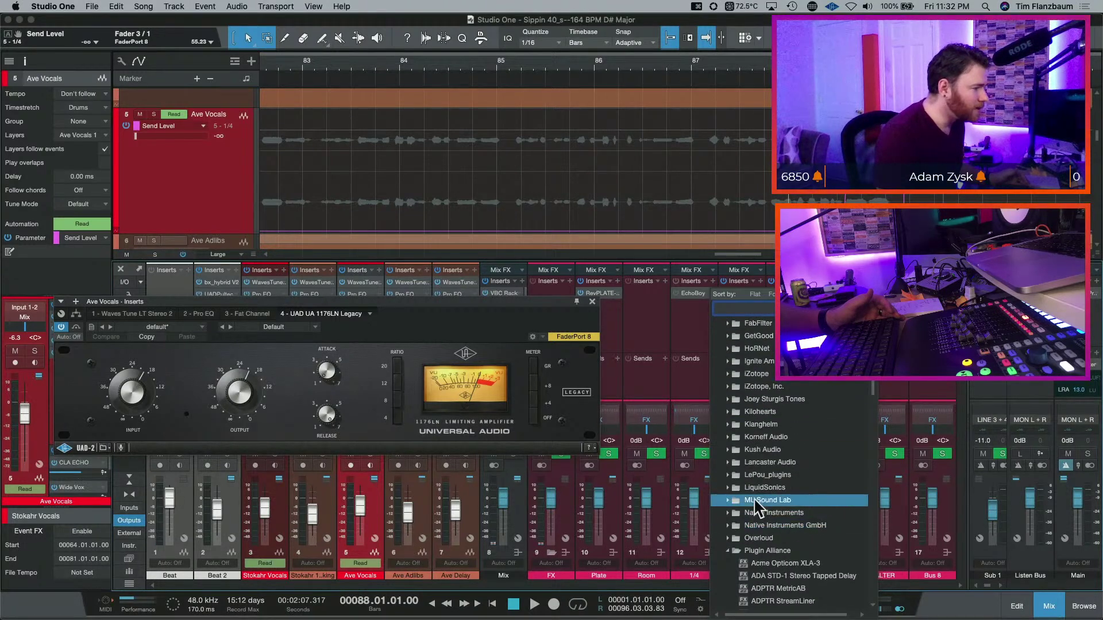
scroll(747, 480, "down", 3)
scroll(738, 488, "down", 5)
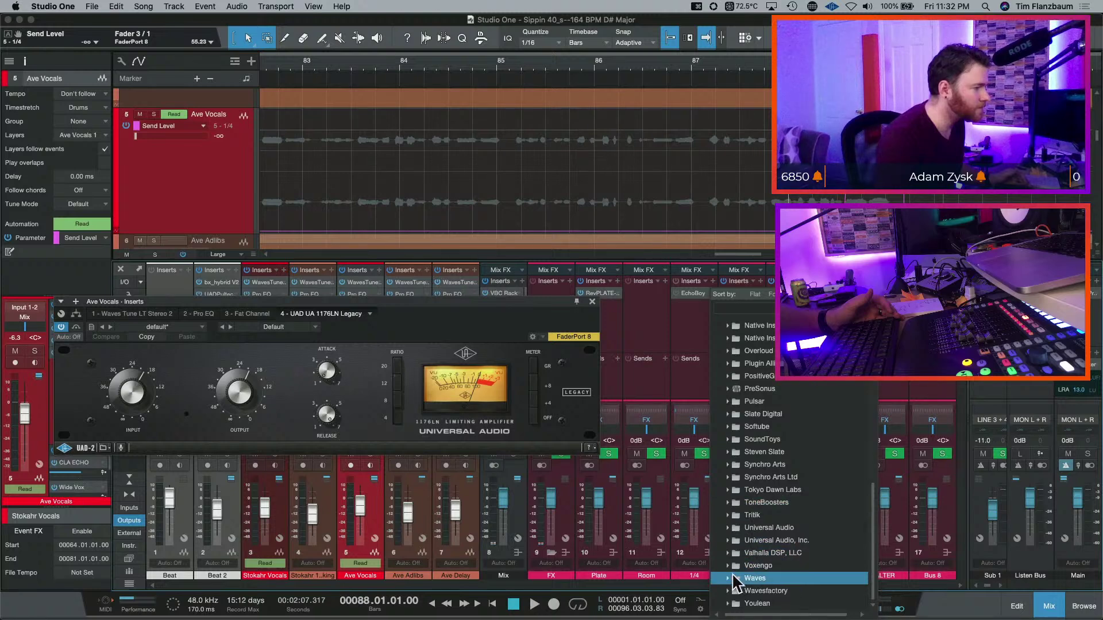
left_click(729, 579)
scroll(825, 449, "down", 8)
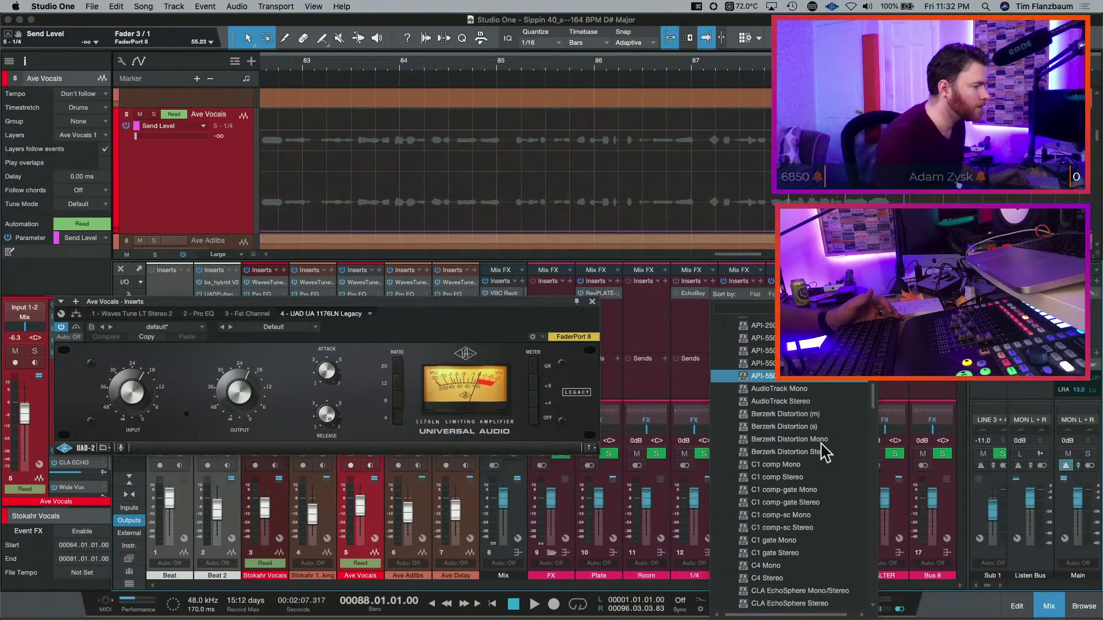
scroll(785, 471, "up", 6)
left_click(730, 540)
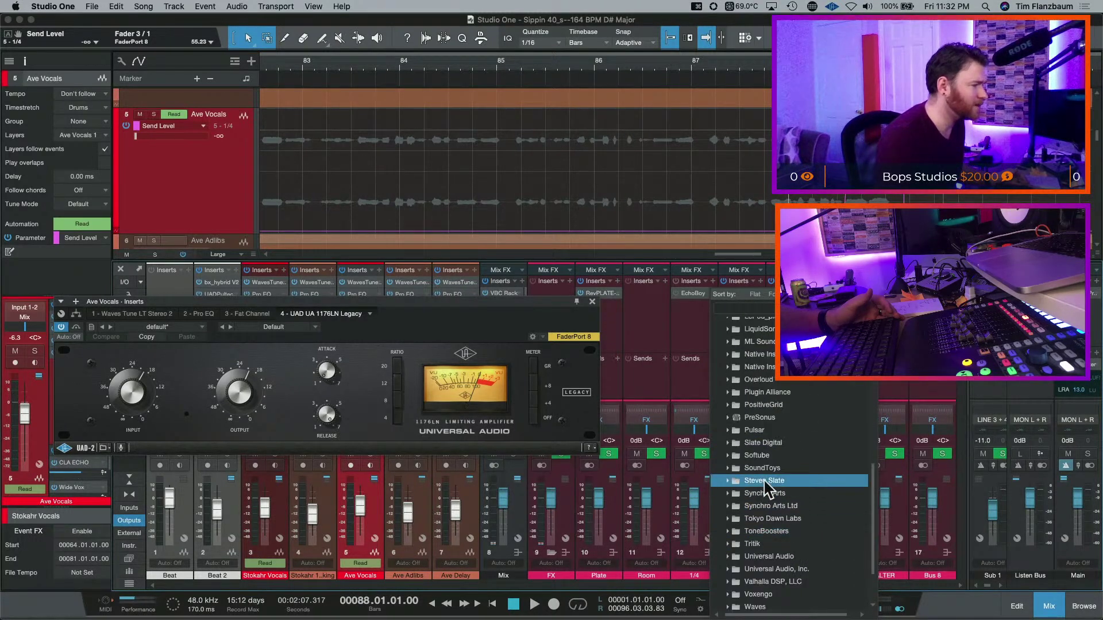
left_click(728, 418)
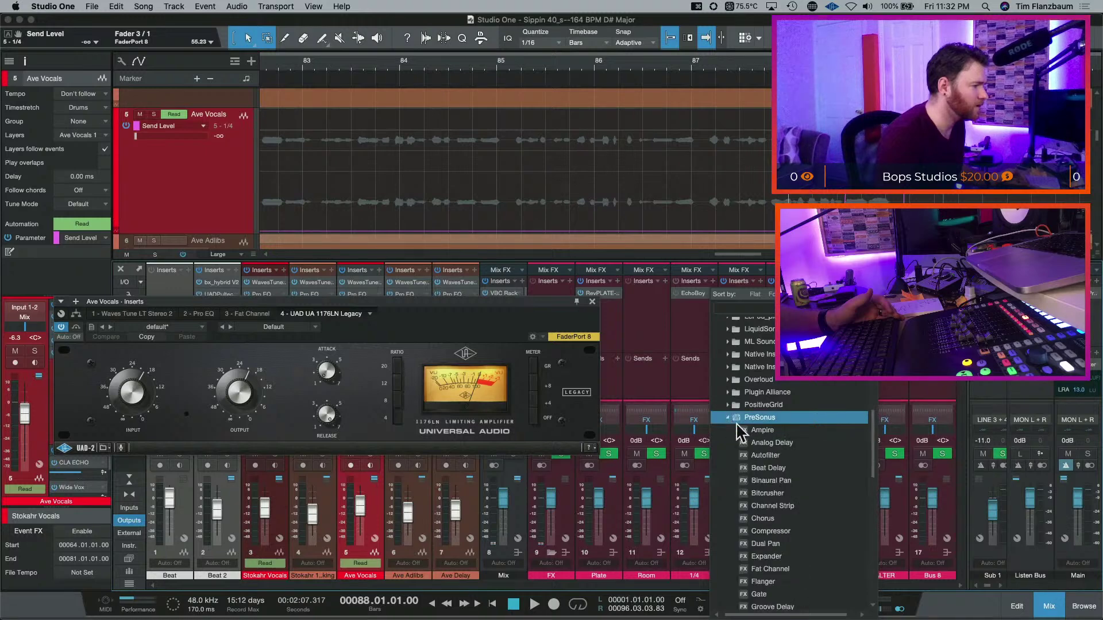
scroll(814, 437, "down", 2)
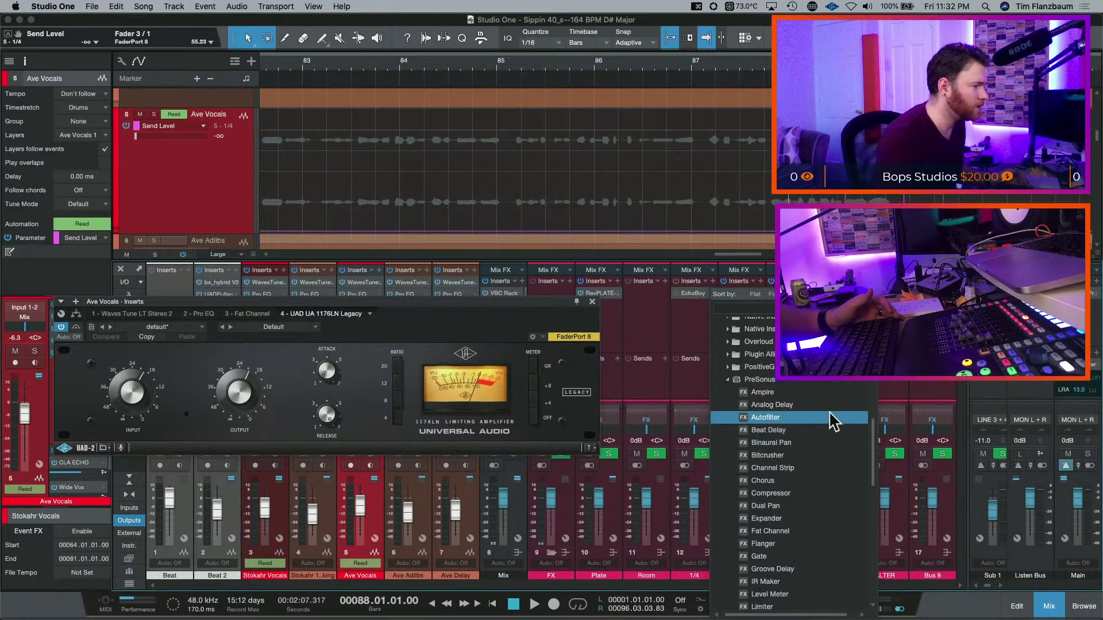
left_click(830, 417)
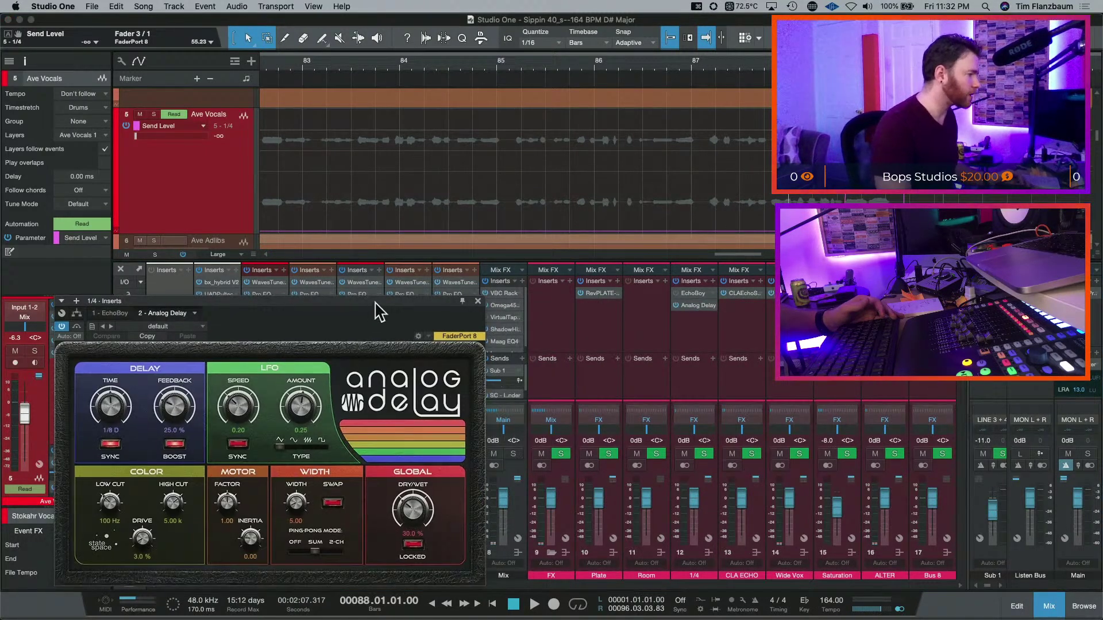
- Set the Analog Delay to 100% wet, time 1/4, feedback 40.5%, drive 14%, low cut 220 Hz and high cut 4.08 k
left_click_drag(374, 303, 437, 254)
left_click_drag(475, 463, 474, 274)
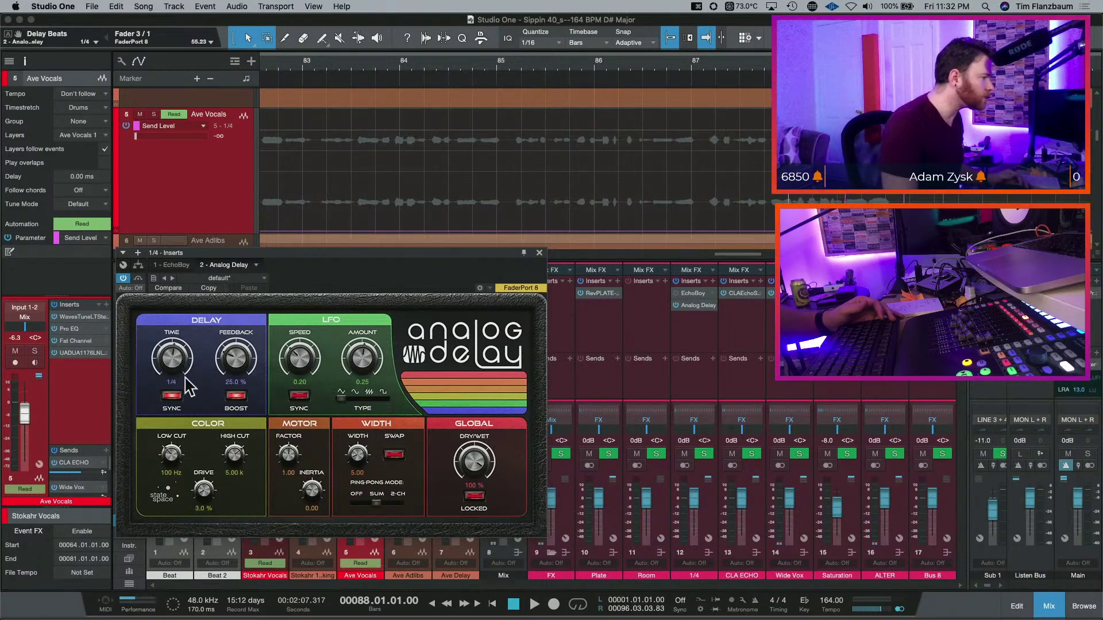
left_click_drag(239, 365, 241, 346)
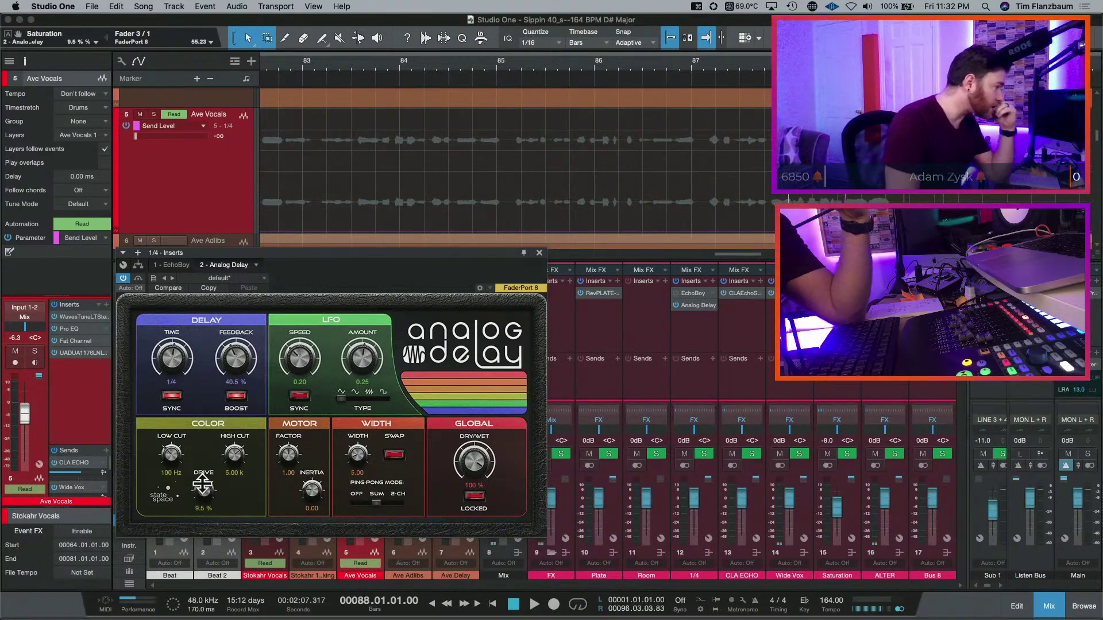
left_click_drag(203, 489, 172, 430)
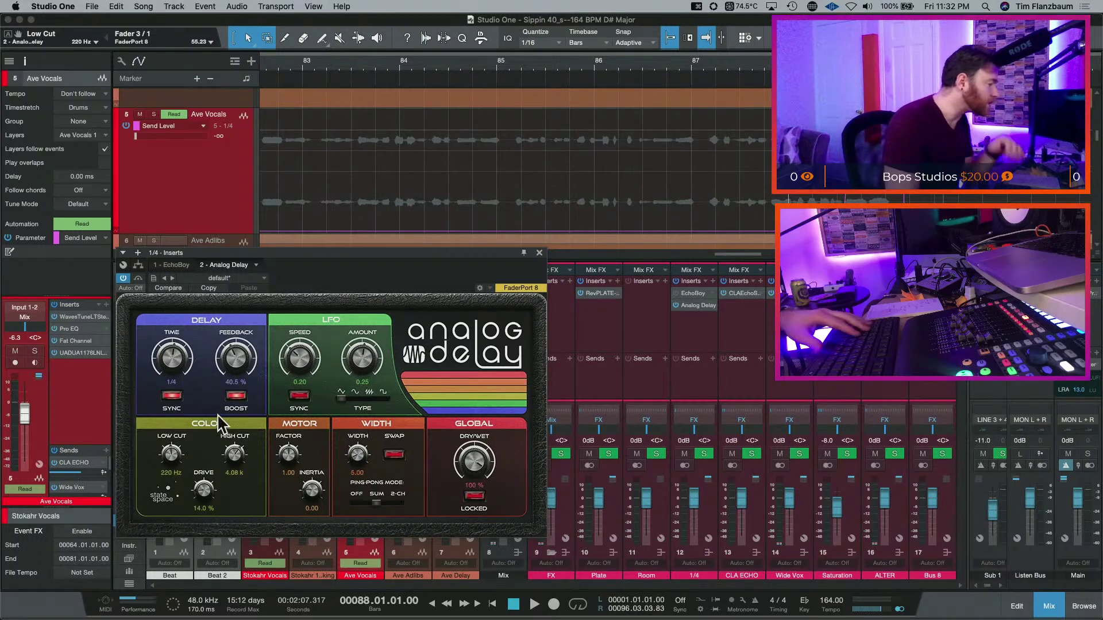
- Audition the echo throw from bar 88, trying Analog Delay times of 1/2 and 1/2 T
key("space")
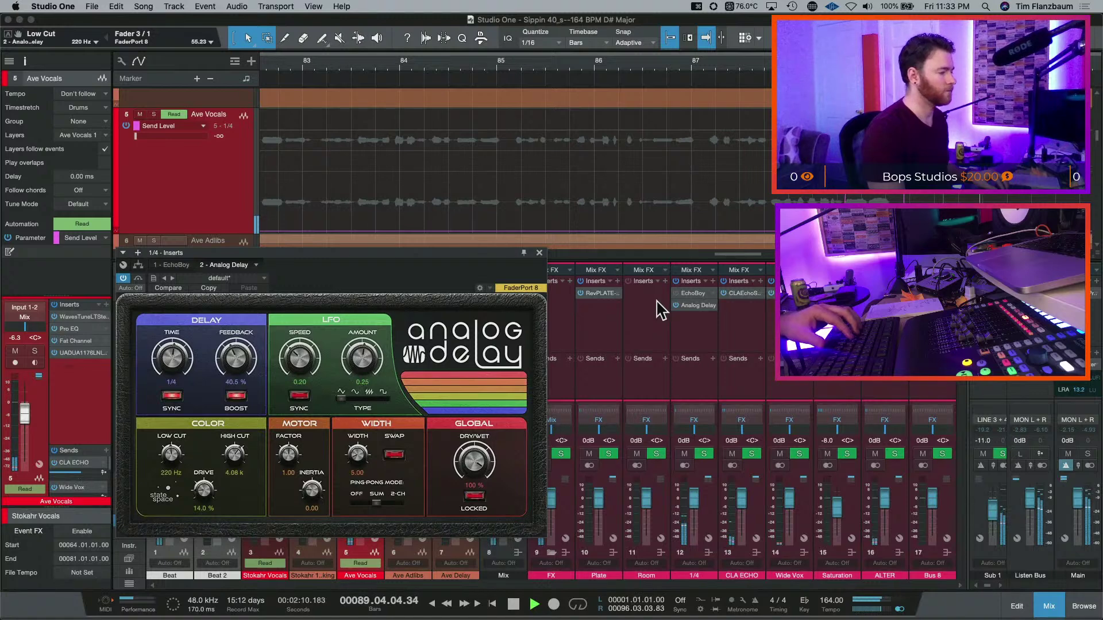
key("space")
left_click_drag(186, 364, 184, 338)
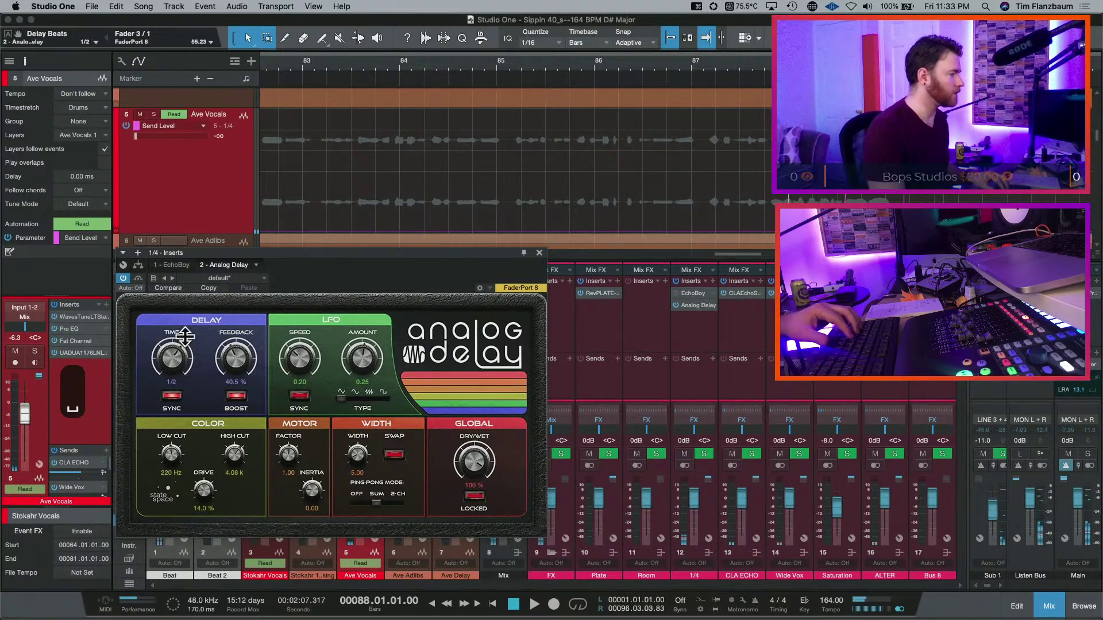
key("space")
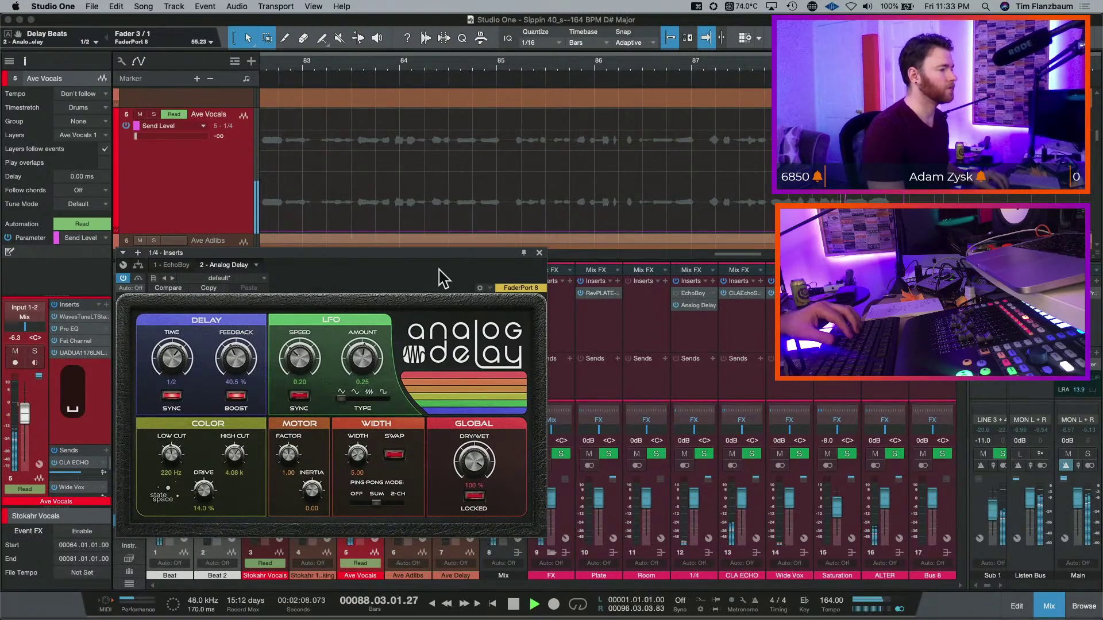
key("space")
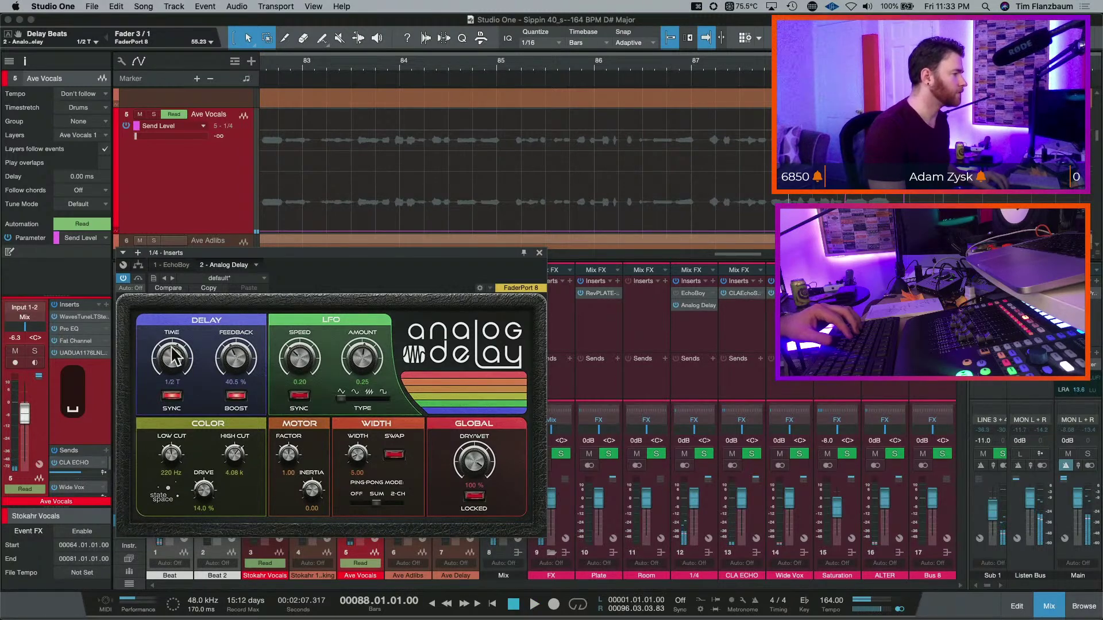
key("space")
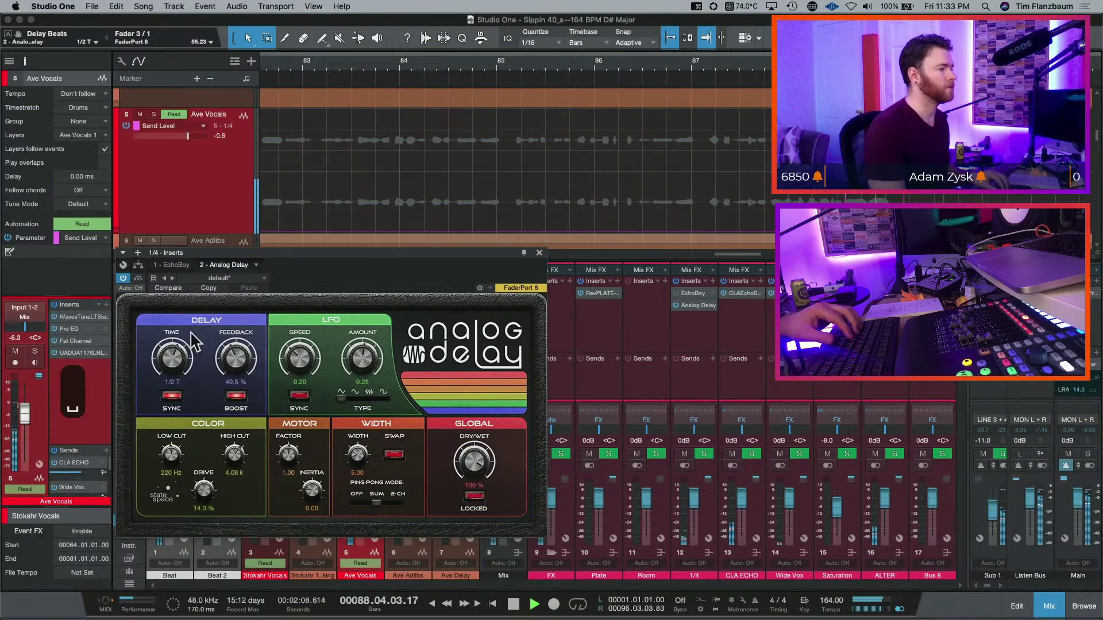
key("space")
- Try the delay at time 1/4 D, feedback 26.5%, low cut 744 Hz and high cut 2.22 k, replaying from bar 88
scroll(170, 357, "up", 1)
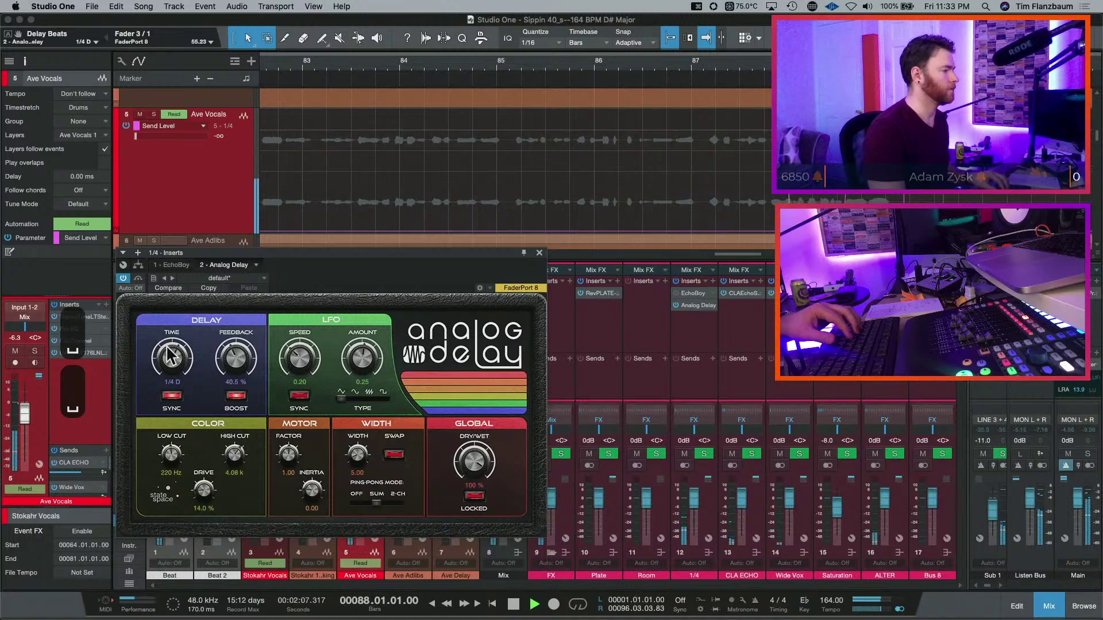
scroll(230, 373, "down", 5)
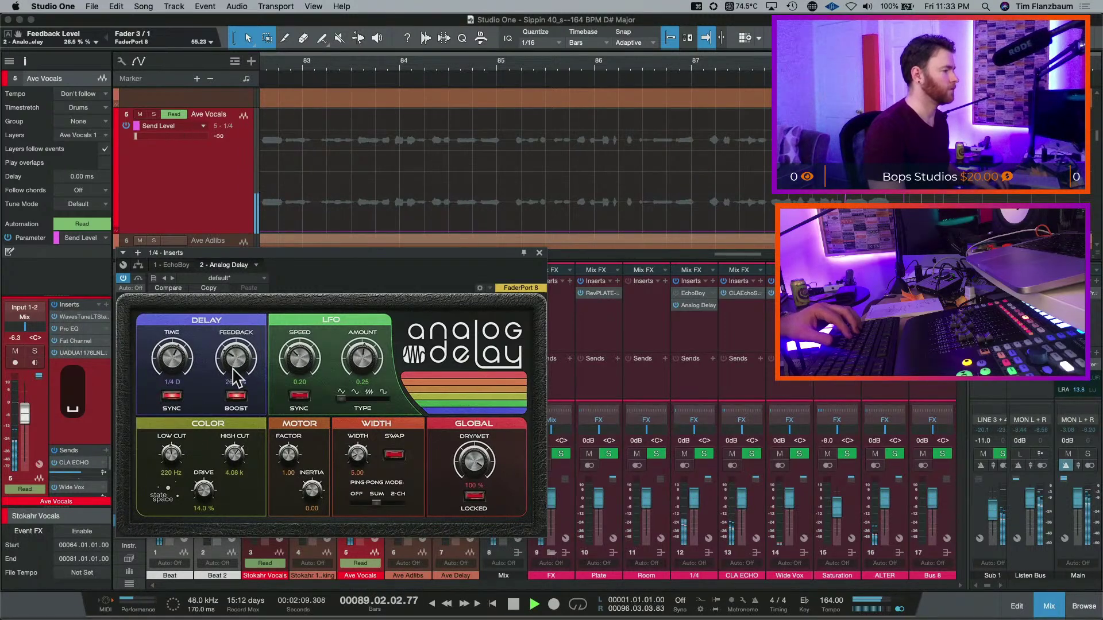
key("space")
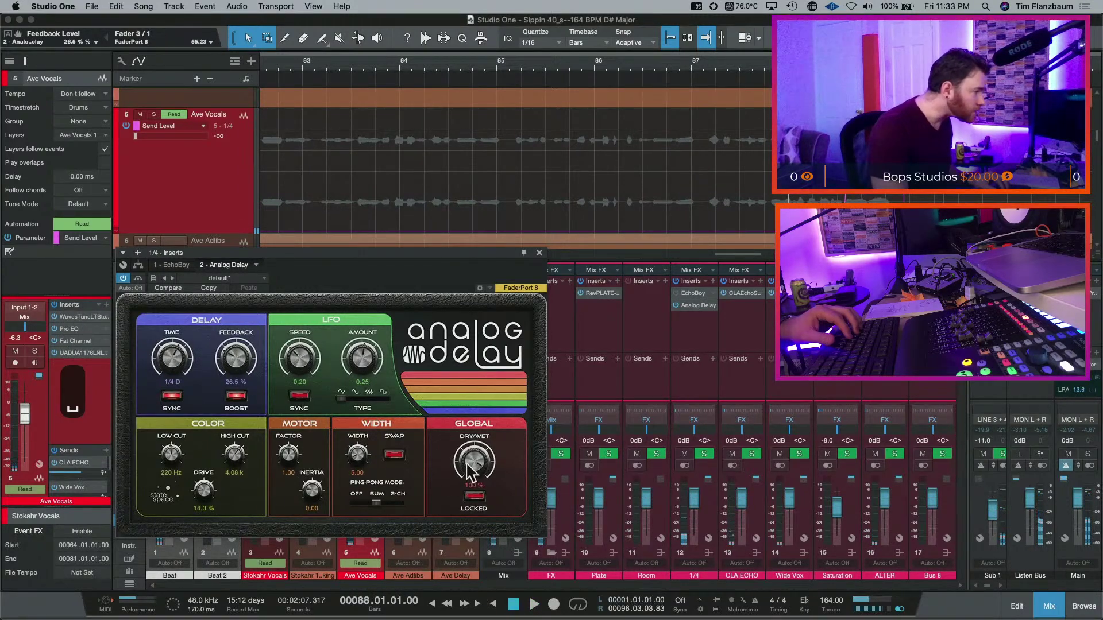
scroll(234, 465, "down", 3)
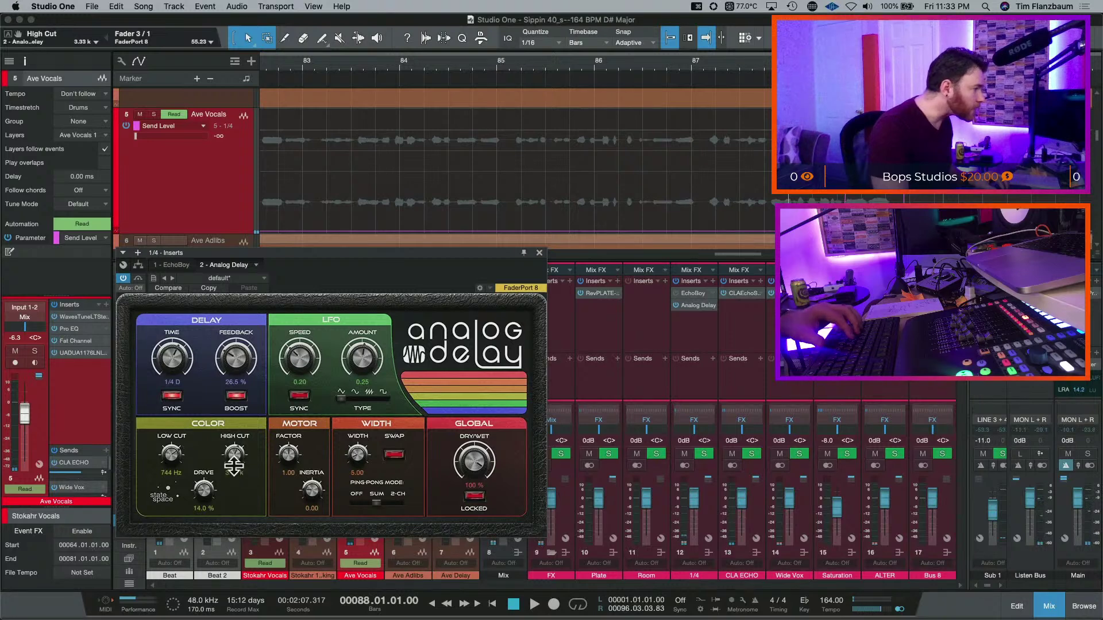
key("space")
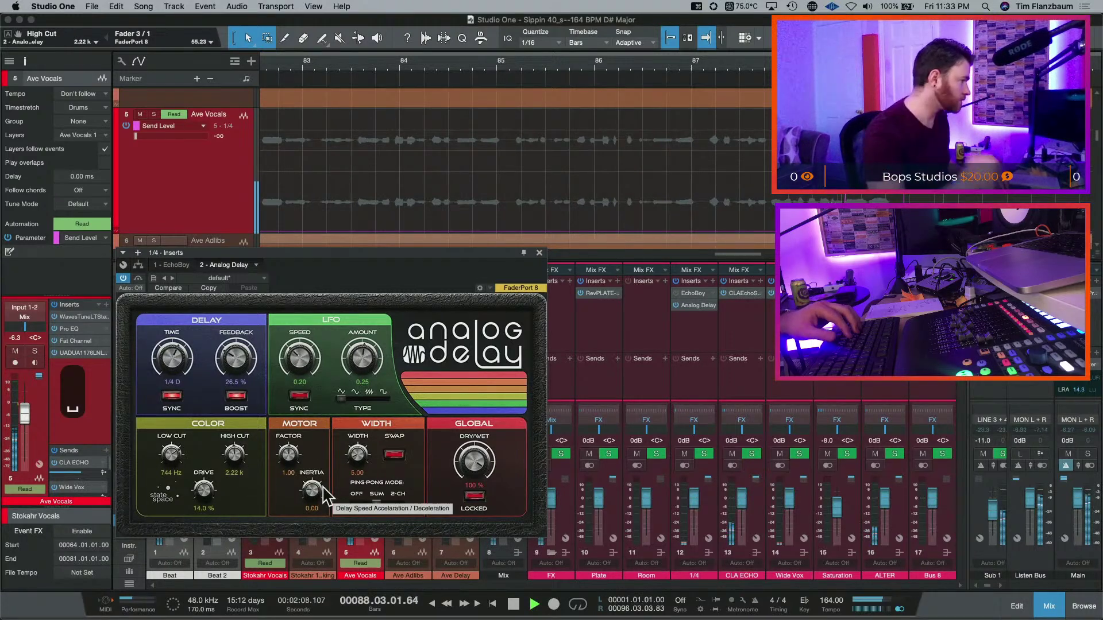
key("space")
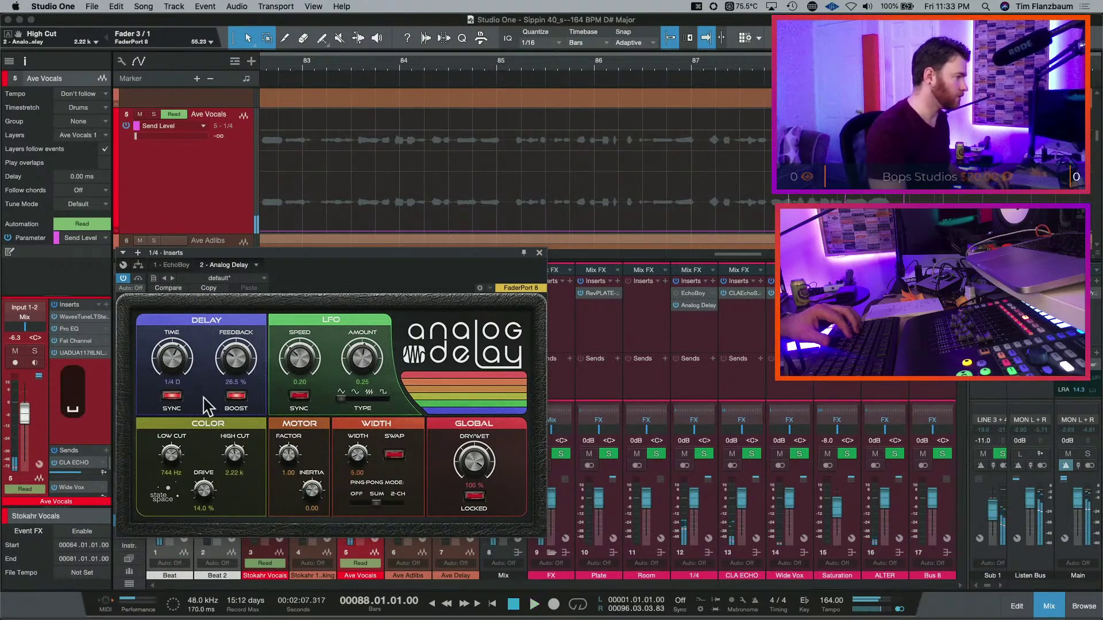
- Set the delay time to 1/4, turn feedback Boost off and set Feedback to 35% during playback from bar 88
scroll(178, 362, "down", 1)
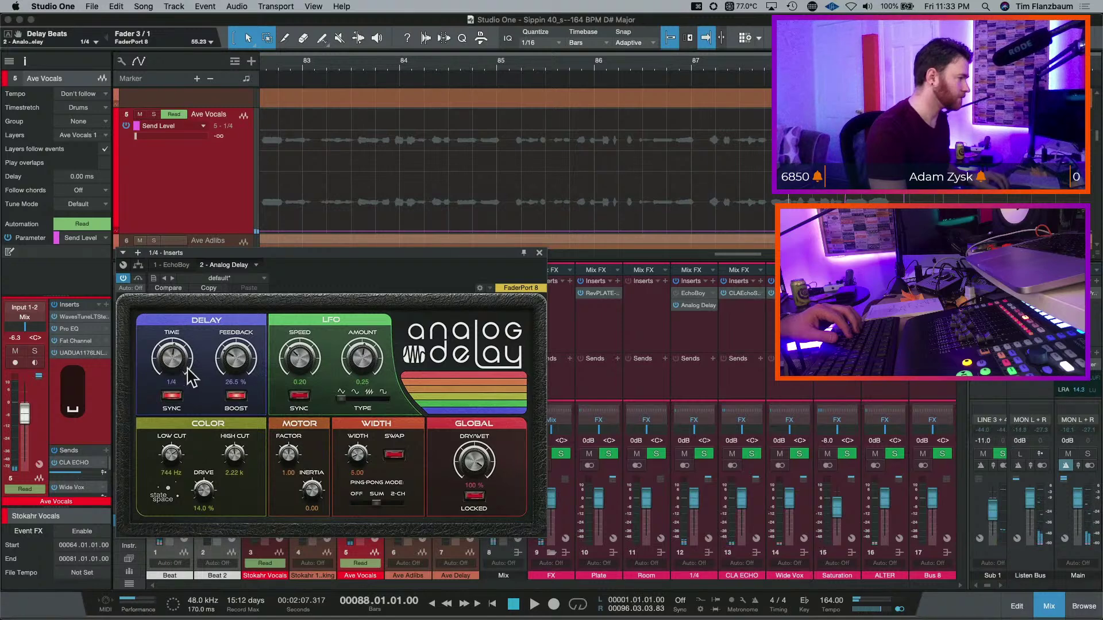
scroll(222, 365, "down", 2)
key("space")
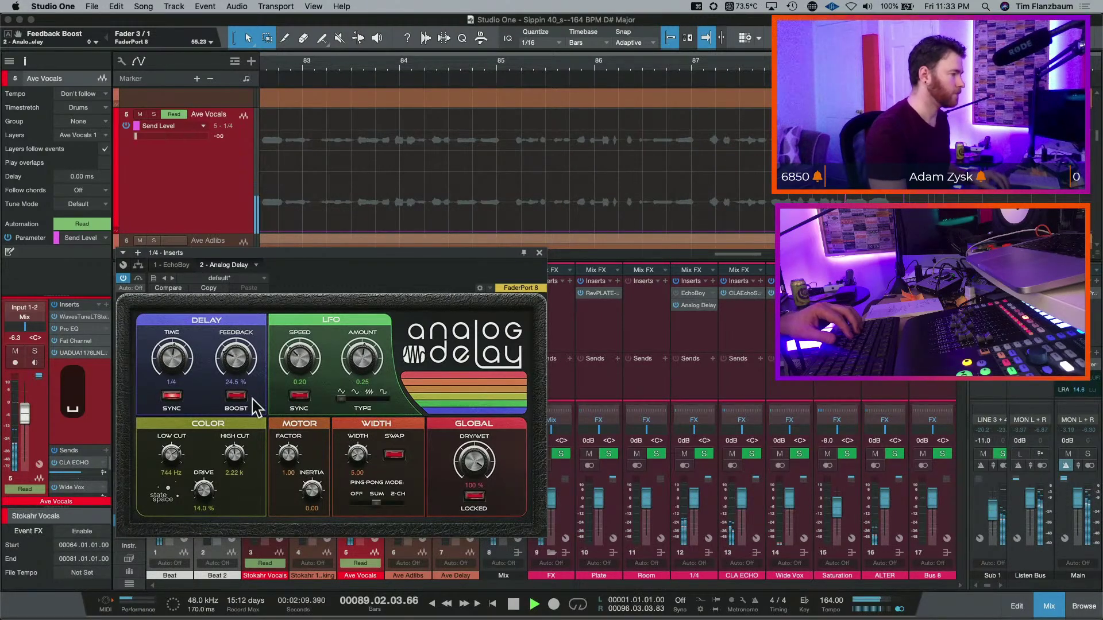
key("space")
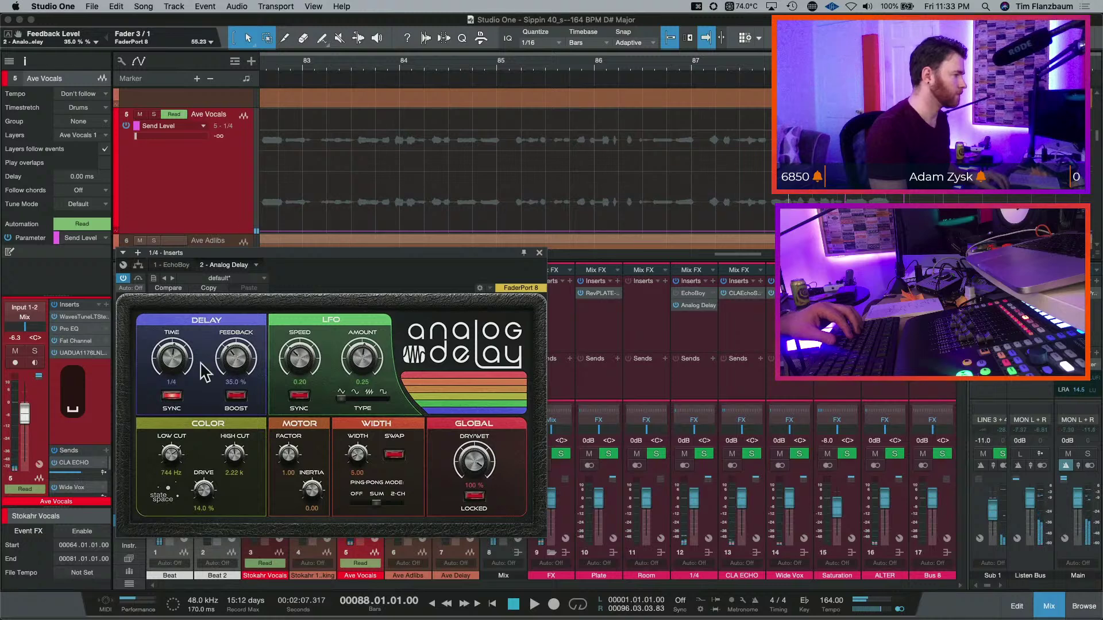
- Set the delay's low cut to 356 Hz, drive to 18%, time to 1/2 and high cut to 3.72 k while replaying bar 88
key("space")
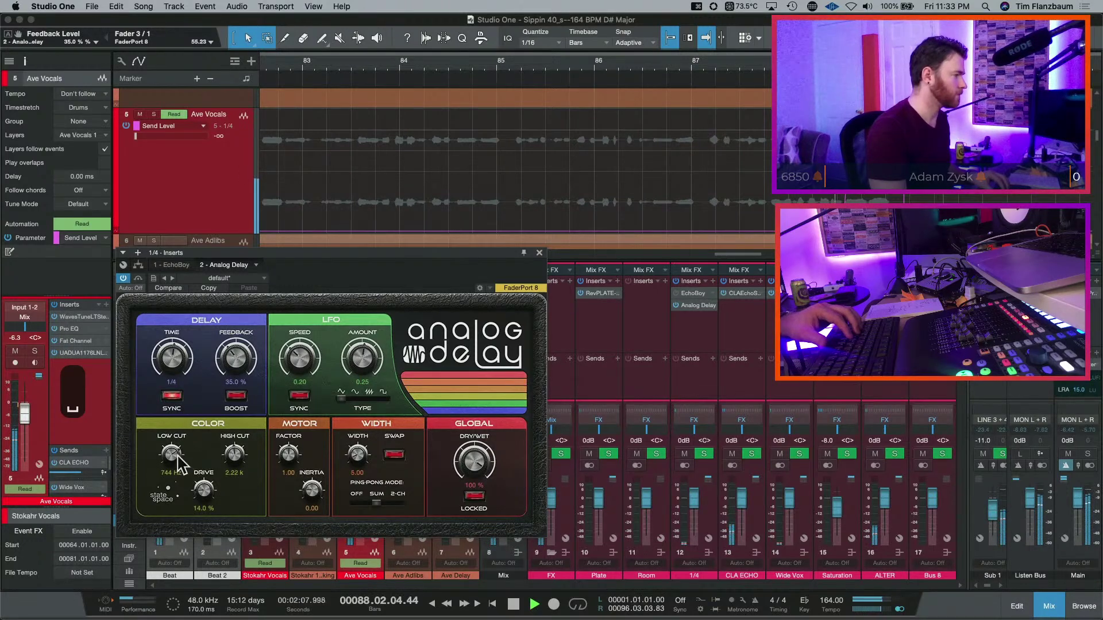
left_click_drag(171, 454, 204, 483)
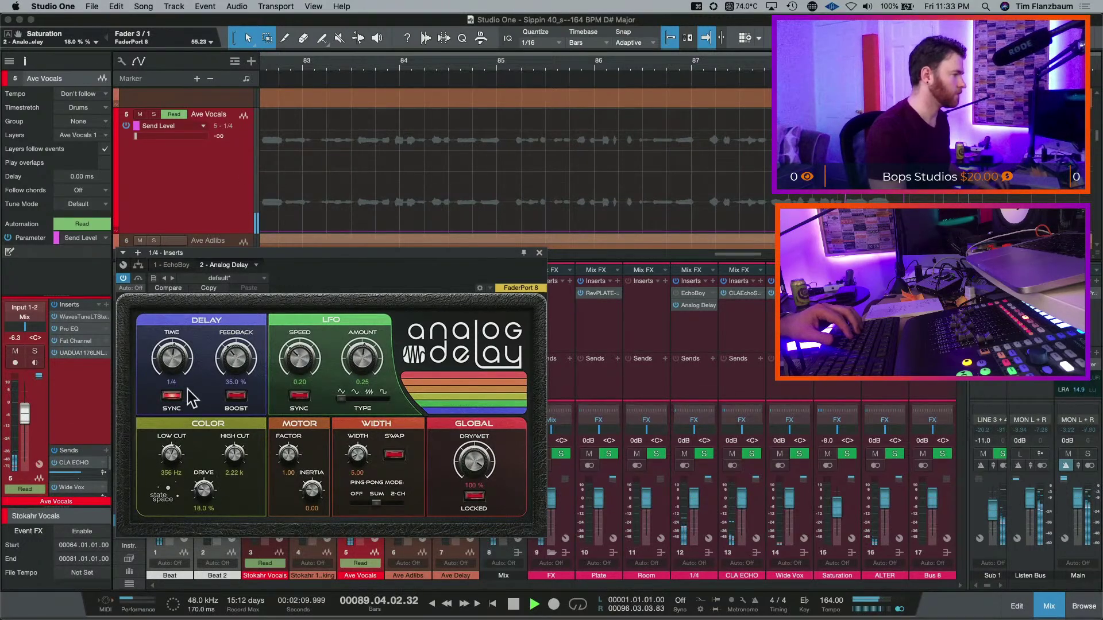
key("space")
key("space")
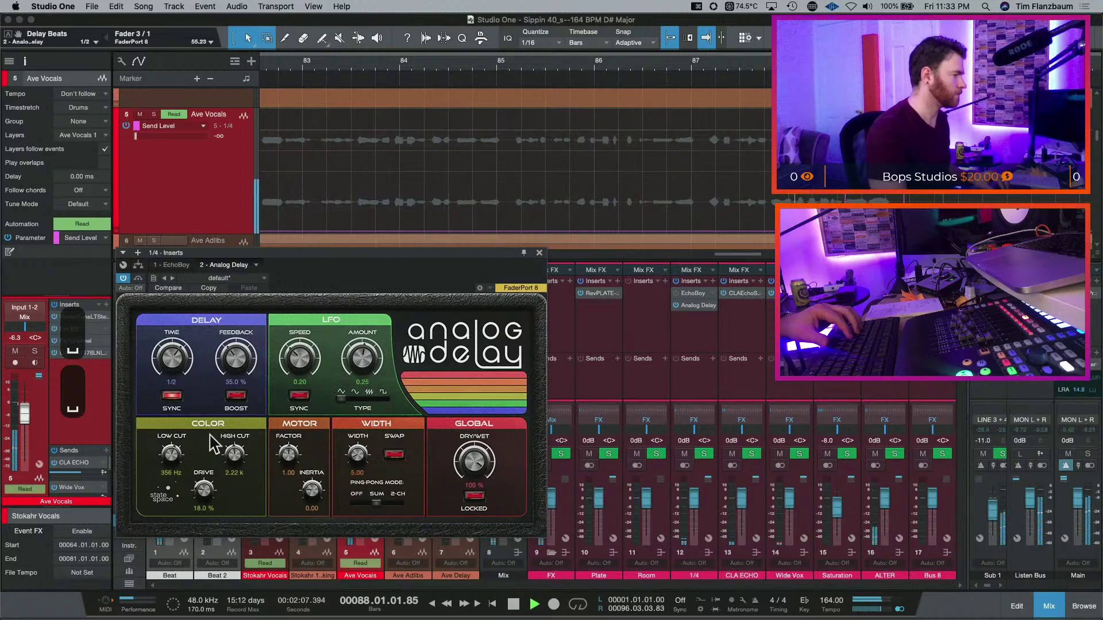
left_click_drag(229, 444, 232, 448)
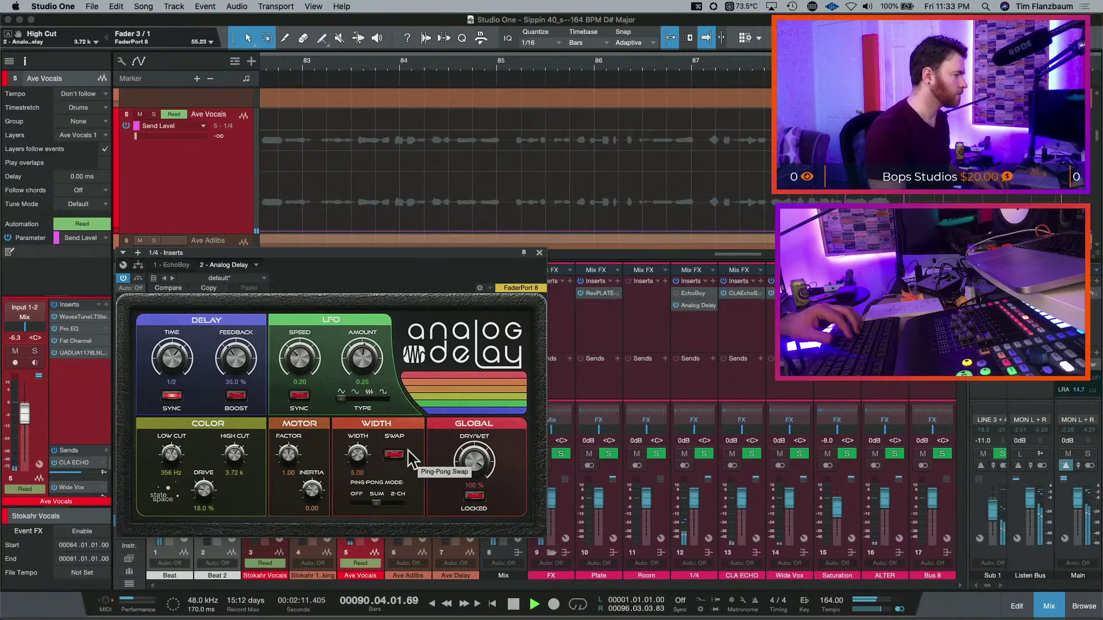
key("space")
- Sync the delay's LFO at 1/4 T with amount -11.01 and the second wave type, and audition it from bar 88
left_click_drag(298, 353, 298, 339)
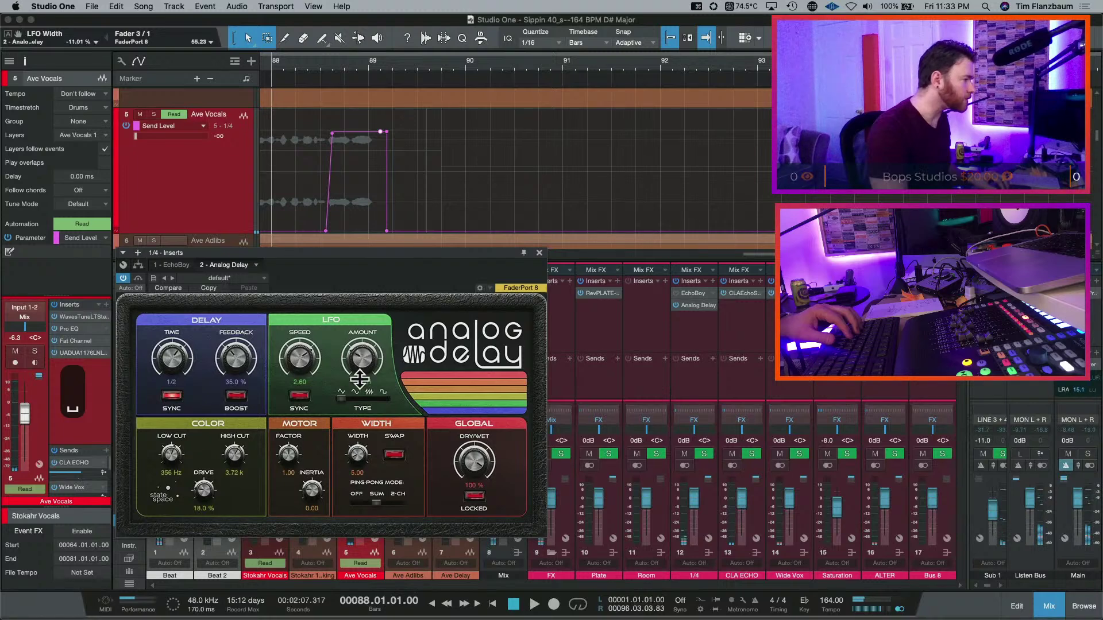
left_click(356, 398)
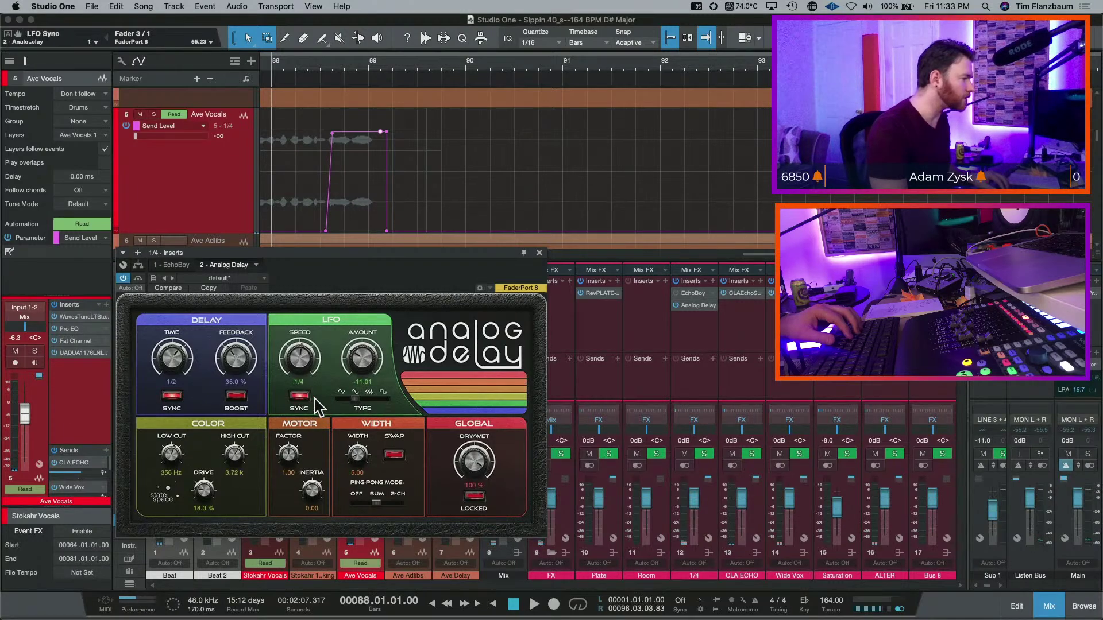
left_click_drag(303, 365, 300, 357)
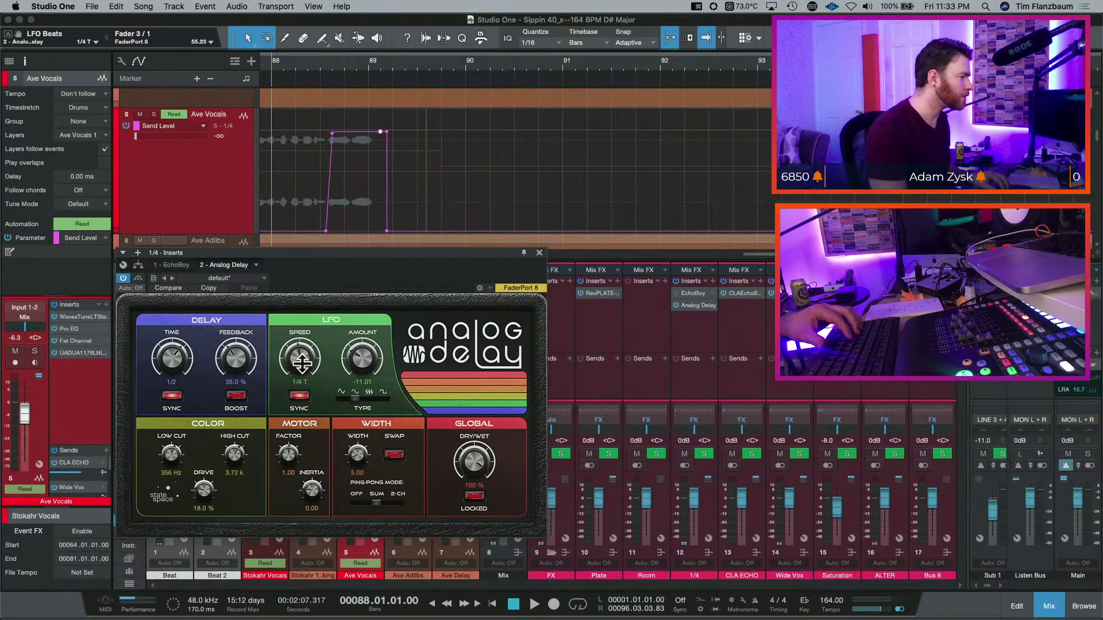
key("space")
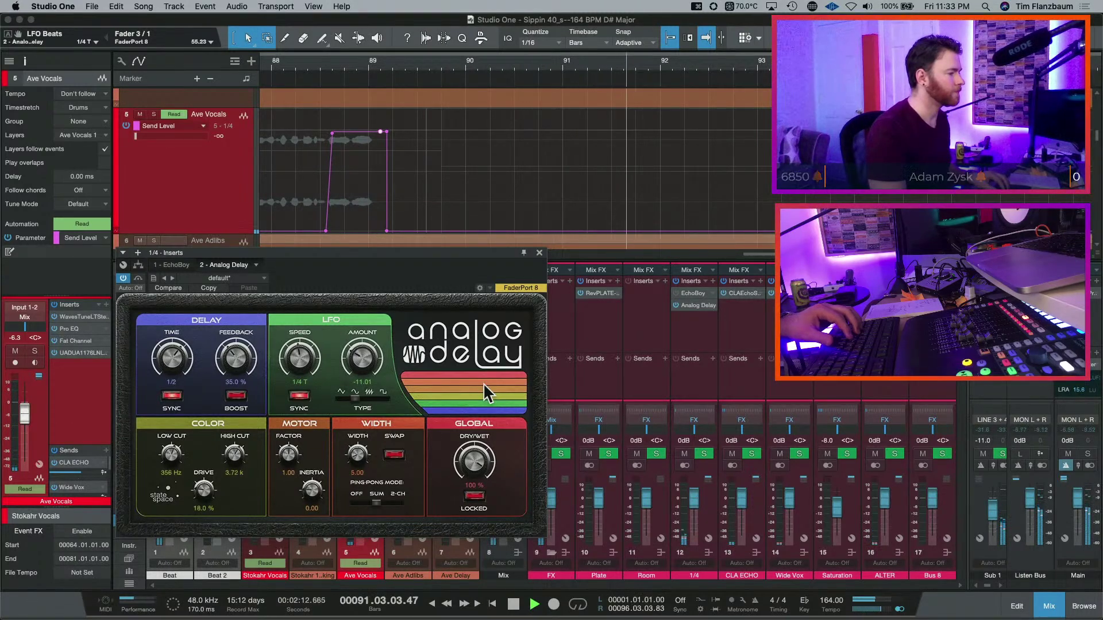
key("space")
- Try routing the 1/4 channel's output to Plate and audition the delay throw from bar 88
left_click(701, 437)
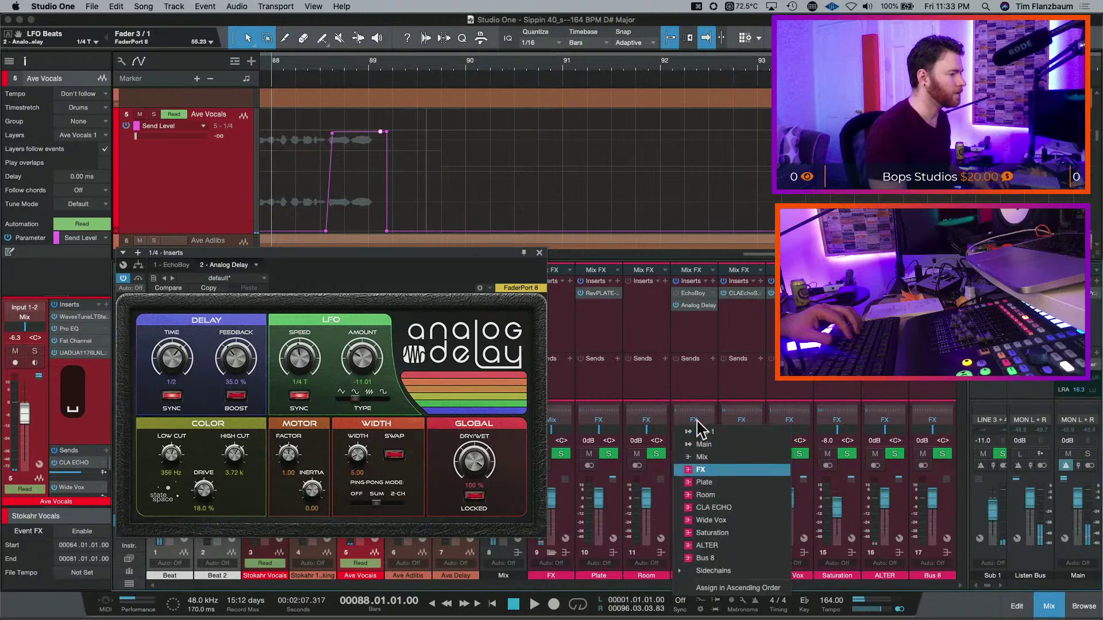
left_click(738, 486)
key("space")
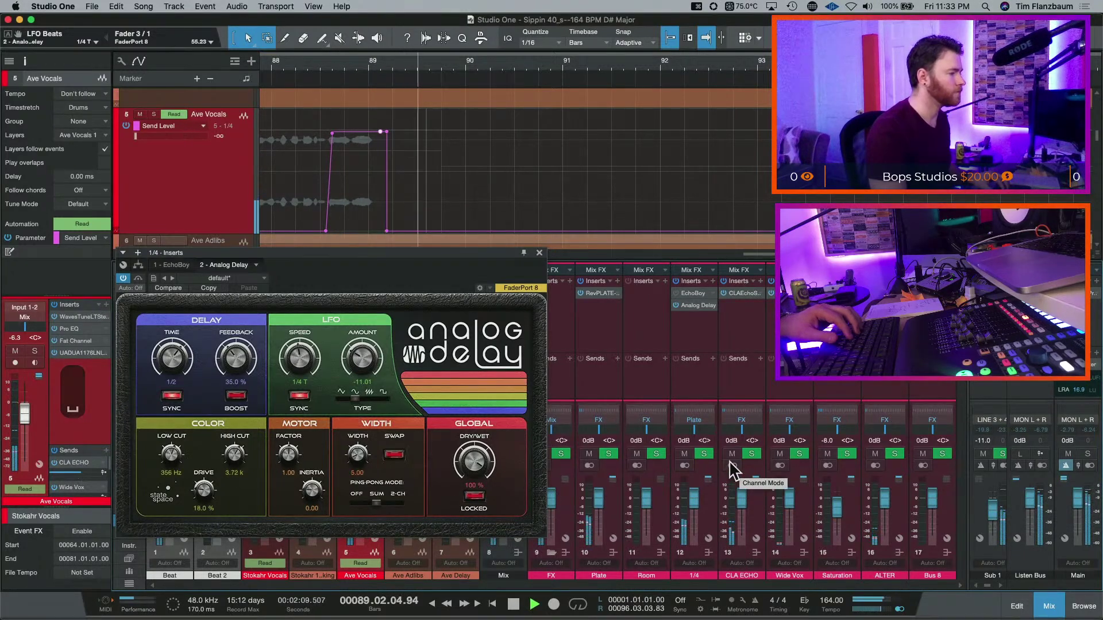
key("space")
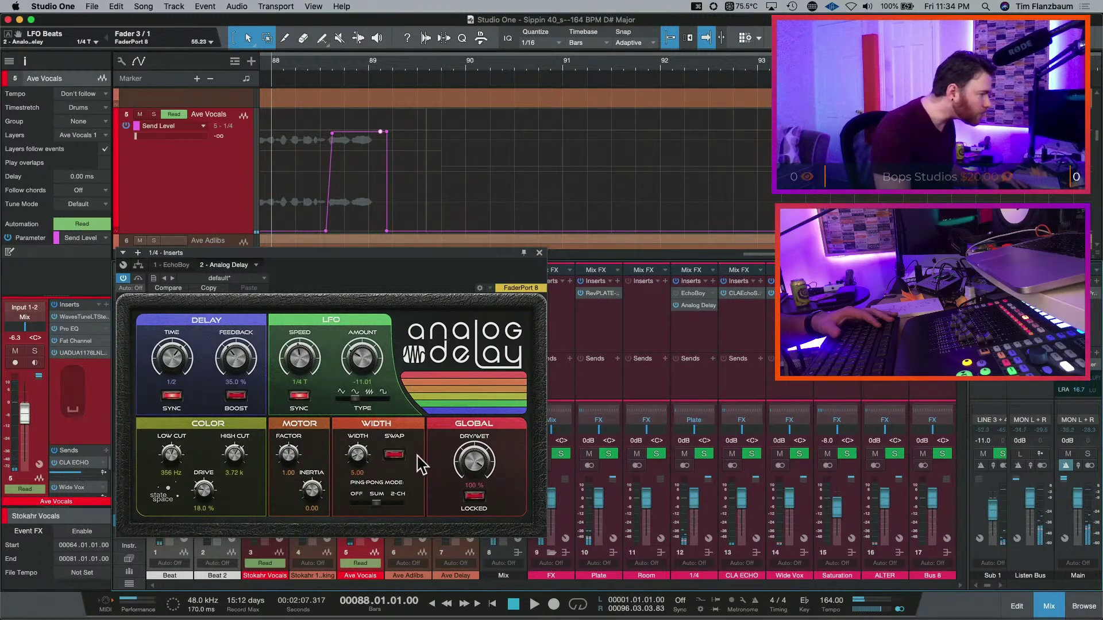
- Set Analog Delay's width to 71, ping-pong mode to Off and drive to 0% while auditioning, and close its window
left_click_drag(374, 501, 423, 499)
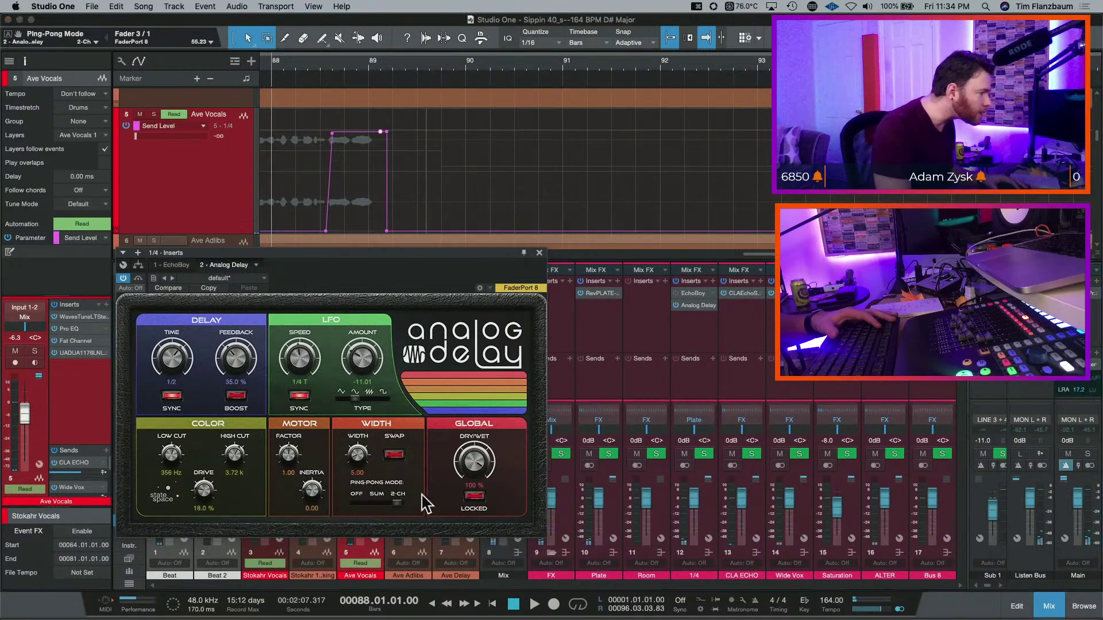
key("space")
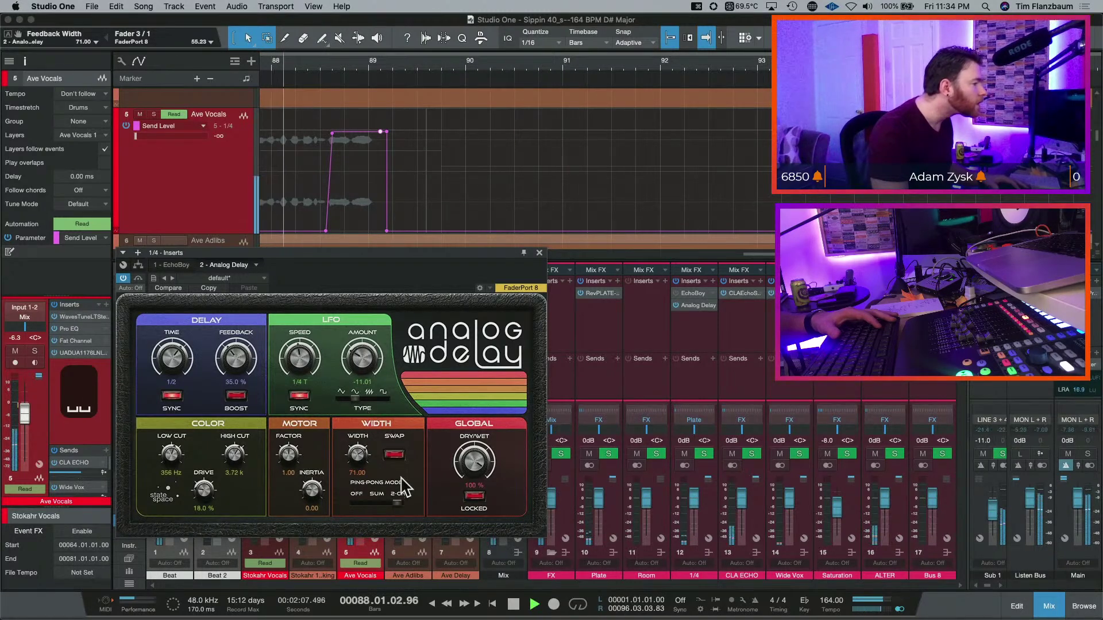
left_click_drag(395, 504, 357, 509)
key("space")
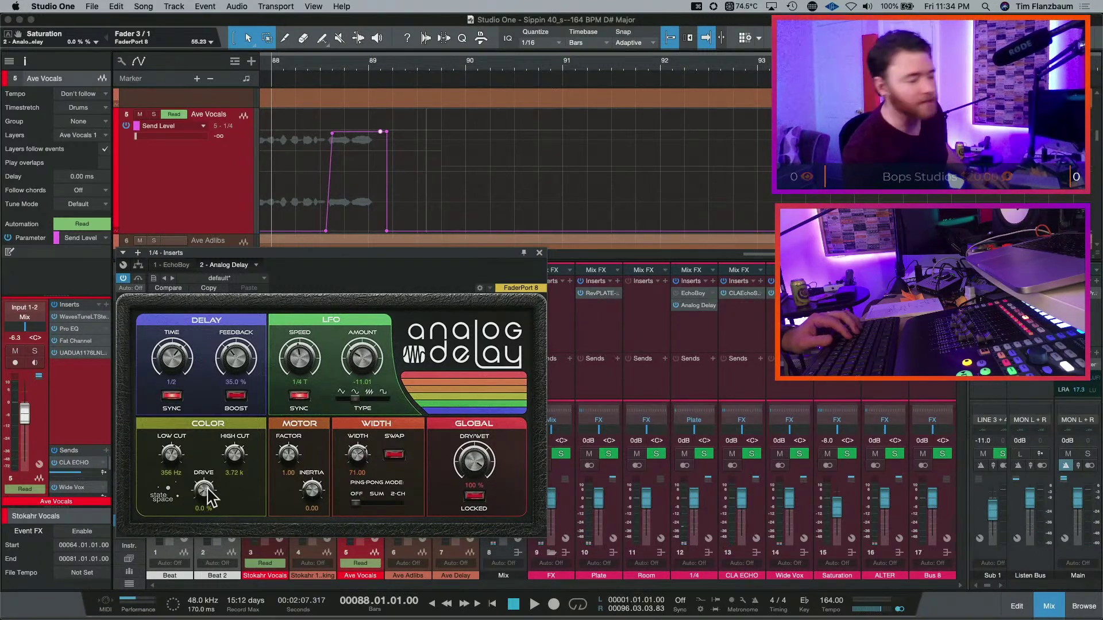
left_click(539, 254)
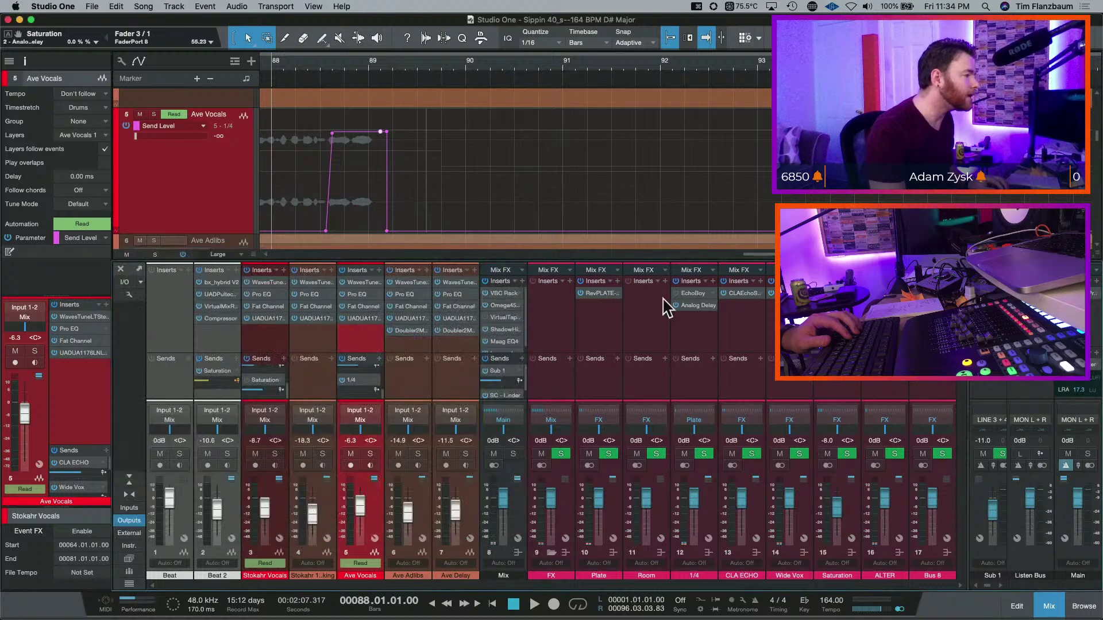
- Search the plug-ins for H-Delay and insert H-Delay Mono/Stereo on the 1/4 channel
left_click(713, 282)
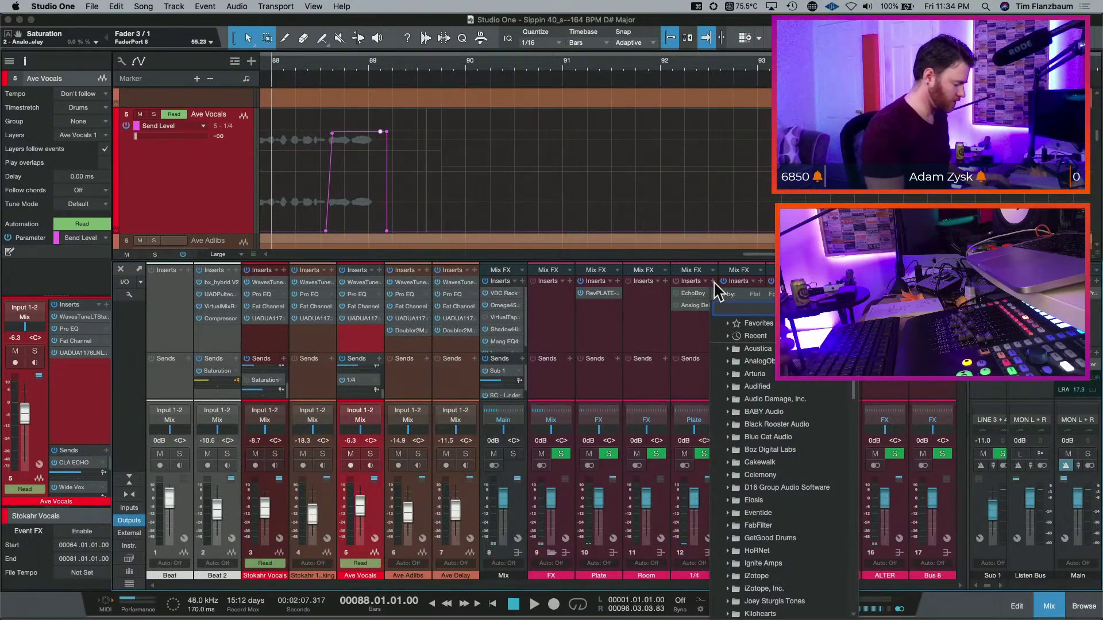
type("hdel")
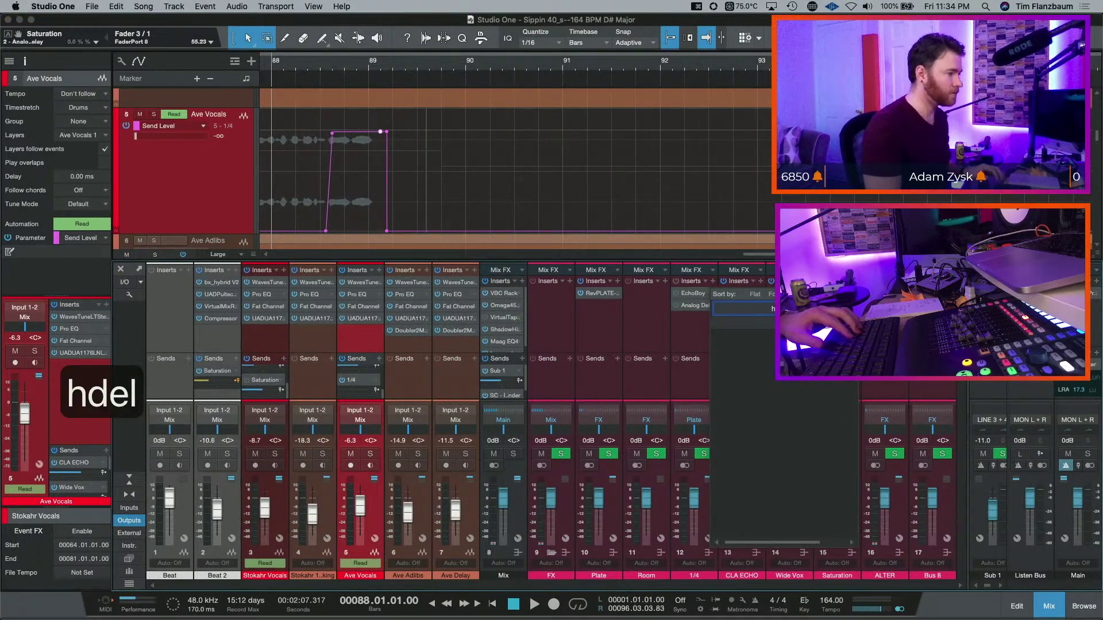
key("BackSpace")
key("BackSpace")
key("BackSpace")
key("BackSpace")
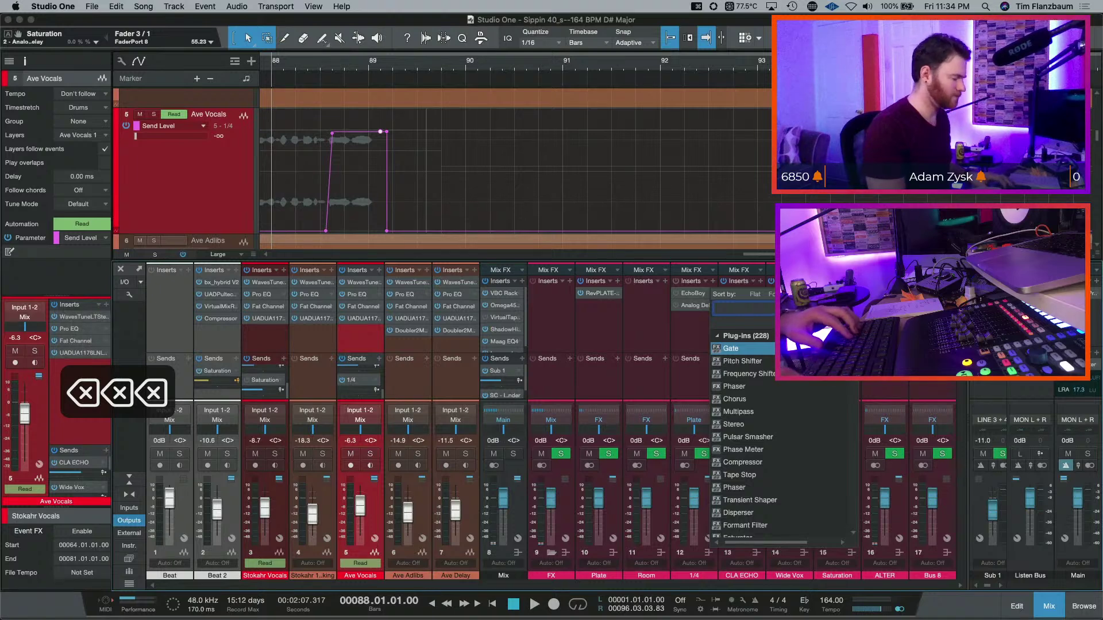
type("h-de")
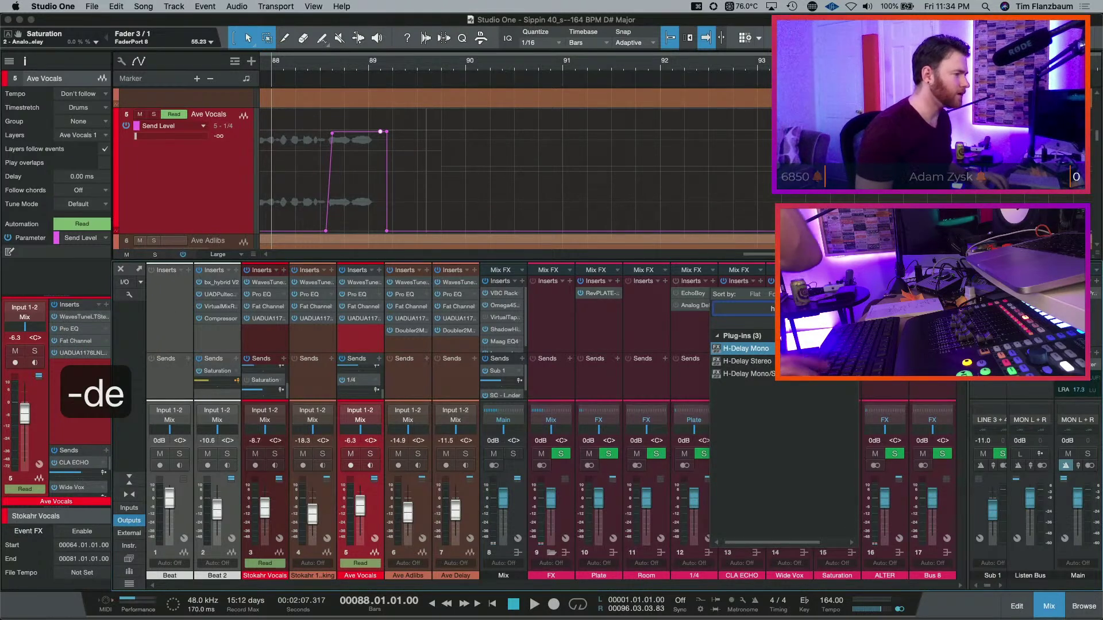
key("Down")
key("Down")
key("Return")
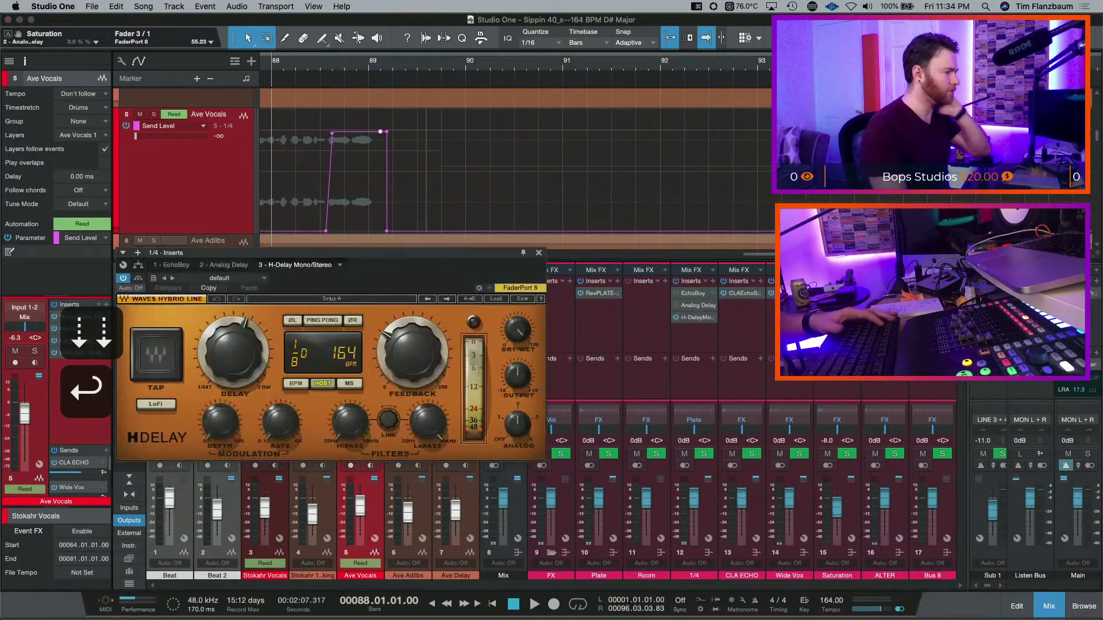
- Set H-Delay's delay time to 1/4, turn LoFi on and audition it from bar 88
left_click_drag(270, 345, 265, 350)
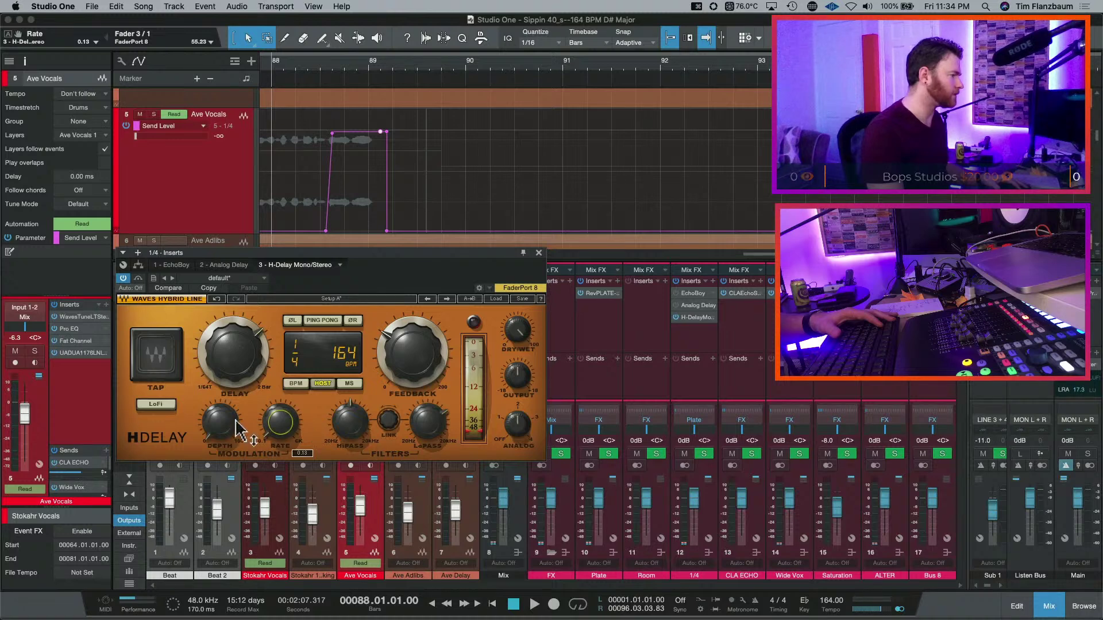
left_click(156, 404)
key("space")
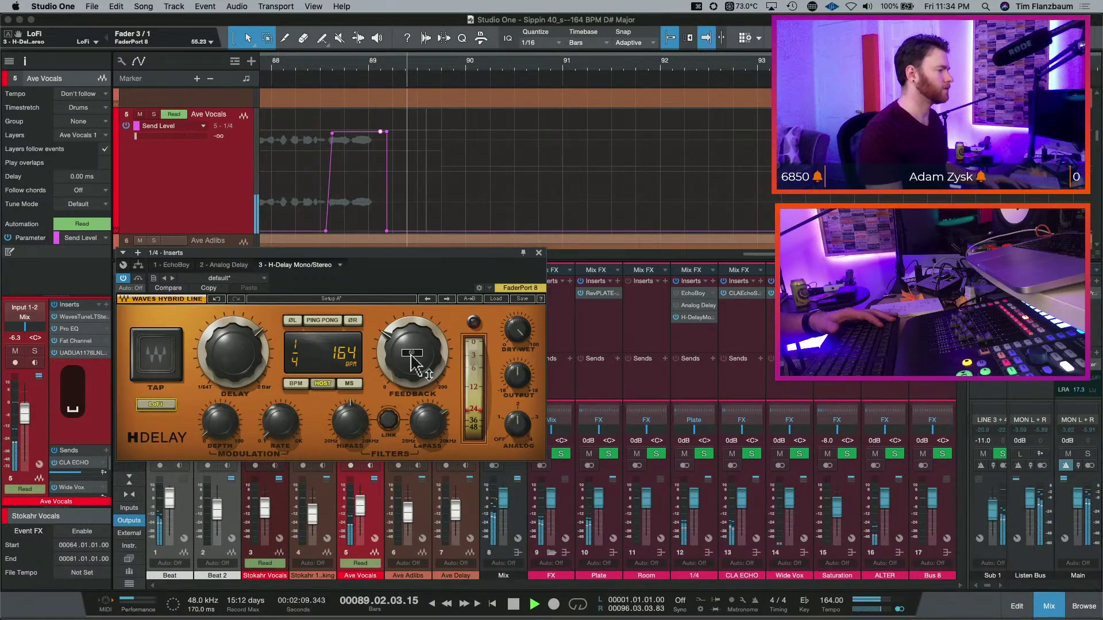
key("space")
- Set H-Delay's delay time to 1/2 and feedback to 28, and audition the throw from bar 88
left_click_drag(270, 361, 270, 348)
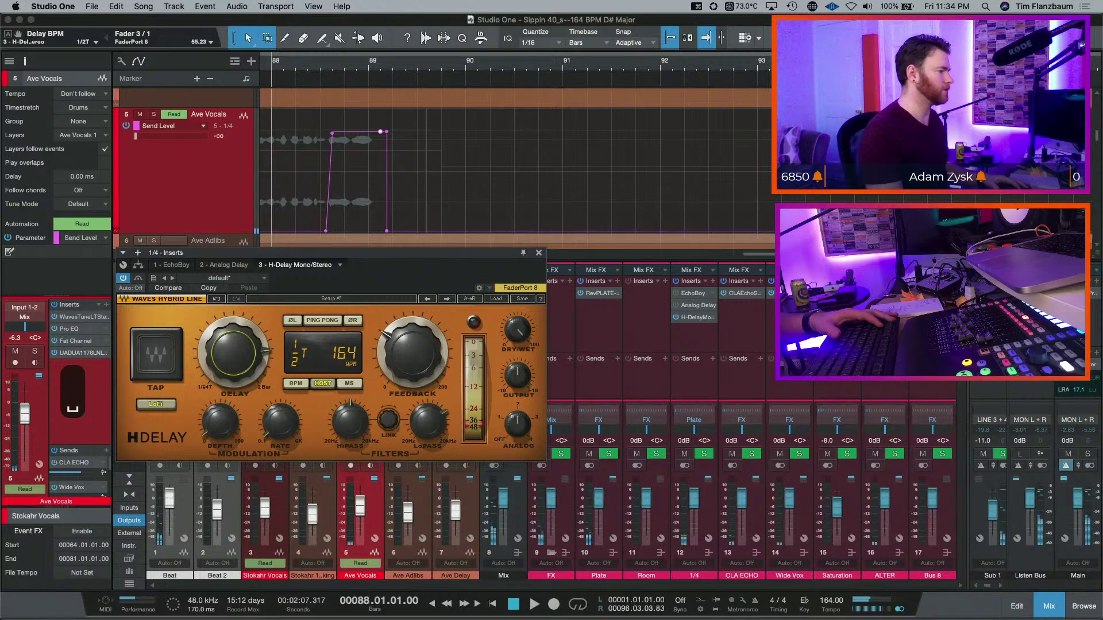
left_click(398, 365)
key("space")
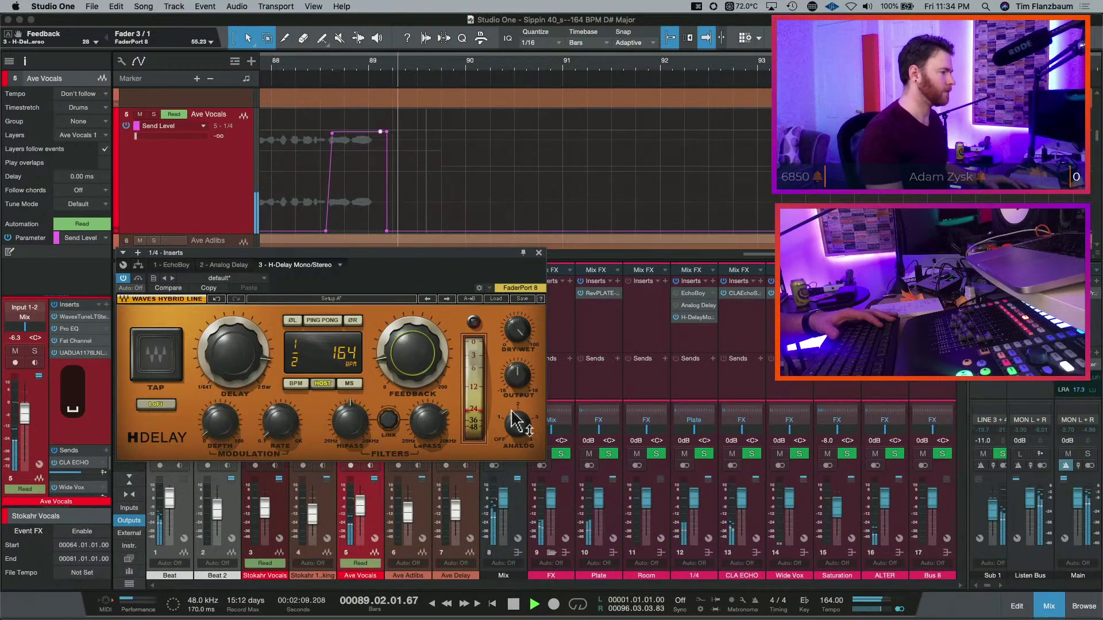
key("space")
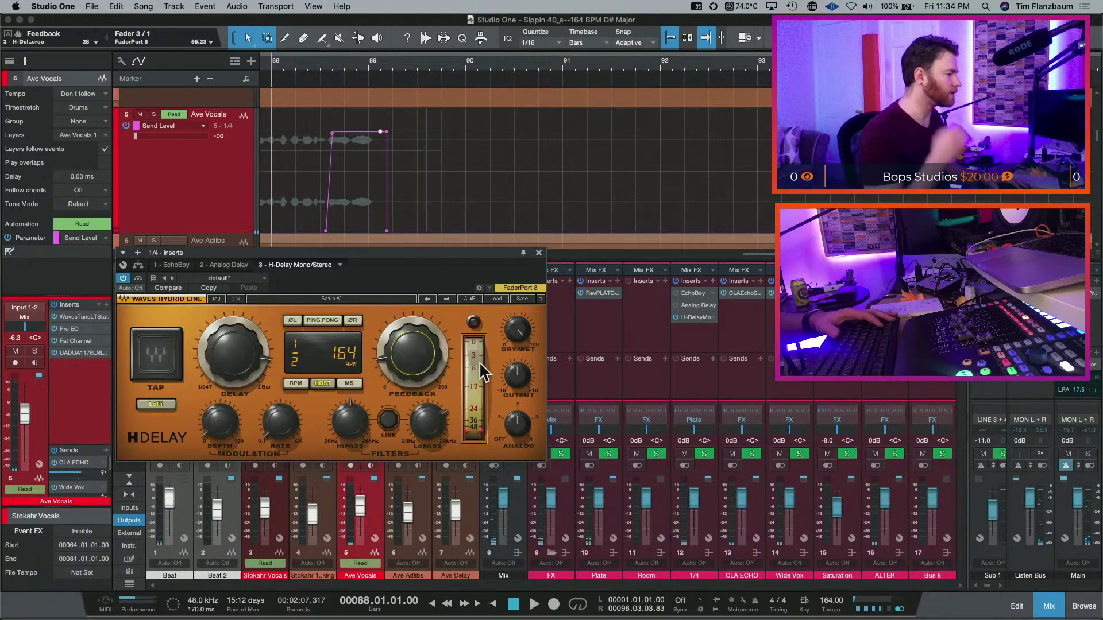
- Raise H-Delay's feedback to 44 between replays of the passage from bar 88
key("space")
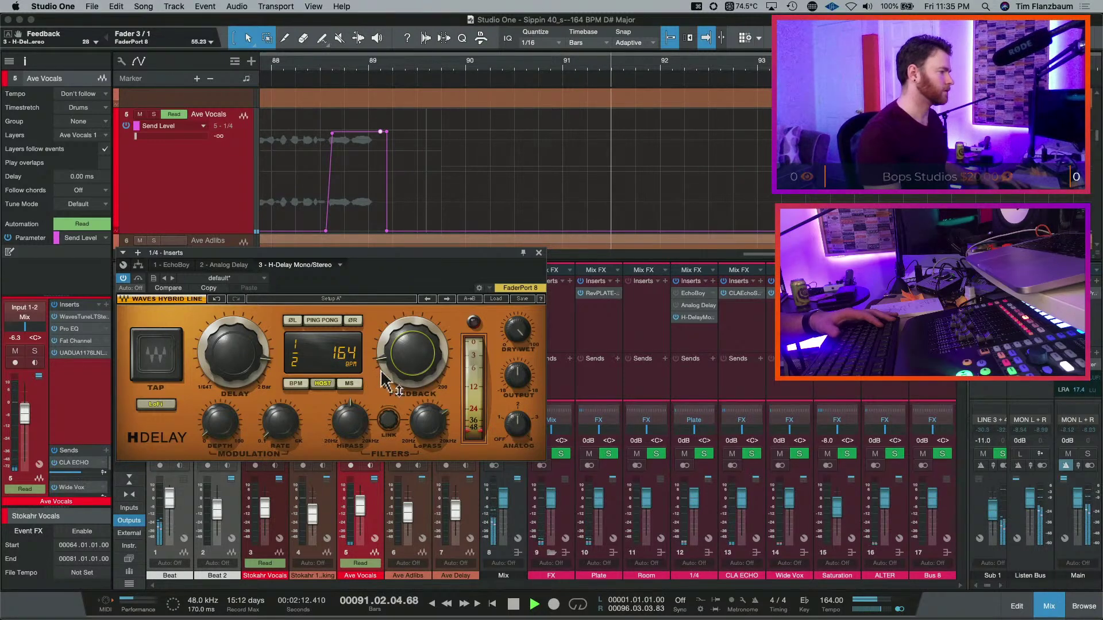
key("space")
scroll(431, 393, "up", 5)
key("space")
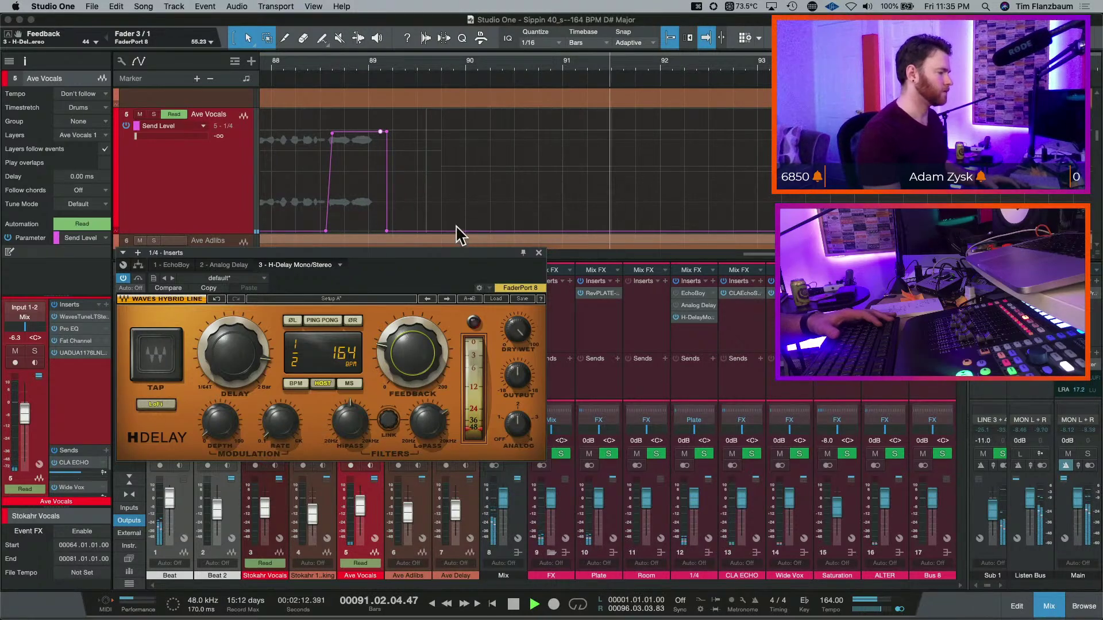
key("space")
- Set H-Delay's low-pass filter to 5.51k and modulation rate to 0.10 while replaying from bar 88
key("space")
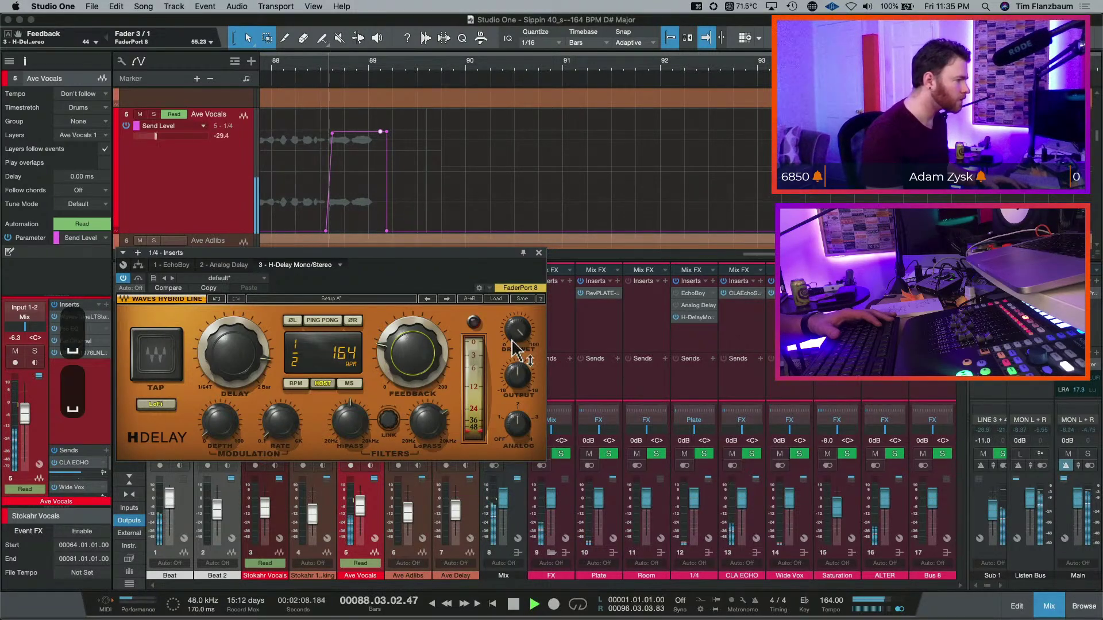
left_click_drag(431, 419, 428, 403)
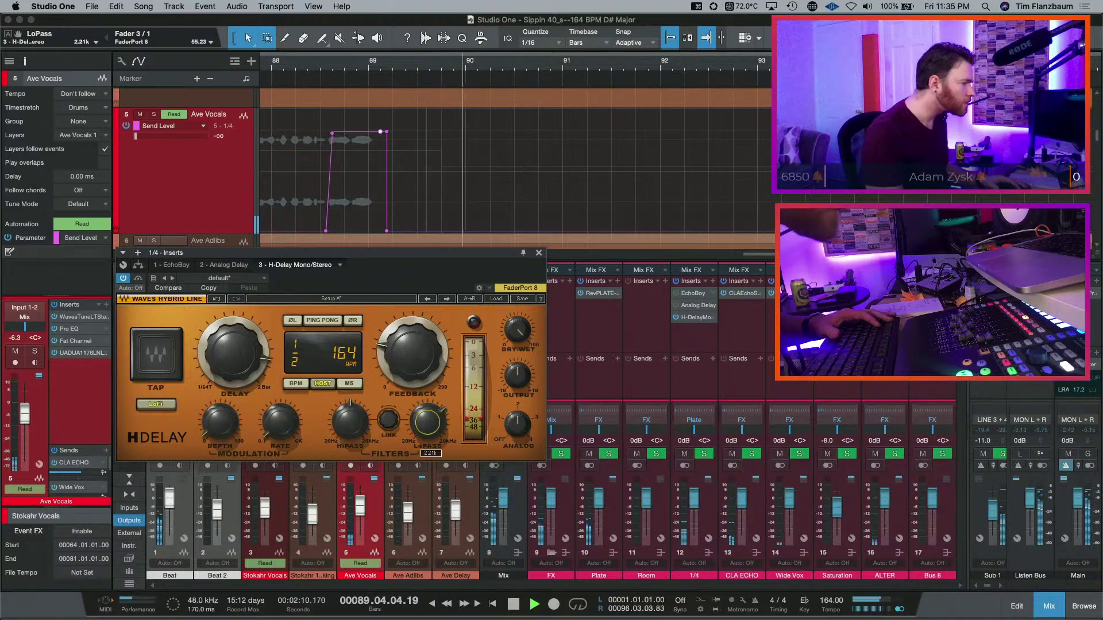
left_click(356, 422)
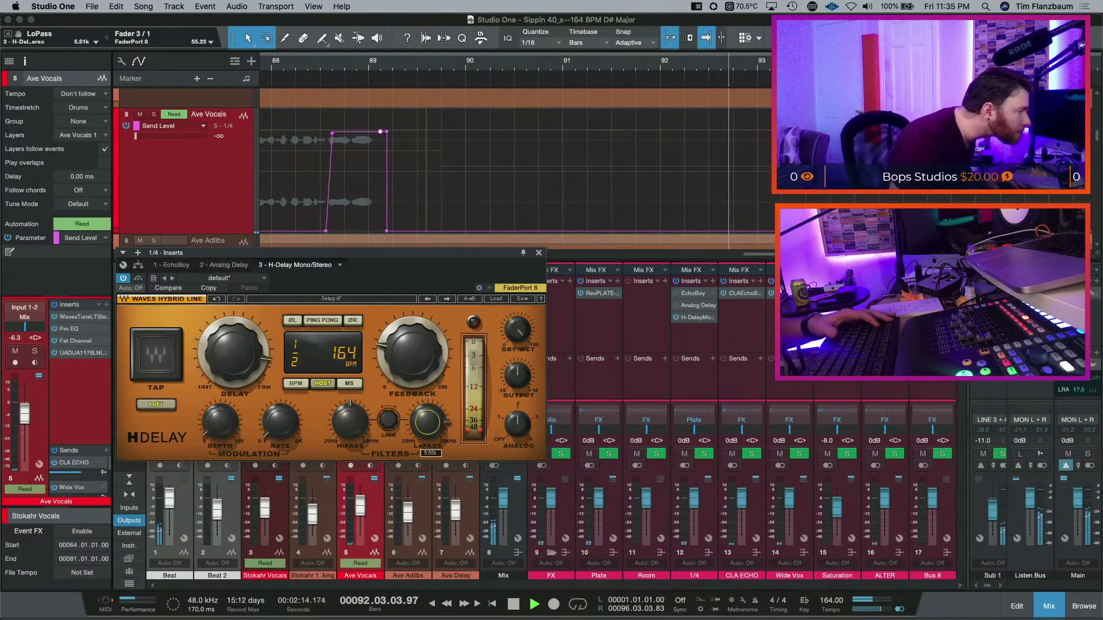
left_click_drag(424, 424, 424, 439)
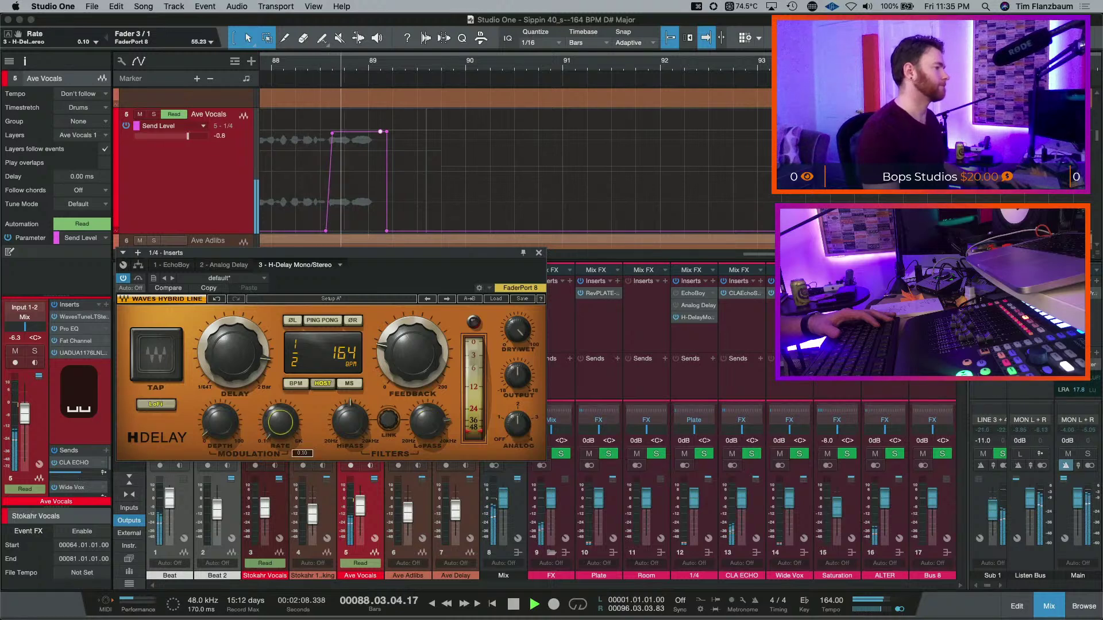
- Set H-Delay's modulation depth to 0% and turn LoFi off while auditioning the throw
left_click(218, 421)
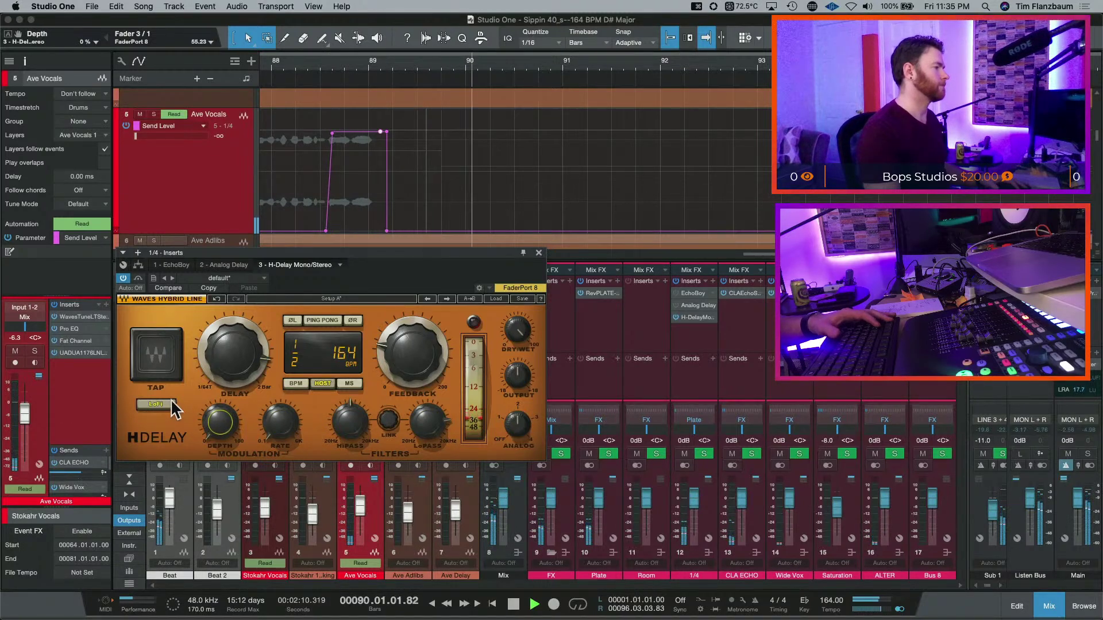
left_click(172, 404)
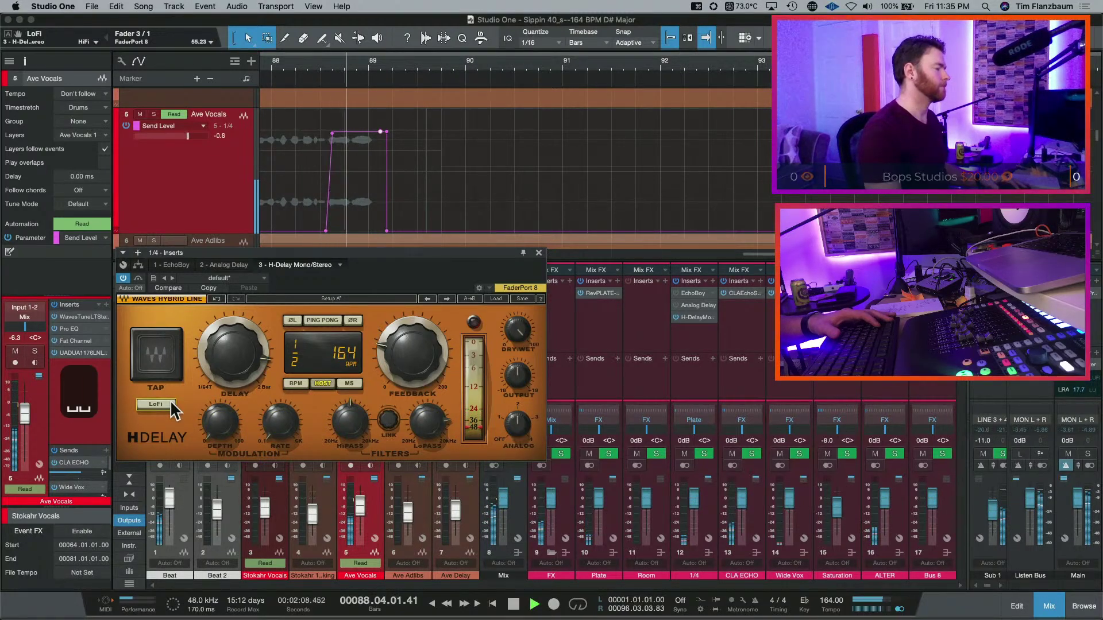
key("space")
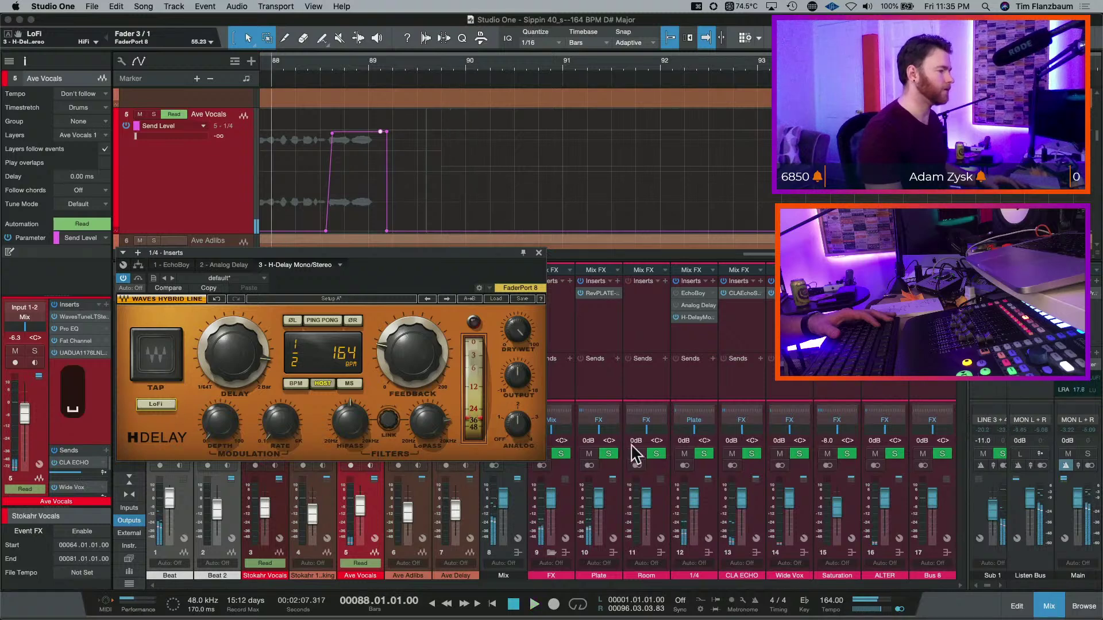
- Route the 1/4 channel's output to FX and turn H-Delay's LoFi on during playback from bar 88
left_click(692, 420)
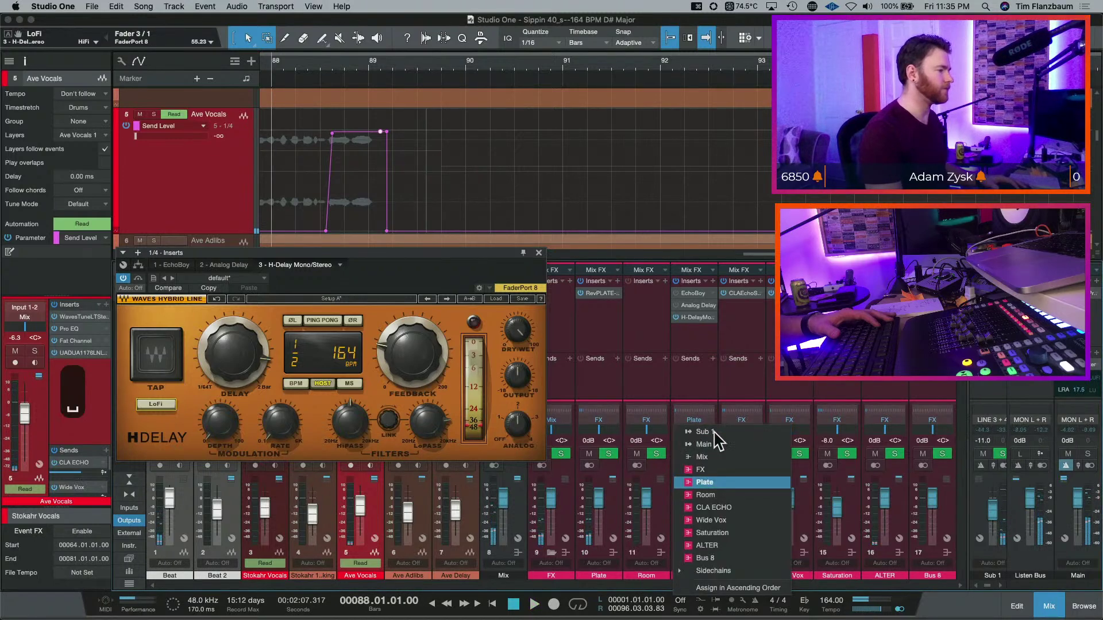
left_click(744, 470)
key("space")
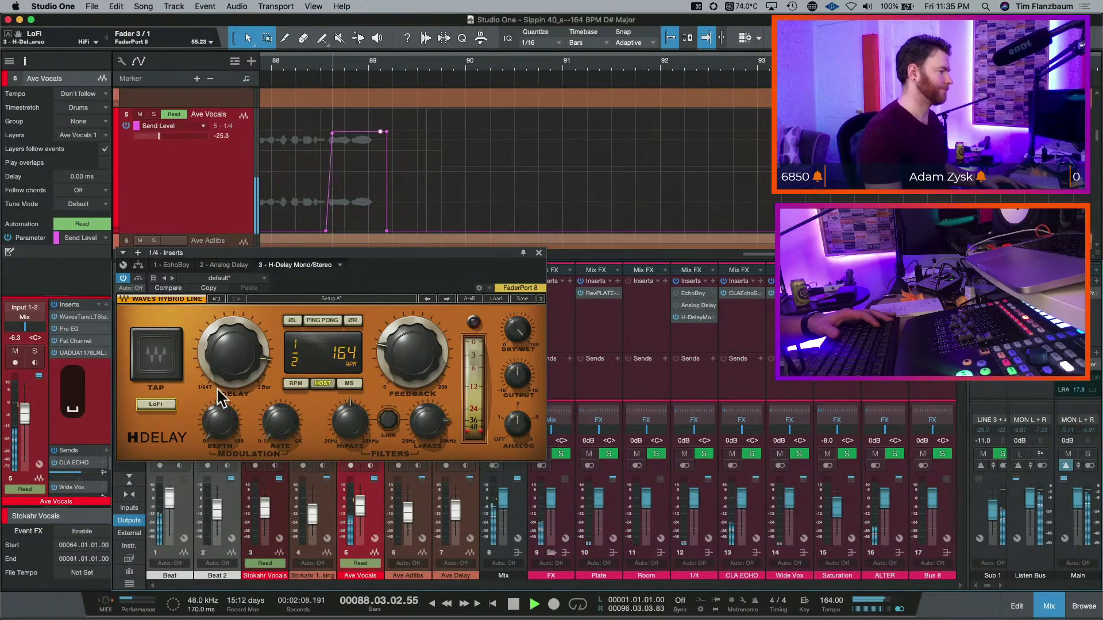
left_click(164, 405)
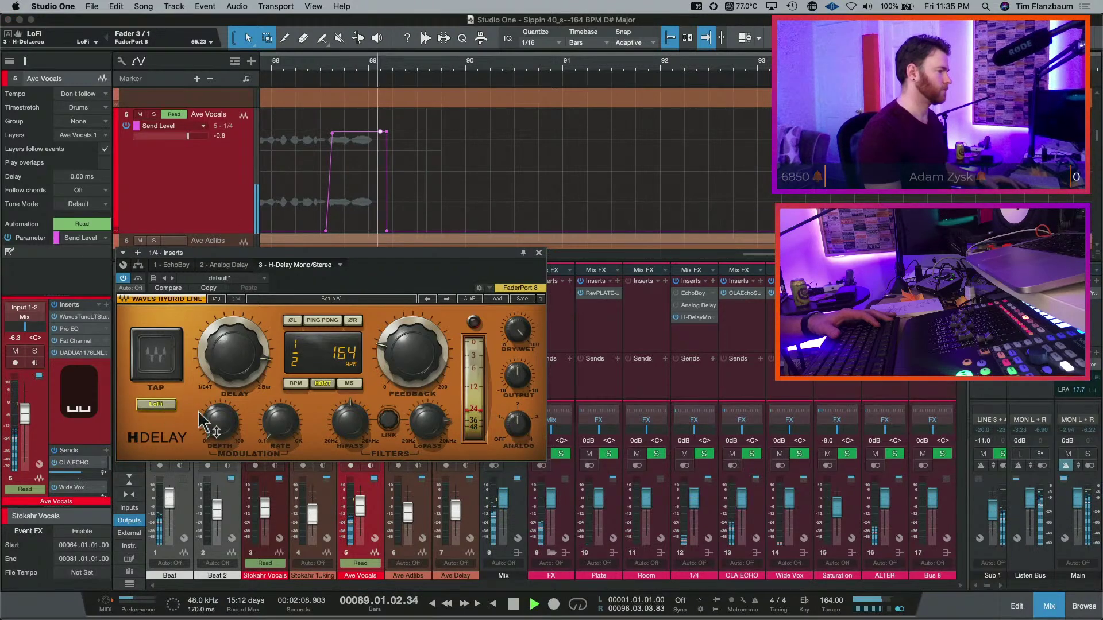
- Set H-Delay's feedback to 41 and modulation rate to 1.01 while replaying the throw
mouse_move(204, 416)
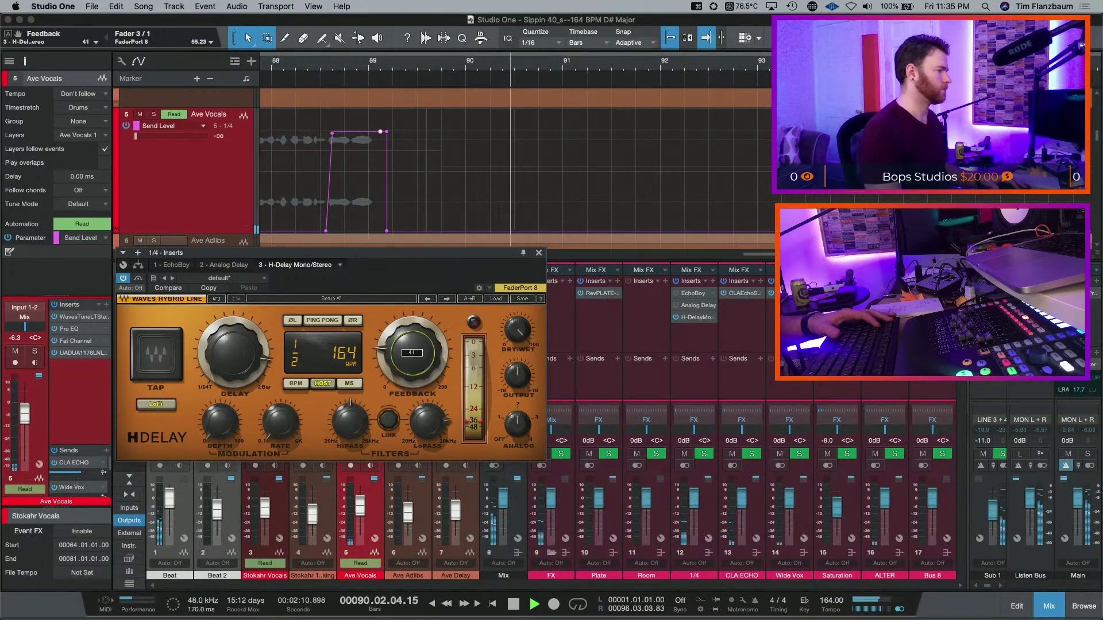
left_click_drag(204, 416, 204, 407)
left_click(284, 426)
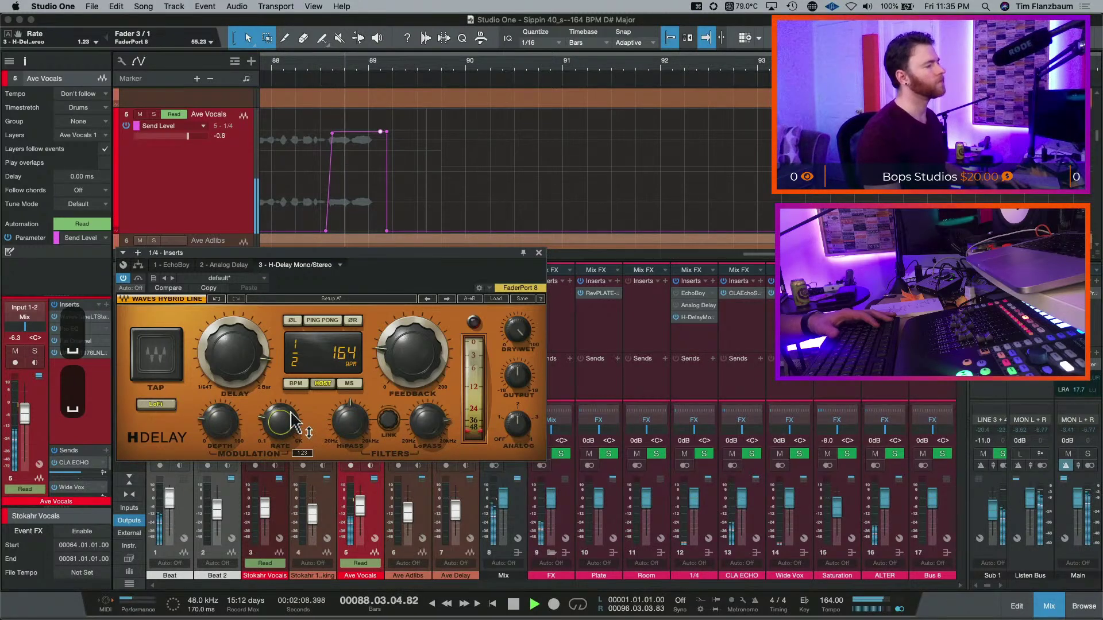
key("space")
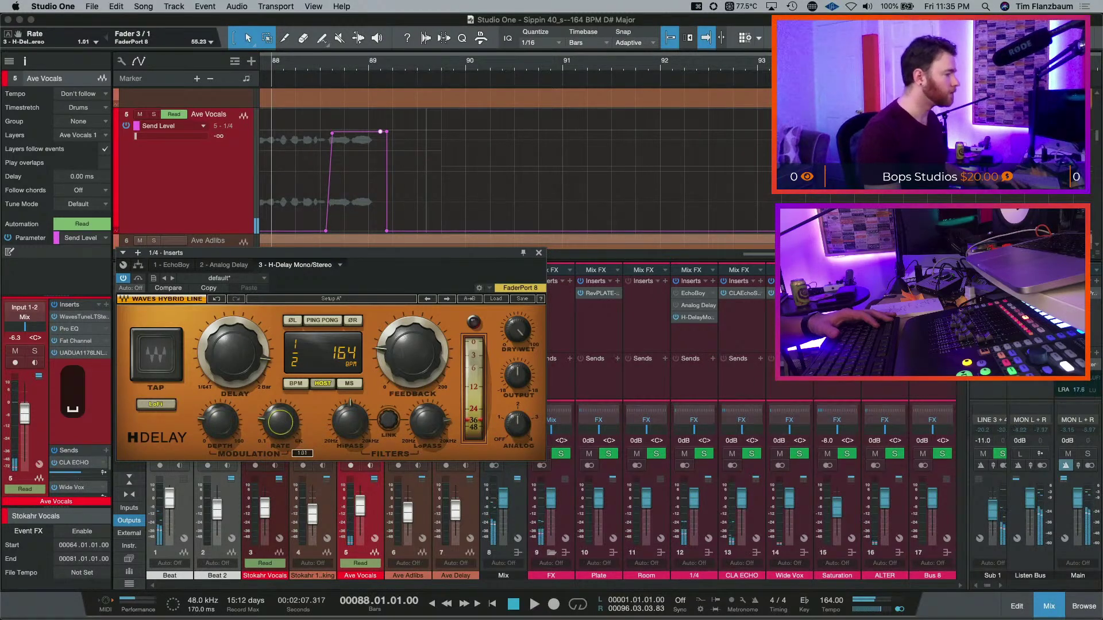
- Set H-Delay's modulation depth to 0%, try rate 10.8, and lower the rate to 0.82 during playback from bar 88
left_click(237, 416)
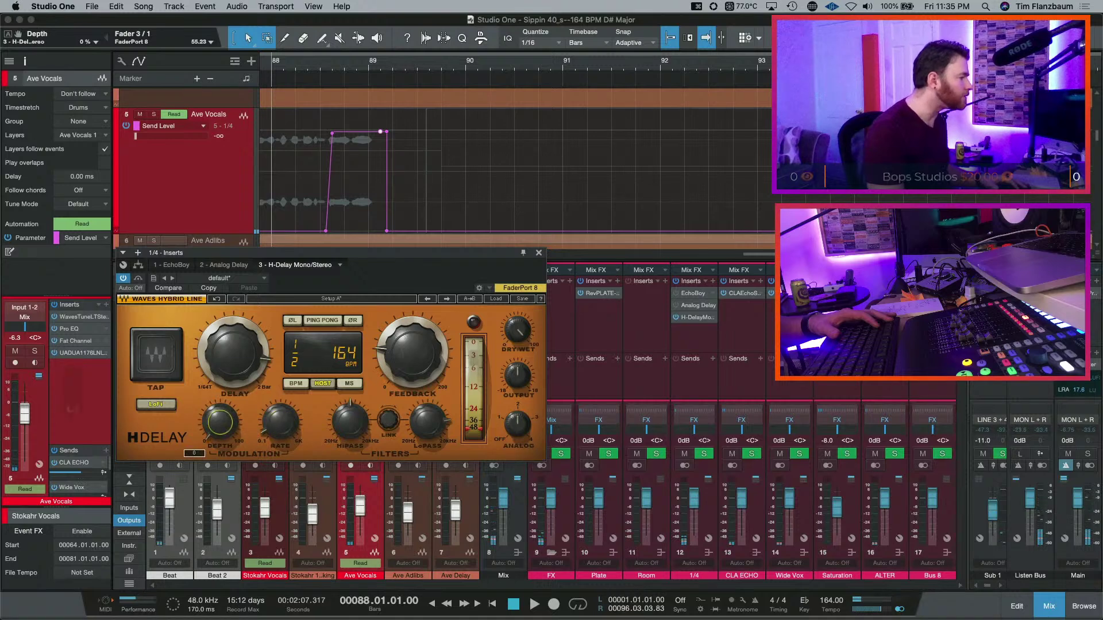
left_click(280, 422)
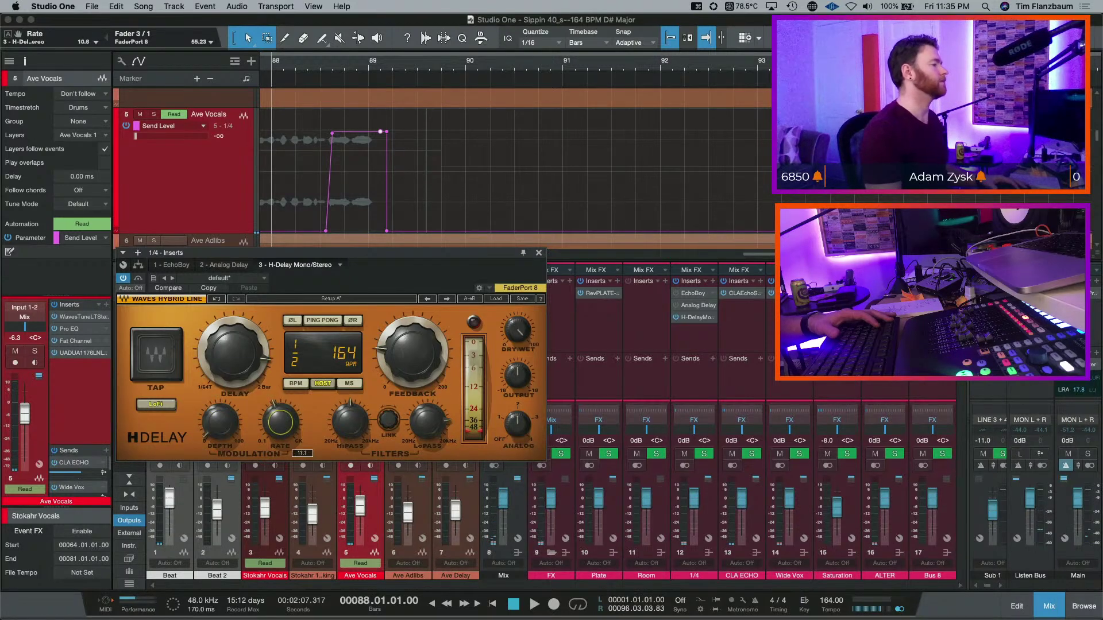
key("space")
left_click_drag(280, 421, 276, 428)
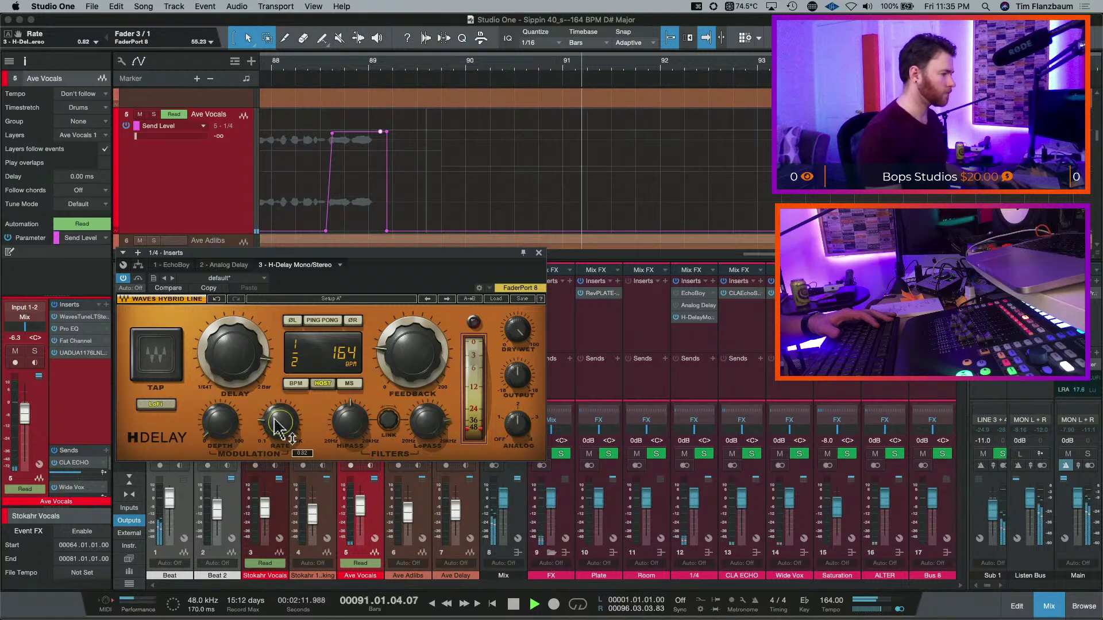
- Lower H-Delay's feedback to 22 while replaying the delay throw from bar 88
key("space")
left_click_drag(411, 353, 411, 353)
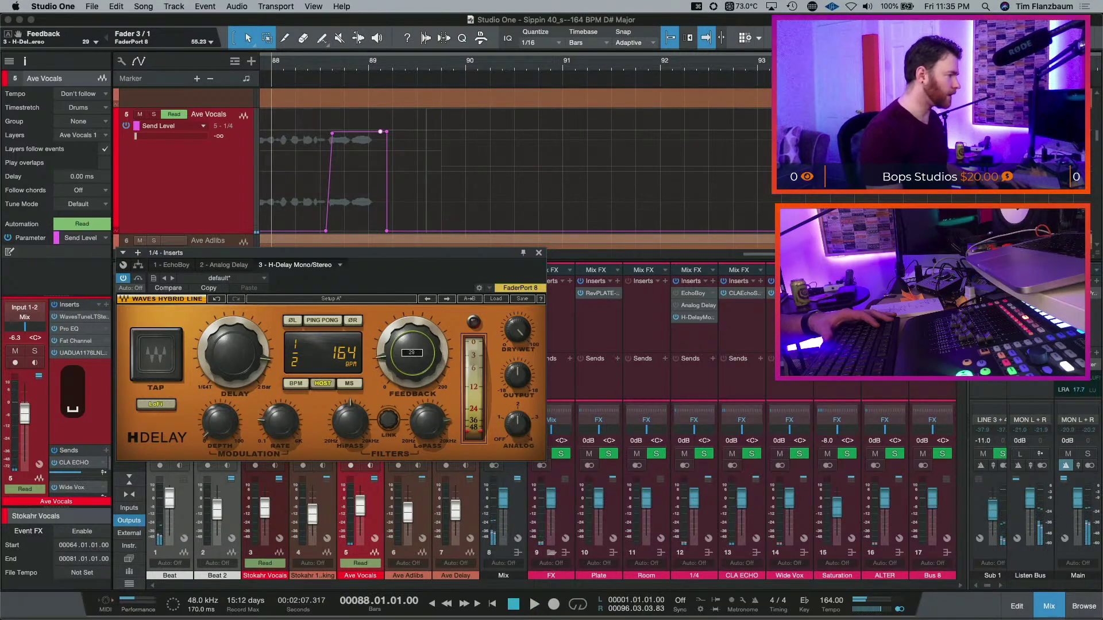
key("space")
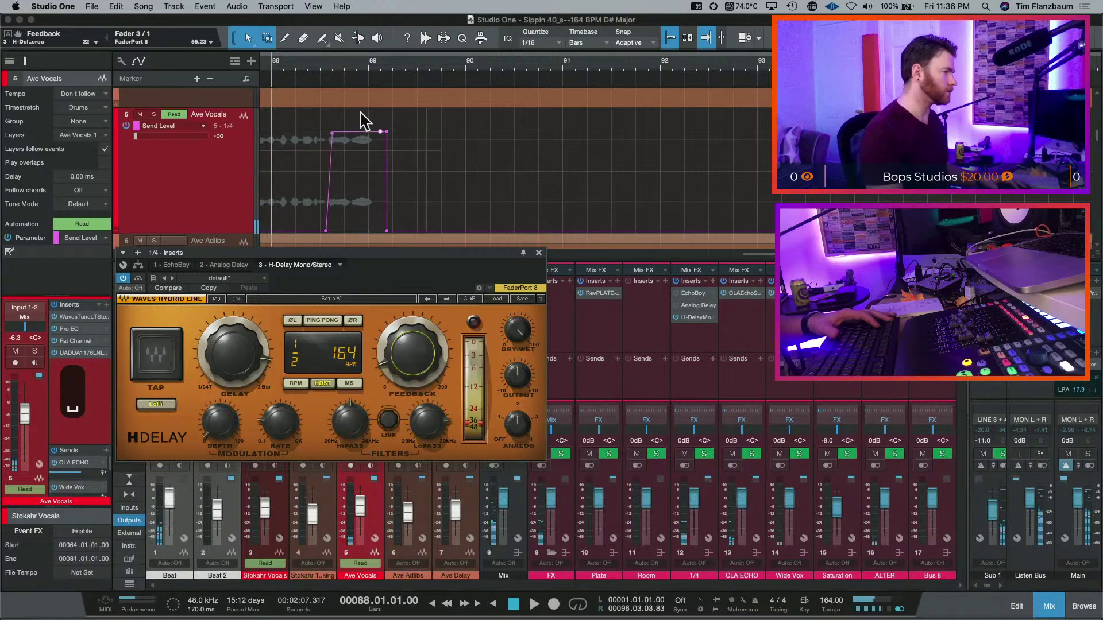
- Lower the Send Level automation plateau before bar 89 on Ave Vocals, delete its extra end point, and audition the throw
left_click_drag(359, 136, 386, 141)
left_click(369, 141)
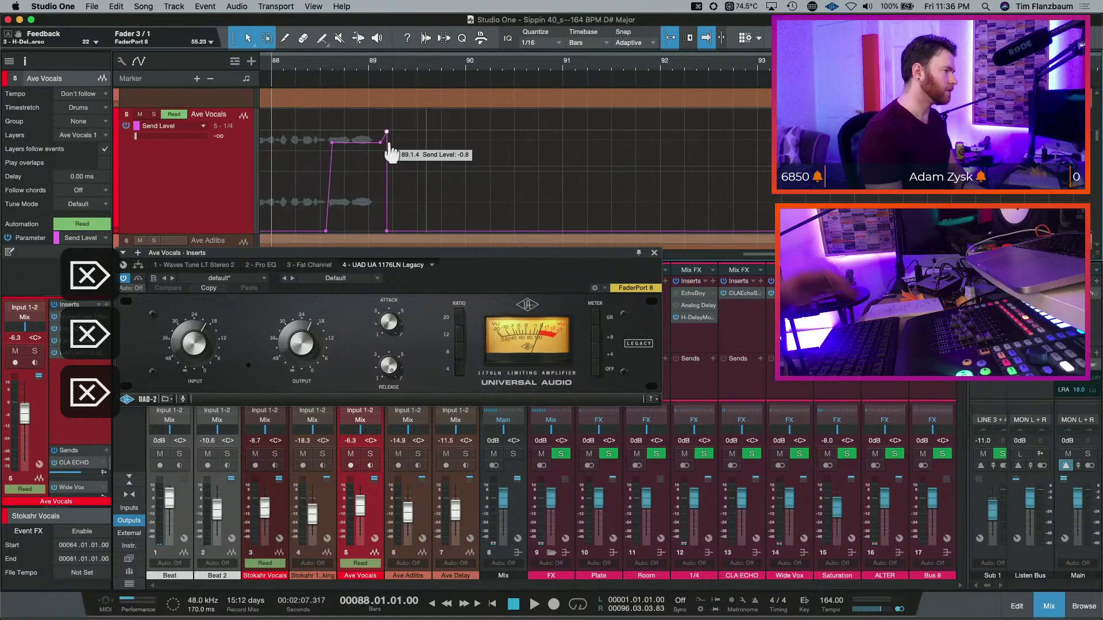
key("space")
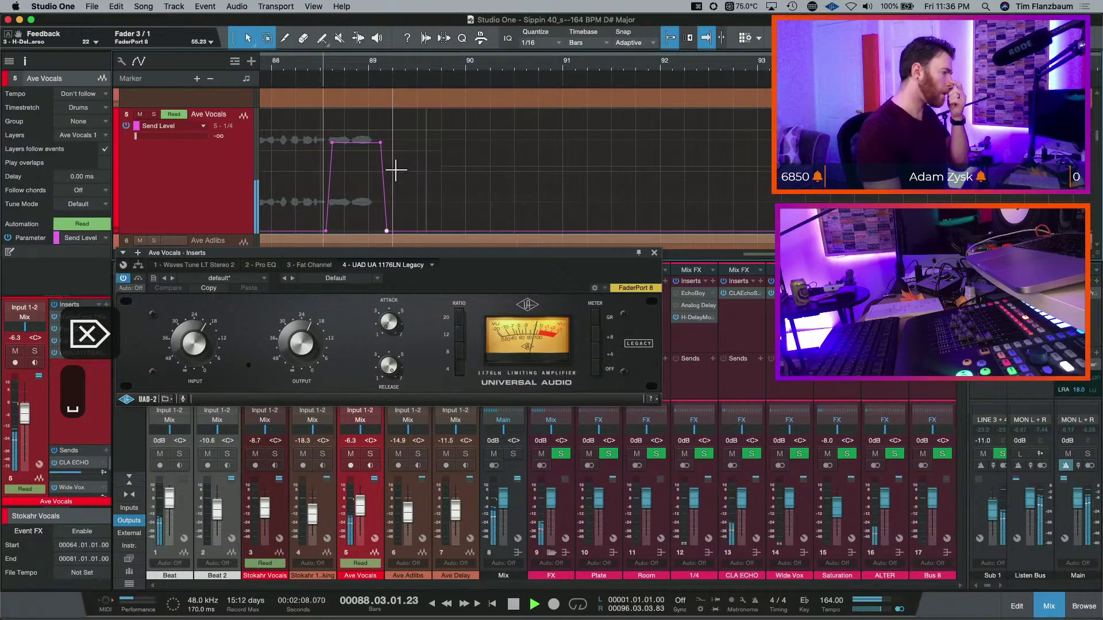
left_click(654, 253)
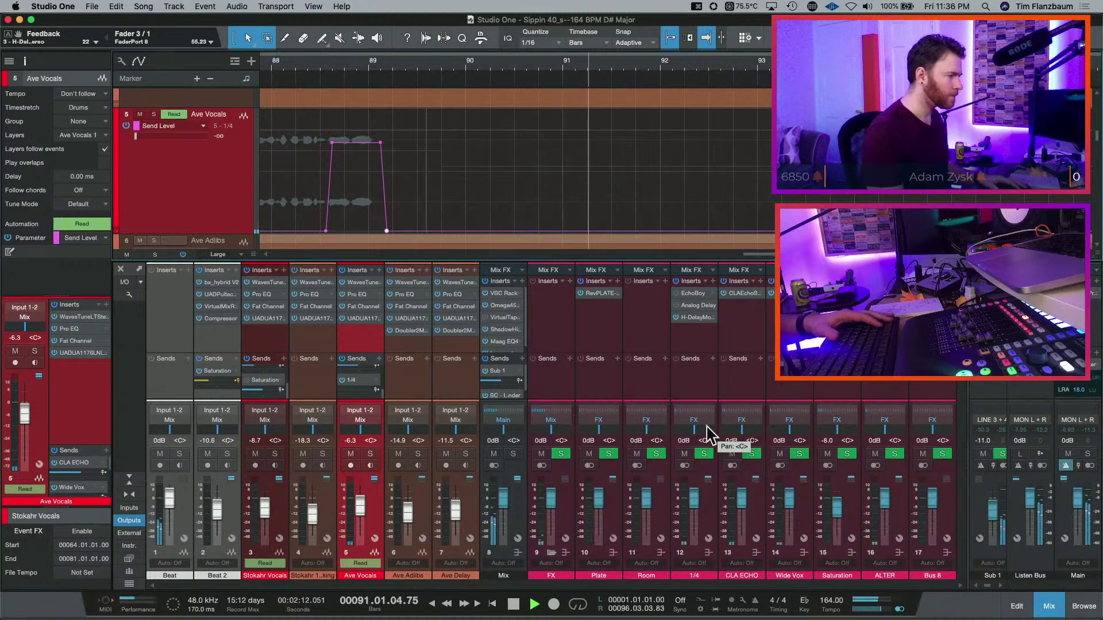
key("space")
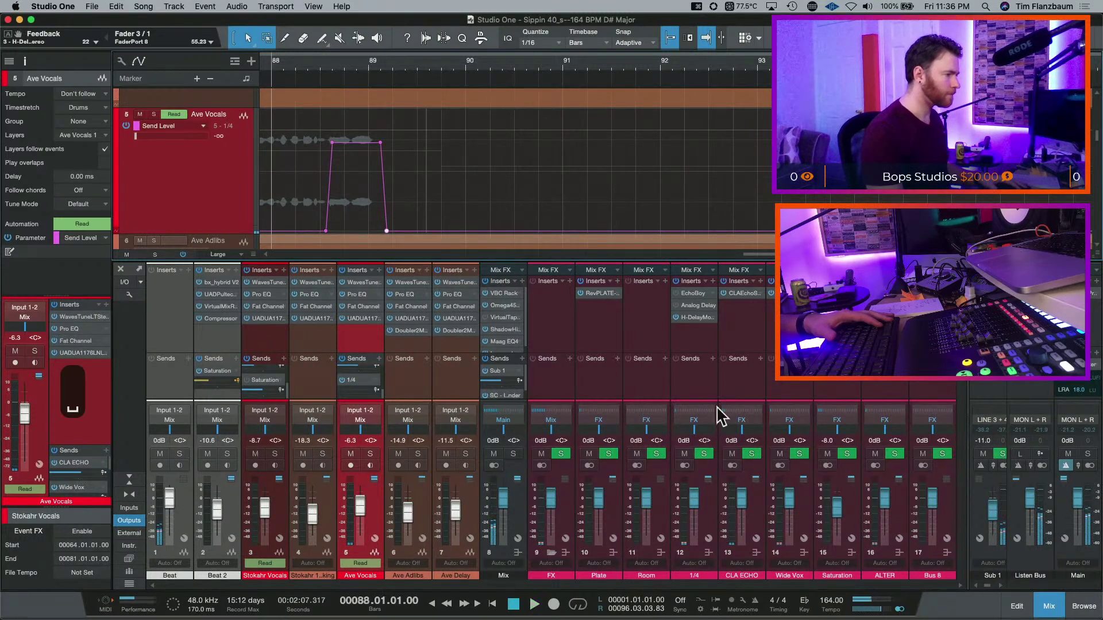
- Try routing the 1/4 channel's output to CLA ECHO and audition the throw from bar 88
left_click(700, 426)
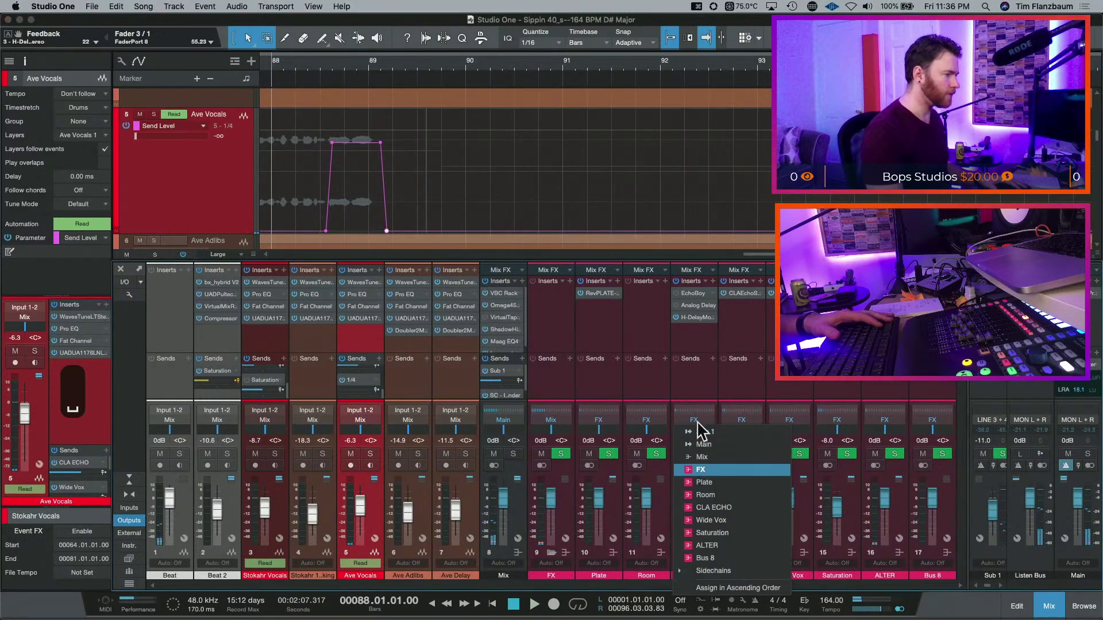
left_click(753, 512)
key("space")
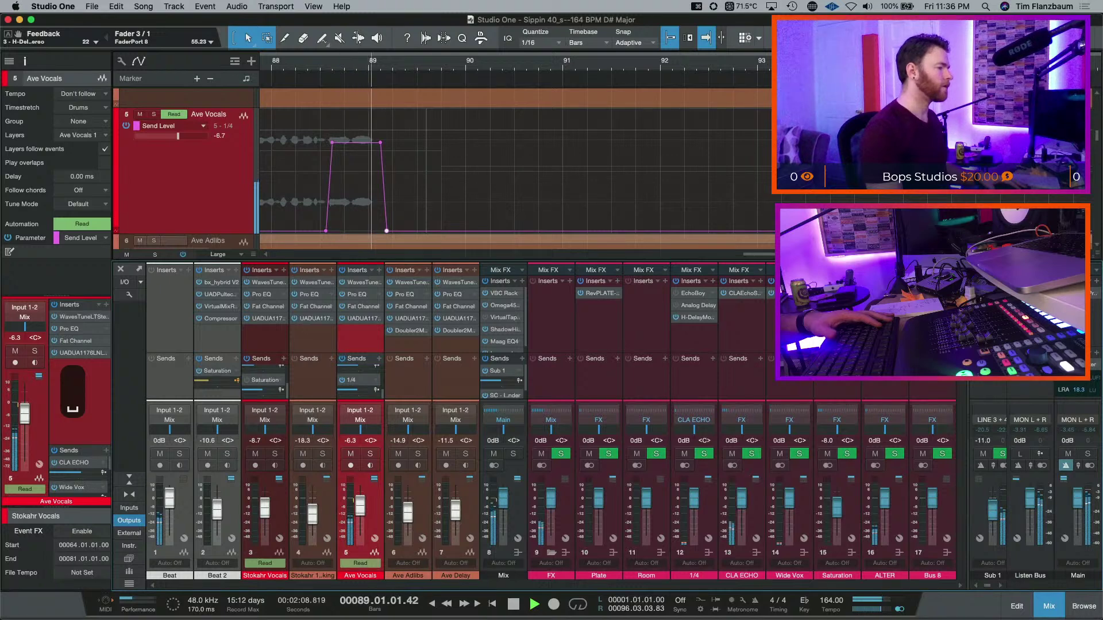
key("space")
key("space")
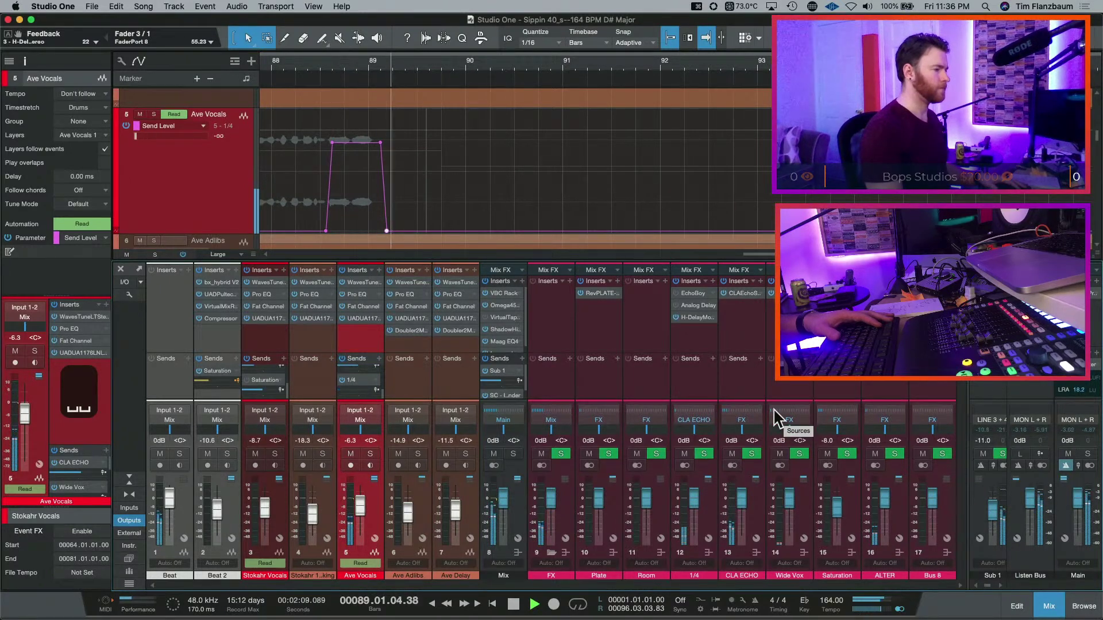
key("space")
- Return the 1/4 channel's output to FX and replay the throw
left_click(698, 420)
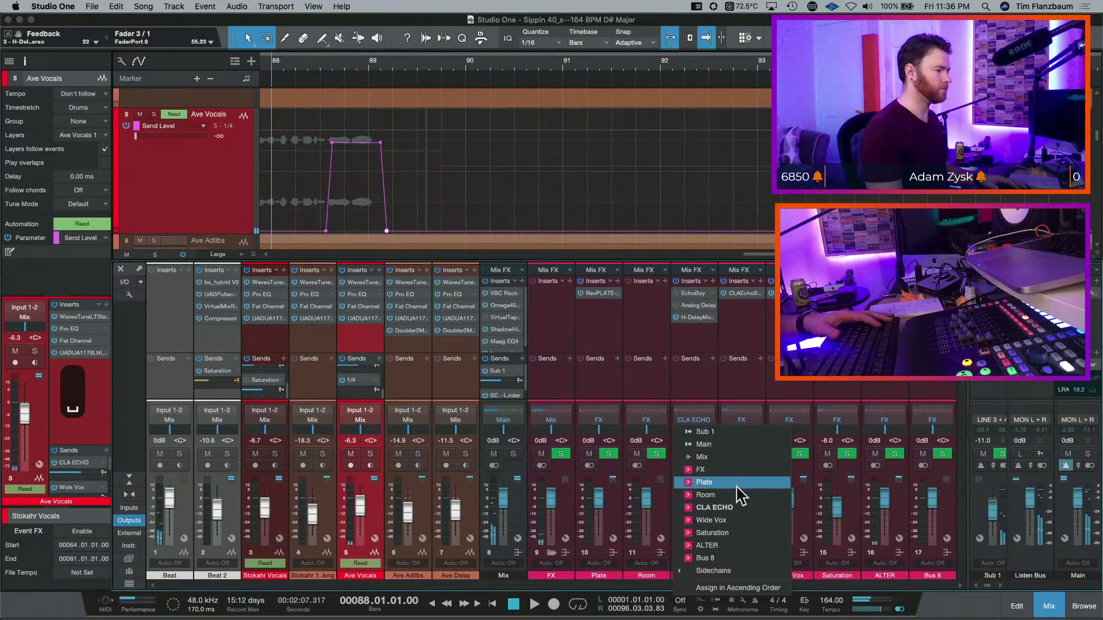
left_click(746, 469)
key("space")
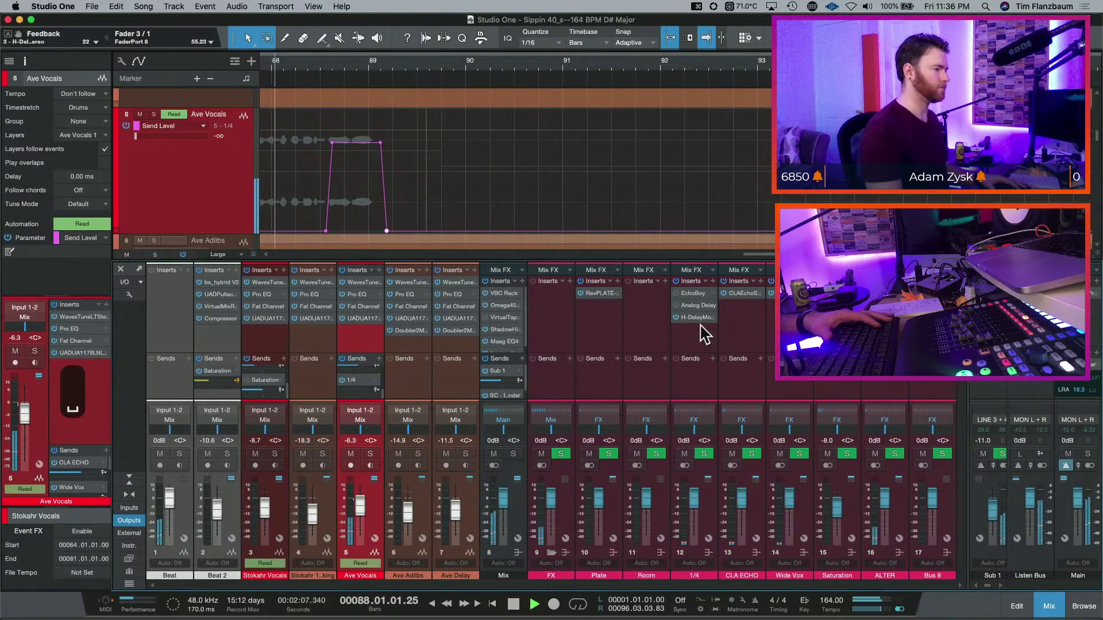
key("space")
- Insert the Kush Omega A plug-in after H-Delay on the 1/4 channel
left_click(712, 282)
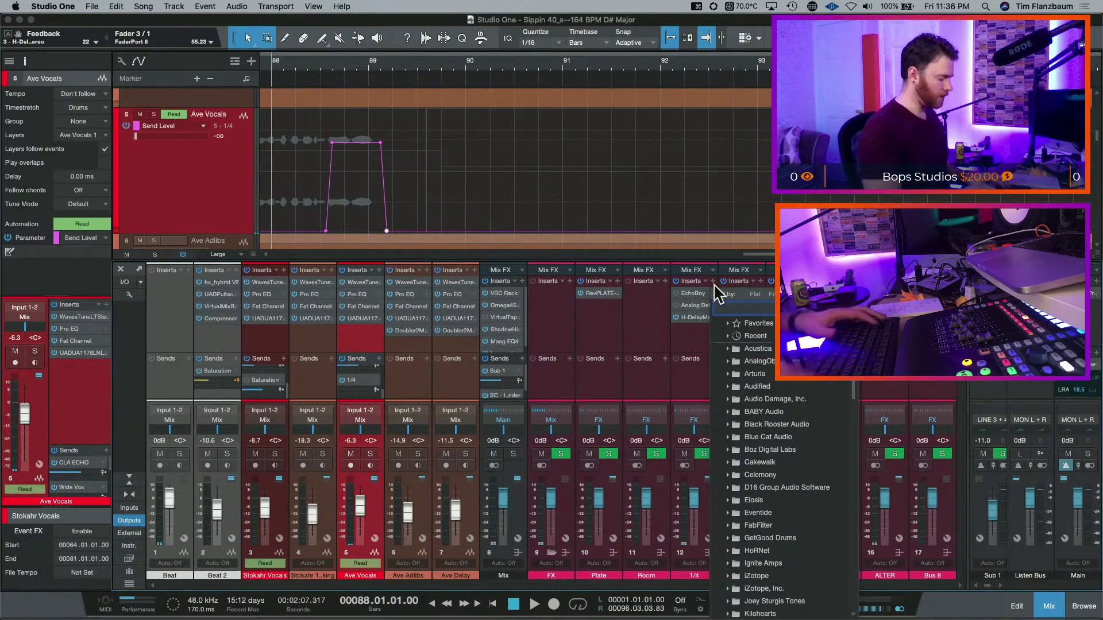
type("kush")
key("Down")
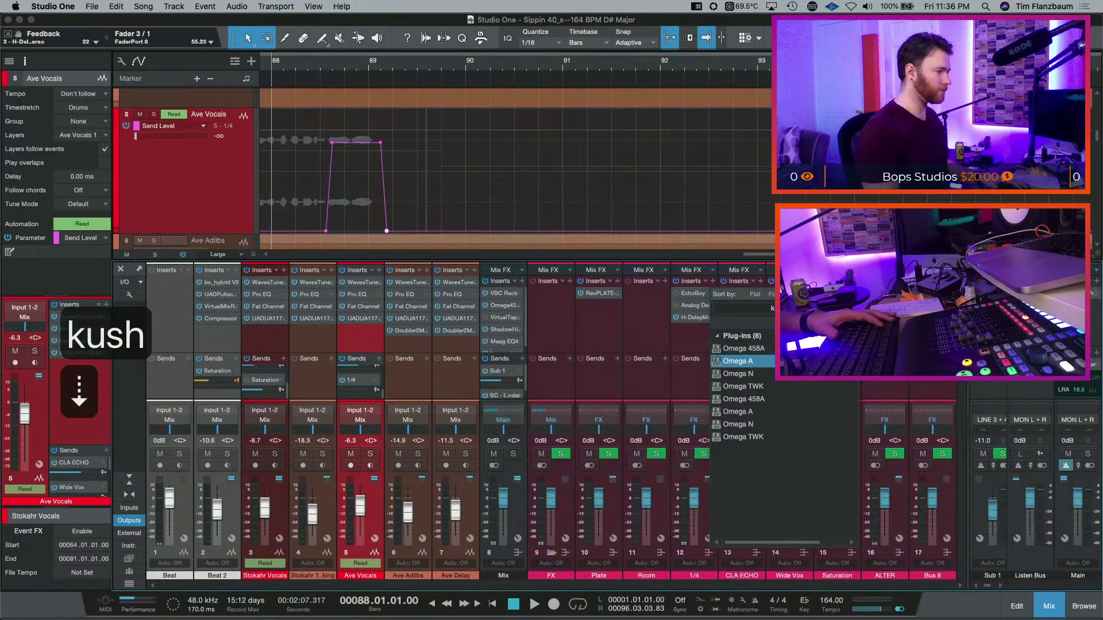
key("Return")
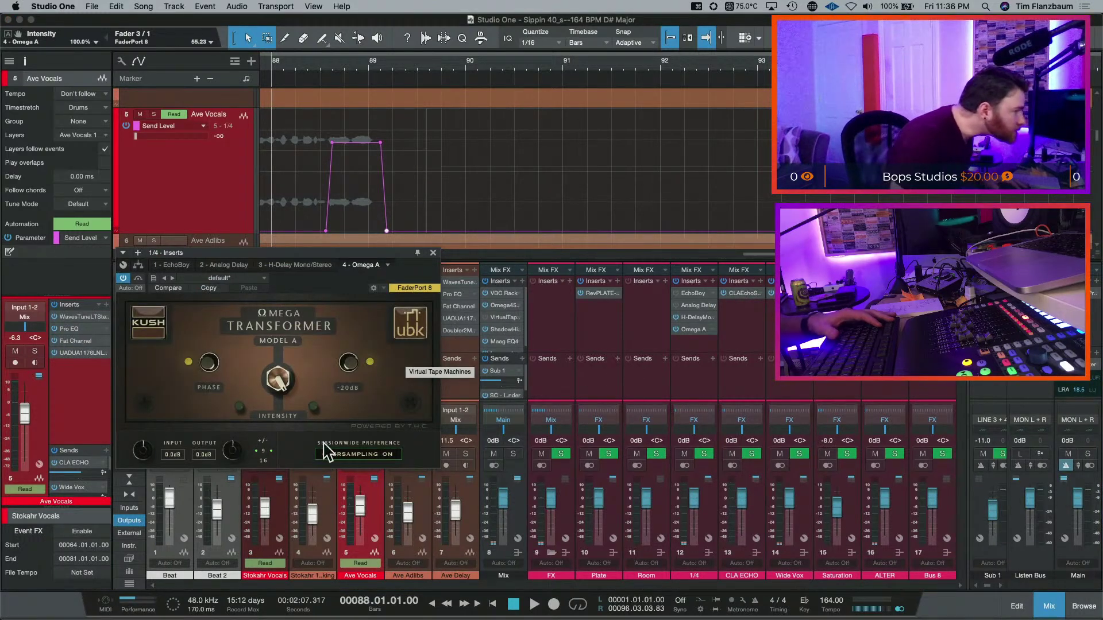
- Set Omega A's intensity to 63% and output to -5.2 dB, audition it, and save the song
left_click_drag(230, 456, 234, 500)
key("space")
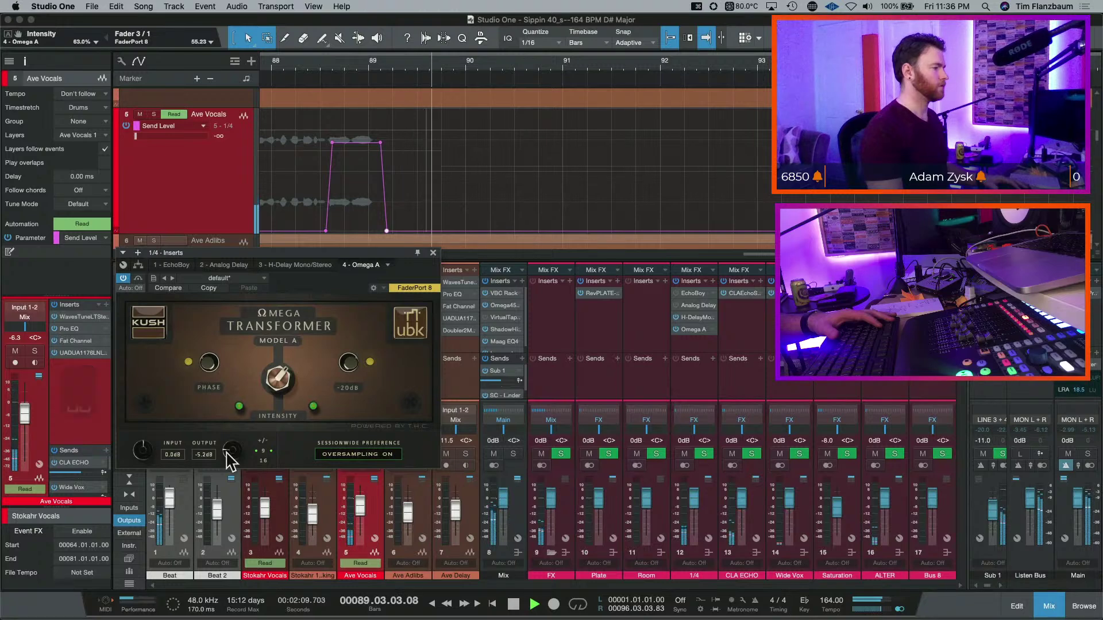
left_click(434, 253)
key("space")
key("super+s")
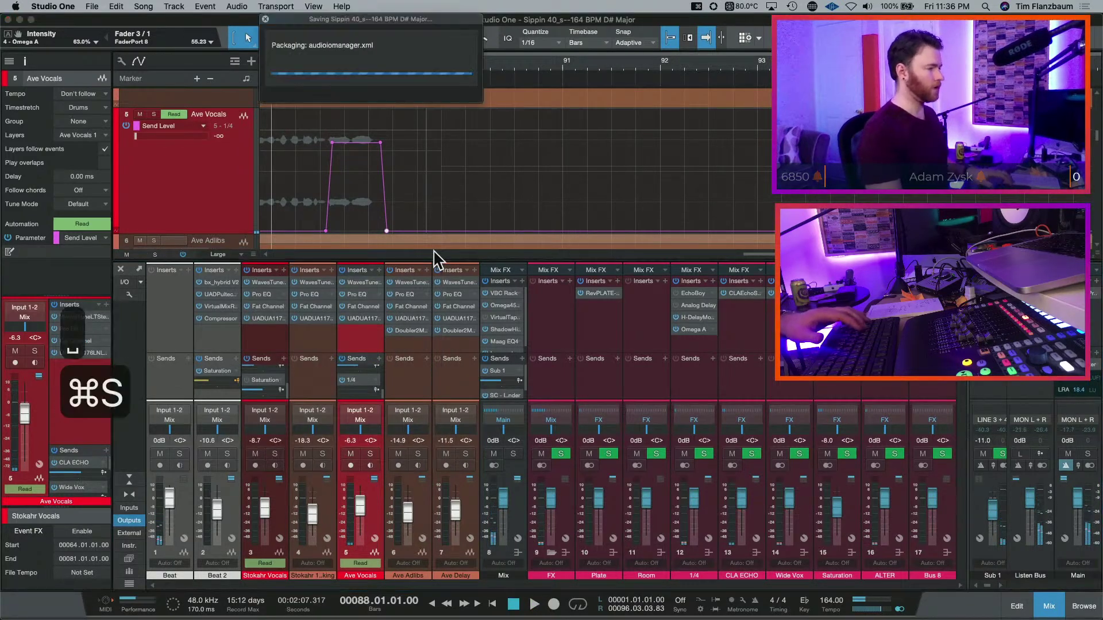
- Hide the track automation and play the whole song from the start
key("w")
key("w")
key("w")
key("w")
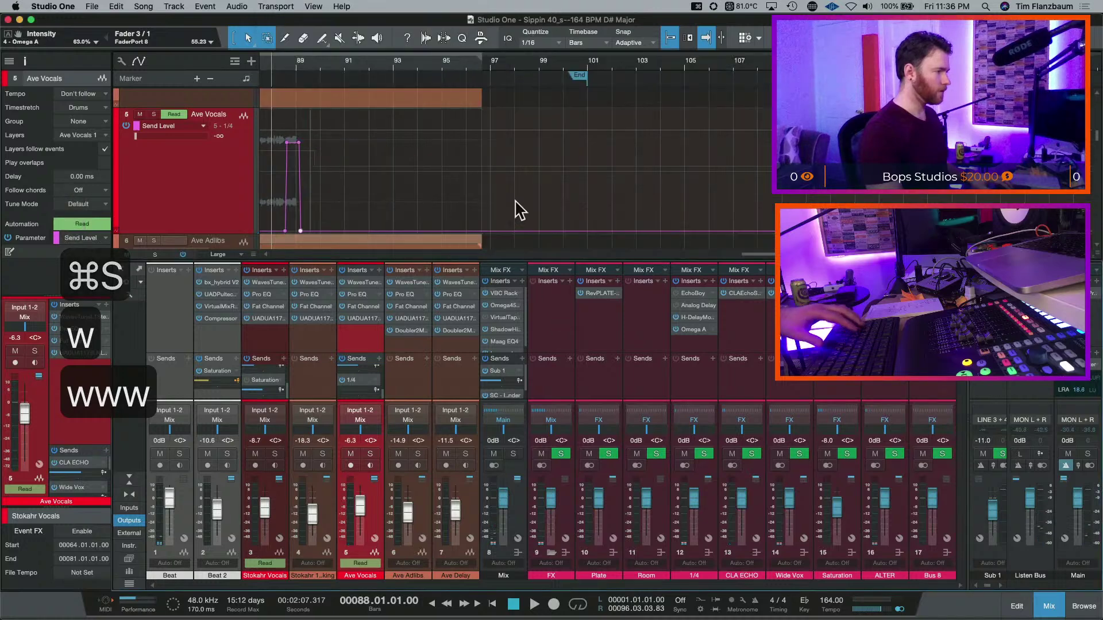
key("ctrl+a")
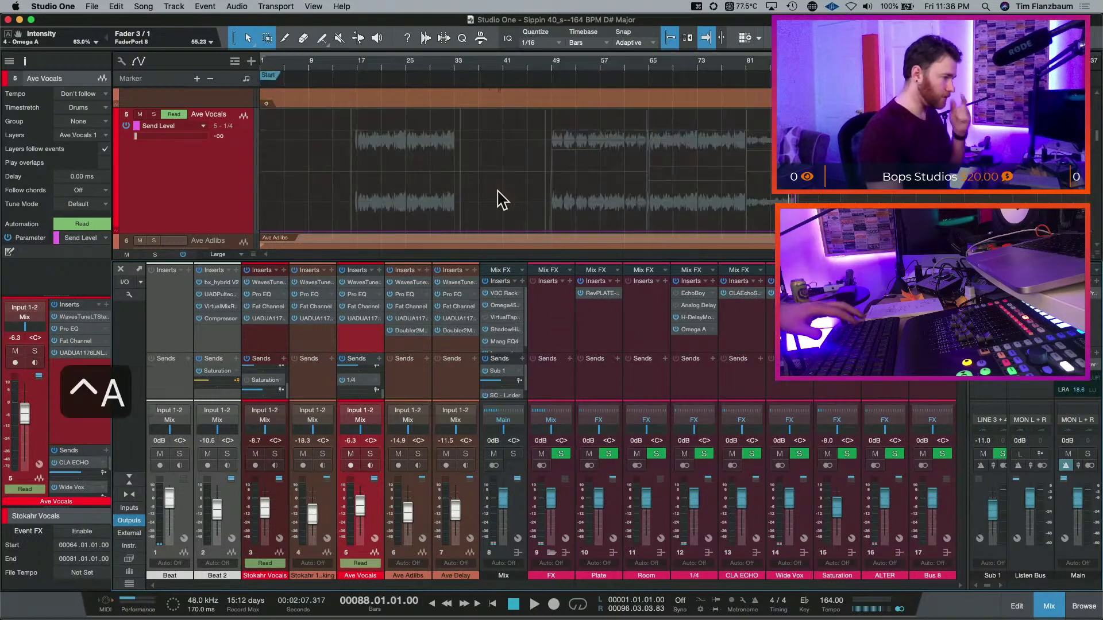
key("a")
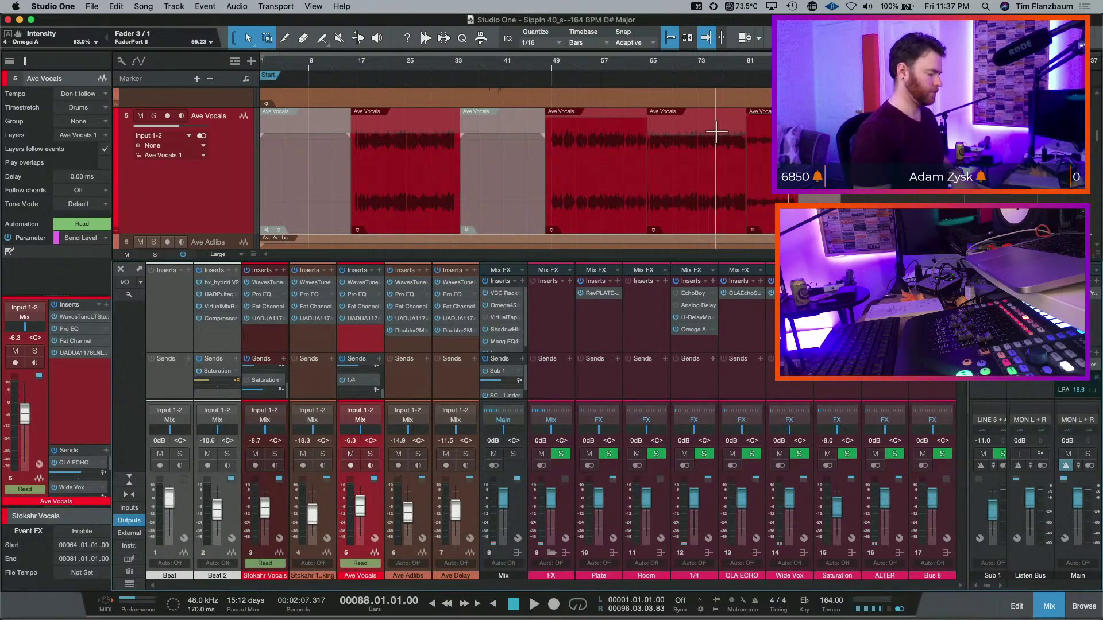
key("comma")
key("space")
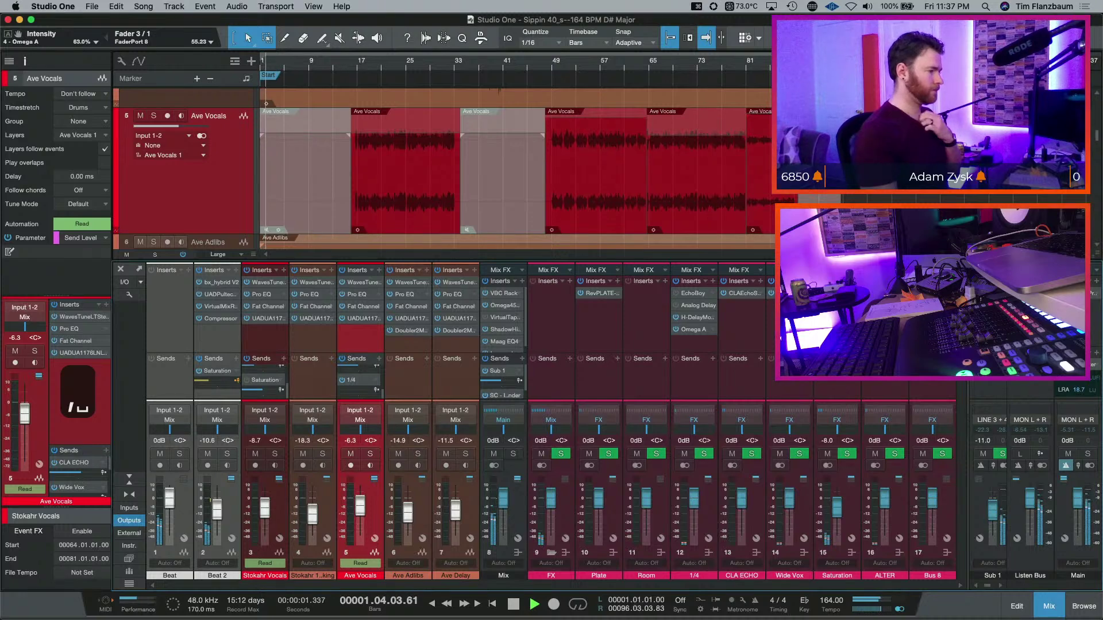
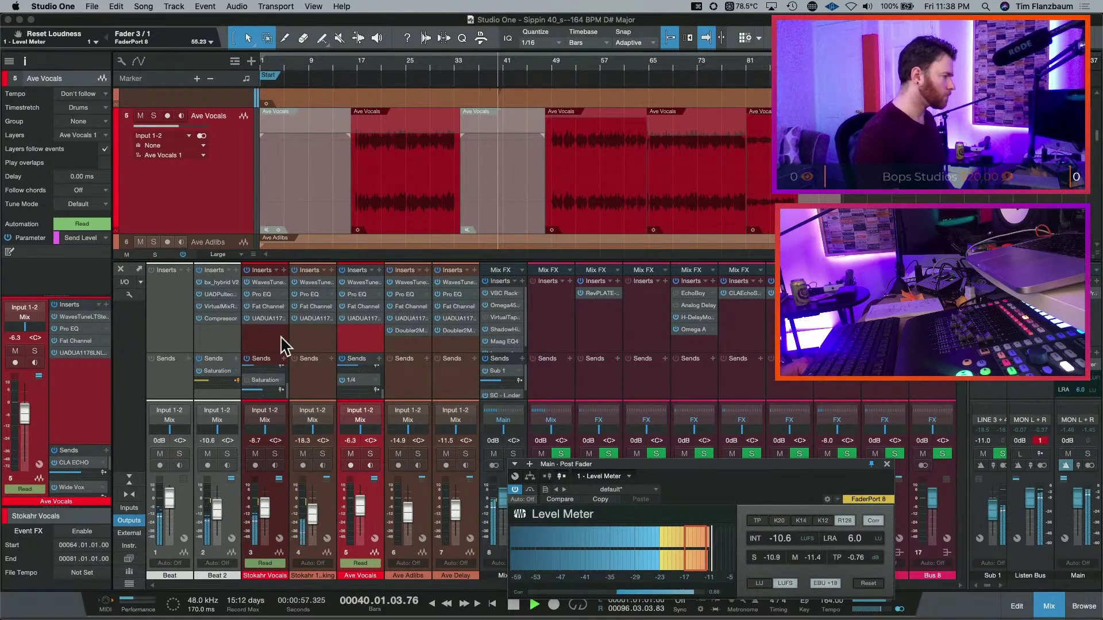
- Try SideWidener on the Beat 2 channel with width 95 and Mode 3 during playback, and remove it
left_click(237, 276)
type("side")
key("Return")
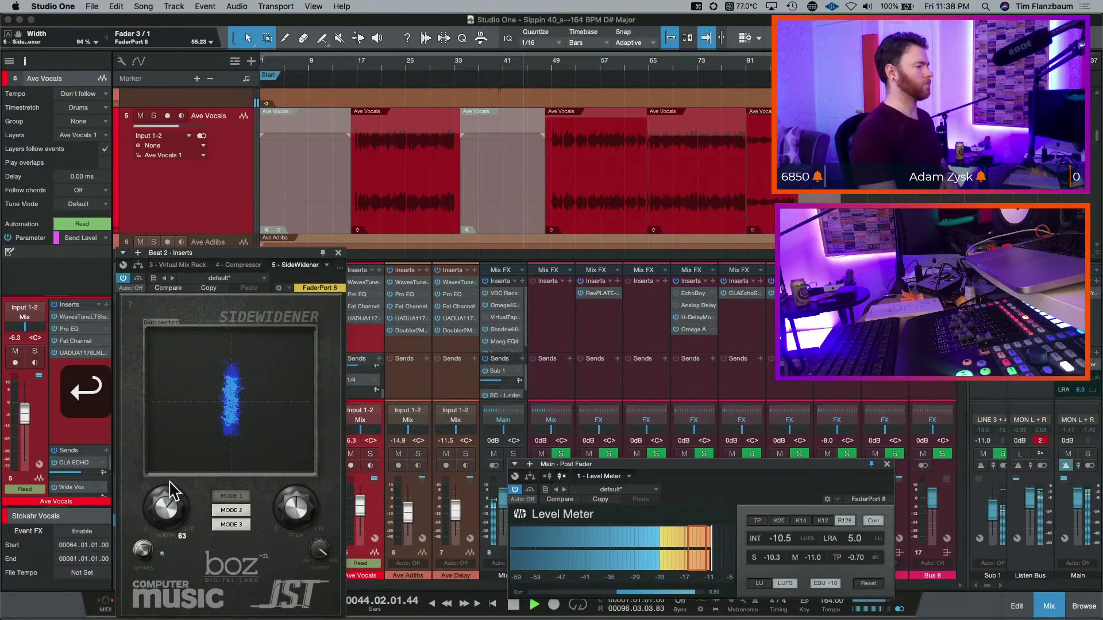
left_click_drag(170, 493, 175, 393)
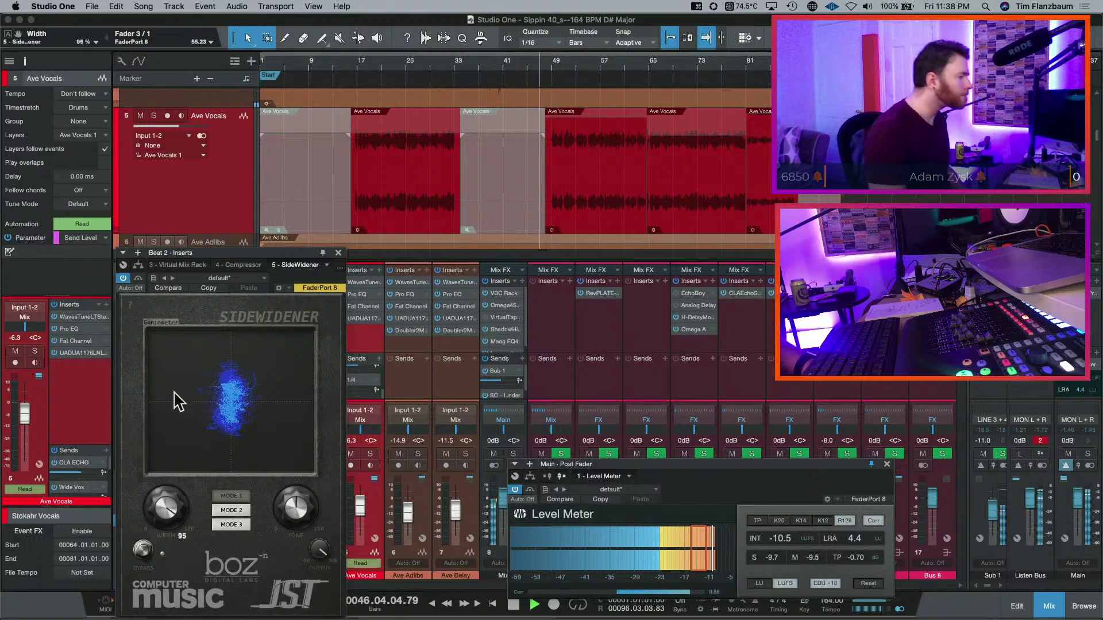
left_click(235, 524)
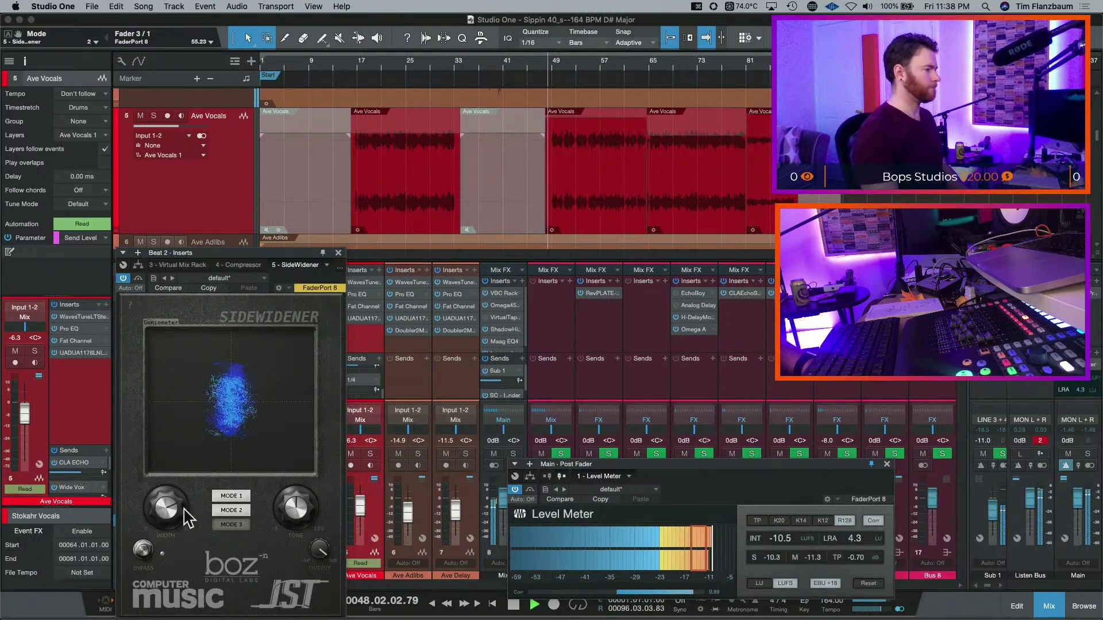
left_click(326, 265)
left_click(307, 329)
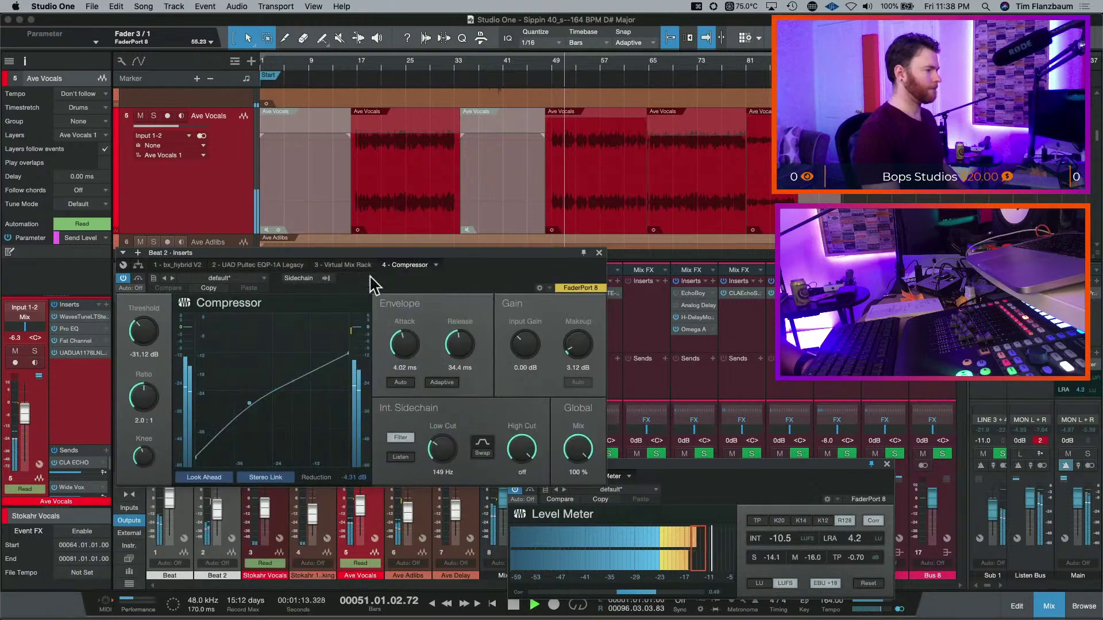
- Hide Studio One to reveal the desktop and switch back to it
key("super+h")
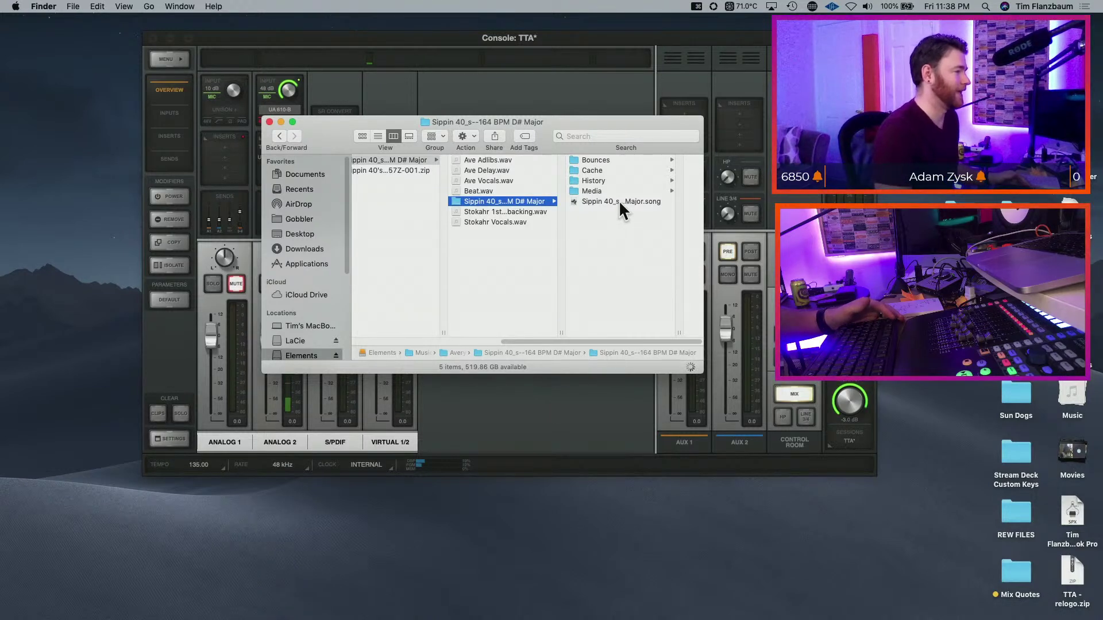
mouse_move(468, 618)
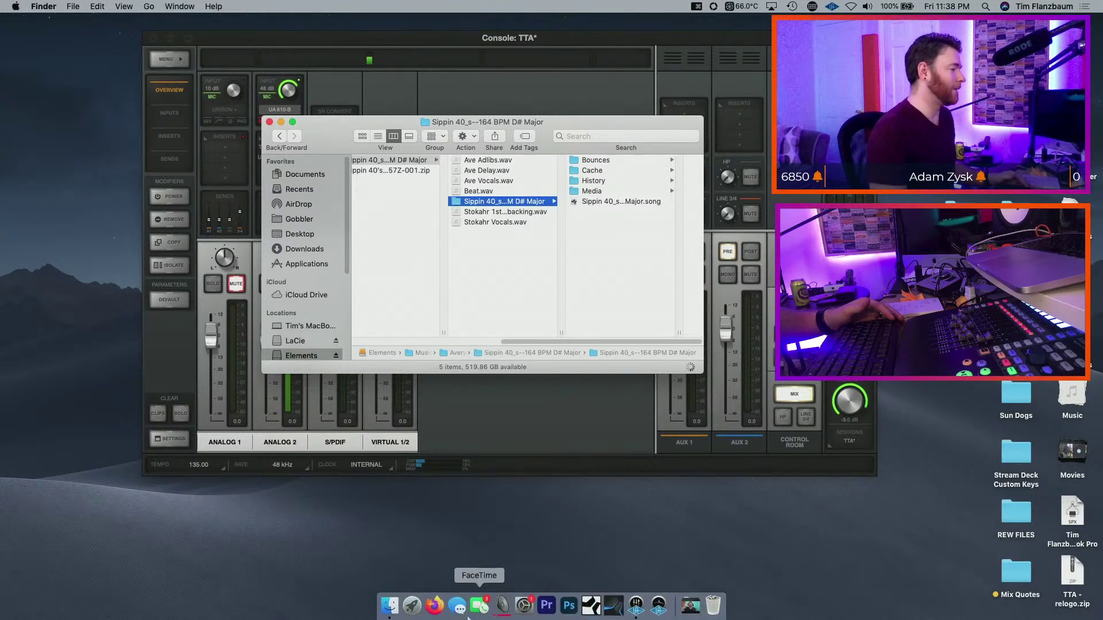
left_click(614, 606)
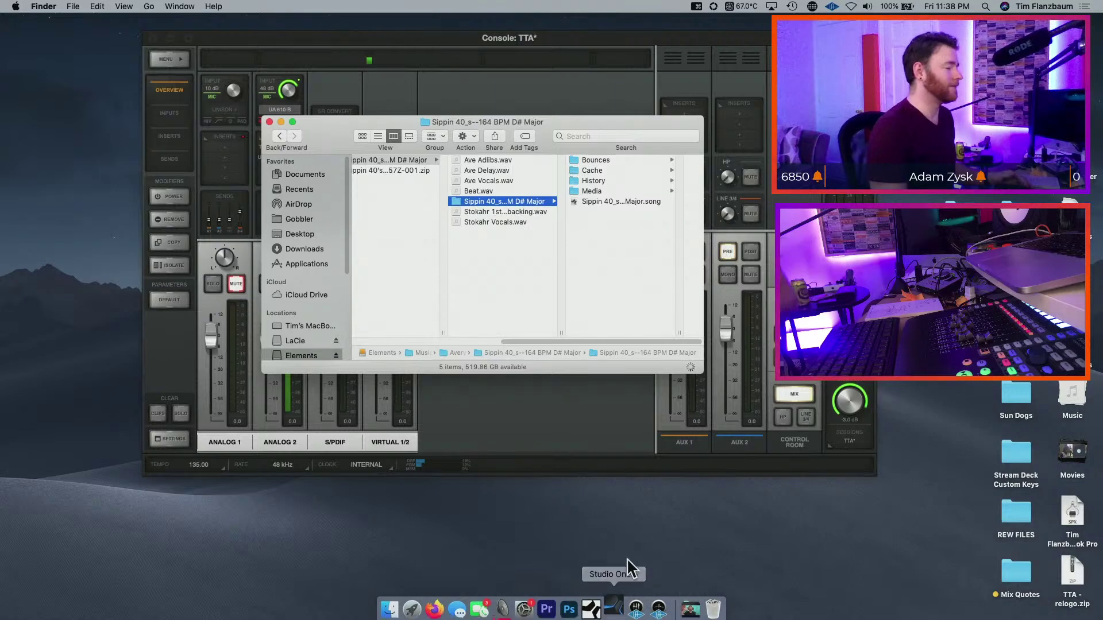